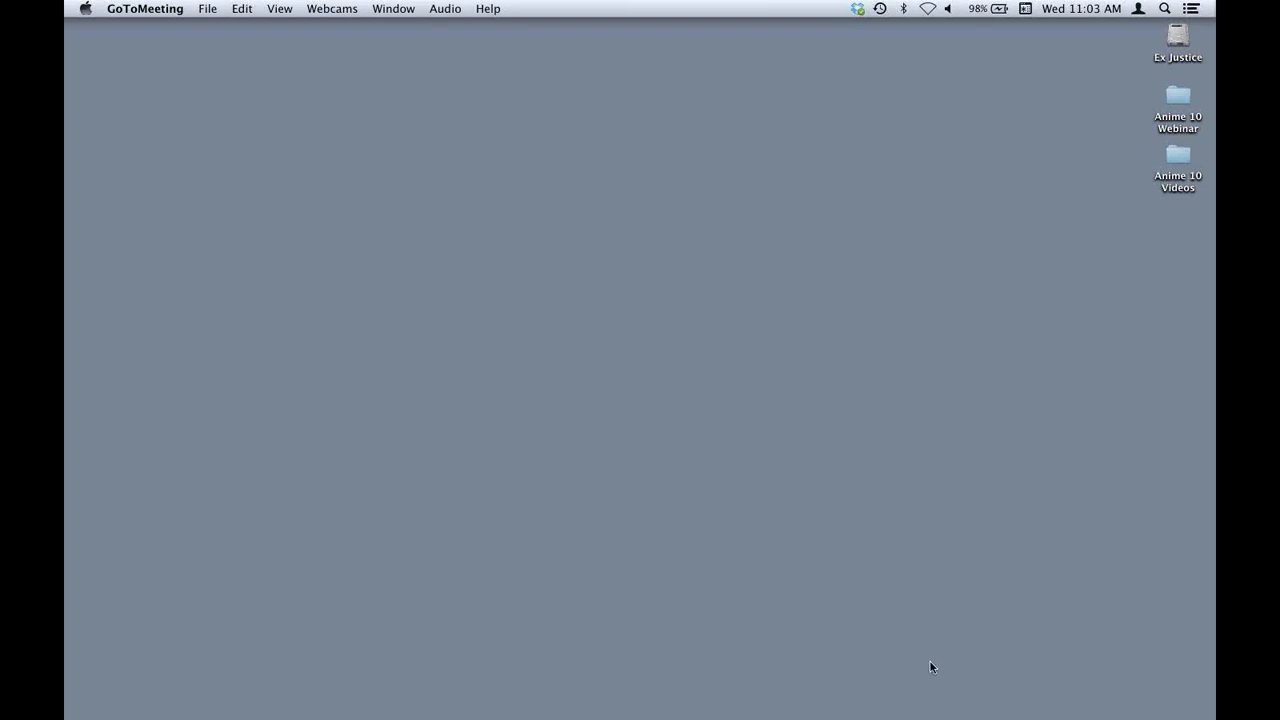
# Launch Anime Studio Debut from the Dock and move its 0-days-left trial notice higher.
pyautogui.moveTo(914, 716)
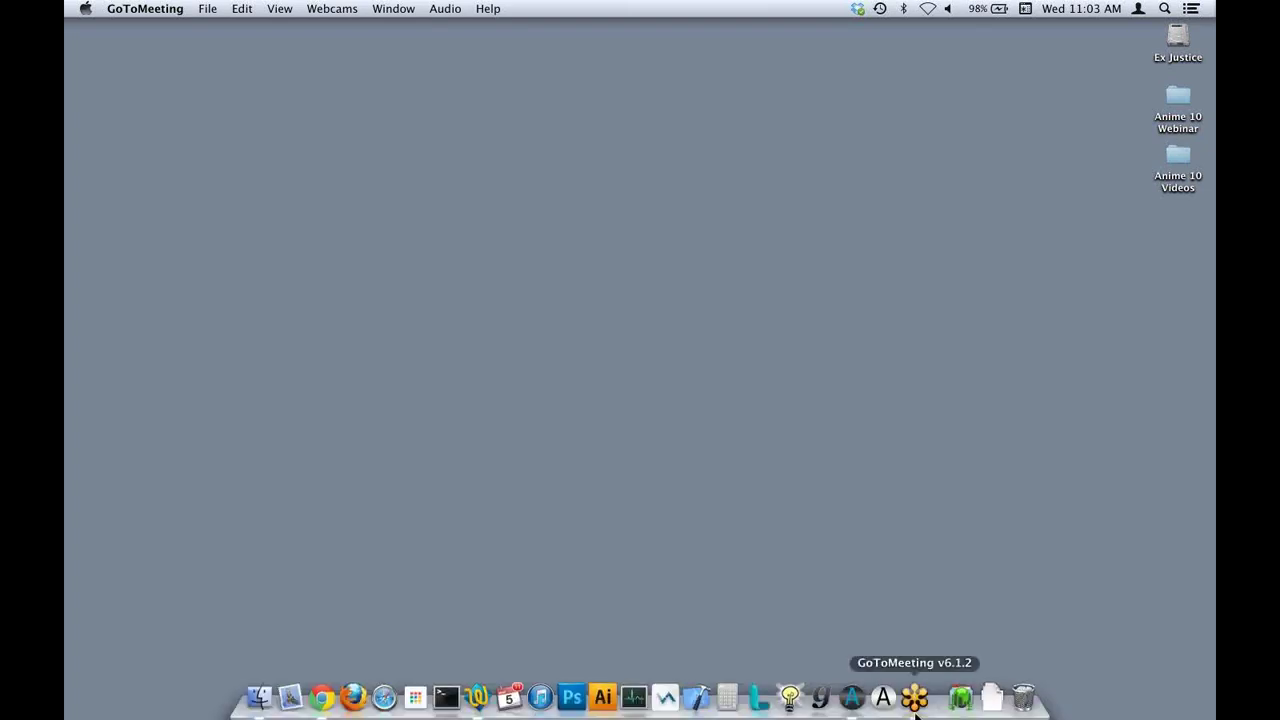
pyautogui.click(886, 698)
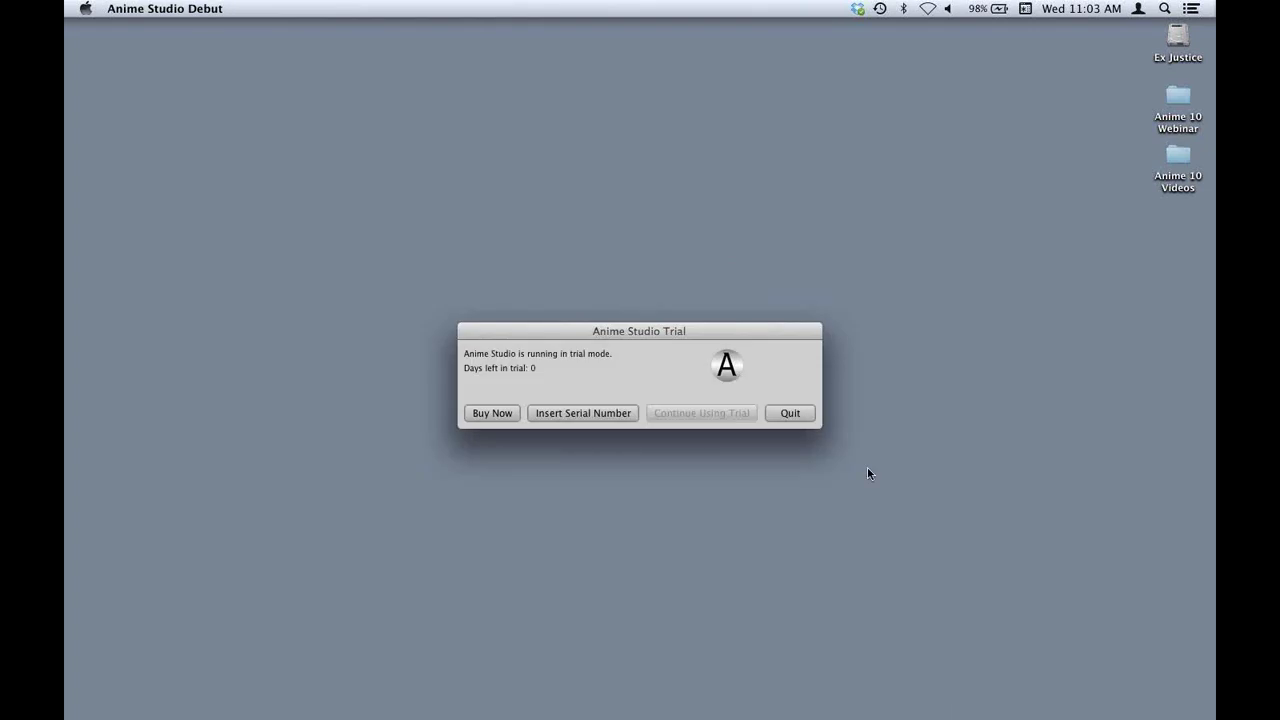
pyautogui.moveTo(760, 334); pyautogui.dragTo(752, 153)
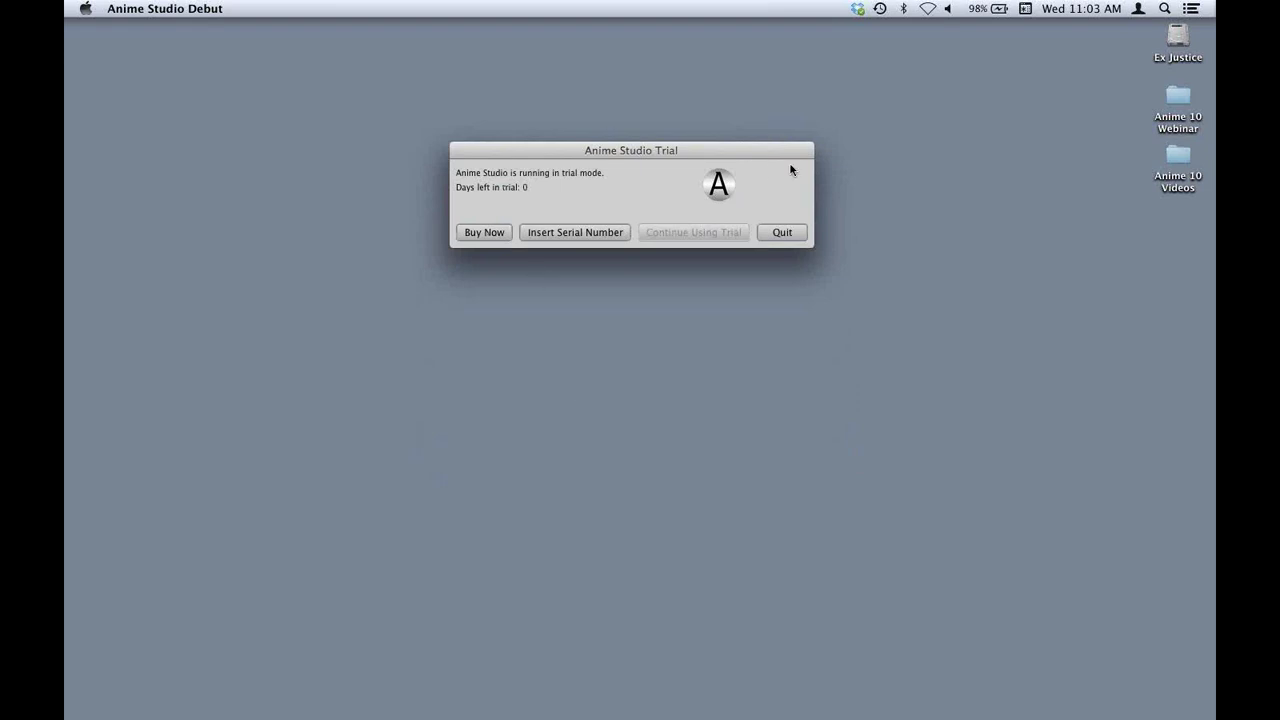
# Enter the registration name, the email address and the pasted serial number, then submit activation.
pyautogui.click(577, 233)
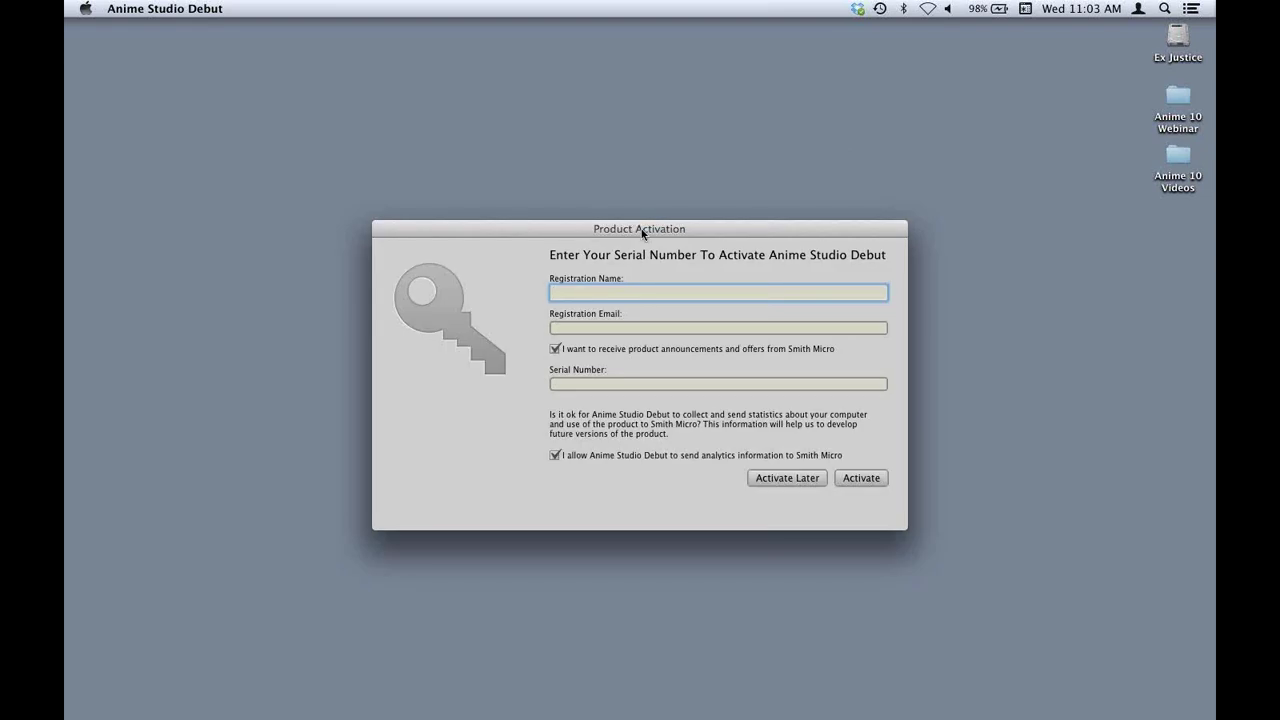
pyautogui.press('Tab')
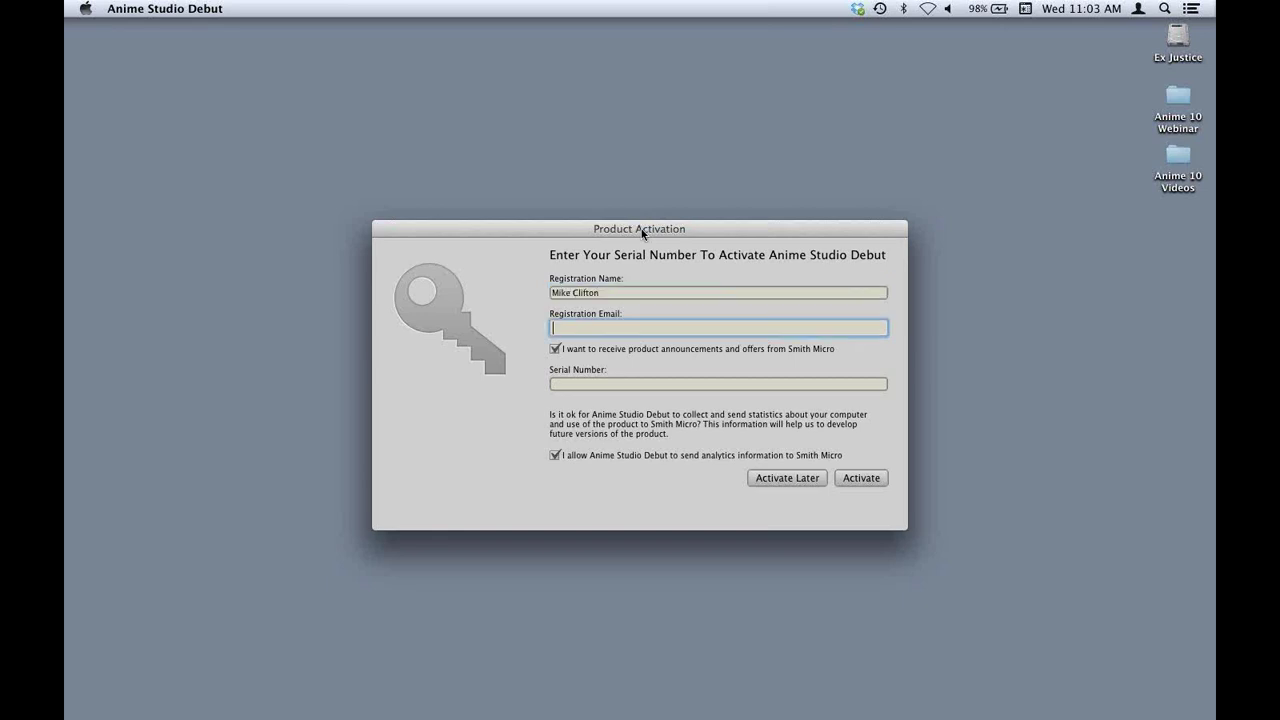
pyautogui.press('Tab')
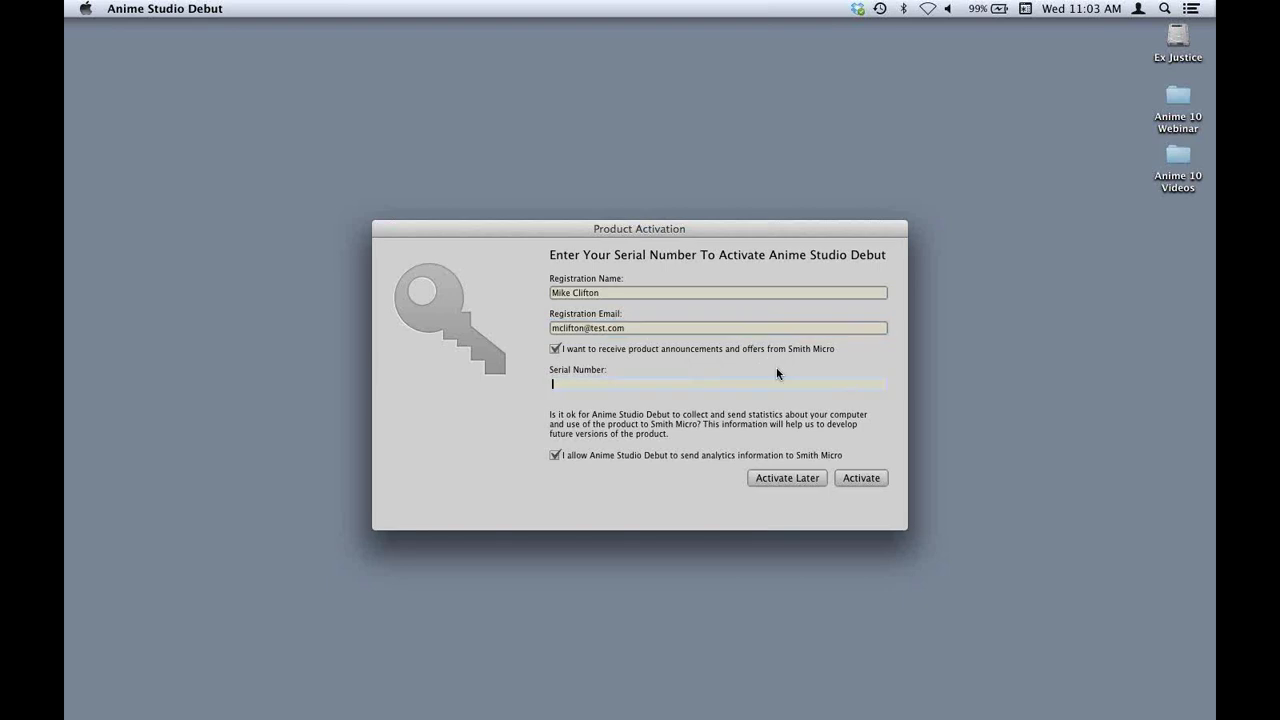
pyautogui.press('super+v')
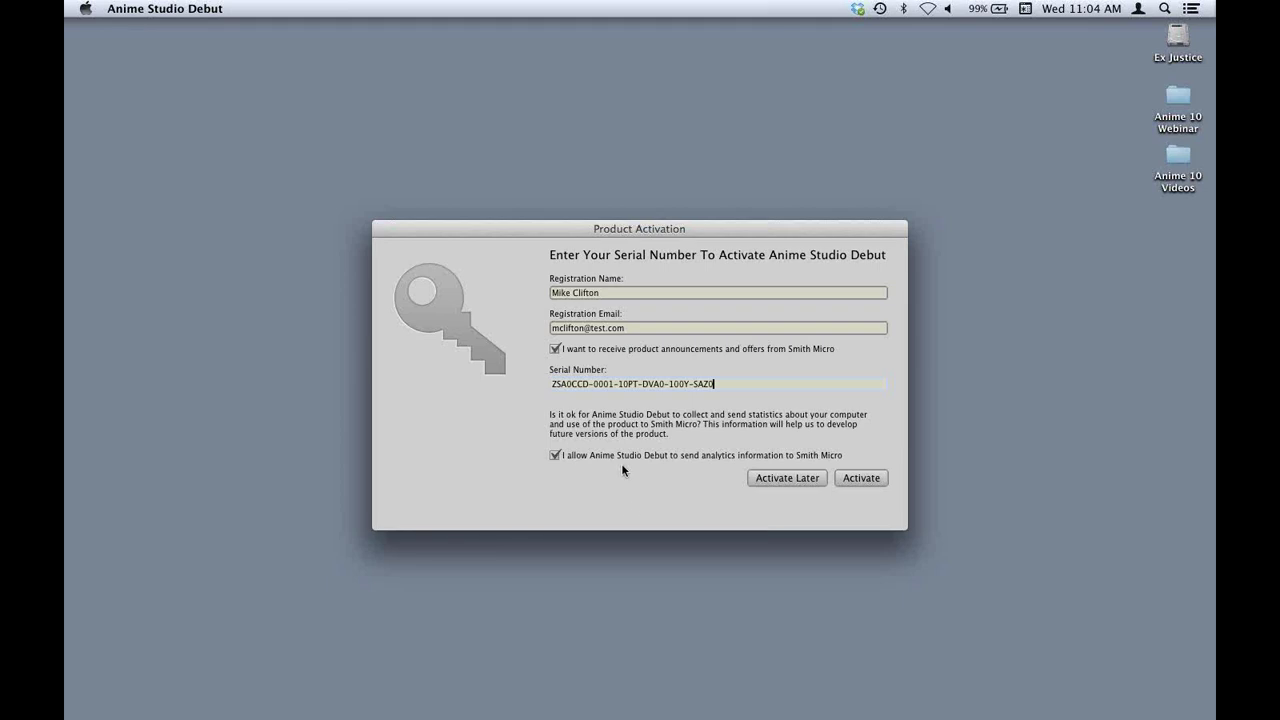
pyautogui.click(862, 480)
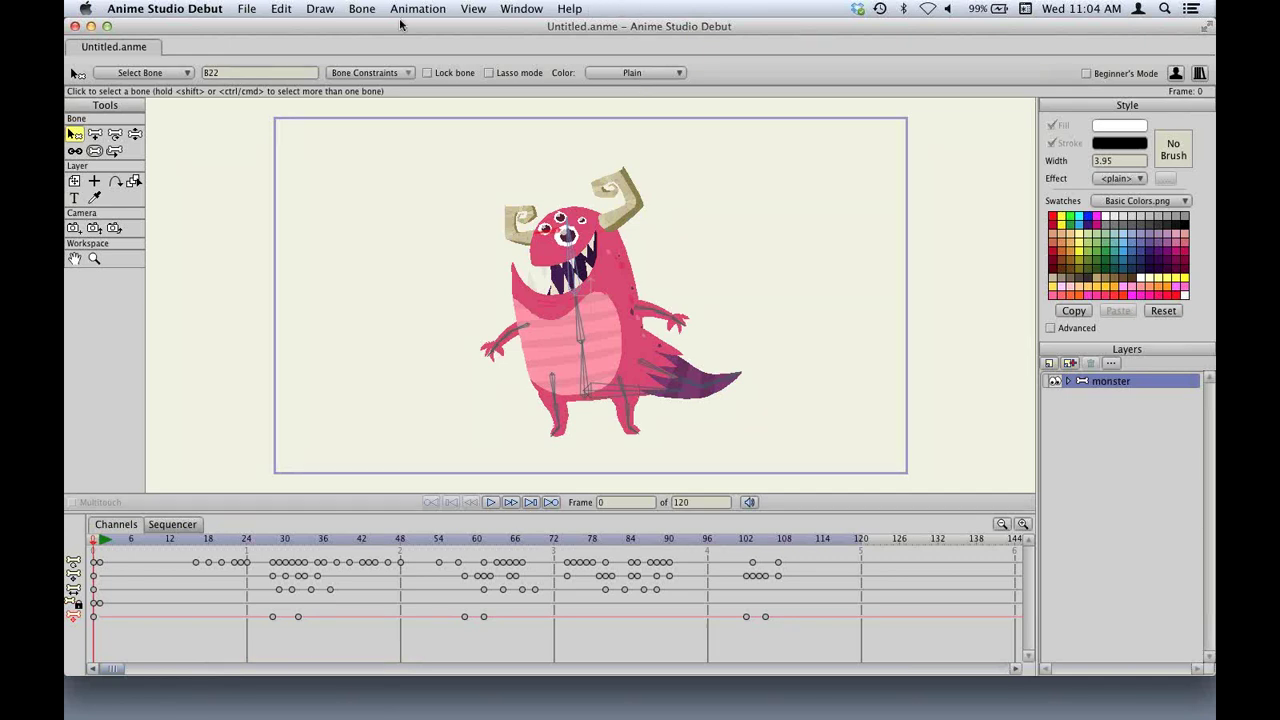
# Open the Help menu over the monster project workspace.
pyautogui.click(570, 9)
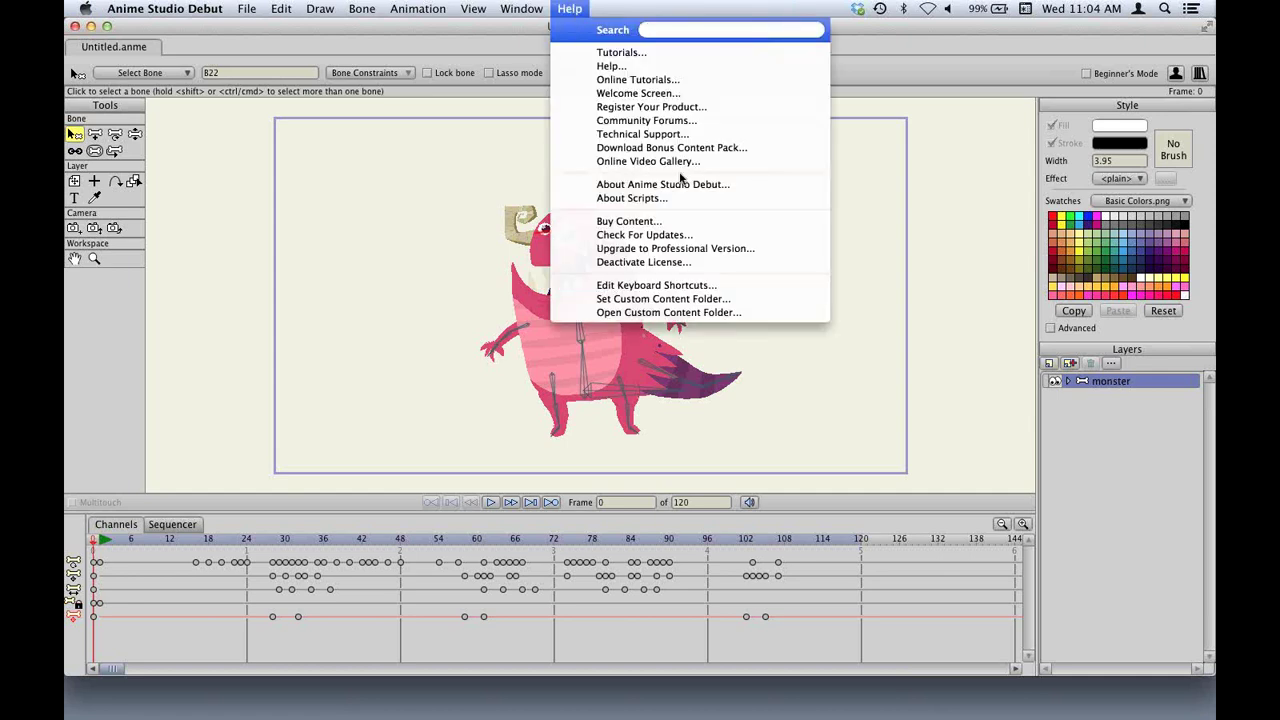
# Deactivate the license via Help > Deactivate License… and confirm with Yes.
pyautogui.click(720, 263)
pyautogui.click(926, 329)
pyautogui.click(776, 410)
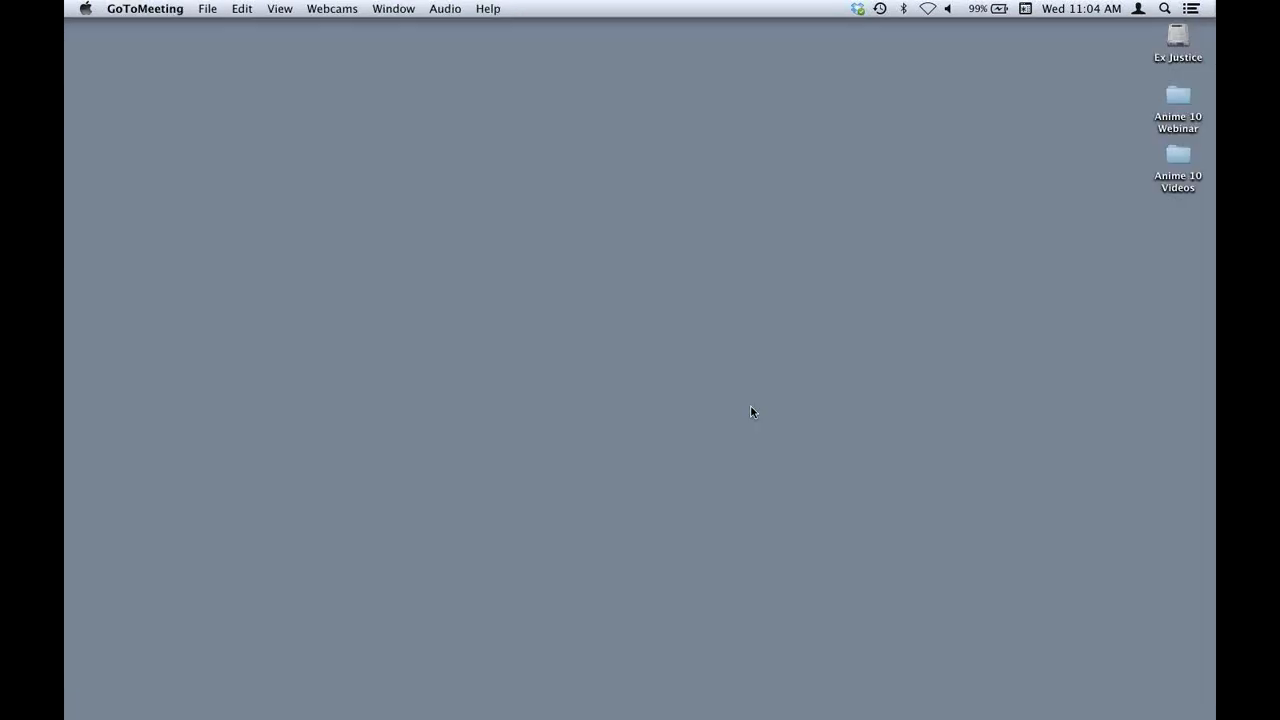
pyautogui.click(883, 697)
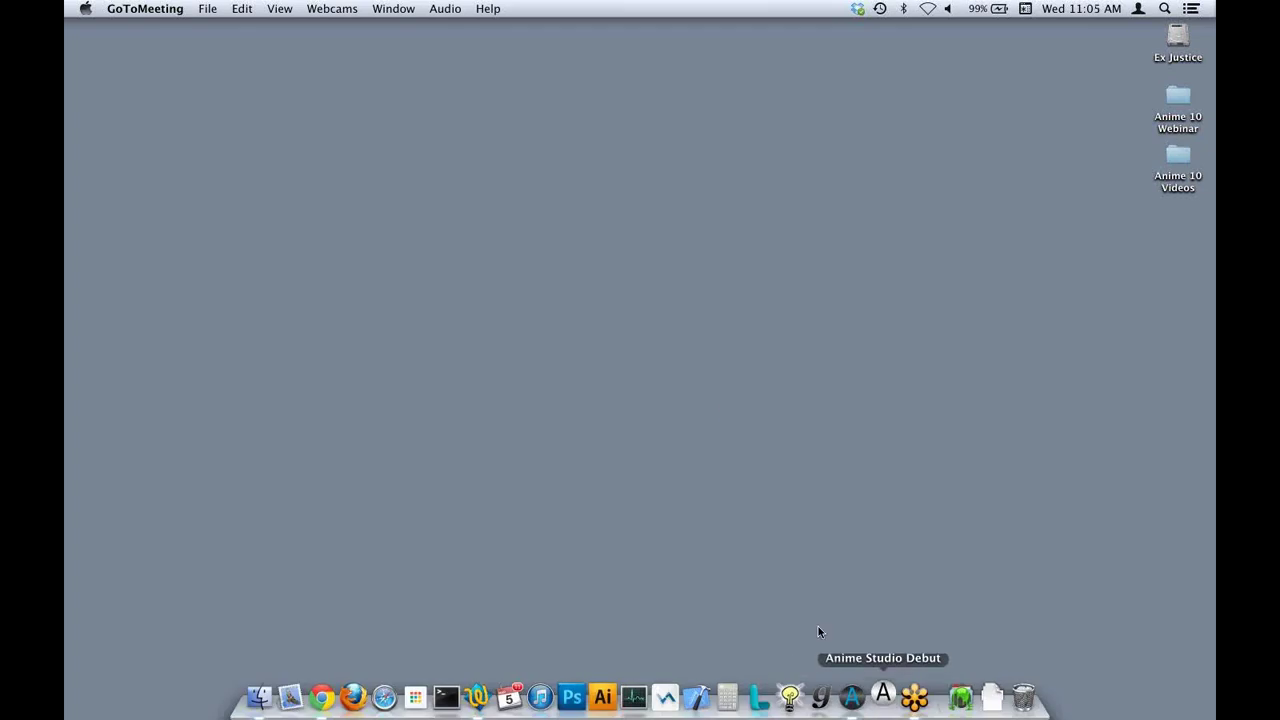
pyautogui.click(595, 416)
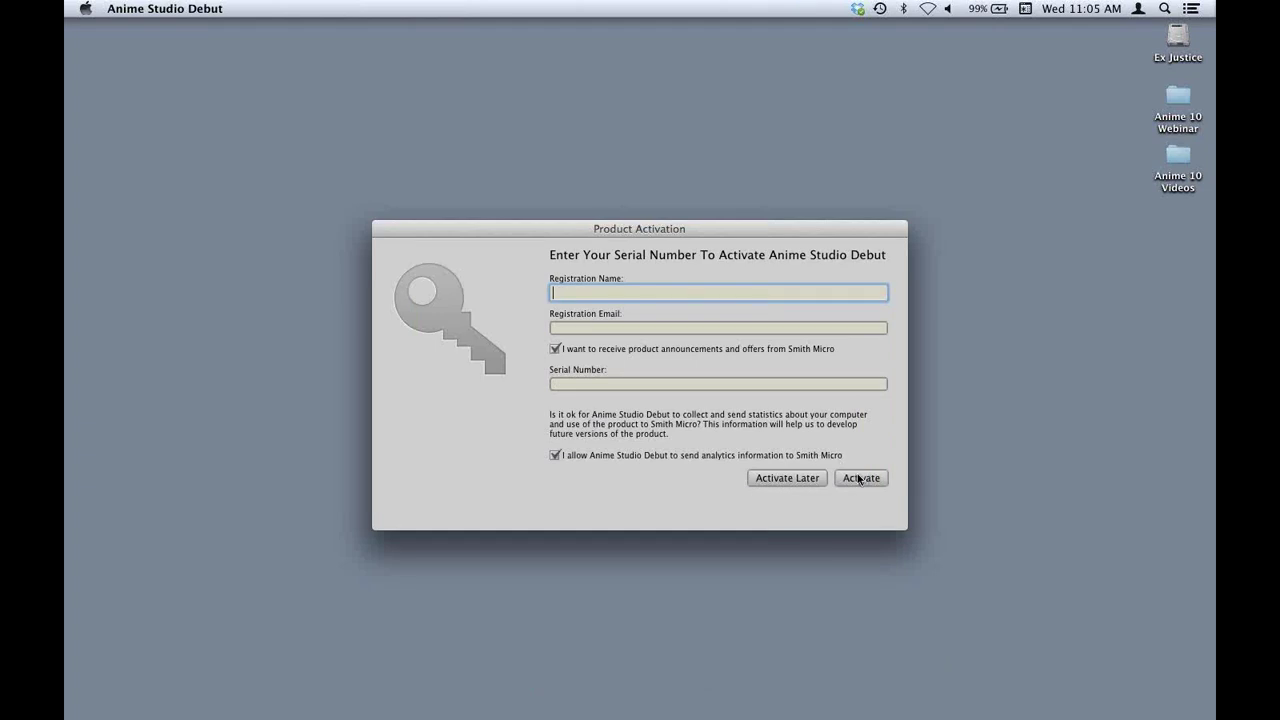
pyautogui.click(806, 480)
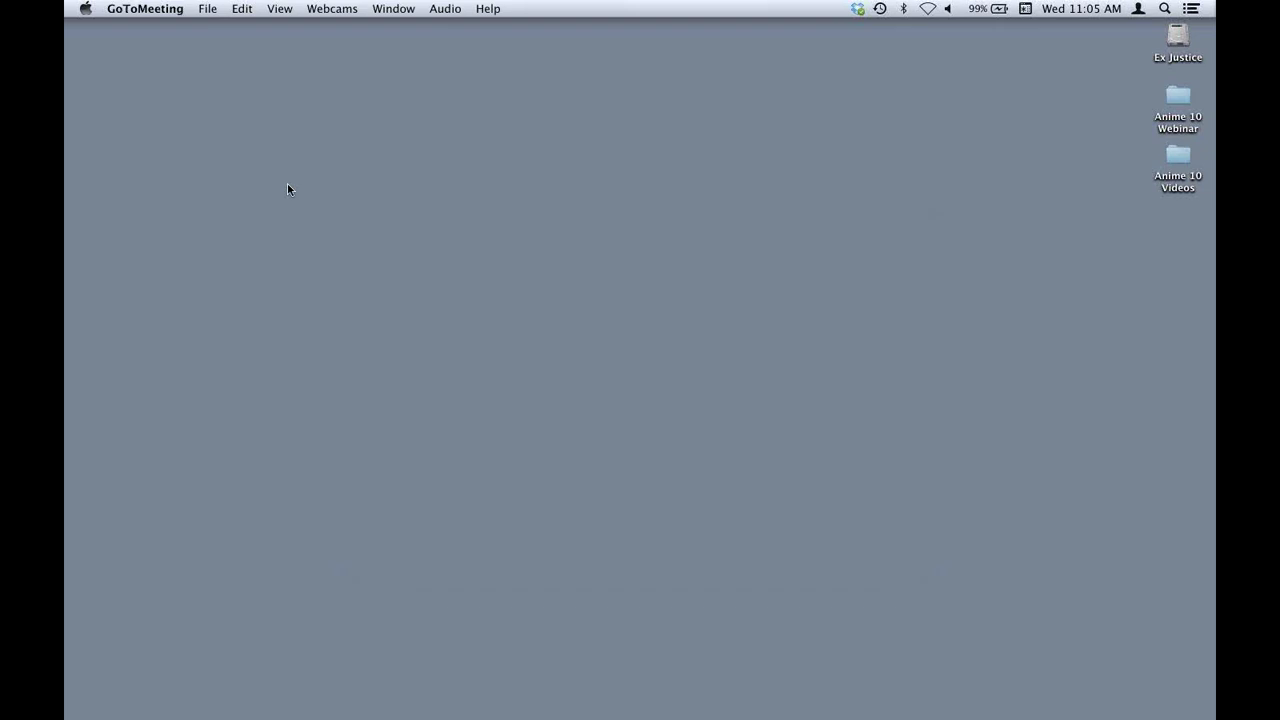
# Launch Anime Studio Pro from the Dock to a blank Untitled.anme containing Layer 1.
pyautogui.moveTo(808, 718)
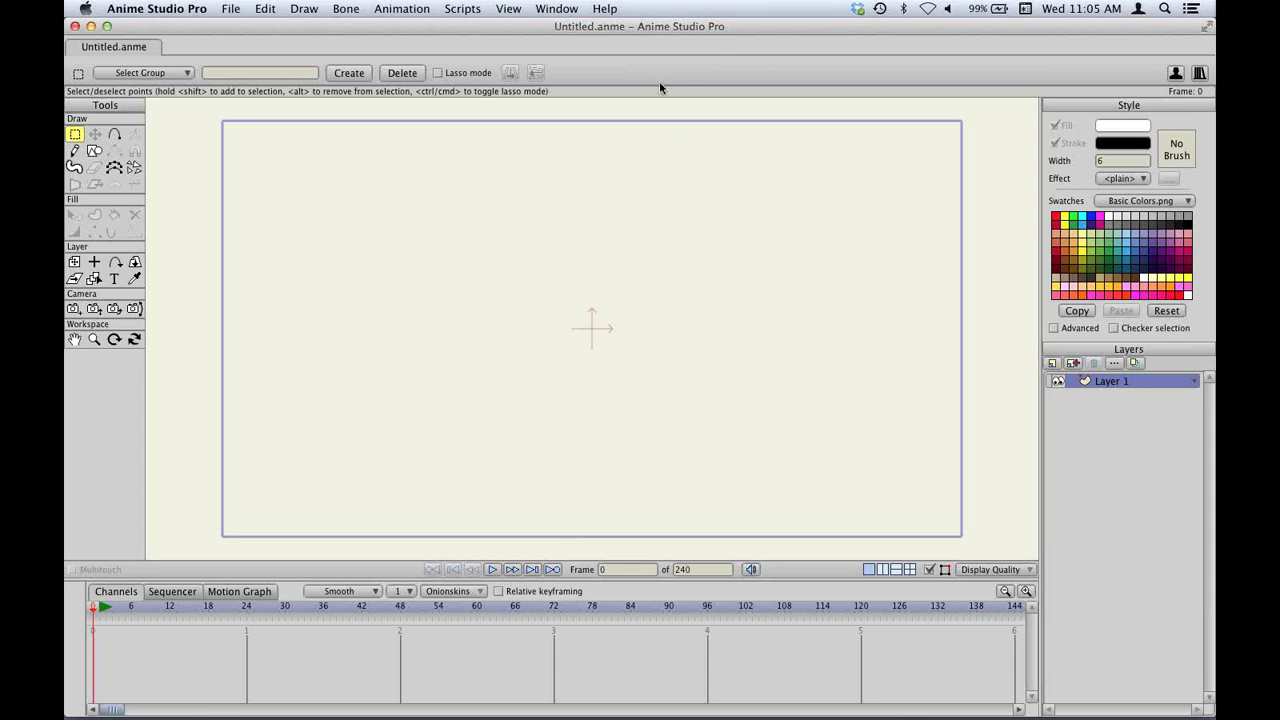
pyautogui.click(610, 8)
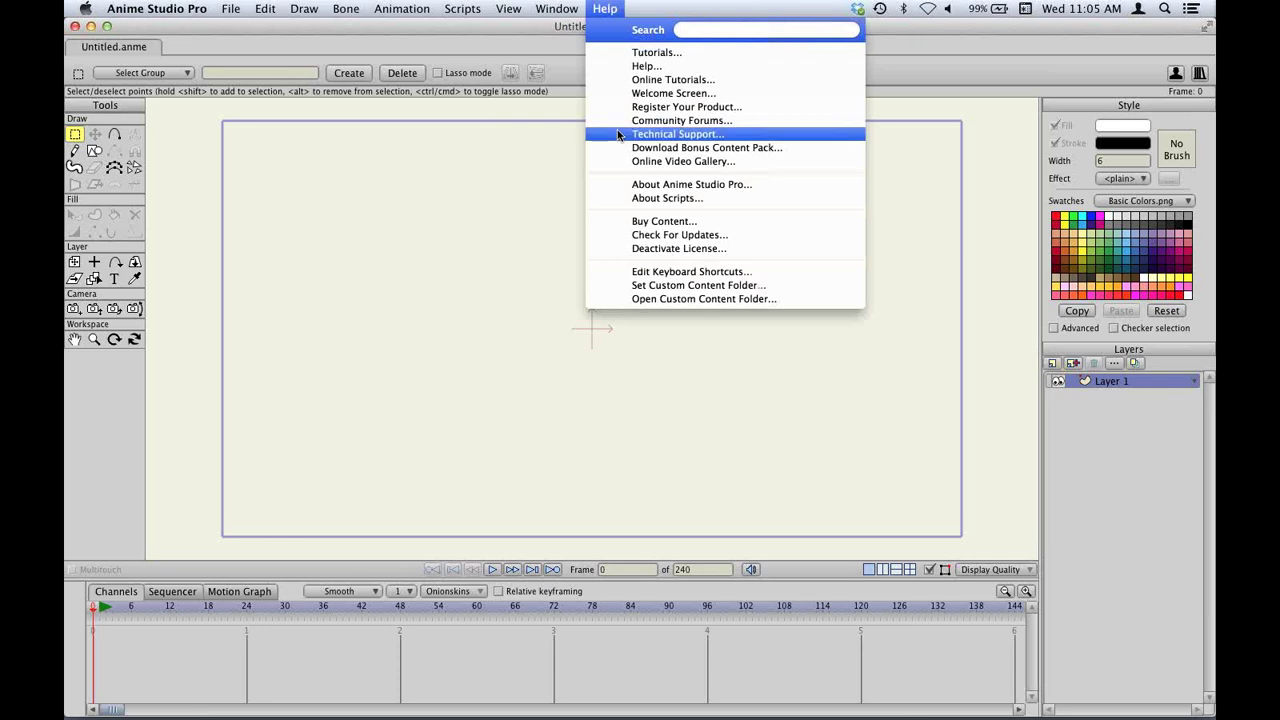
pyautogui.click(741, 237)
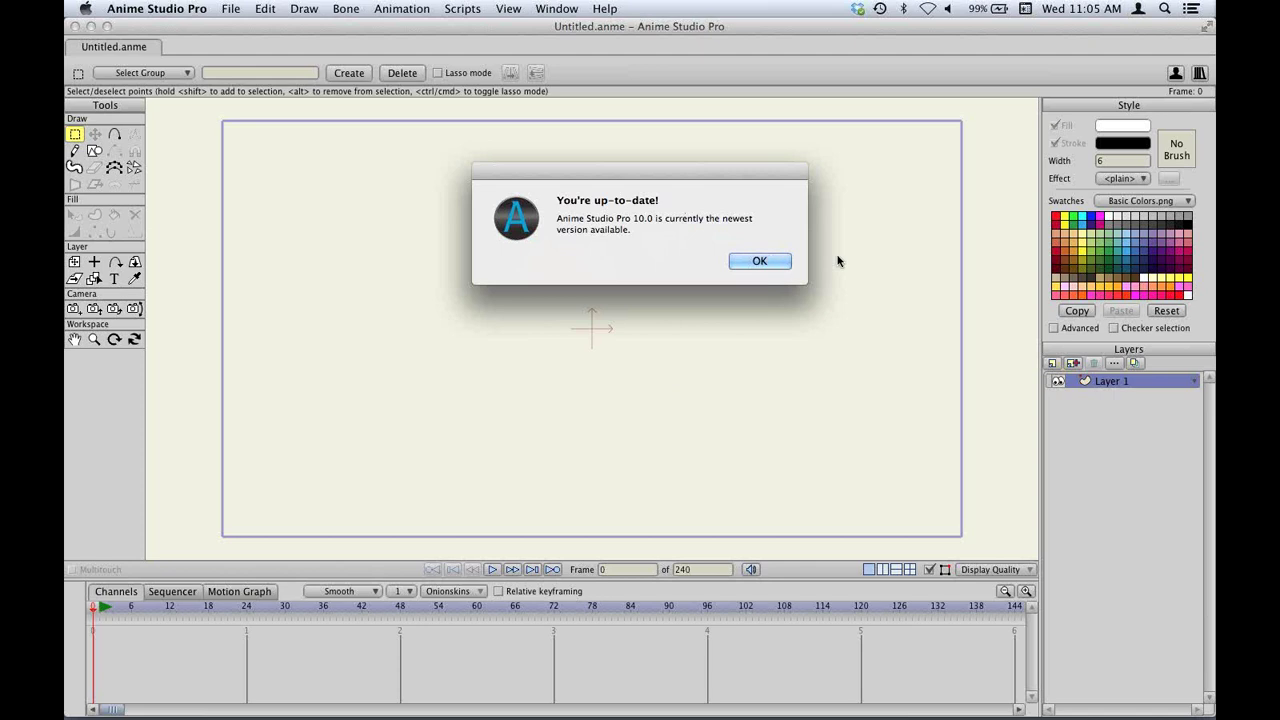
pyautogui.click(761, 262)
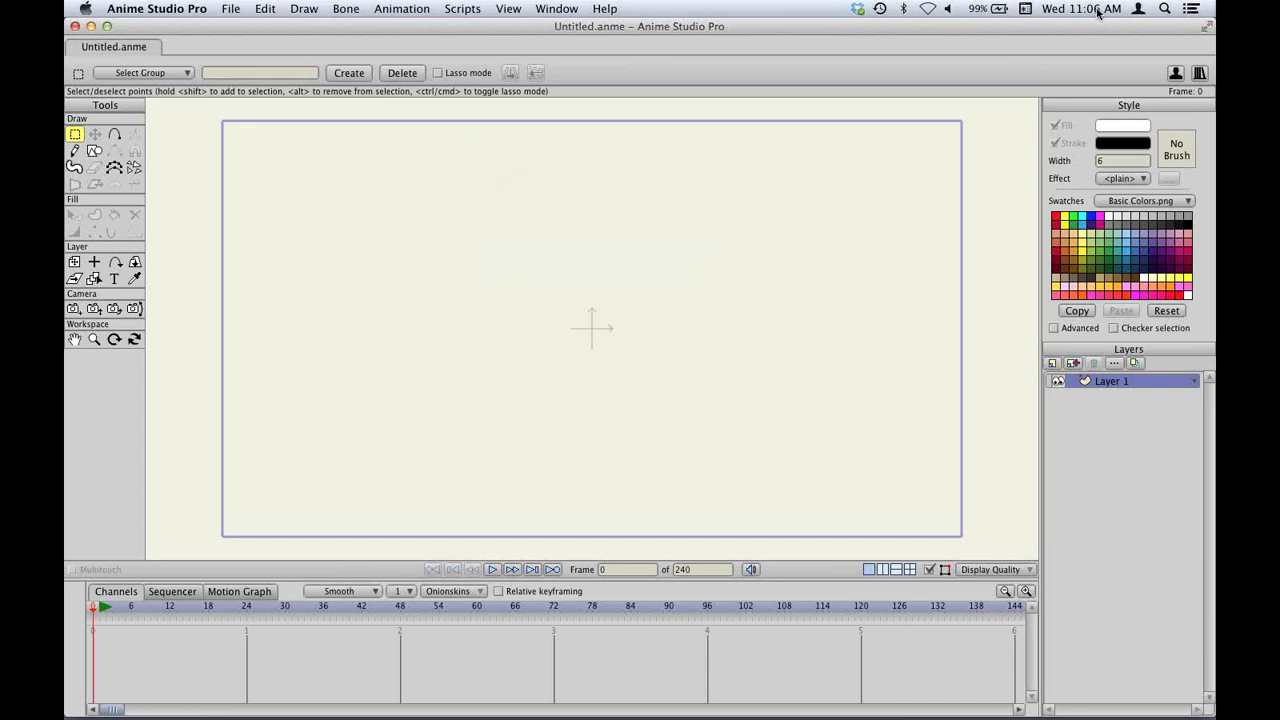
# Open the Content Library, expand Characters and select Carnivorous_Plant and Monster.
pyautogui.click(1200, 74)
pyautogui.moveTo(757, 123); pyautogui.dragTo(718, 113)
pyautogui.click(604, 237)
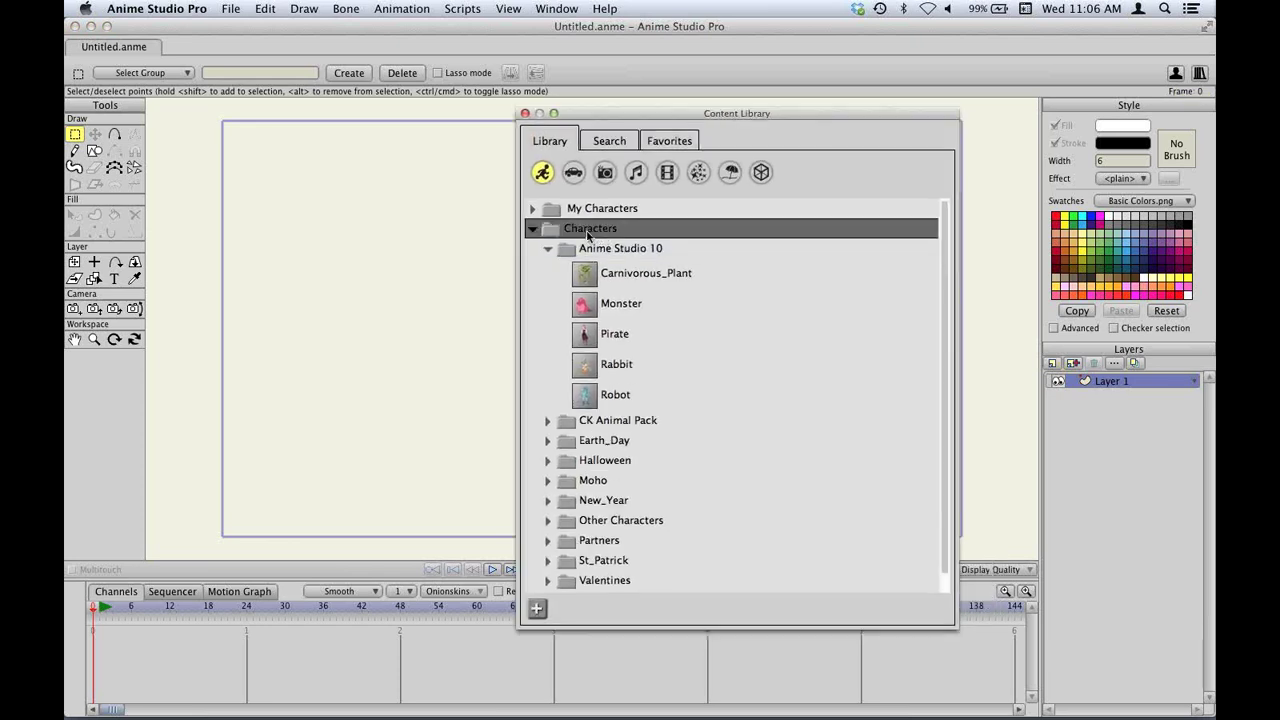
pyautogui.click(634, 278)
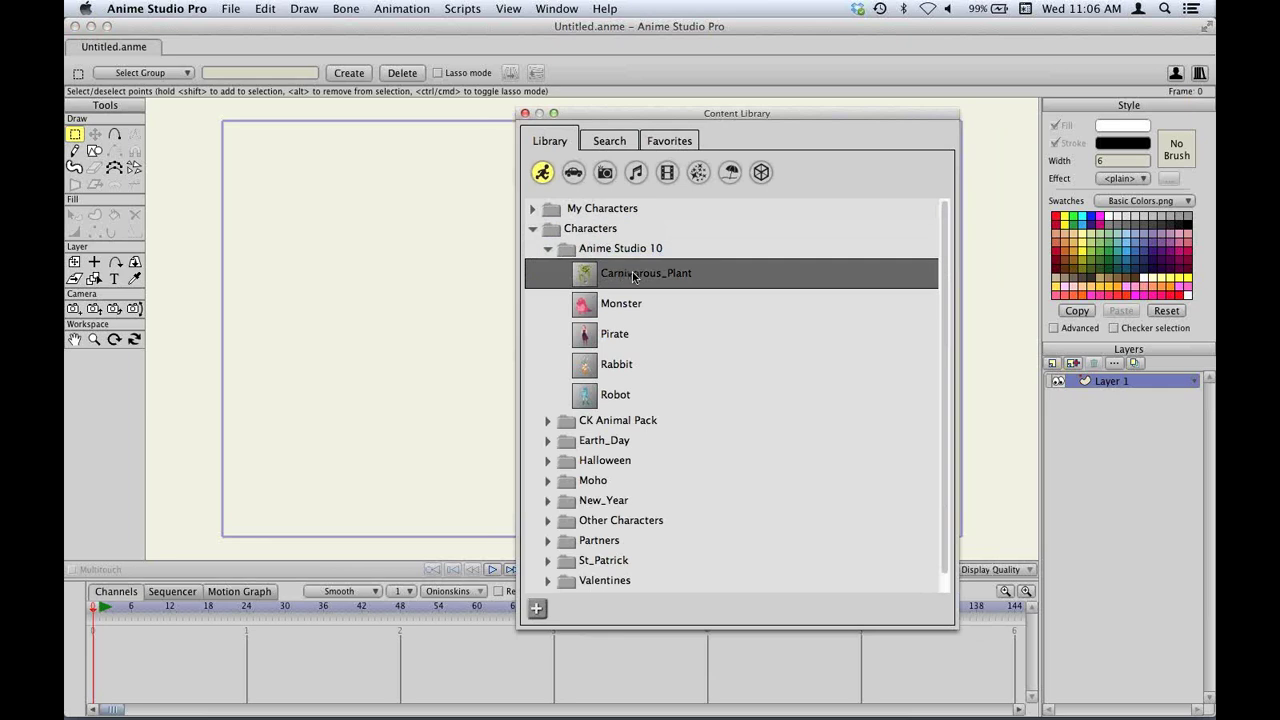
pyautogui.click(636, 304)
# Preview the Monster, Carnivorous_Plant, Pirate and Rabbit characters, then add Monster to the scene.
pyautogui.click(636, 304)
pyautogui.click(640, 273)
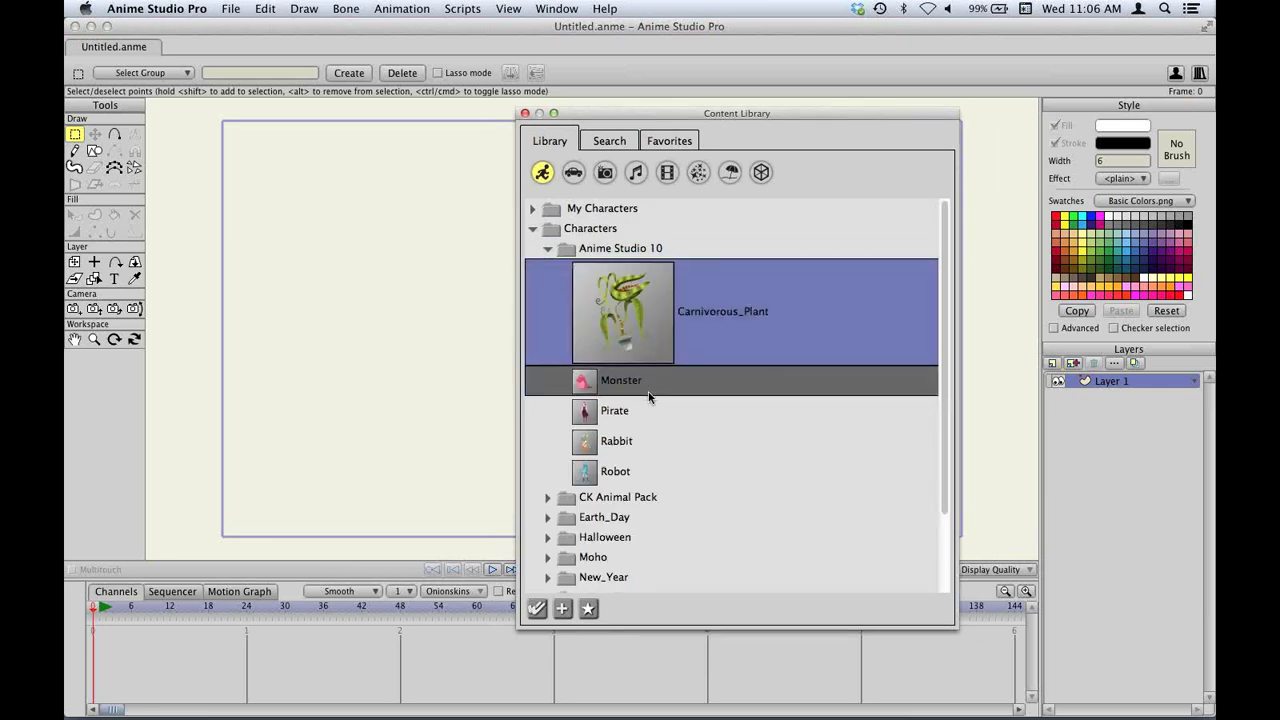
pyautogui.click(651, 408)
pyautogui.click(659, 430)
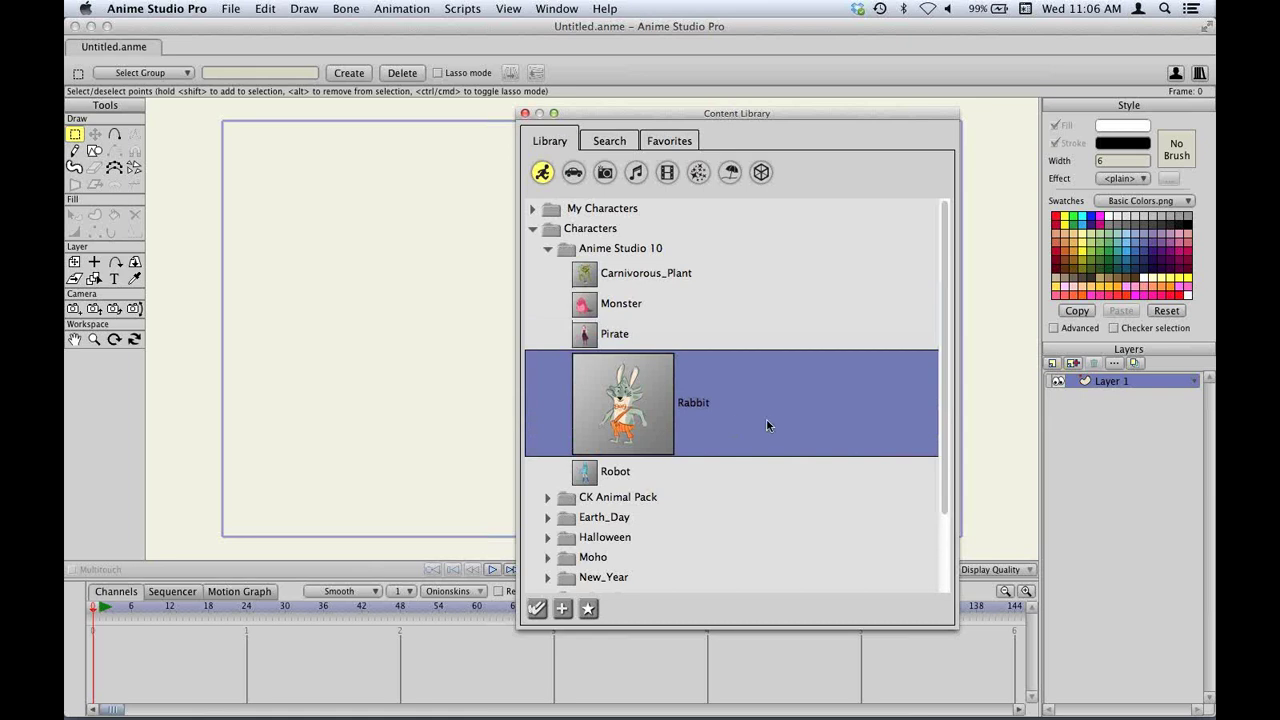
pyautogui.click(647, 303)
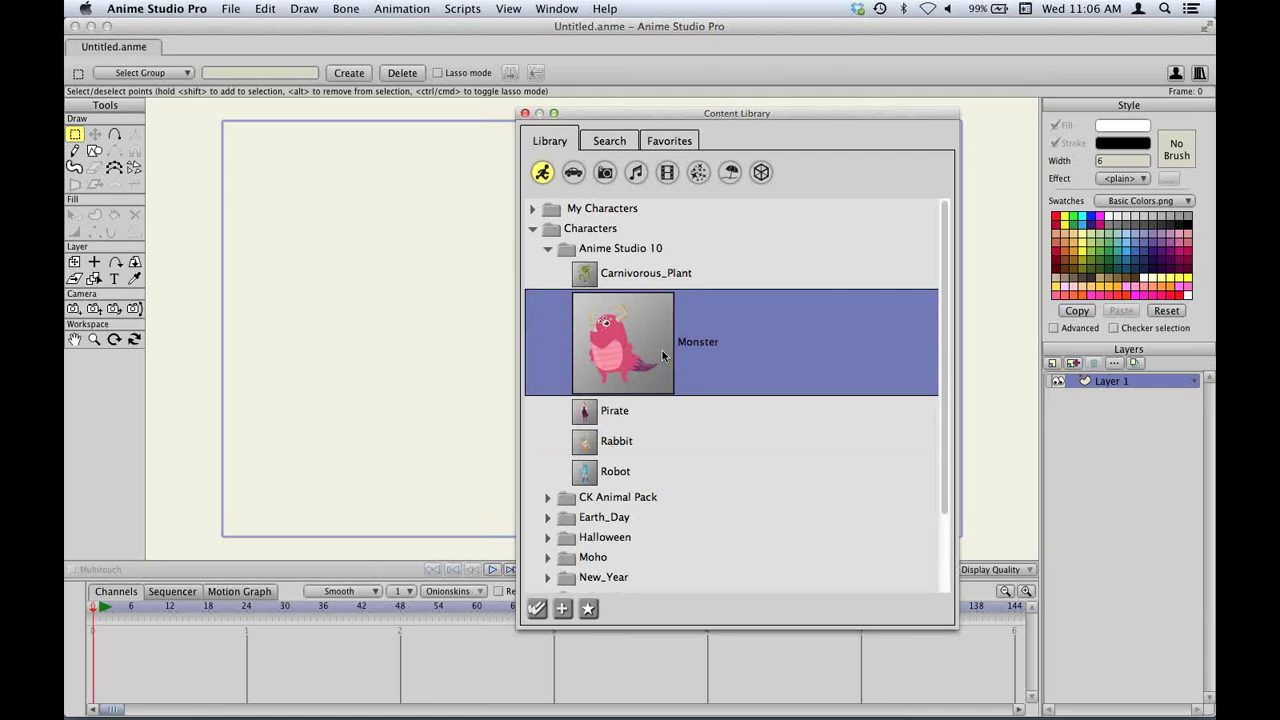
pyautogui.doubleClick(642, 324)
# Play the Monster's built-in animation, then stop and return to frame 0.
pyautogui.moveTo(671, 118); pyautogui.dragTo(966, 112)
pyautogui.click(492, 569)
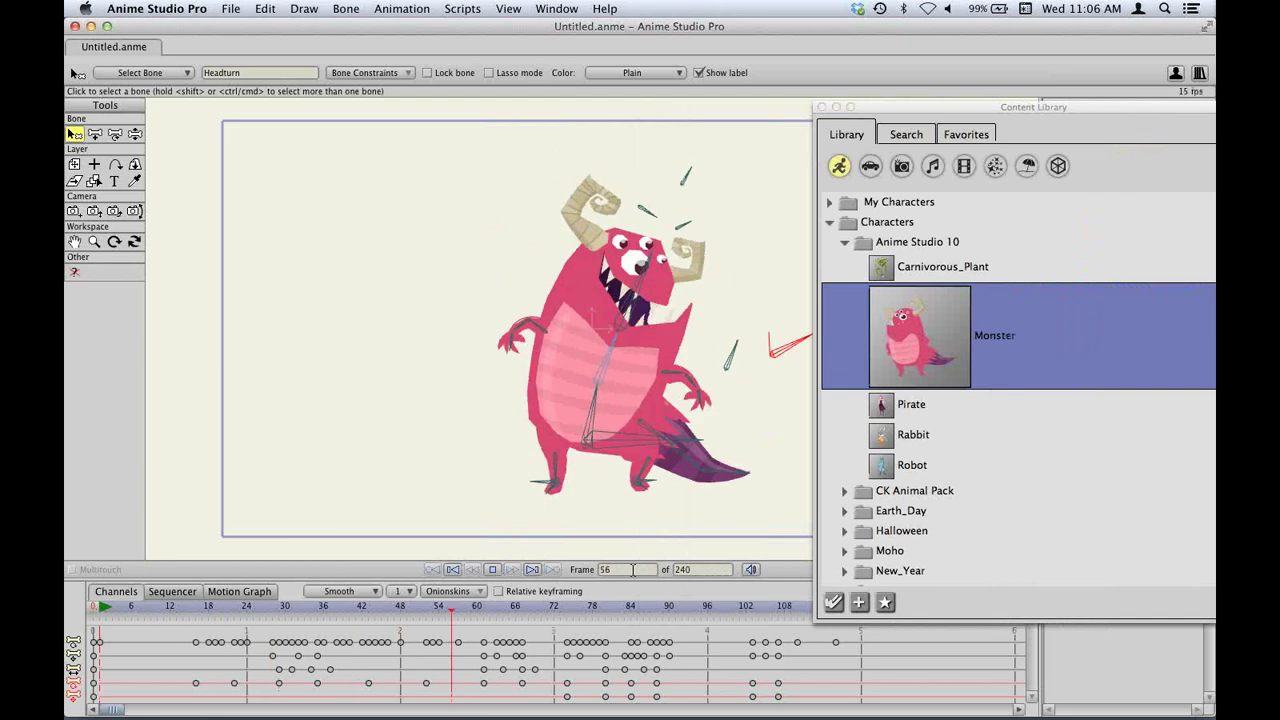
pyautogui.click(454, 569)
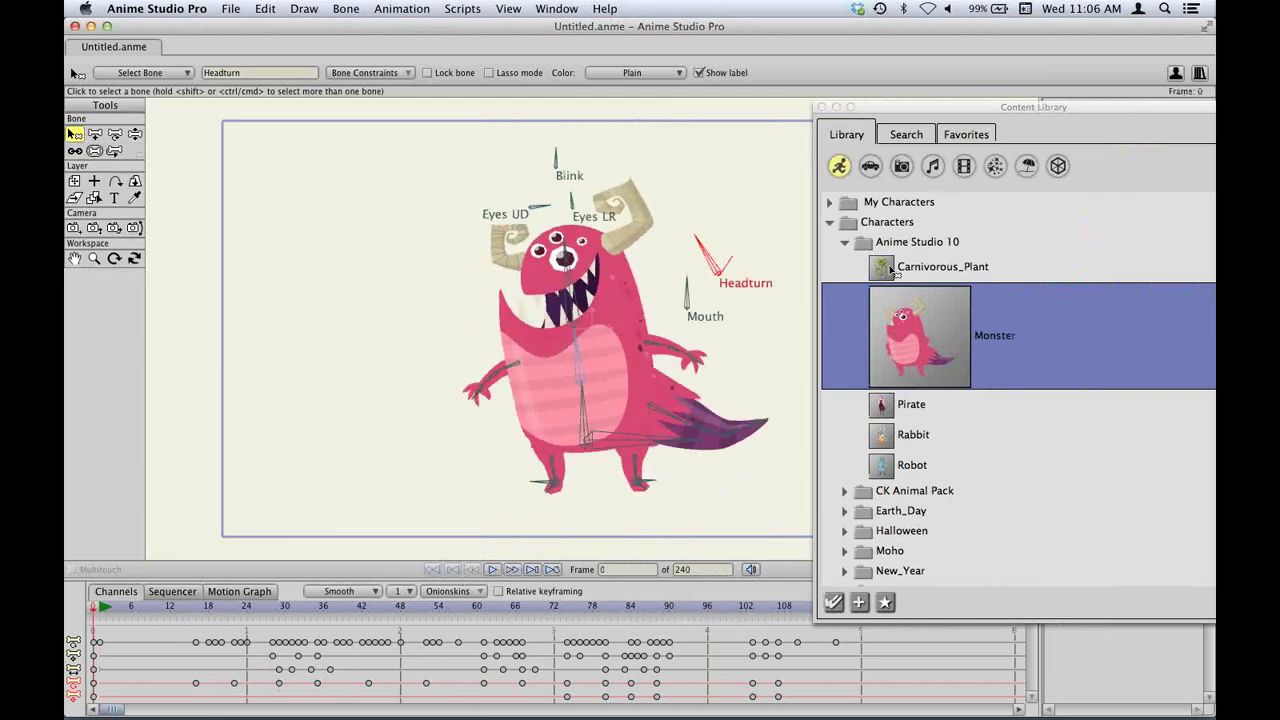
# Expand the CK Animal Pack, Bully and Chooky folders and preview the Bully character.
pyautogui.click(858, 249)
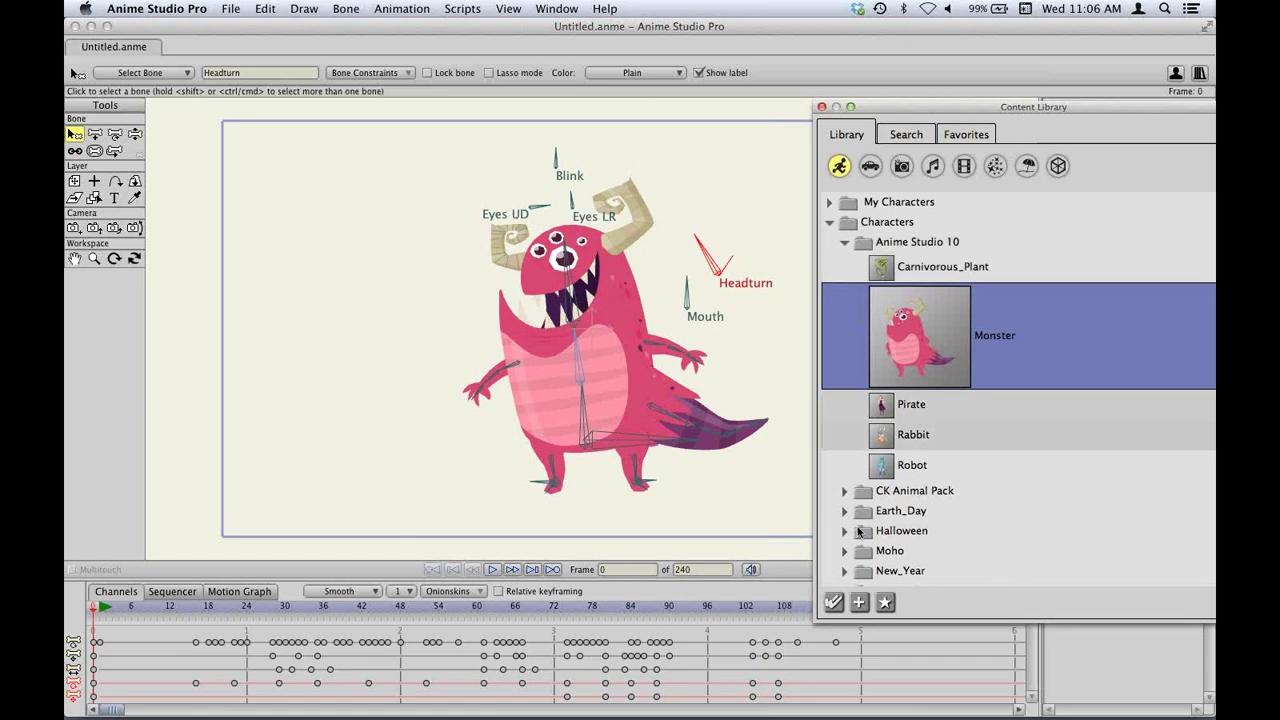
pyautogui.click(842, 494)
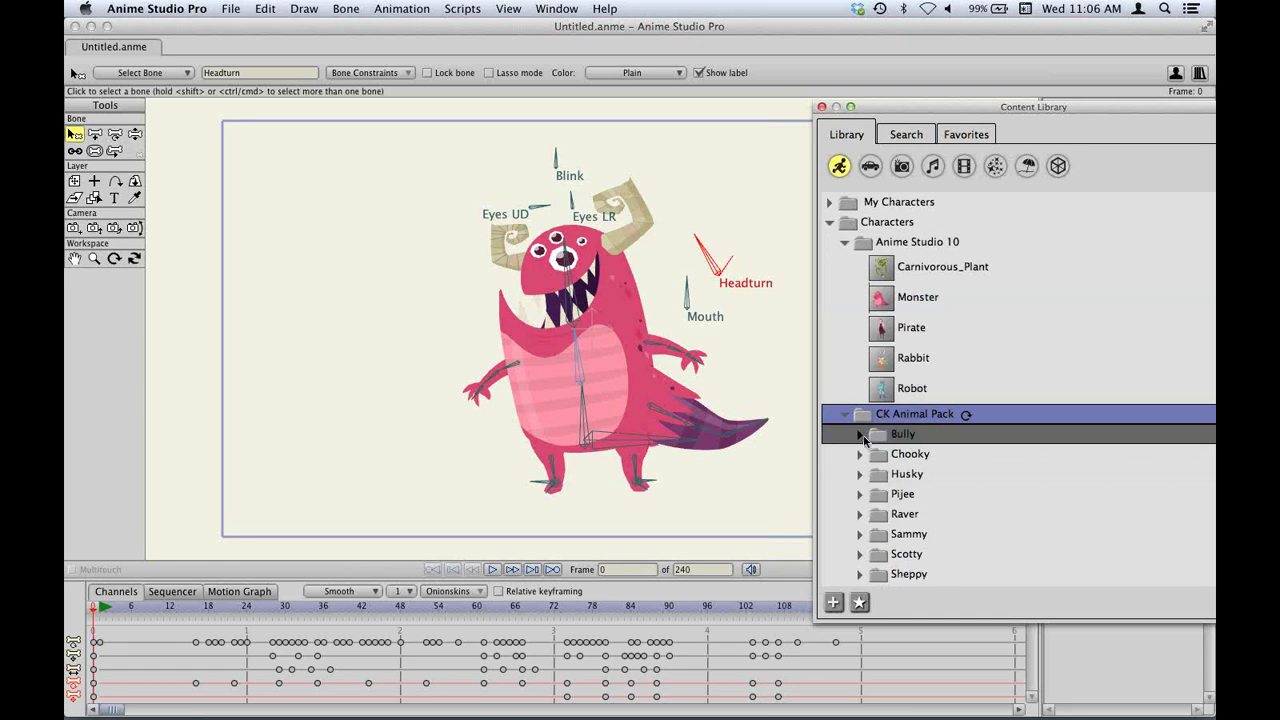
pyautogui.click(861, 435)
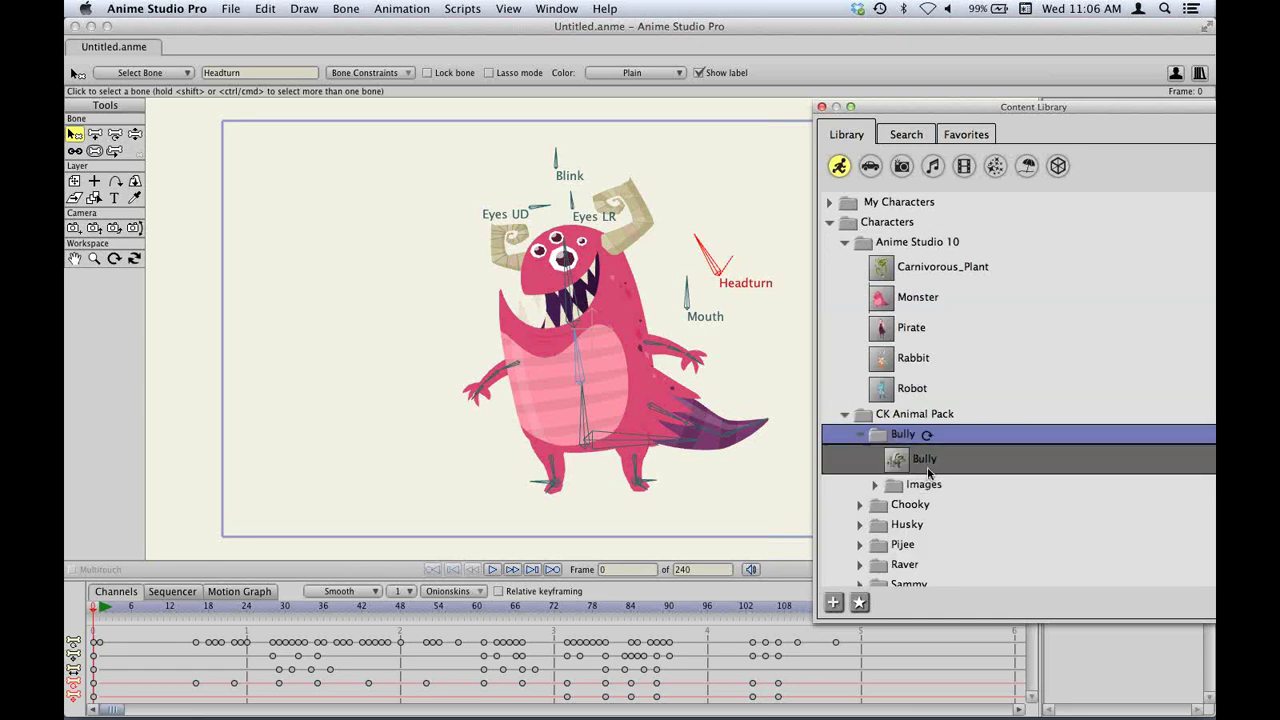
pyautogui.click(928, 466)
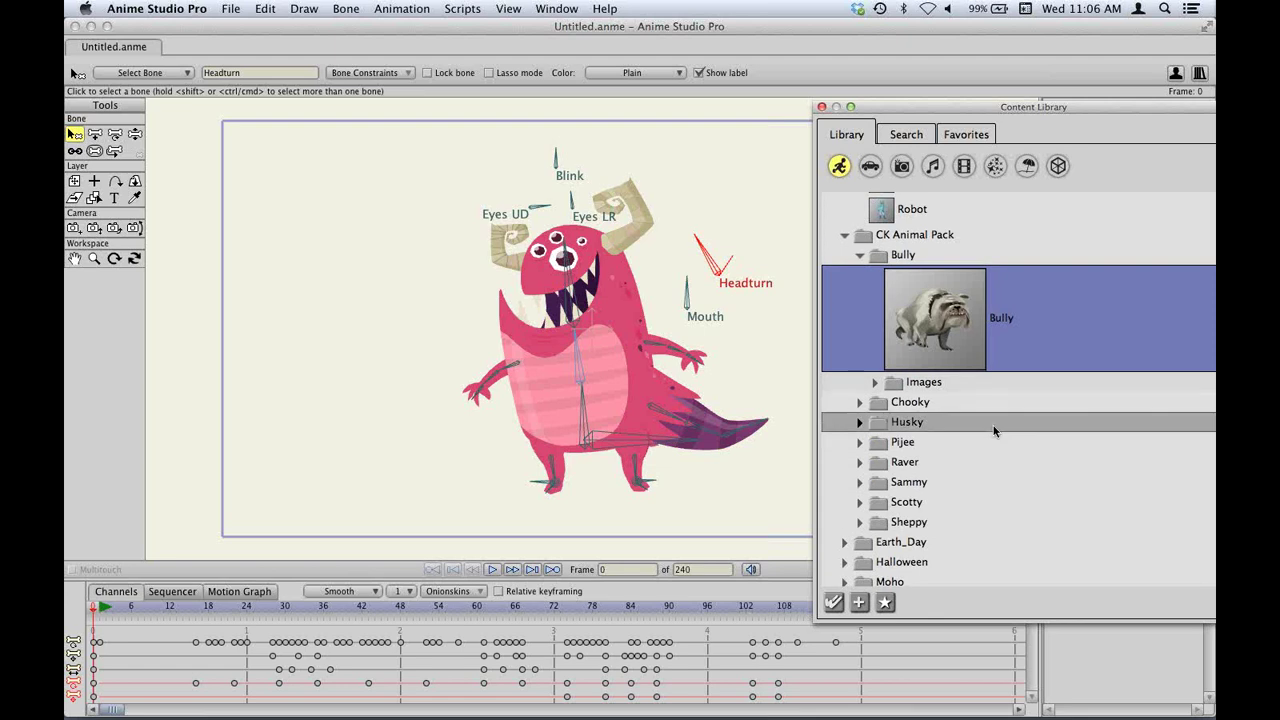
pyautogui.click(866, 404)
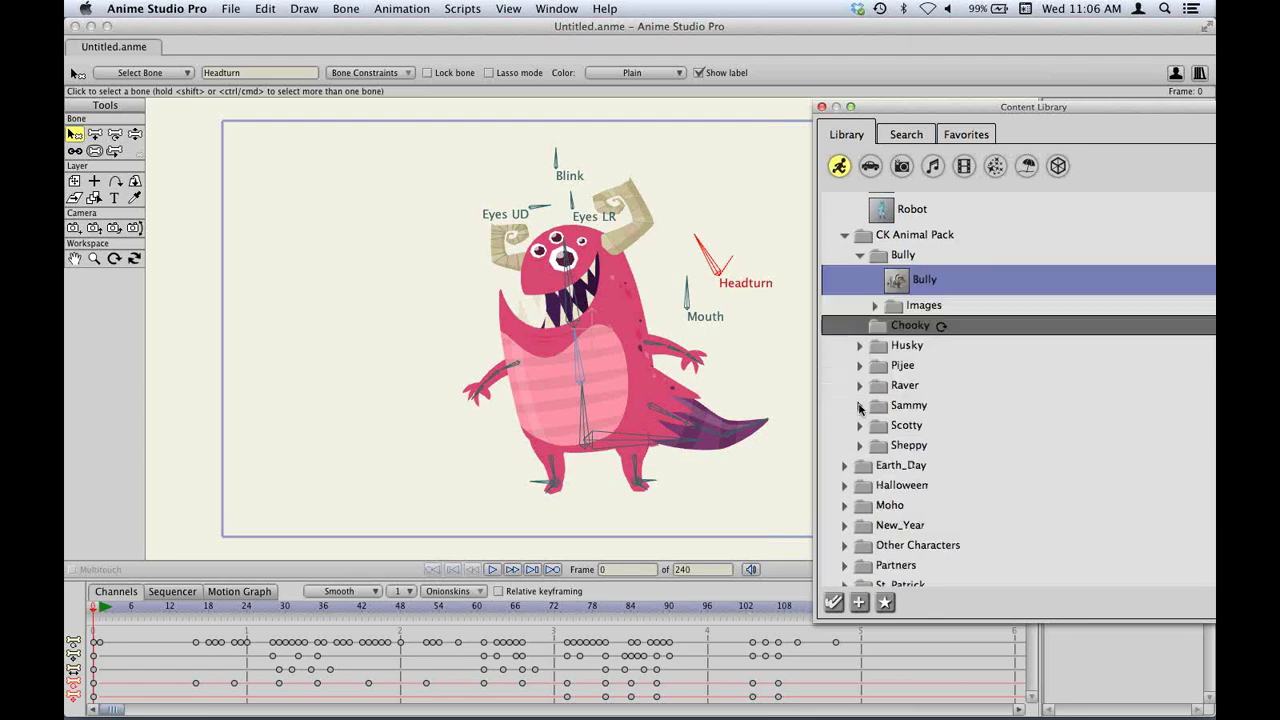
pyautogui.click(919, 285)
# Add the Bully bulldog to the scene and play its animation.
pyautogui.doubleClick(919, 288)
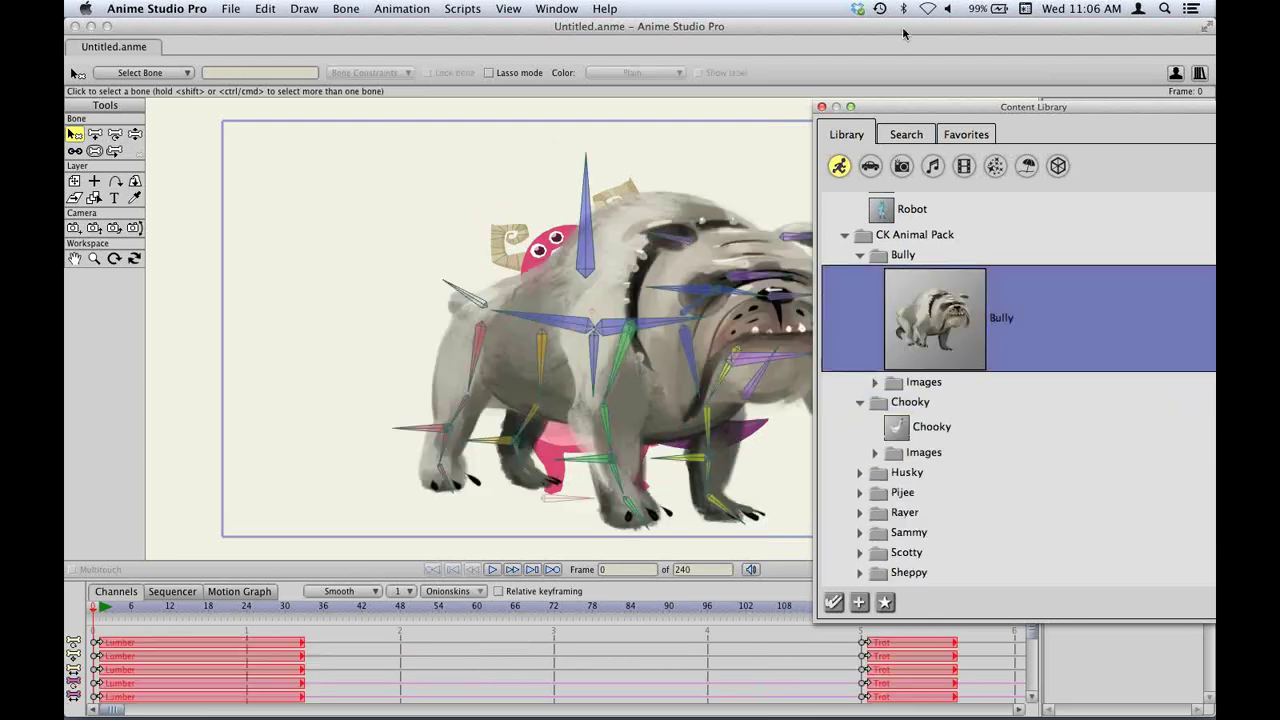
pyautogui.moveTo(913, 101); pyautogui.dragTo(1025, 130)
pyautogui.click(114, 614)
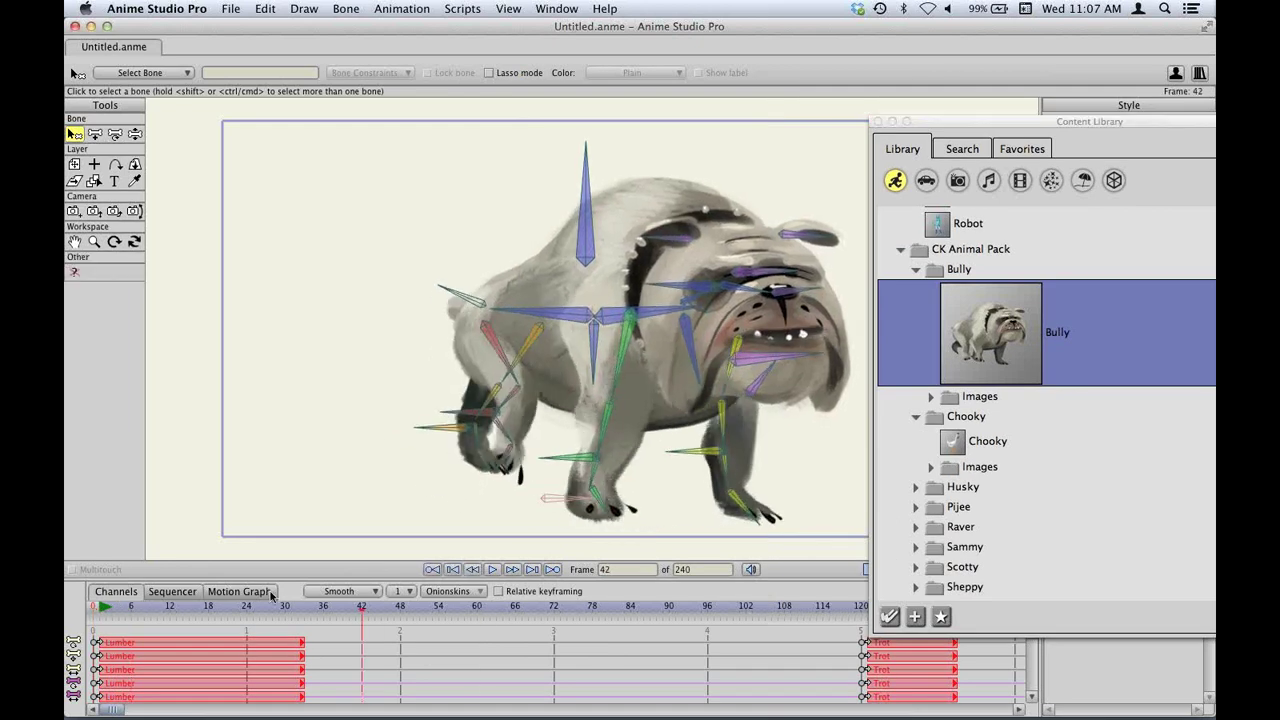
# Switch the Content Library to the Scenes collection and expand the Scenes folder.
pyautogui.moveTo(1060, 122); pyautogui.dragTo(951, 103)
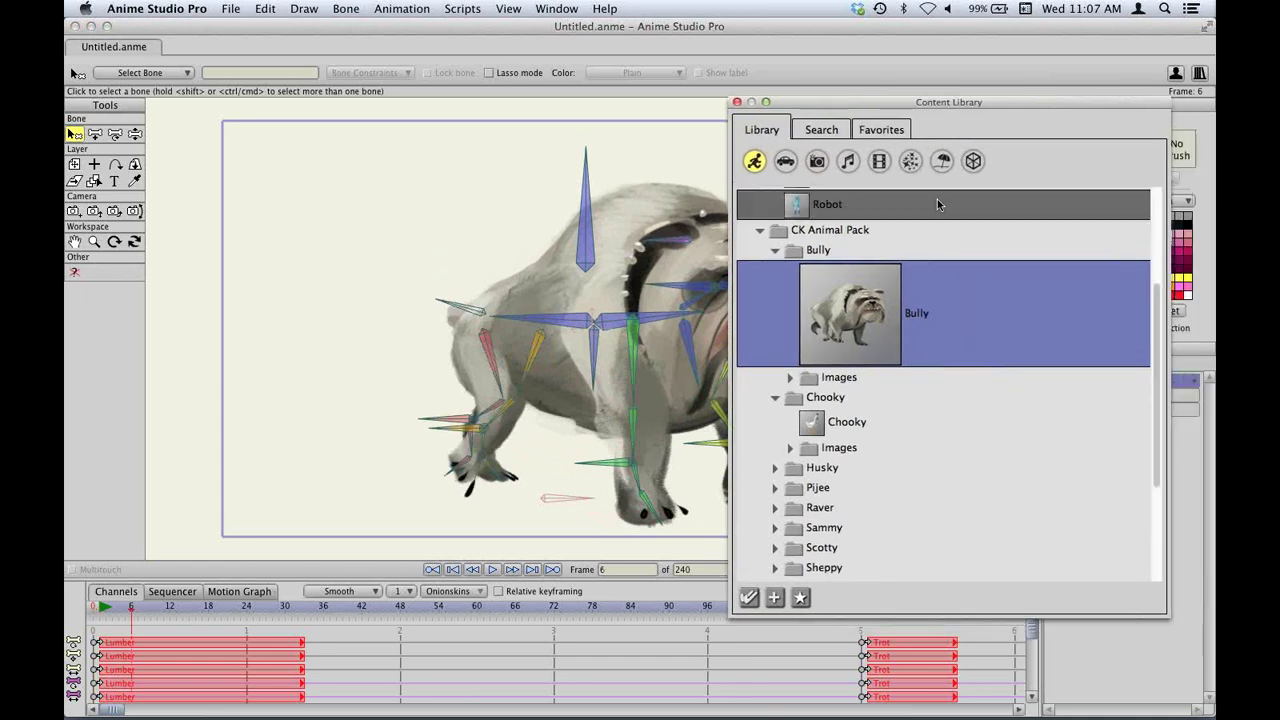
pyautogui.click(942, 161)
pyautogui.click(745, 218)
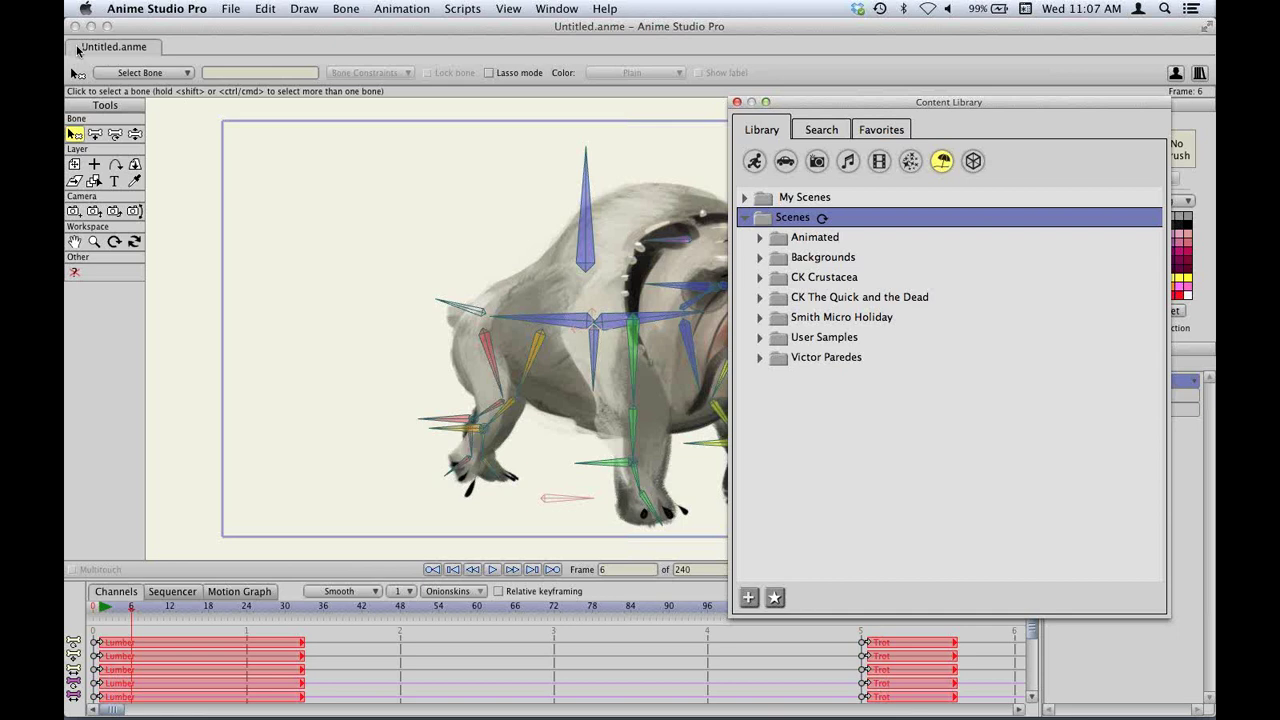
# Close the untitled document without saving and expand the CK Crustacea folder.
pyautogui.click(77, 49)
pyautogui.click(662, 412)
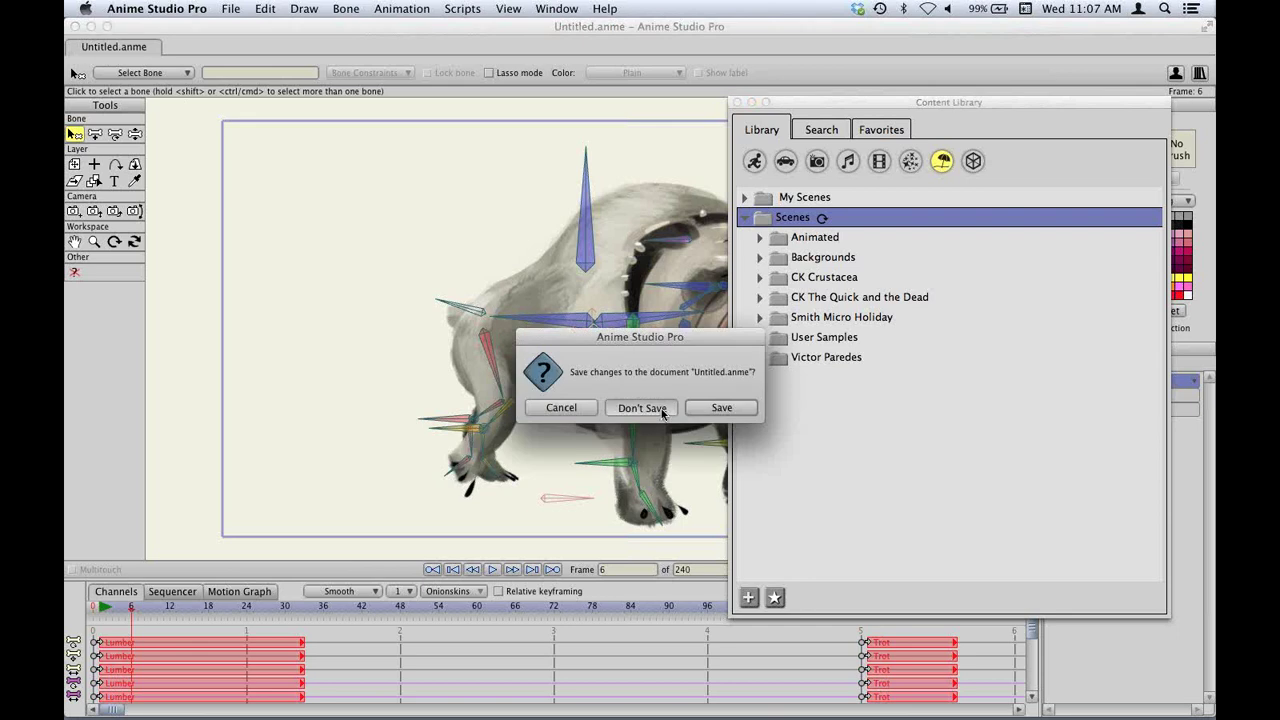
pyautogui.click(662, 408)
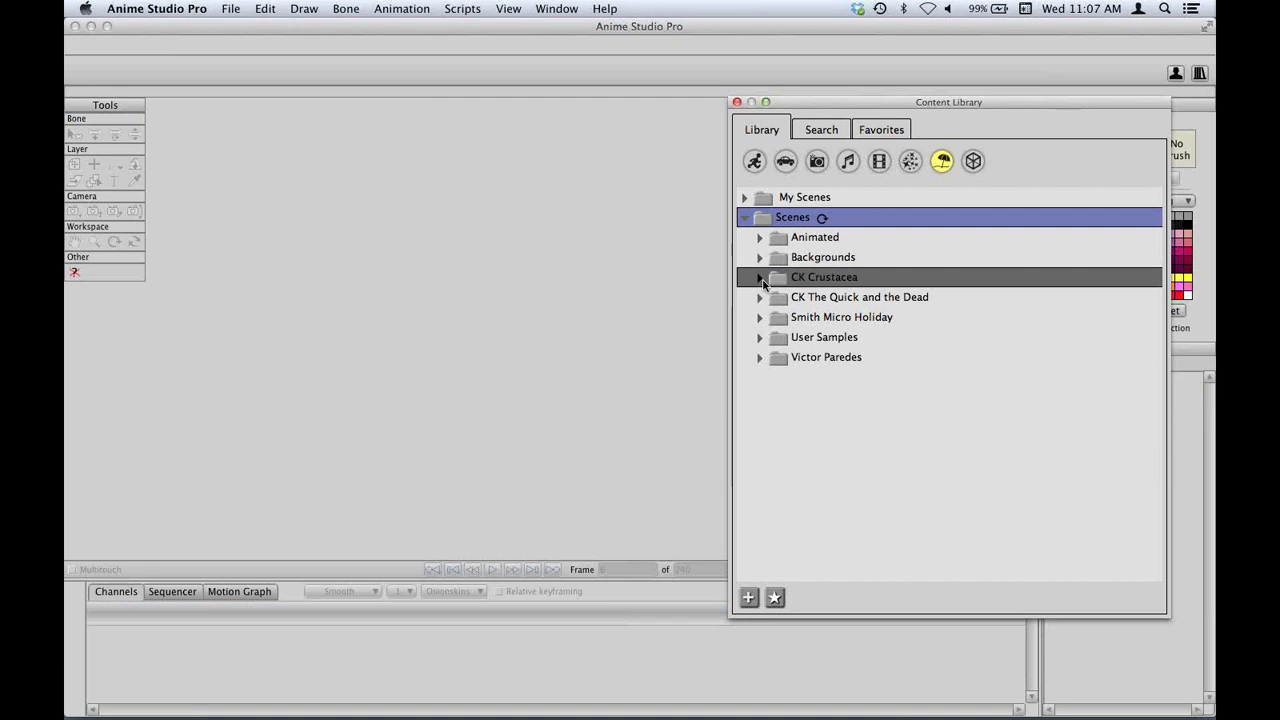
pyautogui.click(840, 278)
# Open the Crustacea scene and play its animation.
pyautogui.click(837, 322)
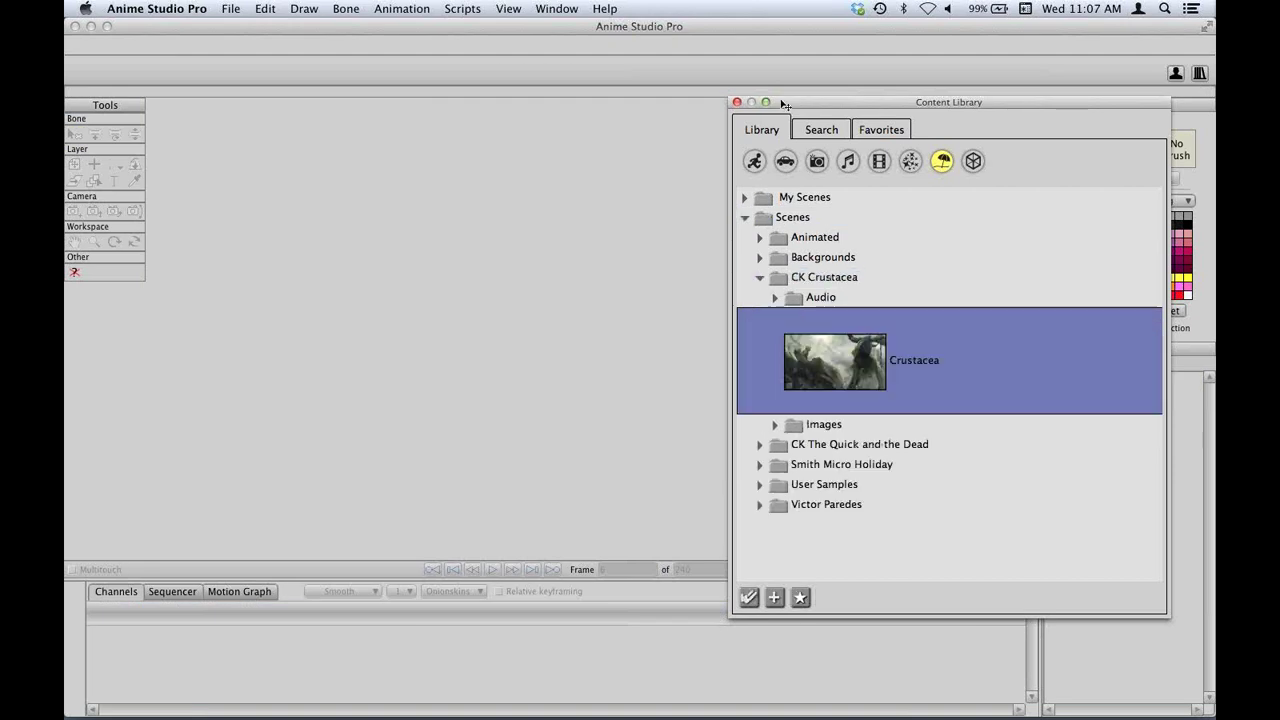
pyautogui.moveTo(783, 104); pyautogui.dragTo(1055, 158)
pyautogui.press('space')
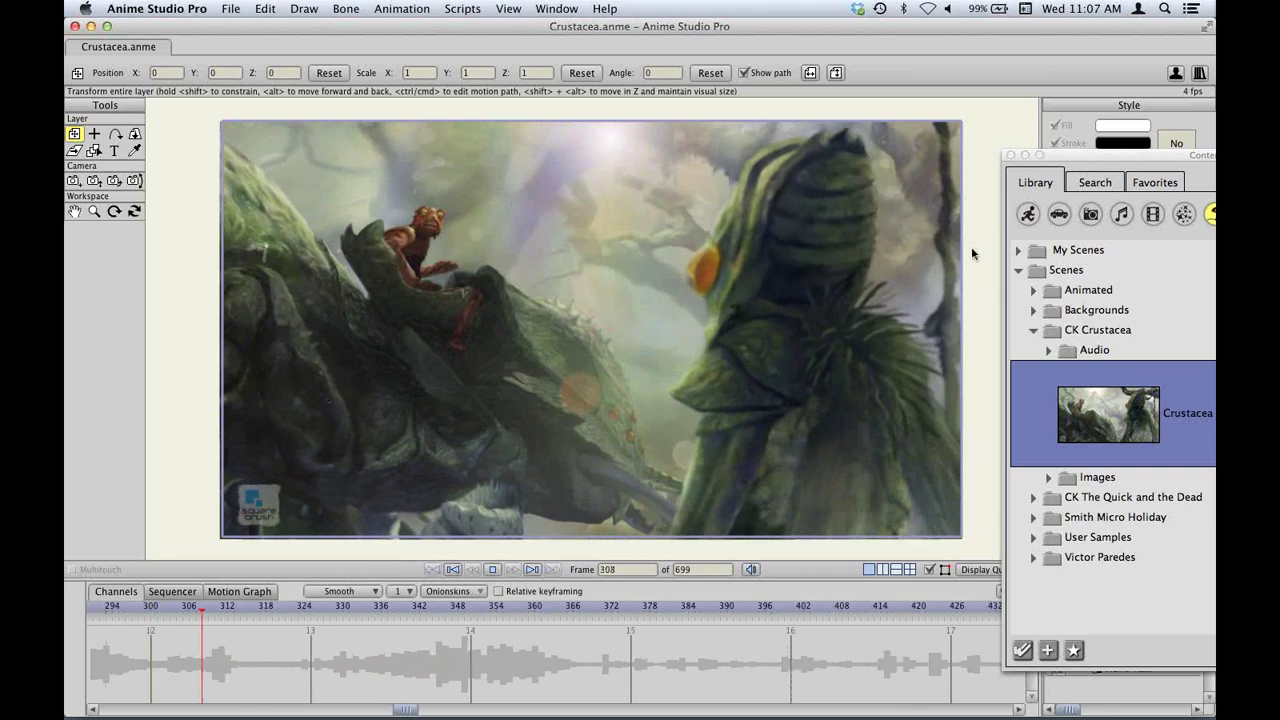
# Browse Smith Micro Holiday, previewing the earth_day scene and the Halloween scenes.
pyautogui.moveTo(1105, 158); pyautogui.dragTo(644, 94)
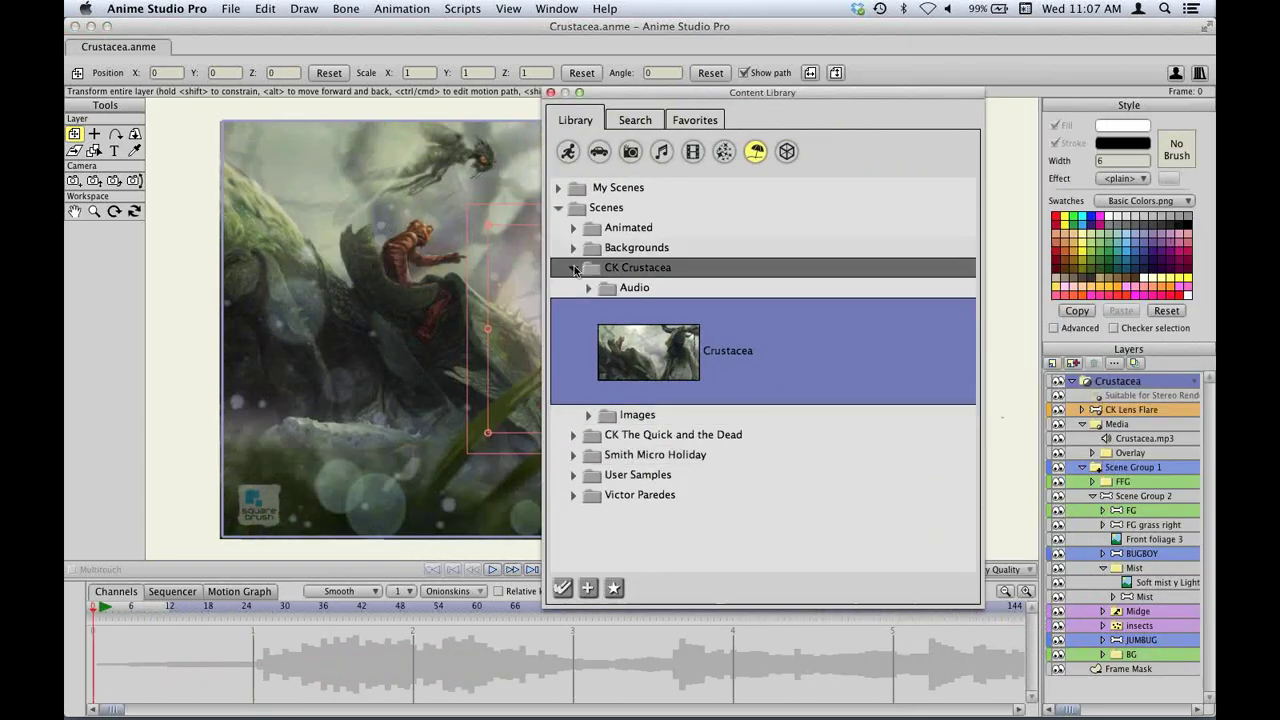
pyautogui.click(575, 269)
pyautogui.click(573, 307)
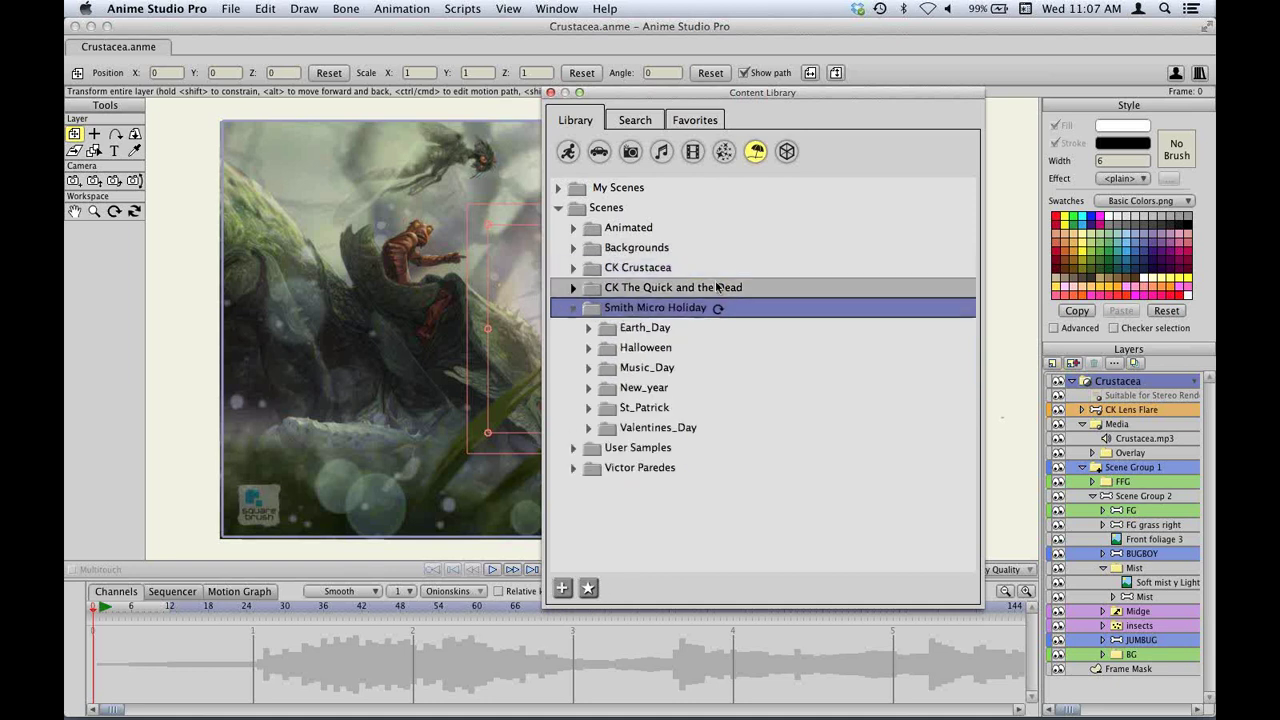
pyautogui.moveTo(686, 92); pyautogui.dragTo(918, 100)
pyautogui.click(876, 336)
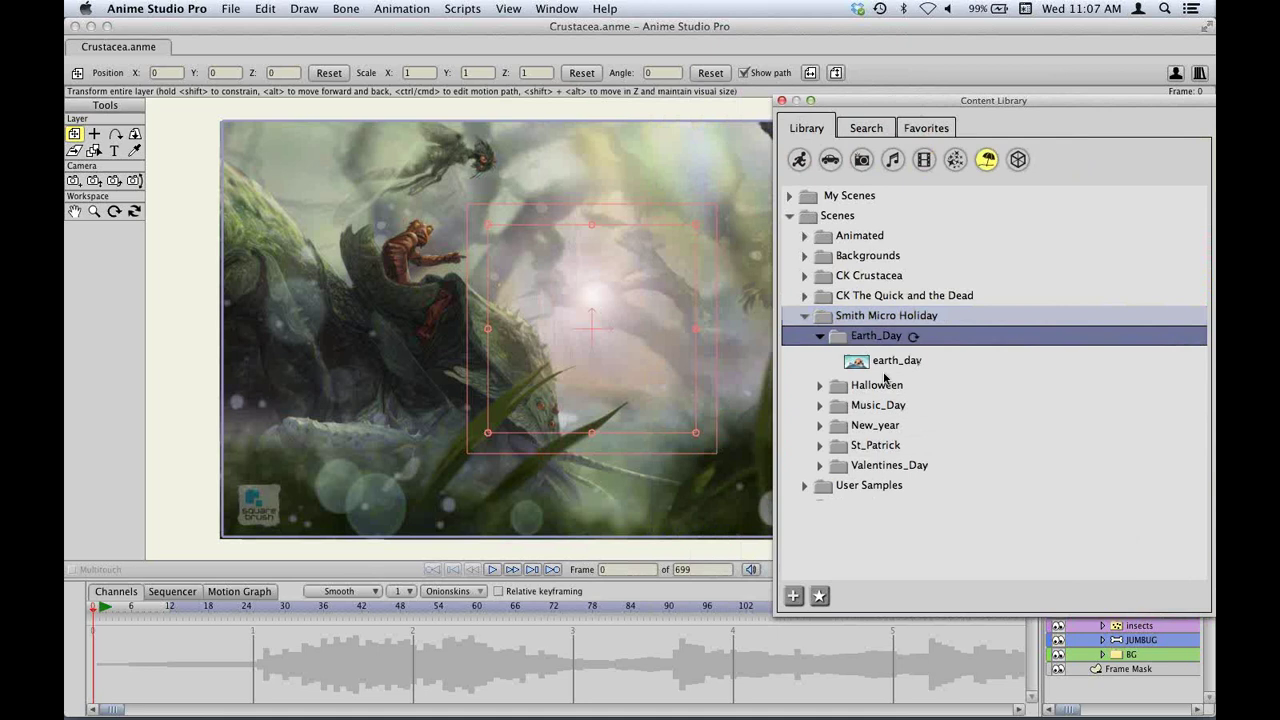
pyautogui.click(910, 363)
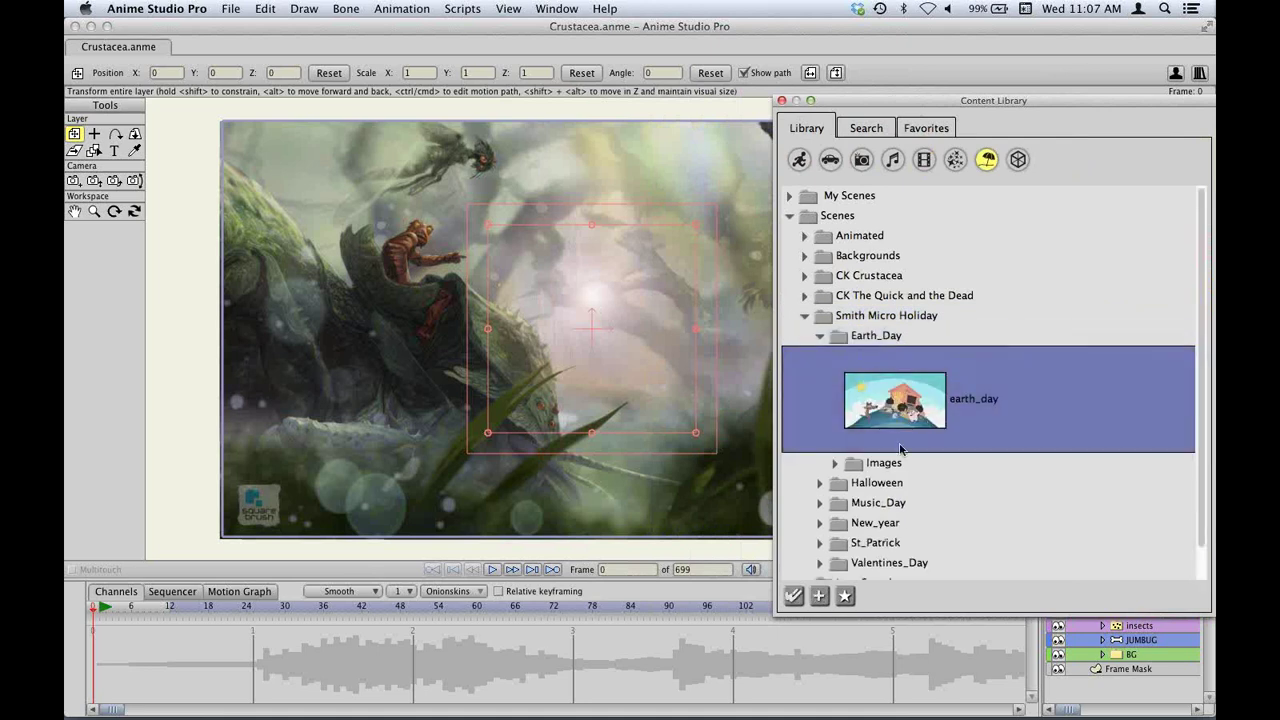
pyautogui.click(876, 482)
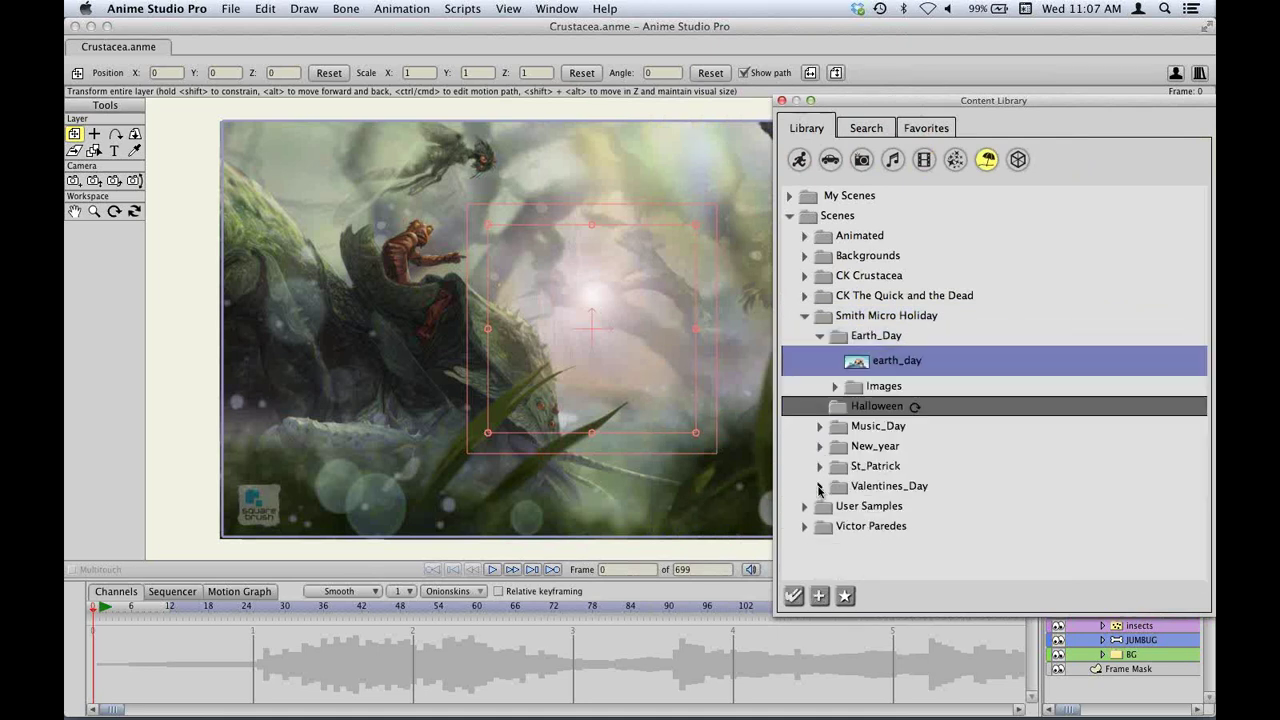
pyautogui.click(985, 431)
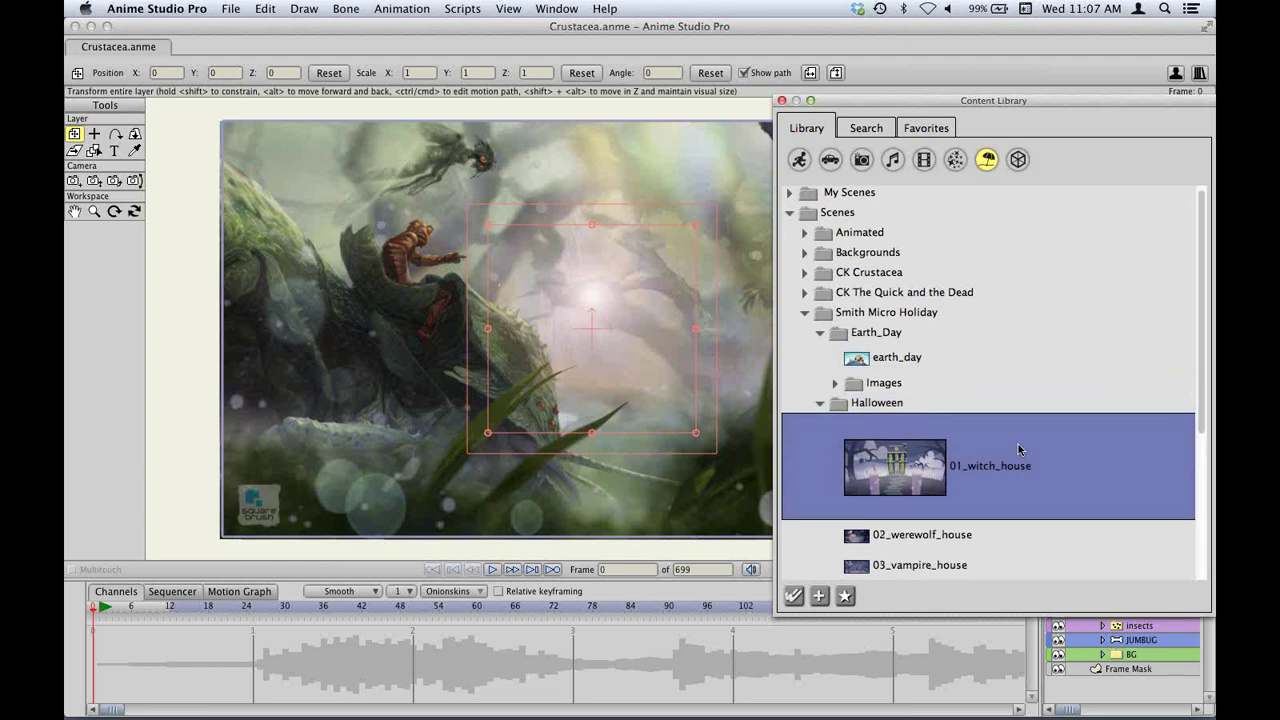
pyautogui.scroll(-3, 1014, 420)
pyautogui.scroll(-3, 1016, 446)
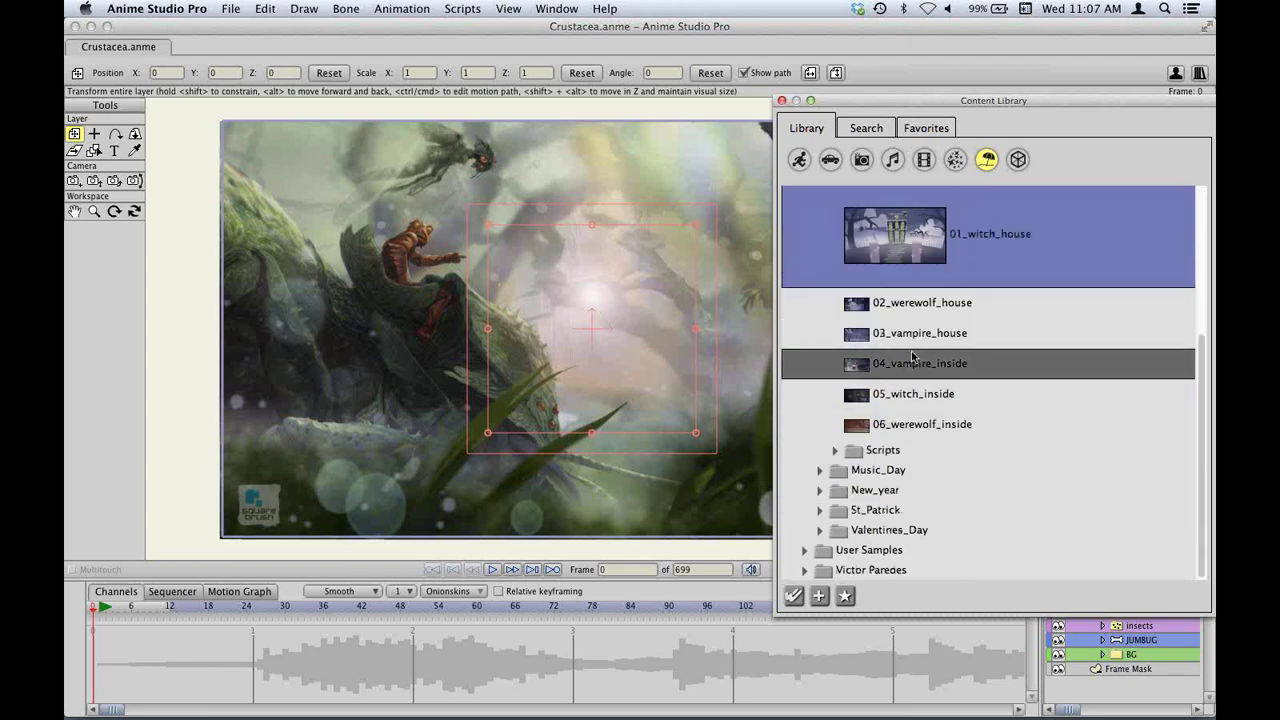
# Close the Crustacea scene and open the 04_vampire_inside Halloween scene.
pyautogui.click(75, 51)
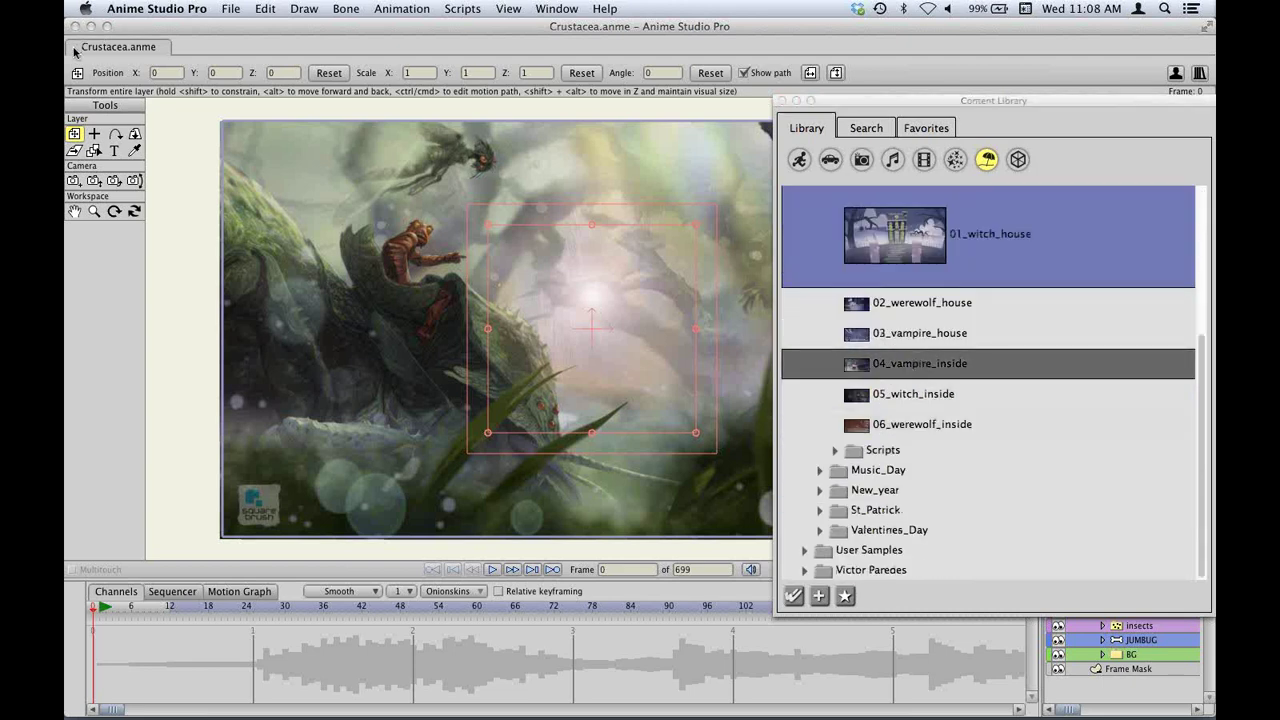
pyautogui.click(75, 51)
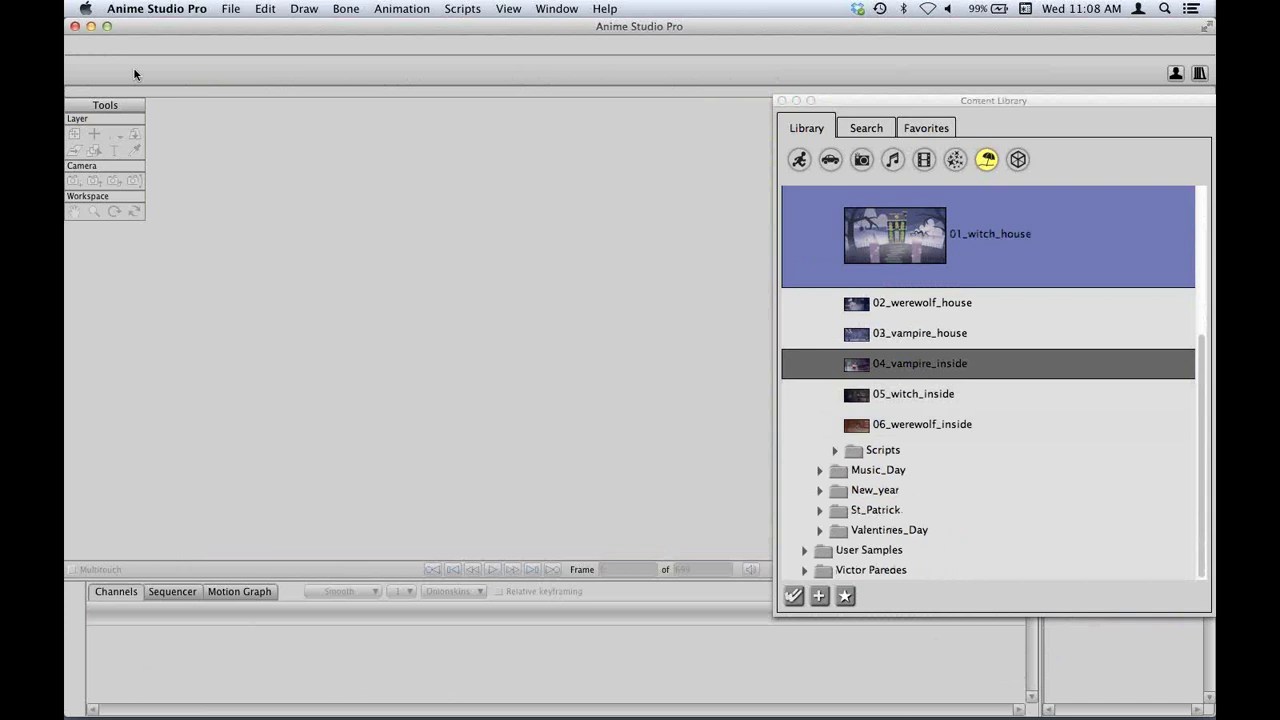
pyautogui.click(917, 364)
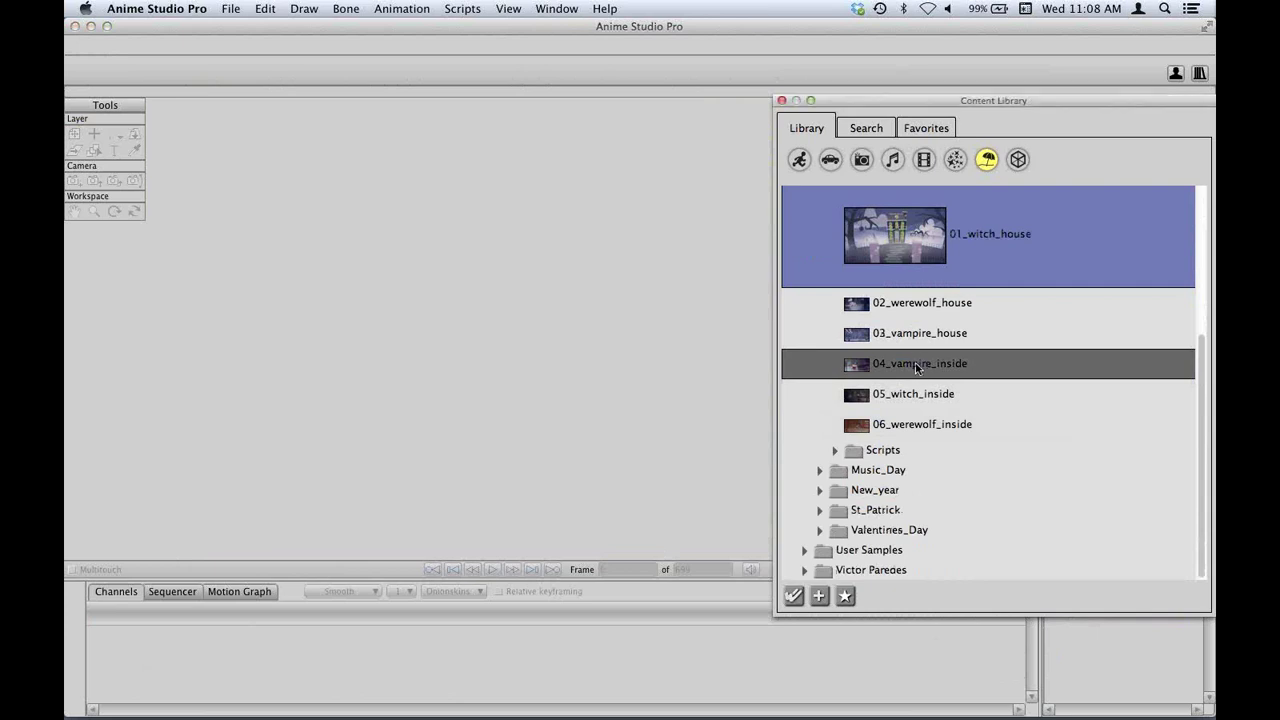
pyautogui.doubleClick(917, 368)
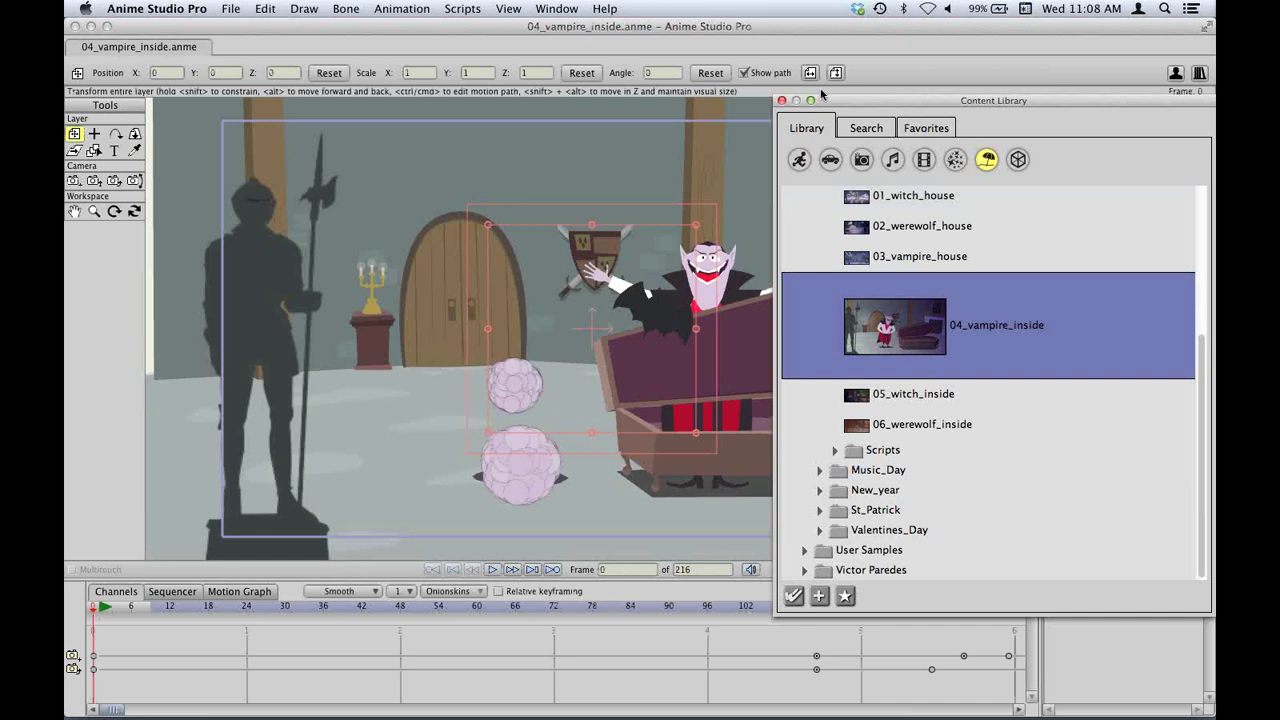
# Play the 04_vampire_inside scene's animation.
pyautogui.moveTo(826, 100); pyautogui.dragTo(1083, 178)
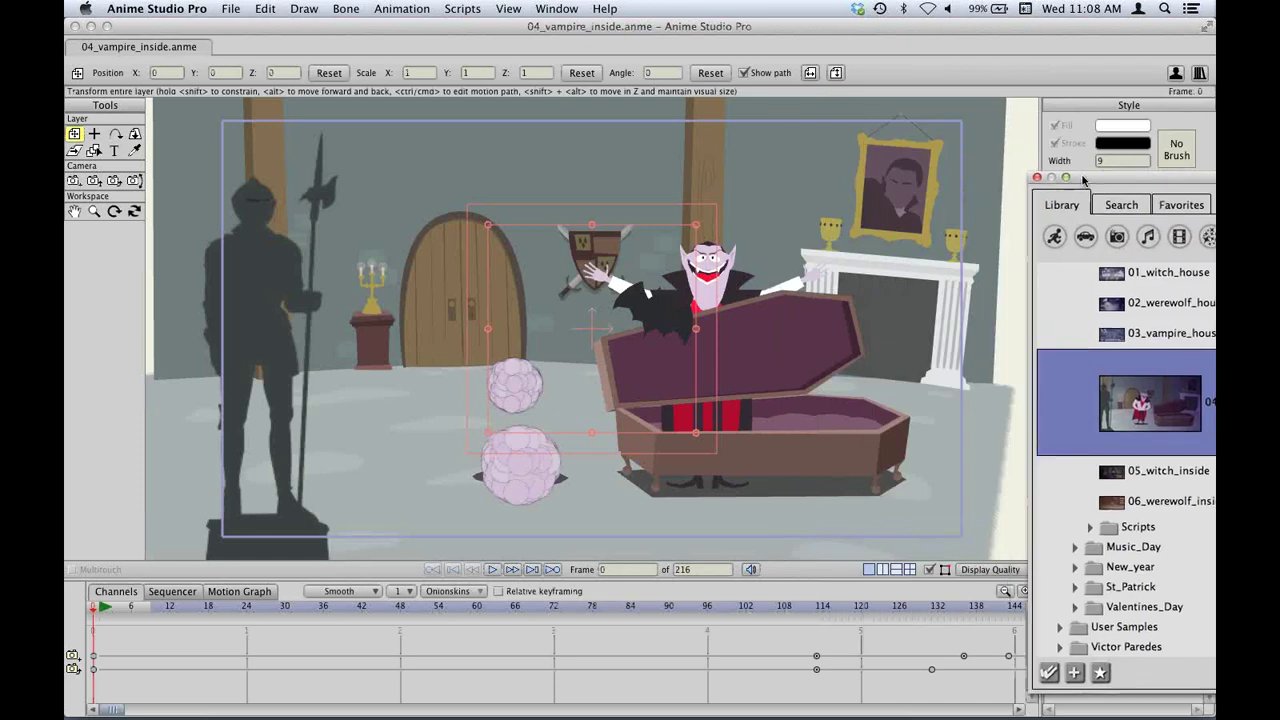
pyautogui.click(492, 569)
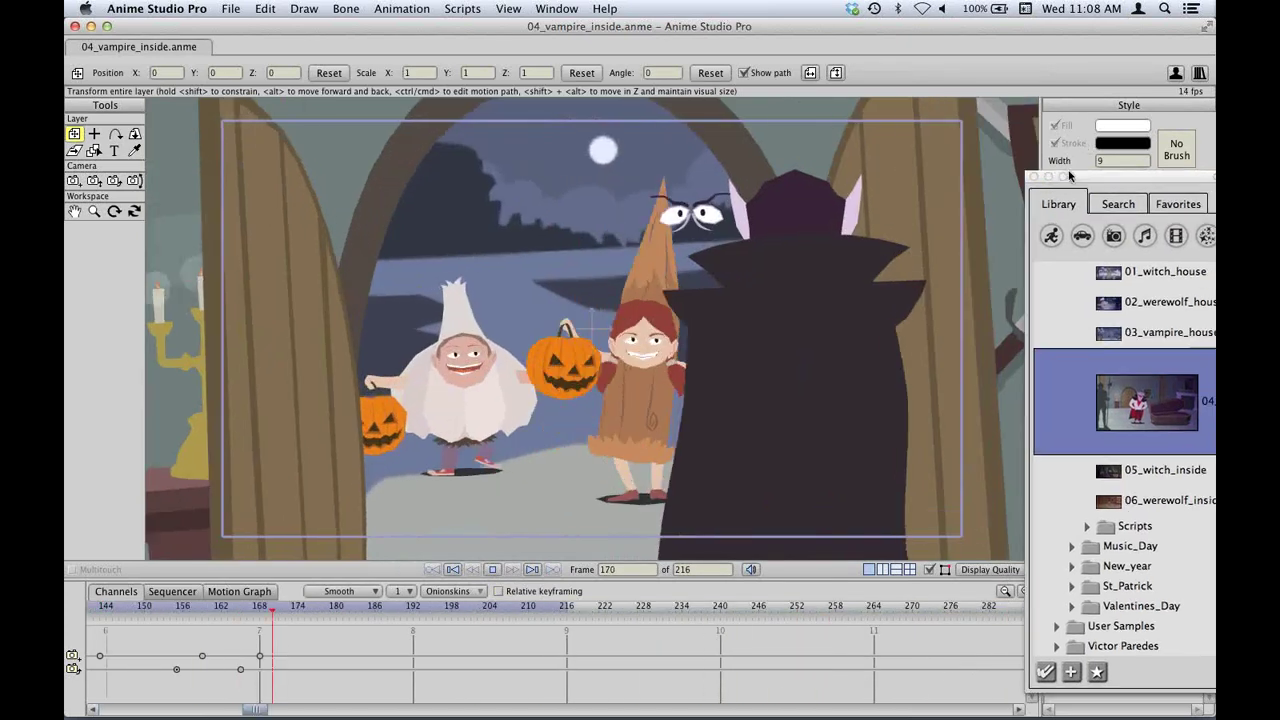
pyautogui.moveTo(1115, 178); pyautogui.dragTo(833, 112)
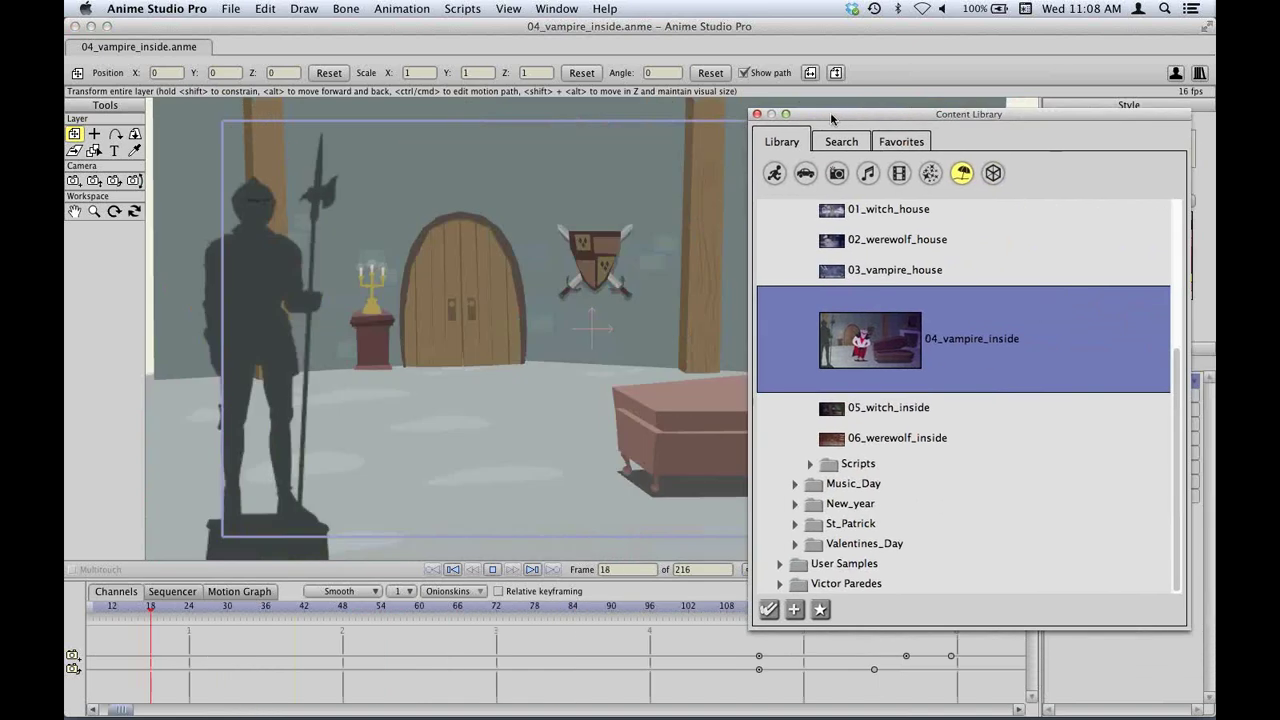
# Close the Content Library, rewind to frame 0 and close the vampire scene.
pyautogui.click(758, 116)
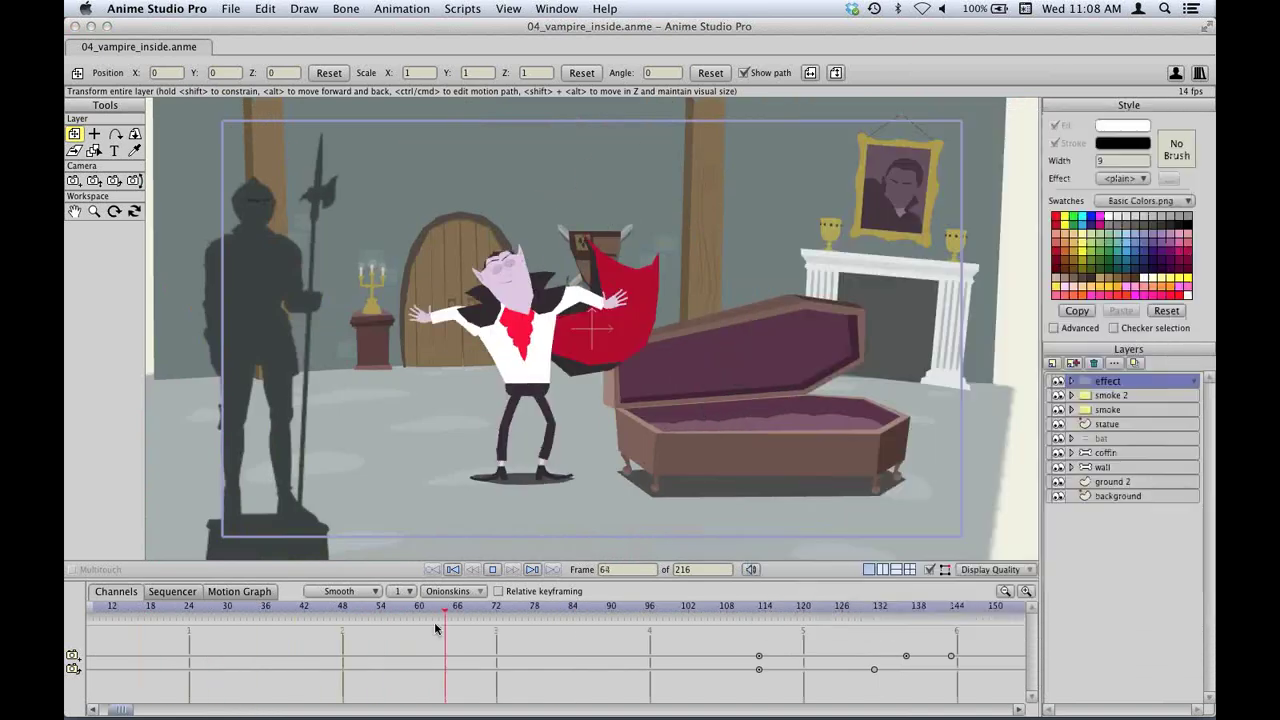
pyautogui.click(452, 569)
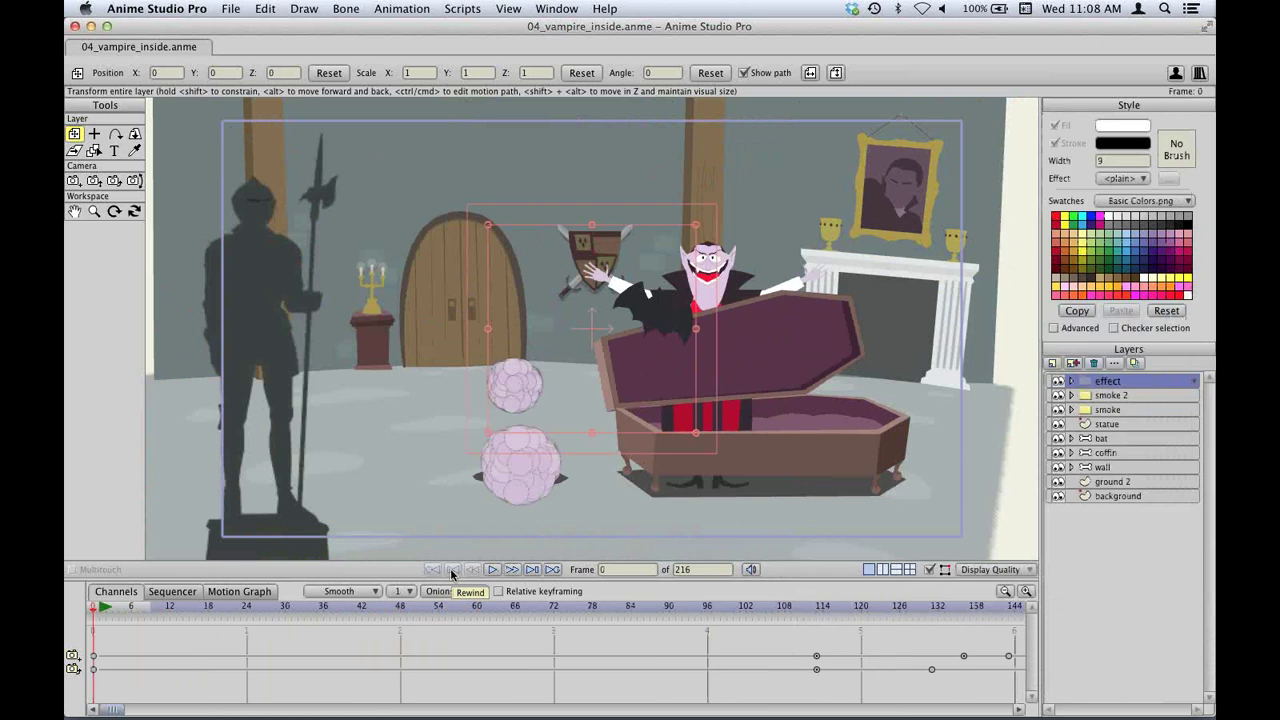
pyautogui.press('super+w')
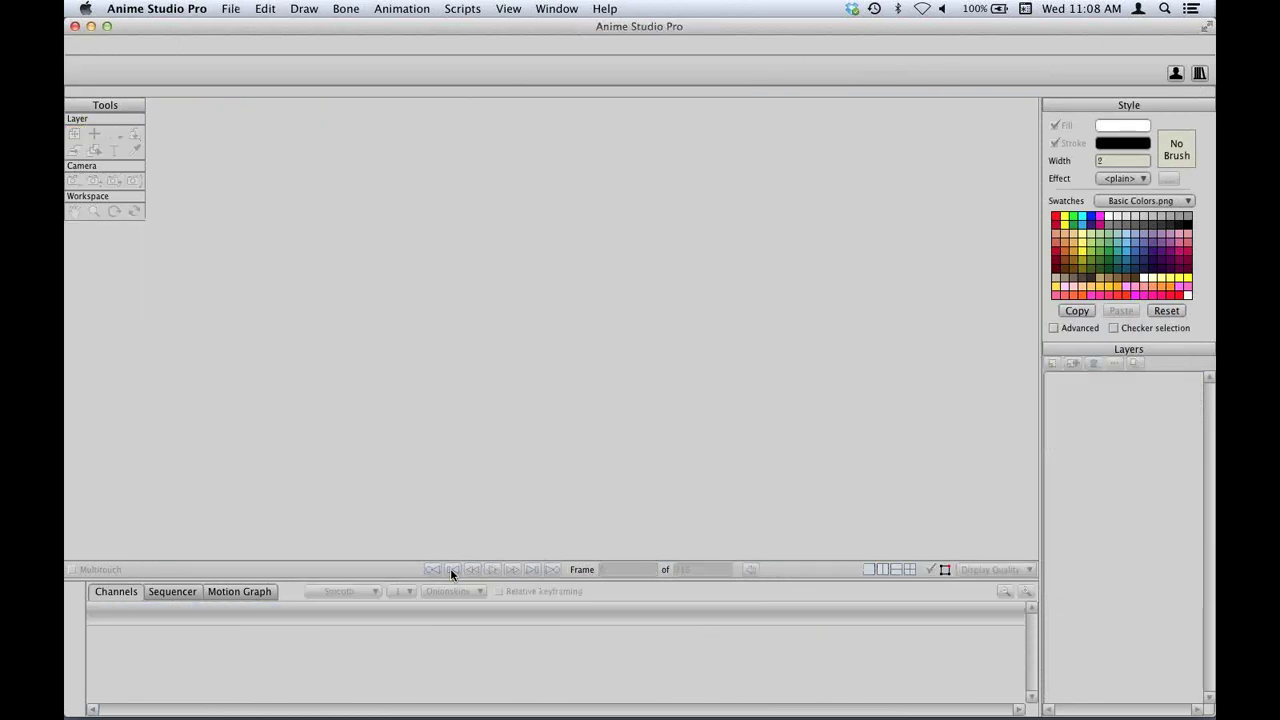
# Open 05 1 Bone Constraints.anme from the Anime 10 Webinar folder.
pyautogui.press('super+o')
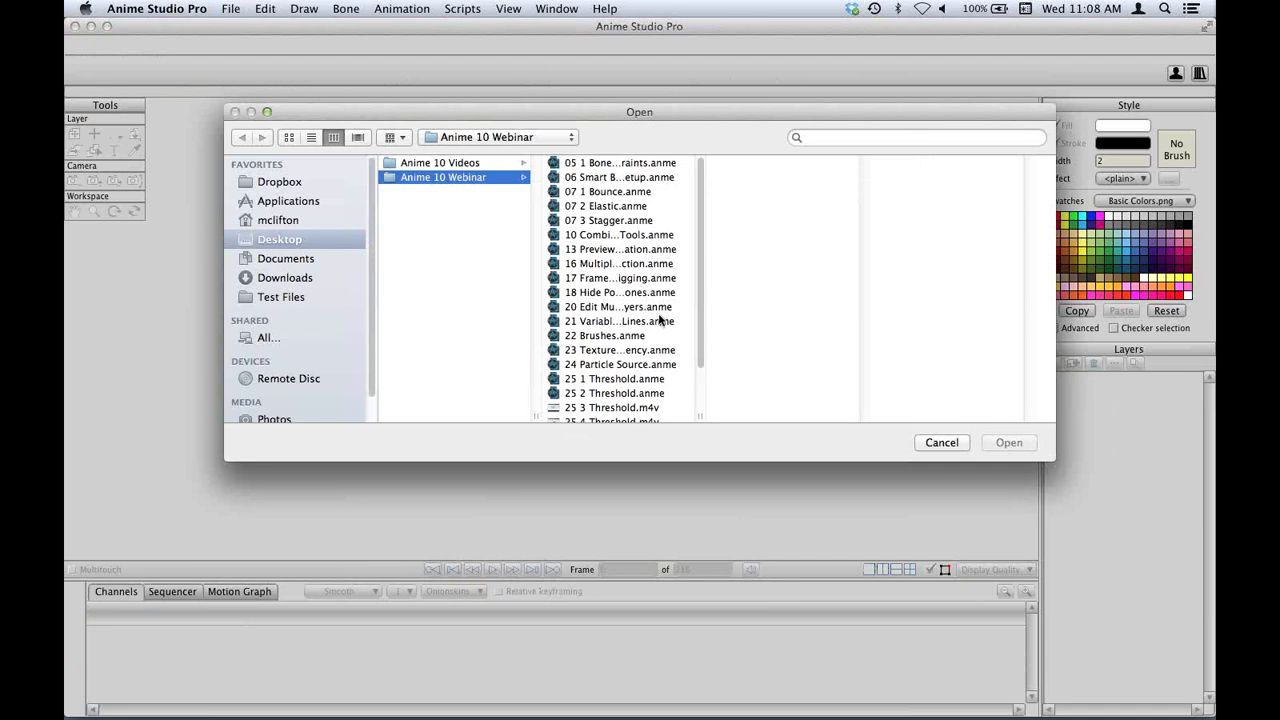
pyautogui.click(633, 165)
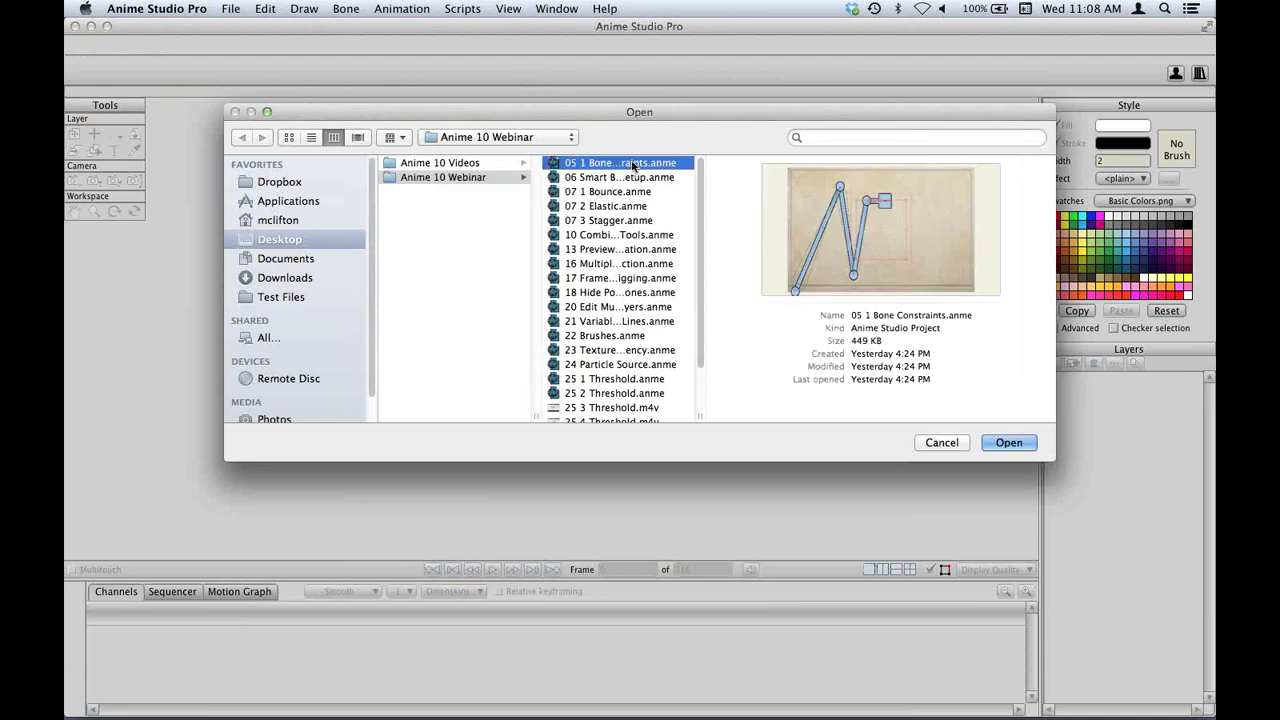
pyautogui.click(1009, 442)
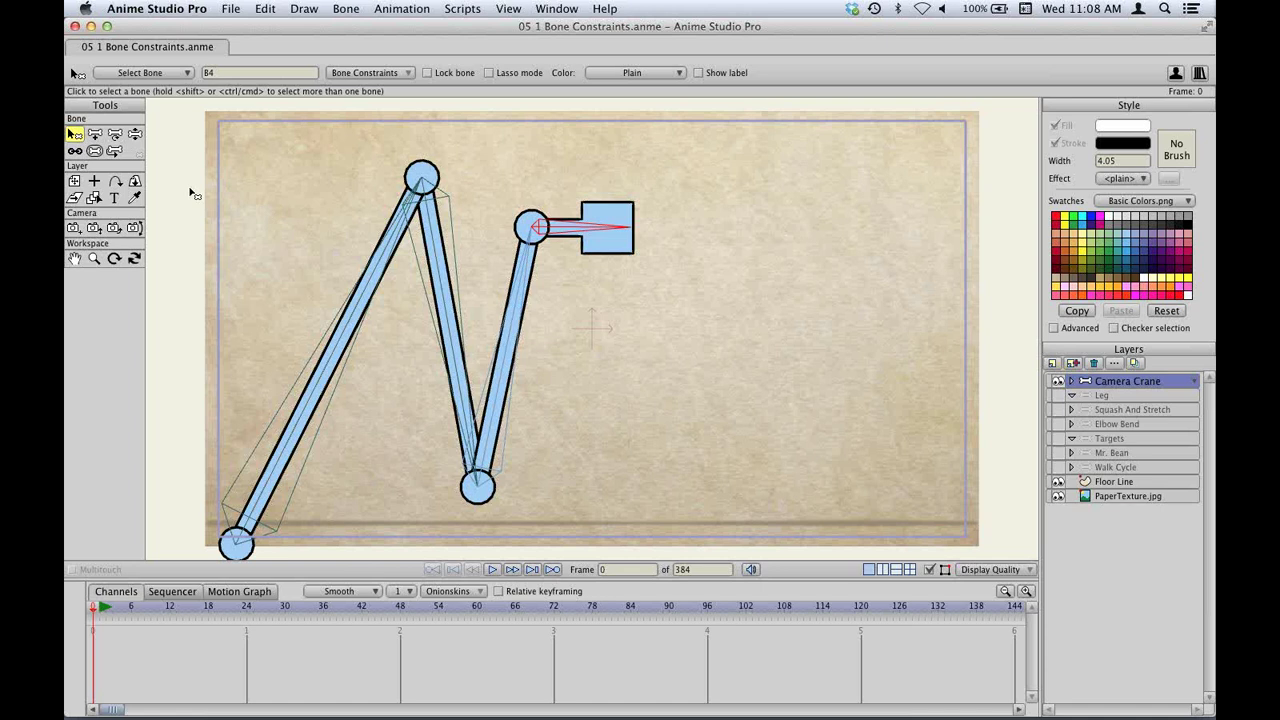
pyautogui.press('z')
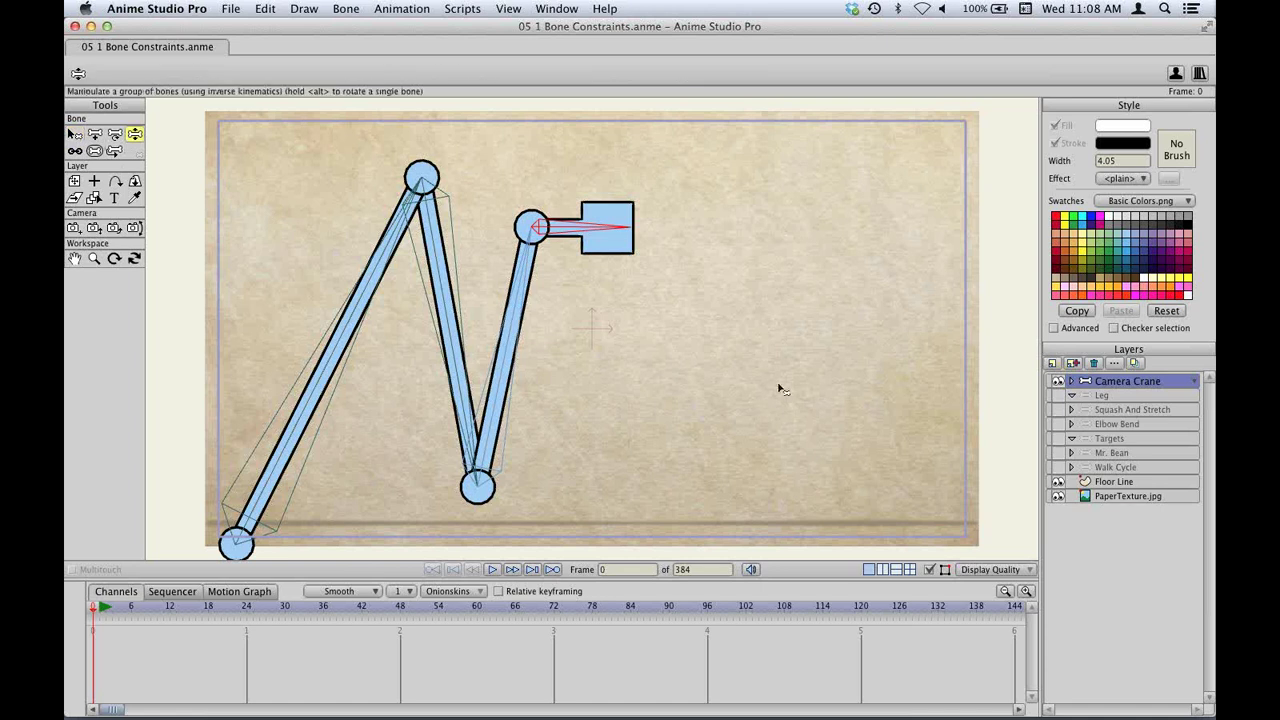
pyautogui.moveTo(537, 303); pyautogui.dragTo(740, 140)
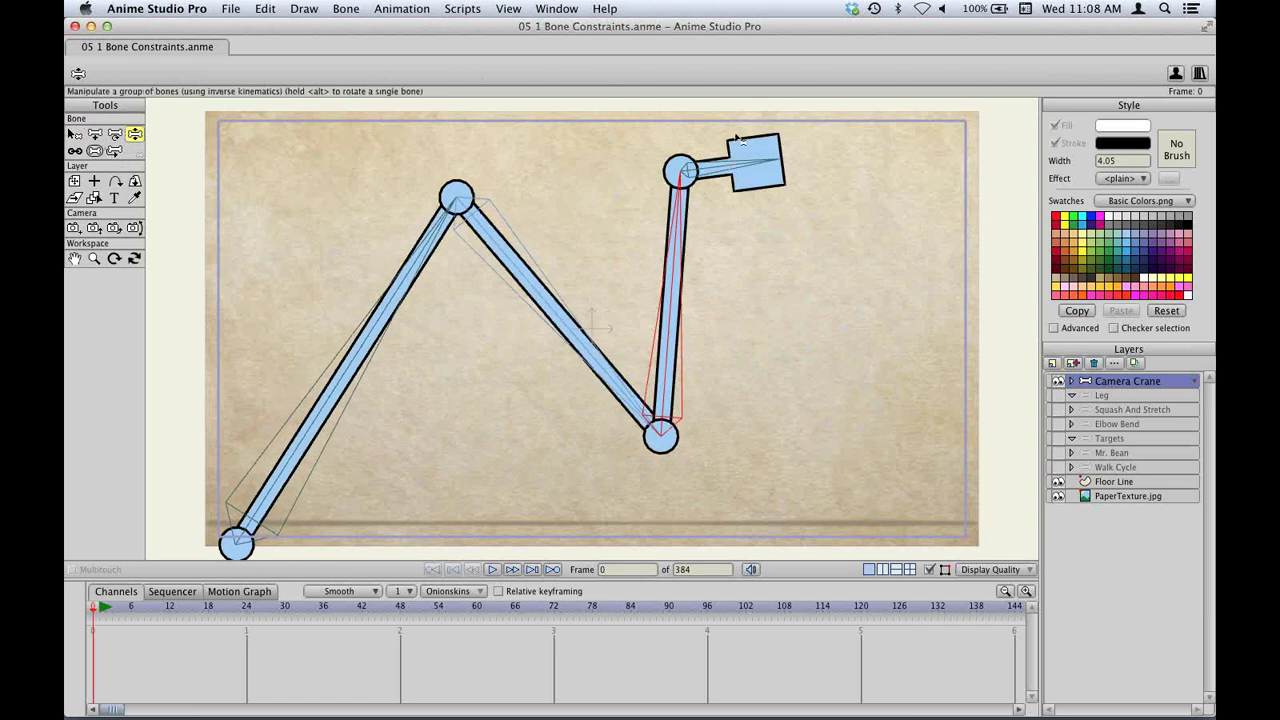
pyautogui.moveTo(697, 229); pyautogui.dragTo(631, 257)
pyautogui.click(407, 284)
pyautogui.moveTo(407, 284); pyautogui.dragTo(622, 255)
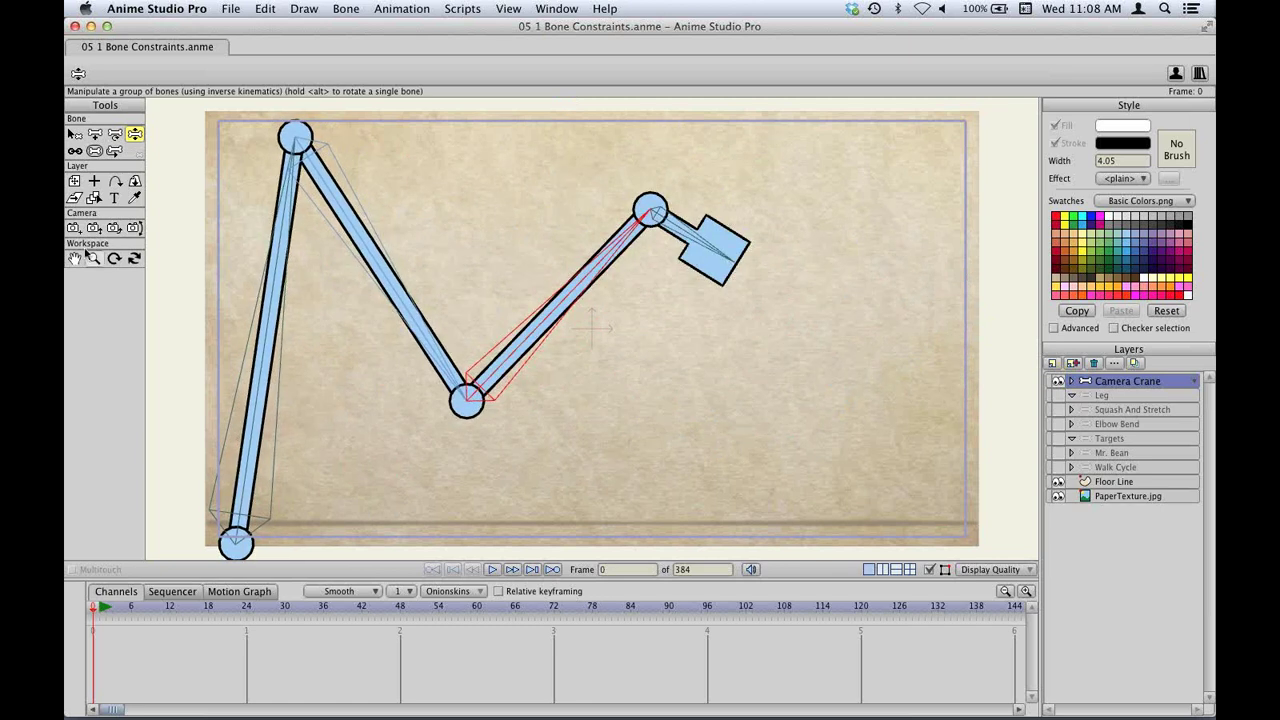
pyautogui.hotkey('ctrl', 'z')
pyautogui.press('b')
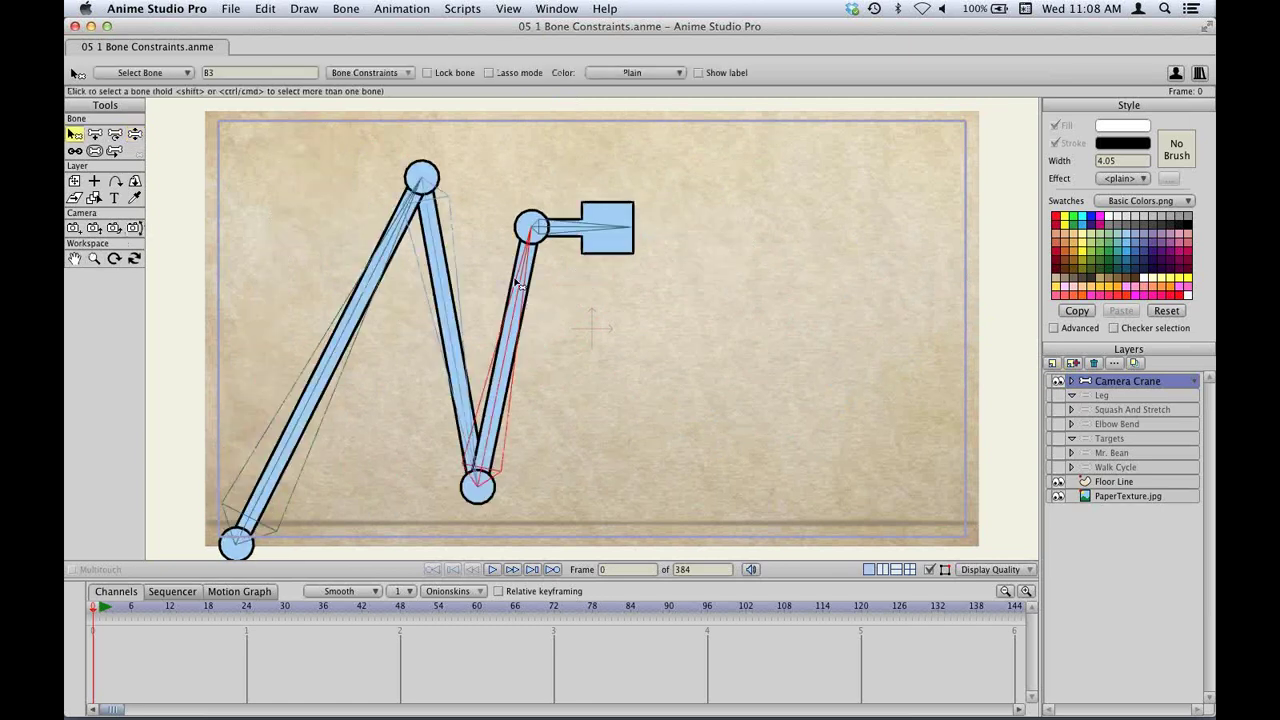
pyautogui.click(570, 229)
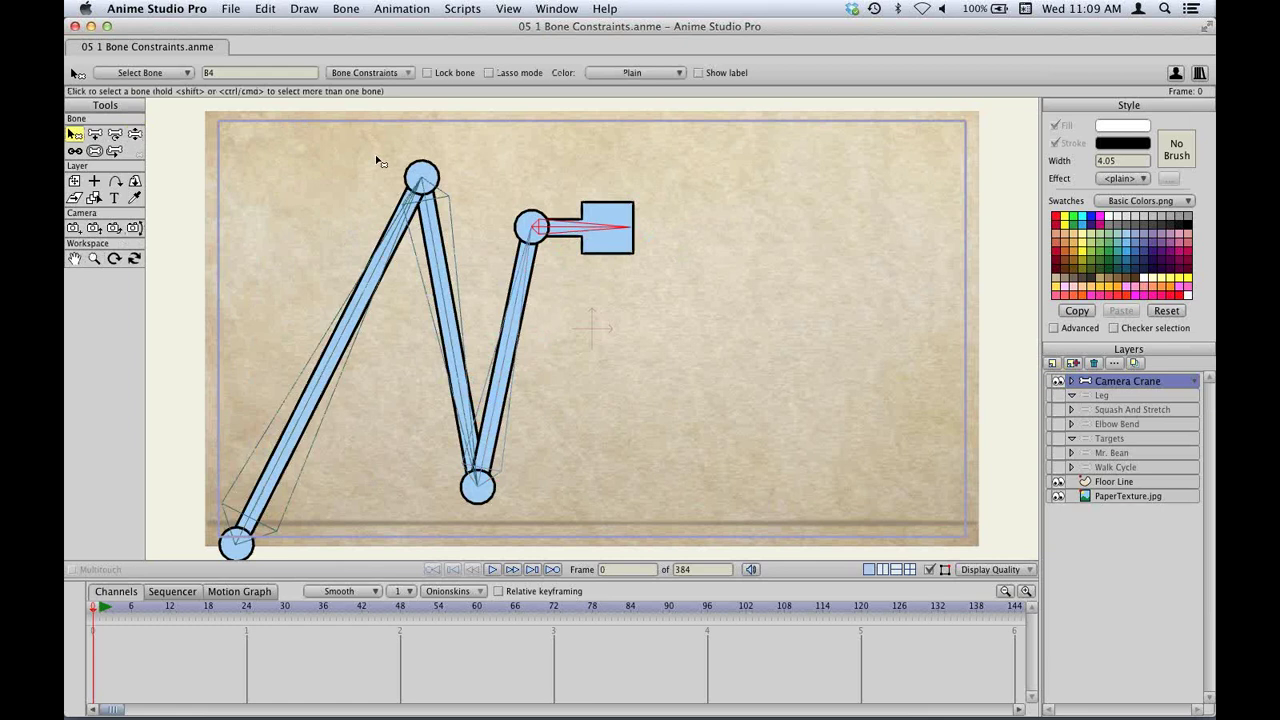
pyautogui.click(351, 75)
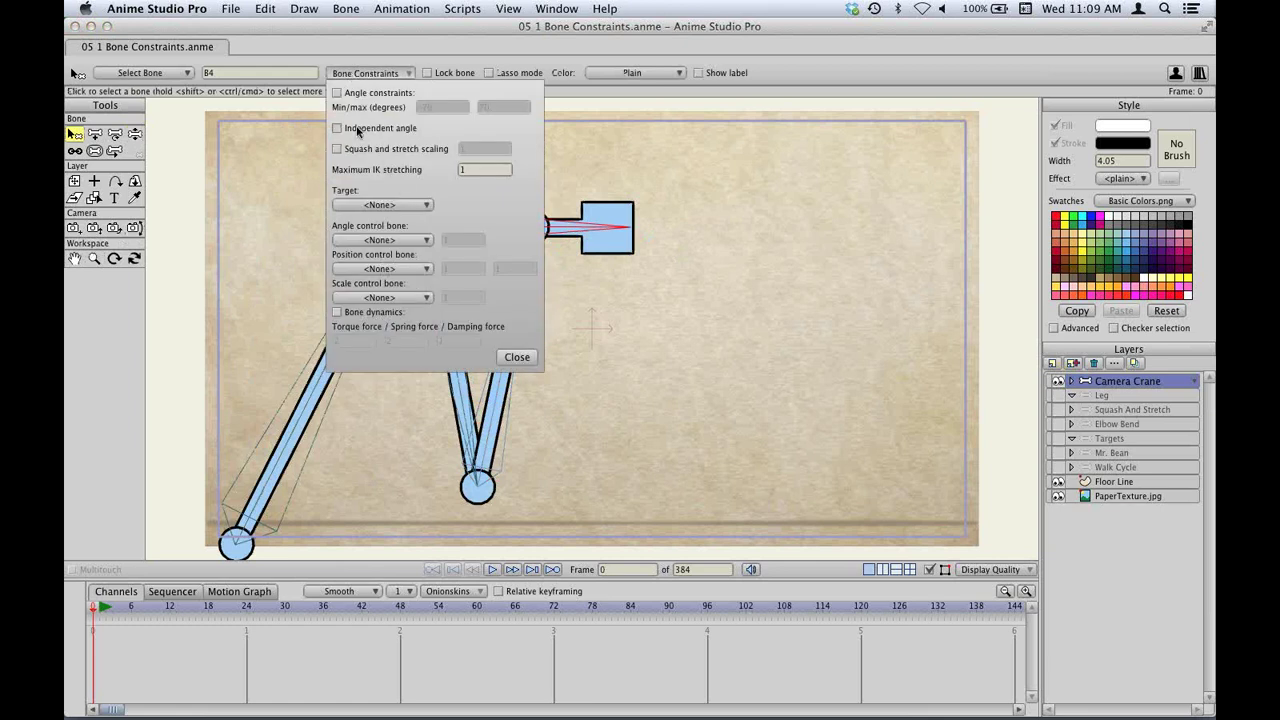
pyautogui.click(516, 357)
pyautogui.press('z')
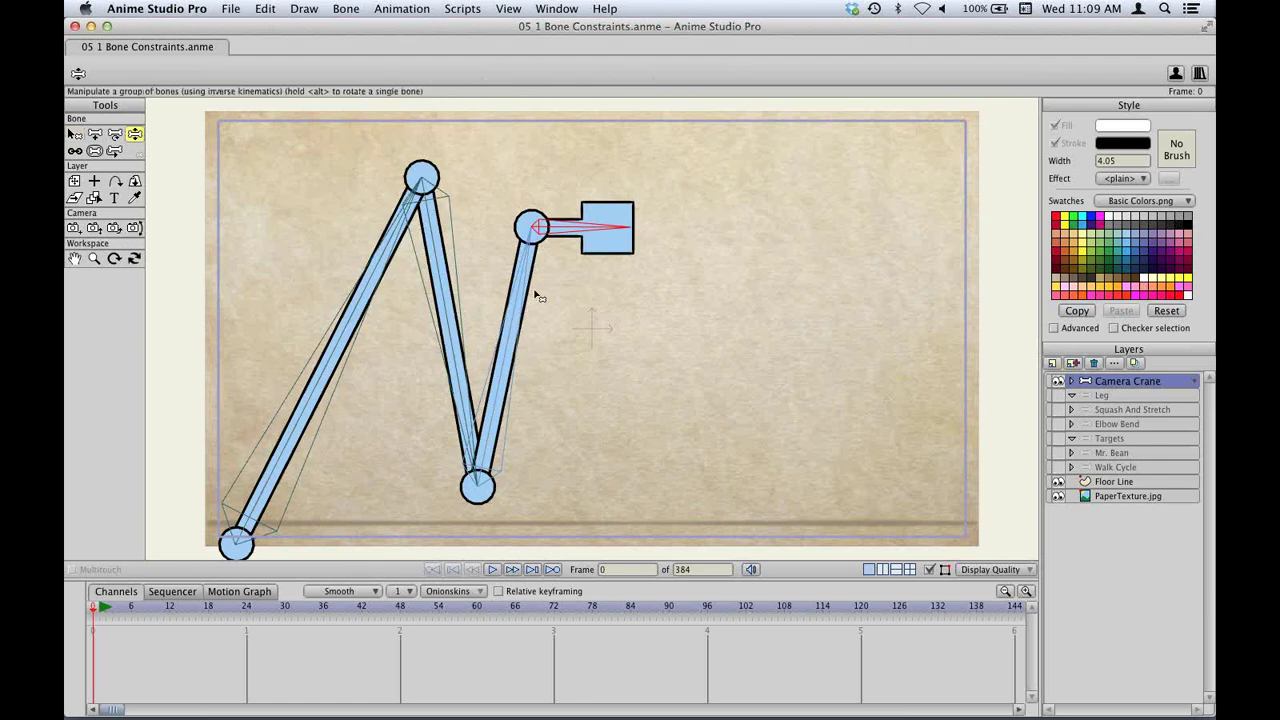
pyautogui.moveTo(530, 327); pyautogui.dragTo(460, 385)
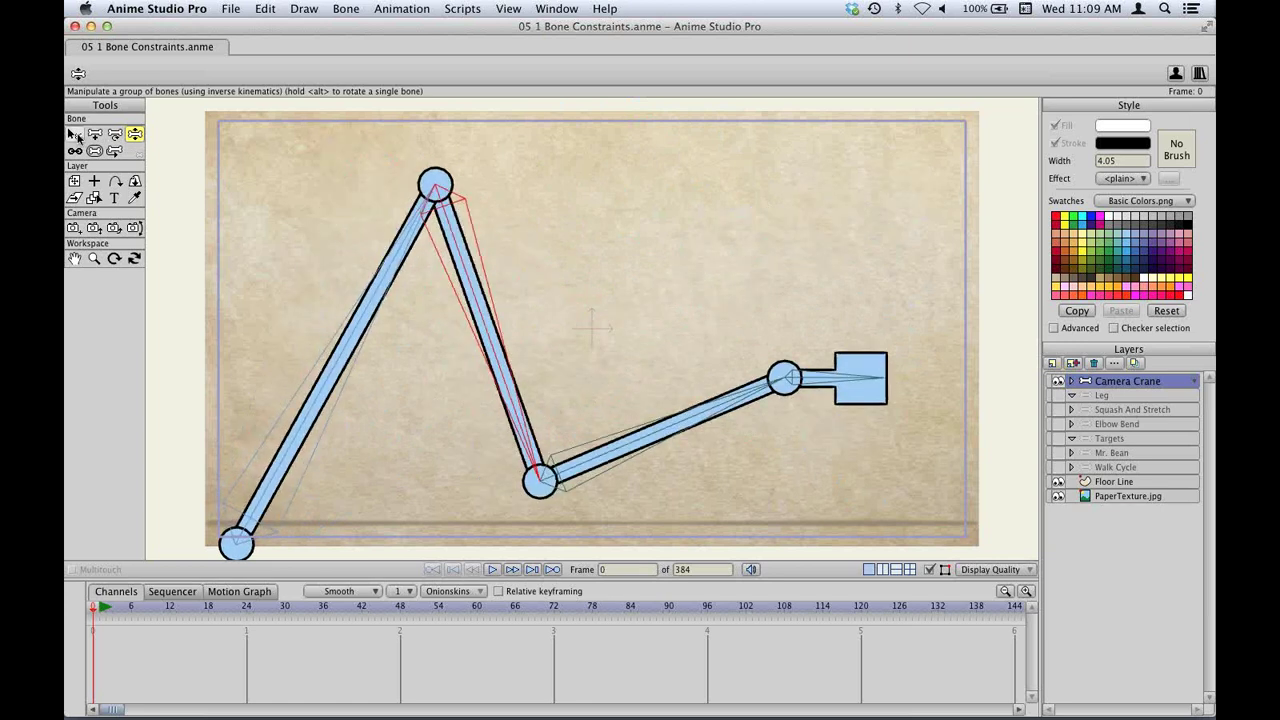
pyautogui.click(76, 134)
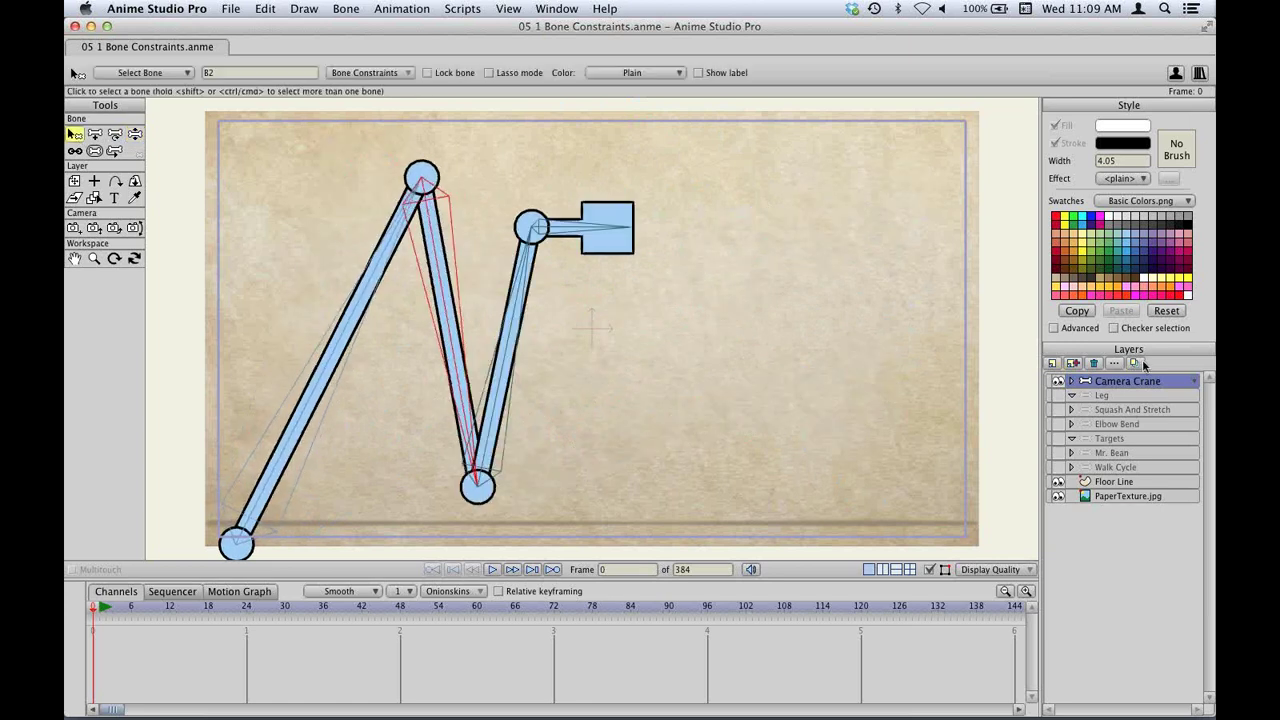
# Hide the Camera Crane and PaperTexture.jpg layers and make Leg the active layer.
pyautogui.click(1058, 381)
pyautogui.click(1102, 395)
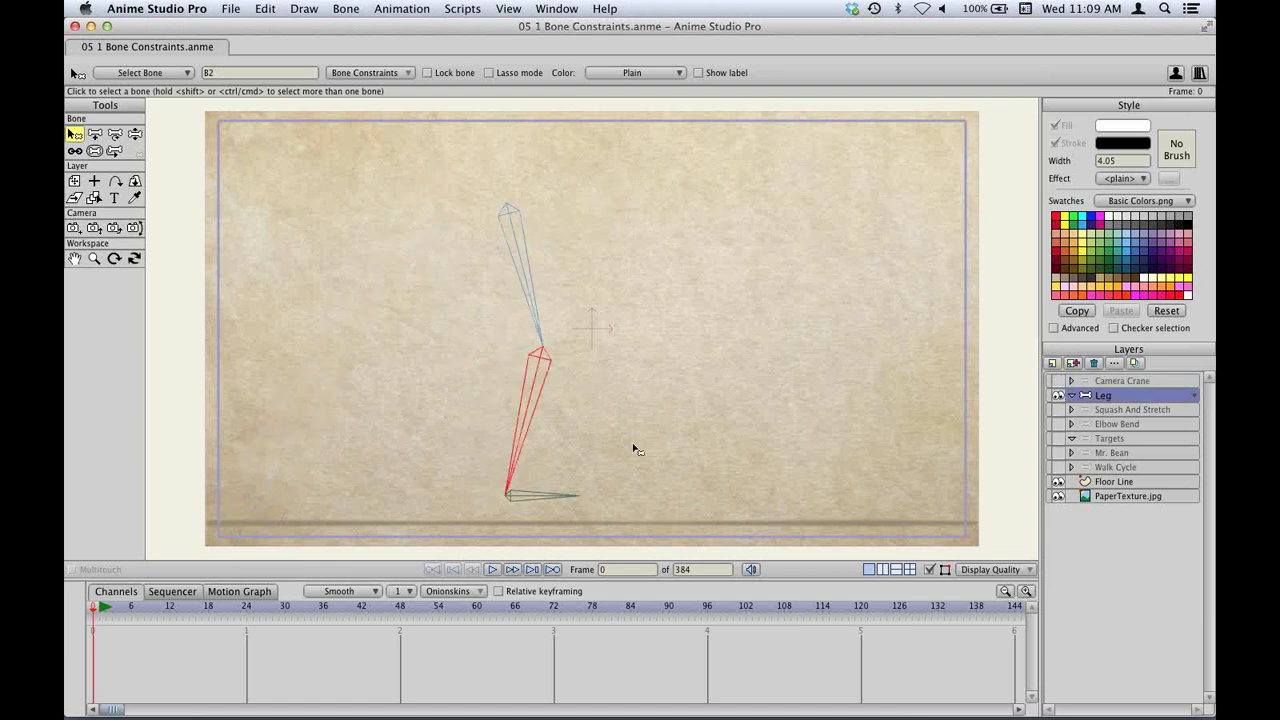
pyautogui.click(1058, 497)
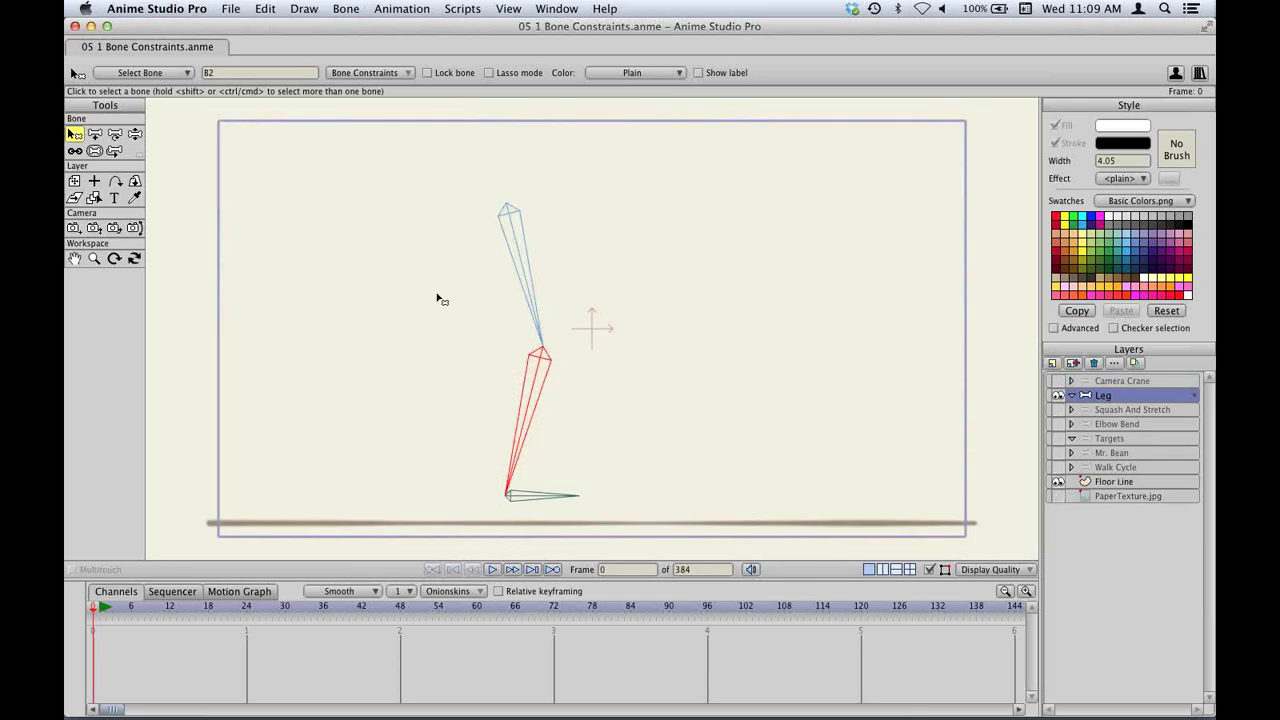
# Pose the leg with Manipulate Bones, then select foot bone B3 and view its constraints.
pyautogui.press('z')
pyautogui.moveTo(706, 324); pyautogui.dragTo(613, 443)
pyautogui.press('b')
pyautogui.click(580, 497)
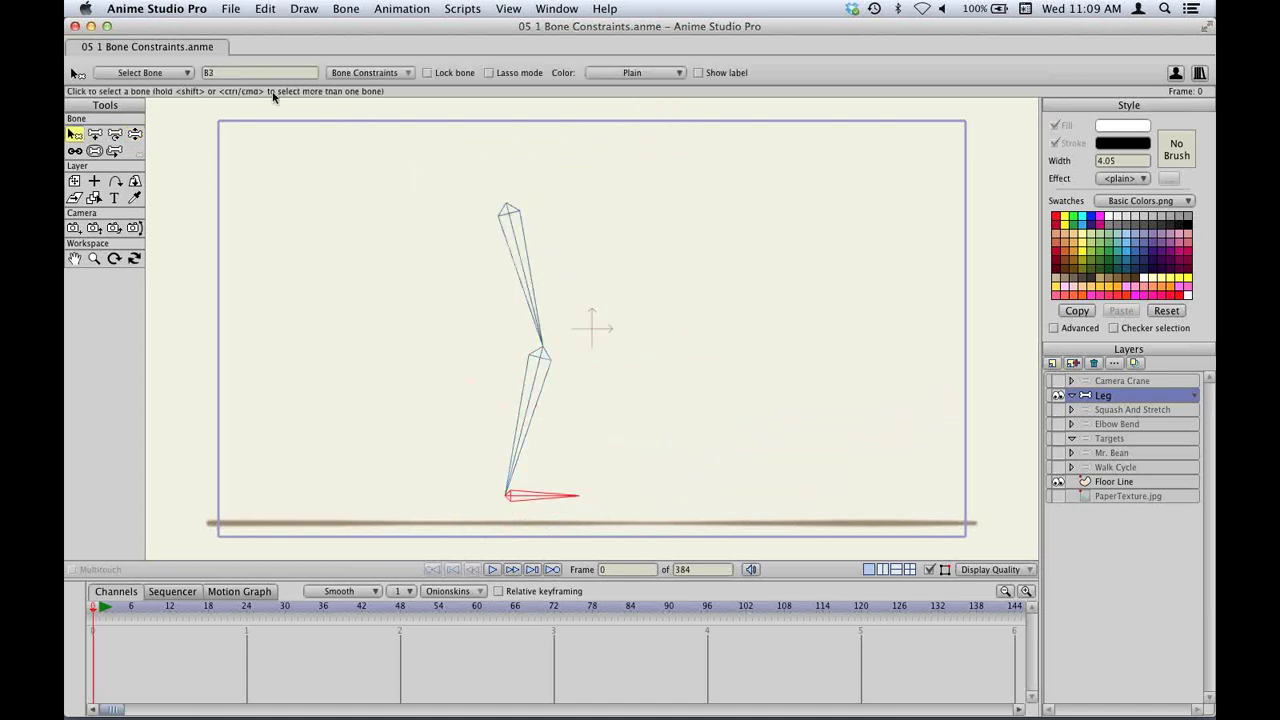
pyautogui.click(330, 76)
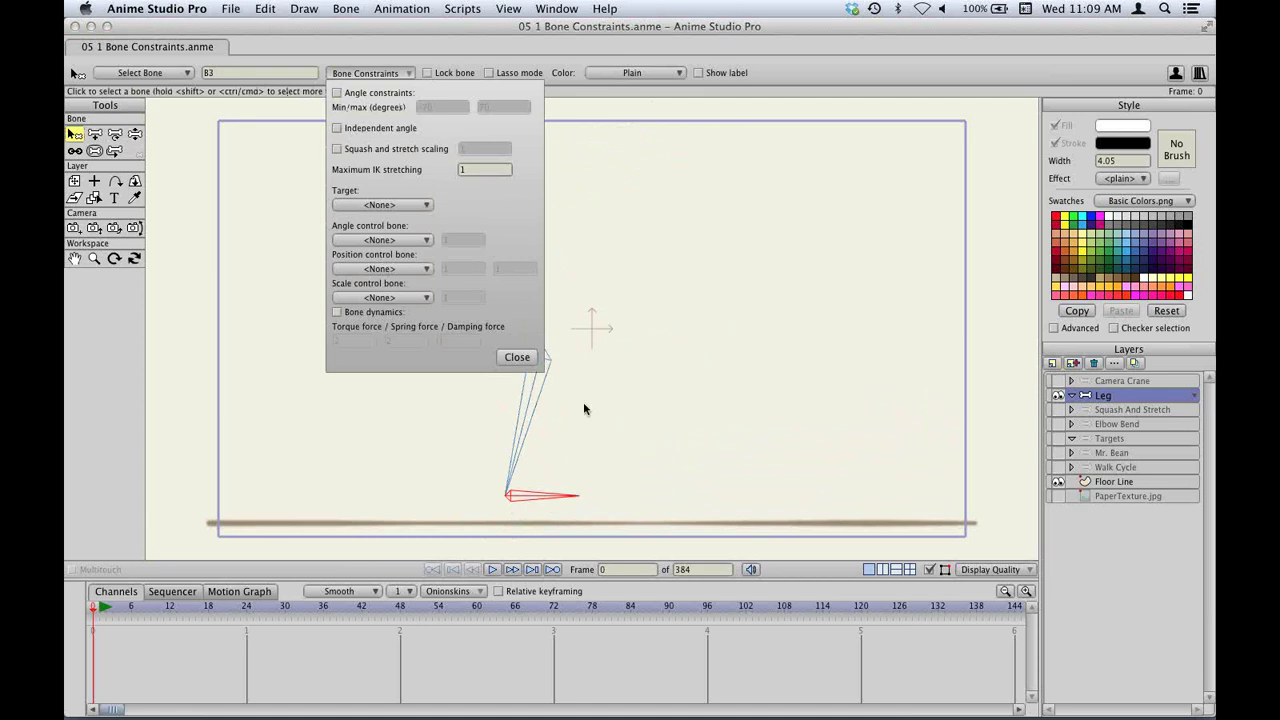
pyautogui.click(517, 357)
# Bend the leg again, then enable Independent angle for foot bone B3.
pyautogui.press('z')
pyautogui.moveTo(523, 428); pyautogui.dragTo(616, 402)
pyautogui.press('b')
pyautogui.click(572, 500)
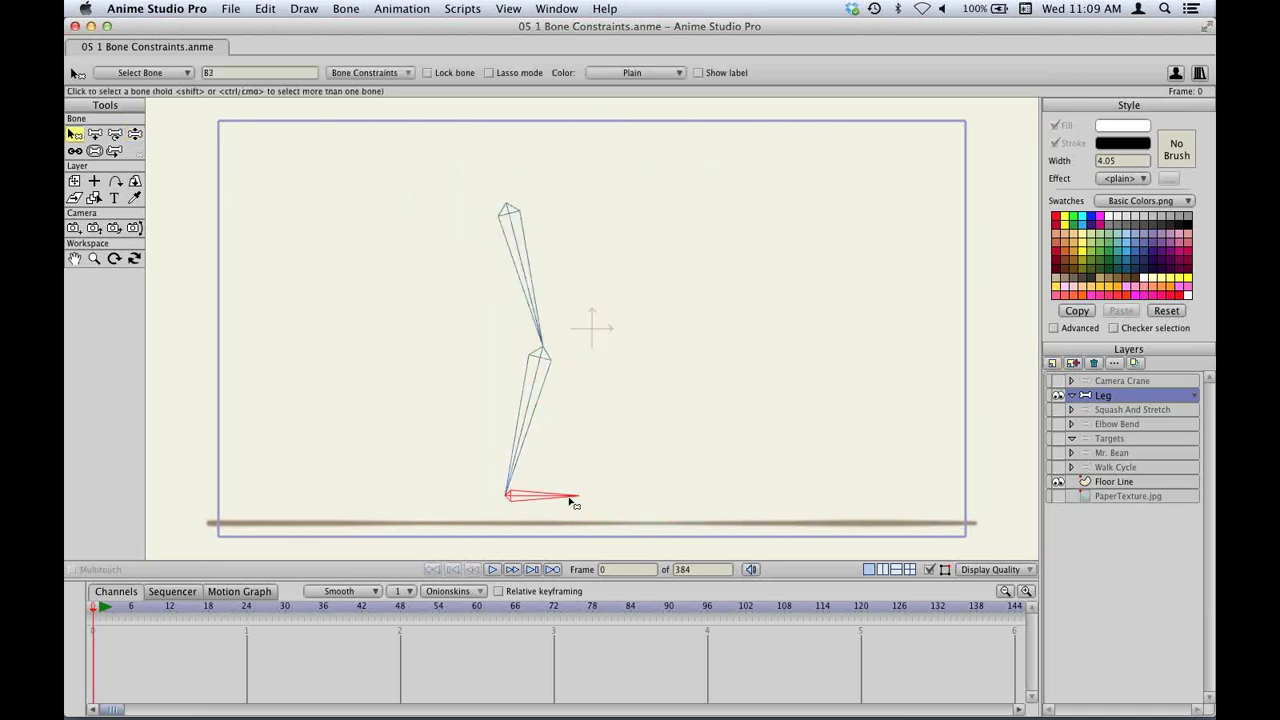
pyautogui.click(386, 74)
pyautogui.click(383, 130)
pyautogui.click(517, 357)
# Bend the leg, then at frame 12 rotate the shin to key a bent-knee pose.
pyautogui.press('z')
pyautogui.moveTo(530, 434)
pyautogui.mouseDown()
pyautogui.moveTo(509, 329)
pyautogui.moveTo(595, 300)
pyautogui.moveTo(549, 443)
pyautogui.moveTo(590, 297)
pyautogui.moveTo(641, 288)
pyautogui.moveTo(594, 434)
pyautogui.moveTo(643, 443)
pyautogui.moveTo(583, 371)
pyautogui.moveTo(664, 352)
pyautogui.moveTo(631, 409)
pyautogui.moveTo(580, 447)
pyautogui.moveTo(508, 422)
pyautogui.moveTo(524, 360)
pyautogui.moveTo(563, 320)
pyautogui.moveTo(549, 320)
pyautogui.moveTo(563, 414)
pyautogui.mouseUp()
pyautogui.click(171, 612)
pyautogui.moveTo(563, 340); pyautogui.dragTo(612, 438)
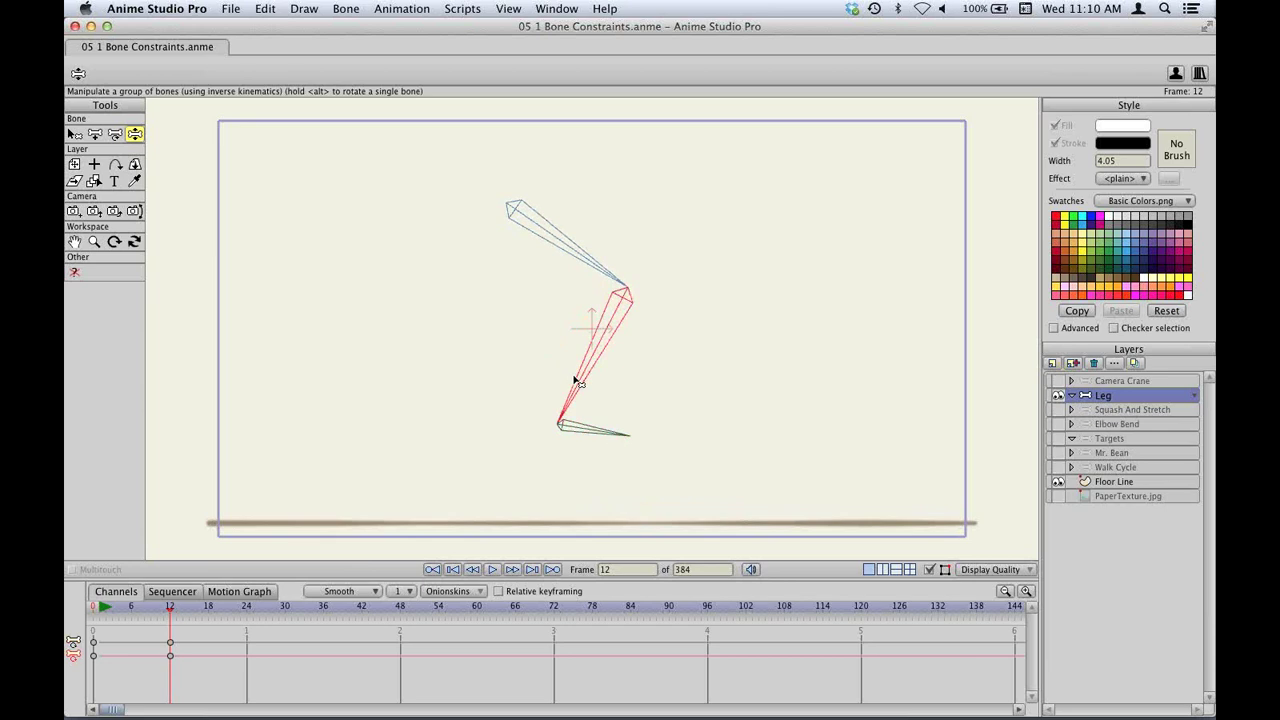
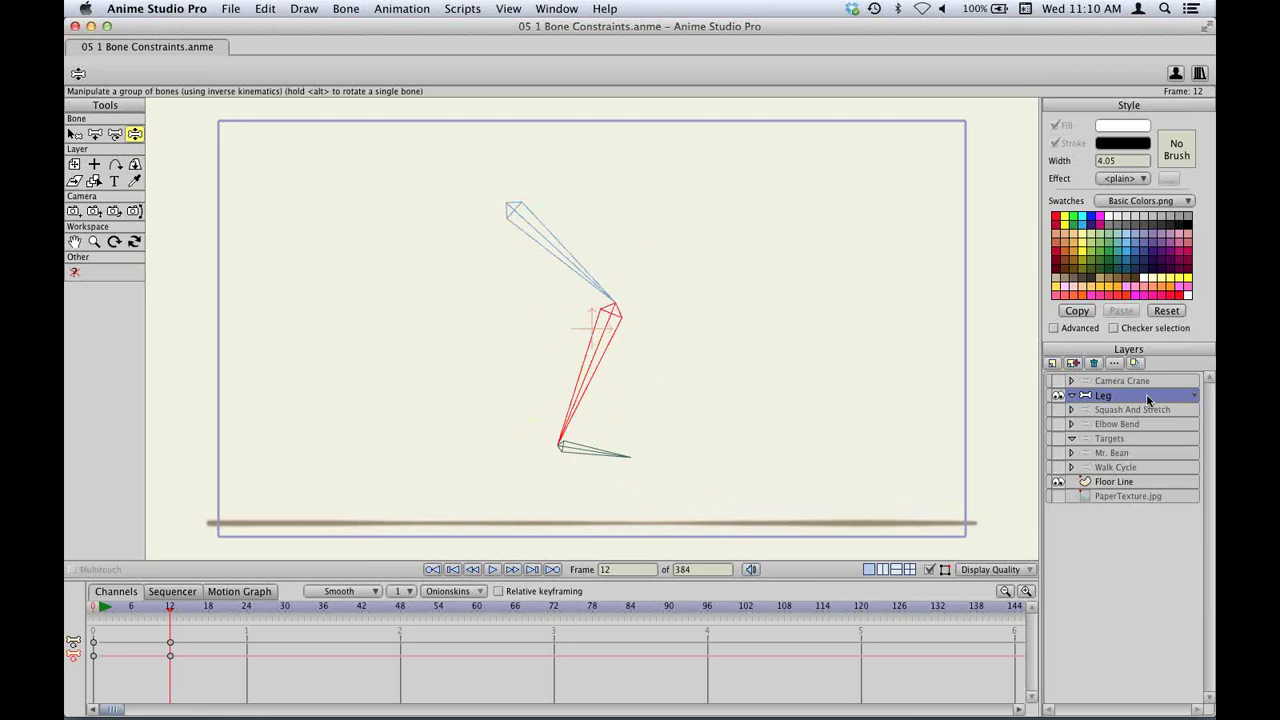
# Return to frame 0 and show the Squash And Stretch layer's single-bone arm drawing.
pyautogui.hotkey('ctrl', 'shift', 'Left')
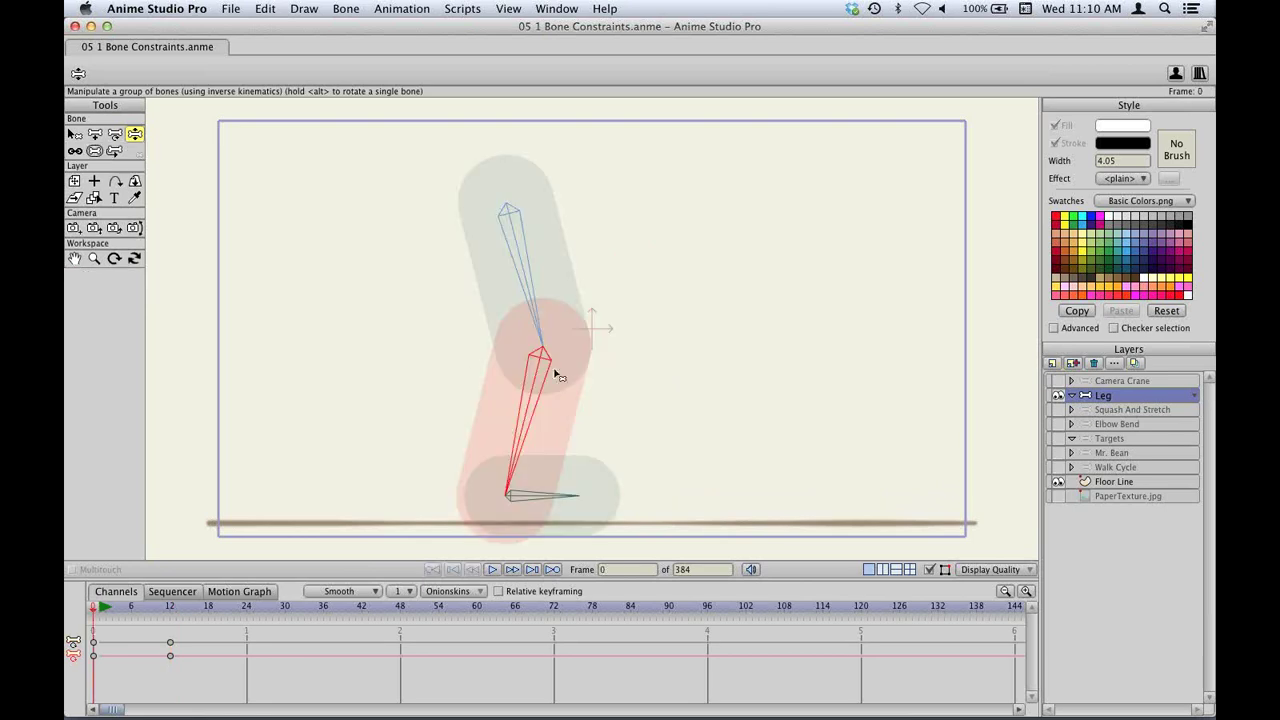
pyautogui.click(1111, 415)
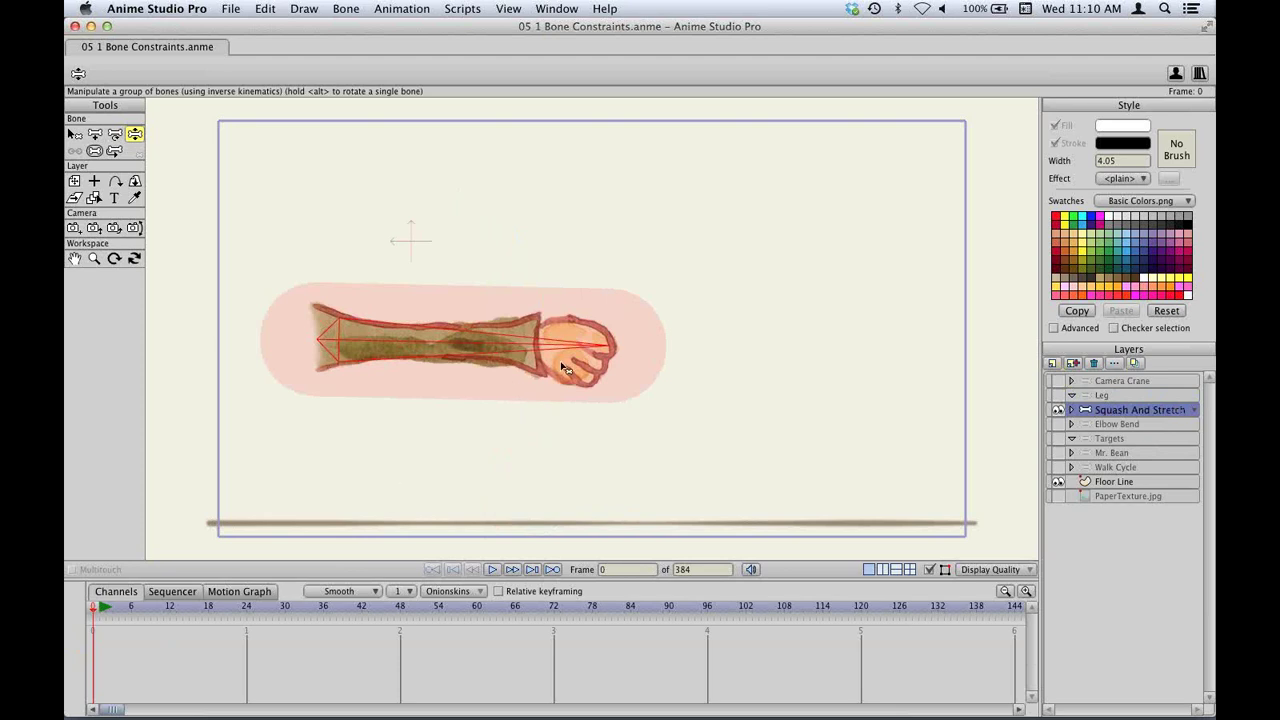
# Key a pose at frame 6 by tilting the arm bone down to about 256°.
pyautogui.click(130, 610)
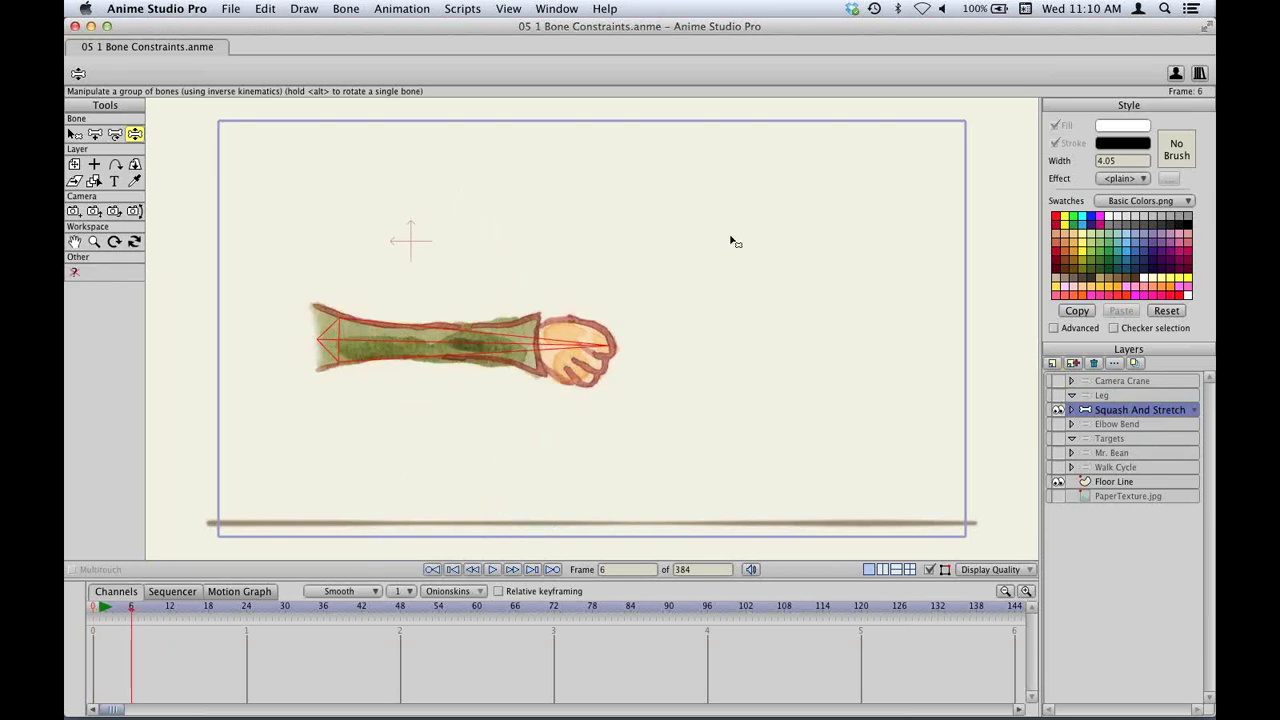
pyautogui.moveTo(544, 358); pyautogui.dragTo(601, 388)
pyautogui.press('t')
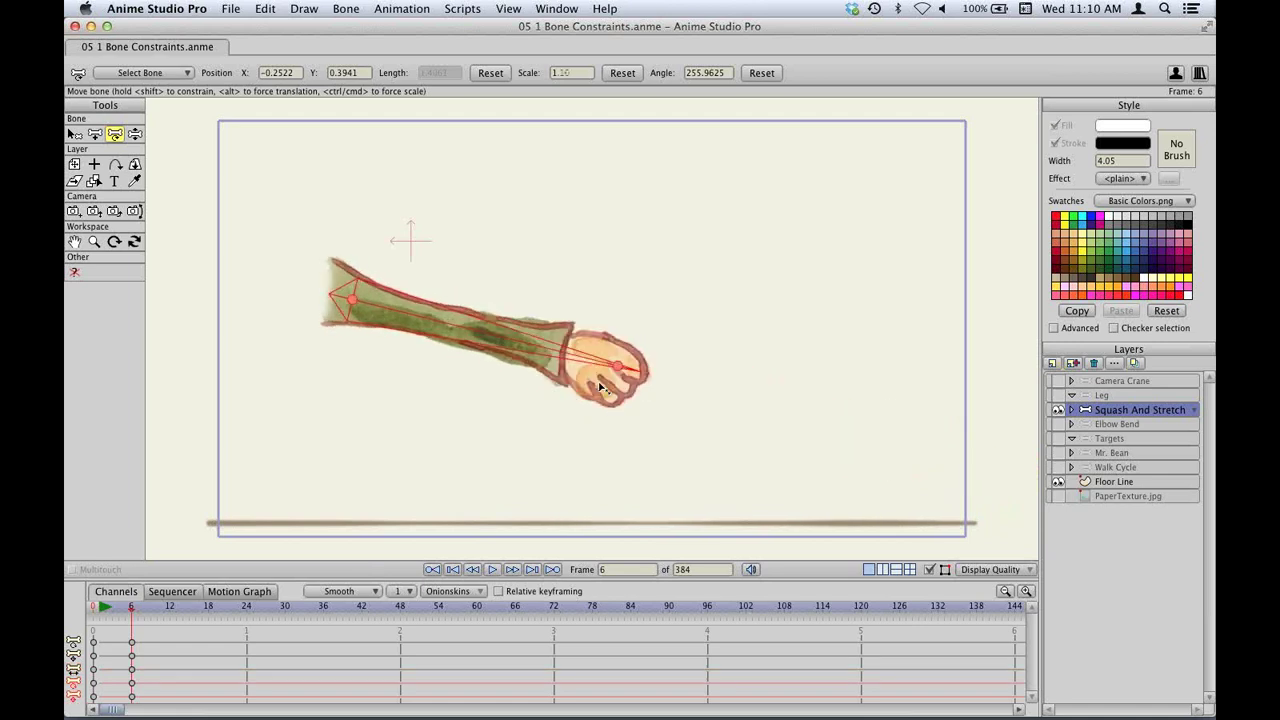
pyautogui.press('super+z')
pyautogui.press('b')
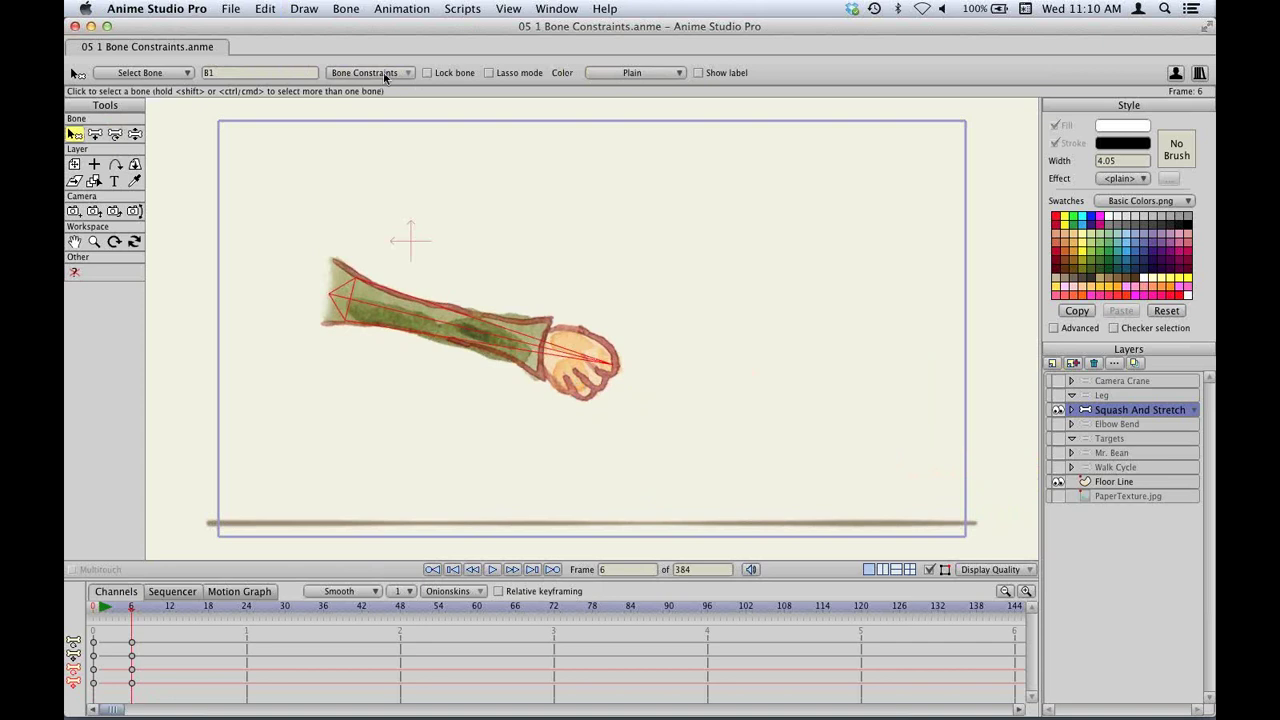
# Enable the squash and stretch scaling constraint on arm bone B1.
pyautogui.click(381, 72)
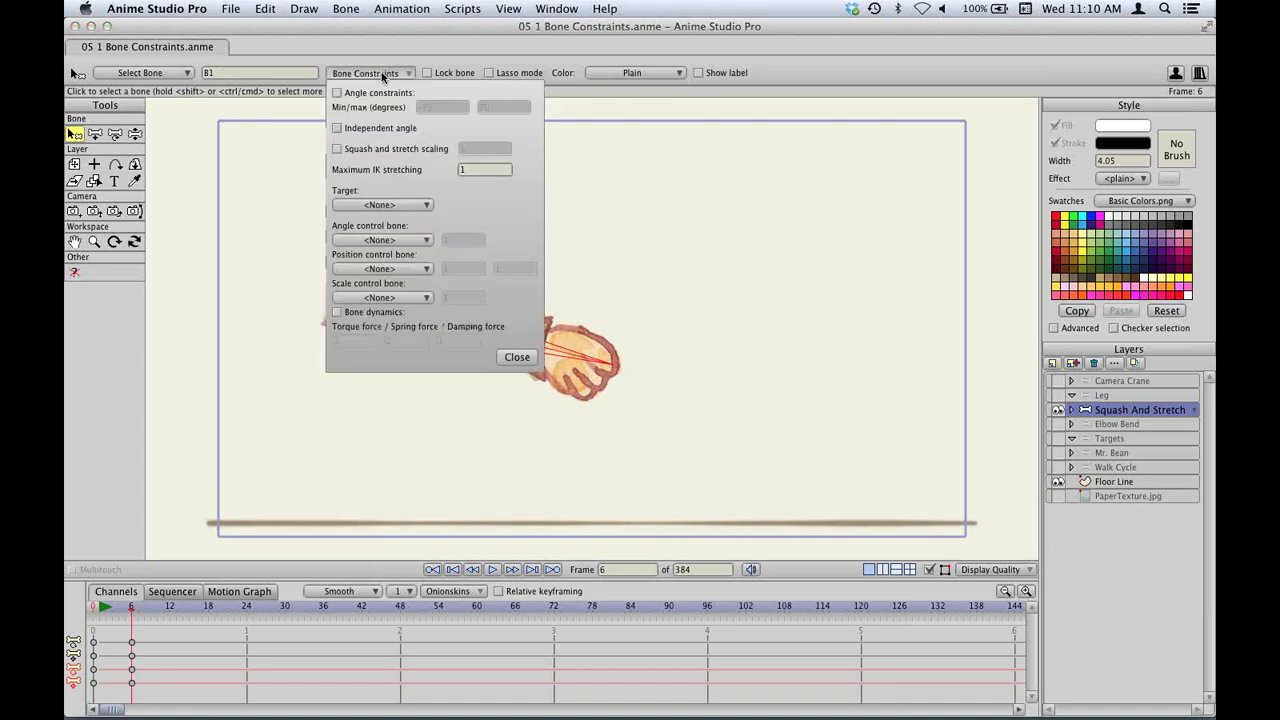
pyautogui.click(356, 150)
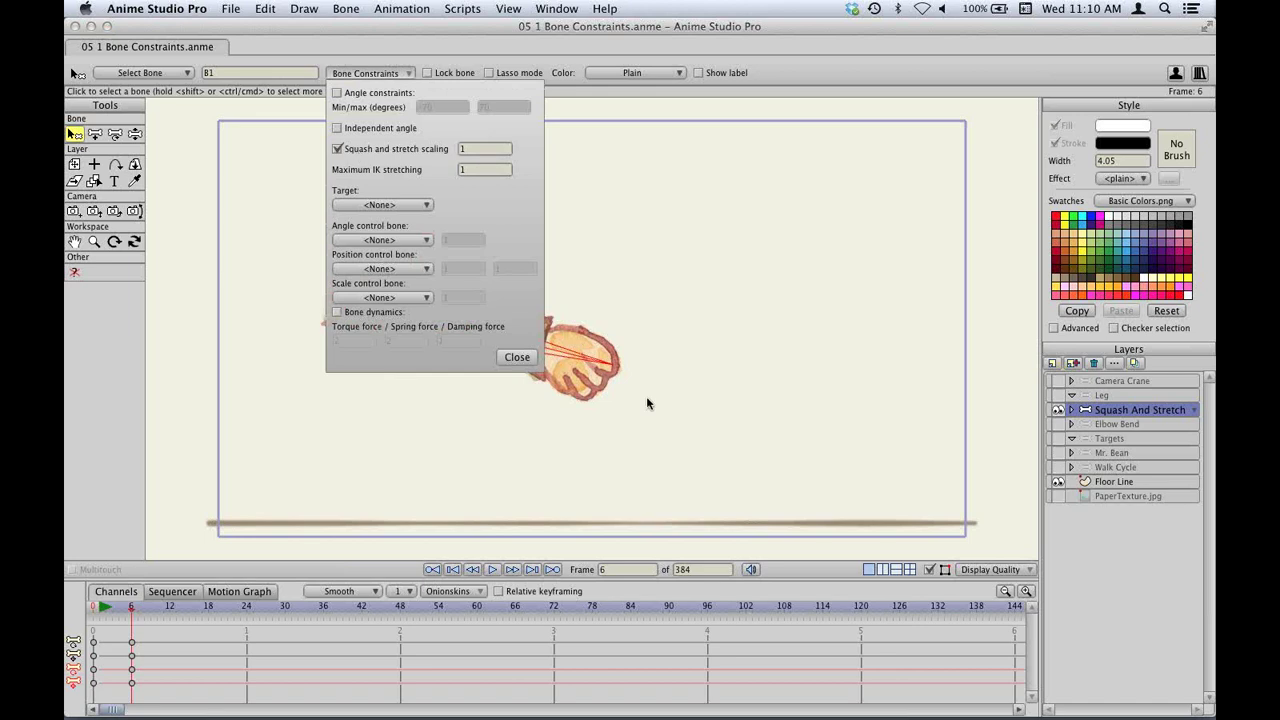
pyautogui.click(526, 359)
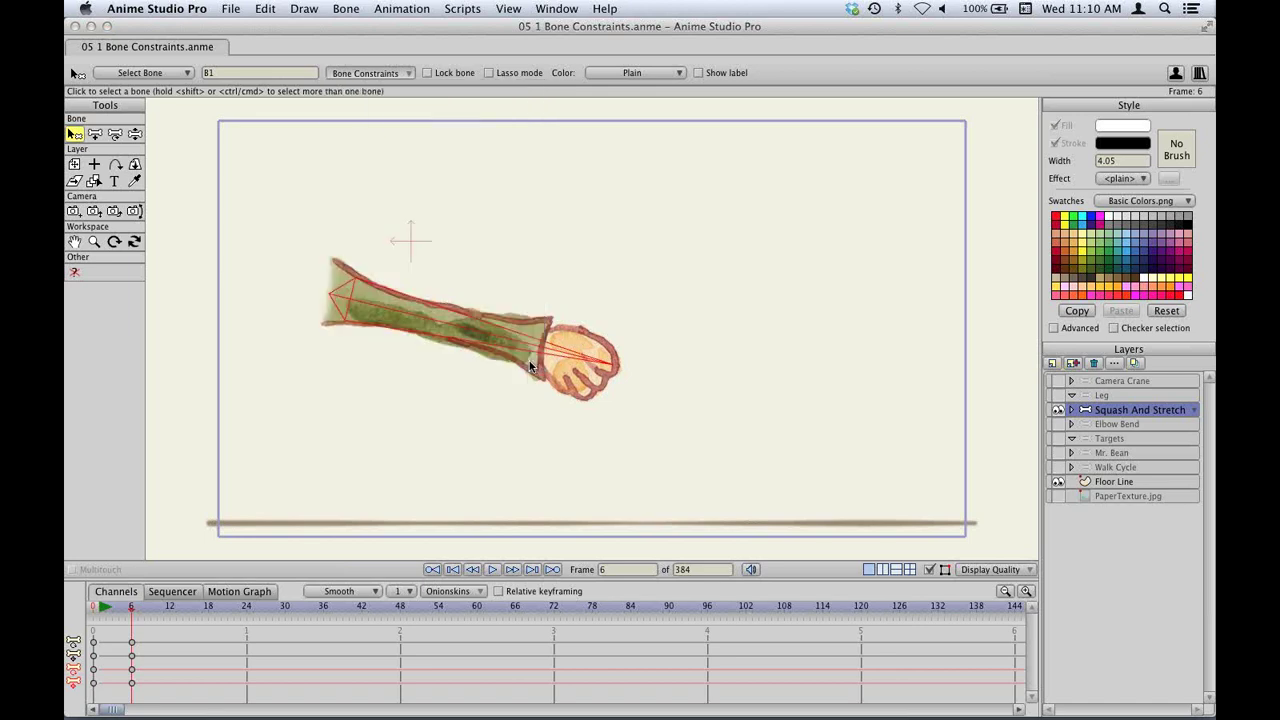
# Stretch and squash the arm at frame 6, leaving it at scale 1.1481, then return to frame 0.
pyautogui.press('t')
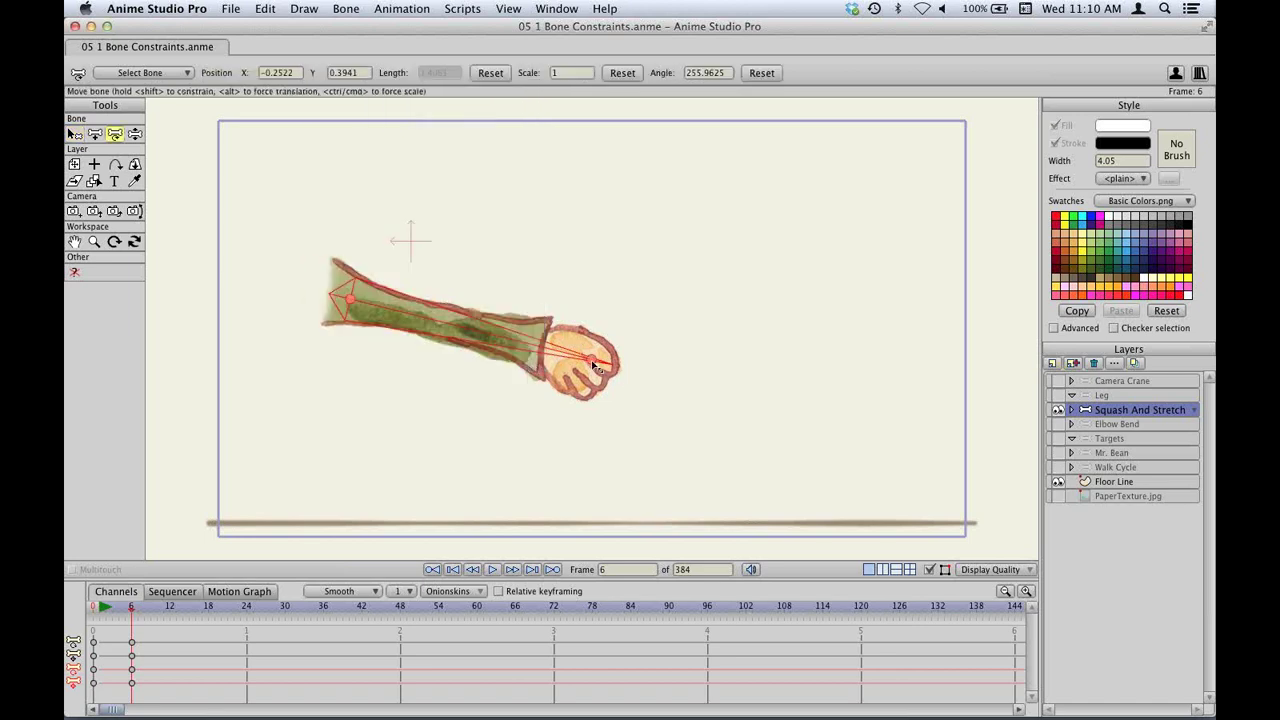
pyautogui.moveTo(596, 366); pyautogui.dragTo(655, 372)
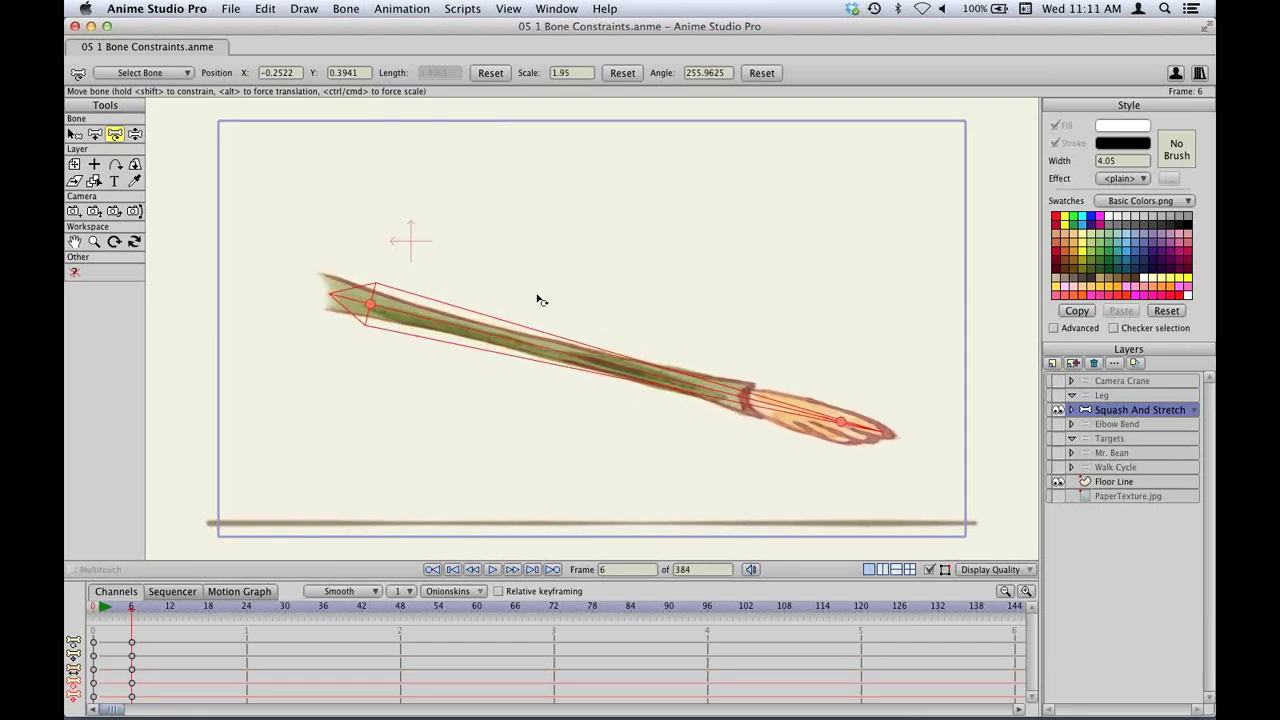
pyautogui.moveTo(842, 424); pyautogui.dragTo(438, 390)
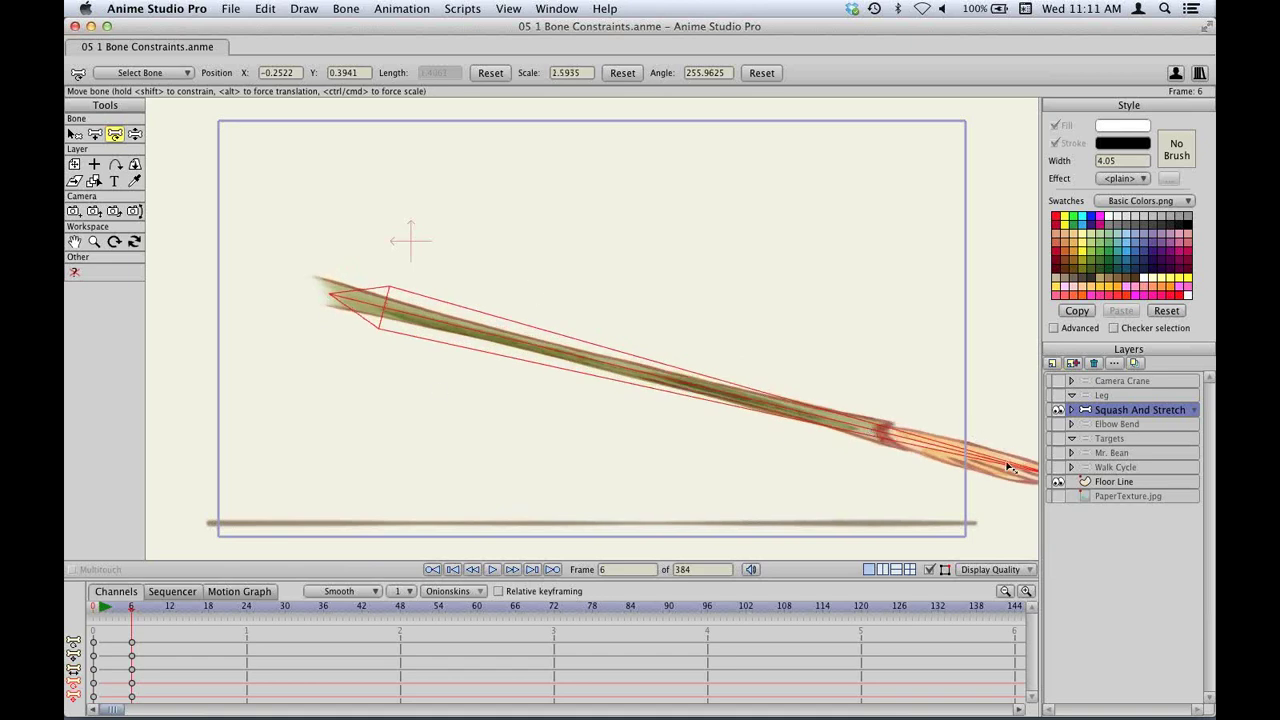
pyautogui.moveTo(1012, 468); pyautogui.dragTo(521, 360)
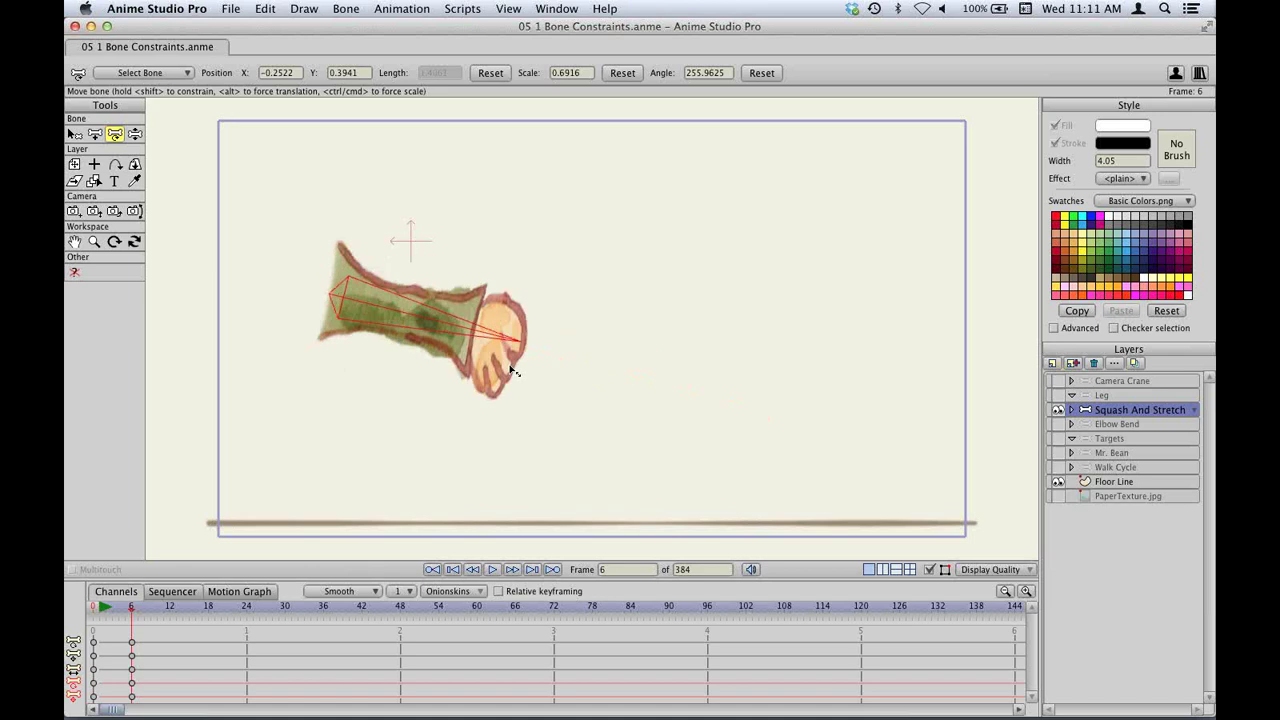
pyautogui.moveTo(566, 386); pyautogui.dragTo(962, 393)
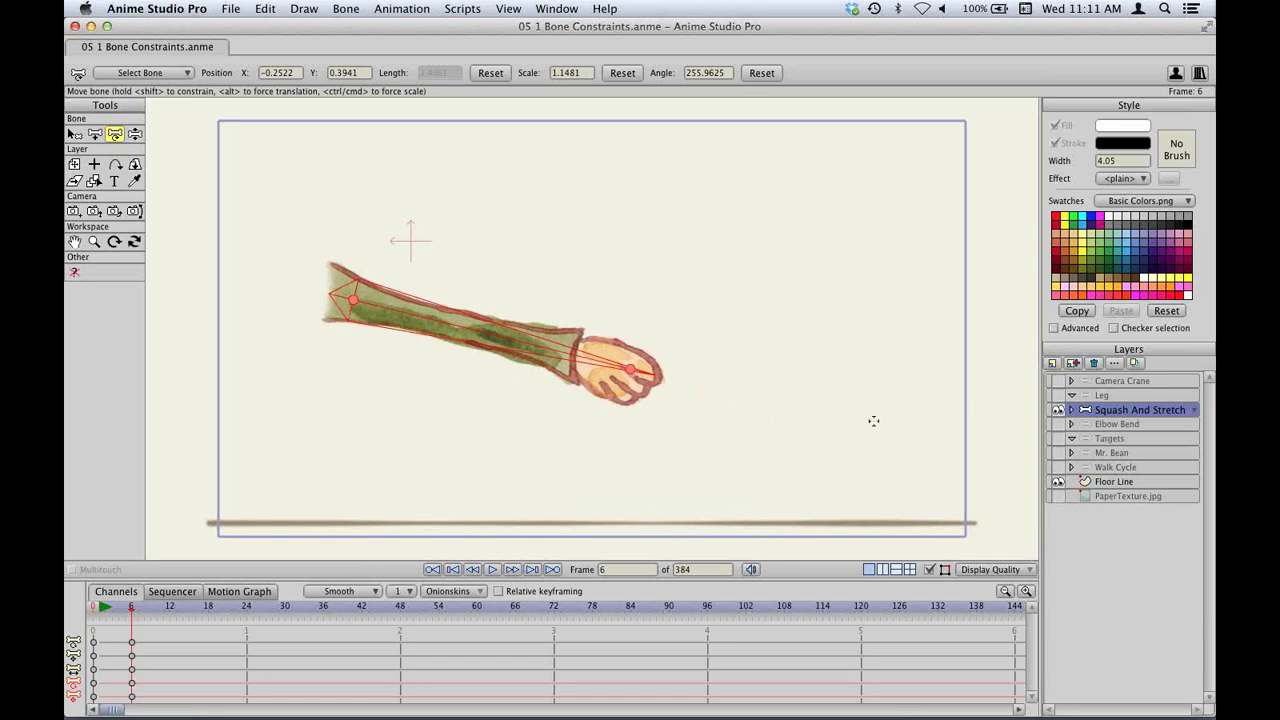
pyautogui.hotkey('ctrl', 'shift', 'Left')
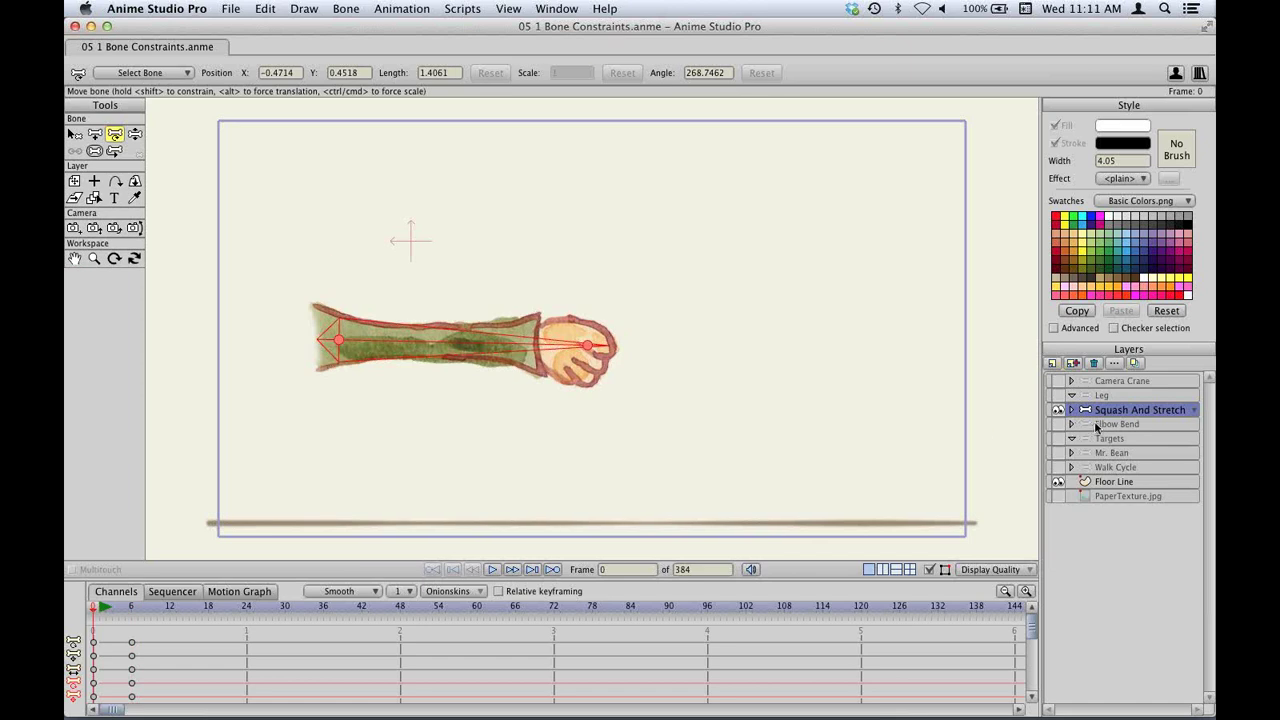
# On the Elbow Bend layer, swing the forearm around to test the elbow bend.
pyautogui.click(1097, 425)
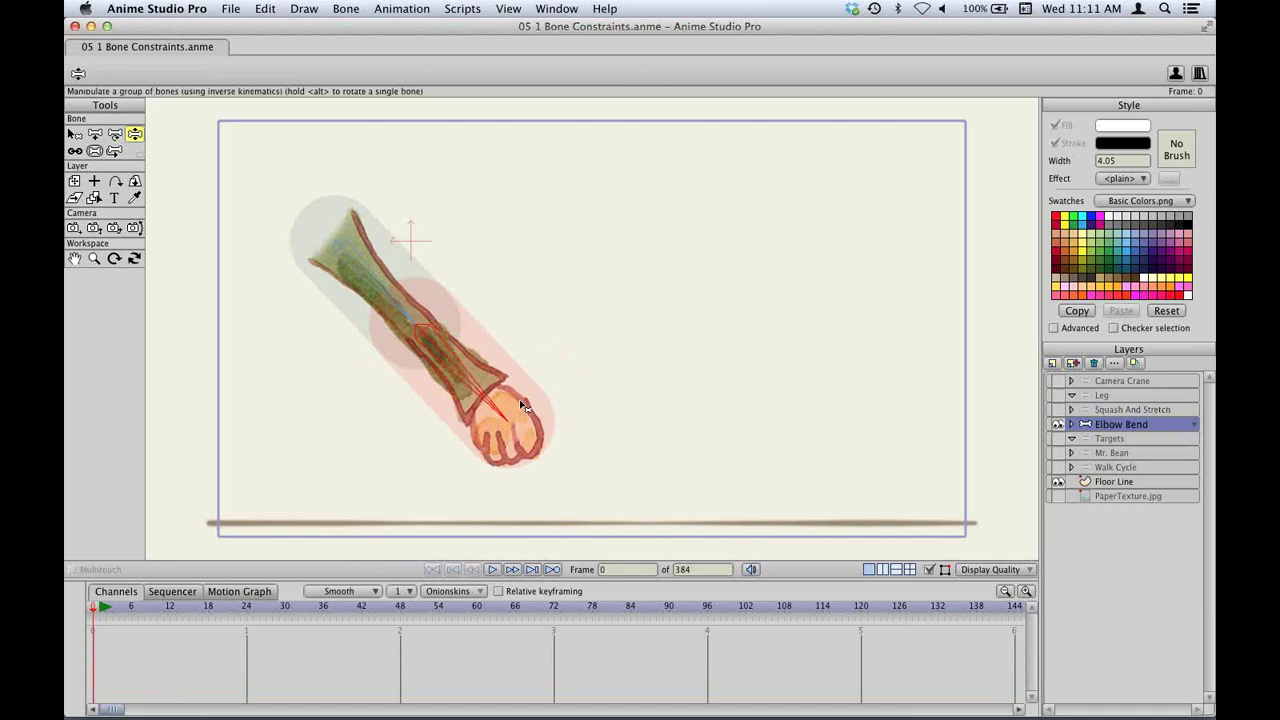
pyautogui.moveTo(498, 401); pyautogui.dragTo(458, 195)
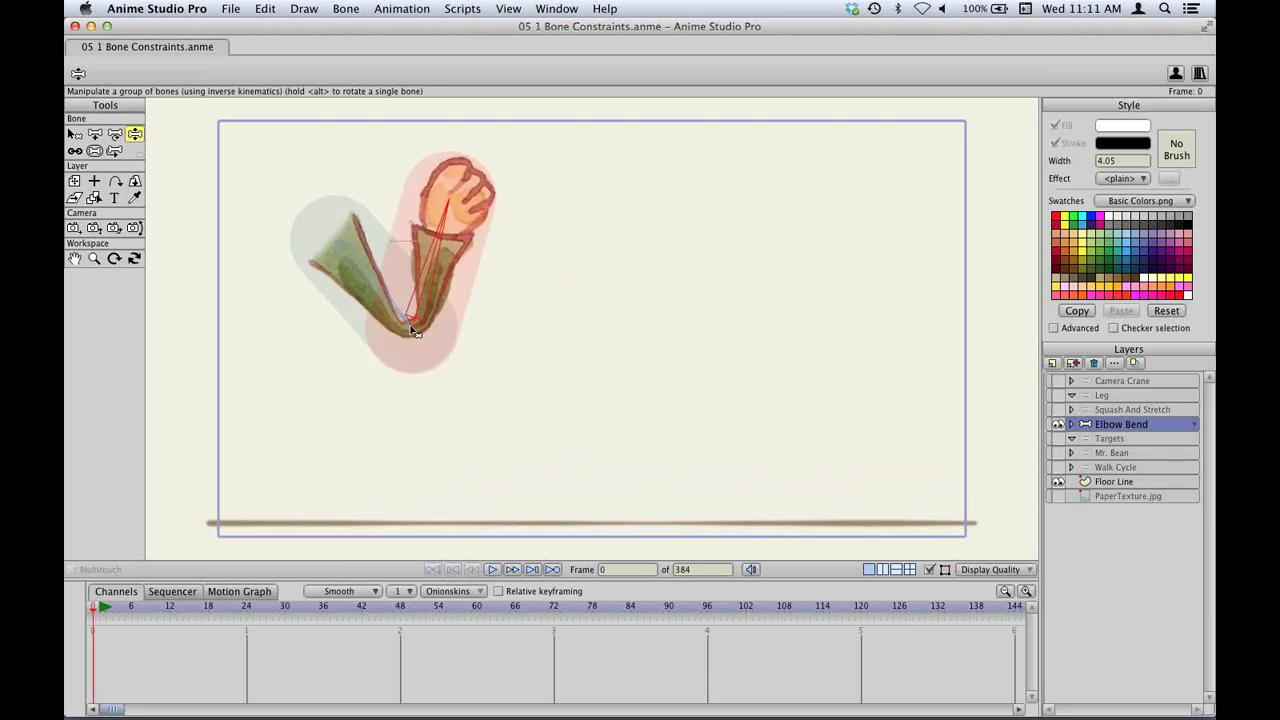
pyautogui.moveTo(440, 255); pyautogui.dragTo(545, 345)
pyautogui.moveTo(527, 430); pyautogui.dragTo(412, 257)
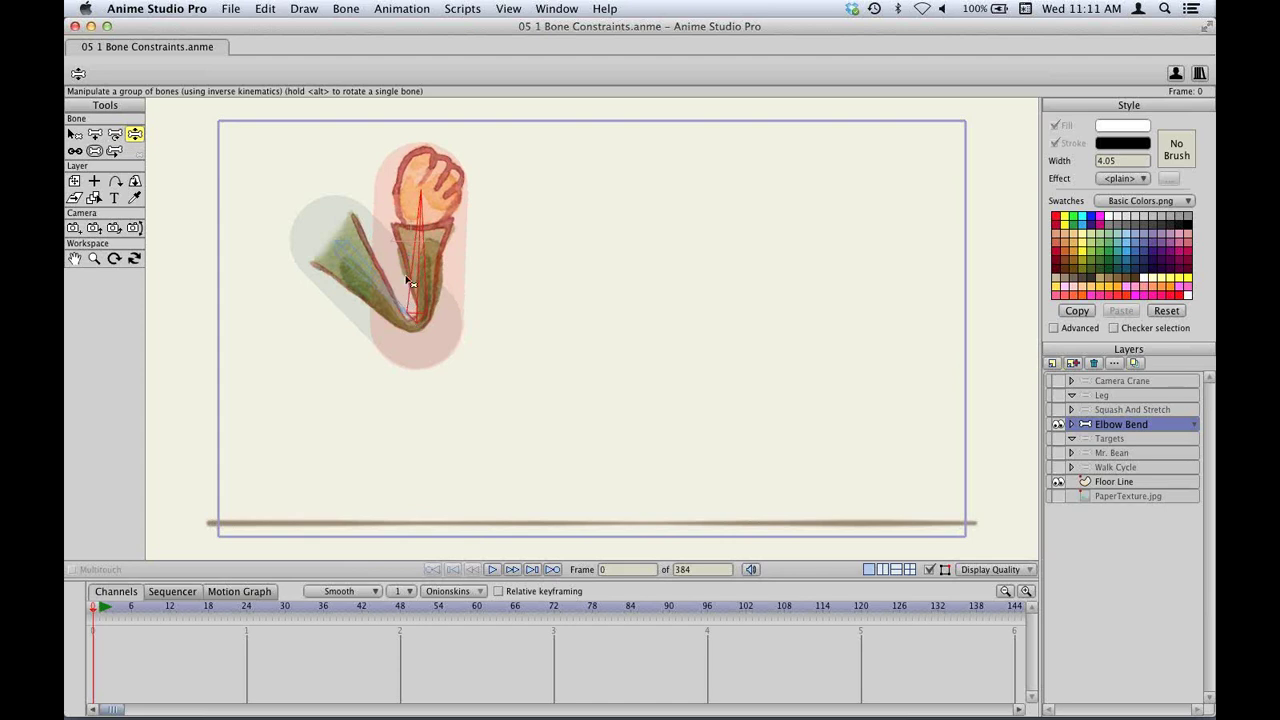
pyautogui.moveTo(436, 256); pyautogui.dragTo(443, 243)
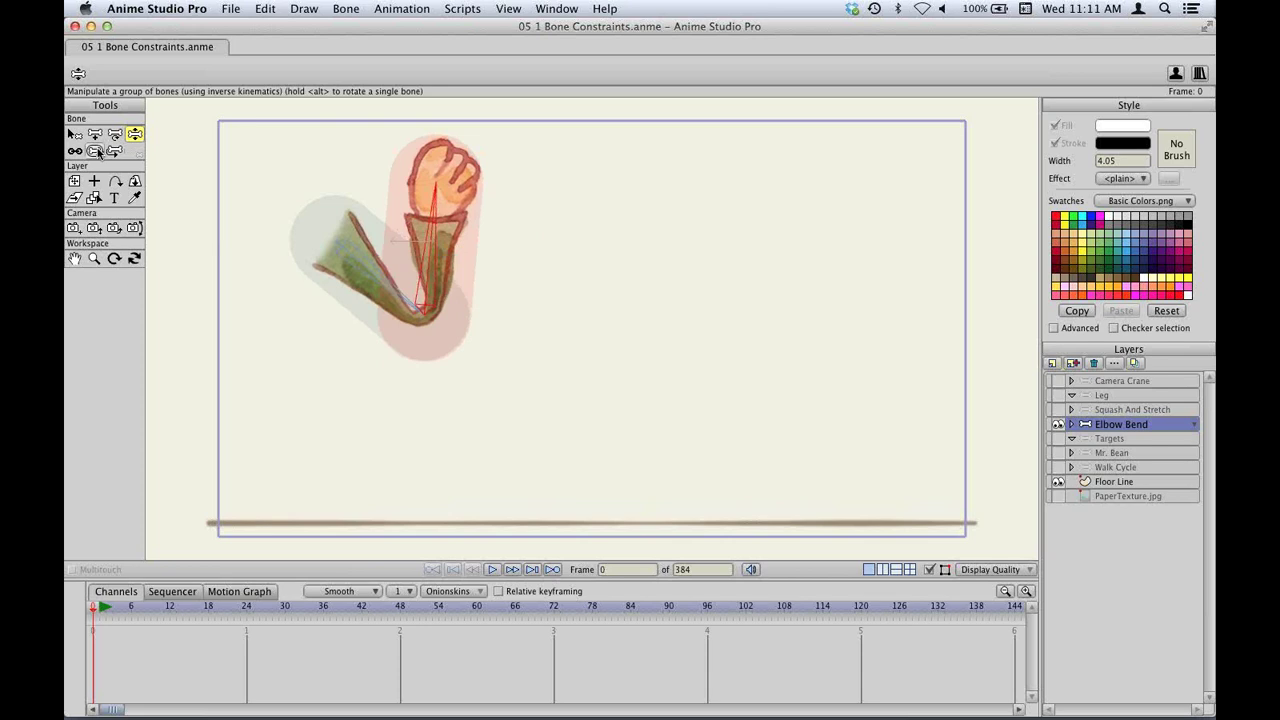
# Lower the forearm bone's strength to 0.5251.
pyautogui.click(95, 151)
pyautogui.click(357, 288)
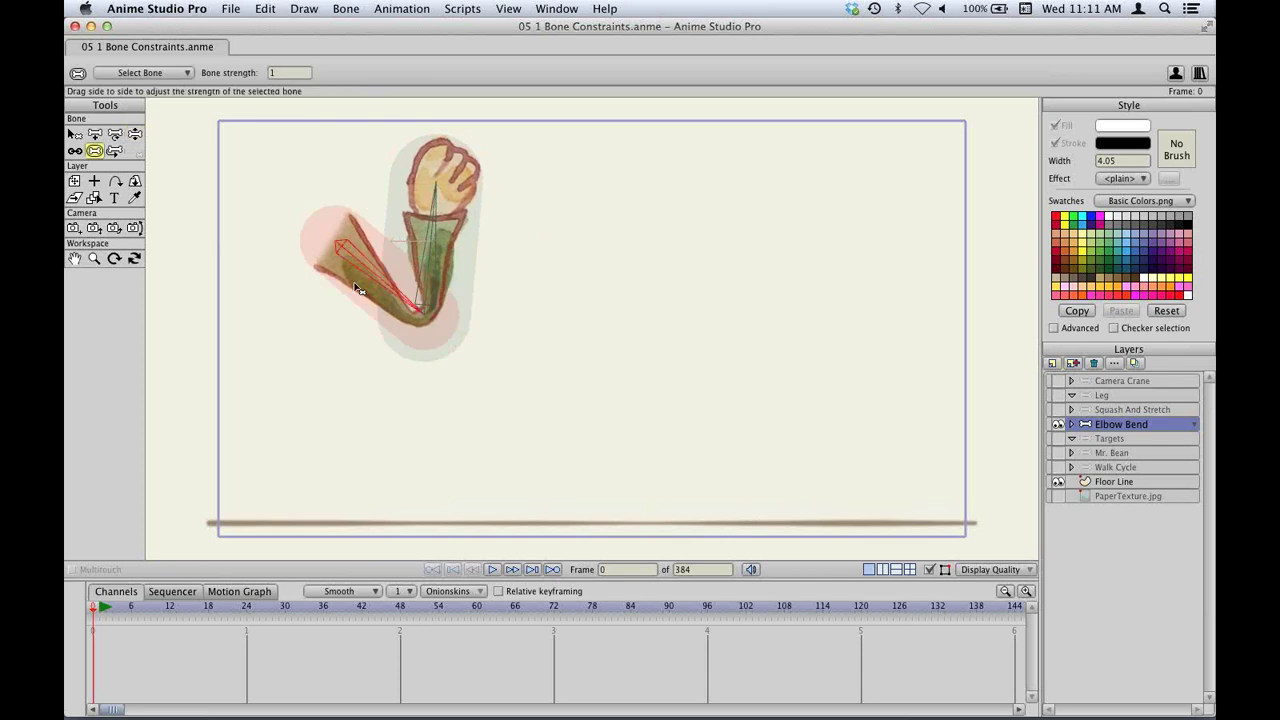
pyautogui.moveTo(367, 279)
pyautogui.mouseDown()
pyautogui.moveTo(391, 245)
pyautogui.moveTo(379, 272)
pyautogui.moveTo(148, 248)
pyautogui.mouseUp()
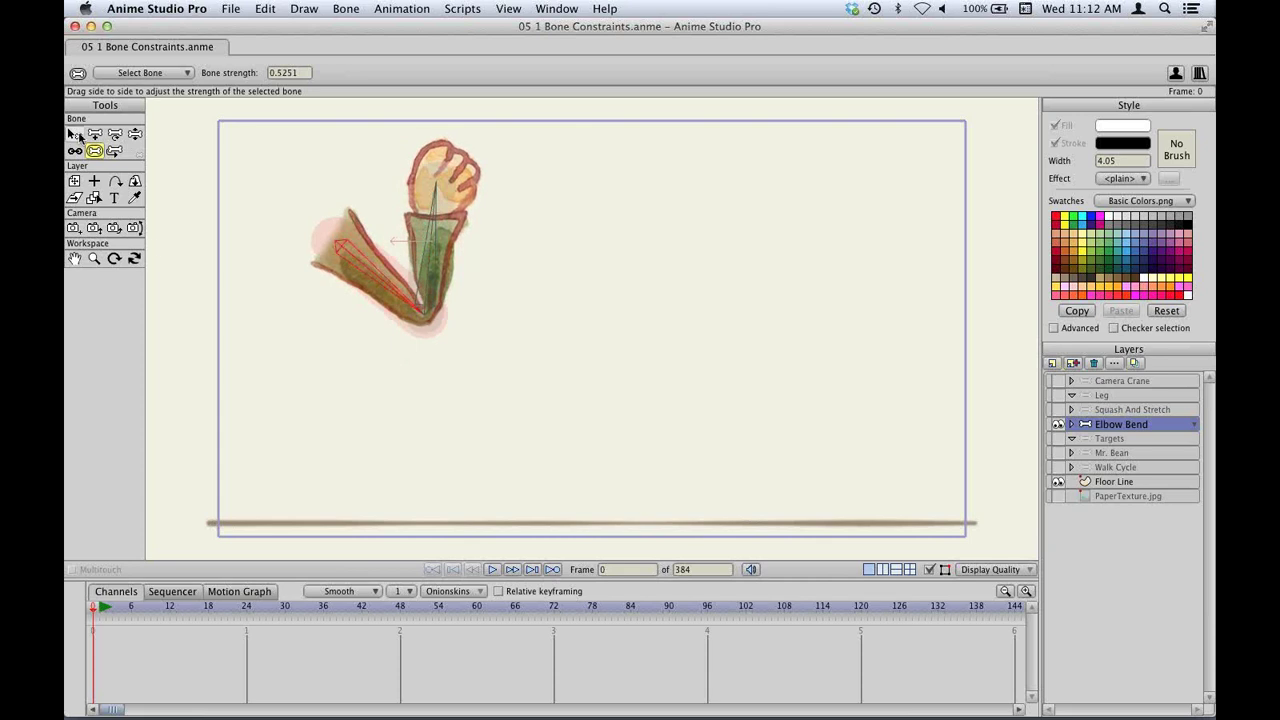
pyautogui.click(75, 135)
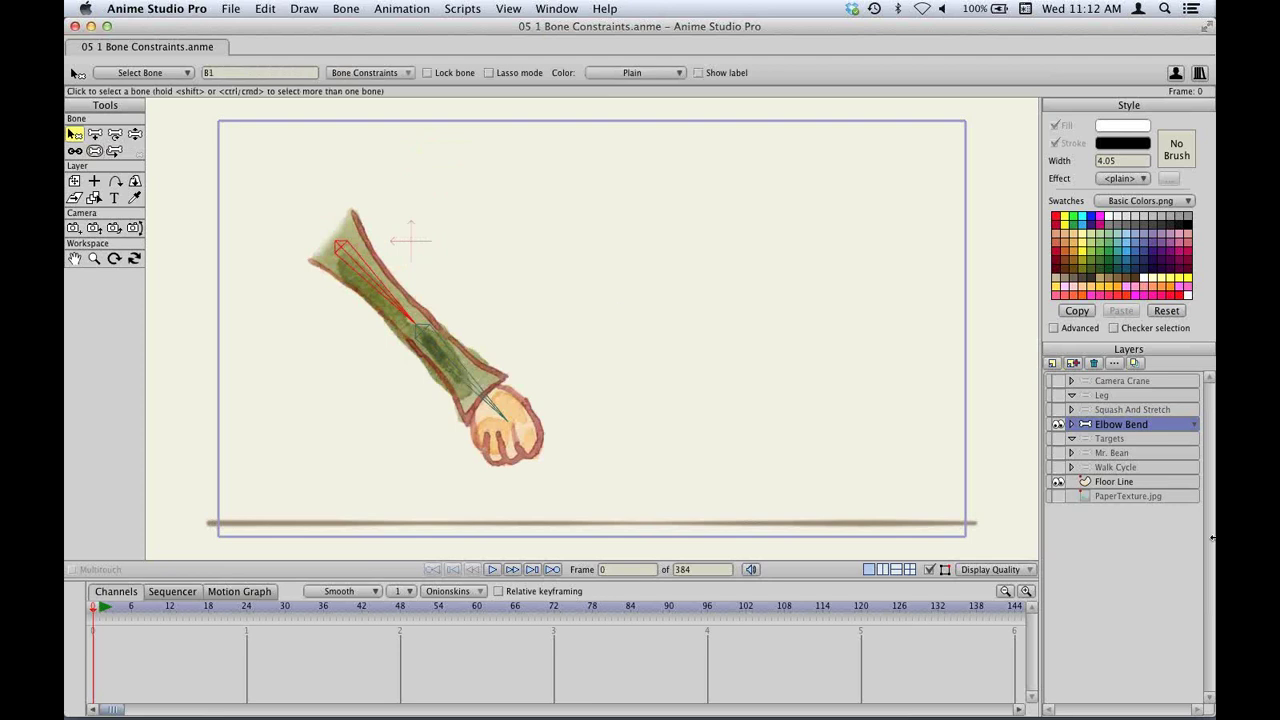
# Select the Arm layer inside Elbow Bend and create a smooth joint for its bone pair.
pyautogui.click(1071, 424)
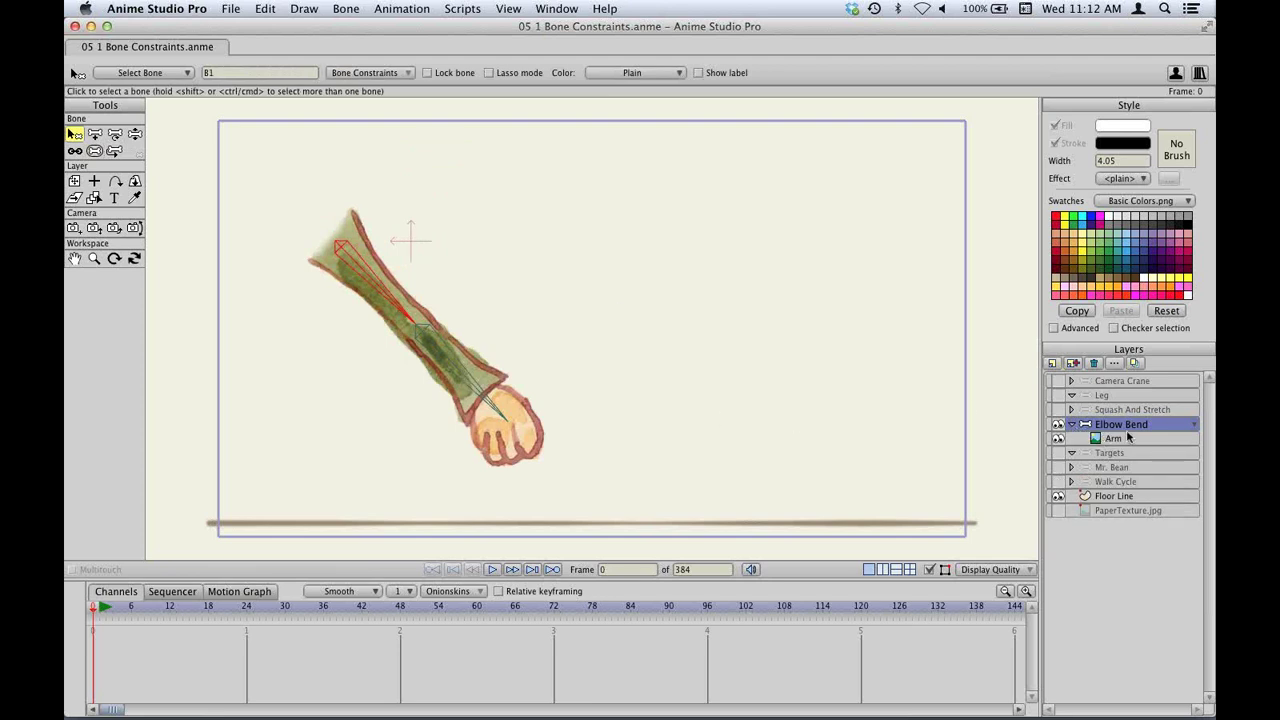
pyautogui.click(1125, 441)
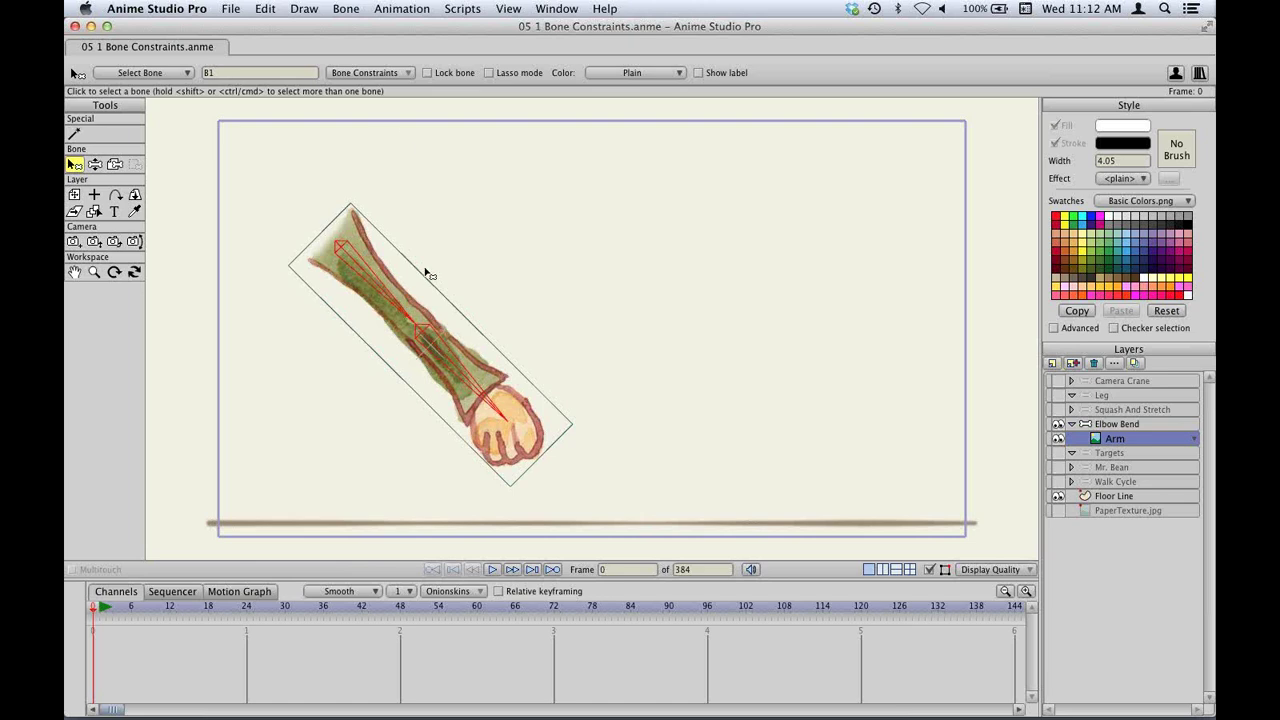
pyautogui.click(346, 9)
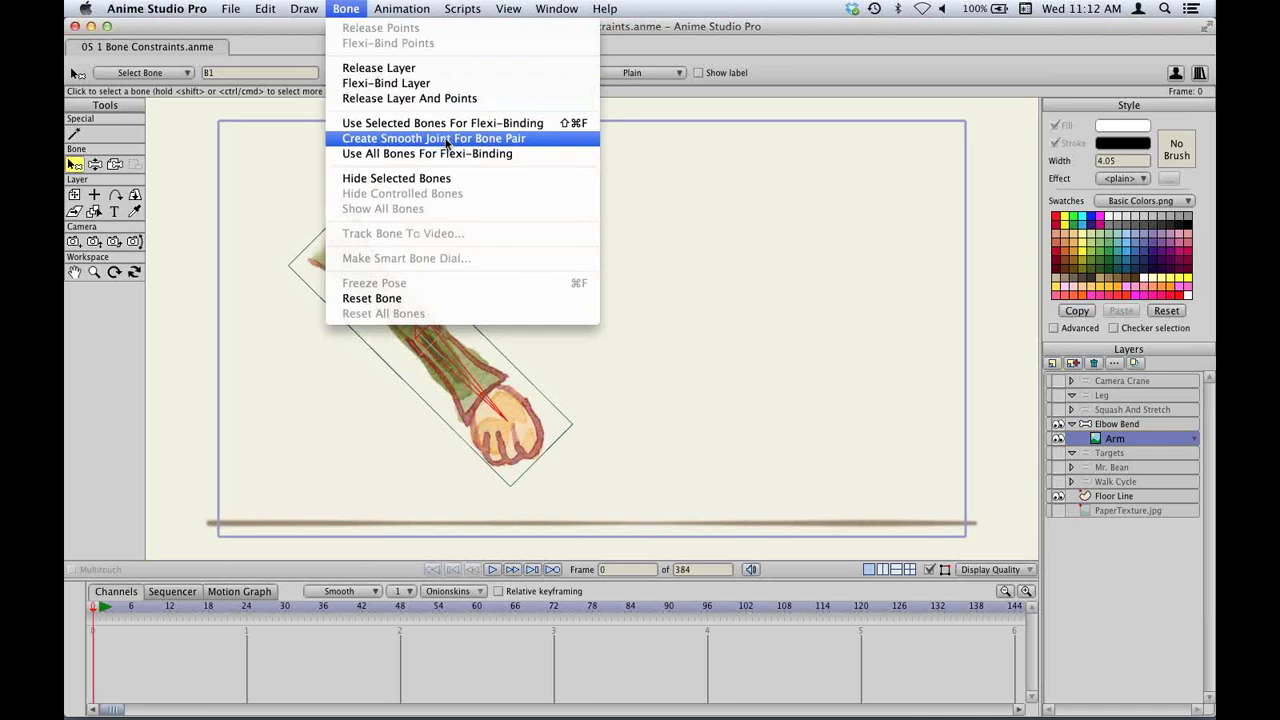
pyautogui.click(447, 140)
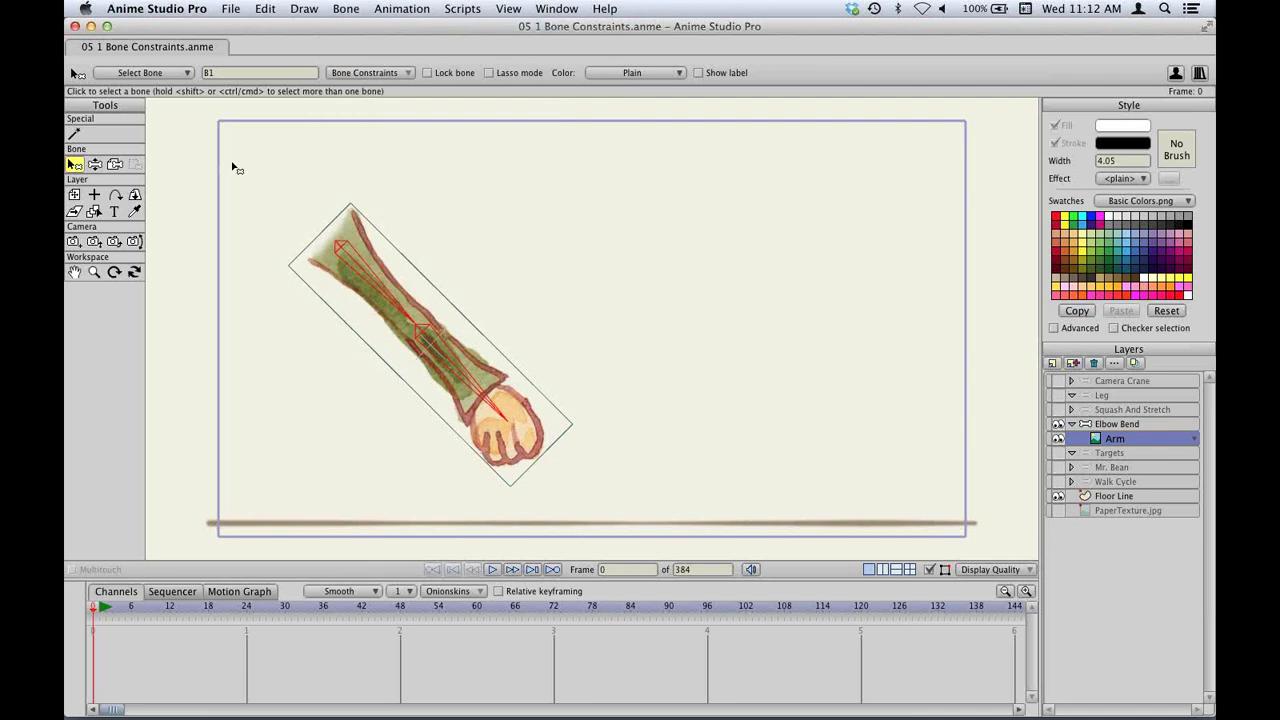
# Bend the forearm upward at the elbow and render a frame-0 preview.
pyautogui.press('z')
pyautogui.moveTo(490, 420); pyautogui.dragTo(511, 316)
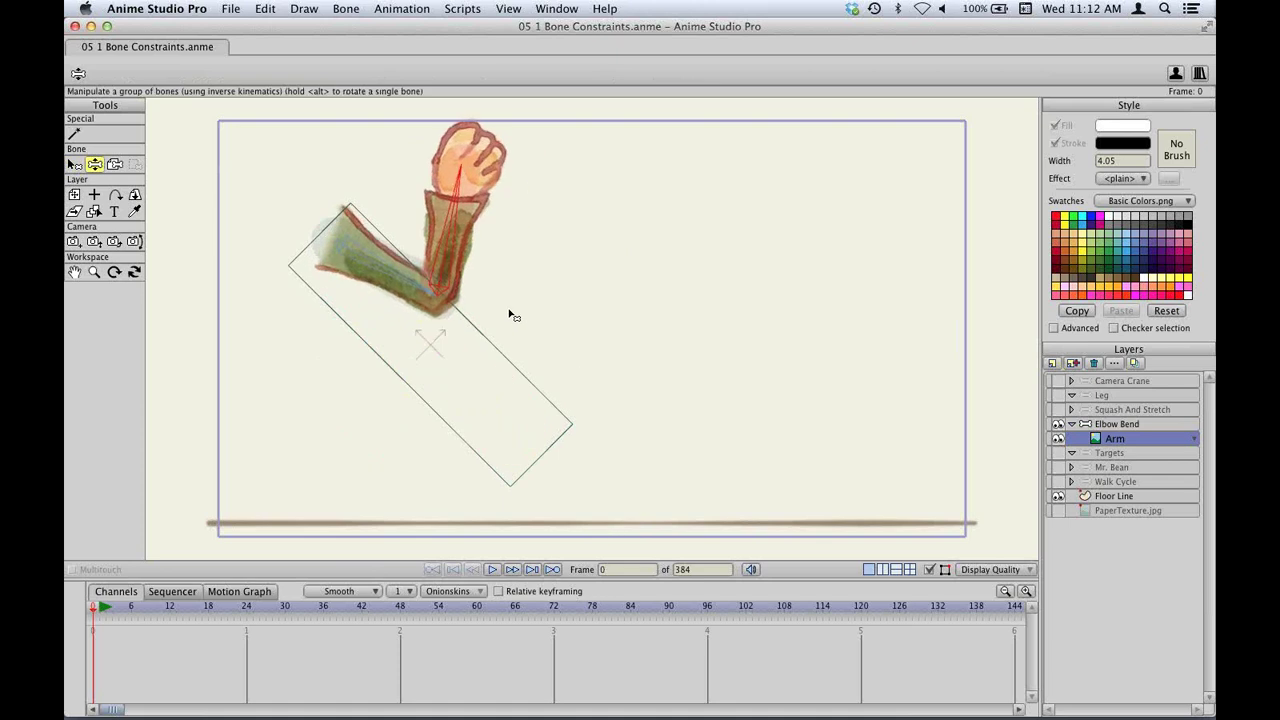
pyautogui.moveTo(496, 235); pyautogui.dragTo(496, 268)
pyautogui.press('super+s')
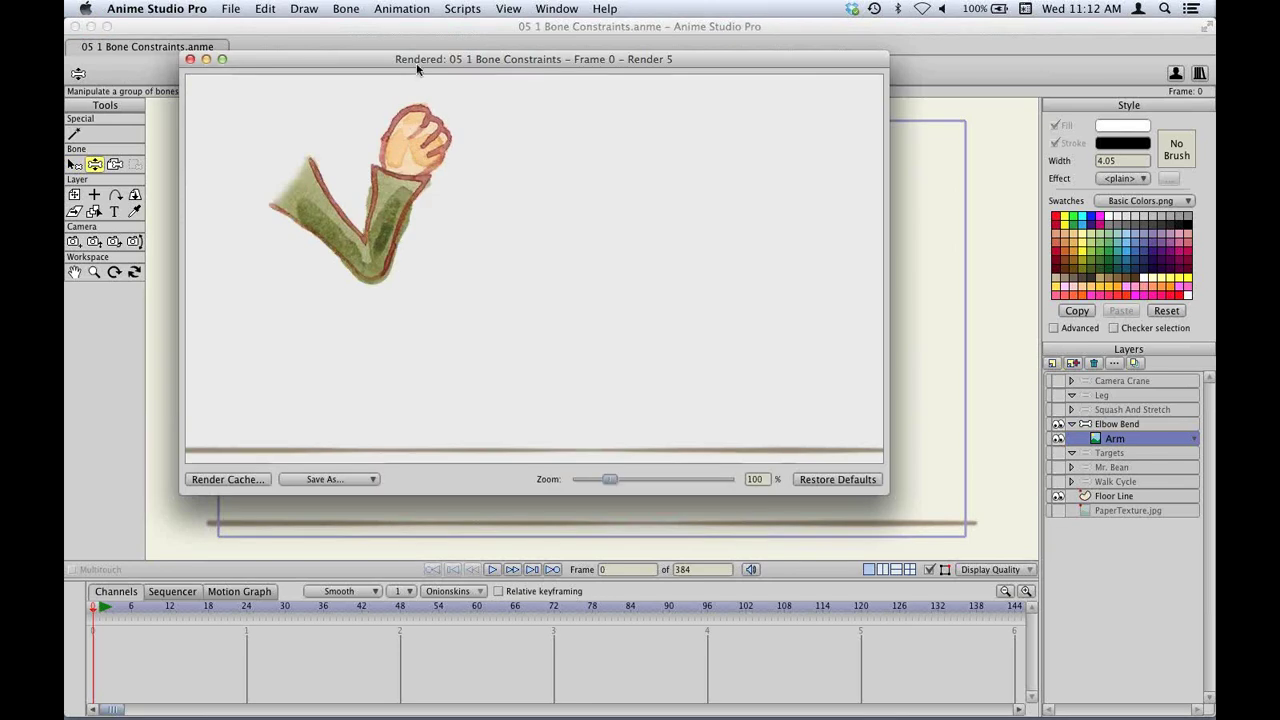
pyautogui.moveTo(418, 65); pyautogui.dragTo(756, 114)
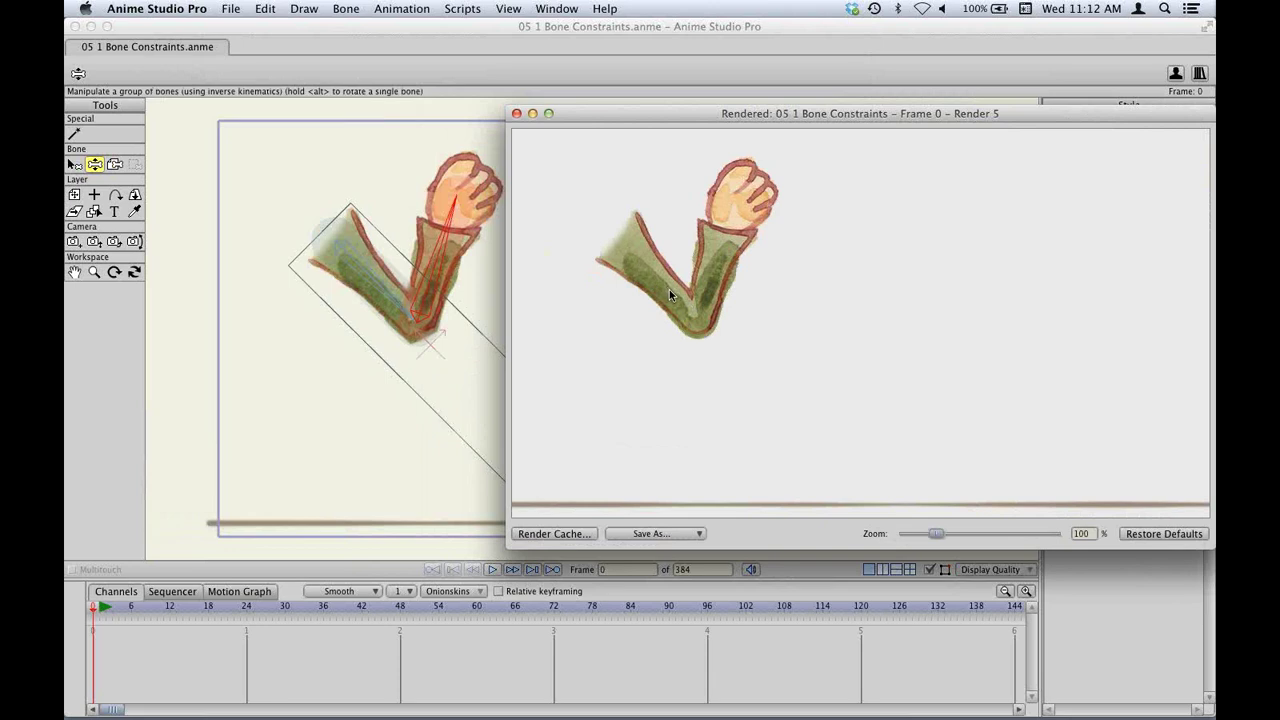
pyautogui.click(515, 113)
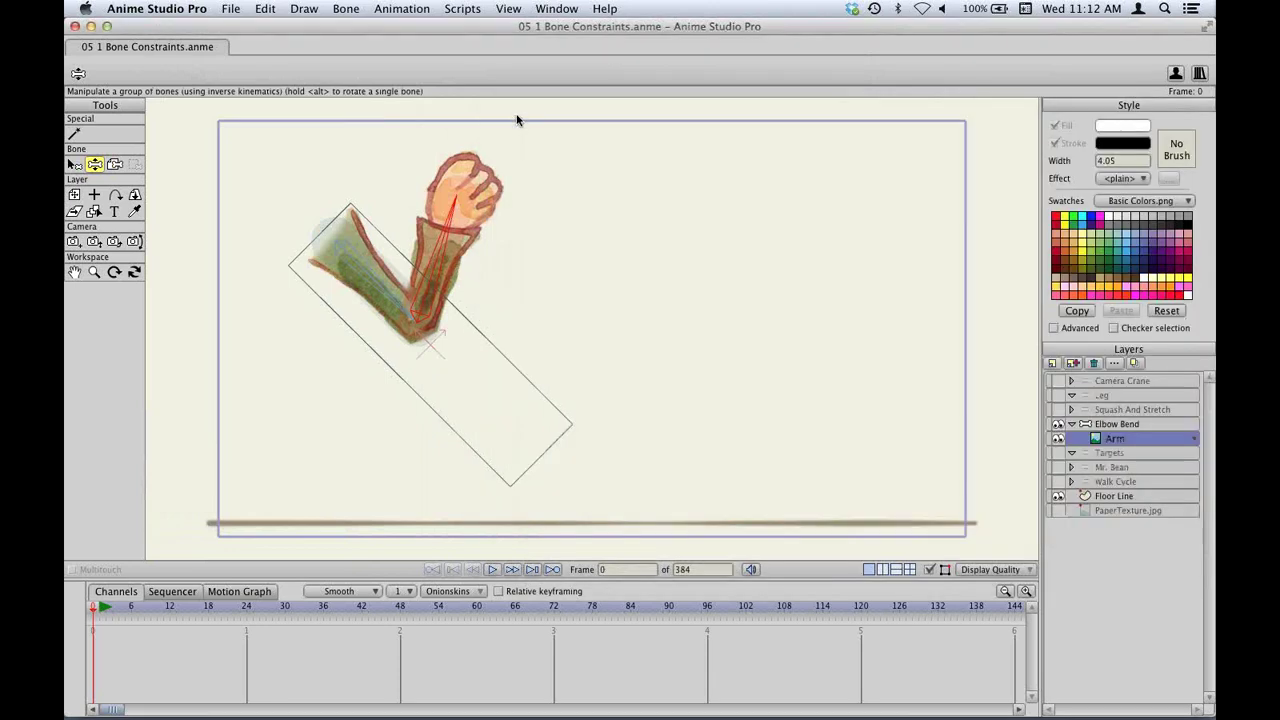
# Fold the forearm tightly upward at the elbow and nudge the arm layer down-left.
pyautogui.click(74, 164)
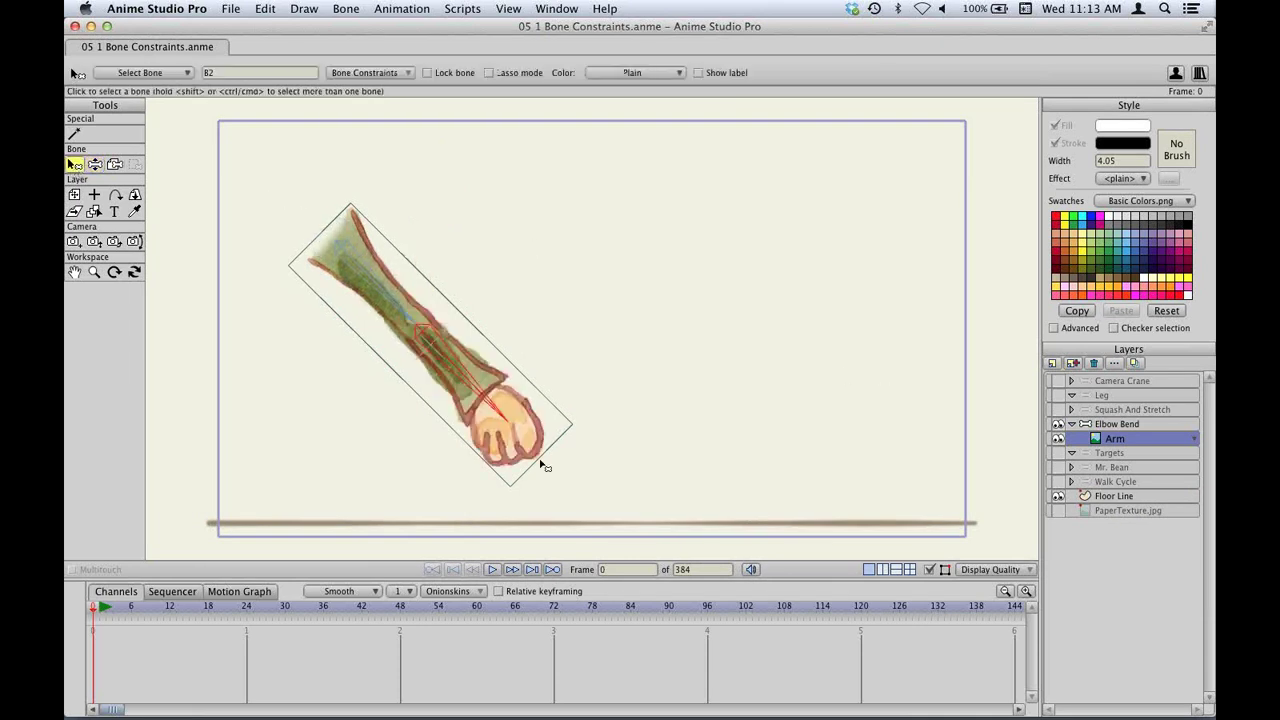
pyautogui.press('z')
pyautogui.moveTo(543, 466); pyautogui.dragTo(510, 276)
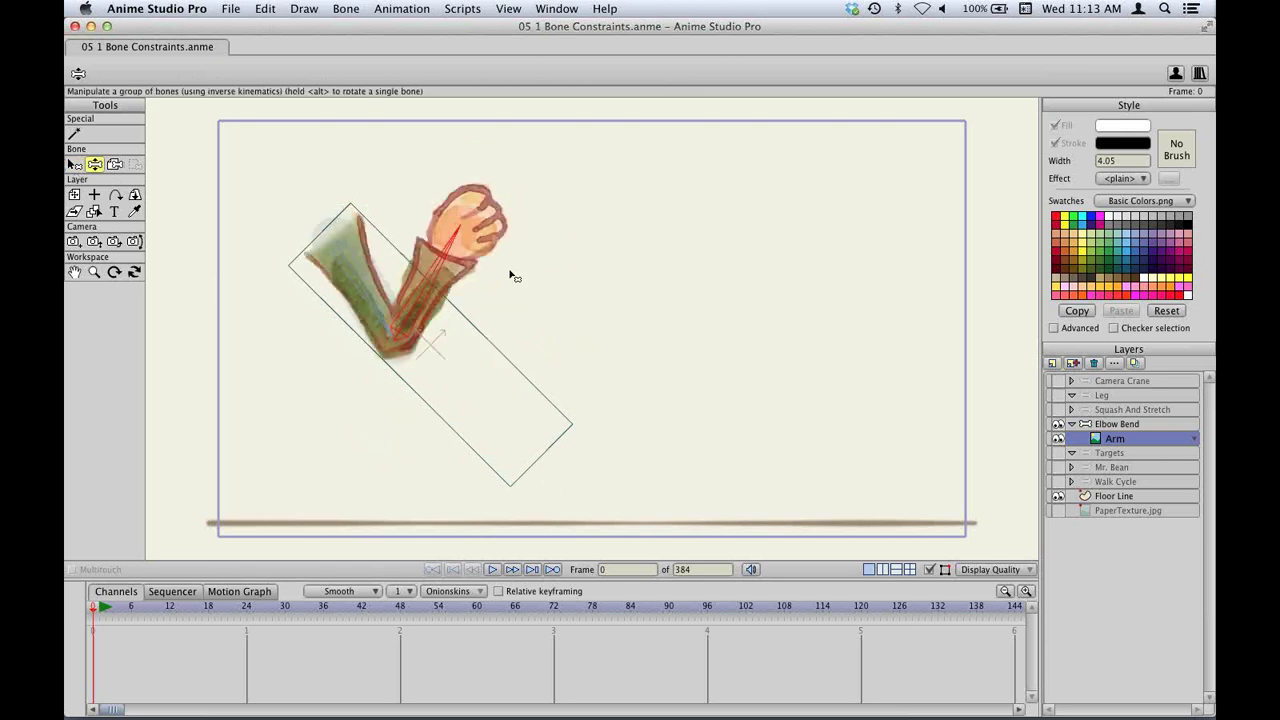
pyautogui.press('b')
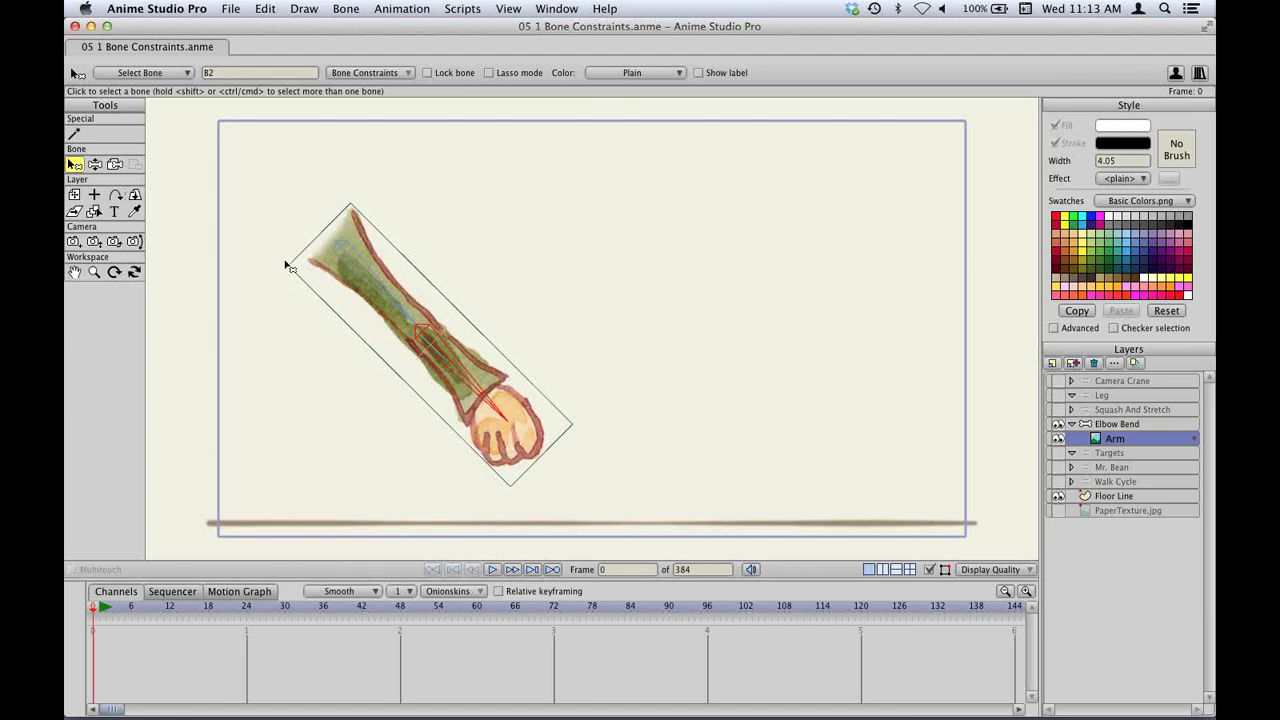
pyautogui.press('m')
pyautogui.moveTo(461, 352); pyautogui.dragTo(430, 175)
pyautogui.press('z')
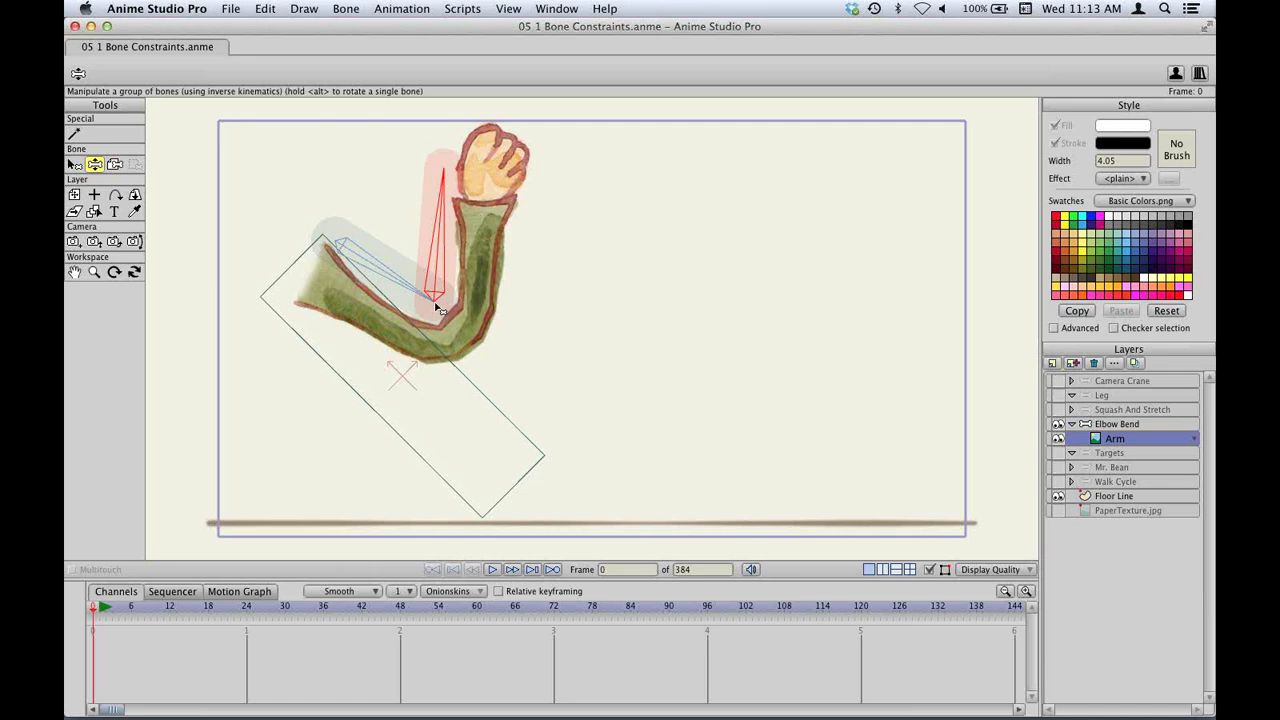
pyautogui.moveTo(455, 219); pyautogui.dragTo(424, 243)
# Render a preview of the arm pose, close it, and select the Targets layer.
pyautogui.press('super+s')
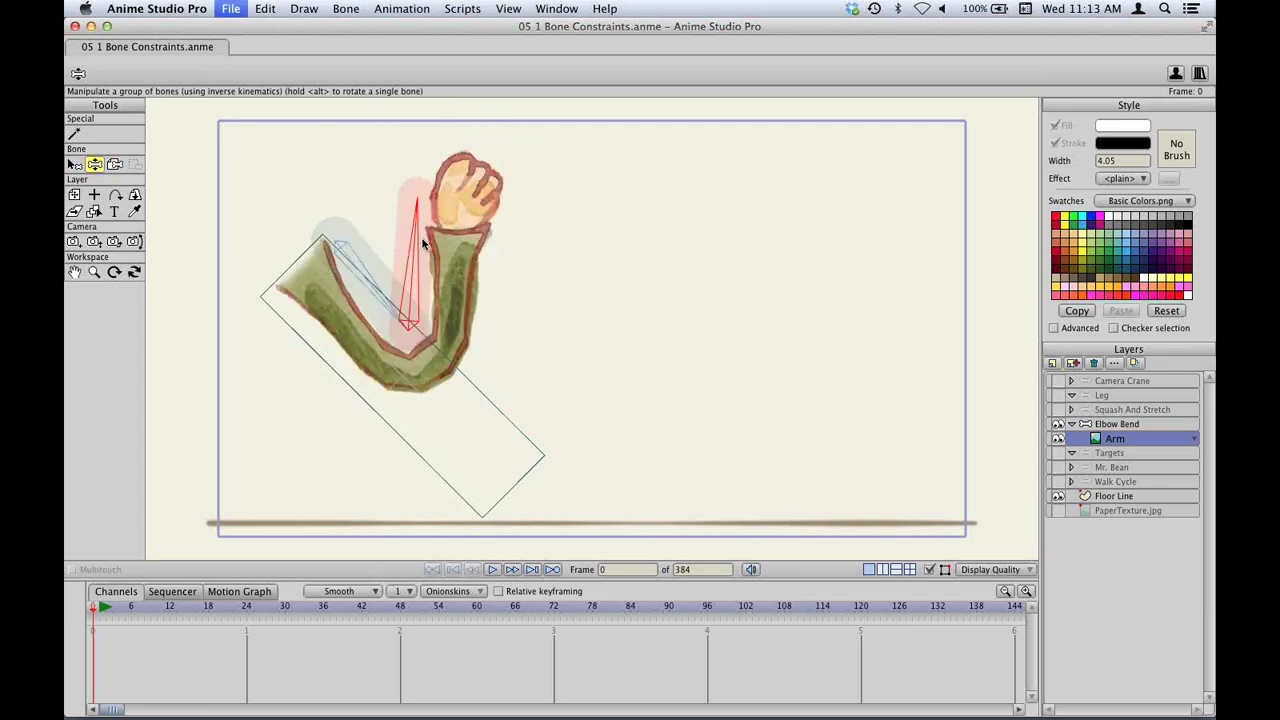
pyautogui.press('super+r')
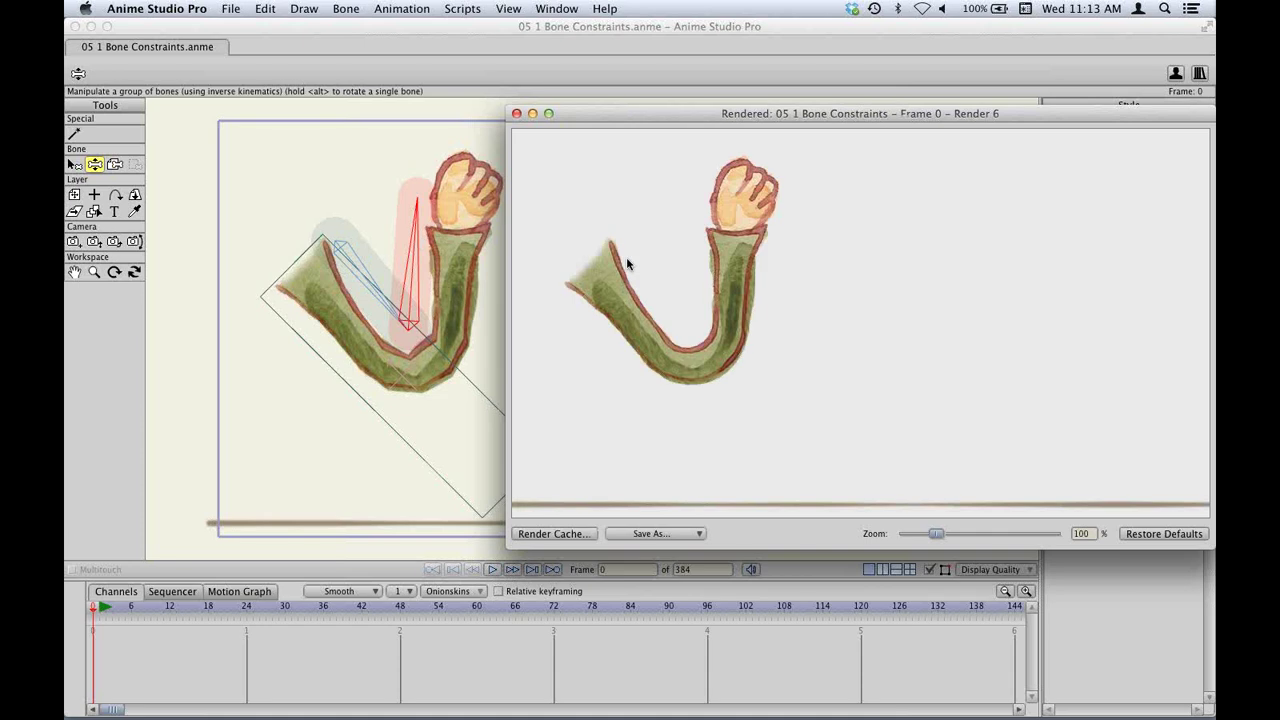
pyautogui.click(516, 114)
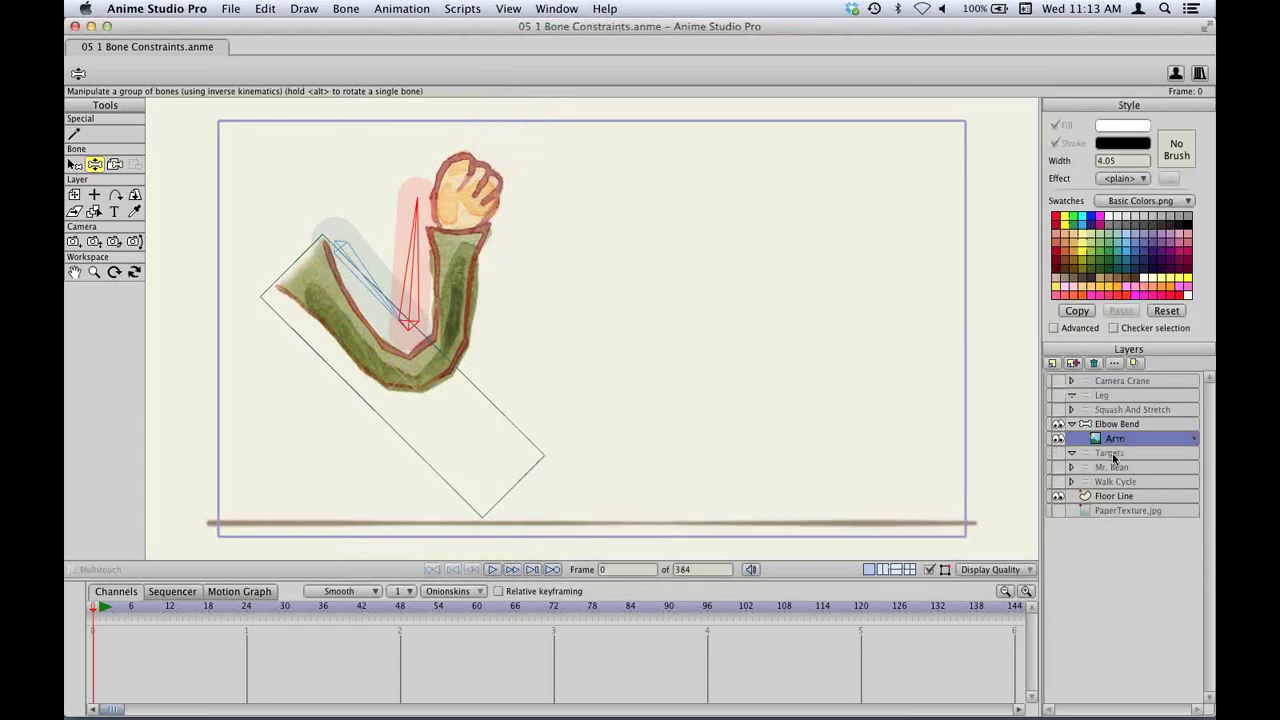
pyautogui.click(1112, 453)
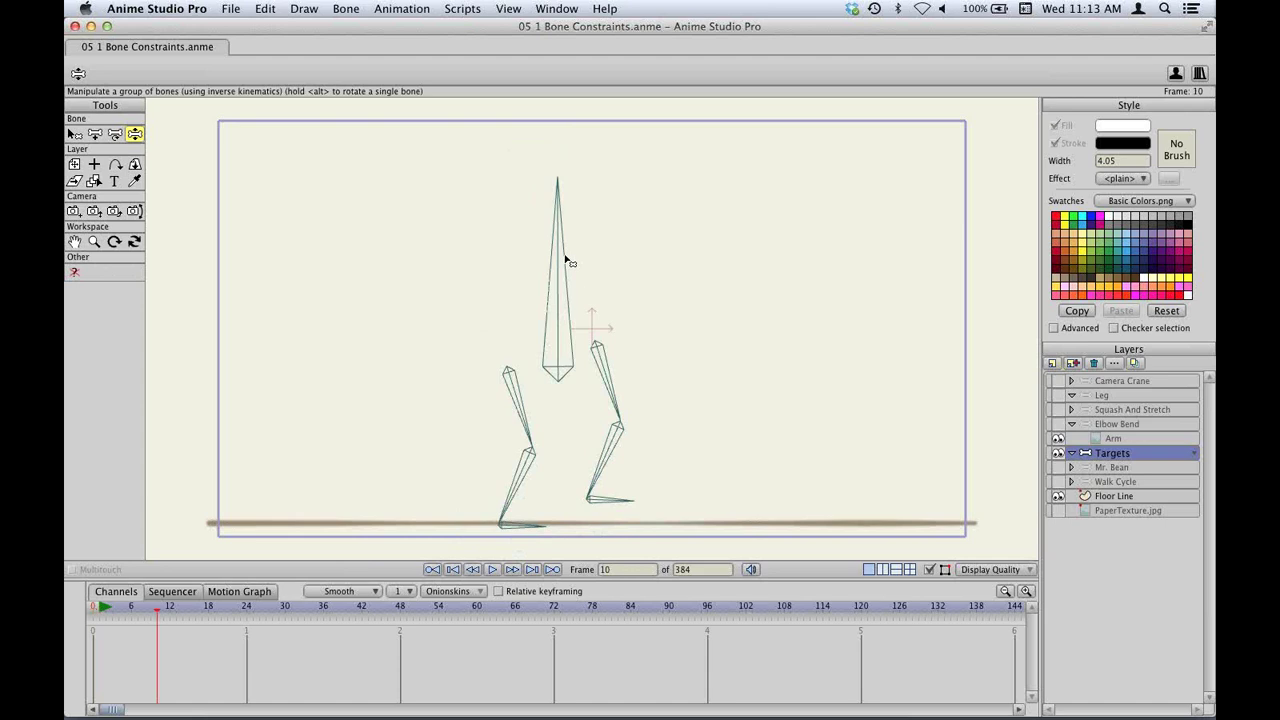
# Move the Targets rig's top bone at frame 10 to see the legs respond, then return to frame 0.
pyautogui.press('t')
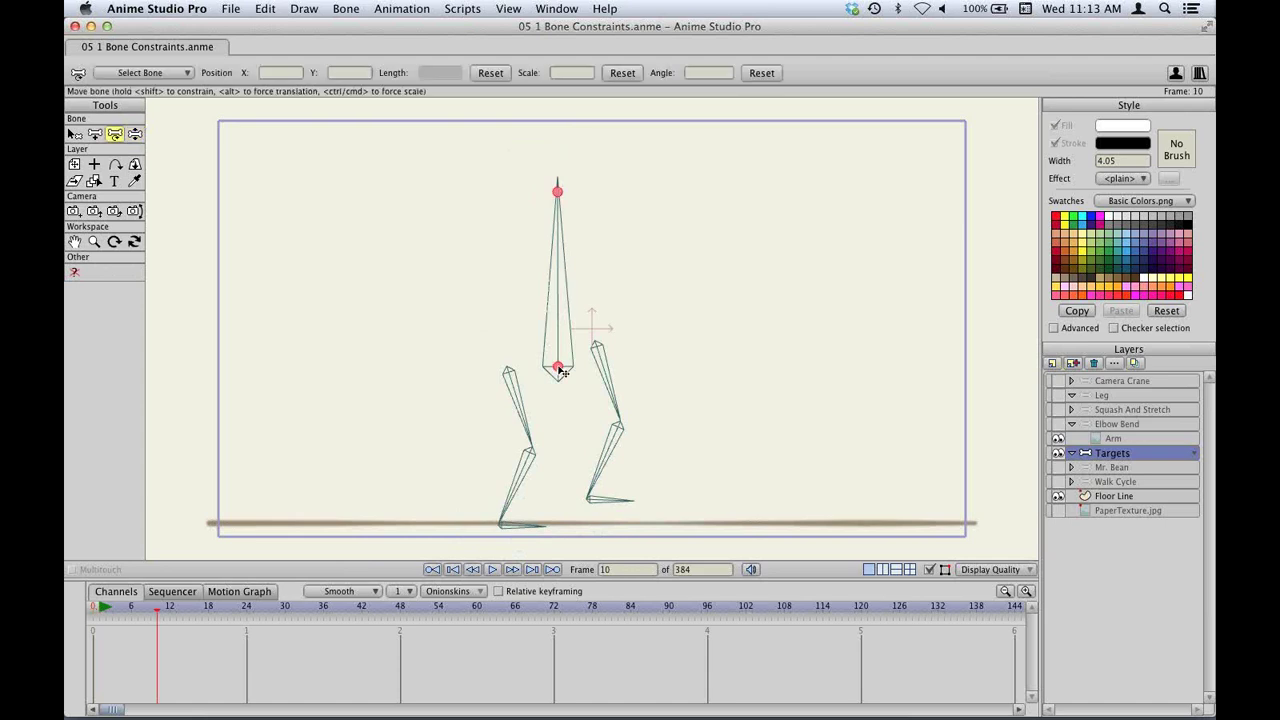
pyautogui.moveTo(562, 372); pyautogui.dragTo(578, 362)
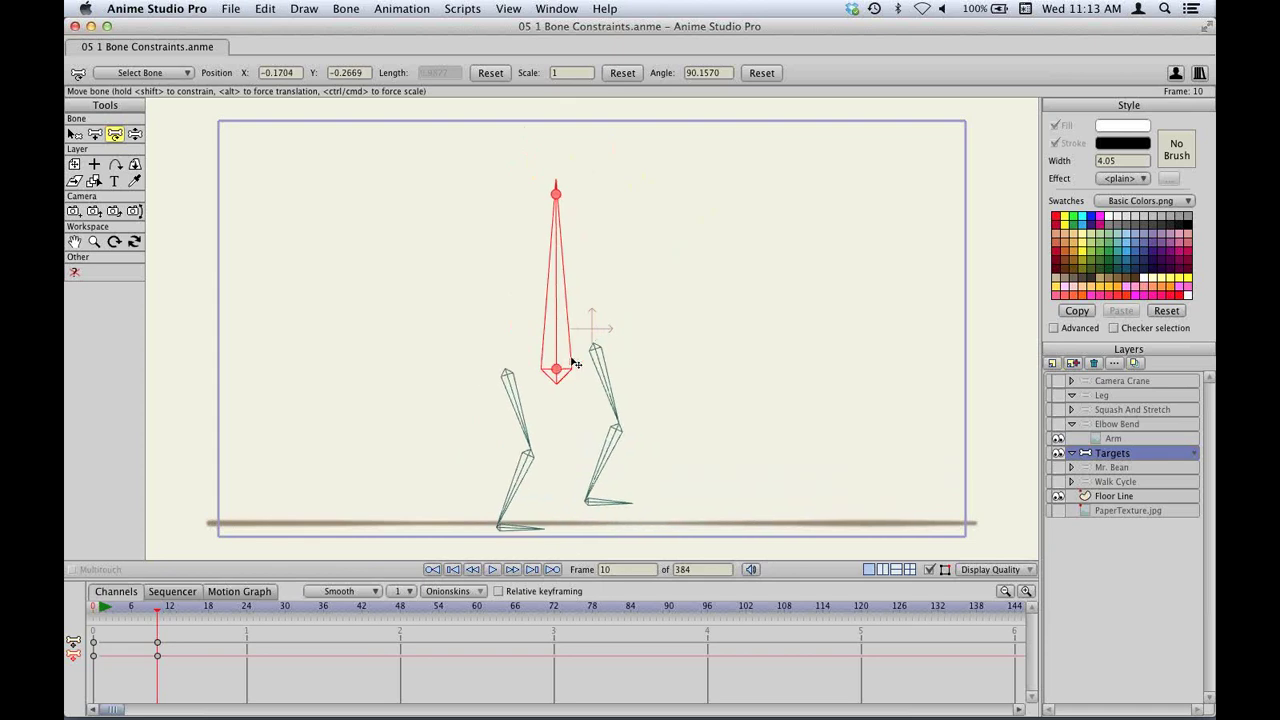
pyautogui.click(576, 364)
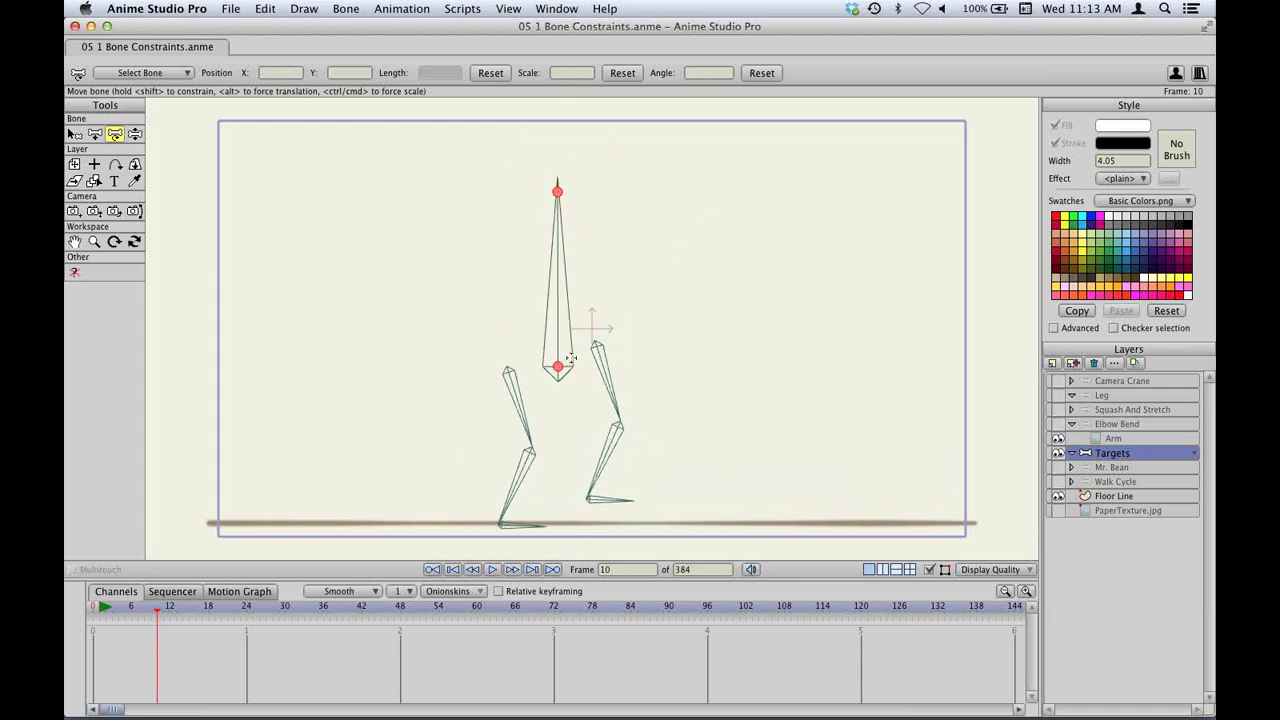
pyautogui.press('super+shift+Left')
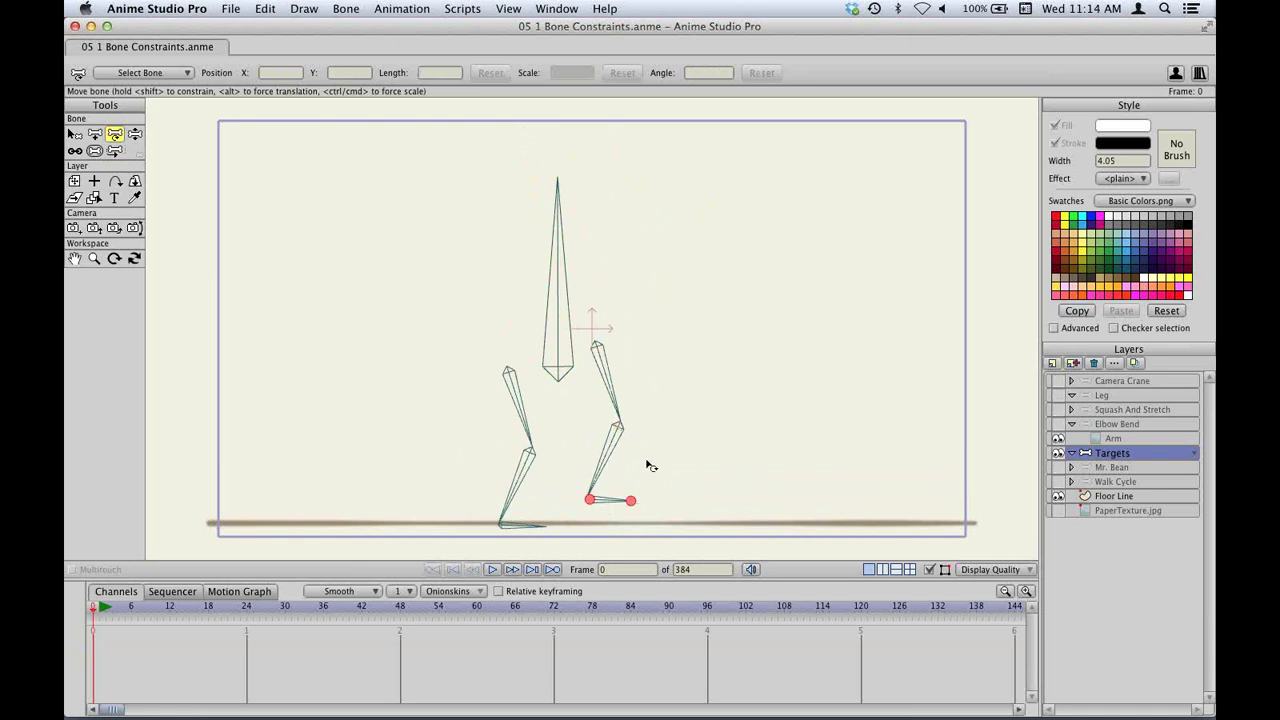
# Draw a new bone back from each foot of the leg rig.
pyautogui.scroll(3, 652, 400)
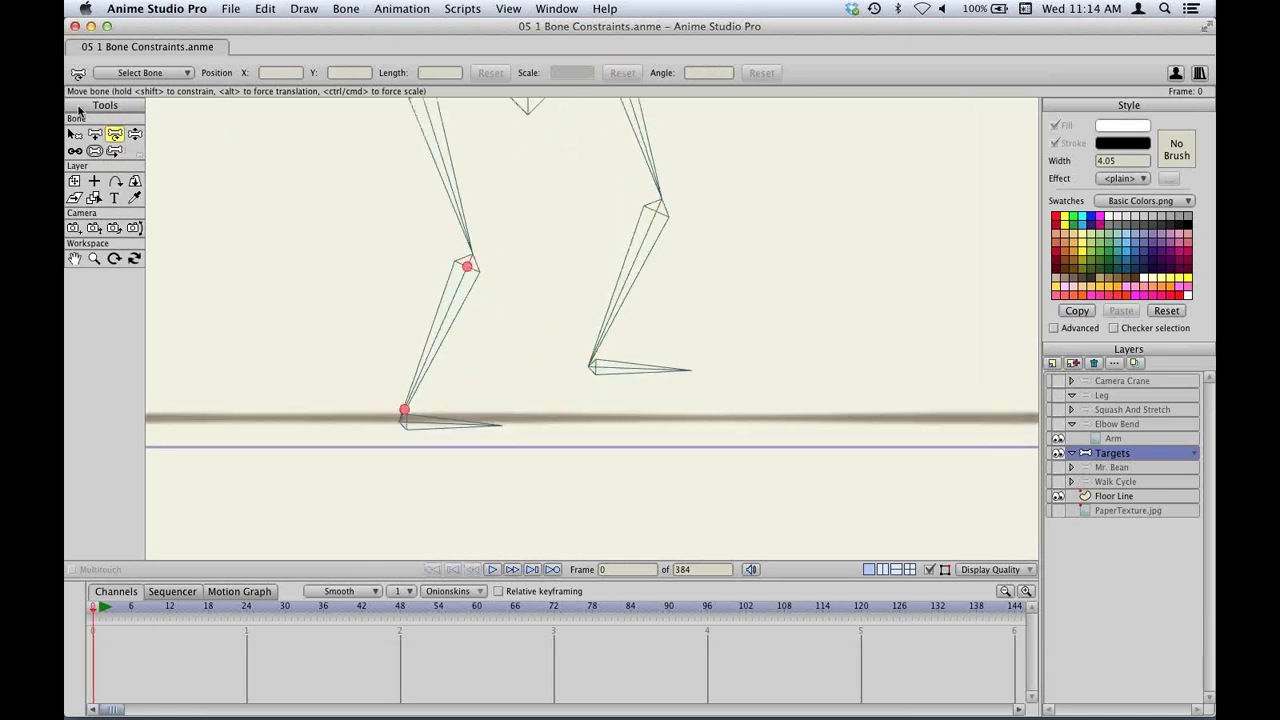
pyautogui.click(94, 134)
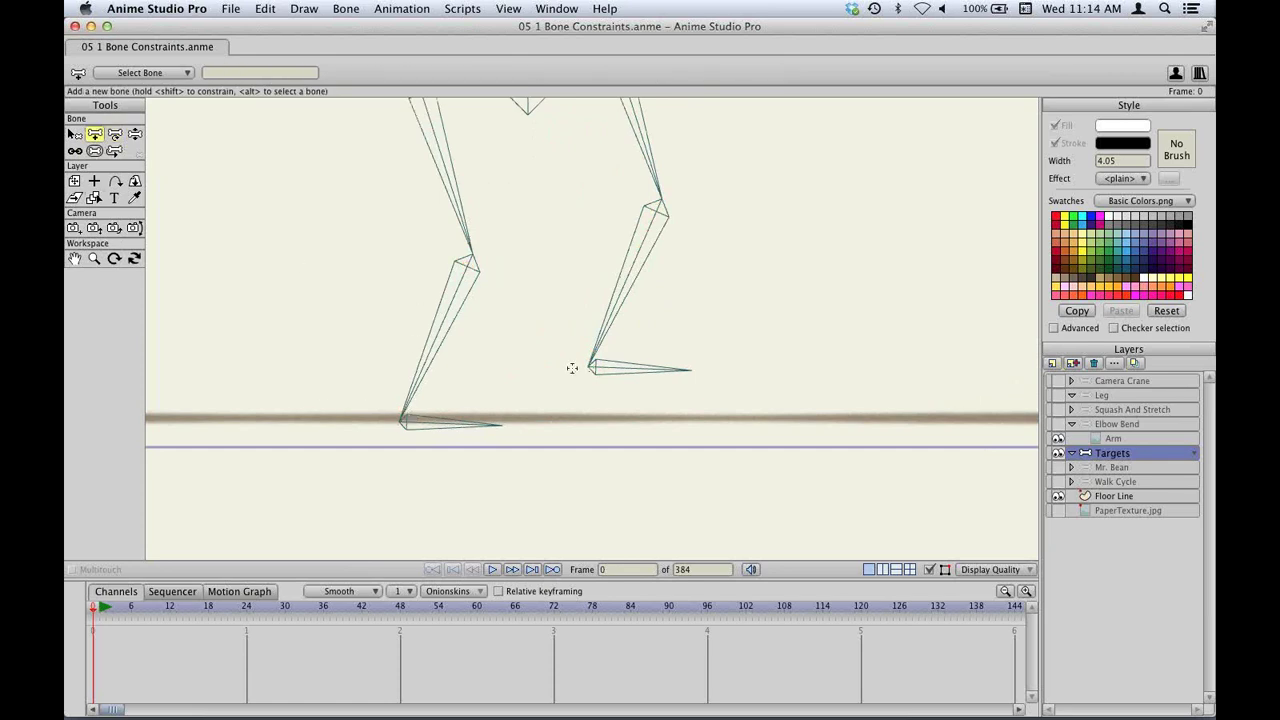
pyautogui.moveTo(571, 368); pyautogui.dragTo(512, 367)
pyautogui.moveTo(398, 423); pyautogui.dragTo(310, 424)
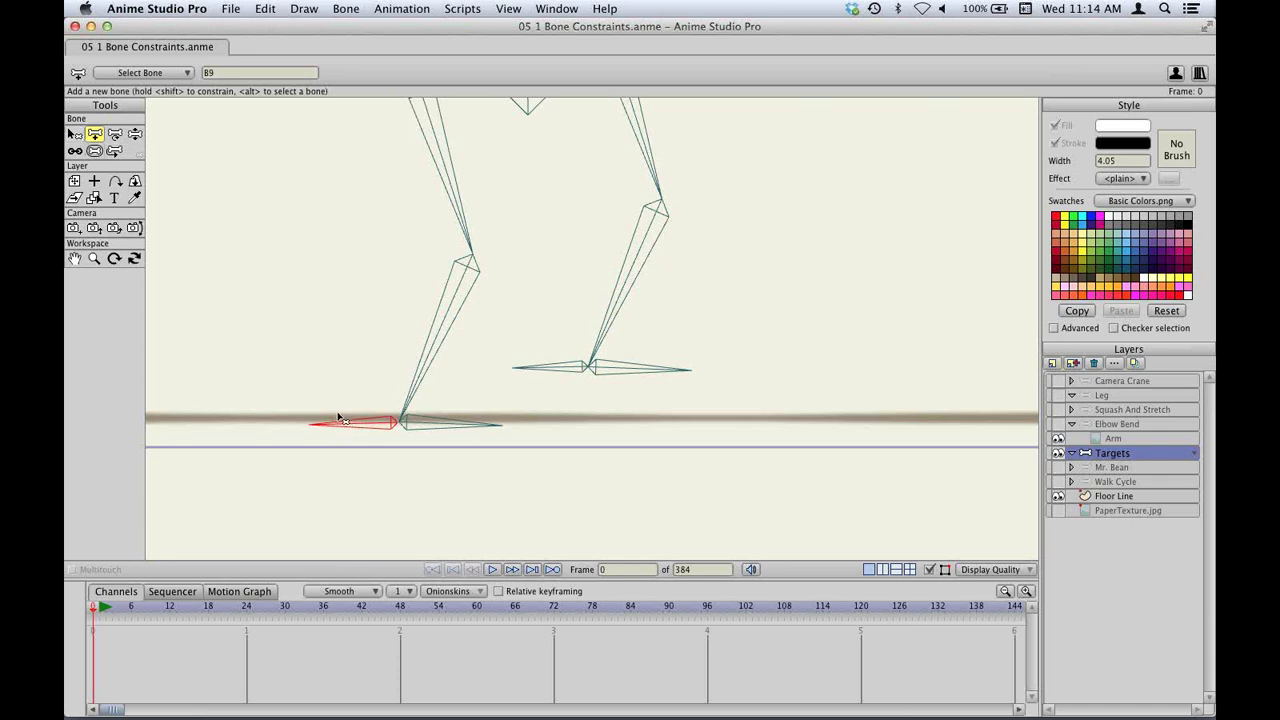
# Name the new foot bones R Target and L Target.
pyautogui.press('z')
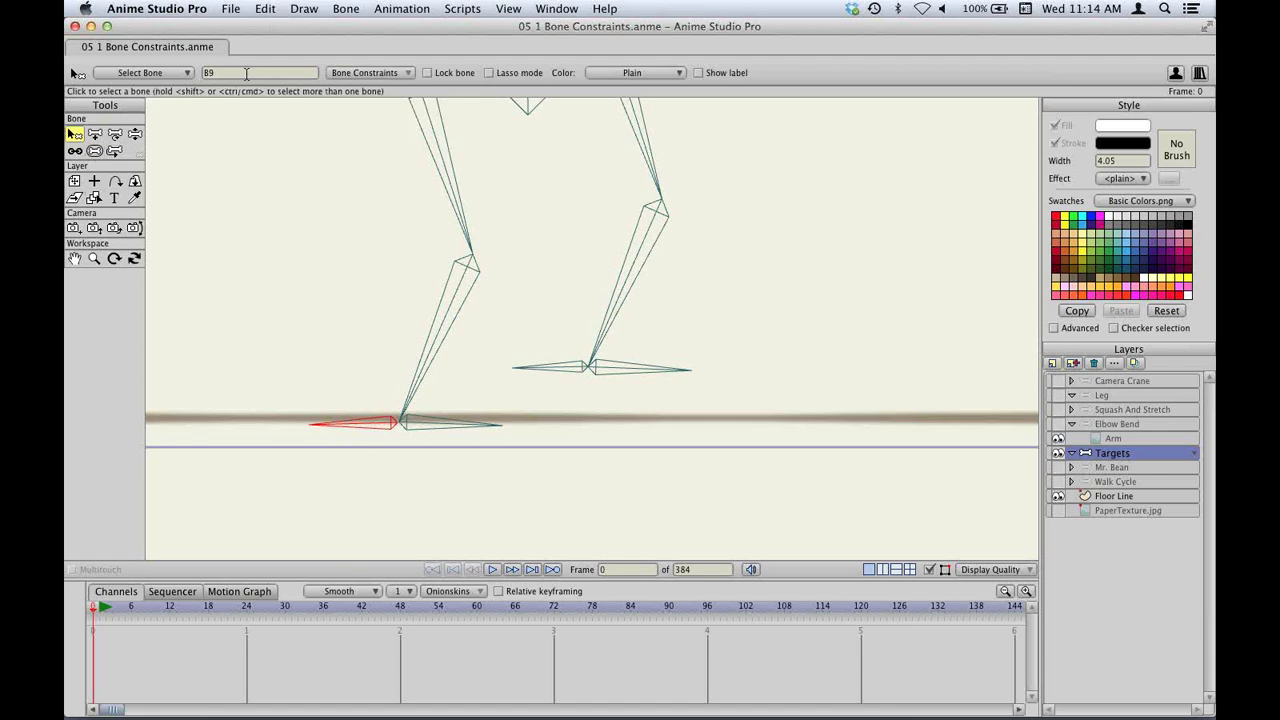
pyautogui.doubleClick(246, 73)
pyautogui.write('R Target')
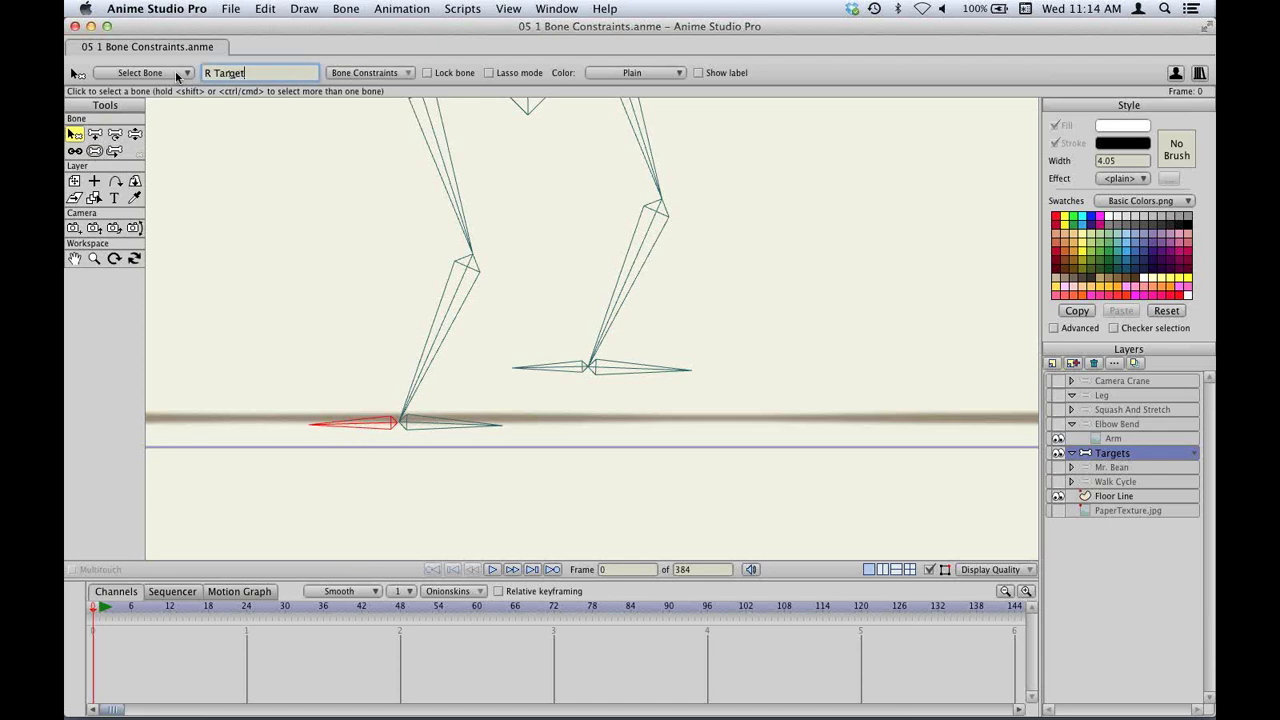
pyautogui.press('Return')
pyautogui.click(570, 366)
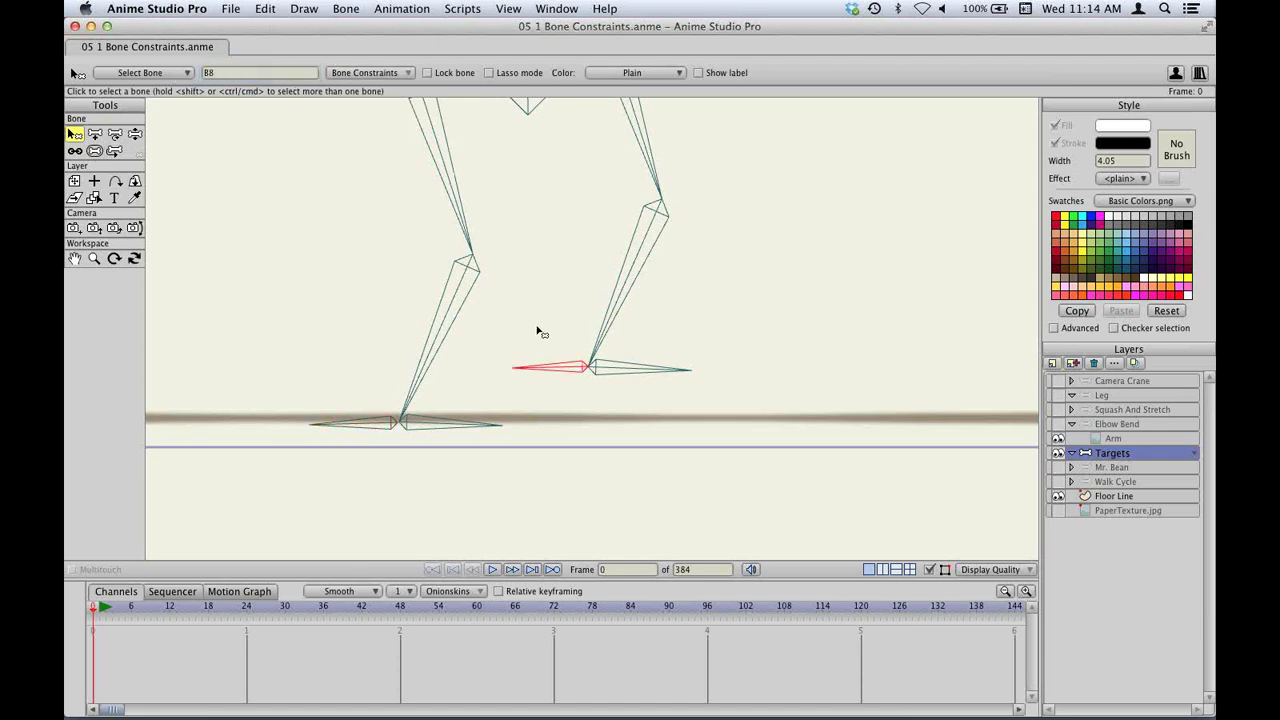
pyautogui.click(236, 73)
pyautogui.write('L')
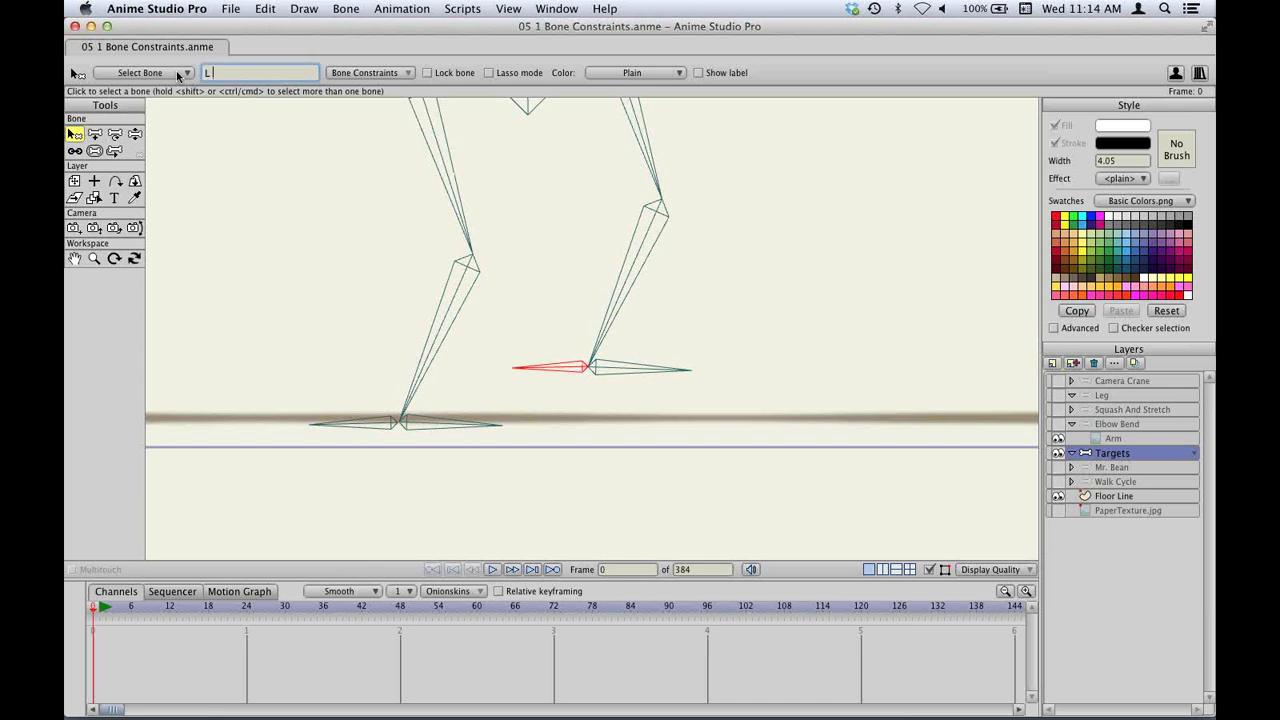
pyautogui.write(' Target')
pyautogui.press('Return')
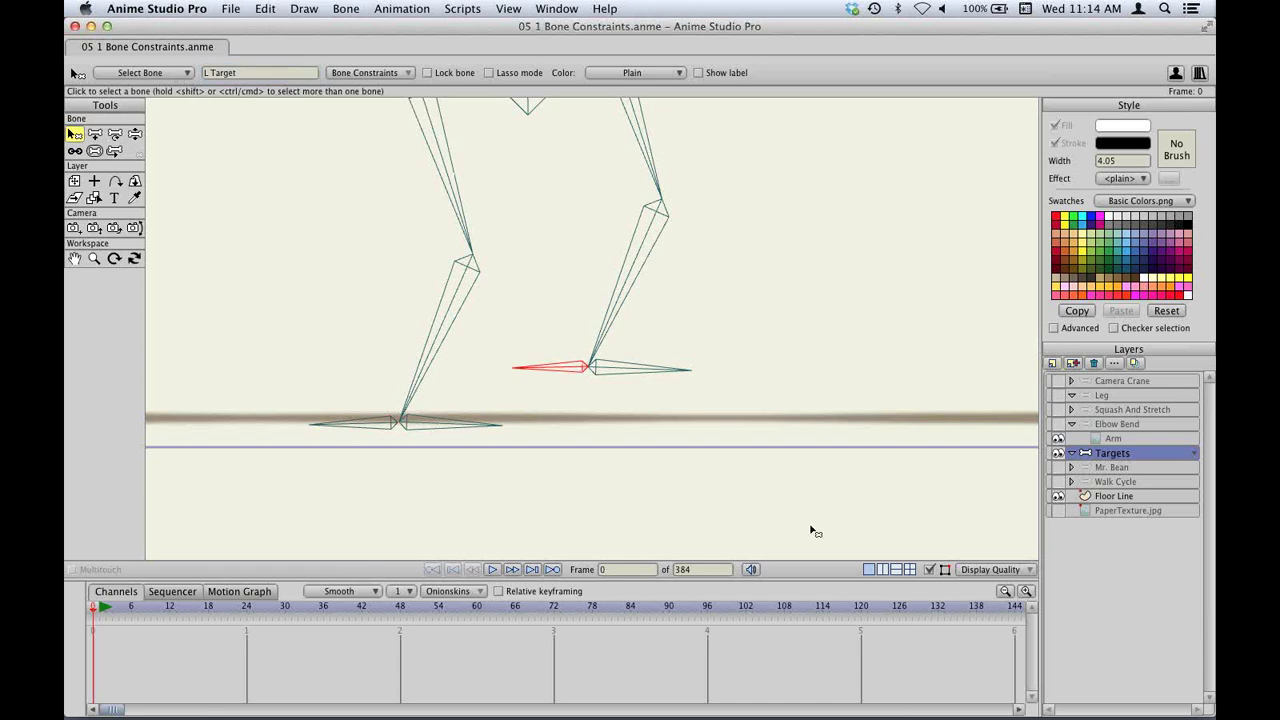
# Set lower leg bone B3 2 to target L Target and bone B3 to target R Target.
pyautogui.scroll(5, 672, 244)
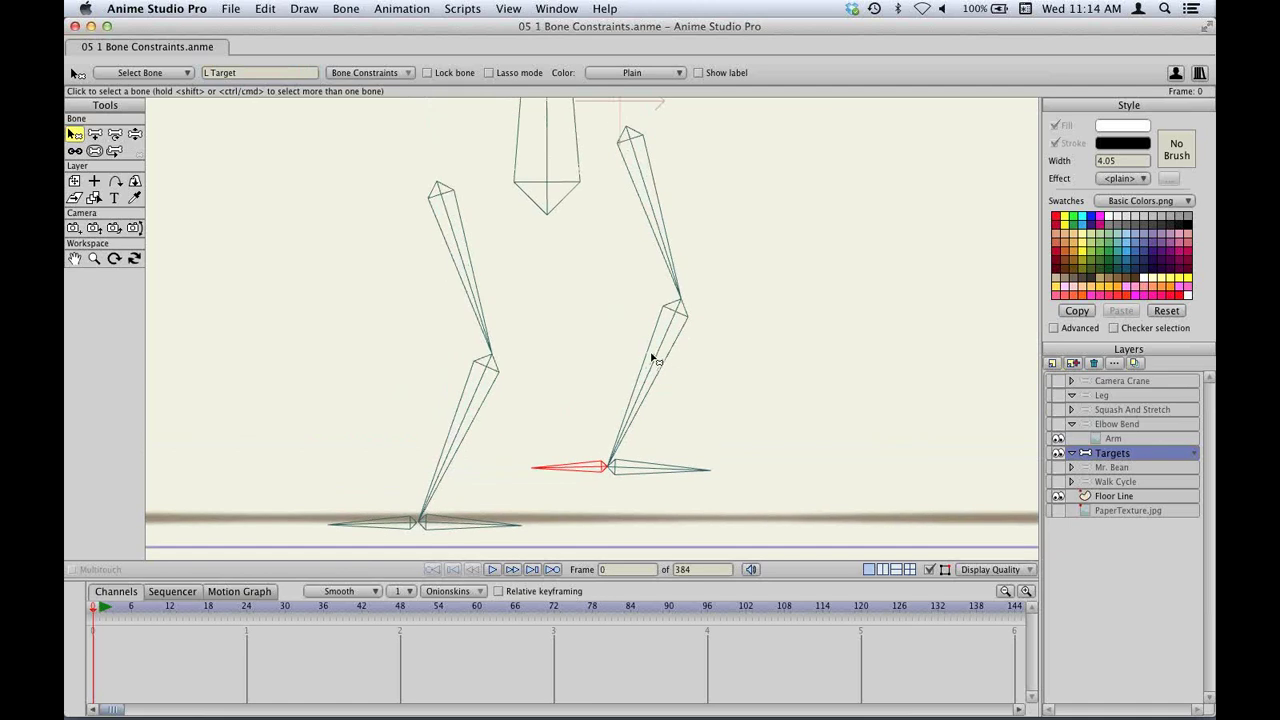
pyautogui.click(660, 358)
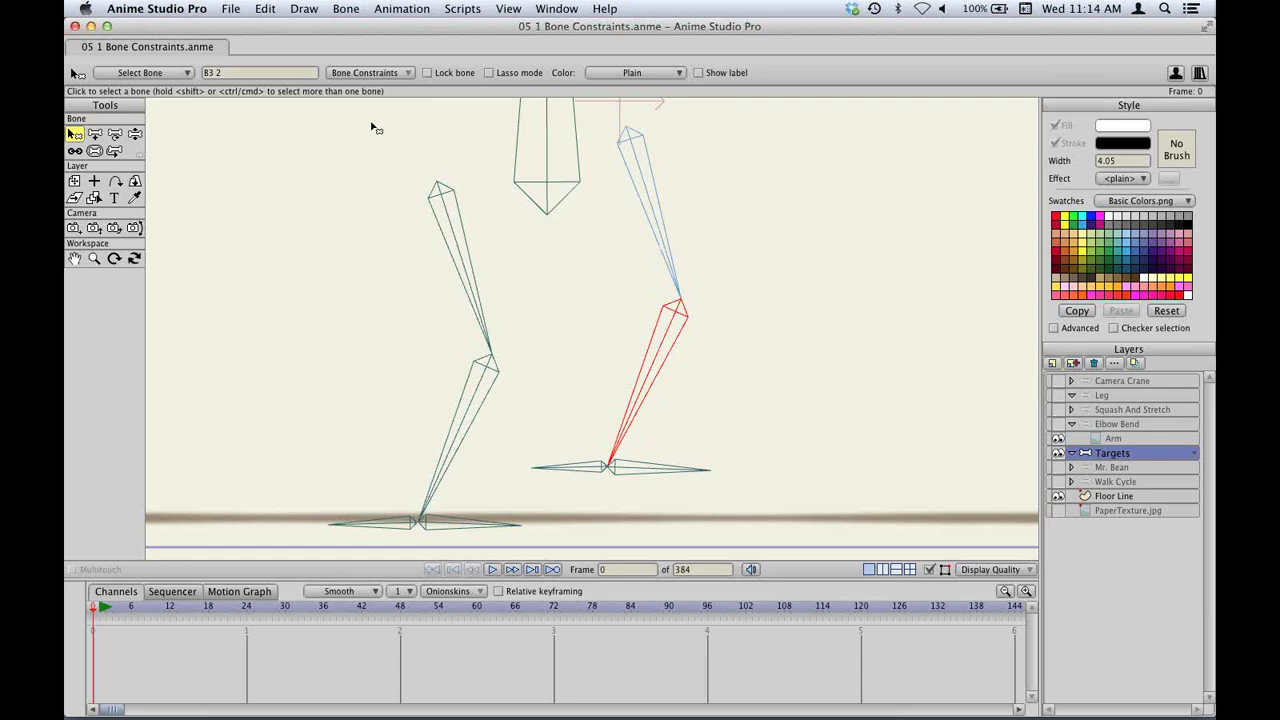
pyautogui.click(357, 75)
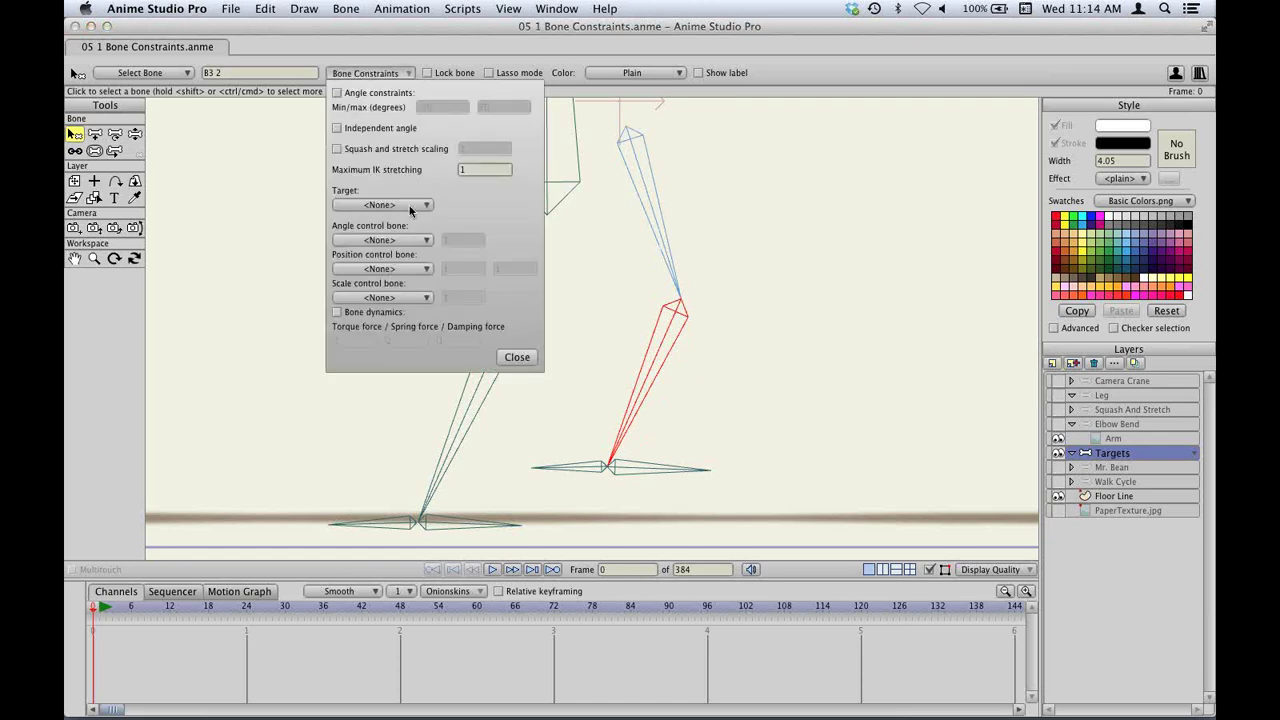
pyautogui.click(410, 205)
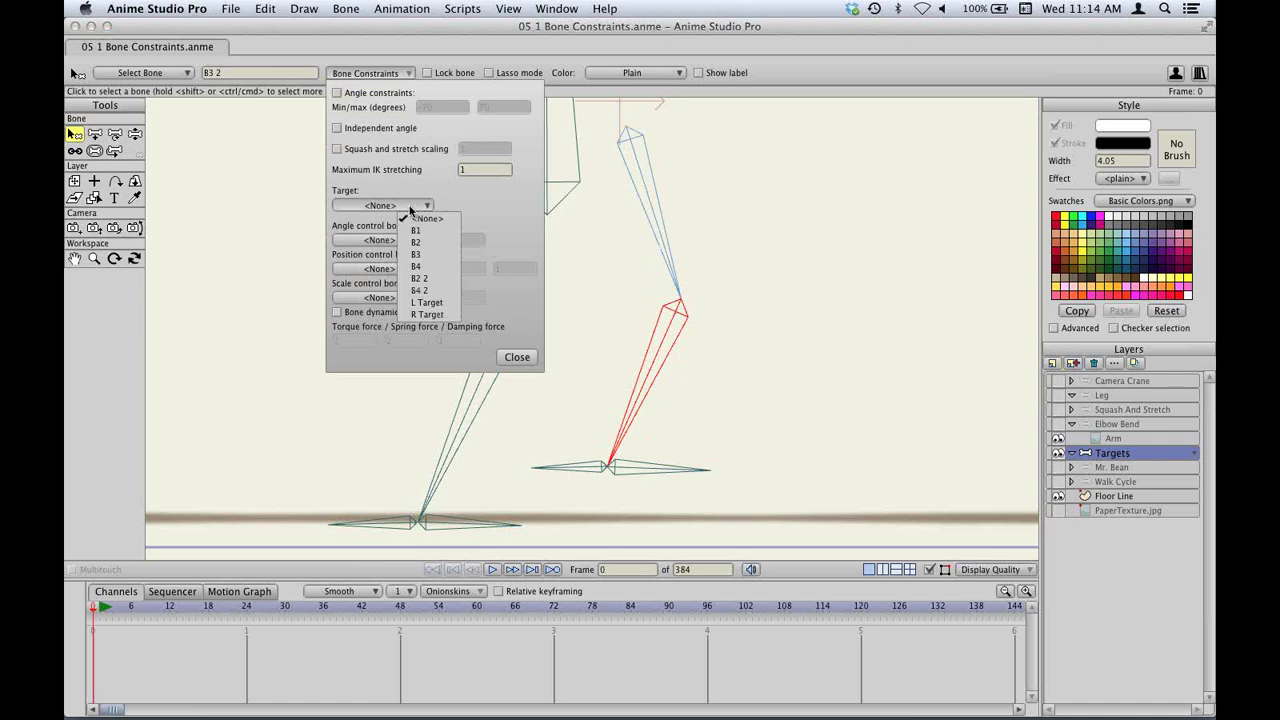
pyautogui.click(451, 300)
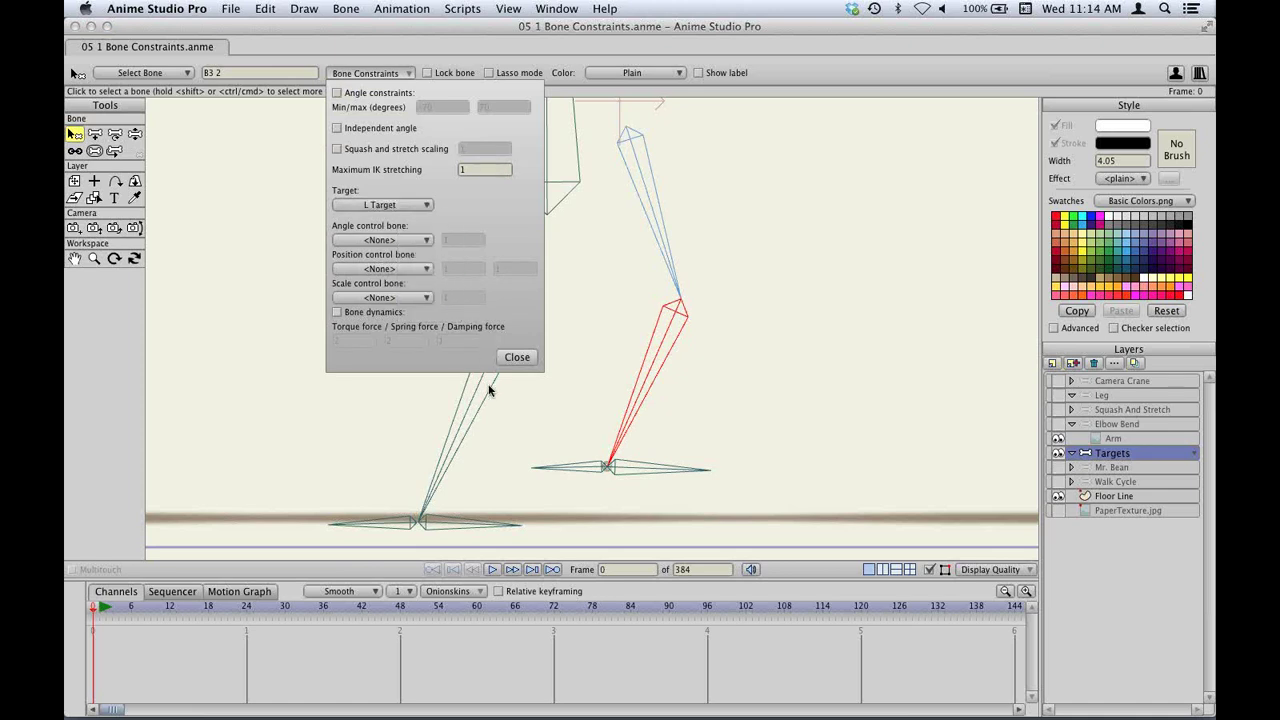
pyautogui.click(466, 422)
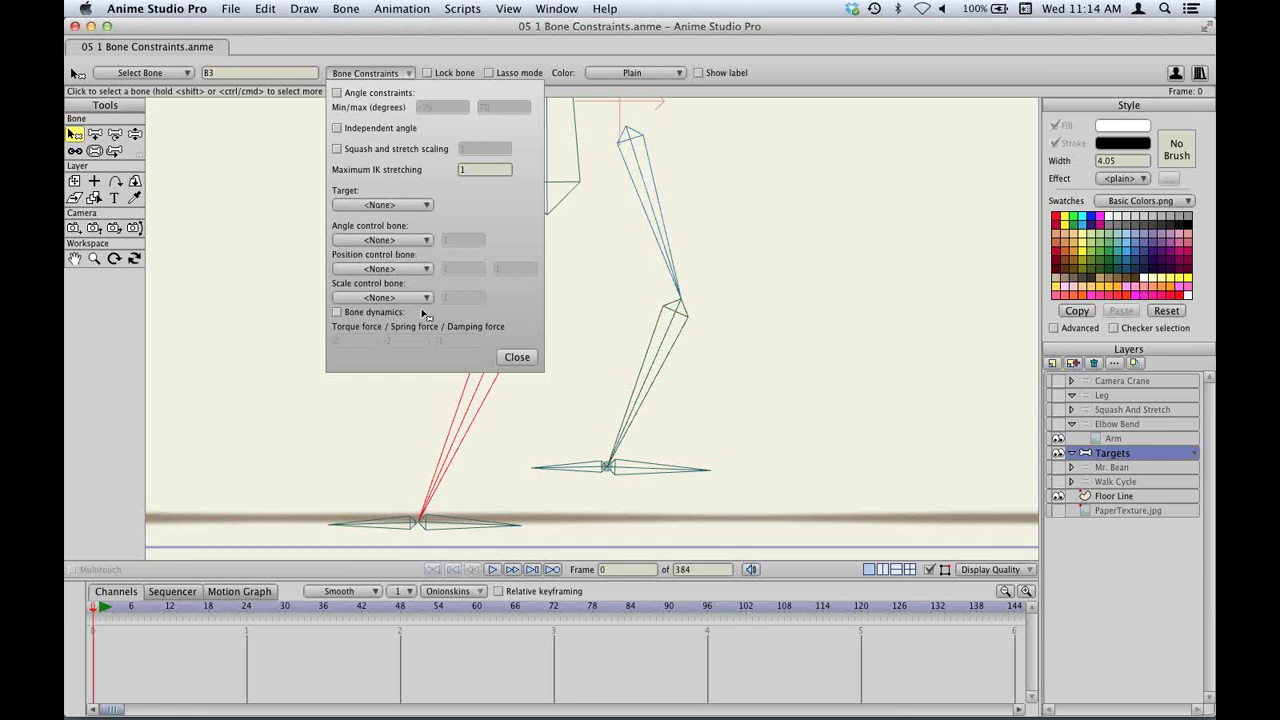
pyautogui.click(389, 205)
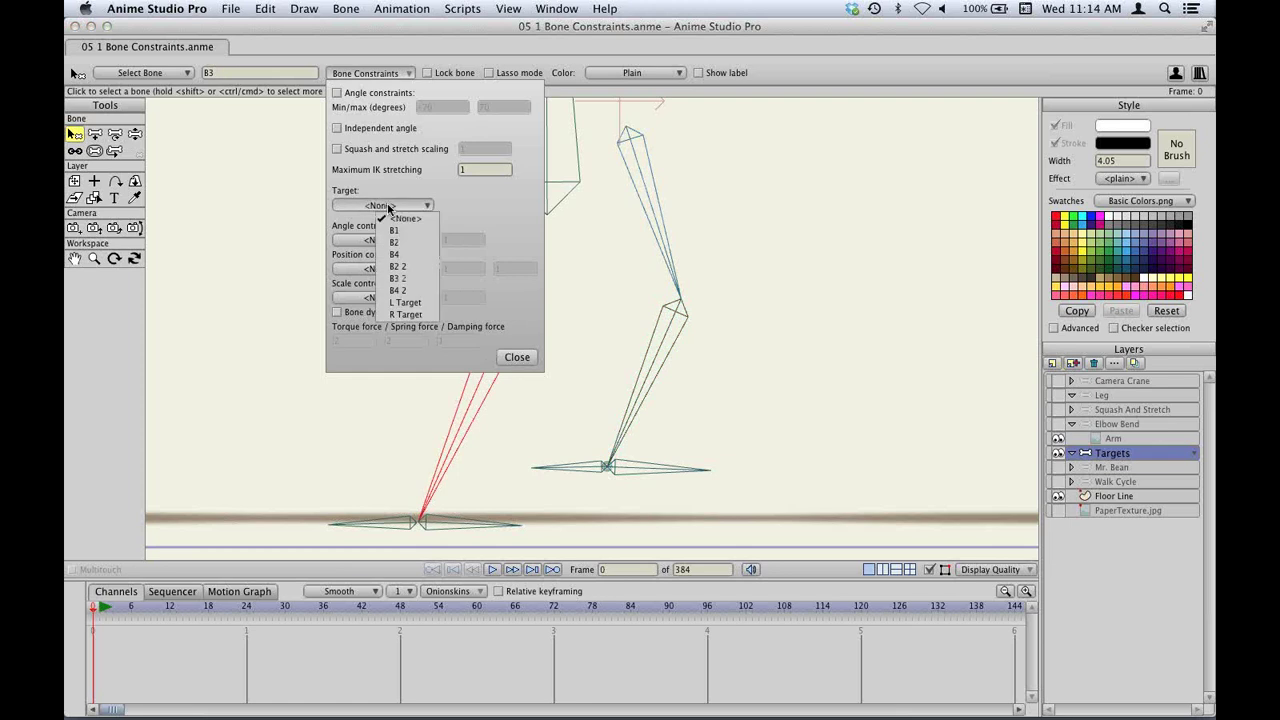
pyautogui.click(407, 314)
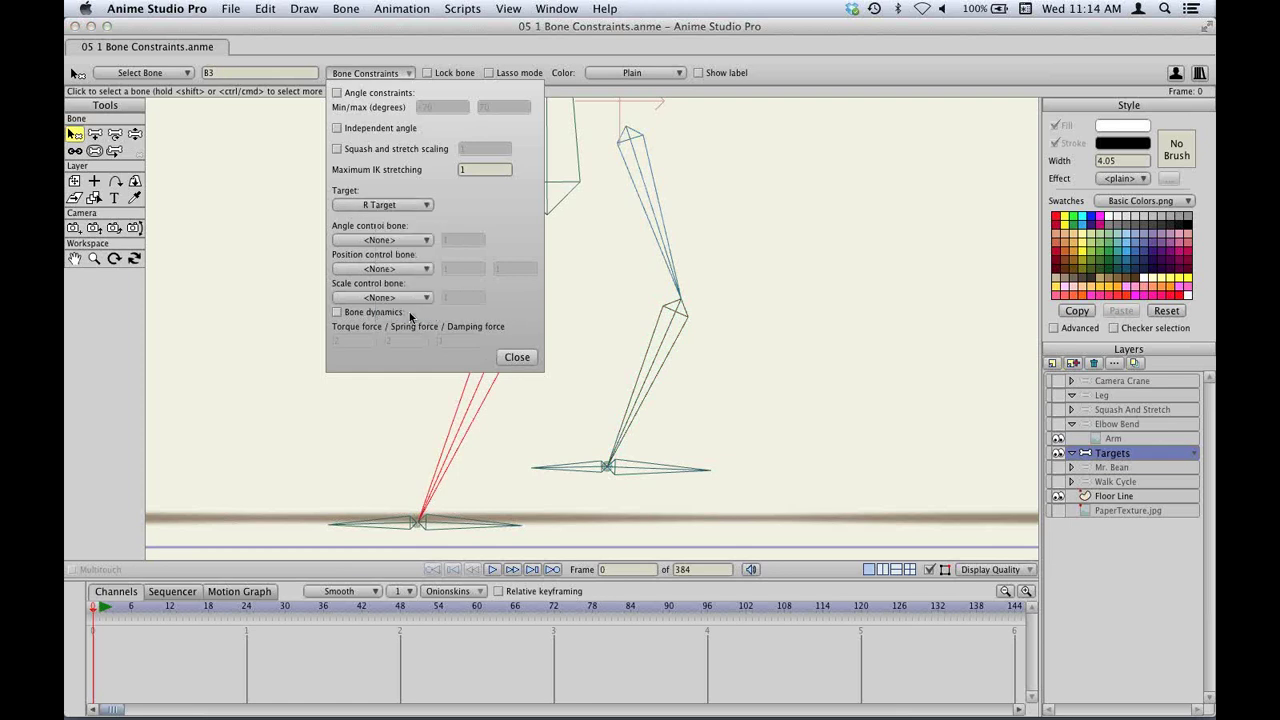
pyautogui.click(516, 358)
pyautogui.click(169, 607)
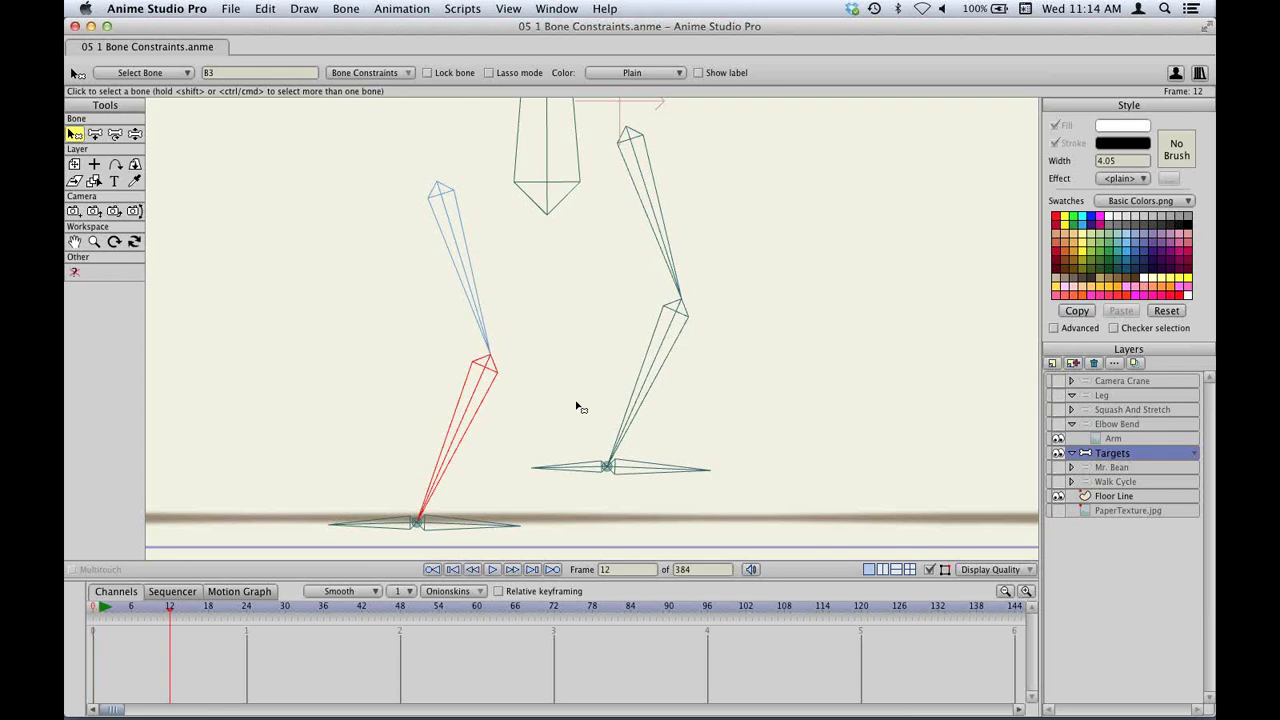
# At frame 12, move the target, foot and top body bones so both knees bend with feet planted.
pyautogui.scroll(-4, 643, 321)
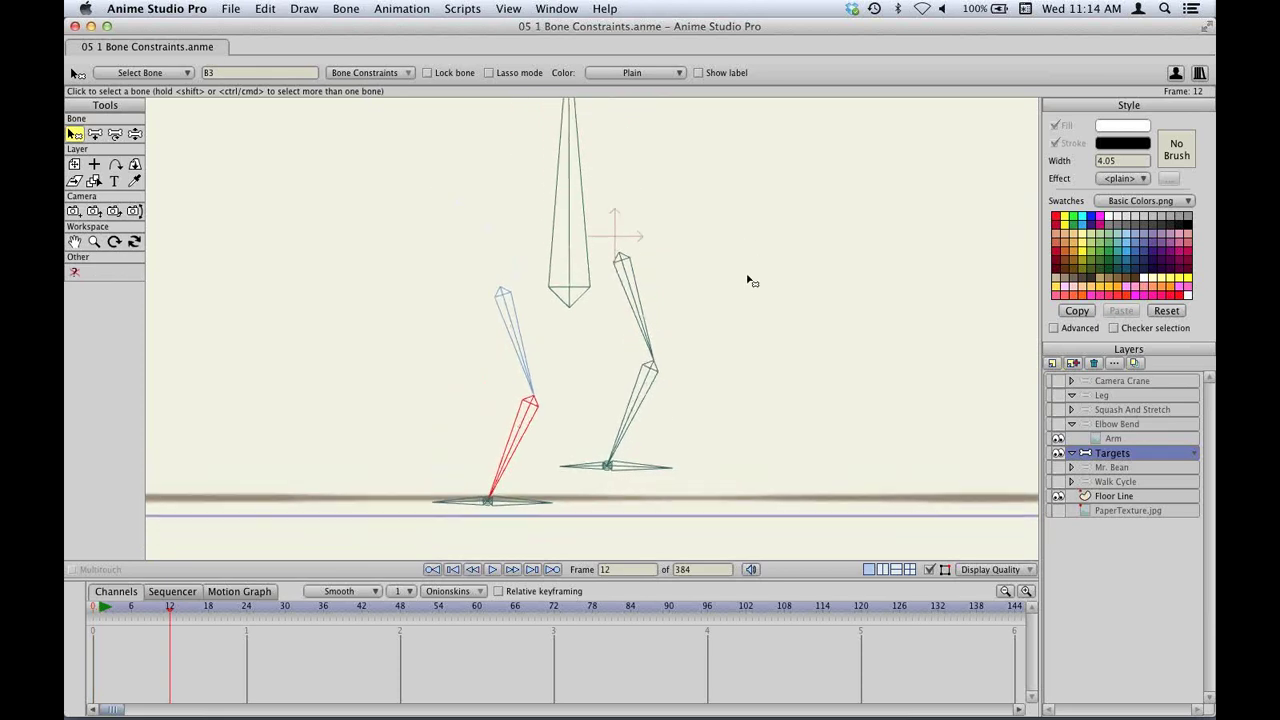
pyautogui.press('t')
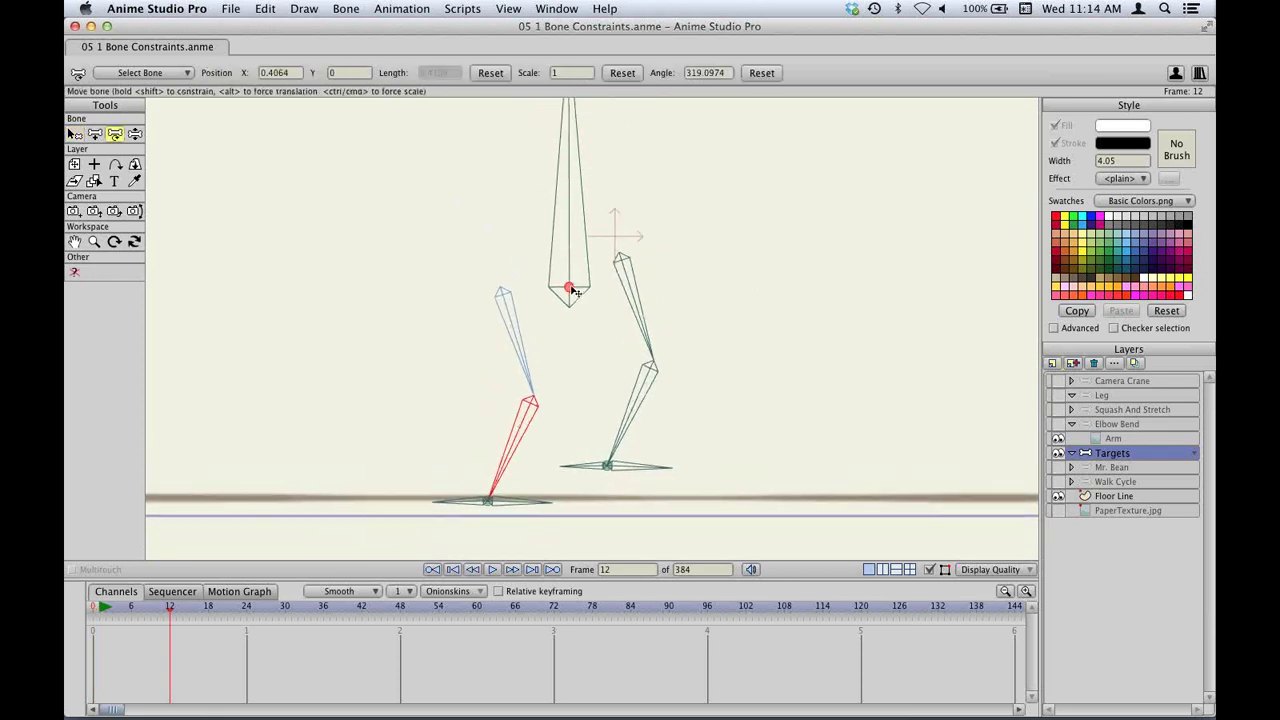
pyautogui.moveTo(573, 291); pyautogui.dragTo(560, 348)
pyautogui.click(603, 466)
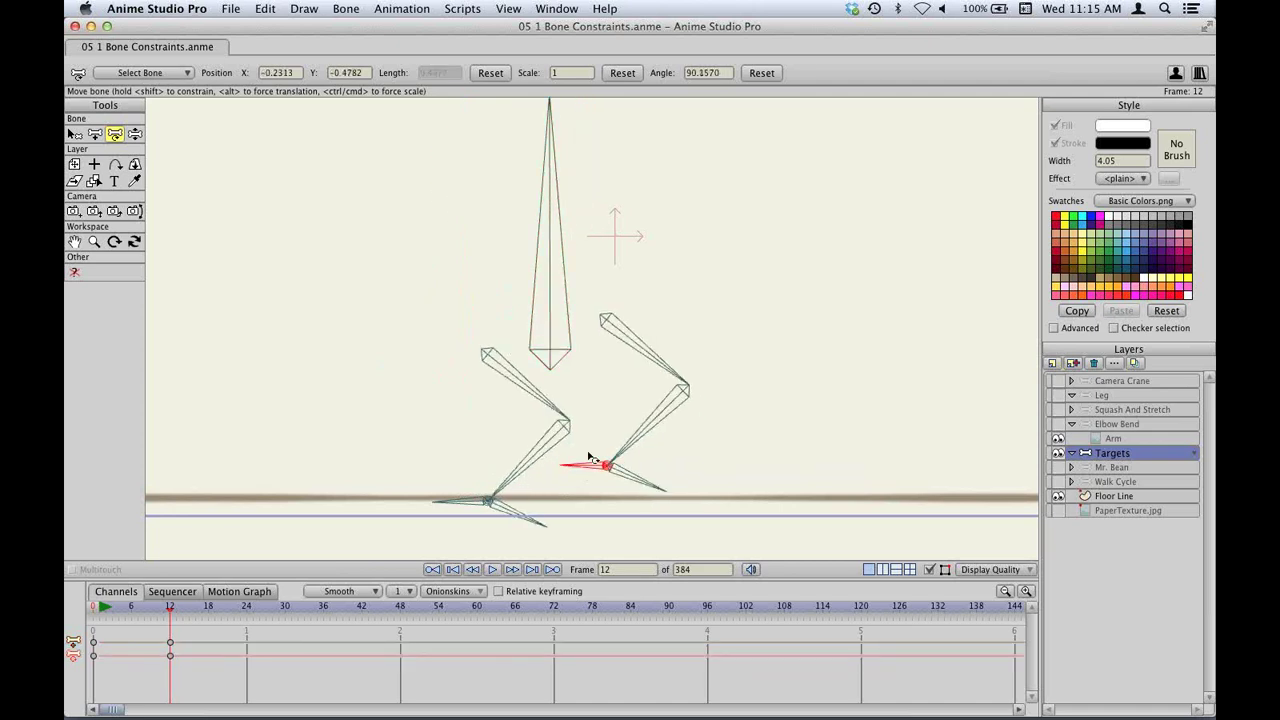
pyautogui.moveTo(590, 458); pyautogui.dragTo(619, 480)
pyautogui.press('z')
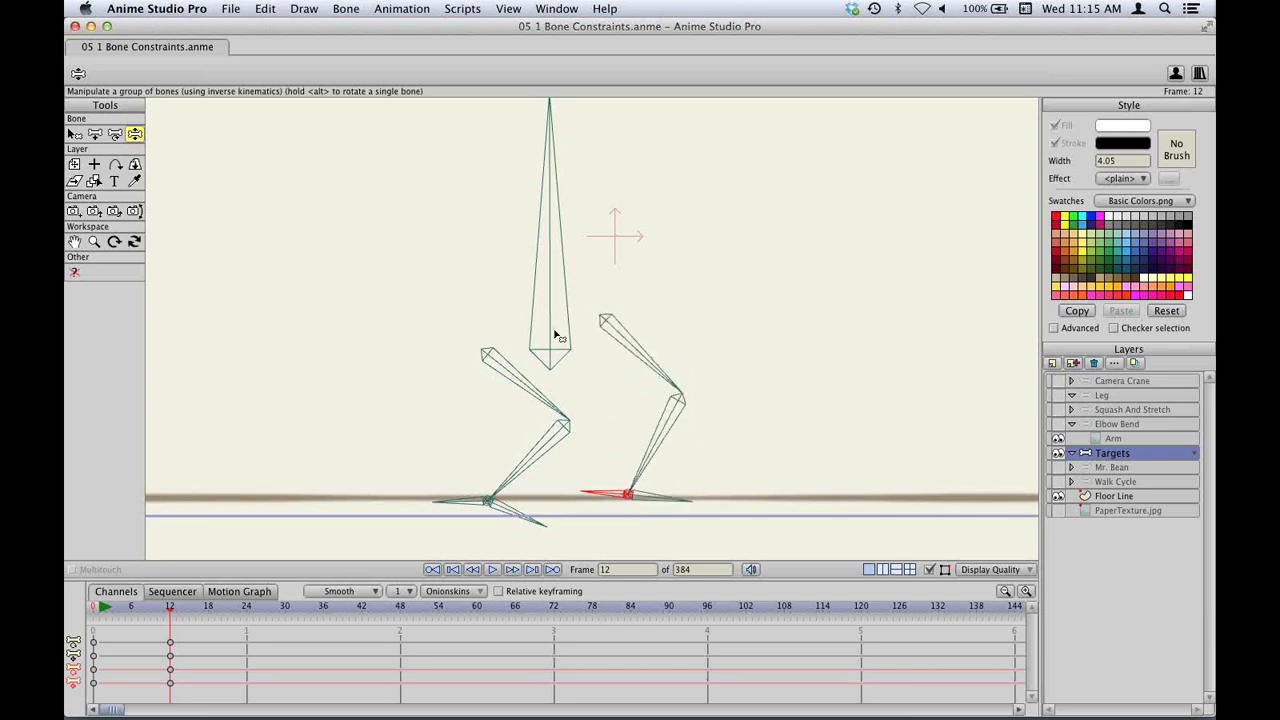
pyautogui.press('t')
pyautogui.moveTo(551, 354); pyautogui.dragTo(514, 356)
# Give the left foot bone an independent angle in Bone Constraints.
pyautogui.press('b')
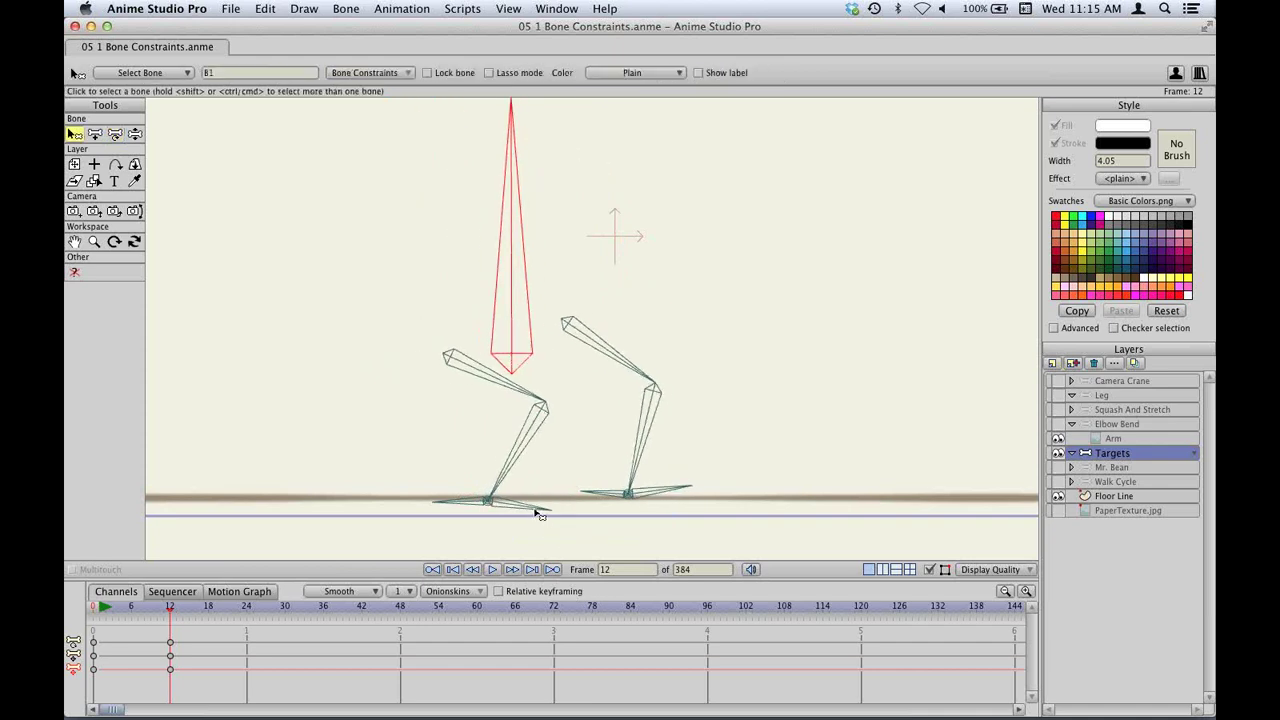
pyautogui.click(538, 513)
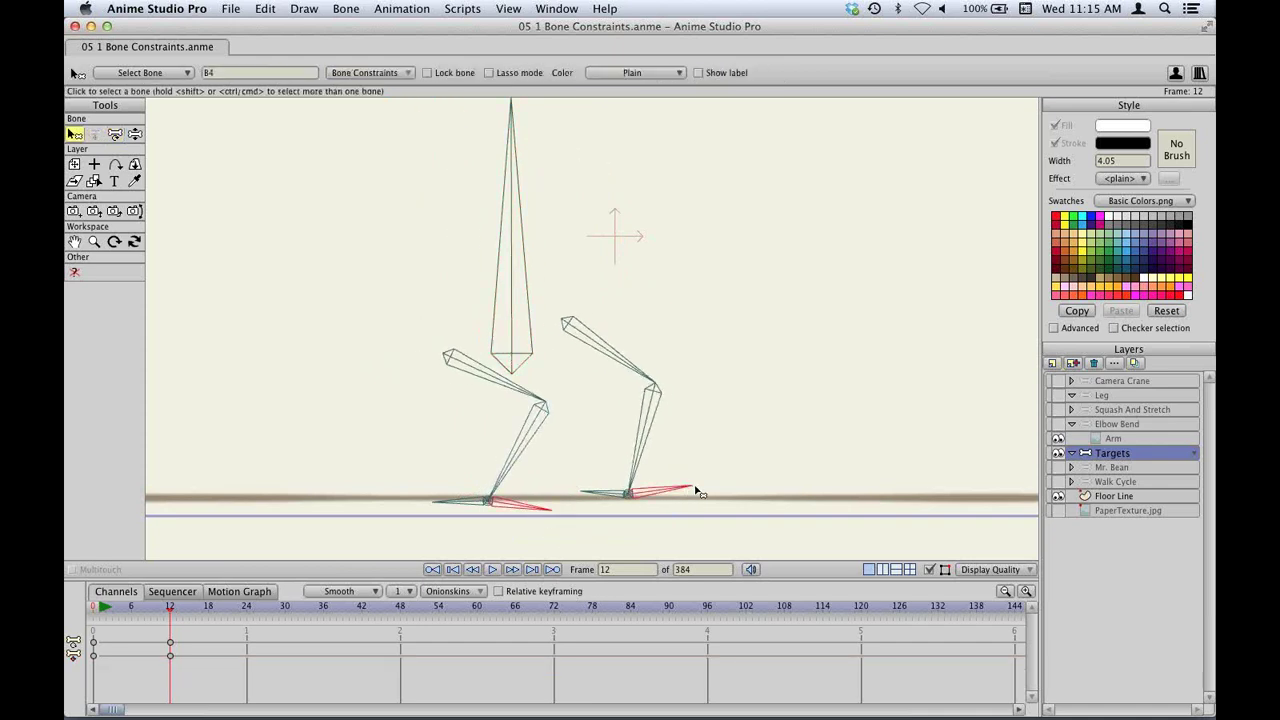
pyautogui.click(358, 73)
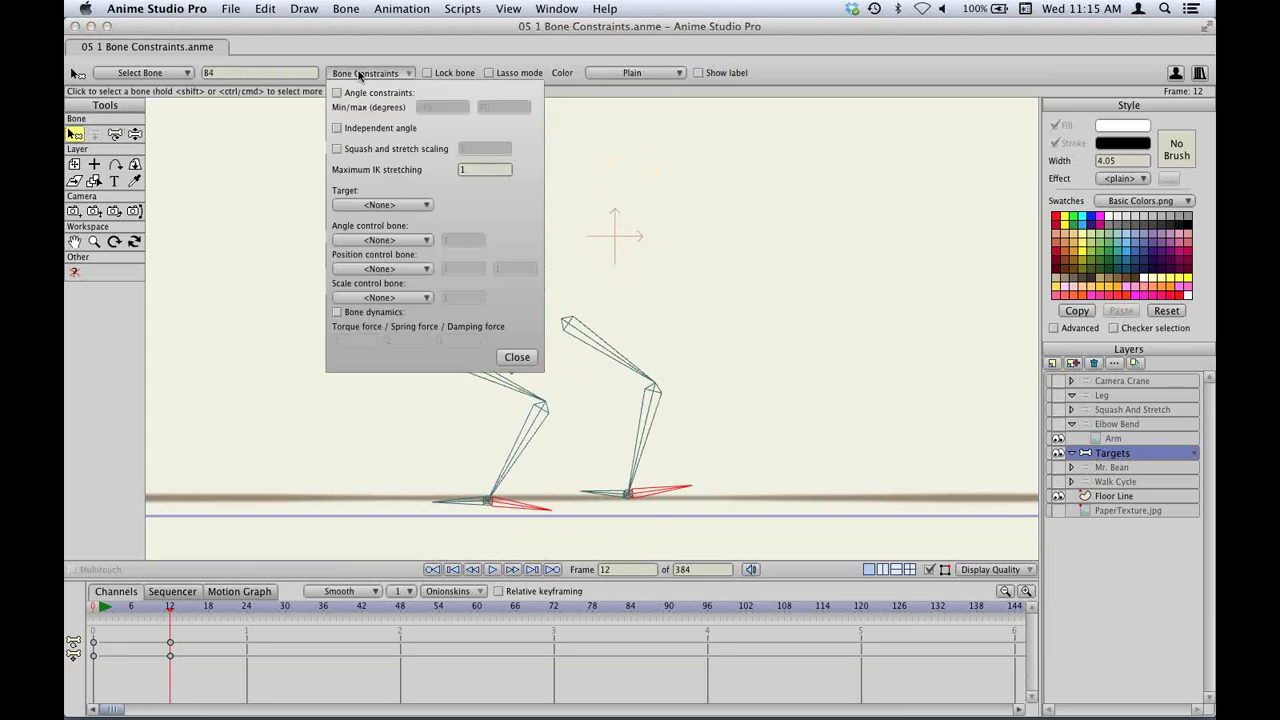
pyautogui.click(365, 128)
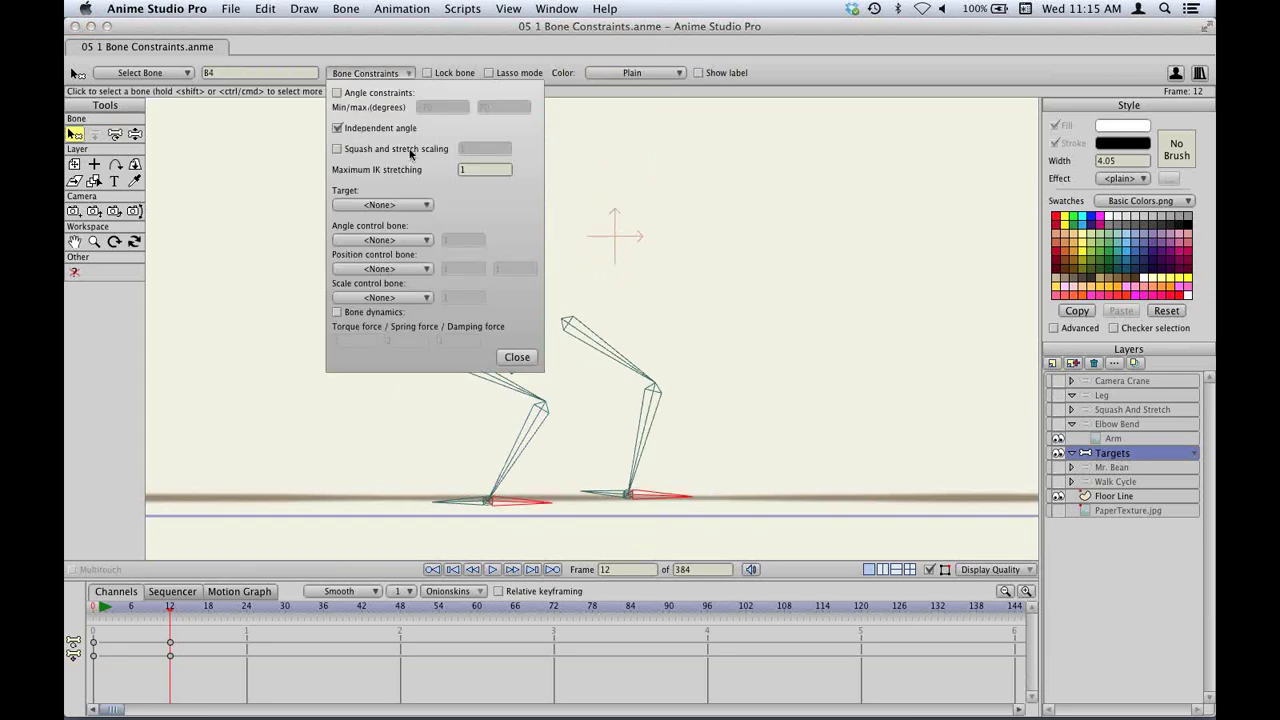
pyautogui.click(512, 357)
# Drag the target bone to test the legs, hide Floor Line, and return to frame 0.
pyautogui.press('t')
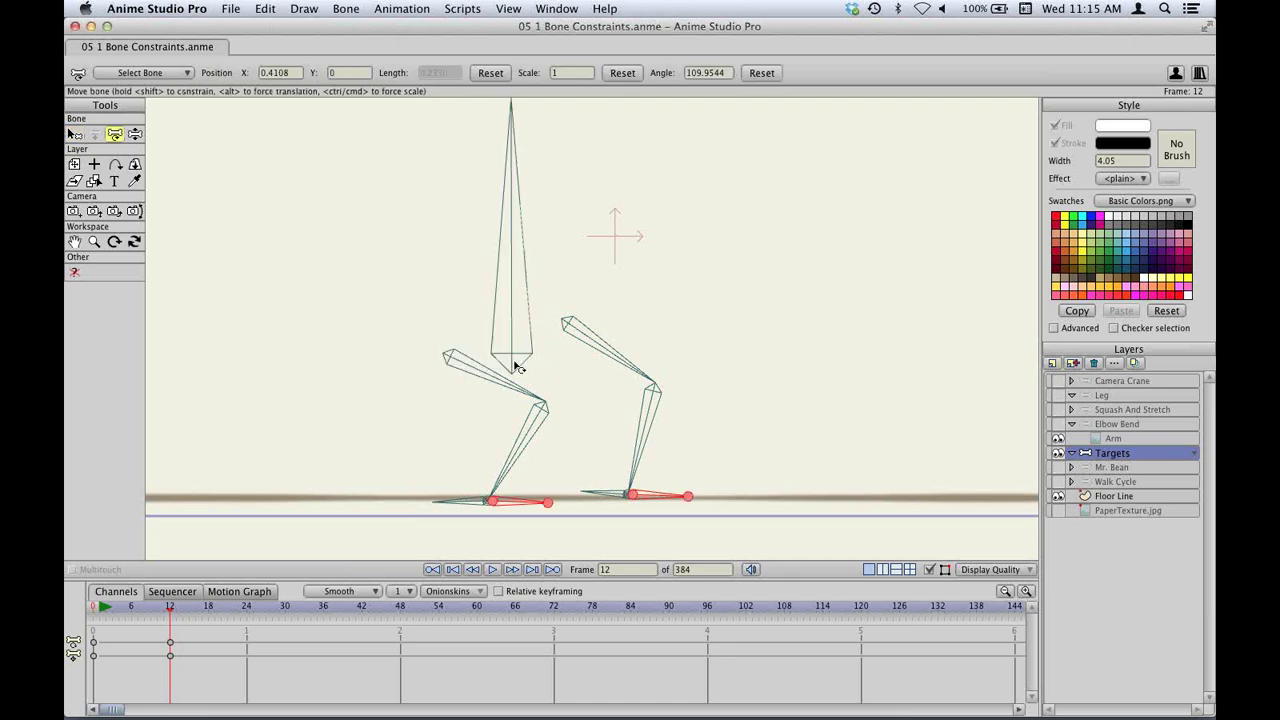
pyautogui.moveTo(516, 357); pyautogui.dragTo(544, 375)
pyautogui.click(1058, 496)
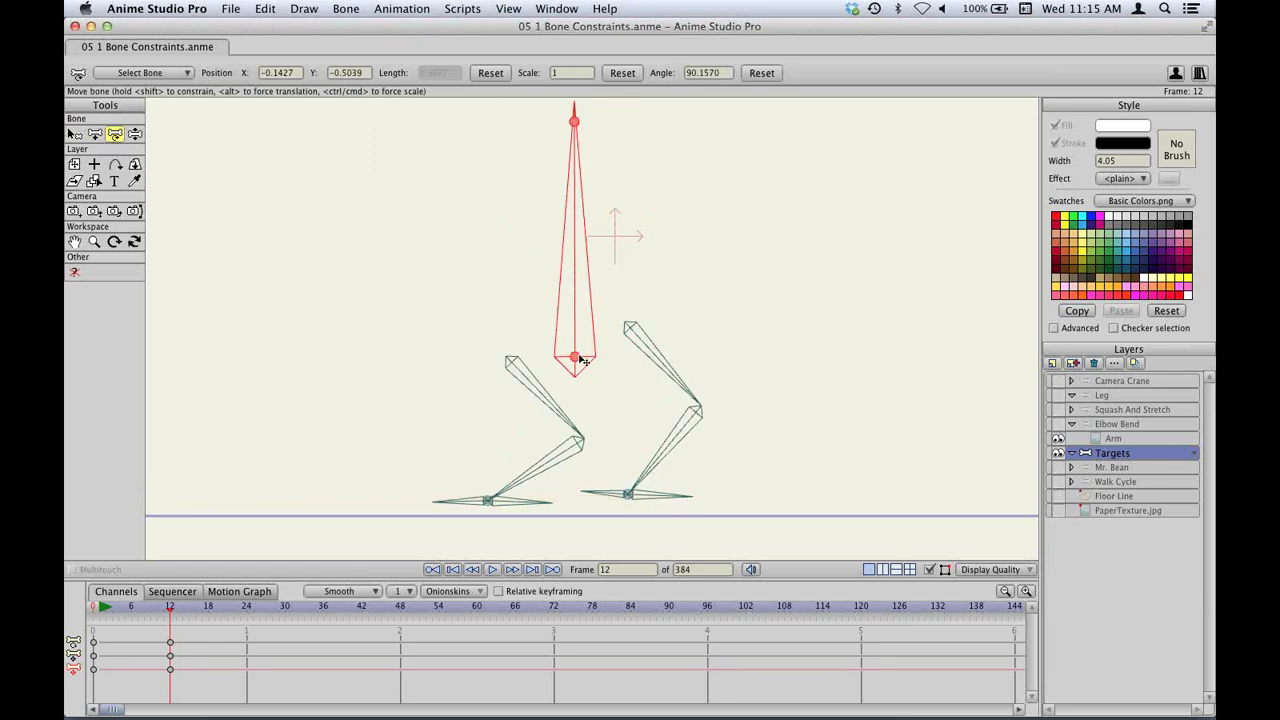
pyautogui.moveTo(581, 360); pyautogui.dragTo(826, 176)
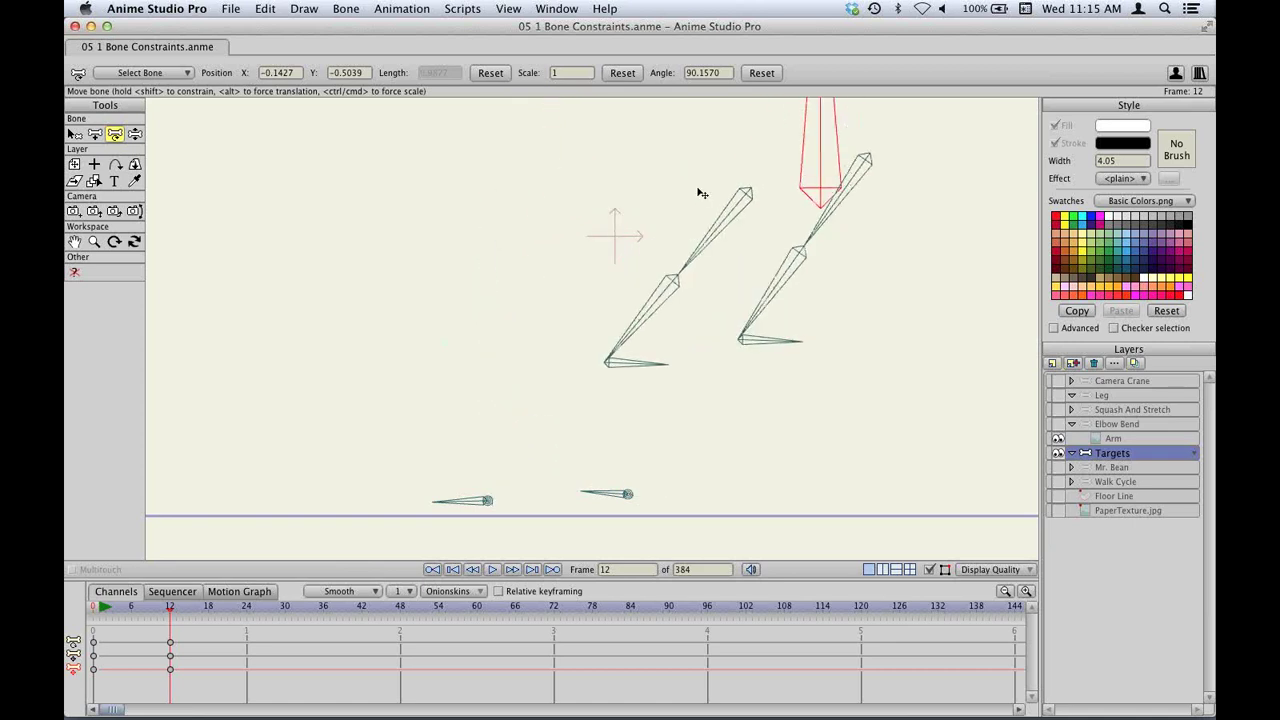
pyautogui.moveTo(702, 193); pyautogui.dragTo(552, 347)
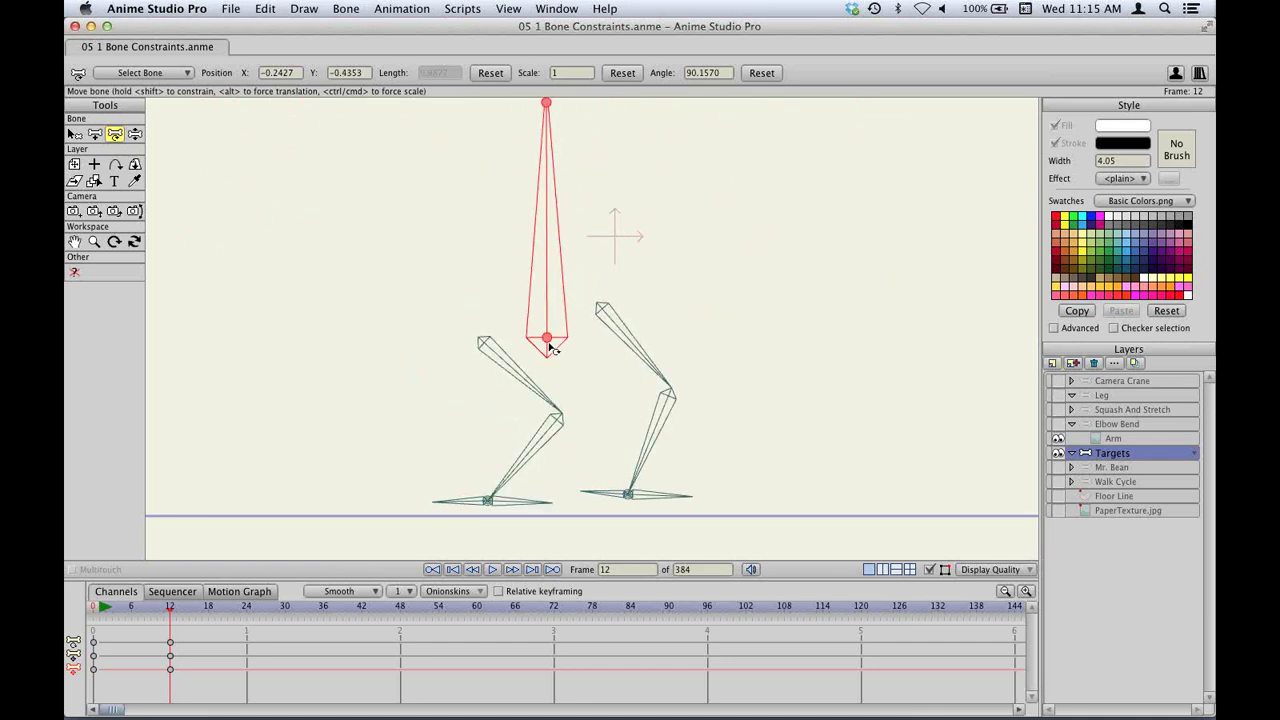
pyautogui.moveTo(613, 497); pyautogui.dragTo(641, 470)
pyautogui.press('z')
pyautogui.press('super+shift+Left')
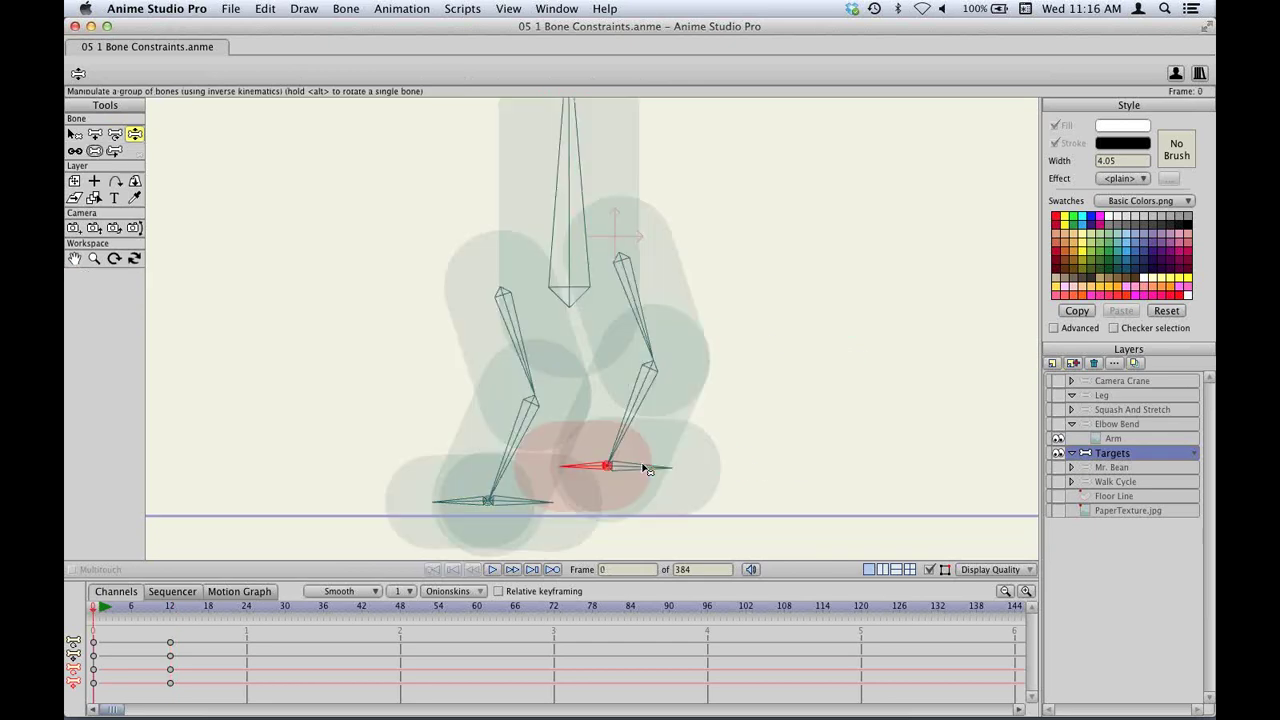
# Select the Mr. Bean layer, reset the view, show Floor Line and PaperTexture, and go to frame 12.
pyautogui.click(1124, 469)
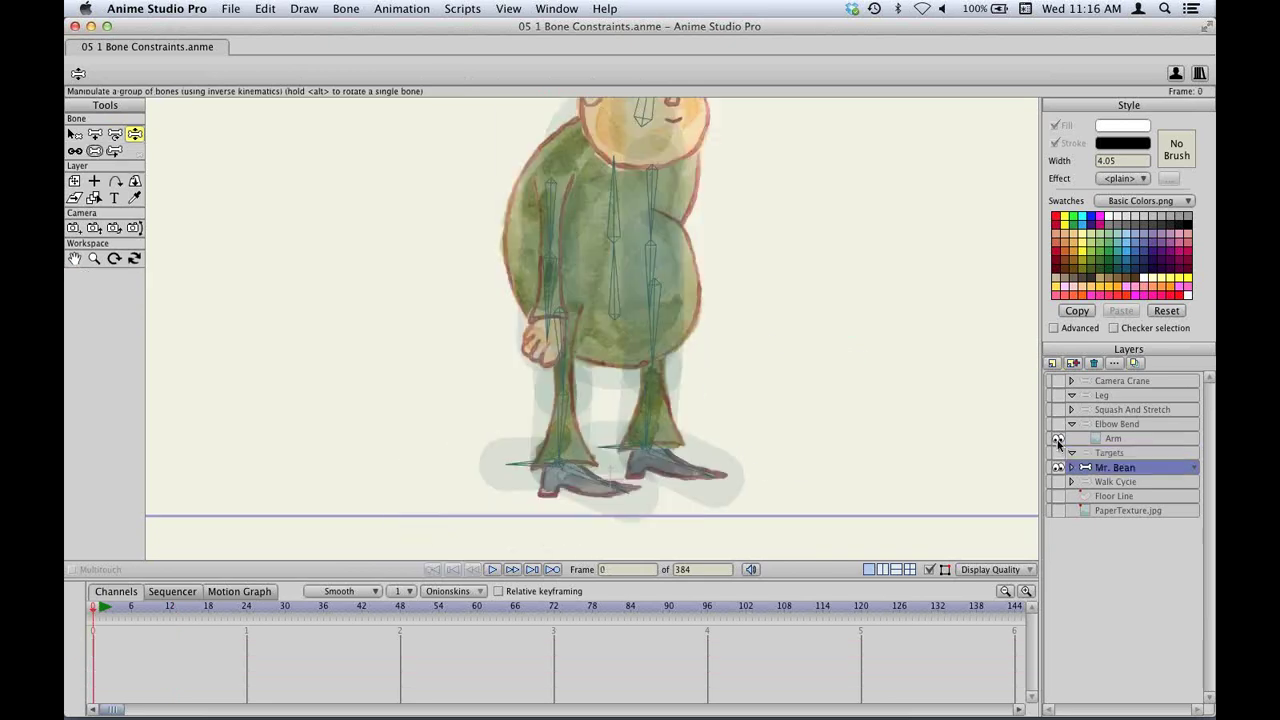
pyautogui.click(508, 8)
pyautogui.click(521, 28)
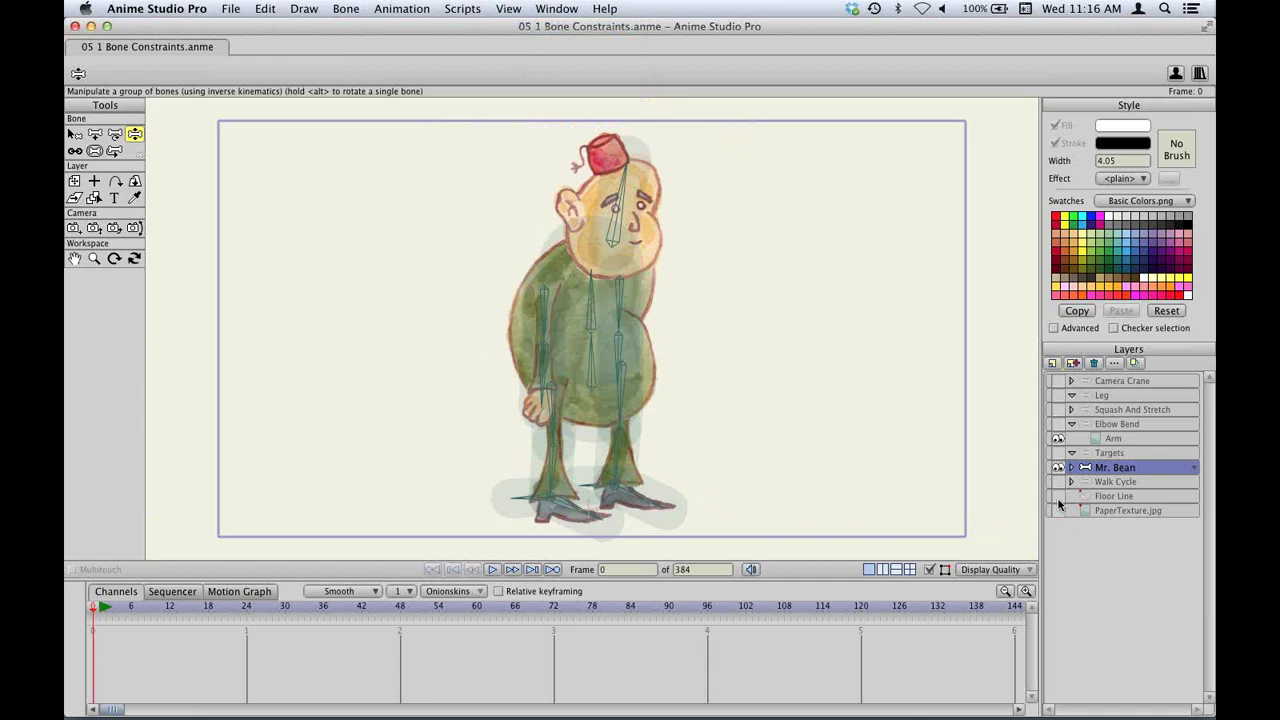
pyautogui.moveTo(1060, 505); pyautogui.dragTo(810, 496)
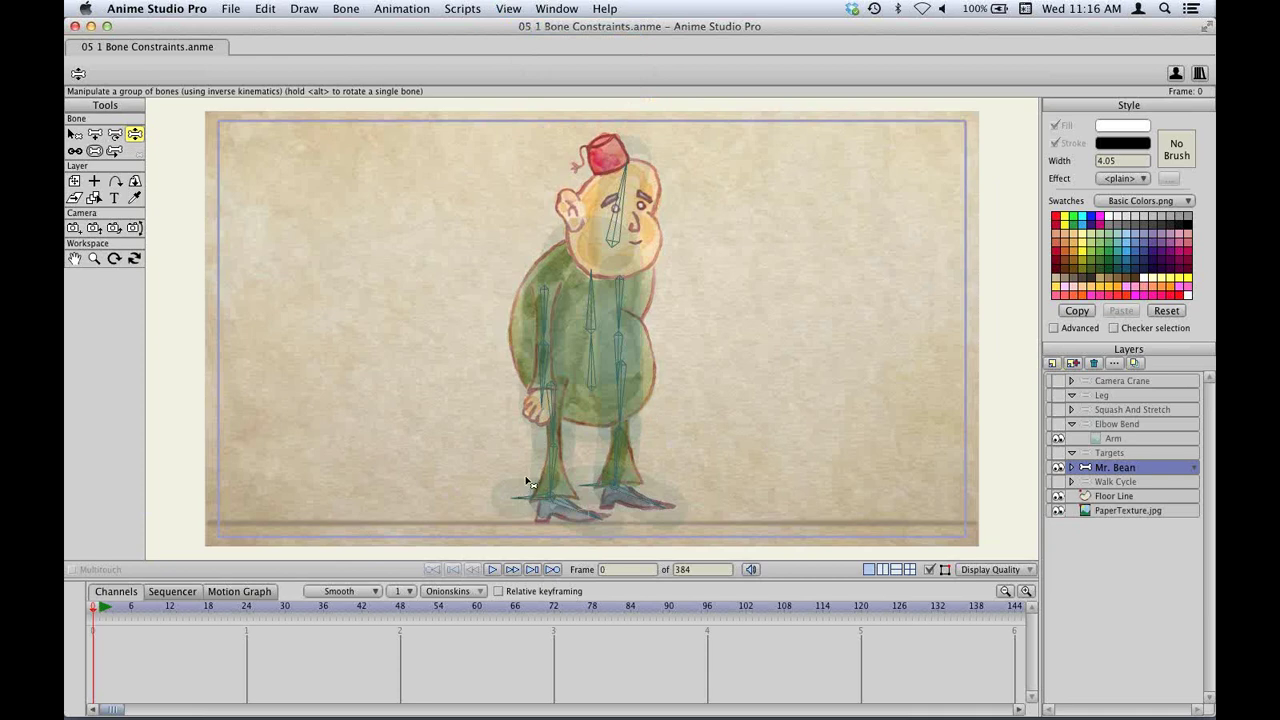
pyautogui.click(170, 610)
# Make Mr. Bean crouch, raise his bent leg and swing an arm upward.
pyautogui.press('t')
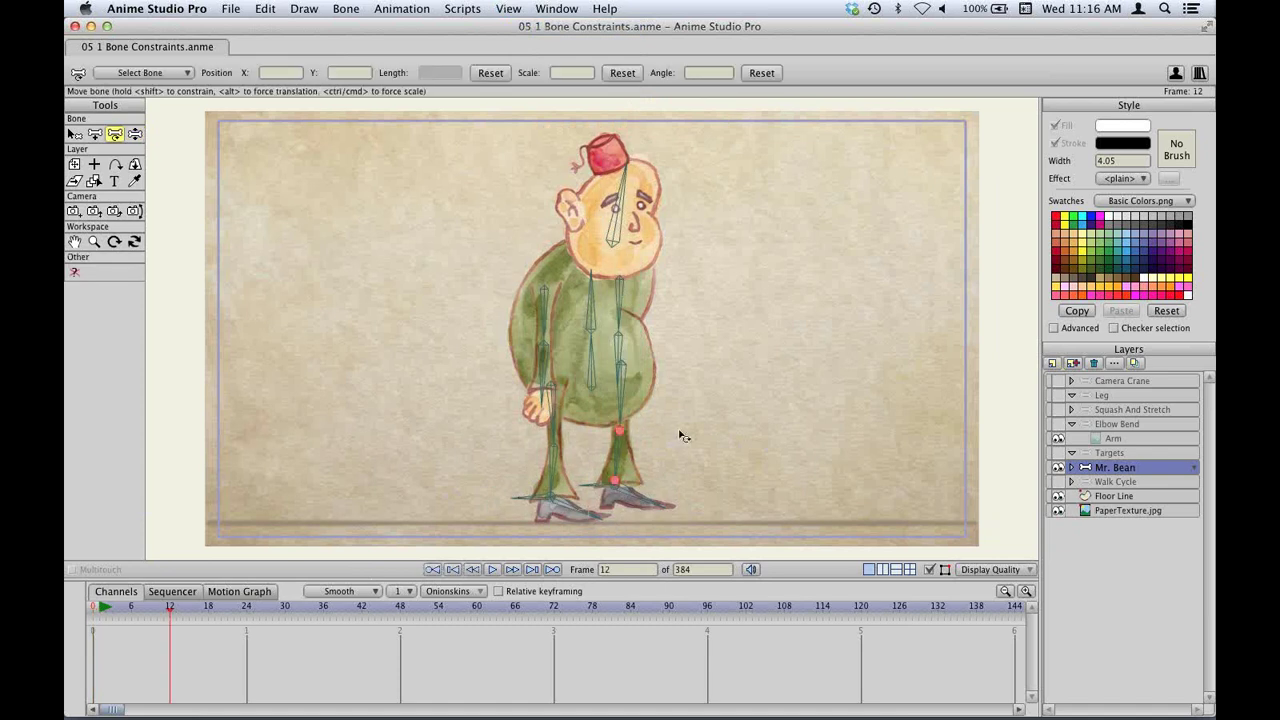
pyautogui.moveTo(594, 392); pyautogui.dragTo(546, 411)
pyautogui.press('z')
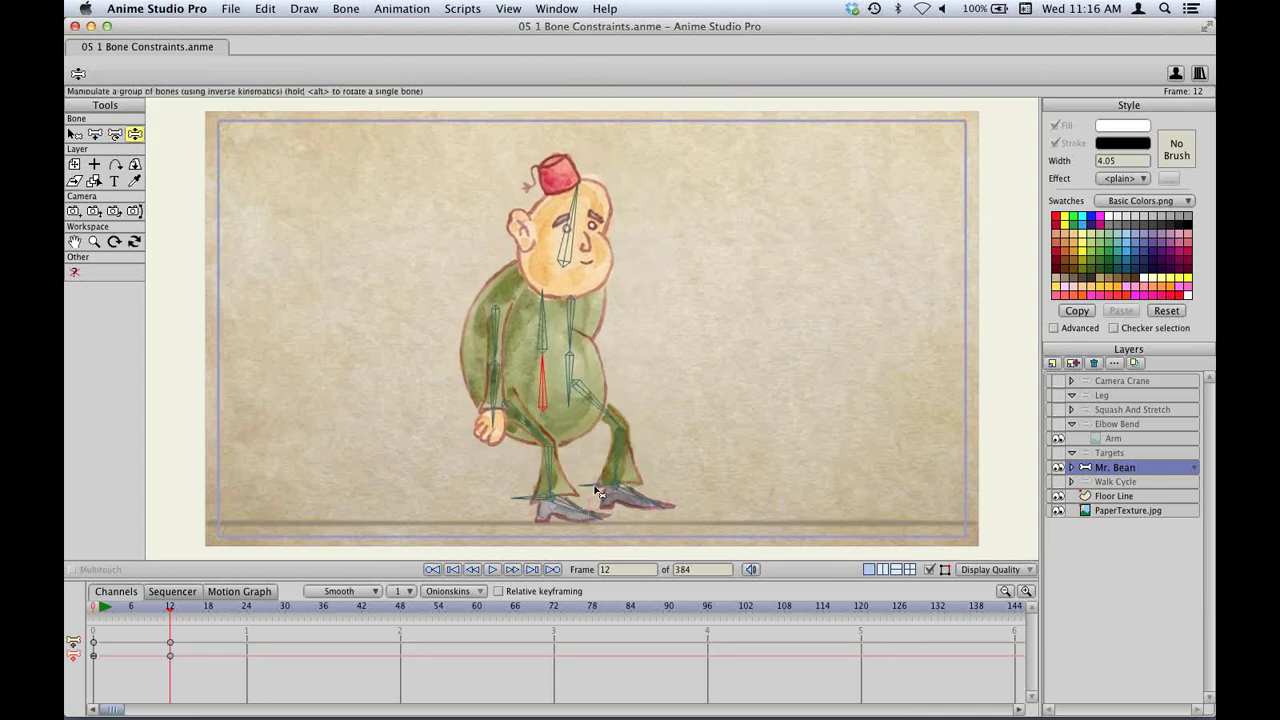
pyautogui.moveTo(600, 497); pyautogui.dragTo(574, 472)
pyautogui.moveTo(652, 477); pyautogui.dragTo(648, 470)
pyautogui.moveTo(490, 399); pyautogui.dragTo(430, 332)
# Sway the upper torso right with the feet planted and move the left foot further left.
pyautogui.scroll(5, 458, 313)
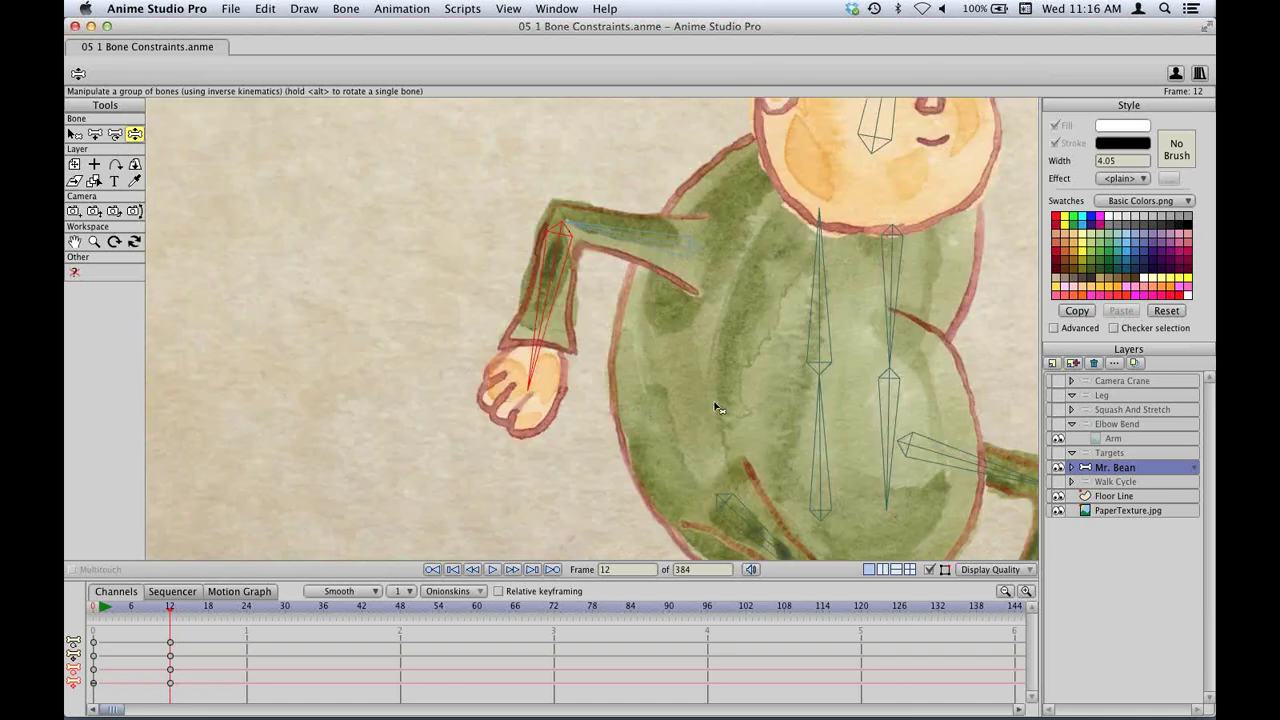
pyautogui.scroll(-5, 848, 252)
pyautogui.hscroll(5, 848, 252)
pyautogui.scroll(-5, 783, 266)
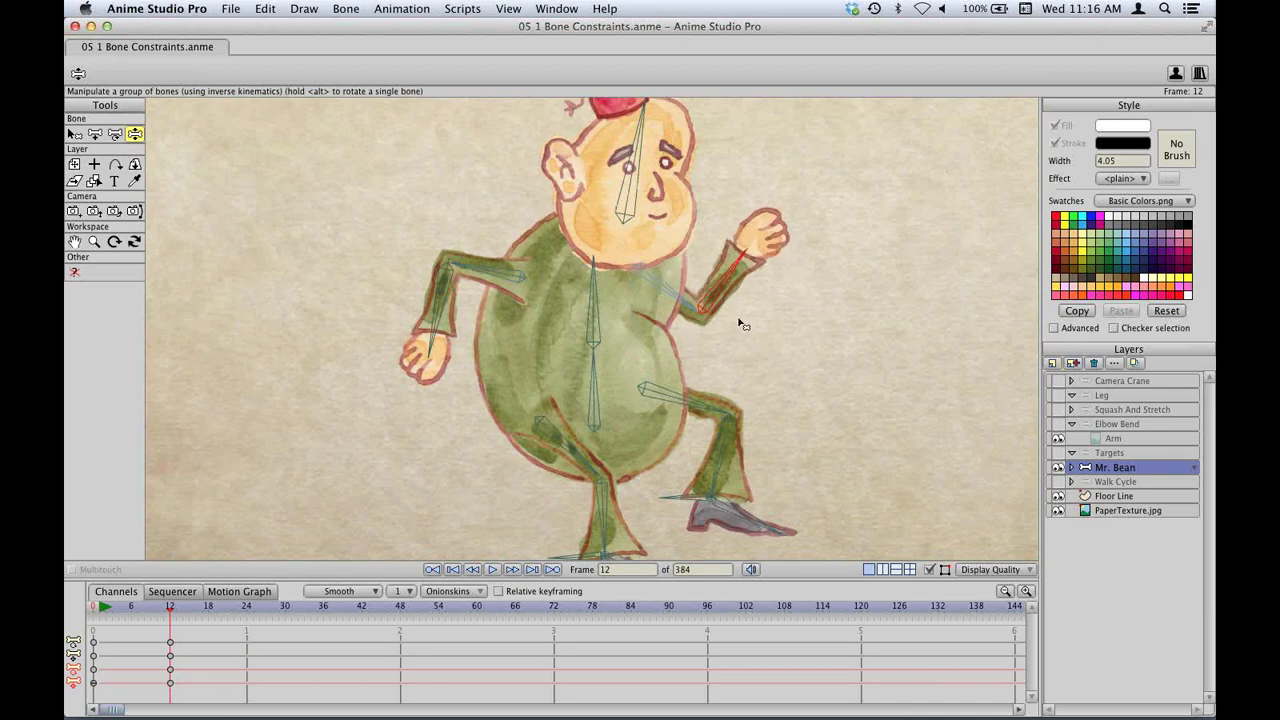
pyautogui.click(591, 284)
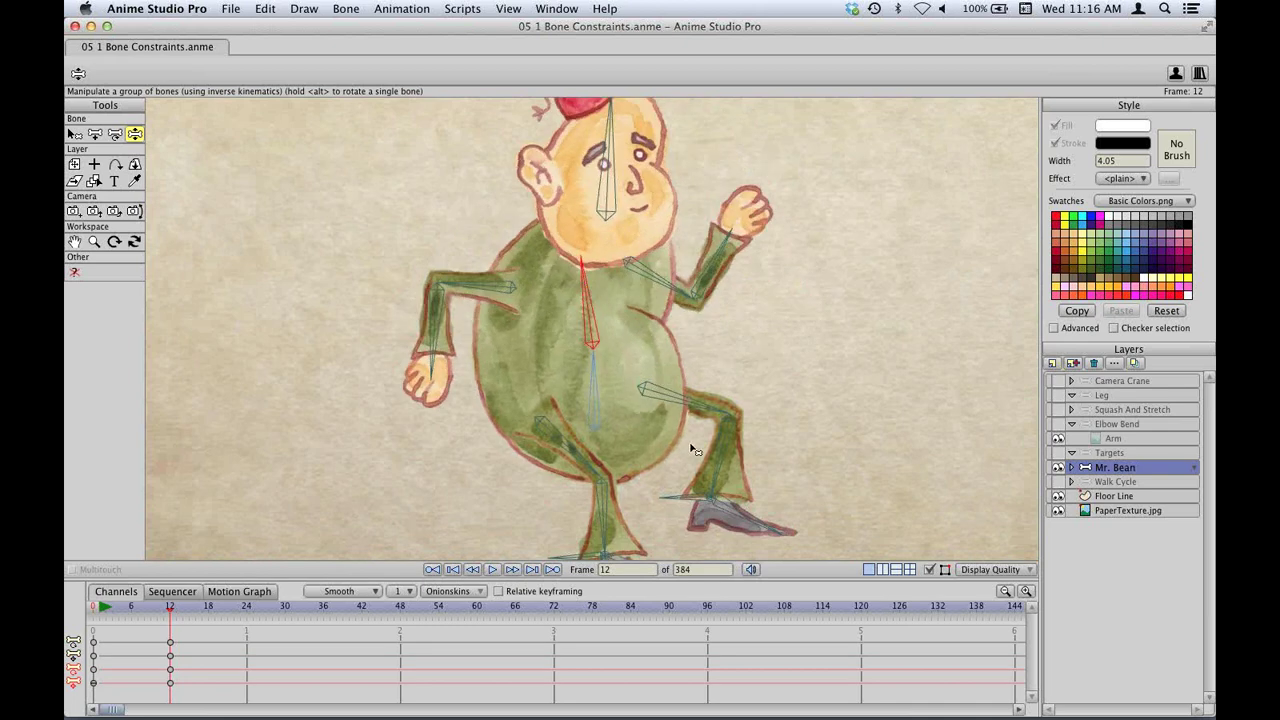
pyautogui.scroll(-3, 597, 305)
pyautogui.moveTo(597, 305); pyautogui.dragTo(622, 305)
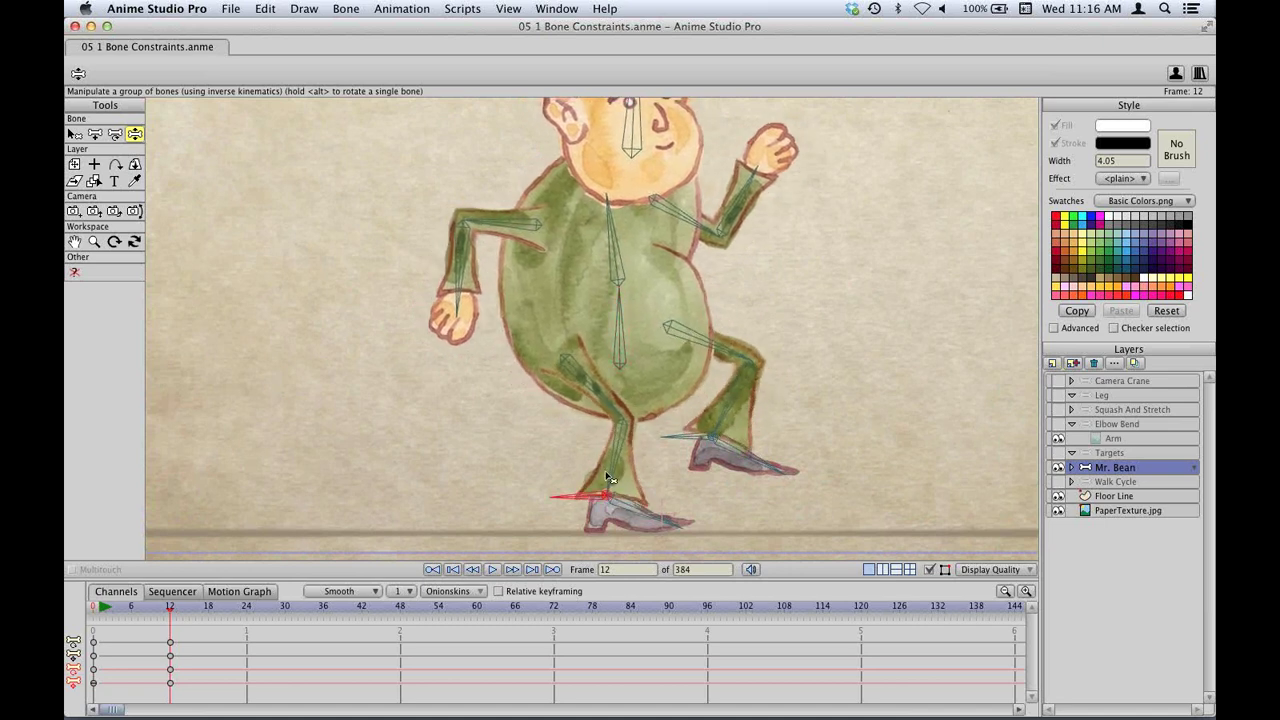
pyautogui.moveTo(608, 492); pyautogui.dragTo(505, 486)
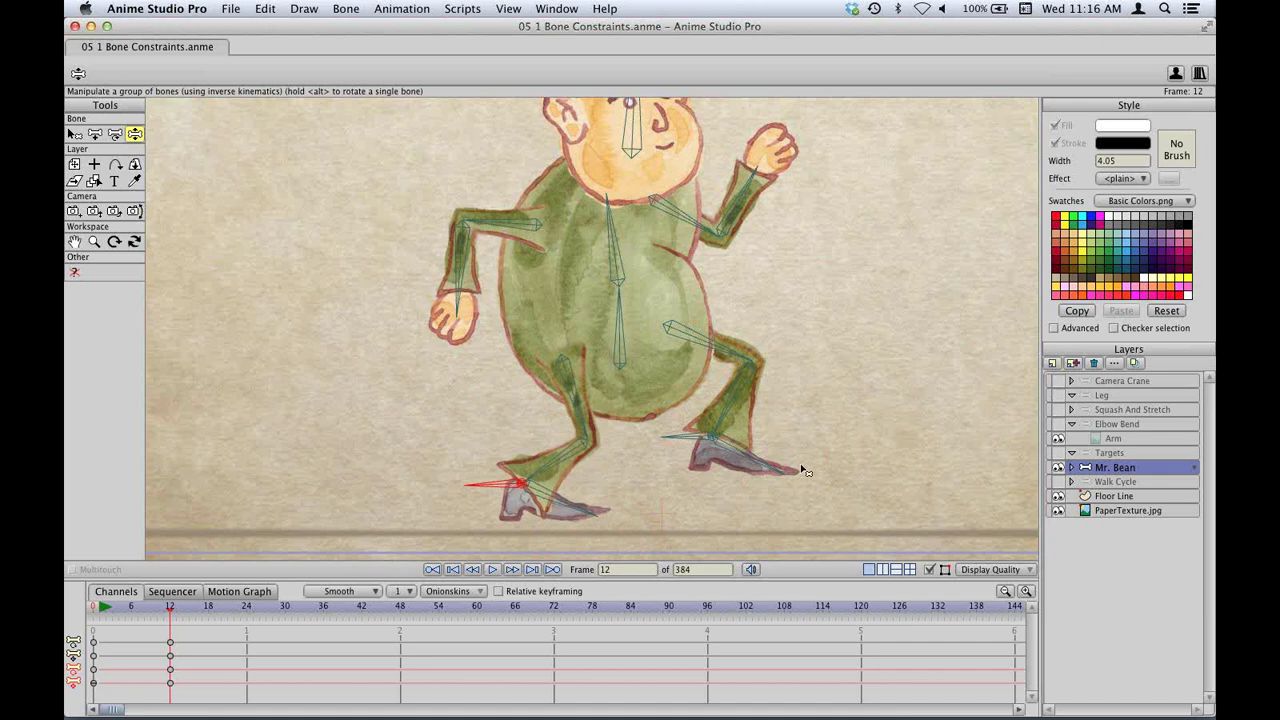
# Select the Walk Cycle layer, reset the view, and play then rewind the walk cycle.
pyautogui.click(1113, 482)
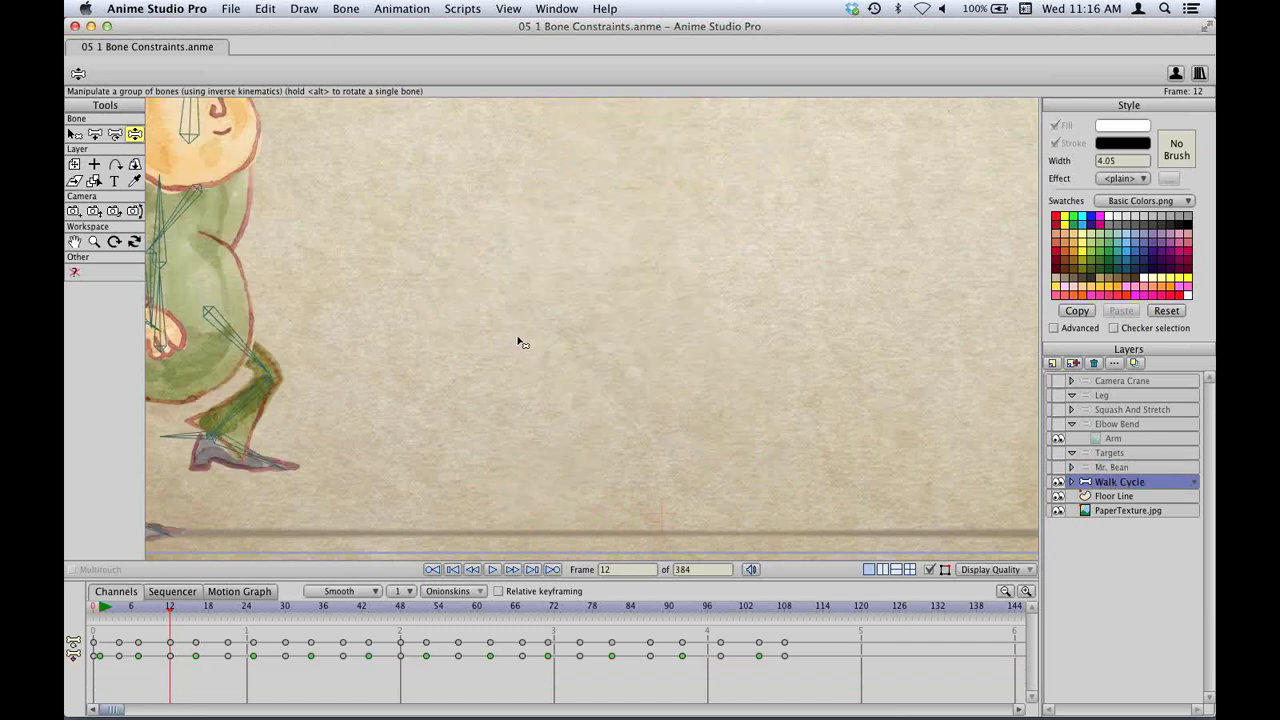
pyautogui.click(505, 9)
pyautogui.click(515, 29)
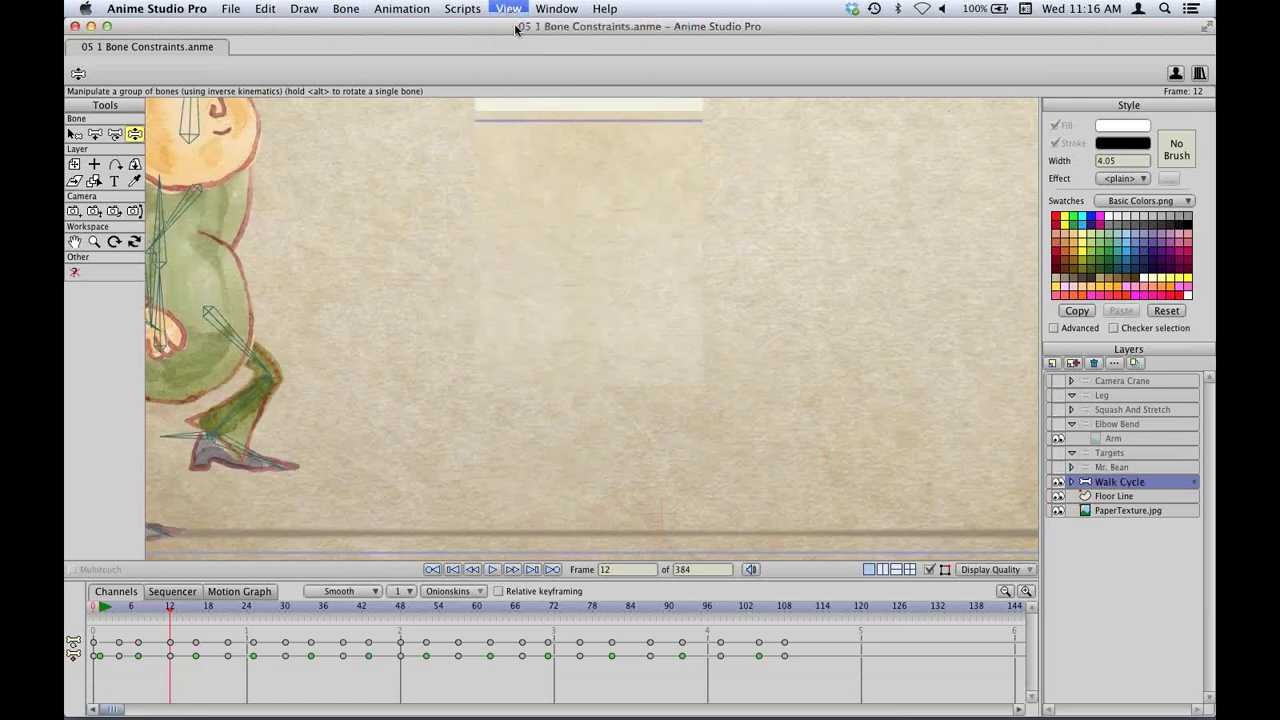
pyautogui.press('space')
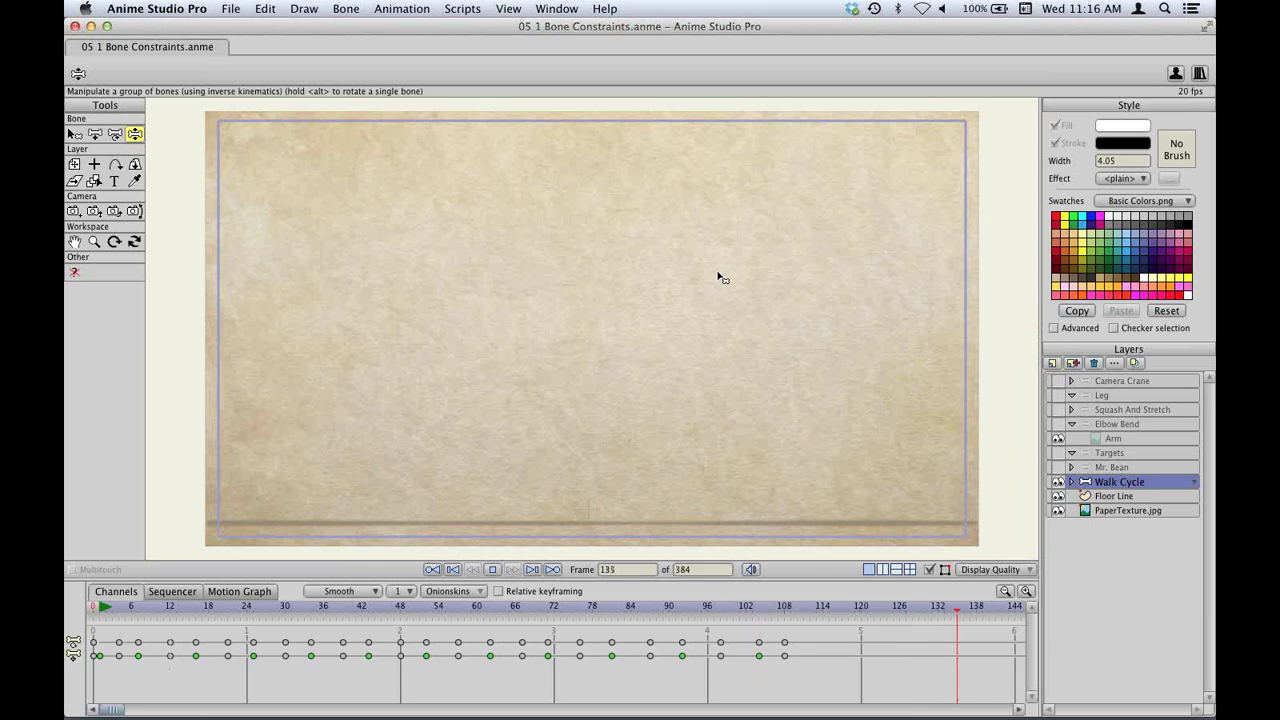
pyautogui.press('space')
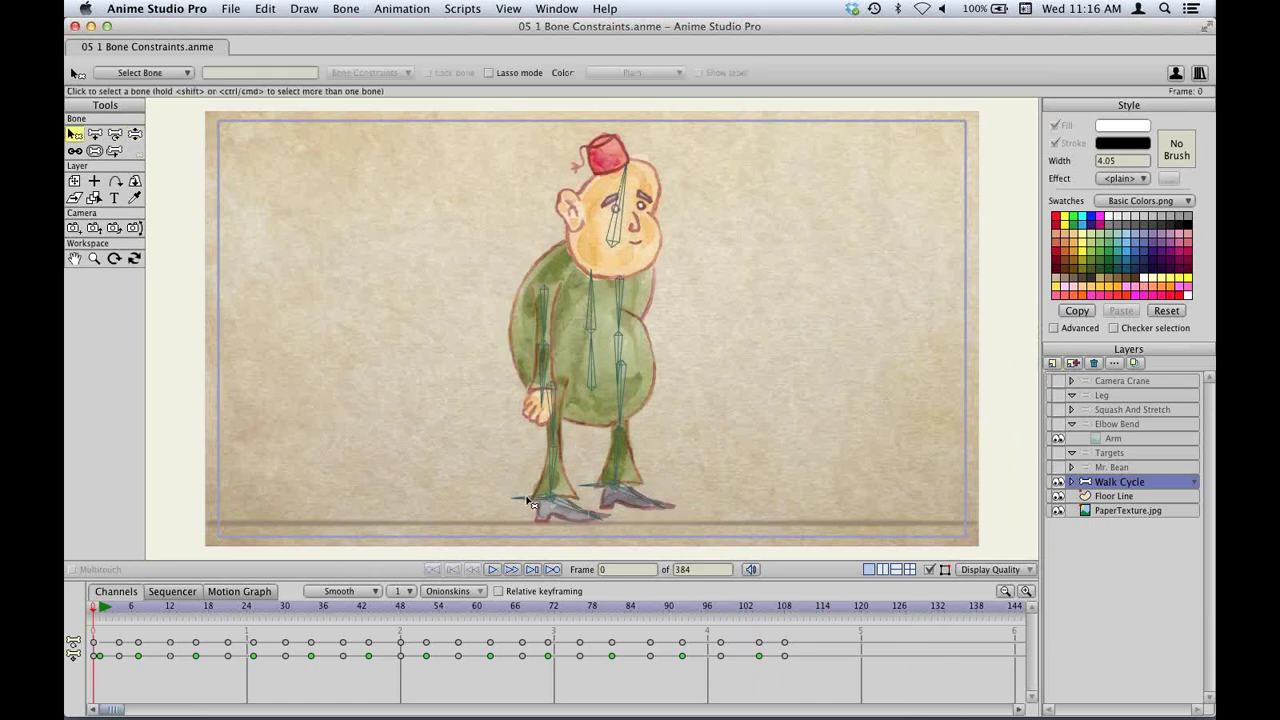
pyautogui.click(529, 497)
pyautogui.click(492, 569)
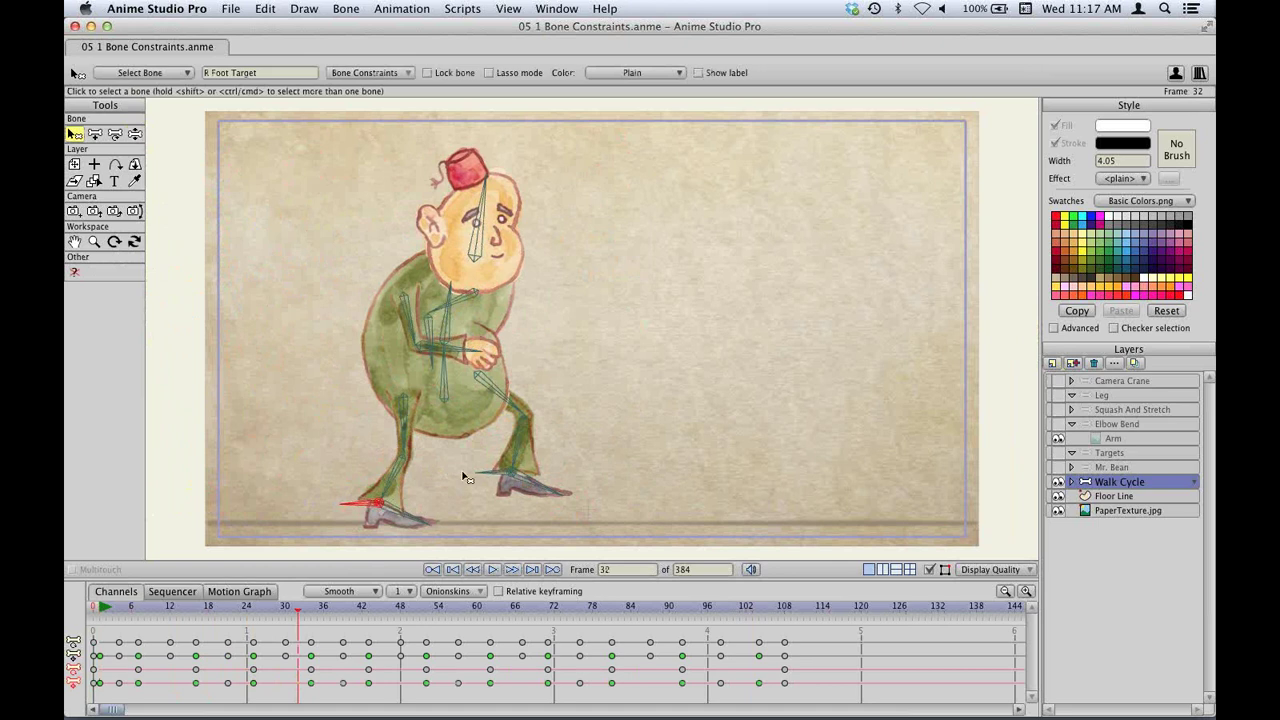
pyautogui.press('space')
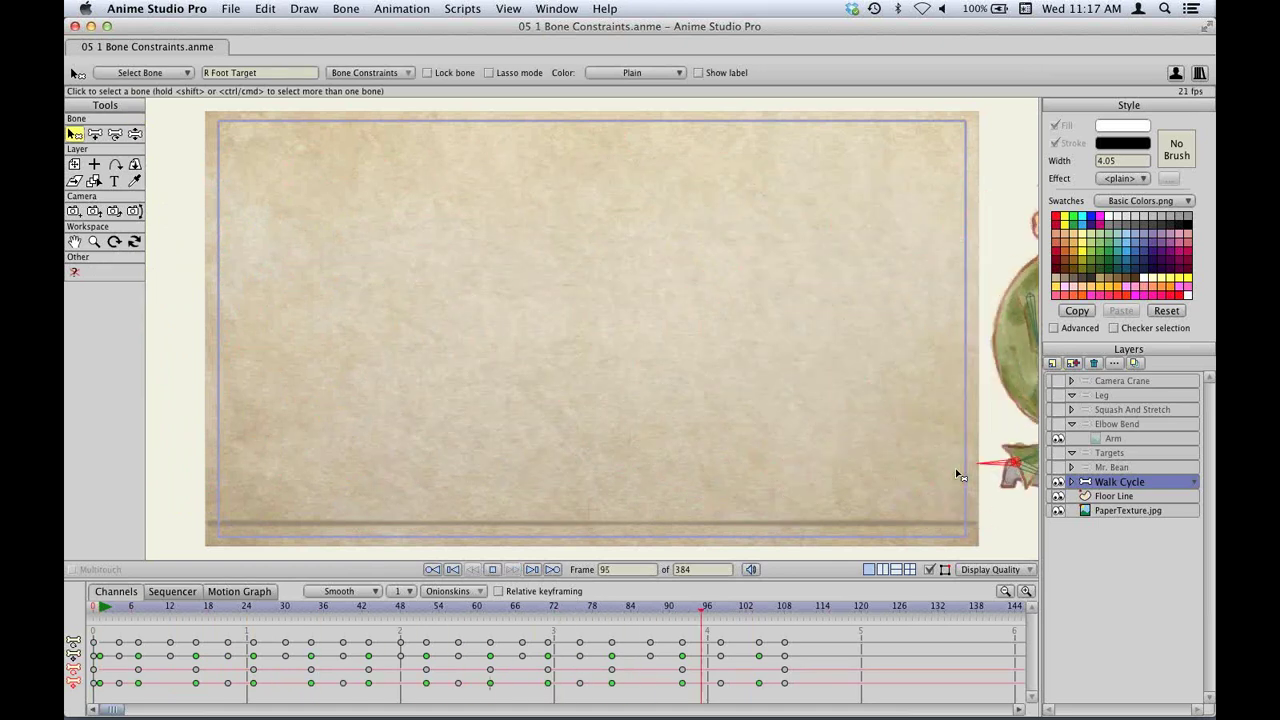
pyautogui.hotkey('ctrl', 'shift', 'Left')
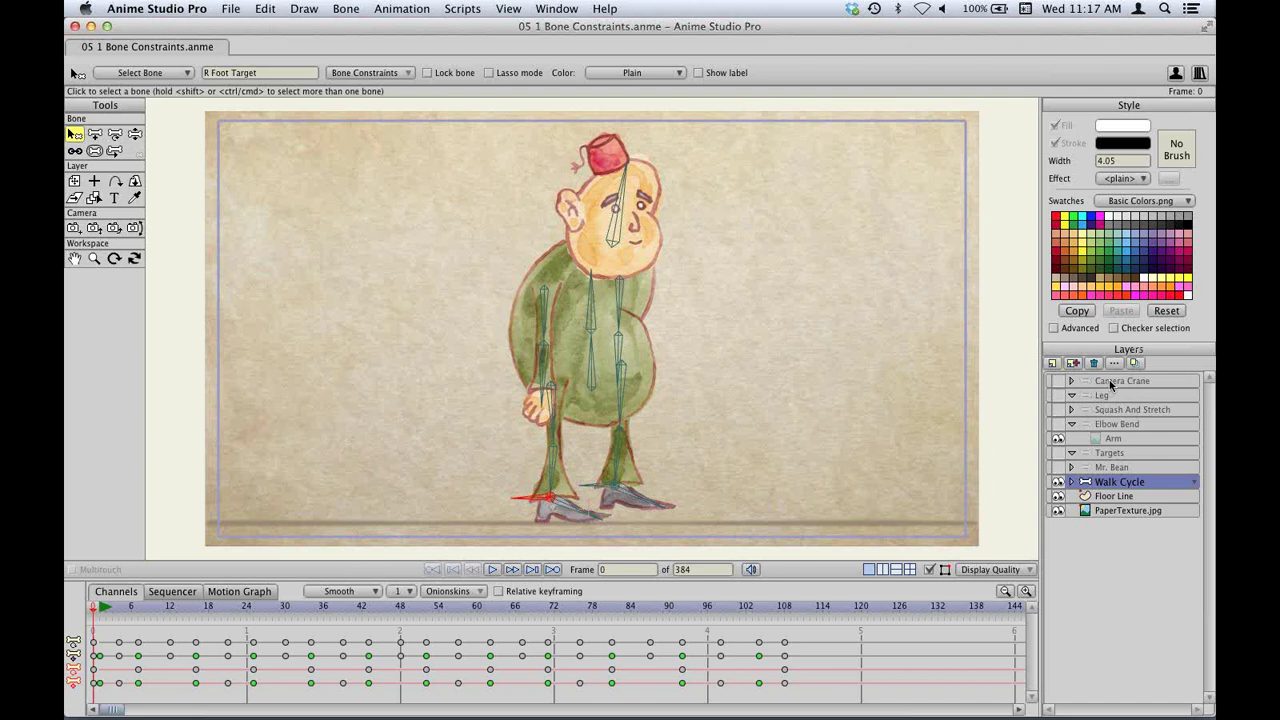
# Nudge a body bone, step forward to frame 2, and select the Mr. Bean layer.
pyautogui.press('z')
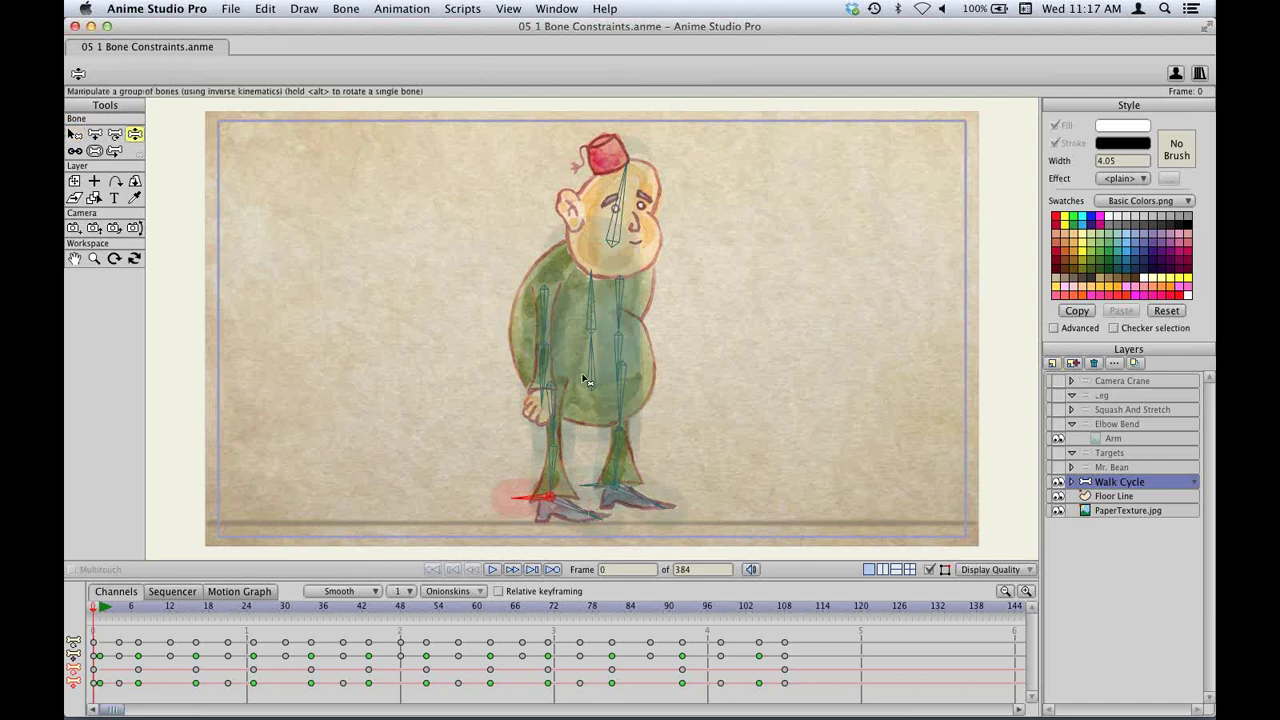
pyautogui.press('t')
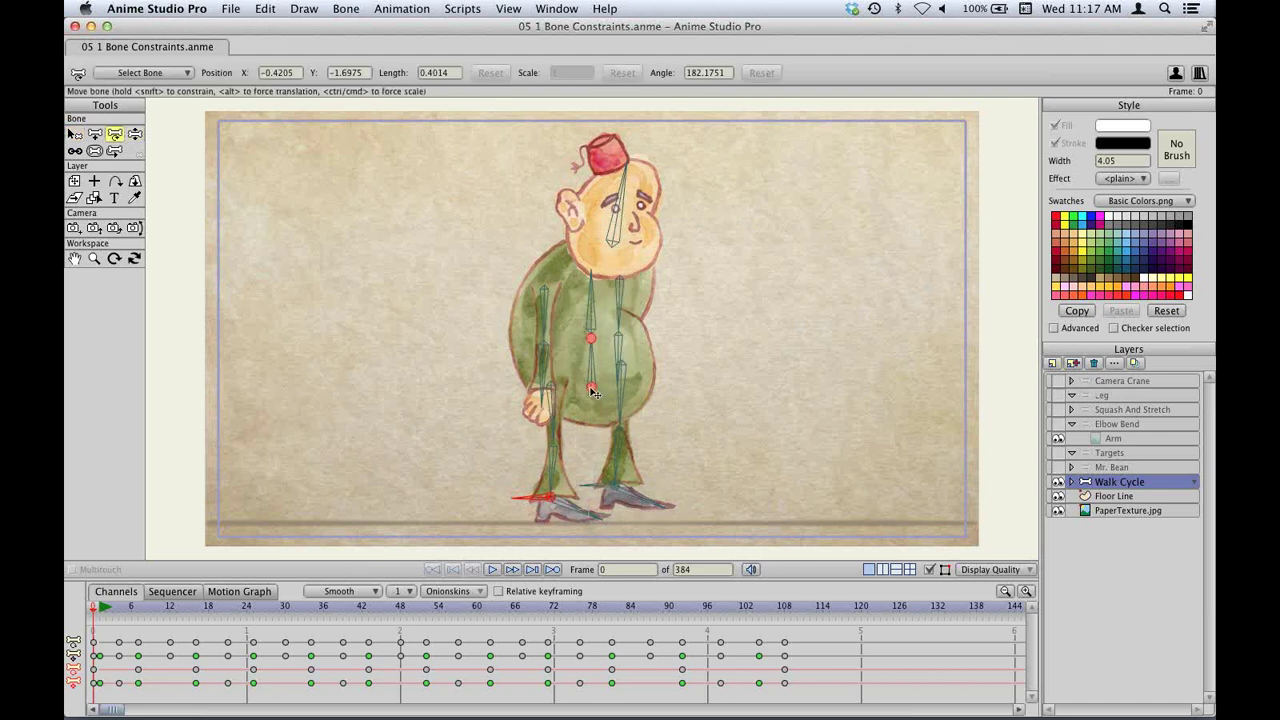
pyautogui.click(589, 368)
pyautogui.moveTo(590, 370); pyautogui.dragTo(591, 371)
pyautogui.hotkey('ctrl', 'Right')
pyautogui.hotkey('ctrl', 'Right')
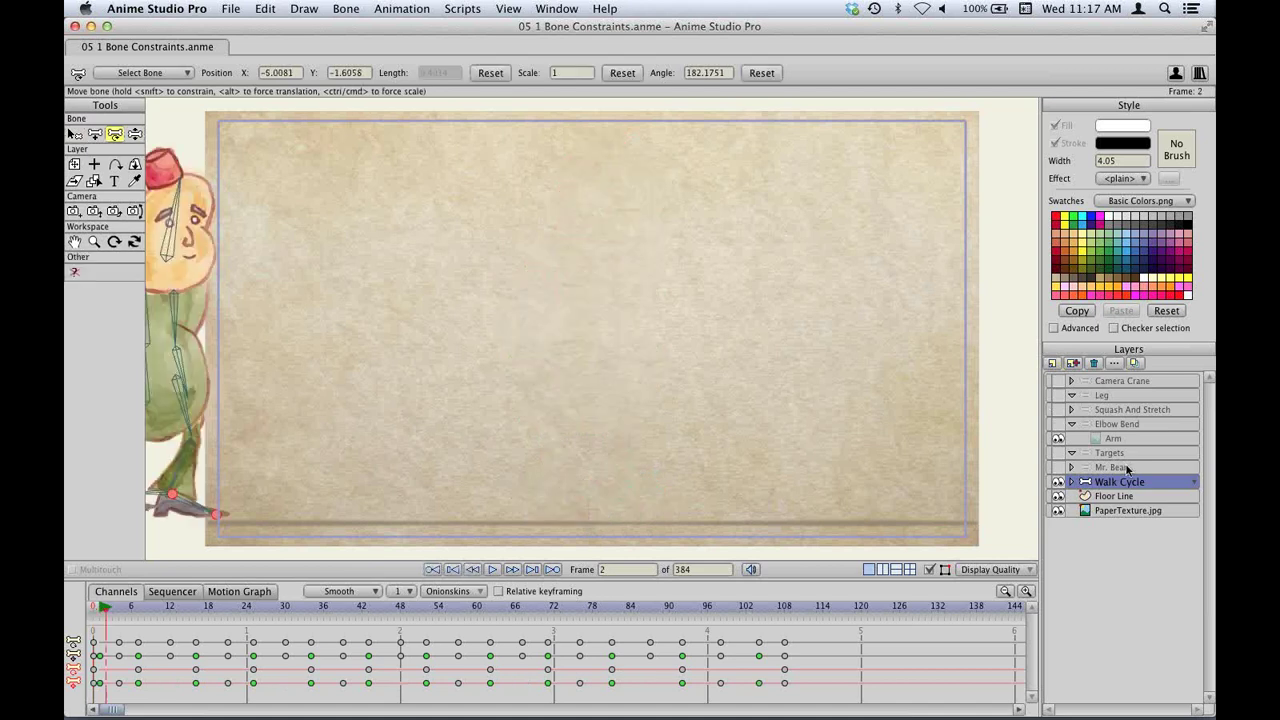
pyautogui.click(1127, 468)
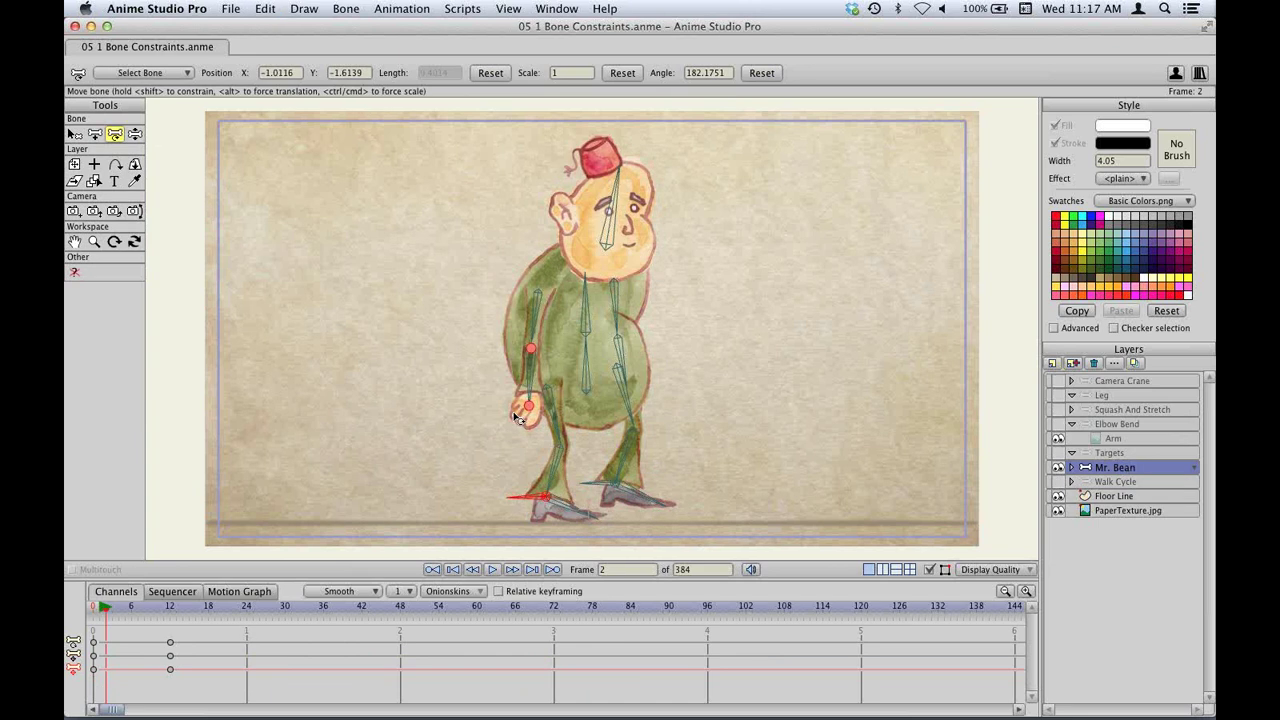
# Shift Mr. Bean's body bone slightly at frame 2, then select his left leg bone.
pyautogui.moveTo(588, 392)
pyautogui.mouseDown()
pyautogui.moveTo(568, 383)
pyautogui.moveTo(612, 376)
pyautogui.moveTo(627, 325)
pyautogui.moveTo(617, 288)
pyautogui.moveTo(592, 290)
pyautogui.moveTo(585, 430)
pyautogui.moveTo(590, 360)
pyautogui.moveTo(581, 381)
pyautogui.mouseUp()
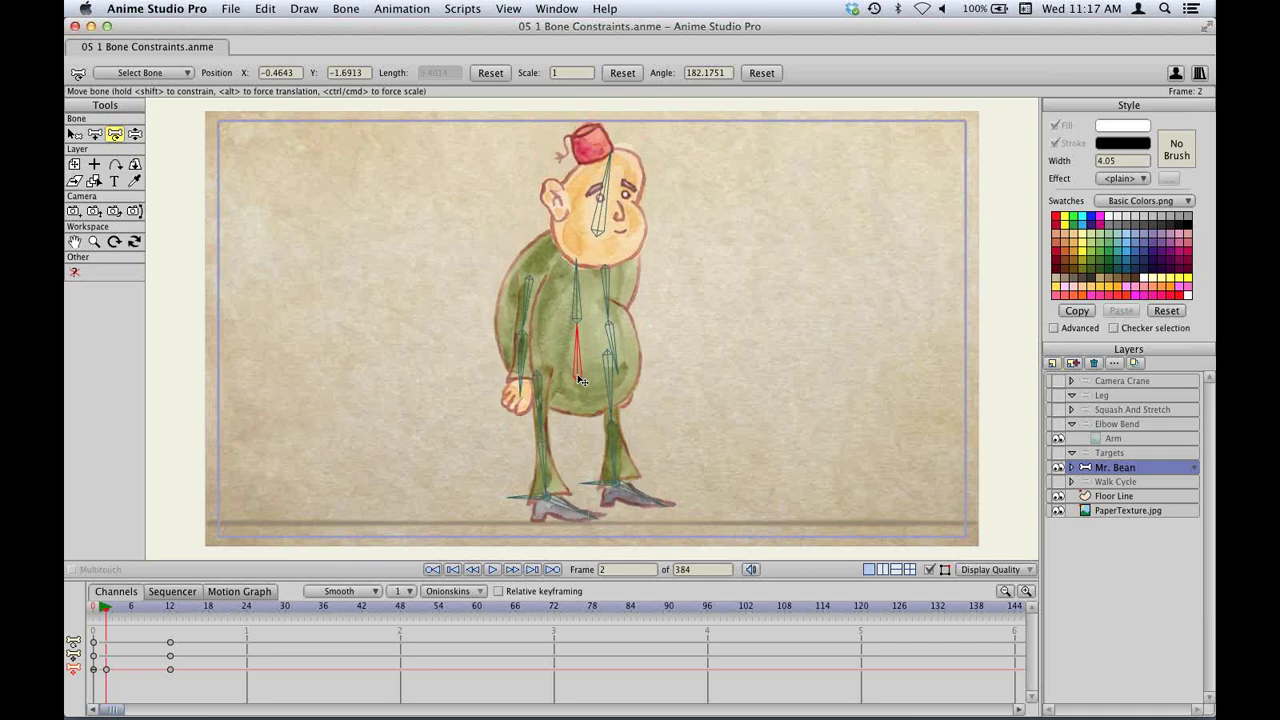
pyautogui.press('z')
pyautogui.click(540, 440)
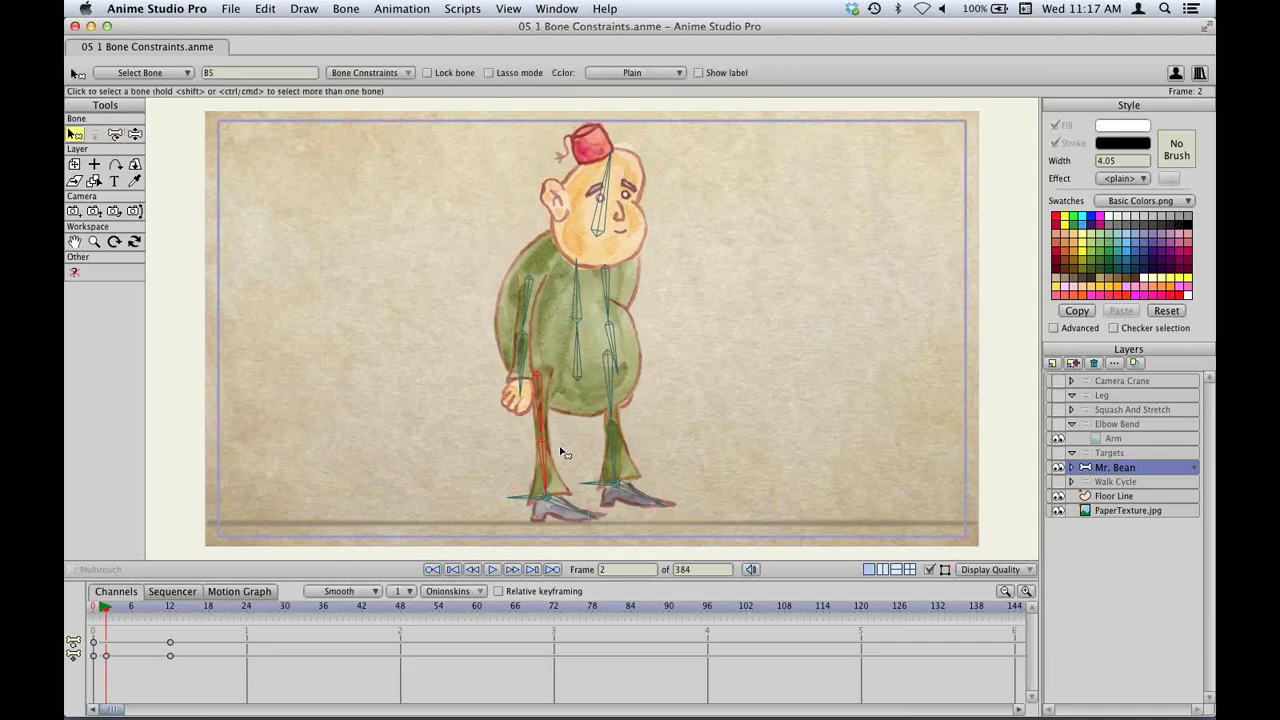
# Set the left leg bone's maximum IK stretching to 1 in Bone Constraints.
pyautogui.click(356, 76)
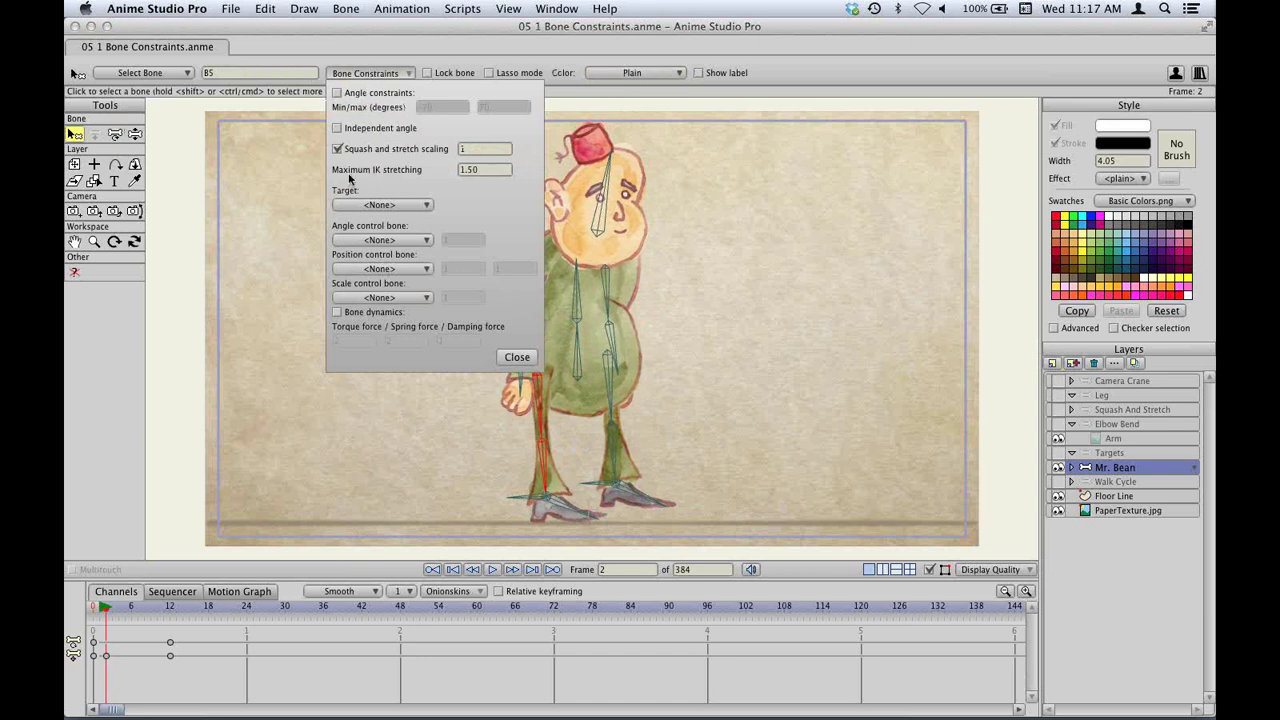
pyautogui.click(460, 170)
pyautogui.click(517, 357)
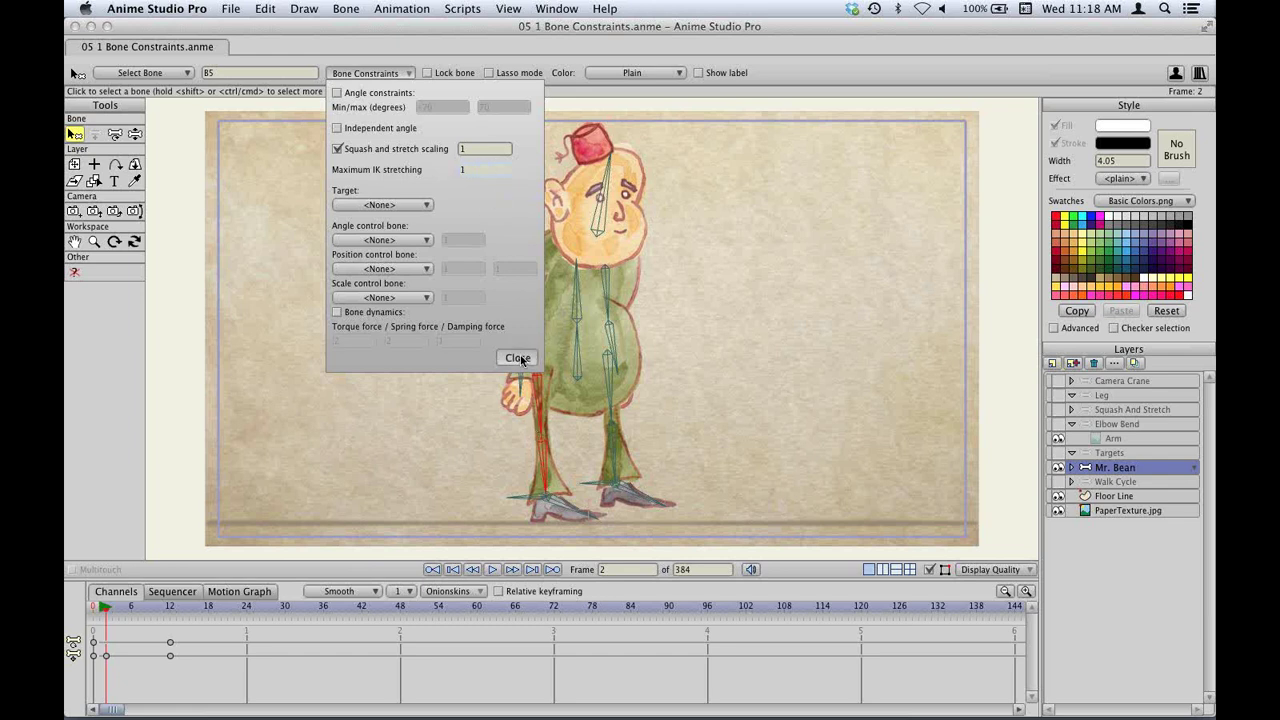
# Drag the body bone up and down to test stretching, ending at X -0.2592, Y -0.0083.
pyautogui.press('t')
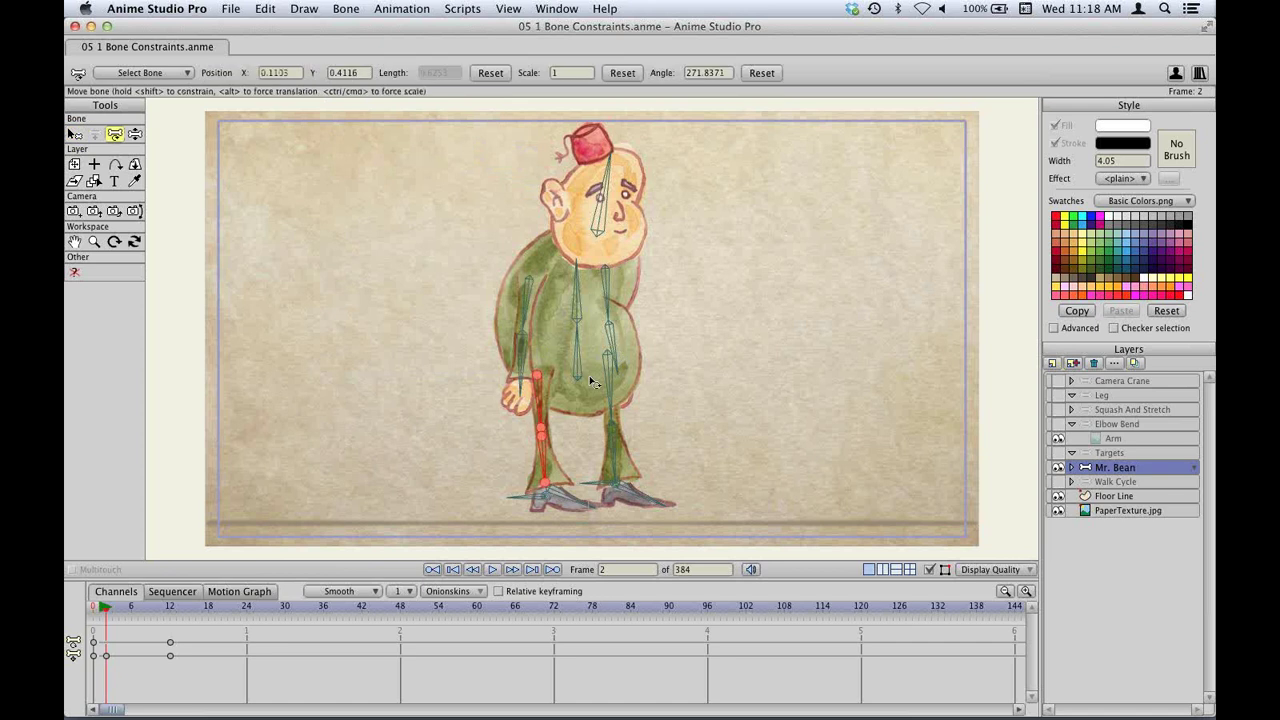
pyautogui.moveTo(591, 382); pyautogui.dragTo(624, 330)
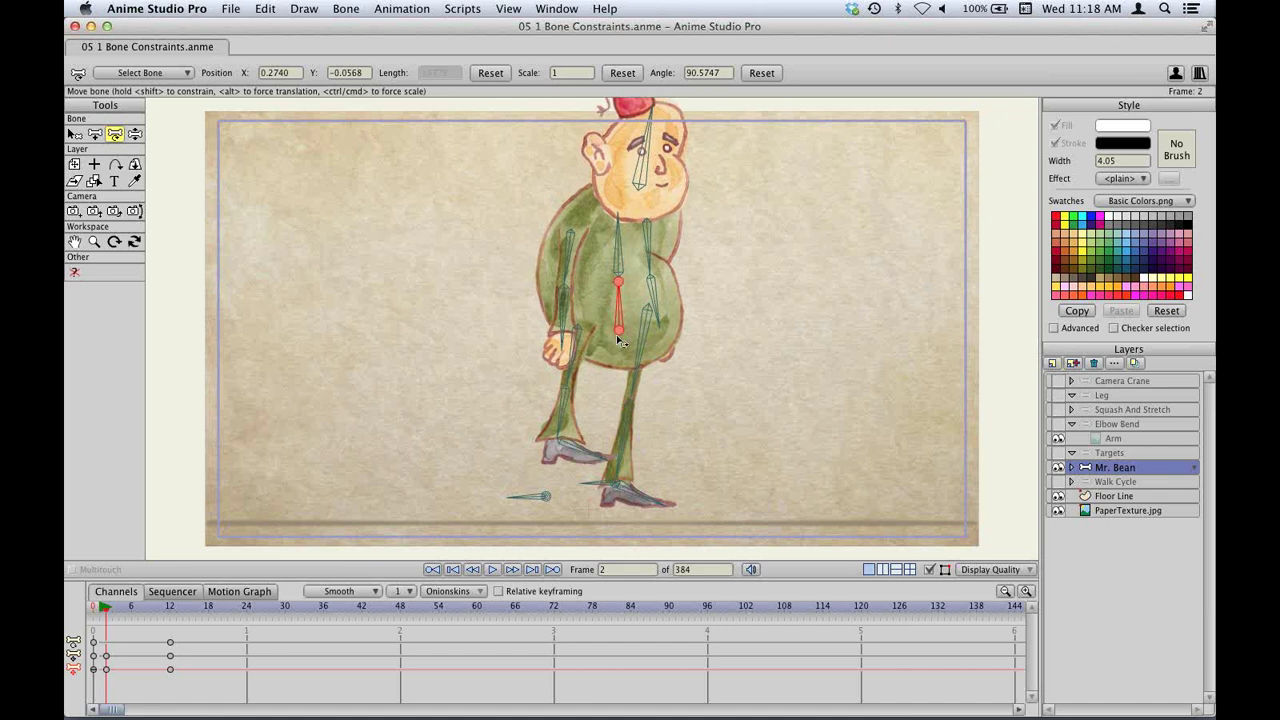
pyautogui.moveTo(620, 328); pyautogui.dragTo(570, 336)
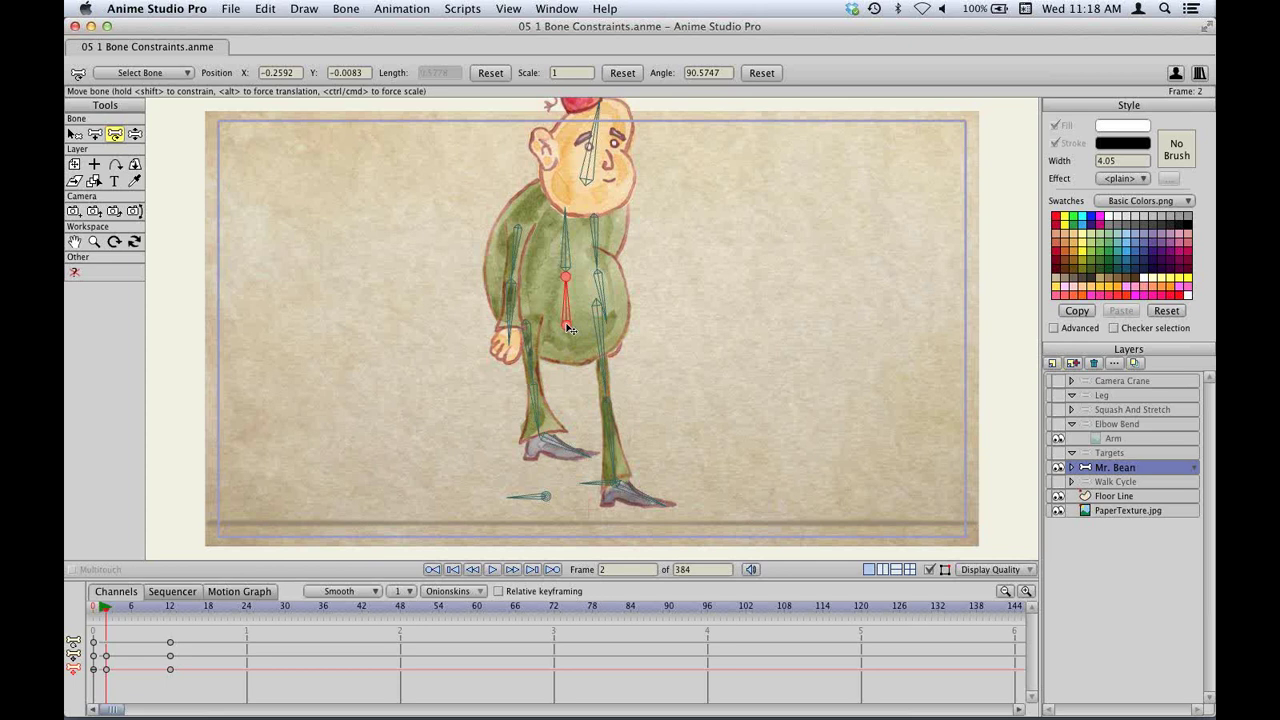
pyautogui.moveTo(574, 330); pyautogui.dragTo(631, 378)
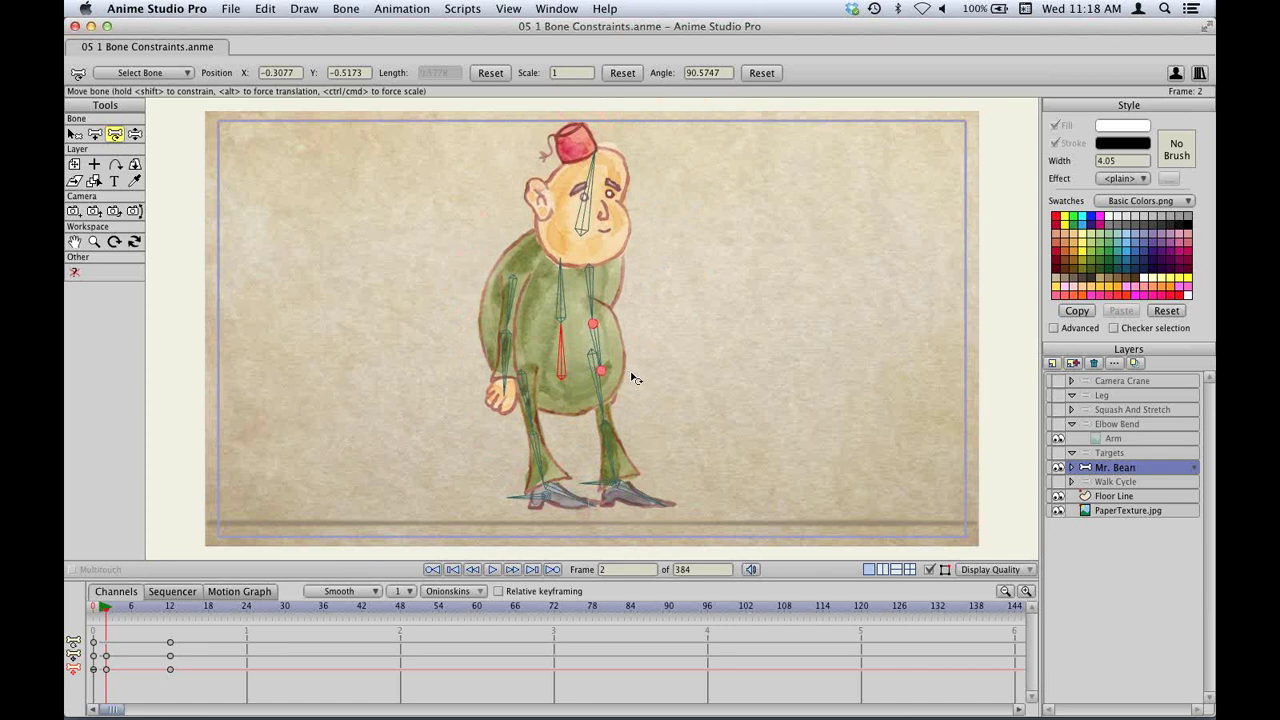
# Open 06 Smart Bone Setup.anme from the Open dialog.
pyautogui.press('super+o')
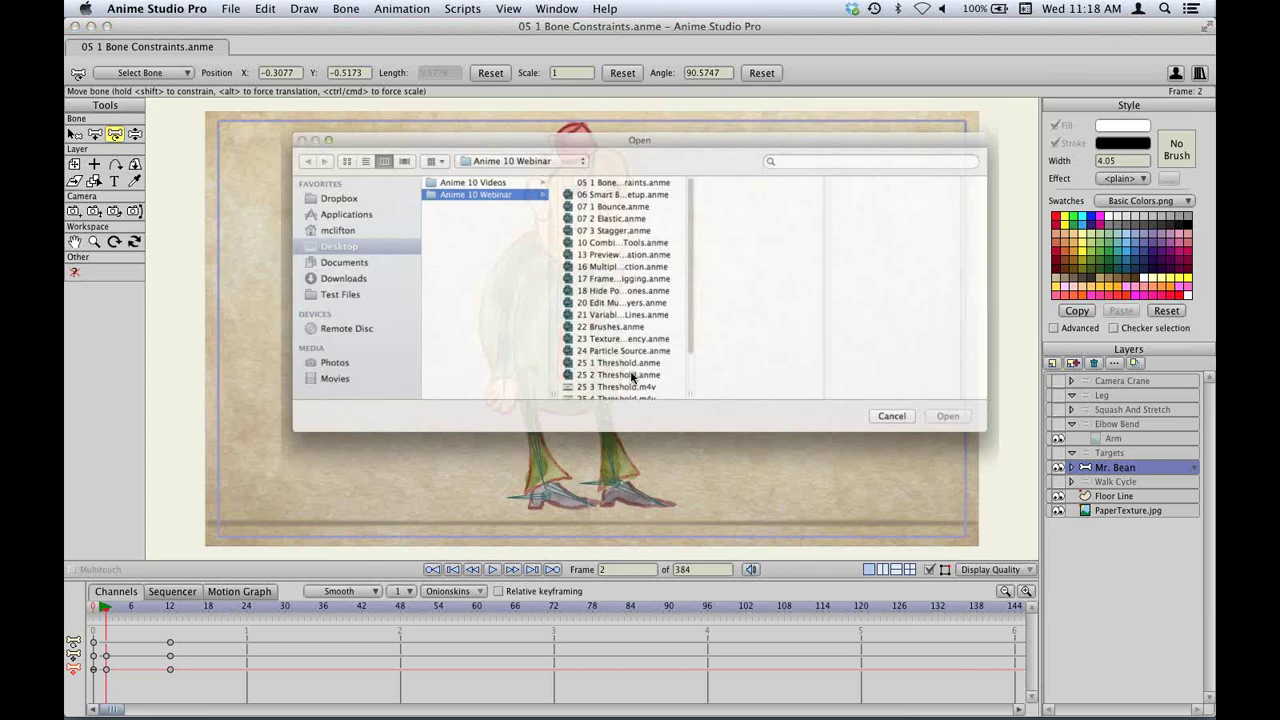
pyautogui.doubleClick(640, 177)
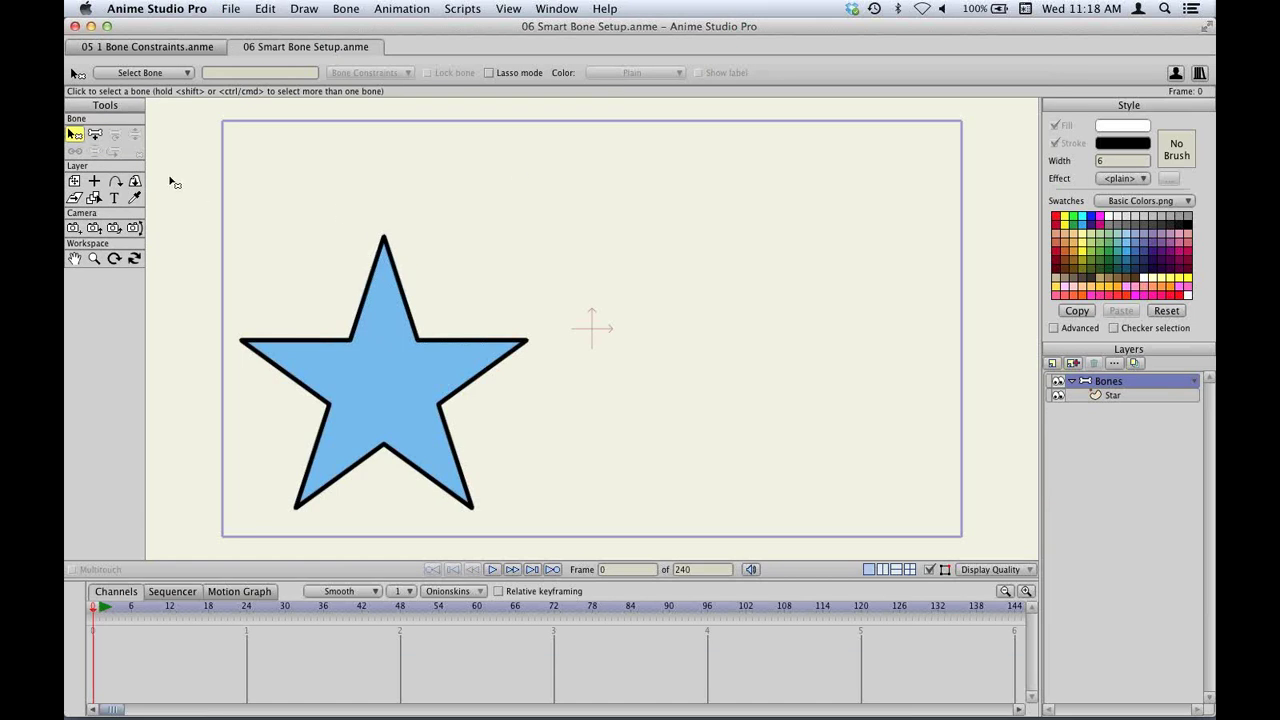
# Draw a bone above the star and make it the Curvy smart bone dial with minimum angle 0.
pyautogui.click(94, 134)
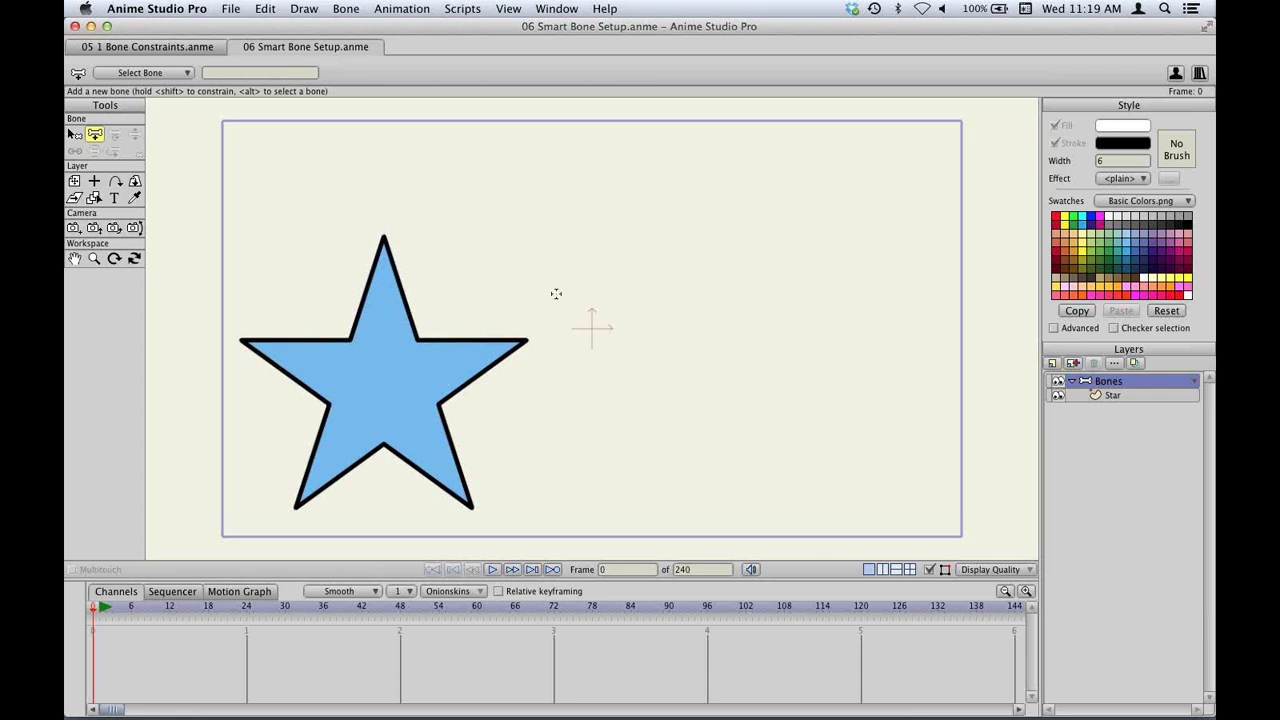
pyautogui.moveTo(528, 288); pyautogui.dragTo(541, 186)
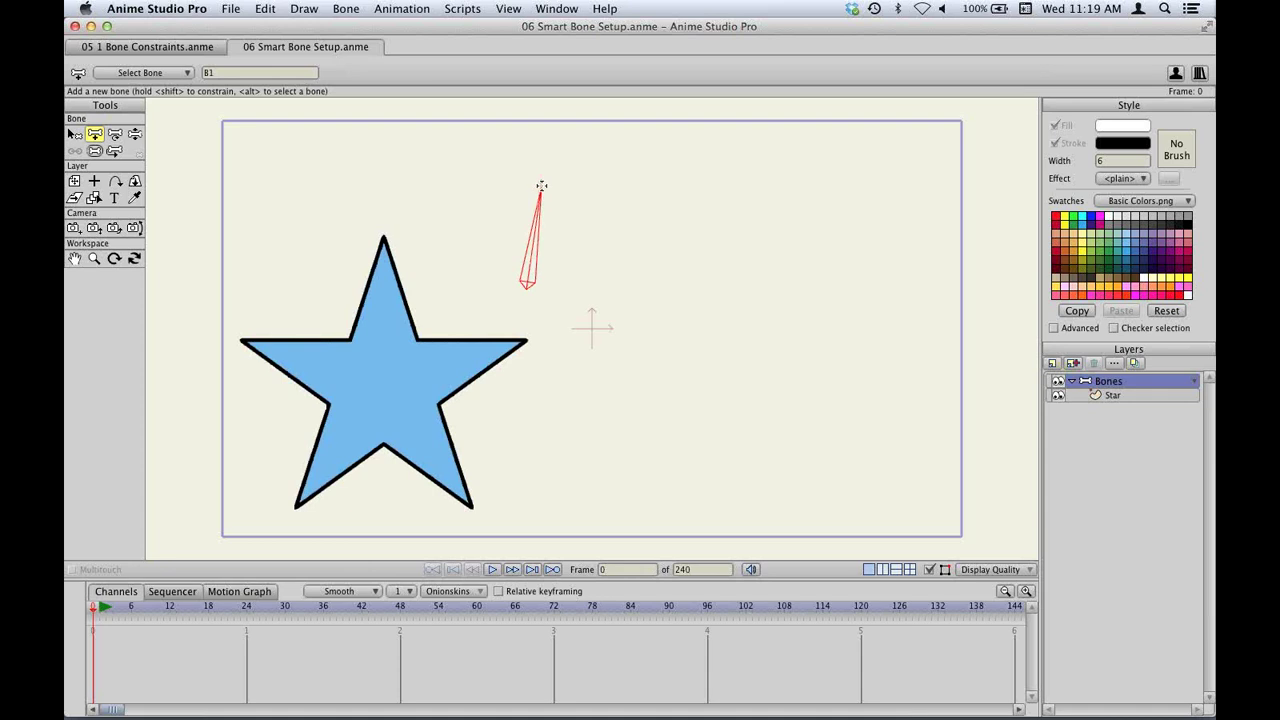
pyautogui.click(340, 8)
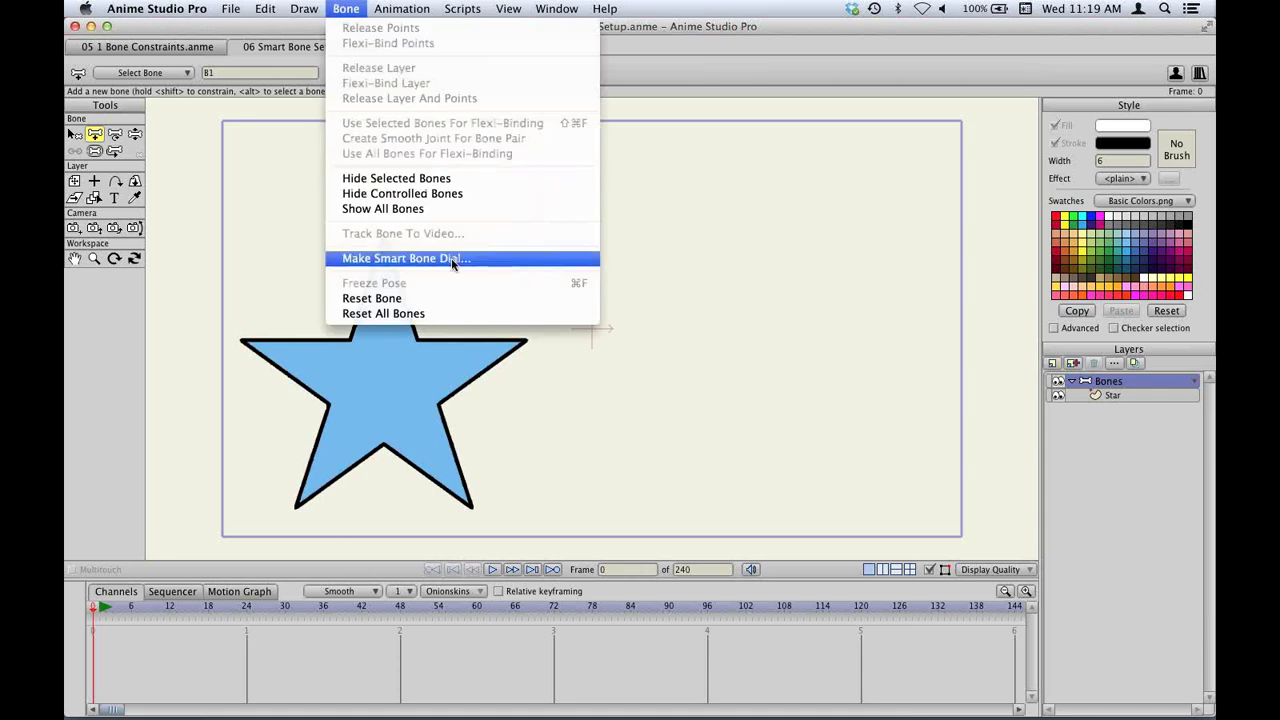
pyautogui.click(334, 8)
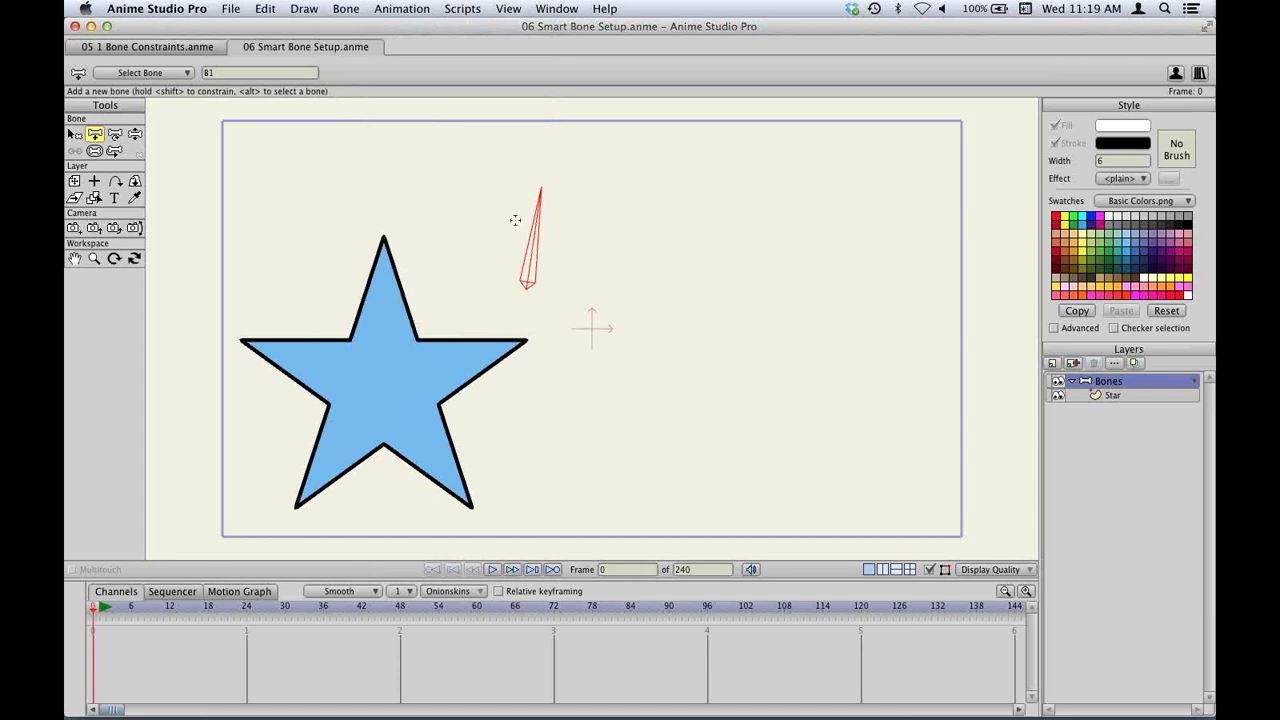
pyautogui.click(358, 8)
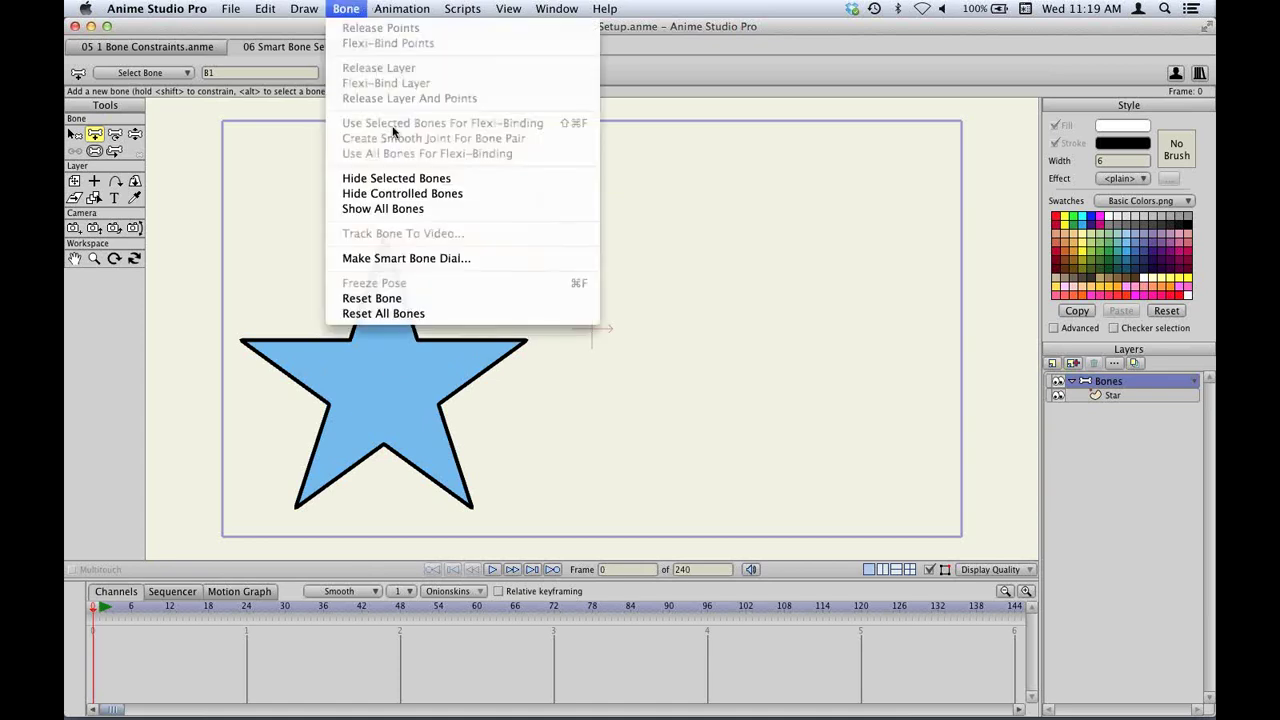
pyautogui.click(467, 262)
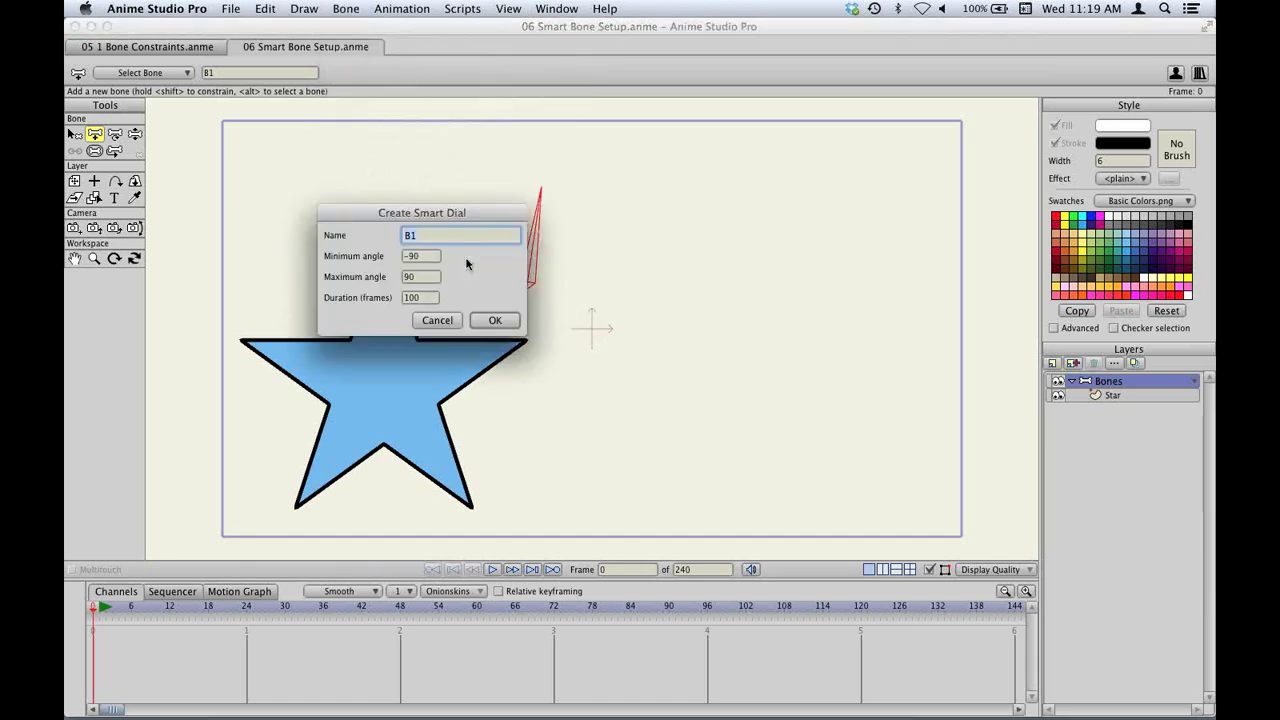
pyautogui.write('Curvy')
pyautogui.click(433, 258)
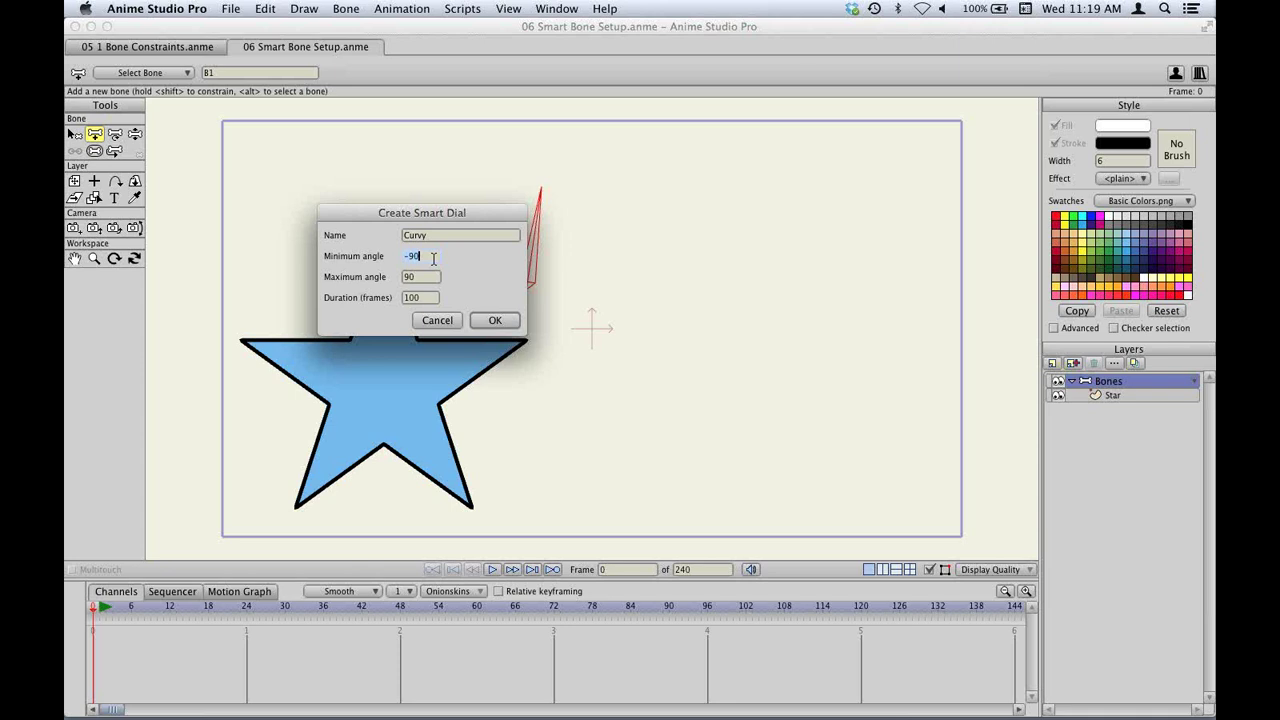
pyautogui.write('0')
pyautogui.click(495, 321)
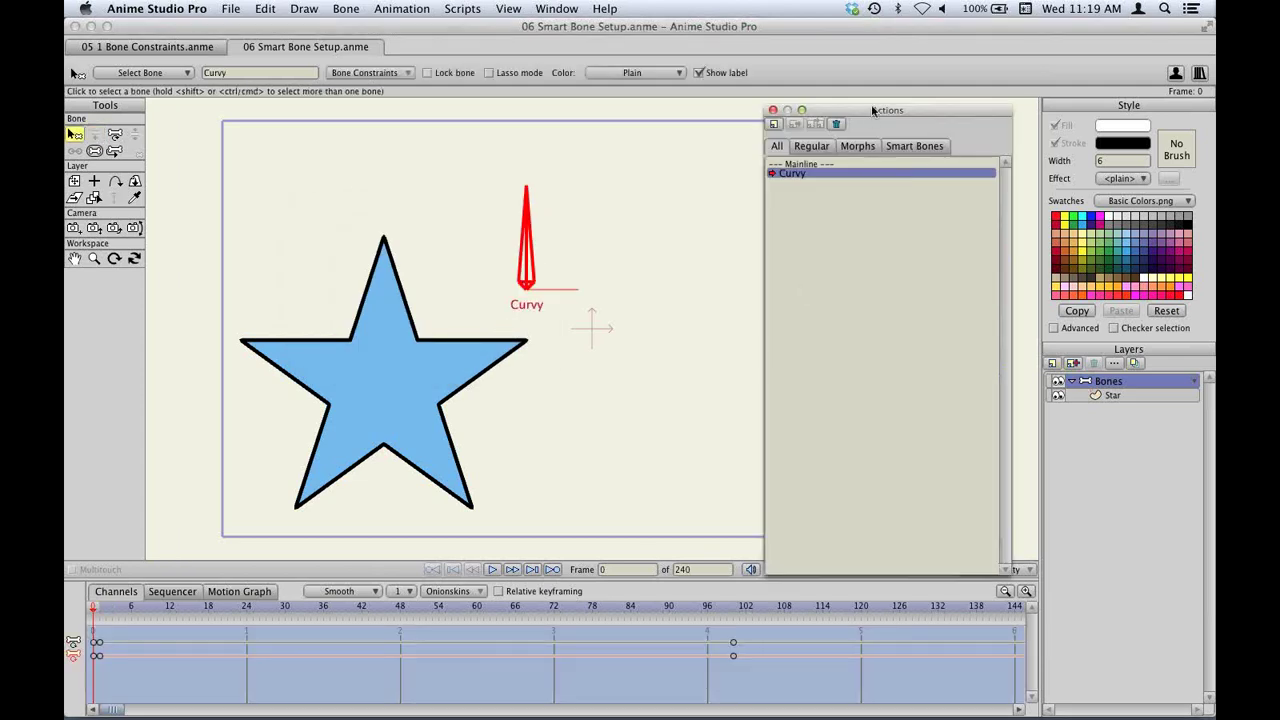
# At frame 100 of the Curvy action, round the star's points into blobby curves with Curvature.
pyautogui.moveTo(874, 113); pyautogui.dragTo(896, 84)
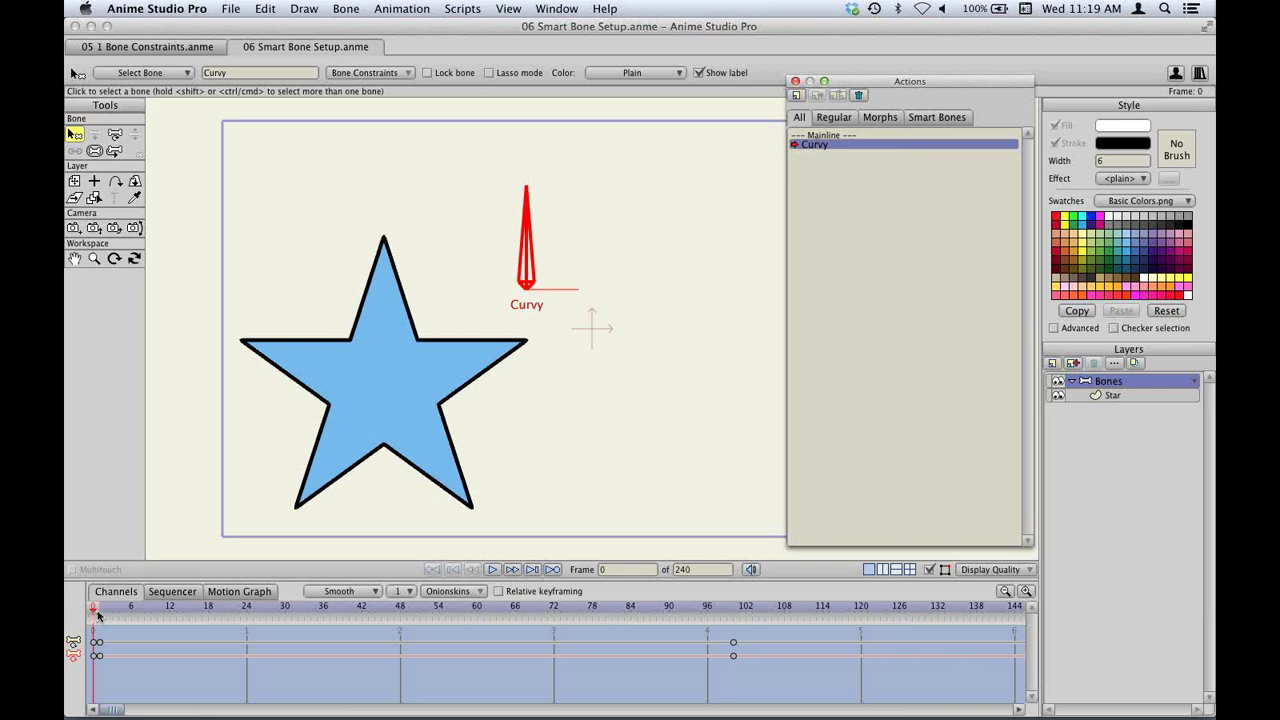
pyautogui.moveTo(100, 612); pyautogui.dragTo(737, 610)
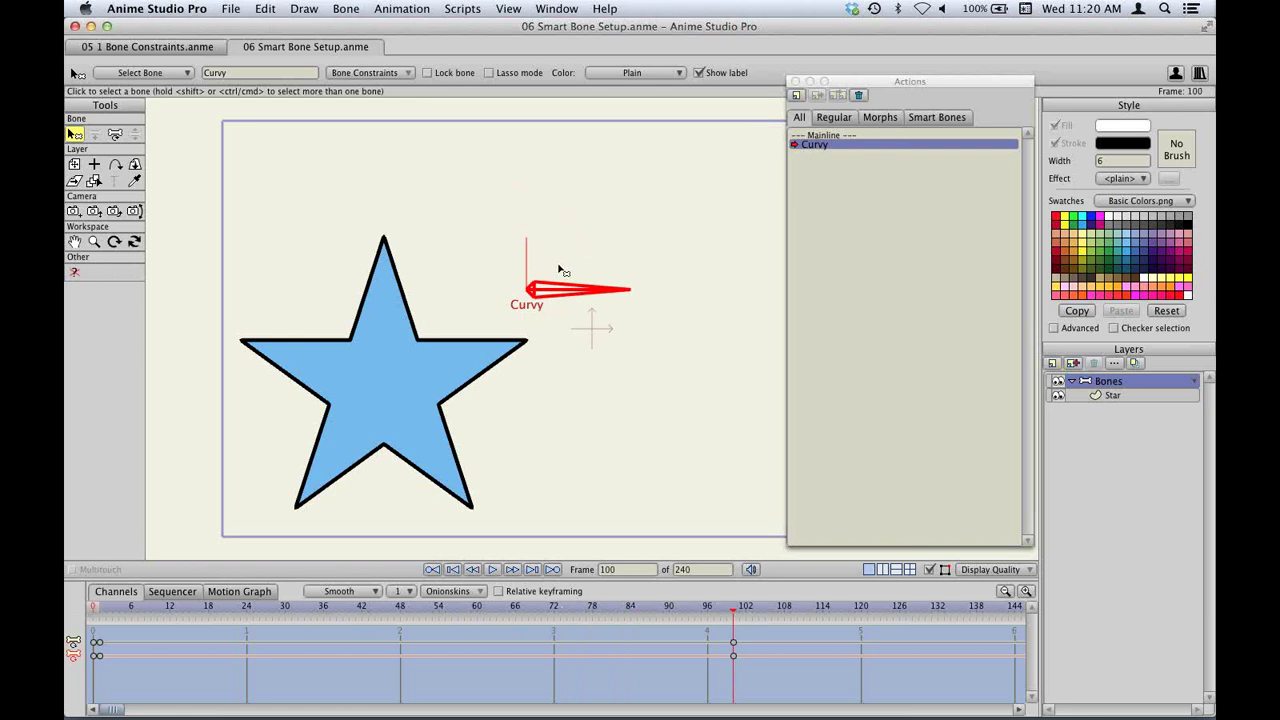
pyautogui.click(1126, 395)
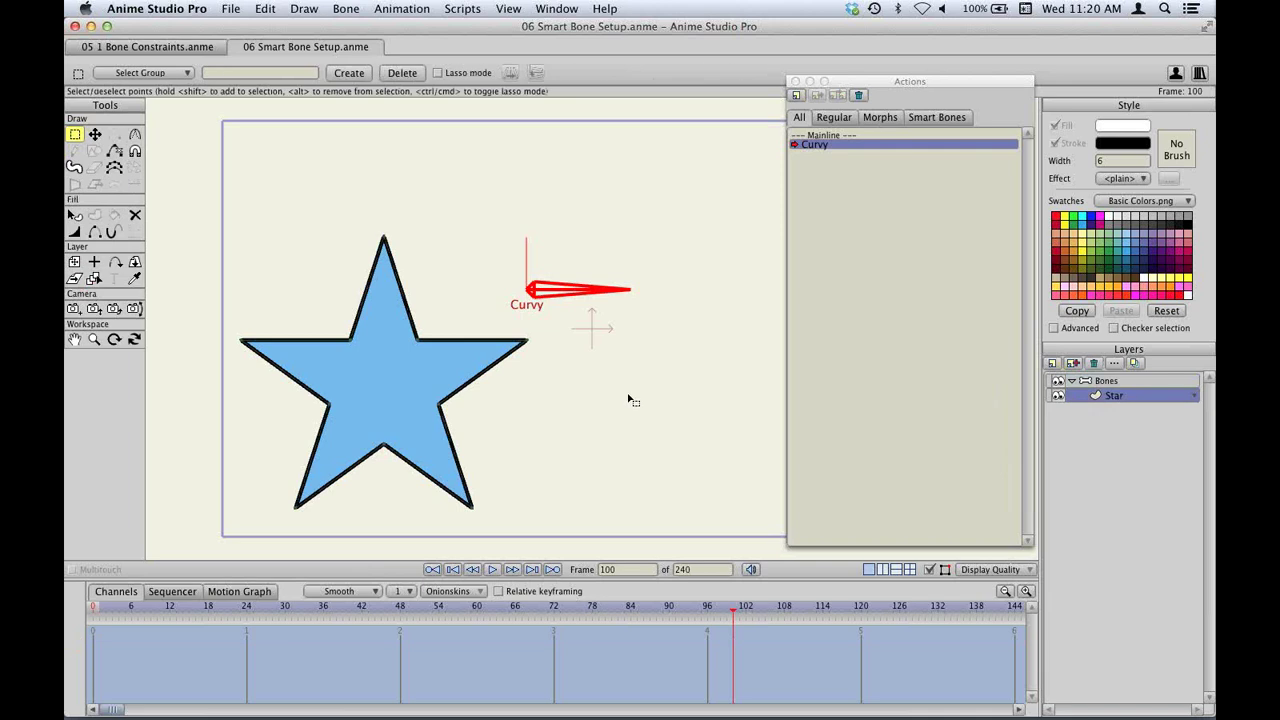
pyautogui.press('c')
pyautogui.moveTo(390, 329); pyautogui.dragTo(1036, 326)
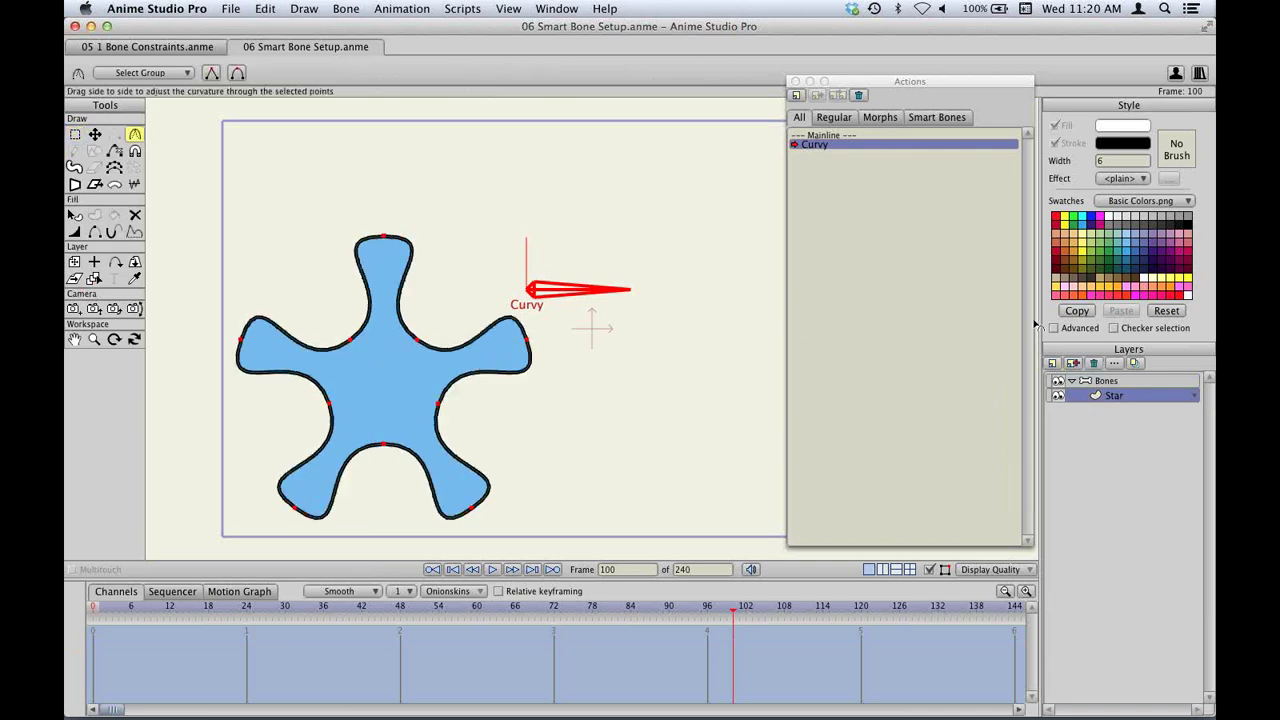
pyautogui.click(1116, 384)
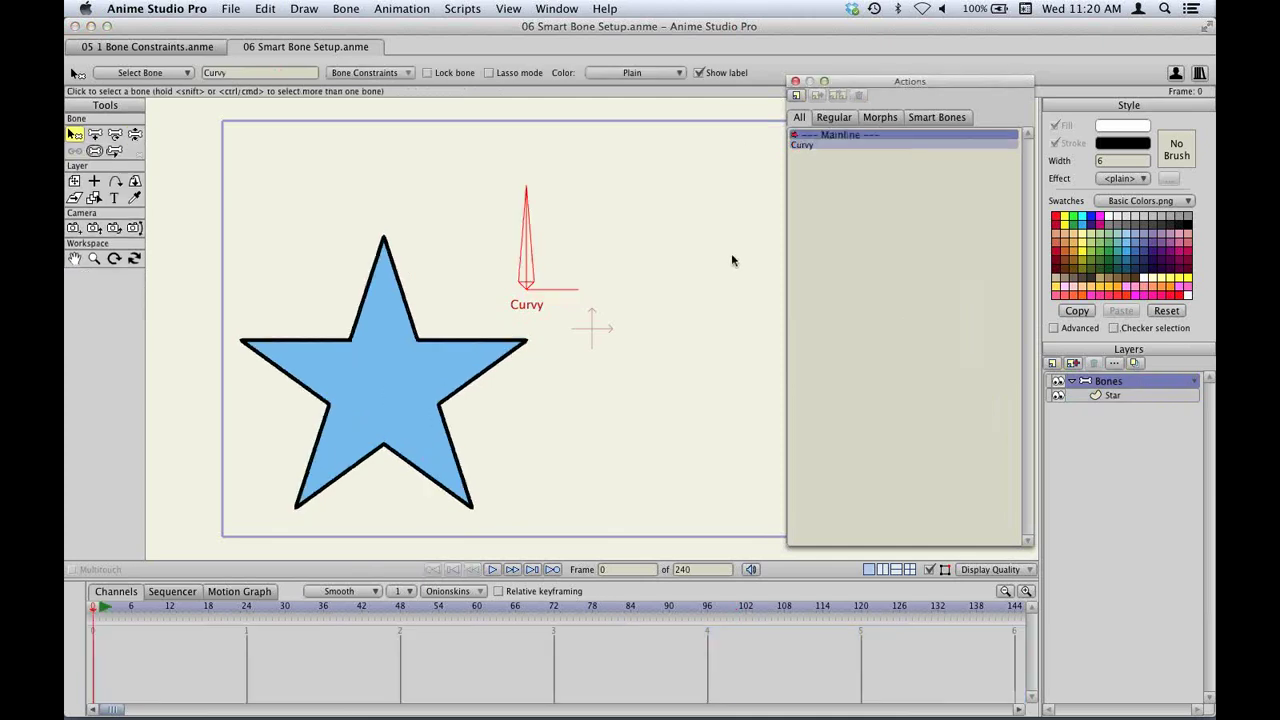
# Draw a second bone beside Curvy and make it a smart bone dial named Green.
pyautogui.press('a')
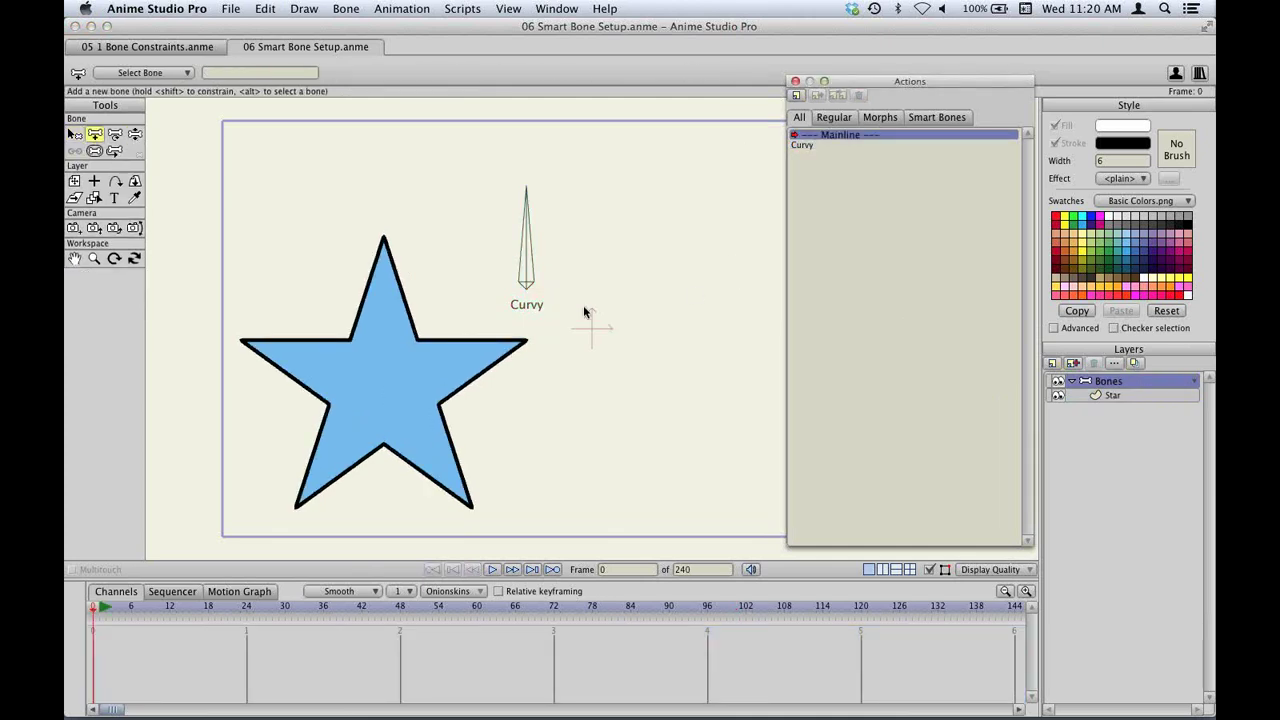
pyautogui.moveTo(628, 342); pyautogui.dragTo(645, 236)
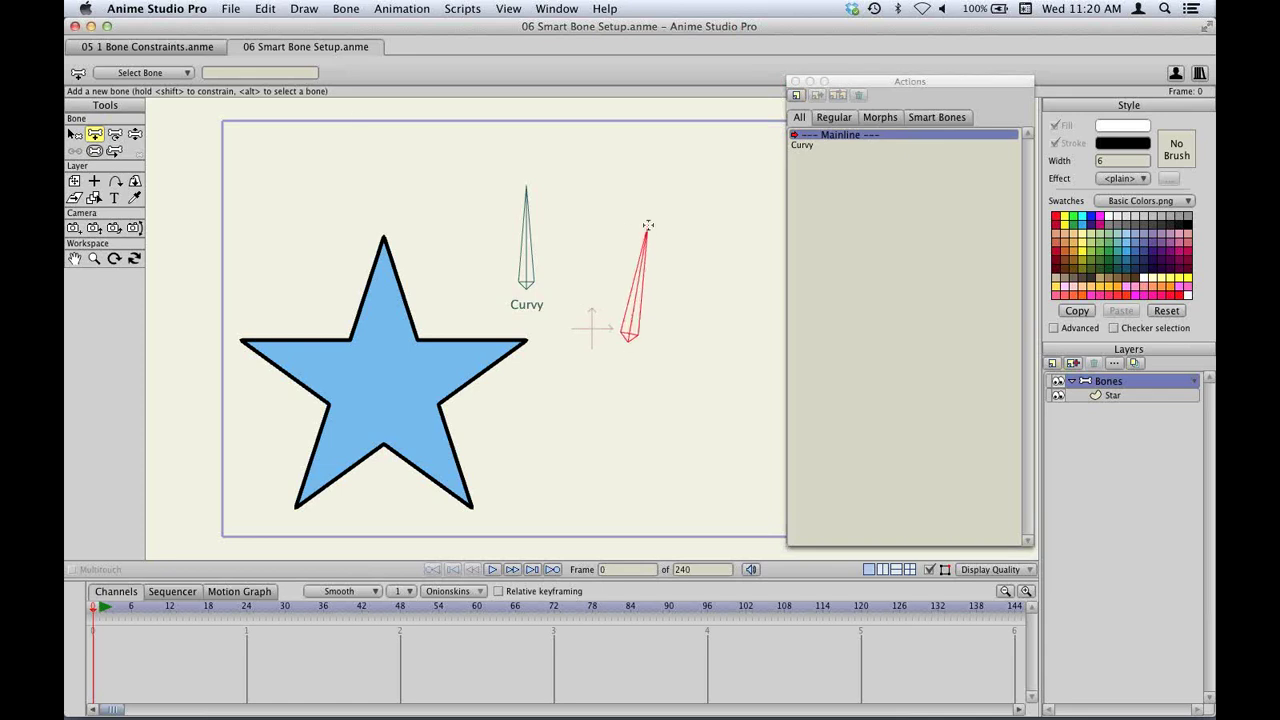
pyautogui.click(342, 8)
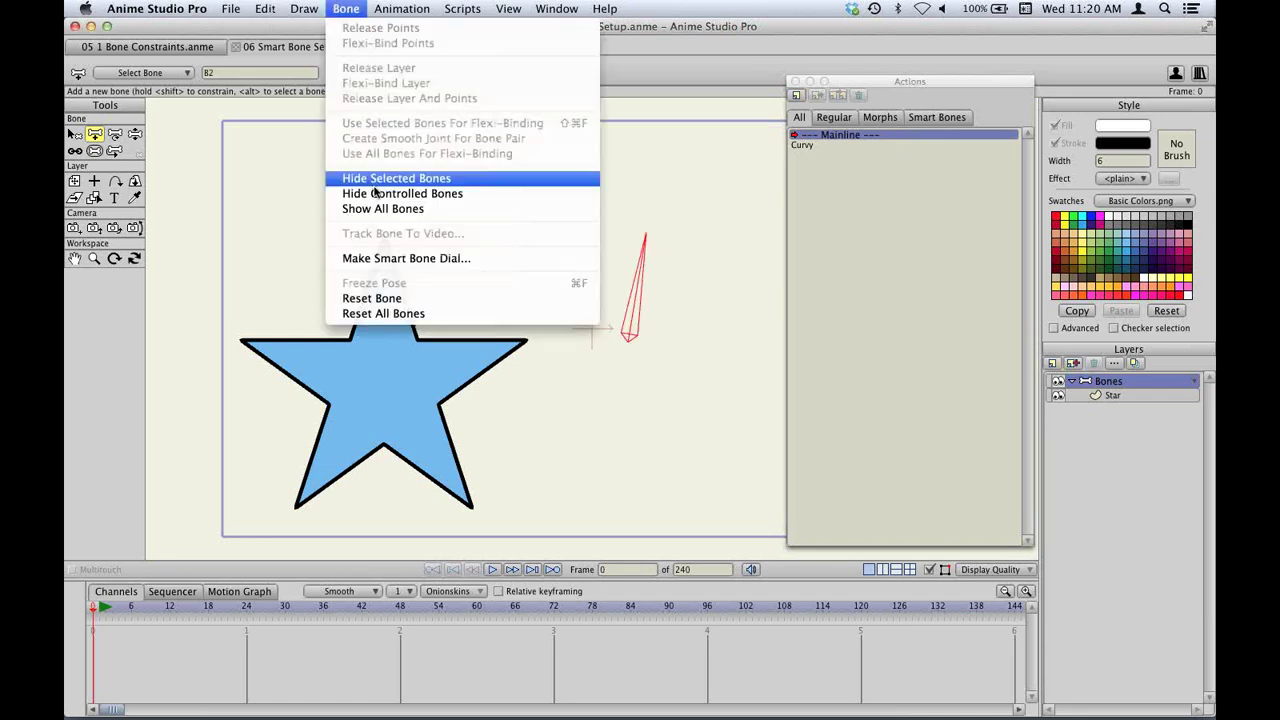
pyautogui.click(404, 258)
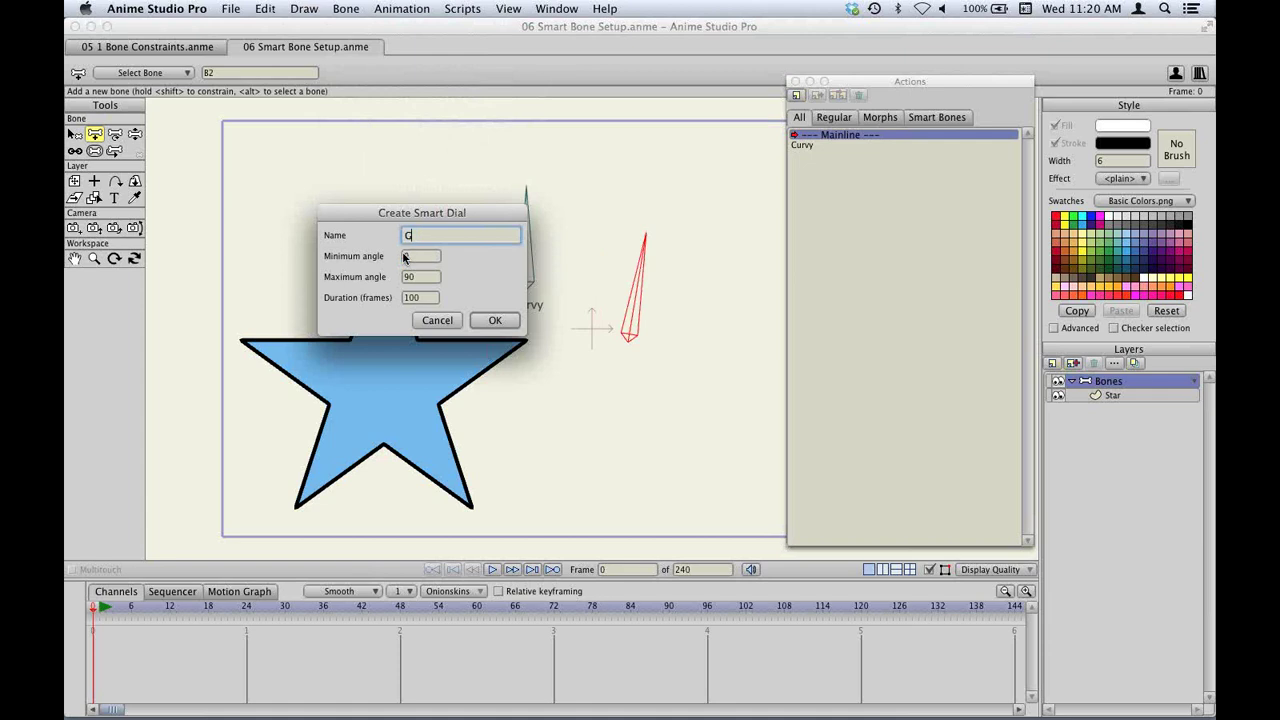
pyautogui.press('Return')
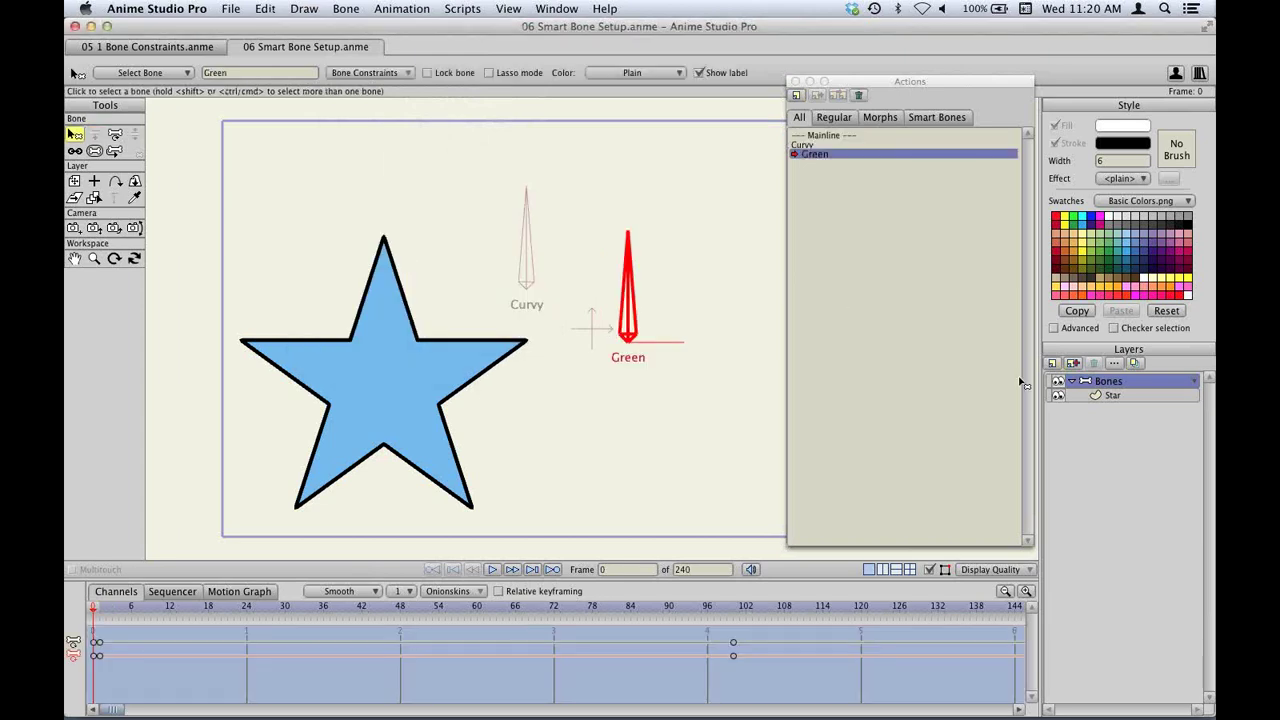
# At frame 99 fill the star shape green, then return to the Bones layer and Mainline.
pyautogui.click(1110, 395)
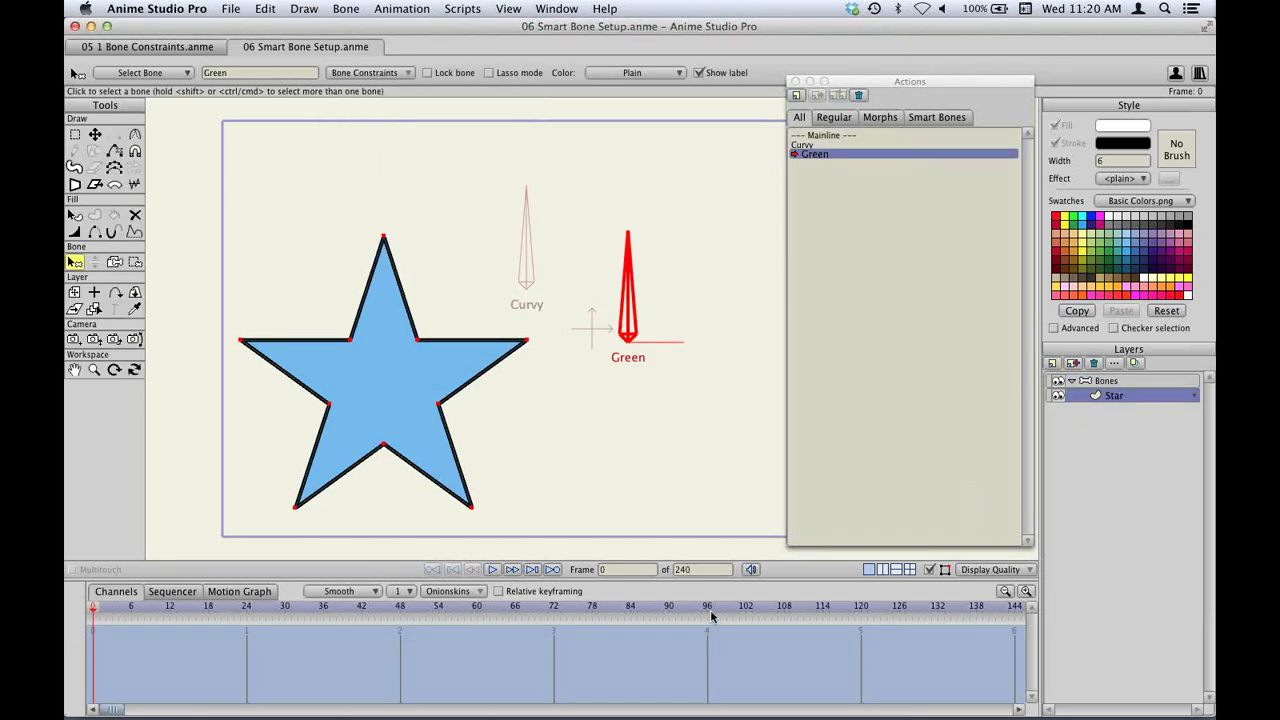
pyautogui.moveTo(746, 613); pyautogui.dragTo(729, 613)
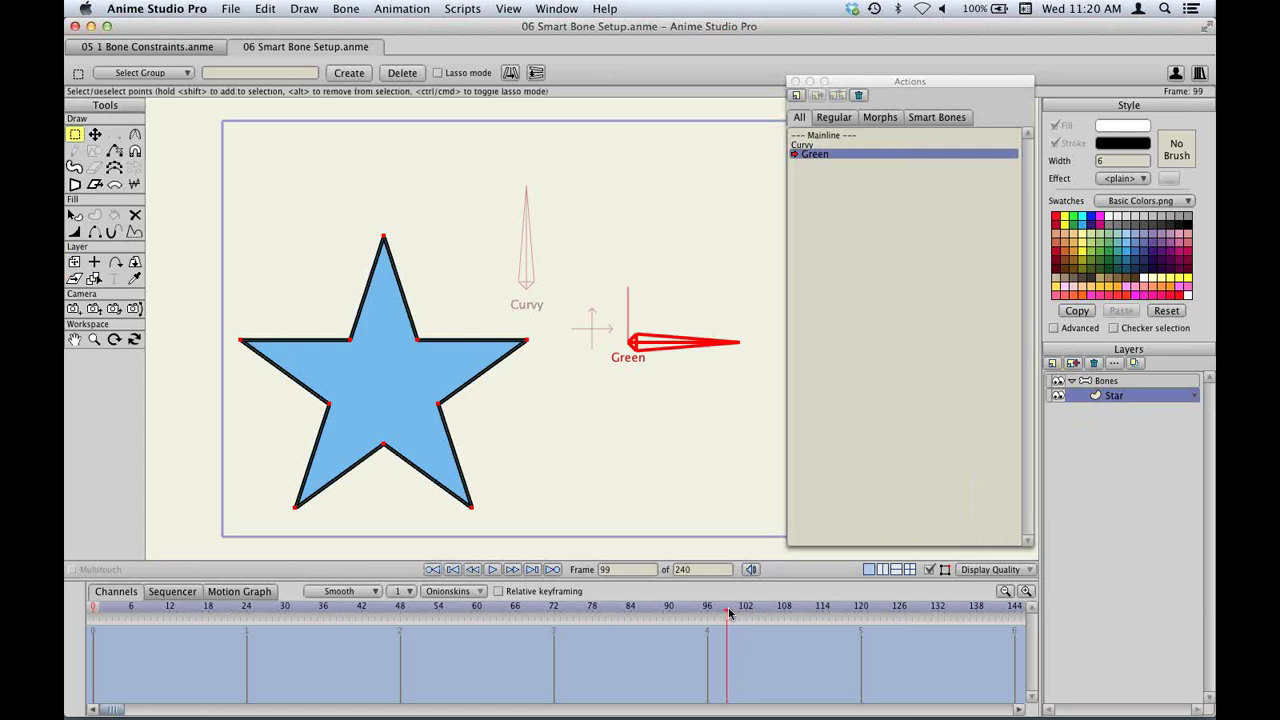
pyautogui.press('q')
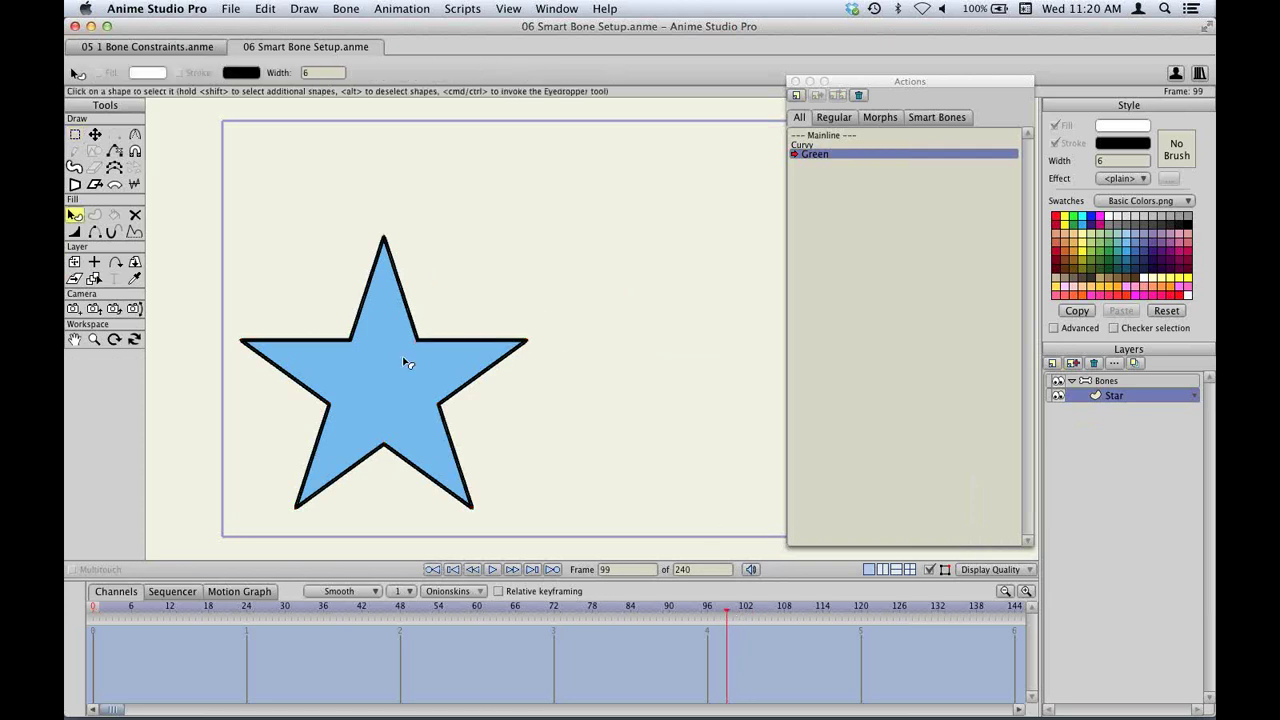
pyautogui.click(406, 360)
pyautogui.click(1091, 256)
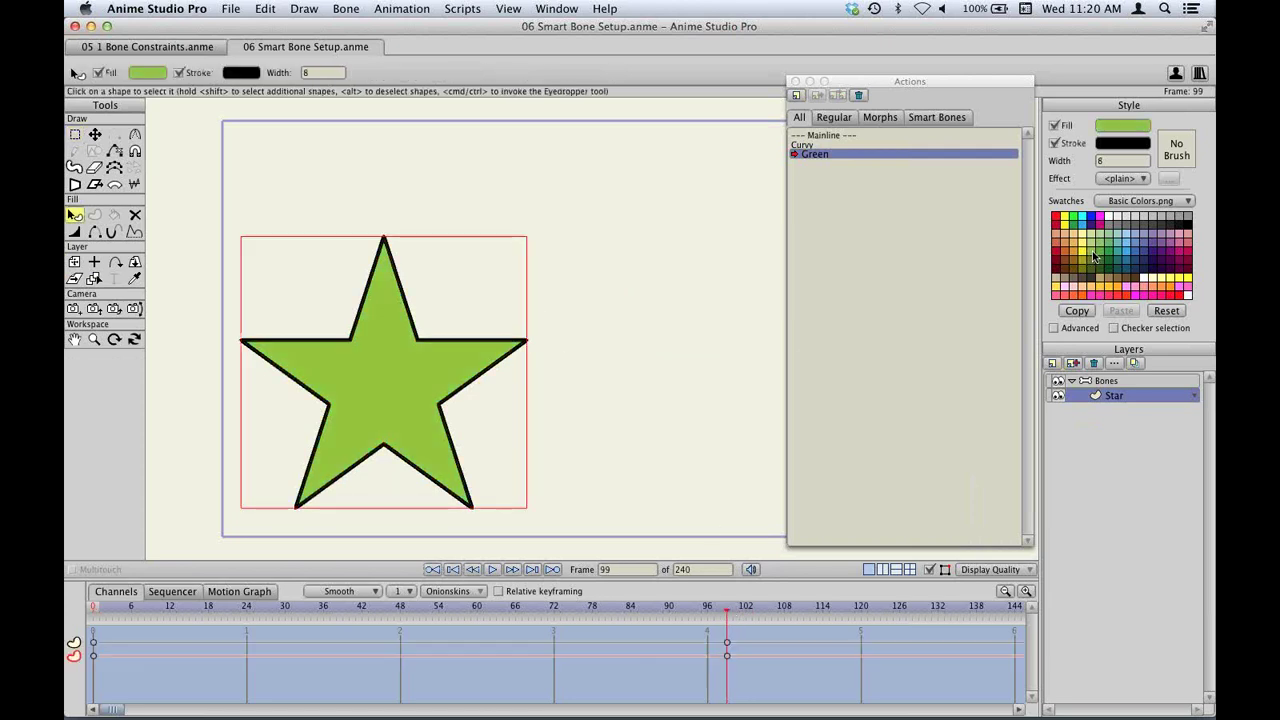
pyautogui.click(1110, 381)
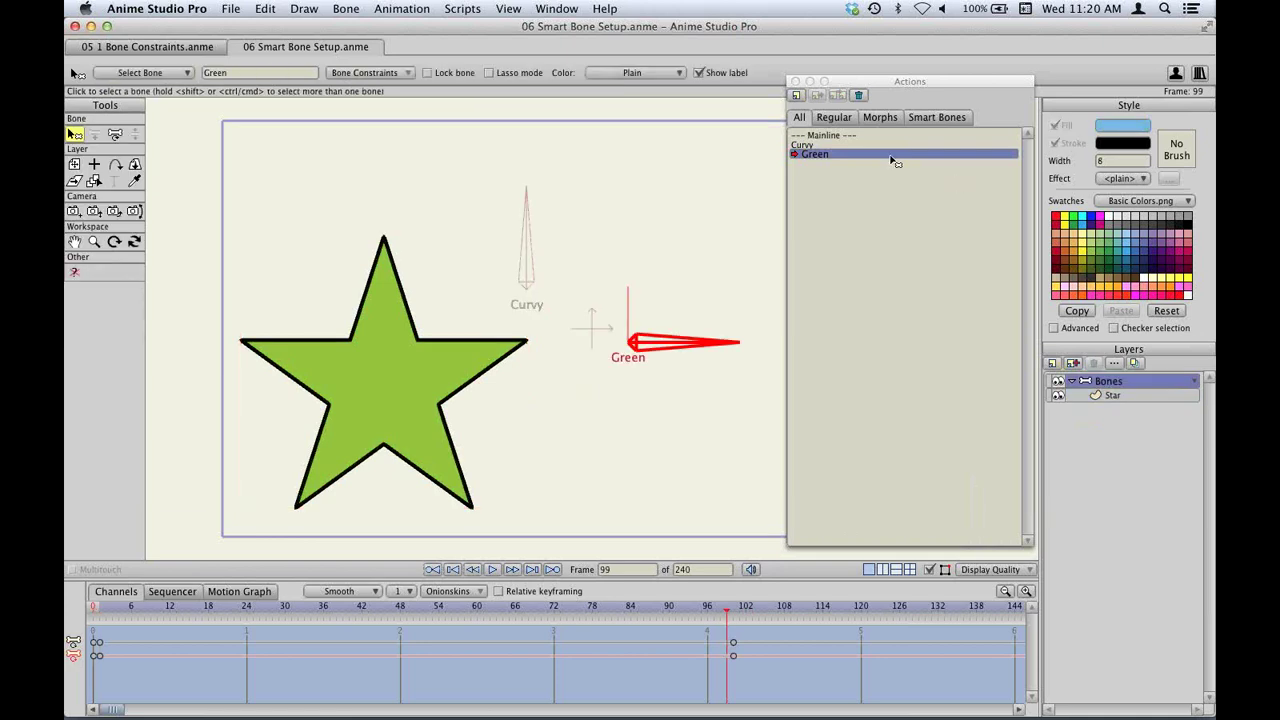
pyautogui.click(851, 134)
pyautogui.press('z')
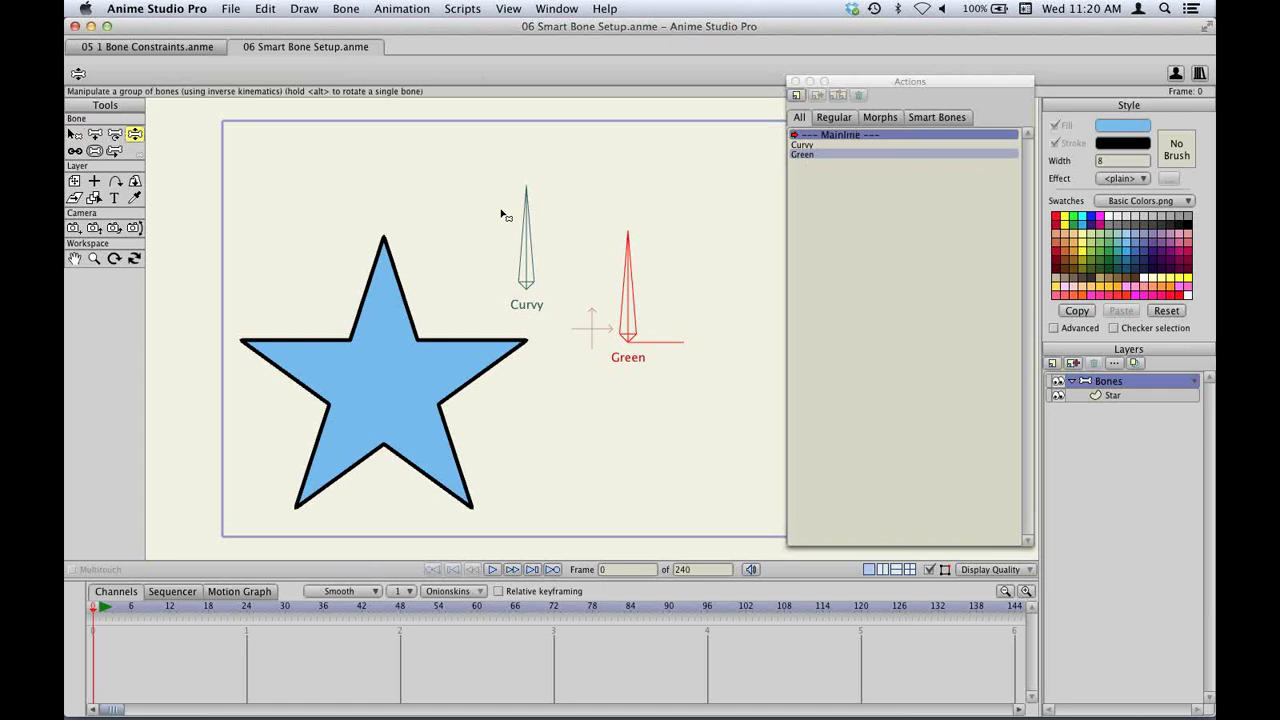
# Rotate the Curvy and Green dials back and forth, leaving the star curved and green, then close Actions.
pyautogui.moveTo(503, 206); pyautogui.dragTo(737, 326)
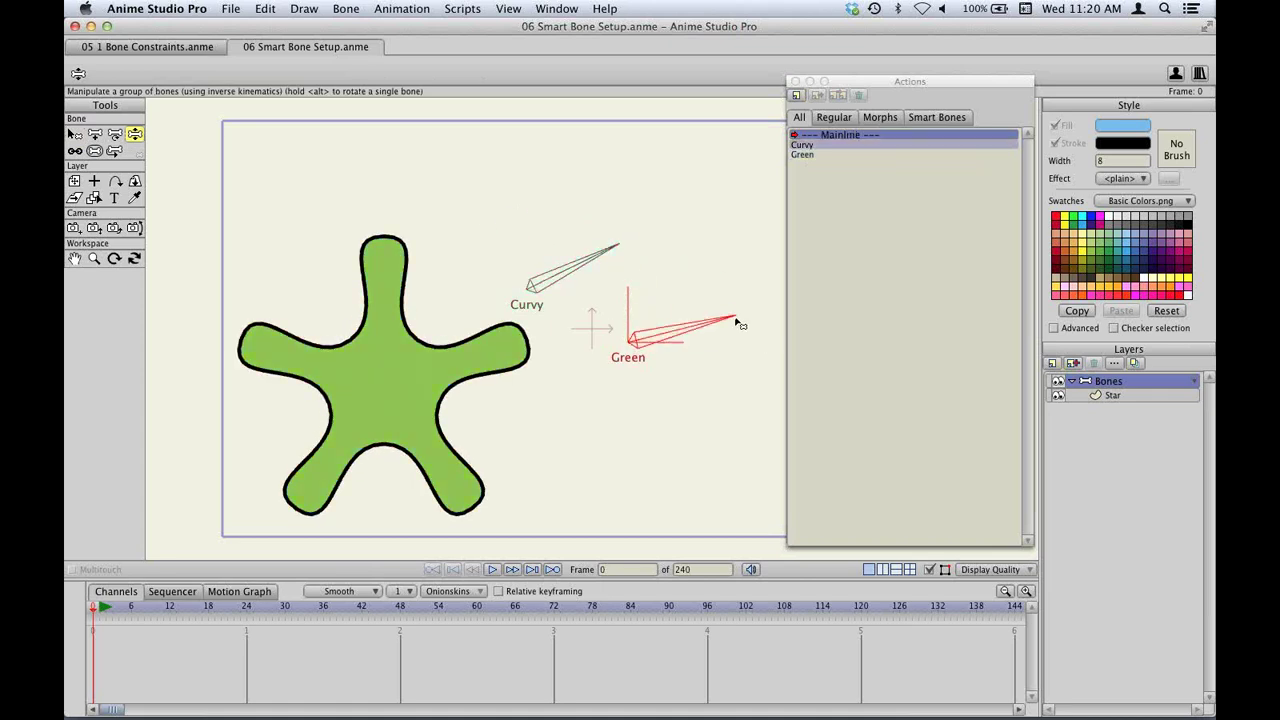
pyautogui.moveTo(617, 253); pyautogui.dragTo(586, 206)
pyautogui.press('super+z')
pyautogui.moveTo(700, 322); pyautogui.dragTo(648, 283)
pyautogui.moveTo(604, 238); pyautogui.dragTo(531, 190)
pyautogui.moveTo(662, 287); pyautogui.dragTo(735, 323)
pyautogui.moveTo(556, 224); pyautogui.dragTo(623, 257)
pyautogui.moveTo(719, 345); pyautogui.dragTo(732, 303)
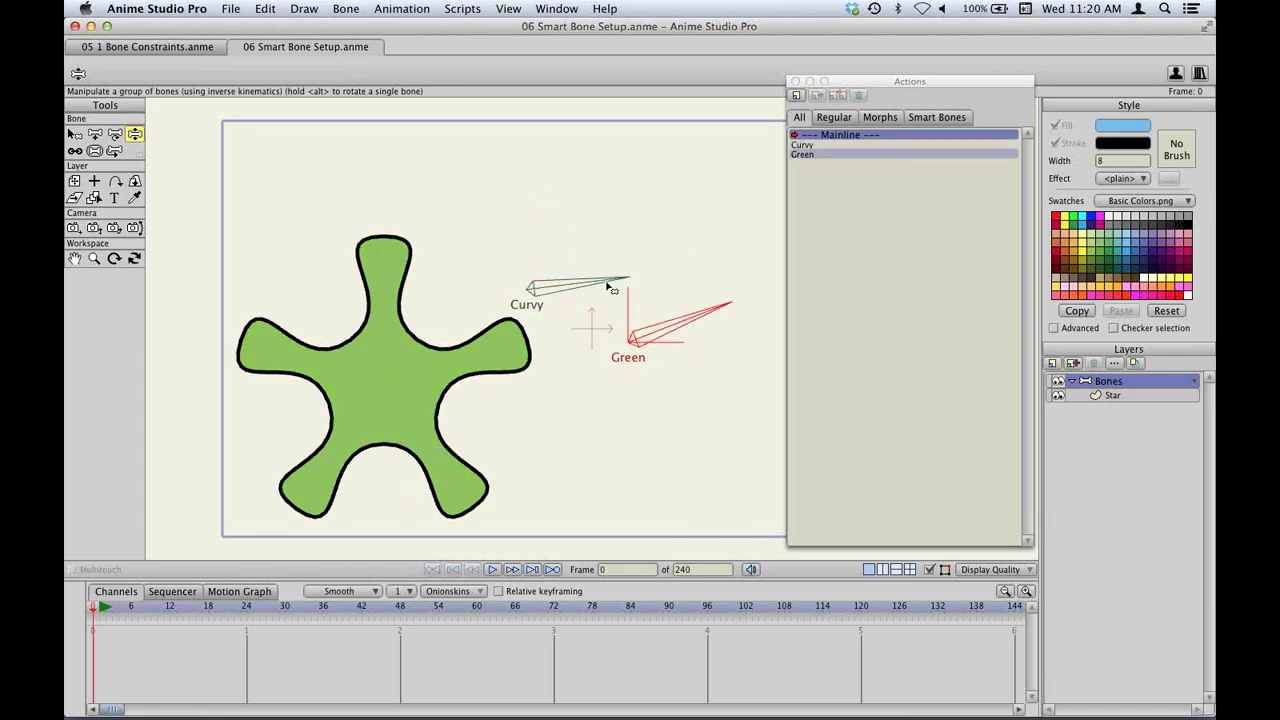
pyautogui.moveTo(609, 283); pyautogui.dragTo(548, 190)
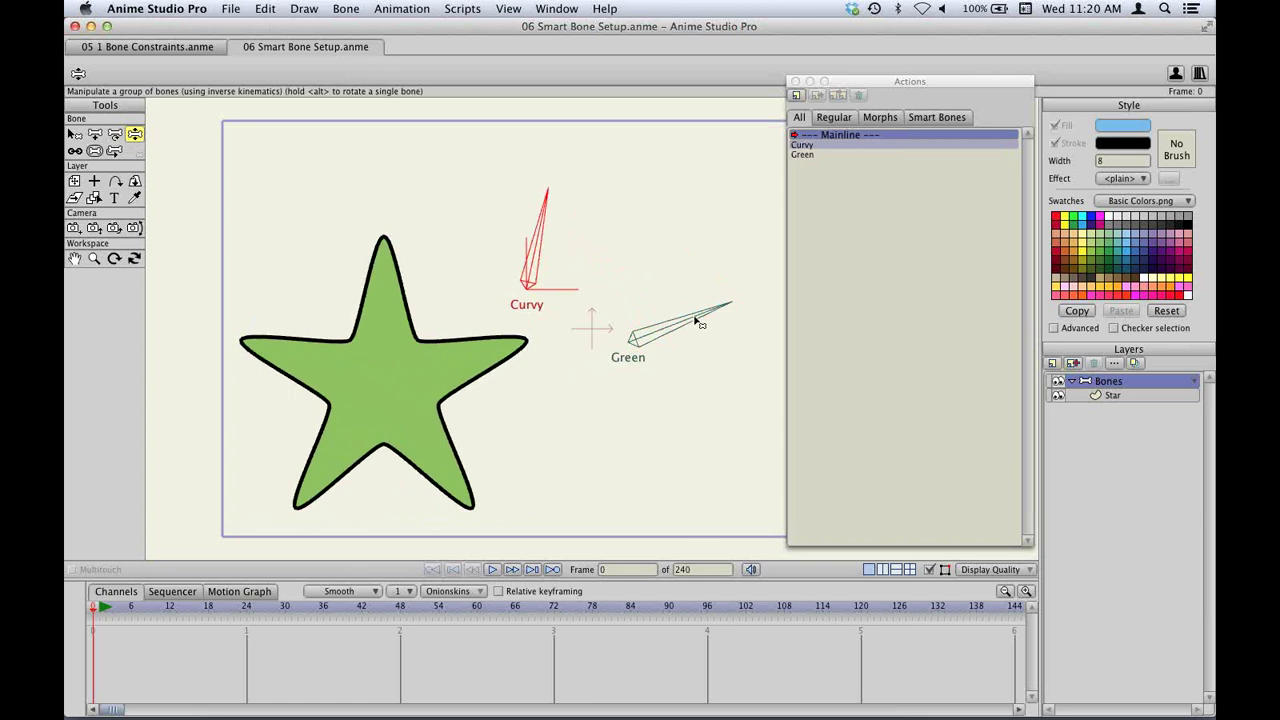
pyautogui.moveTo(709, 320); pyautogui.dragTo(684, 264)
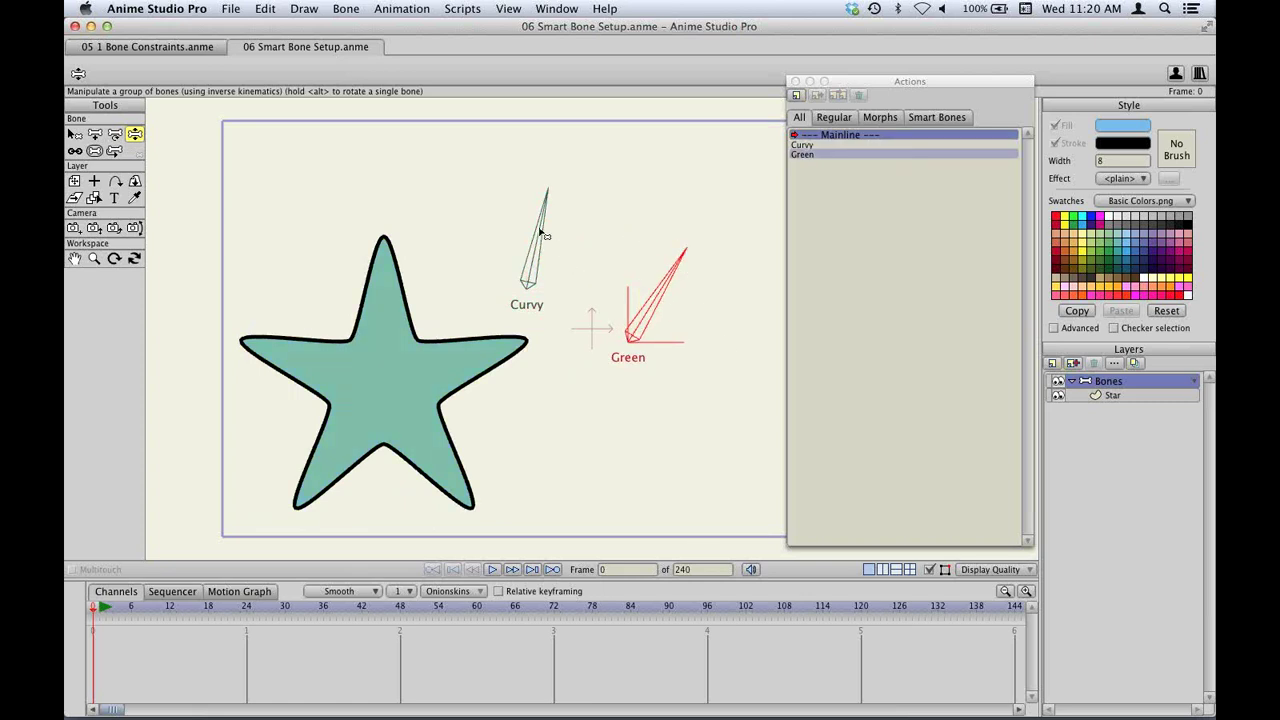
pyautogui.moveTo(541, 234); pyautogui.dragTo(608, 252)
pyautogui.moveTo(672, 274); pyautogui.dragTo(725, 336)
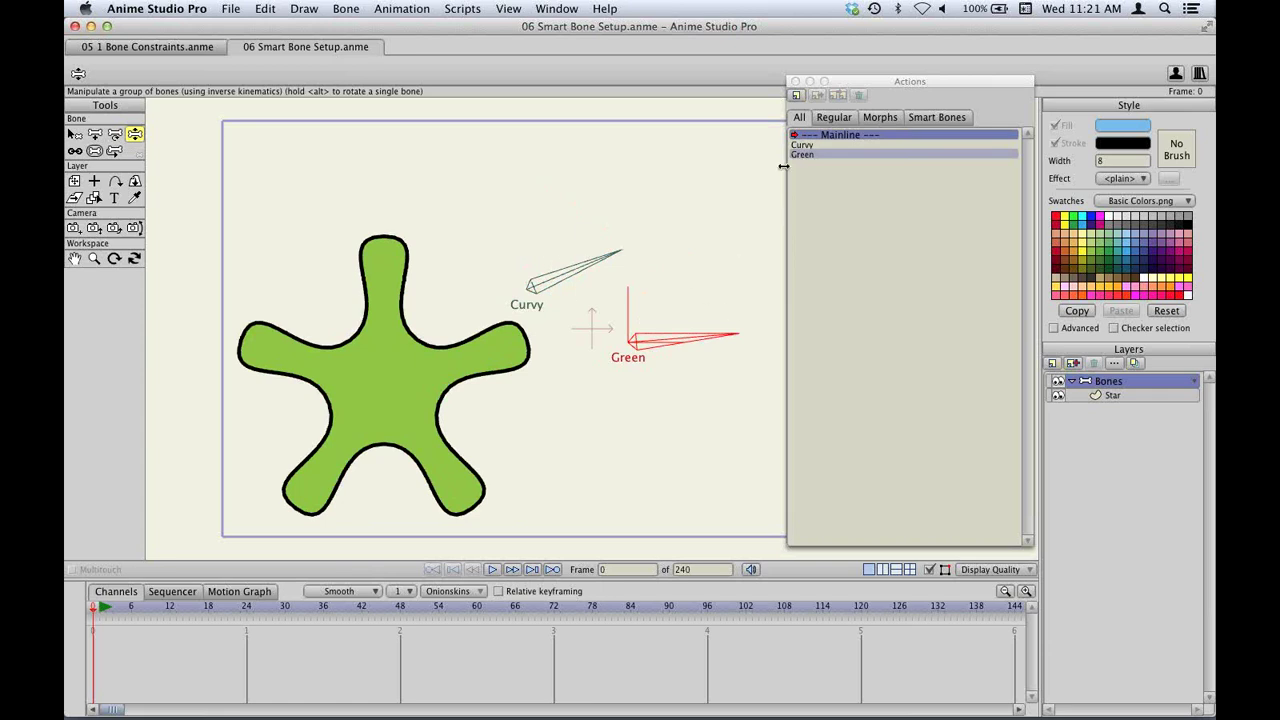
pyautogui.click(795, 81)
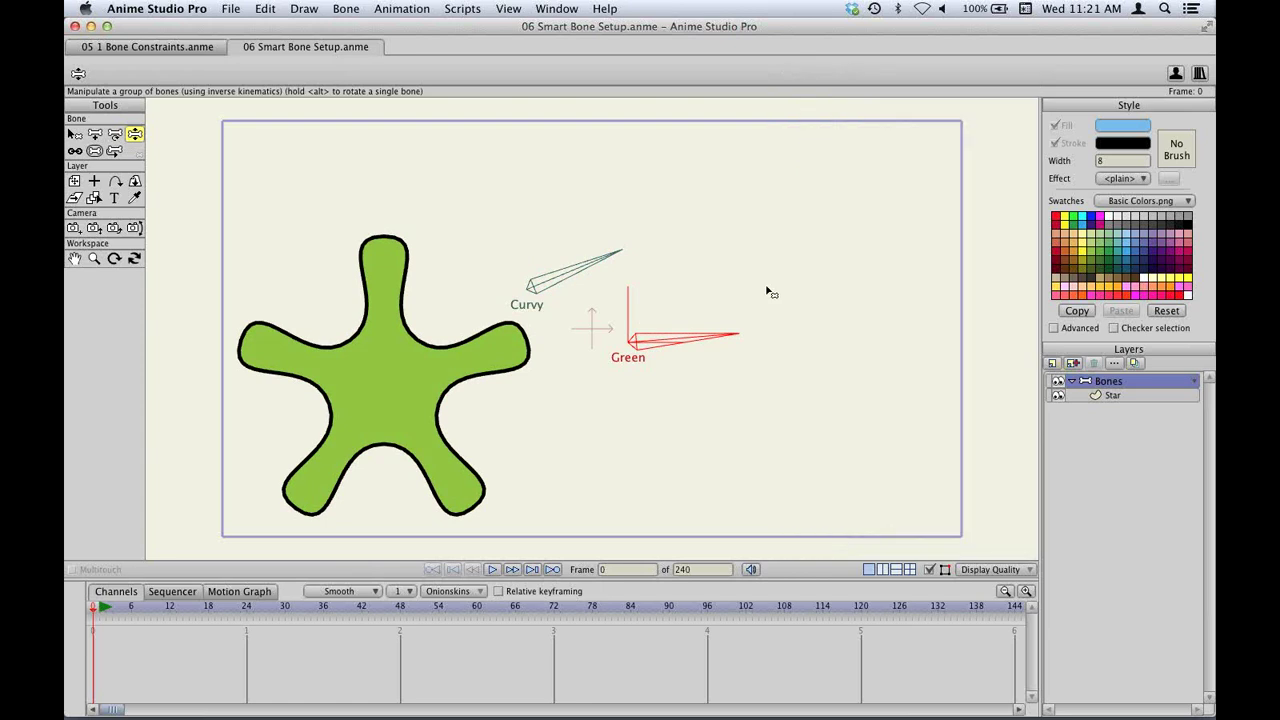
# Open 07 1 Bounce.anme, enlarge the timeline, and play then stop the ball-drop animation.
pyautogui.press('super+o')
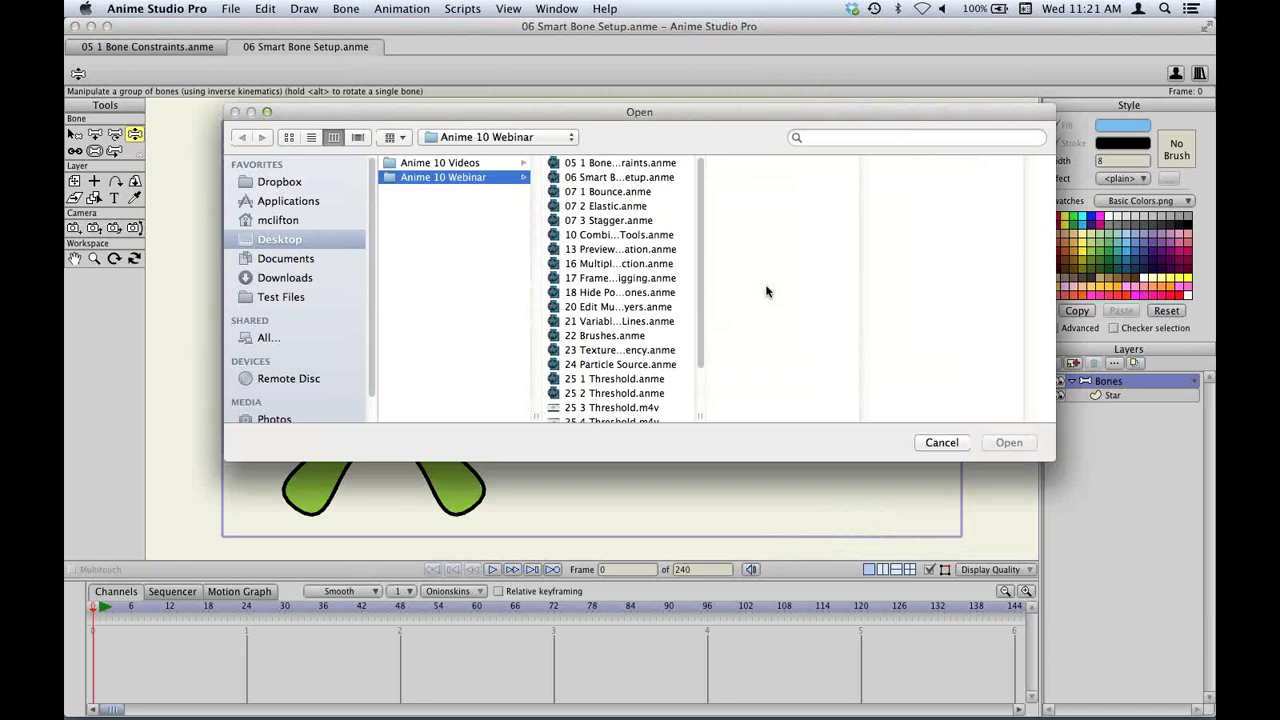
pyautogui.doubleClick(603, 195)
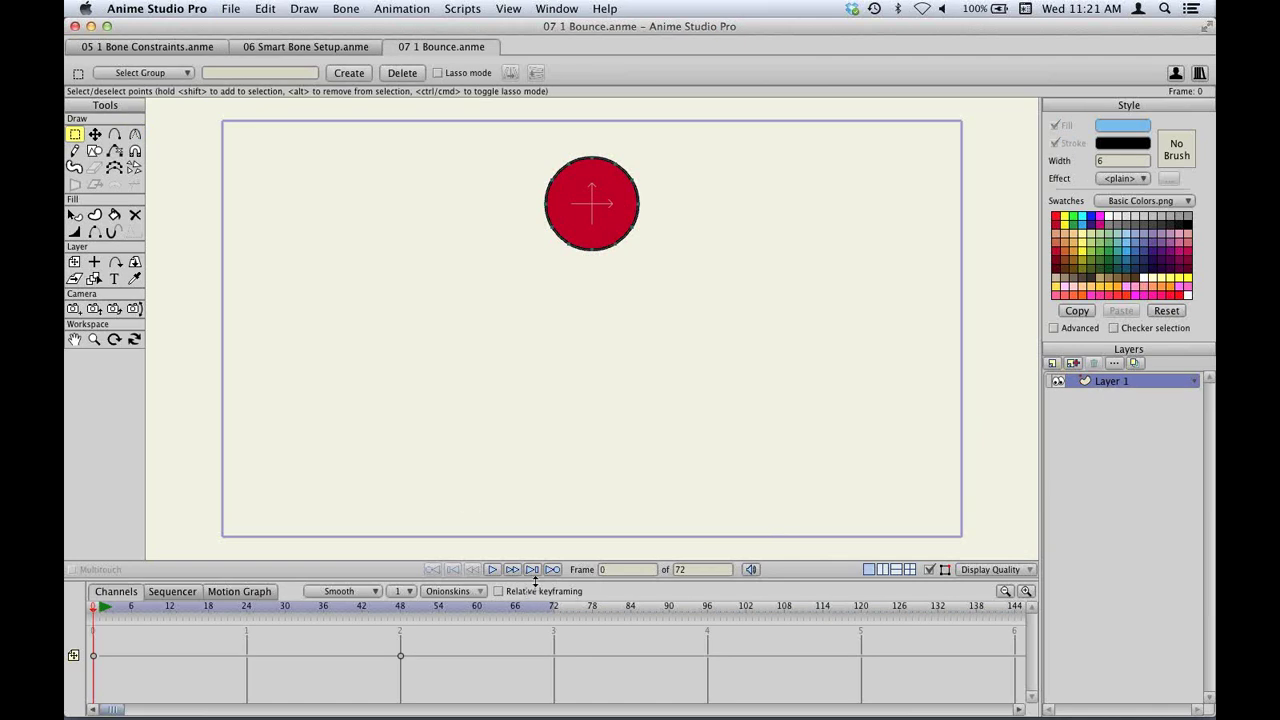
pyautogui.moveTo(596, 580); pyautogui.dragTo(596, 510)
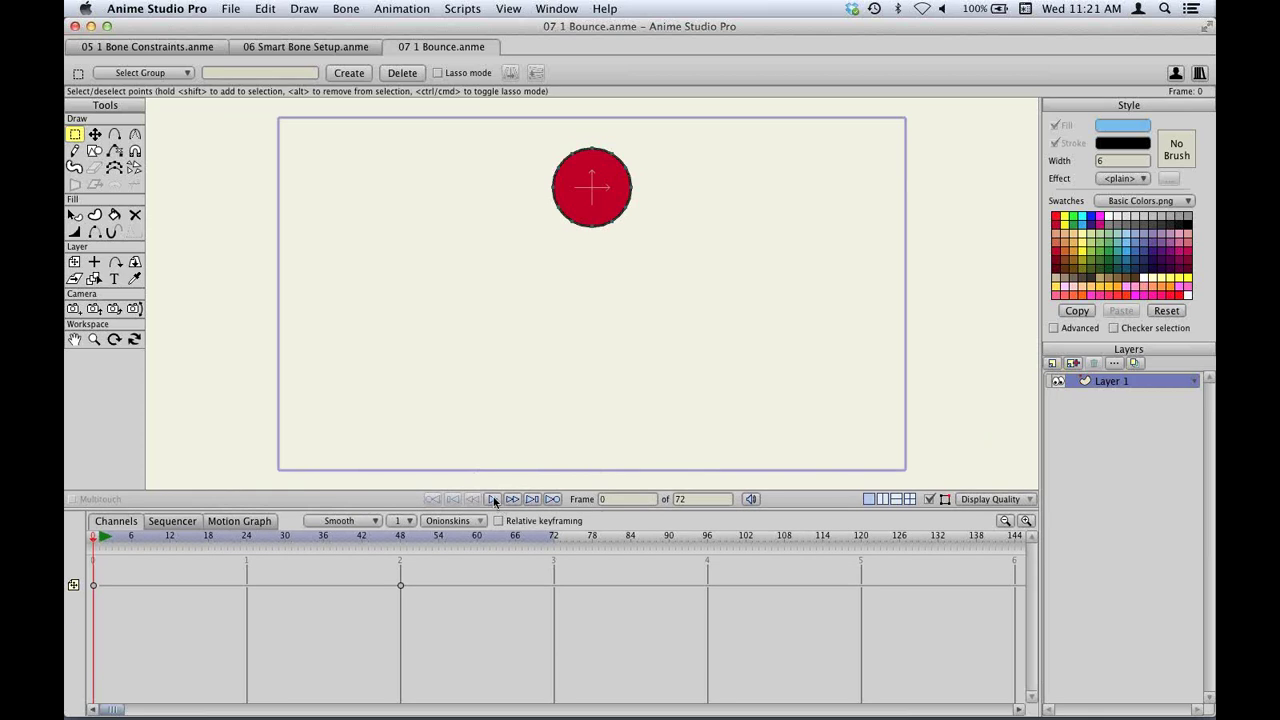
pyautogui.click(494, 501)
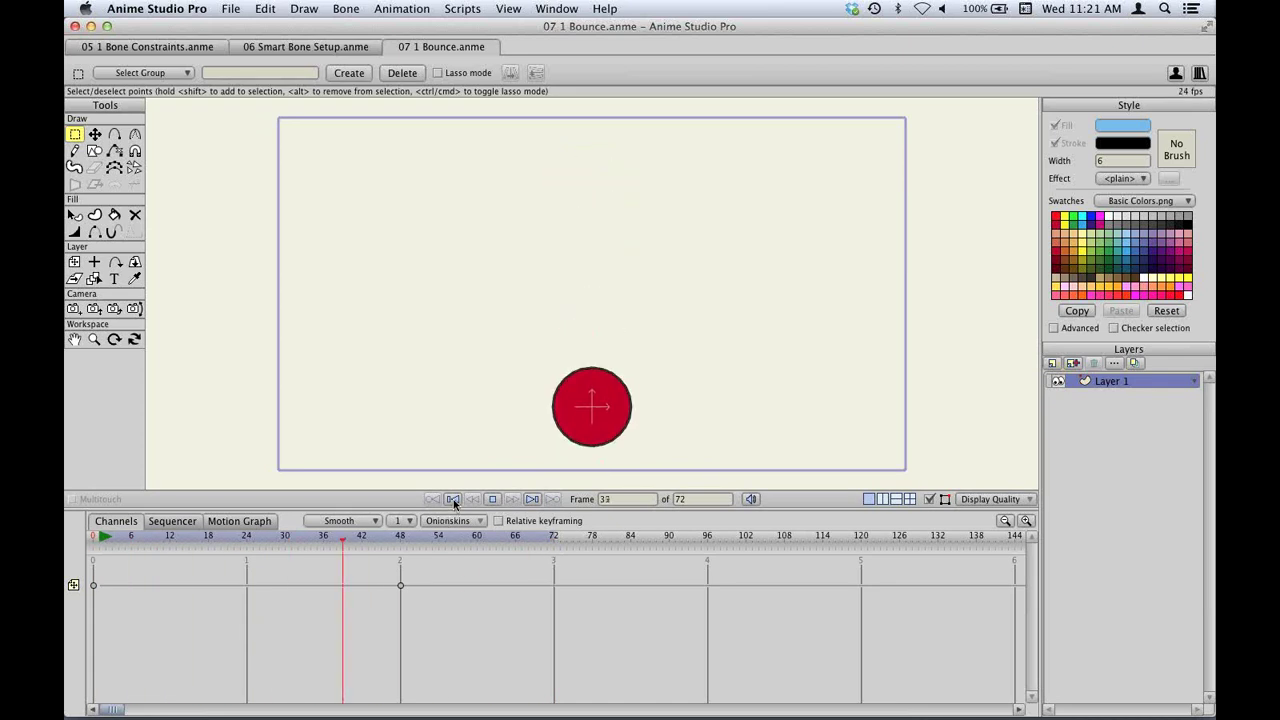
pyautogui.click(453, 499)
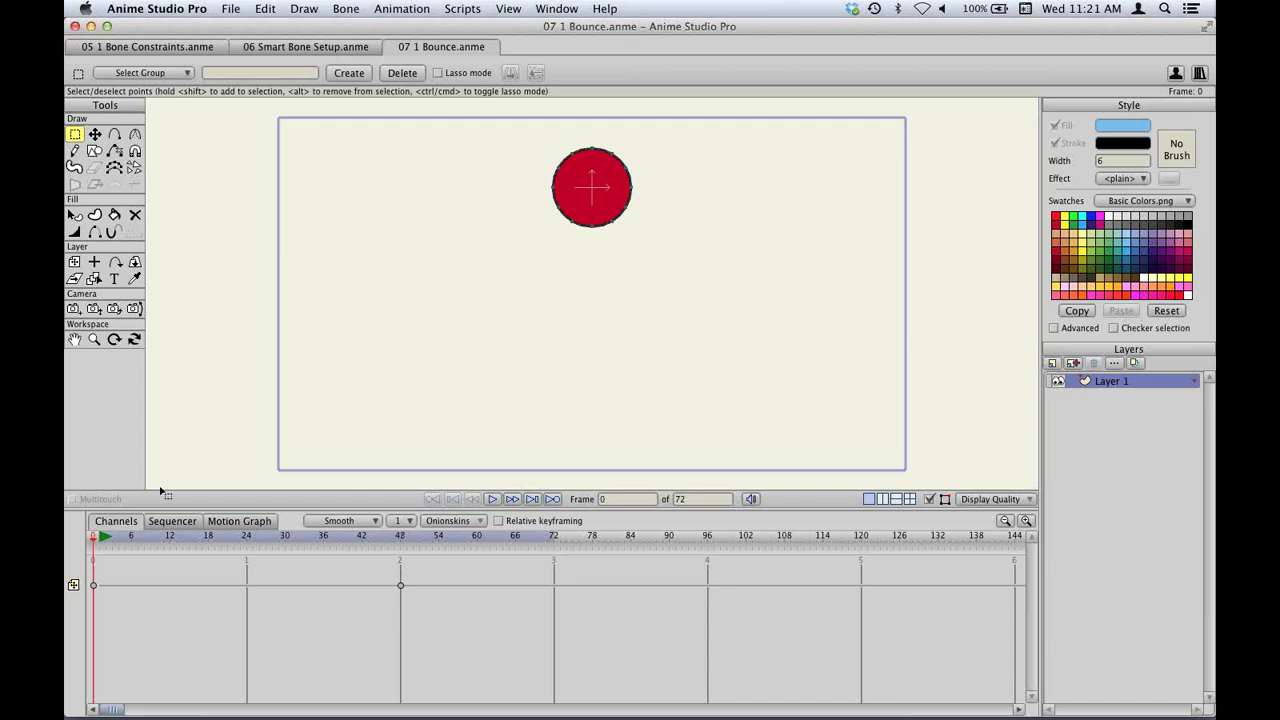
# Give the first keyframe Bounce interpolation with 3 bounces at 0.50 scale and preview it.
pyautogui.rightClick(94, 587)
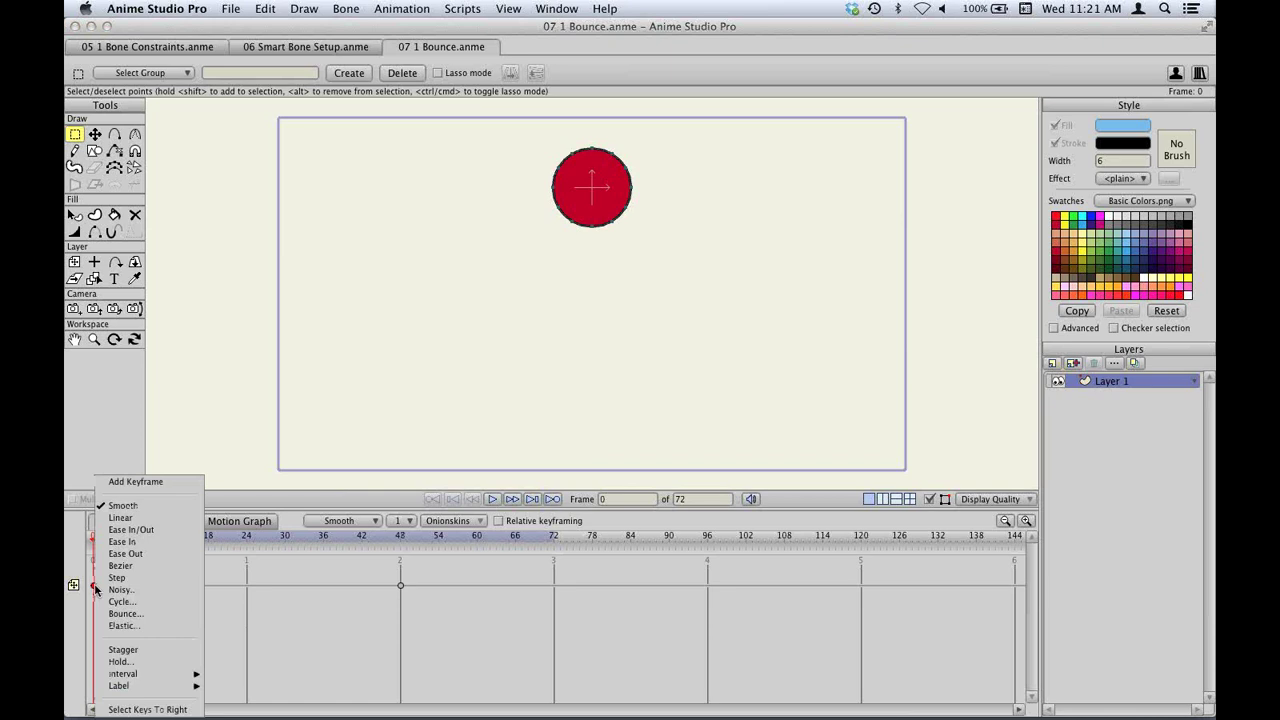
pyautogui.click(146, 614)
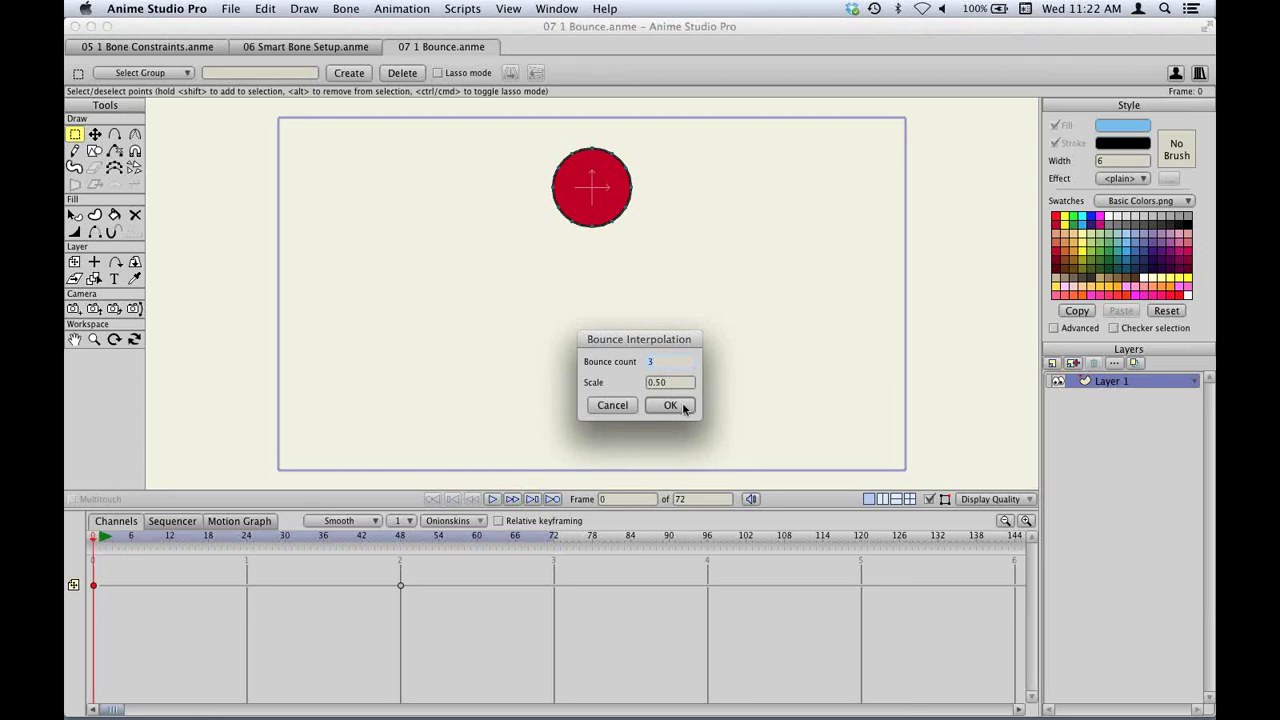
pyautogui.click(670, 405)
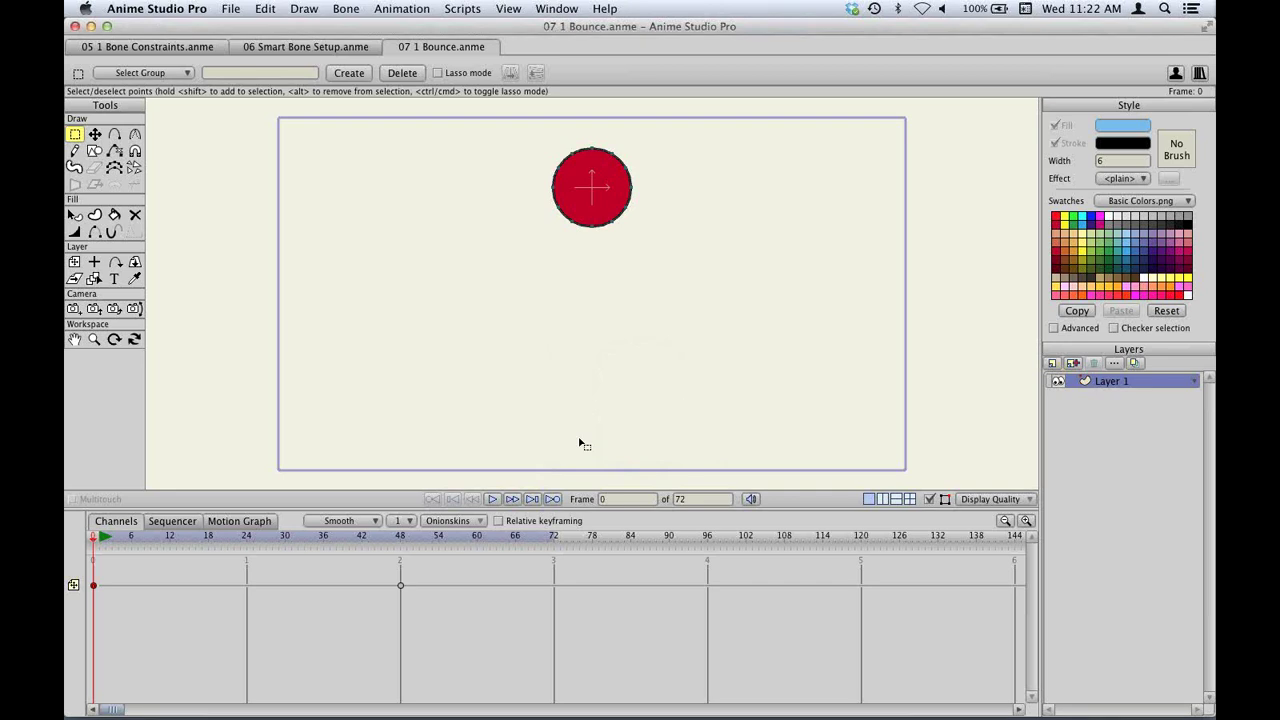
pyautogui.click(494, 500)
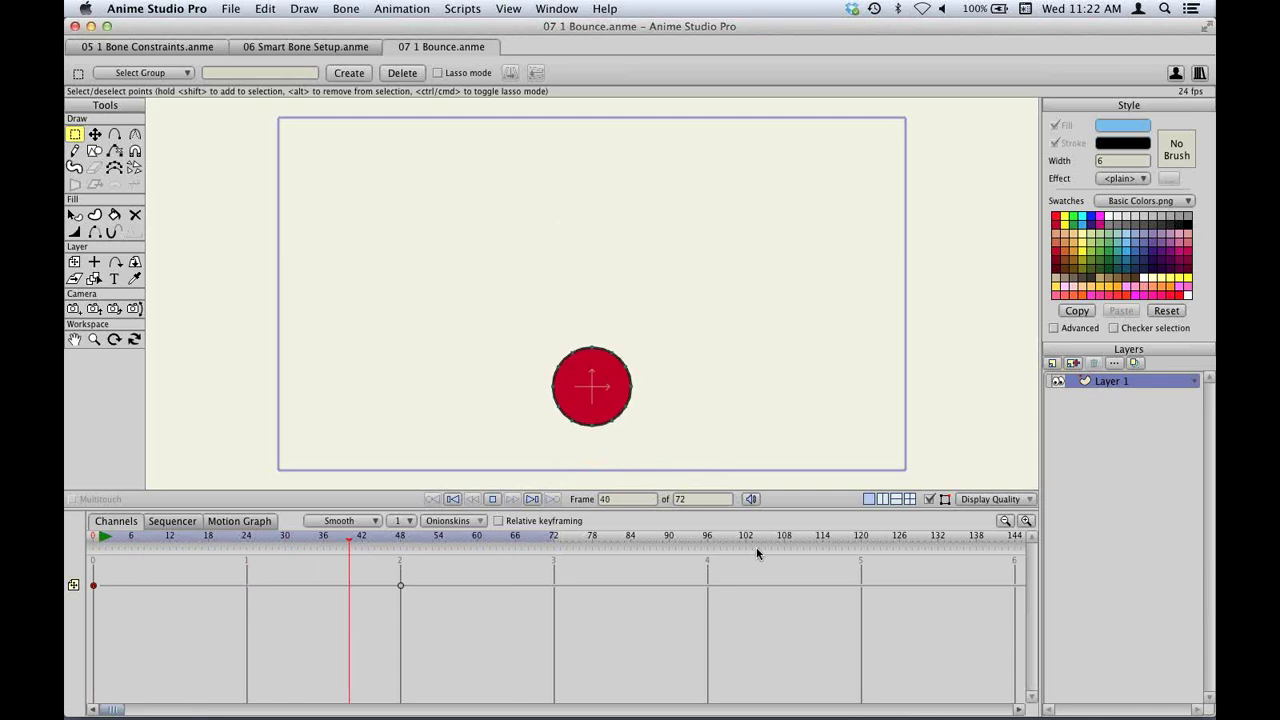
pyautogui.press('space')
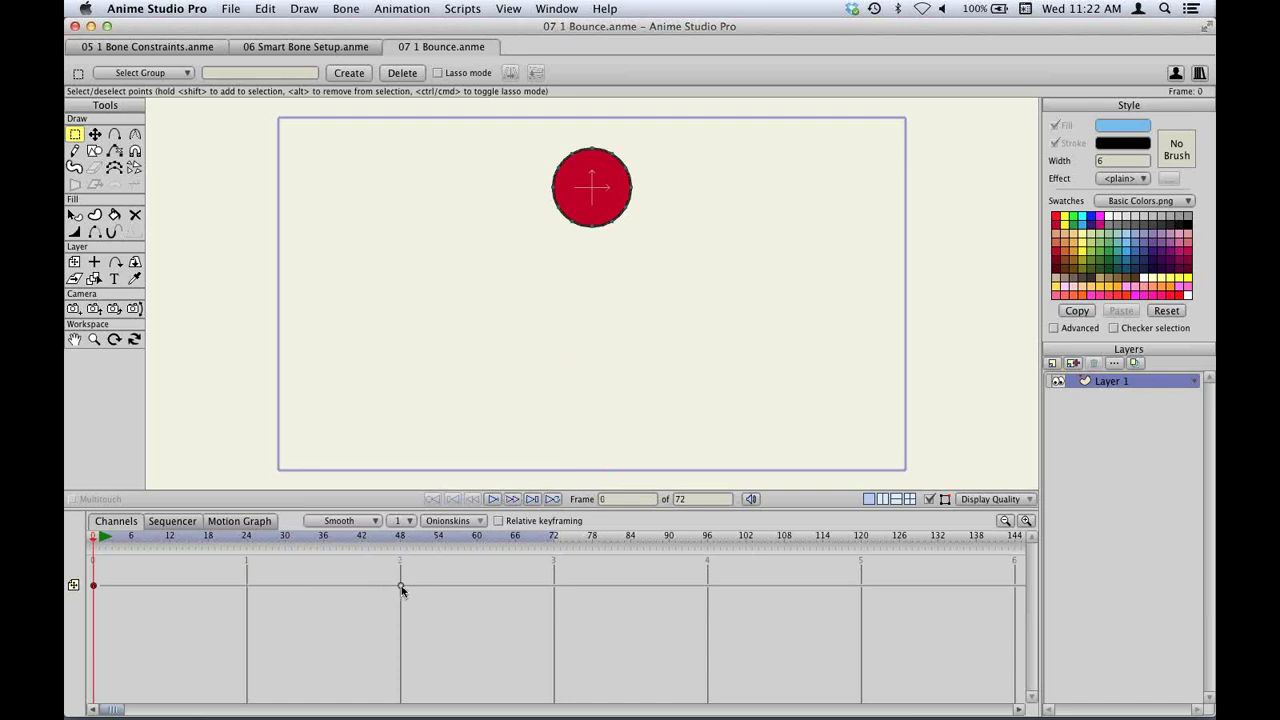
# Move the landing keyframe to a later frame and preview the retimed bounce.
pyautogui.moveTo(264, 594); pyautogui.dragTo(534, 588)
pyautogui.press('space')
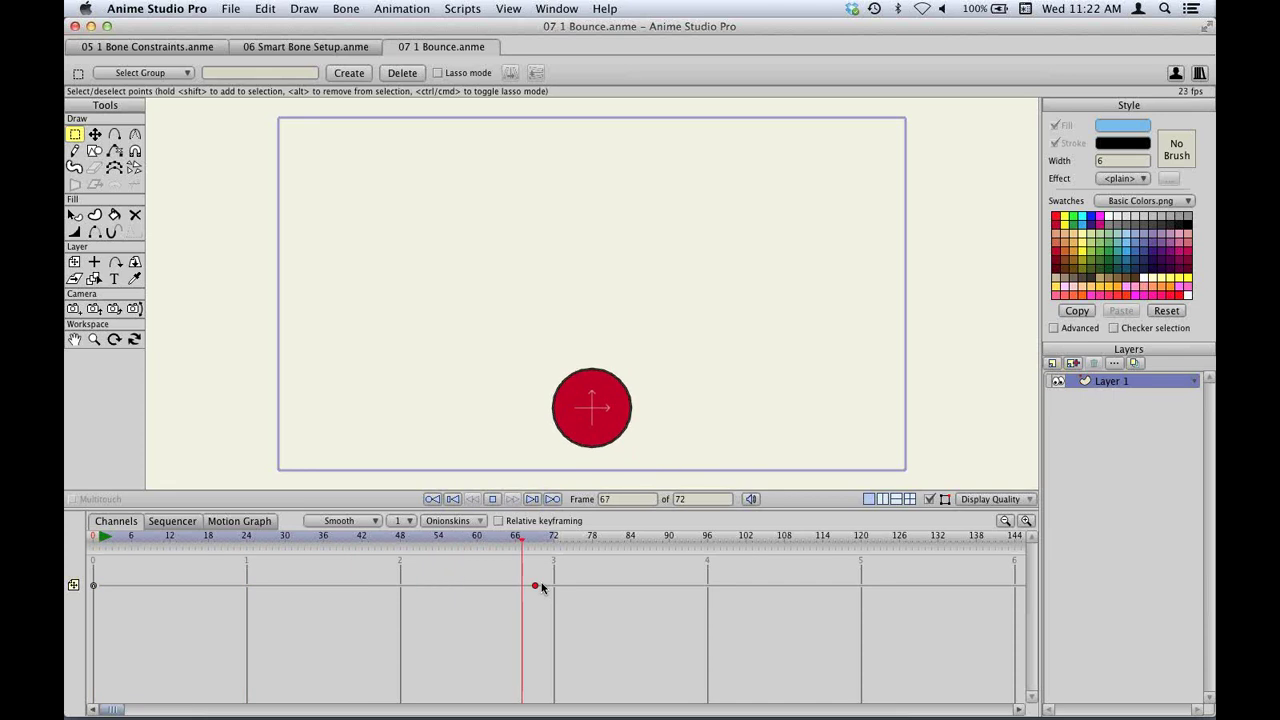
pyautogui.press('space')
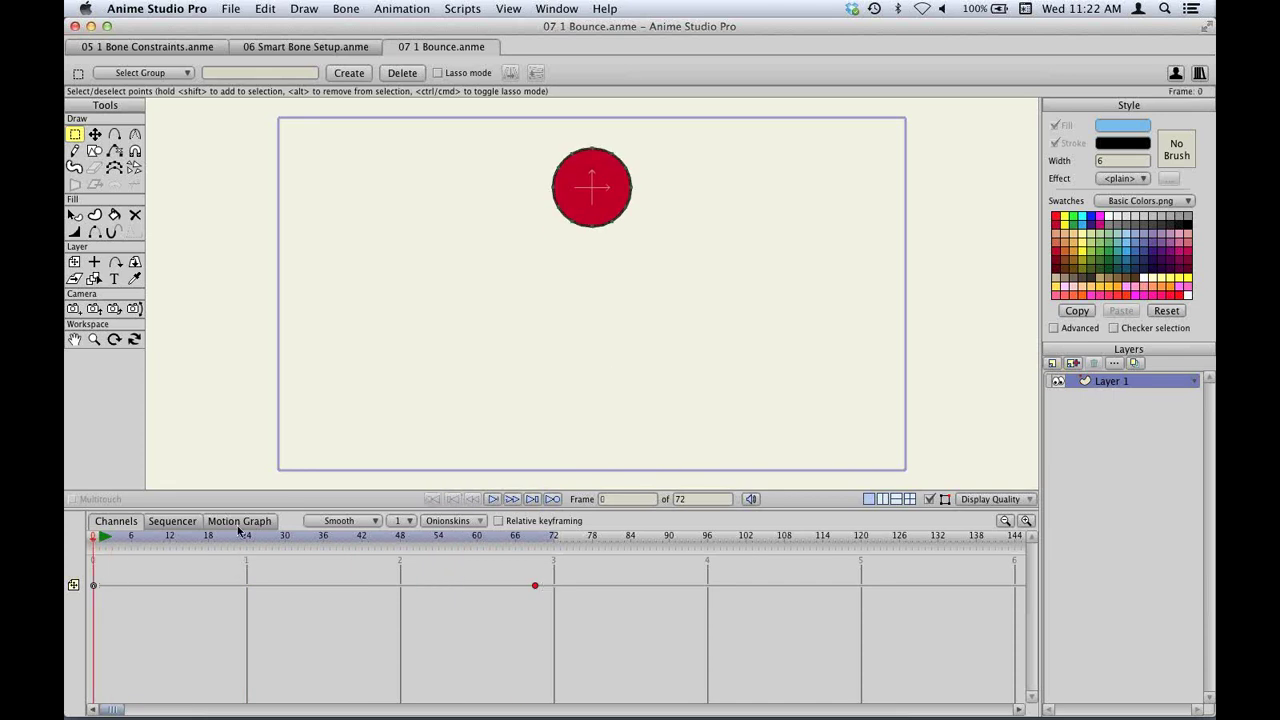
# Show the layer translation curve in an enlarged motion graph, then bring up the Open dialog.
pyautogui.click(240, 521)
pyautogui.moveTo(287, 511); pyautogui.dragTo(286, 443)
pyautogui.click(75, 518)
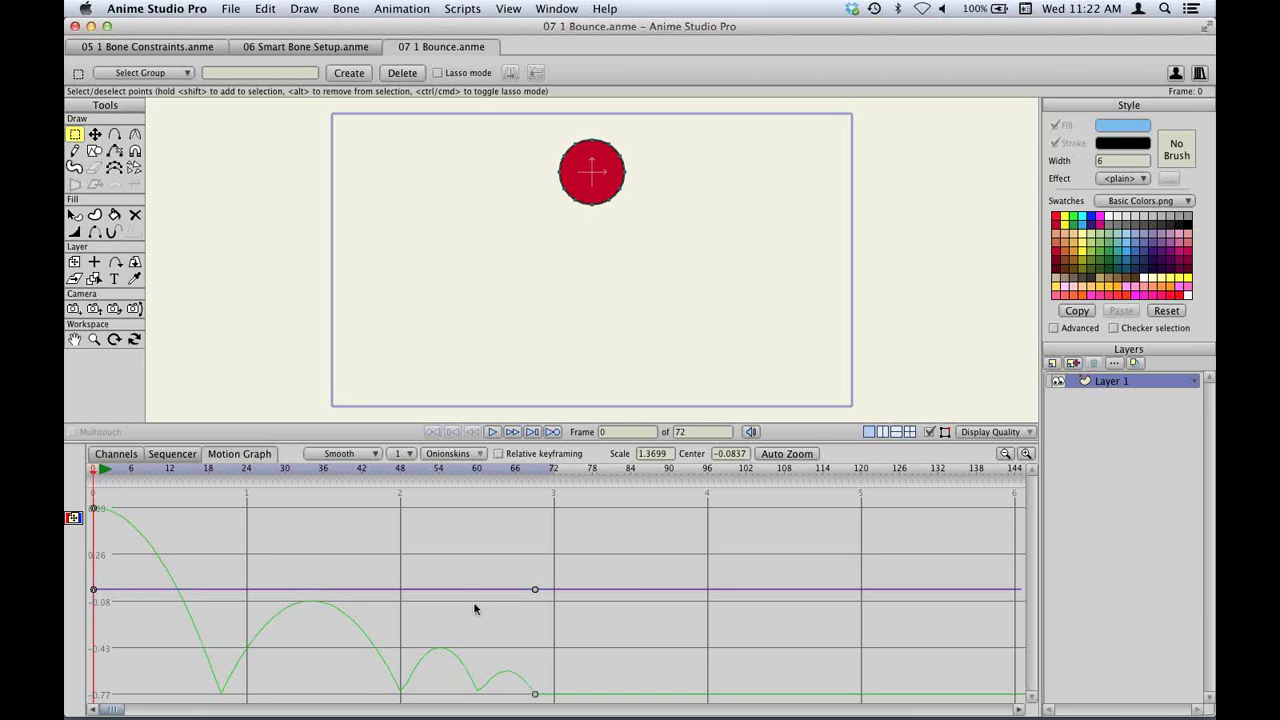
pyautogui.press('super+o')
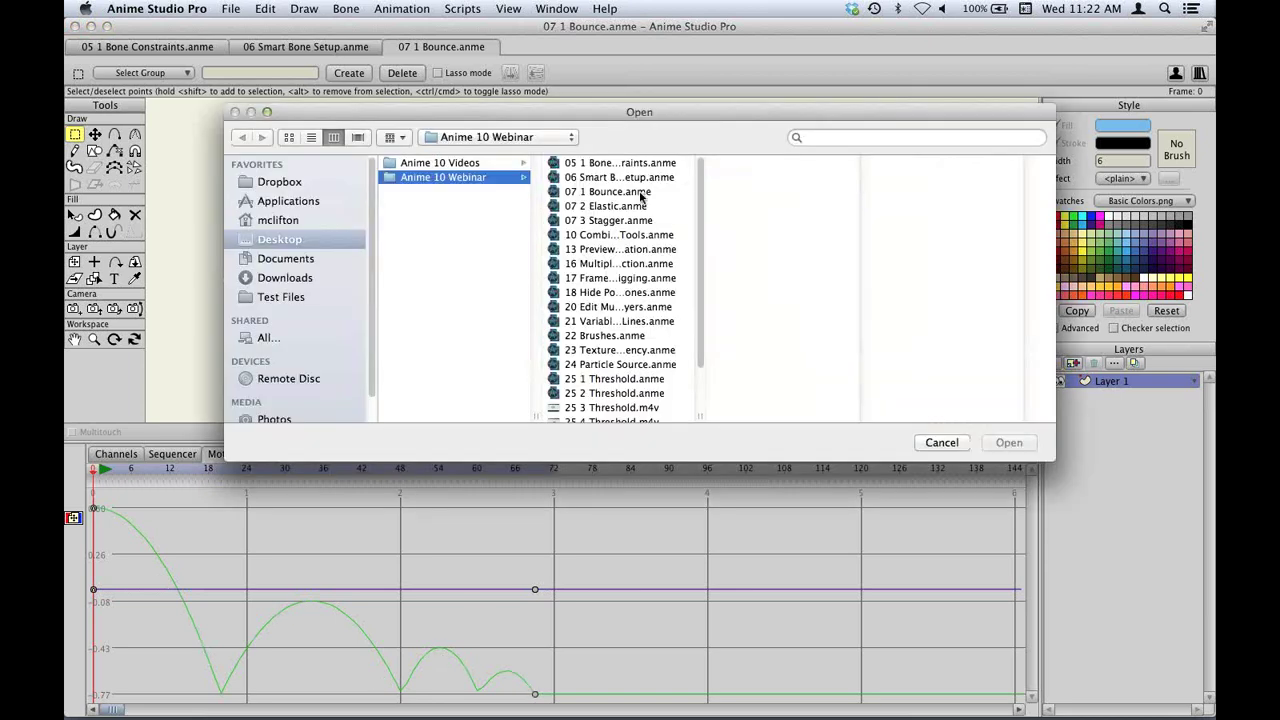
# Open 07 2 Elastic.anme and play through its animation once.
pyautogui.doubleClick(622, 207)
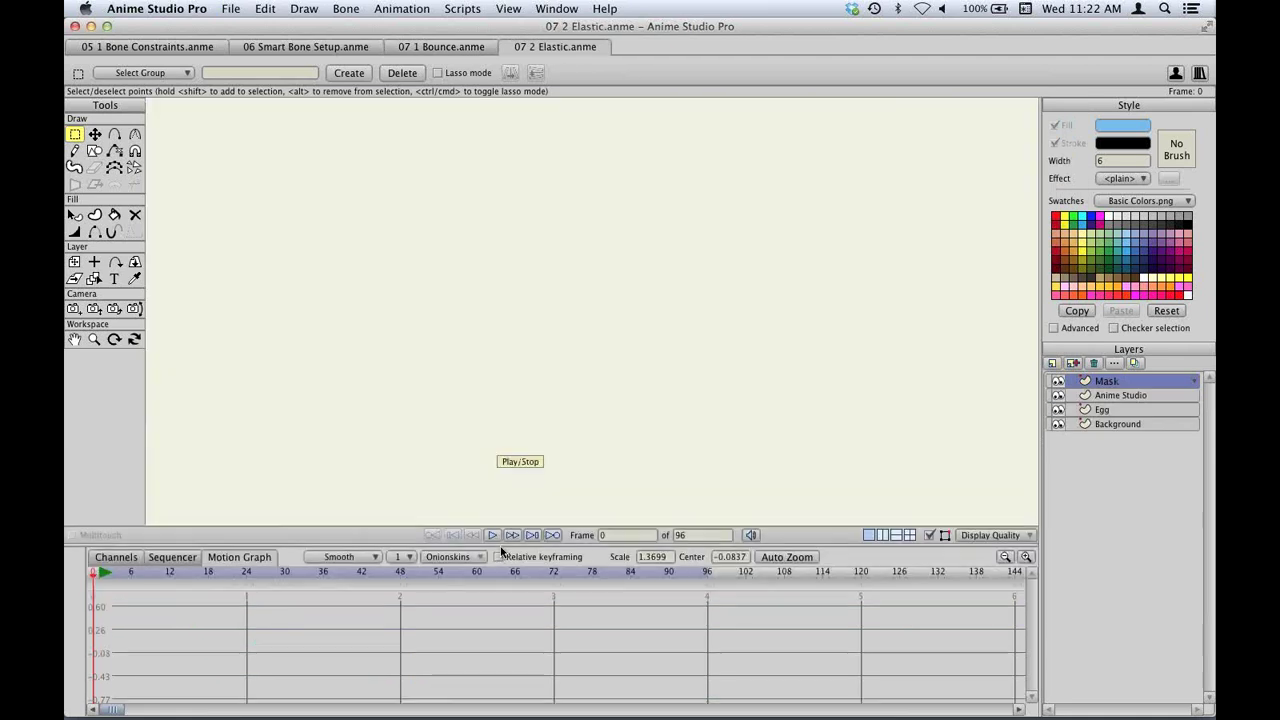
pyautogui.click(492, 535)
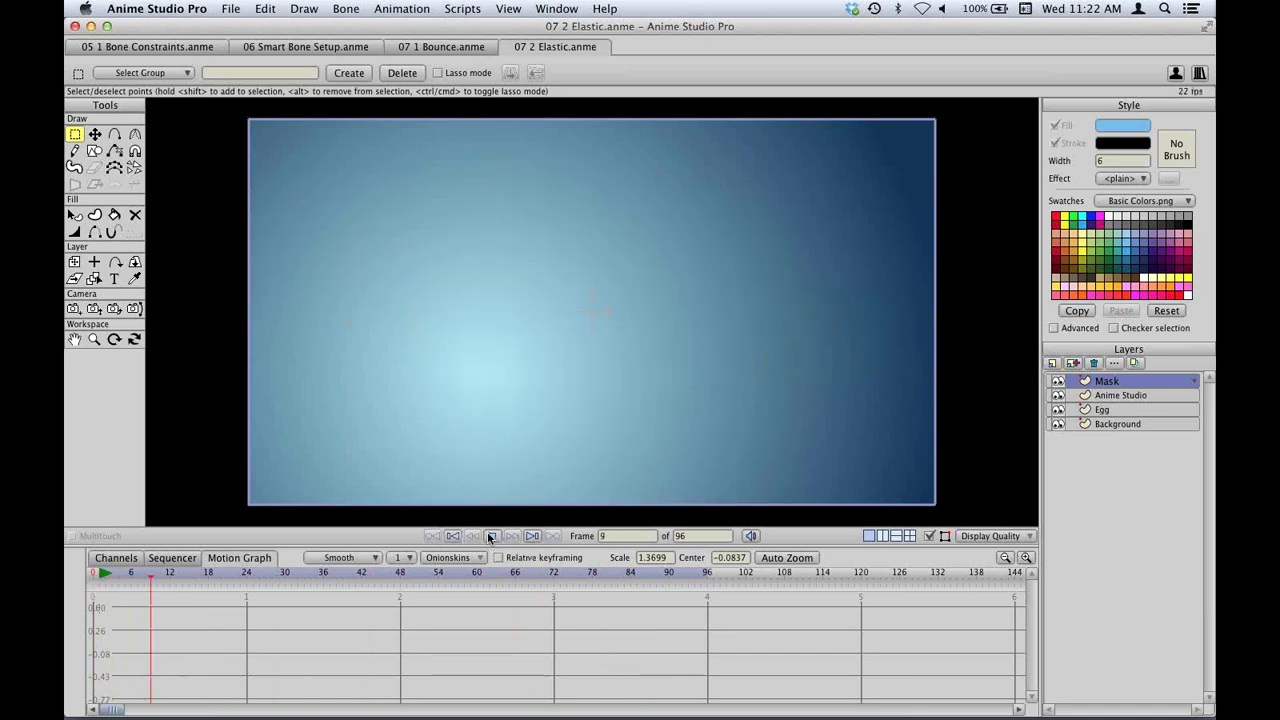
pyautogui.click(491, 536)
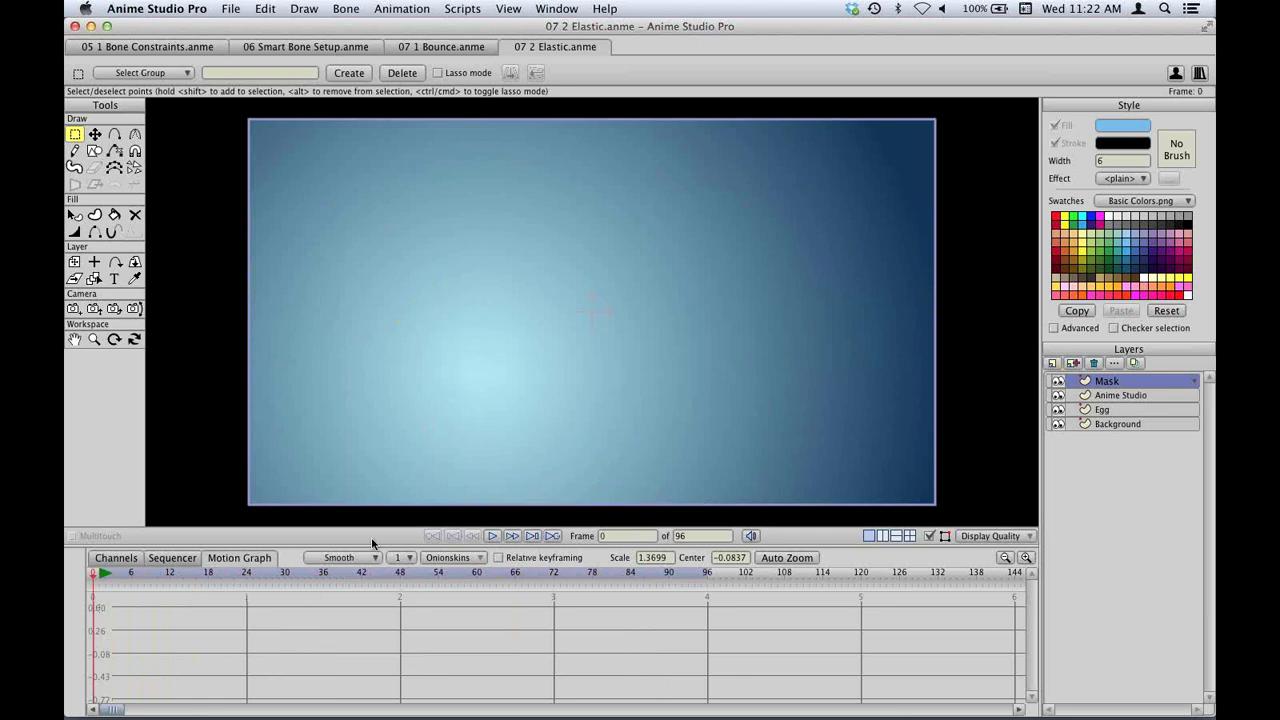
# In the Channels view, hide the Anime Studio layer, select Egg, and play the egg alone.
pyautogui.click(116, 559)
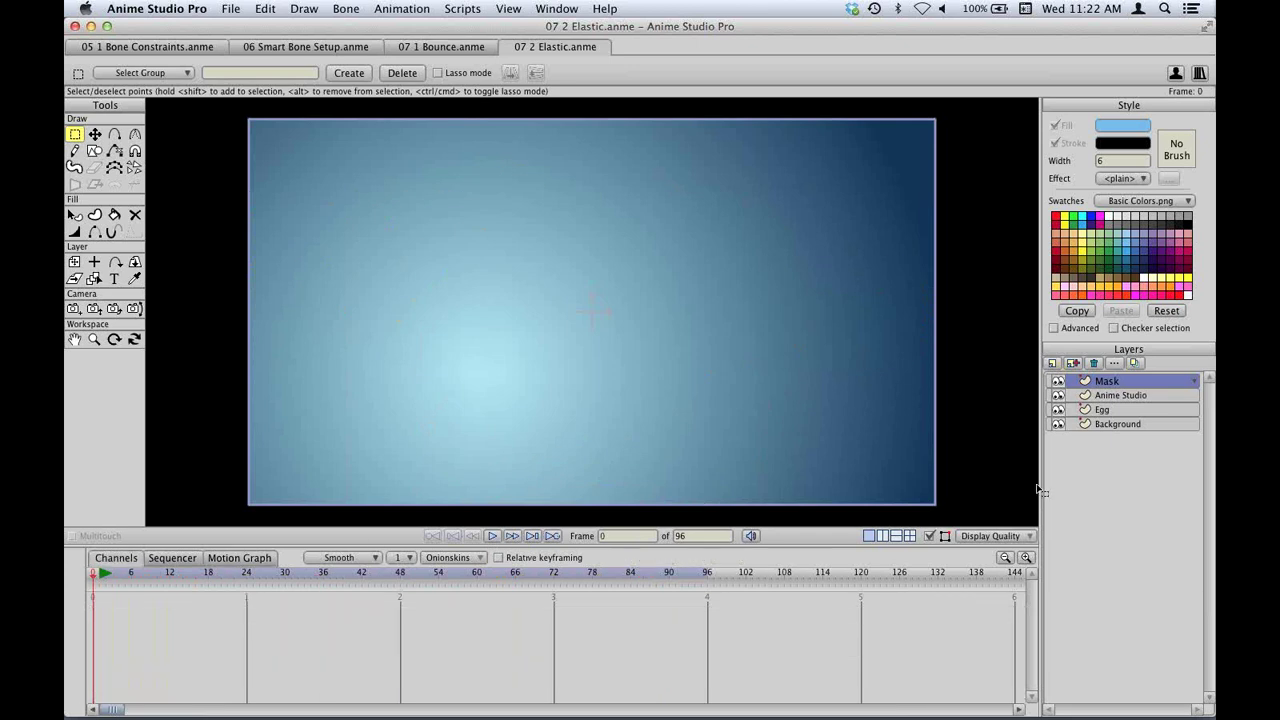
pyautogui.click(1058, 382)
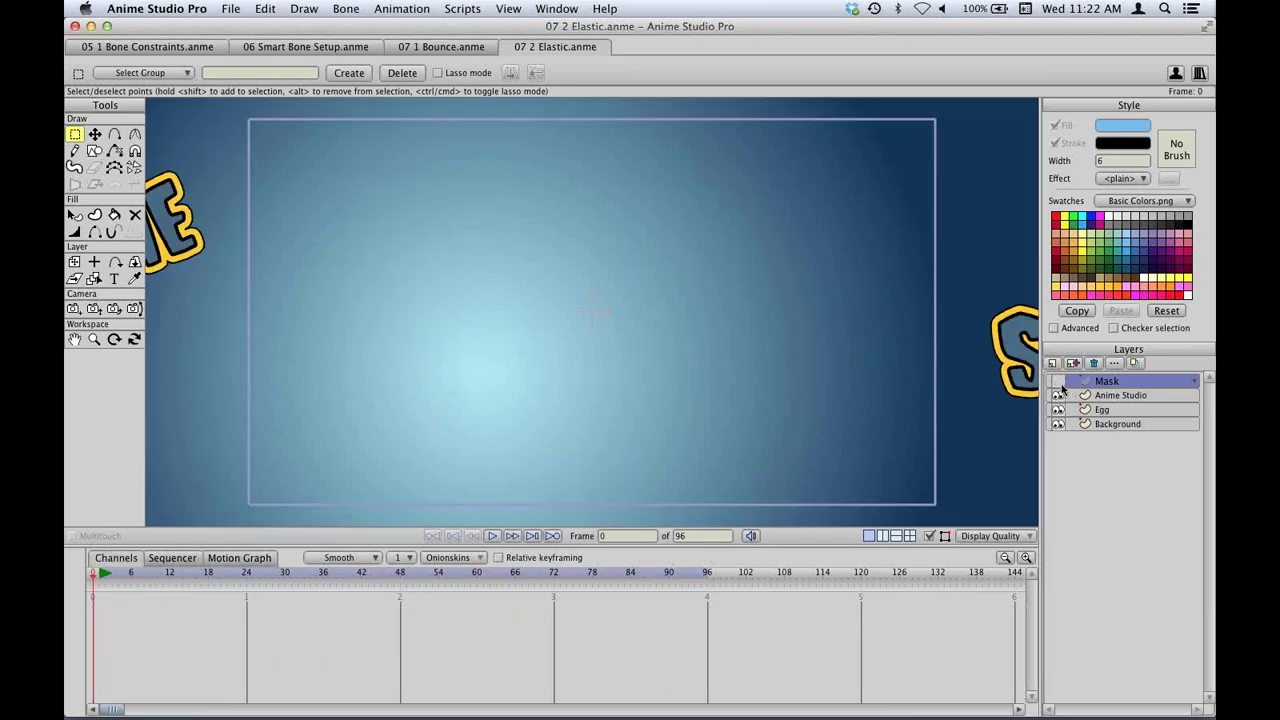
pyautogui.click(1058, 381)
pyautogui.click(1058, 395)
pyautogui.click(1104, 410)
pyautogui.press('space')
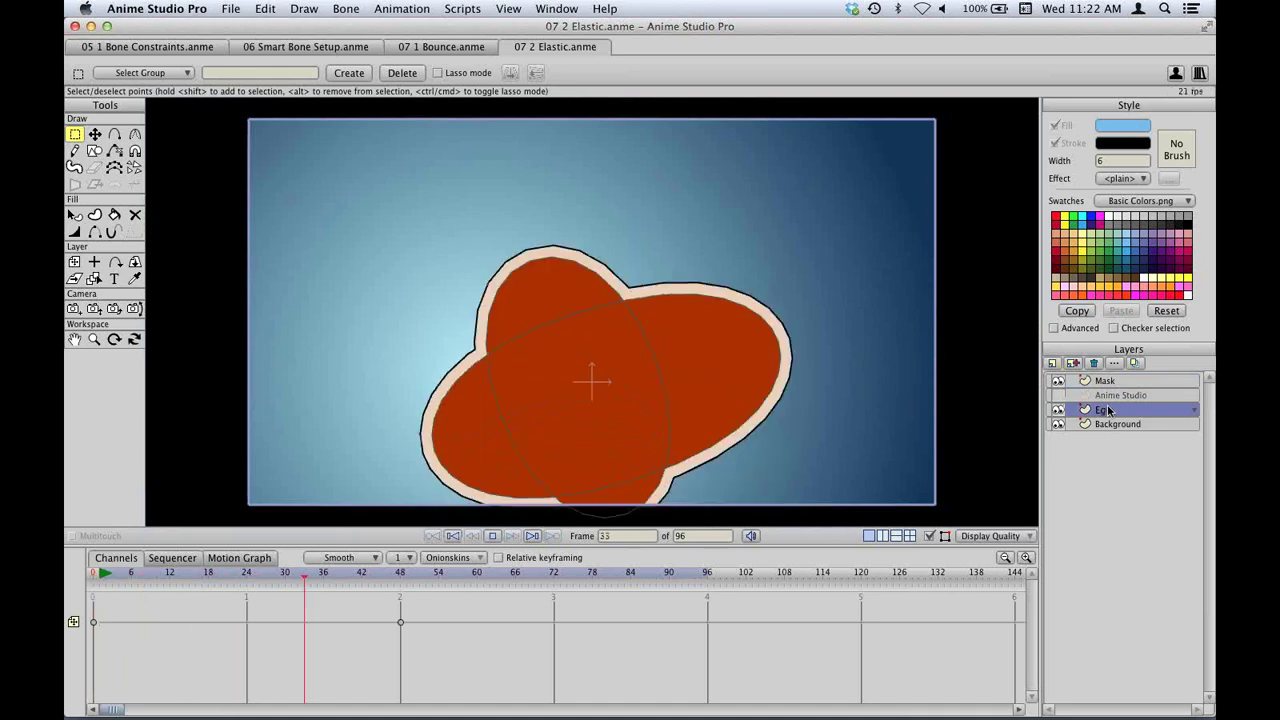
pyautogui.press('space')
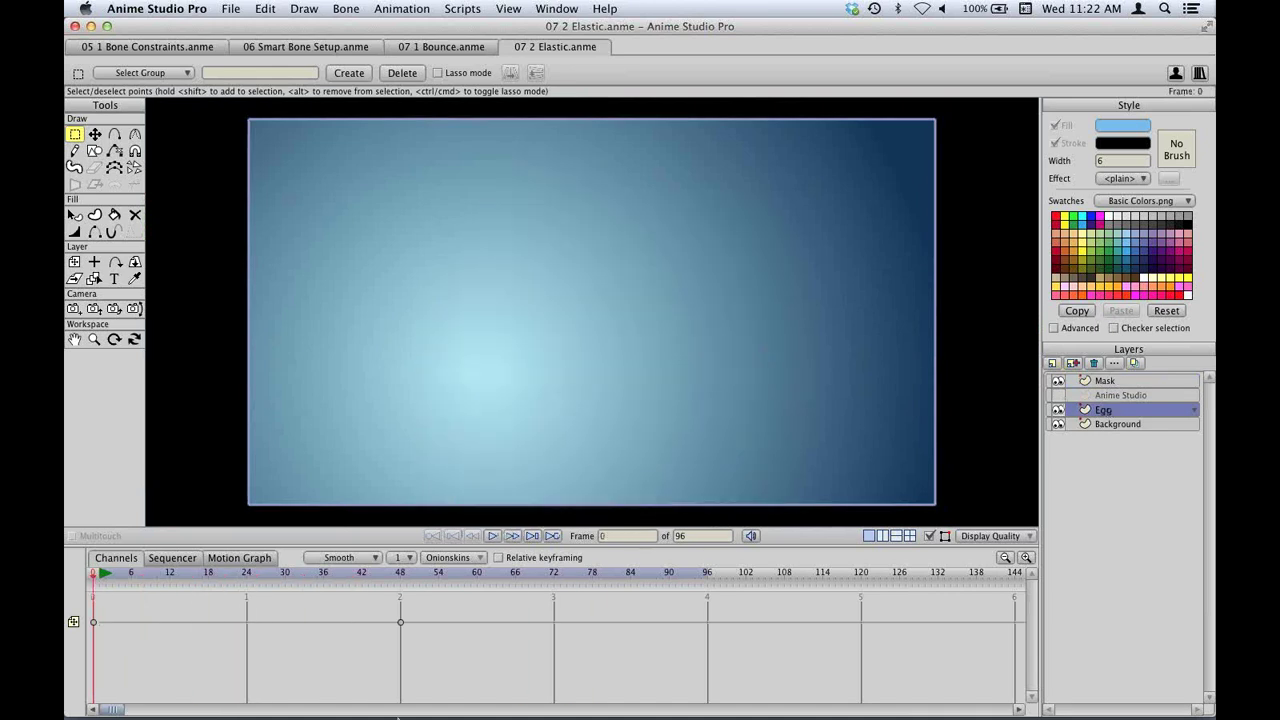
# Set the egg's frame-0 key to Elastic with bounce count 4 and play back the result.
pyautogui.rightClick(99, 632)
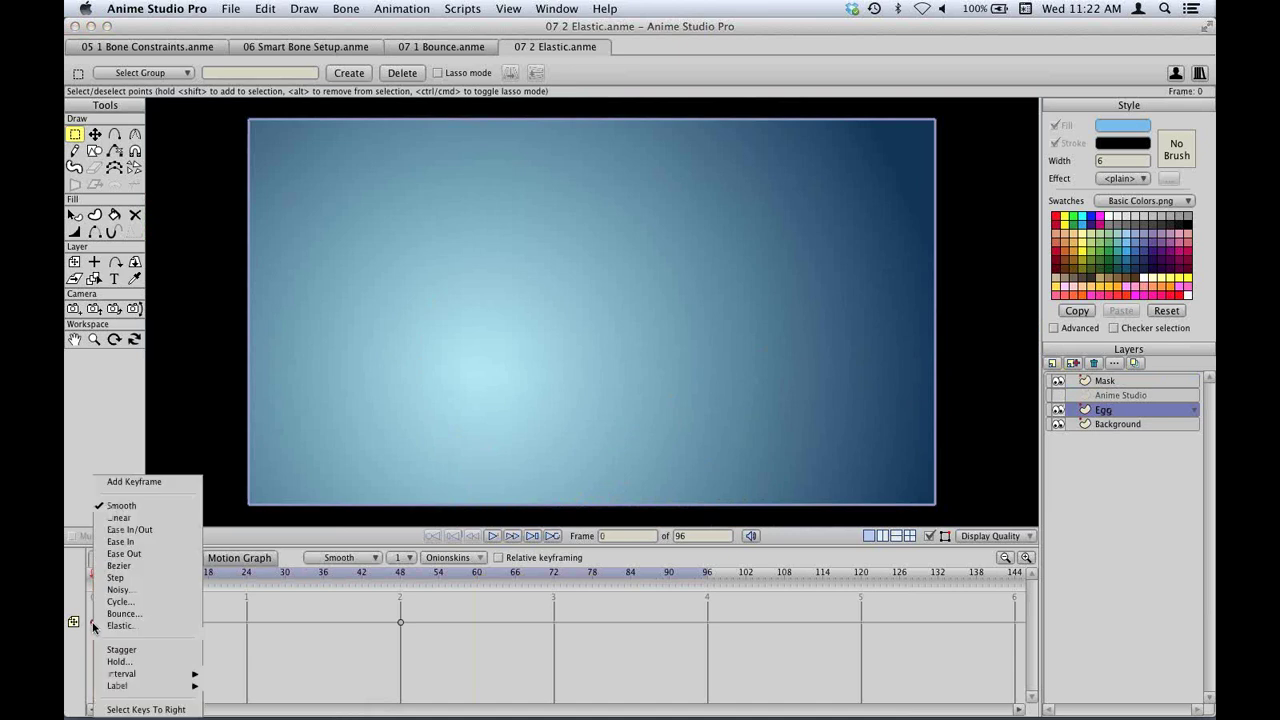
pyautogui.click(138, 624)
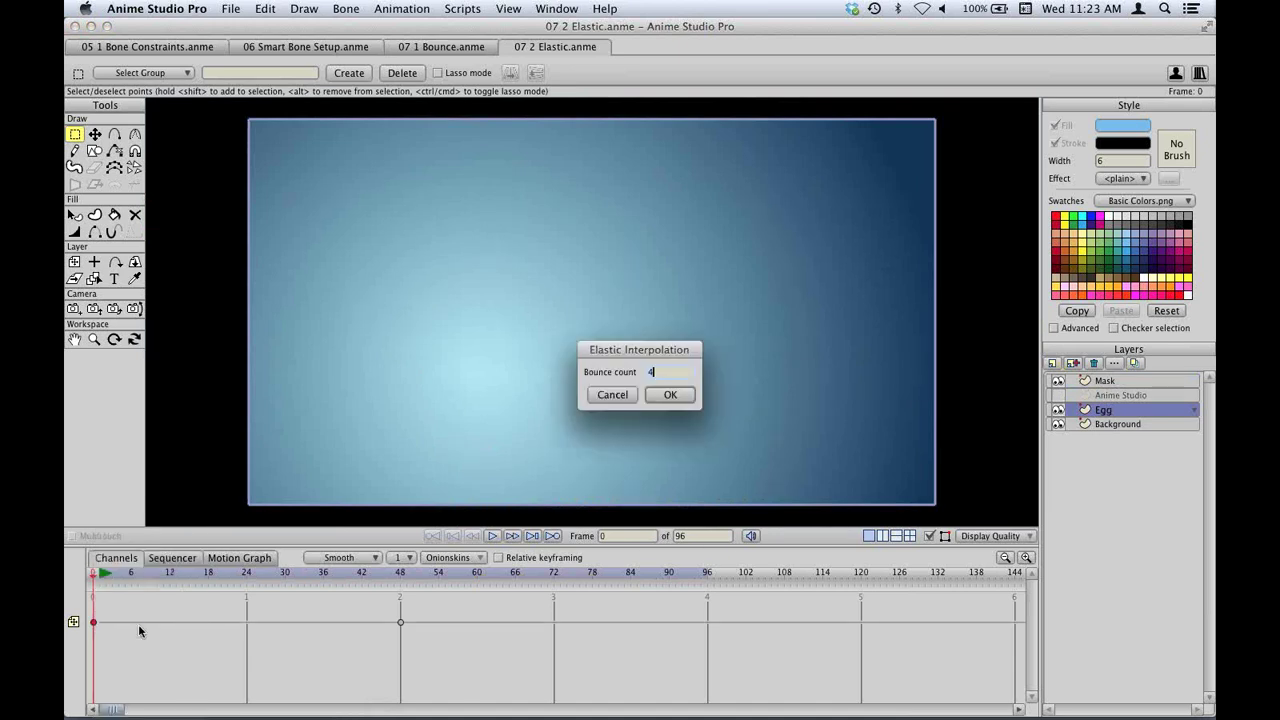
pyautogui.click(671, 395)
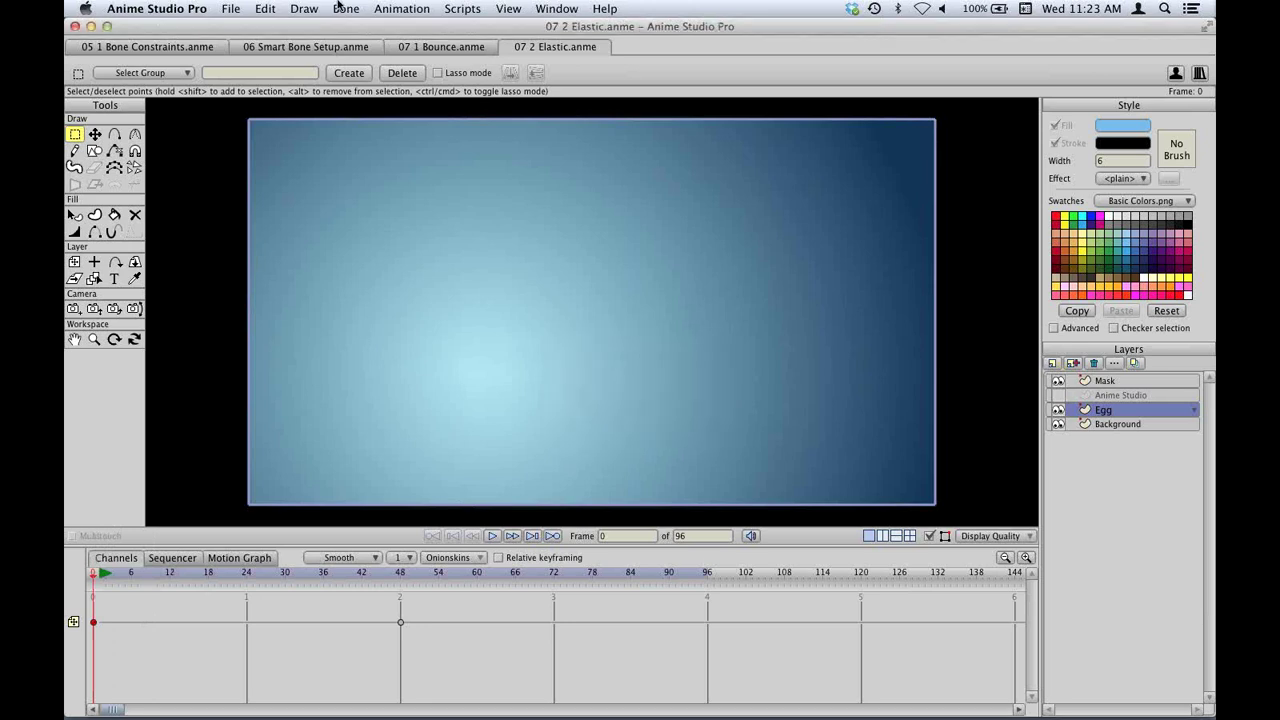
pyautogui.click(380, 8)
pyautogui.click(401, 29)
pyautogui.press('space')
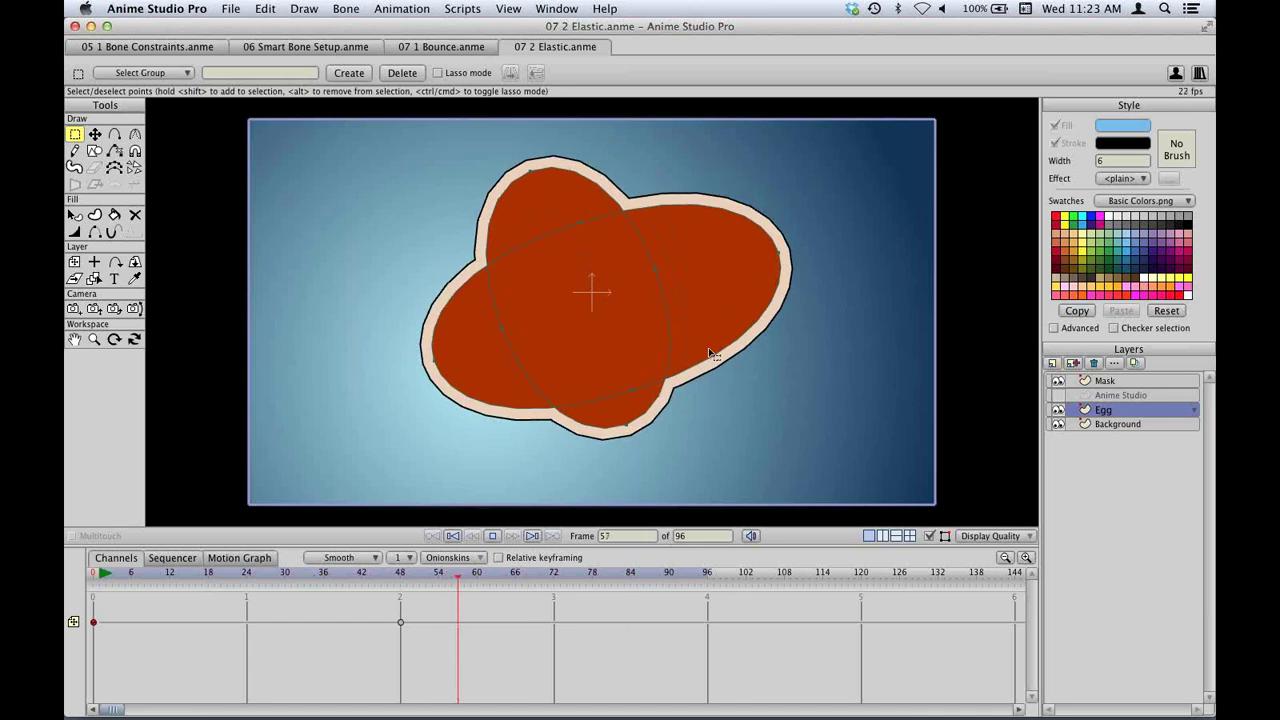
pyautogui.press('space')
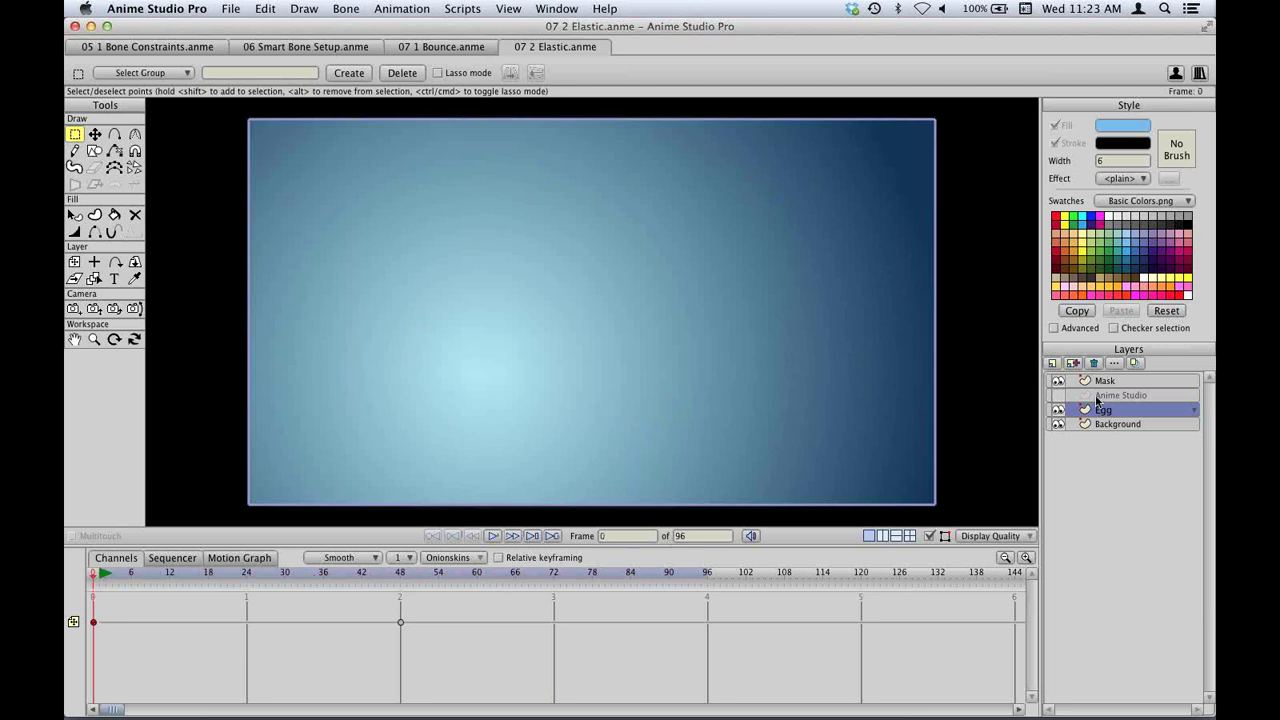
# Show the Anime Studio layer and make its frame 6 and 12 keys Elastic with 4 bounces.
pyautogui.click(1125, 395)
pyautogui.moveTo(127, 600); pyautogui.dragTo(171, 609)
pyautogui.rightClick(171, 608)
pyautogui.click(196, 626)
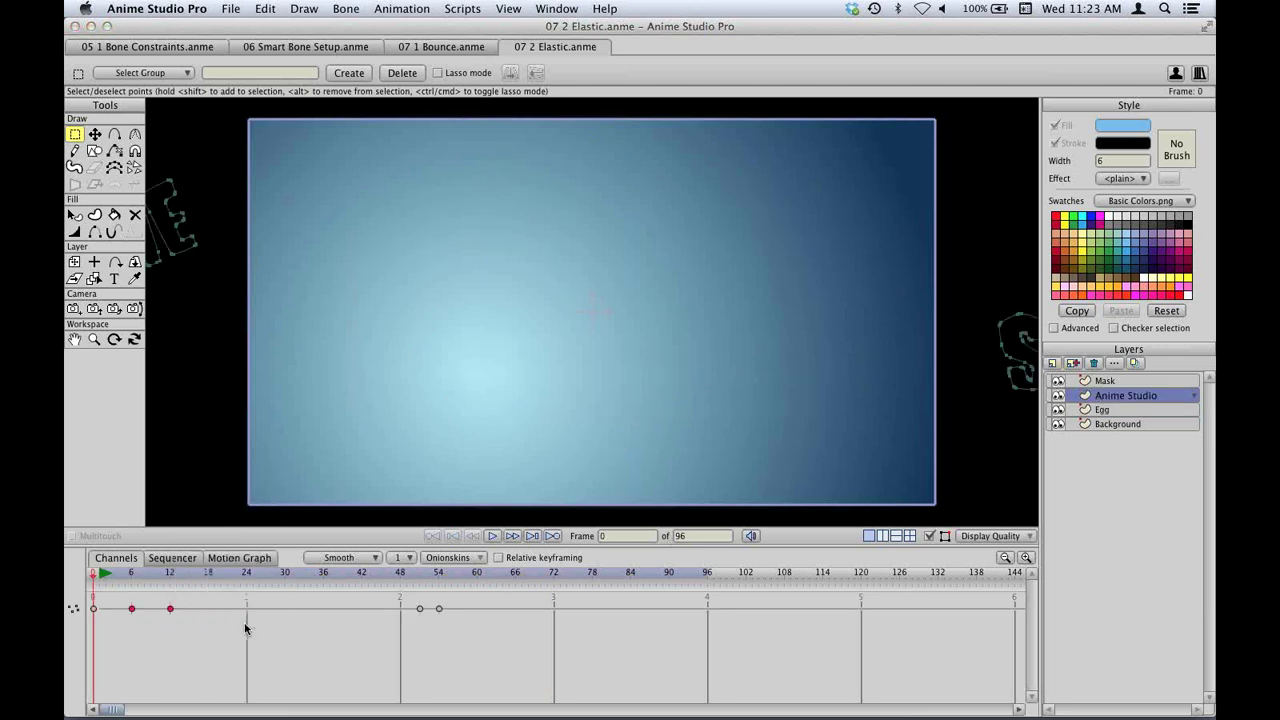
pyautogui.click(670, 395)
# Preview the logo's elastic animation, then bring up the Open dialog.
pyautogui.press('space')
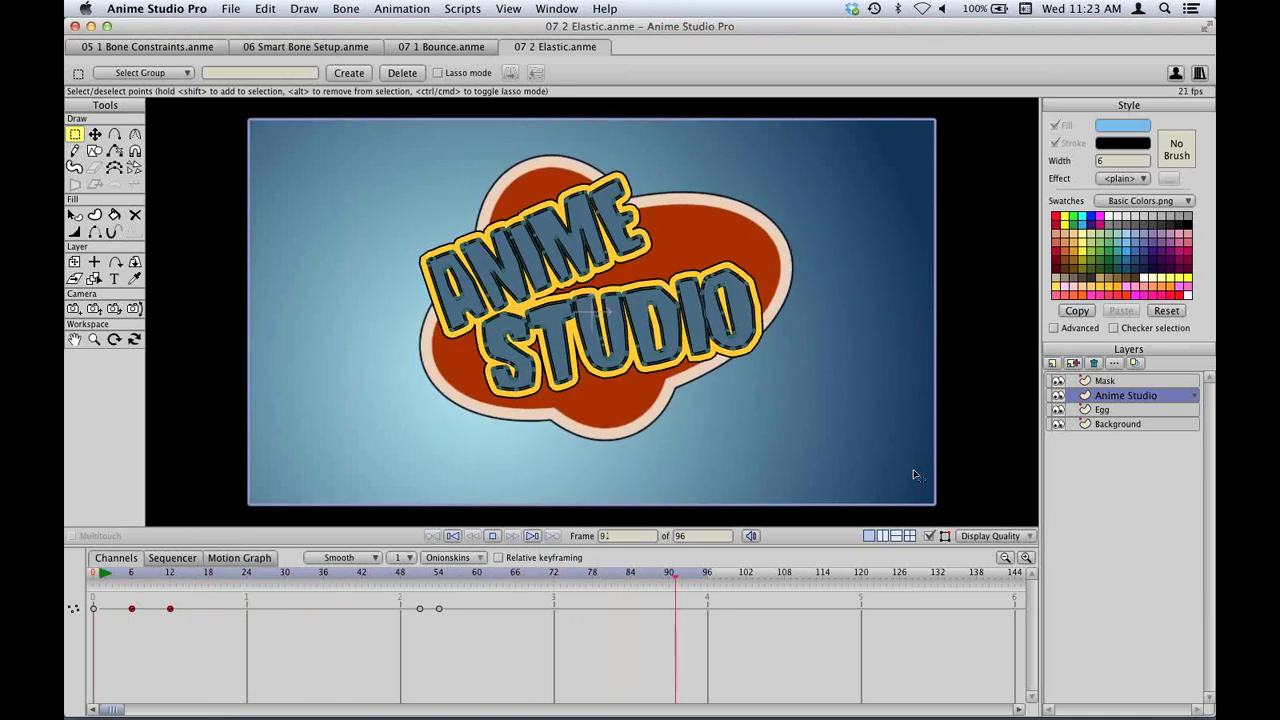
pyautogui.press('space')
pyautogui.press('space')
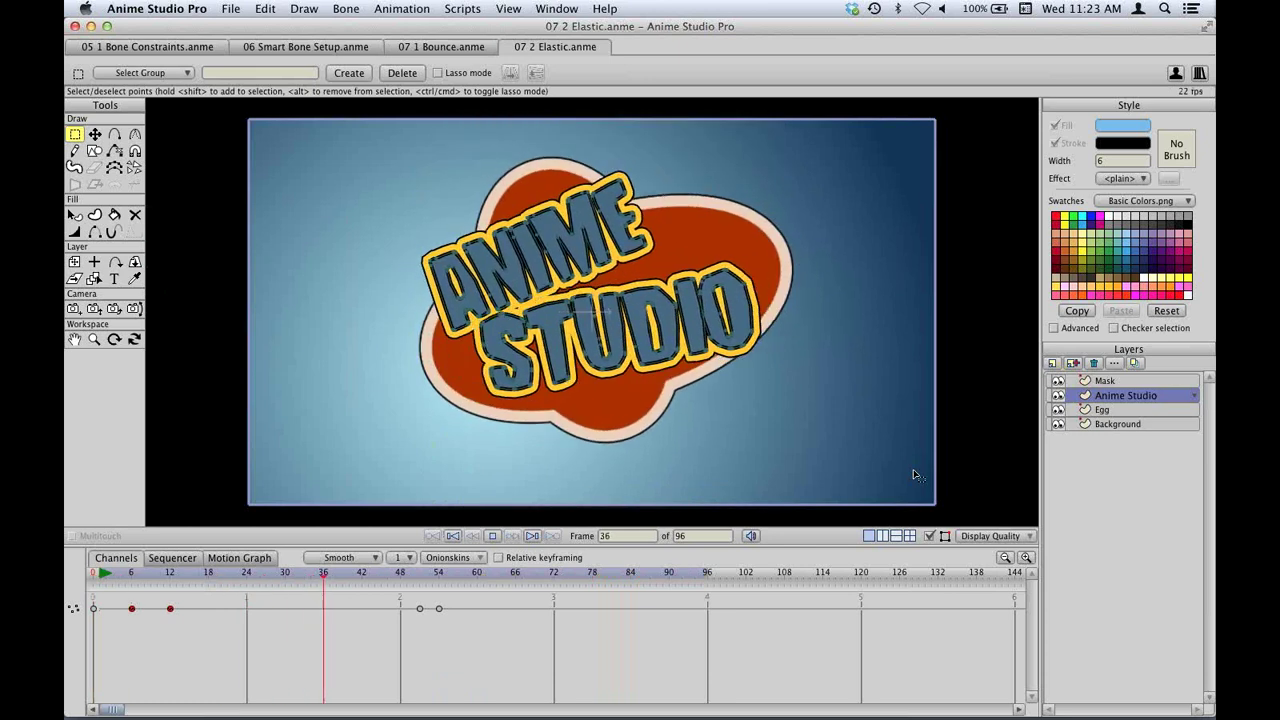
pyautogui.press('space')
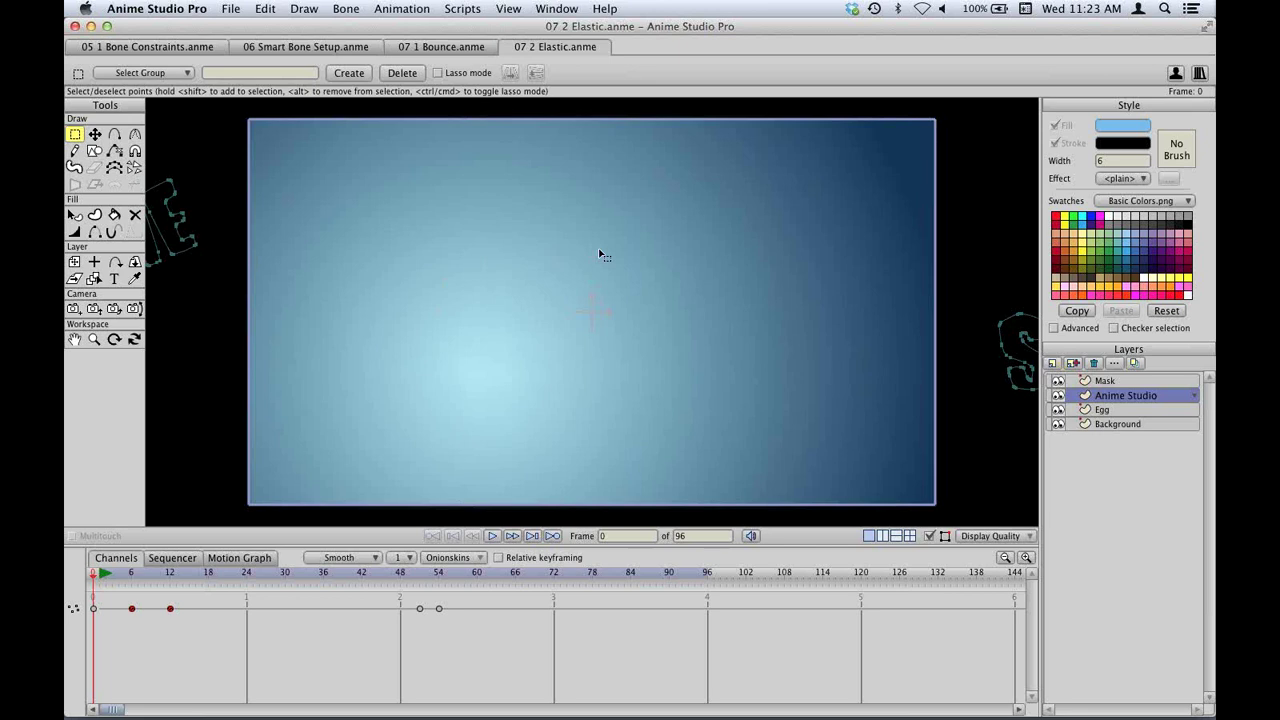
pyautogui.press('super+o')
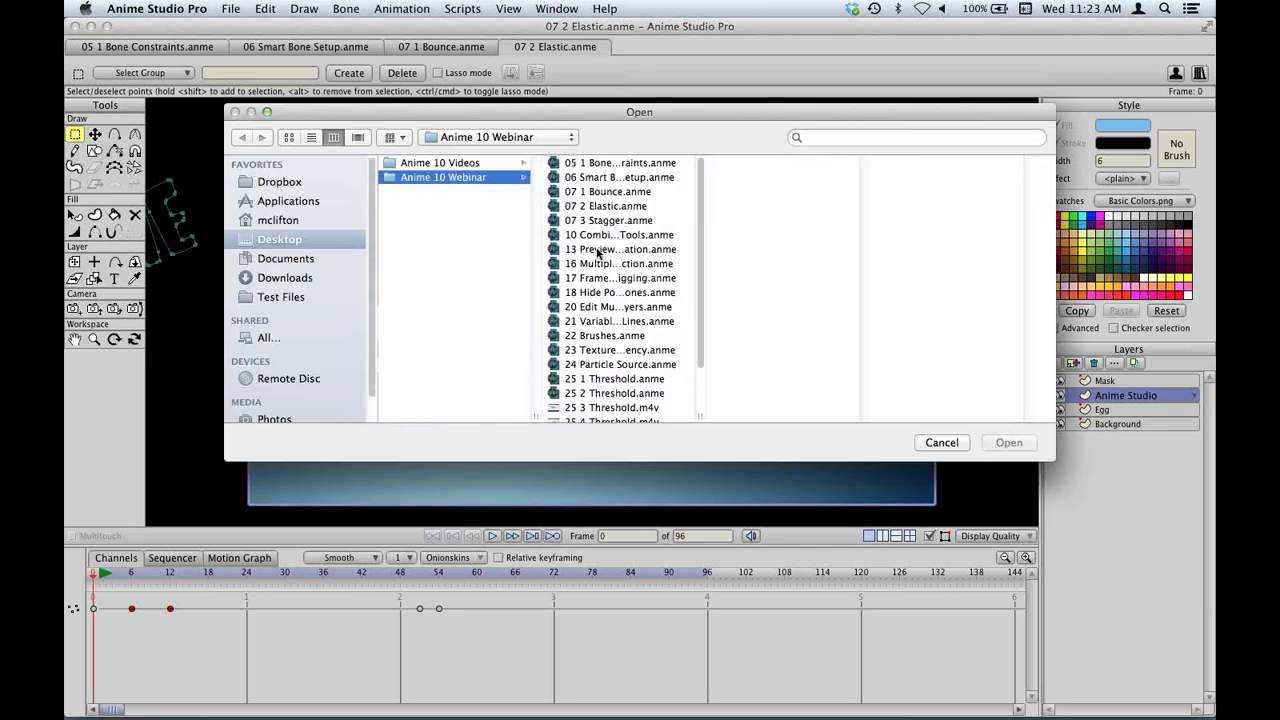
# Open 07 3 Stagger.anme, play the barbell rig, and call up the frame-0 keyframe's interpolation menu.
pyautogui.click(609, 221)
pyautogui.doubleClick(609, 224)
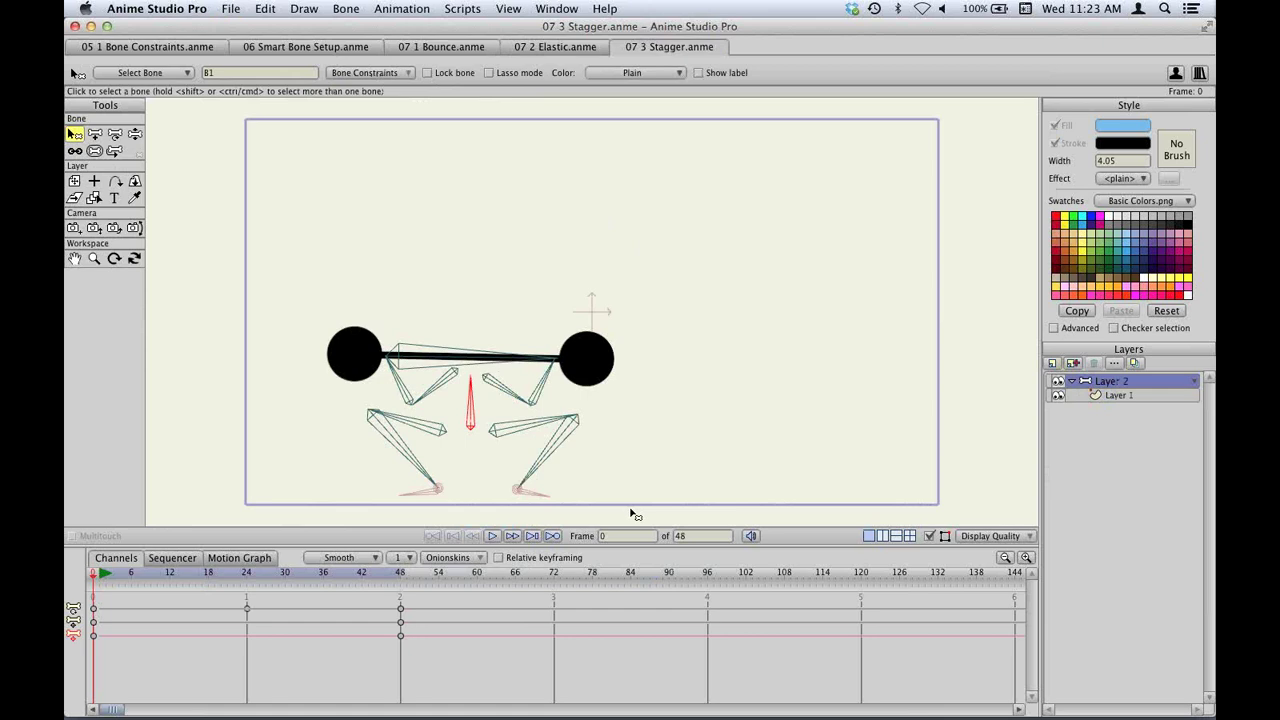
pyautogui.click(491, 537)
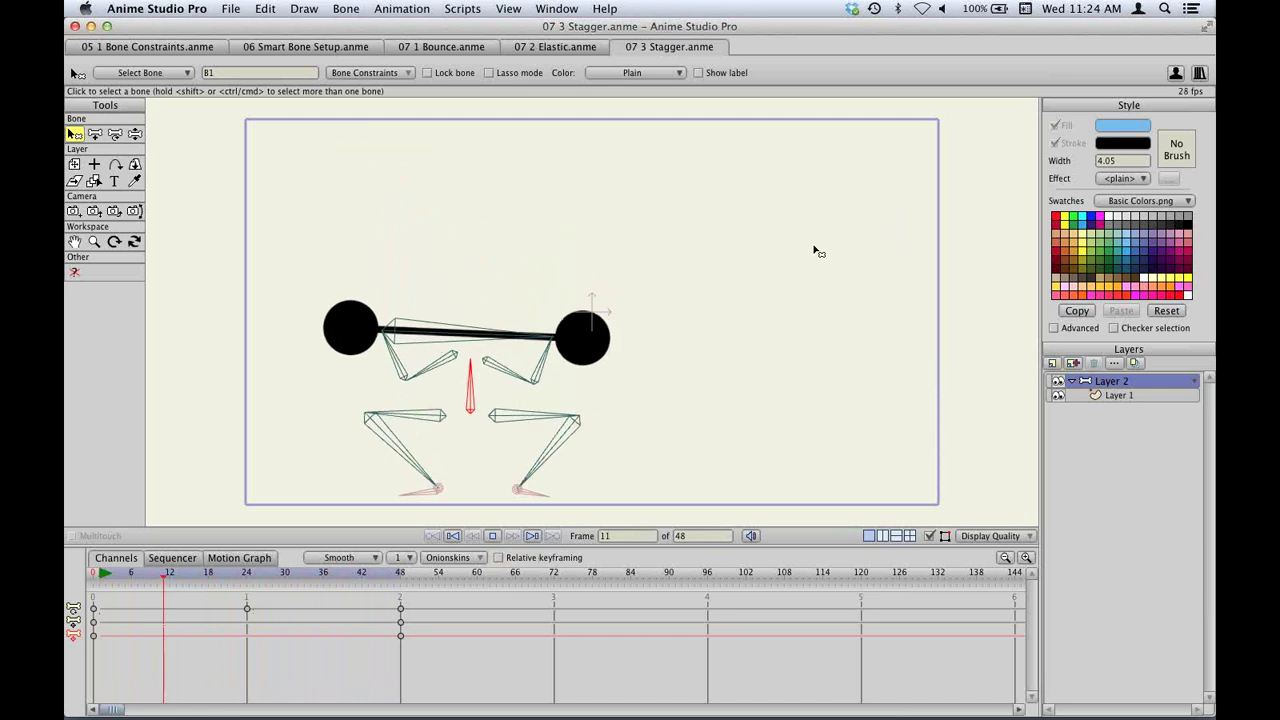
pyautogui.press('space')
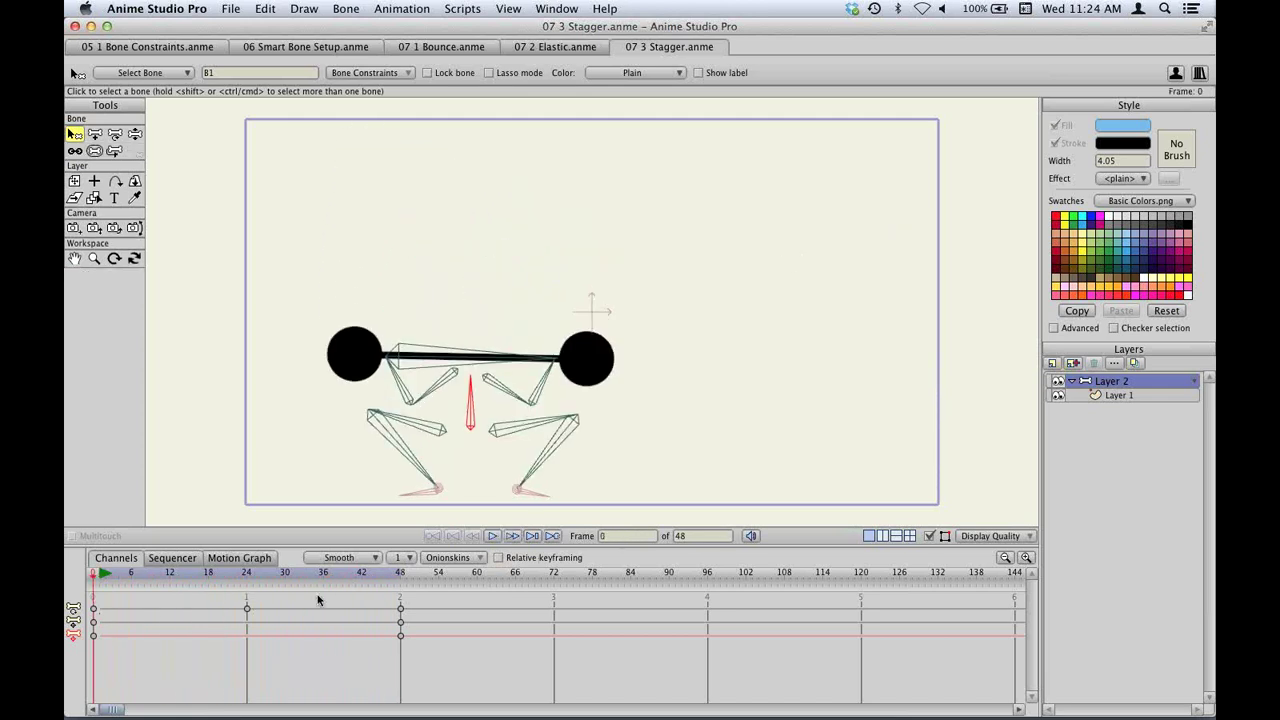
pyautogui.rightClick(94, 626)
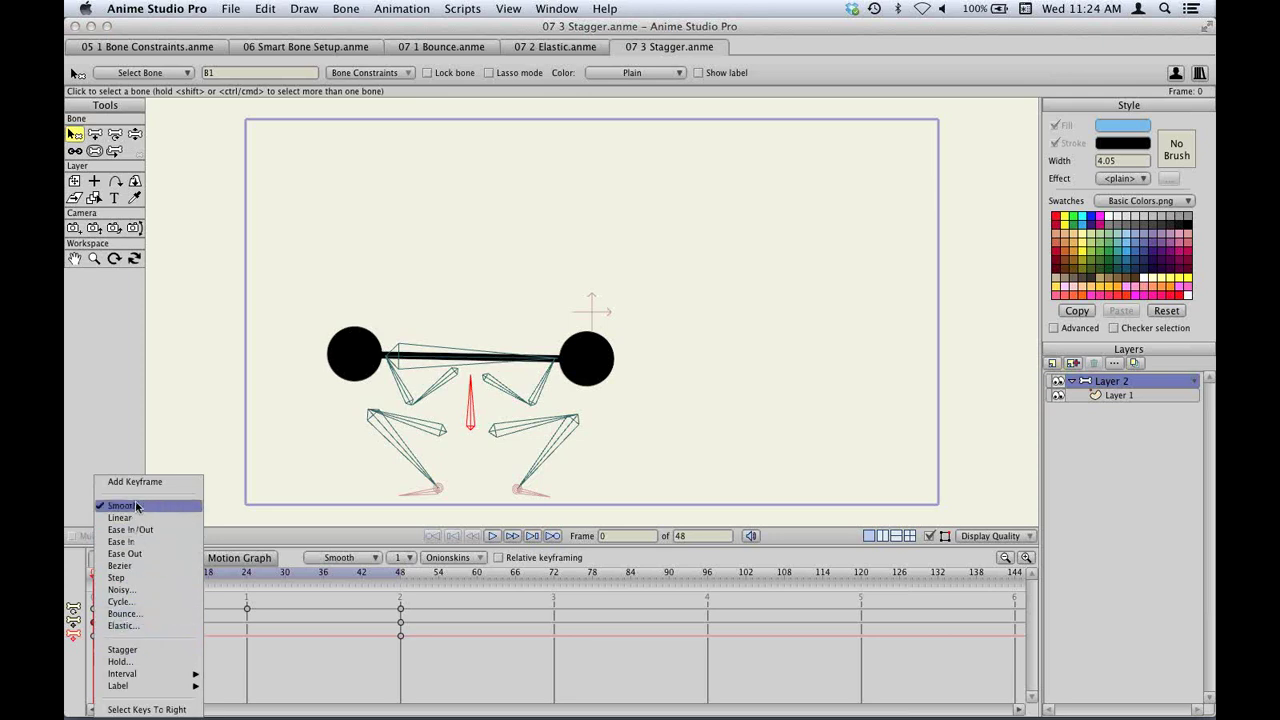
# Apply Stagger interpolation to the frame-0 keys and play the staggered rig animation.
pyautogui.click(143, 647)
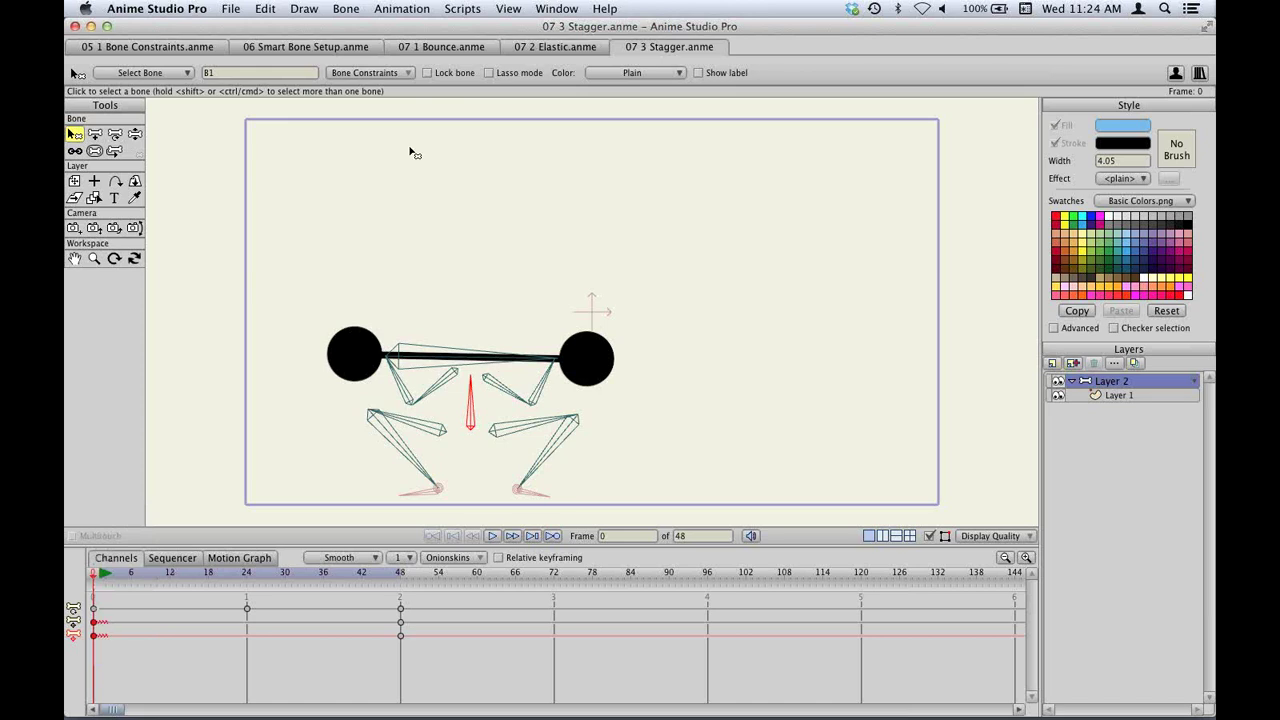
pyautogui.click(401, 9)
pyautogui.click(556, 597)
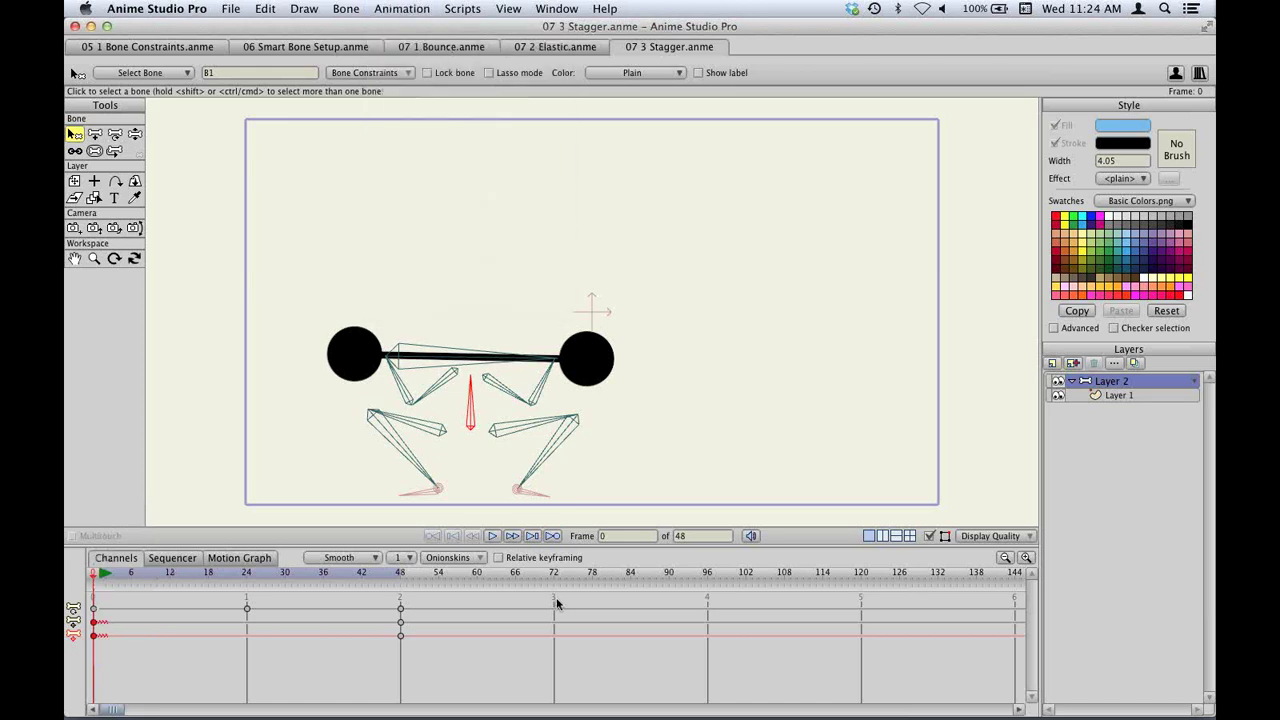
pyautogui.click(492, 536)
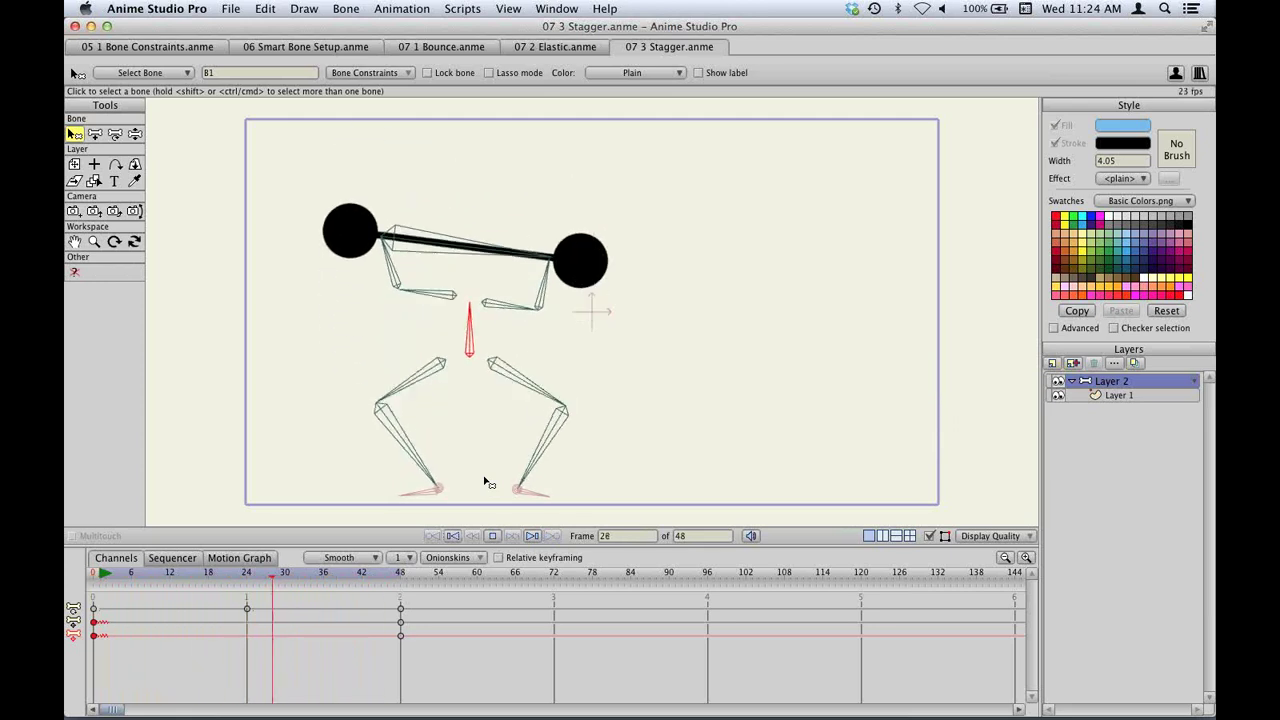
pyautogui.press('space')
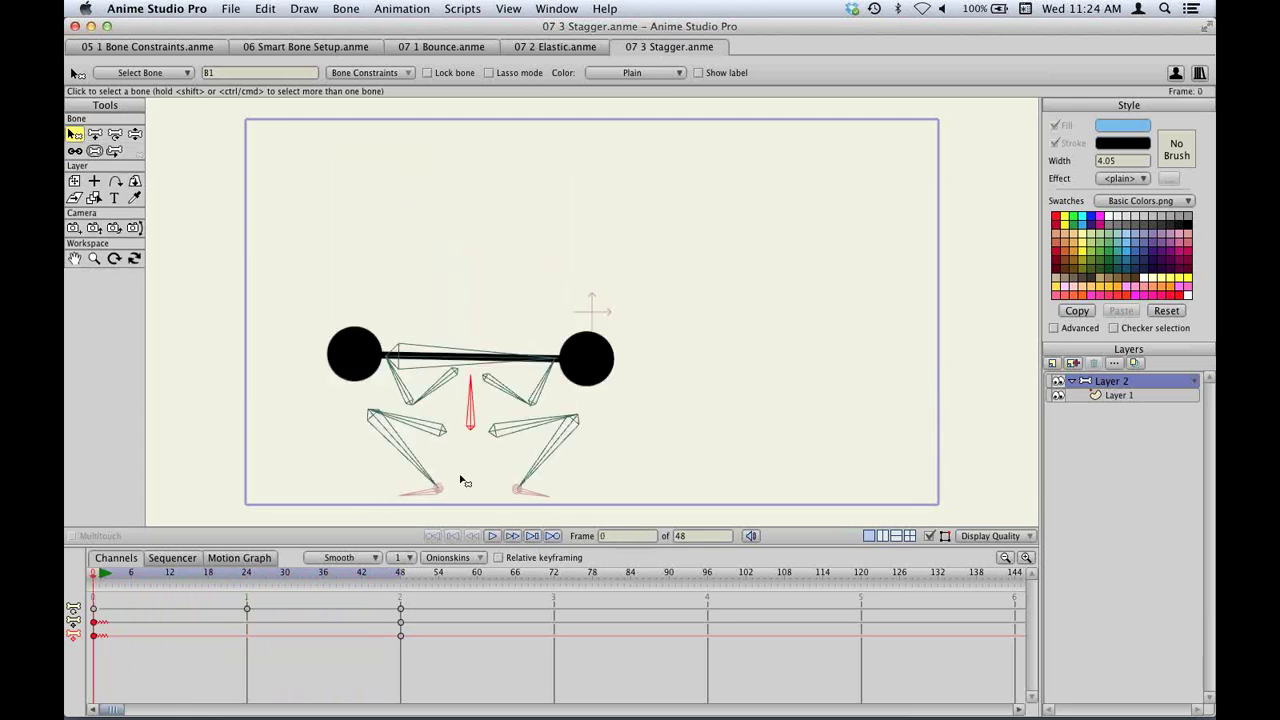
# Step one frame forward and back, then switch the timeline to the Motion Graph.
pyautogui.click(470, 538)
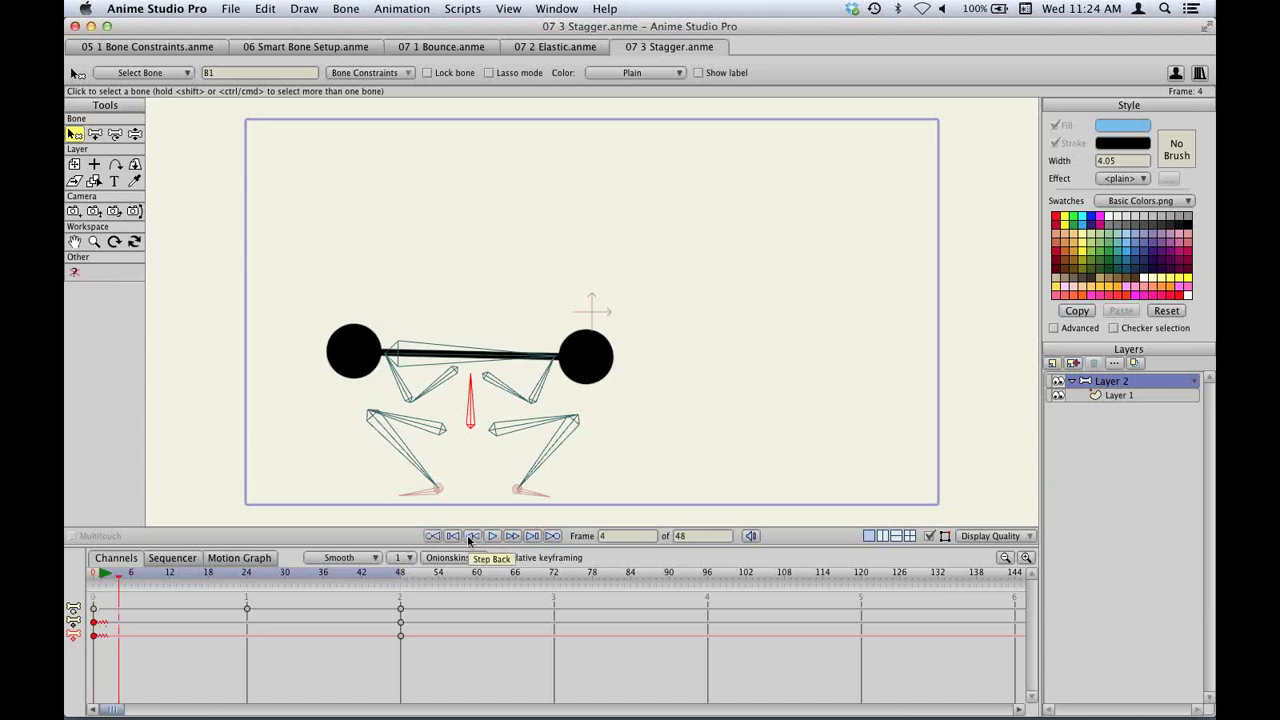
pyautogui.click(470, 538)
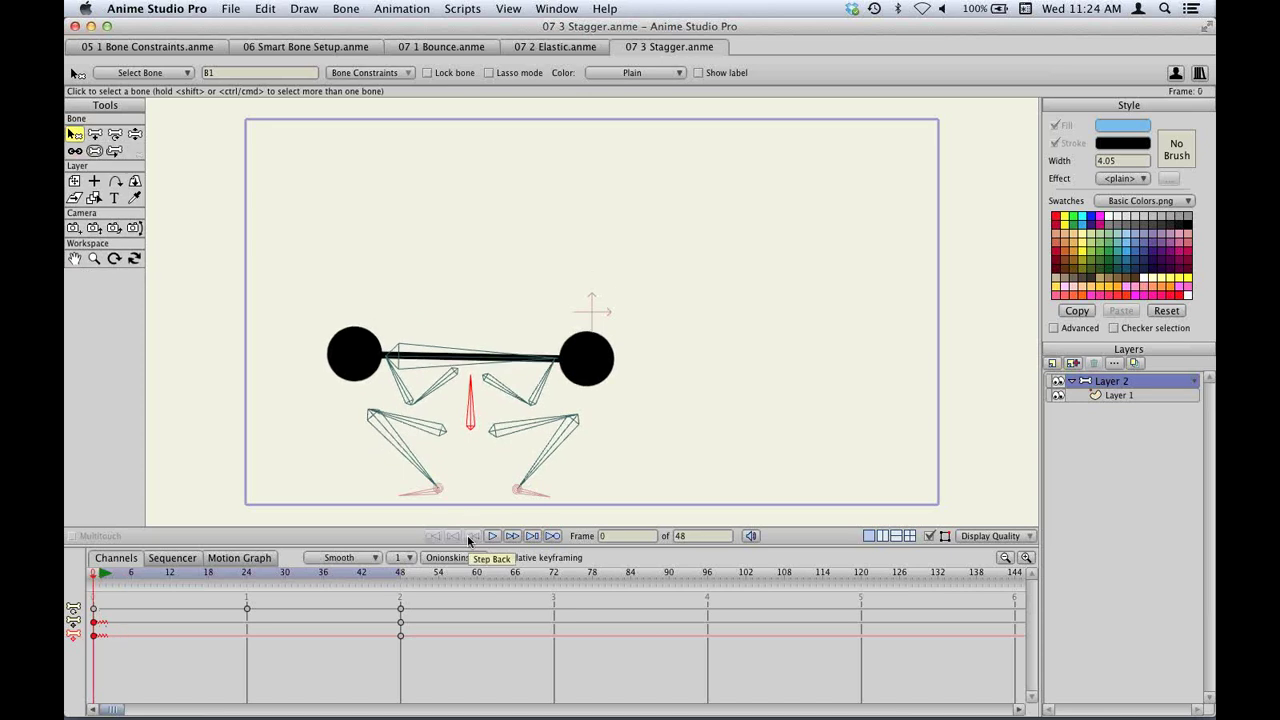
pyautogui.click(240, 557)
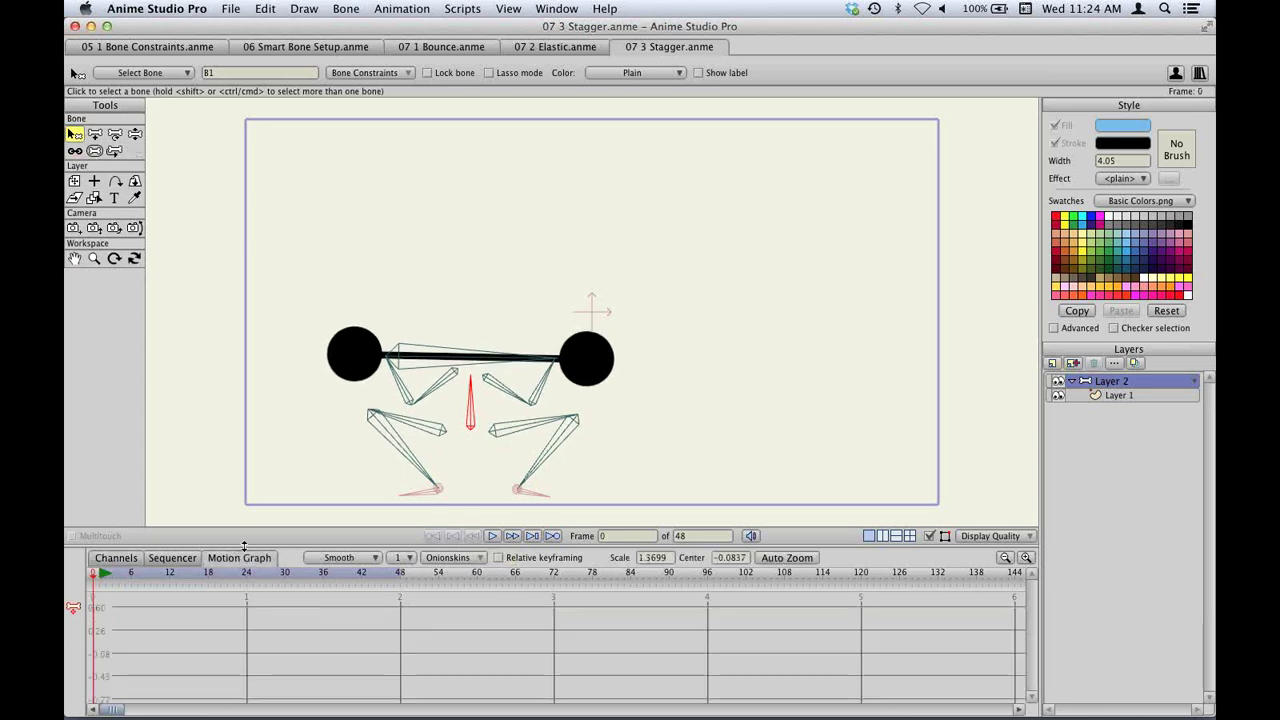
# View the bone channel curve, then return to Channels with a larger canvas and play the stagger animation.
pyautogui.moveTo(243, 546); pyautogui.dragTo(240, 476)
pyautogui.click(74, 540)
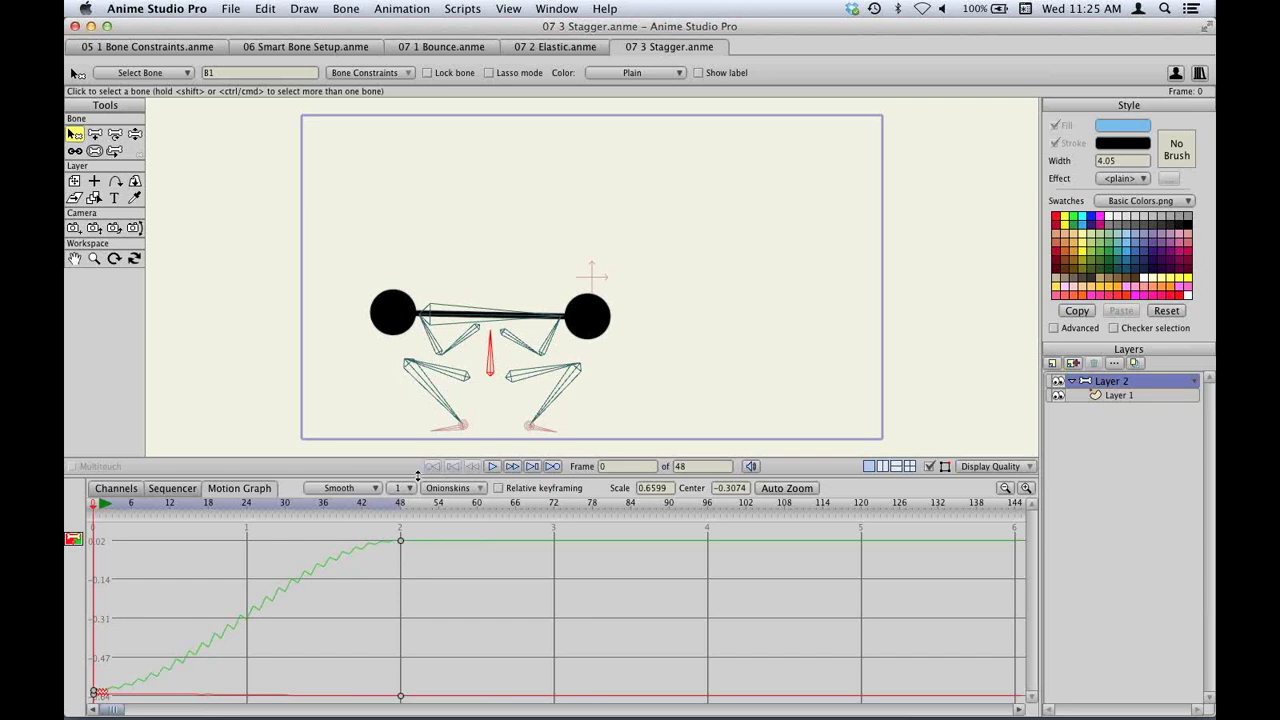
pyautogui.moveTo(421, 477); pyautogui.dragTo(443, 515)
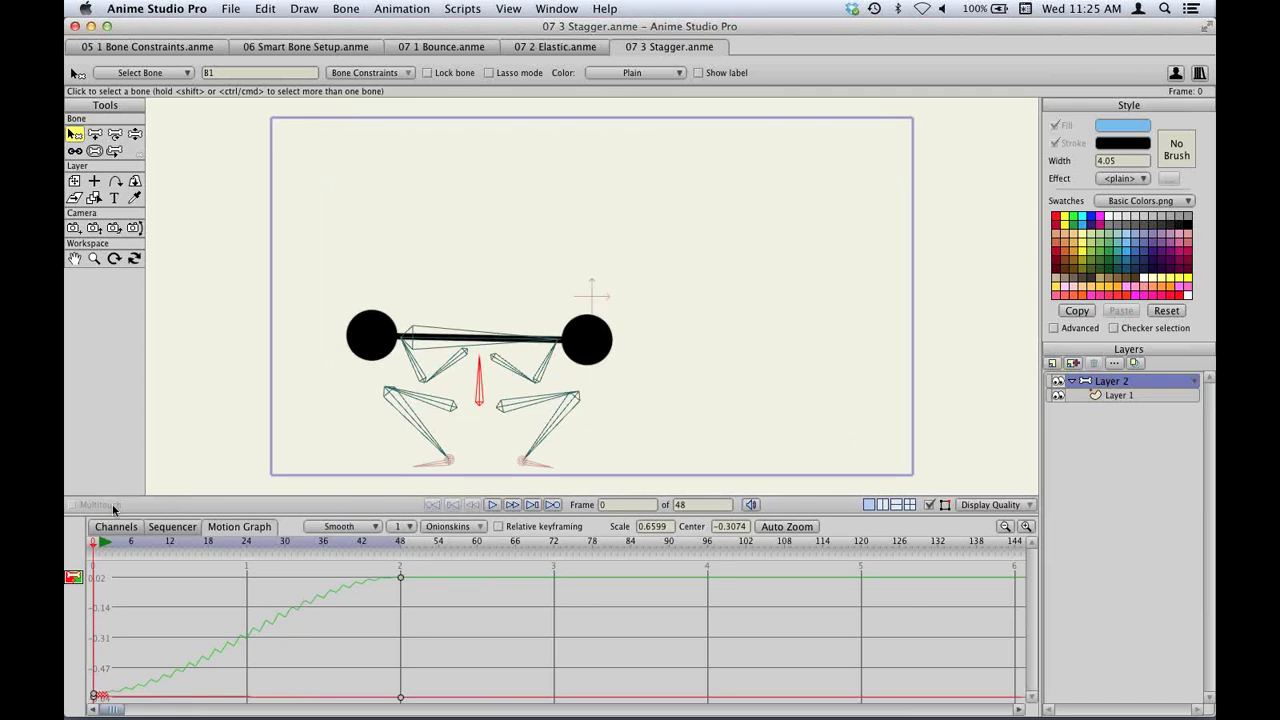
pyautogui.click(106, 527)
pyautogui.click(492, 505)
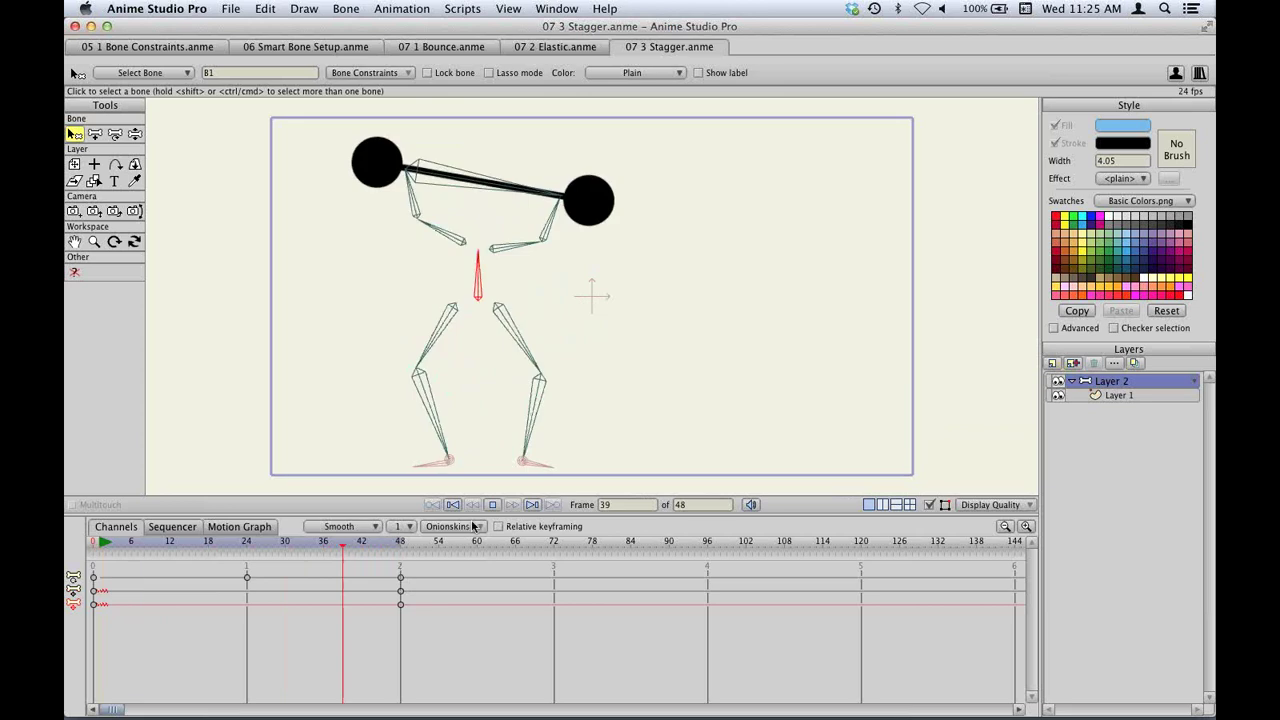
pyautogui.click(432, 502)
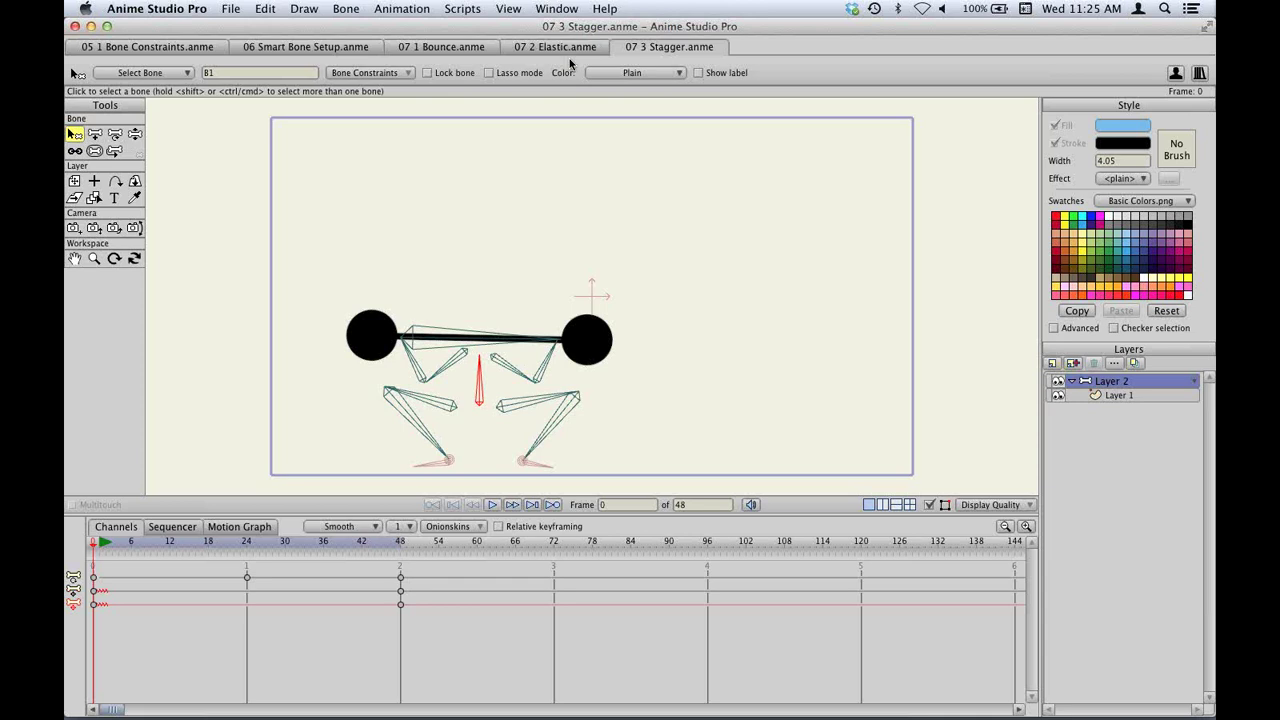
# Export frames 1–48 as 07 3 Stagger.m4v and watch it in QuickTime Player before quitting.
pyautogui.press('super+shift+r')
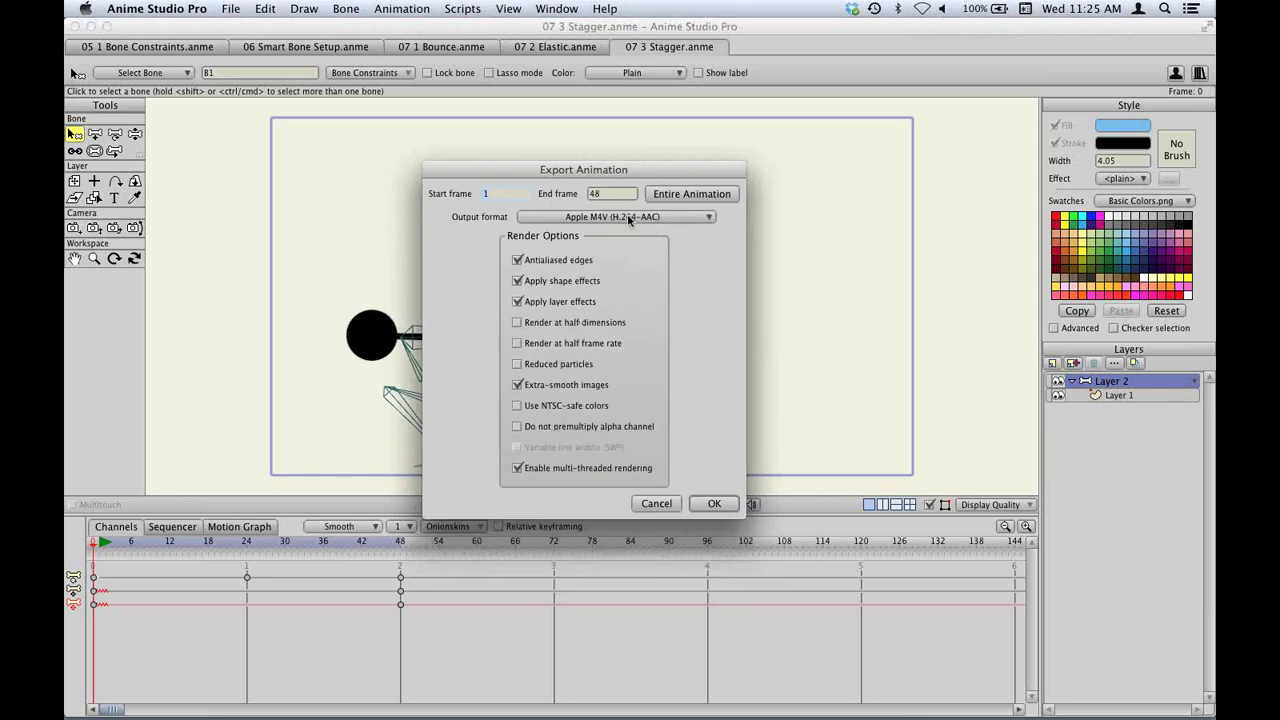
pyautogui.click(714, 504)
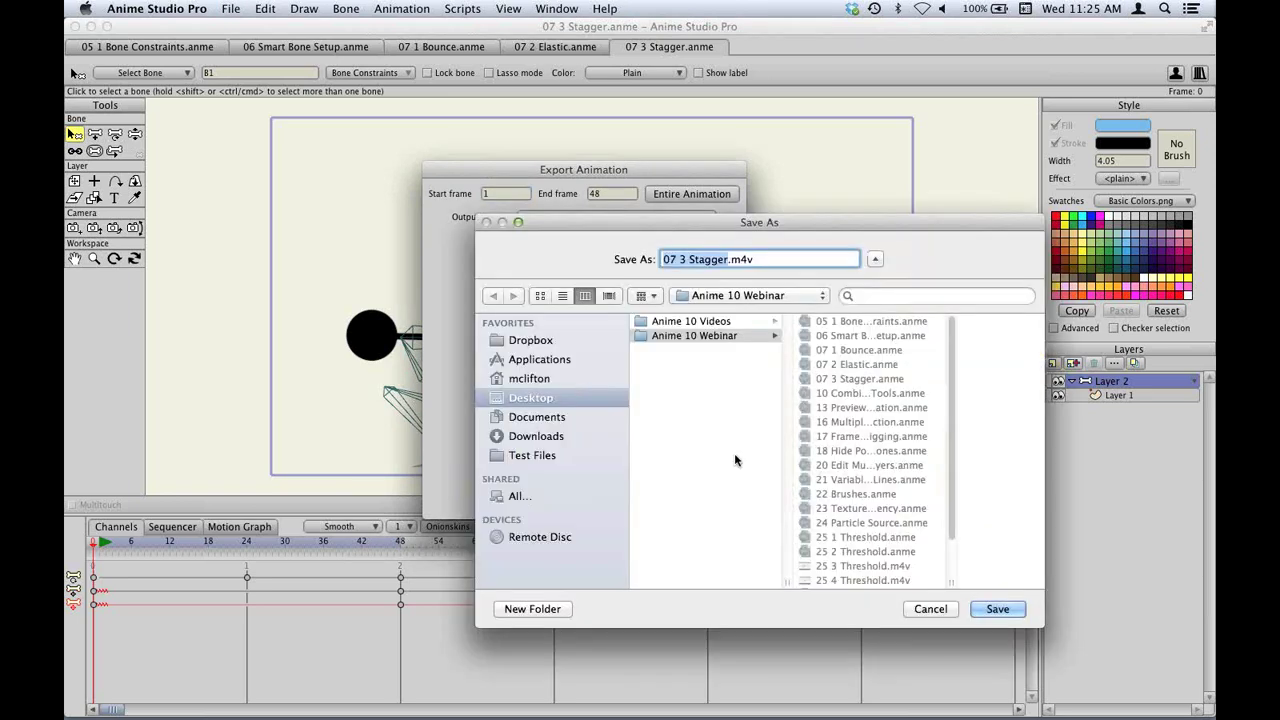
pyautogui.click(998, 609)
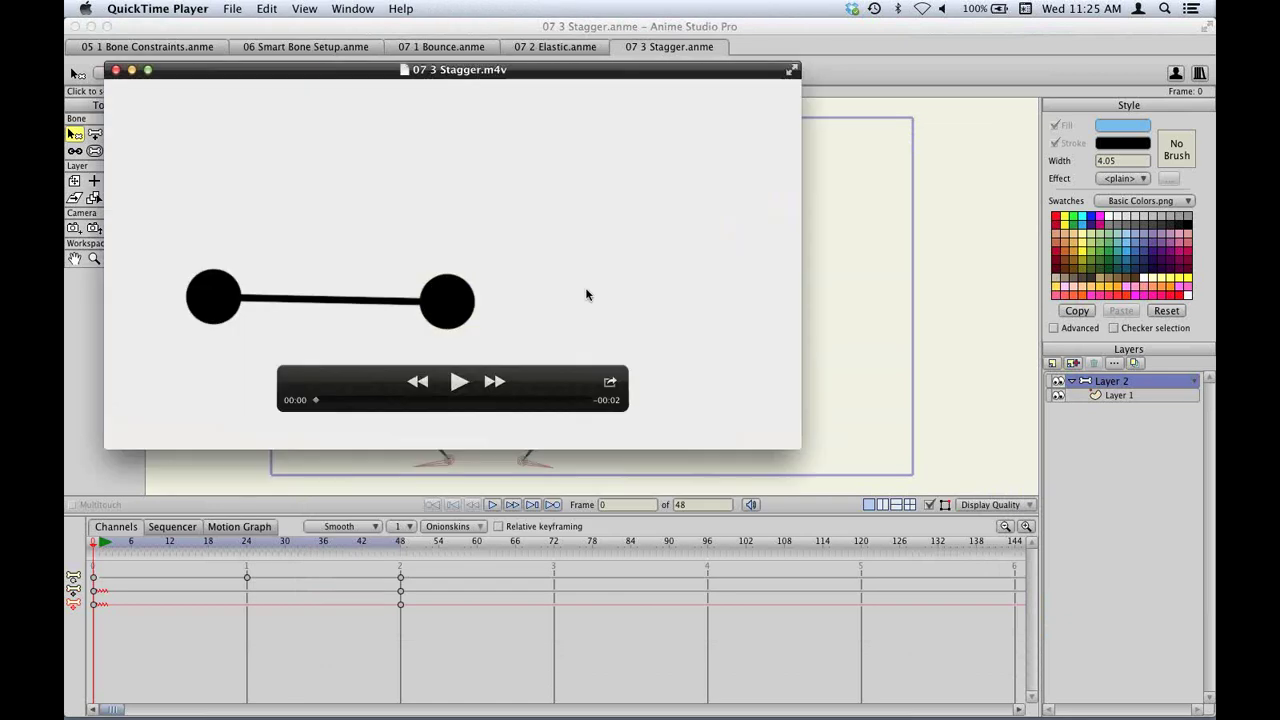
pyautogui.press('space')
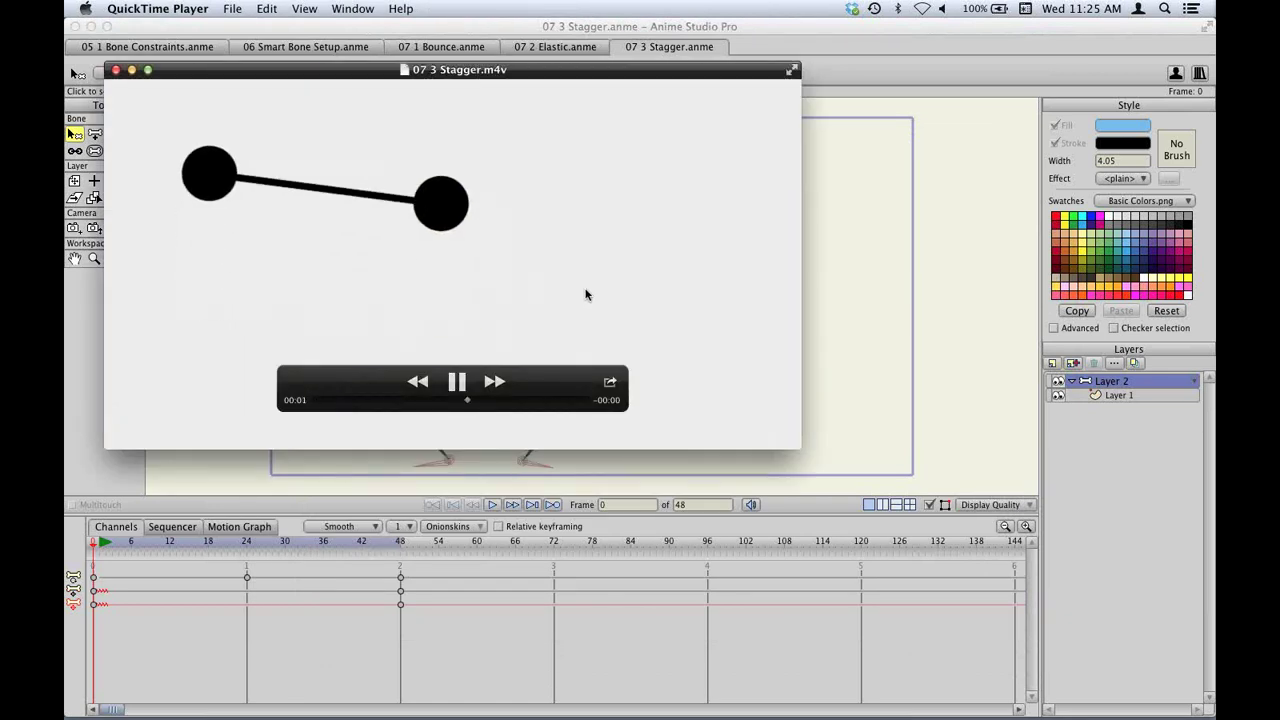
pyautogui.press('super+q')
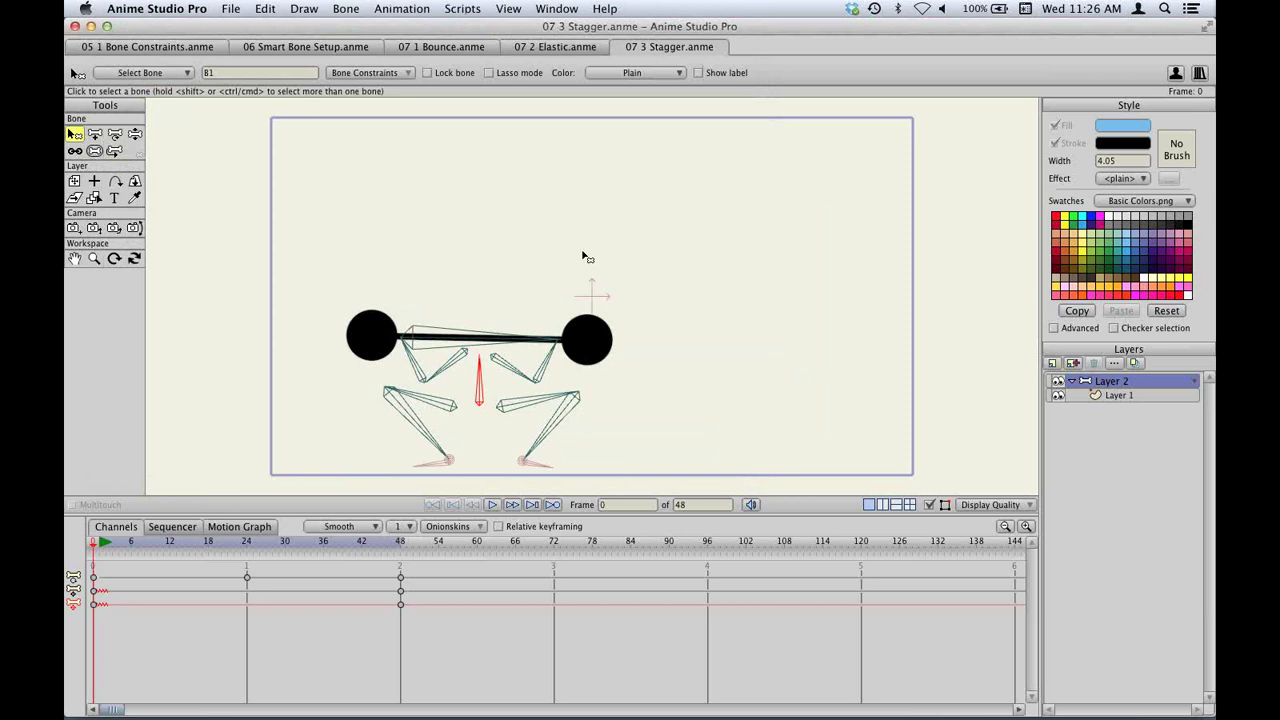
# Open the File menu to reach Batch Export....
pyautogui.moveTo(934, 705)
pyautogui.click(231, 8)
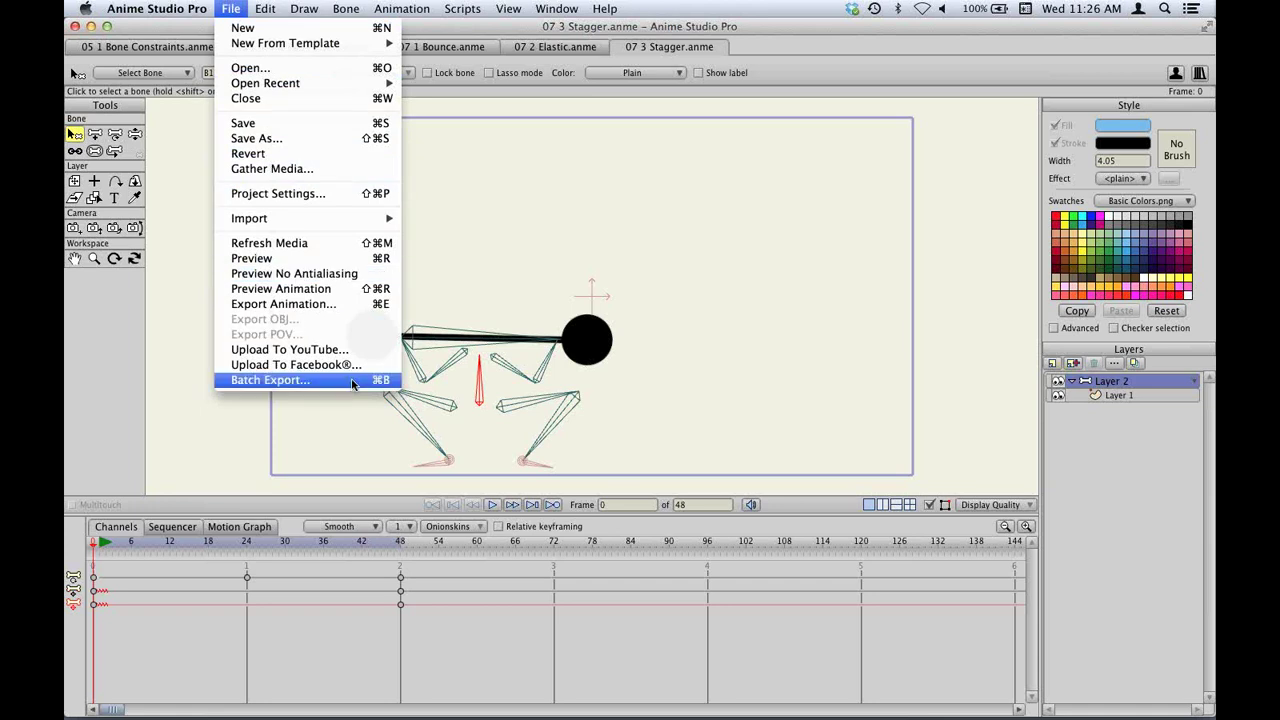
pyautogui.click(353, 384)
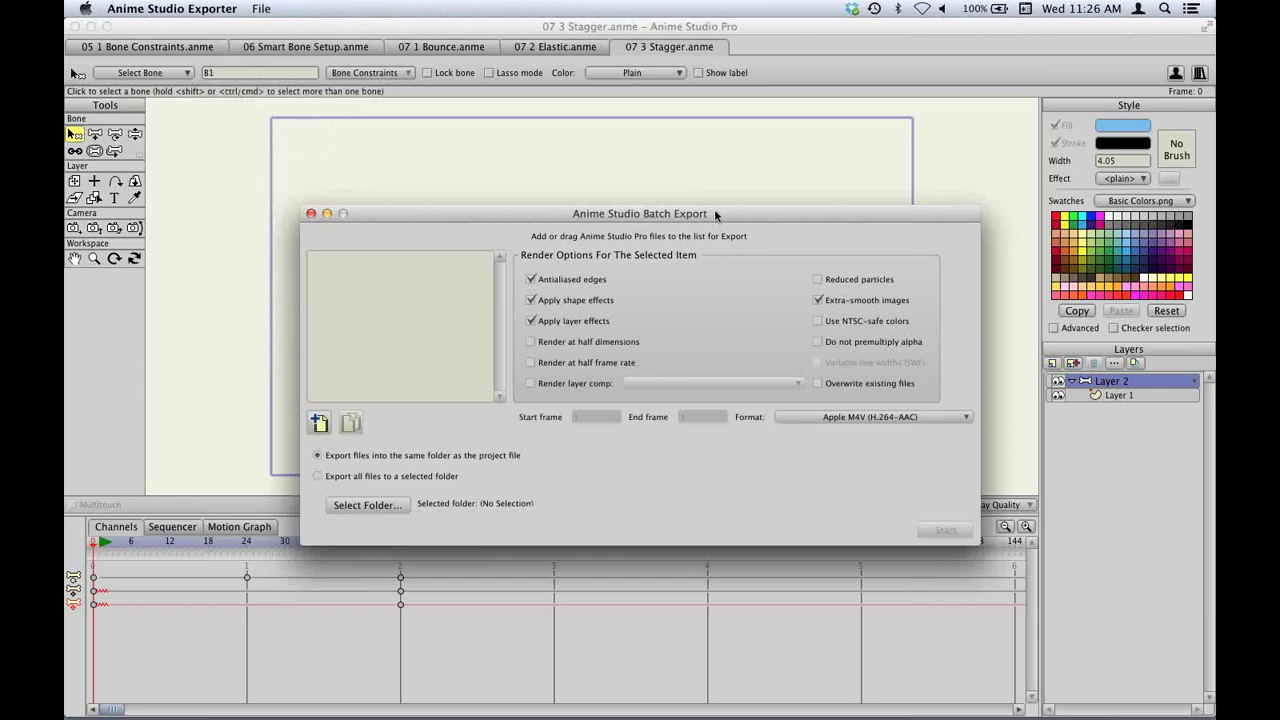
pyautogui.moveTo(714, 210); pyautogui.dragTo(680, 251)
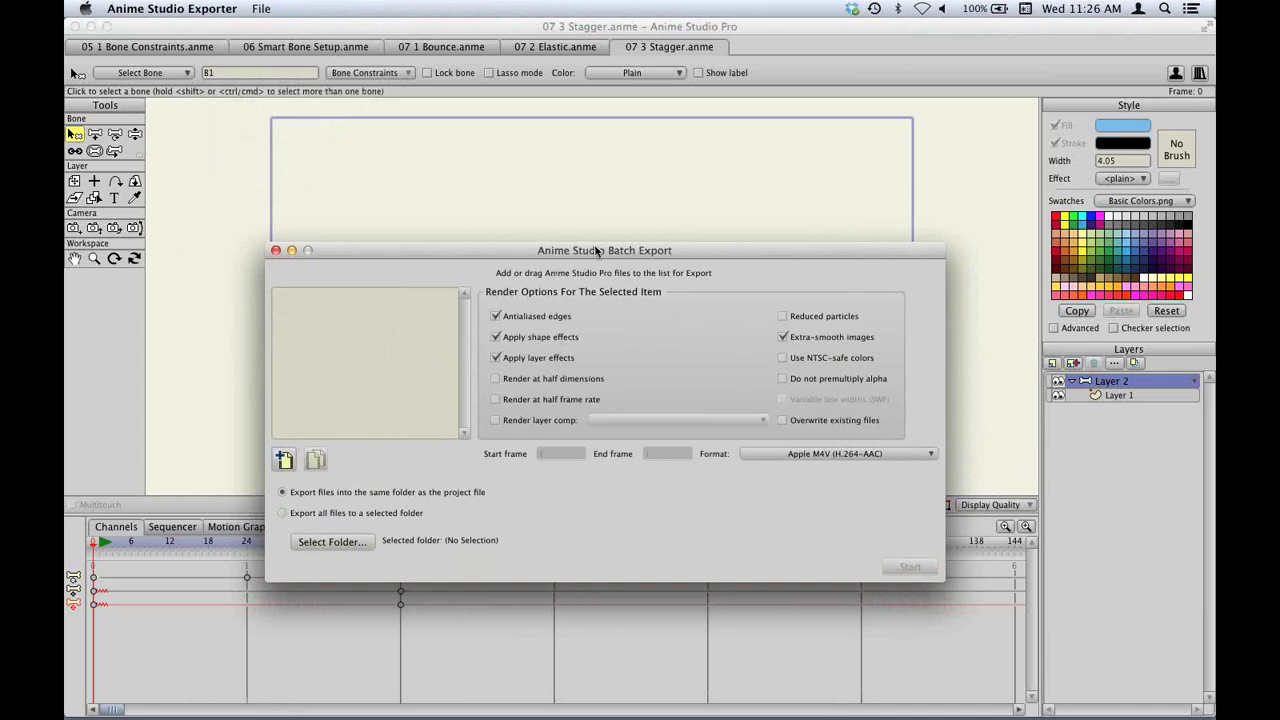
pyautogui.moveTo(596, 251); pyautogui.dragTo(603, 256)
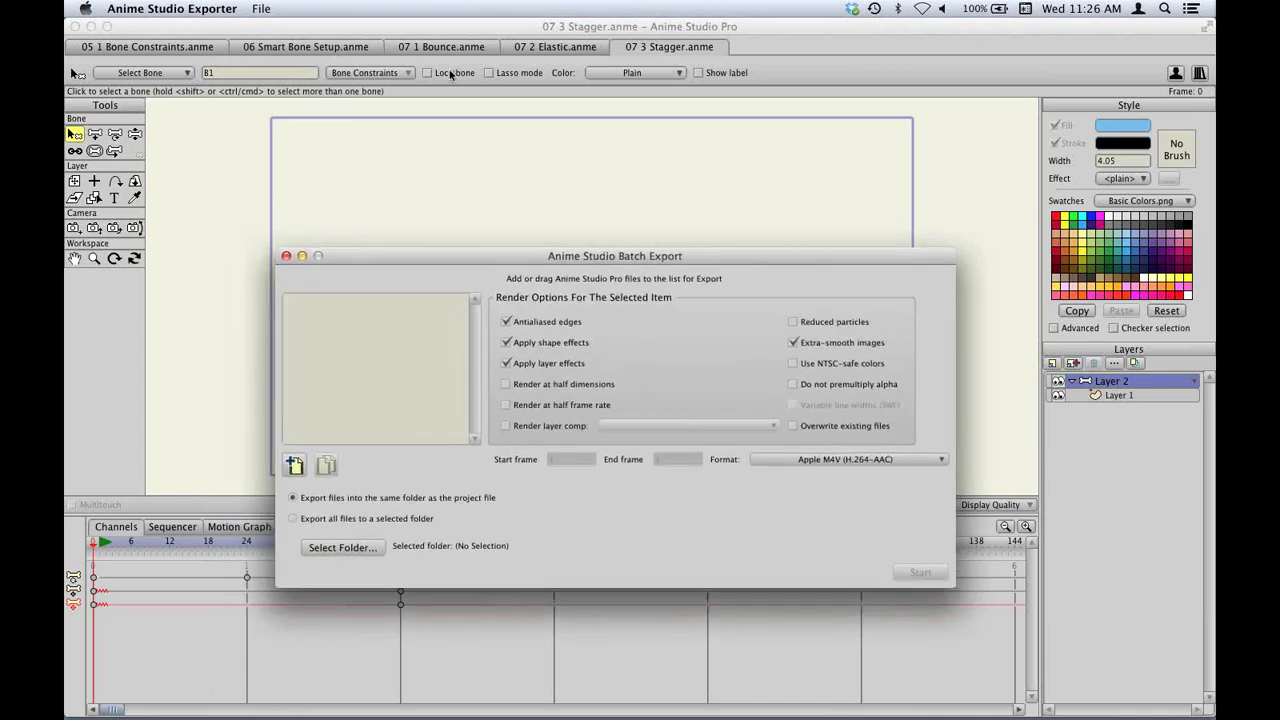
pyautogui.click(440, 27)
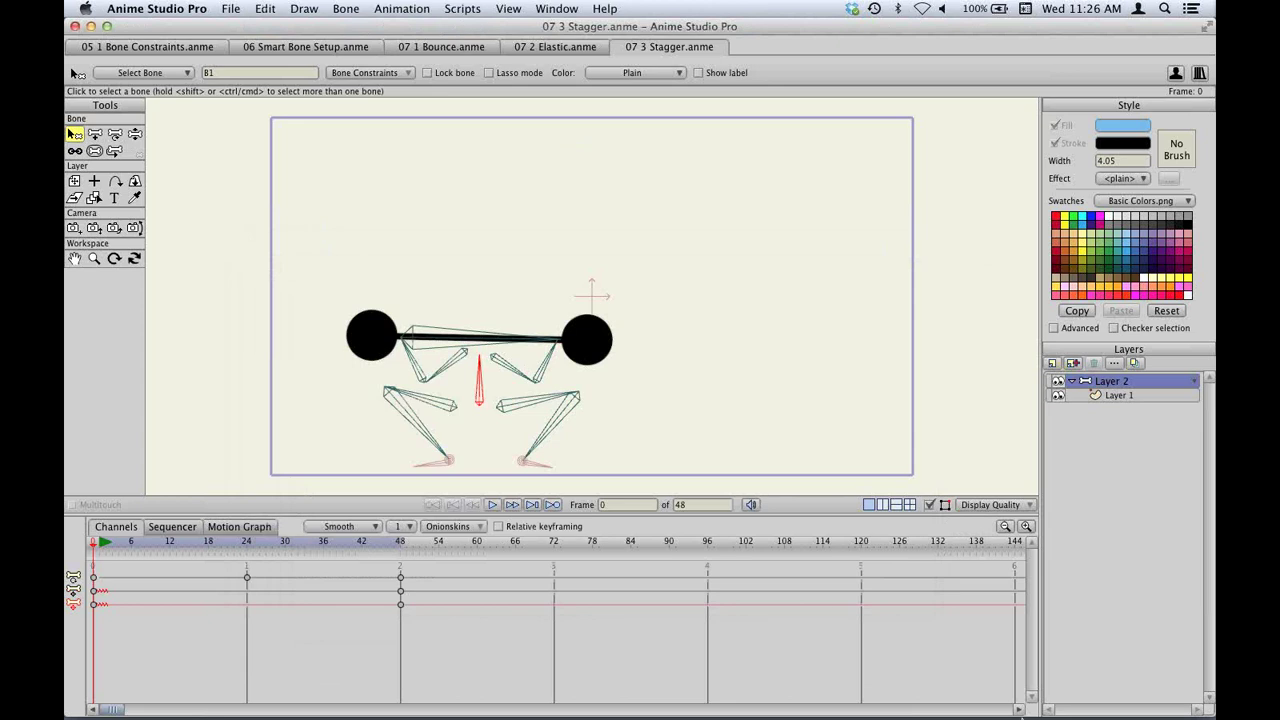
pyautogui.click(931, 698)
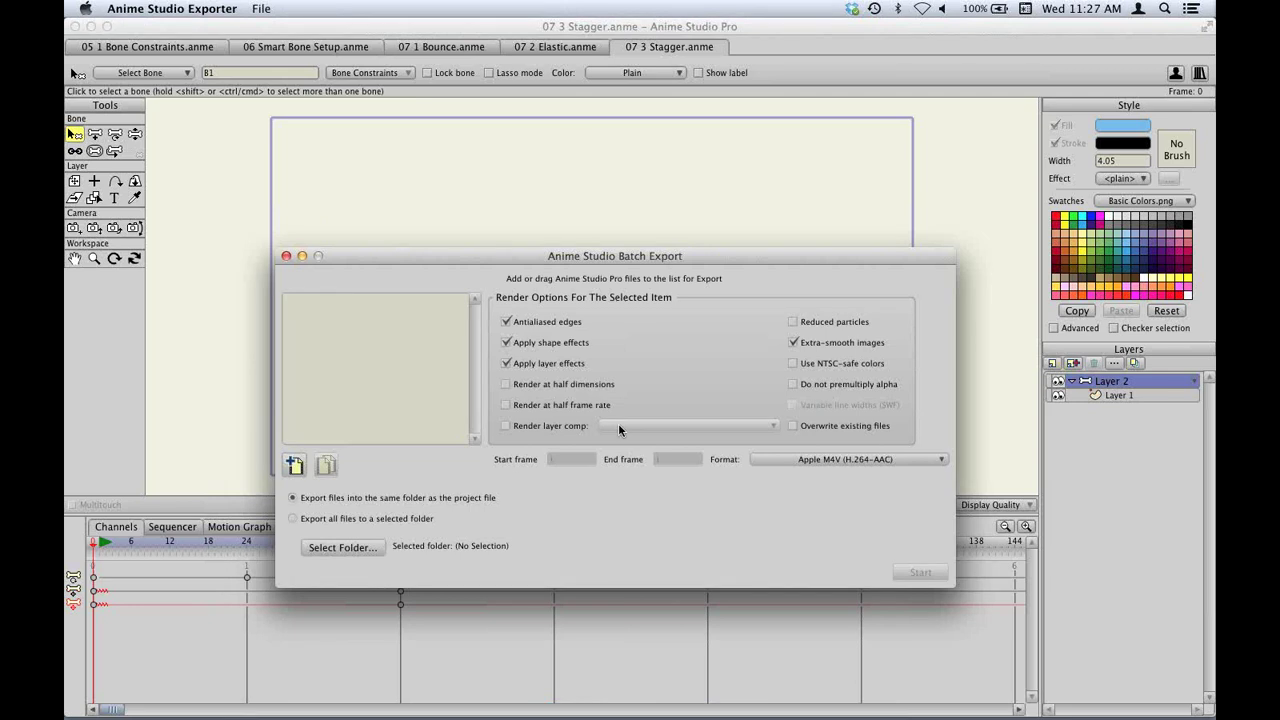
pyautogui.press('super+q')
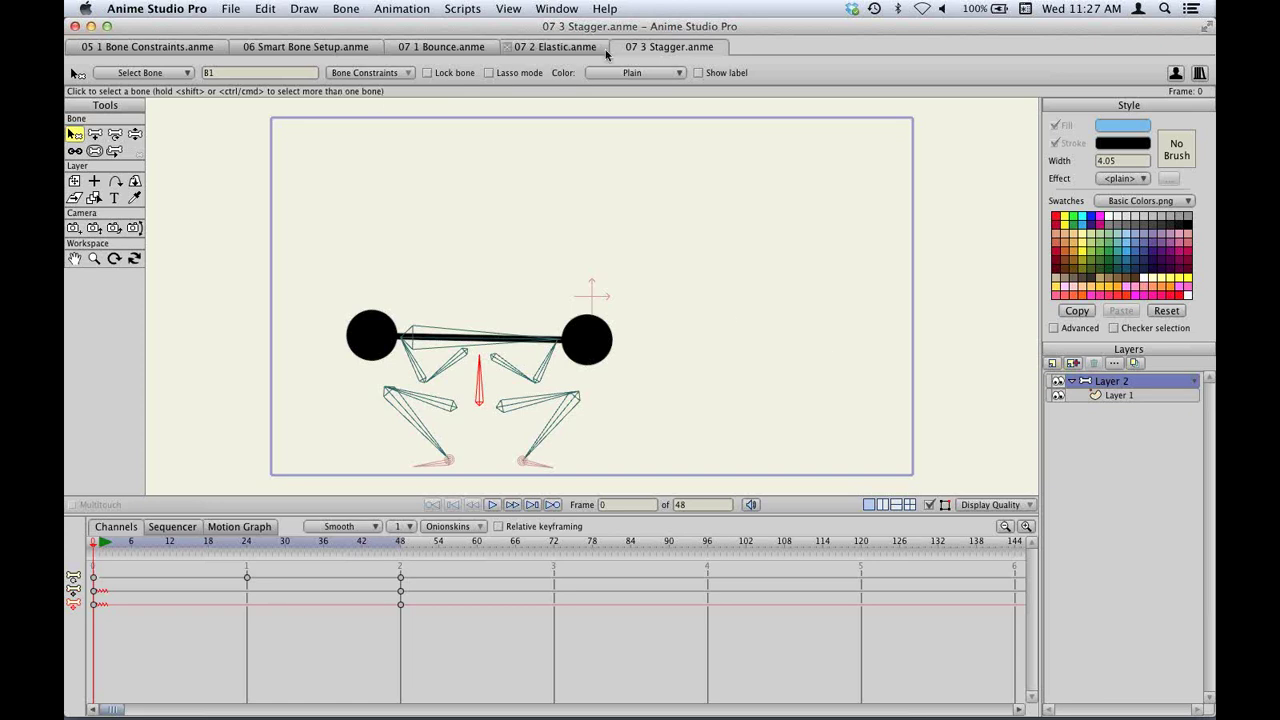
# Render a File > Preview of frame 44 in 07 2 Elastic and open its Render Cache folder.
pyautogui.click(572, 47)
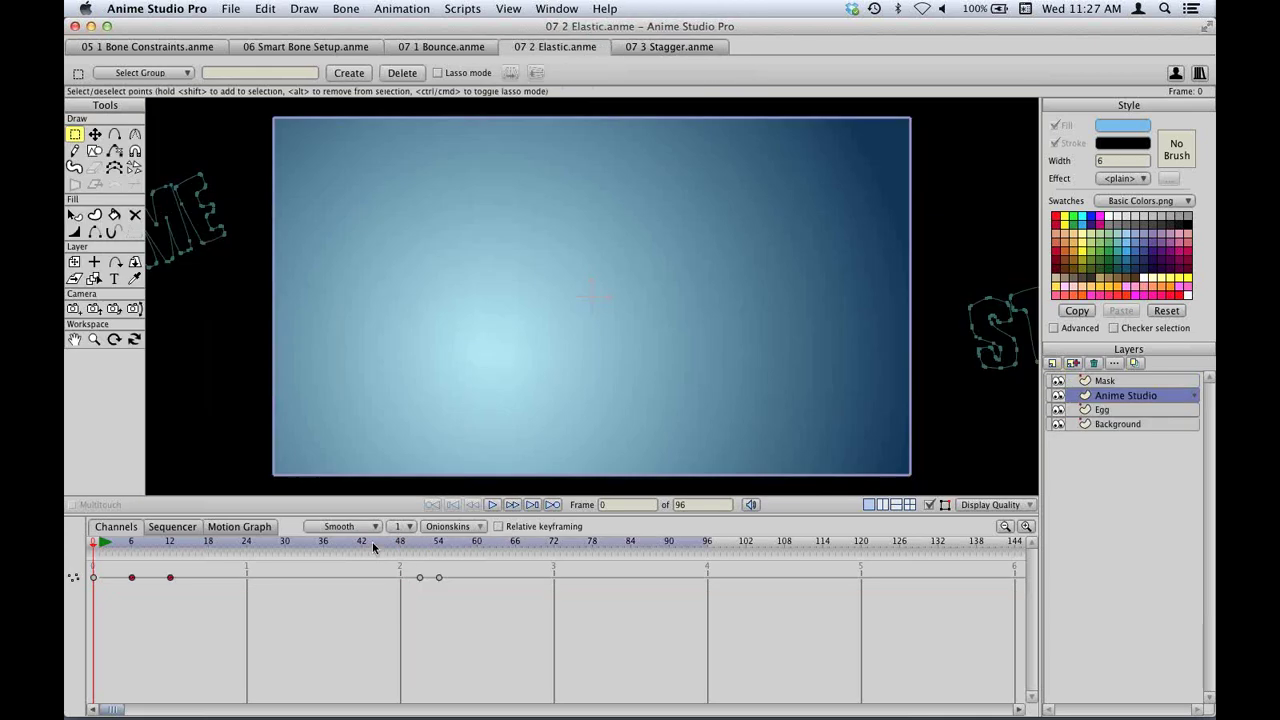
pyautogui.click(373, 546)
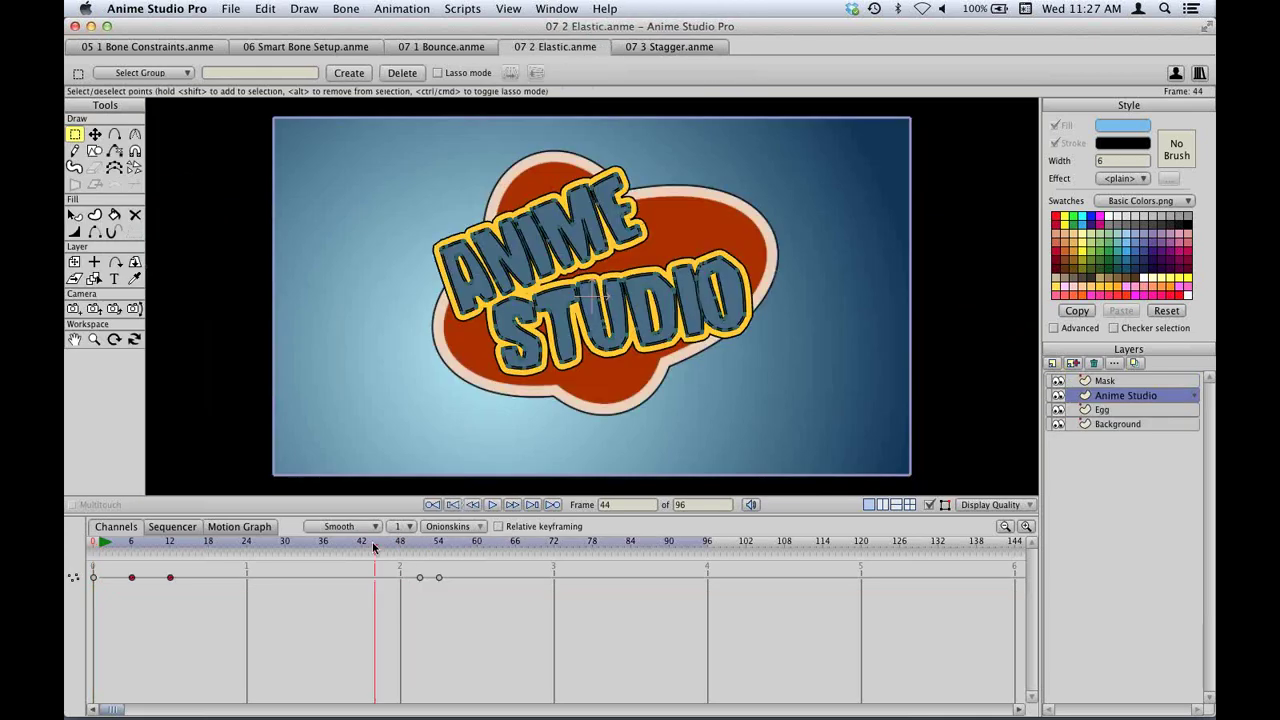
pyautogui.click(230, 9)
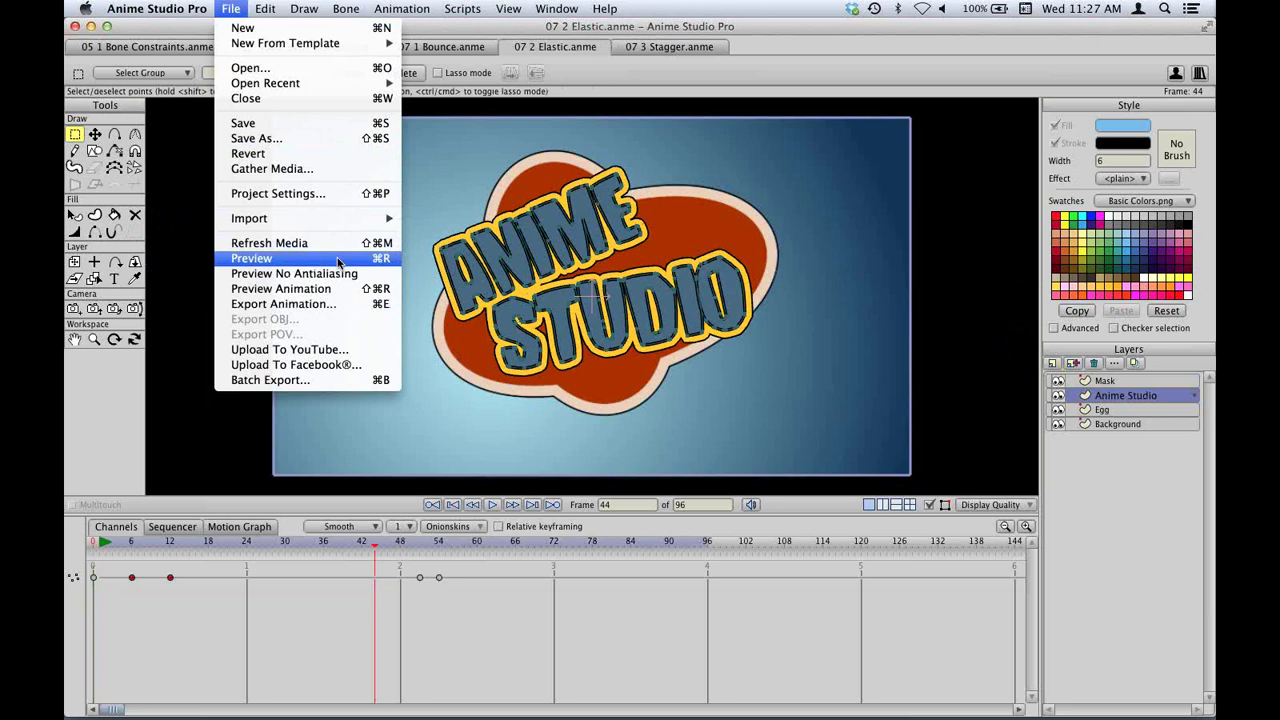
pyautogui.click(337, 259)
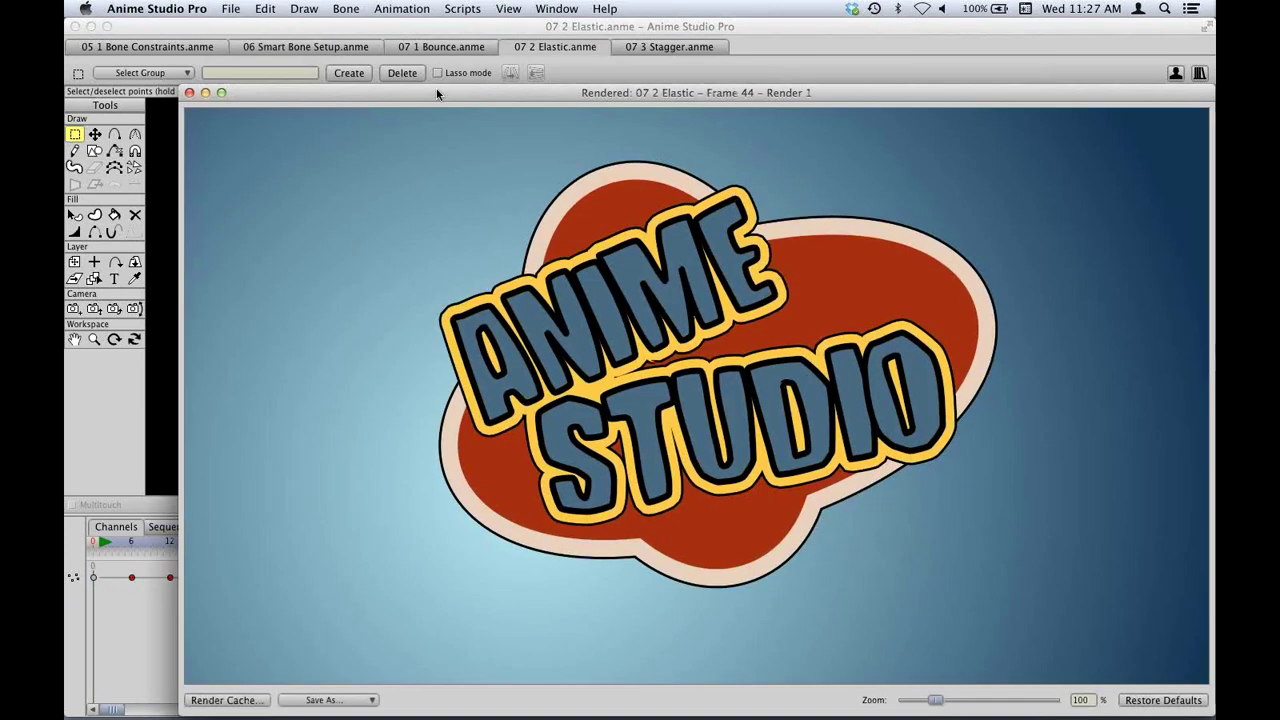
pyautogui.moveTo(437, 94); pyautogui.dragTo(387, 60)
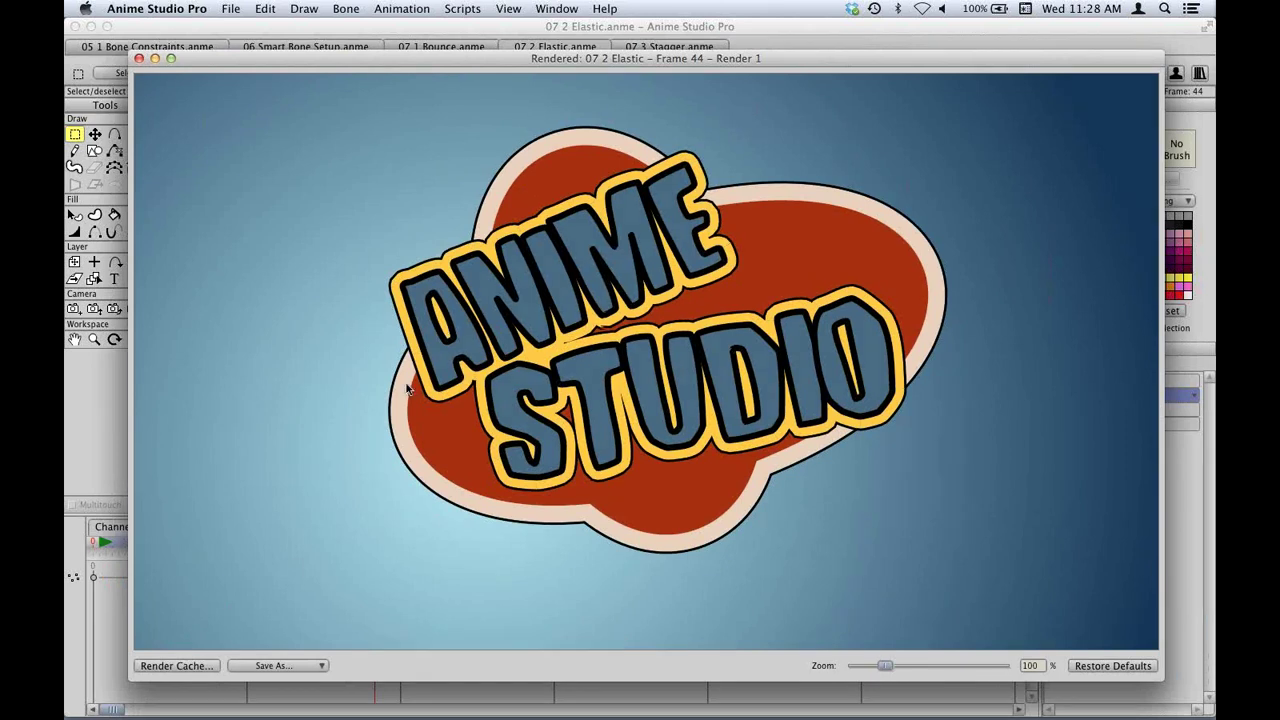
pyautogui.click(177, 666)
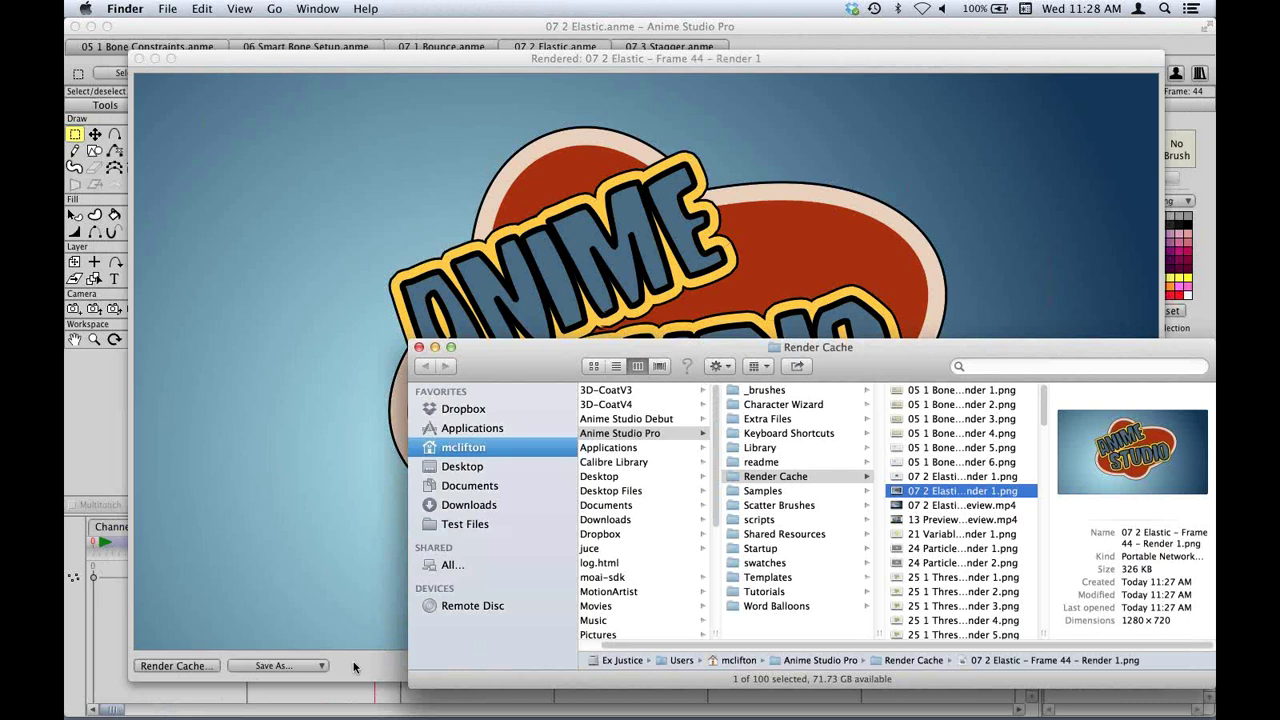
# Bring back the Elastic frame 44 render and preview cached Bone Constraints, Threshold and Elastic renders.
pyautogui.click(357, 668)
pyautogui.click(167, 667)
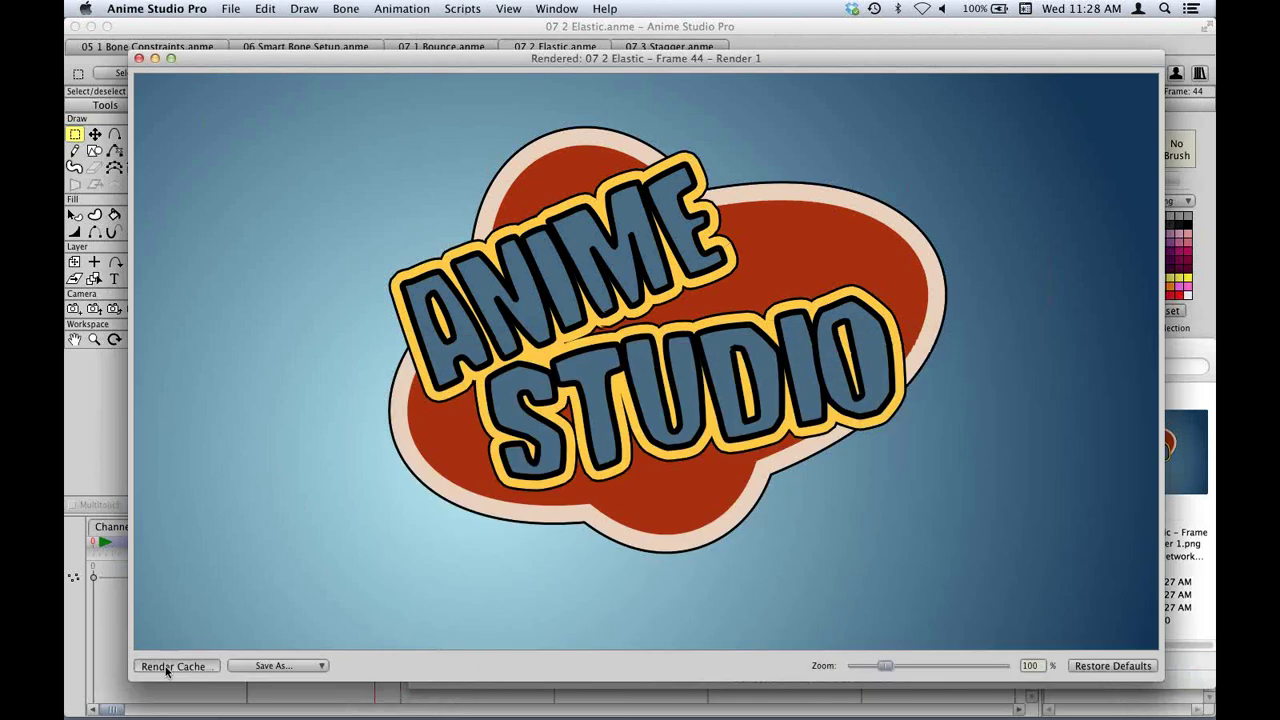
pyautogui.click(965, 448)
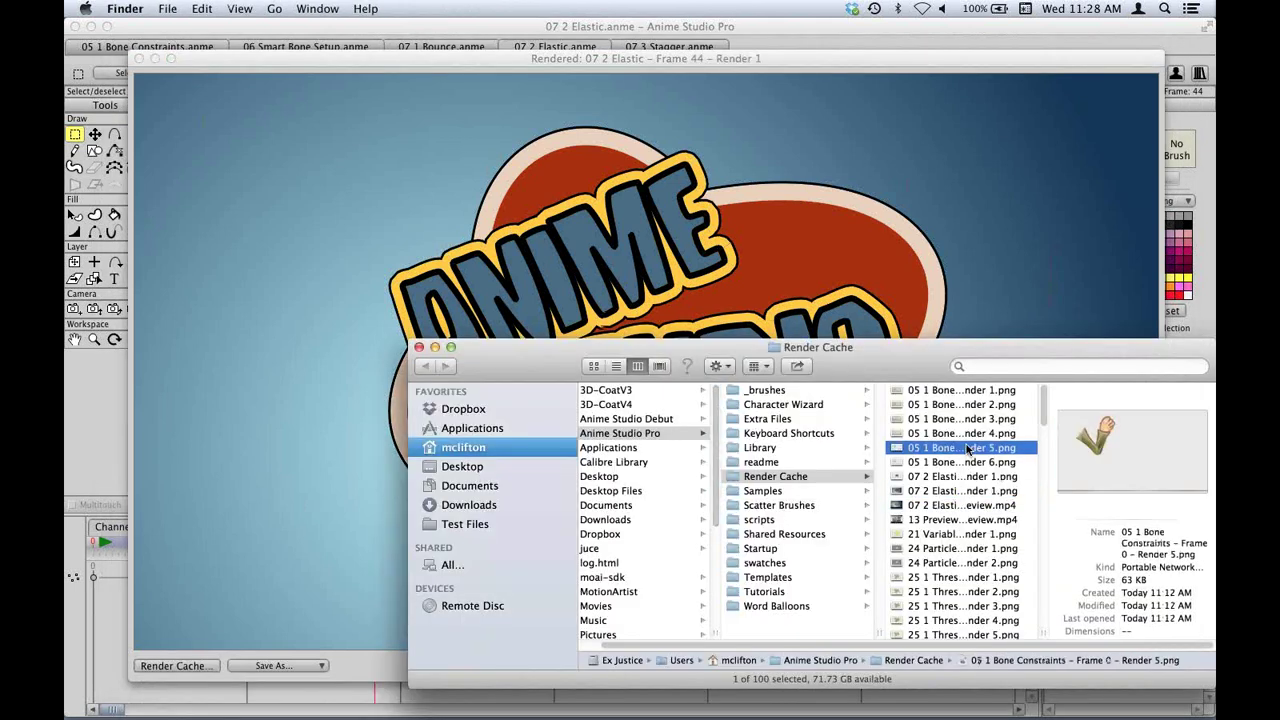
pyautogui.click(966, 534)
pyautogui.click(967, 577)
pyautogui.click(960, 490)
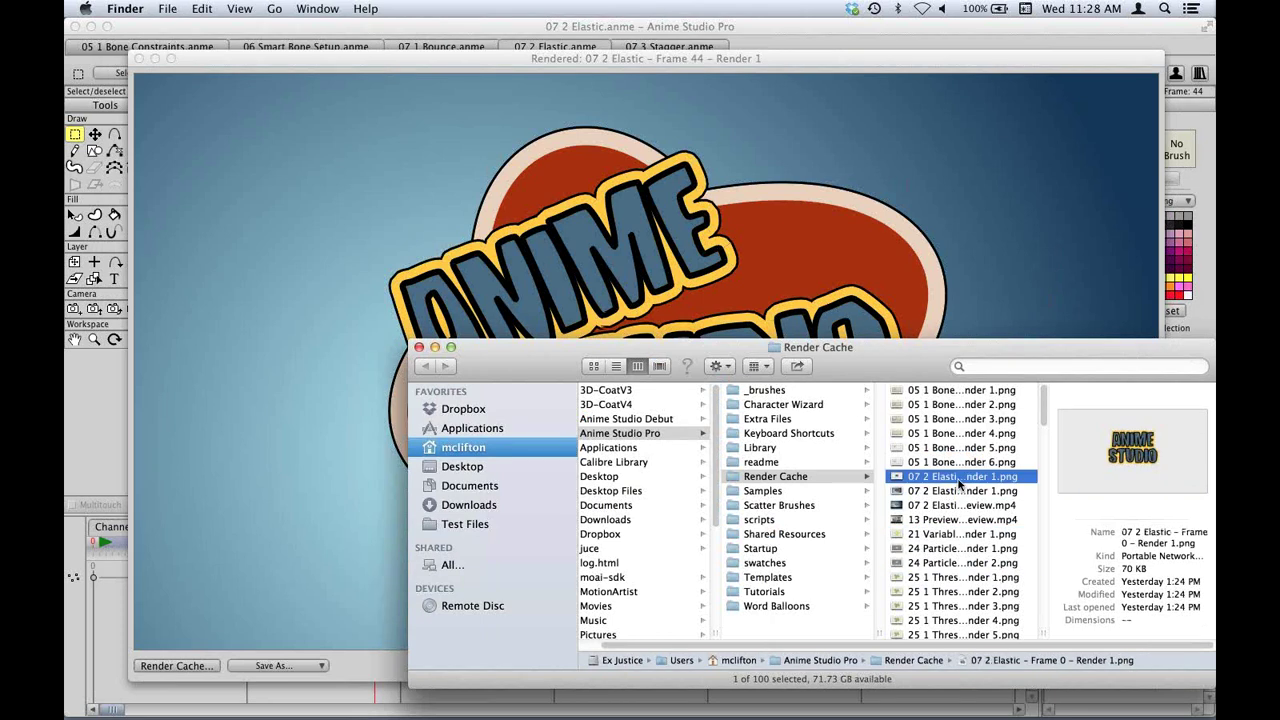
pyautogui.click(959, 463)
# Step through the cached Bone Constraints and Threshold renders, then close the Render Cache folder.
pyautogui.click(949, 434)
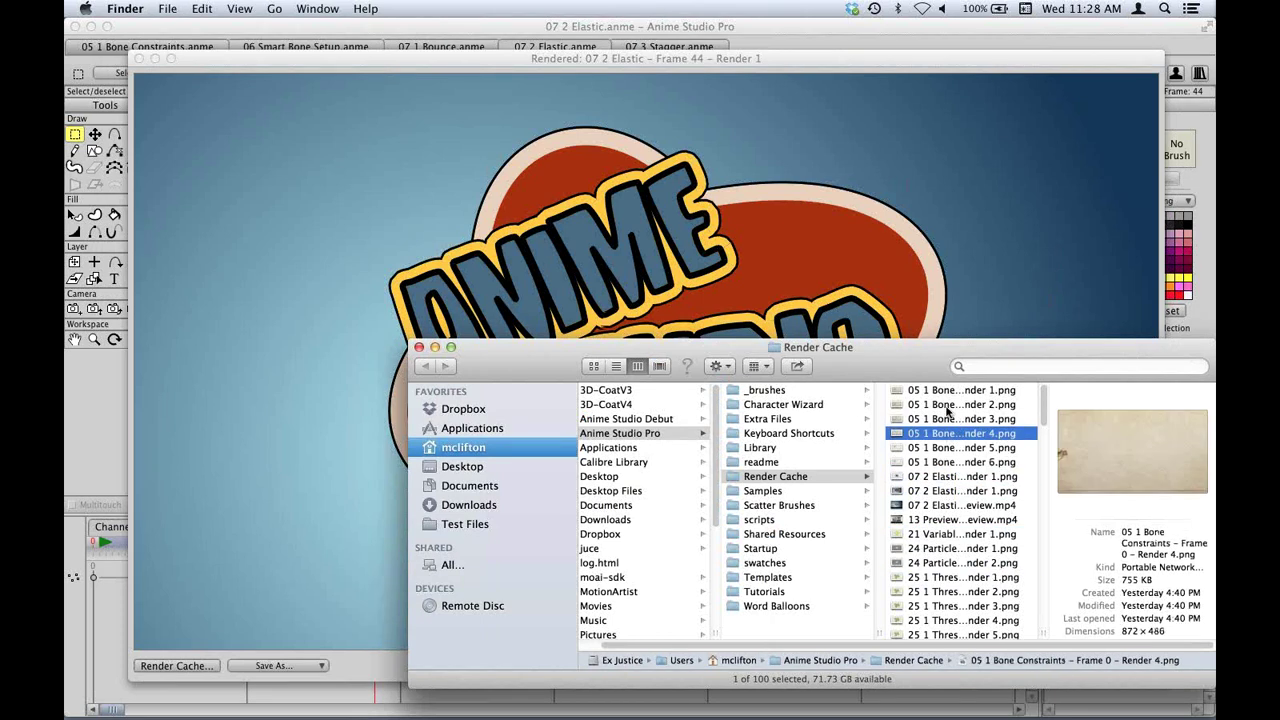
pyautogui.click(948, 405)
pyautogui.click(946, 391)
pyautogui.click(950, 578)
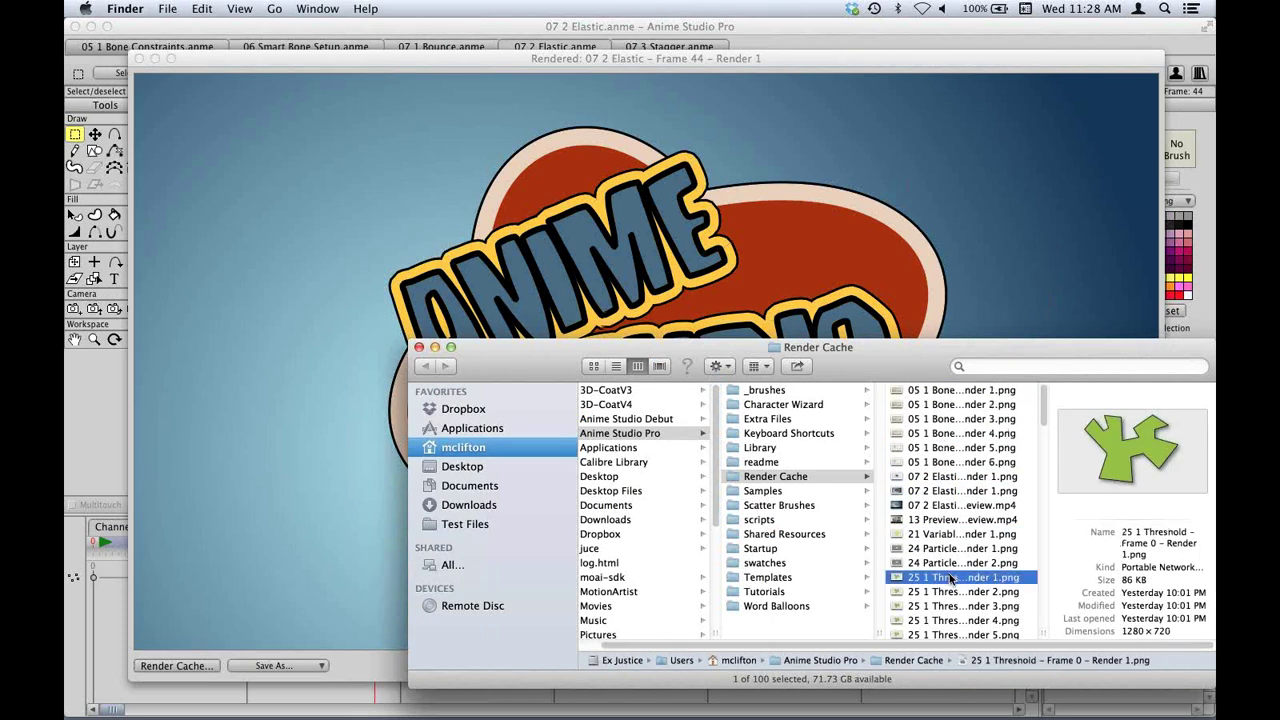
pyautogui.scroll(-4, 950, 578)
pyautogui.click(955, 560)
pyautogui.click(976, 604)
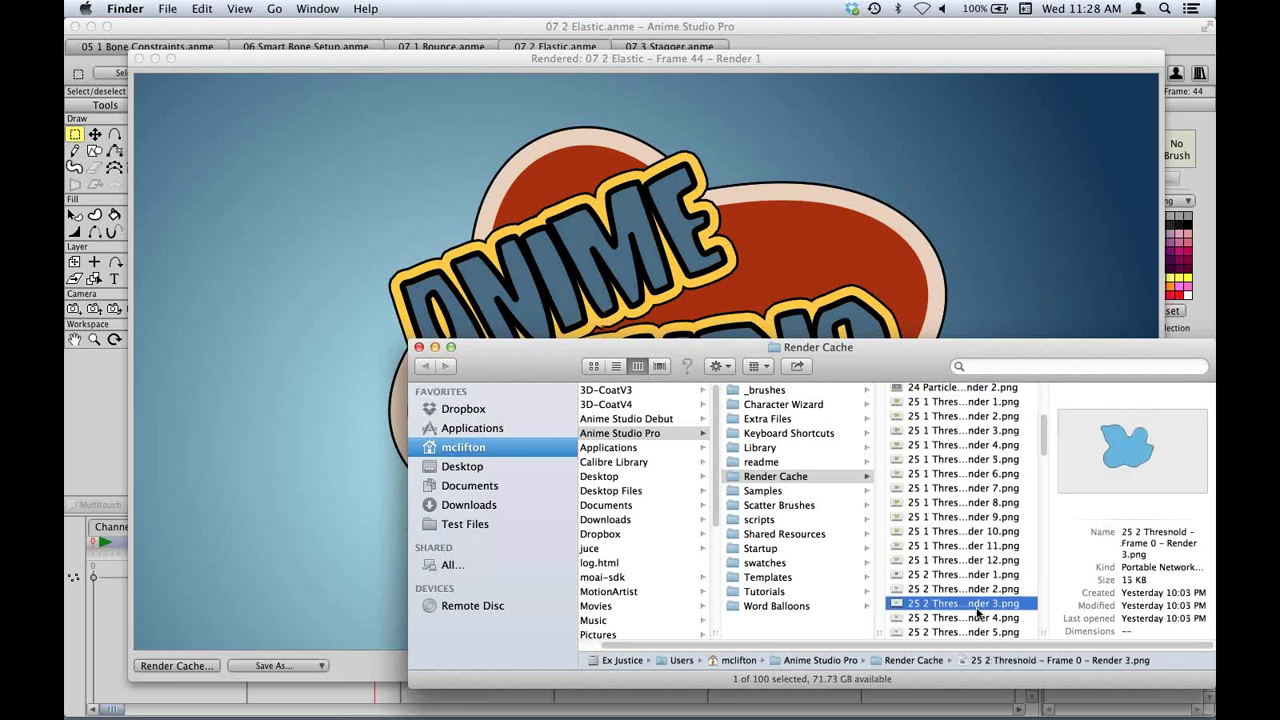
pyautogui.click(981, 632)
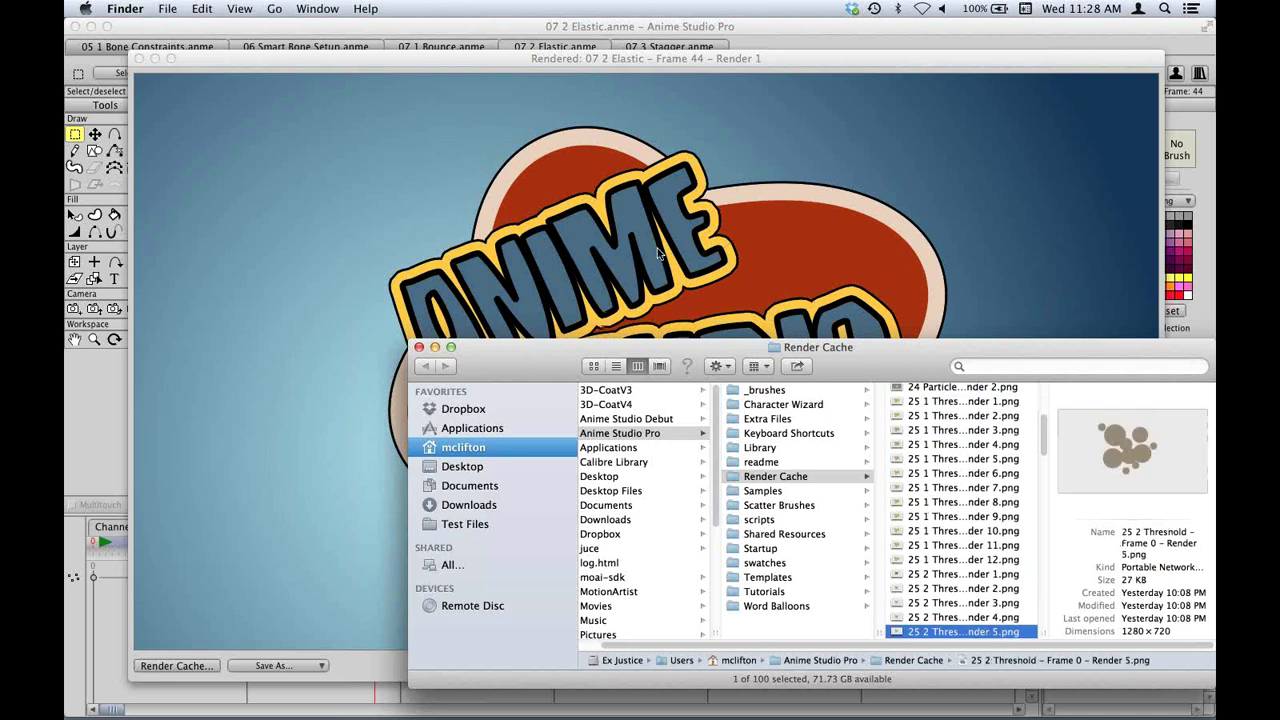
pyautogui.click(419, 347)
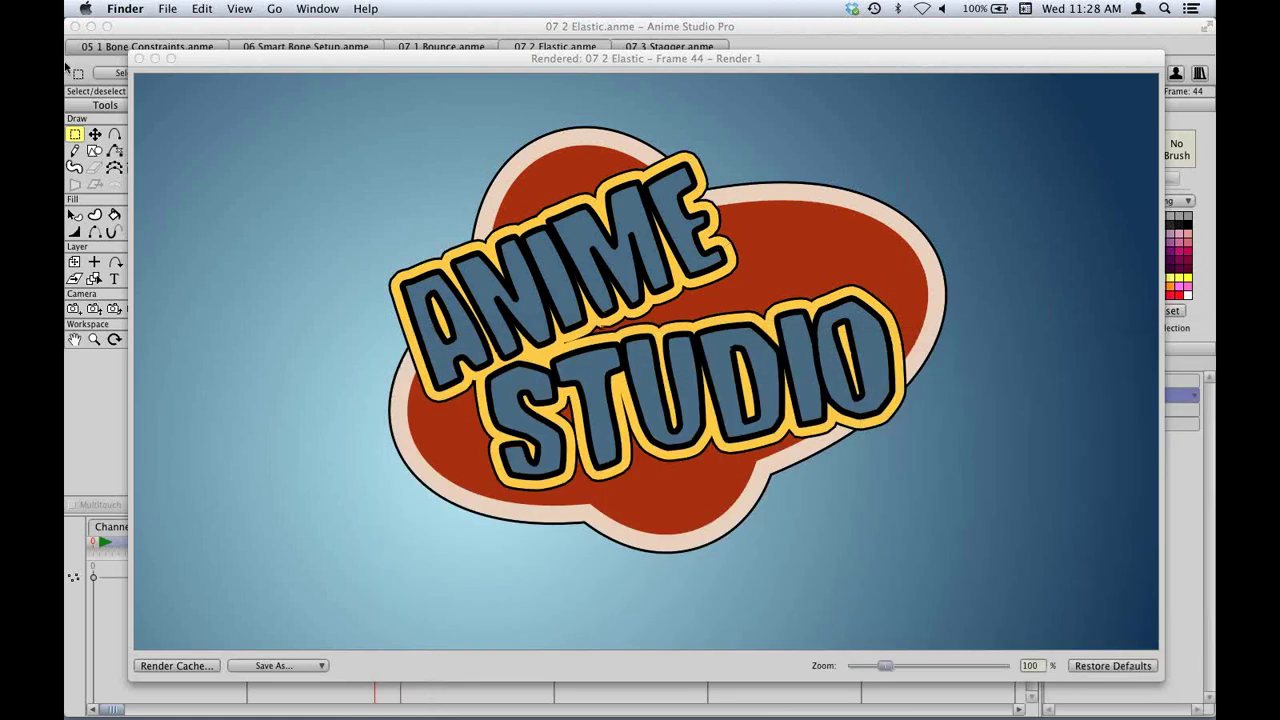
# Close the frame 44 render, switch to 07 3 Stagger, and create a new Untitled.anme document.
pyautogui.click(139, 58)
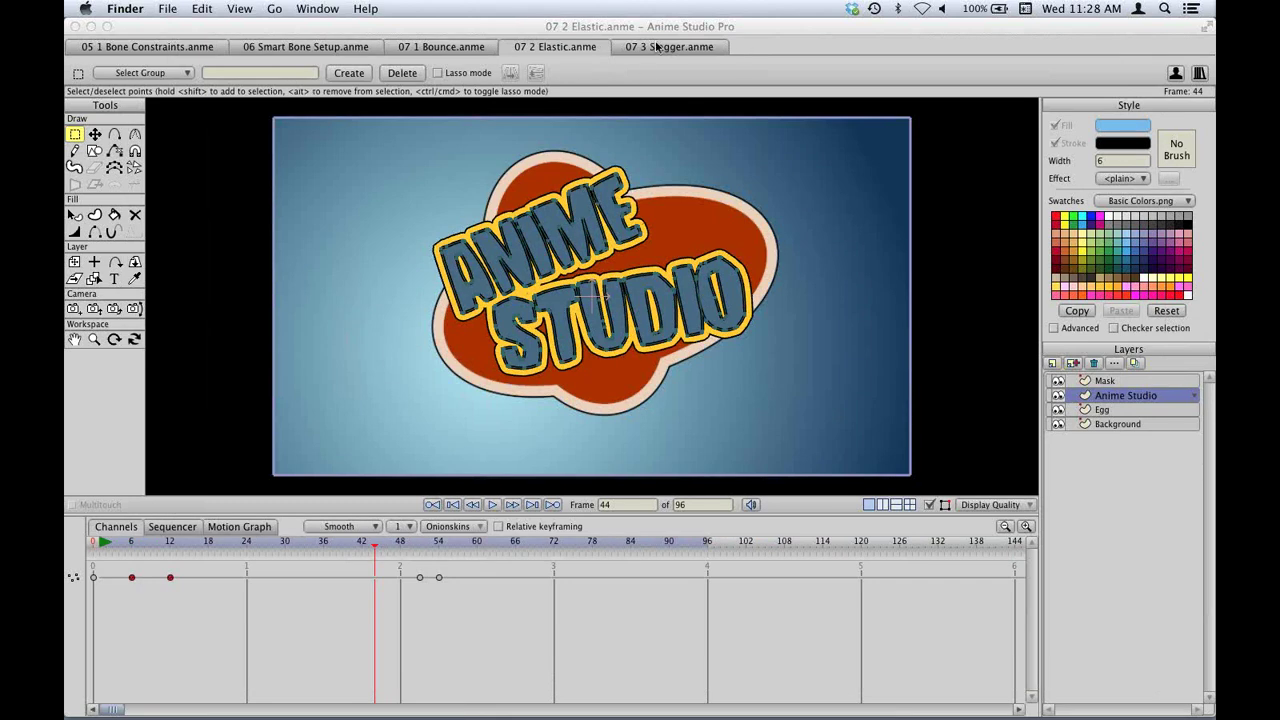
pyautogui.click(690, 47)
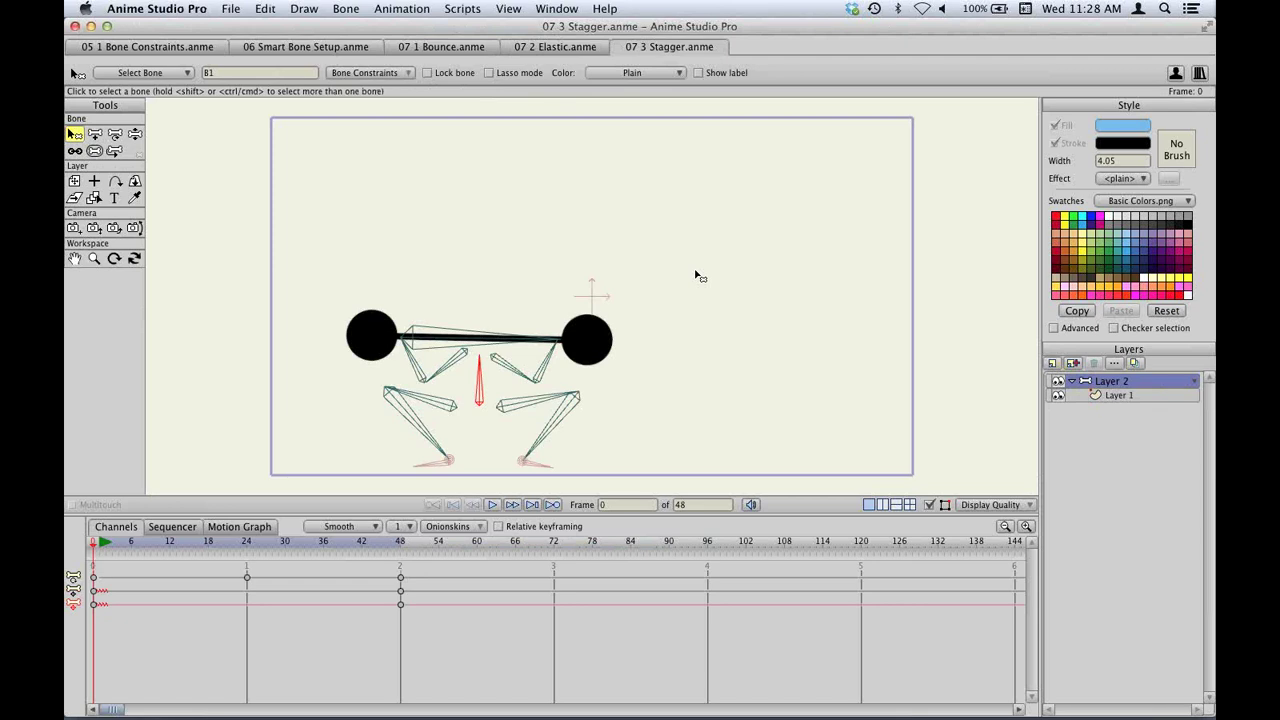
pyautogui.press('super+n')
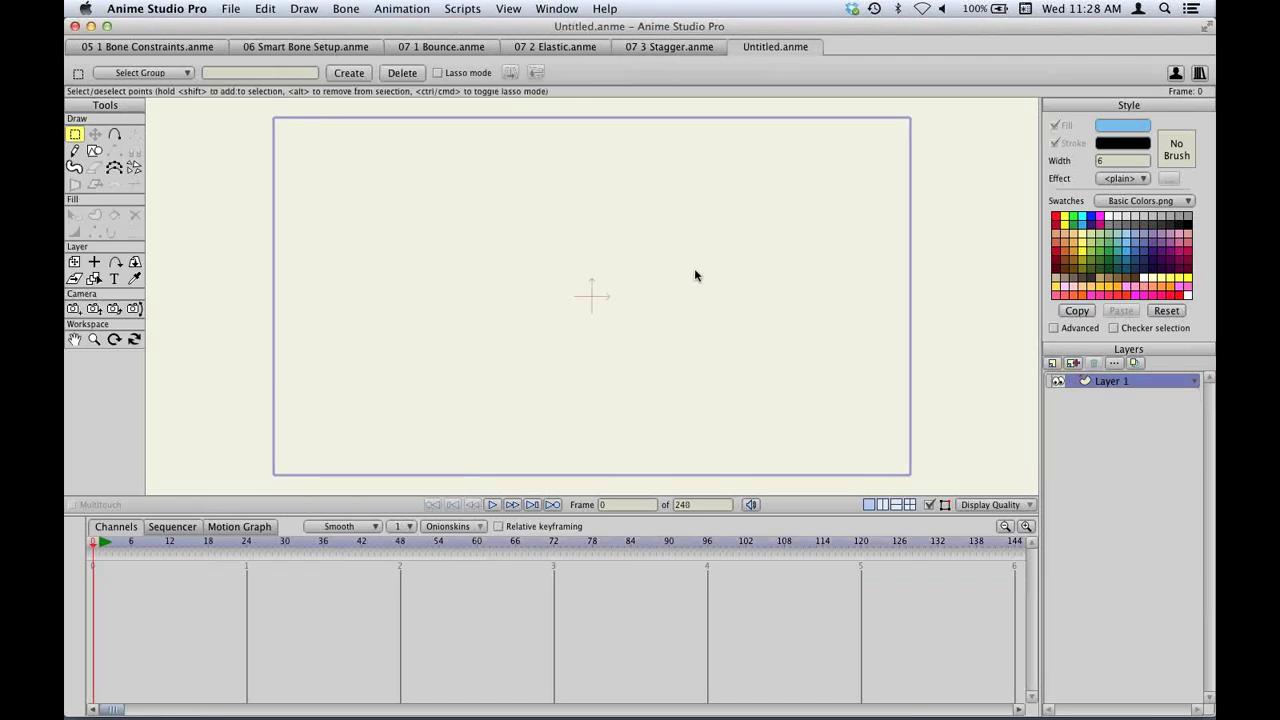
pyautogui.click(75, 168)
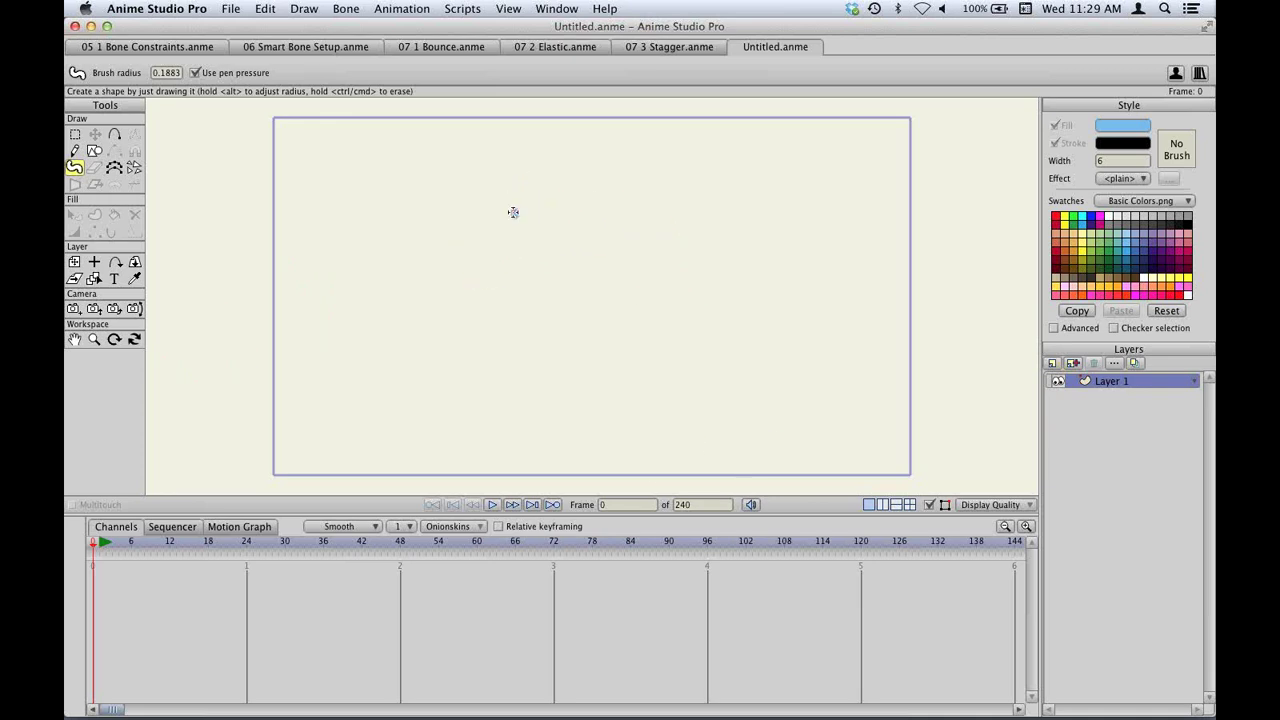
pyautogui.moveTo(511, 212)
pyautogui.mouseDown()
pyautogui.moveTo(661, 277)
pyautogui.moveTo(637, 313)
pyautogui.moveTo(670, 248)
pyautogui.moveTo(713, 247)
pyautogui.moveTo(647, 153)
pyautogui.moveTo(577, 211)
pyautogui.moveTo(544, 197)
pyautogui.moveTo(542, 149)
pyautogui.moveTo(510, 158)
pyautogui.moveTo(457, 254)
pyautogui.moveTo(483, 272)
pyautogui.moveTo(616, 251)
pyautogui.moveTo(565, 258)
pyautogui.moveTo(623, 251)
pyautogui.mouseUp()
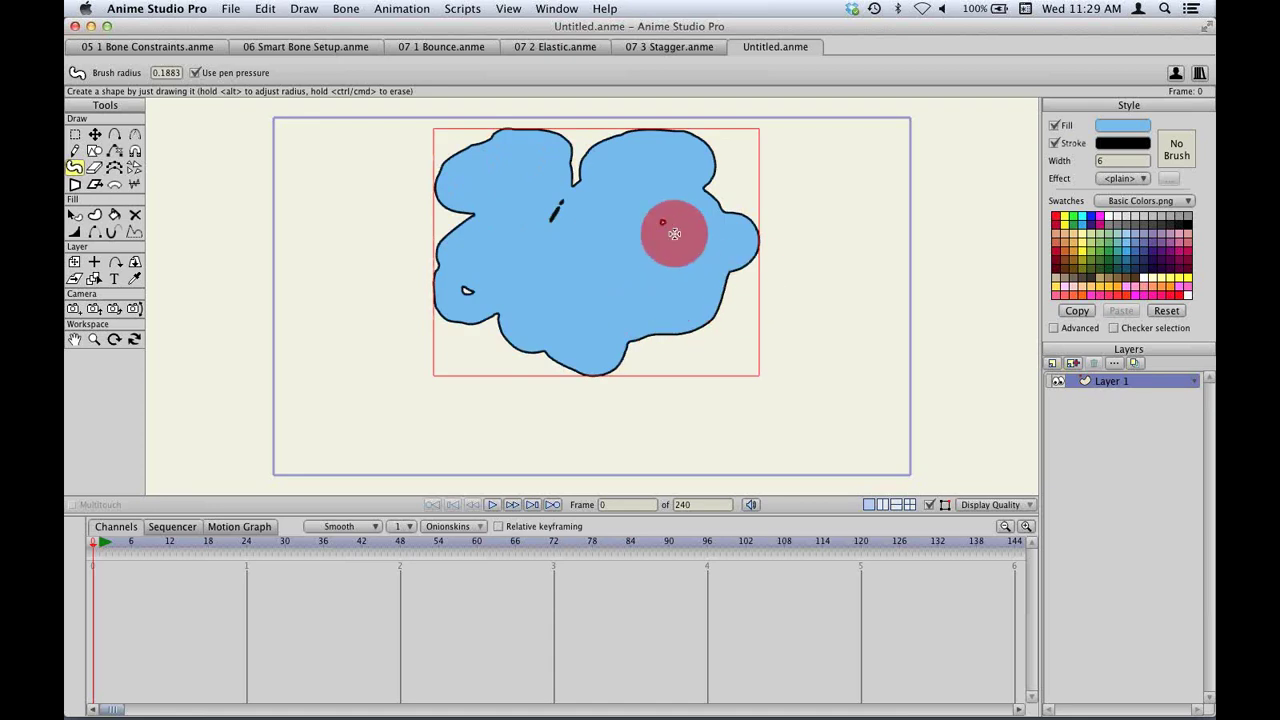
pyautogui.click(75, 134)
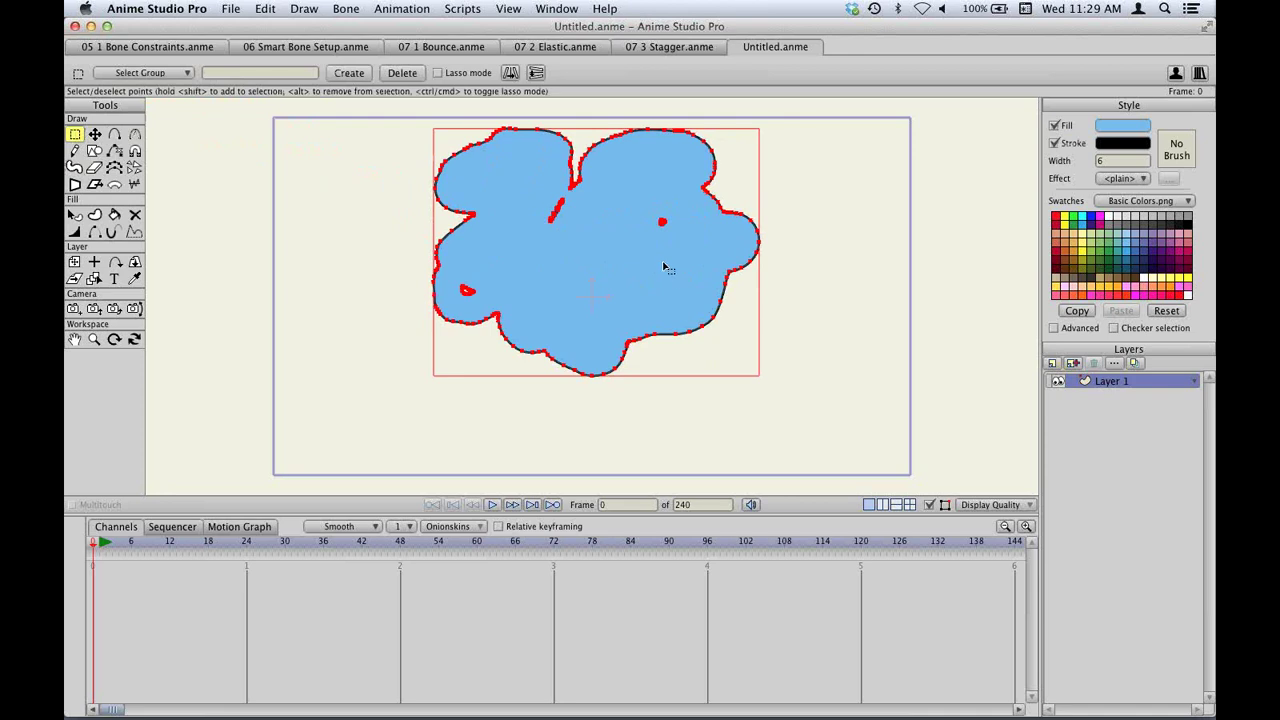
pyautogui.press('t')
pyautogui.moveTo(675, 340); pyautogui.dragTo(700, 391)
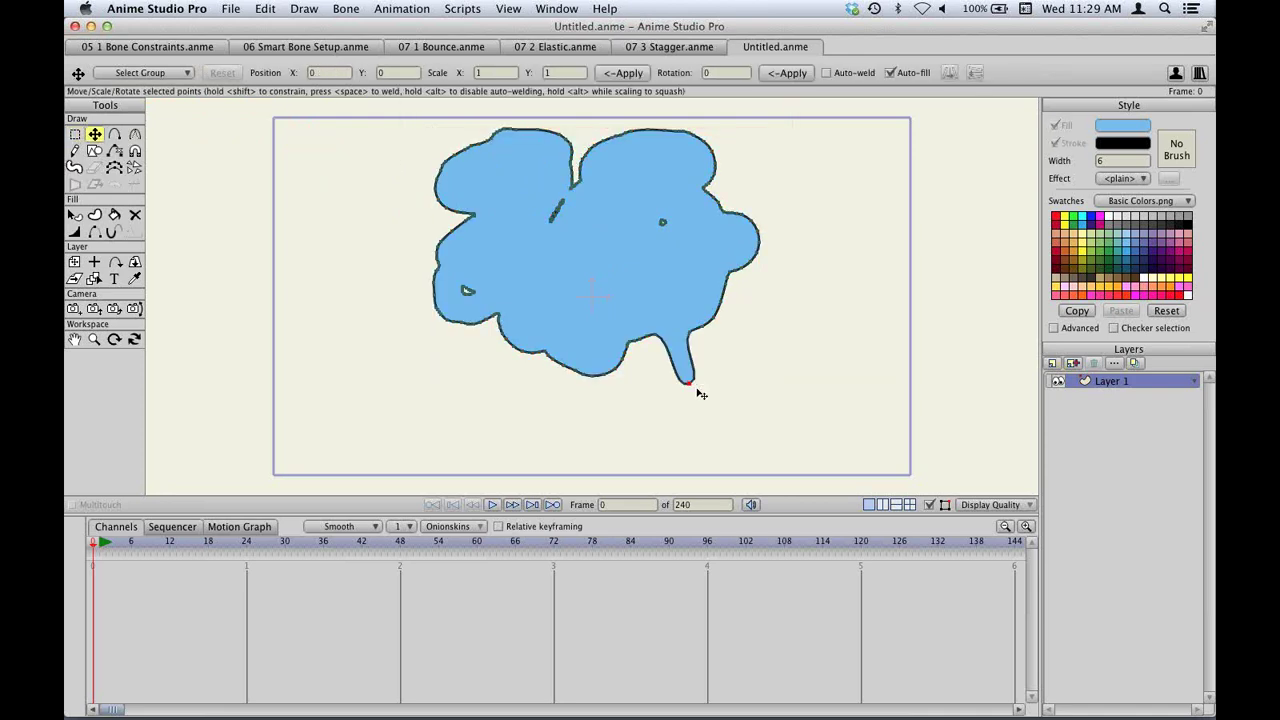
pyautogui.moveTo(722, 334); pyautogui.dragTo(790, 362)
pyautogui.moveTo(742, 264); pyautogui.dragTo(830, 276)
pyautogui.moveTo(746, 213); pyautogui.dragTo(822, 178)
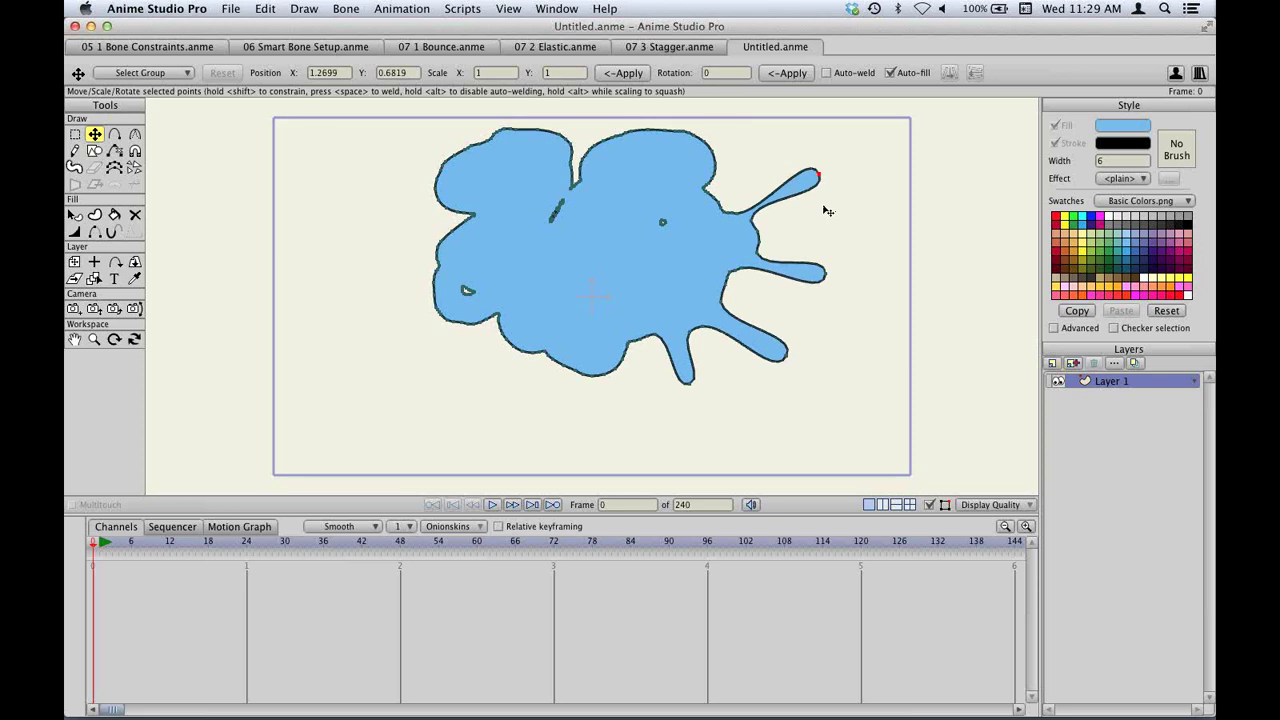
pyautogui.press('super+a')
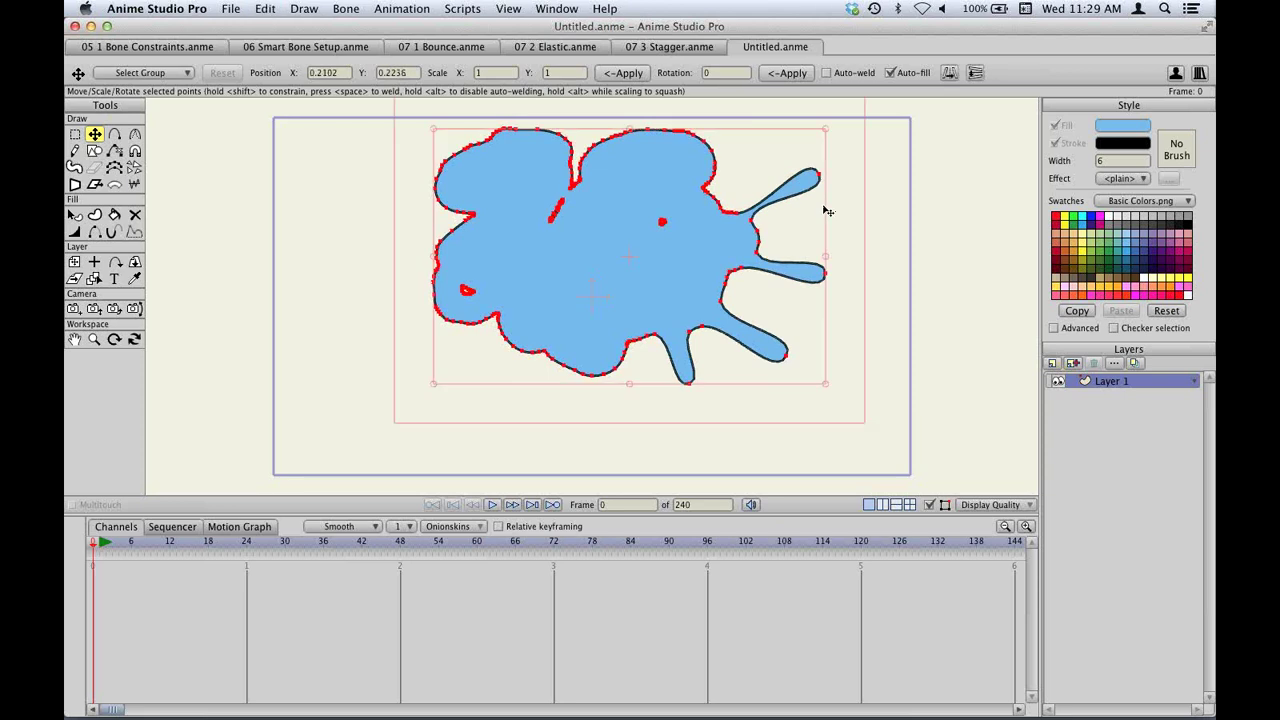
pyautogui.press('g')
pyautogui.press('Delete')
pyautogui.press('f')
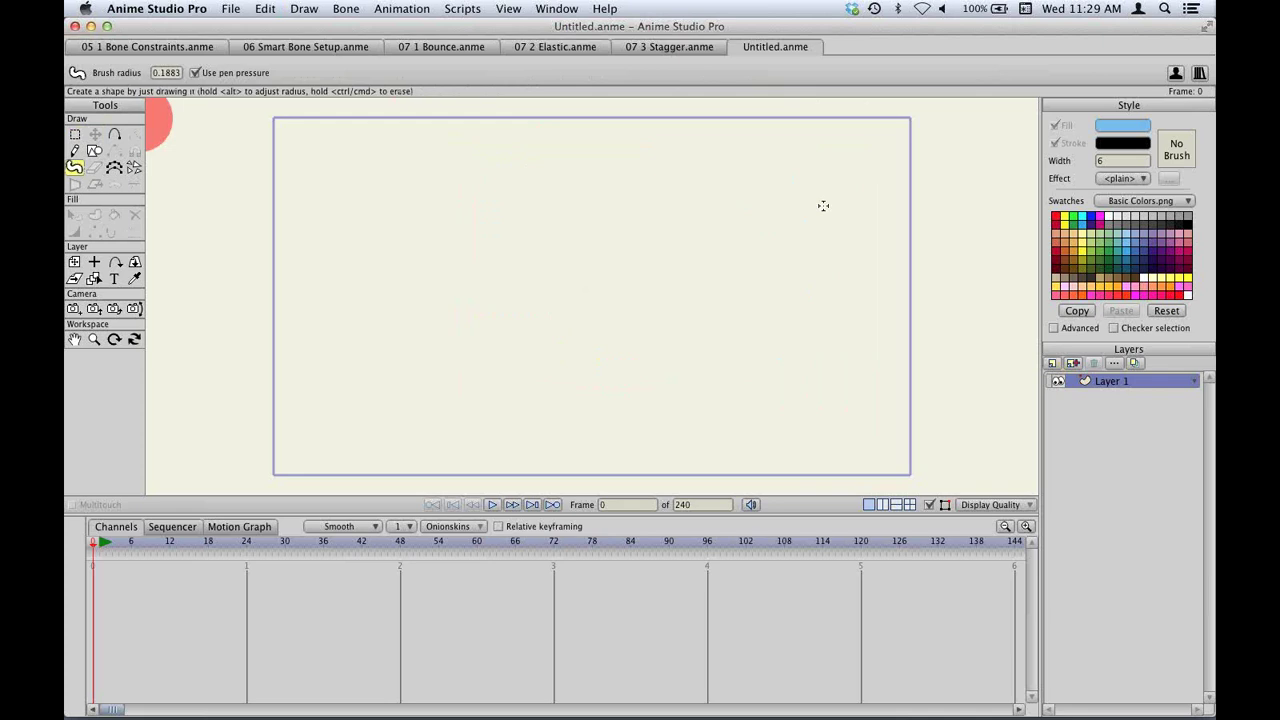
# Paint a blue blob at the canvas centre with two bottom feet and a right-side bump.
pyautogui.moveTo(560, 297)
pyautogui.mouseDown()
pyautogui.moveTo(600, 297)
pyautogui.moveTo(614, 323)
pyautogui.moveTo(583, 357)
pyautogui.moveTo(646, 334)
pyautogui.moveTo(523, 329)
pyautogui.moveTo(557, 300)
pyautogui.moveTo(600, 297)
pyautogui.moveTo(666, 190)
pyautogui.moveTo(655, 165)
pyautogui.moveTo(511, 289)
pyautogui.moveTo(563, 220)
pyautogui.mouseUp()
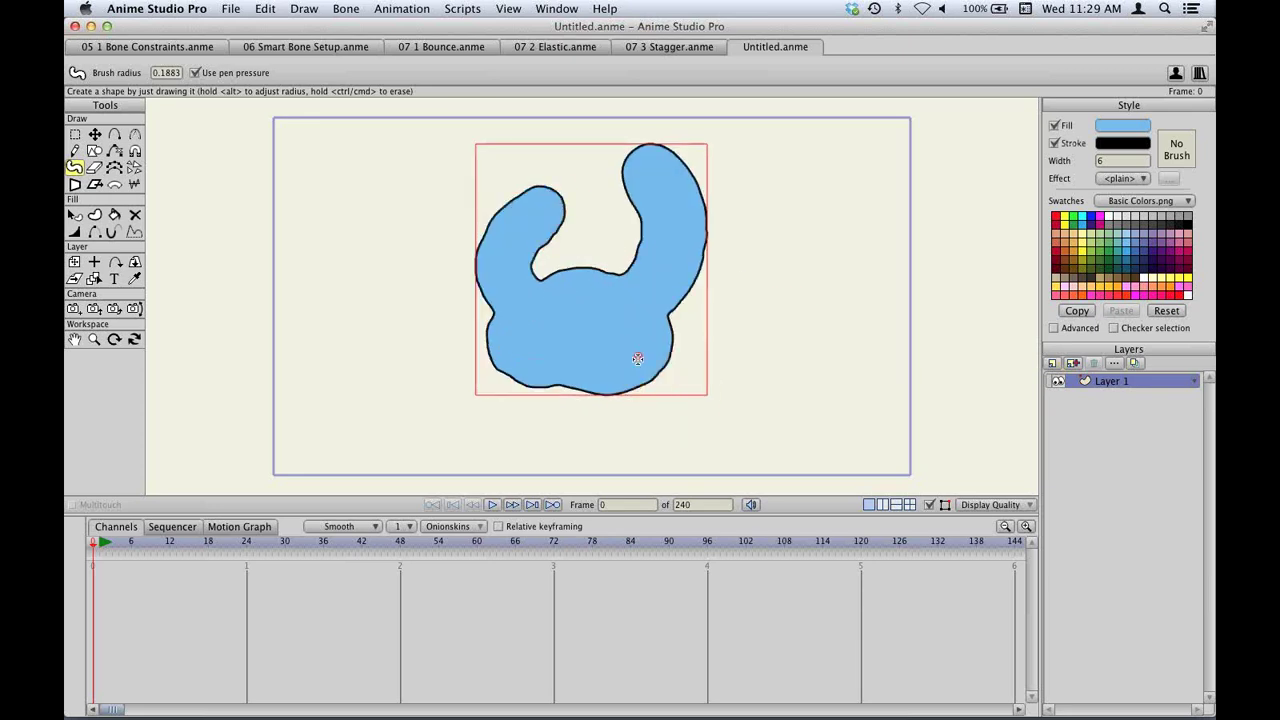
pyautogui.moveTo(638, 358); pyautogui.dragTo(700, 398)
pyautogui.moveTo(540, 363)
pyautogui.mouseDown()
pyautogui.moveTo(478, 400)
pyautogui.moveTo(490, 402)
pyautogui.mouseUp()
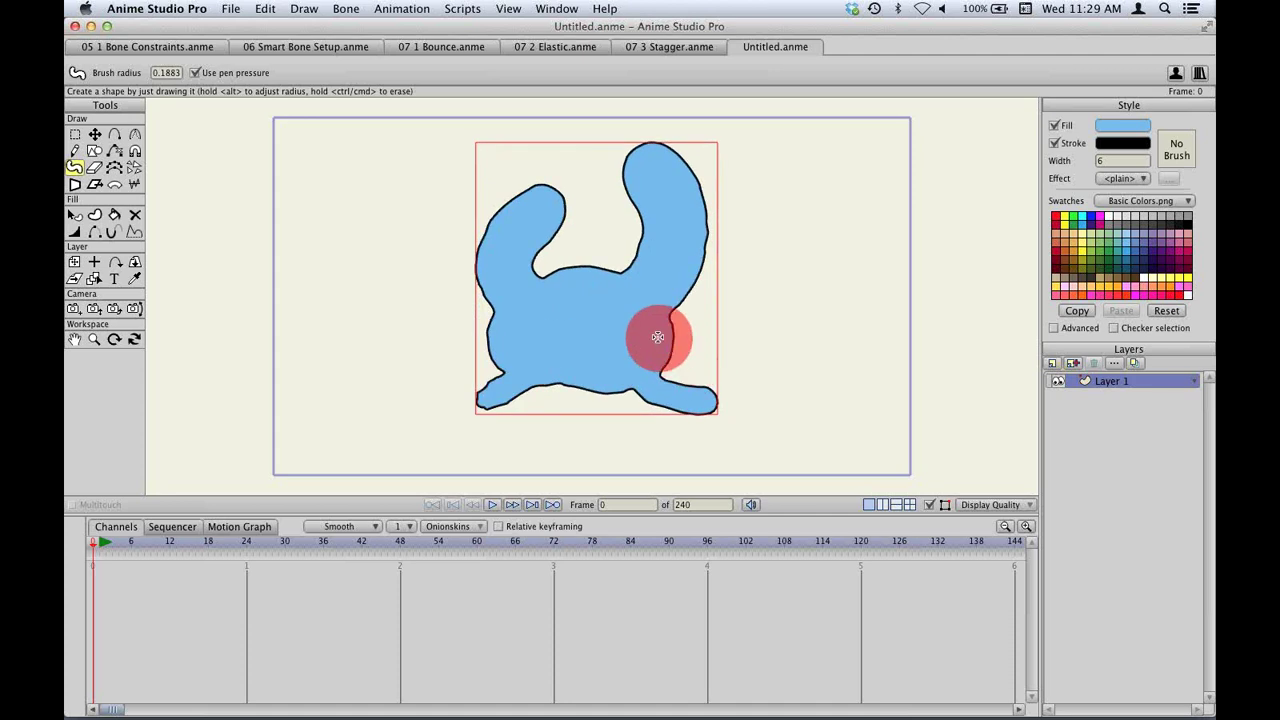
pyautogui.moveTo(657, 337)
pyautogui.mouseDown()
pyautogui.moveTo(751, 356)
pyautogui.moveTo(581, 349)
pyautogui.moveTo(701, 379)
pyautogui.moveTo(693, 361)
pyautogui.moveTo(713, 361)
pyautogui.moveTo(685, 399)
pyautogui.moveTo(699, 407)
pyautogui.moveTo(659, 410)
pyautogui.moveTo(664, 371)
pyautogui.mouseUp()
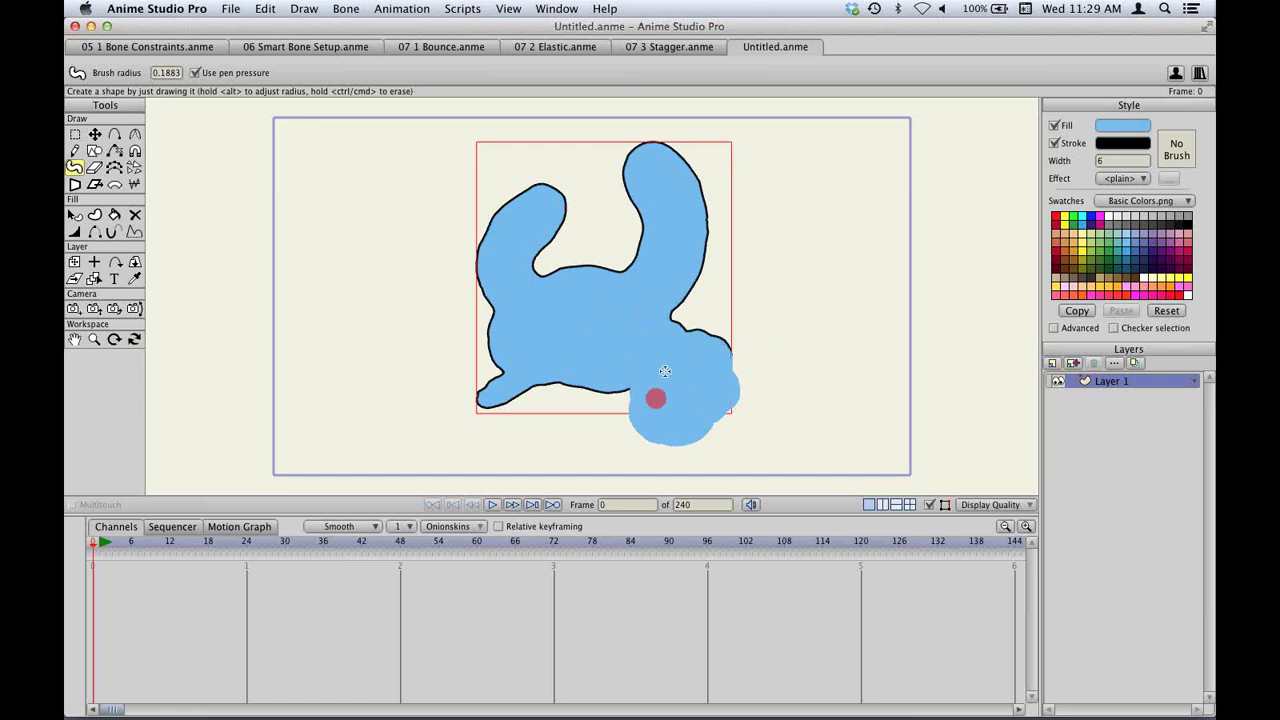
pyautogui.moveTo(540, 372)
pyautogui.mouseDown()
pyautogui.moveTo(508, 360)
pyautogui.moveTo(482, 415)
pyautogui.moveTo(468, 387)
pyautogui.moveTo(488, 372)
pyautogui.mouseUp()
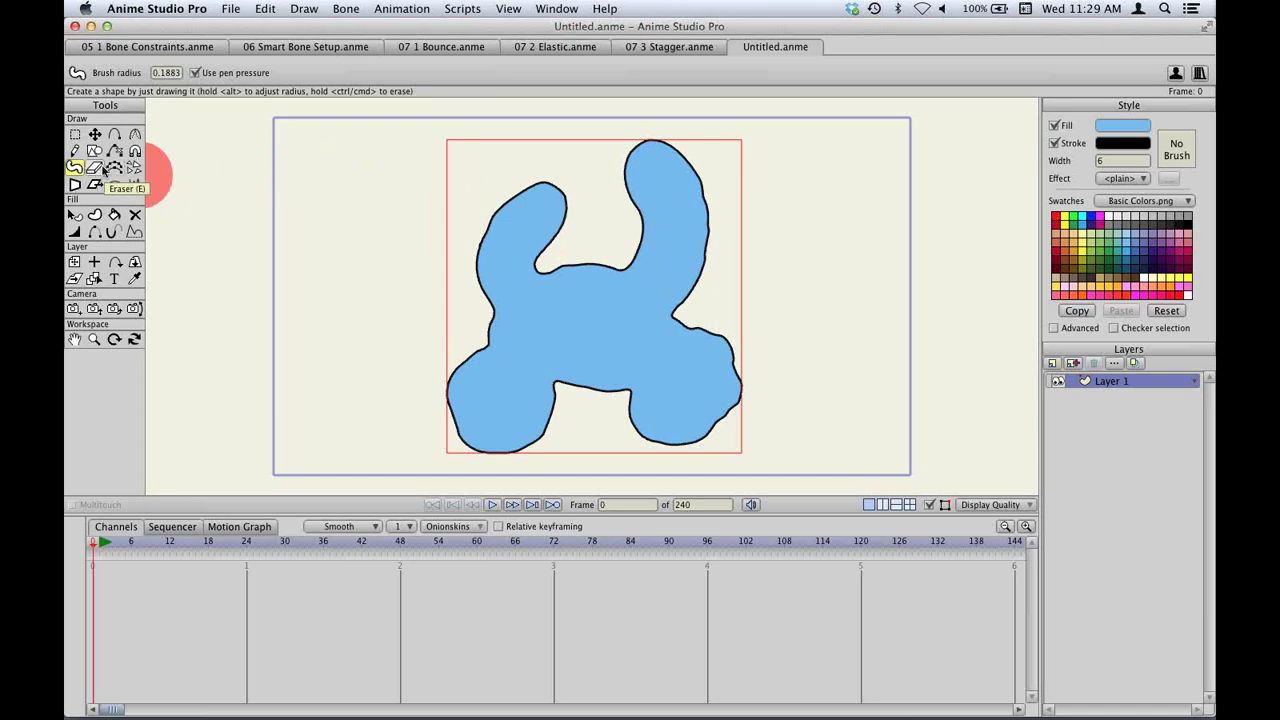
# Erase part of the blob's lower-right edge and cut off its top-right lobe.
pyautogui.click(103, 172)
pyautogui.click(88, 171)
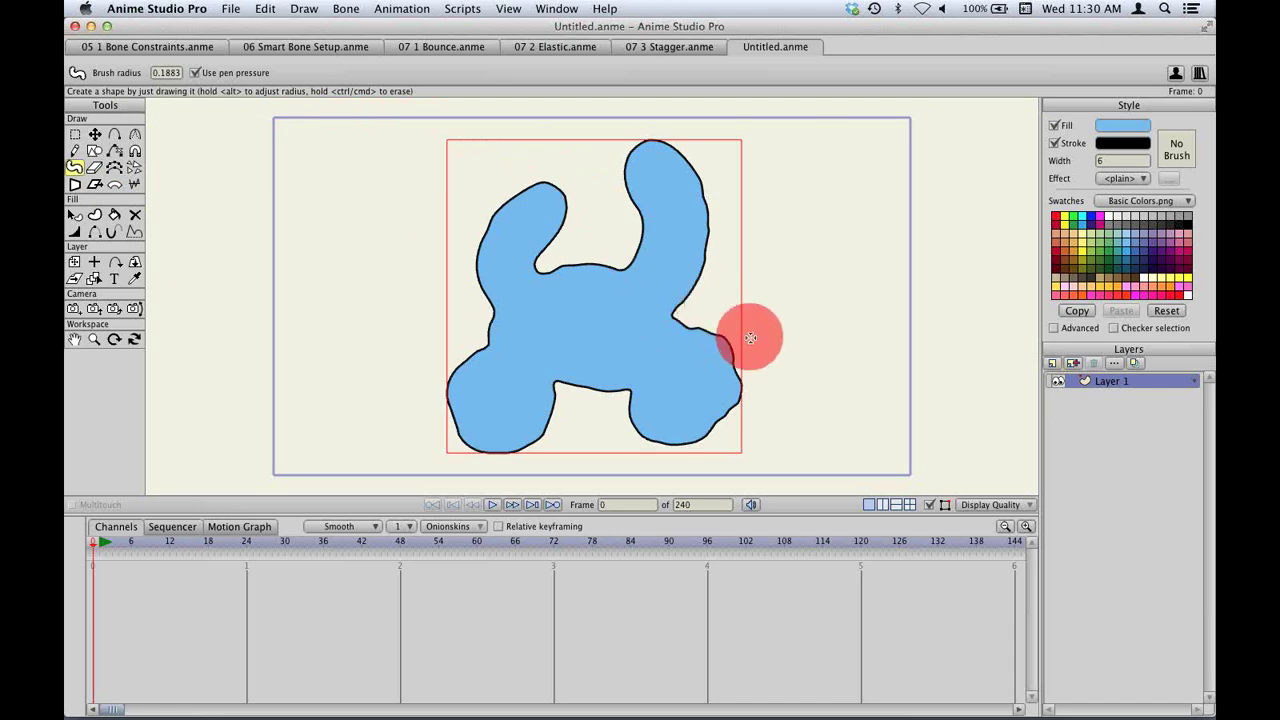
pyautogui.moveTo(751, 318); pyautogui.dragTo(720, 457)
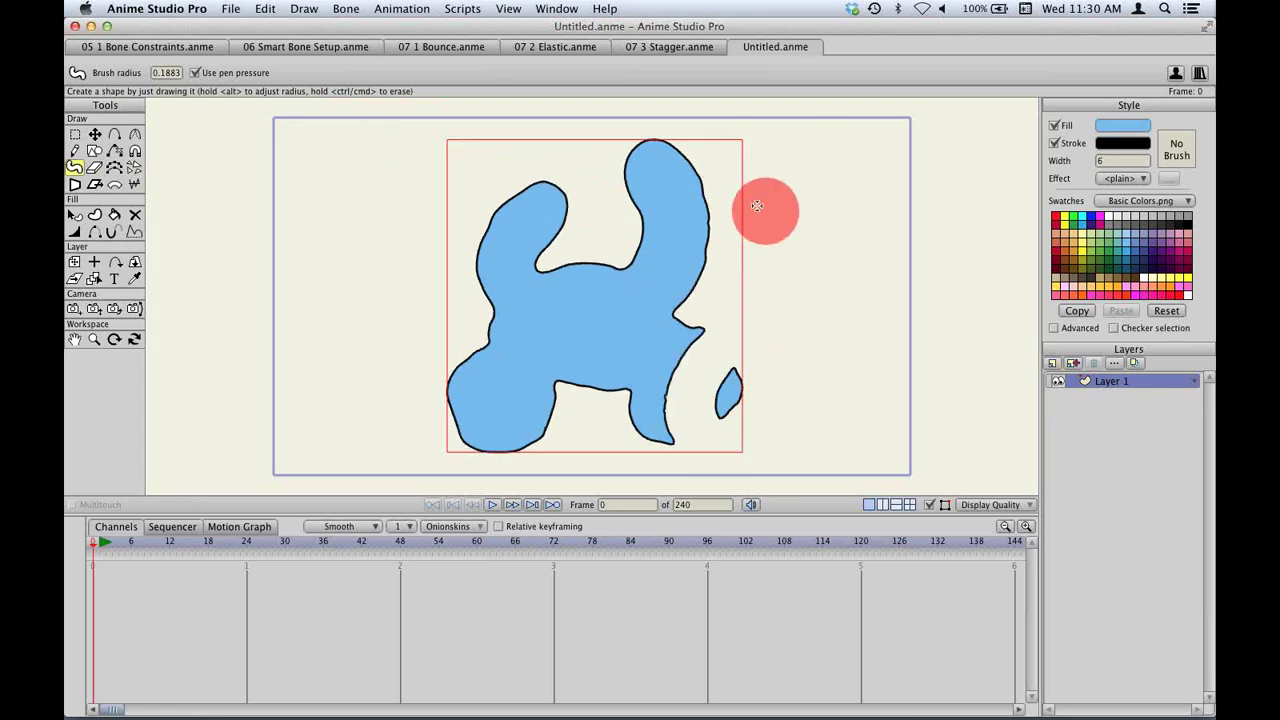
pyautogui.moveTo(757, 206)
pyautogui.mouseDown()
pyautogui.moveTo(666, 249)
pyautogui.moveTo(709, 229)
pyautogui.moveTo(760, 232)
pyautogui.mouseUp()
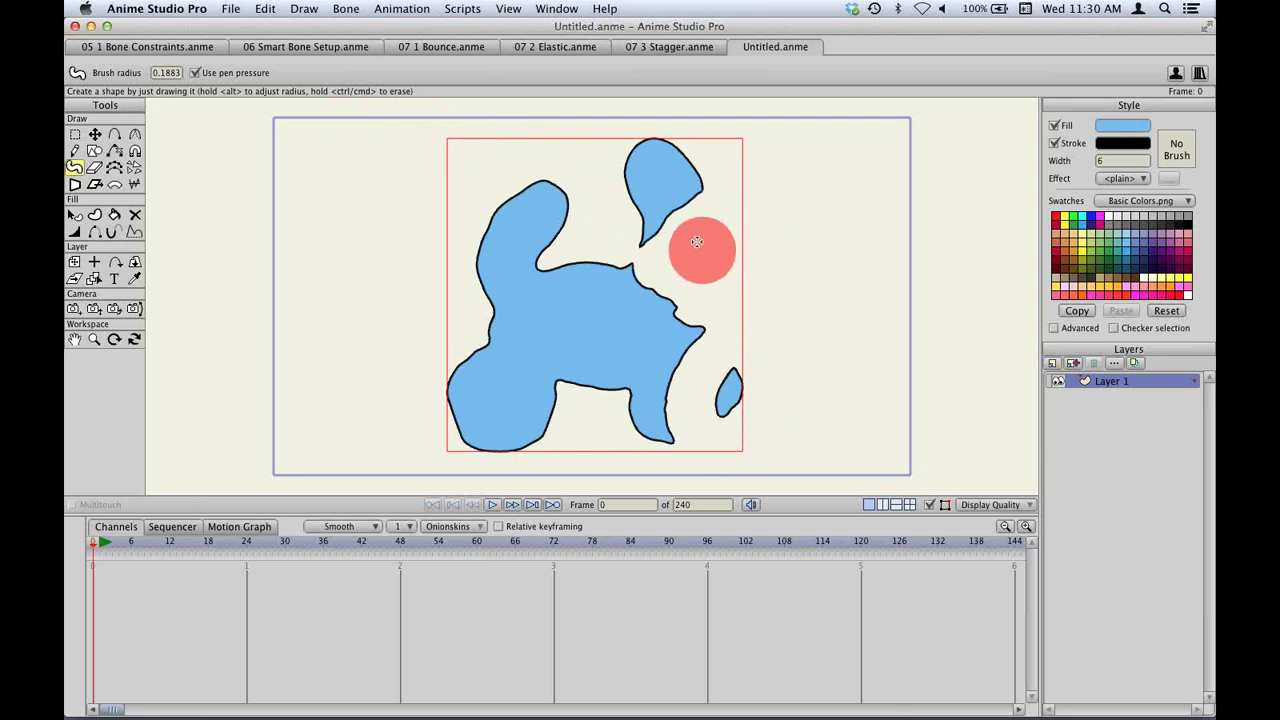
# Rejoin the top-right lobe into a closed loop and push the blob's left side outward.
pyautogui.moveTo(671, 196)
pyautogui.mouseDown()
pyautogui.moveTo(629, 329)
pyautogui.moveTo(680, 201)
pyautogui.moveTo(712, 195)
pyautogui.mouseUp()
pyautogui.moveTo(623, 220)
pyautogui.mouseDown()
pyautogui.moveTo(708, 216)
pyautogui.moveTo(651, 243)
pyautogui.moveTo(680, 211)
pyautogui.moveTo(666, 230)
pyautogui.moveTo(634, 222)
pyautogui.moveTo(662, 224)
pyautogui.moveTo(660, 204)
pyautogui.moveTo(718, 187)
pyautogui.mouseUp()
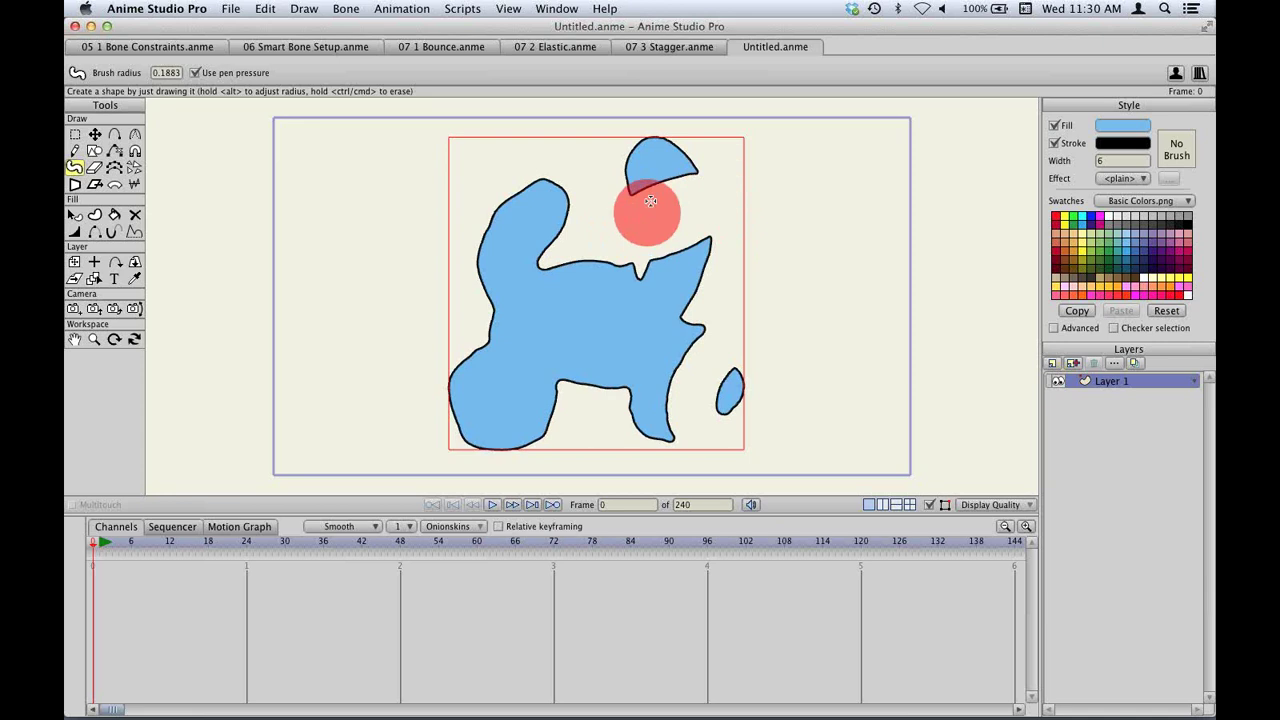
pyautogui.moveTo(634, 180)
pyautogui.mouseDown()
pyautogui.moveTo(618, 207)
pyautogui.moveTo(622, 296)
pyautogui.mouseUp()
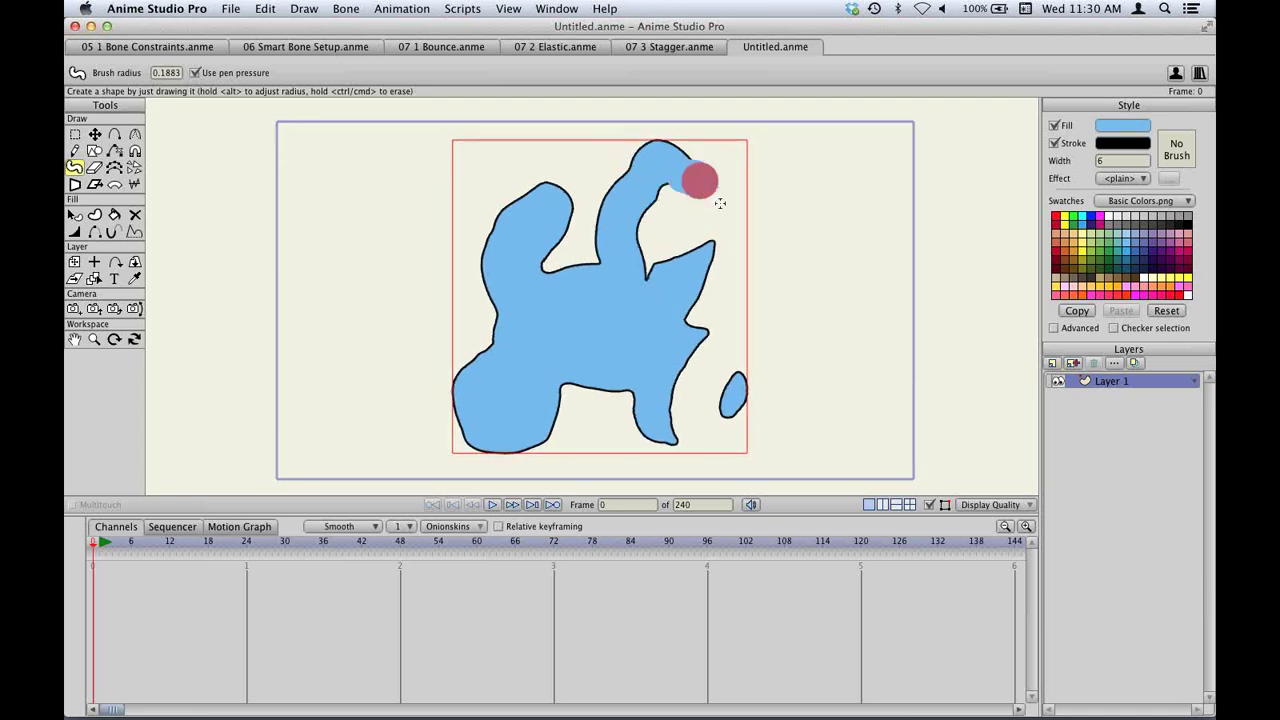
pyautogui.moveTo(687, 170); pyautogui.dragTo(640, 255)
pyautogui.moveTo(484, 279)
pyautogui.mouseDown()
pyautogui.moveTo(524, 311)
pyautogui.moveTo(476, 309)
pyautogui.moveTo(506, 301)
pyautogui.moveTo(507, 330)
pyautogui.moveTo(481, 257)
pyautogui.moveTo(448, 302)
pyautogui.moveTo(391, 272)
pyautogui.moveTo(405, 249)
pyautogui.moveTo(423, 310)
pyautogui.moveTo(436, 308)
pyautogui.moveTo(371, 373)
pyautogui.moveTo(419, 339)
pyautogui.moveTo(408, 391)
pyautogui.moveTo(443, 359)
pyautogui.moveTo(515, 346)
pyautogui.mouseUp()
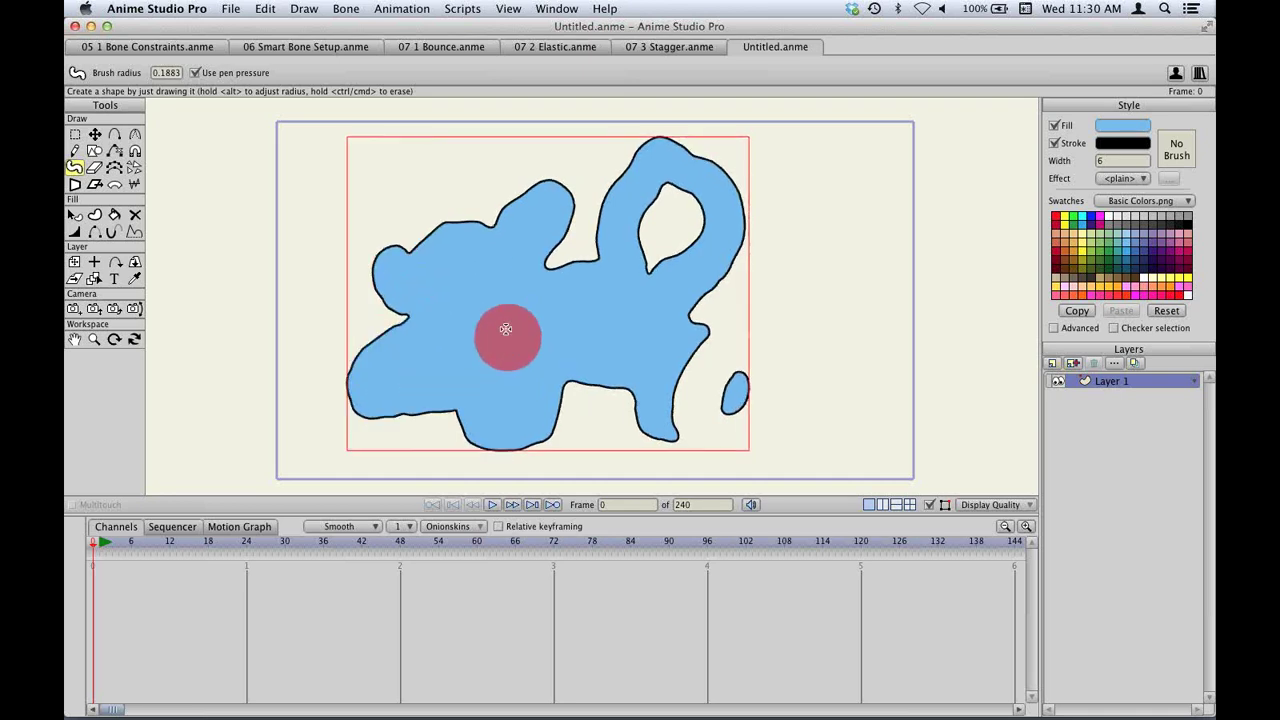
pyautogui.click(74, 137)
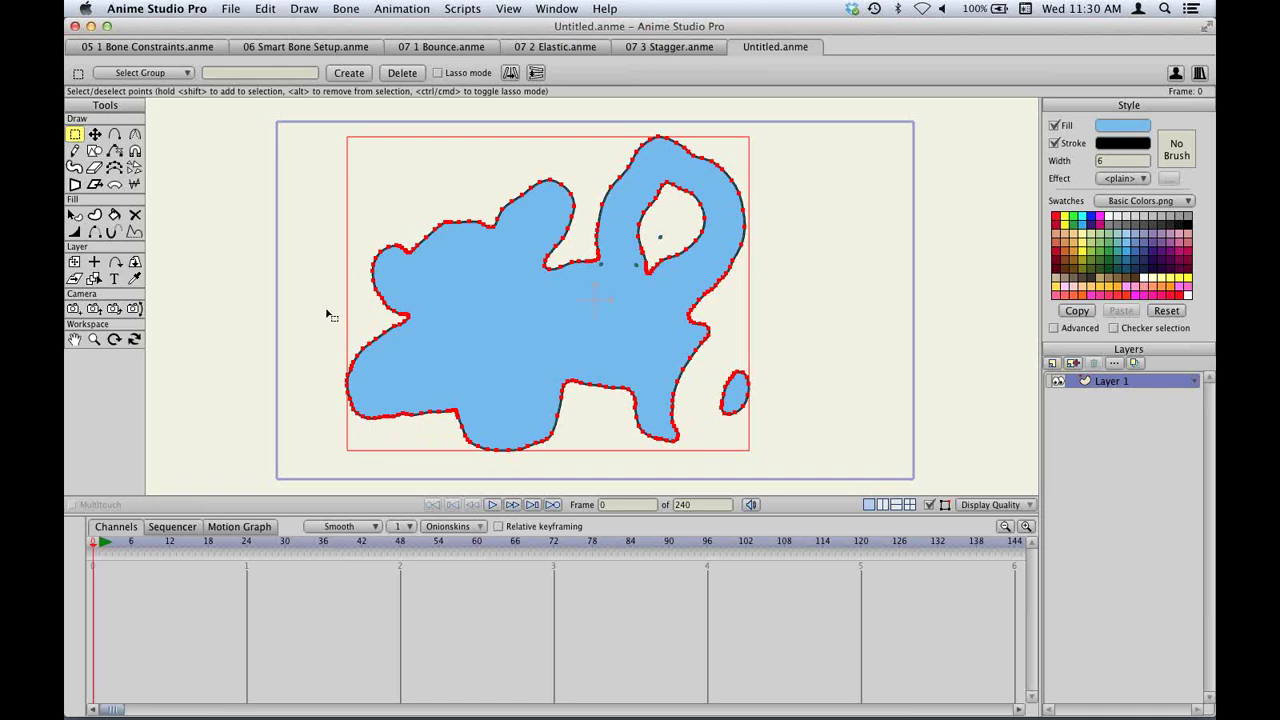
# Simplify the blob's curve points along its lower-left, right, top-lobe and bottom edges.
pyautogui.click(115, 169)
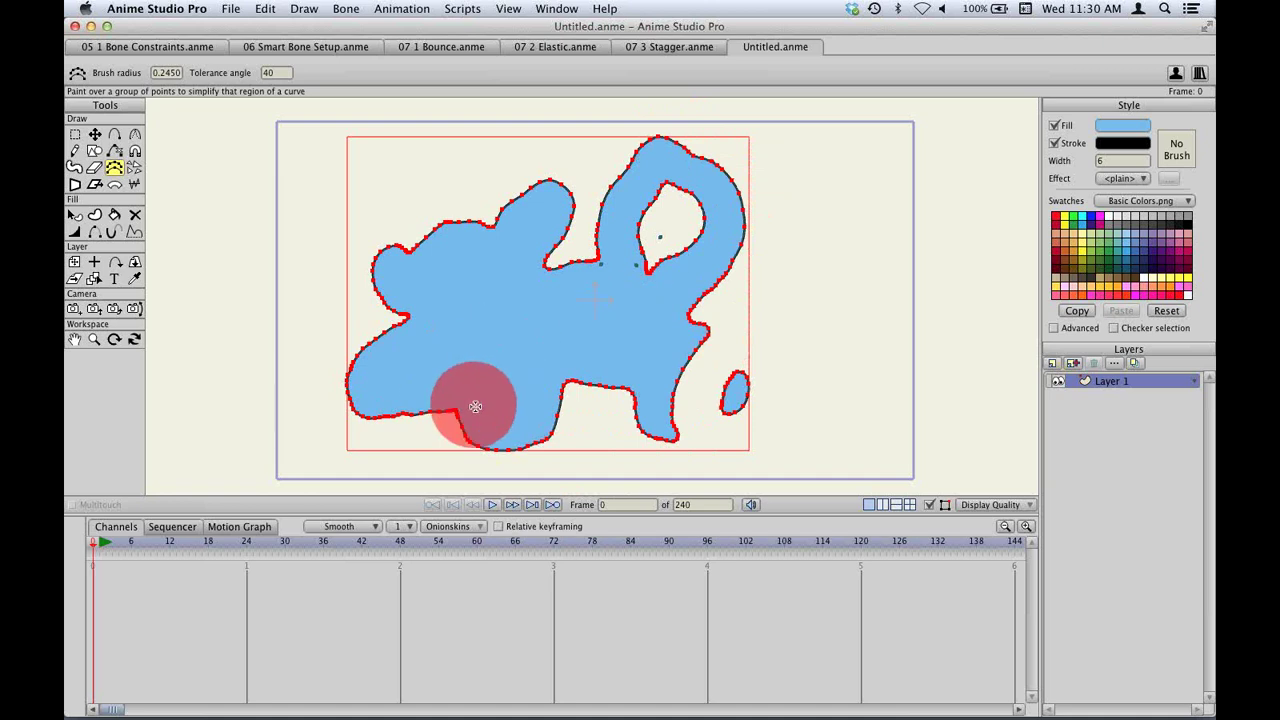
pyautogui.moveTo(452, 403)
pyautogui.mouseDown()
pyautogui.moveTo(357, 371)
pyautogui.moveTo(471, 294)
pyautogui.mouseUp()
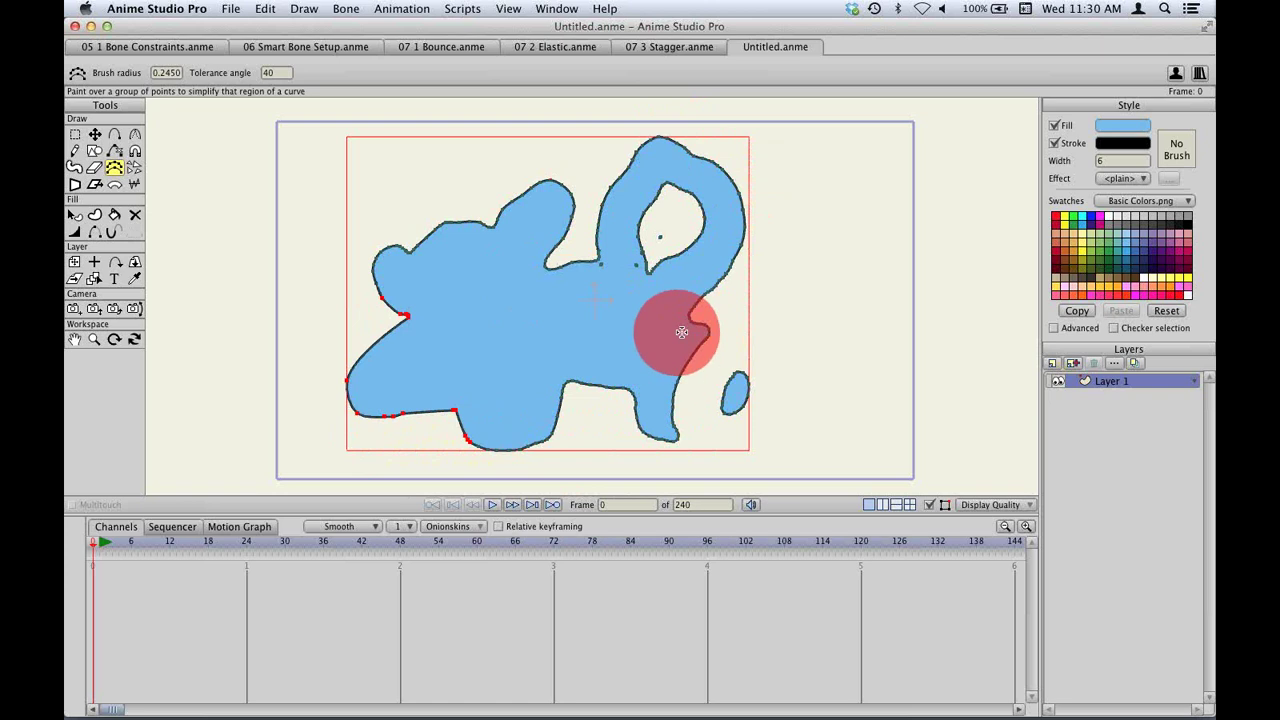
pyautogui.moveTo(677, 337)
pyautogui.mouseDown()
pyautogui.moveTo(724, 298)
pyautogui.moveTo(760, 188)
pyautogui.mouseUp()
pyautogui.moveTo(665, 160)
pyautogui.mouseDown()
pyautogui.moveTo(594, 214)
pyautogui.moveTo(570, 240)
pyautogui.mouseUp()
pyautogui.moveTo(591, 383)
pyautogui.mouseDown()
pyautogui.moveTo(567, 378)
pyautogui.moveTo(567, 426)
pyautogui.moveTo(425, 395)
pyautogui.mouseUp()
pyautogui.moveTo(492, 311); pyautogui.dragTo(520, 300)
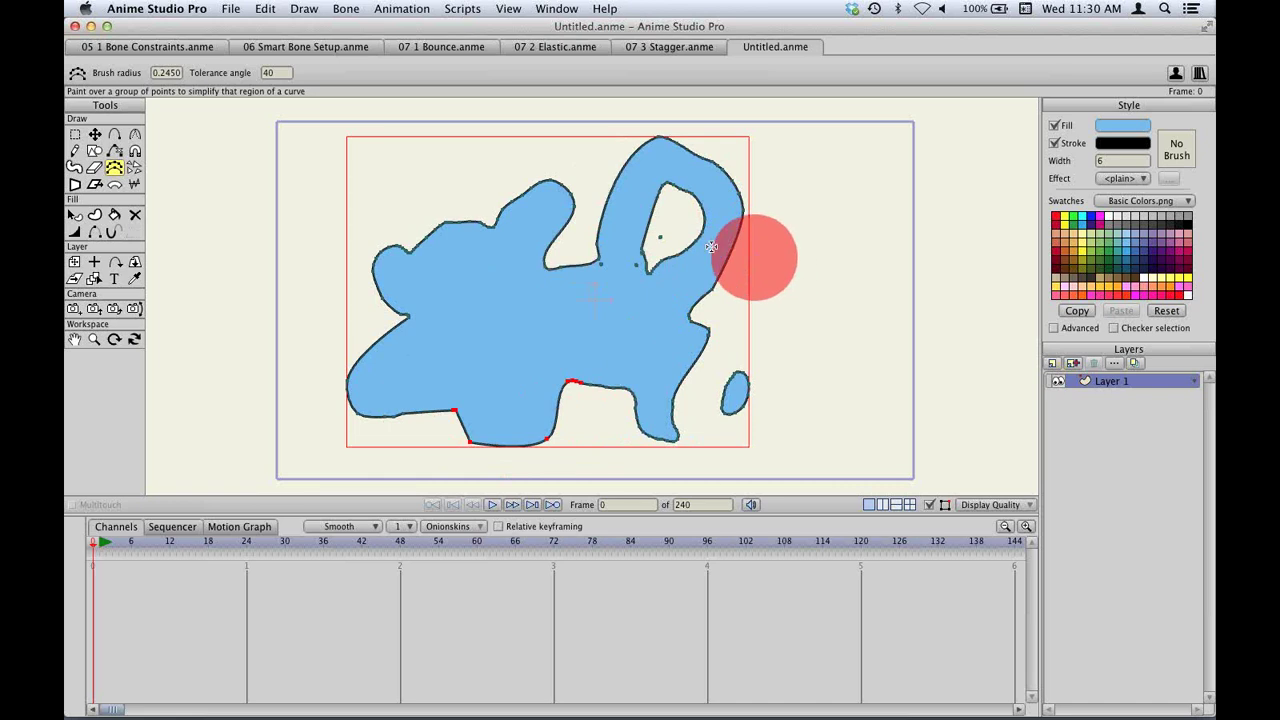
# Simplify the top edge up to the loop, then select all points and delete the shape.
pyautogui.press('super+a')
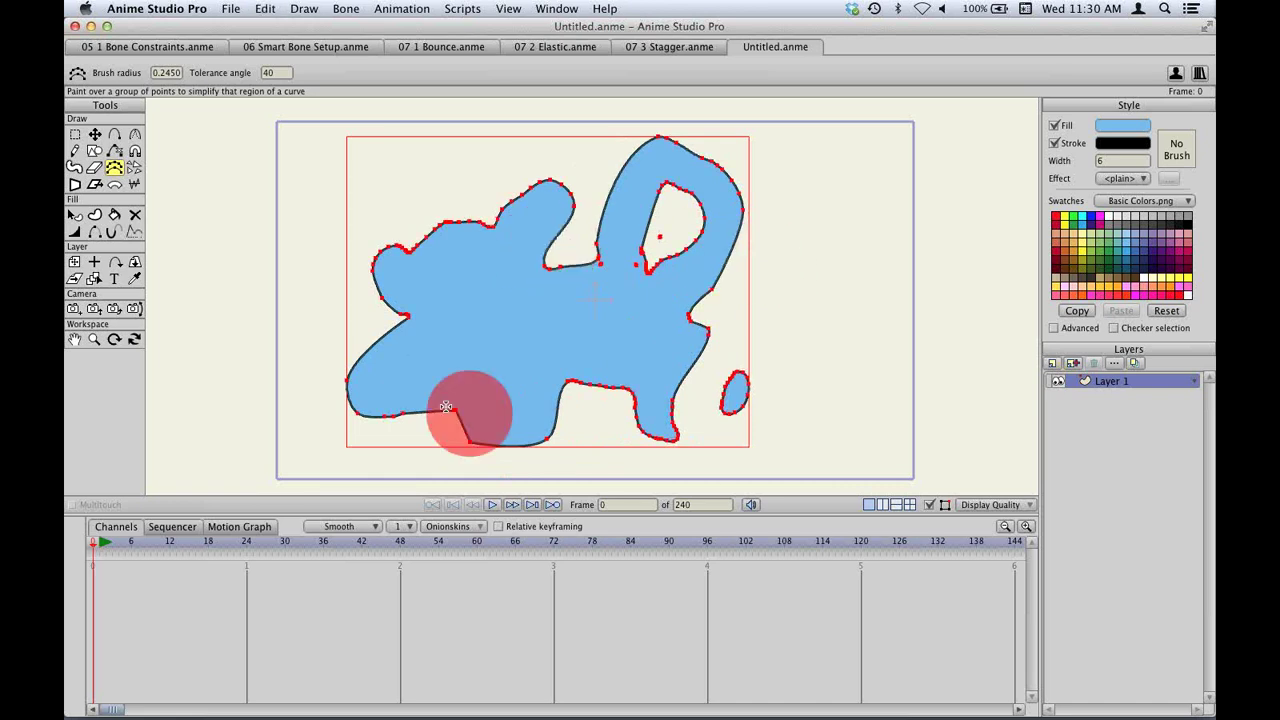
pyautogui.moveTo(452, 260)
pyautogui.mouseDown()
pyautogui.moveTo(617, 170)
pyautogui.moveTo(641, 172)
pyautogui.moveTo(697, 217)
pyautogui.moveTo(766, 222)
pyautogui.mouseUp()
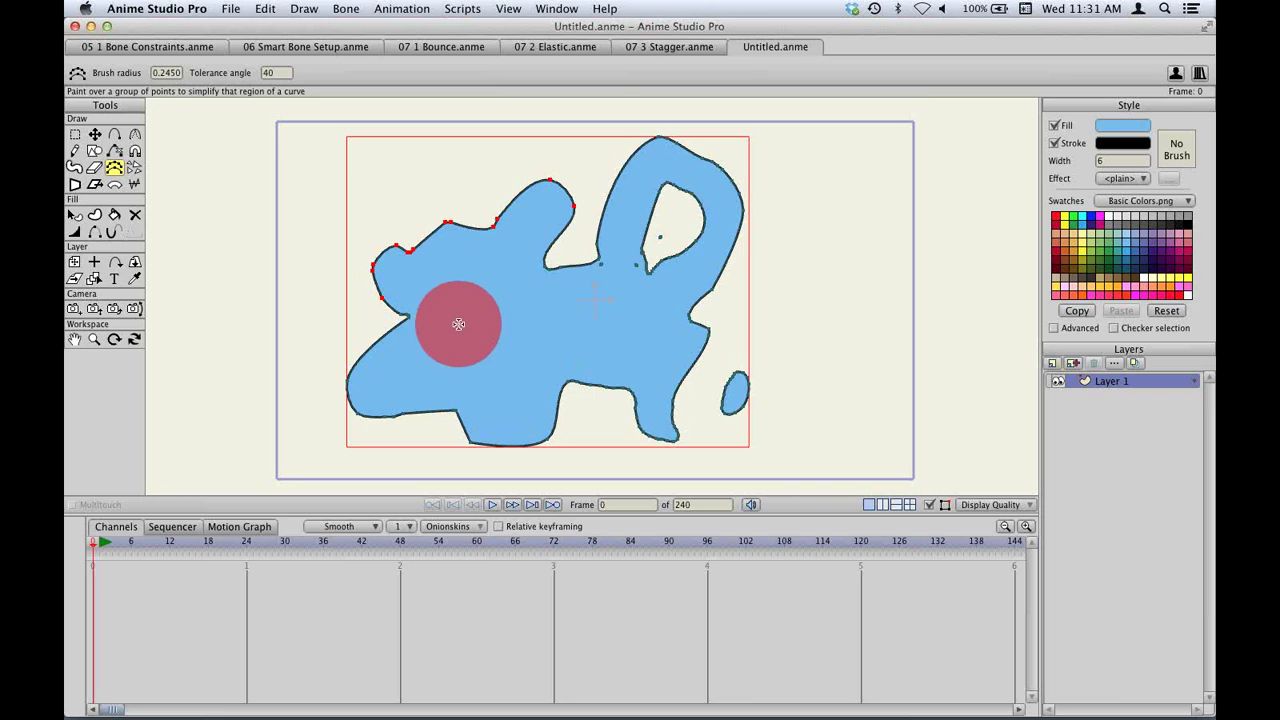
pyautogui.press('super+a')
pyautogui.press('Delete')
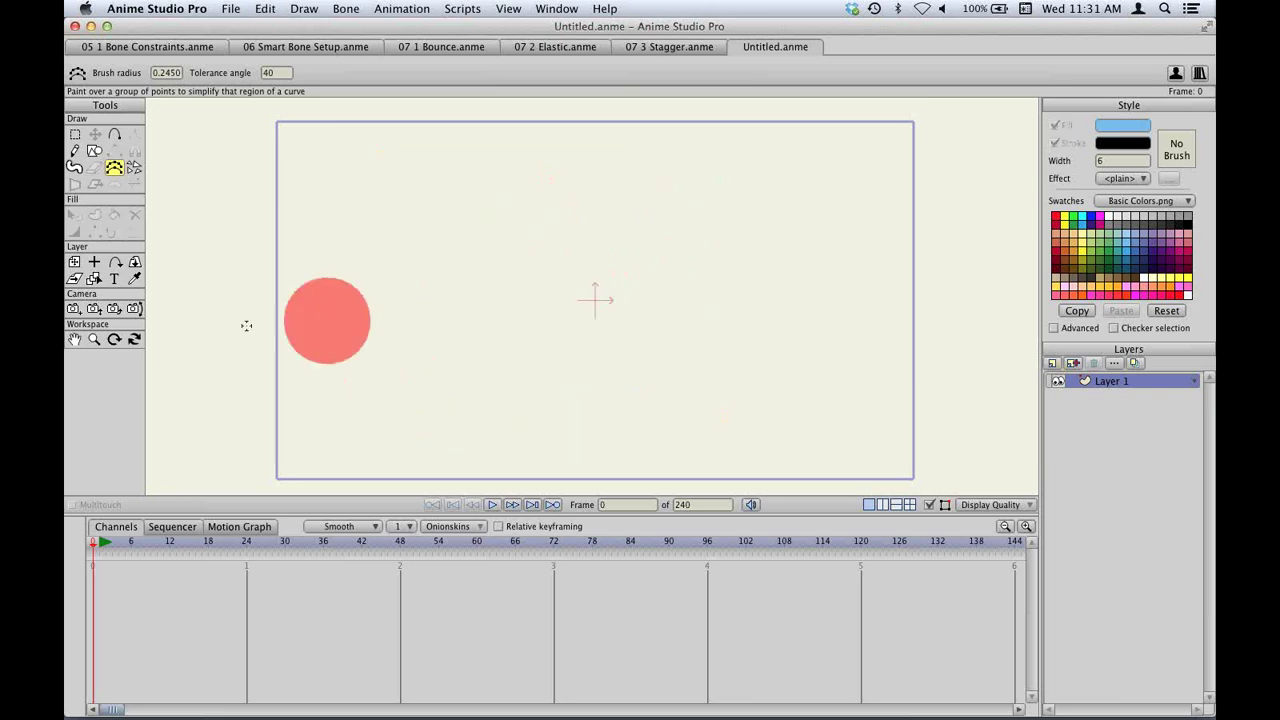
# Draw a yellow-filled star on the canvas with the Draw Shape tool.
pyautogui.click(94, 150)
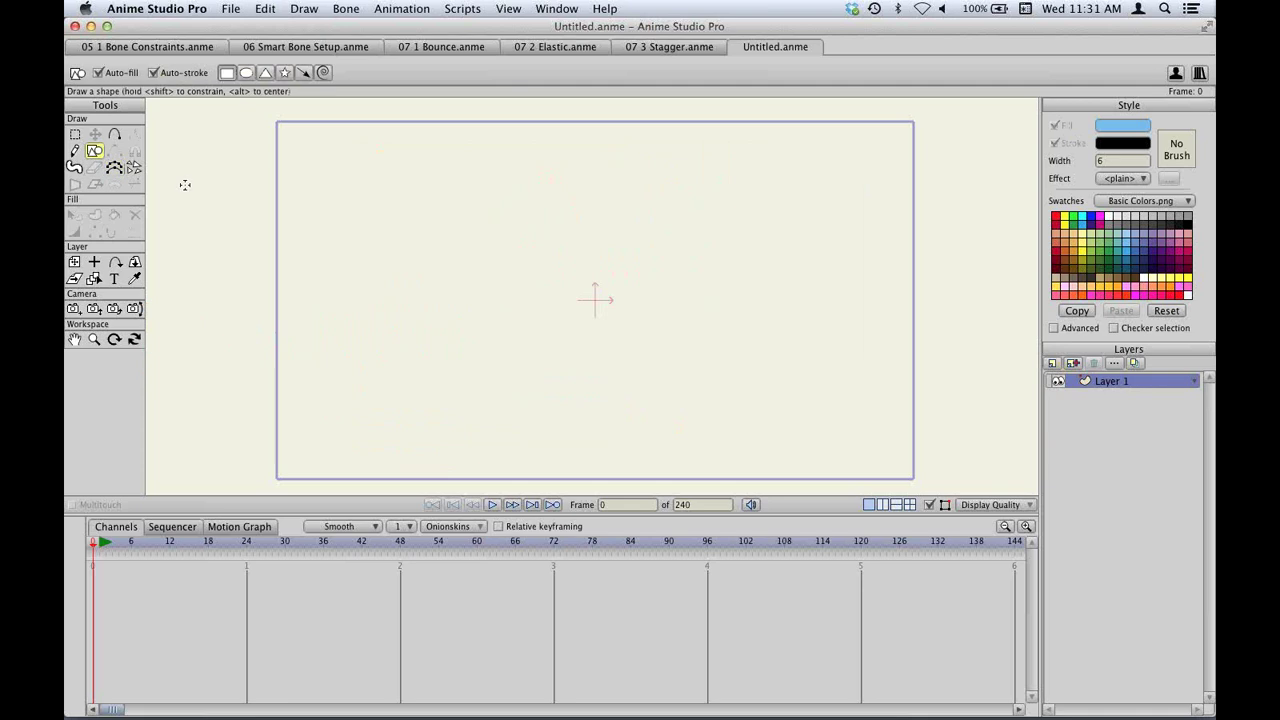
pyautogui.click(287, 74)
pyautogui.click(1057, 288)
pyautogui.moveTo(542, 350)
pyautogui.mouseDown()
pyautogui.moveTo(674, 191)
pyautogui.moveTo(737, 154)
pyautogui.moveTo(688, 191)
pyautogui.mouseUp()
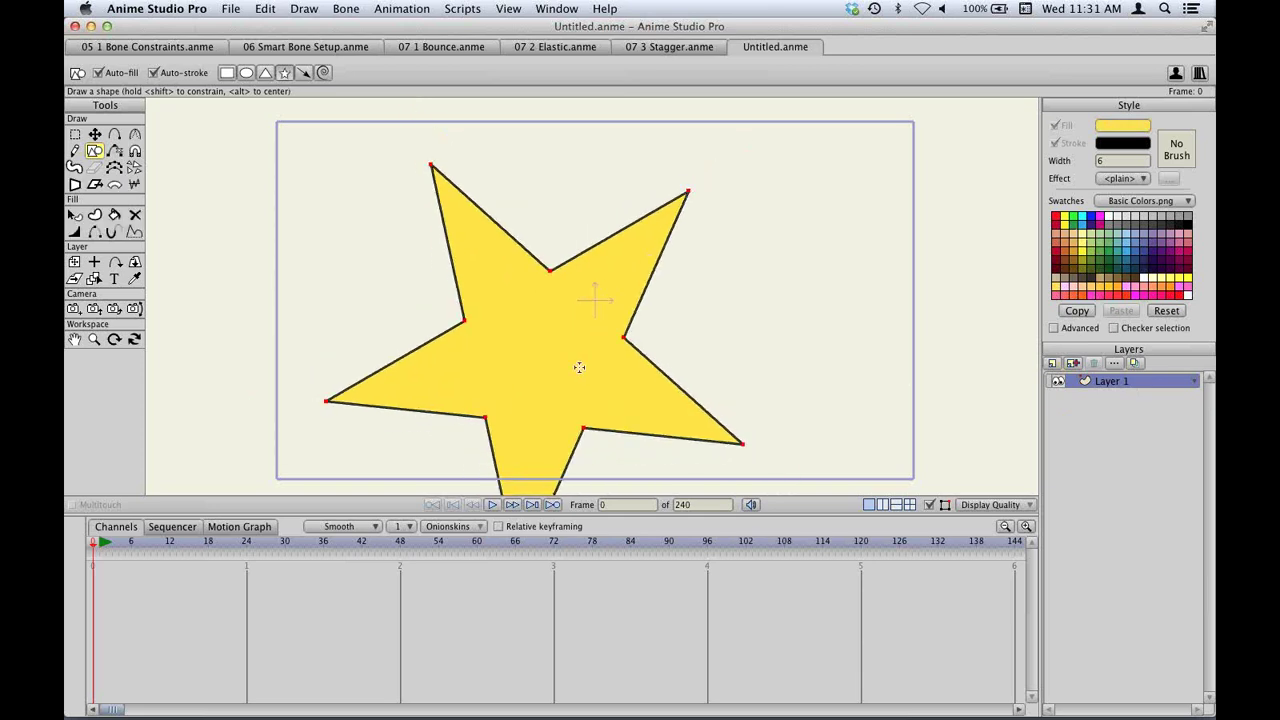
# Move the star up, shrink it around its centre, and select the star shape.
pyautogui.press('t')
pyautogui.moveTo(579, 367); pyautogui.dragTo(580, 306)
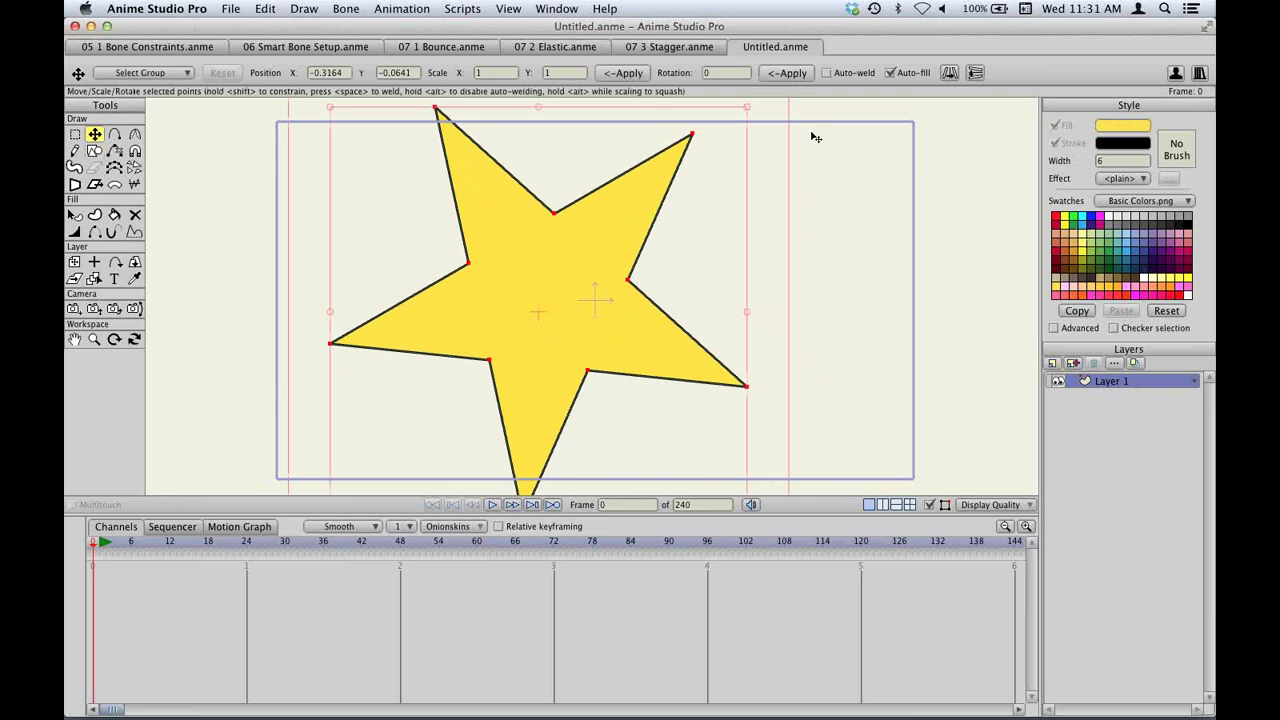
pyautogui.moveTo(750, 110); pyautogui.dragTo(590, 278)
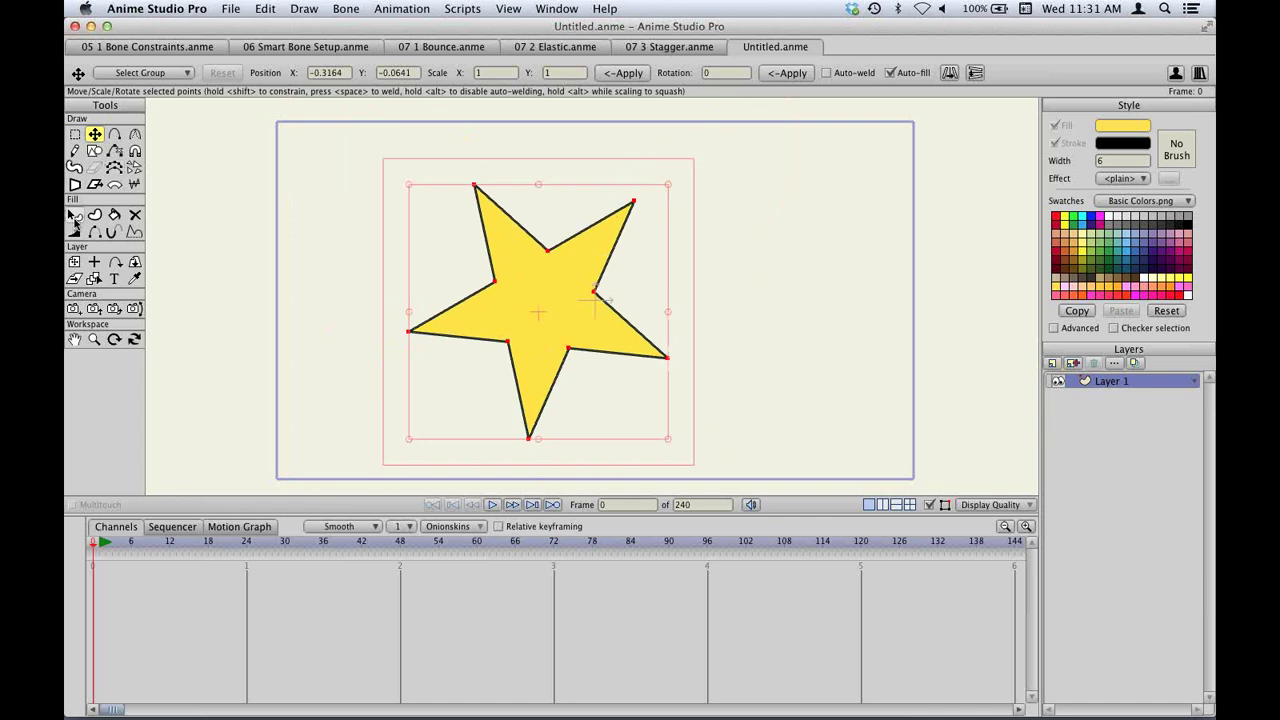
pyautogui.click(74, 214)
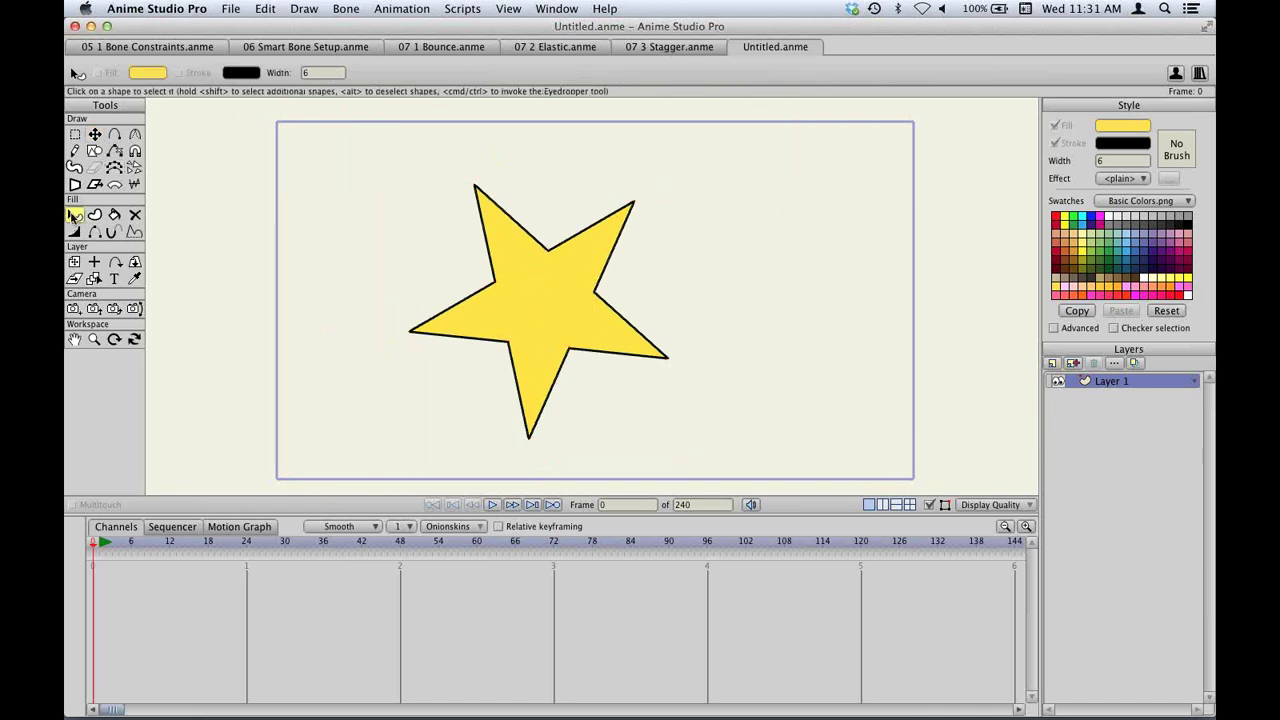
pyautogui.click(531, 285)
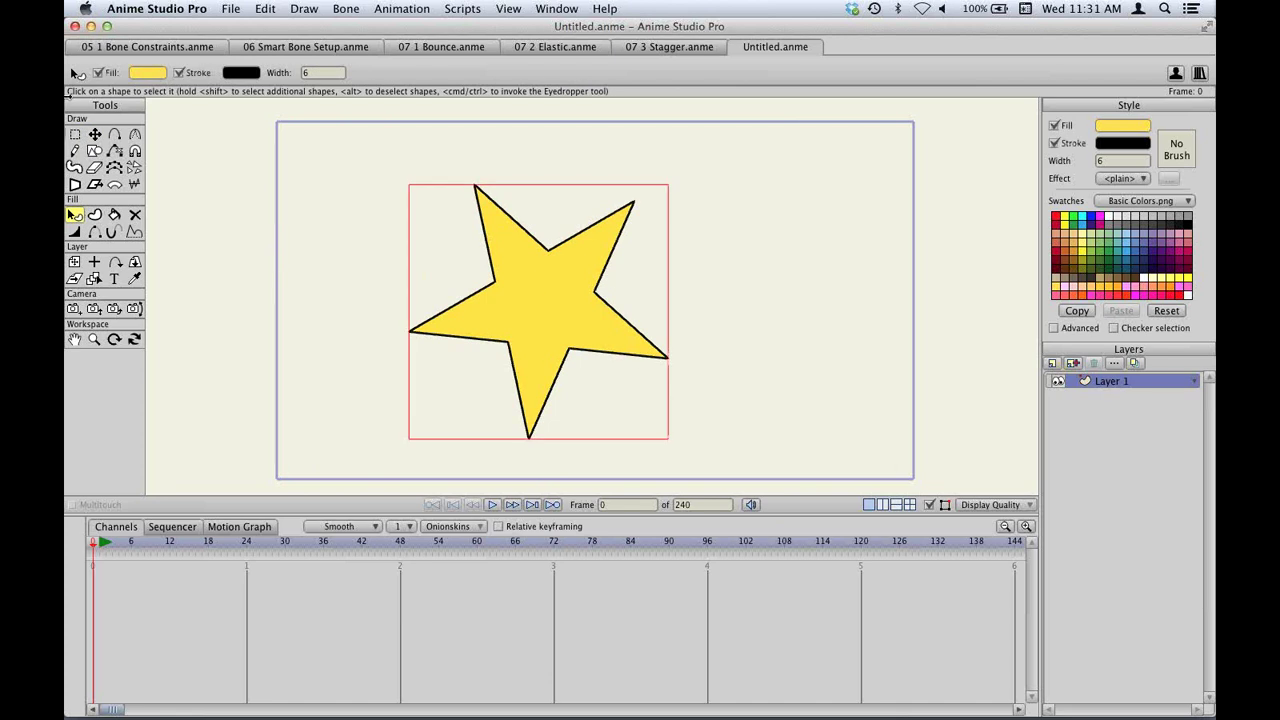
pyautogui.click(94, 167)
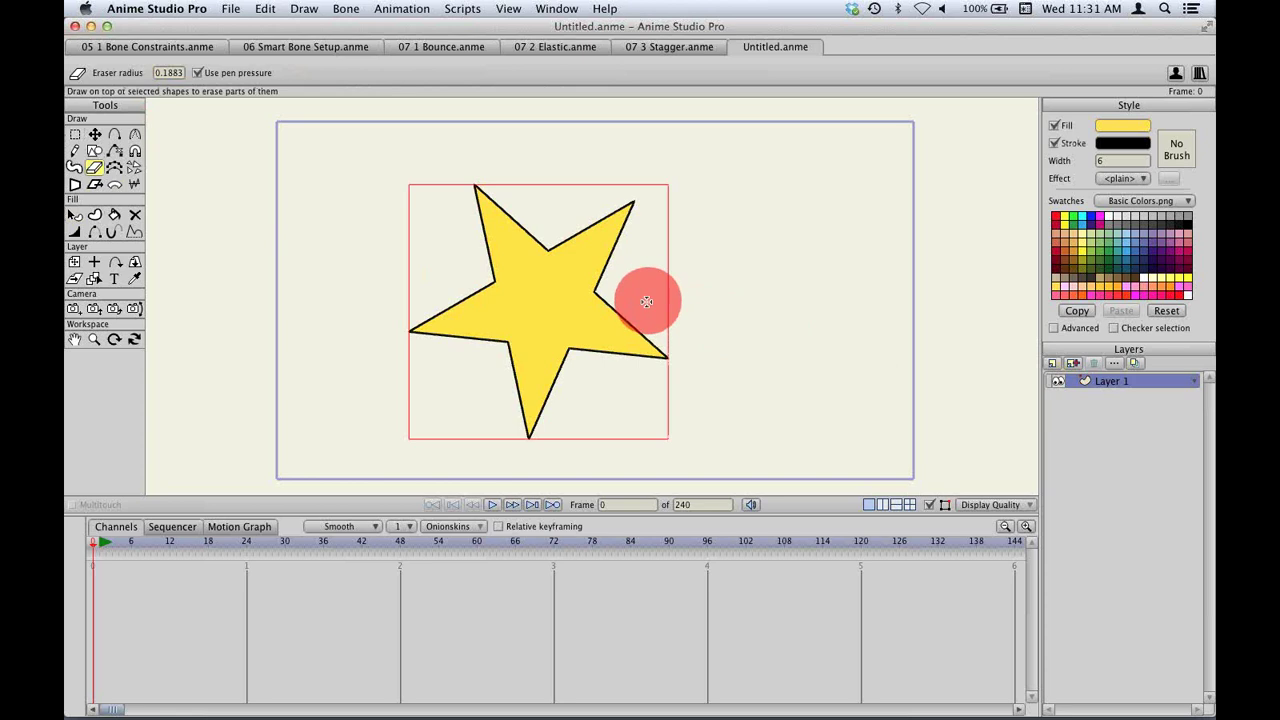
# Erase the star's right arm tip, paint a yellow loop over its top, then remove the shape.
pyautogui.moveTo(637, 309)
pyautogui.mouseDown()
pyautogui.moveTo(651, 349)
pyautogui.moveTo(708, 328)
pyautogui.mouseUp()
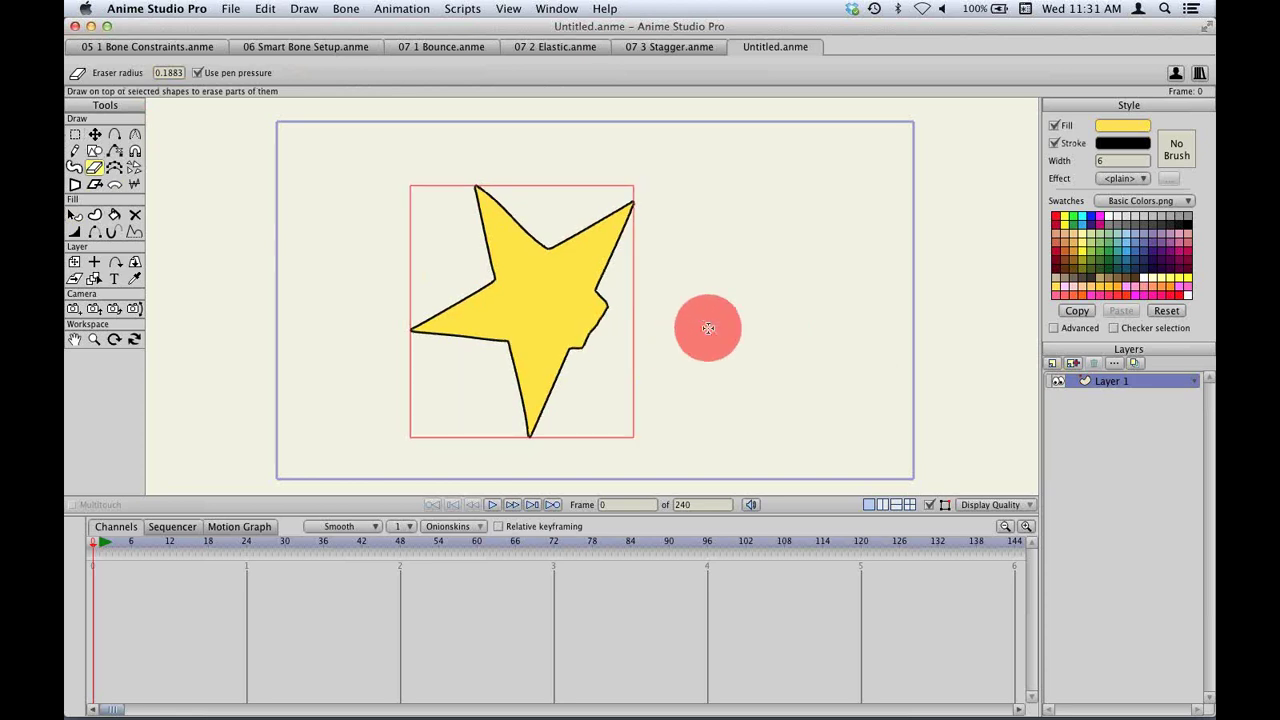
pyautogui.click(74, 167)
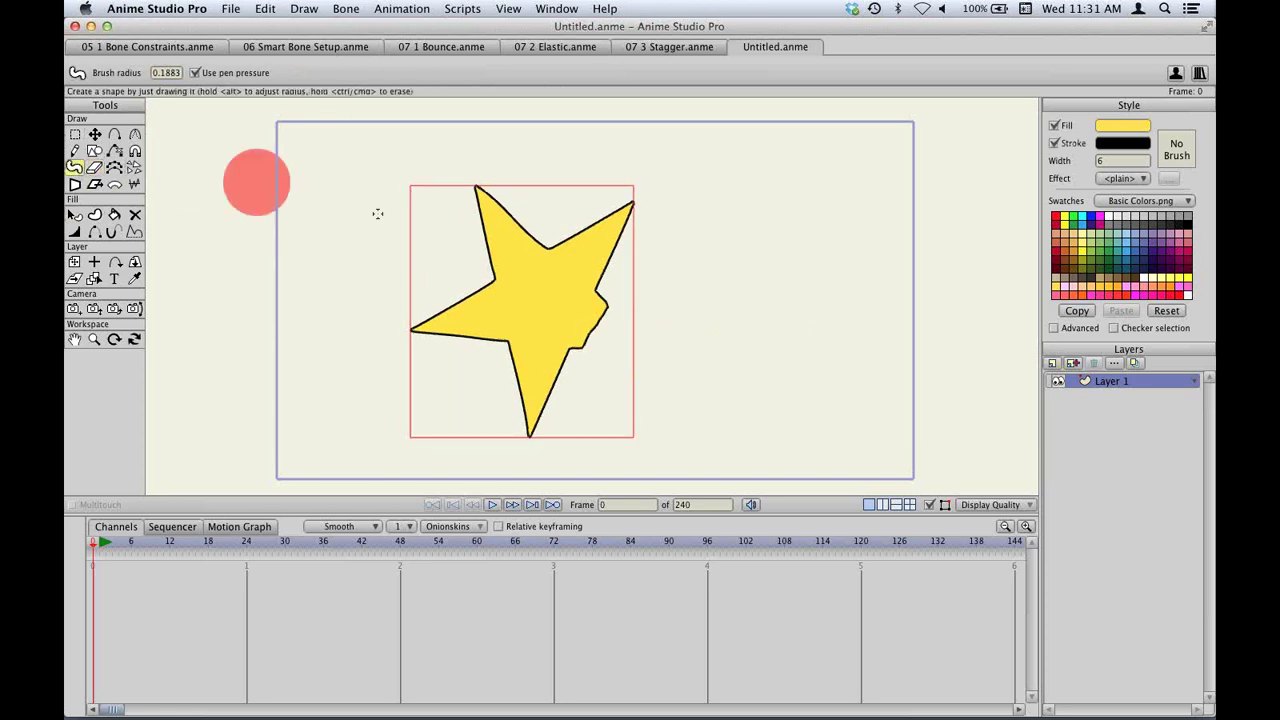
pyautogui.moveTo(482, 202)
pyautogui.mouseDown()
pyautogui.moveTo(596, 204)
pyautogui.moveTo(600, 234)
pyautogui.moveTo(570, 245)
pyautogui.mouseUp()
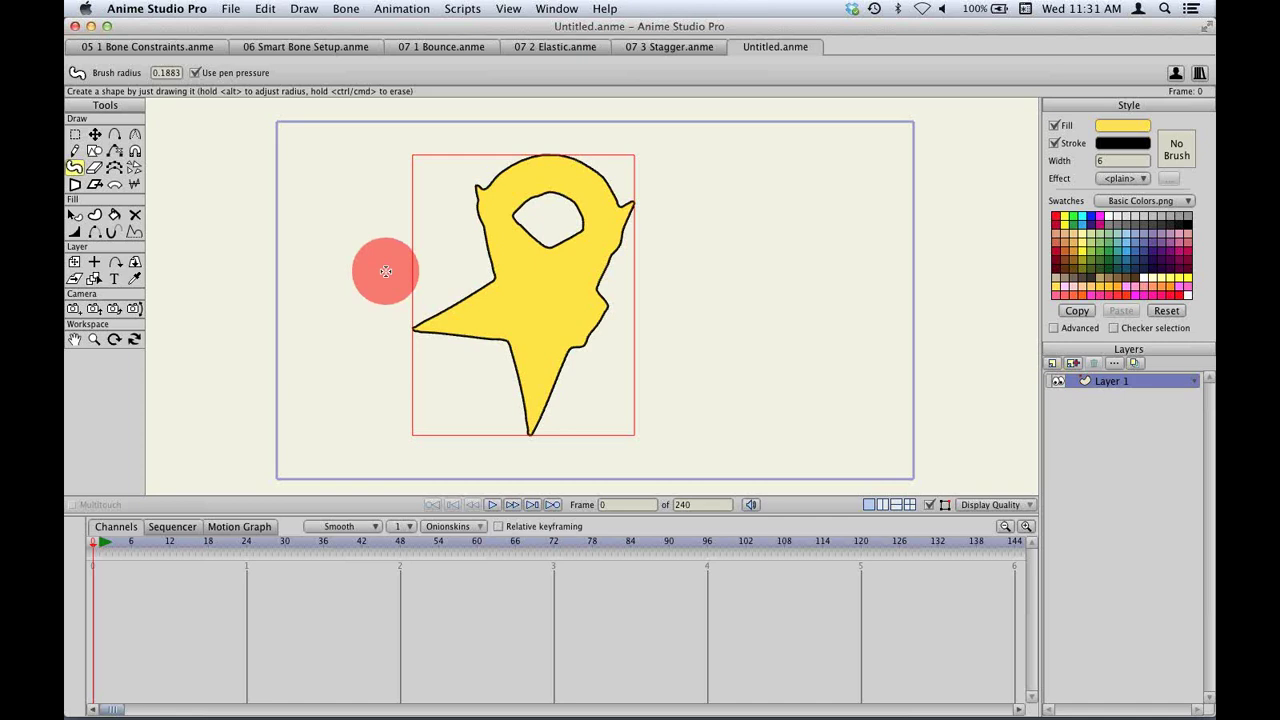
pyautogui.press('super+z')
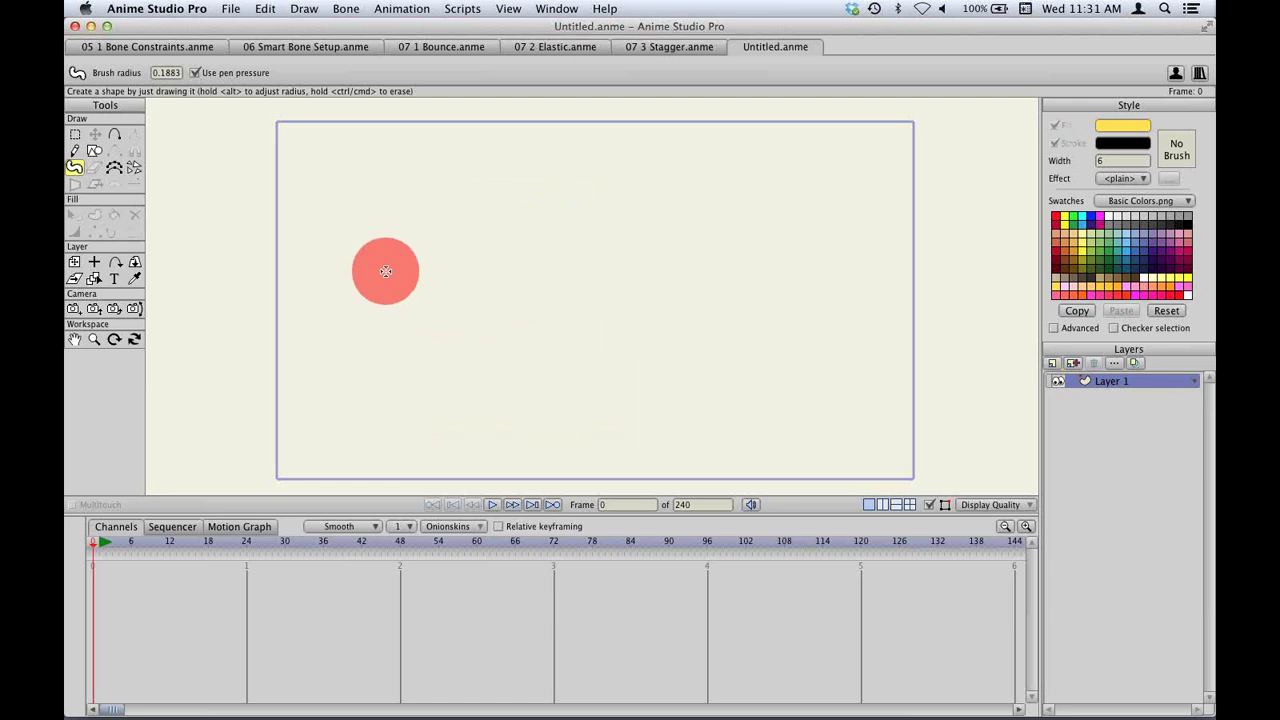
# Draw a large ellipse circle in the canvas centre with Auto-fill and Auto-stroke turned off.
pyautogui.click(95, 152)
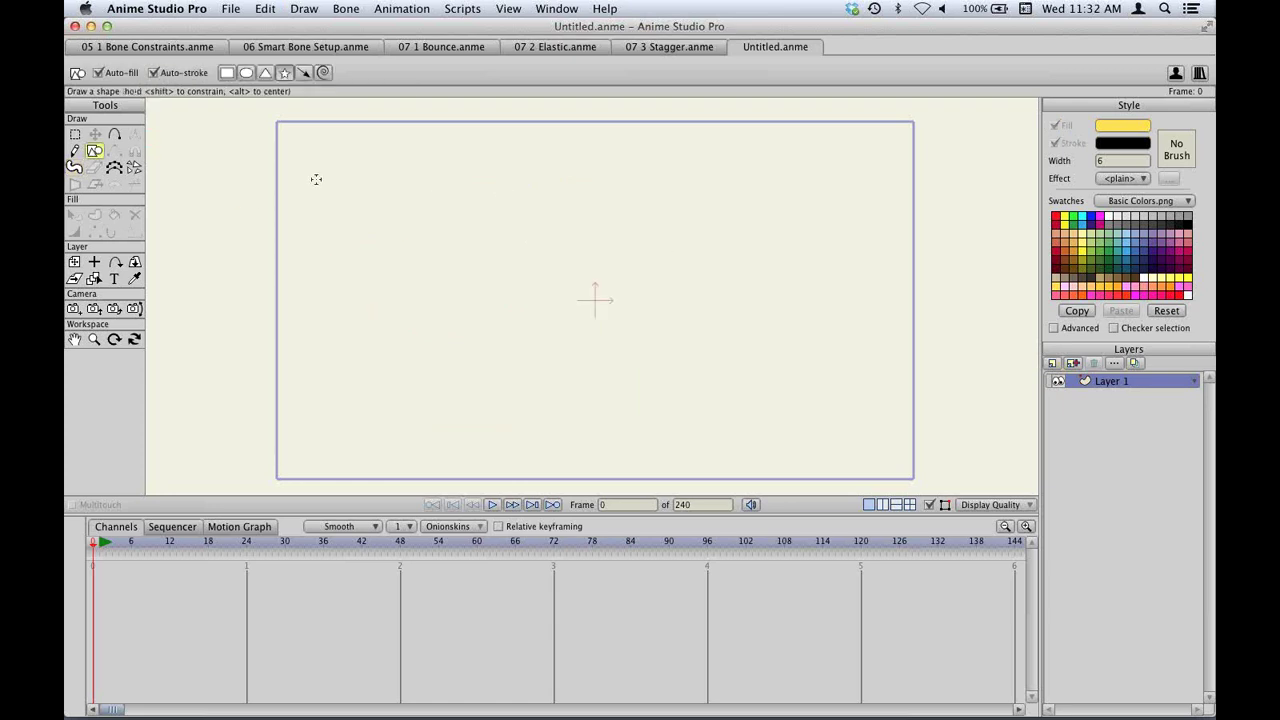
pyautogui.click(246, 73)
pyautogui.click(180, 75)
pyautogui.click(99, 73)
pyautogui.moveTo(415, 175); pyautogui.dragTo(686, 436)
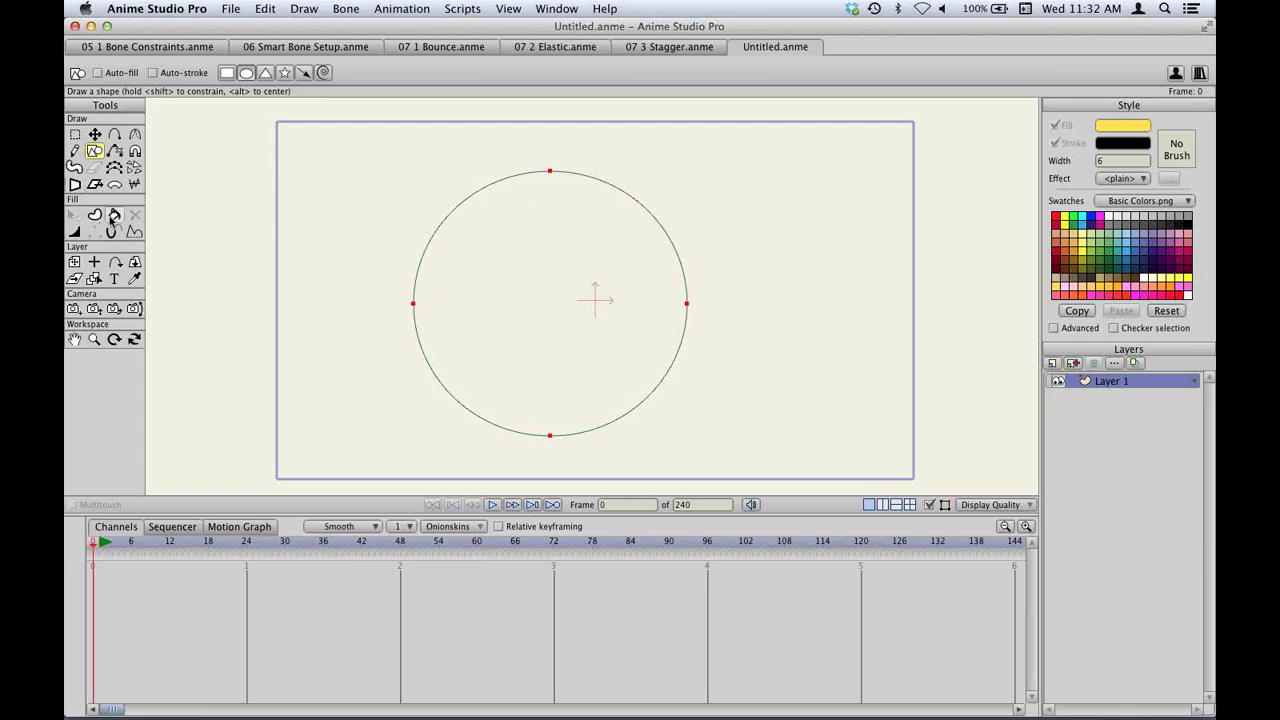
# Fill the circle yellow with the Paint Bucket twice, undoing the fill each time.
pyautogui.click(114, 214)
pyautogui.click(577, 272)
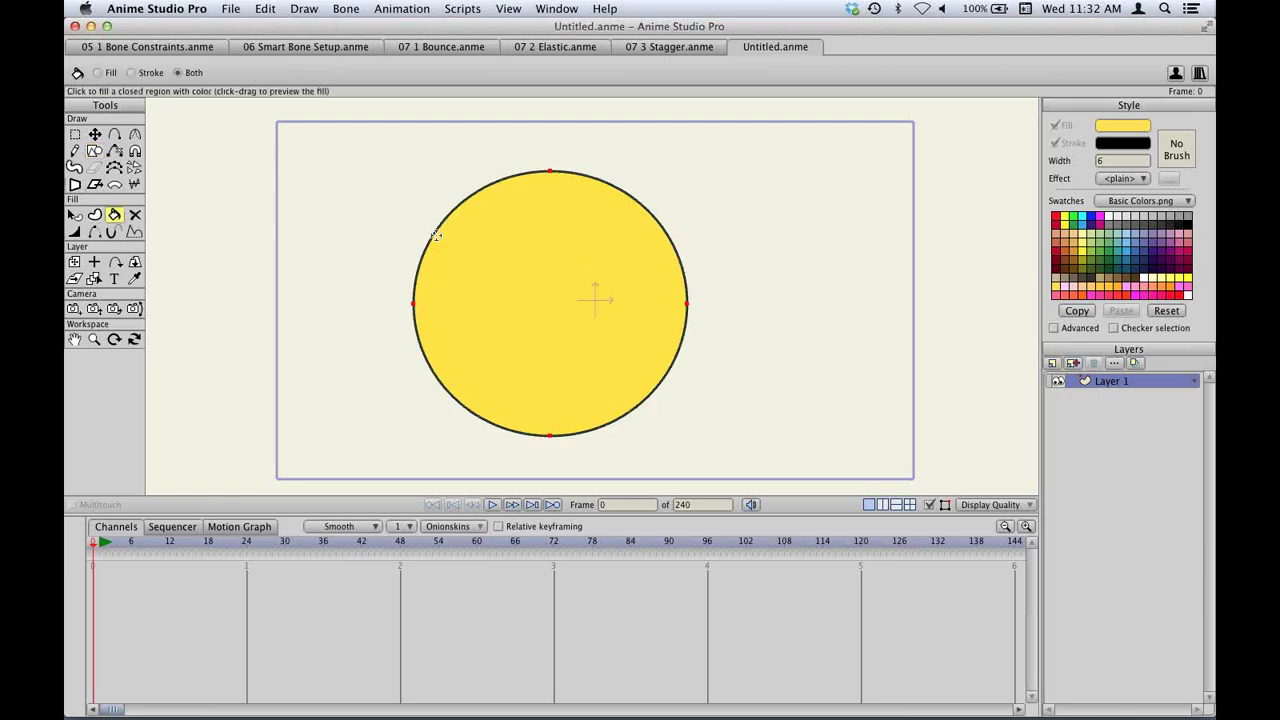
pyautogui.press('super+z')
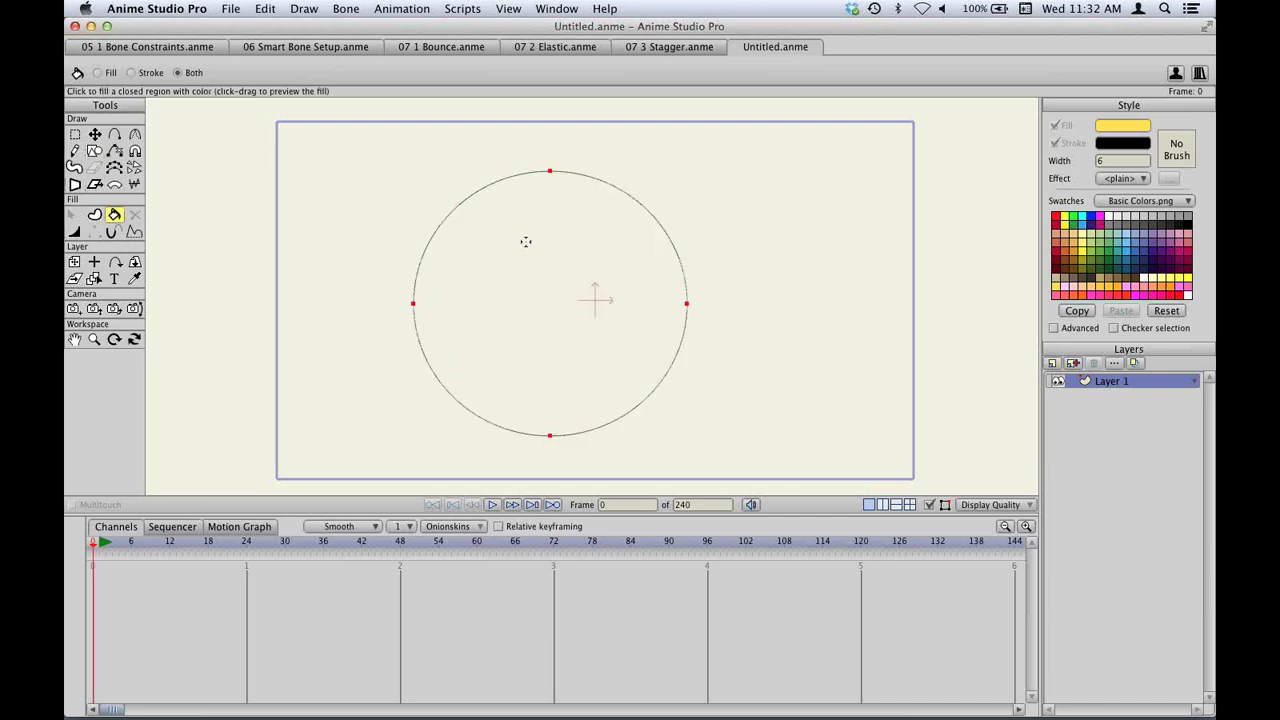
pyautogui.click(516, 232)
pyautogui.press('super+z')
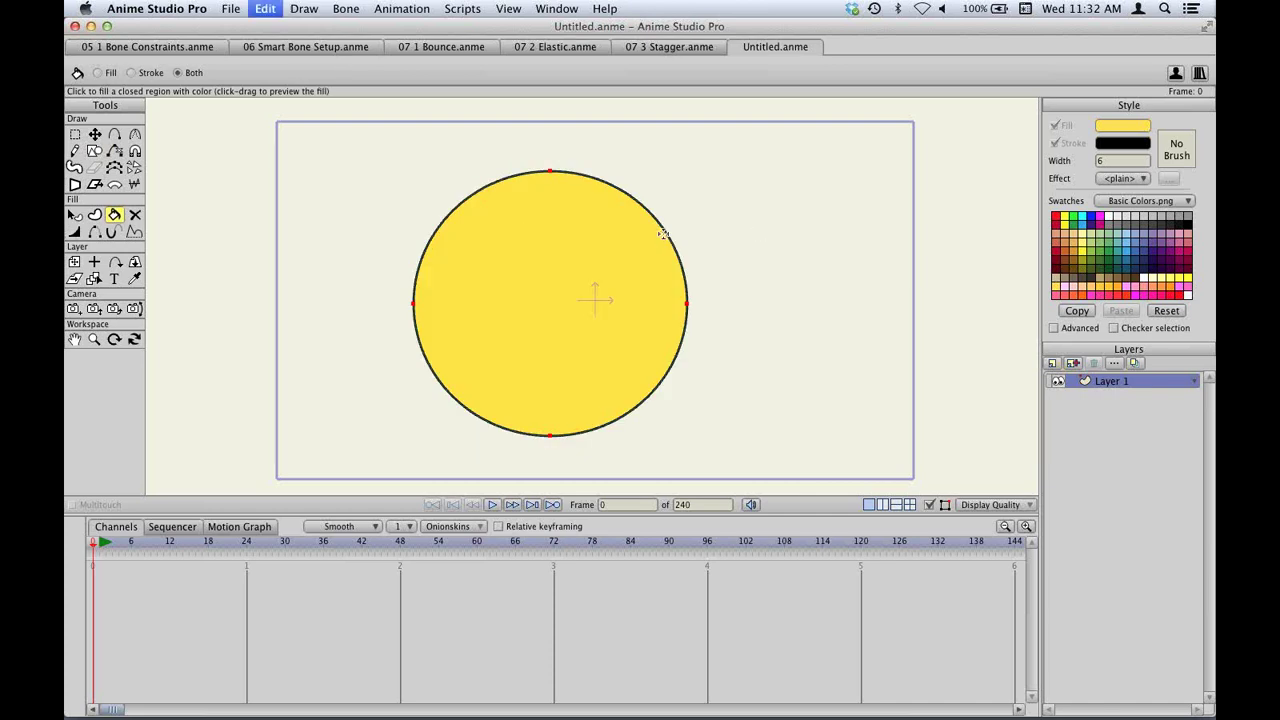
pyautogui.click(96, 151)
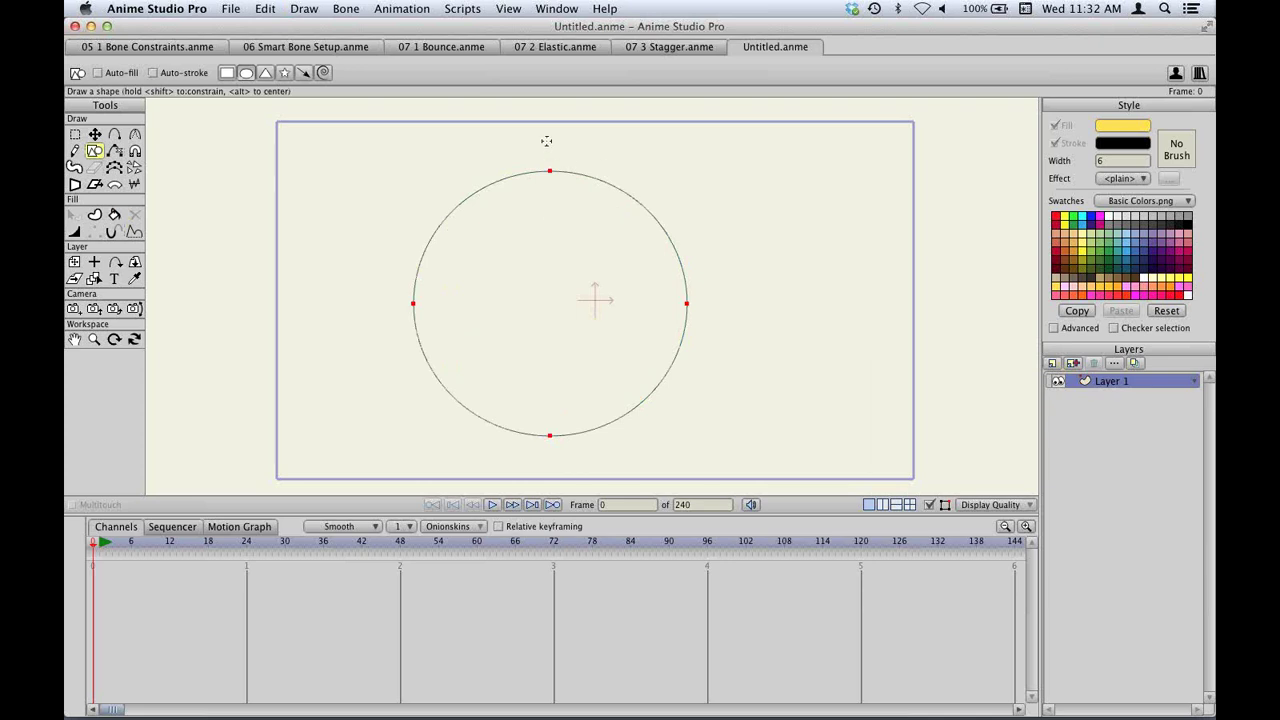
# Draw a small circle, an ellipse and a rectangle overlapping the big circle's edges.
pyautogui.moveTo(546, 141)
pyautogui.mouseDown()
pyautogui.moveTo(664, 257)
pyautogui.moveTo(603, 249)
pyautogui.mouseUp()
pyautogui.press('t')
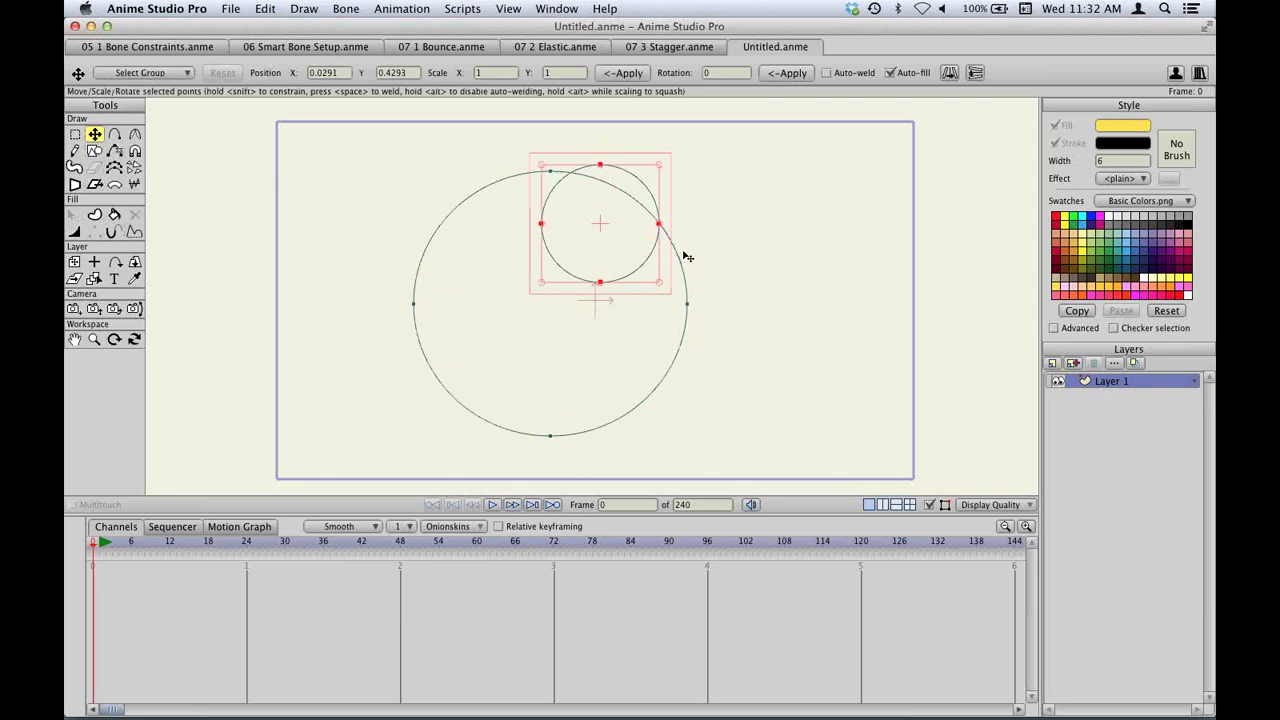
pyautogui.press('r')
pyautogui.moveTo(666, 424); pyautogui.dragTo(577, 366)
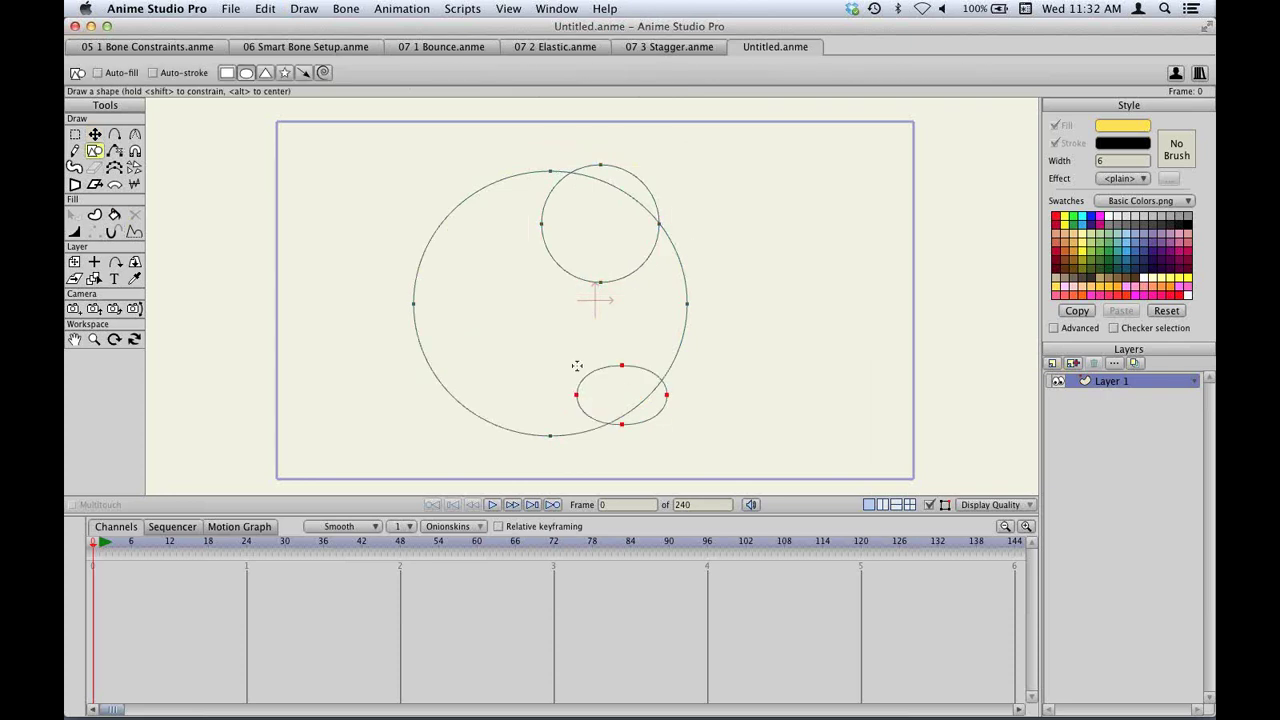
pyautogui.click(227, 73)
pyautogui.moveTo(322, 266); pyautogui.dragTo(505, 340)
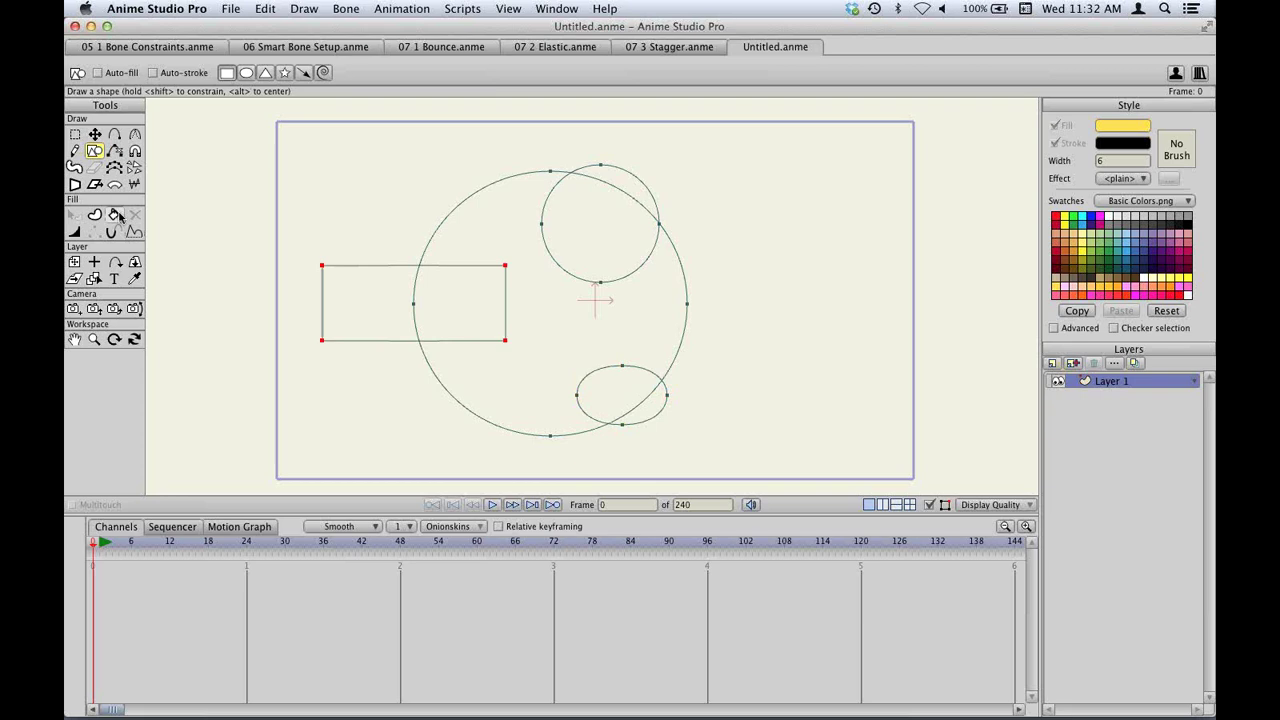
# Fill the big circle's area outside the small shapes yellow and render a preview.
pyautogui.click(115, 215)
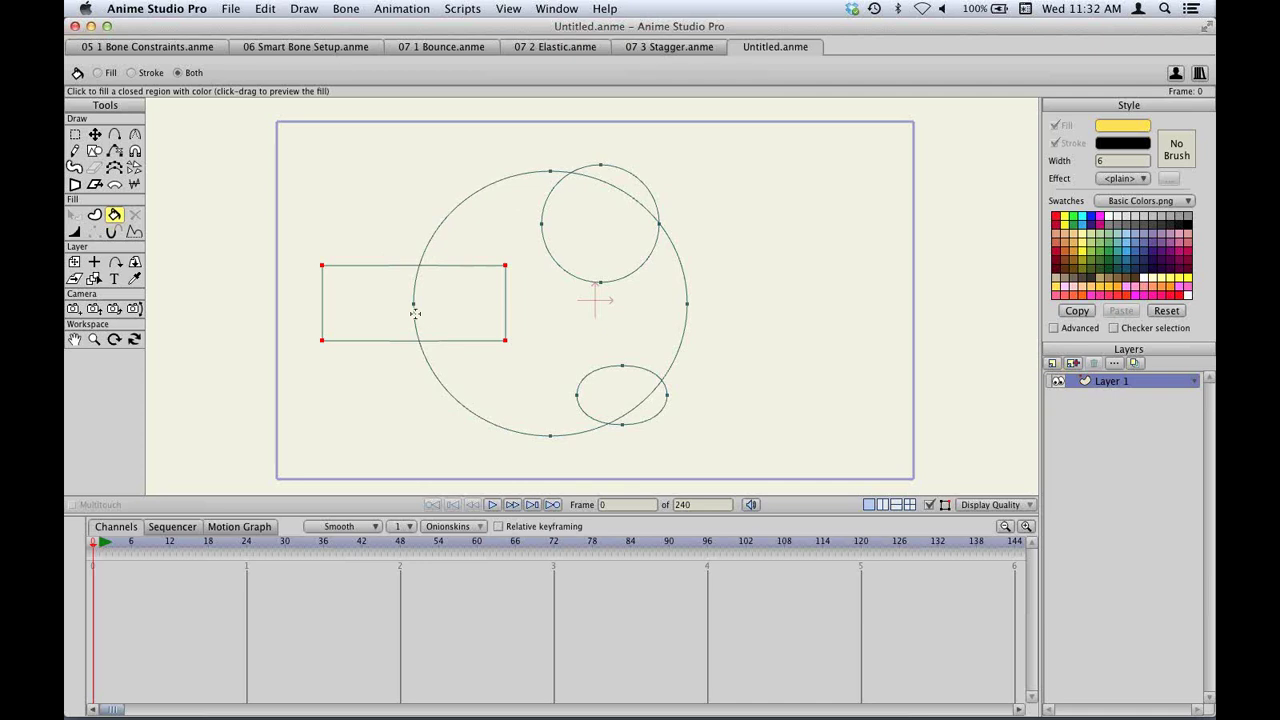
pyautogui.click(497, 229)
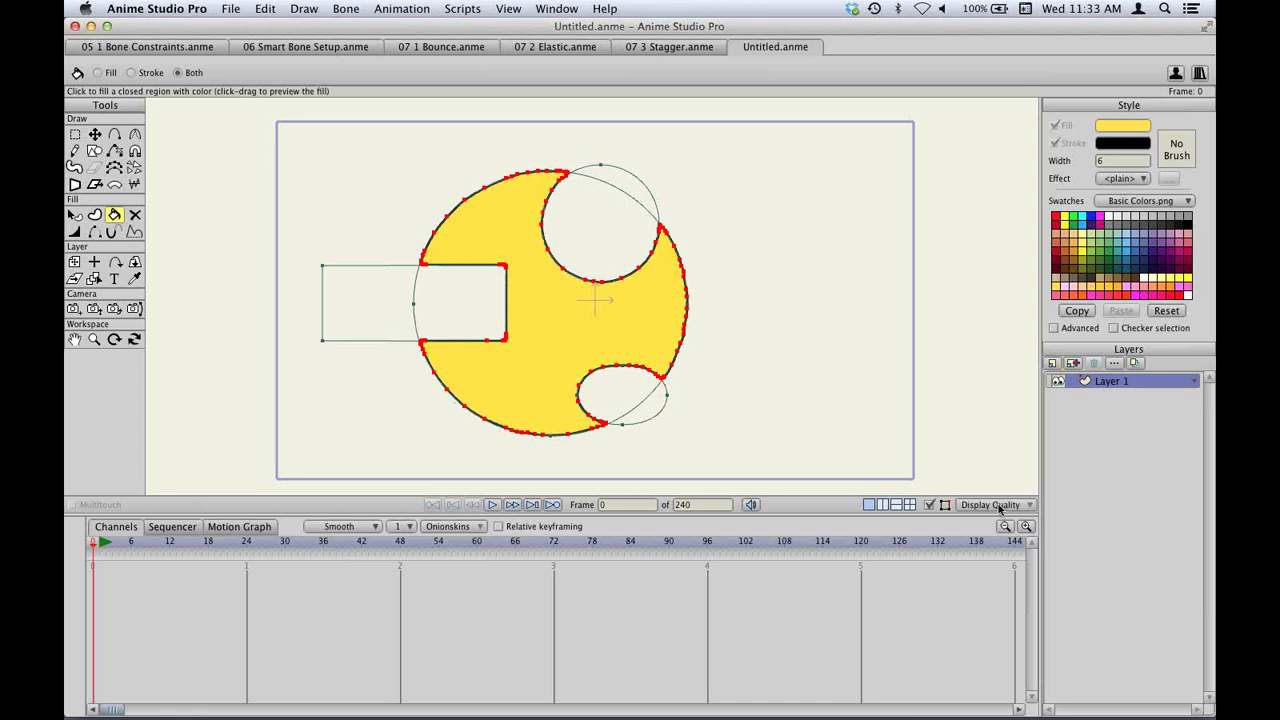
pyautogui.press('super+r')
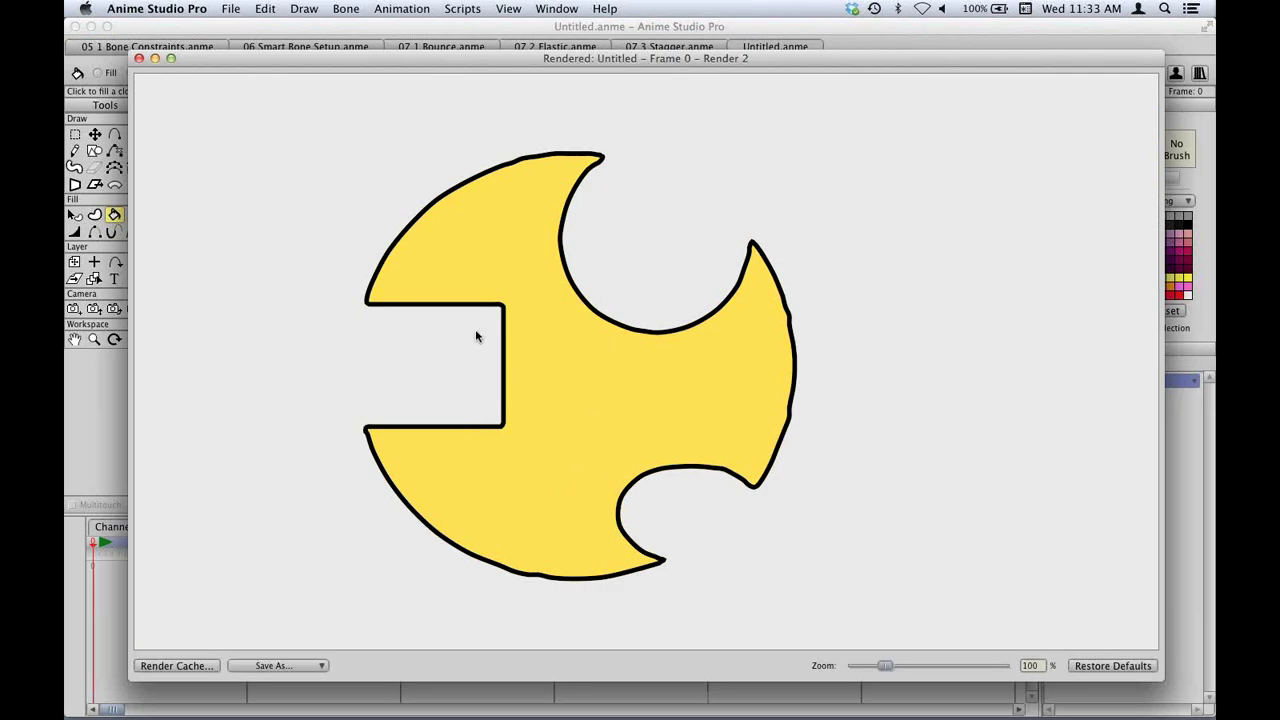
# Close the render preview with Cmd+W and undo the yellow fill.
pyautogui.press('super+w')
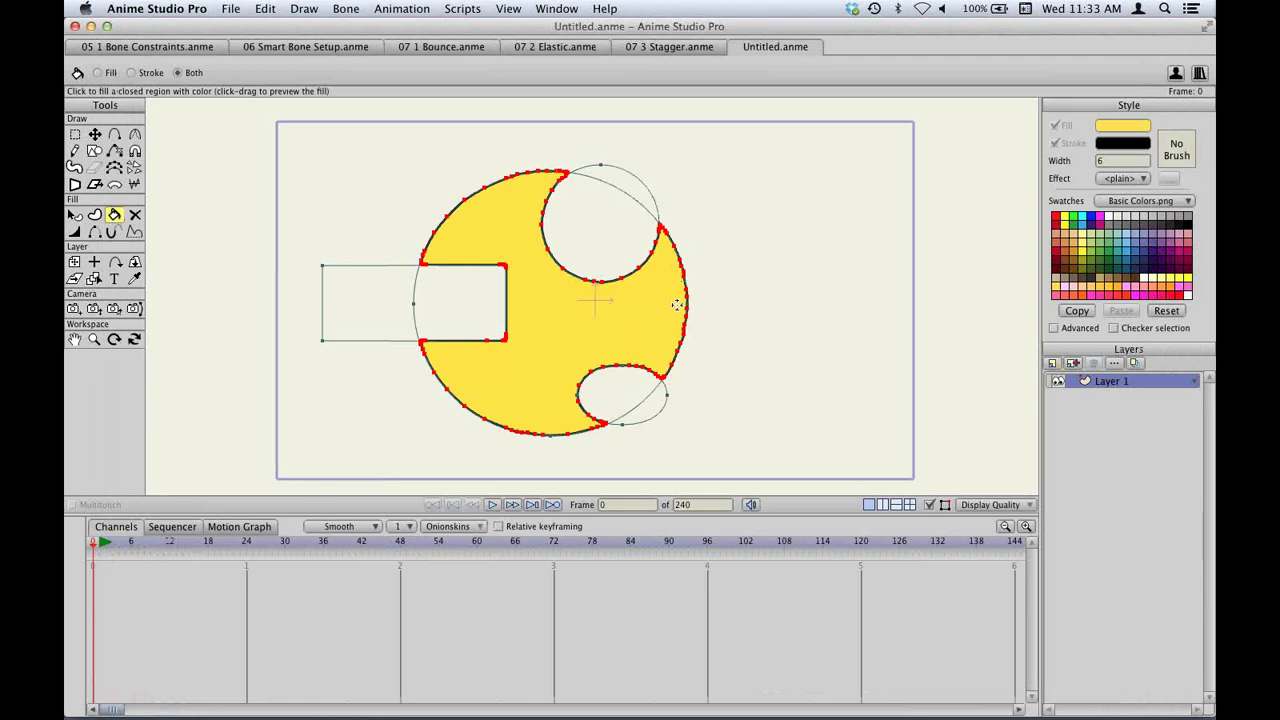
pyautogui.press('super+z')
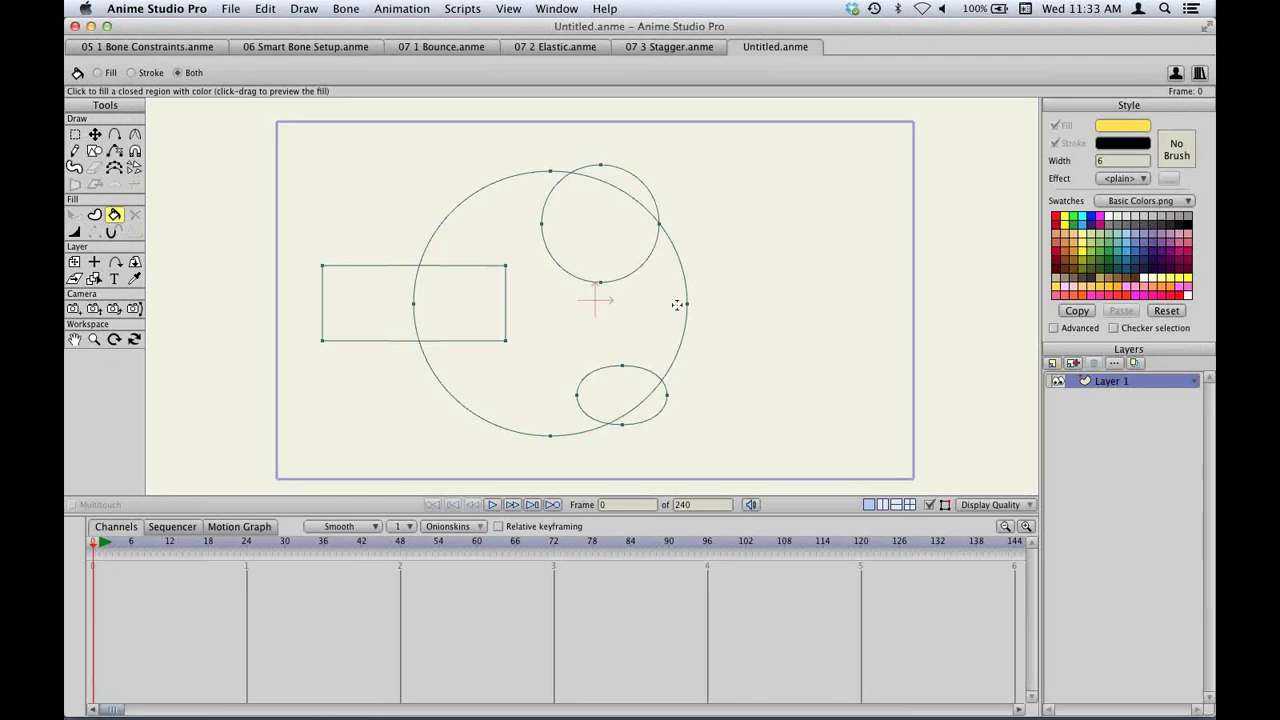
# Clear the existing outlines and draw two overlapping stars with the Star shape.
pyautogui.press('super+z')
pyautogui.press('g')
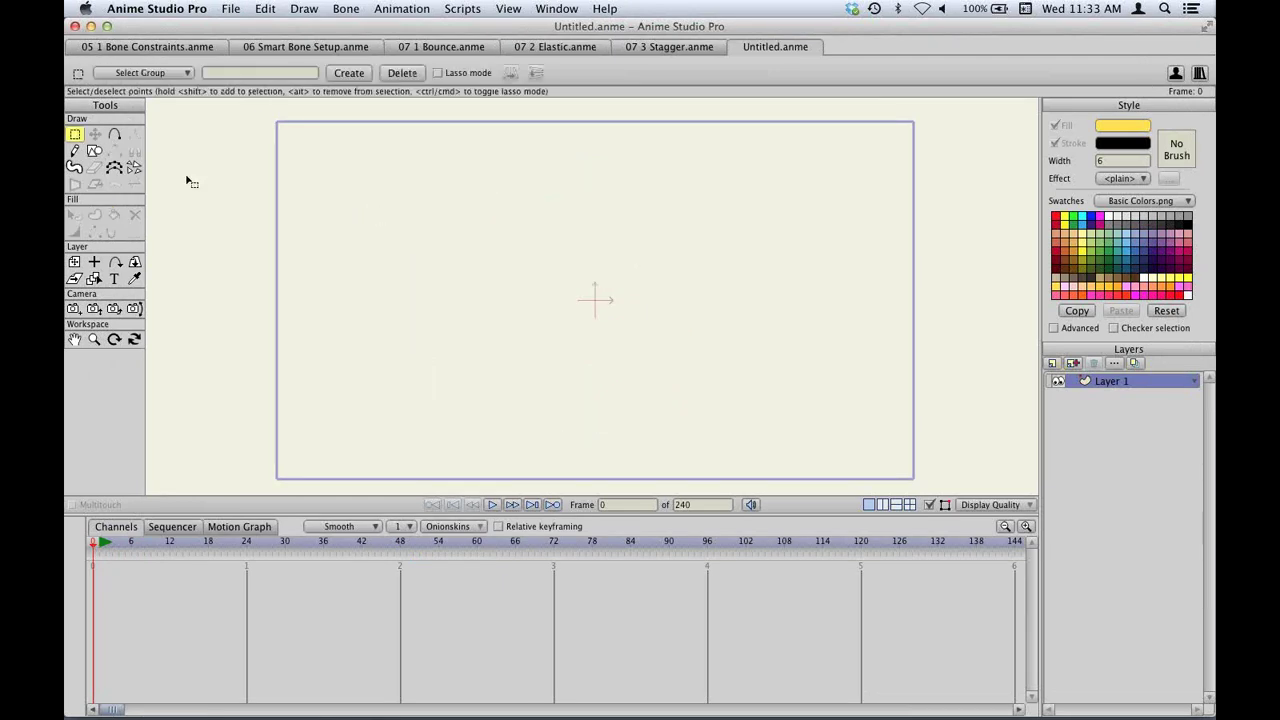
pyautogui.press('r')
pyautogui.click(285, 72)
pyautogui.moveTo(397, 206); pyautogui.dragTo(428, 334)
pyautogui.moveTo(370, 402)
pyautogui.mouseDown()
pyautogui.moveTo(430, 318)
pyautogui.moveTo(466, 205)
pyautogui.moveTo(522, 201)
pyautogui.mouseUp()
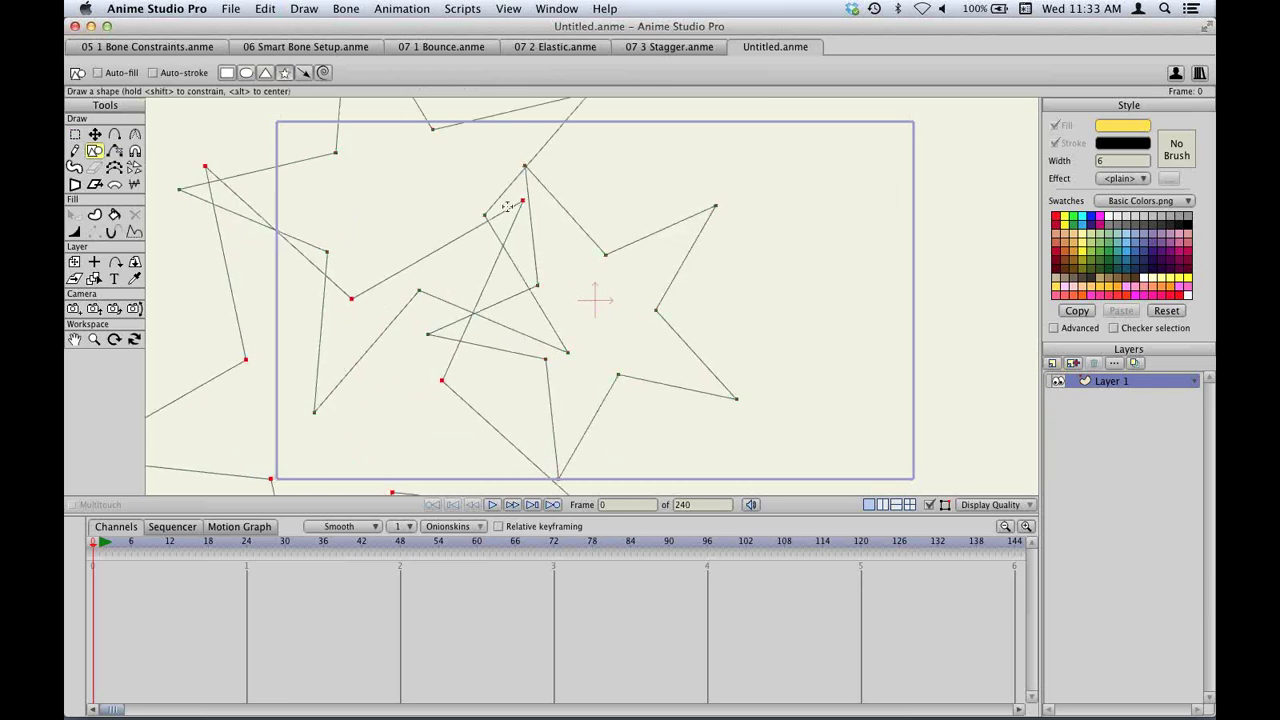
# Fill one star overlap region yellow with a black stroke, then select the leftover star outlines.
pyautogui.press('p')
pyautogui.click(481, 253)
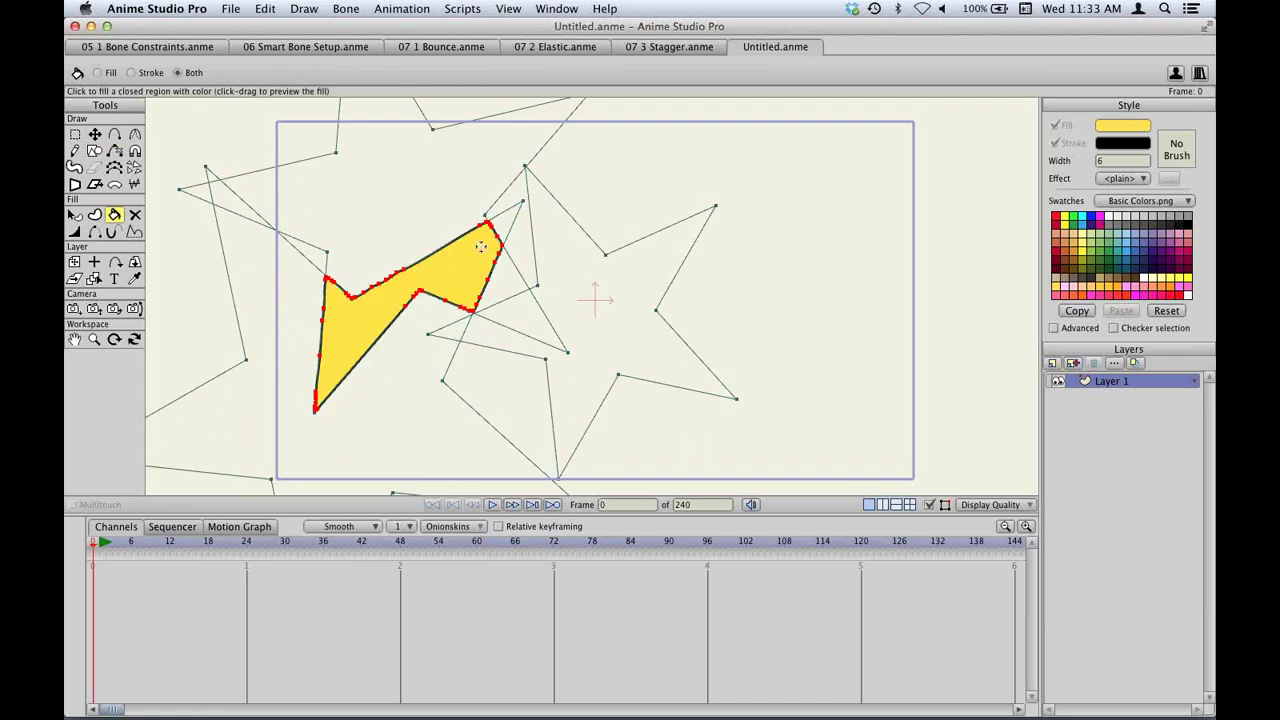
pyautogui.press('t')
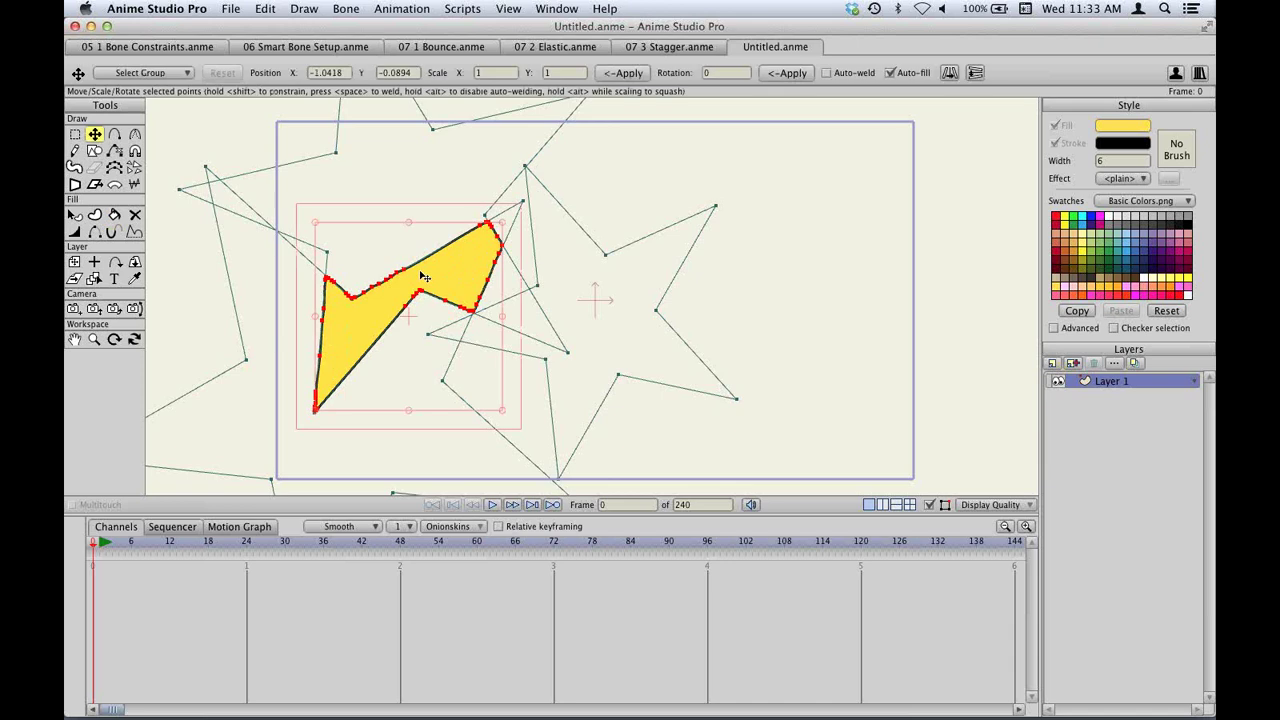
pyautogui.moveTo(441, 272)
pyautogui.mouseDown()
pyautogui.moveTo(950, 282)
pyautogui.moveTo(414, 348)
pyautogui.moveTo(473, 253)
pyautogui.moveTo(440, 274)
pyautogui.mouseUp()
pyautogui.press('super+c')
pyautogui.press('super+v')
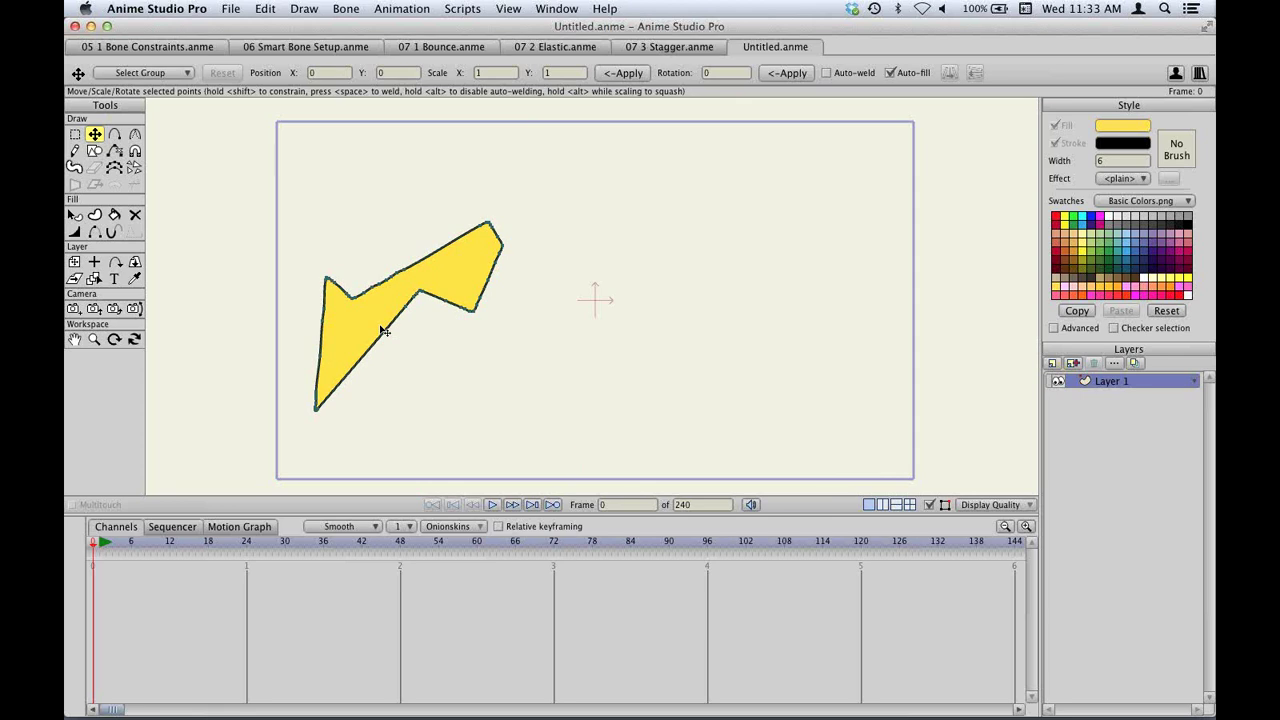
# Open 10 Combined Tools.anme from the Anime 10 Webinar folder and try the Transform Layer and Transform Points tools.
pyautogui.press('super+o')
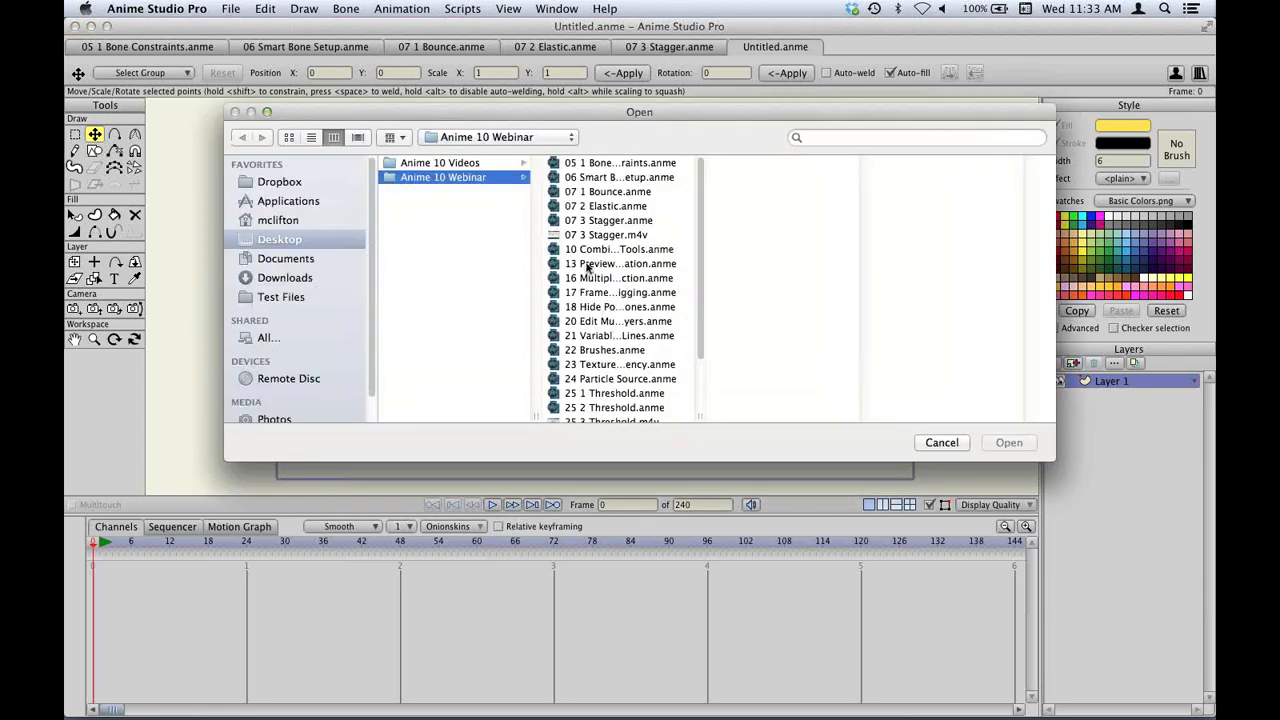
pyautogui.doubleClick(611, 250)
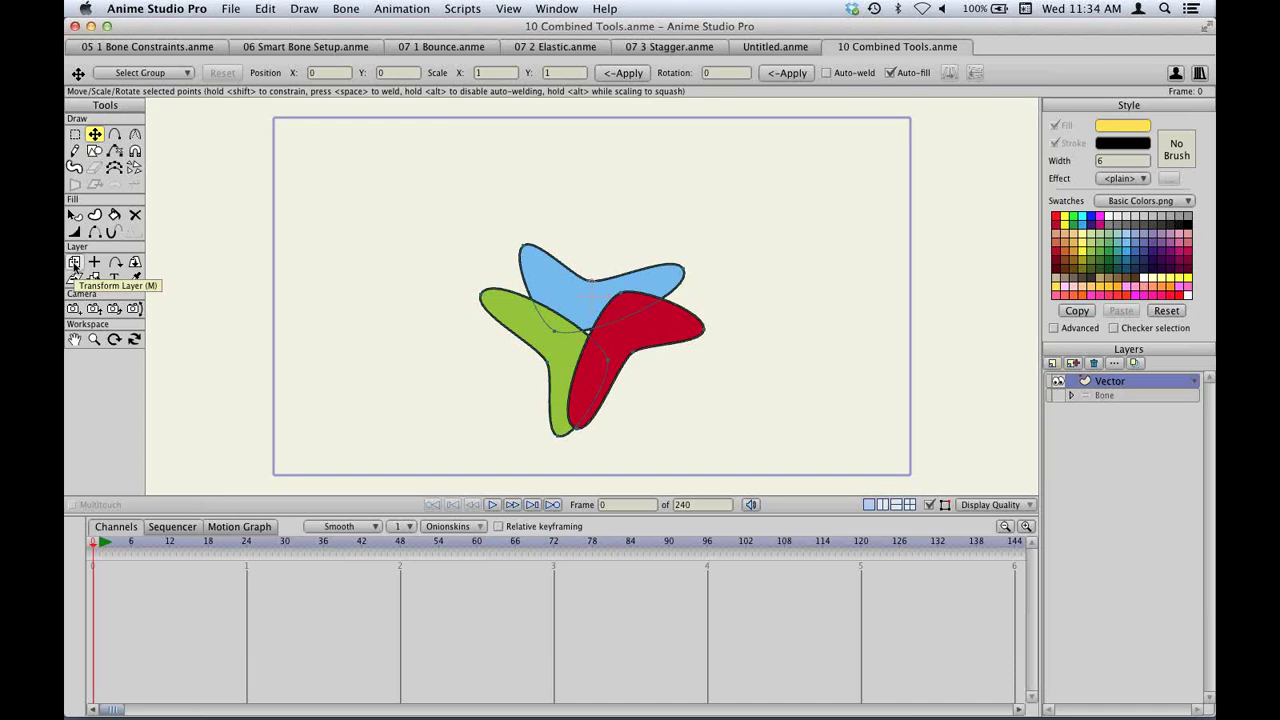
pyautogui.click(73, 265)
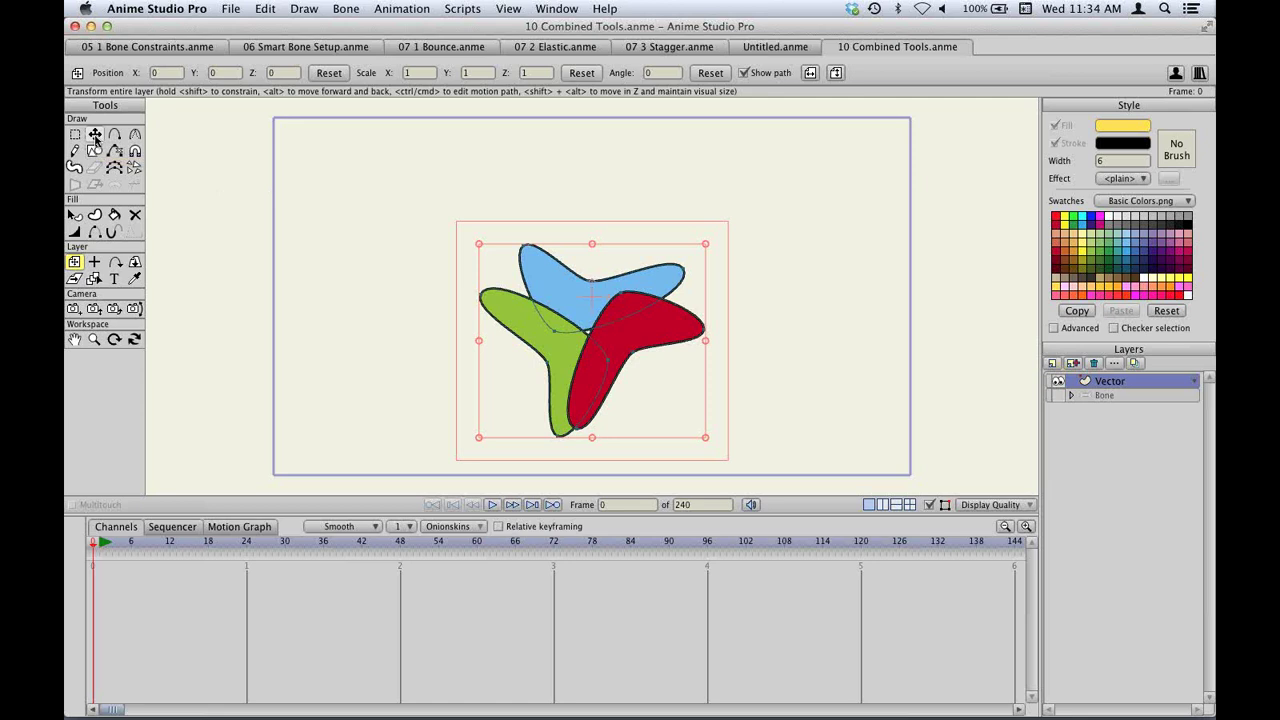
pyautogui.click(95, 135)
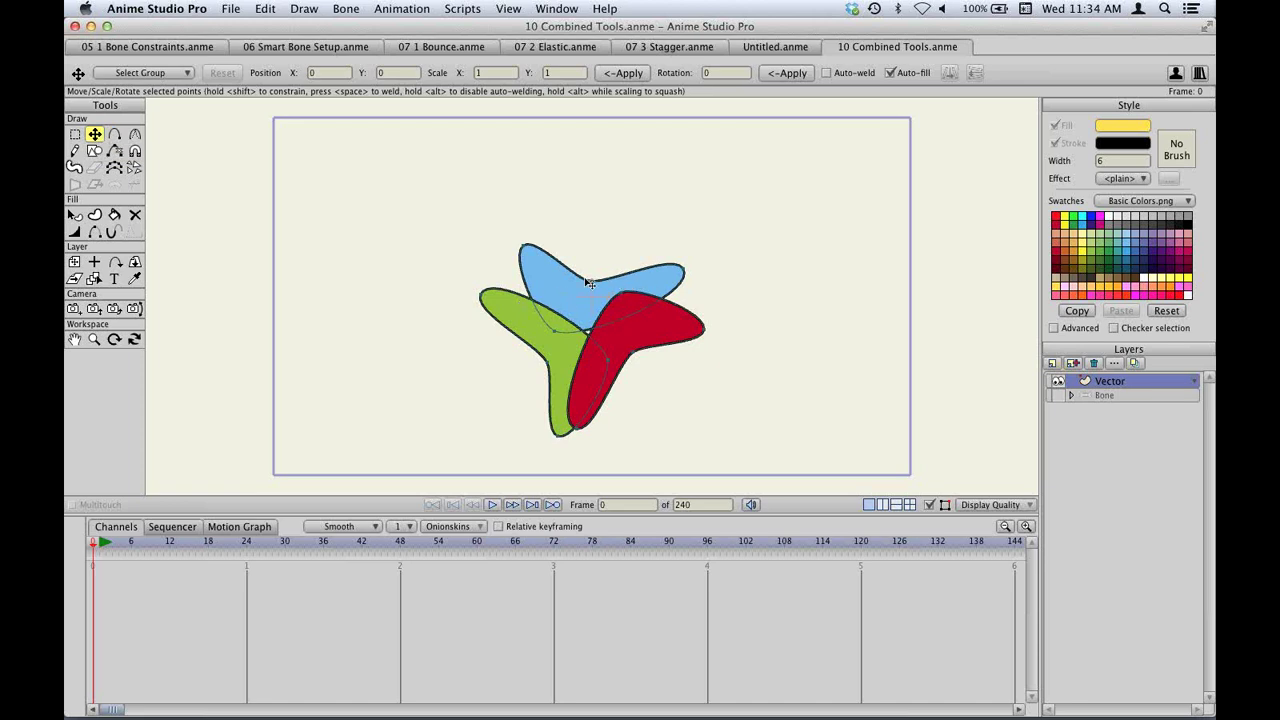
# Select the blue shape's points, move it right, undo and redo, then rotate it counterclockwise.
pyautogui.click(553, 284)
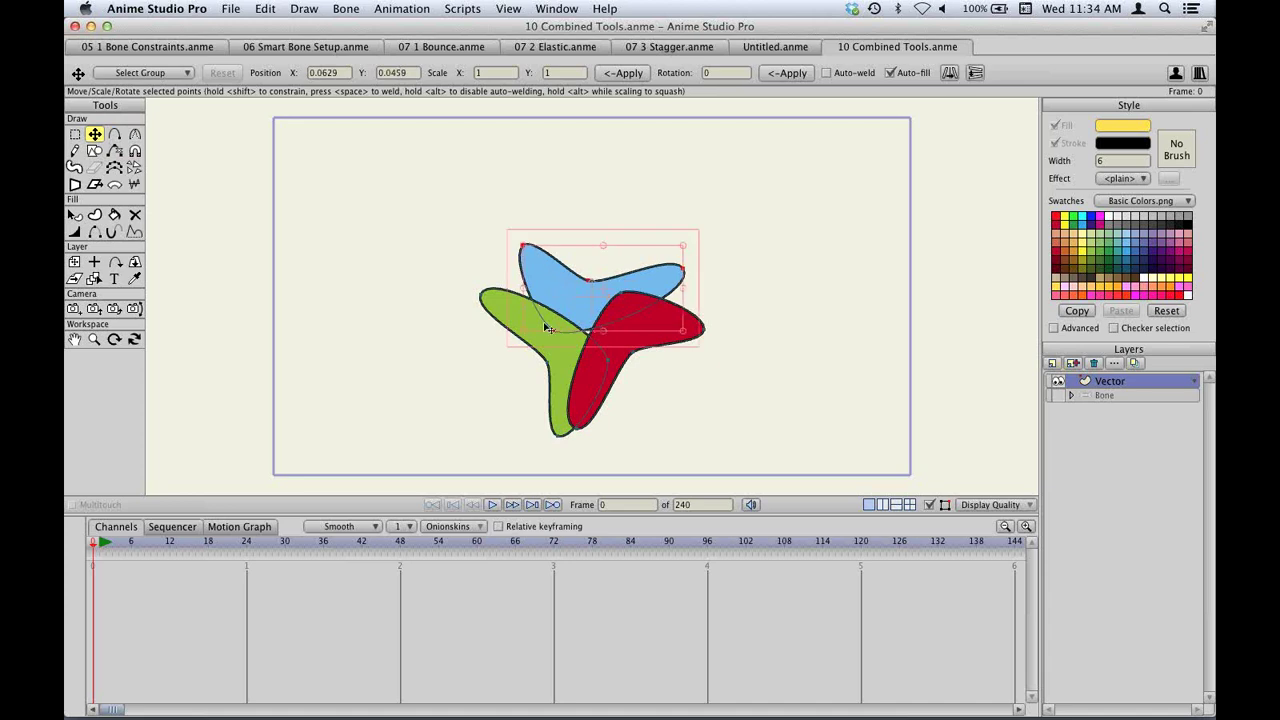
pyautogui.moveTo(553, 287); pyautogui.dragTo(583, 287)
pyautogui.press('super+z')
pyautogui.press('super+z')
pyautogui.press('super+z')
pyautogui.press('super+z')
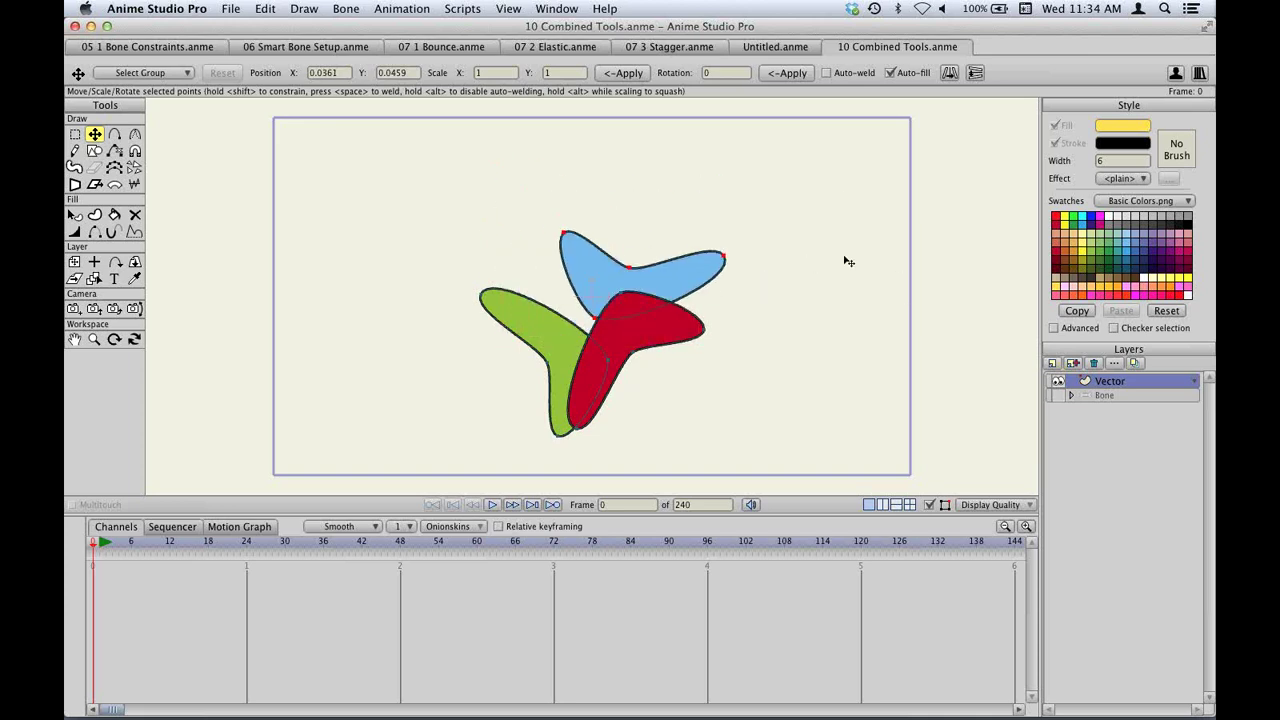
pyautogui.press('super+z')
pyautogui.press('super+z')
pyautogui.press('super+z')
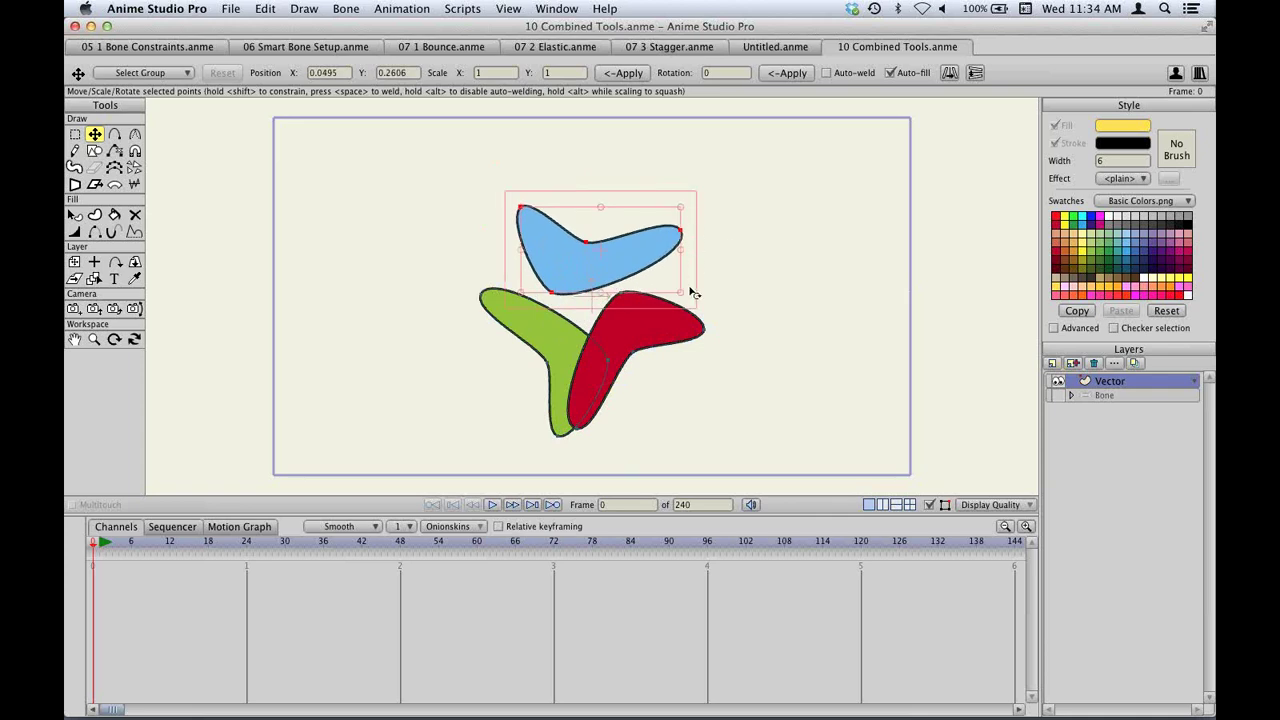
pyautogui.moveTo(693, 288); pyautogui.dragTo(709, 275)
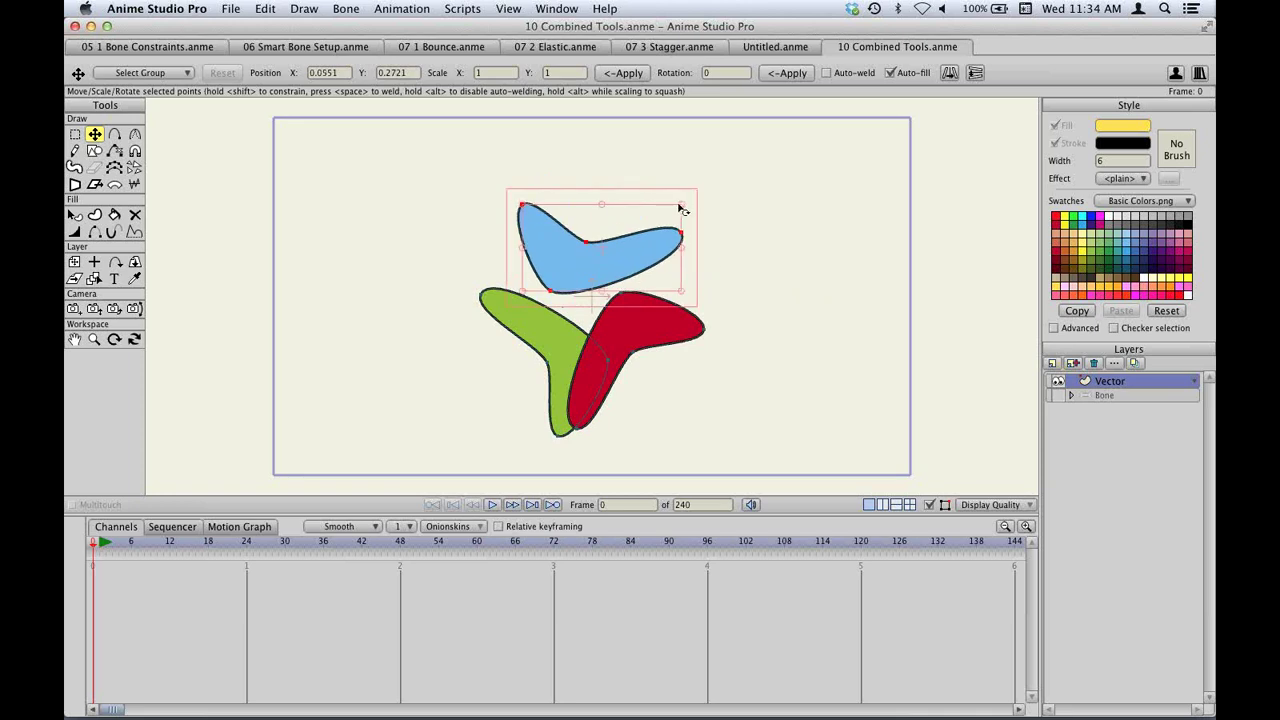
# Scale the blue shape larger and undo, then move it down and pull its left point upward.
pyautogui.click(716, 188)
pyautogui.moveTo(716, 188); pyautogui.dragTo(724, 252)
pyautogui.press('super+z')
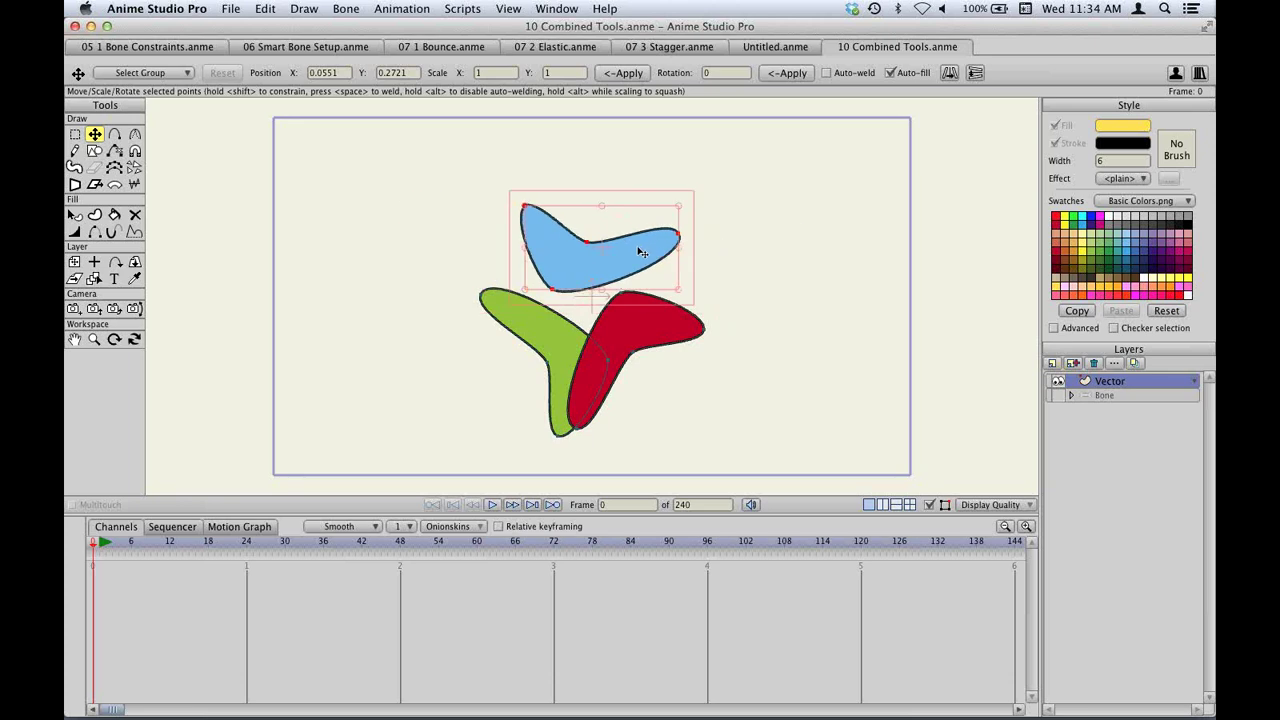
pyautogui.moveTo(642, 252); pyautogui.dragTo(648, 299)
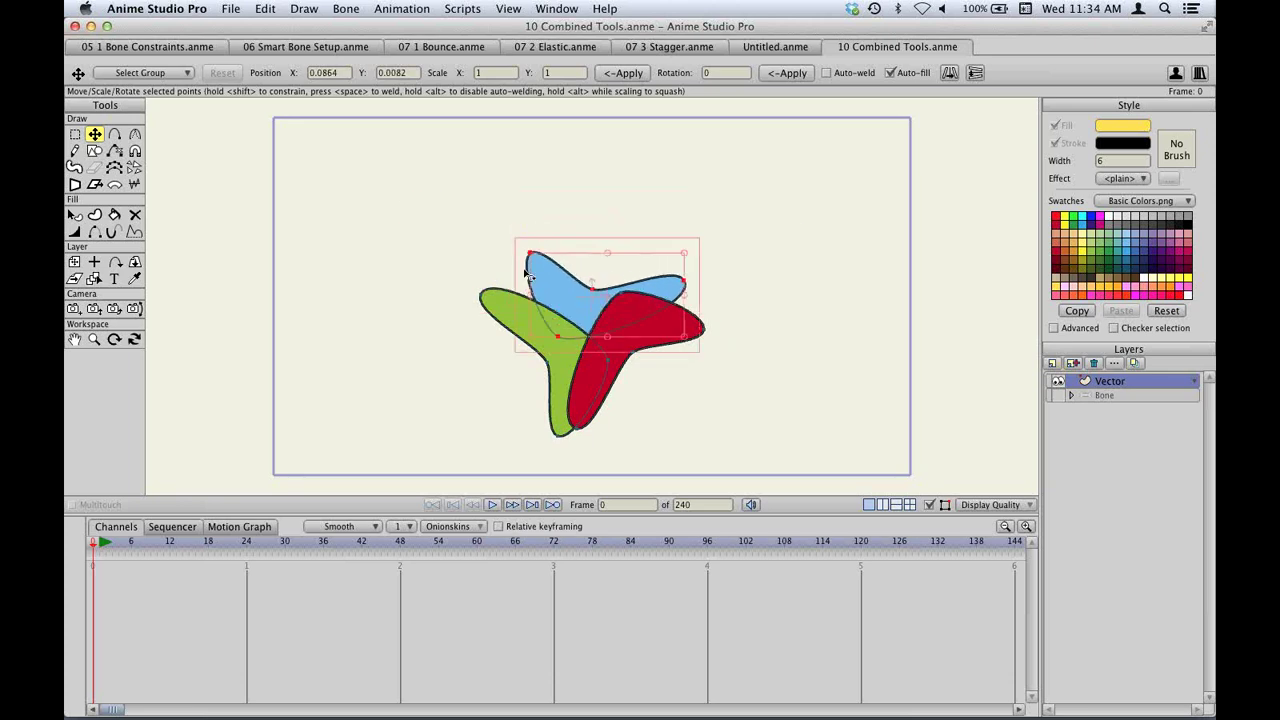
pyautogui.click(576, 255)
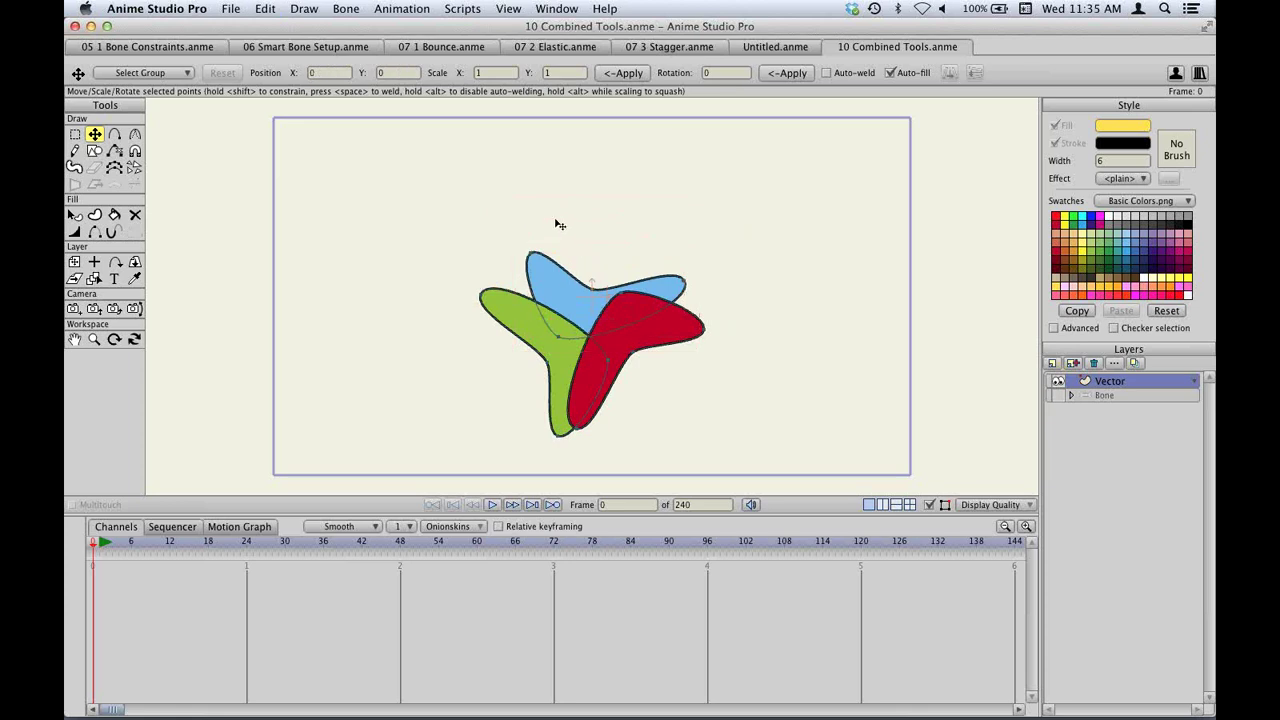
pyautogui.moveTo(542, 234); pyautogui.dragTo(543, 205)
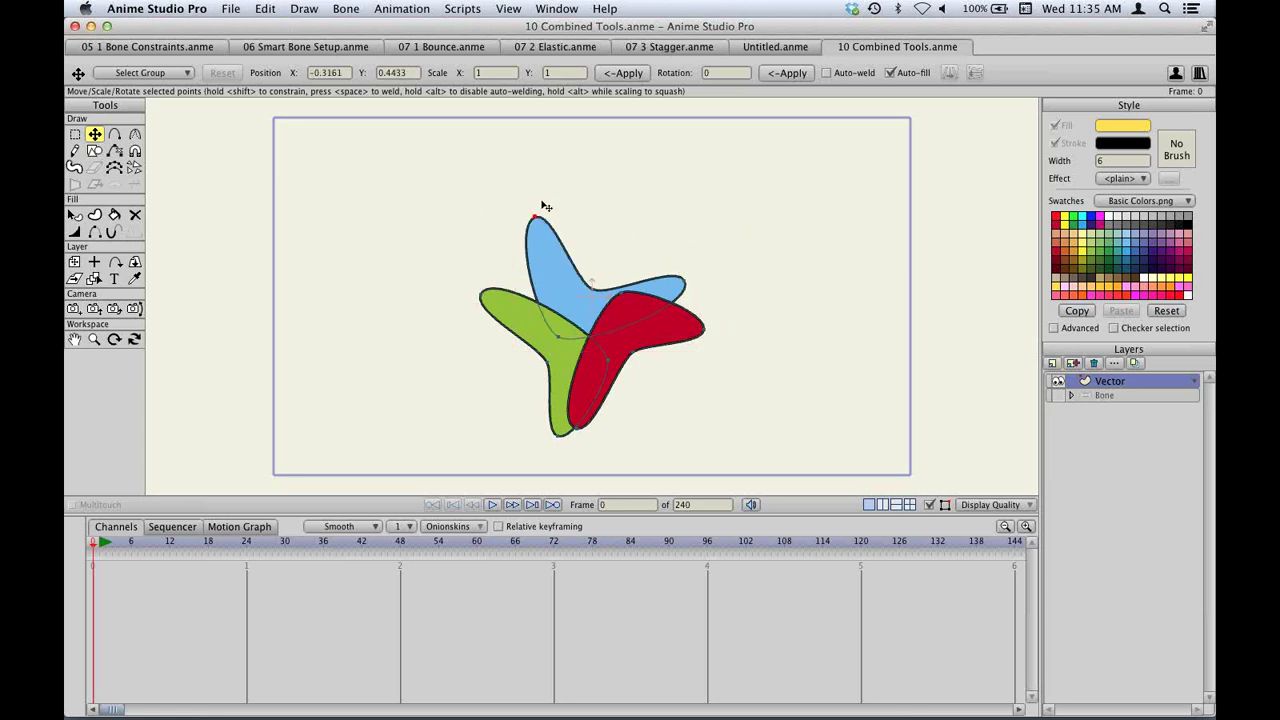
# Undo the last changes and drag the blue shape's left and right arm tips and top middle point.
pyautogui.press('super+z')
pyautogui.moveTo(598, 278); pyautogui.dragTo(620, 214)
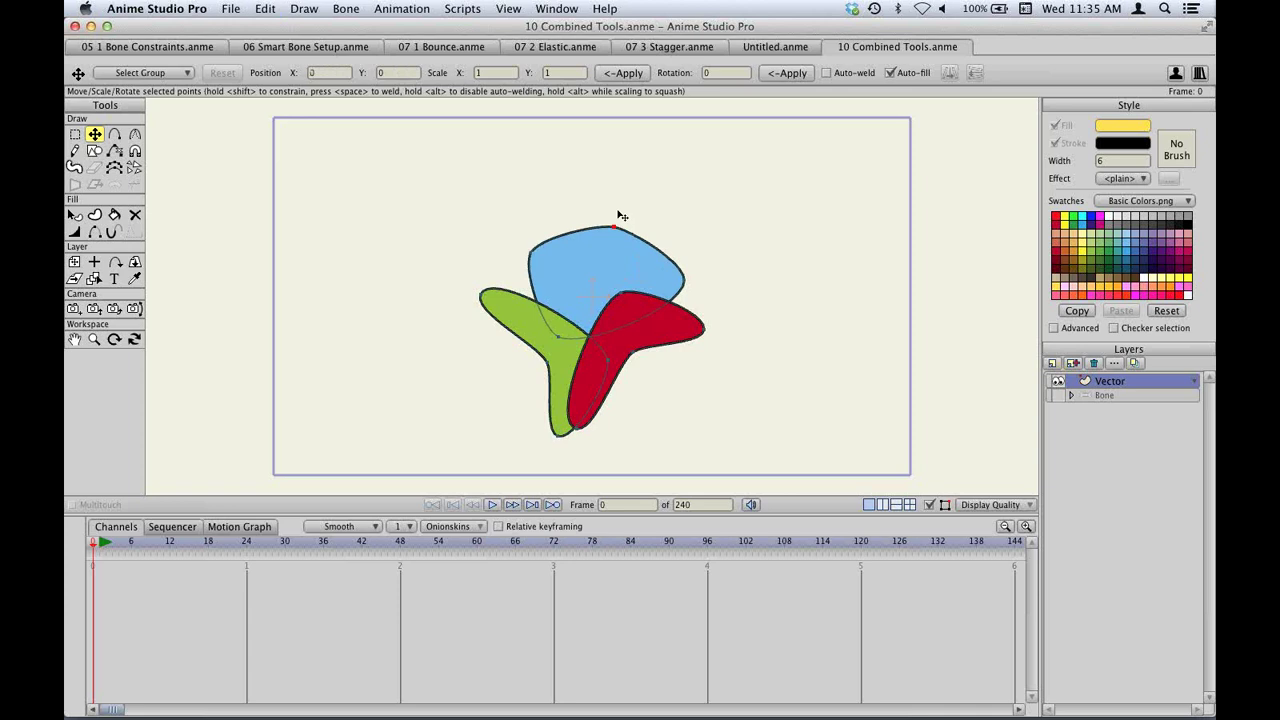
pyautogui.press('super+z')
pyautogui.moveTo(694, 265); pyautogui.dragTo(702, 252)
pyautogui.moveTo(539, 233); pyautogui.dragTo(532, 226)
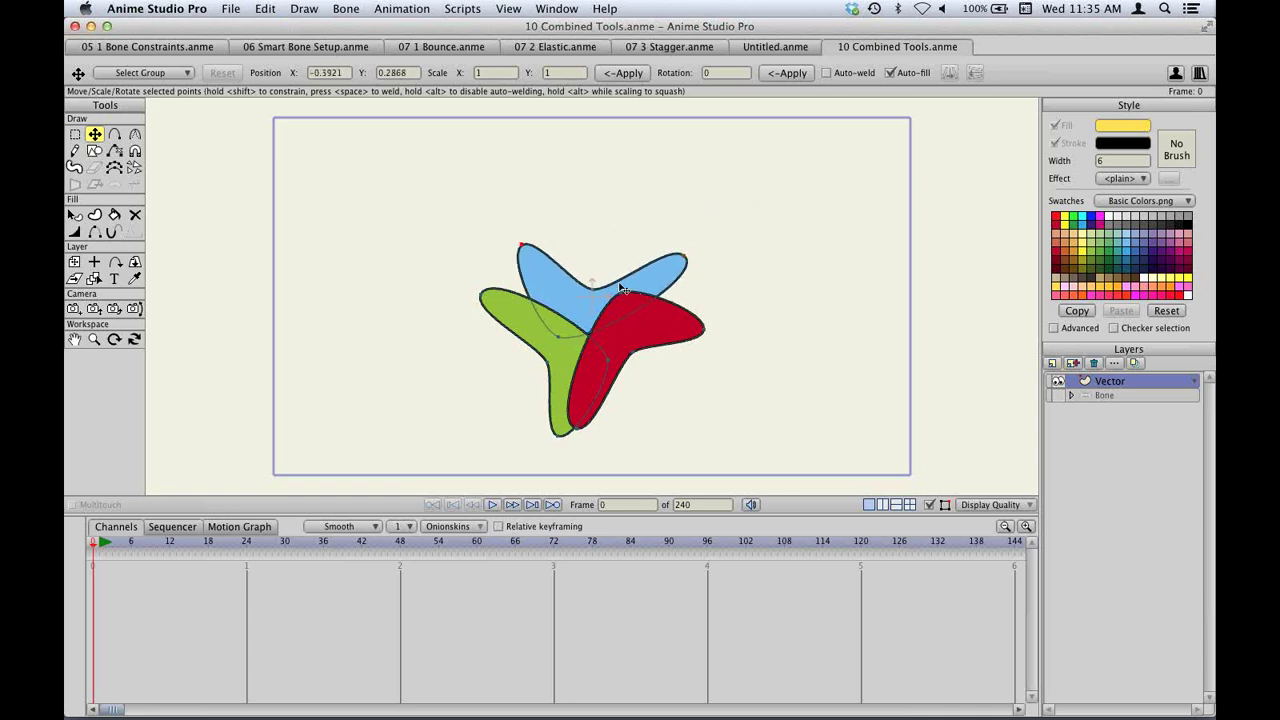
pyautogui.moveTo(703, 258); pyautogui.dragTo(711, 271)
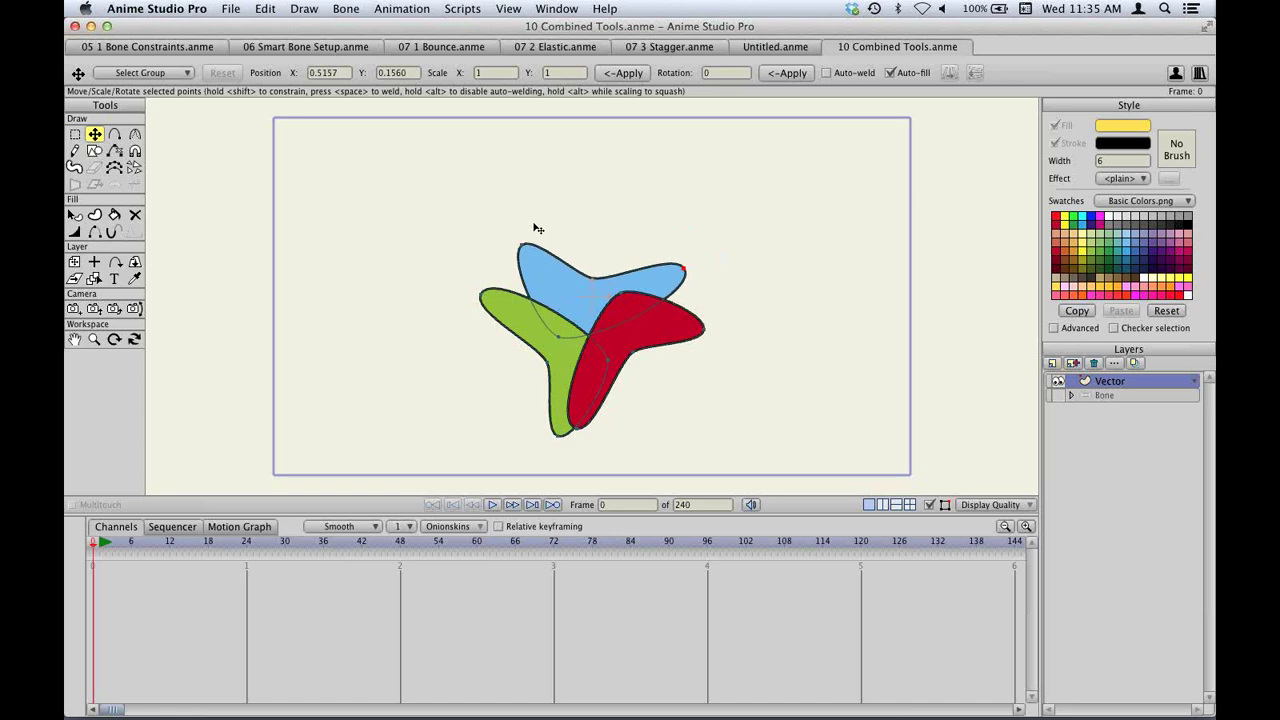
pyautogui.moveTo(534, 226); pyautogui.dragTo(531, 236)
pyautogui.moveTo(614, 249); pyautogui.dragTo(620, 271)
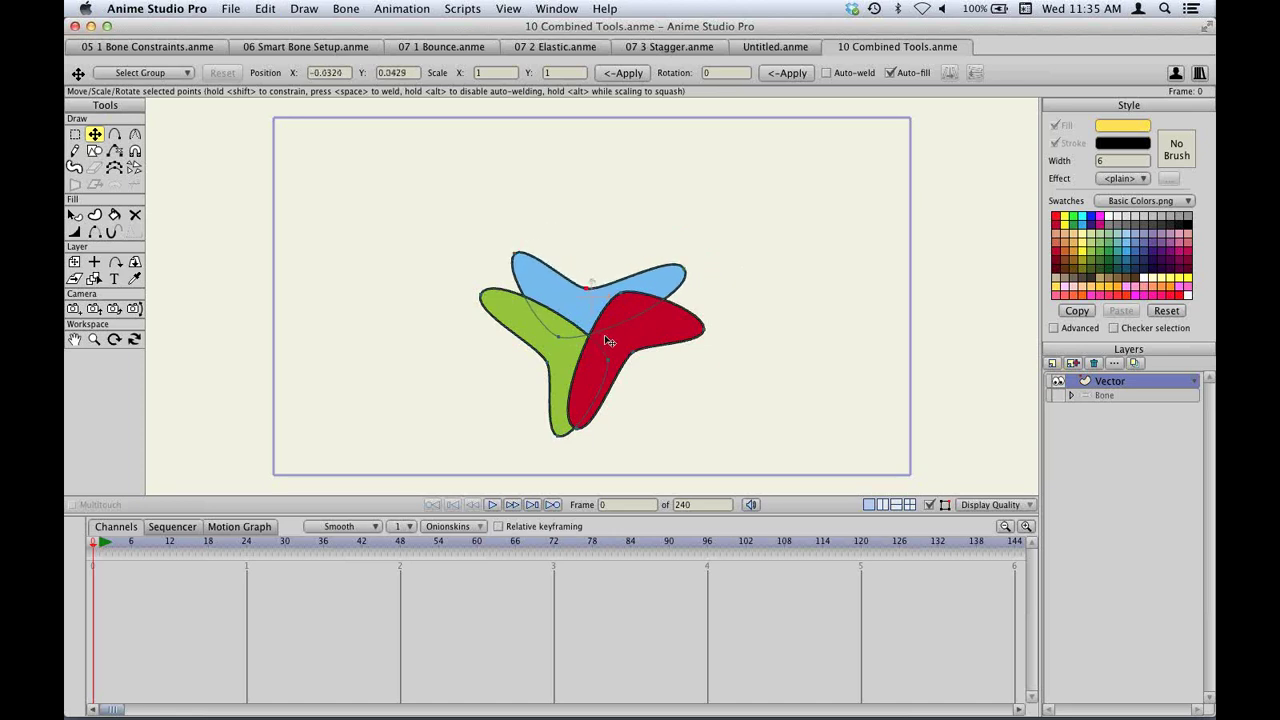
# Shift the green and red shapes left, move the blue shape over the green one, and shrink the red shape.
pyautogui.moveTo(586, 364); pyautogui.dragTo(556, 359)
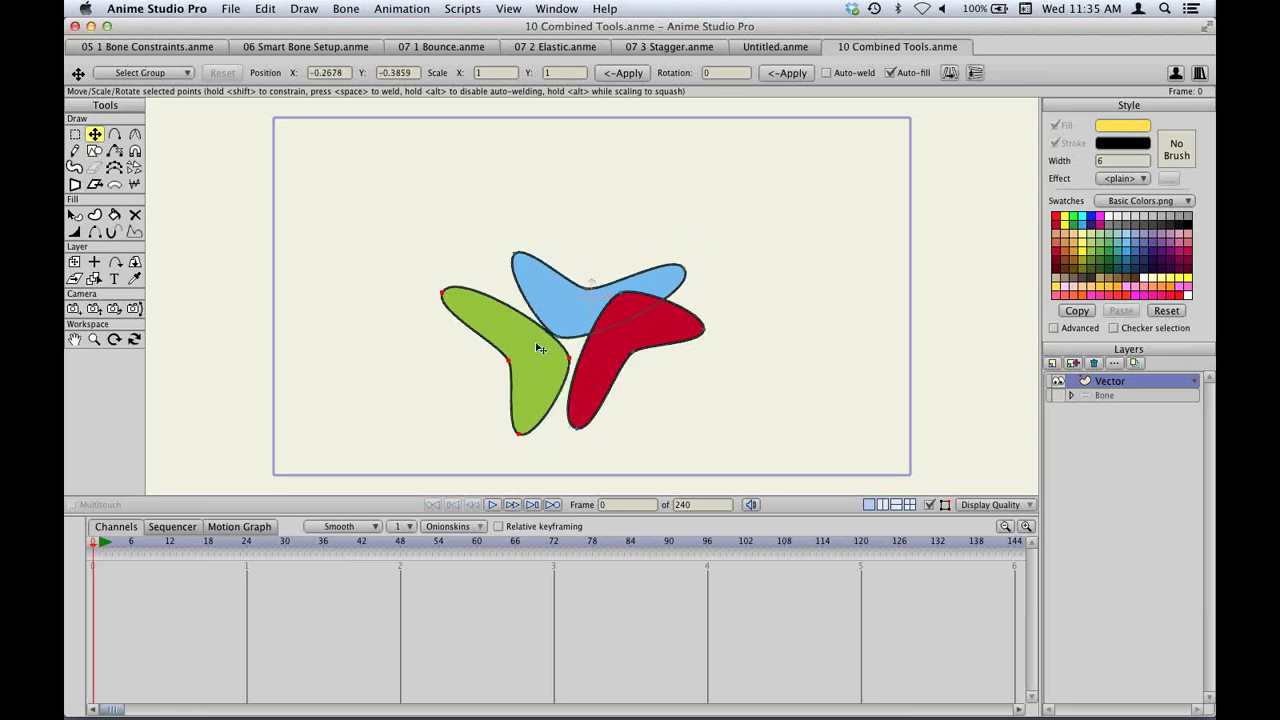
pyautogui.moveTo(641, 330); pyautogui.dragTo(605, 326)
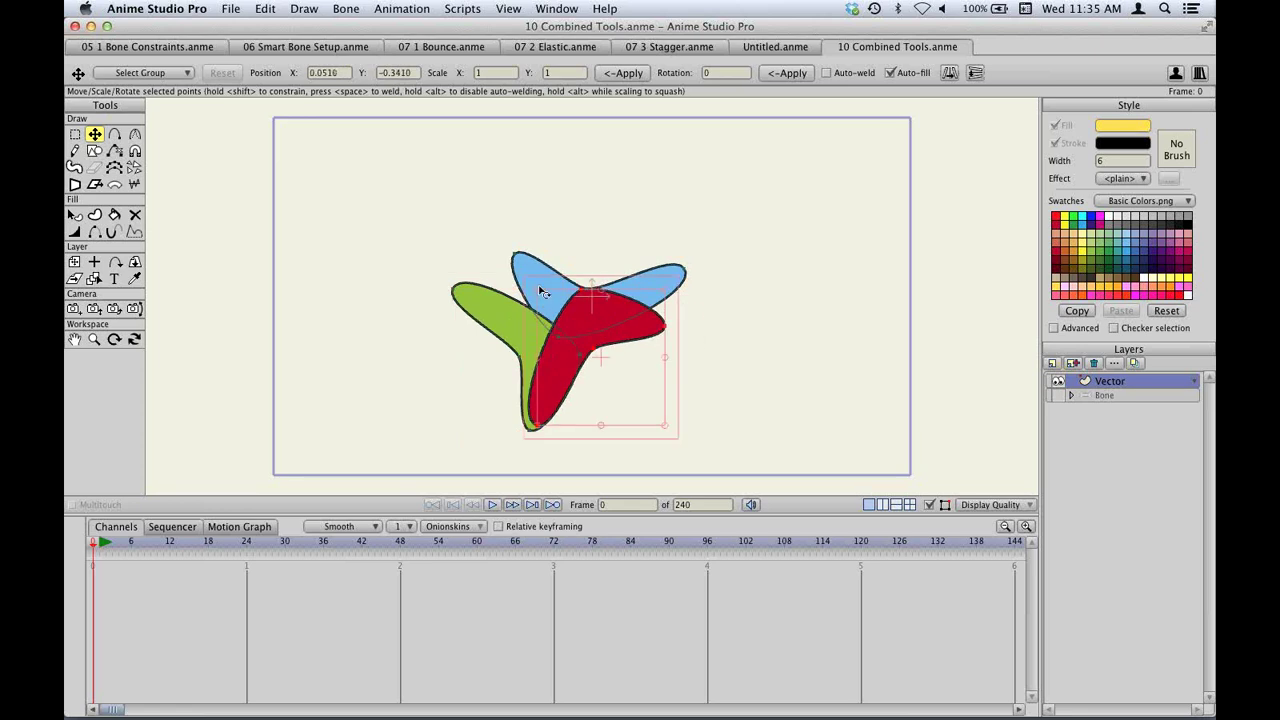
pyautogui.click(551, 288)
pyautogui.moveTo(551, 288); pyautogui.dragTo(618, 337)
pyautogui.click(648, 328)
# Move the green shape right, lower a marquee-selected group of blue points, and reshape the red shape's right tip.
pyautogui.click(509, 331)
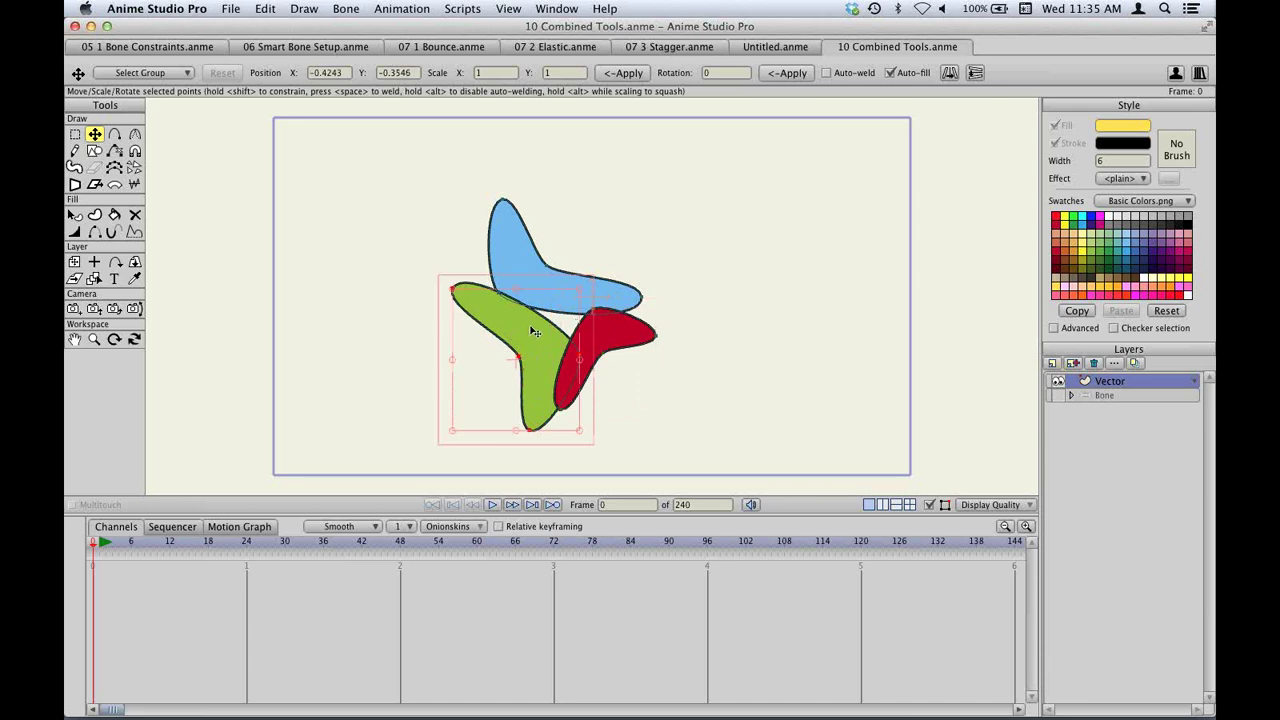
pyautogui.moveTo(528, 326); pyautogui.dragTo(552, 332)
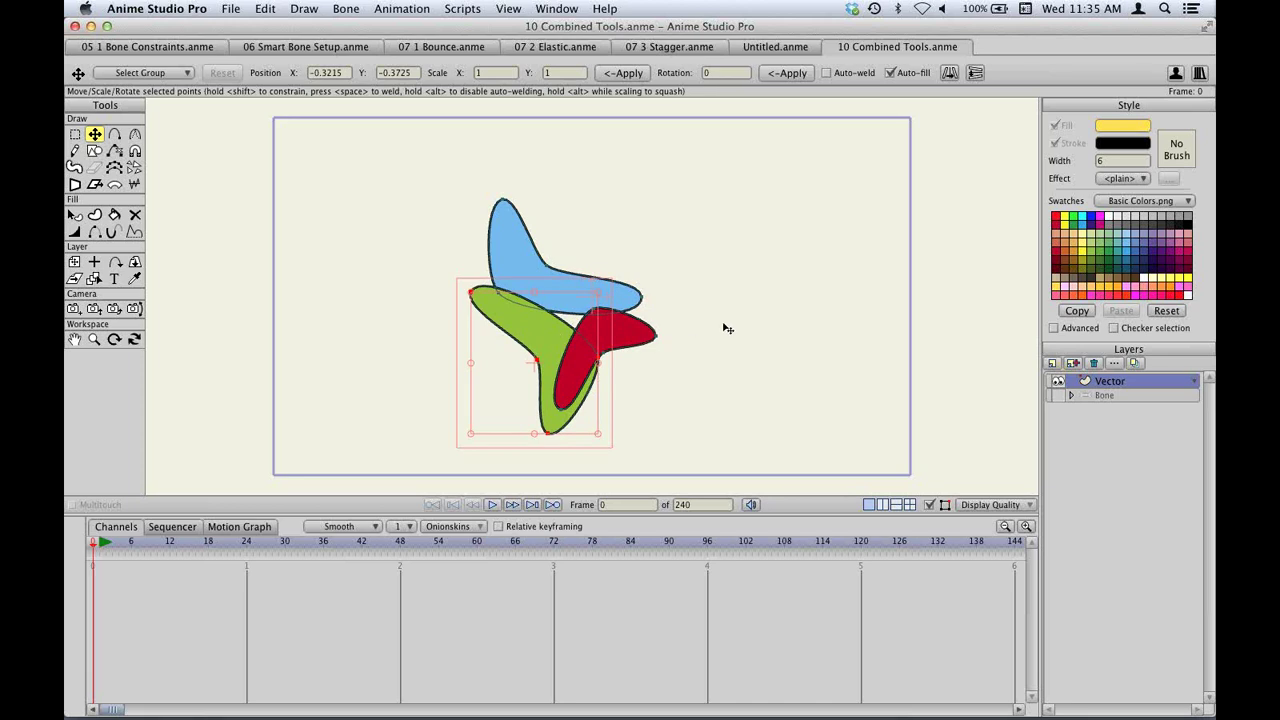
pyautogui.moveTo(446, 169); pyautogui.dragTo(575, 328)
pyautogui.moveTo(529, 249); pyautogui.dragTo(690, 370)
pyautogui.moveTo(647, 329); pyautogui.dragTo(642, 319)
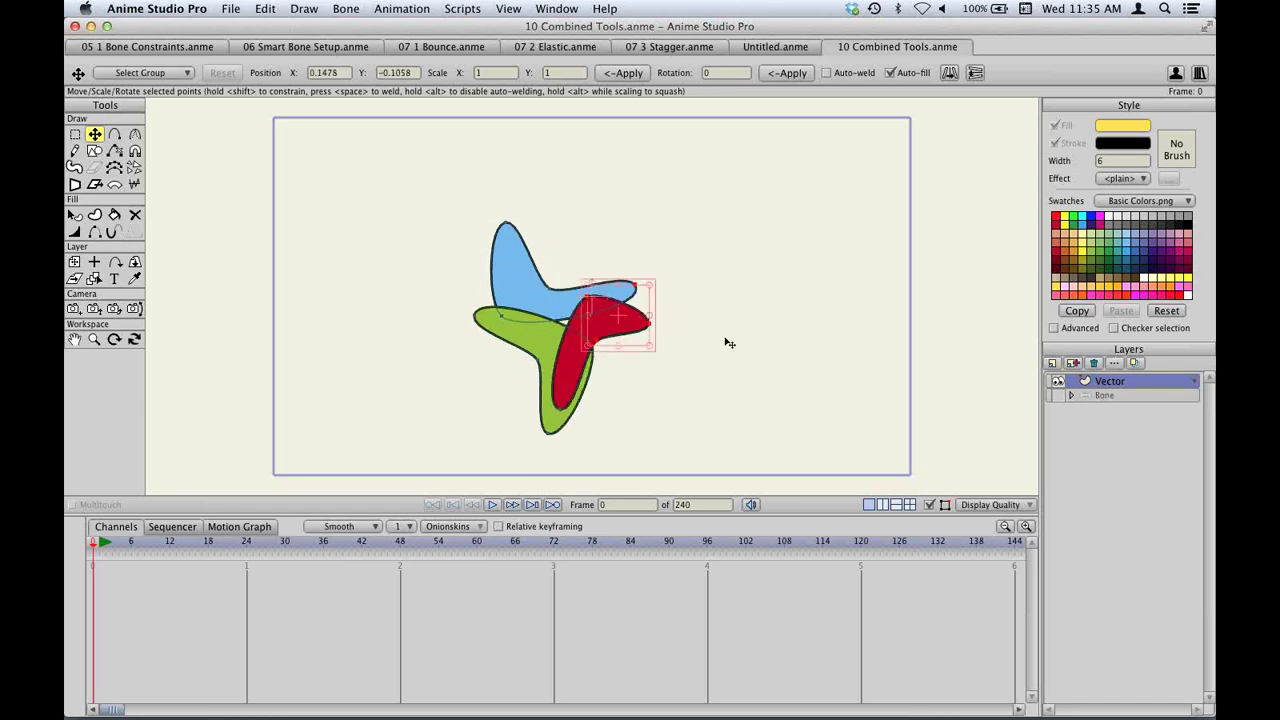
# Select the Bone layer, rotate the right arm bone upward with Transform Bone, then undo twice.
pyautogui.click(1128, 395)
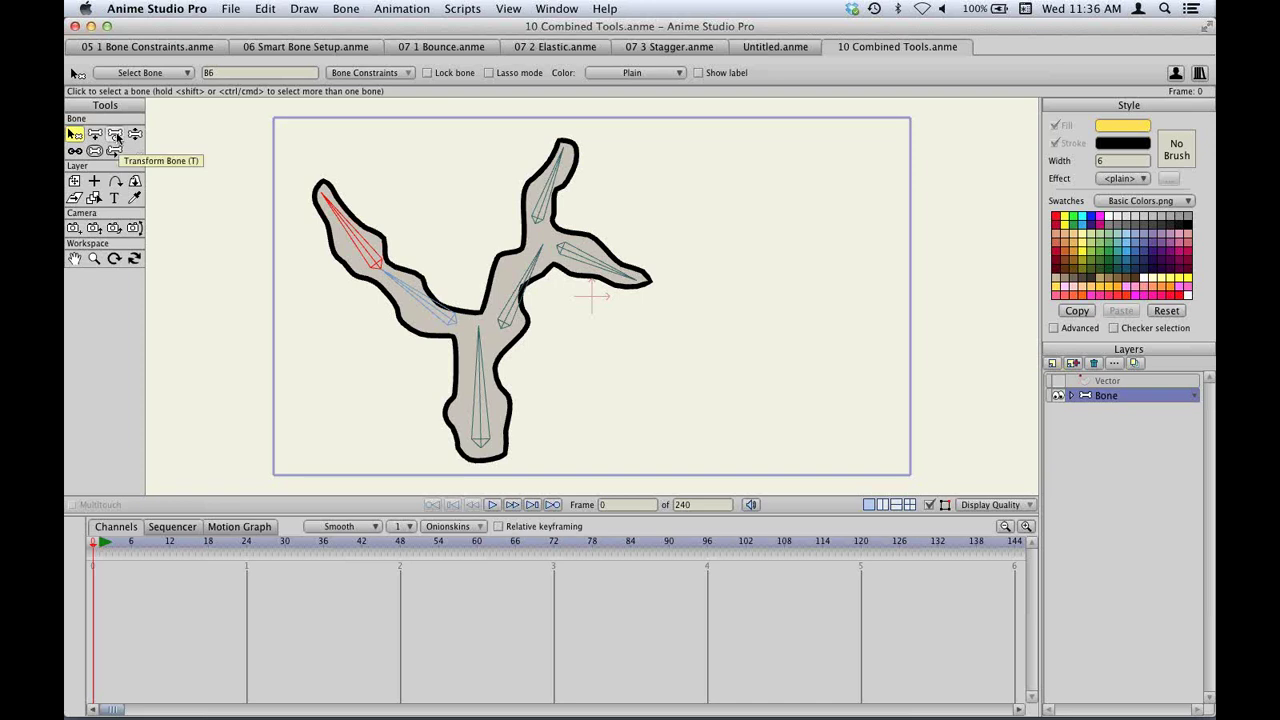
pyautogui.click(116, 137)
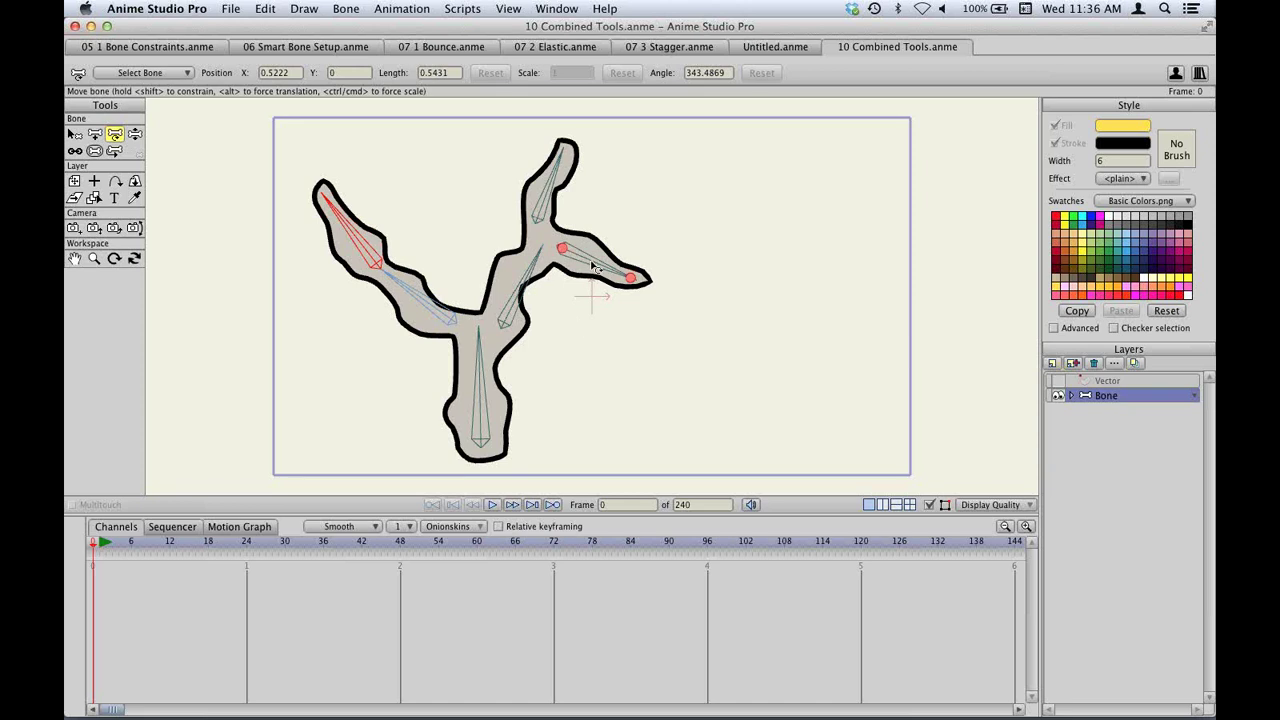
pyautogui.moveTo(596, 266); pyautogui.dragTo(618, 276)
pyautogui.press('super+z')
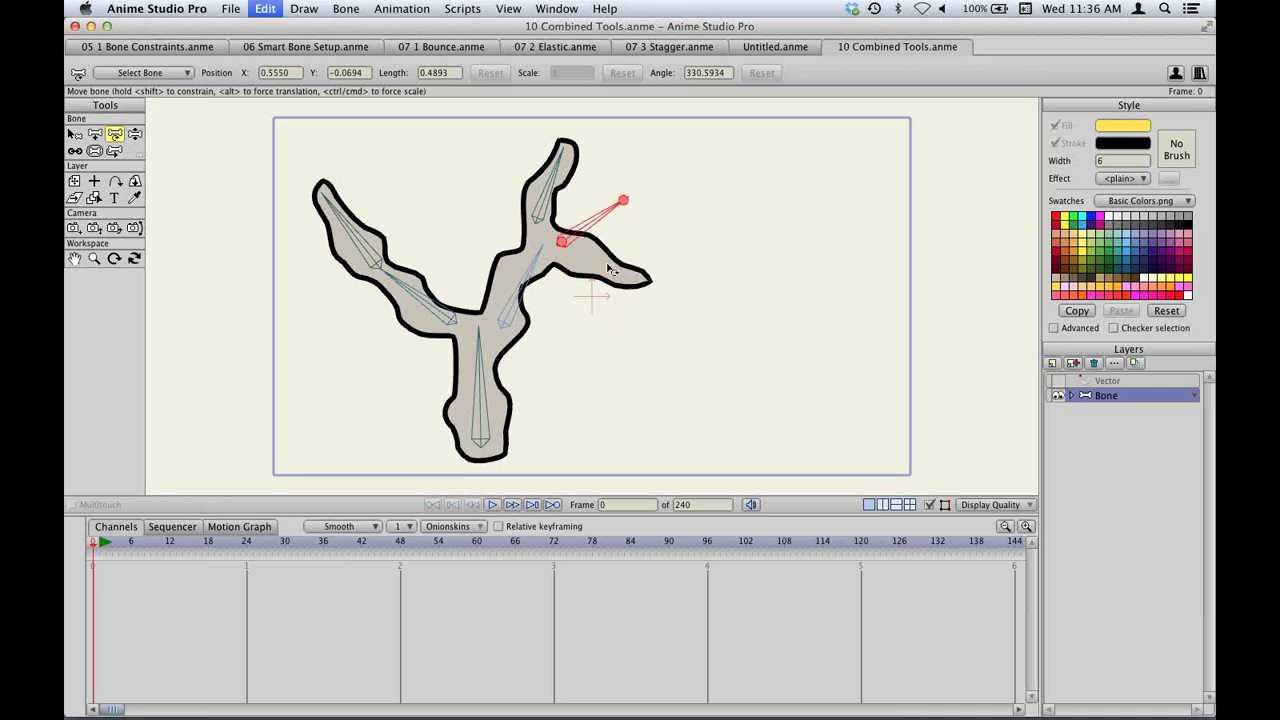
pyautogui.press('super+z')
# At frame 15, swing, move and shorten the right arm bone angled upward, then start a new document.
pyautogui.click(189, 542)
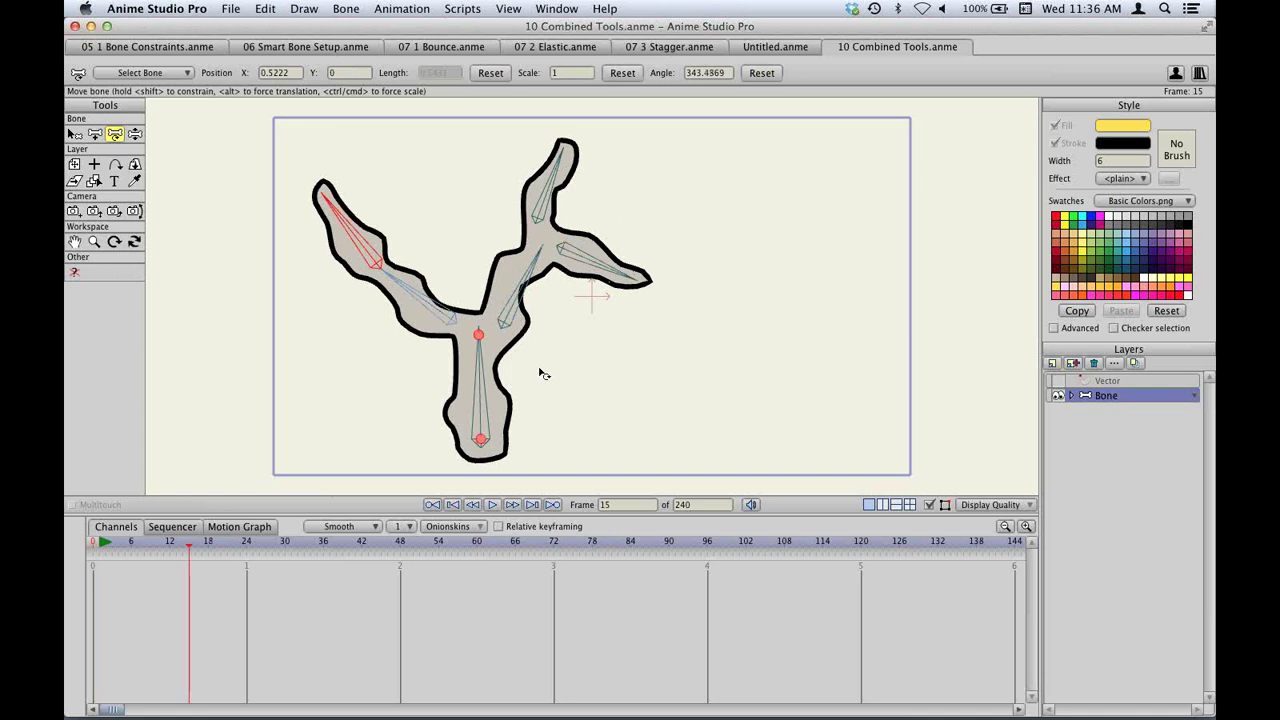
pyautogui.moveTo(597, 272); pyautogui.dragTo(608, 272)
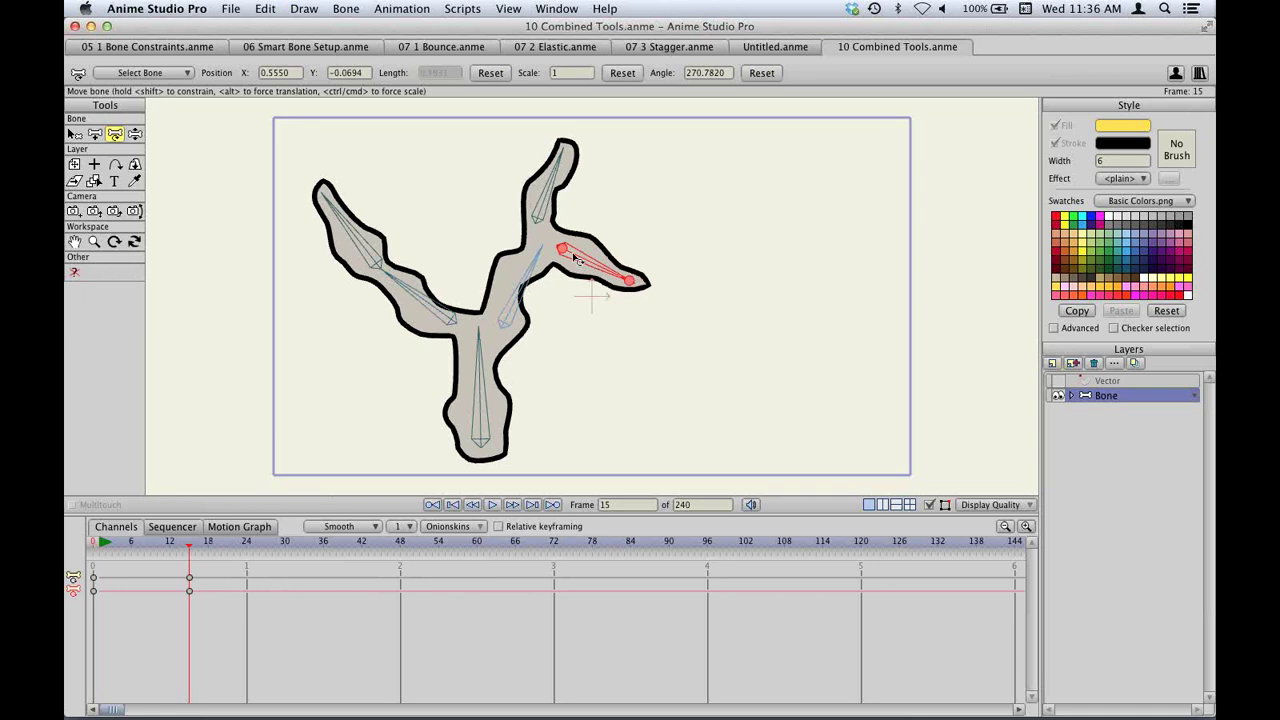
pyautogui.moveTo(566, 252); pyautogui.dragTo(744, 337)
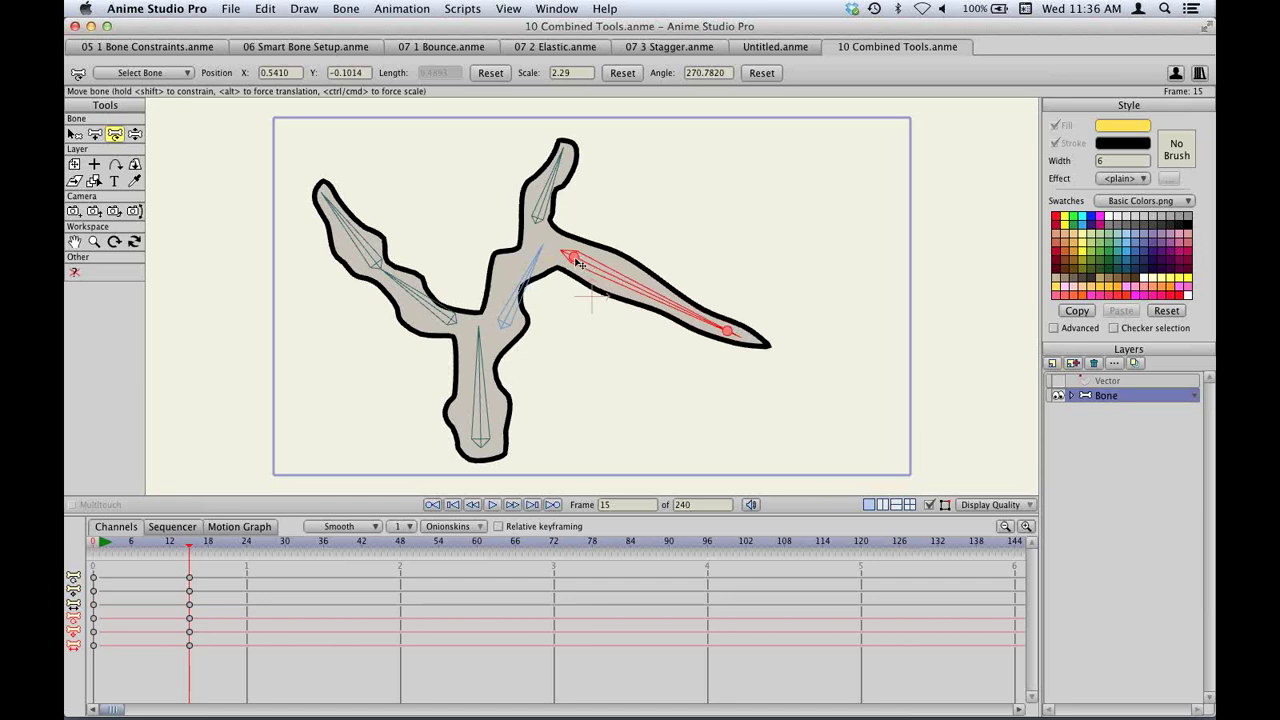
pyautogui.moveTo(578, 263); pyautogui.dragTo(580, 256)
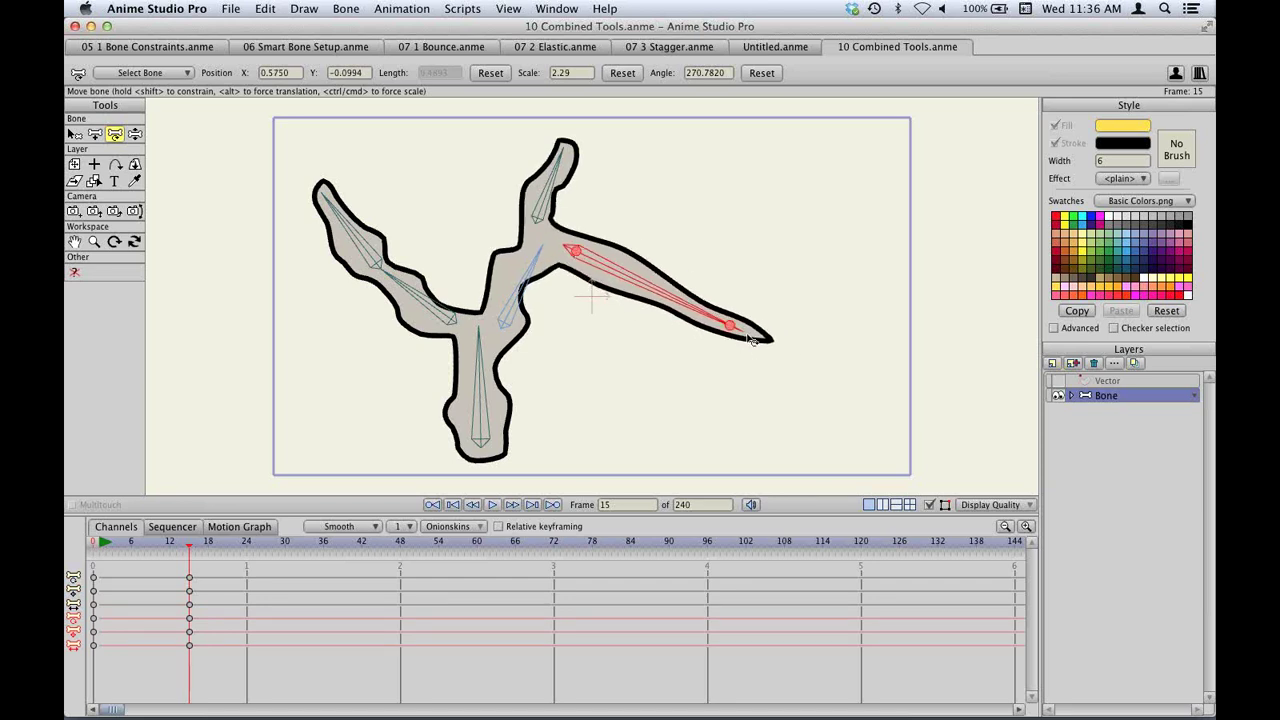
pyautogui.moveTo(750, 340); pyautogui.dragTo(666, 202)
pyautogui.moveTo(572, 244); pyautogui.dragTo(560, 245)
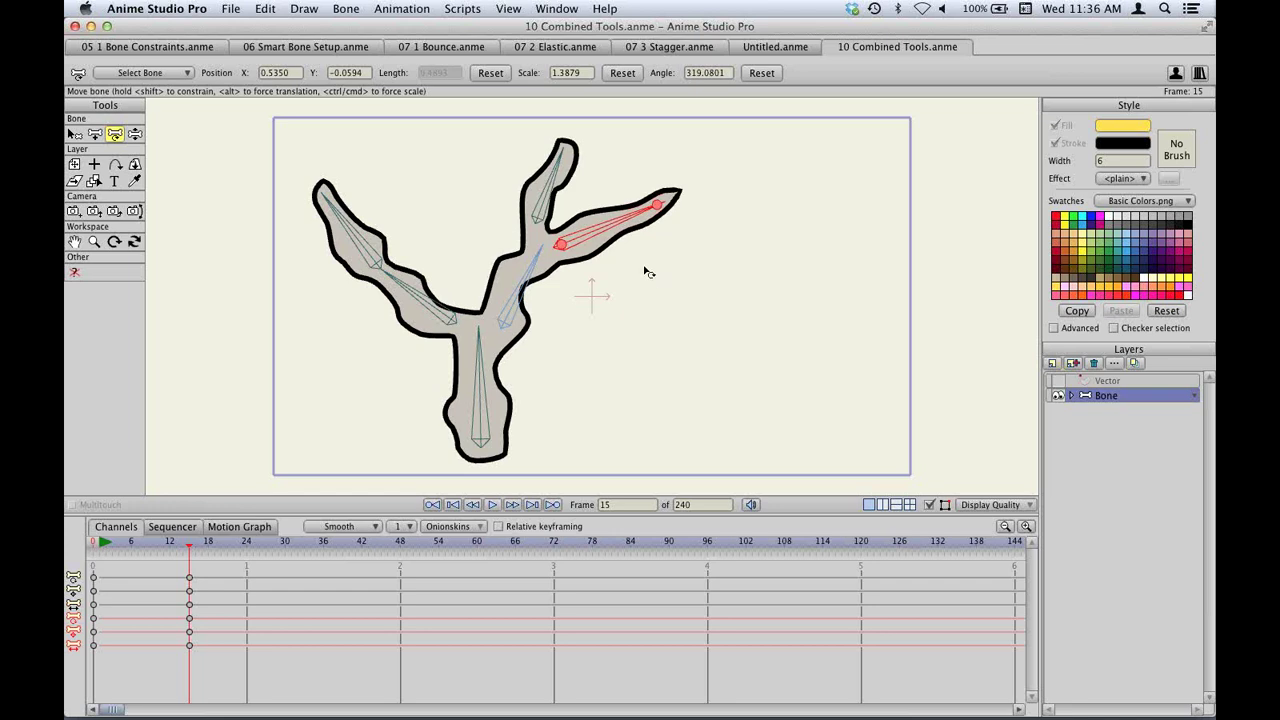
pyautogui.press('super+s')
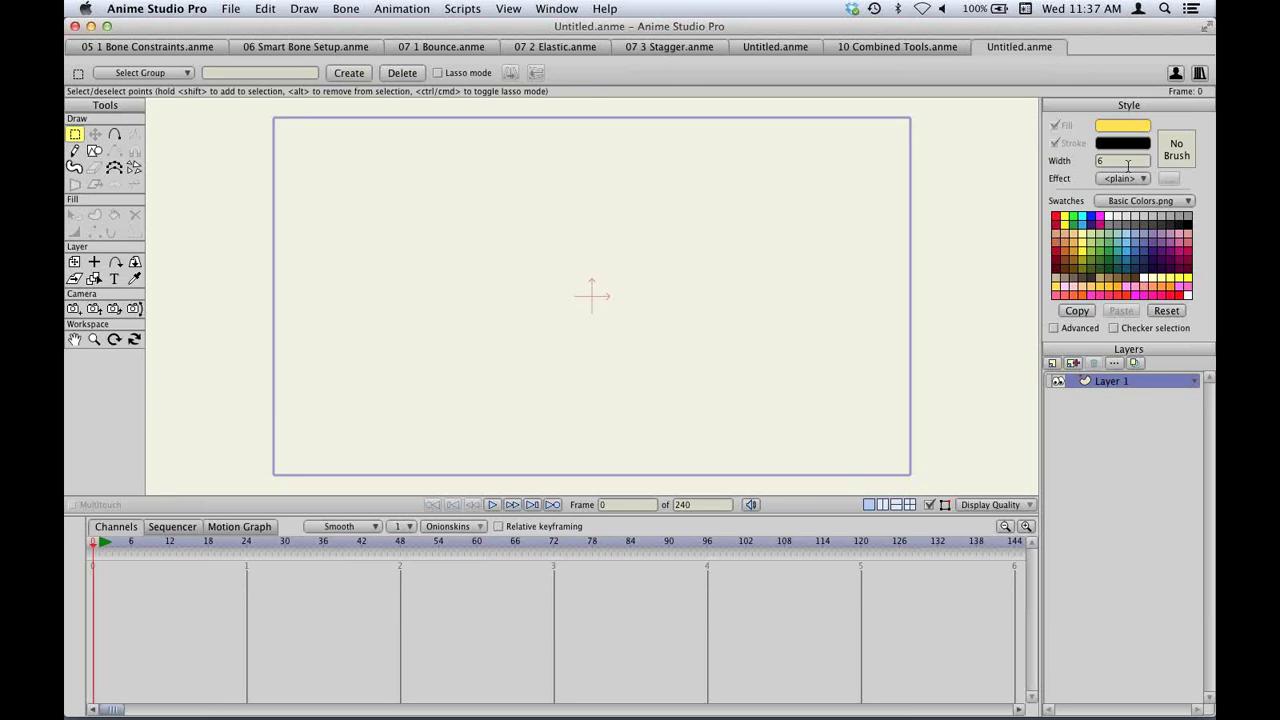
# With the Freehand tool, draw four tapered black wavy and looping strokes across the canvas.
pyautogui.click(74, 150)
pyautogui.click(135, 75)
pyautogui.click(135, 76)
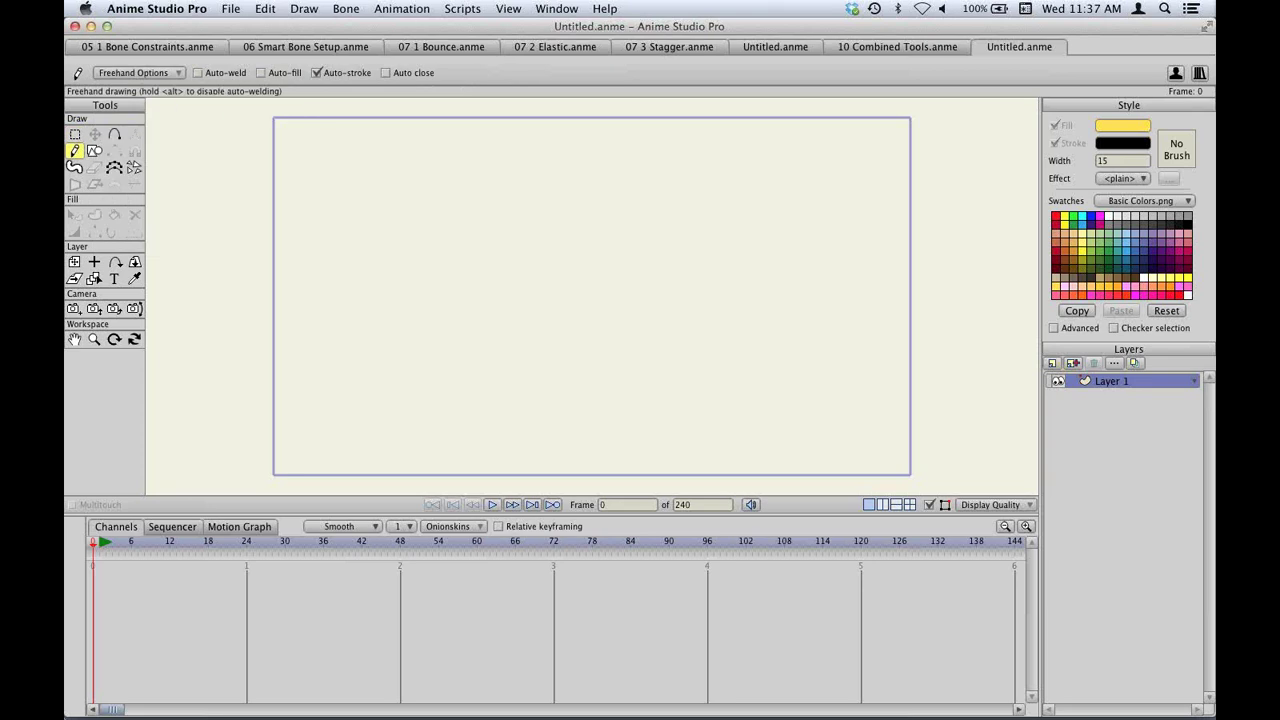
pyautogui.moveTo(640, 715)
pyautogui.moveTo(371, 216); pyautogui.dragTo(508, 270)
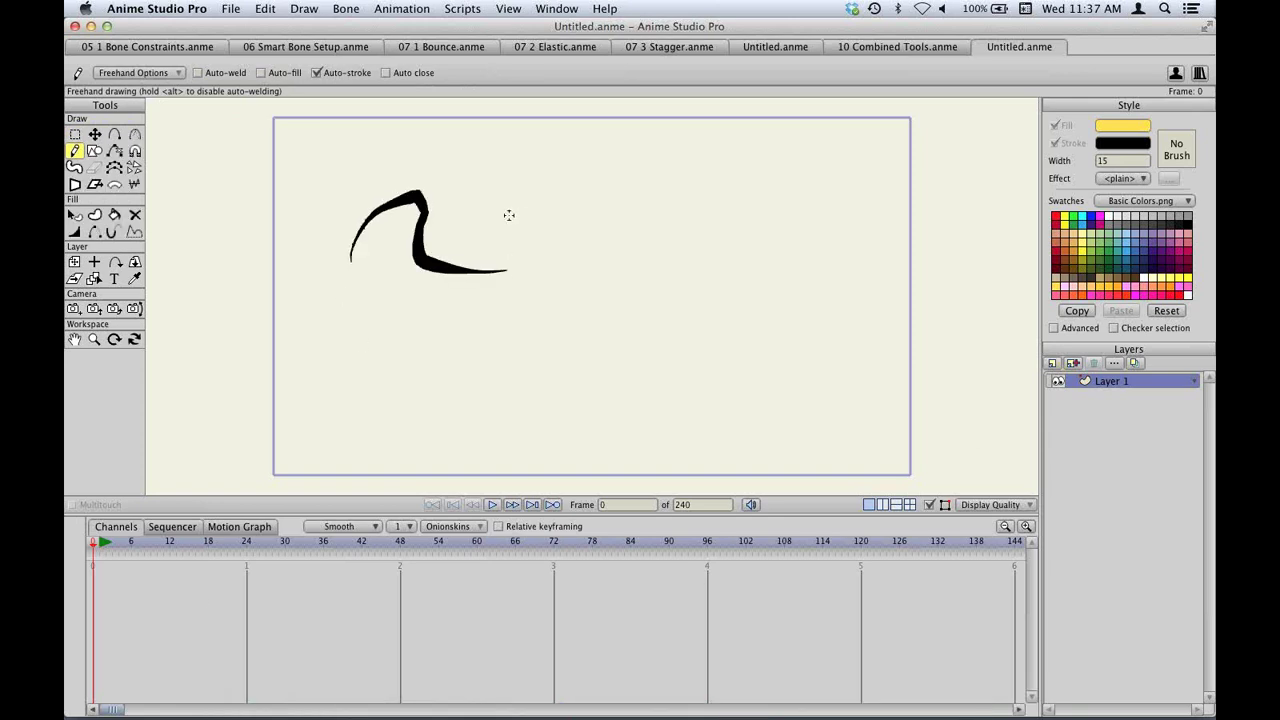
pyautogui.moveTo(500, 212)
pyautogui.mouseDown()
pyautogui.moveTo(634, 197)
pyautogui.moveTo(640, 265)
pyautogui.moveTo(750, 333)
pyautogui.mouseUp()
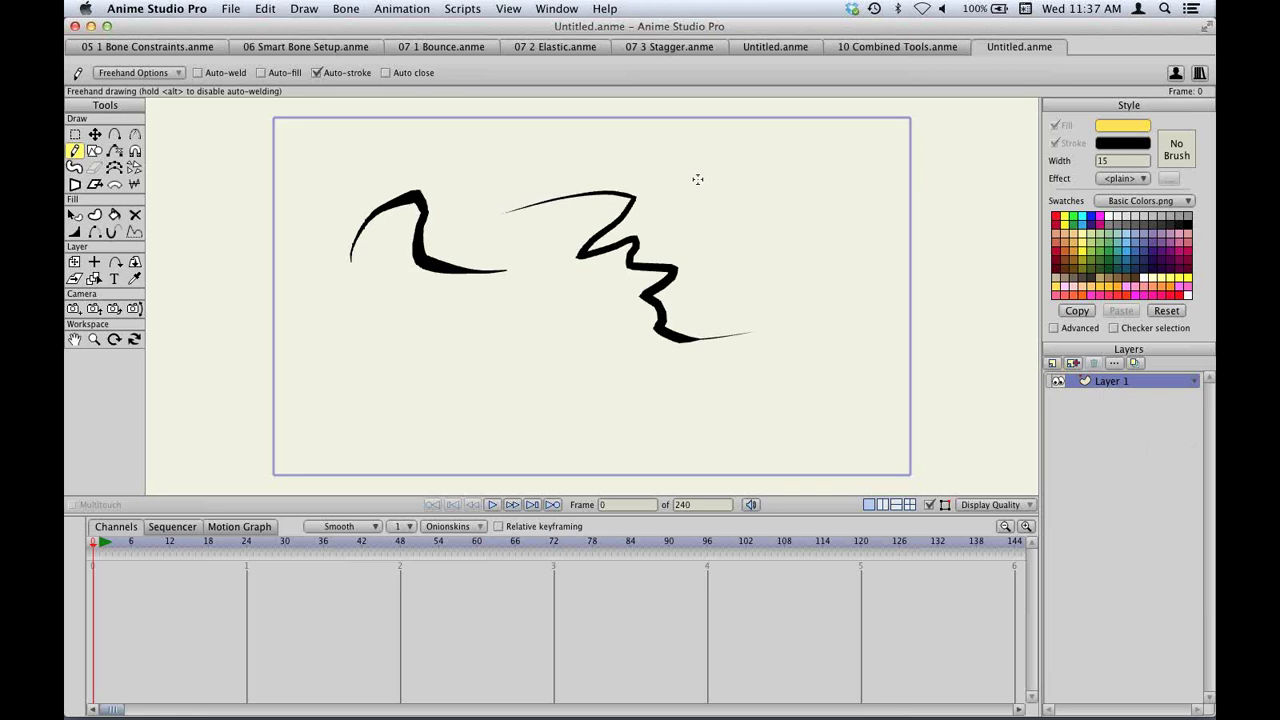
pyautogui.moveTo(699, 177)
pyautogui.mouseDown()
pyautogui.moveTo(730, 171)
pyautogui.moveTo(827, 382)
pyautogui.moveTo(880, 229)
pyautogui.mouseUp()
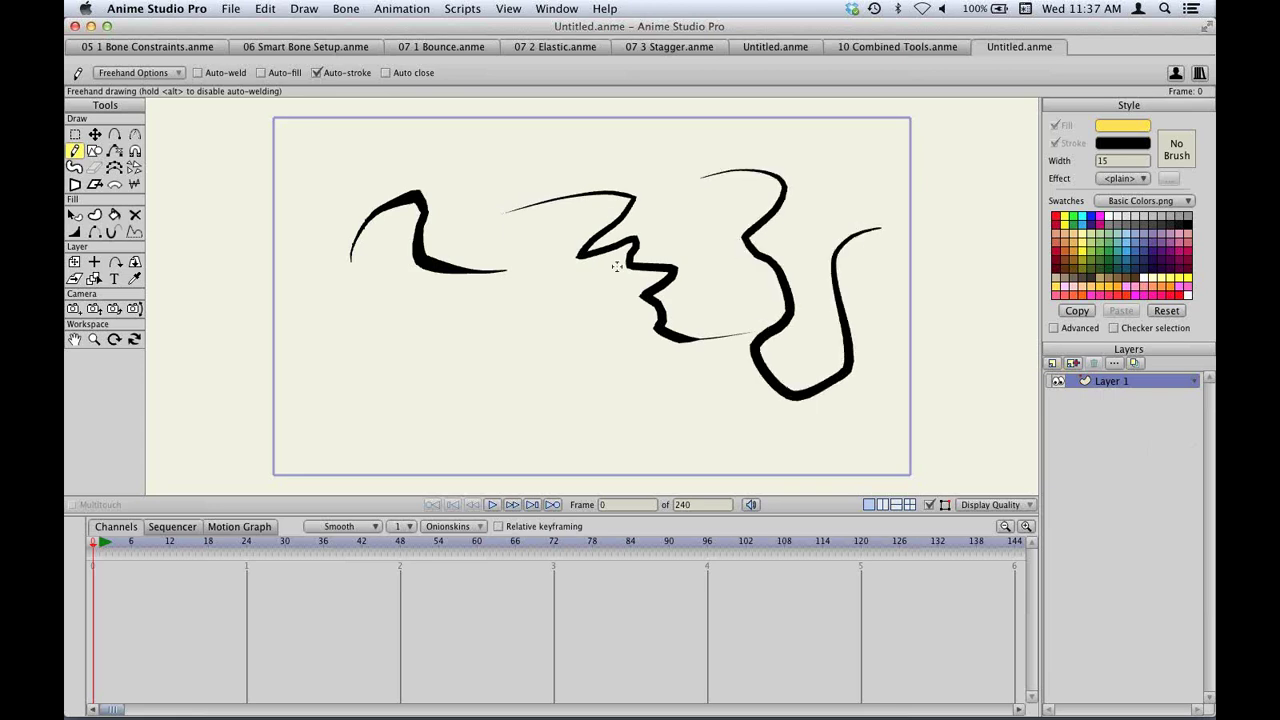
pyautogui.moveTo(312, 343)
pyautogui.mouseDown()
pyautogui.moveTo(365, 318)
pyautogui.moveTo(427, 344)
pyautogui.moveTo(464, 412)
pyautogui.moveTo(545, 364)
pyautogui.moveTo(623, 440)
pyautogui.moveTo(685, 445)
pyautogui.mouseUp()
# Add zig-zag, arching and curved strokes plus a small mark, then open Brush Settings from the No Brush swatch.
pyautogui.moveTo(556, 295); pyautogui.dragTo(675, 418)
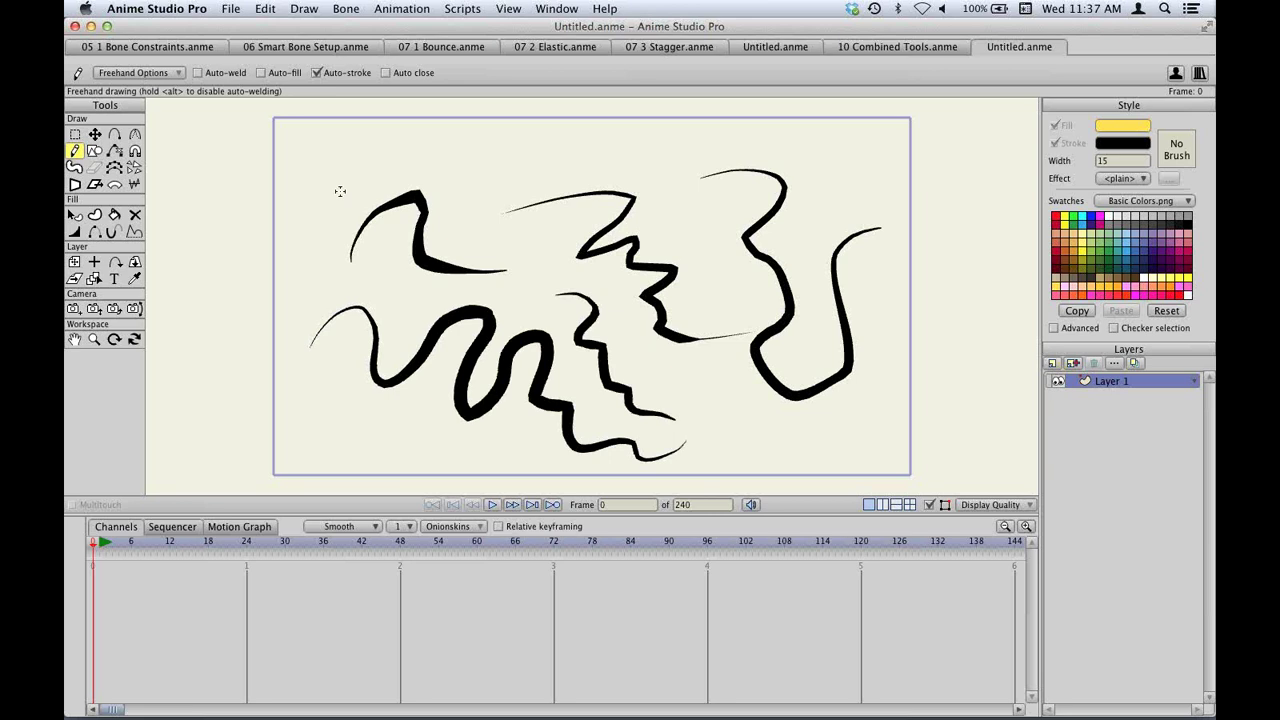
pyautogui.moveTo(330, 207)
pyautogui.mouseDown()
pyautogui.moveTo(408, 155)
pyautogui.moveTo(552, 254)
pyautogui.moveTo(573, 241)
pyautogui.mouseUp()
pyautogui.moveTo(538, 165); pyautogui.dragTo(895, 240)
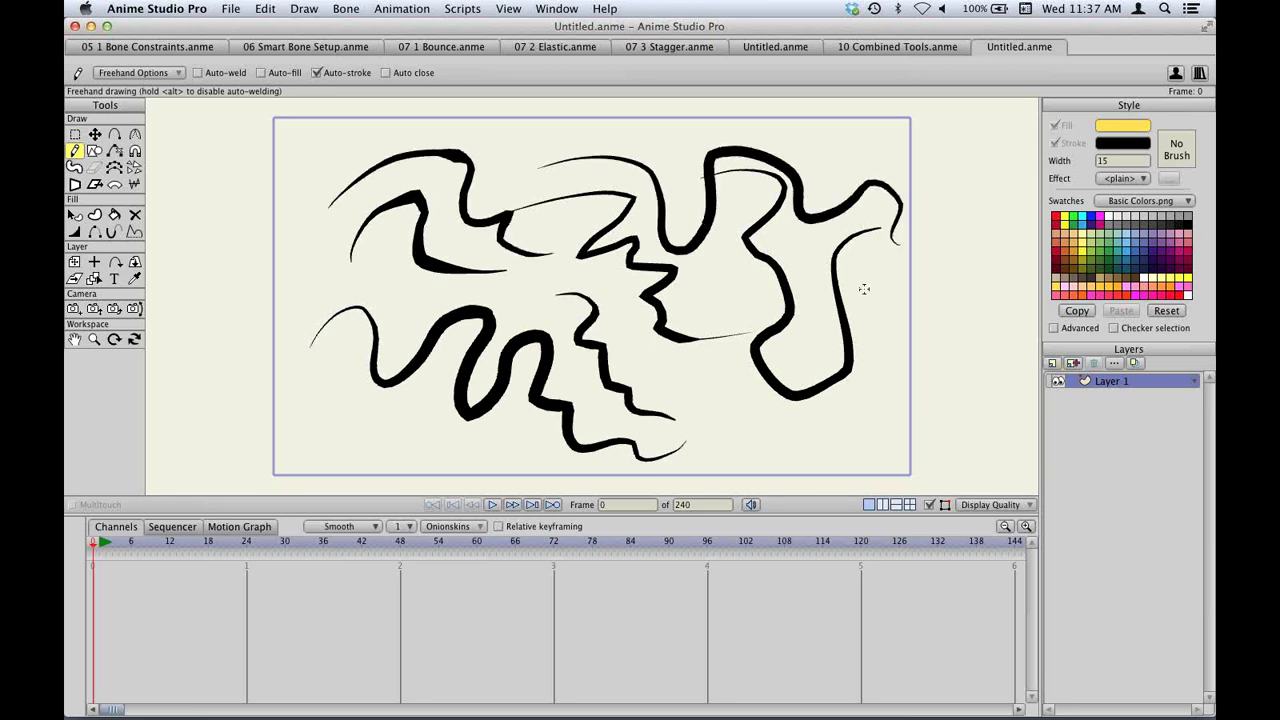
pyautogui.moveTo(870, 285)
pyautogui.mouseDown()
pyautogui.moveTo(900, 355)
pyautogui.moveTo(915, 351)
pyautogui.mouseUp()
pyautogui.click(893, 310)
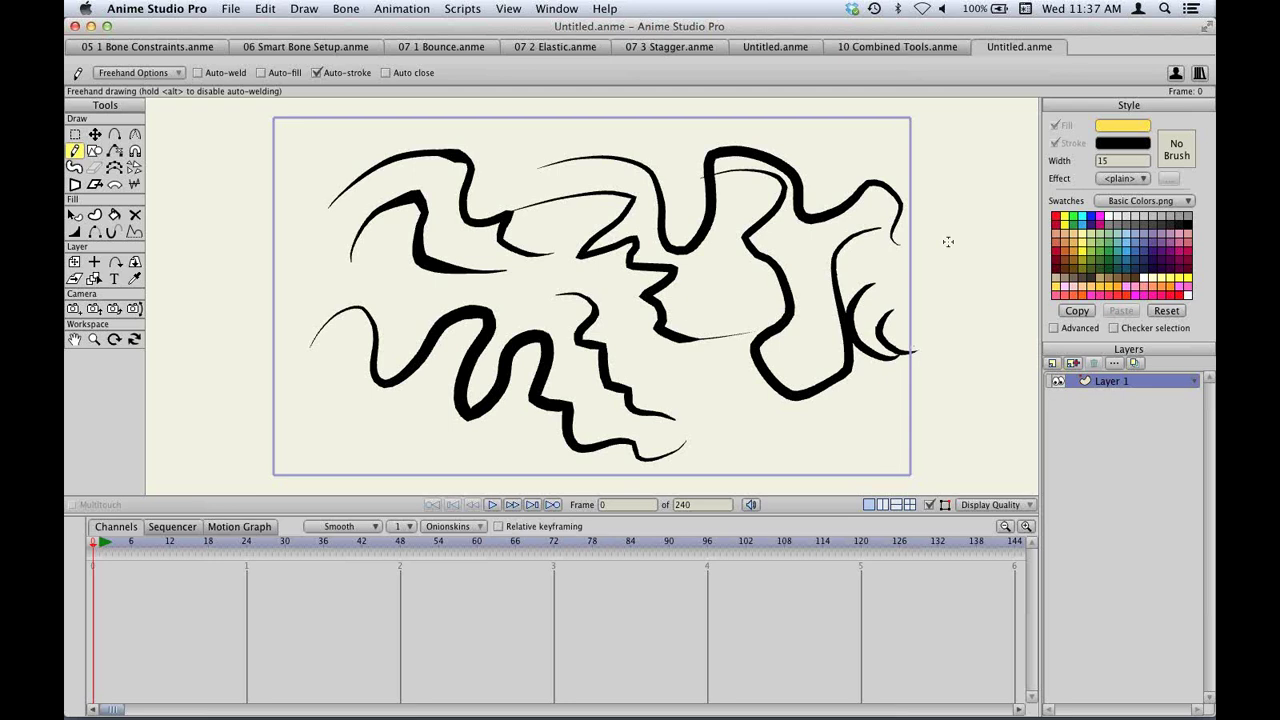
pyautogui.click(1177, 151)
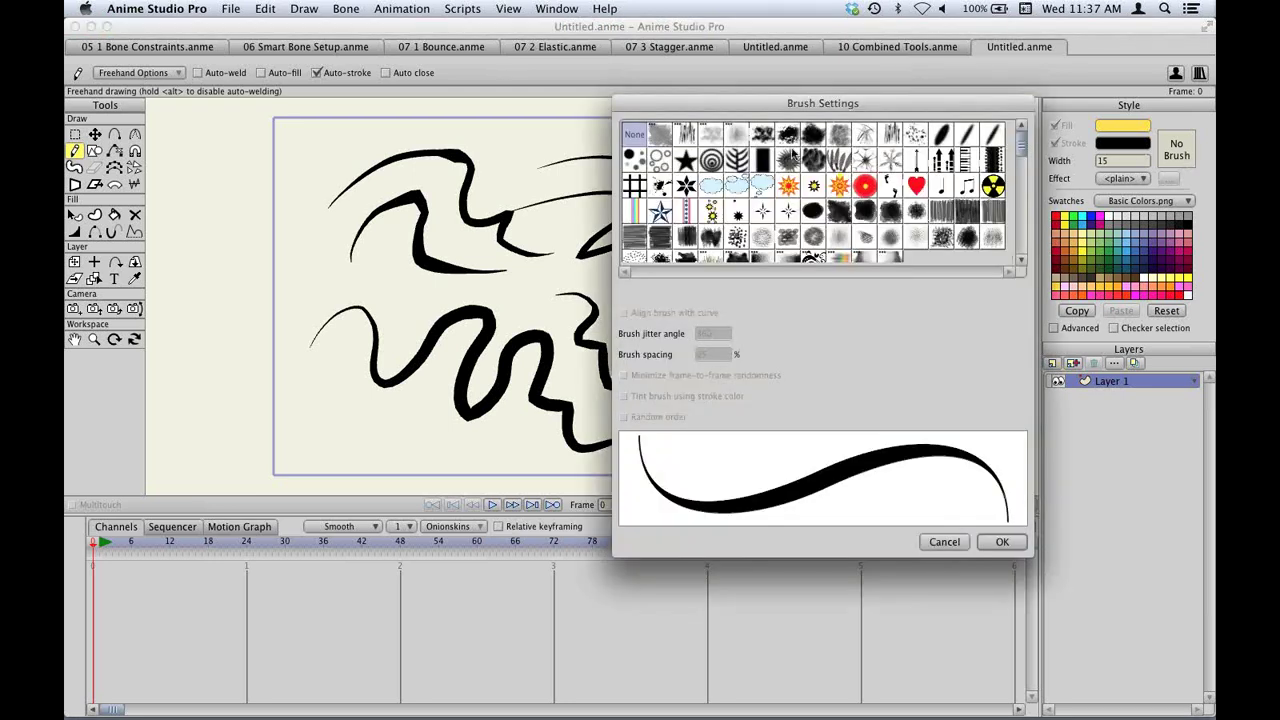
# Apply the grainy Brush005 brush and paint grey textured strokes down the left and lower left.
pyautogui.click(738, 141)
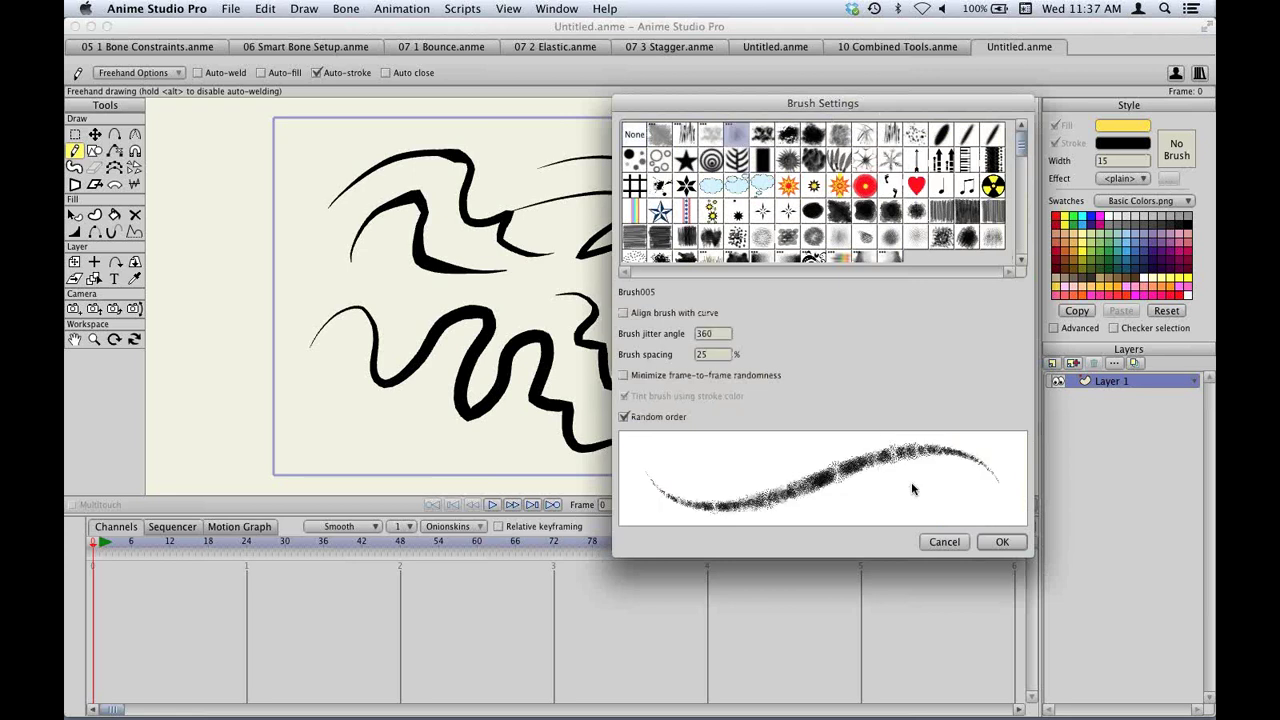
pyautogui.click(1002, 542)
pyautogui.moveTo(376, 258); pyautogui.dragTo(420, 330)
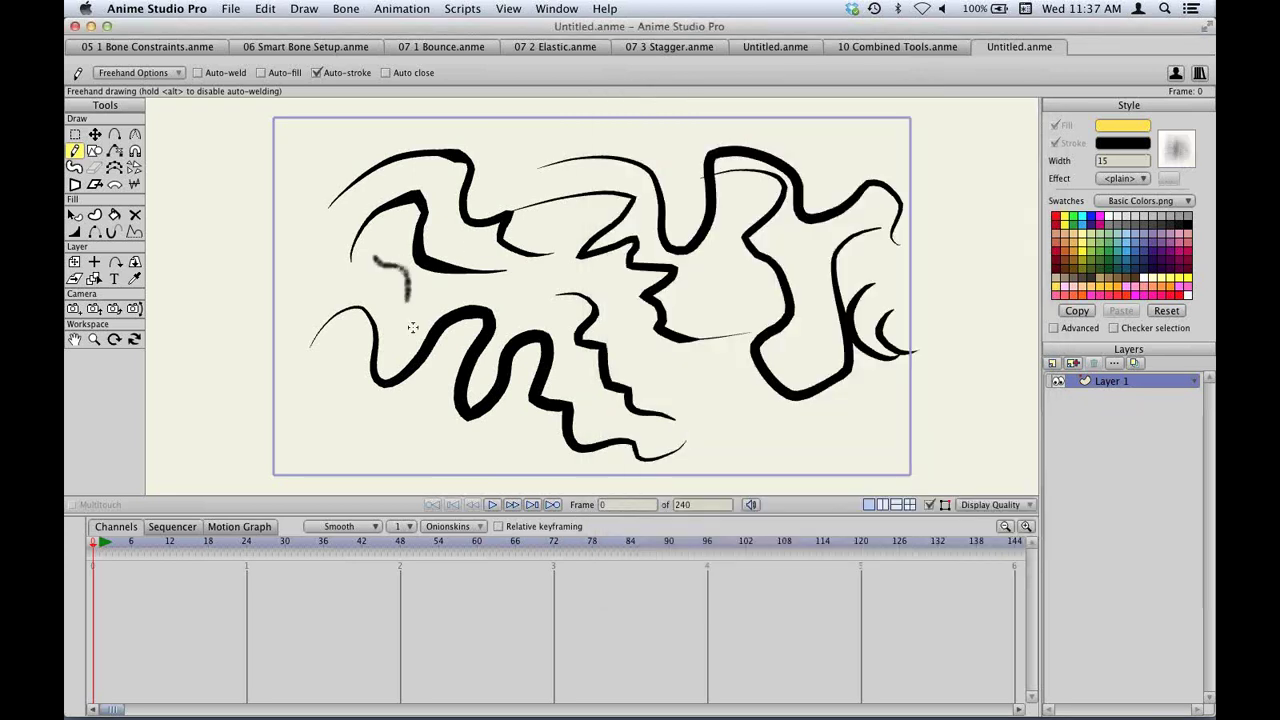
pyautogui.moveTo(386, 268)
pyautogui.mouseDown()
pyautogui.moveTo(400, 337)
pyautogui.moveTo(430, 325)
pyautogui.moveTo(388, 277)
pyautogui.moveTo(398, 342)
pyautogui.mouseUp()
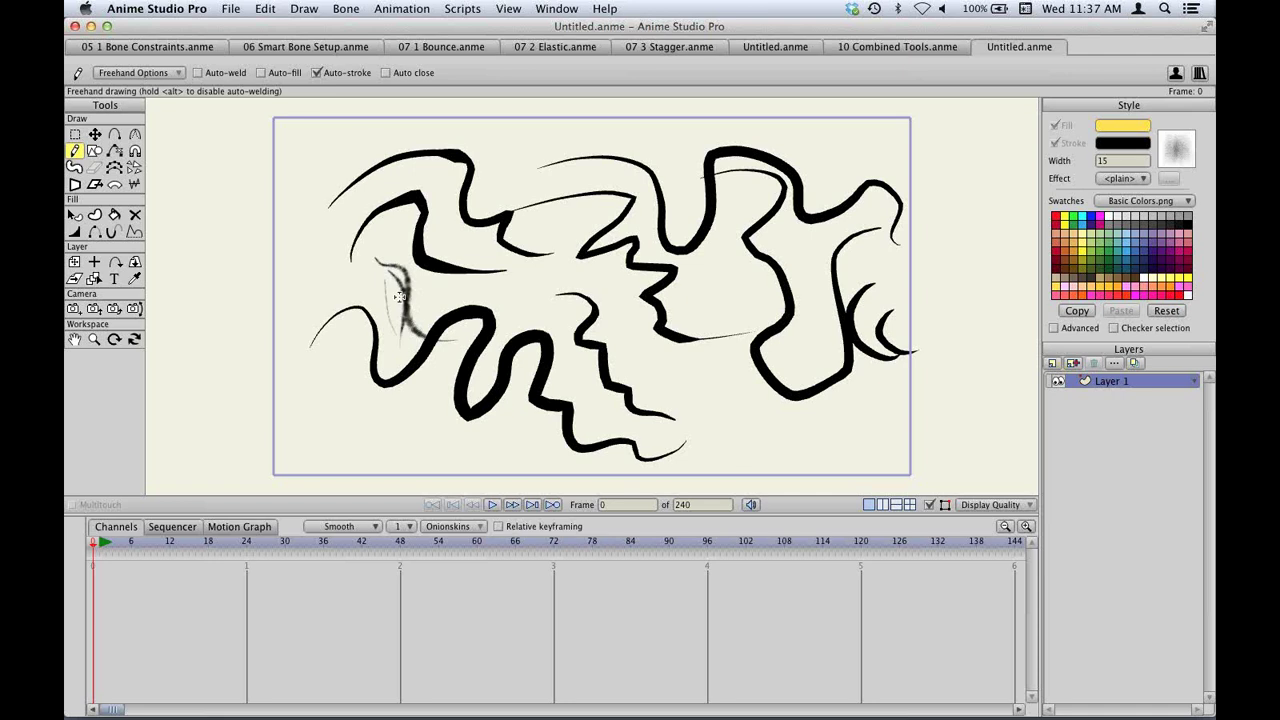
pyautogui.moveTo(347, 248)
pyautogui.mouseDown()
pyautogui.moveTo(372, 362)
pyautogui.moveTo(323, 374)
pyautogui.moveTo(370, 405)
pyautogui.moveTo(380, 378)
pyautogui.mouseUp()
pyautogui.moveTo(392, 382)
pyautogui.mouseDown()
pyautogui.moveTo(343, 429)
pyautogui.moveTo(445, 440)
pyautogui.mouseUp()
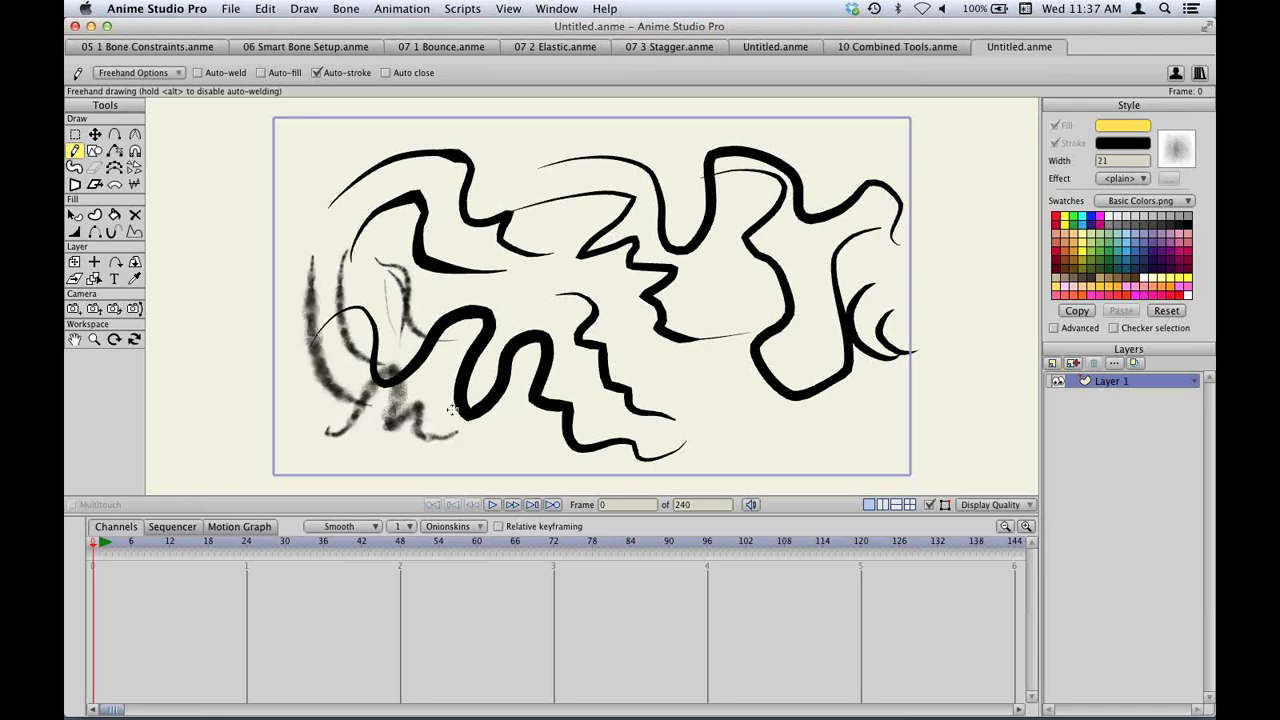
# Paint more textured strokes across the middle and lower right, then bring up the Open dialog.
pyautogui.moveTo(440, 380)
pyautogui.mouseDown()
pyautogui.moveTo(475, 418)
pyautogui.moveTo(436, 406)
pyautogui.moveTo(475, 432)
pyautogui.moveTo(454, 429)
pyautogui.moveTo(492, 426)
pyautogui.moveTo(487, 461)
pyautogui.moveTo(384, 445)
pyautogui.moveTo(472, 446)
pyautogui.moveTo(388, 436)
pyautogui.moveTo(469, 414)
pyautogui.moveTo(447, 402)
pyautogui.moveTo(511, 317)
pyautogui.moveTo(566, 304)
pyautogui.mouseUp()
pyautogui.moveTo(590, 350)
pyautogui.mouseDown()
pyautogui.moveTo(560, 400)
pyautogui.moveTo(621, 382)
pyautogui.mouseUp()
pyautogui.moveTo(708, 362); pyautogui.dragTo(665, 384)
pyautogui.moveTo(740, 350); pyautogui.dragTo(648, 445)
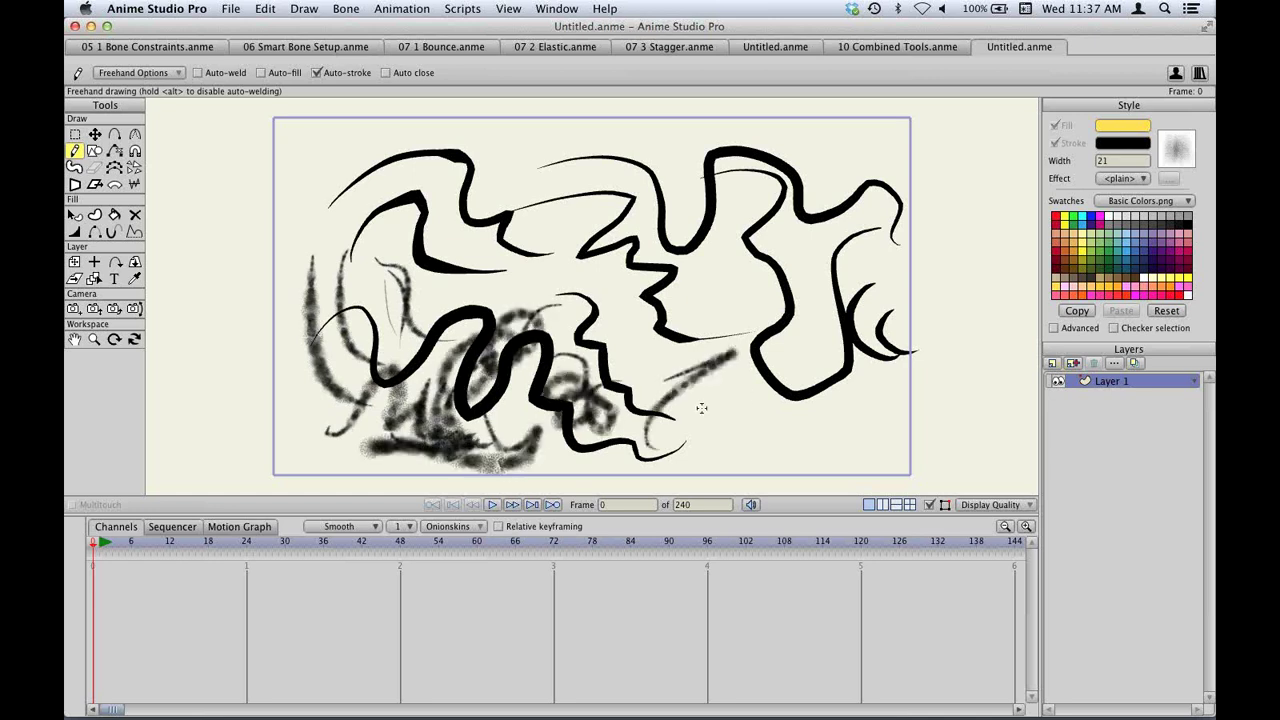
pyautogui.moveTo(757, 385); pyautogui.dragTo(665, 450)
pyautogui.moveTo(755, 408); pyautogui.dragTo(688, 475)
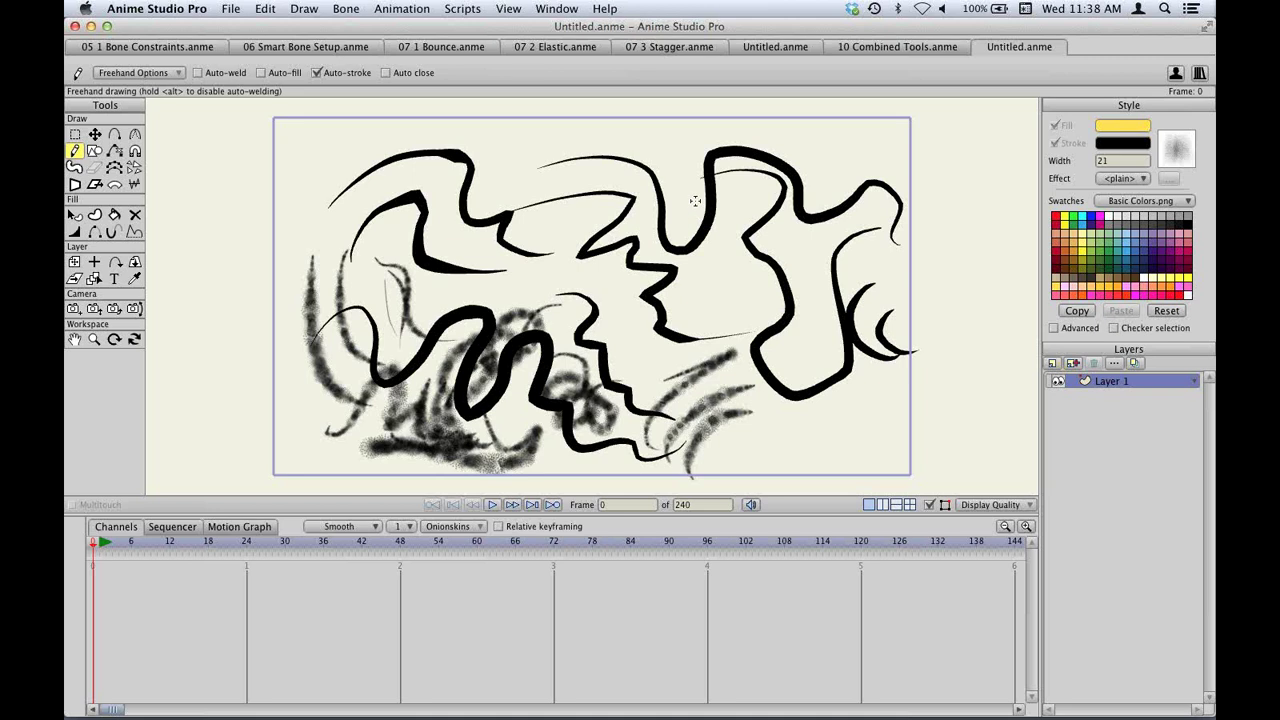
pyautogui.press('super+o')
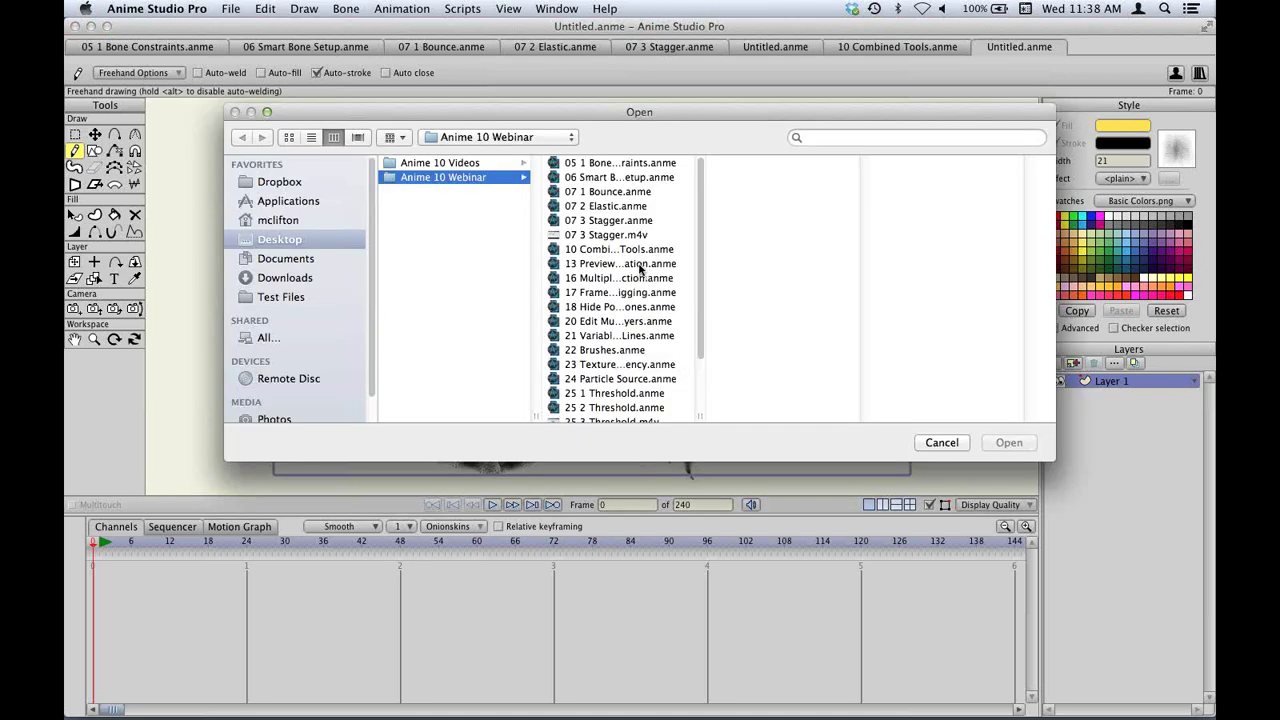
# Open 13 Preview Animation.anme, enable Animation > Allow Frame Skipping, play the scene once and stop it.
pyautogui.doubleClick(641, 265)
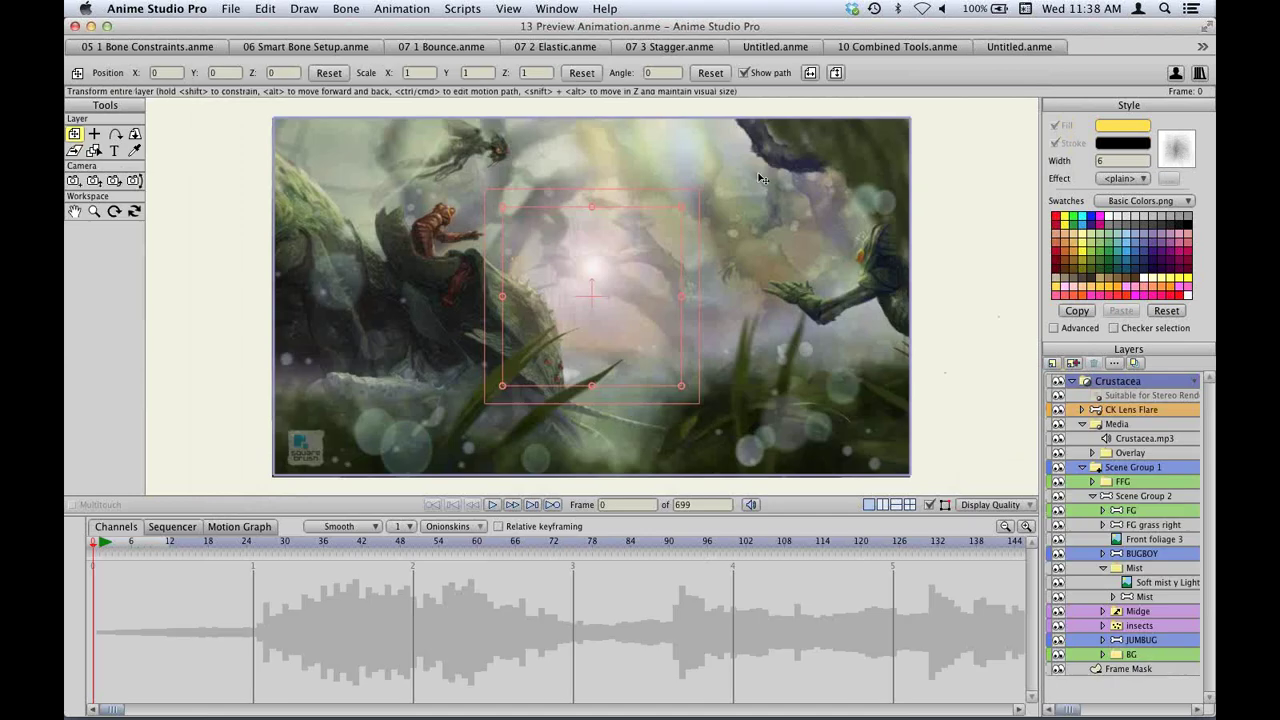
pyautogui.click(399, 8)
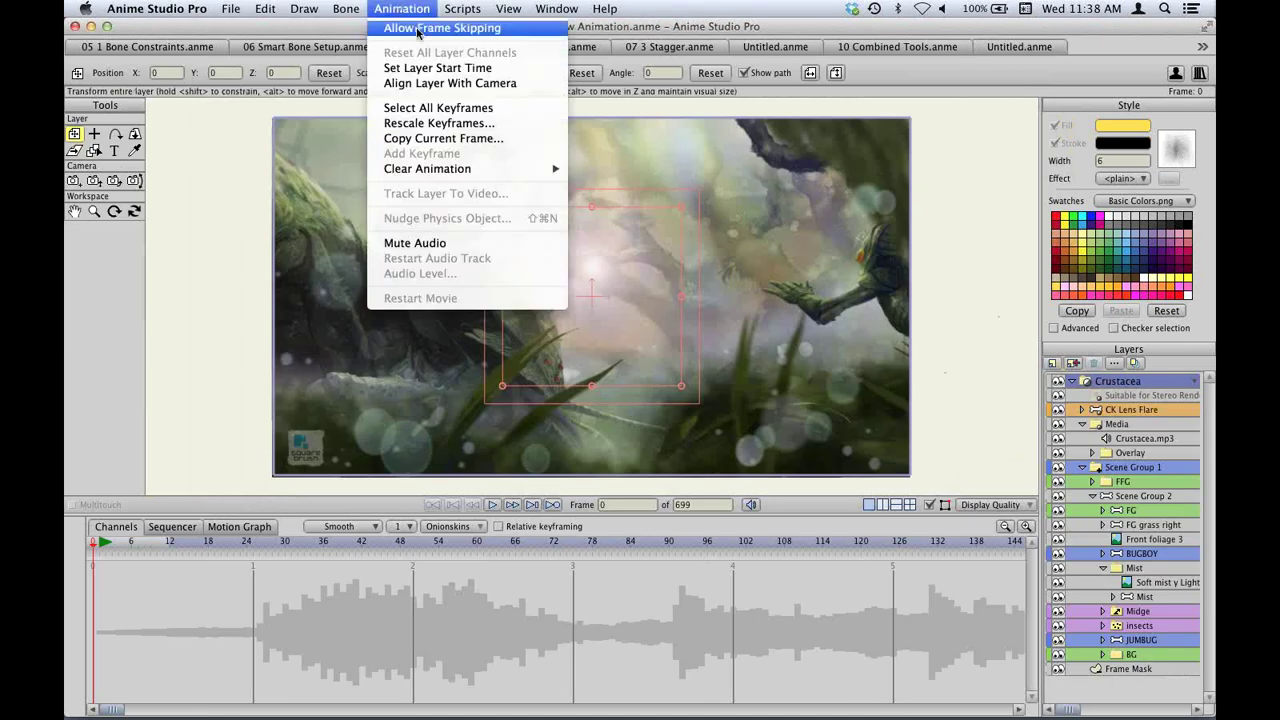
pyautogui.click(417, 30)
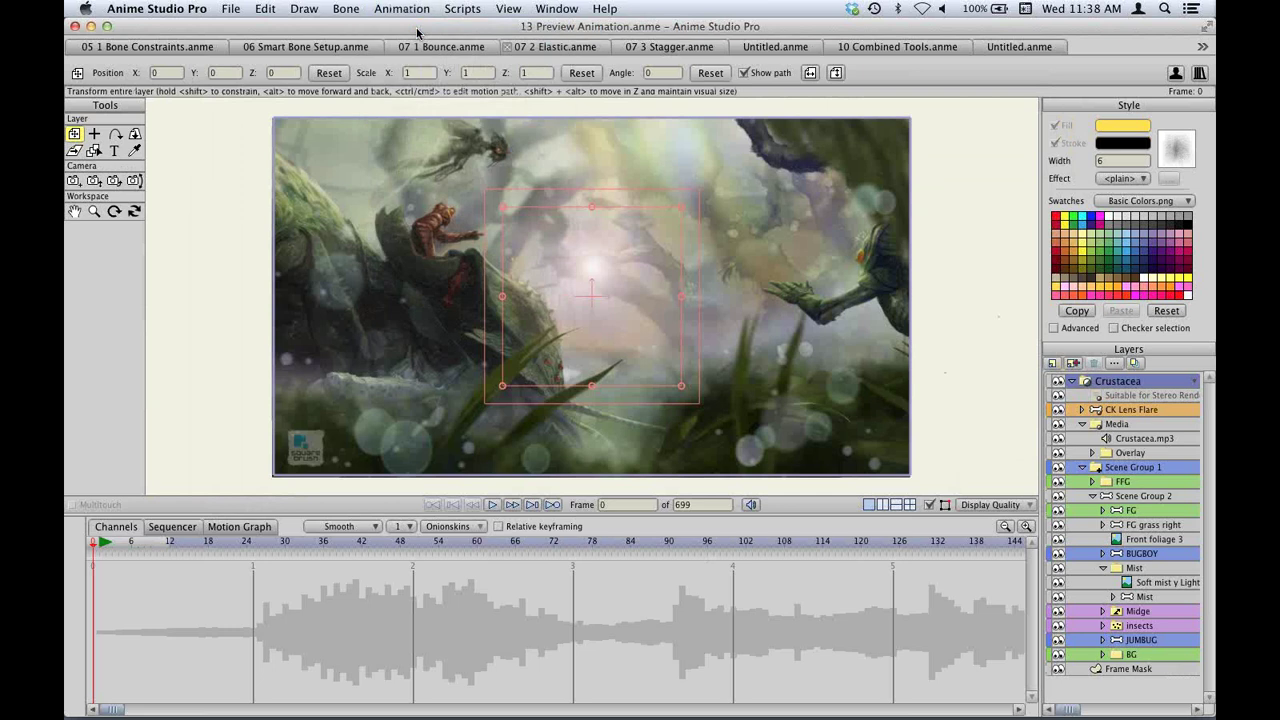
pyautogui.click(493, 505)
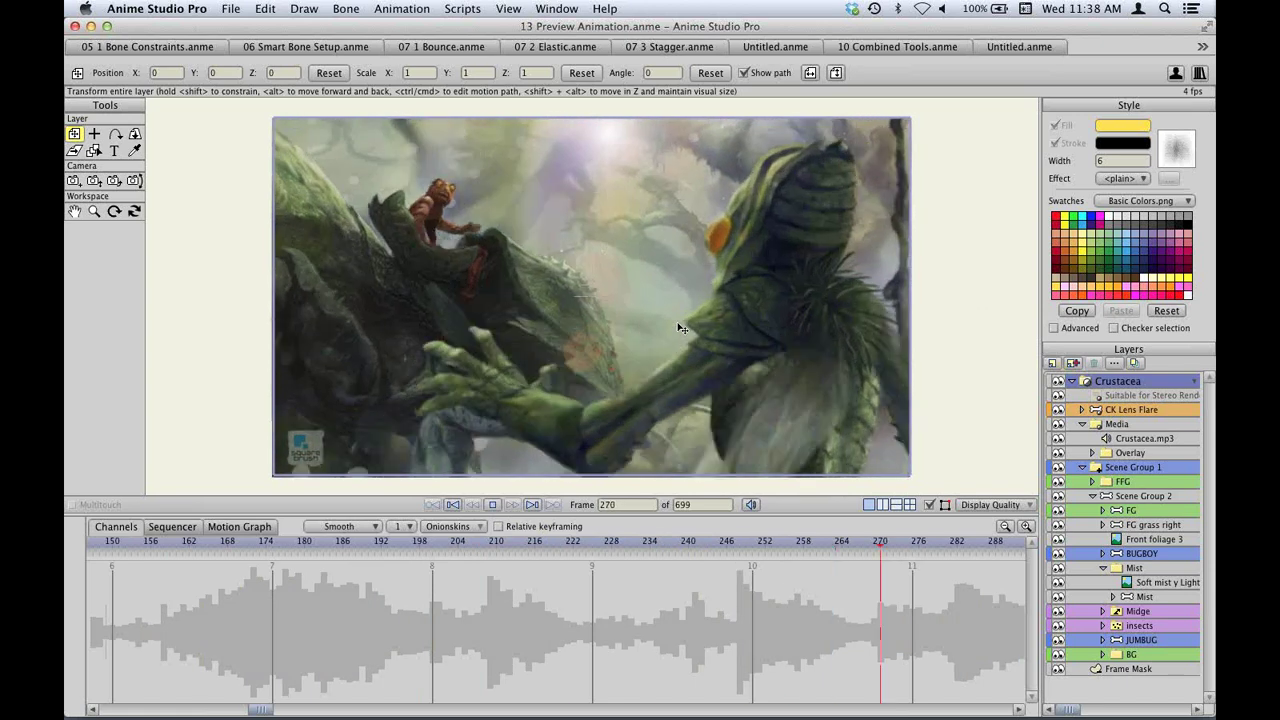
pyautogui.press('space')
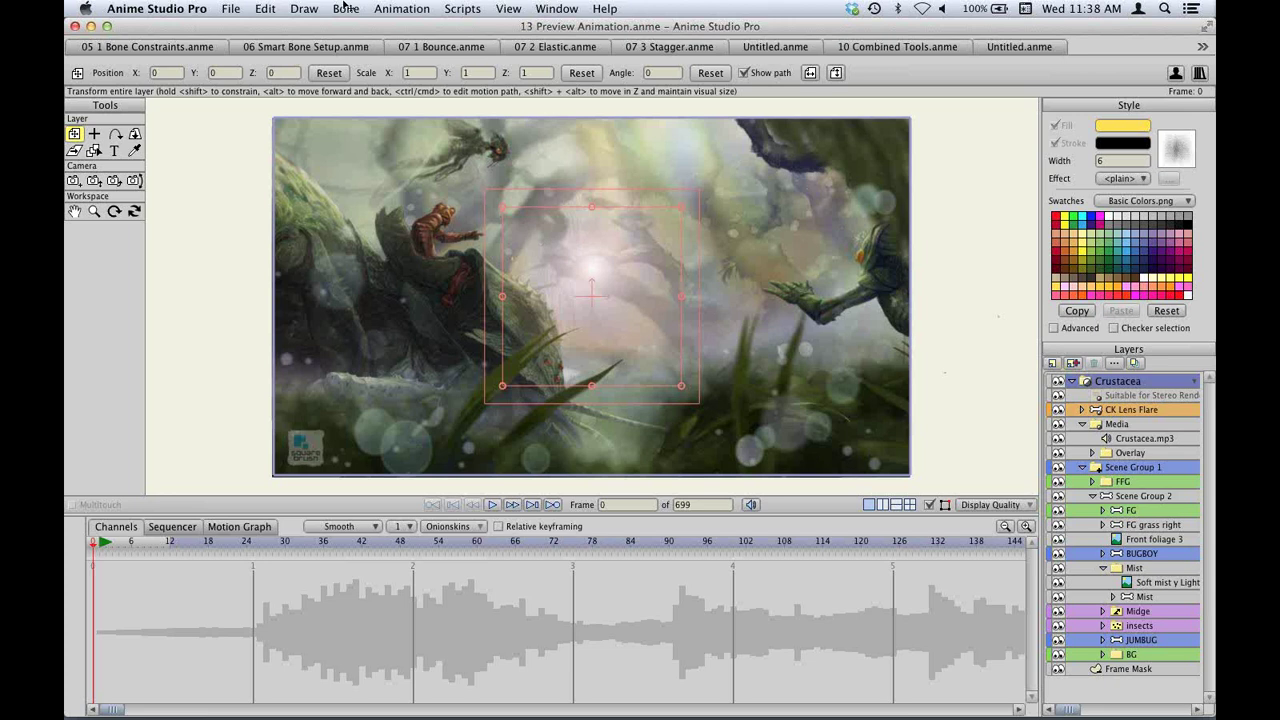
pyautogui.click(231, 8)
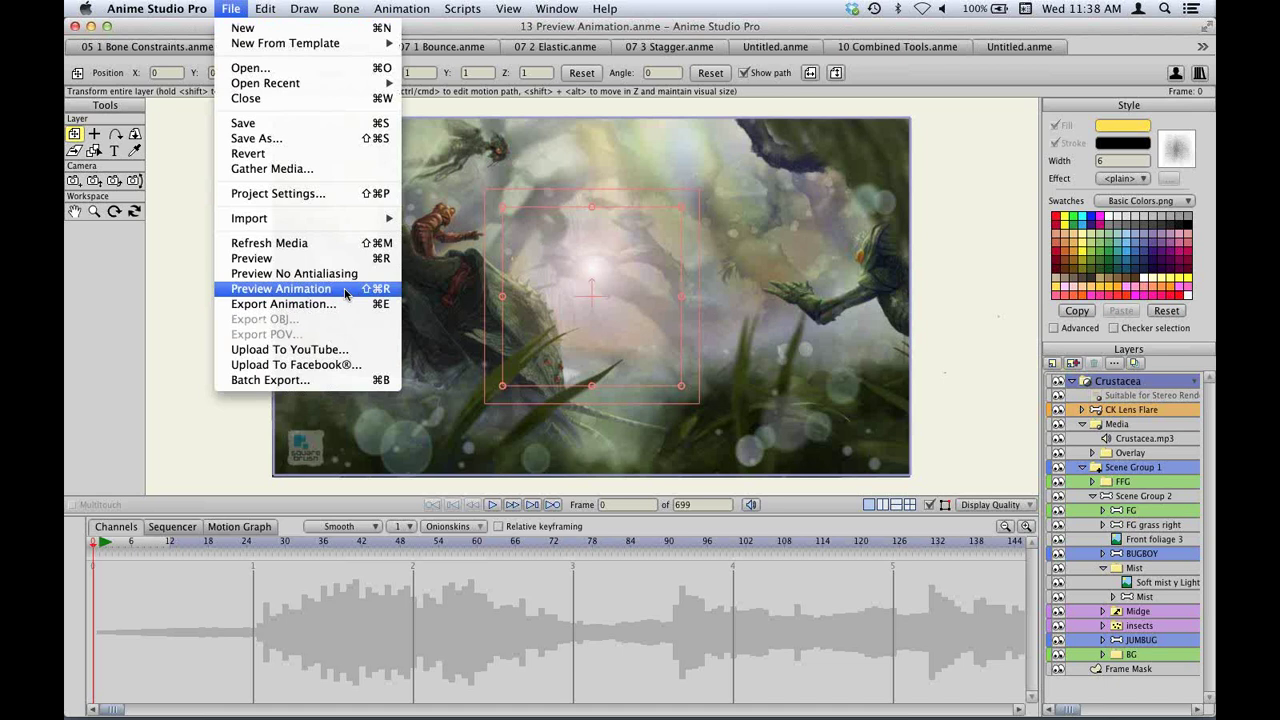
# Render a preview movie with File > Preview Animation, then play the scene in the editor.
pyautogui.click(230, 8)
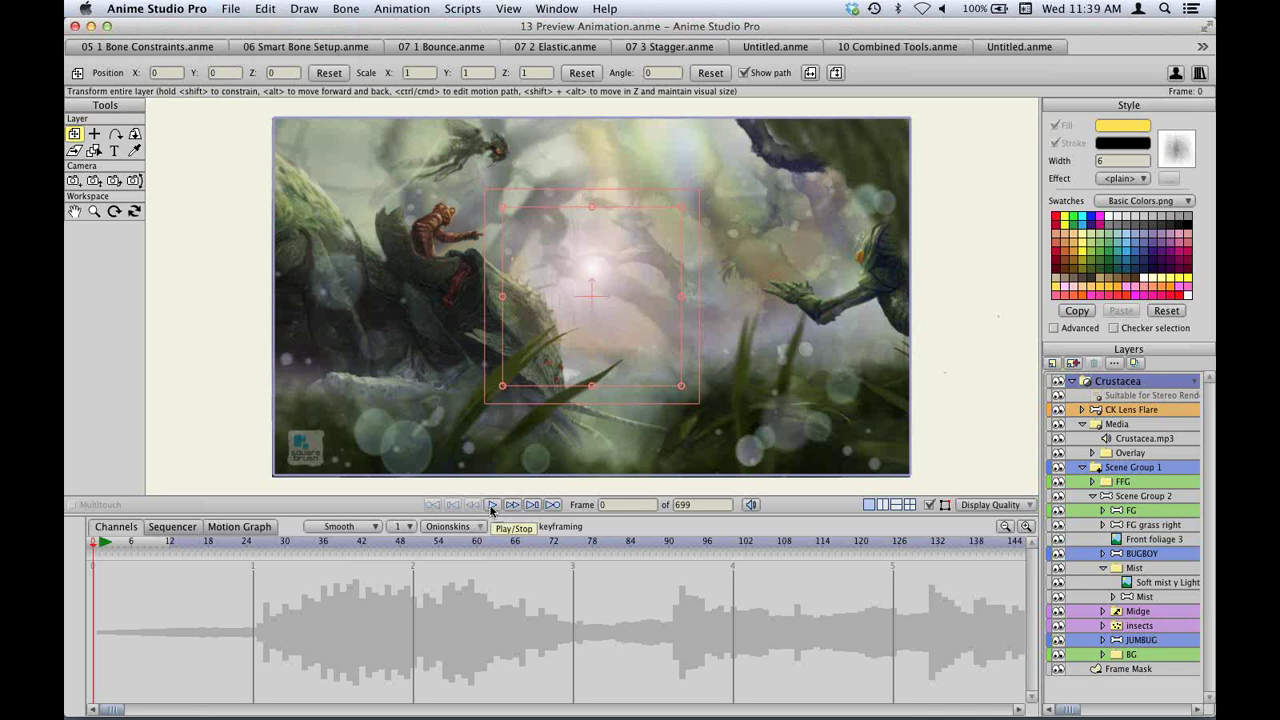
pyautogui.click(241, 6)
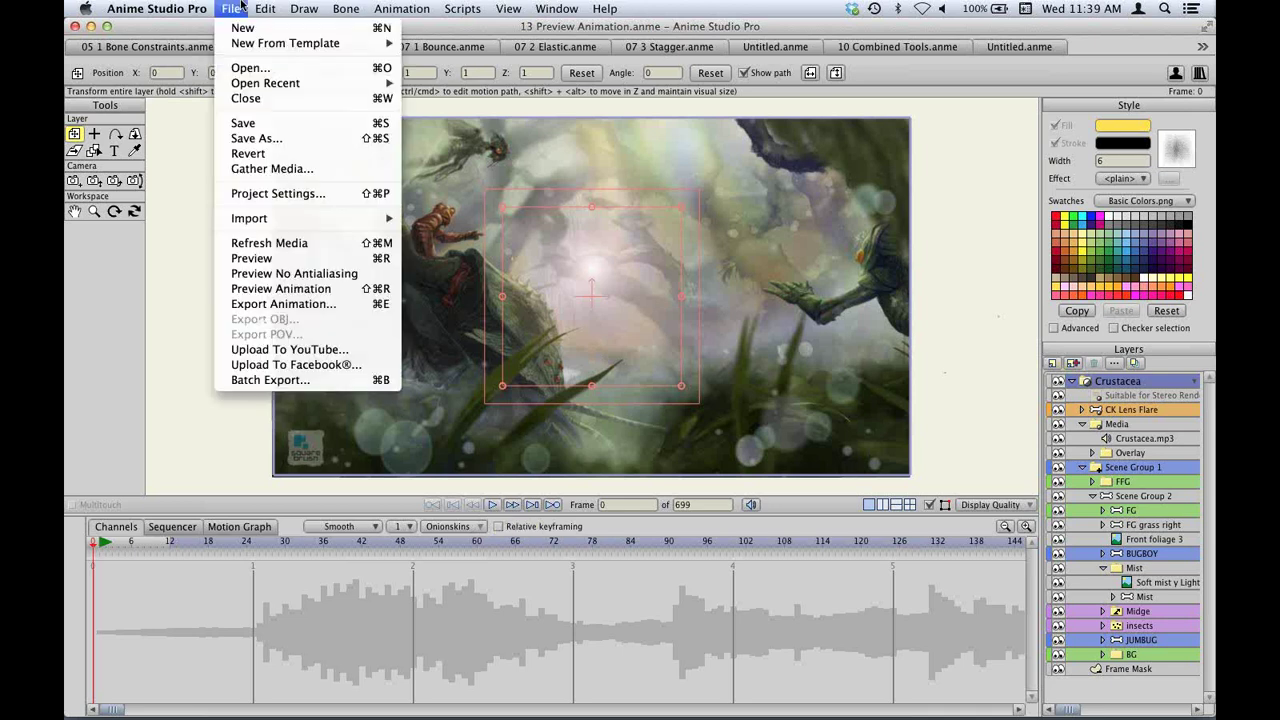
pyautogui.click(238, 8)
pyautogui.click(238, 8)
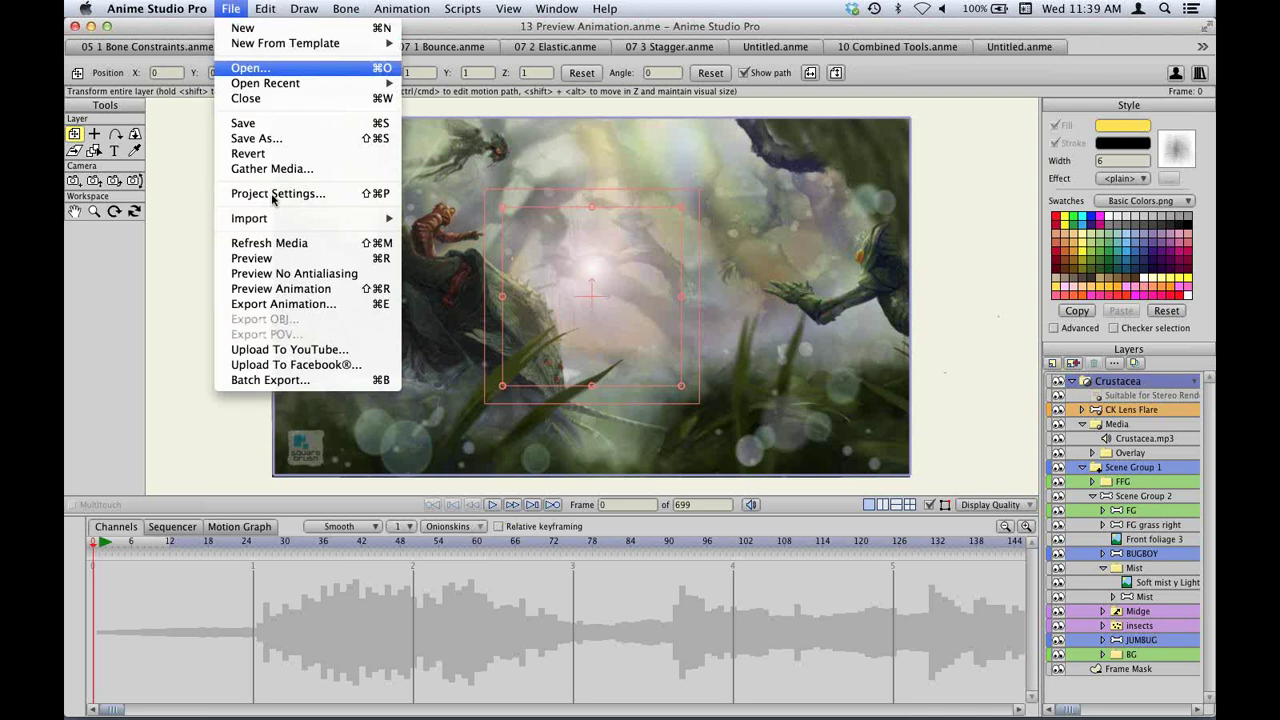
pyautogui.click(316, 290)
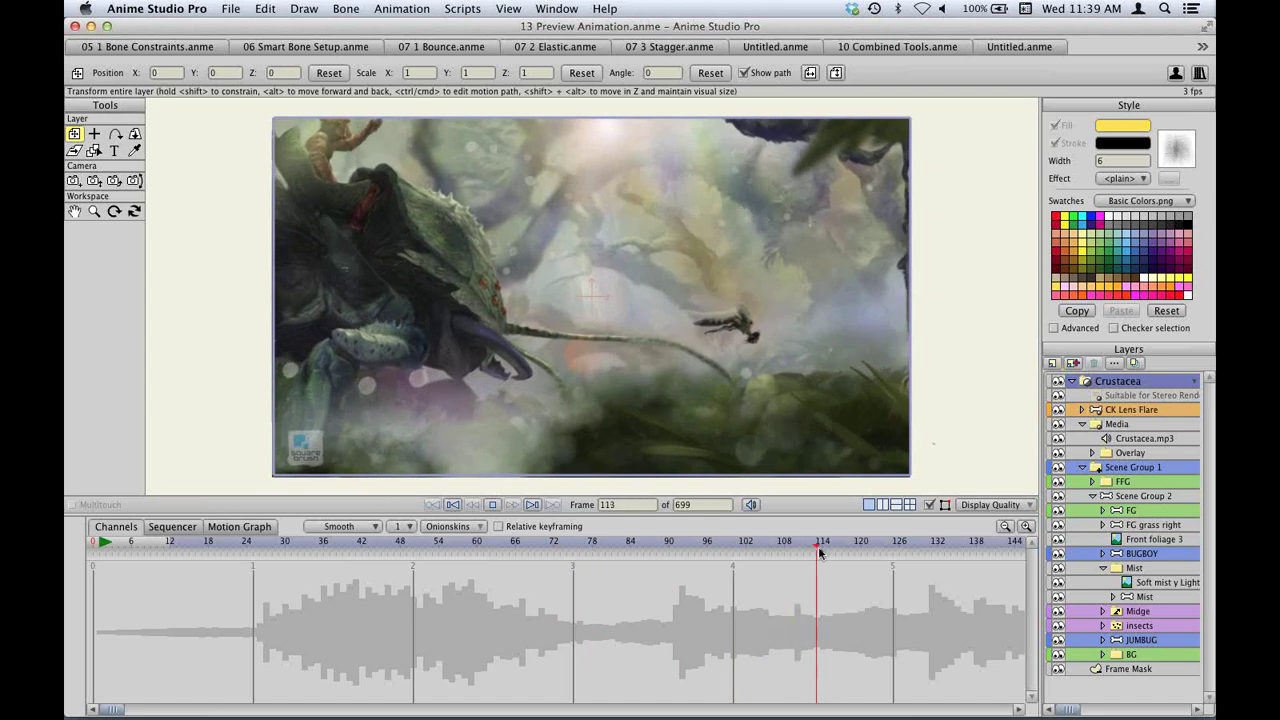
pyautogui.click(493, 505)
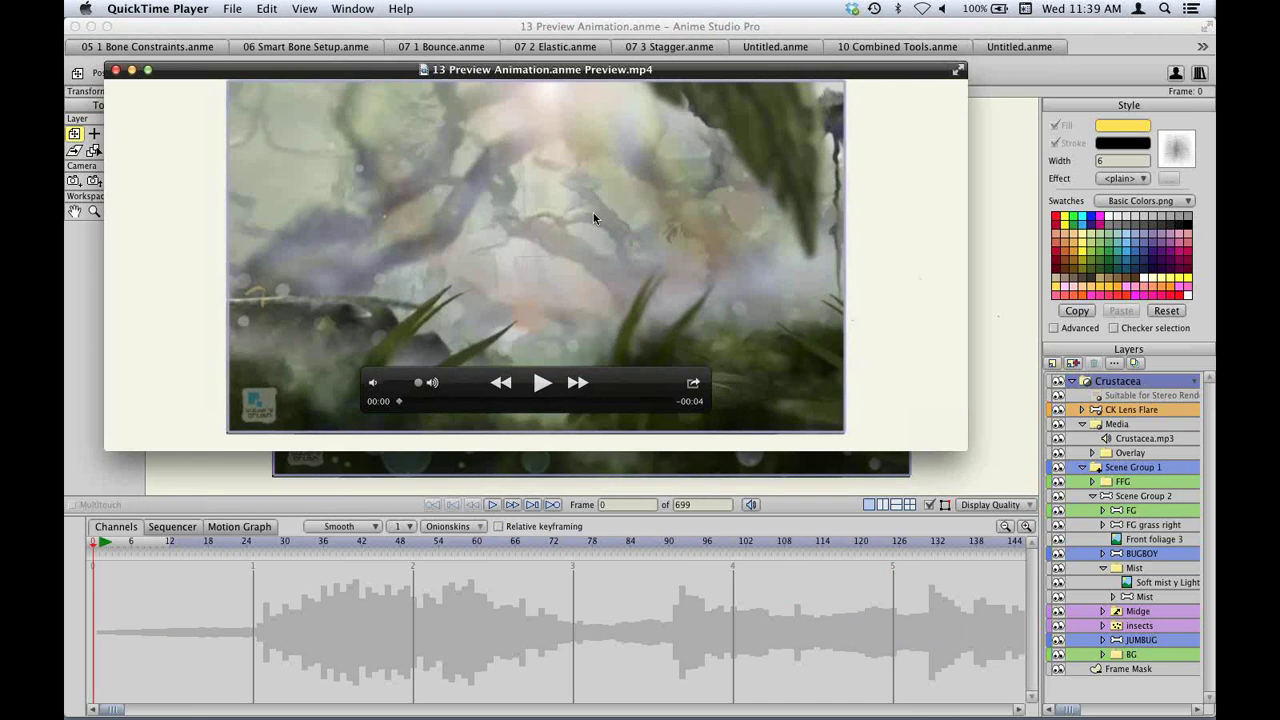
# Move the QuickTime preview window, play the rendered video three times, then close it.
pyautogui.moveTo(363, 70); pyautogui.dragTo(397, 129)
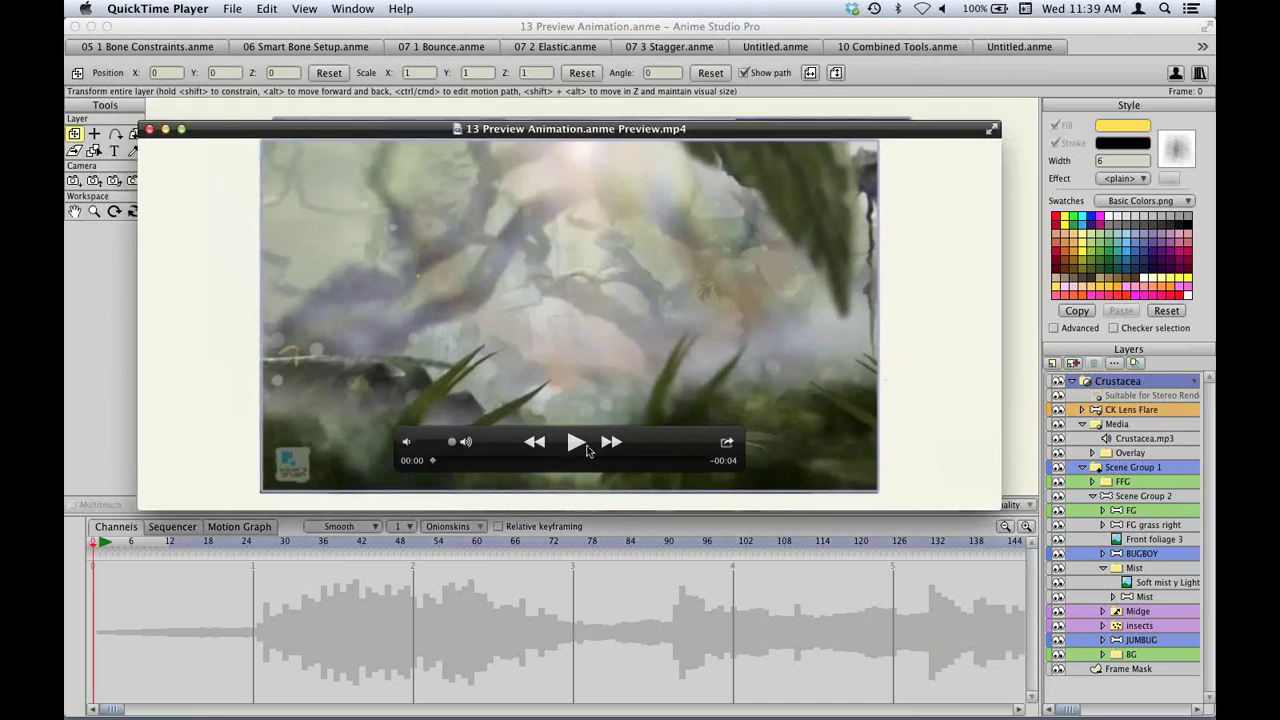
pyautogui.click(576, 446)
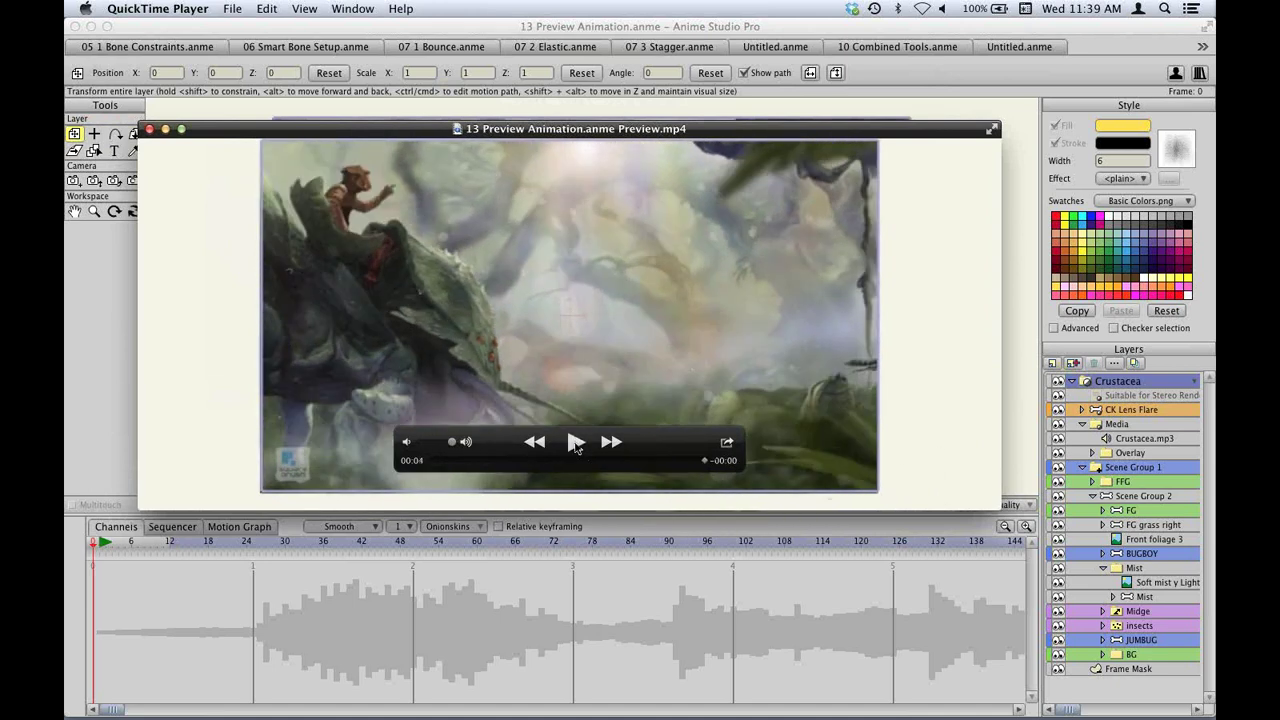
pyautogui.click(576, 446)
pyautogui.click(574, 444)
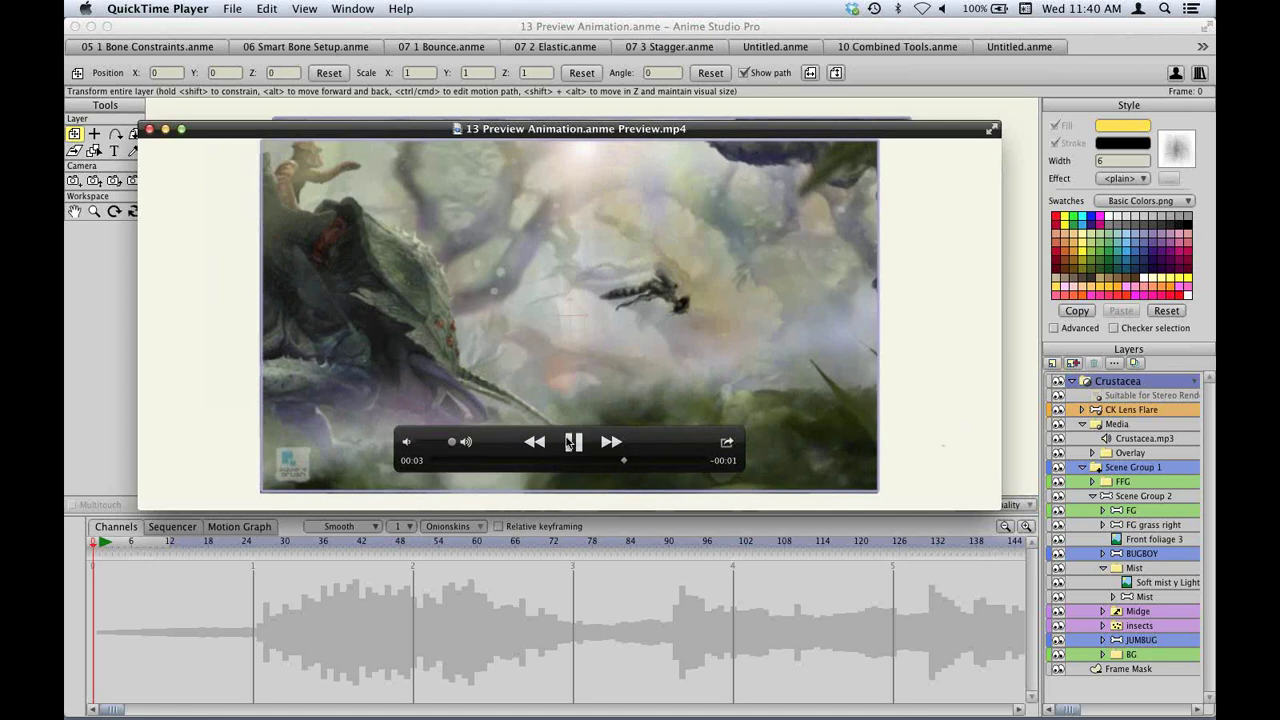
pyautogui.press('super+q')
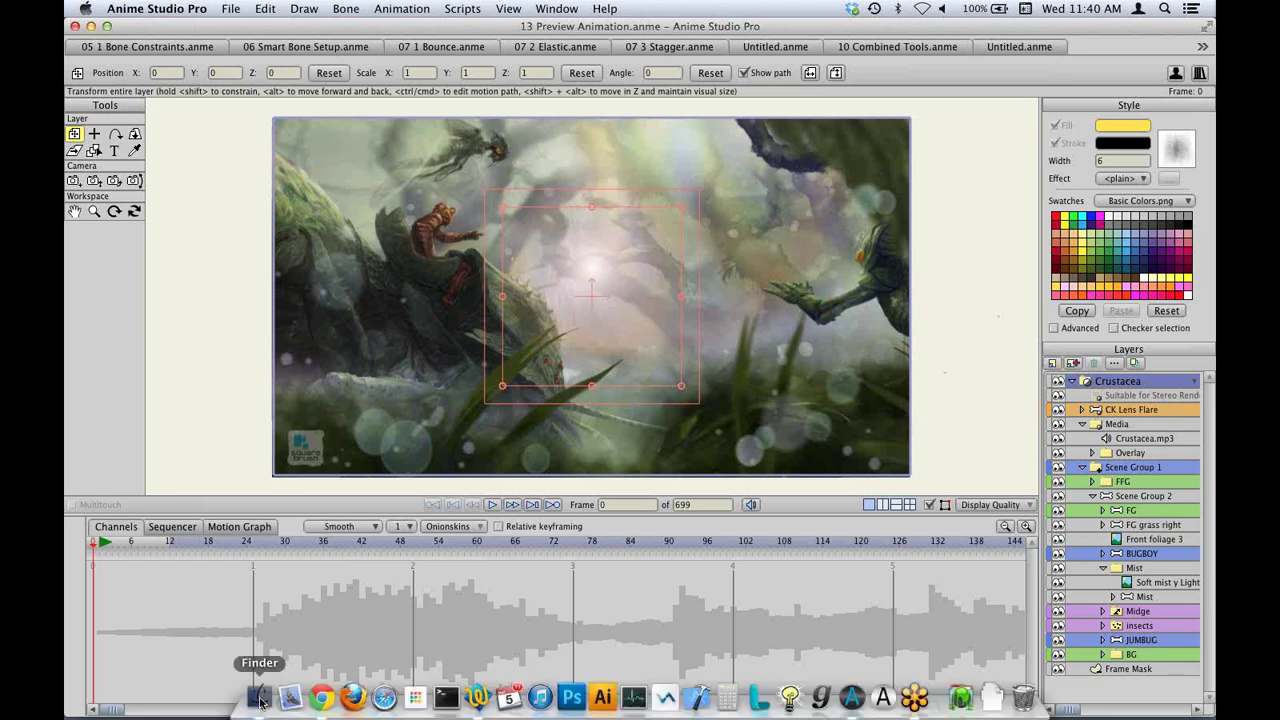
# Render frame 2 of 05 1 Bone Constraints with Cmd+R and reveal its PNG in the Render Cache folder.
pyautogui.click(259, 702)
pyautogui.click(204, 322)
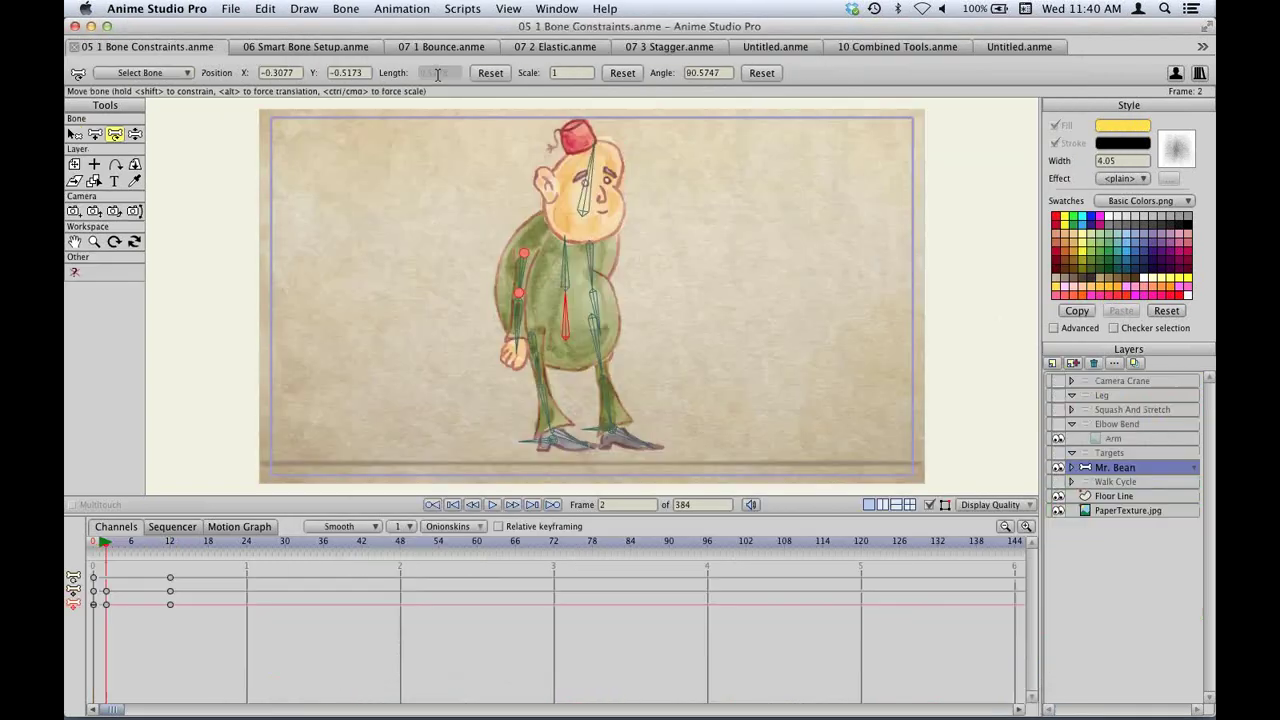
pyautogui.press('super+r')
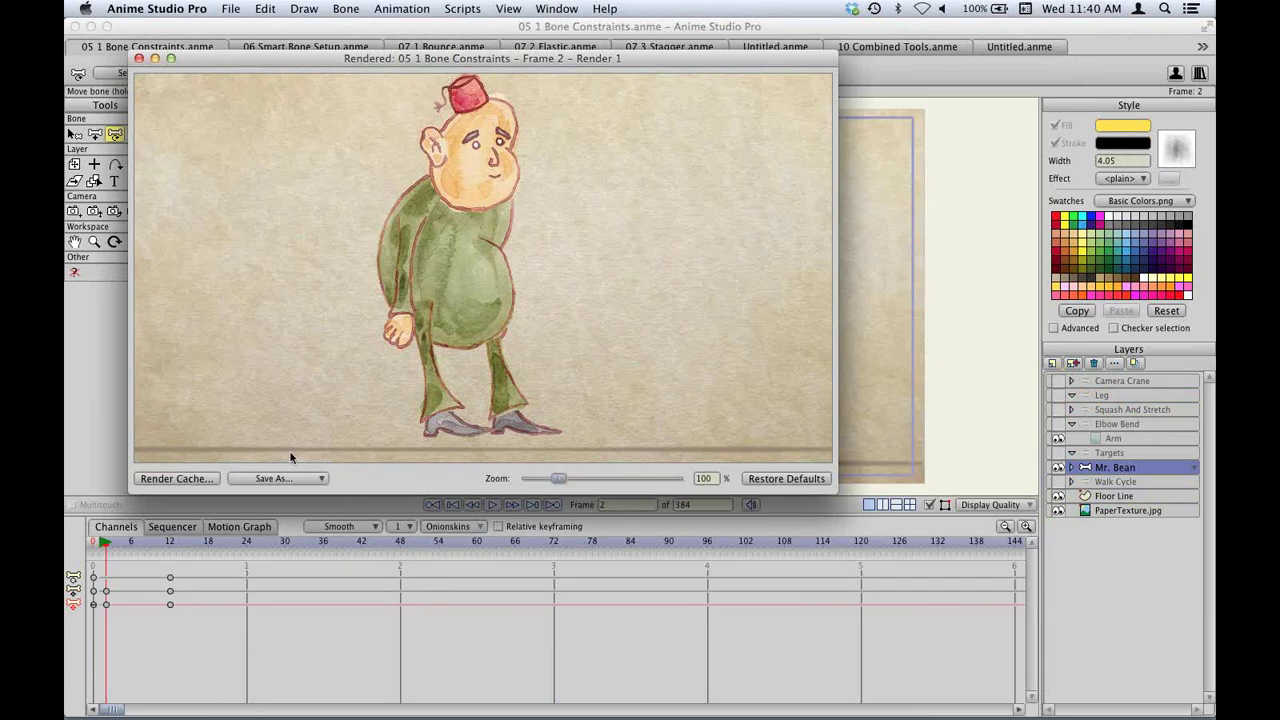
pyautogui.click(176, 478)
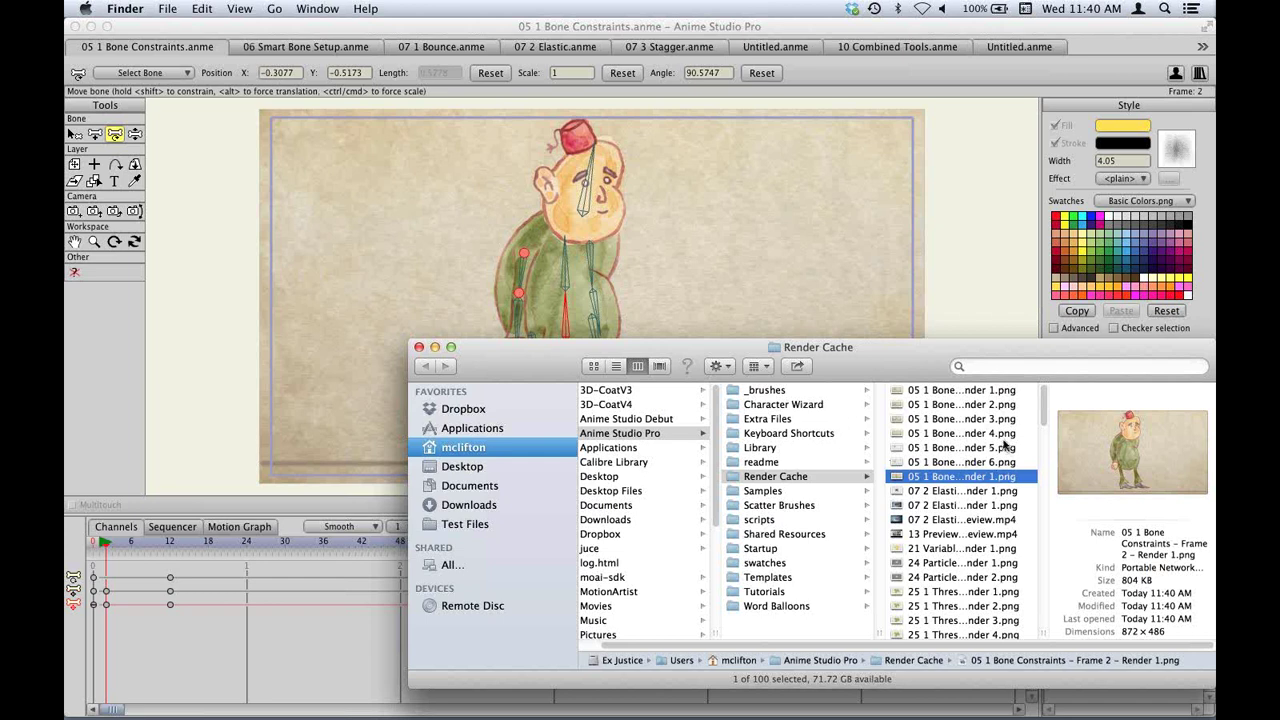
# Quick Look the 13 Preview Animation.anme Preview.mp4 movie, then close the Render Cache window.
pyautogui.scroll(-10, 1003, 443)
pyautogui.scroll(-8, 1003, 443)
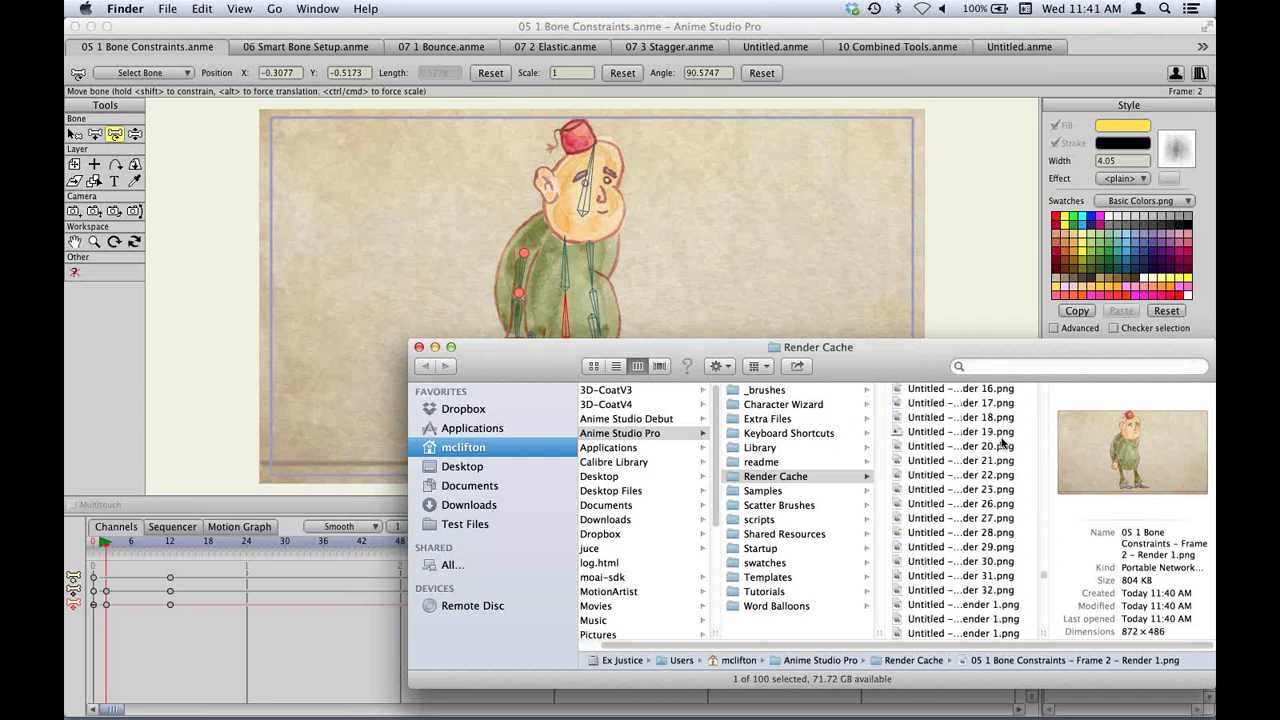
pyautogui.scroll(18, 1000, 490)
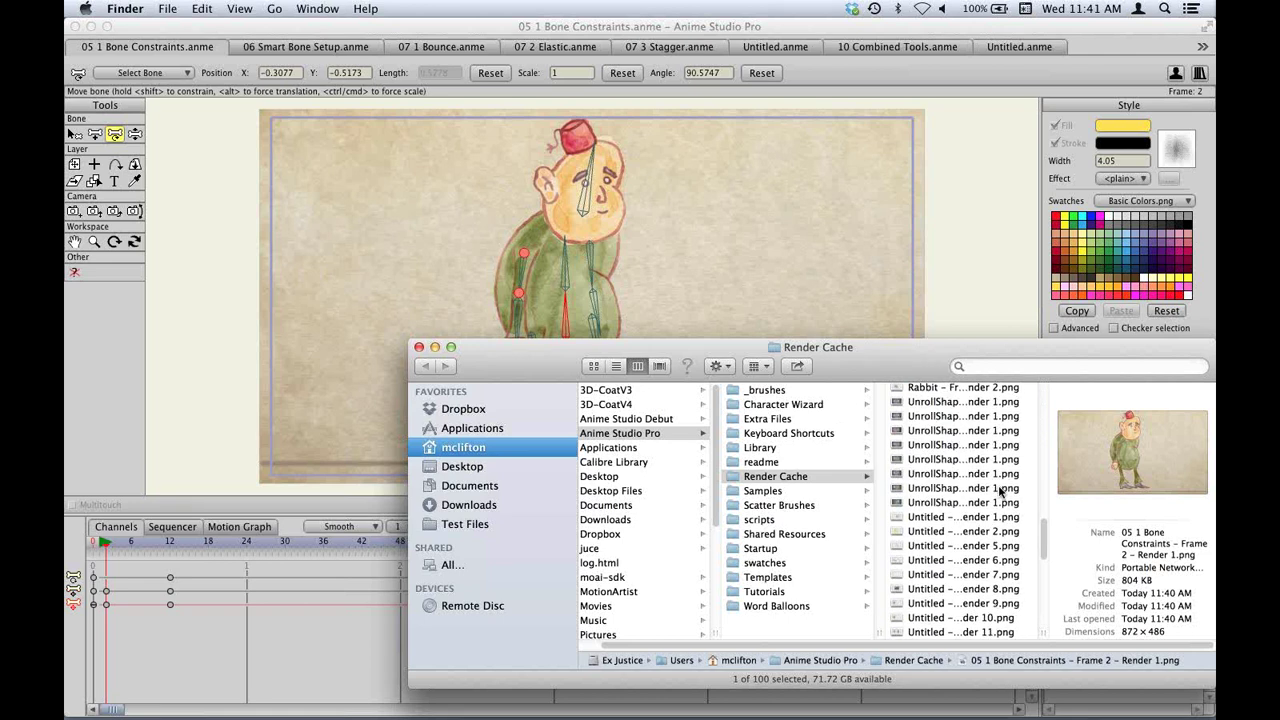
pyautogui.scroll(-18, 1000, 490)
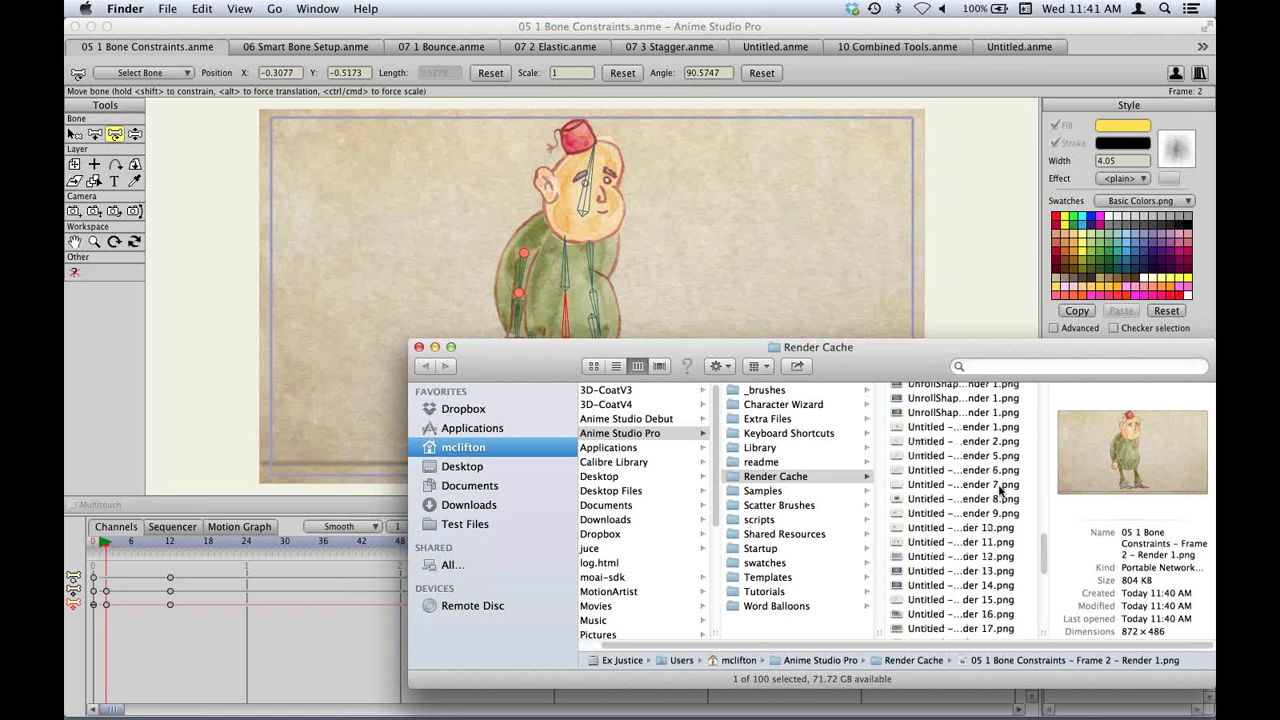
pyautogui.click(980, 631)
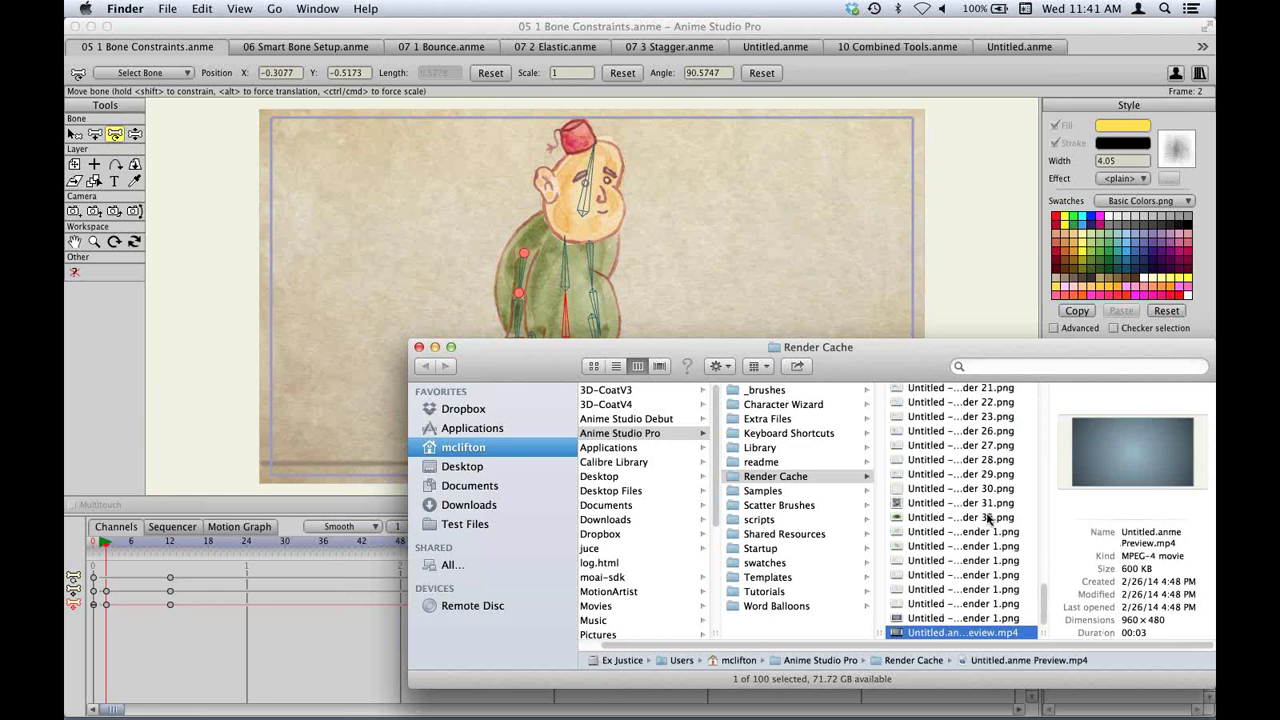
pyautogui.hotkey('alt', 'Up')
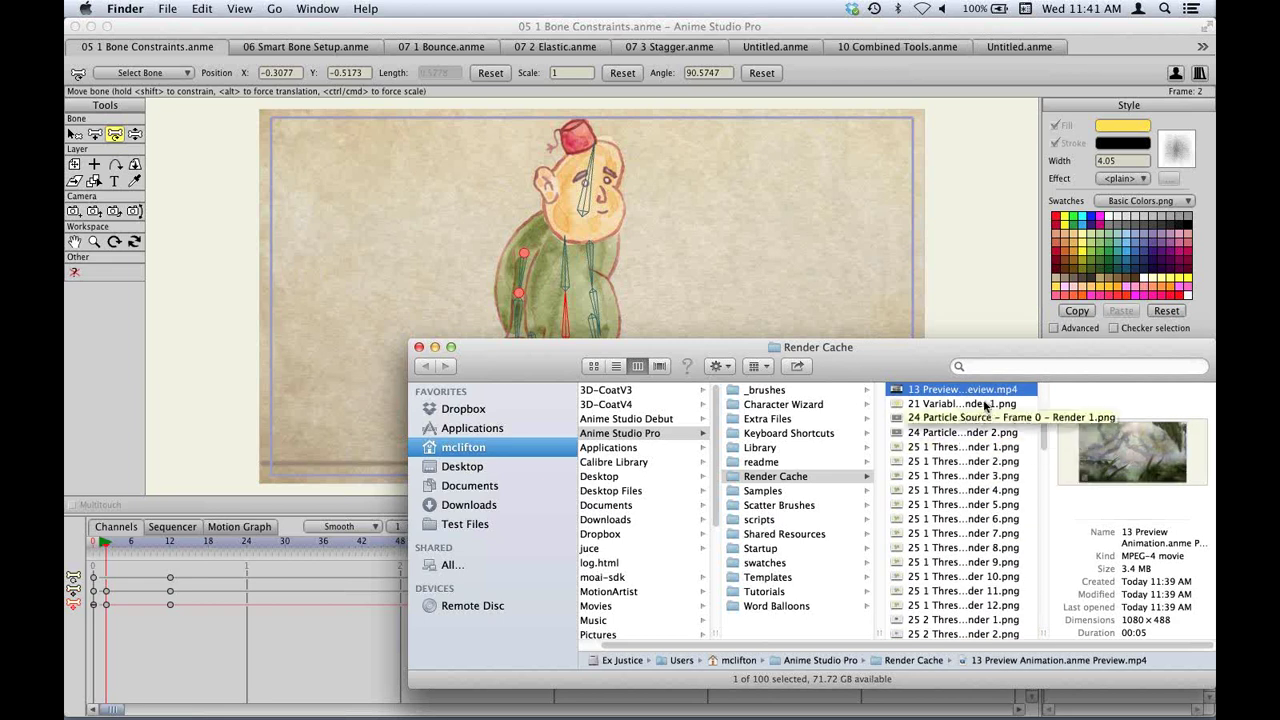
pyautogui.press('space')
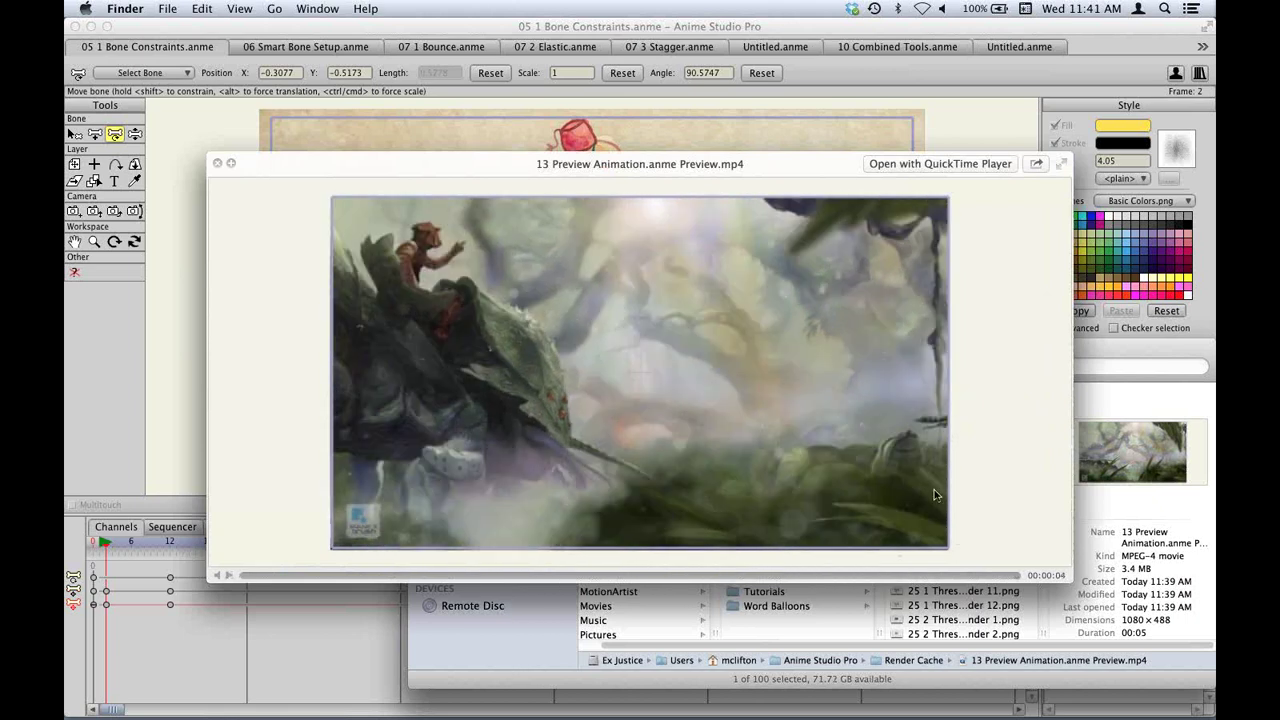
pyautogui.press('space')
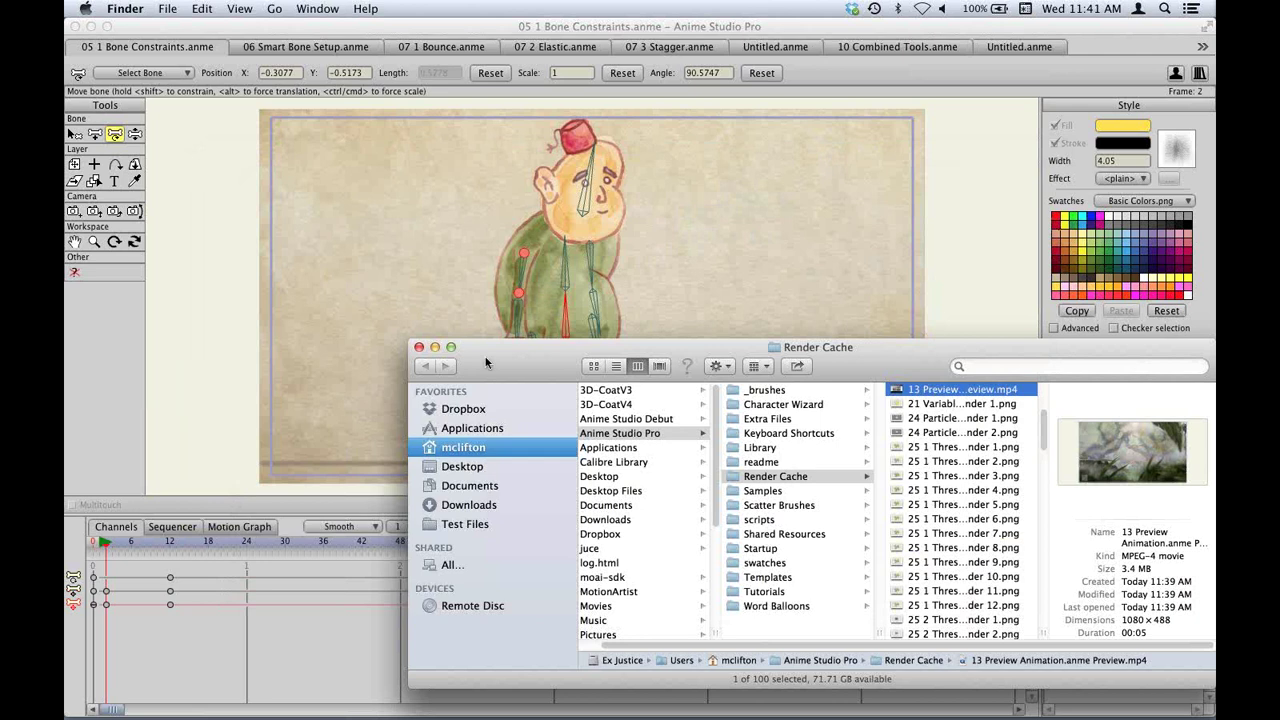
pyautogui.click(419, 348)
pyautogui.click(191, 160)
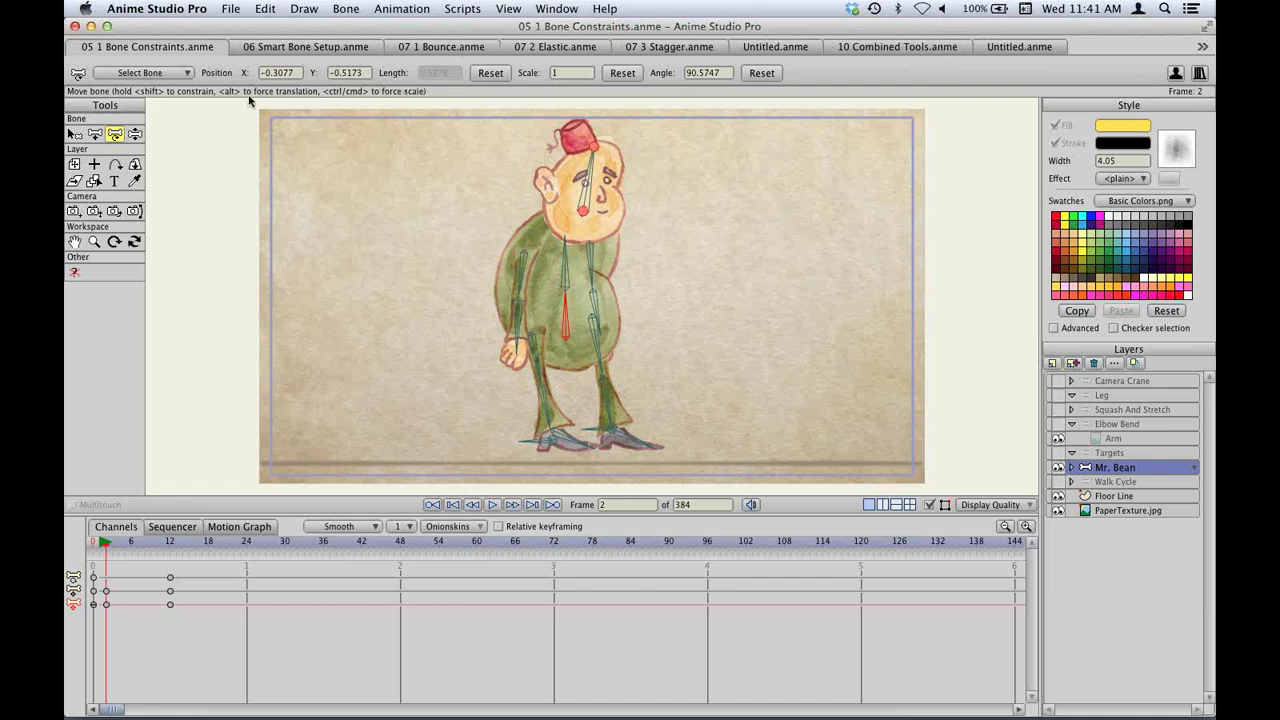
pyautogui.click(350, 52)
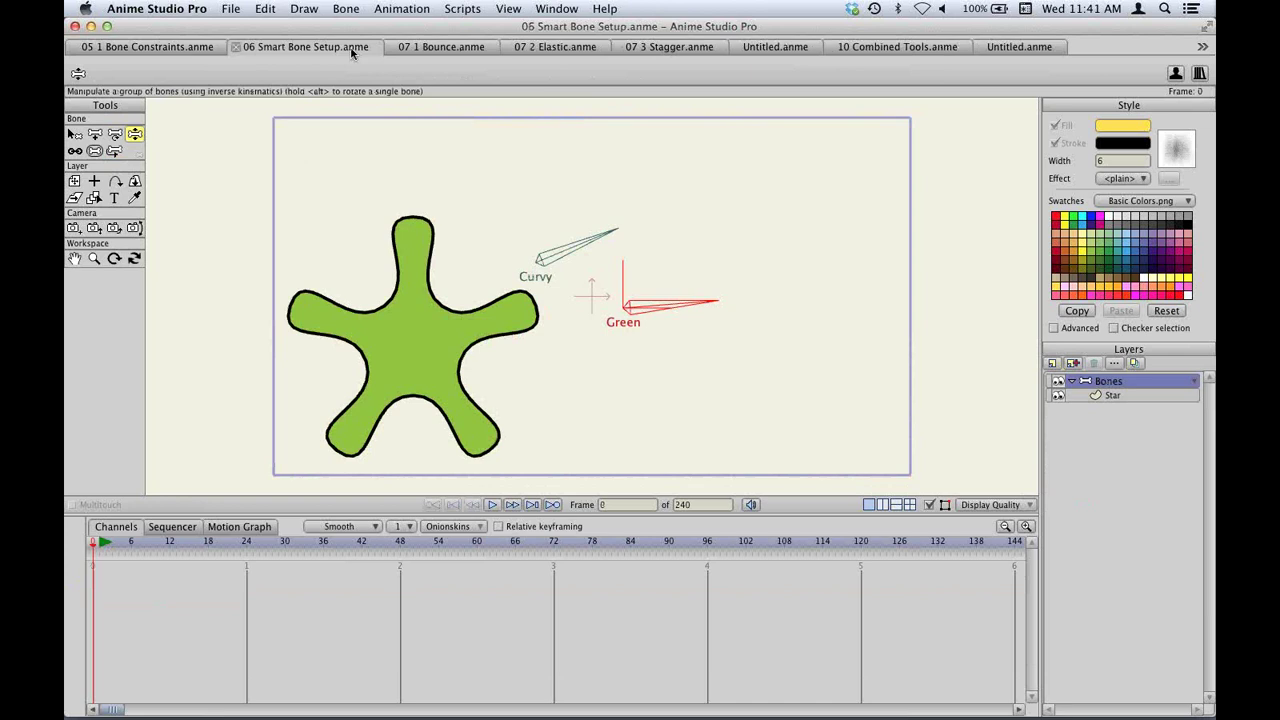
pyautogui.click(453, 47)
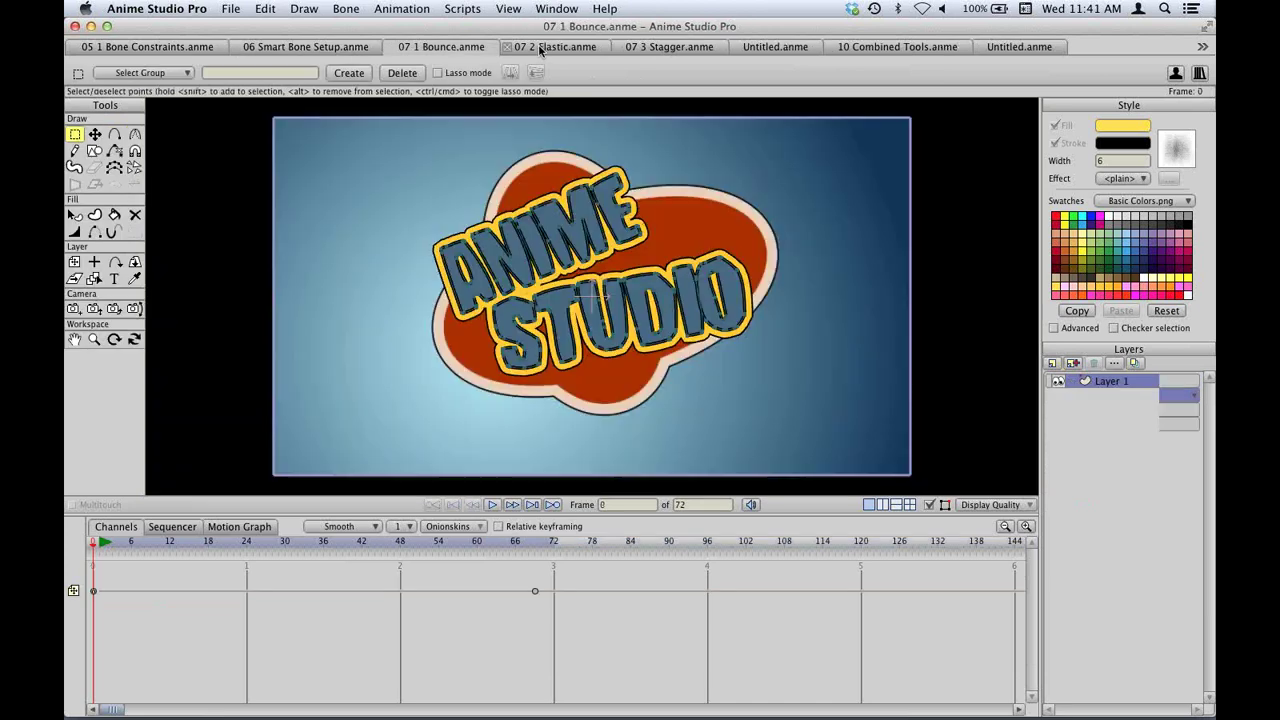
pyautogui.click(540, 47)
pyautogui.click(663, 47)
pyautogui.click(440, 47)
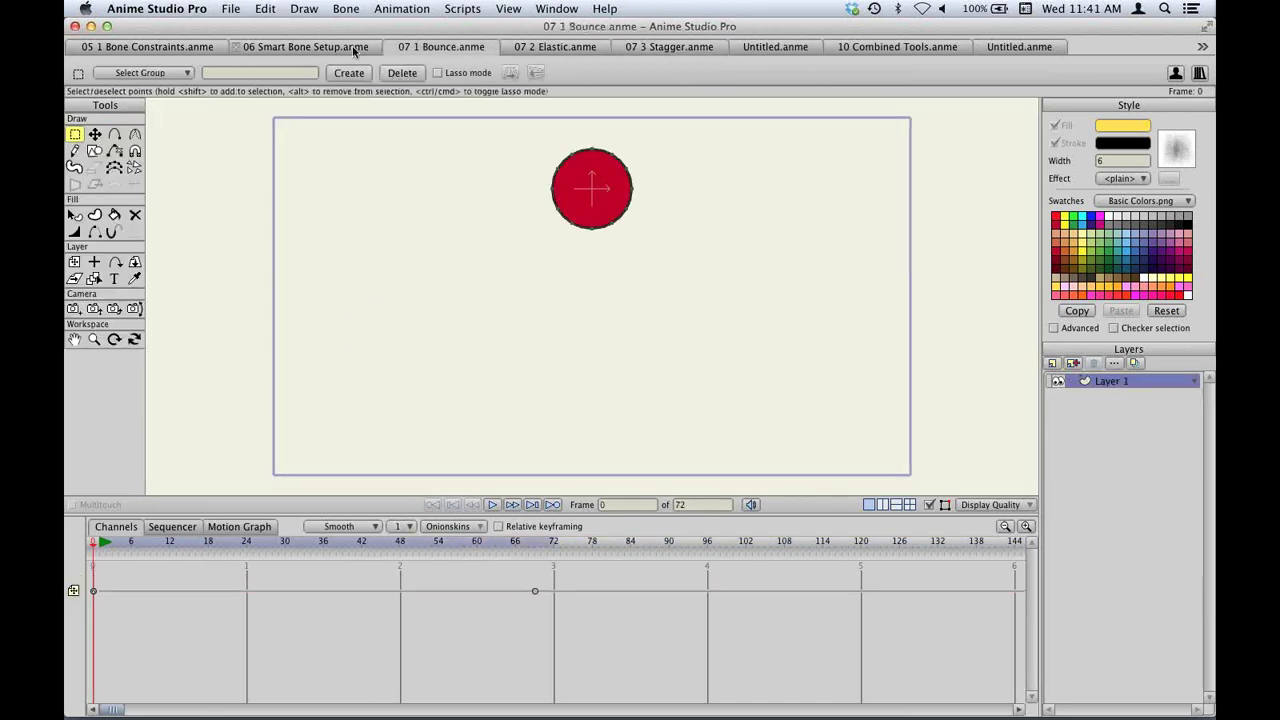
pyautogui.click(297, 48)
pyautogui.click(171, 48)
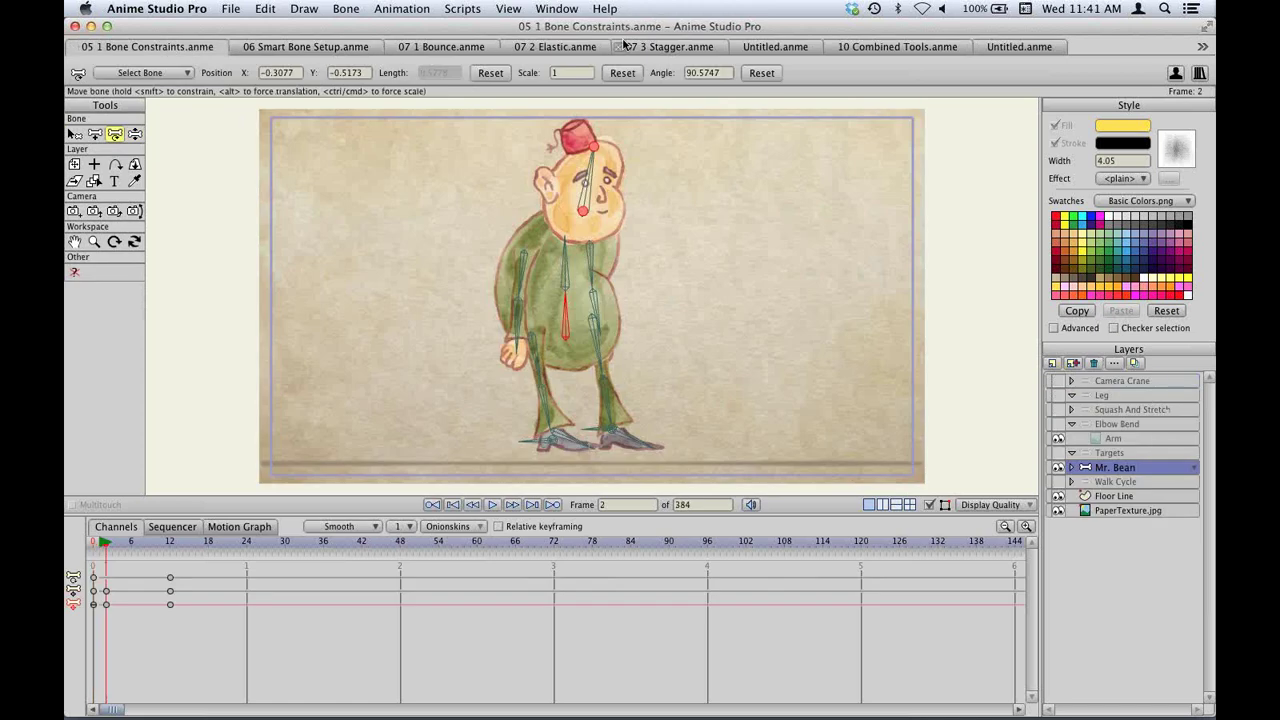
pyautogui.click(660, 47)
pyautogui.click(773, 47)
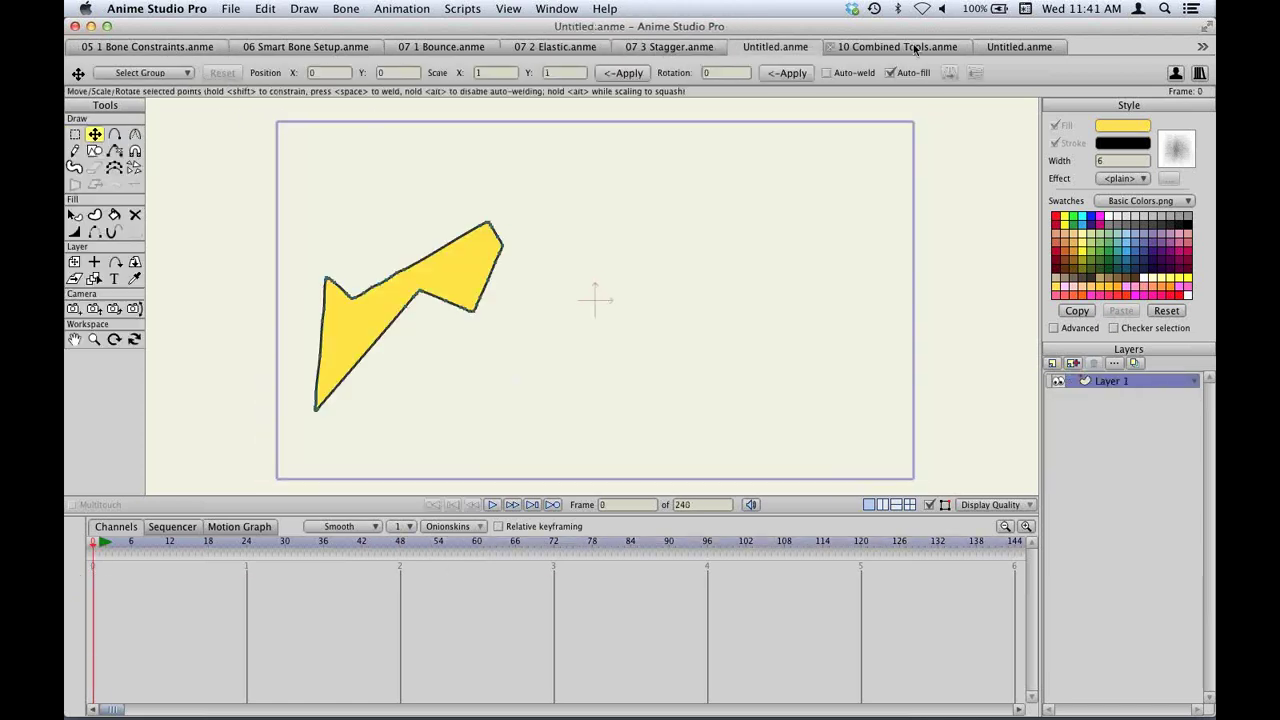
pyautogui.click(915, 47)
pyautogui.click(1030, 47)
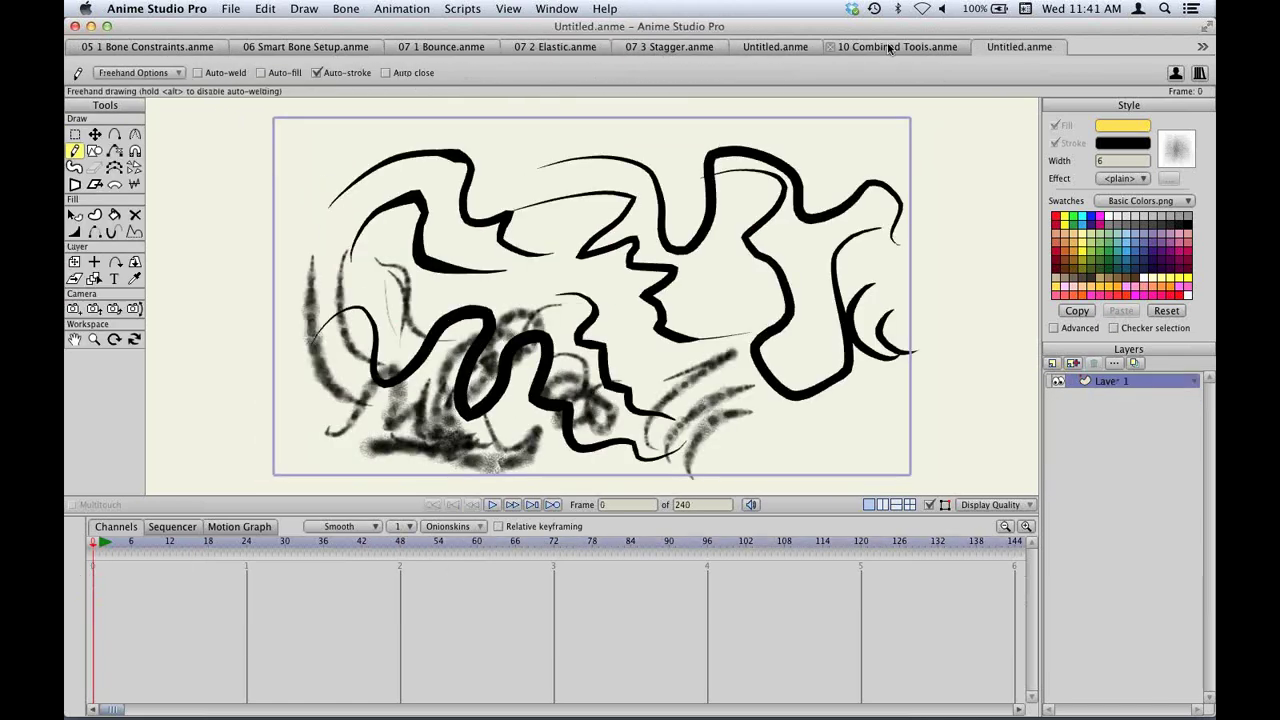
pyautogui.click(830, 47)
pyautogui.click(768, 47)
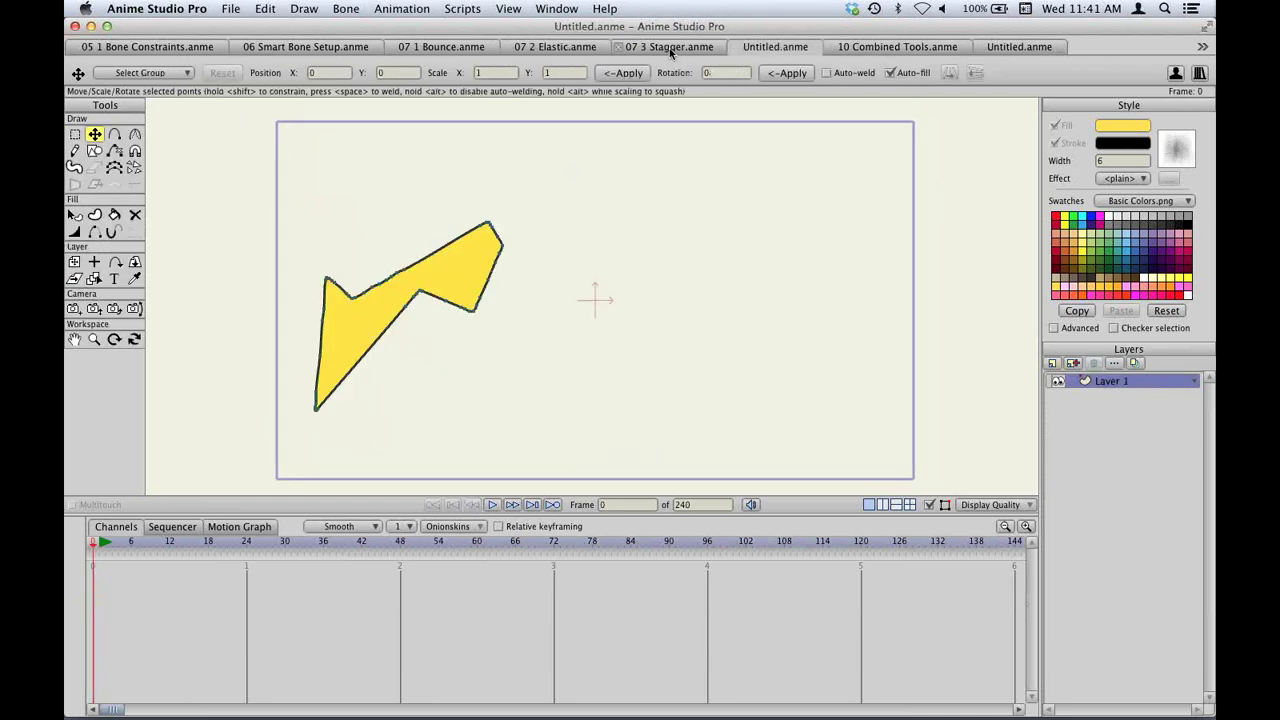
pyautogui.click(669, 47)
pyautogui.click(562, 49)
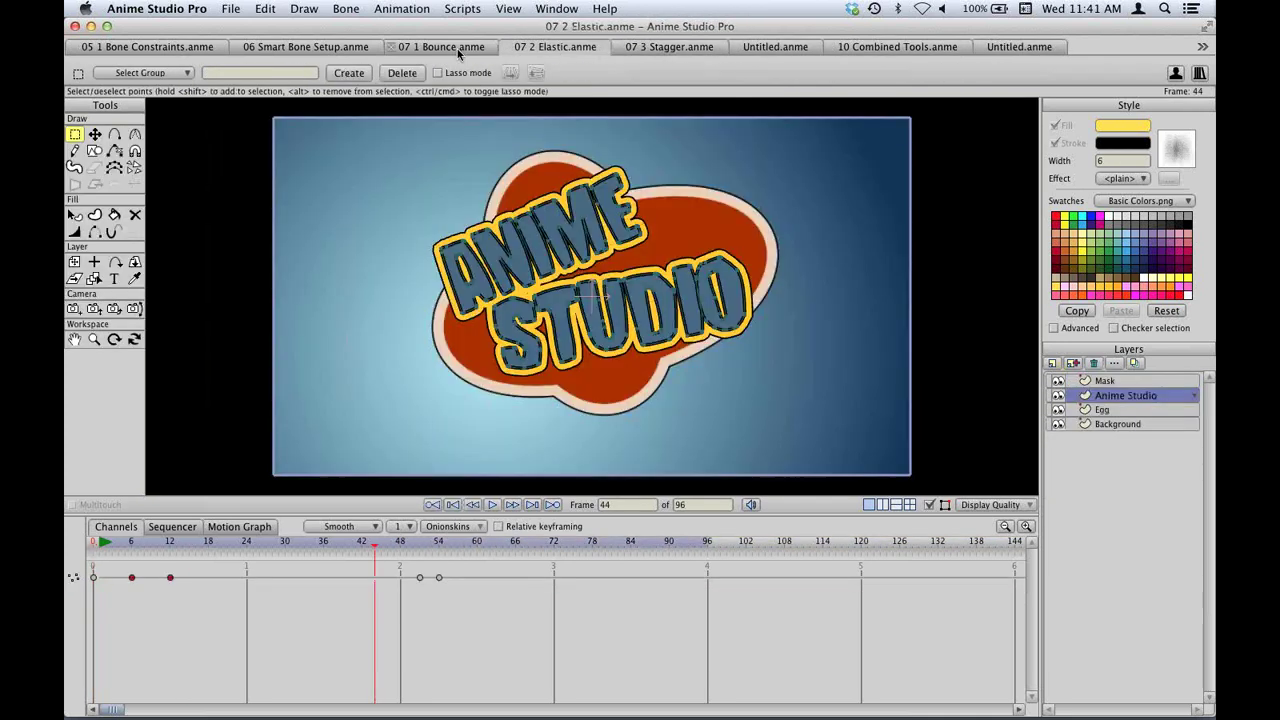
pyautogui.click(441, 47)
pyautogui.click(545, 47)
pyautogui.click(470, 48)
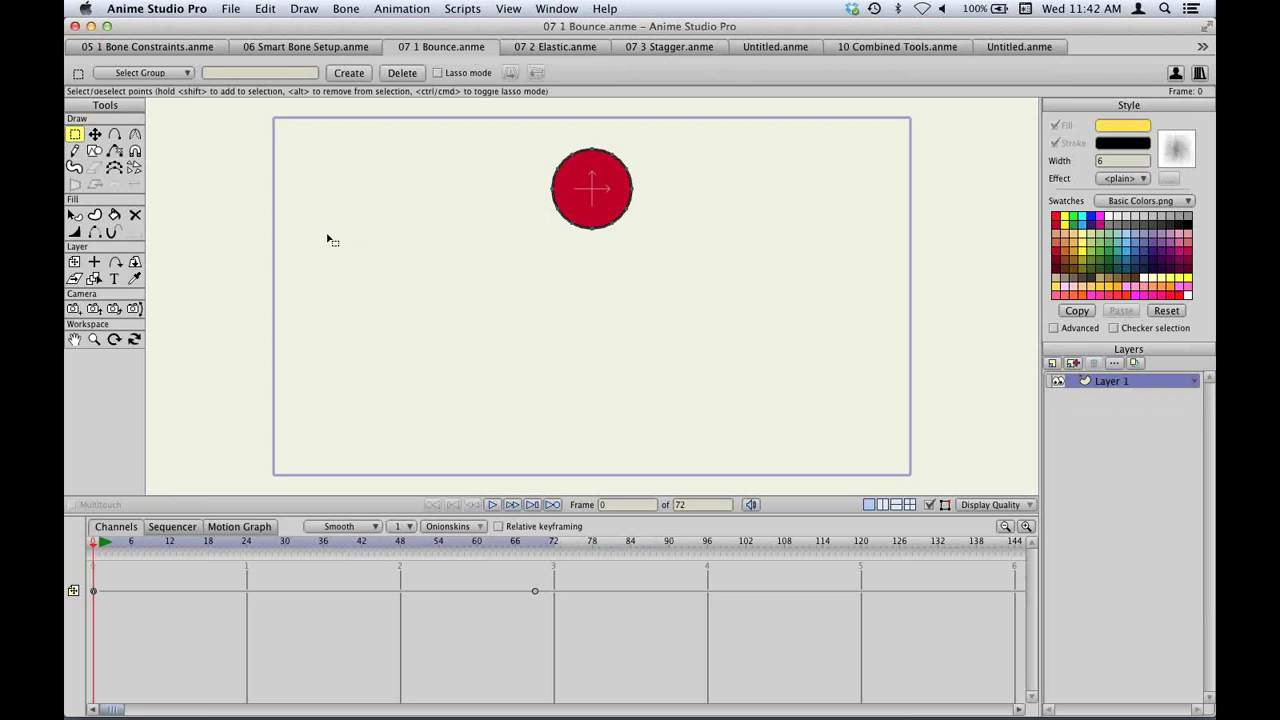
pyautogui.click(168, 49)
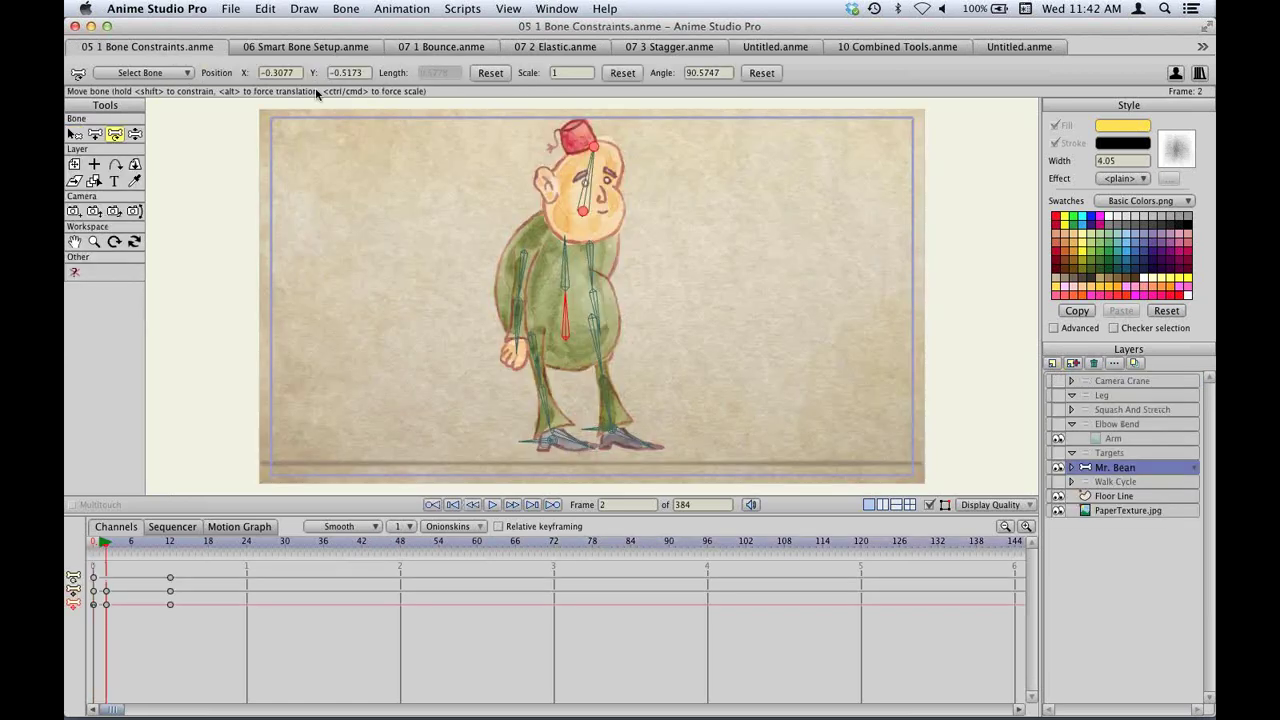
pyautogui.click(303, 49)
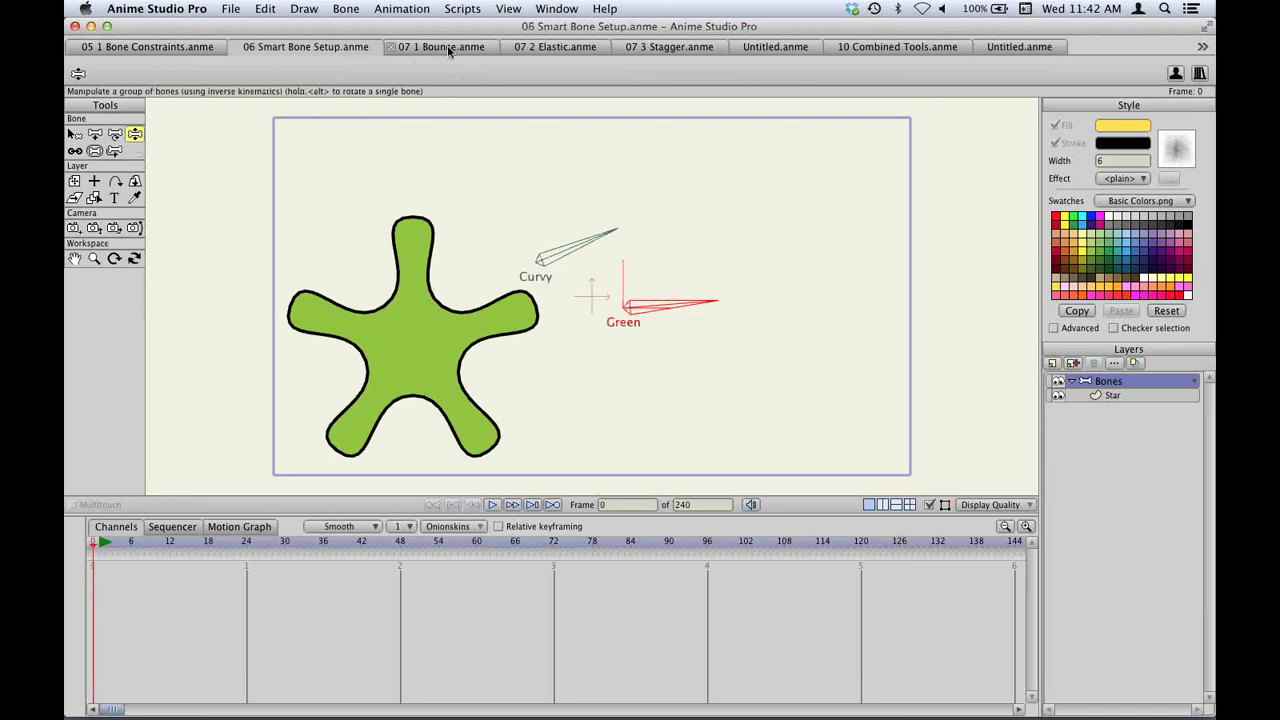
pyautogui.click(443, 47)
pyautogui.click(333, 49)
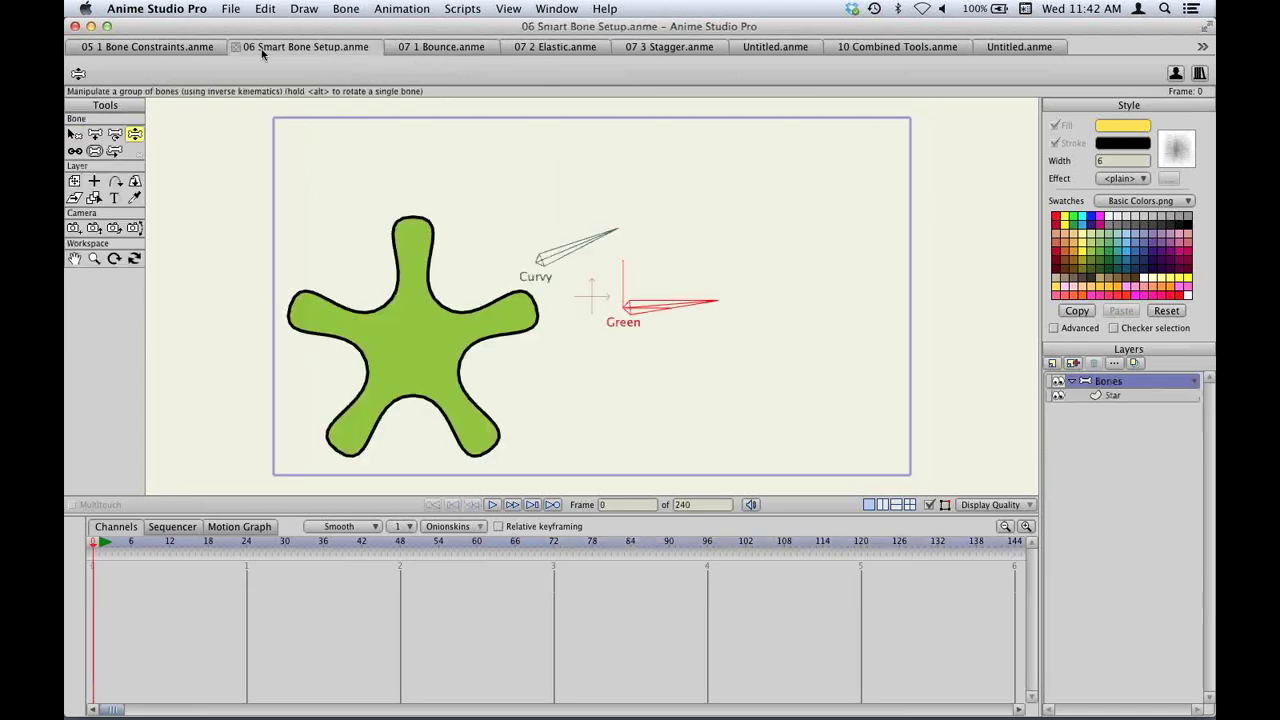
pyautogui.click(209, 49)
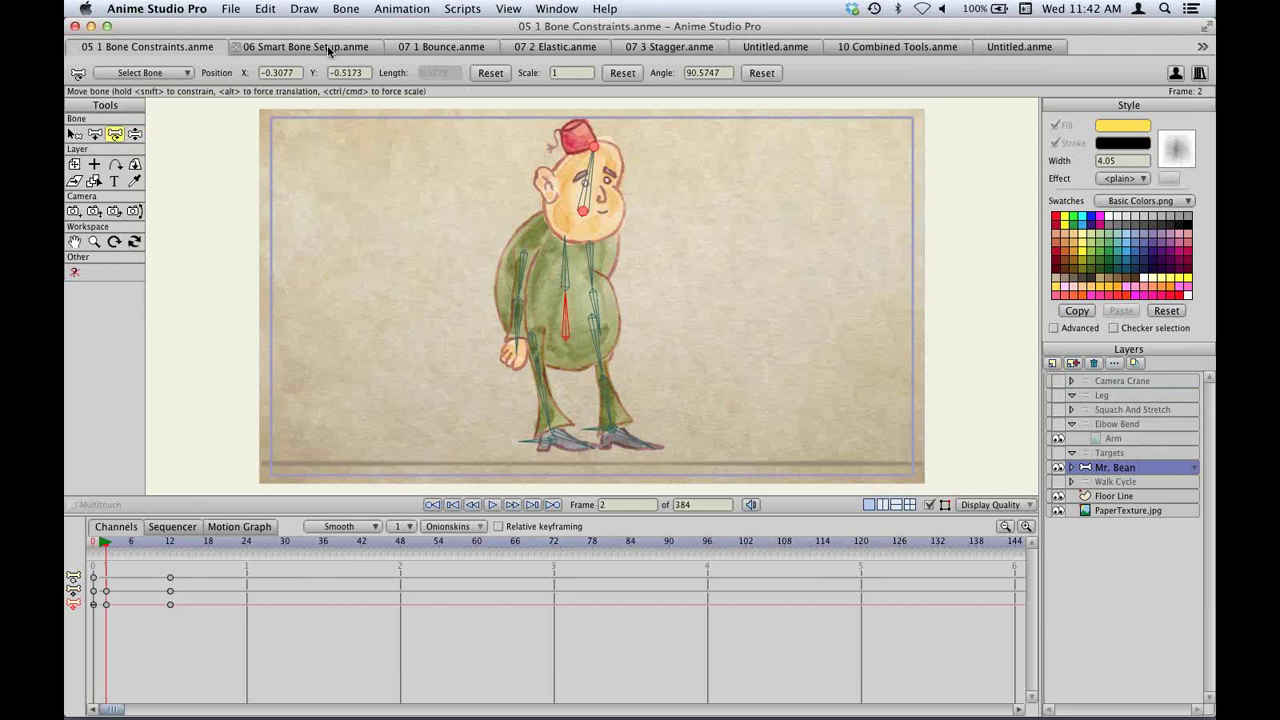
pyautogui.click(330, 47)
# Browse the File, Animation and Bone menus, ending on the bone hide, show and reset commands.
pyautogui.click(230, 8)
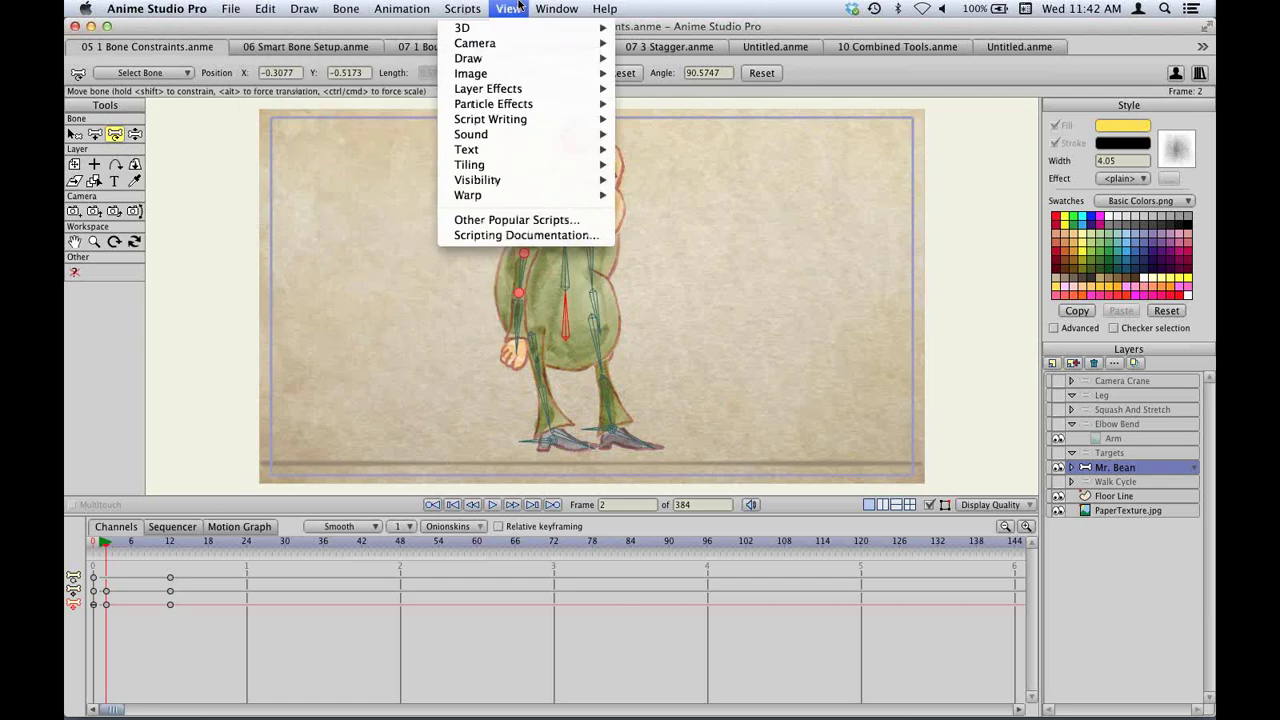
pyautogui.click(401, 8)
pyautogui.click(422, 10)
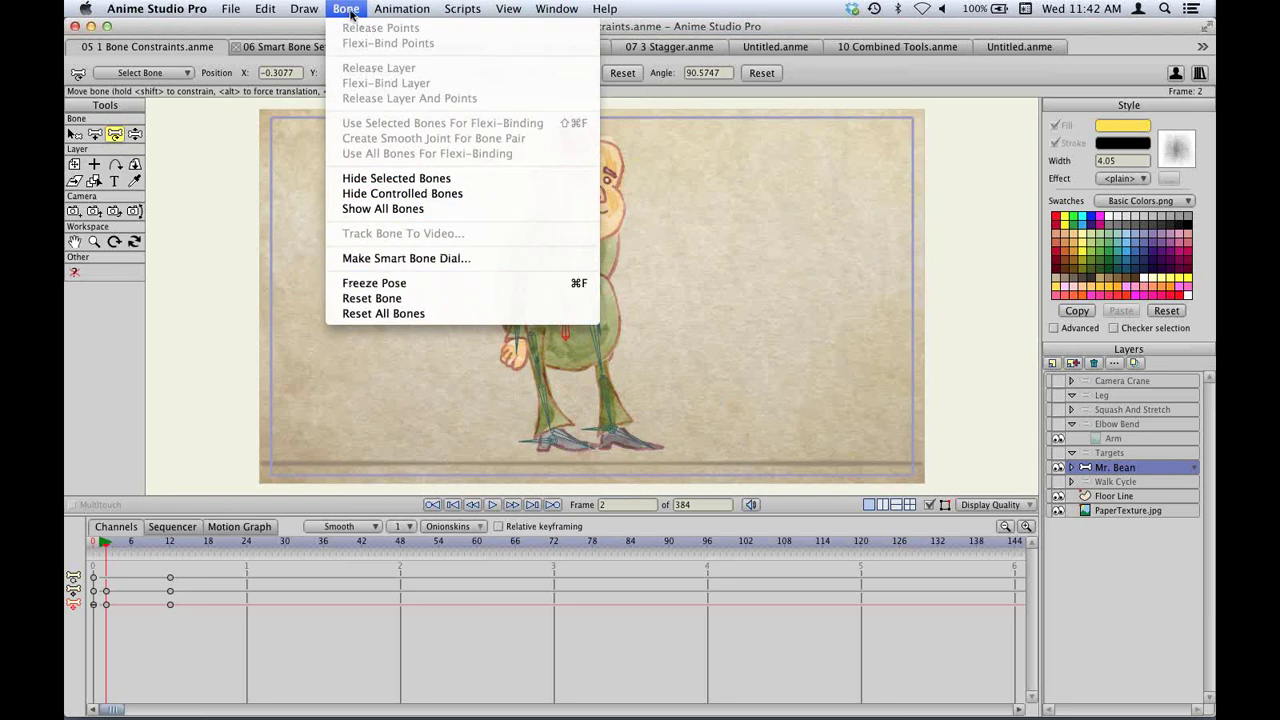
pyautogui.click(348, 10)
pyautogui.click(360, 14)
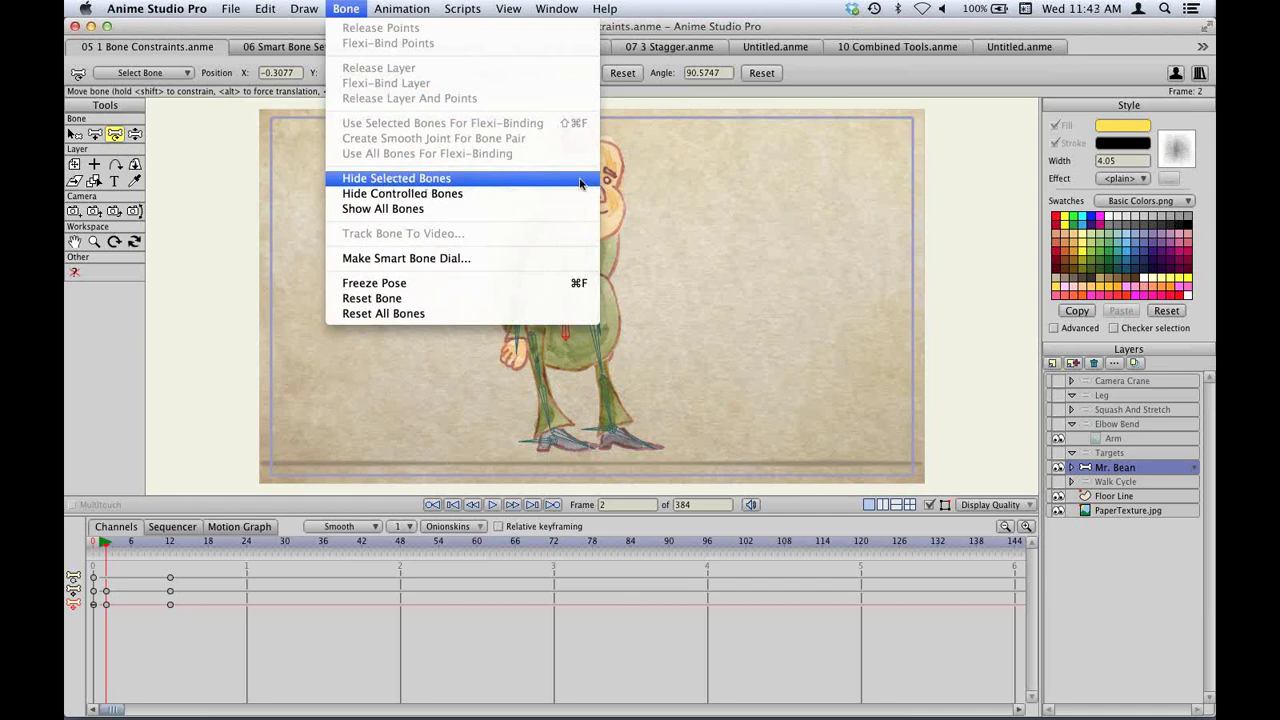
# Open Help > Edit Keyboard Shortcuts and scroll through the Default shortcut set.
pyautogui.click(509, 8)
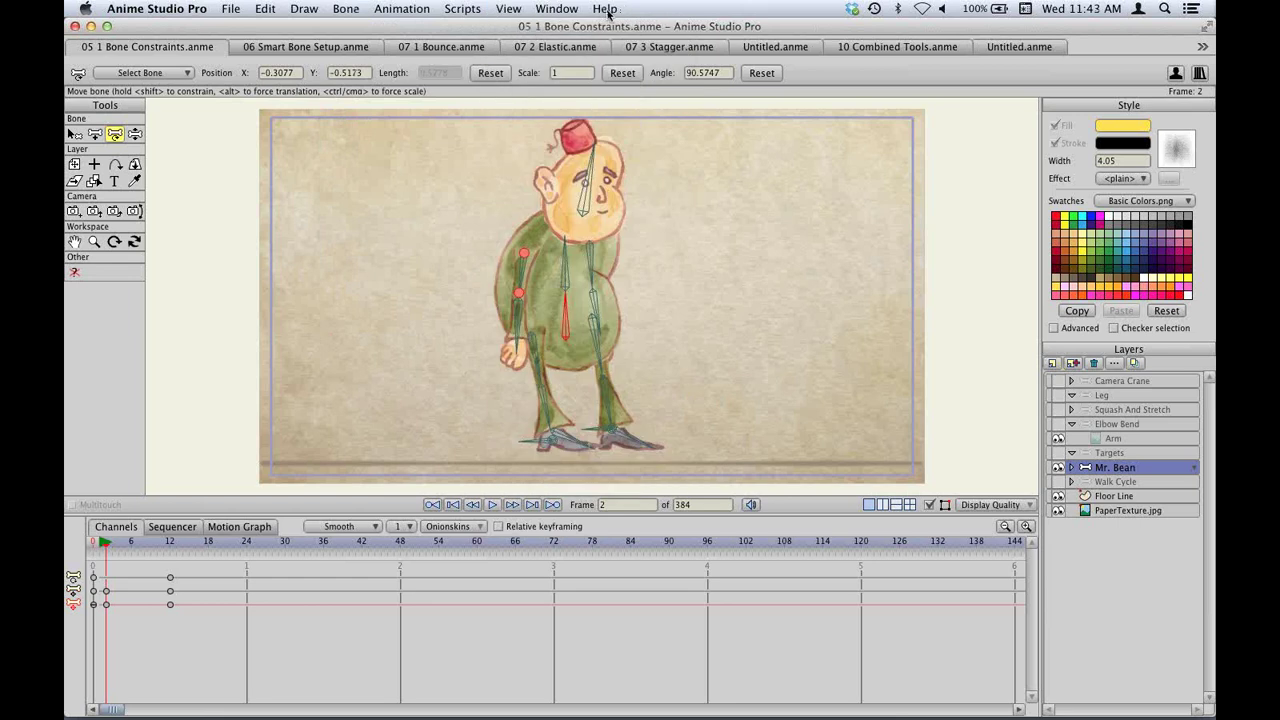
pyautogui.click(605, 9)
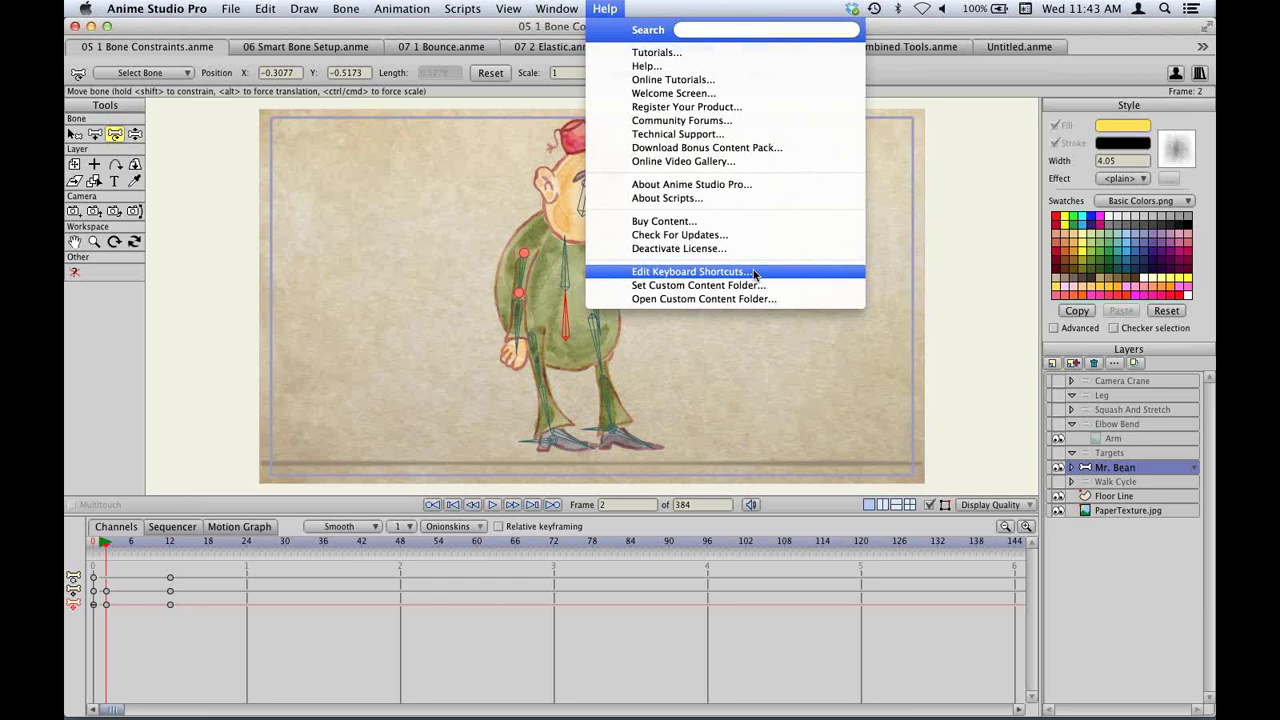
pyautogui.click(755, 275)
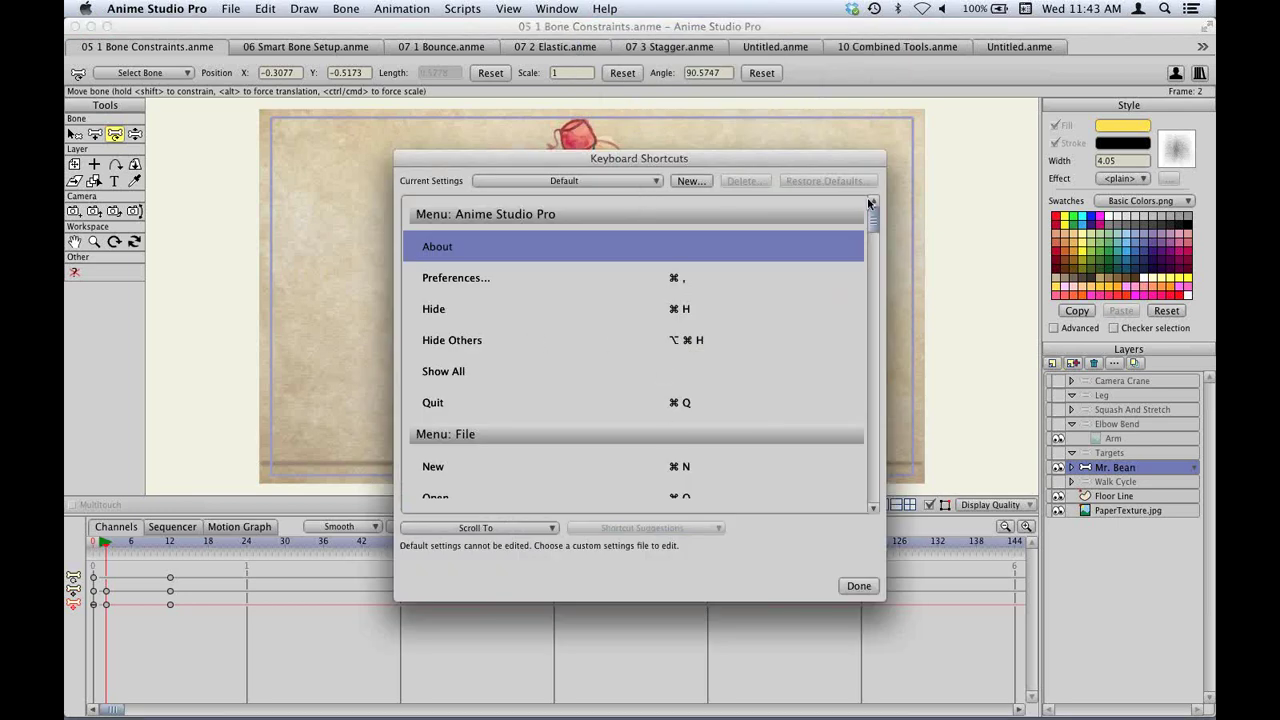
pyautogui.scroll(-5, 700, 338)
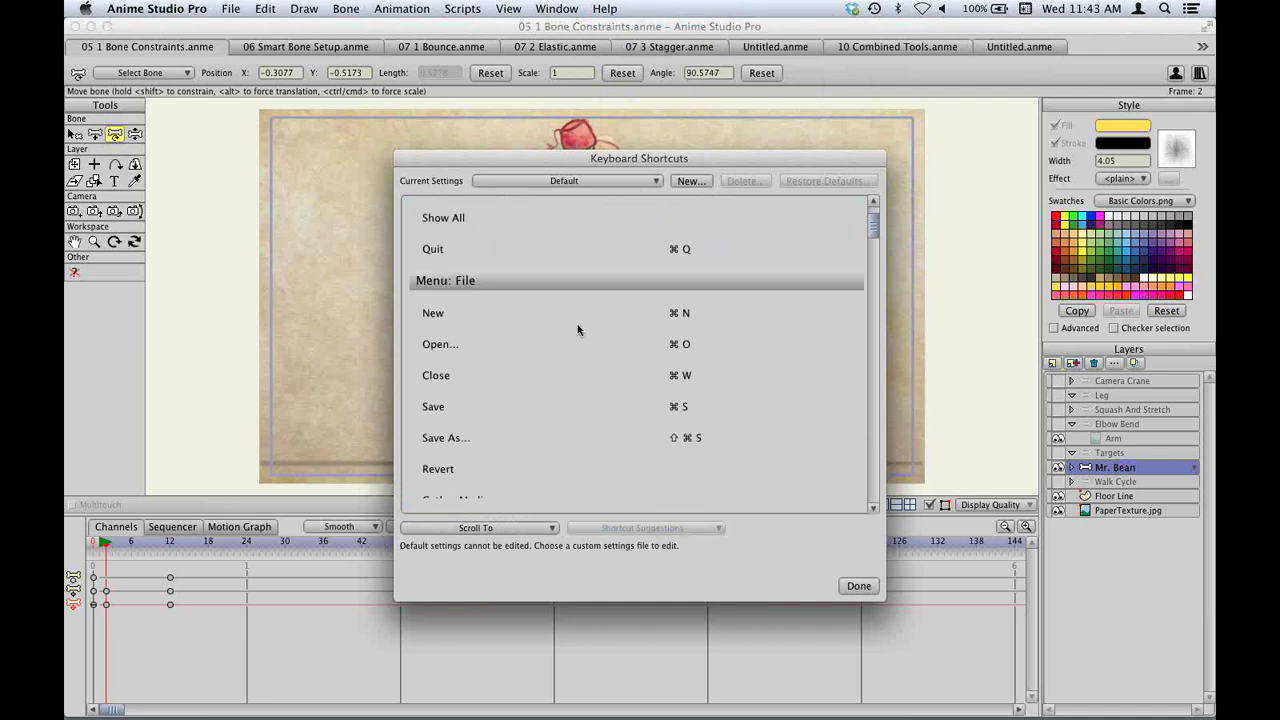
pyautogui.scroll(-6, 514, 378)
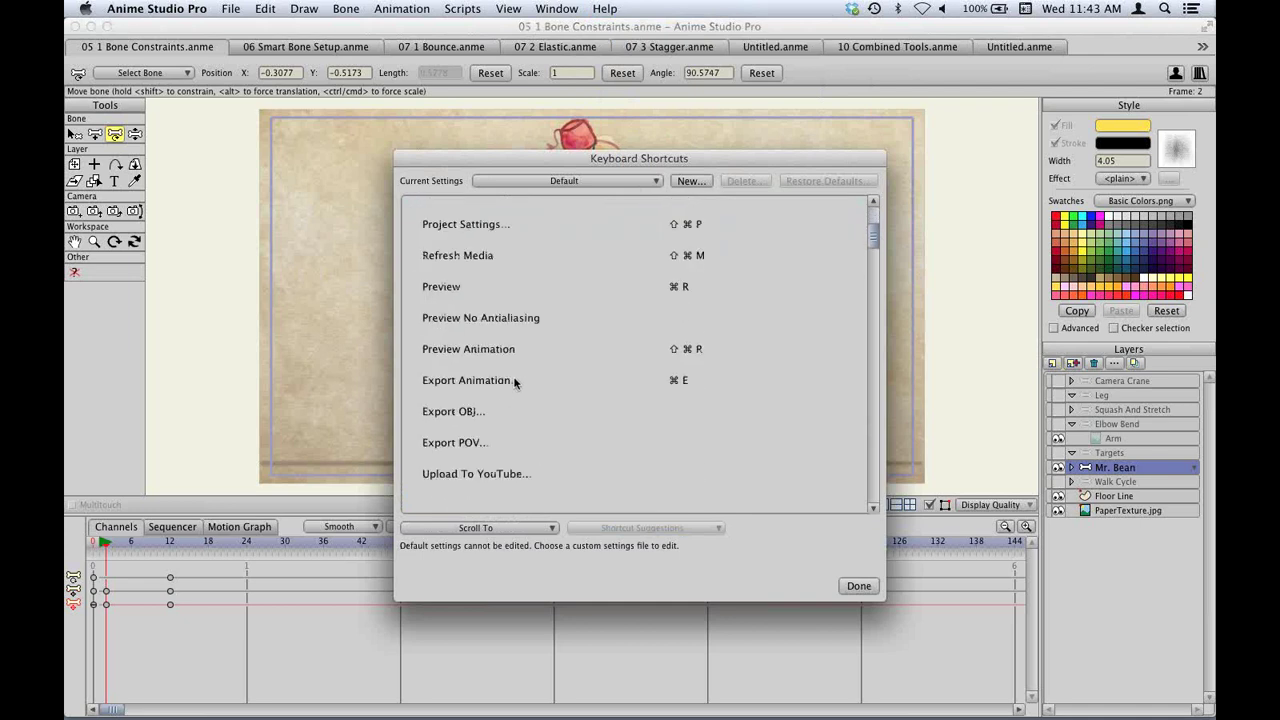
pyautogui.scroll(11, 514, 380)
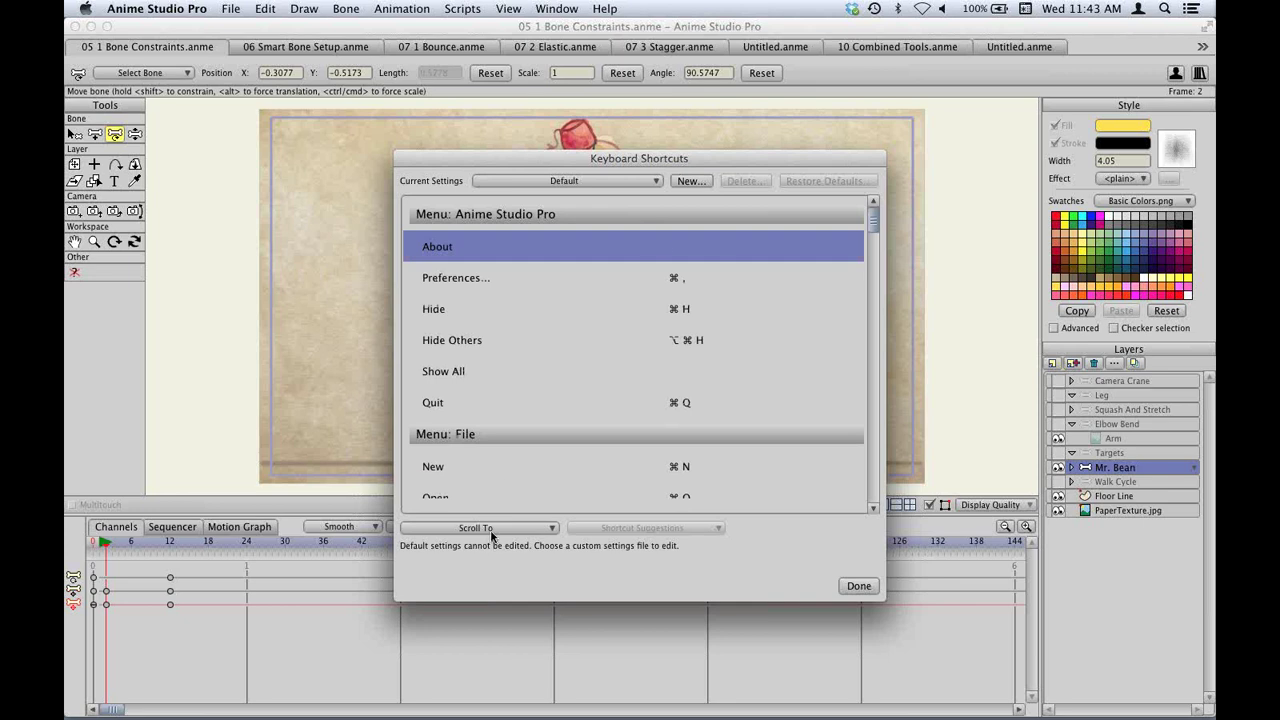
# Create a new custom shortcut set, naming it after the user.
pyautogui.click(690, 181)
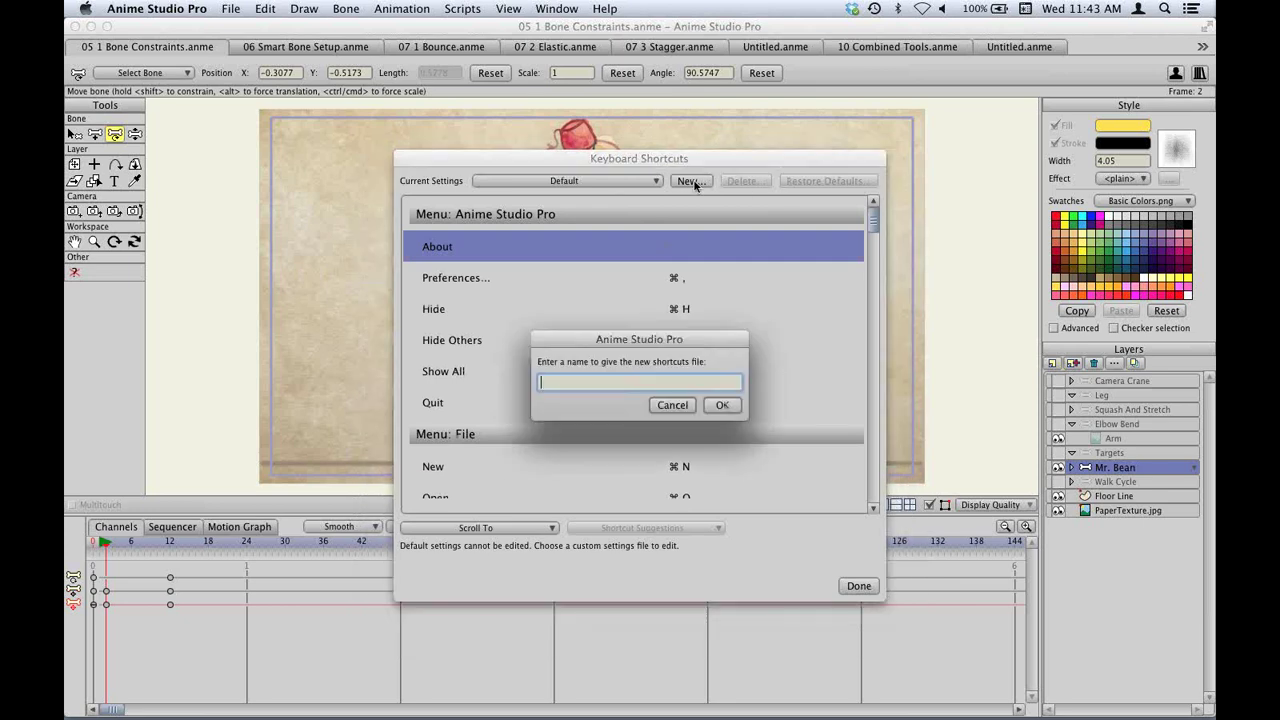
pyautogui.write('Mike')
pyautogui.click(737, 405)
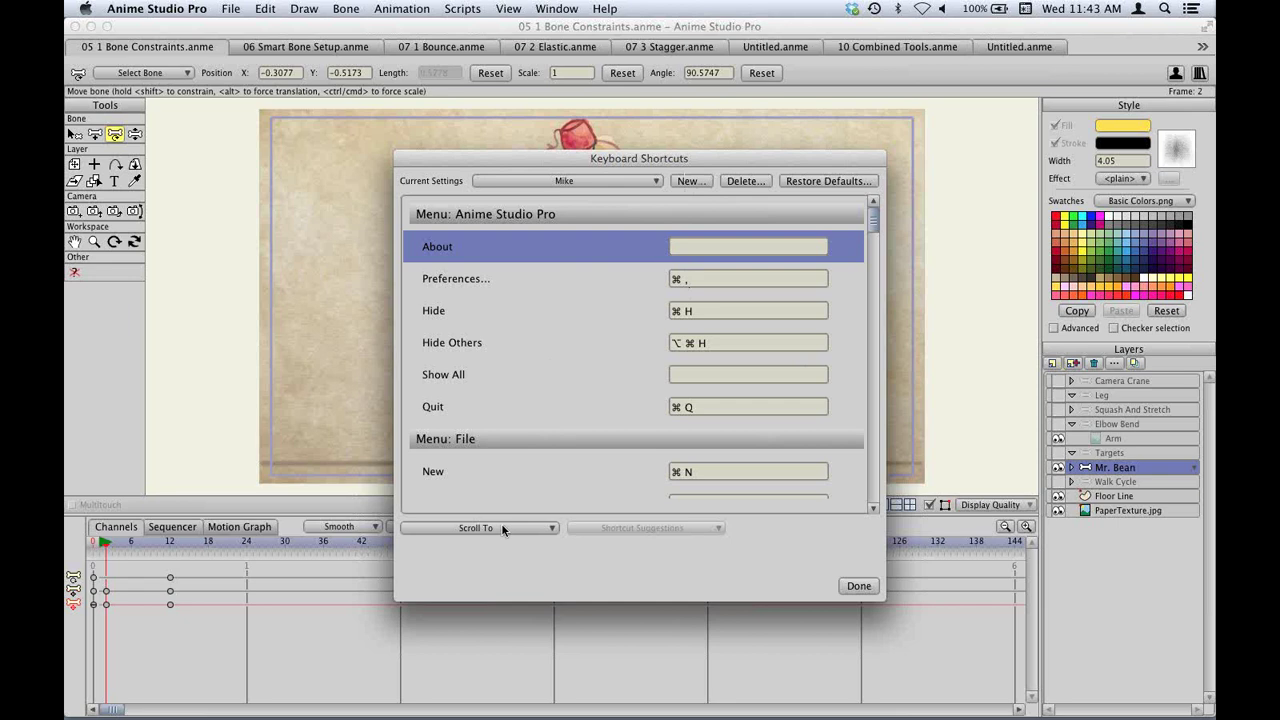
pyautogui.scroll(-10, 546, 397)
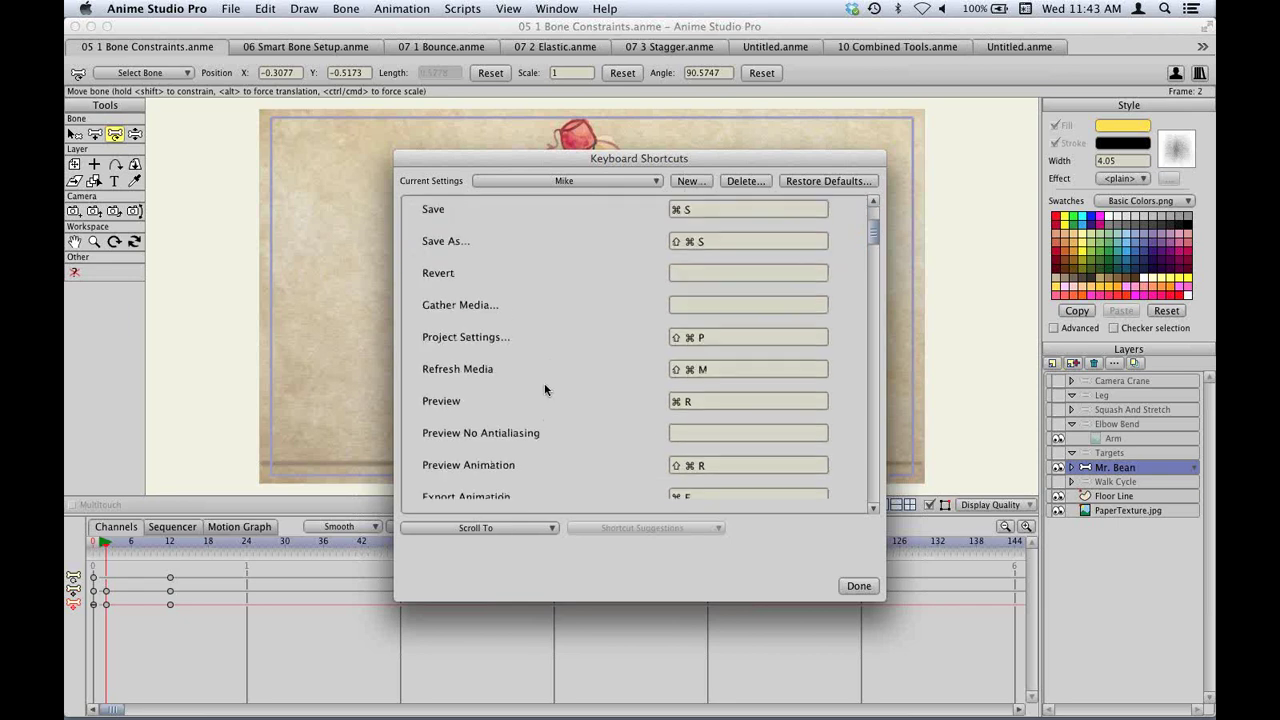
pyautogui.scroll(3, 520, 450)
# Jump to the Bone section, assign ⌘H to Hide Selected Bones, and confirm with Done.
pyautogui.click(487, 529)
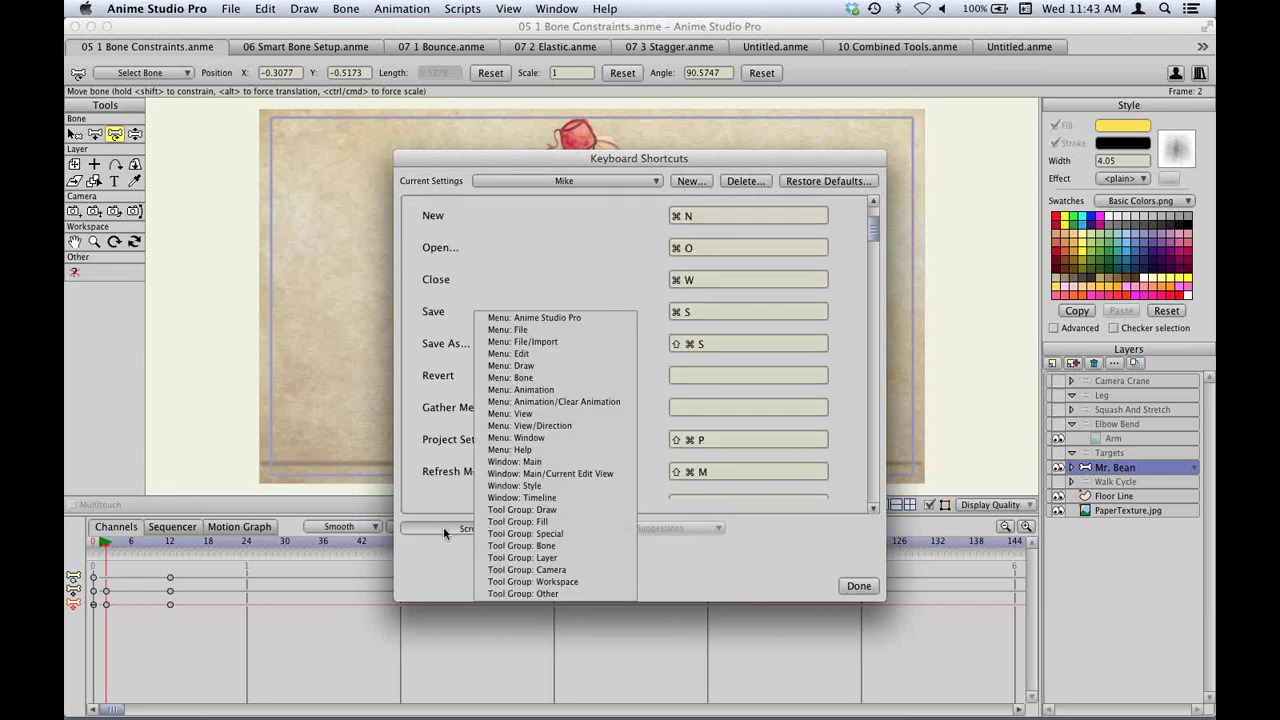
pyautogui.click(530, 380)
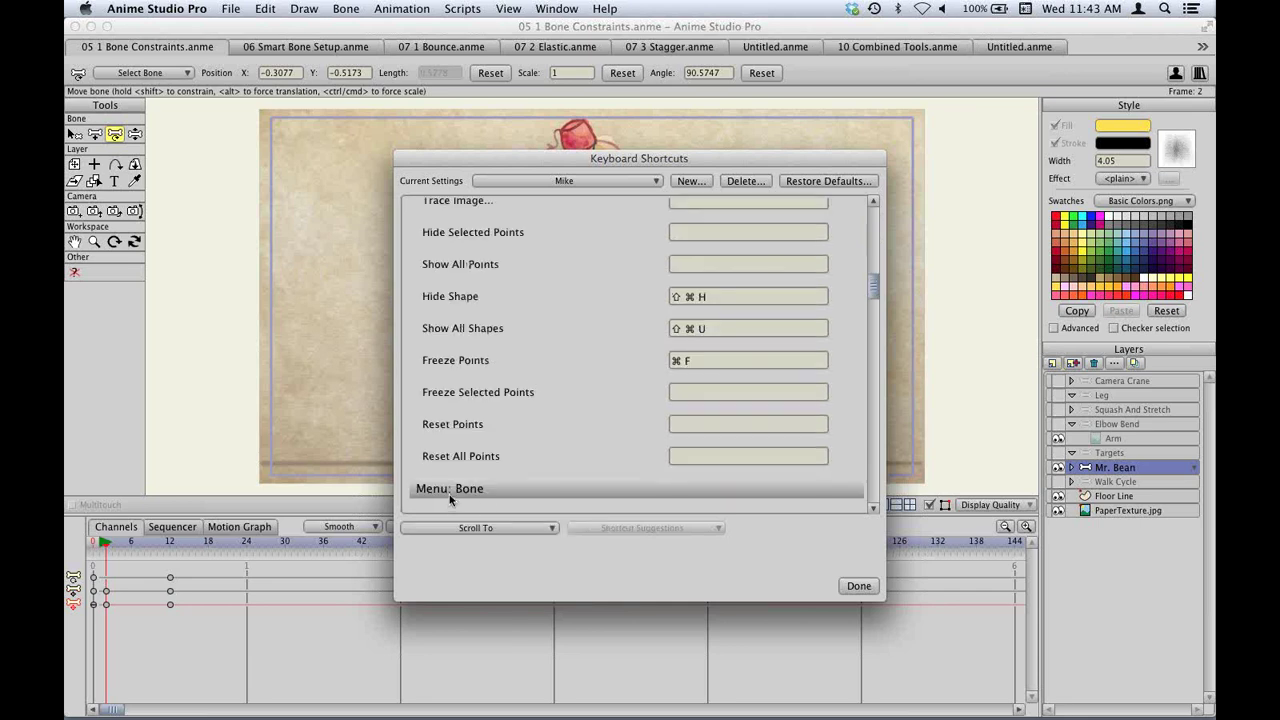
pyautogui.scroll(-5, 450, 500)
pyautogui.scroll(-5, 470, 370)
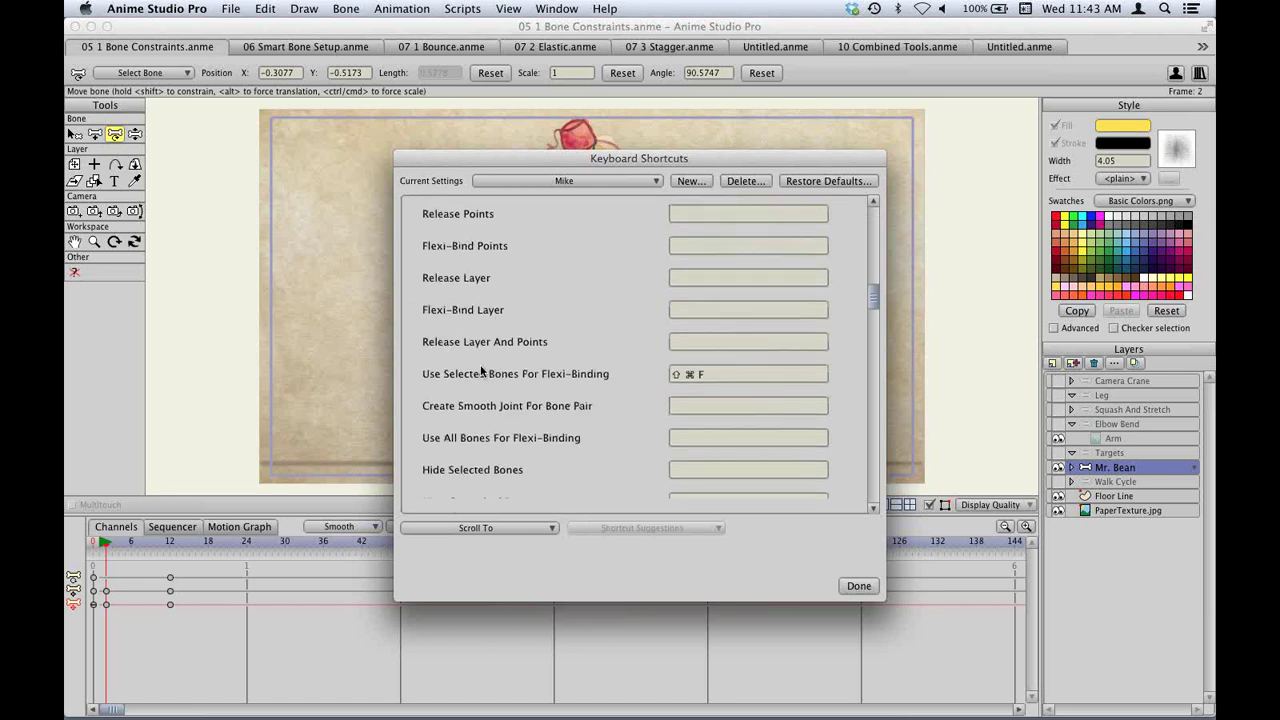
pyautogui.scroll(-3, 481, 371)
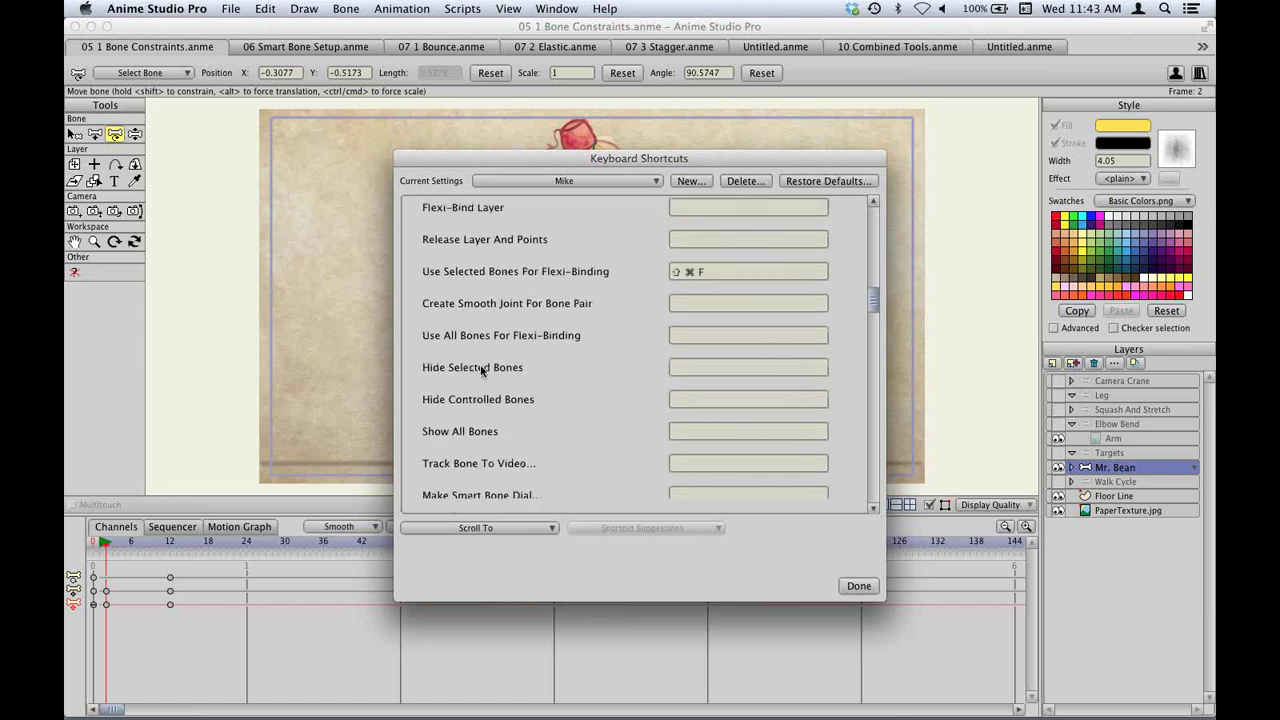
pyautogui.click(708, 368)
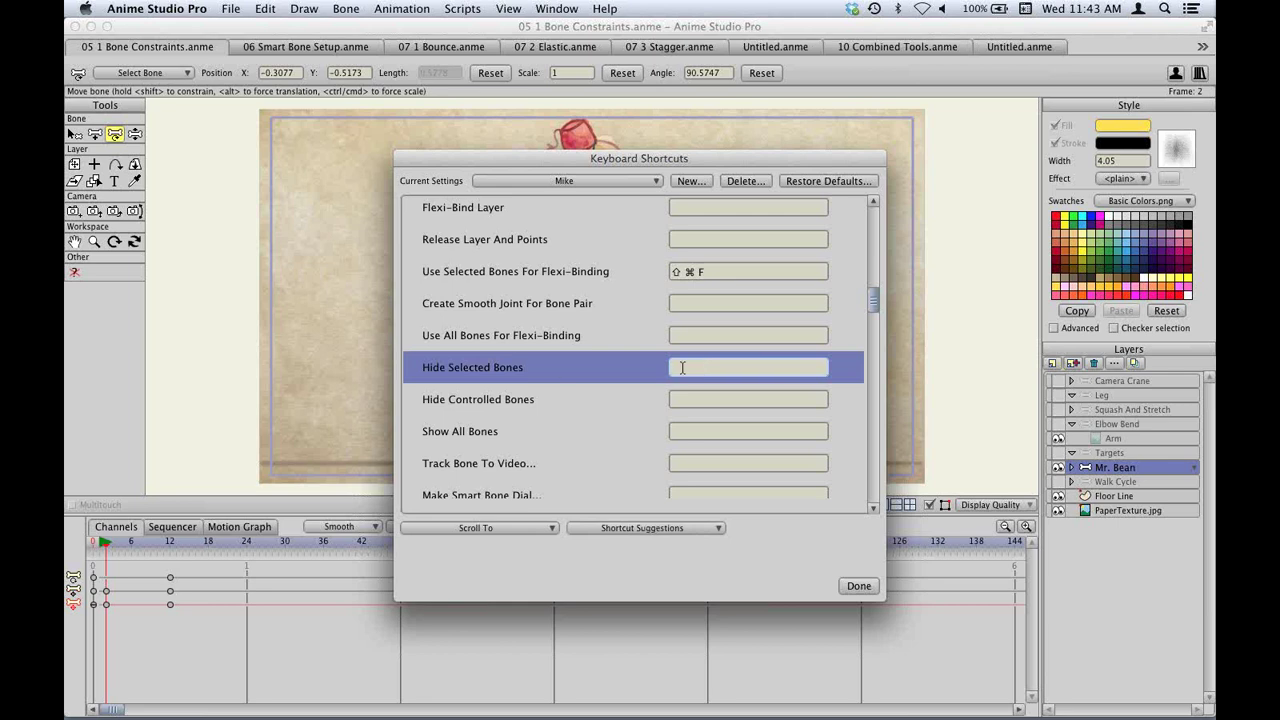
pyautogui.press('super+h')
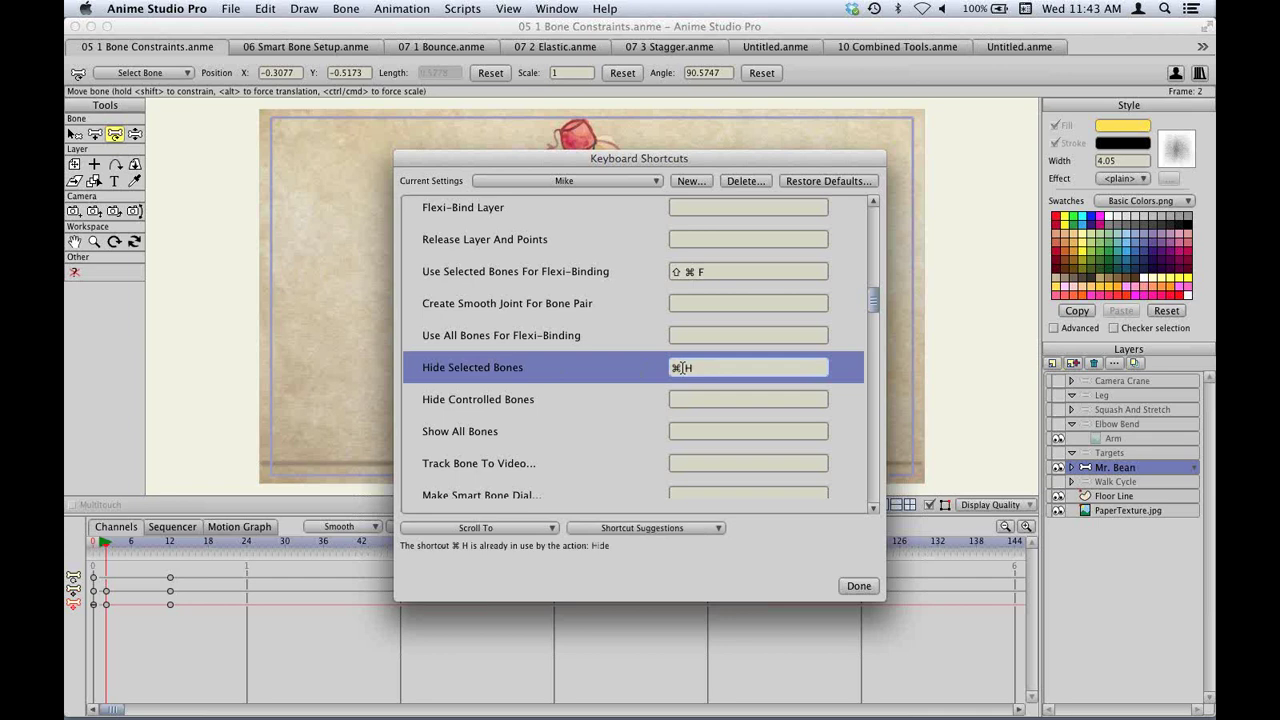
pyautogui.click(860, 586)
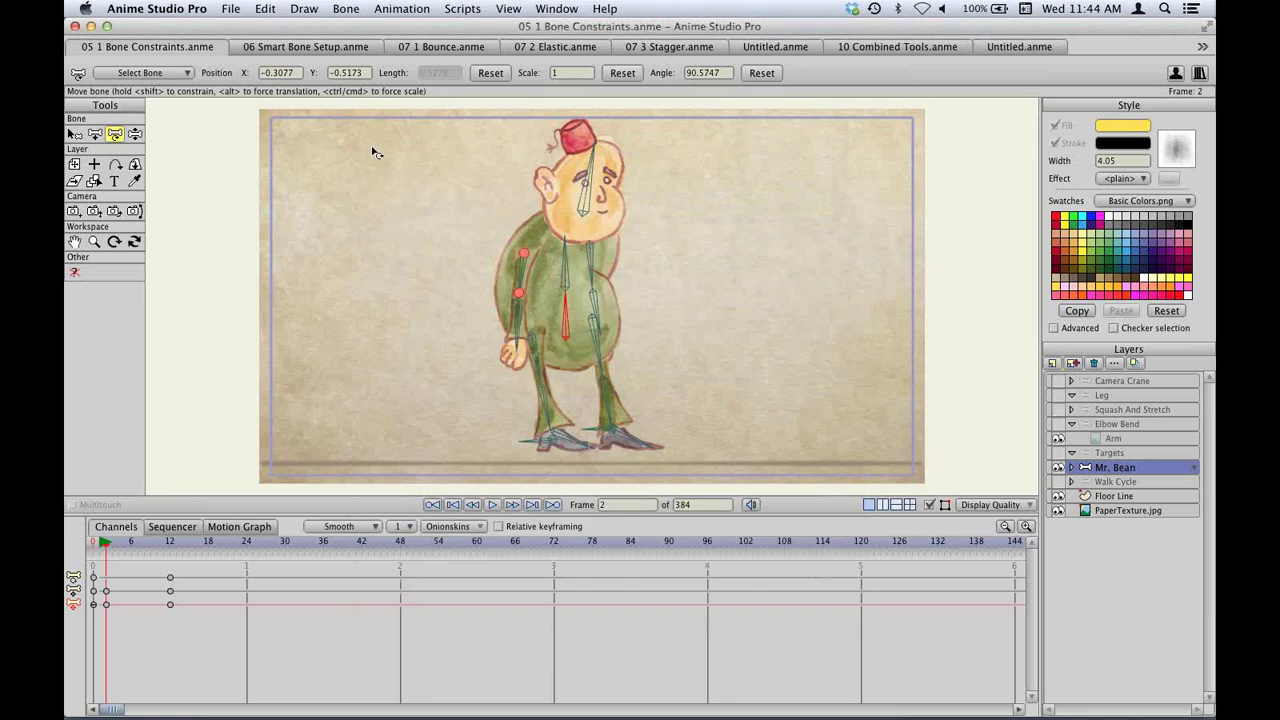
# Check the Bone menu, then select a bone on the character with the Select Bone tool (Z).
pyautogui.click(347, 7)
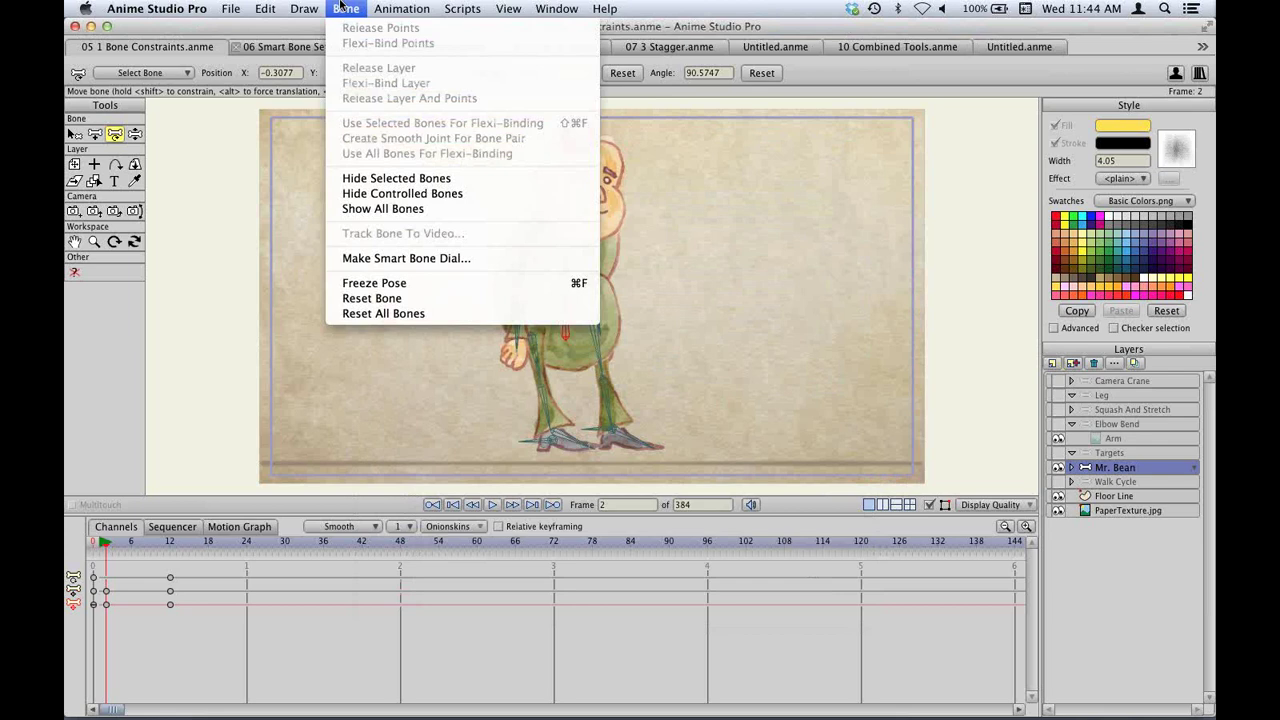
pyautogui.click(342, 8)
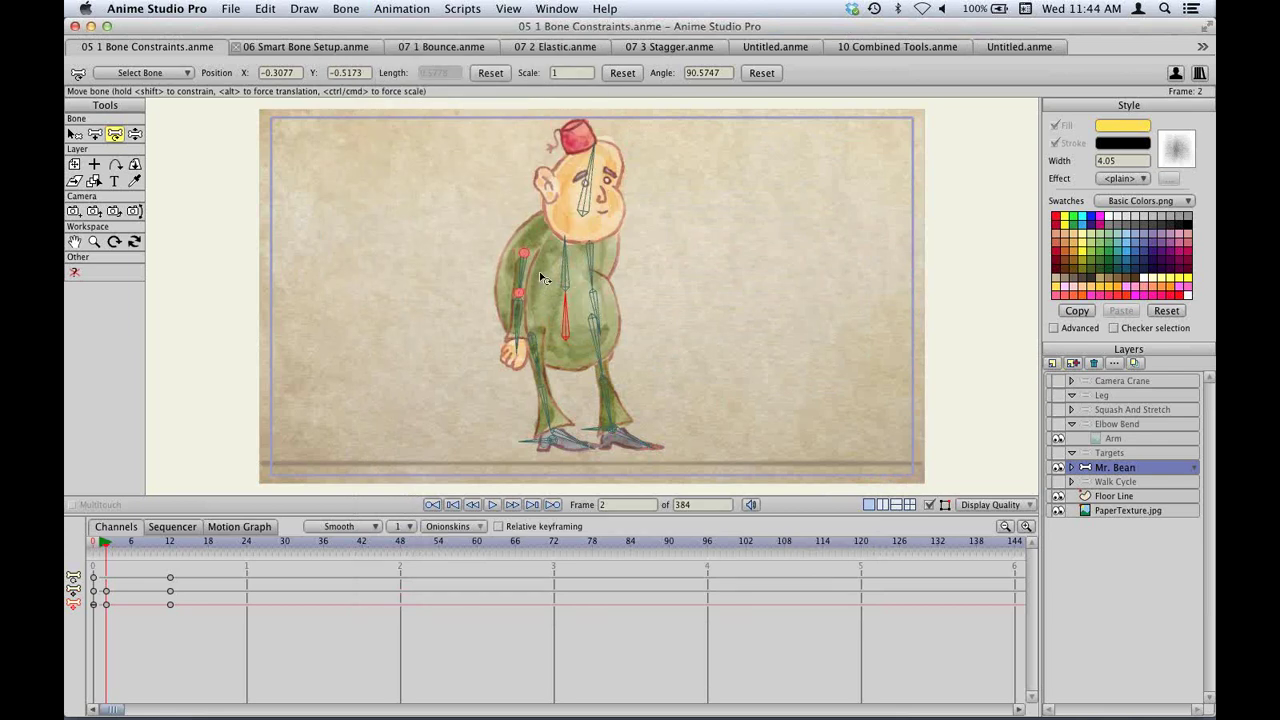
pyautogui.press('z')
pyautogui.click(595, 327)
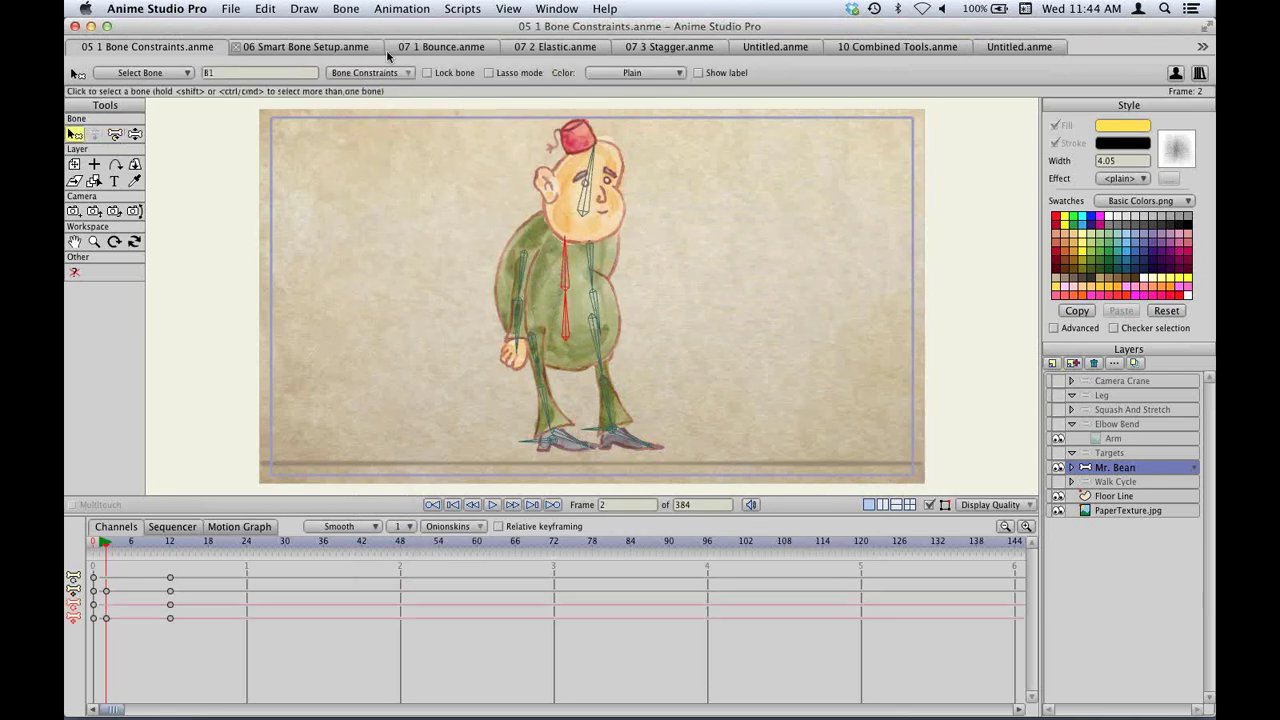
# Recheck the Bone menu and the Animation section of Help > Edit Keyboard Shortcuts.
pyautogui.click(347, 8)
pyautogui.click(350, 8)
pyautogui.click(608, 8)
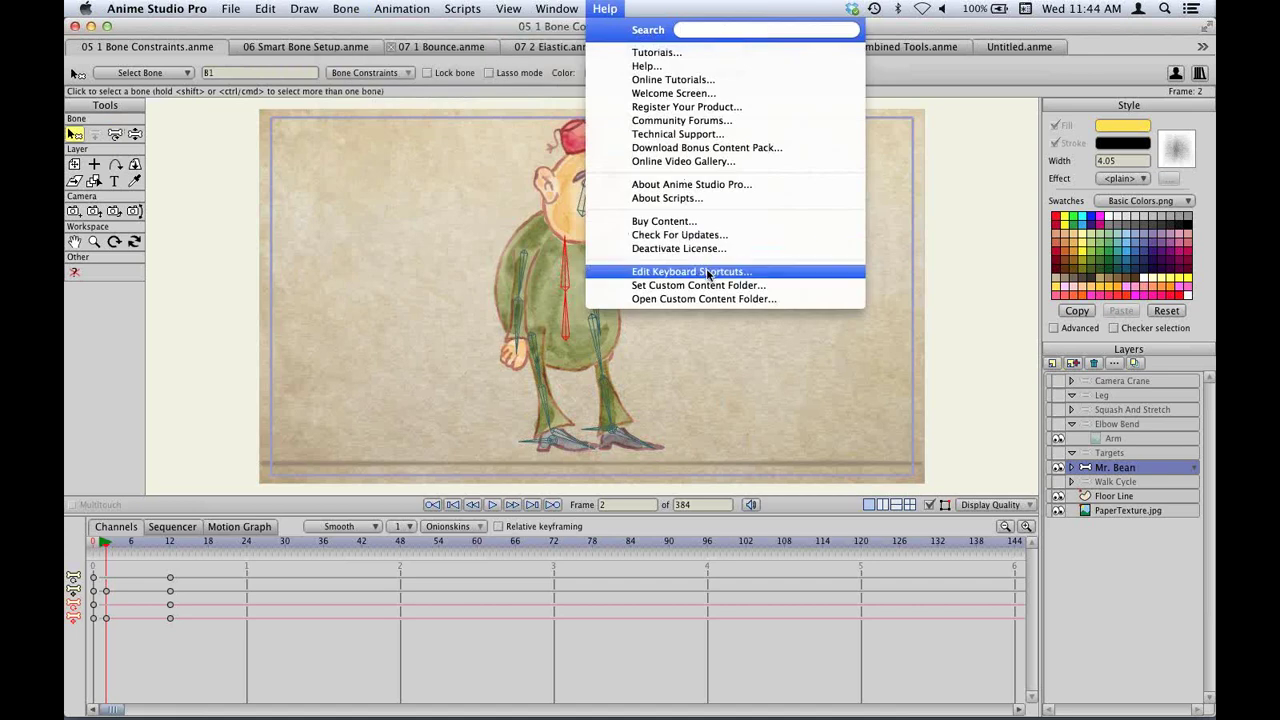
pyautogui.click(708, 273)
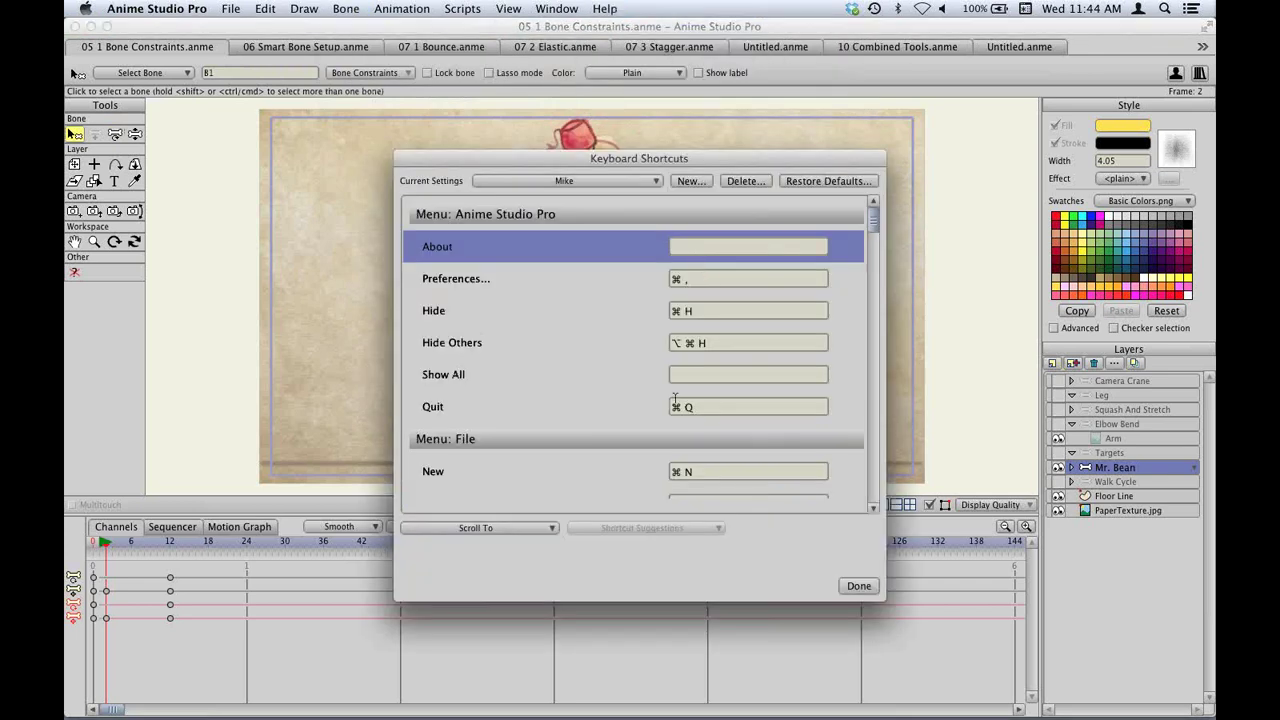
pyautogui.click(534, 527)
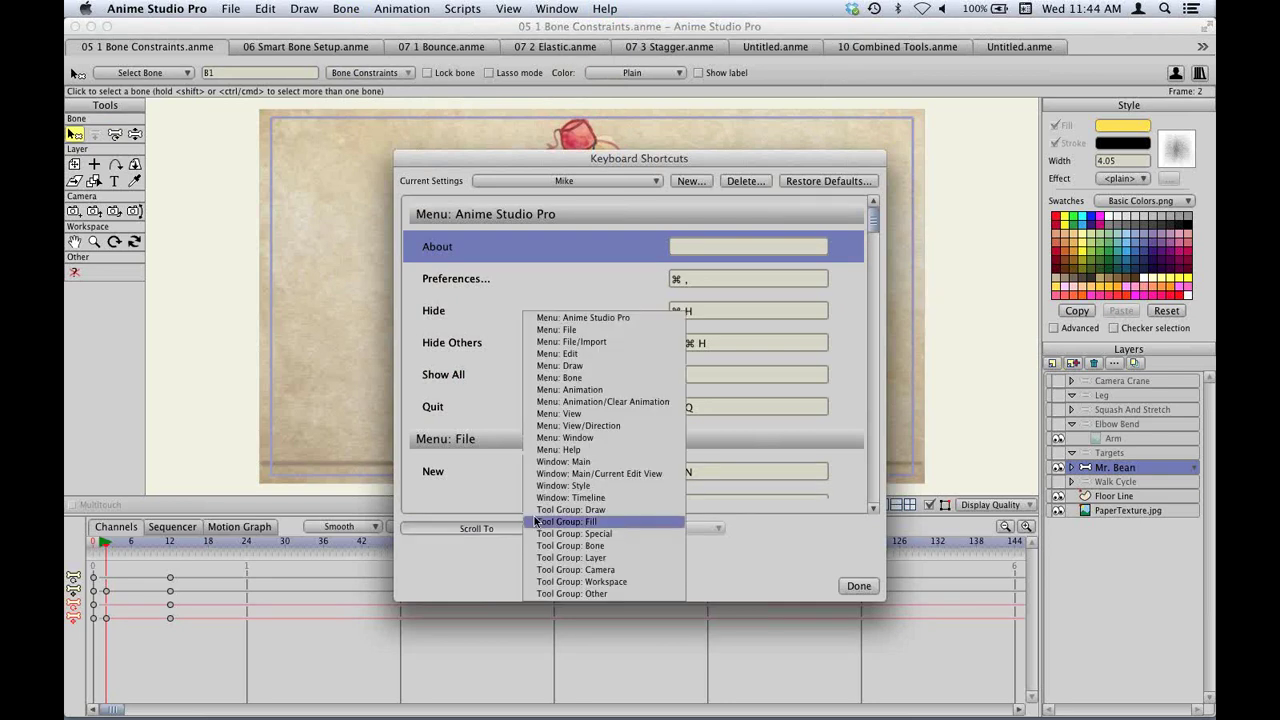
pyautogui.click(592, 385)
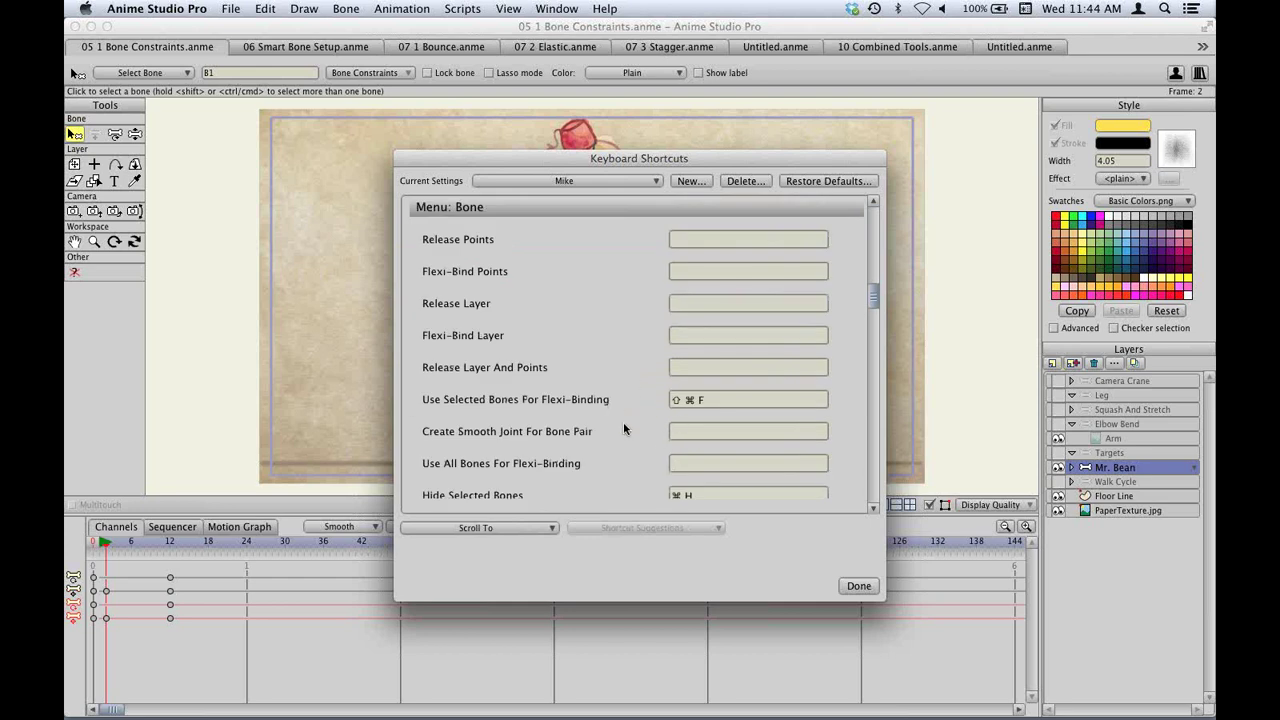
pyautogui.scroll(-2, 623, 422)
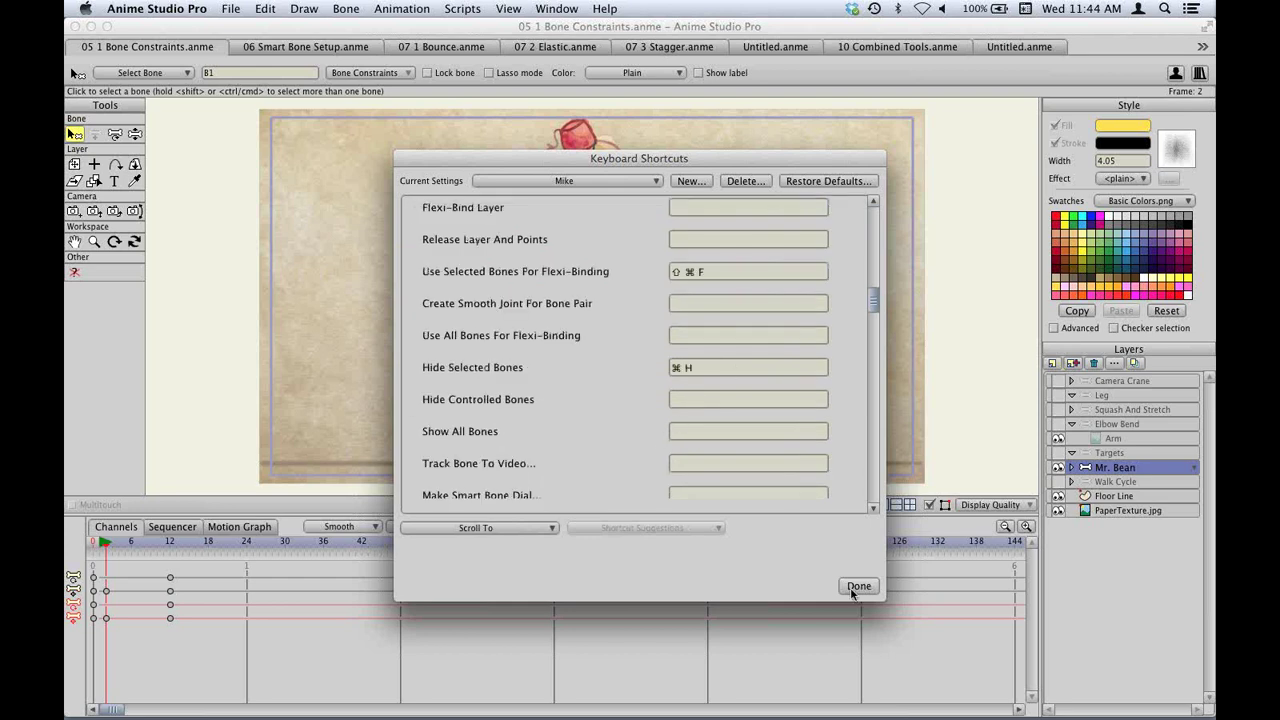
pyautogui.click(858, 587)
# Look over the Bone menu again, then close 05 1 Bone Constraints.anme with ⌘W.
pyautogui.click(350, 8)
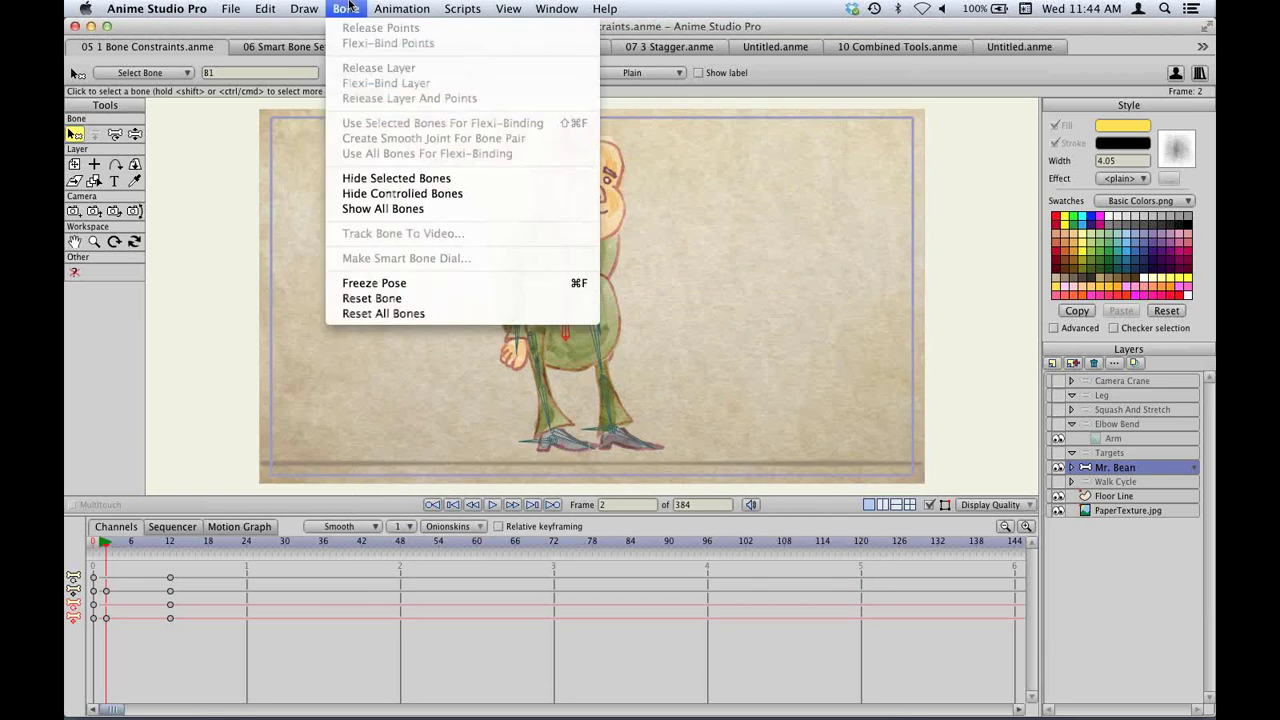
pyautogui.click(350, 8)
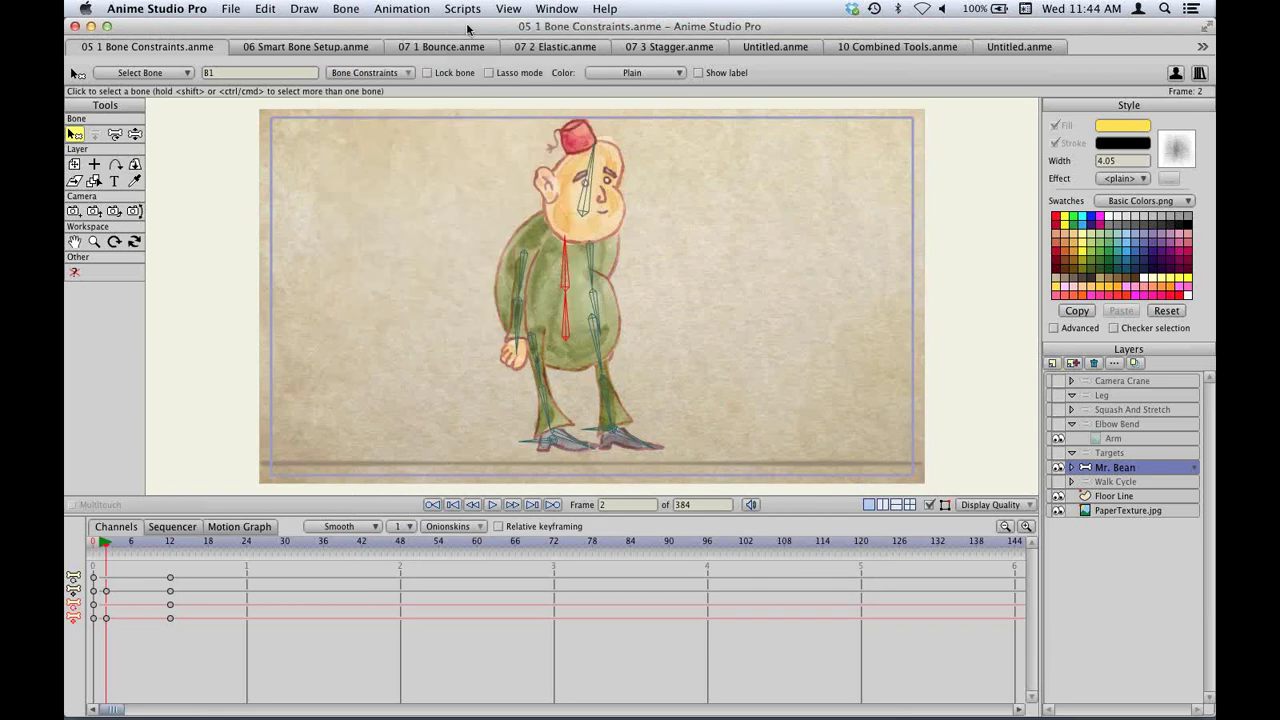
pyautogui.click(269, 47)
pyautogui.click(350, 8)
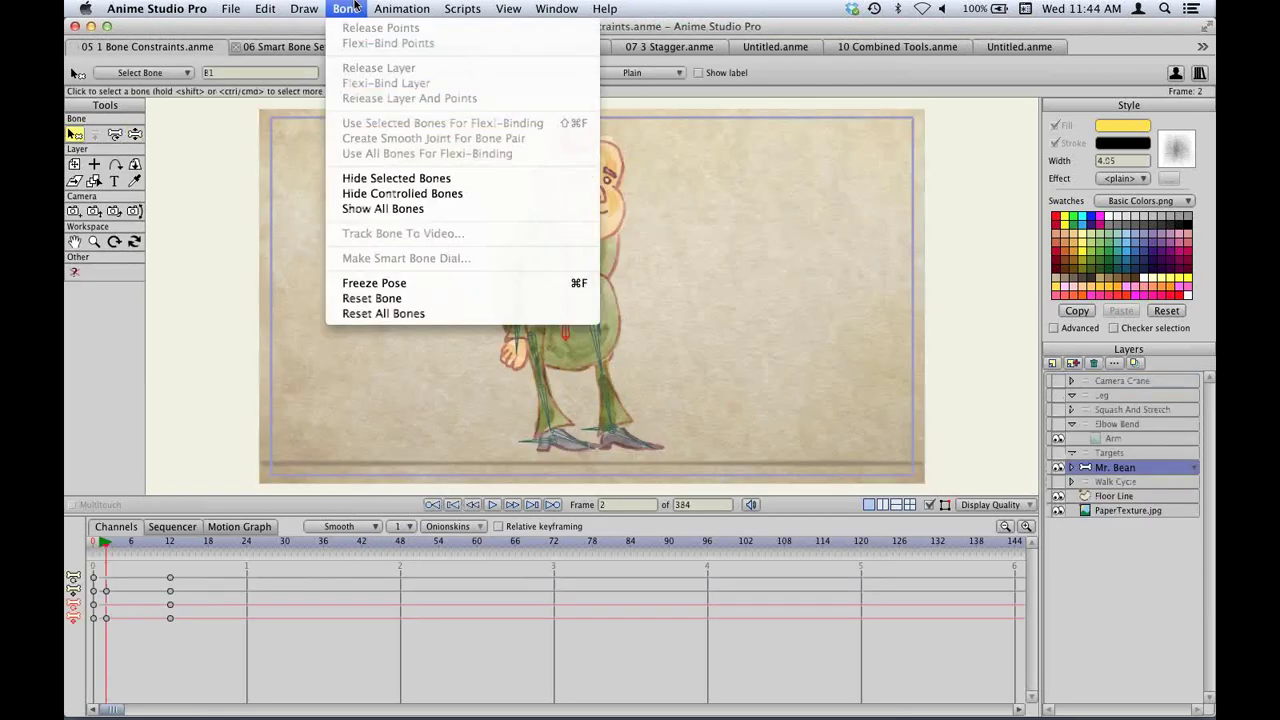
pyautogui.click(355, 7)
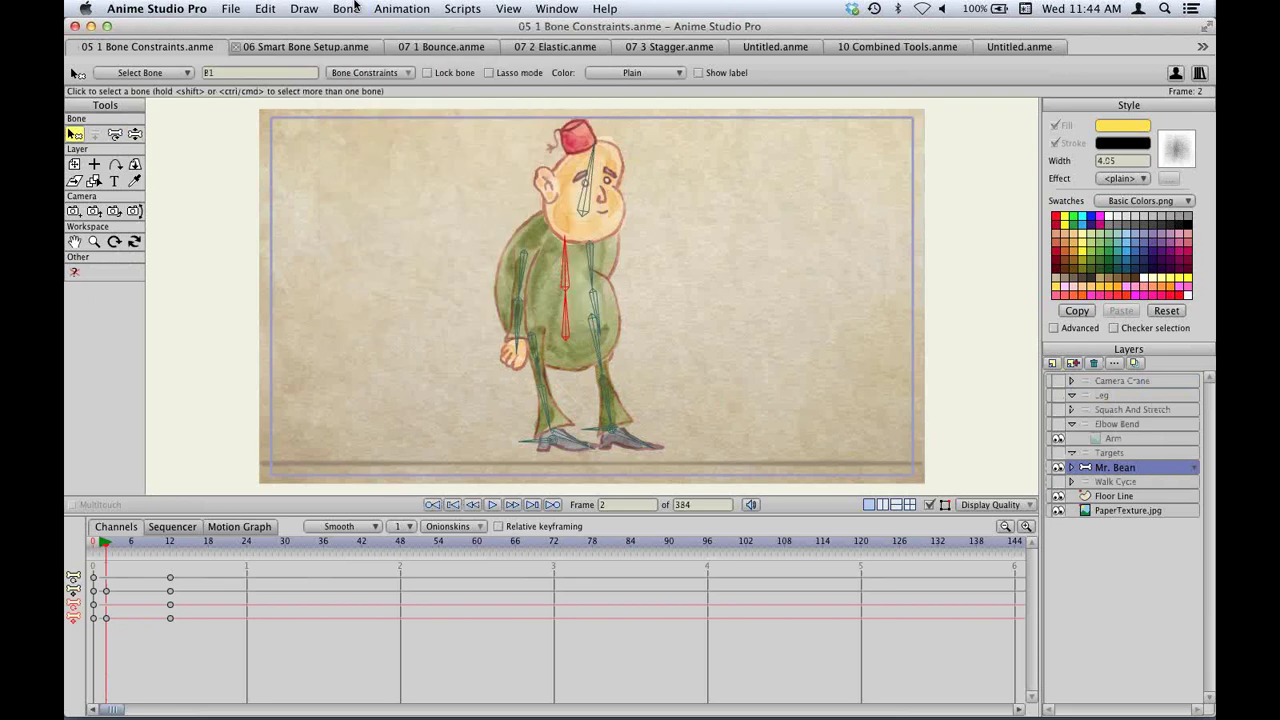
pyautogui.press('super+w')
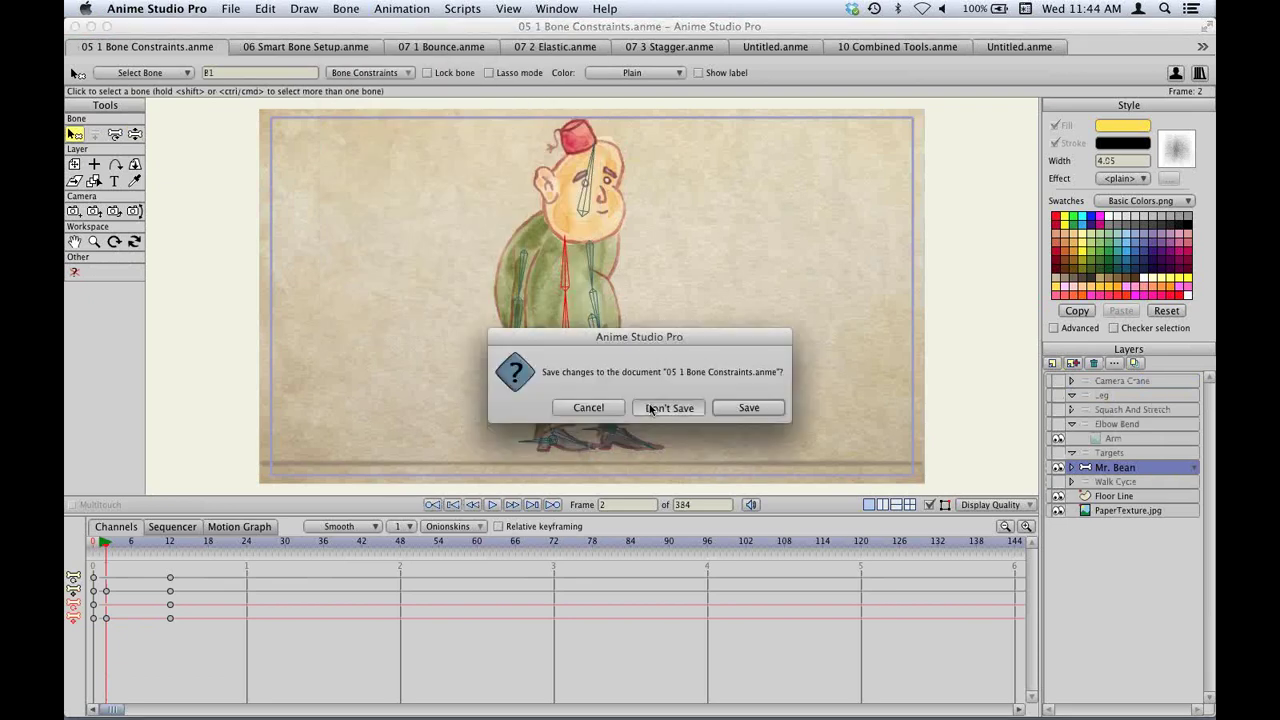
# Choose Don't Save for Bone Constraints, Smart Bone Setup and every remaining demo file.
pyautogui.click(657, 406)
pyautogui.click(662, 406)
pyautogui.click(662, 407)
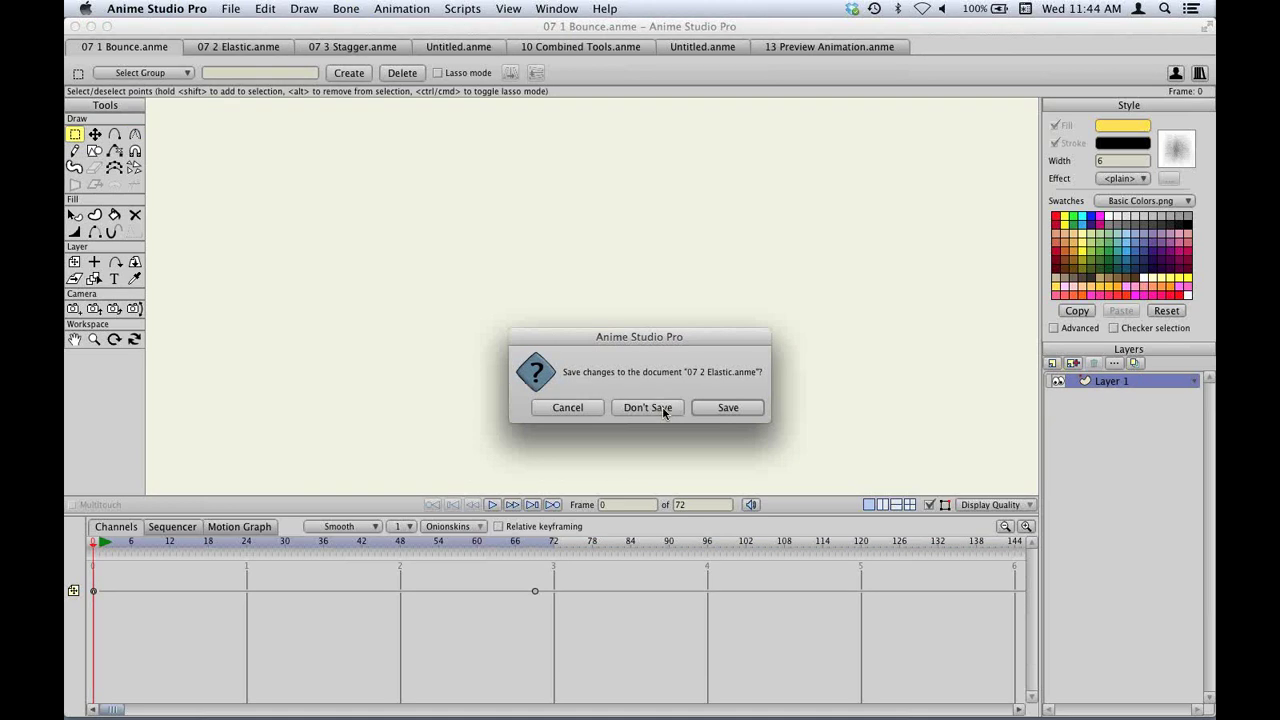
pyautogui.click(662, 407)
pyautogui.click(662, 407)
pyautogui.click(662, 407)
pyautogui.click(662, 407)
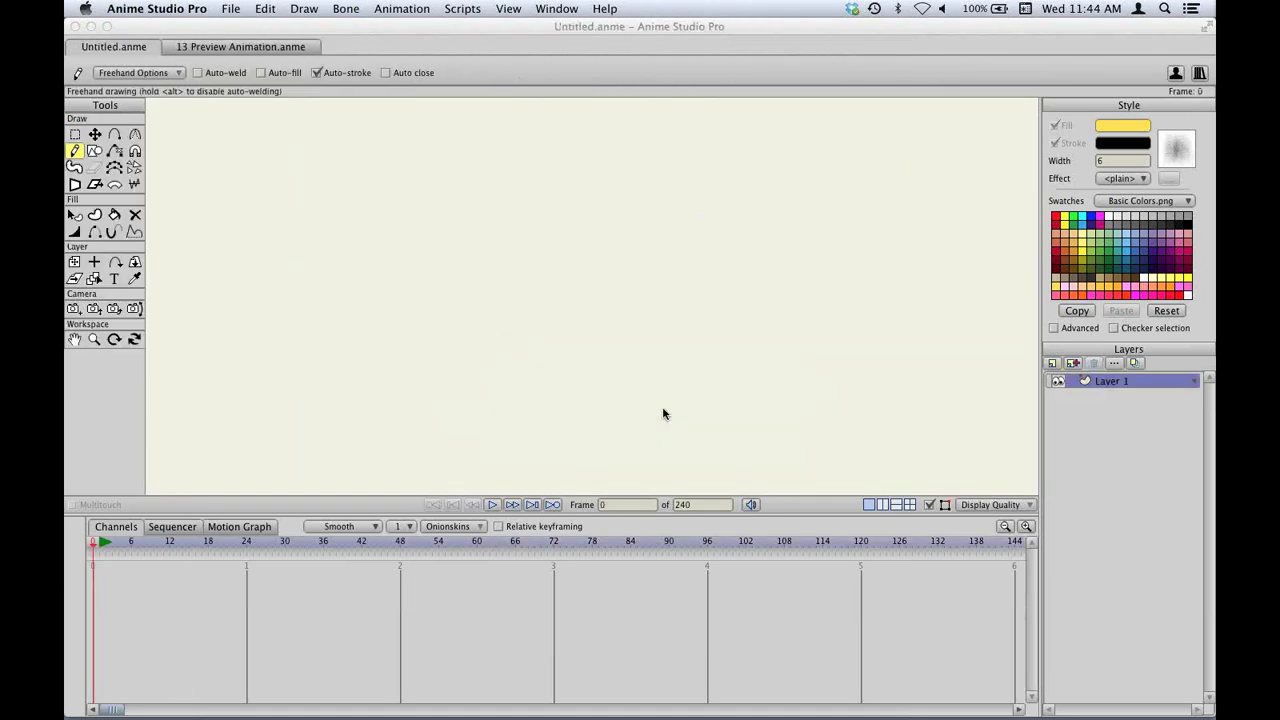
# Relaunch Anime Studio Pro from the Dock and look at the Bone and Help menus.
pyautogui.click(856, 705)
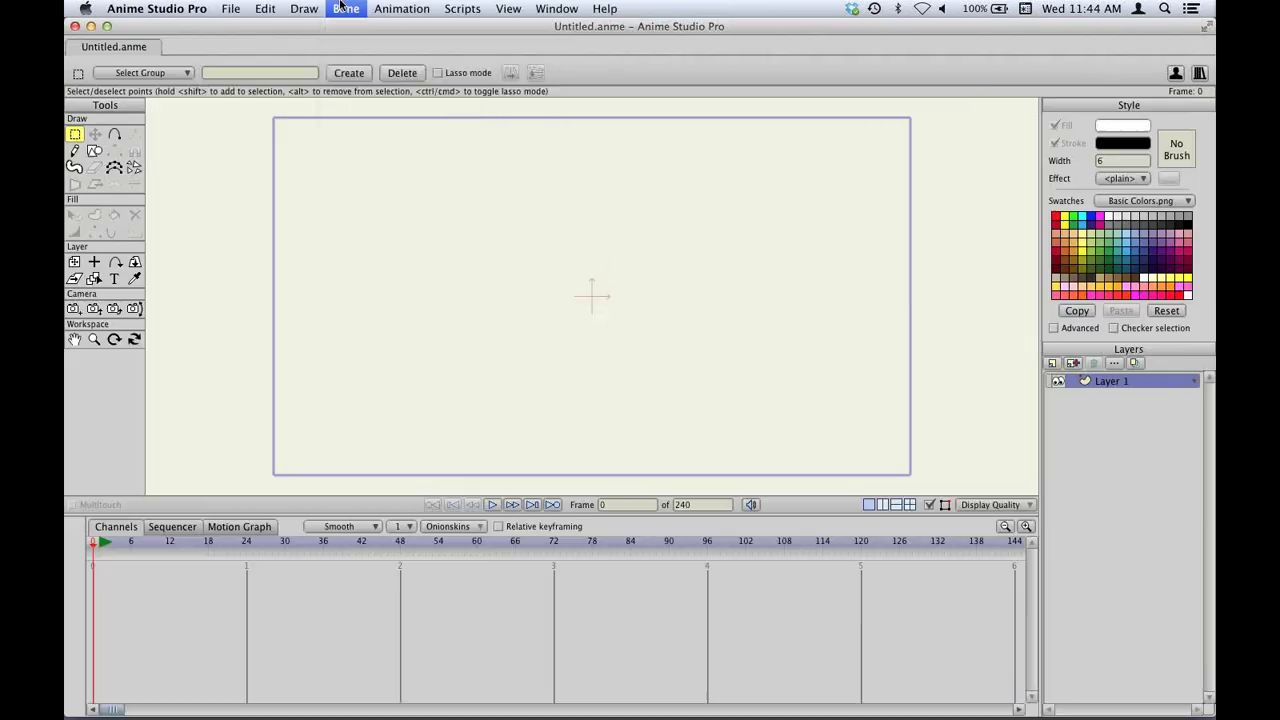
pyautogui.click(343, 8)
pyautogui.click(343, 8)
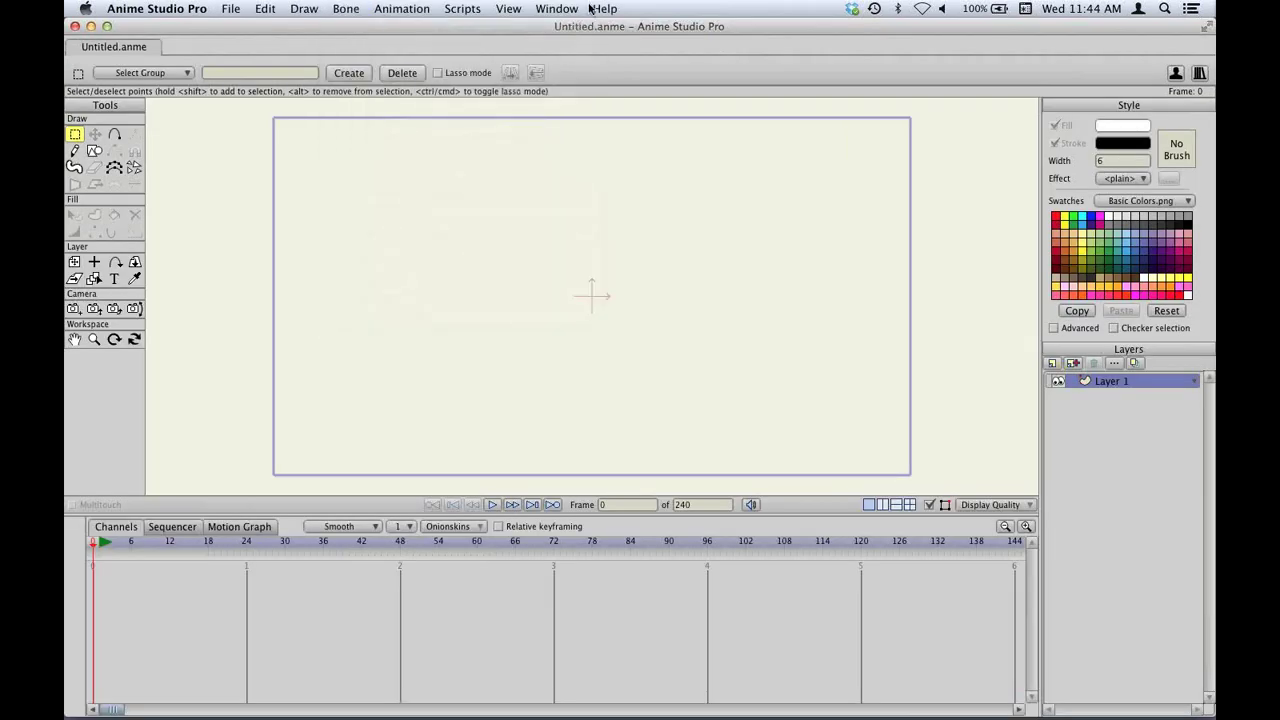
pyautogui.click(602, 8)
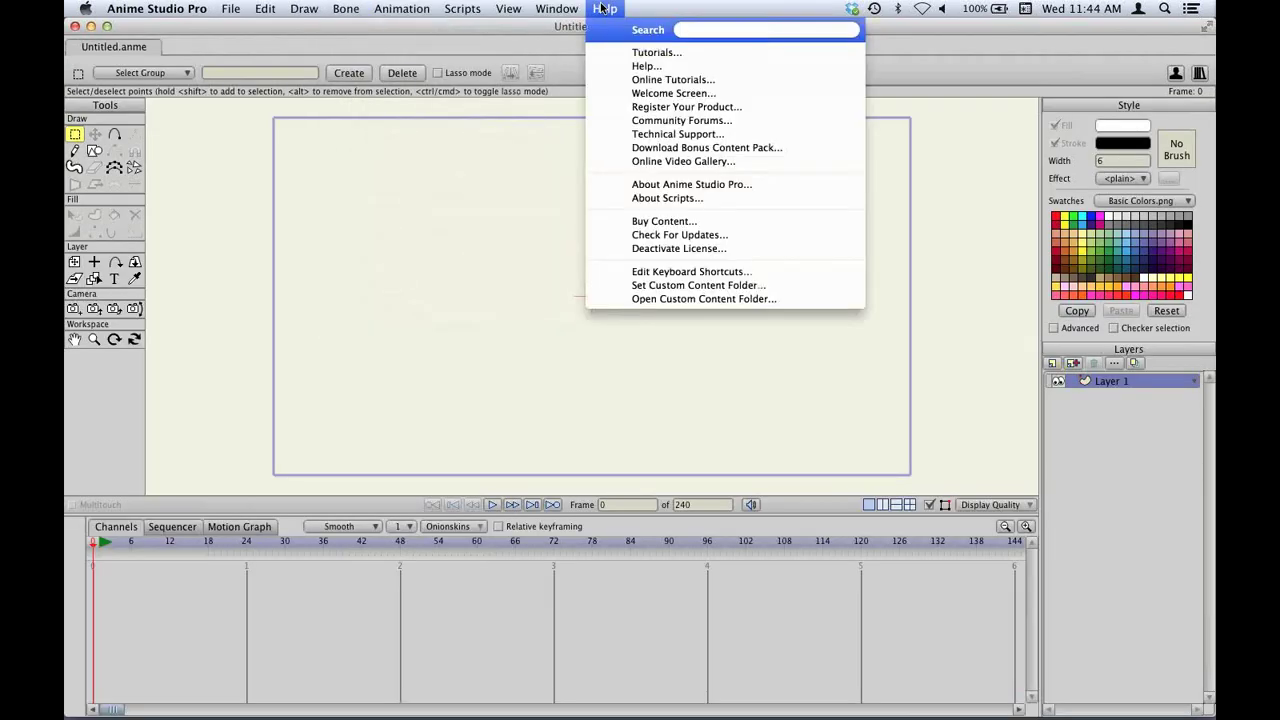
# Open and close the keyboard shortcut editor, then reopen it from the Help menu.
pyautogui.click(678, 274)
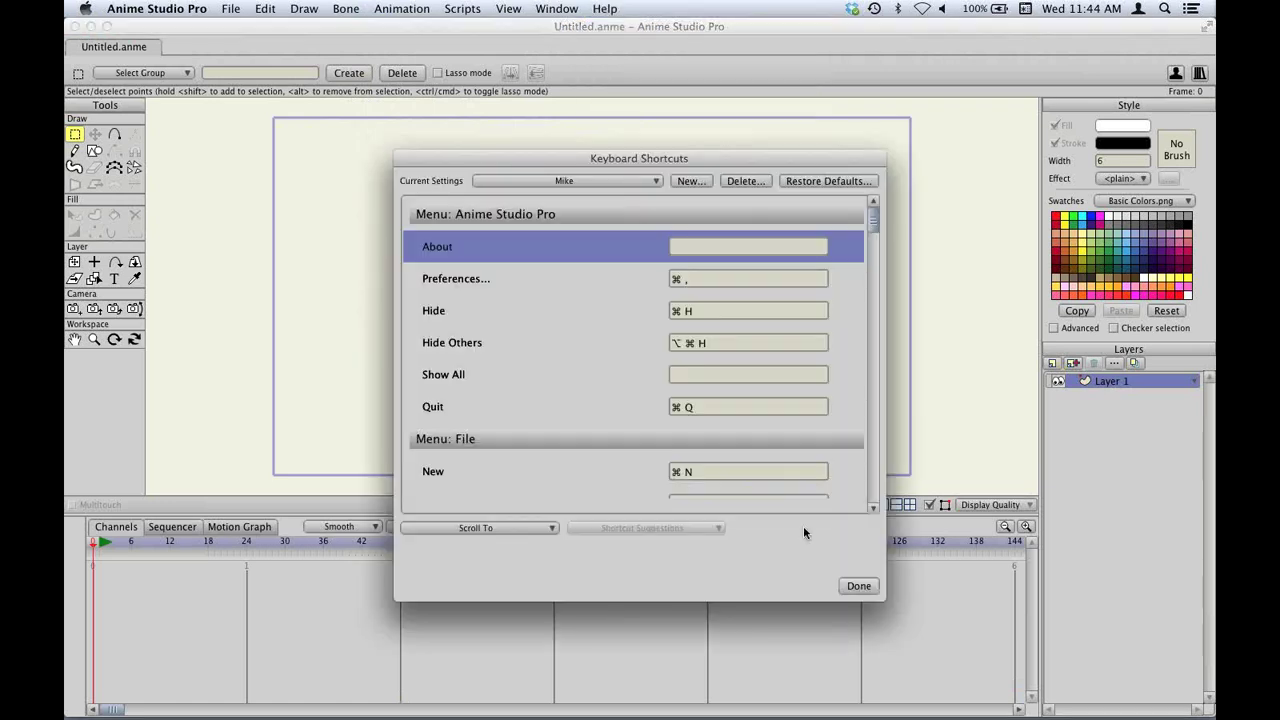
pyautogui.scroll(-3, 600, 402)
pyautogui.scroll(3, 615, 410)
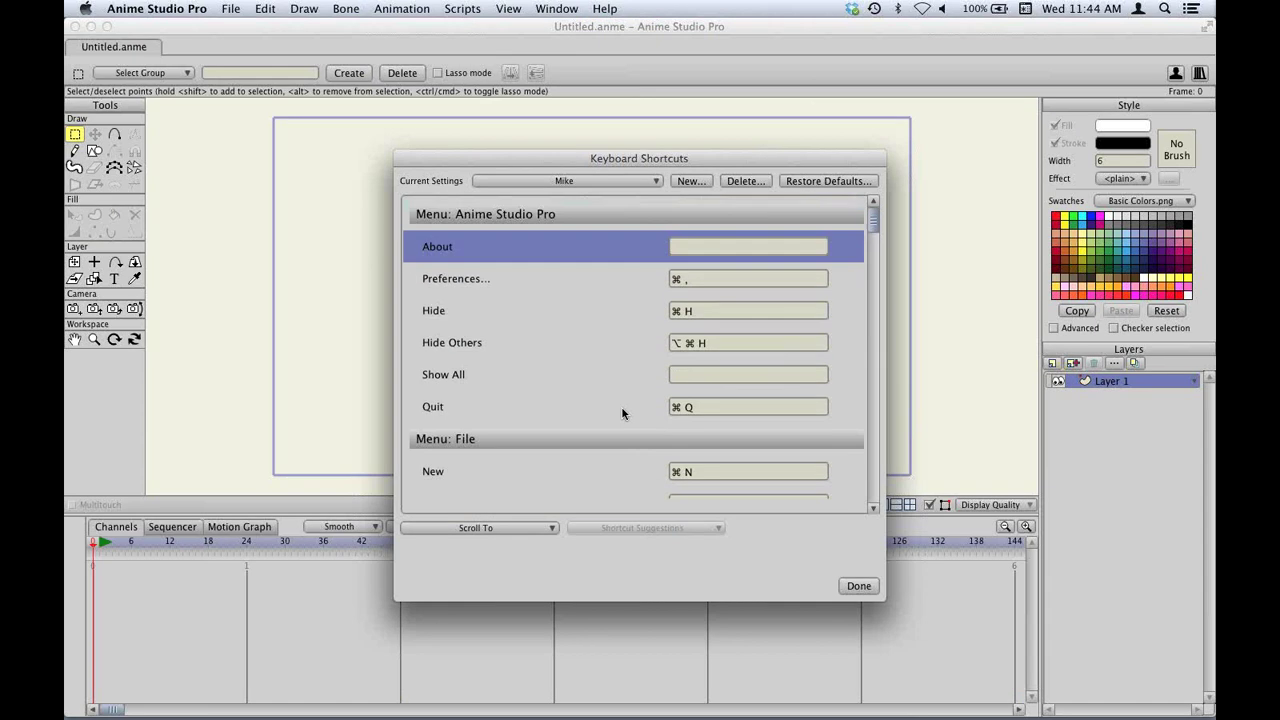
pyautogui.click(868, 590)
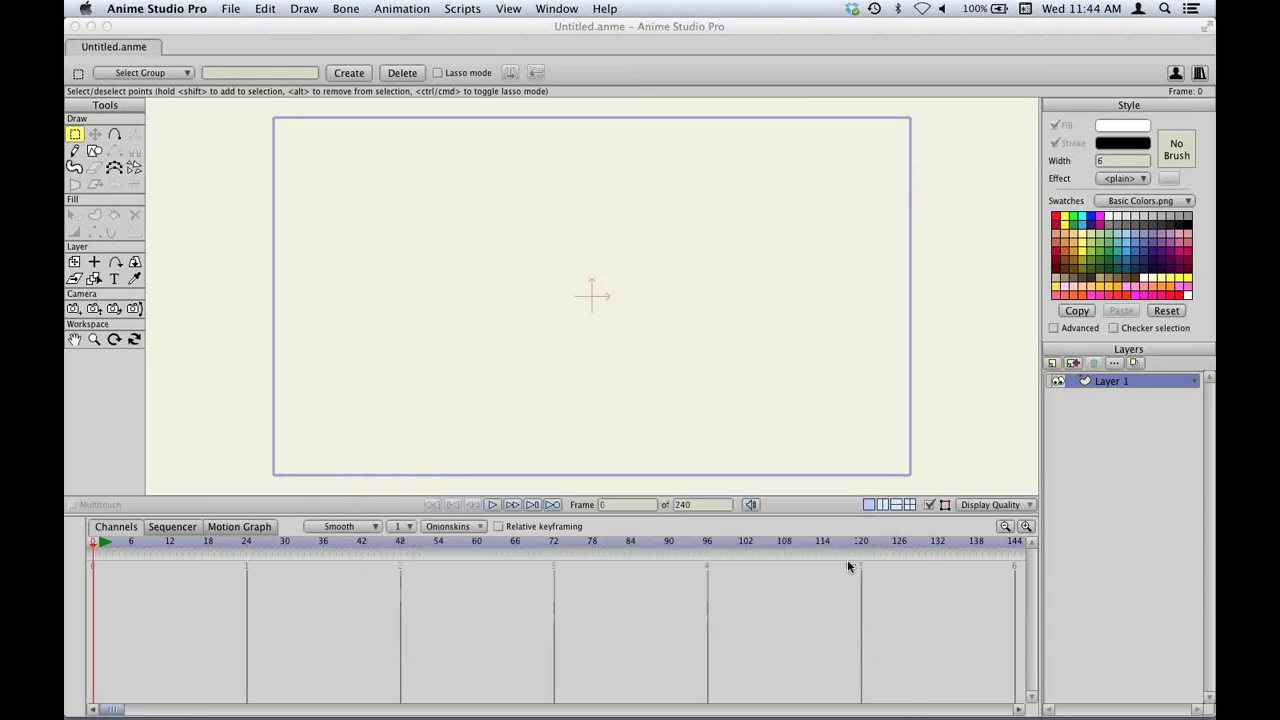
pyautogui.click(190, 9)
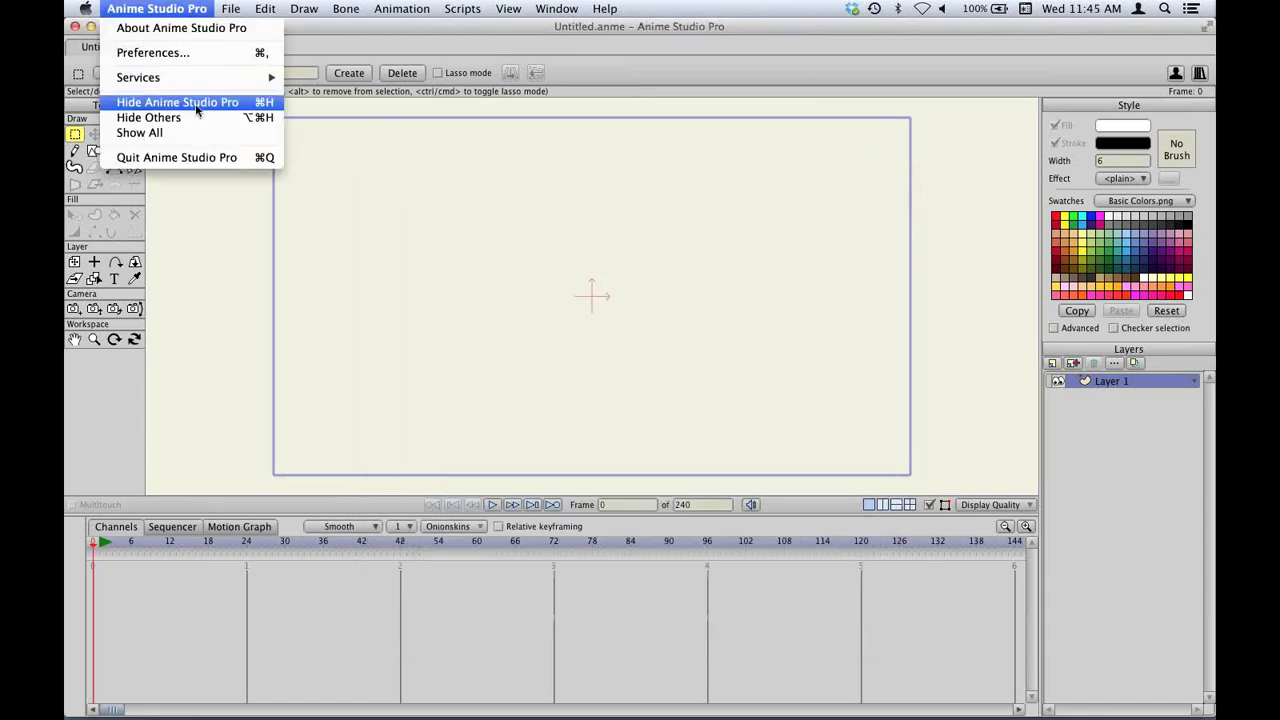
pyautogui.moveTo(606, 8)
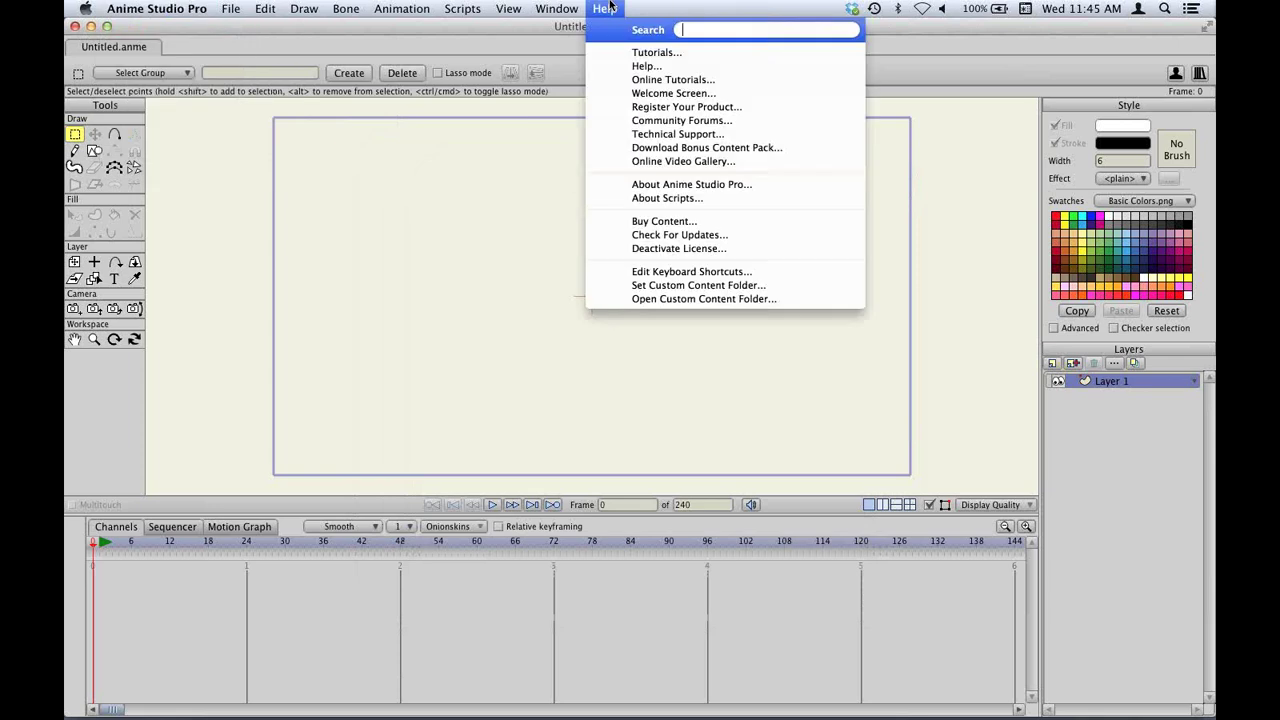
pyautogui.click(722, 273)
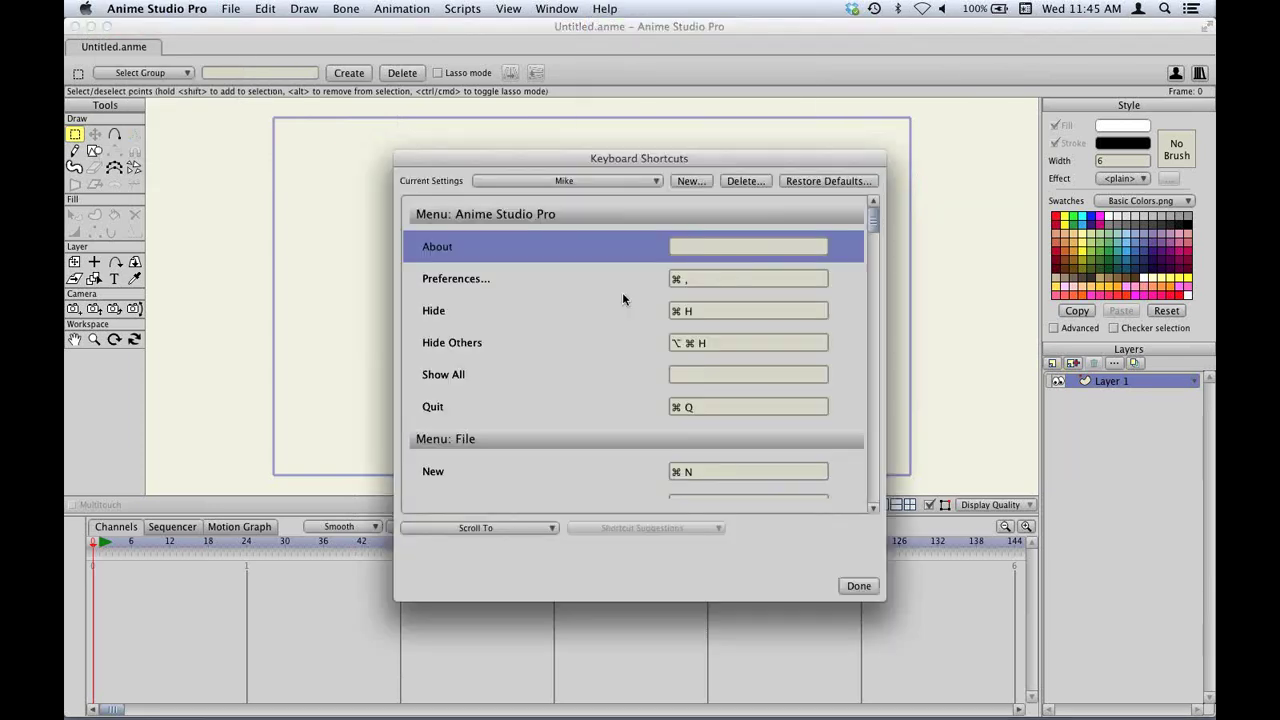
# Assign Shift-Cmd-H to Hide Selected Bones and confirm with Done.
pyautogui.click(505, 529)
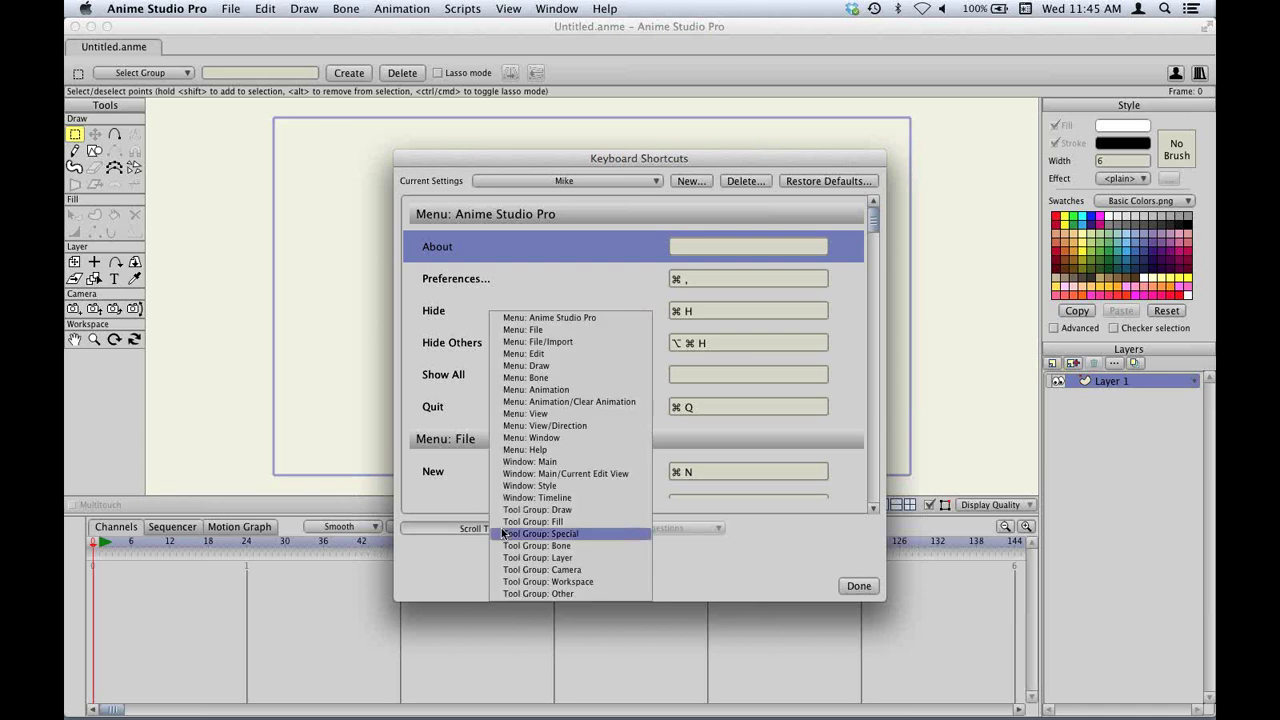
pyautogui.click(537, 401)
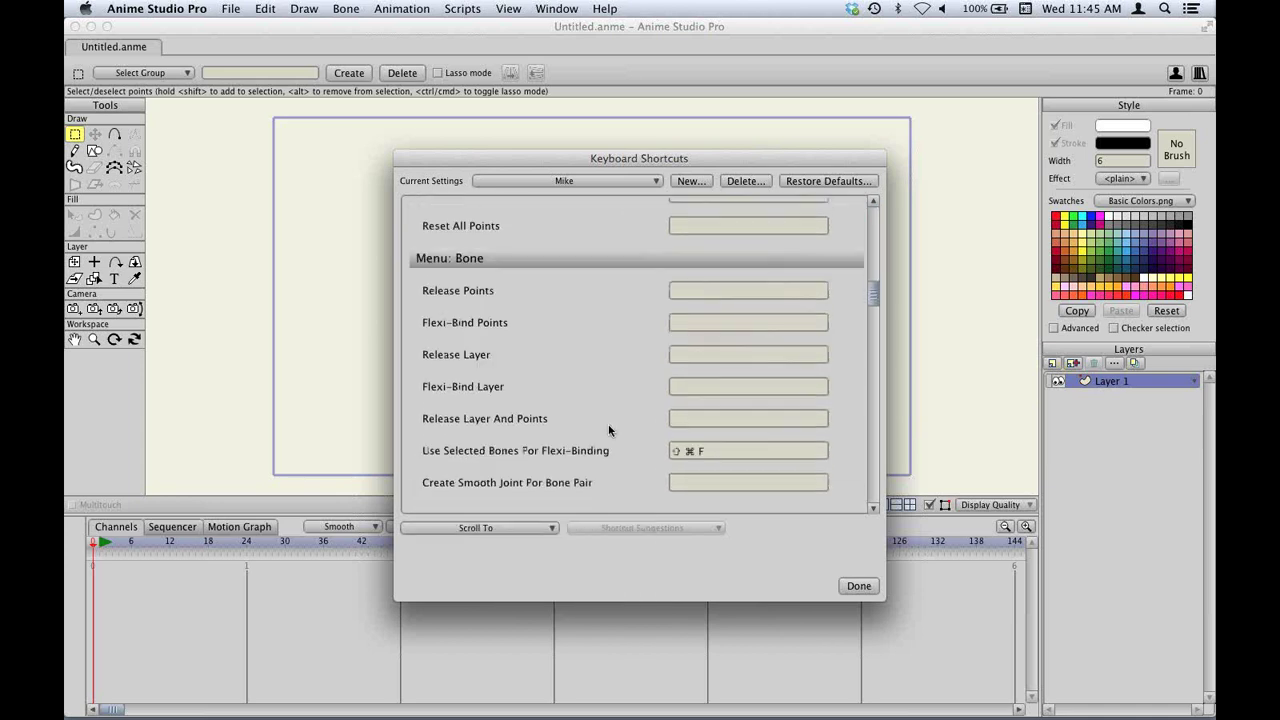
pyautogui.scroll(-4, 700, 420)
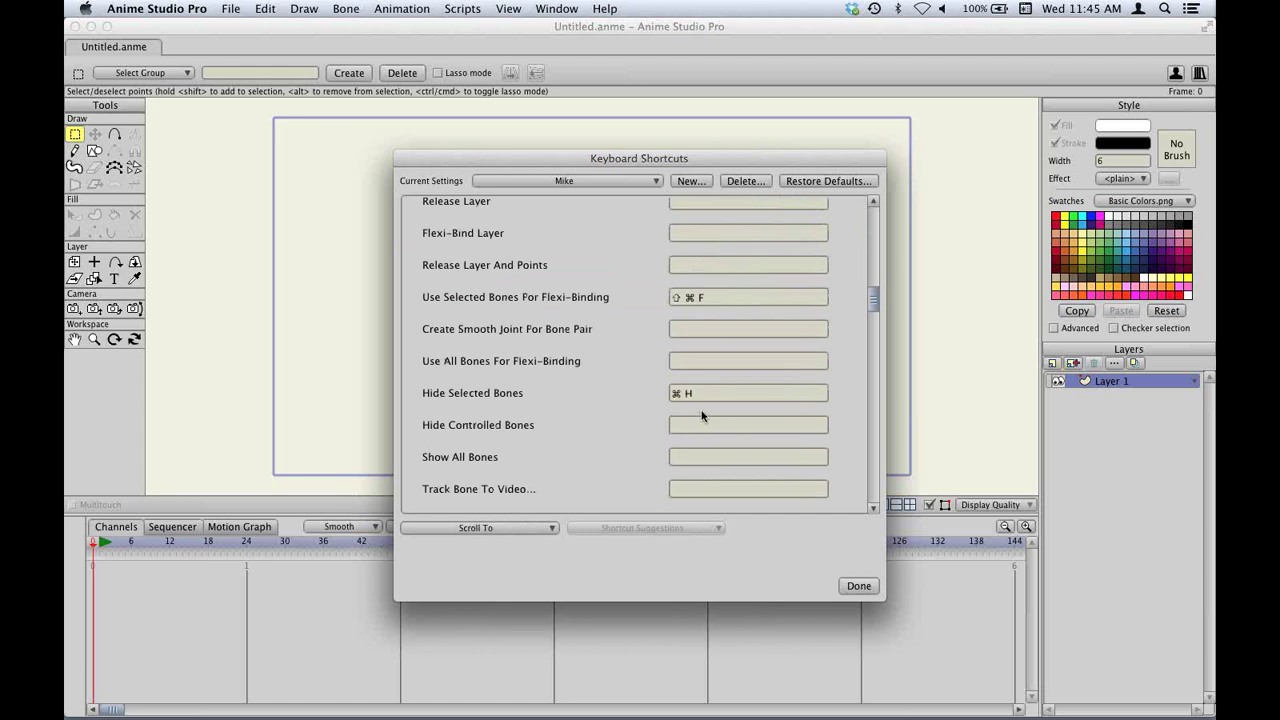
pyautogui.click(702, 397)
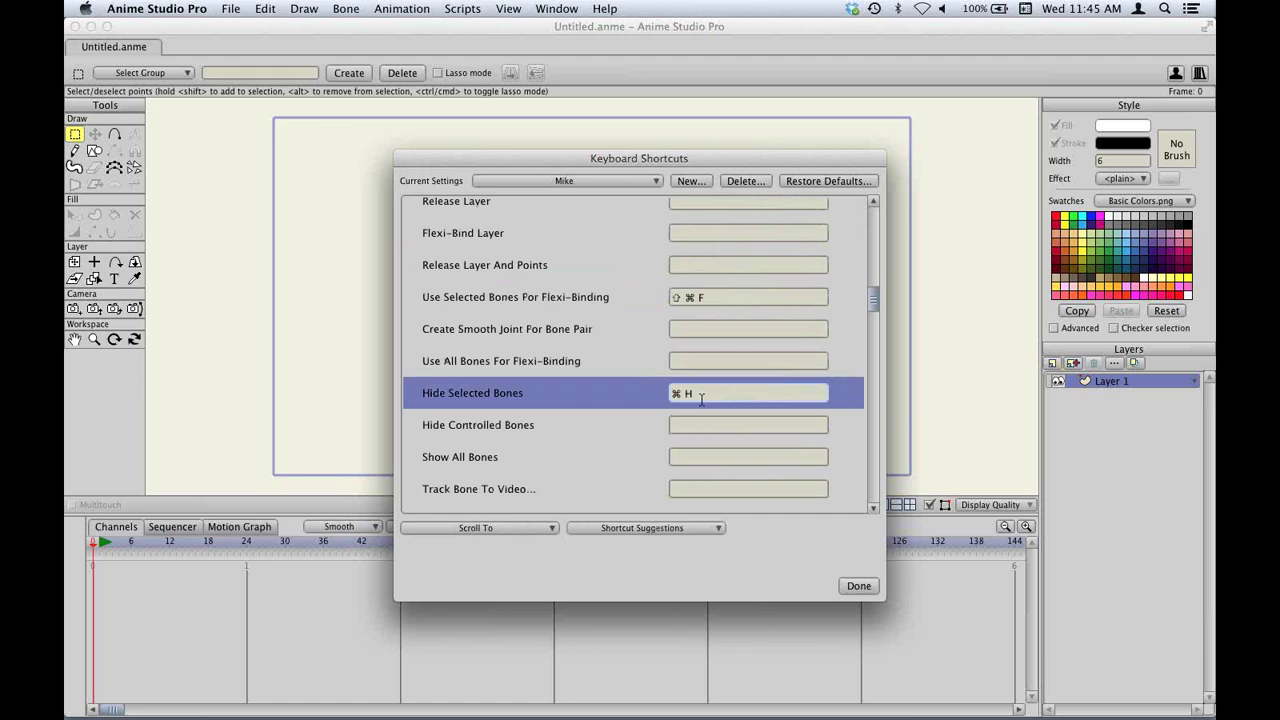
pyautogui.press('super+shift+h')
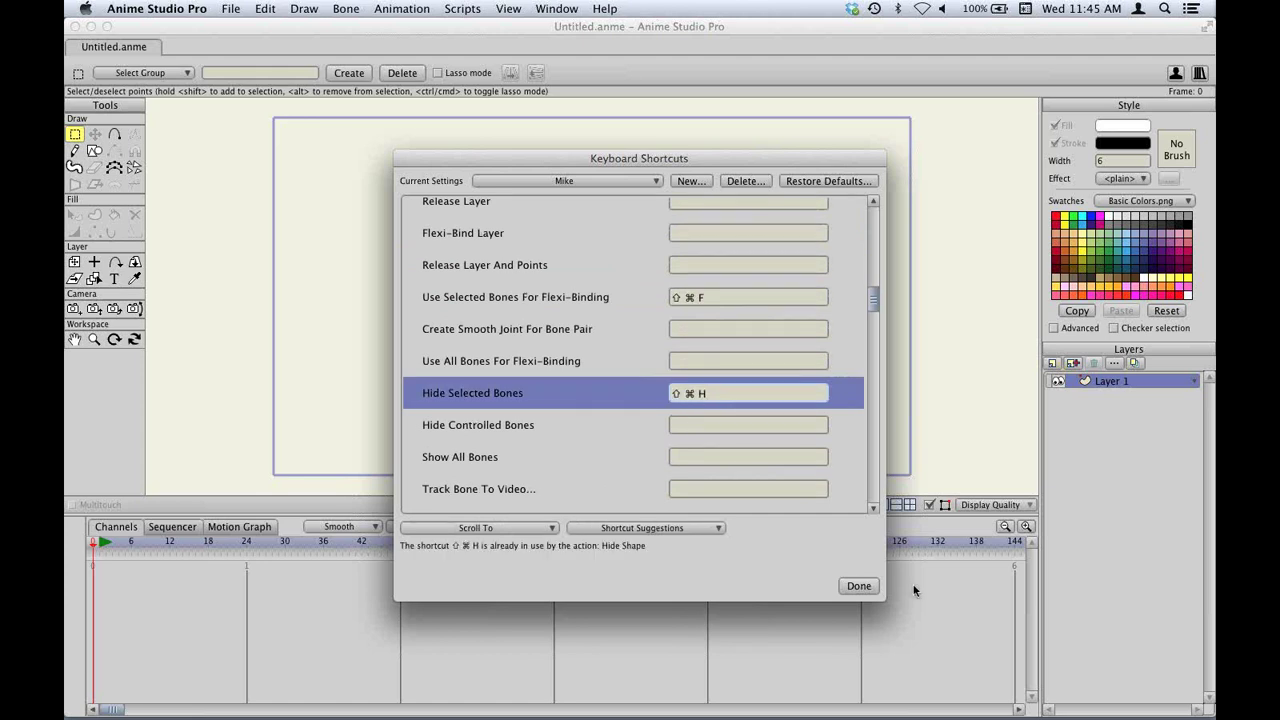
pyautogui.click(859, 586)
# Confirm Shift-Cmd-H appears in the Bone menu, then bring up the Open dialog with Cmd-O.
pyautogui.click(347, 8)
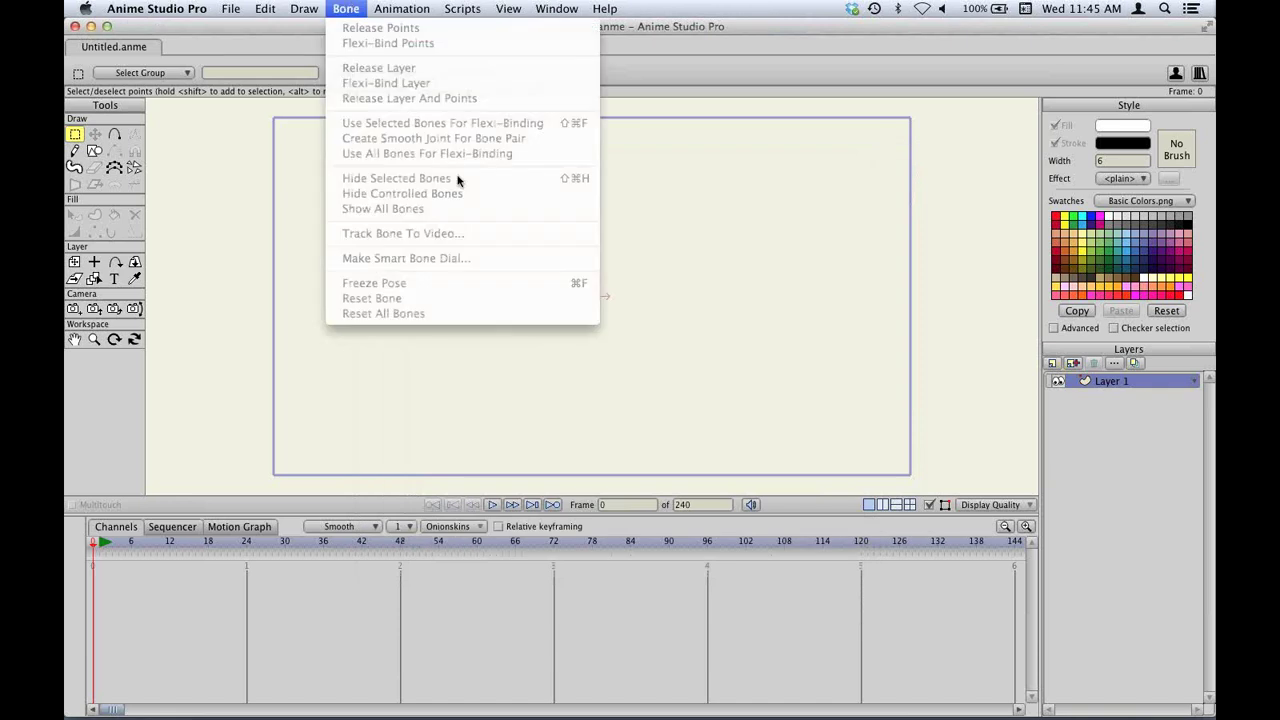
pyautogui.click(702, 217)
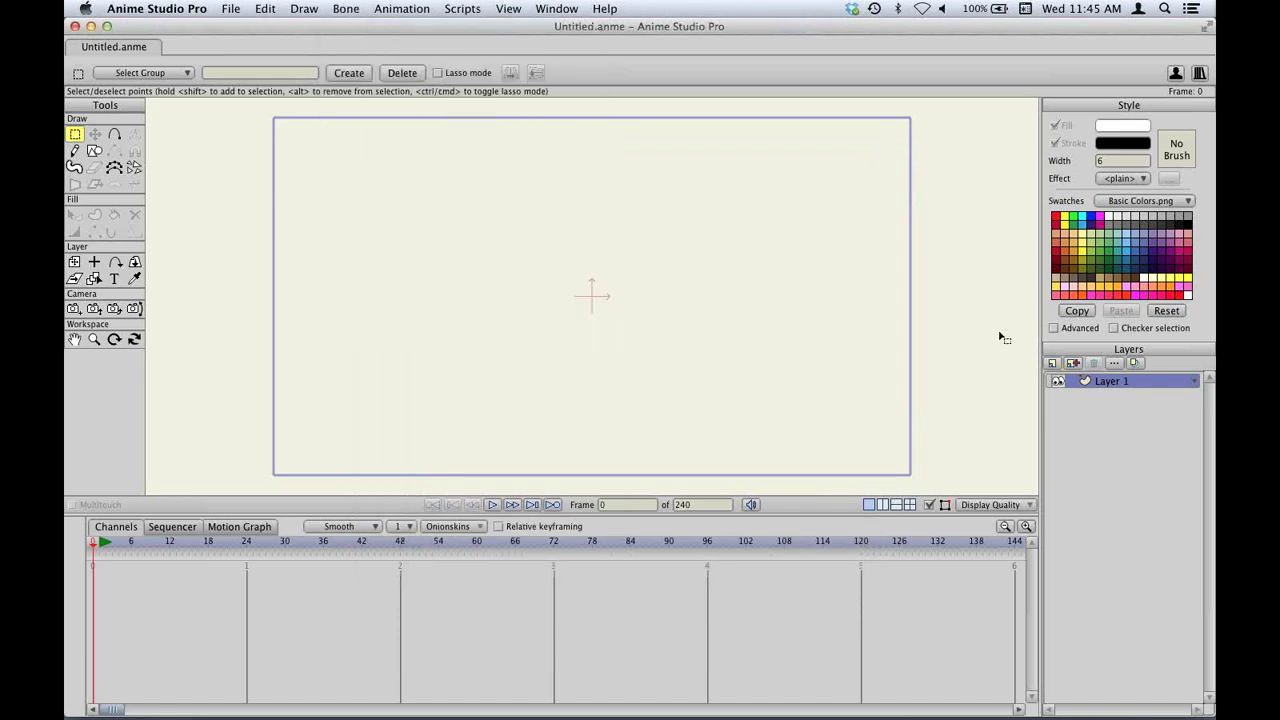
pyautogui.click(1051, 366)
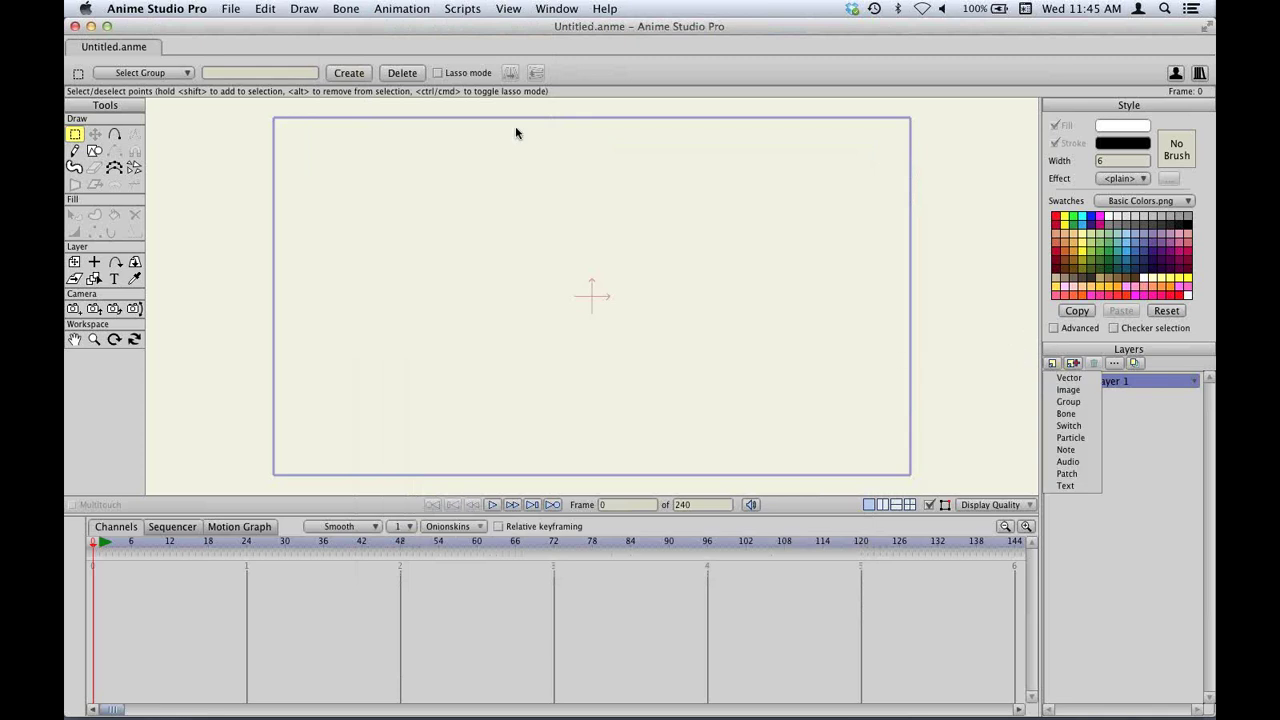
pyautogui.click(362, 6)
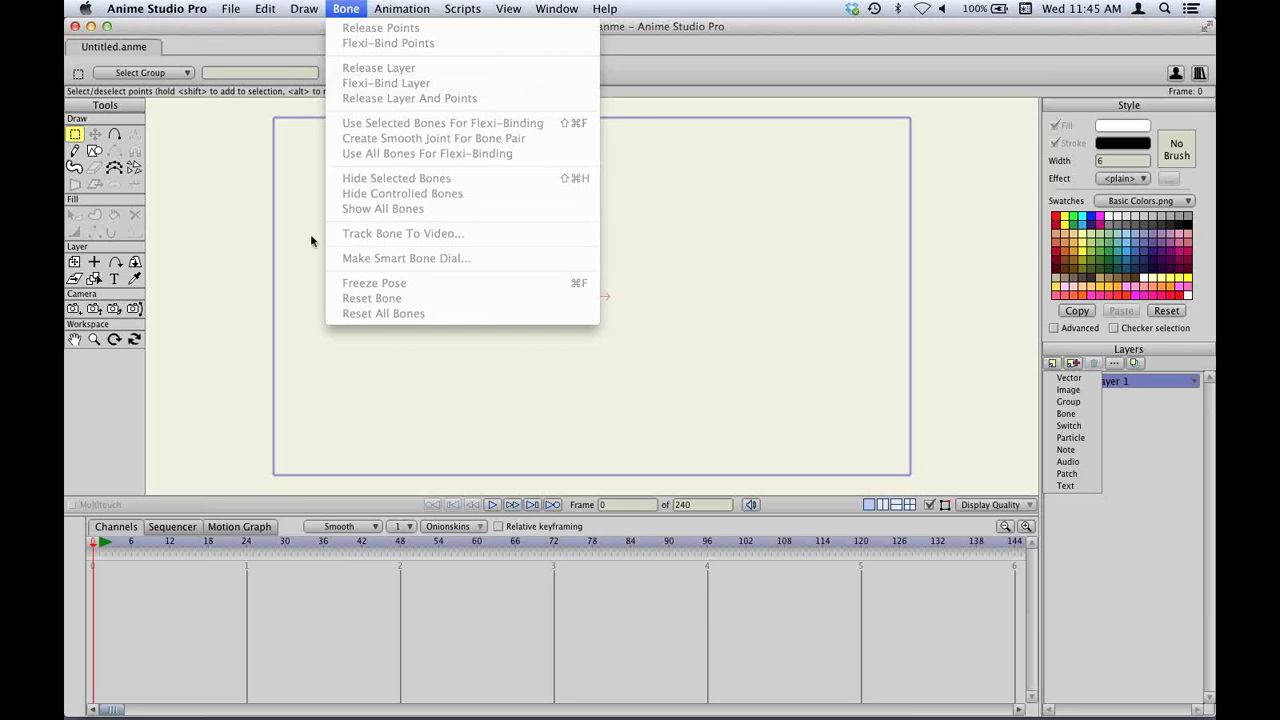
pyautogui.click(200, 280)
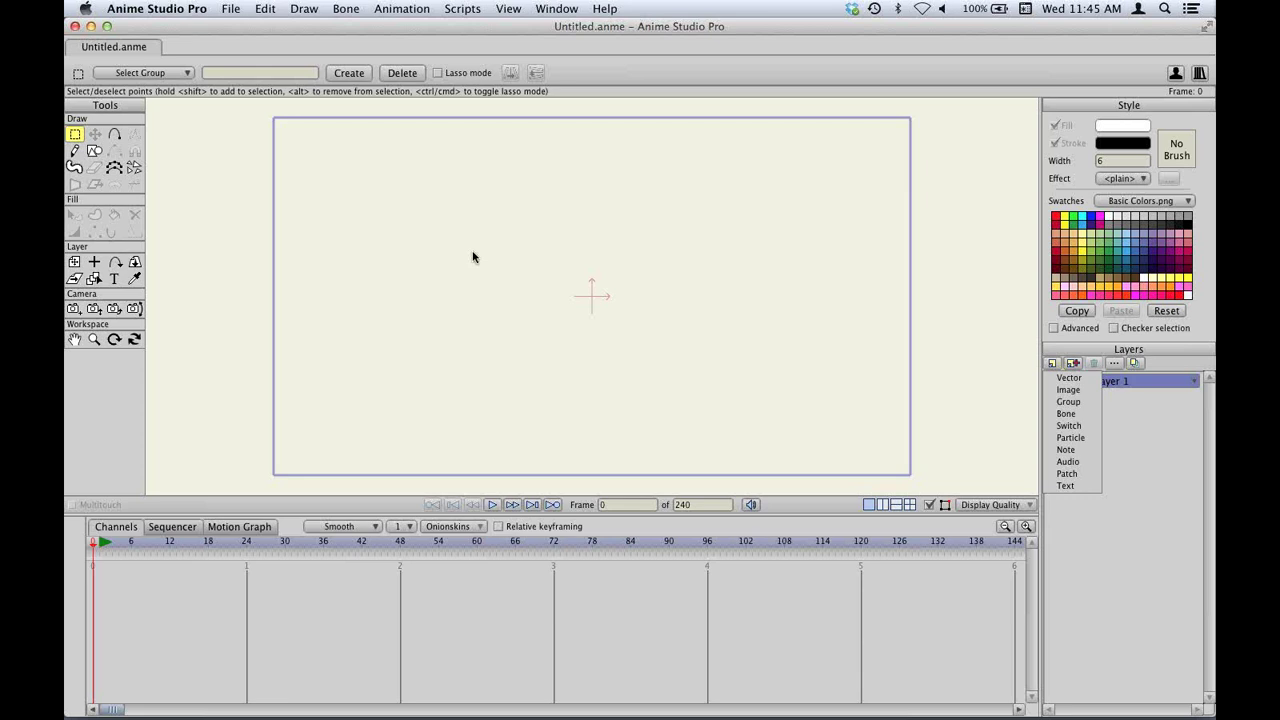
pyautogui.press('super+o')
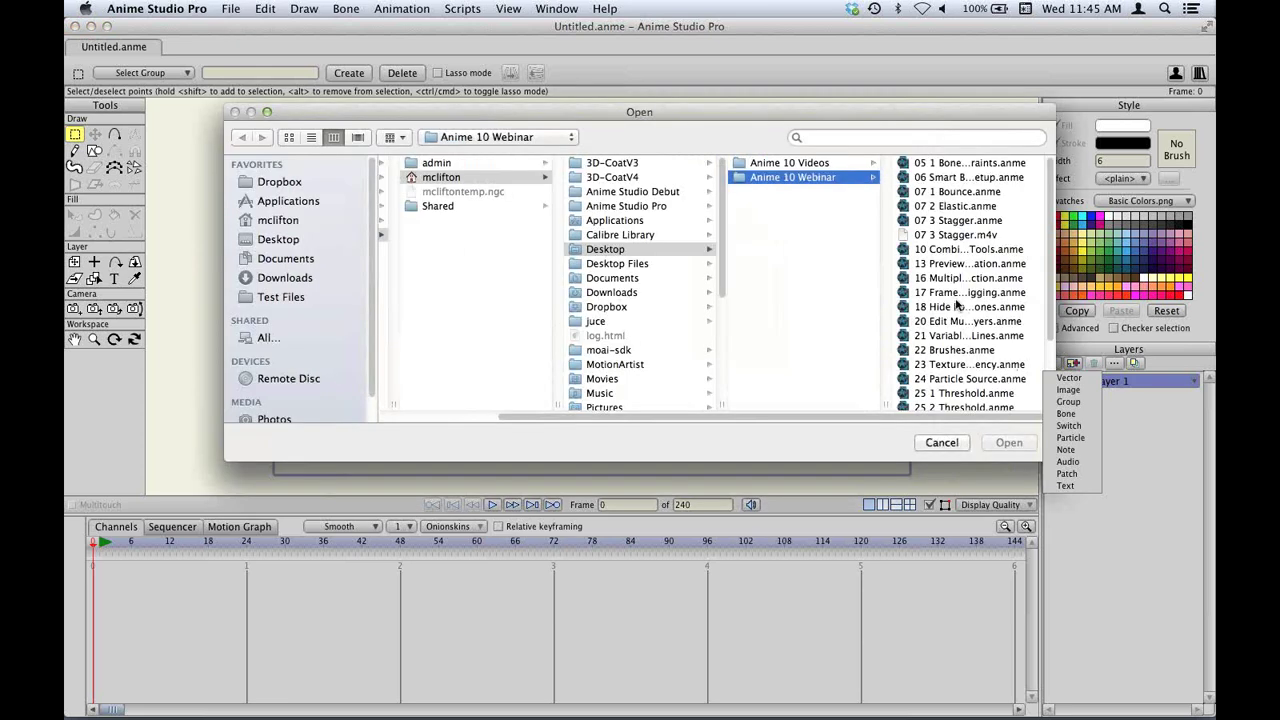
# Open 16 Multiple Shape Selection.anme, dismiss the new-layer popup, and open a Finder home-folder window.
pyautogui.doubleClick(950, 278)
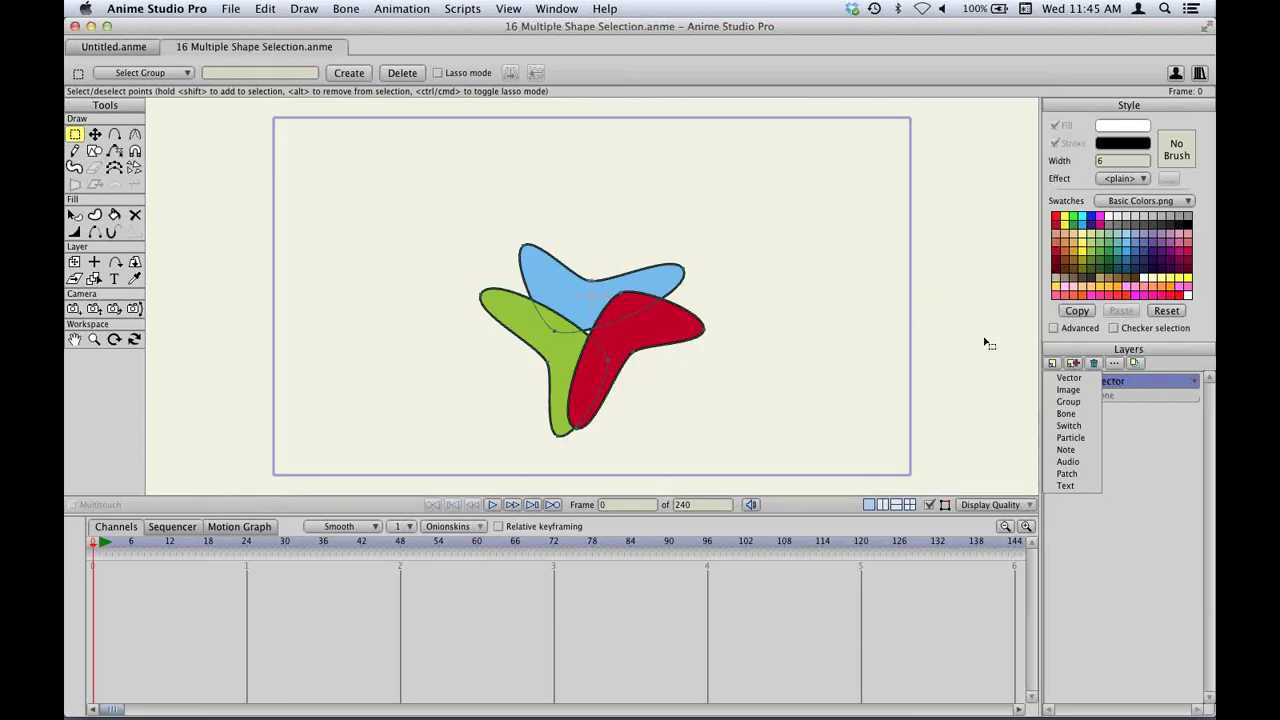
pyautogui.click(1122, 529)
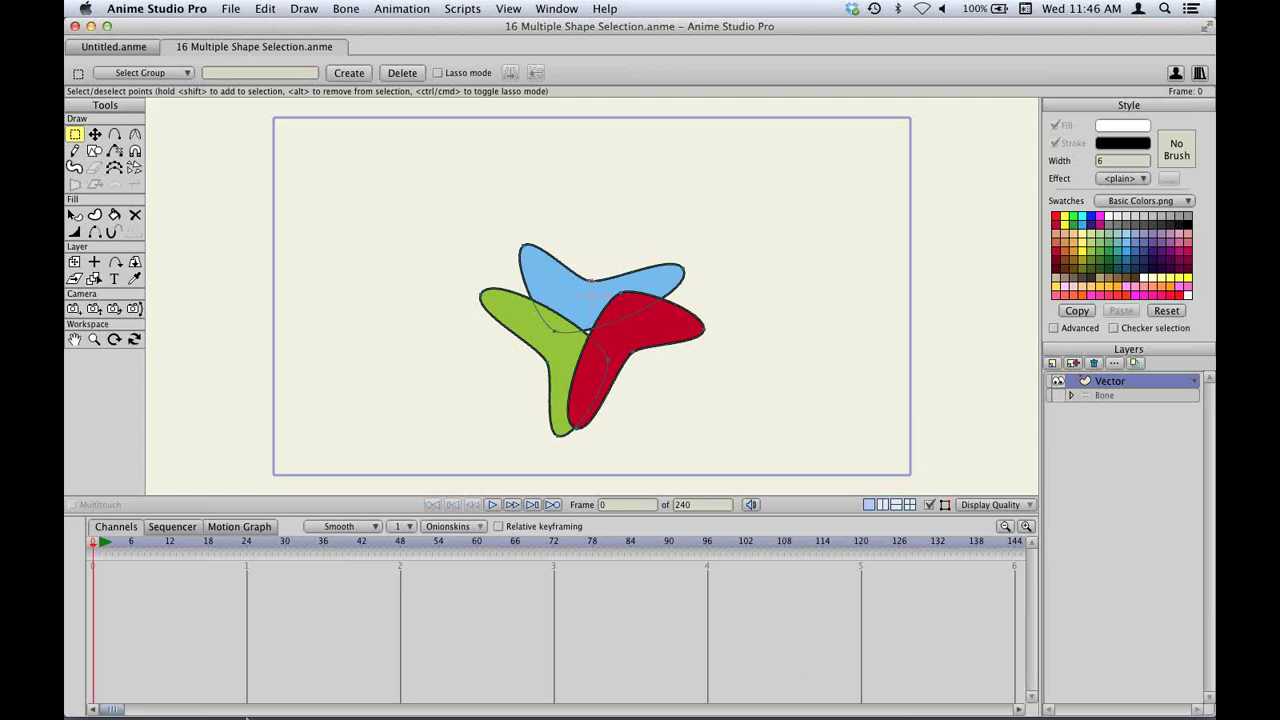
pyautogui.click(258, 700)
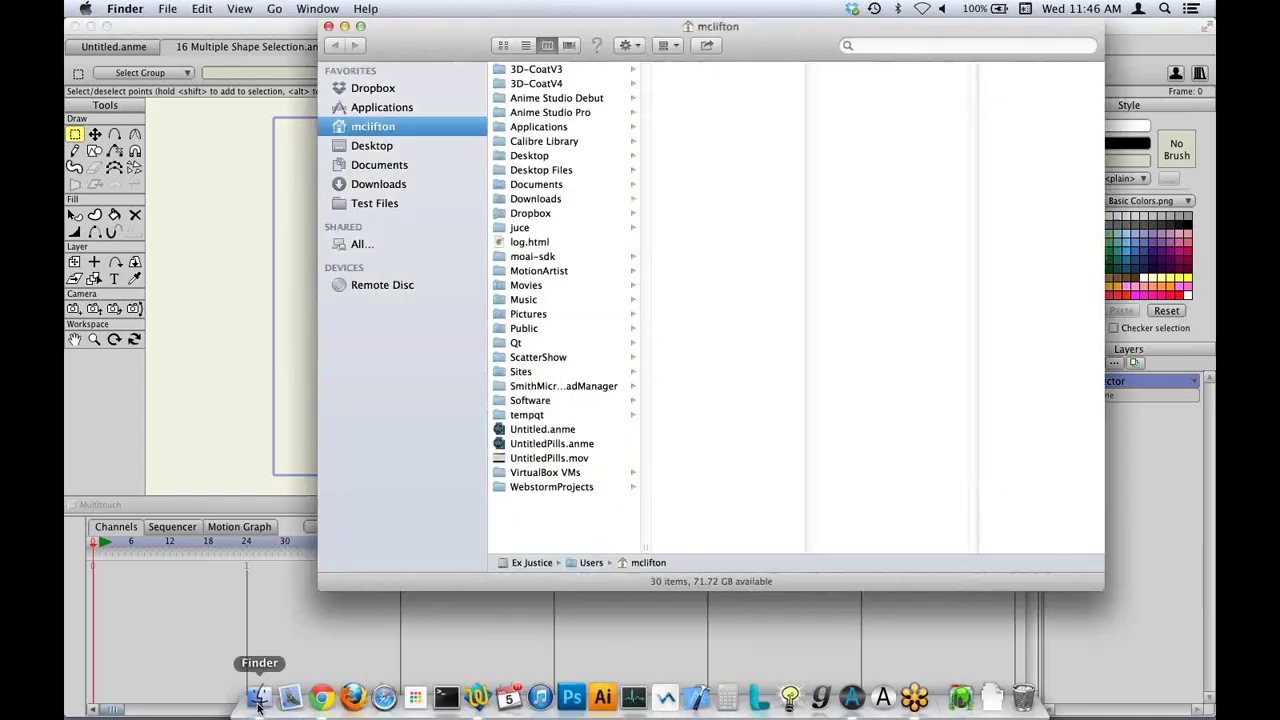
# Preview the saved .json shortcut set in Anime Studio Pro > Keyboard Shortcuts, then return to Anime Studio Pro.
pyautogui.click(586, 114)
pyautogui.moveTo(786, 42); pyautogui.dragTo(734, 70)
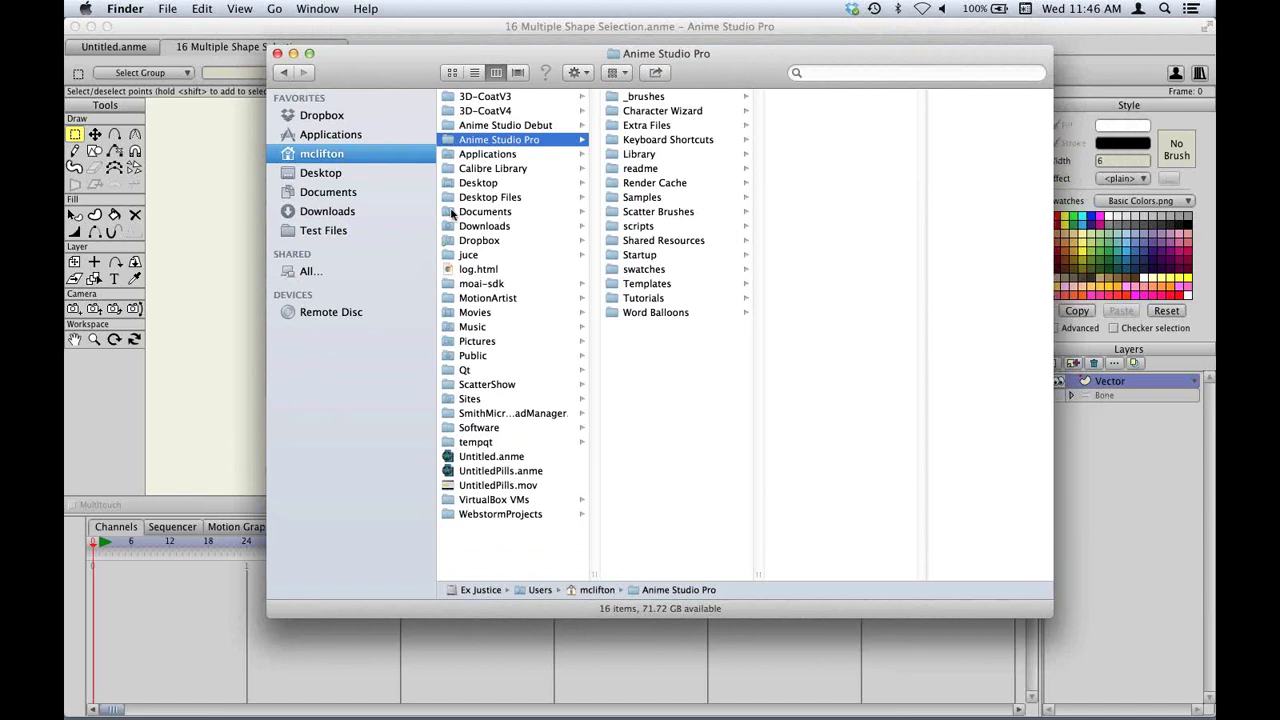
pyautogui.click(640, 144)
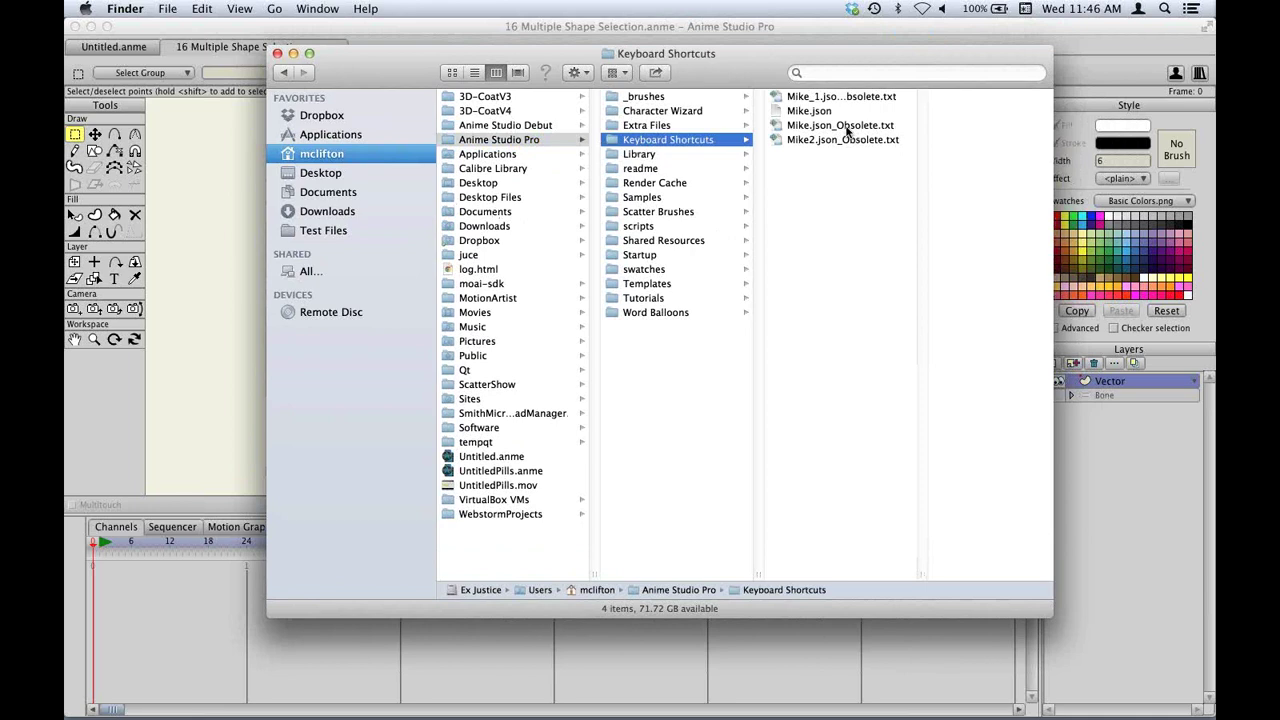
pyautogui.click(813, 112)
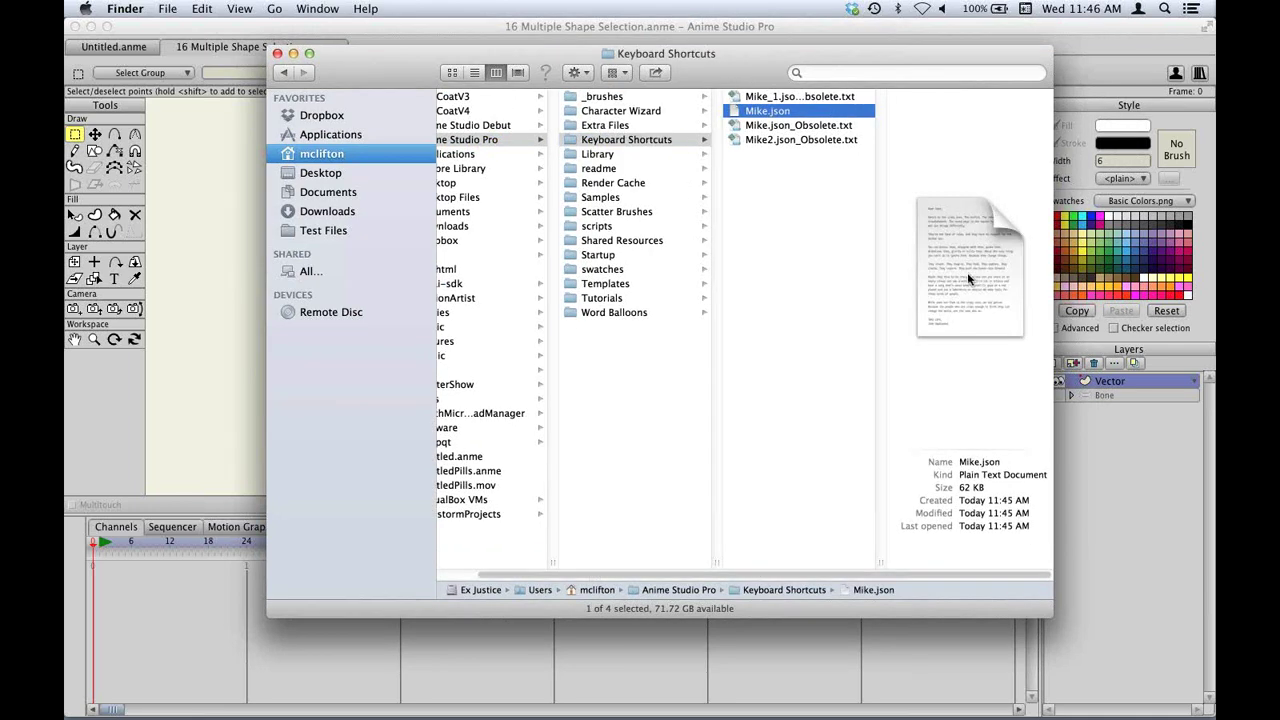
pyautogui.click(800, 230)
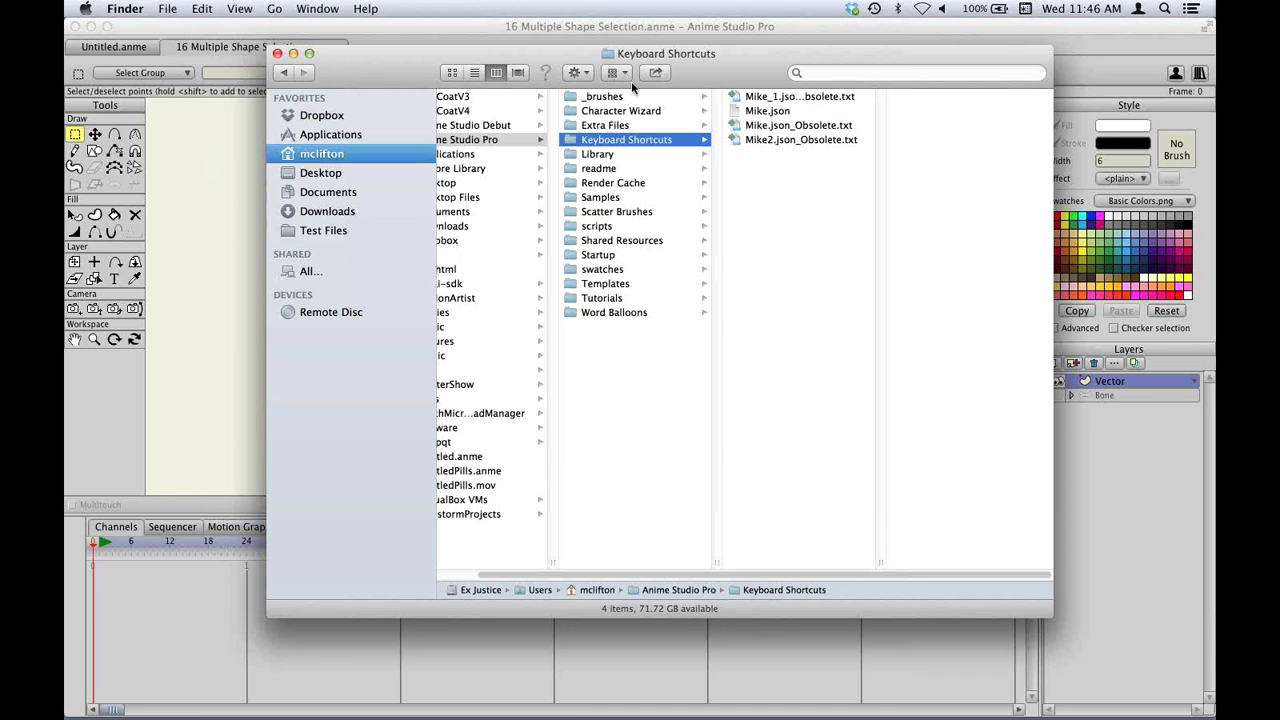
pyautogui.click(630, 30)
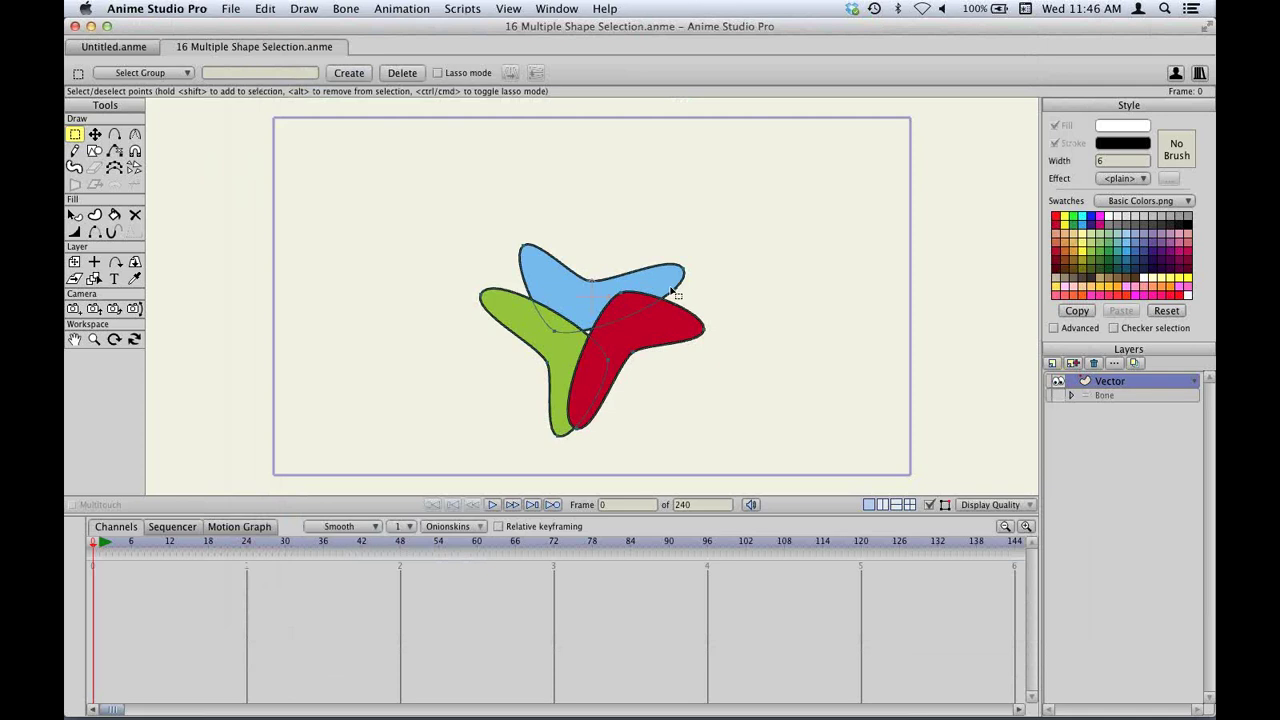
# With Select Shape, pick the blue shape and Shift-add the green and red shapes.
pyautogui.press('q')
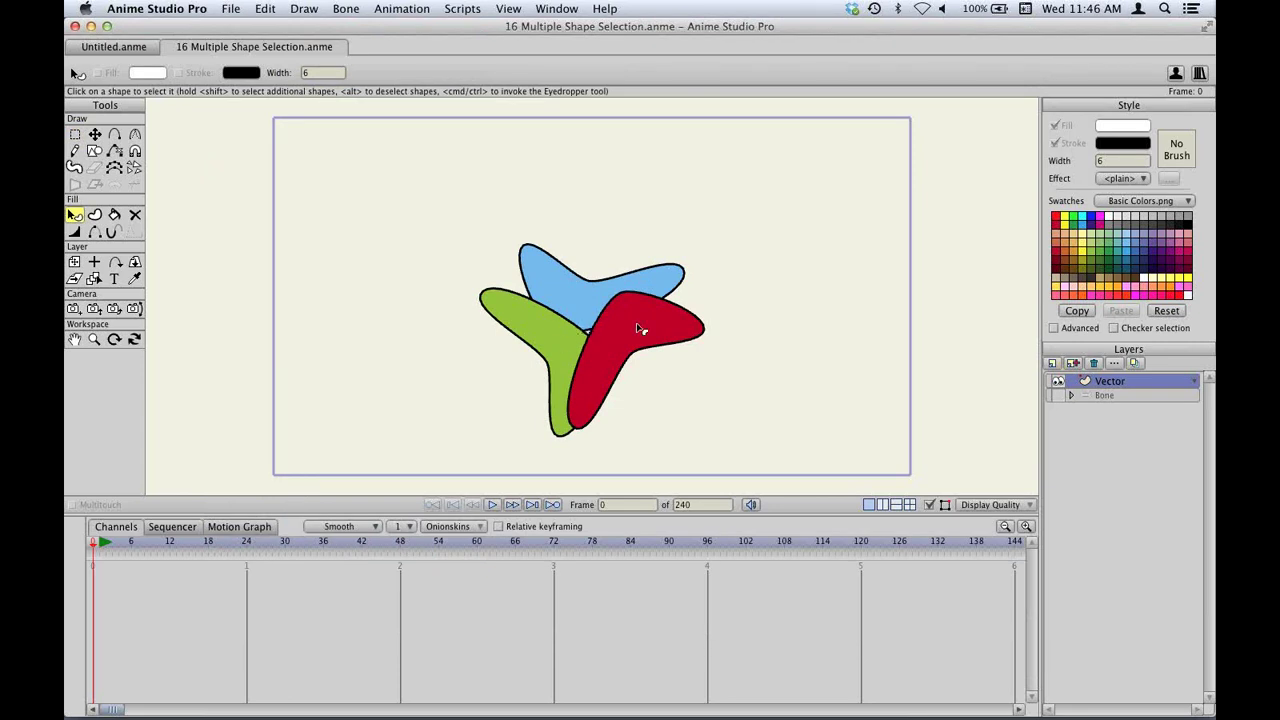
pyautogui.click(585, 302)
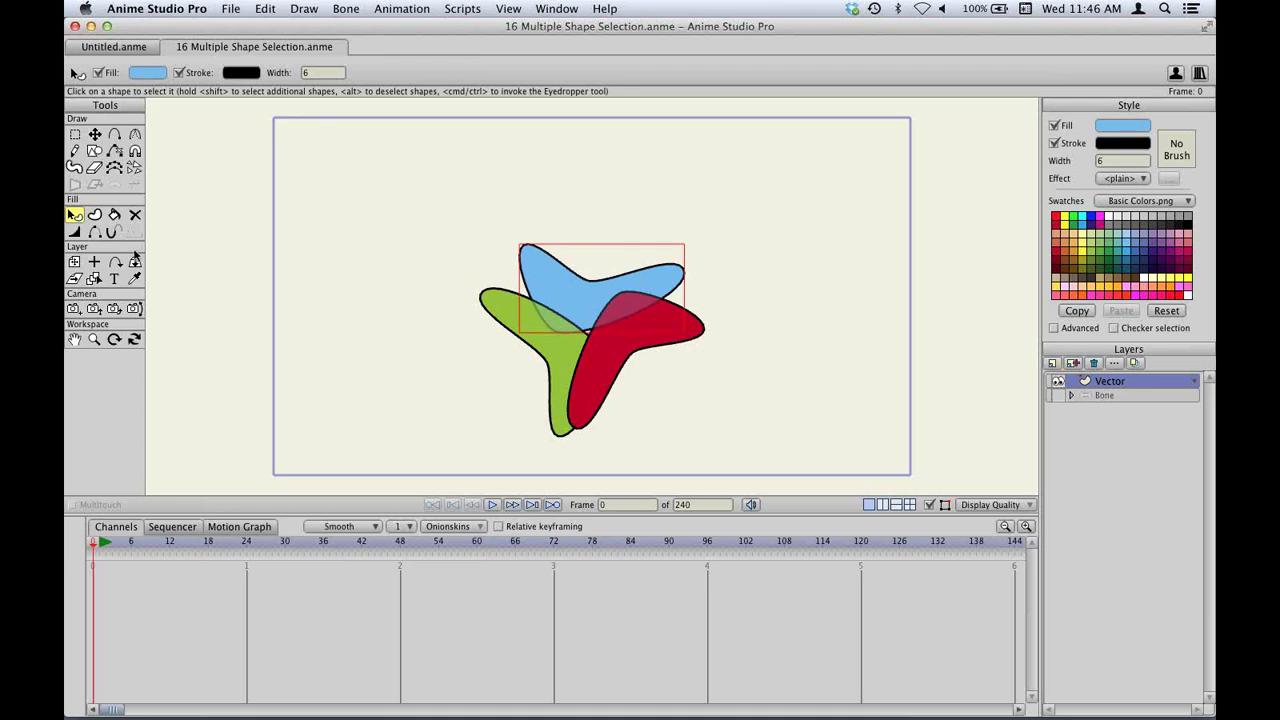
pyautogui.click(135, 280)
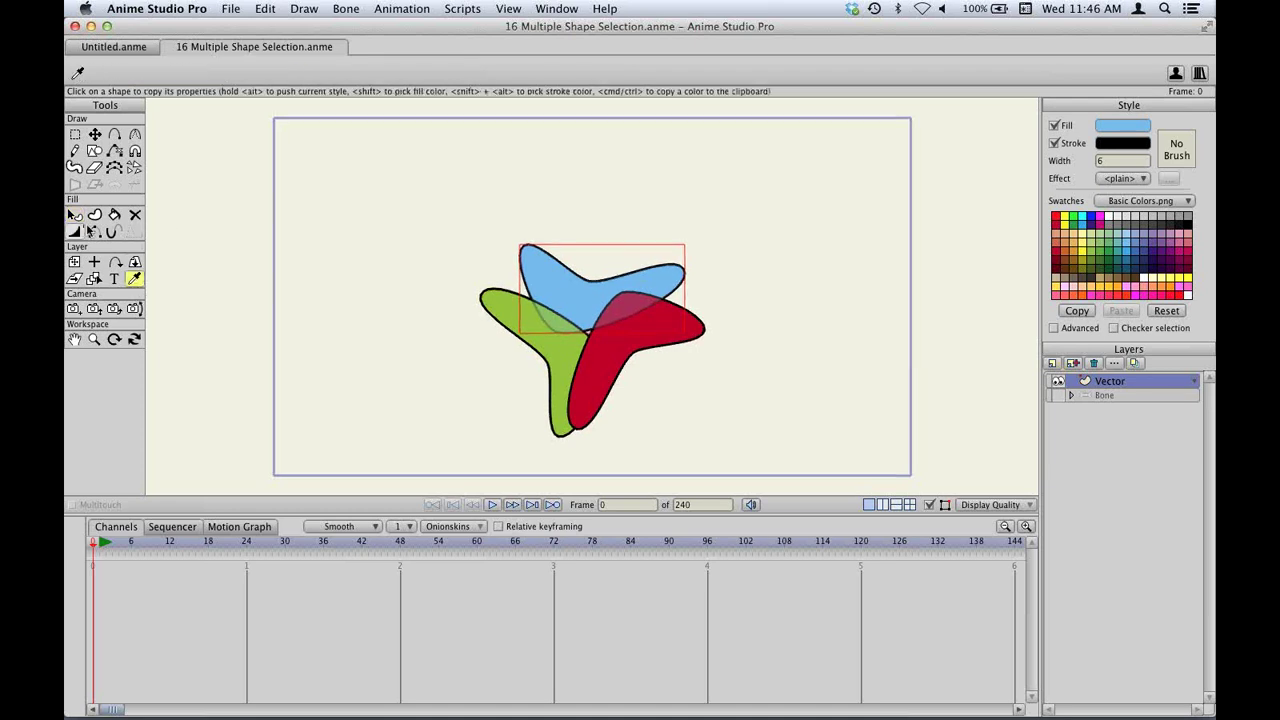
pyautogui.click(73, 215)
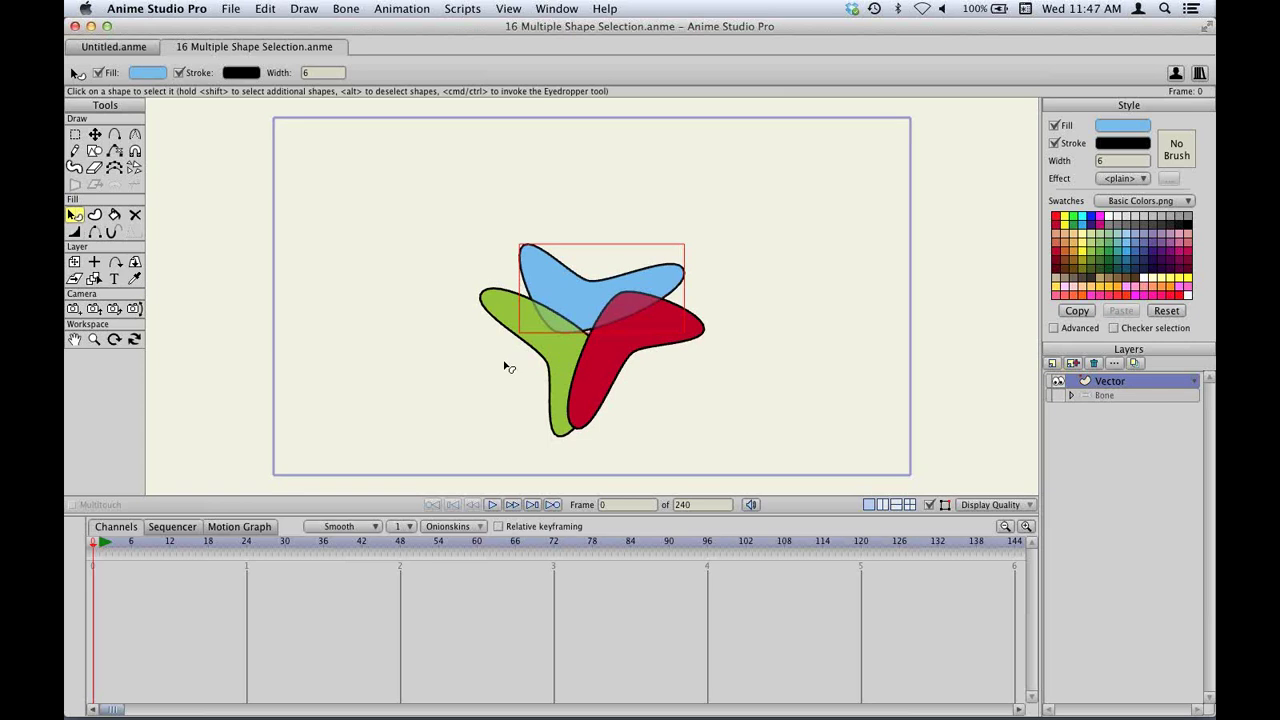
pyautogui.keyDown('shift'); pyautogui.click(562, 356); pyautogui.keyUp('shift')
pyautogui.keyDown('shift'); pyautogui.click(620, 350); pyautogui.keyUp('shift')
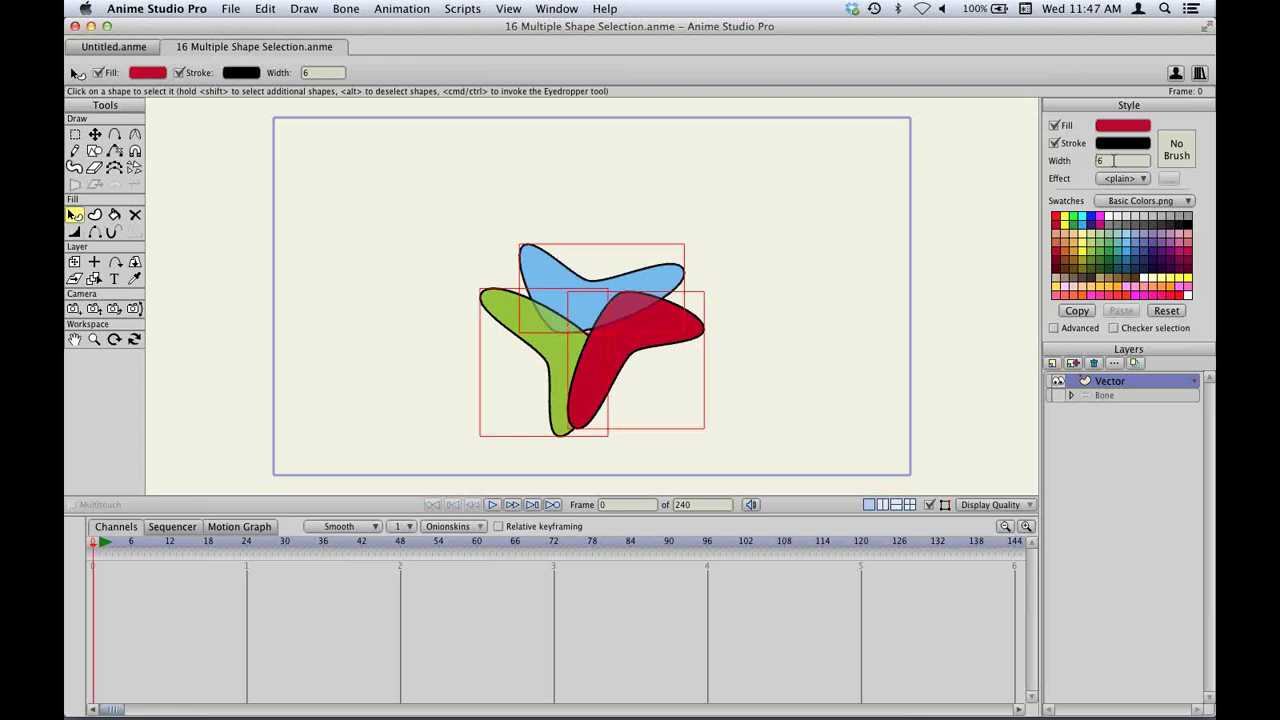
# Set the shapes' outline colour to dark red 591E1E and their fill to pale pink.
pyautogui.scroll(12, 1113, 160)
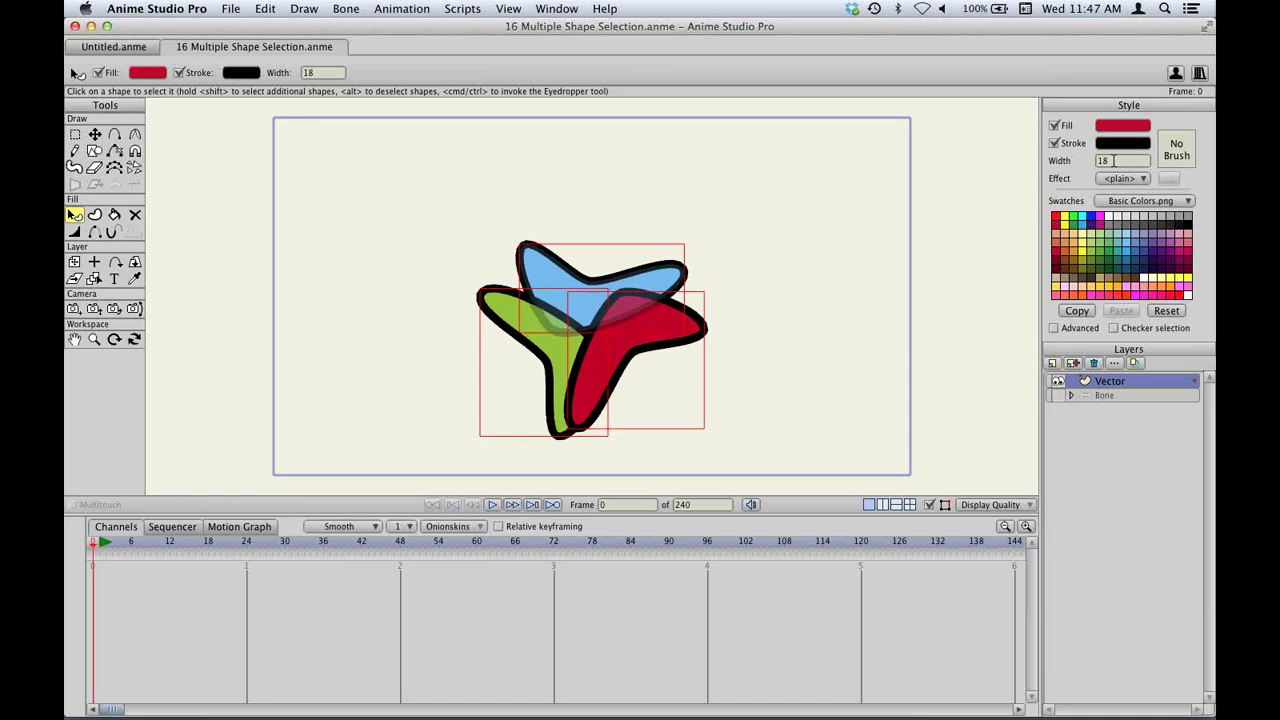
pyautogui.scroll(-4, 1113, 160)
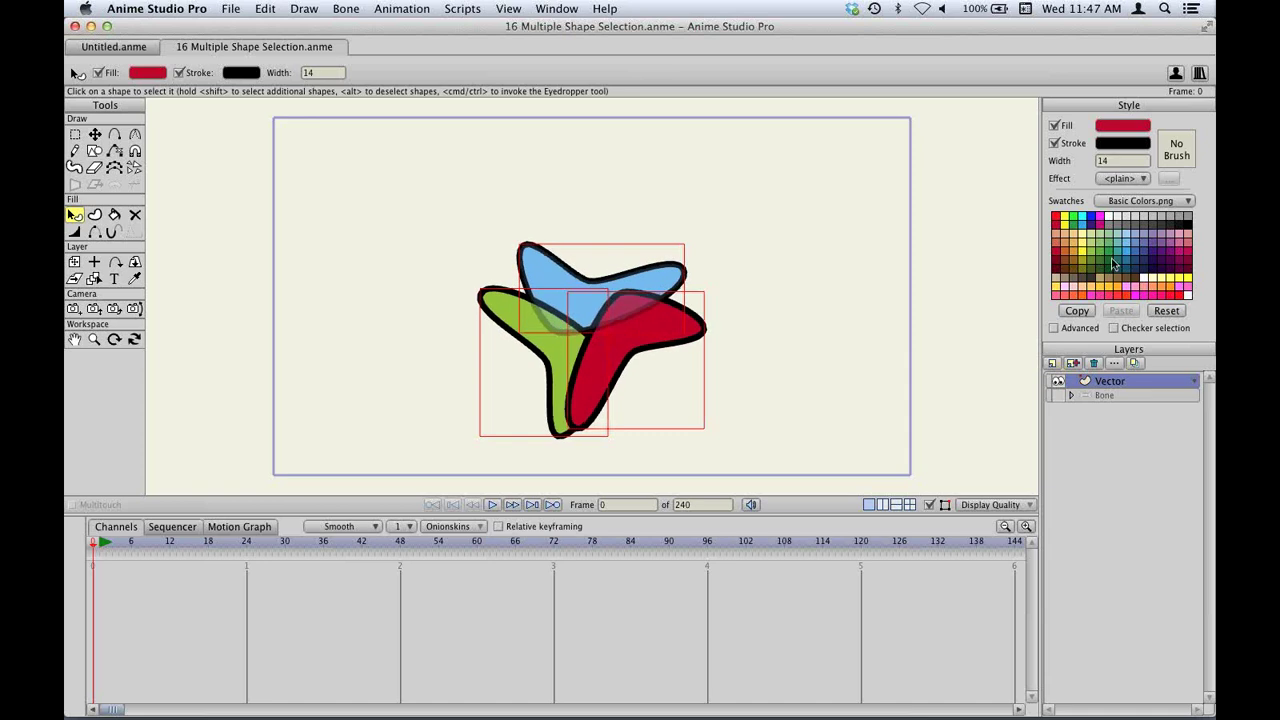
pyautogui.click(1107, 148)
pyautogui.moveTo(935, 530)
pyautogui.mouseDown()
pyautogui.moveTo(866, 528)
pyautogui.moveTo(887, 483)
pyautogui.moveTo(905, 578)
pyautogui.moveTo(865, 588)
pyautogui.mouseUp()
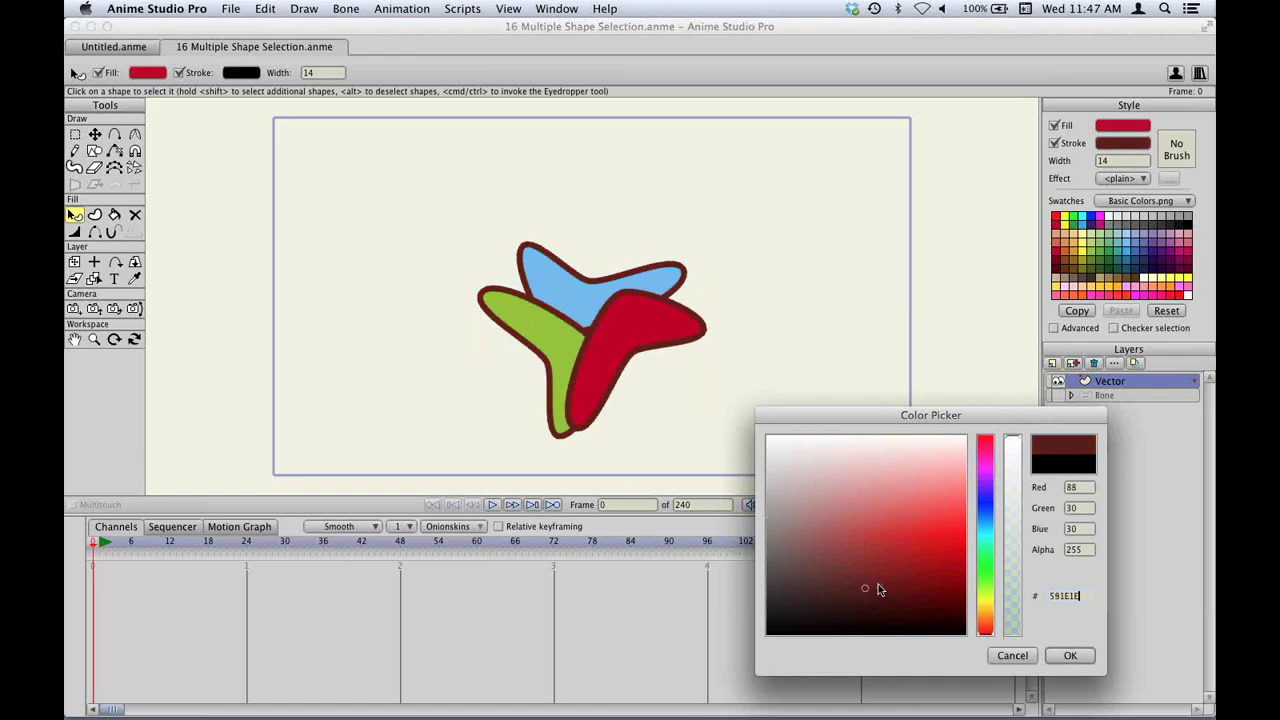
pyautogui.click(1066, 655)
pyautogui.click(1124, 128)
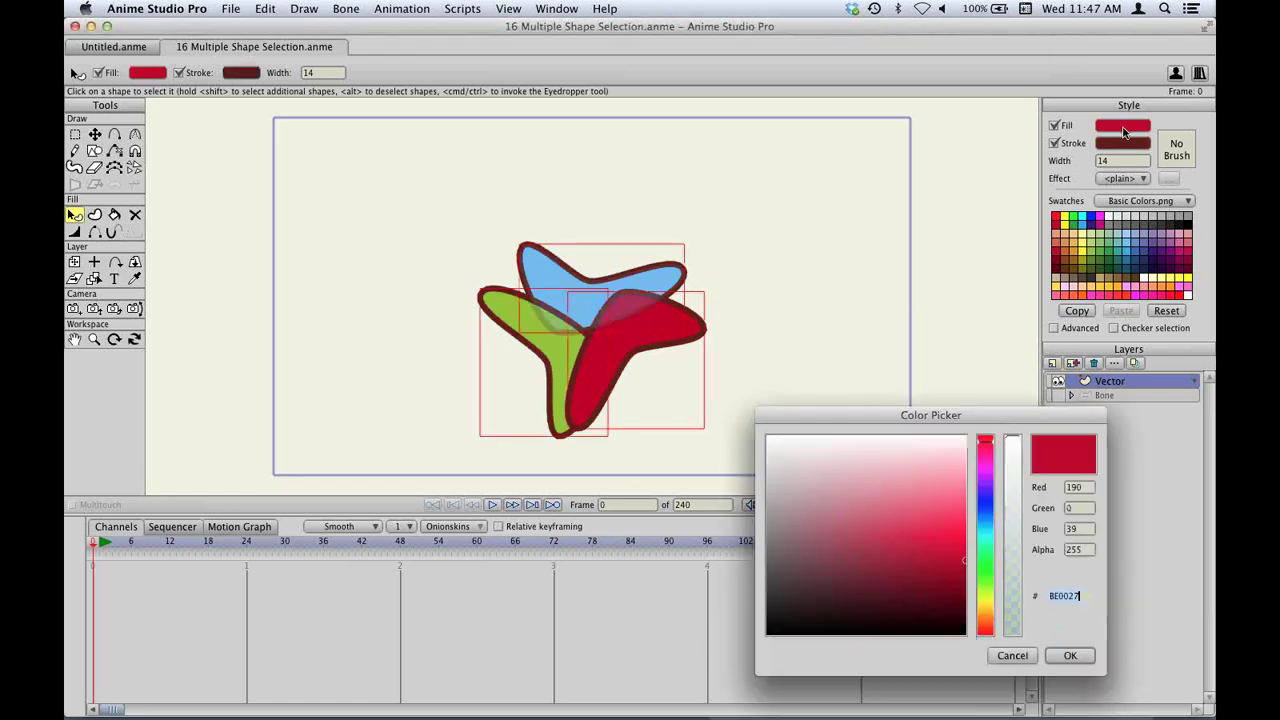
pyautogui.click(815, 480)
pyautogui.click(1066, 655)
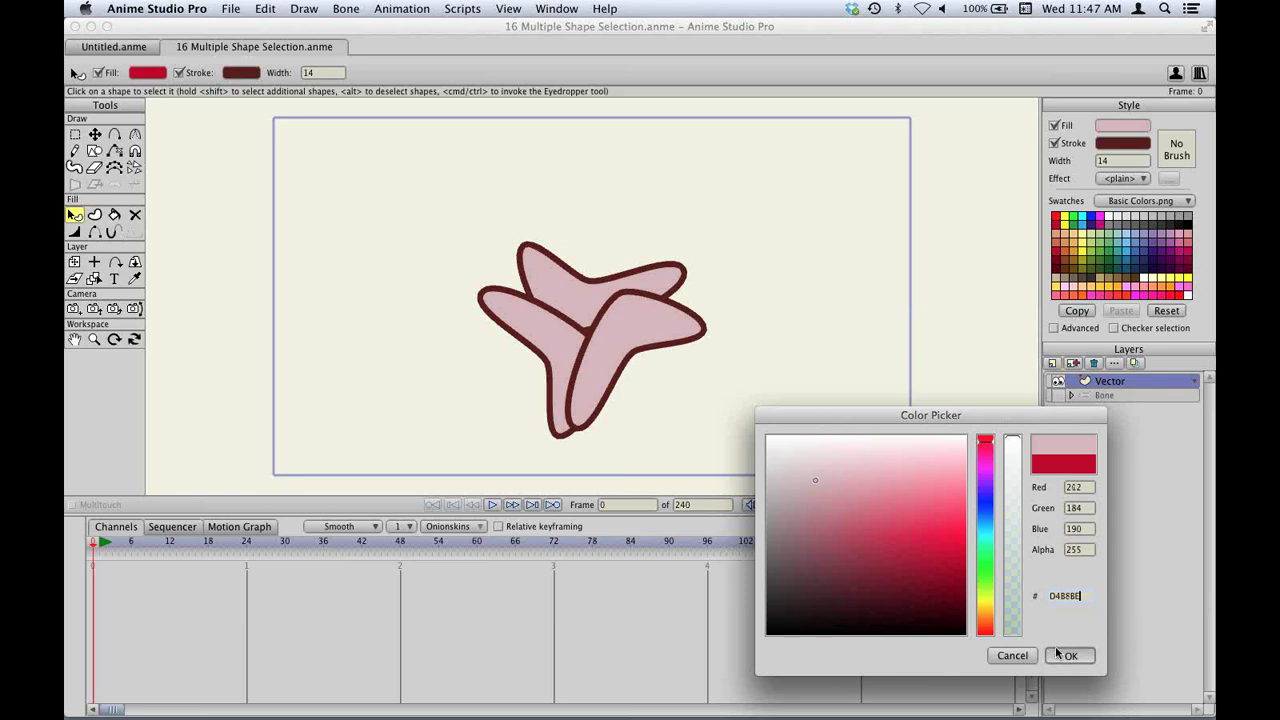
# Apply a linear Gradient fill effect, deselect the shapes, and bring up the Open dialog.
pyautogui.click(1119, 179)
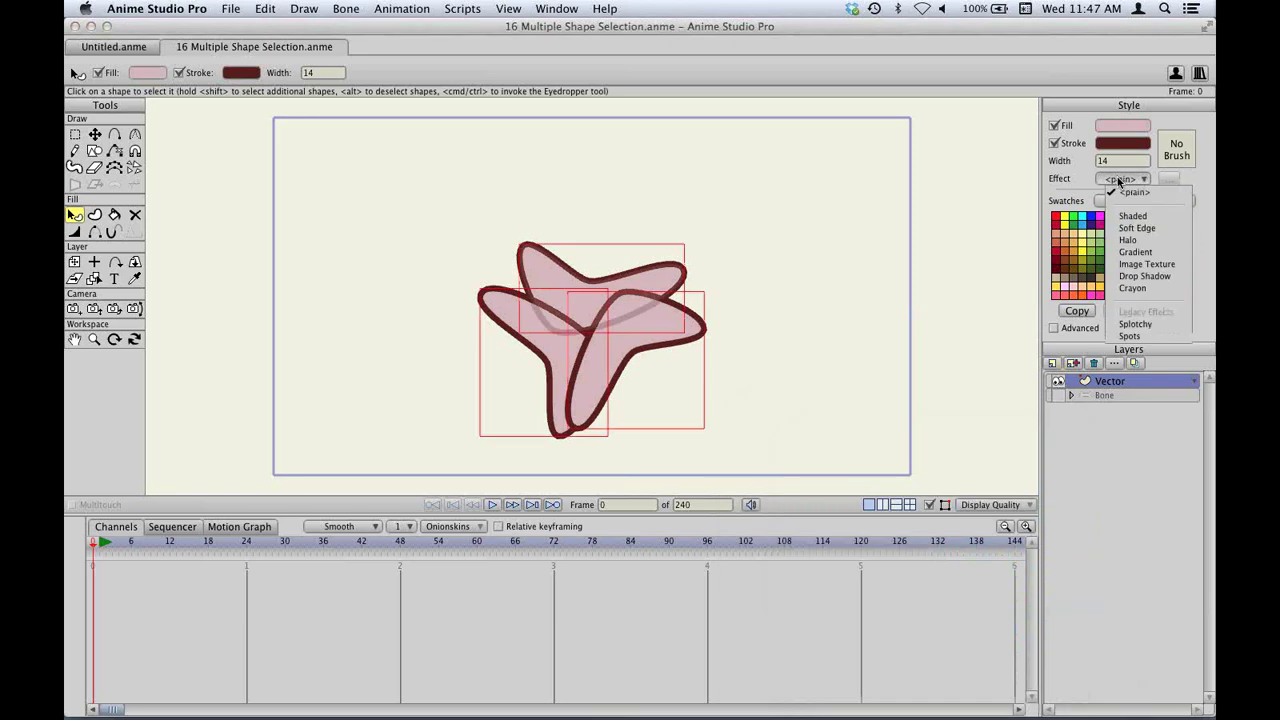
pyautogui.click(1135, 252)
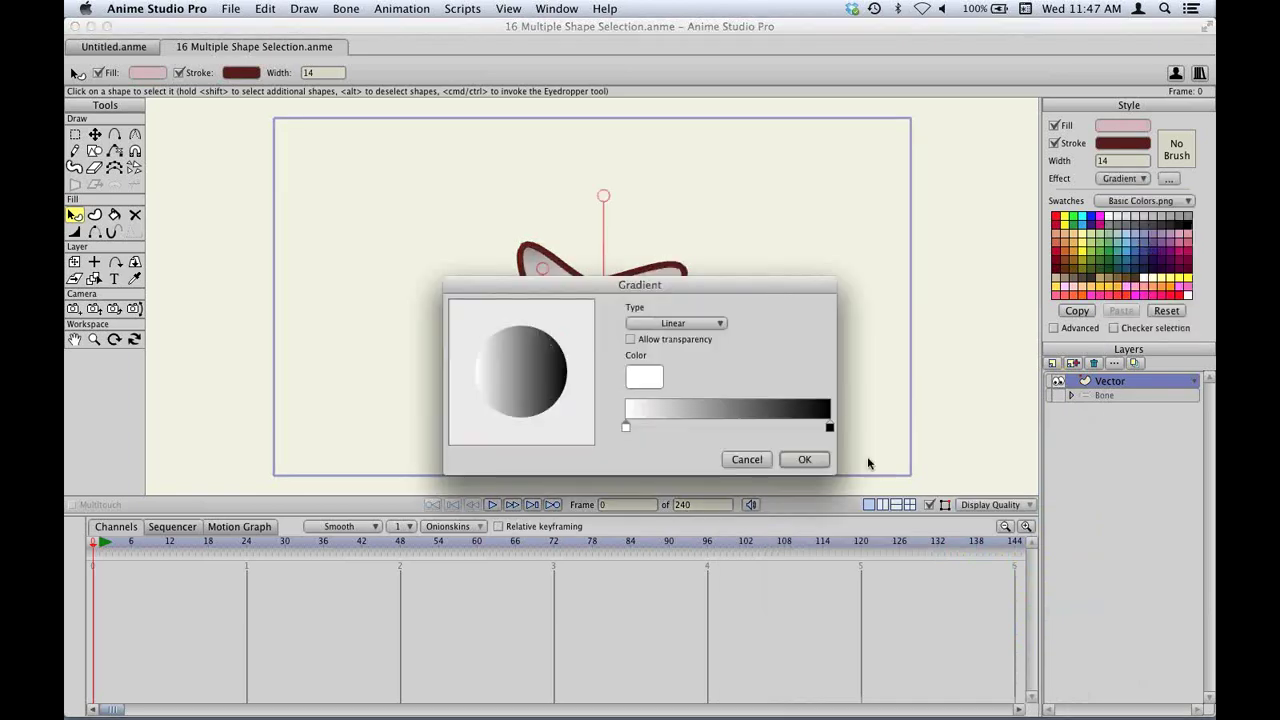
pyautogui.moveTo(740, 288); pyautogui.dragTo(532, 474)
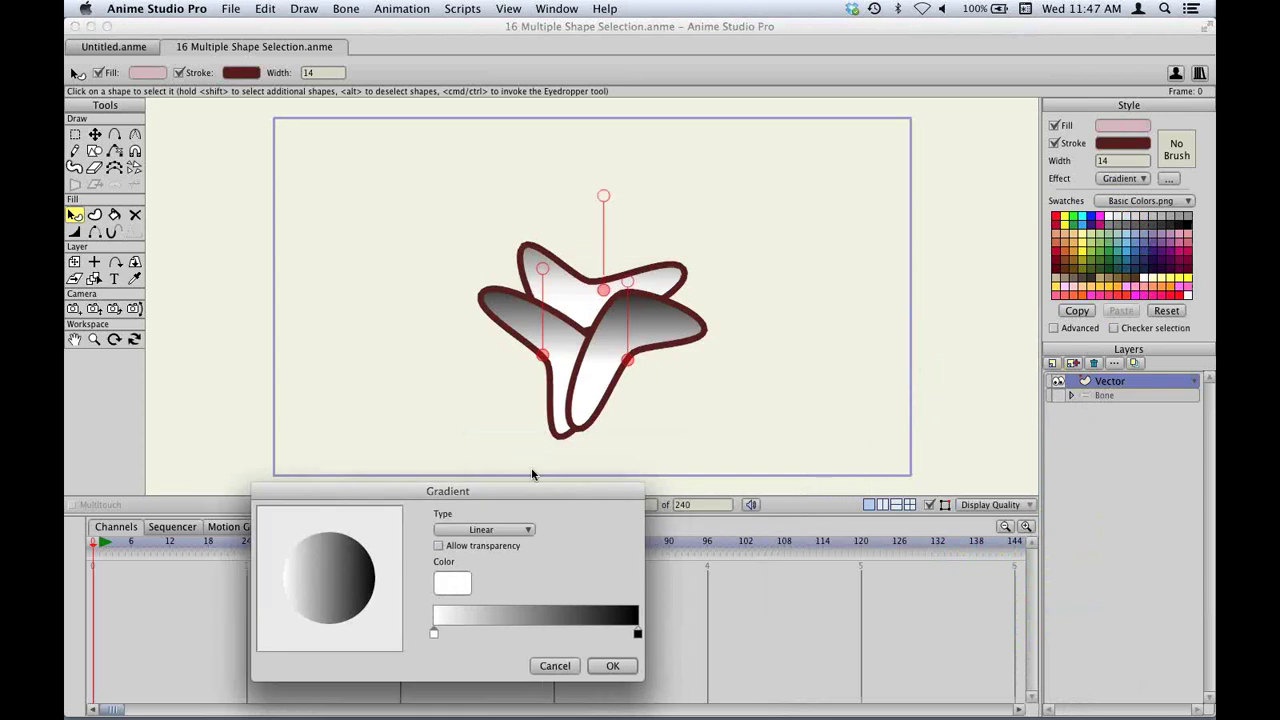
pyautogui.press('Return')
pyautogui.click(838, 342)
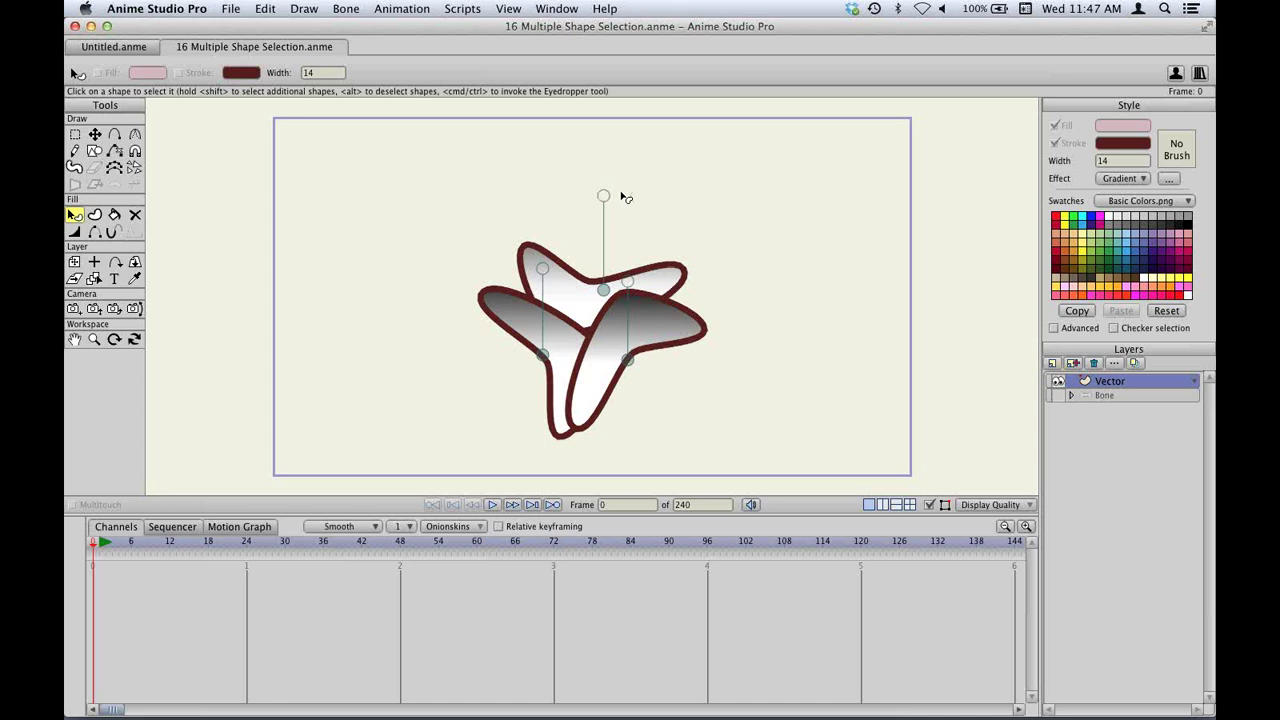
pyautogui.press('super+o')
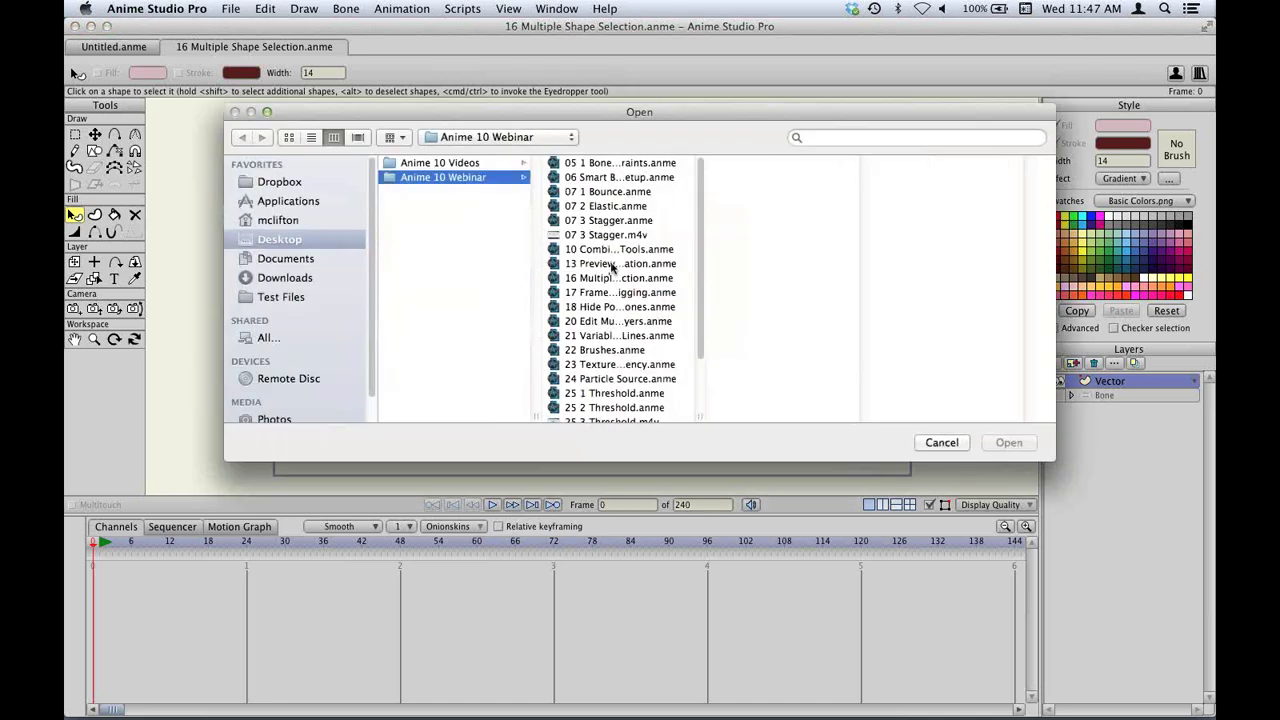
# Open 17 Frame 0 Rigging.anme, play it once, and switch to the Sequencer view.
pyautogui.doubleClick(614, 292)
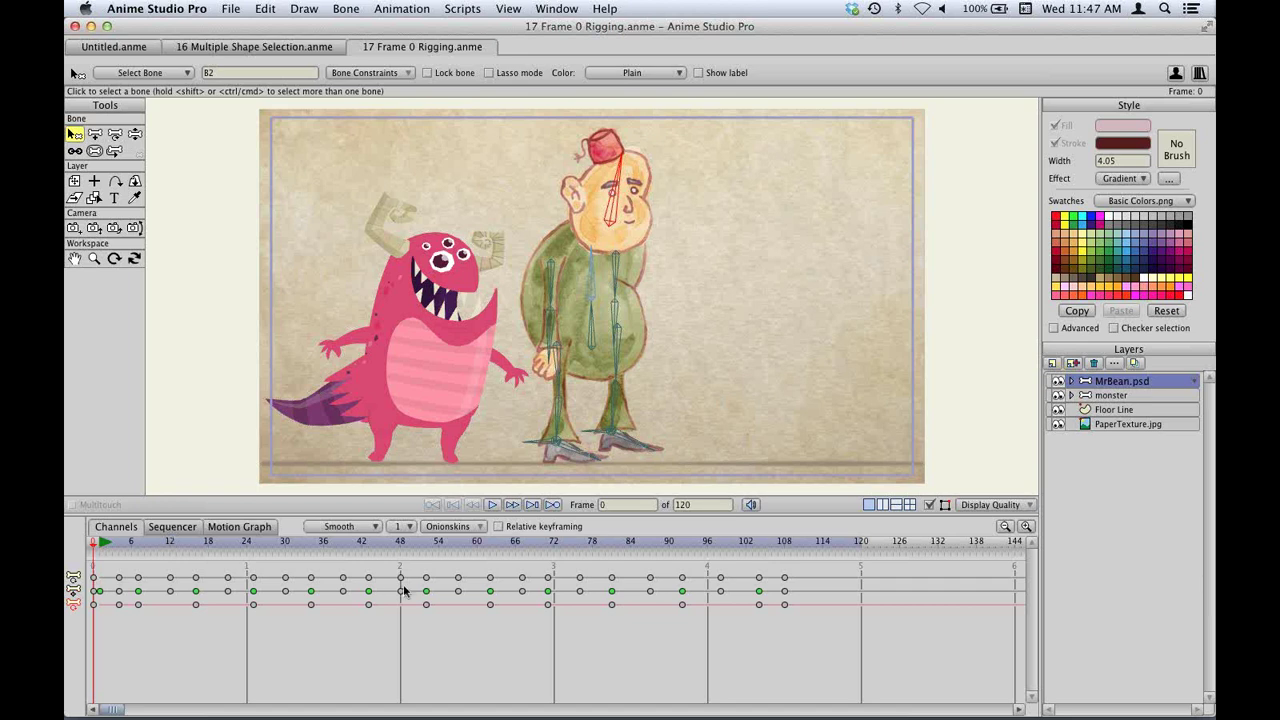
pyautogui.press('space')
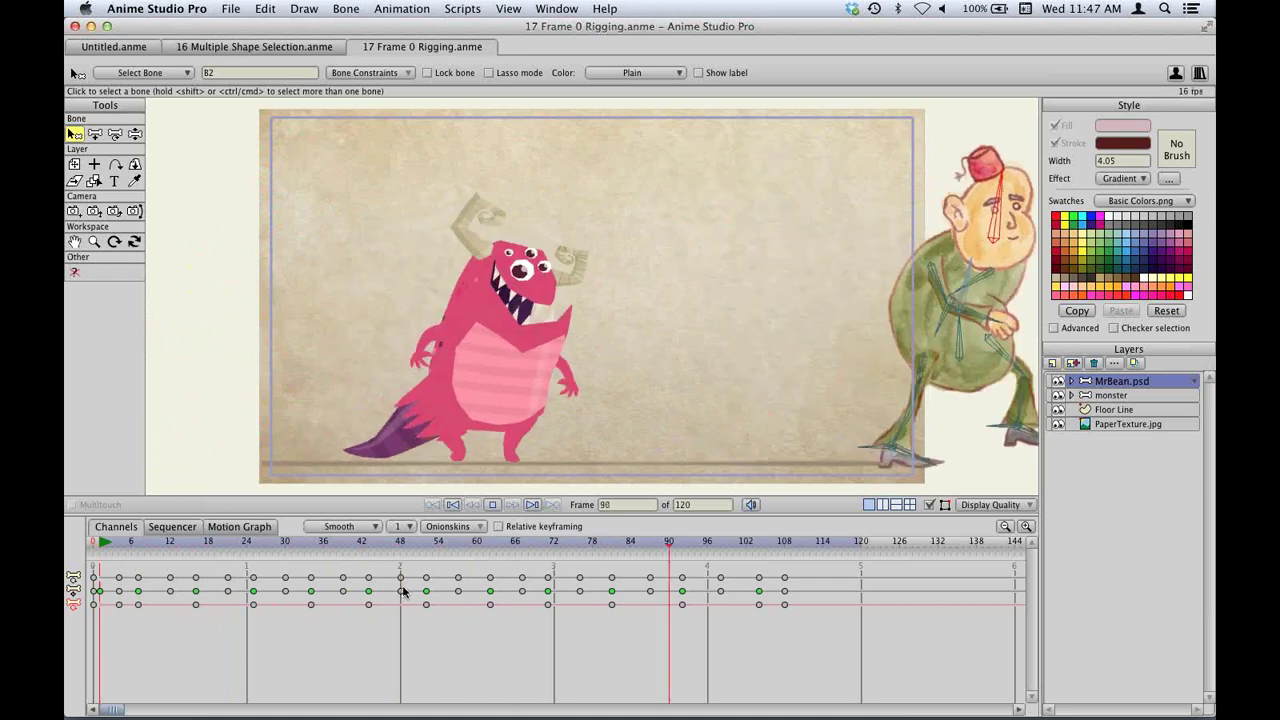
pyautogui.press('space')
pyautogui.click(172, 527)
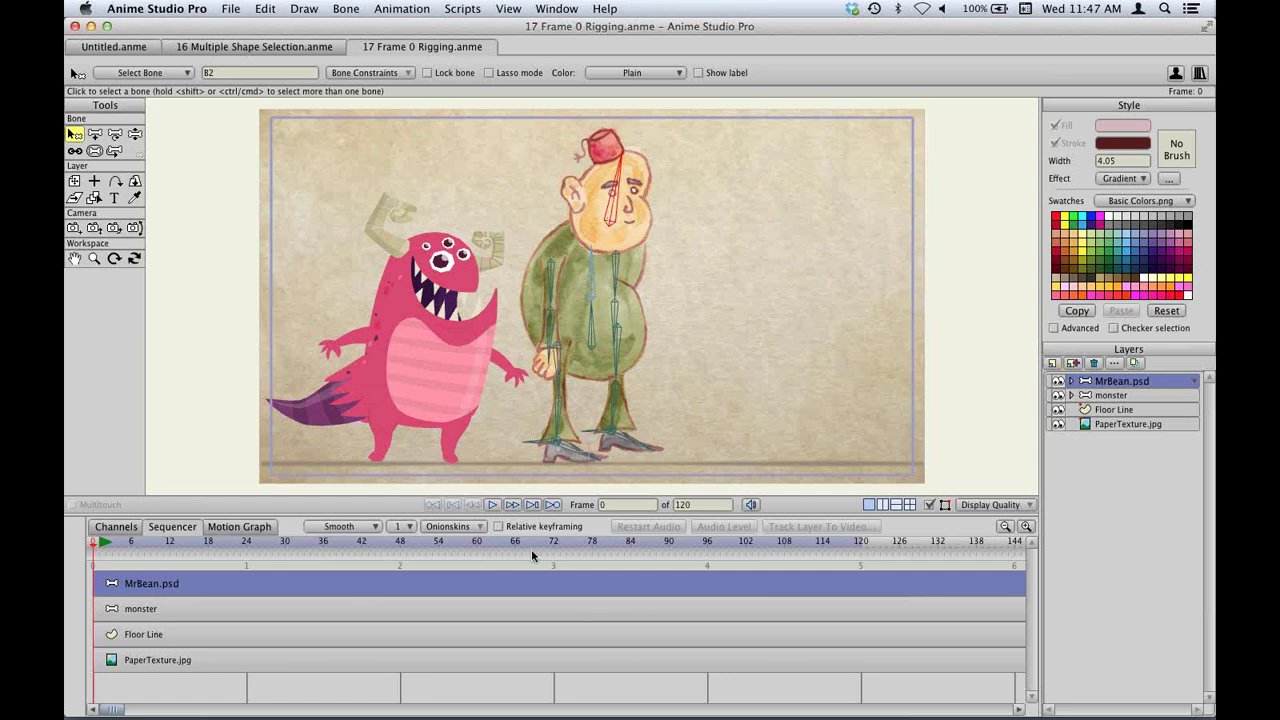
# Drag the monster layer's bar to start near frame 44 and play back to check the timing.
pyautogui.moveTo(660, 579); pyautogui.dragTo(201, 576)
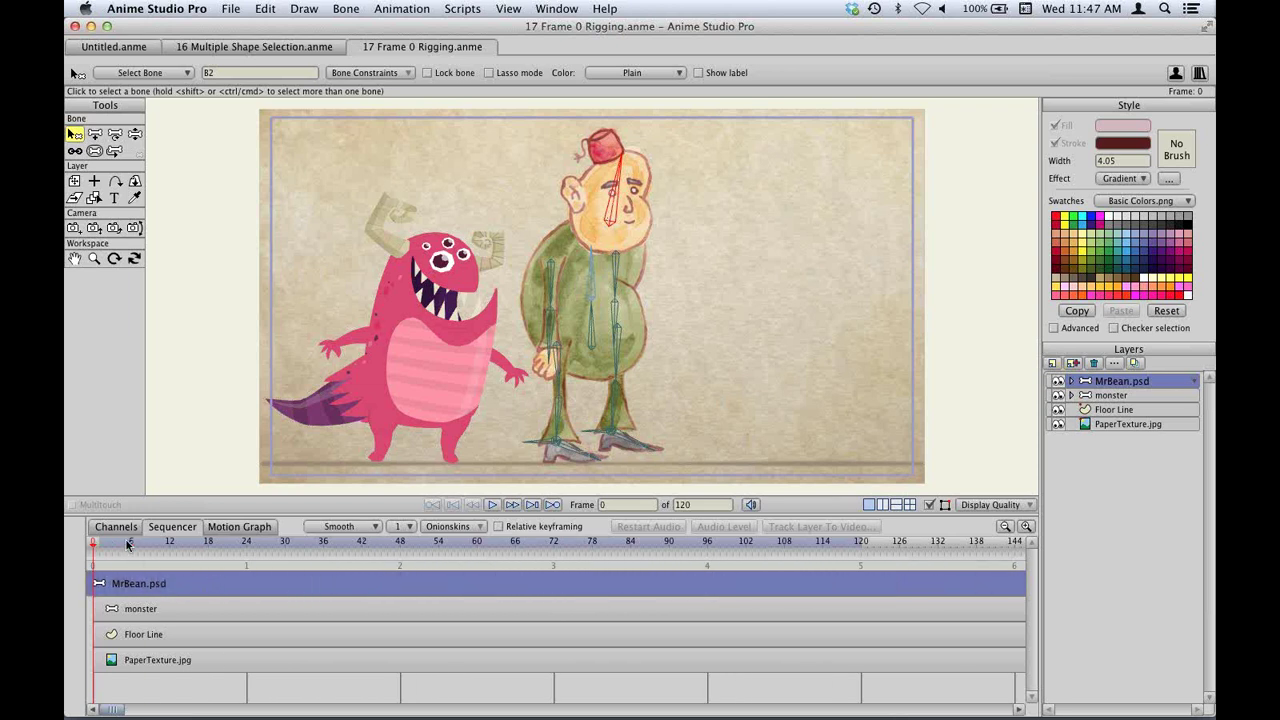
pyautogui.moveTo(127, 544); pyautogui.dragTo(70, 542)
pyautogui.moveTo(161, 604); pyautogui.dragTo(451, 605)
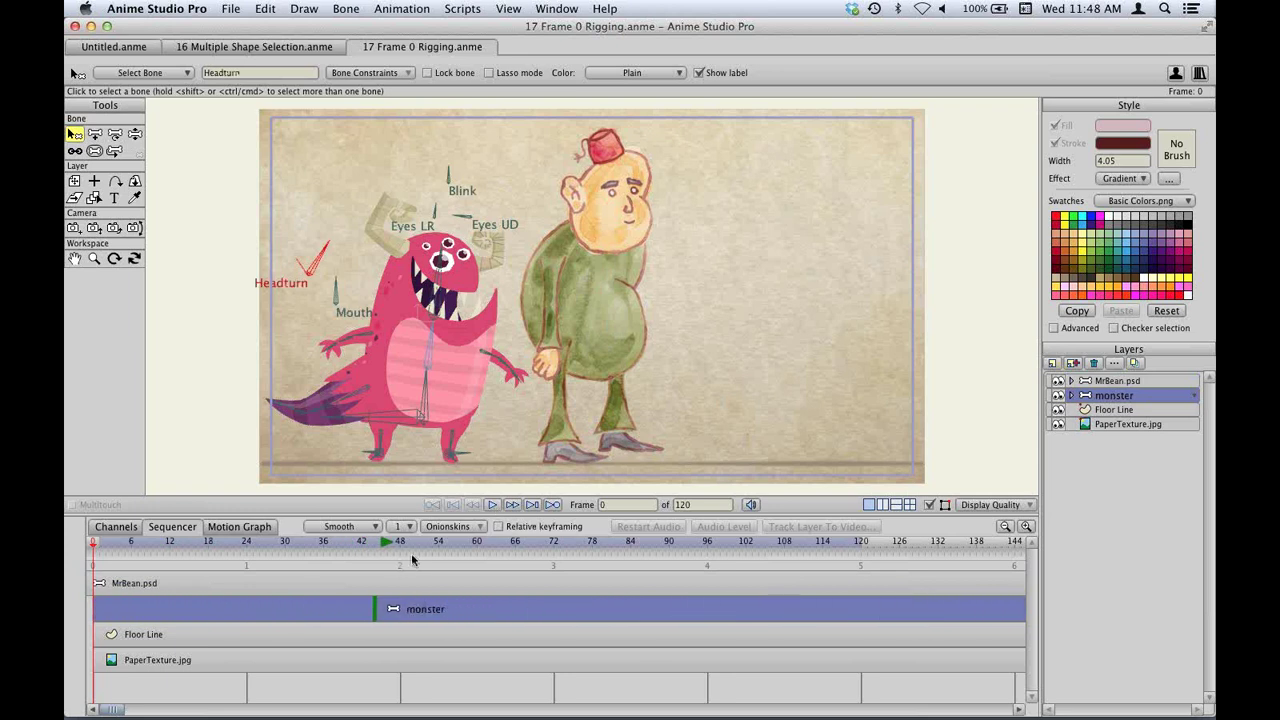
pyautogui.click(493, 505)
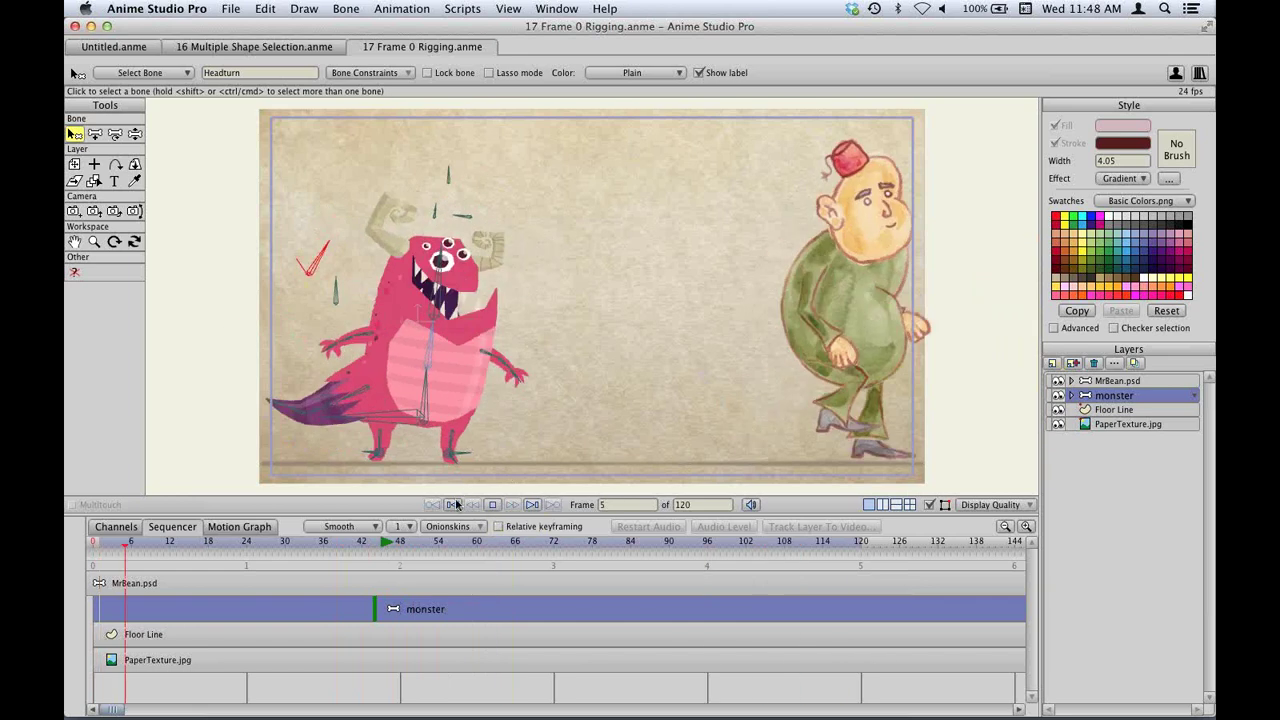
pyautogui.click(482, 504)
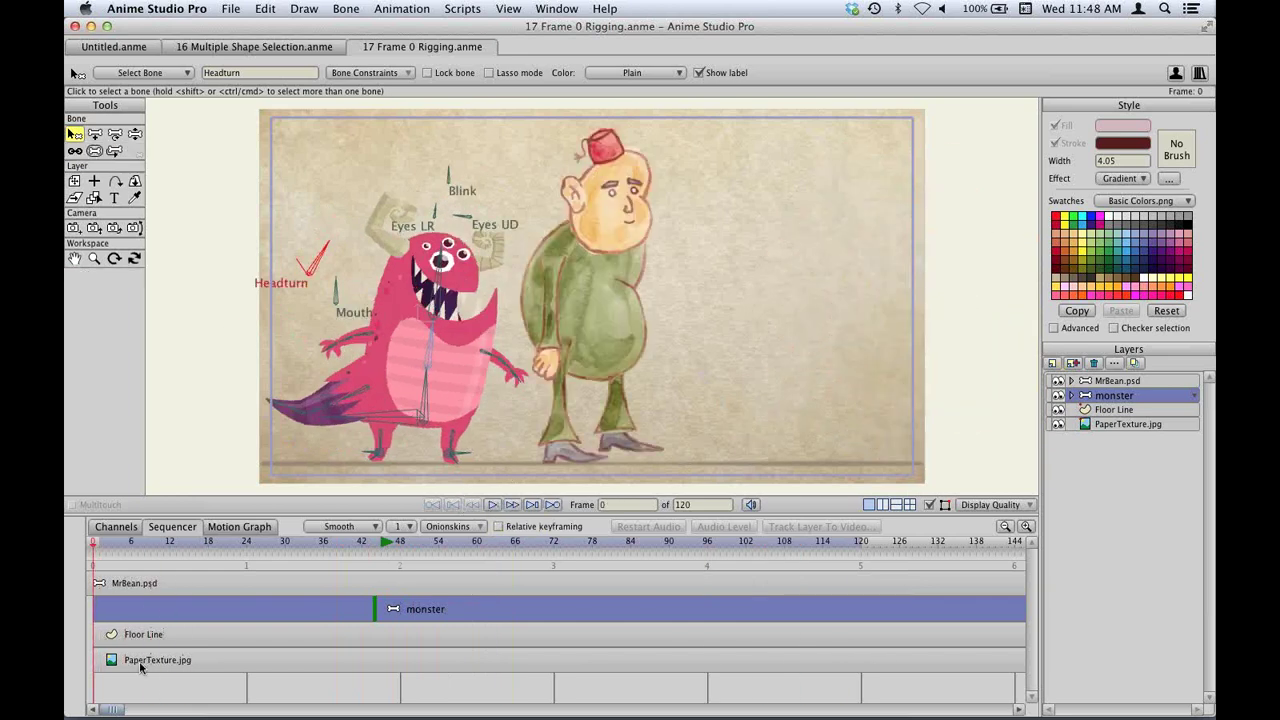
pyautogui.click(111, 545)
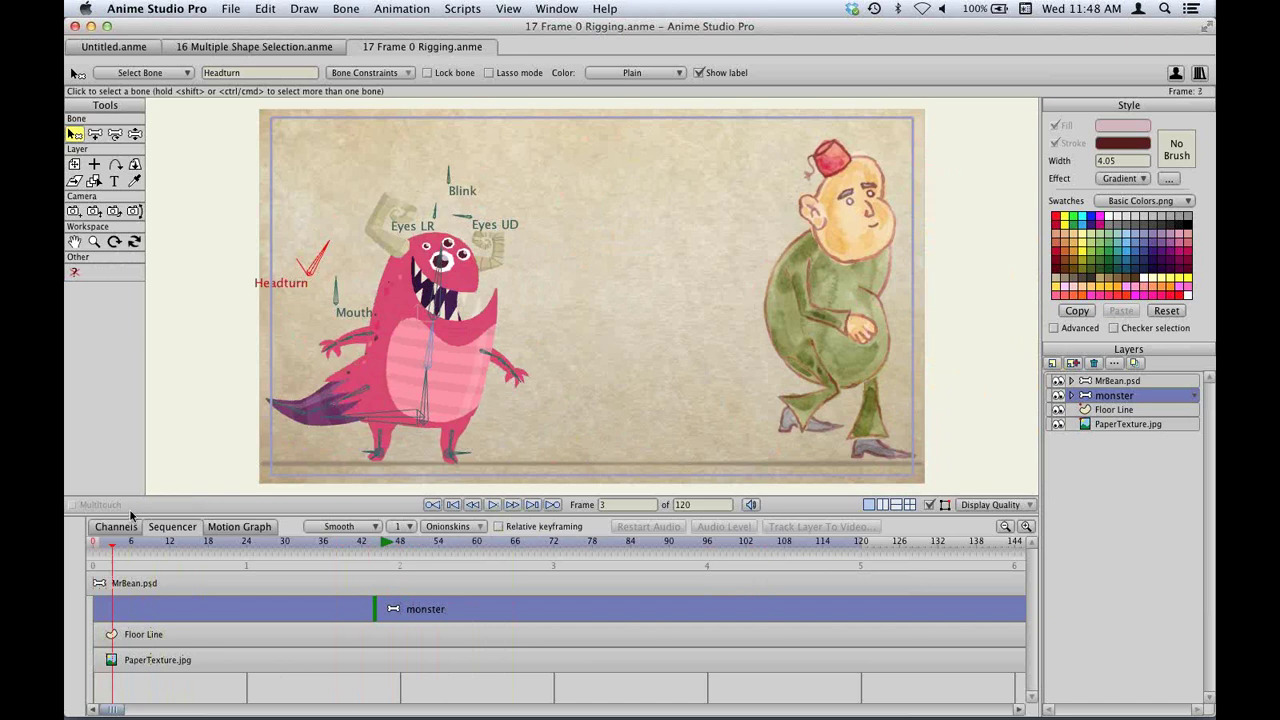
pyautogui.click(93, 545)
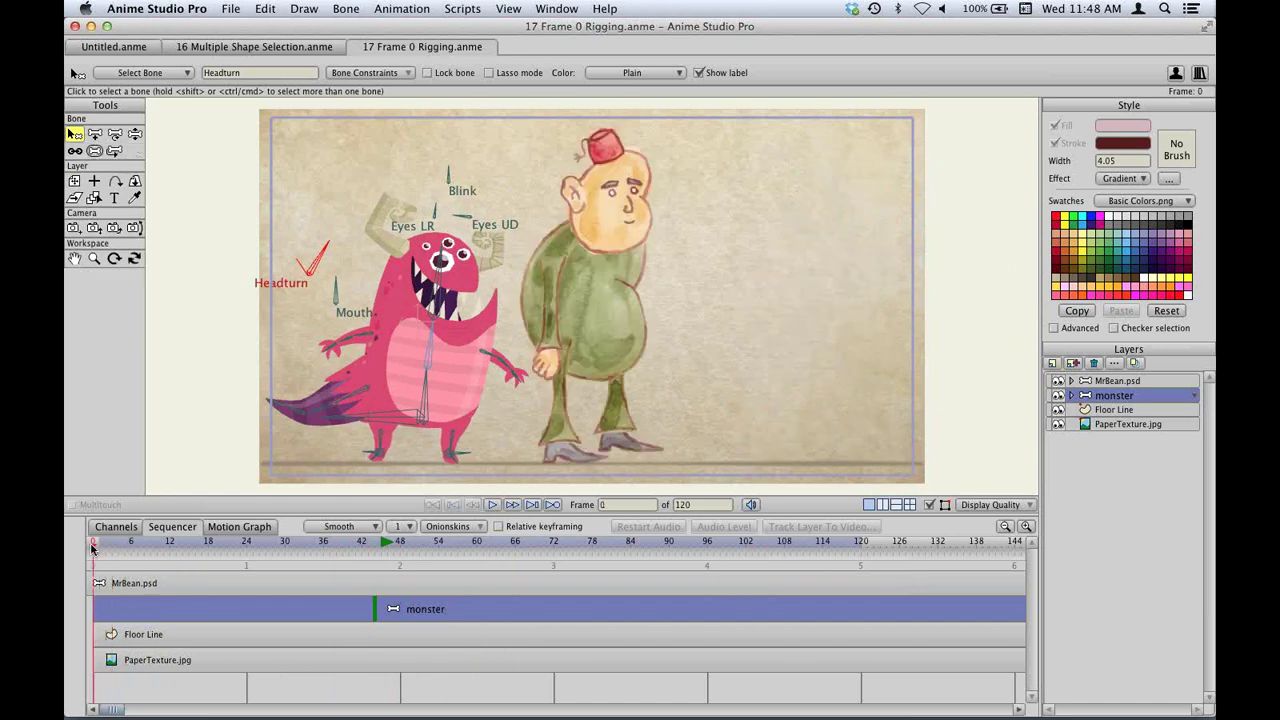
# Move the MrBean.psd bar back to frame 0, then open 18 Hide Points And Bones.anme.
pyautogui.click(113, 527)
pyautogui.click(163, 530)
pyautogui.click(335, 583)
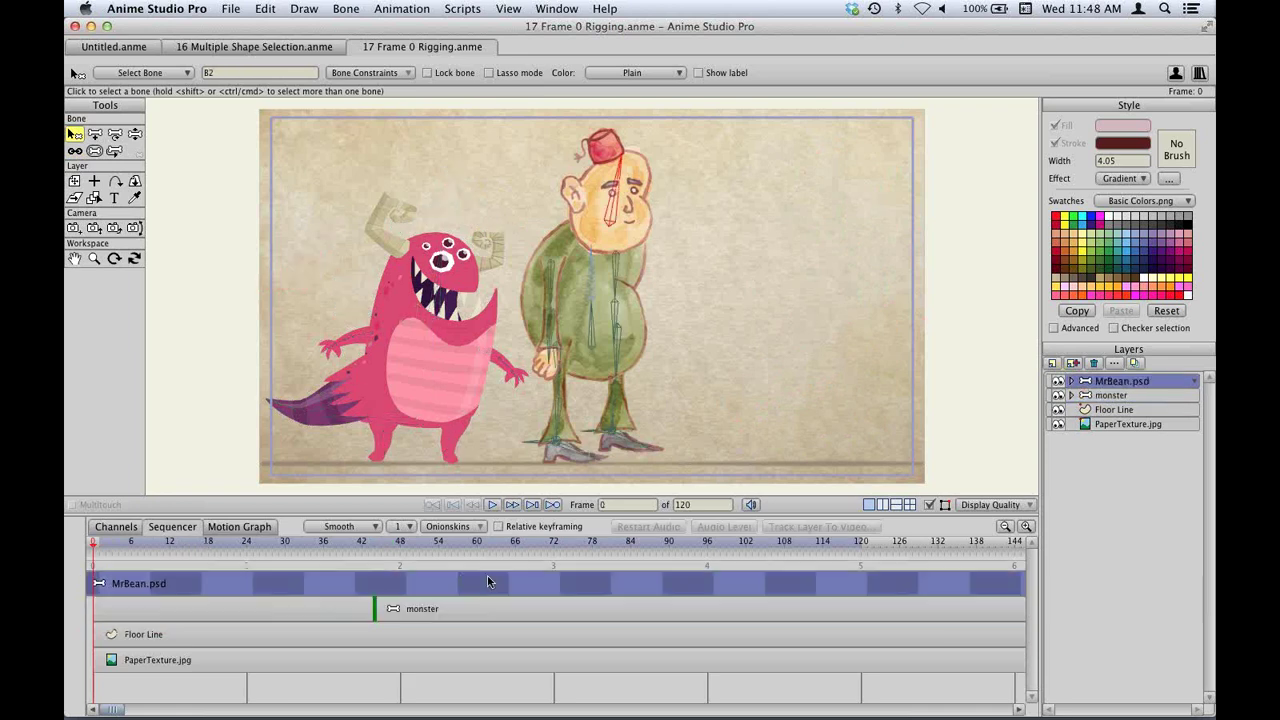
pyautogui.moveTo(804, 573); pyautogui.dragTo(790, 575)
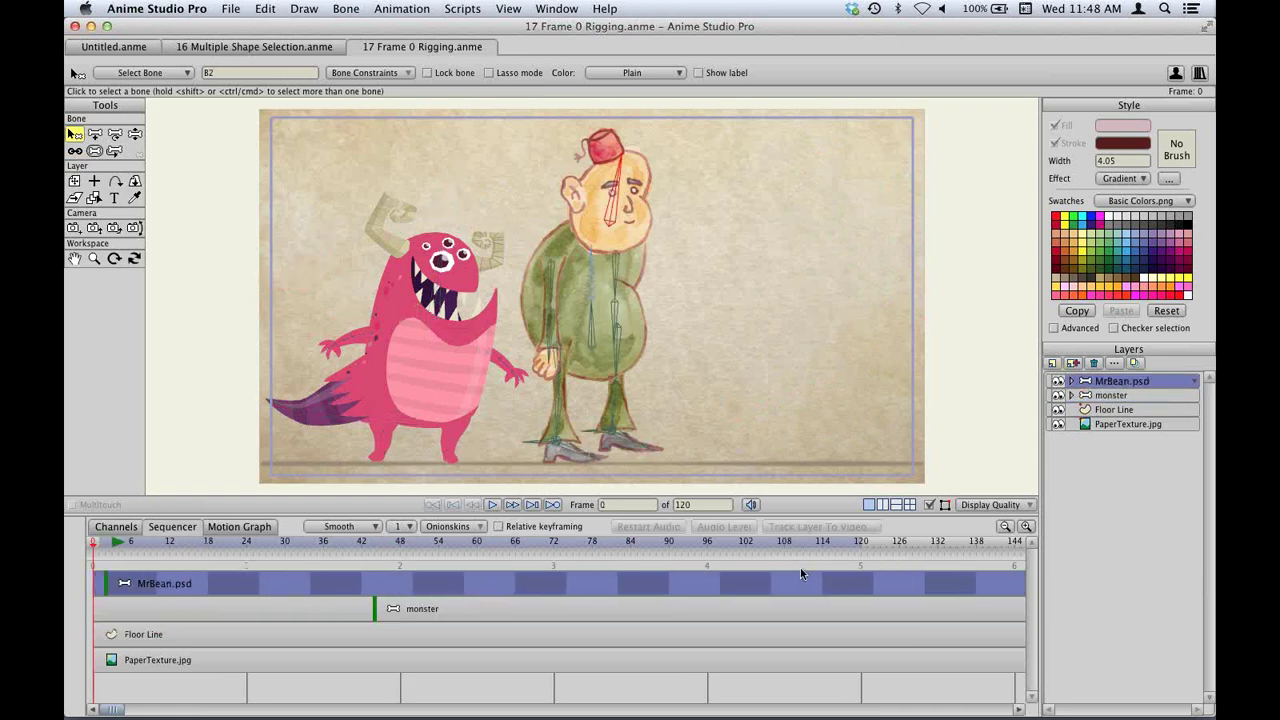
pyautogui.moveTo(475, 574); pyautogui.dragTo(145, 556)
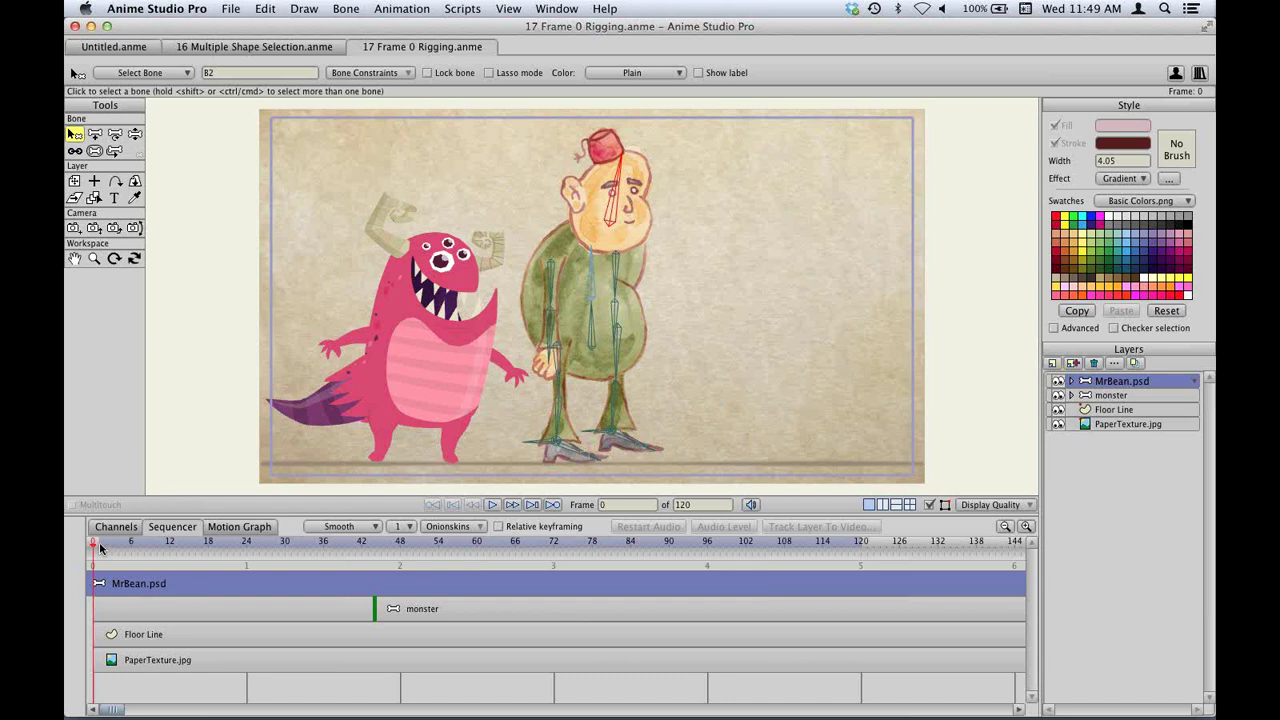
pyautogui.moveTo(100, 548); pyautogui.dragTo(66, 541)
pyautogui.press('super+o')
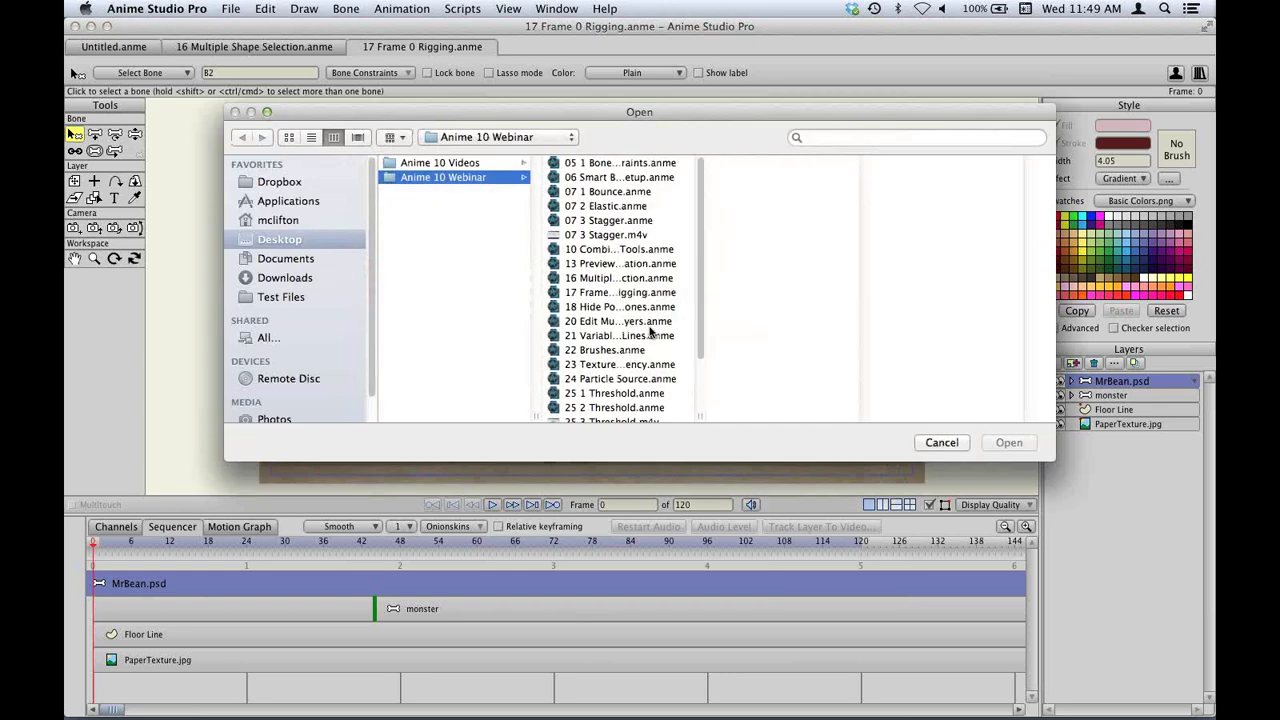
pyautogui.doubleClick(613, 309)
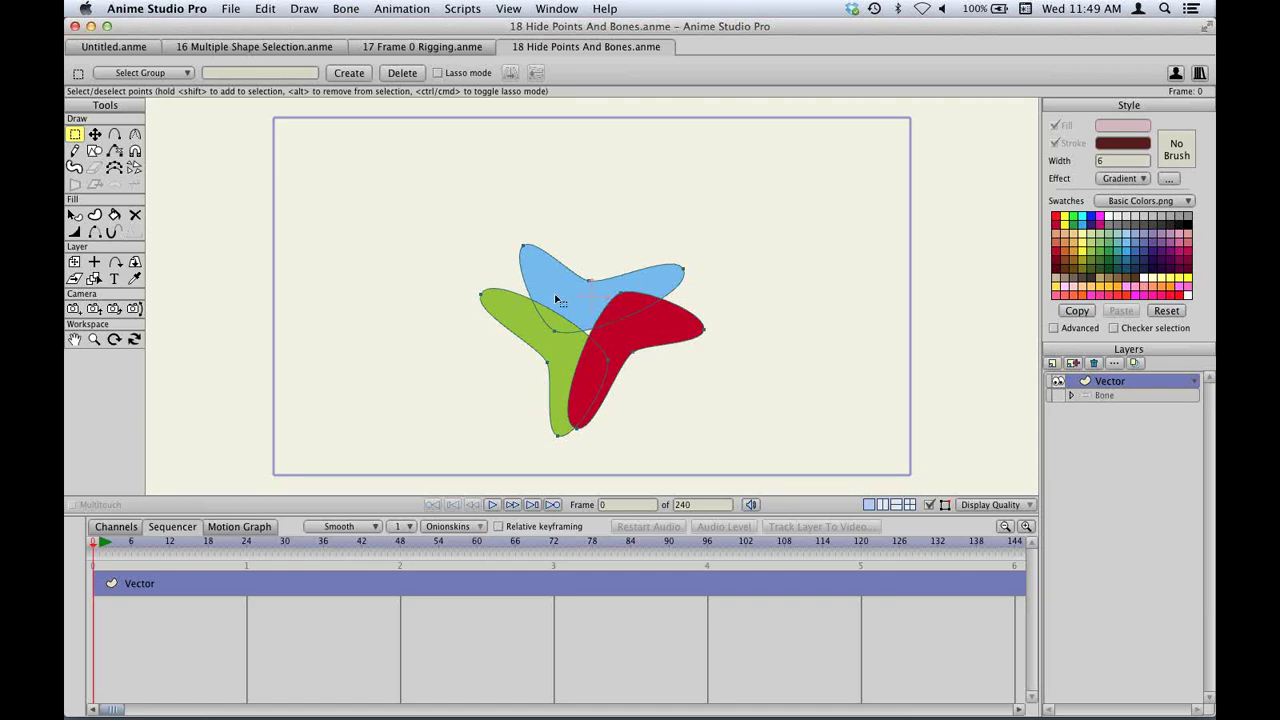
# Hide the blue and green shapes' selected points and stretch the red shape into a long oval.
pyautogui.scroll(-3, 557, 299)
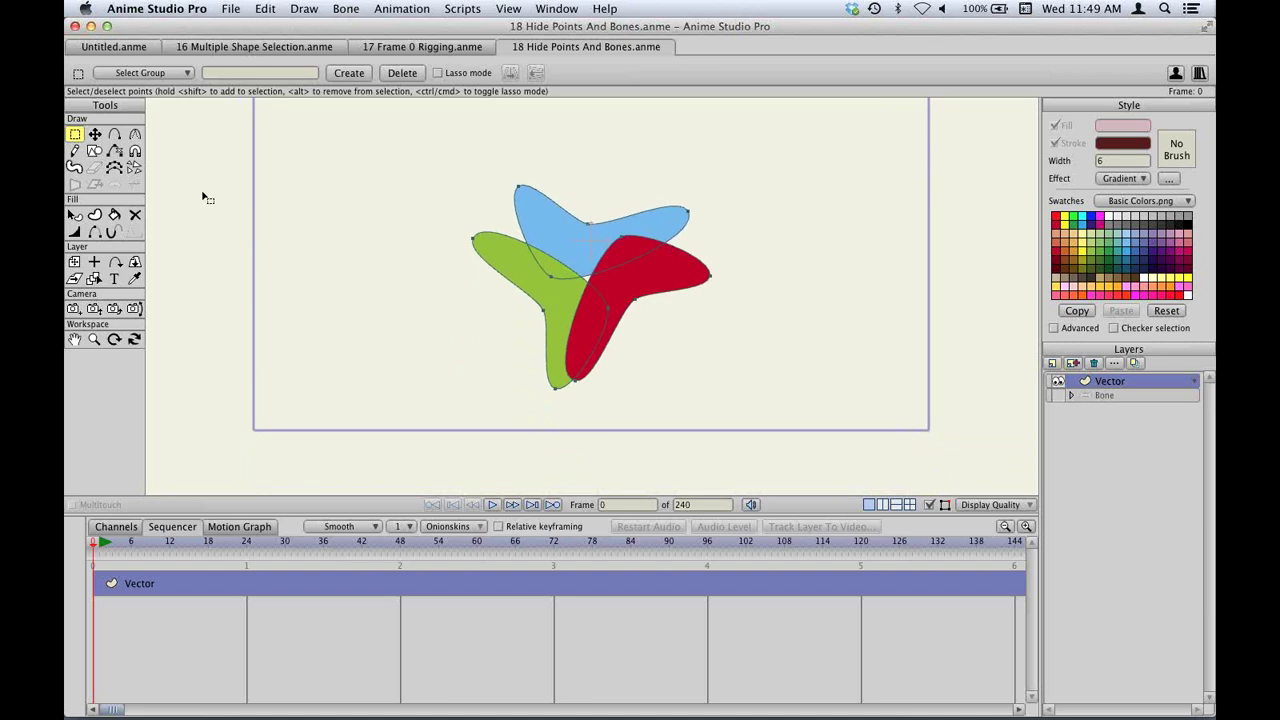
pyautogui.click(547, 219)
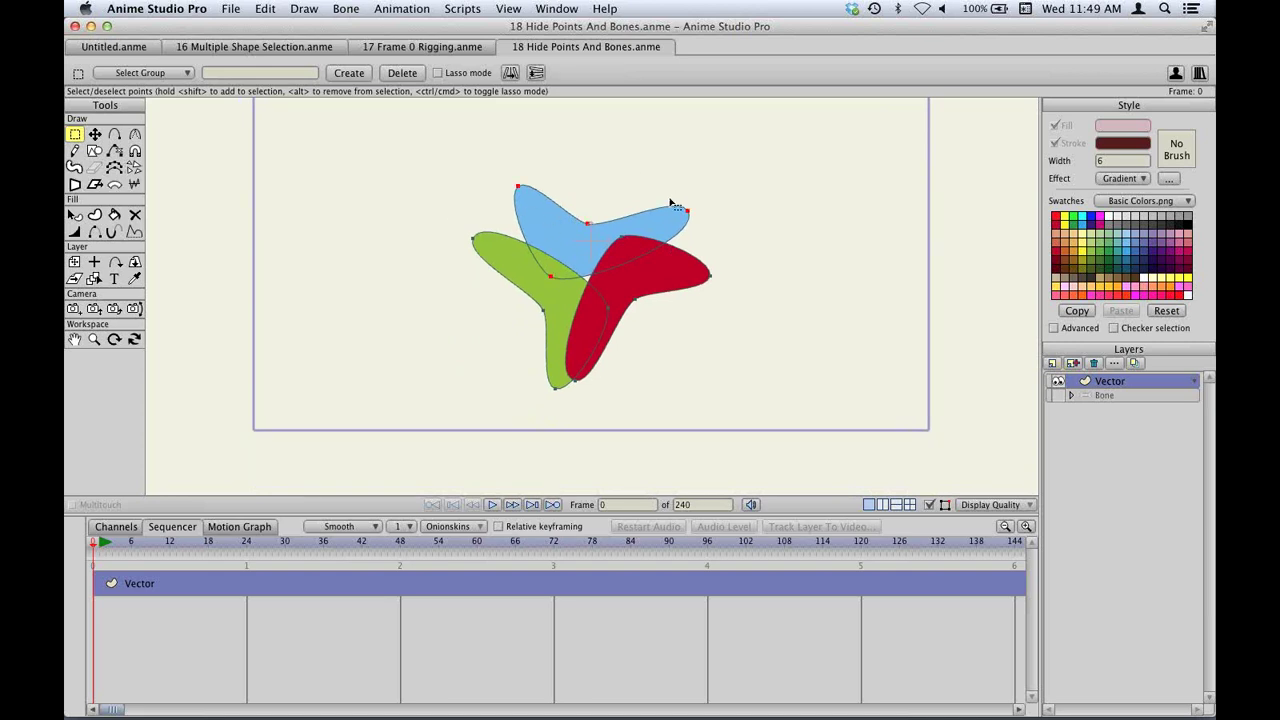
pyautogui.click(300, 10)
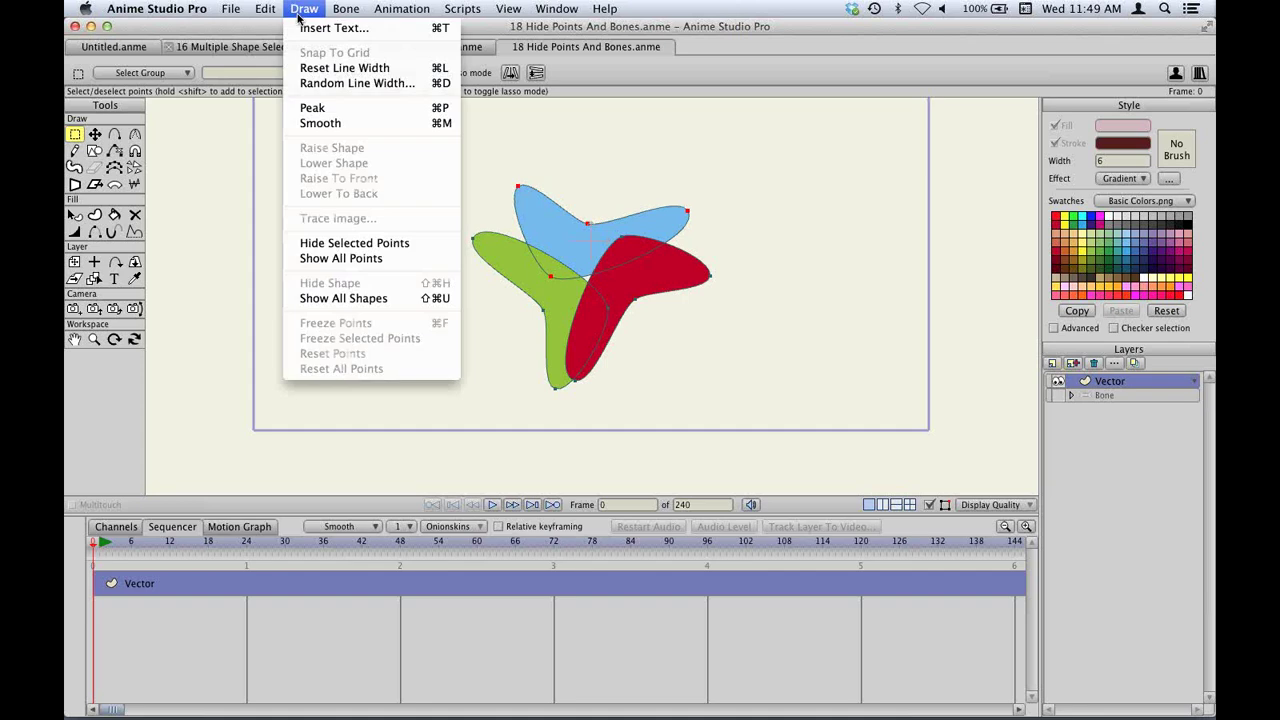
pyautogui.click(367, 244)
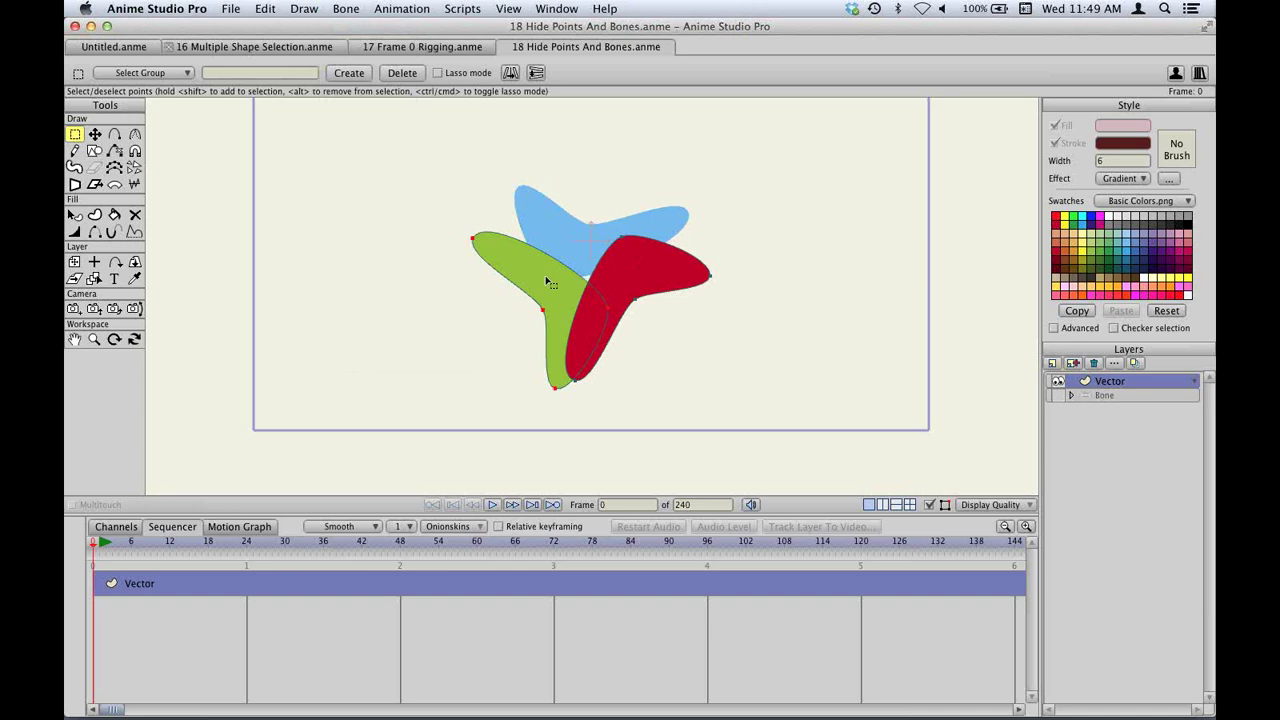
pyautogui.click(304, 9)
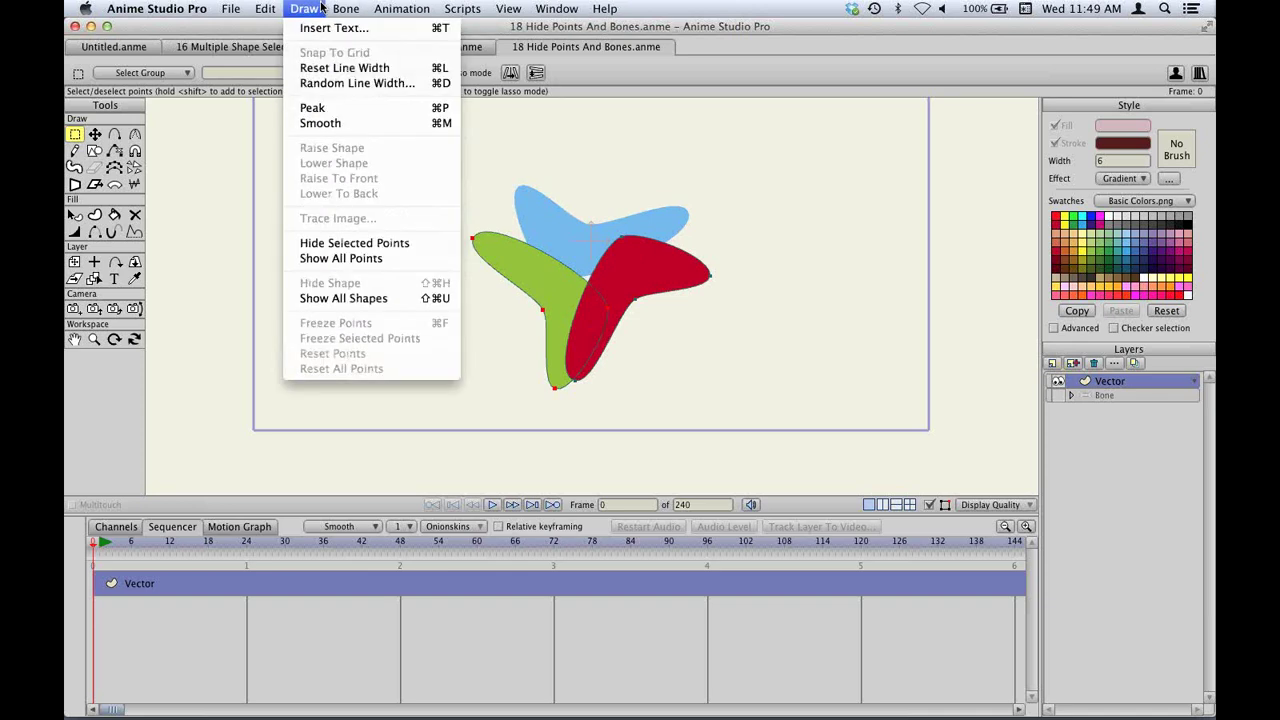
pyautogui.click(363, 243)
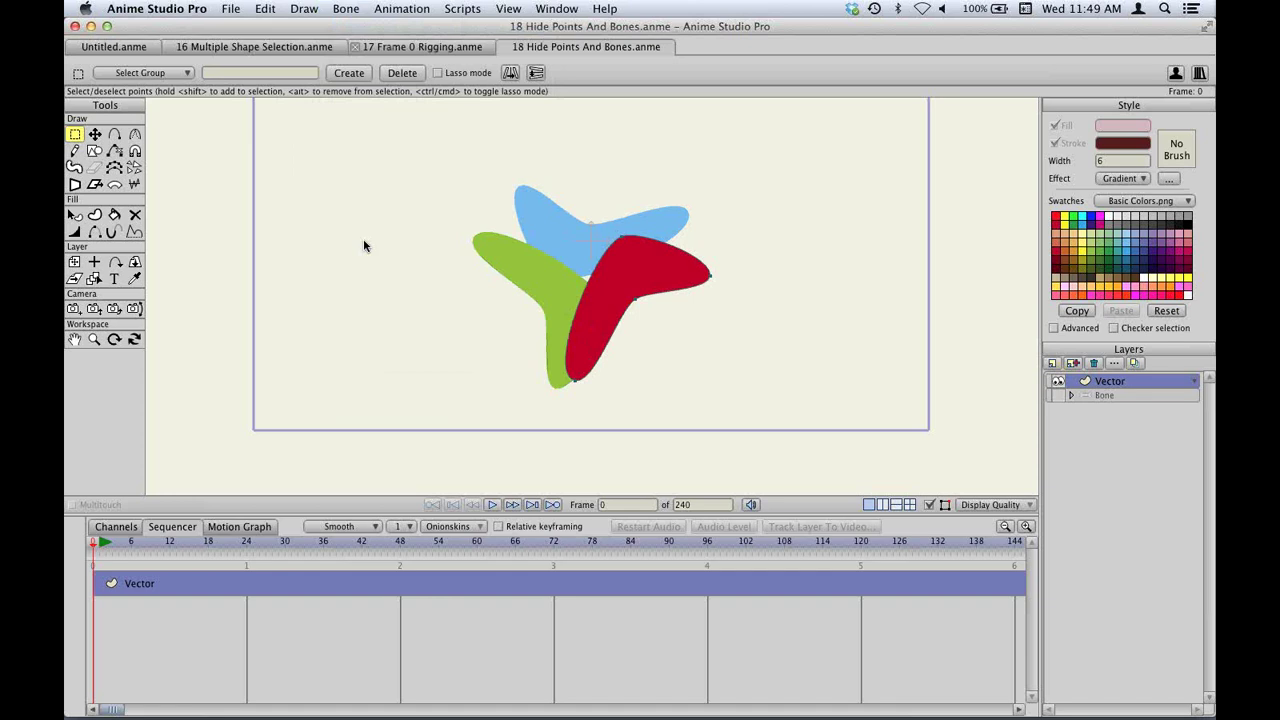
pyautogui.press('t')
pyautogui.moveTo(563, 177)
pyautogui.mouseDown()
pyautogui.moveTo(535, 277)
pyautogui.moveTo(571, 394)
pyautogui.moveTo(500, 262)
pyautogui.moveTo(583, 252)
pyautogui.moveTo(638, 342)
pyautogui.moveTo(726, 303)
pyautogui.moveTo(631, 257)
pyautogui.moveTo(754, 214)
pyautogui.moveTo(620, 282)
pyautogui.moveTo(629, 346)
pyautogui.moveTo(526, 286)
pyautogui.moveTo(676, 350)
pyautogui.moveTo(711, 306)
pyautogui.moveTo(591, 234)
pyautogui.moveTo(742, 220)
pyautogui.moveTo(725, 192)
pyautogui.moveTo(671, 312)
pyautogui.moveTo(571, 303)
pyautogui.moveTo(648, 380)
pyautogui.moveTo(556, 398)
pyautogui.moveTo(680, 209)
pyautogui.moveTo(609, 251)
pyautogui.moveTo(680, 188)
pyautogui.mouseUp()
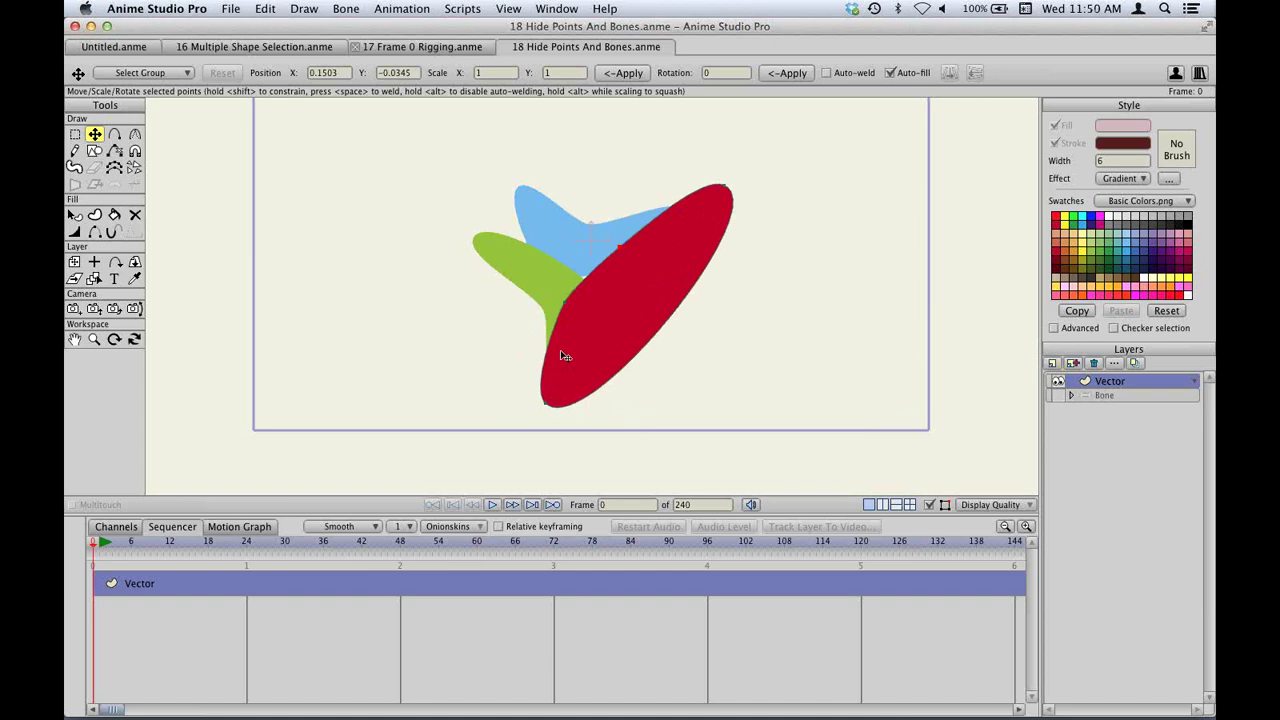
# Show all points again, raise the blue shape's top and extend the green blade farther left.
pyautogui.click(108, 528)
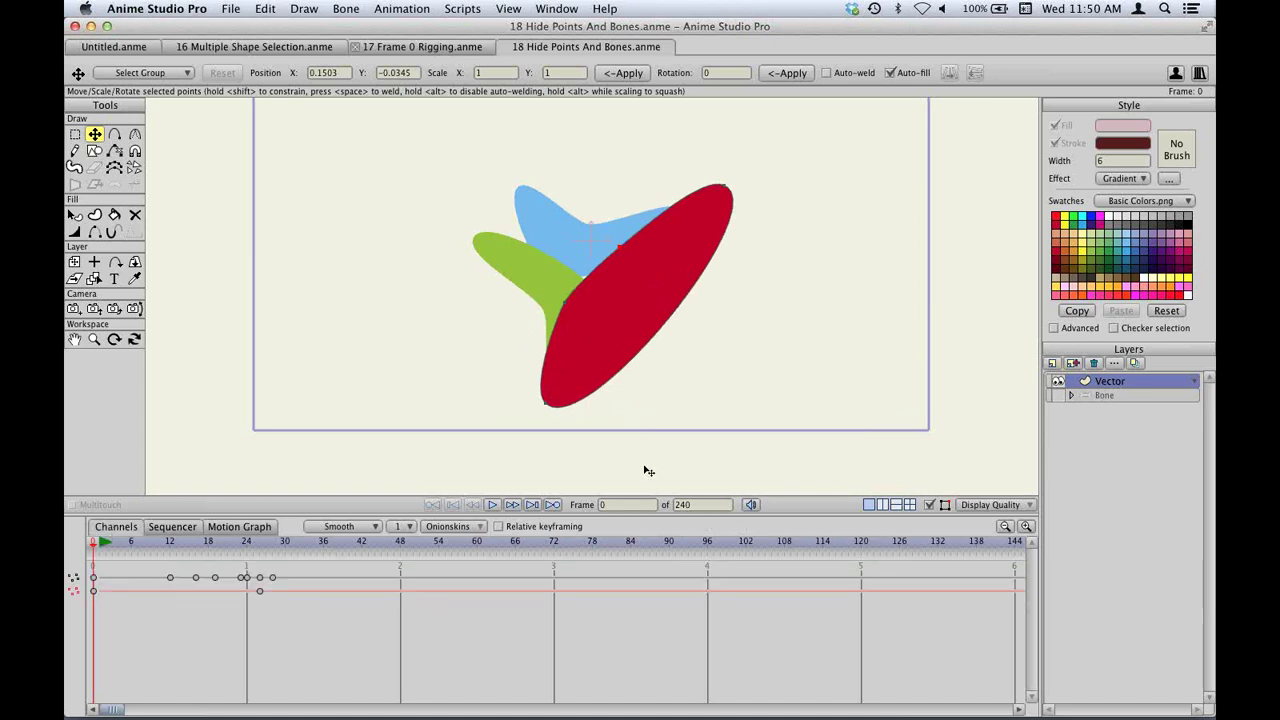
pyautogui.click(318, 10)
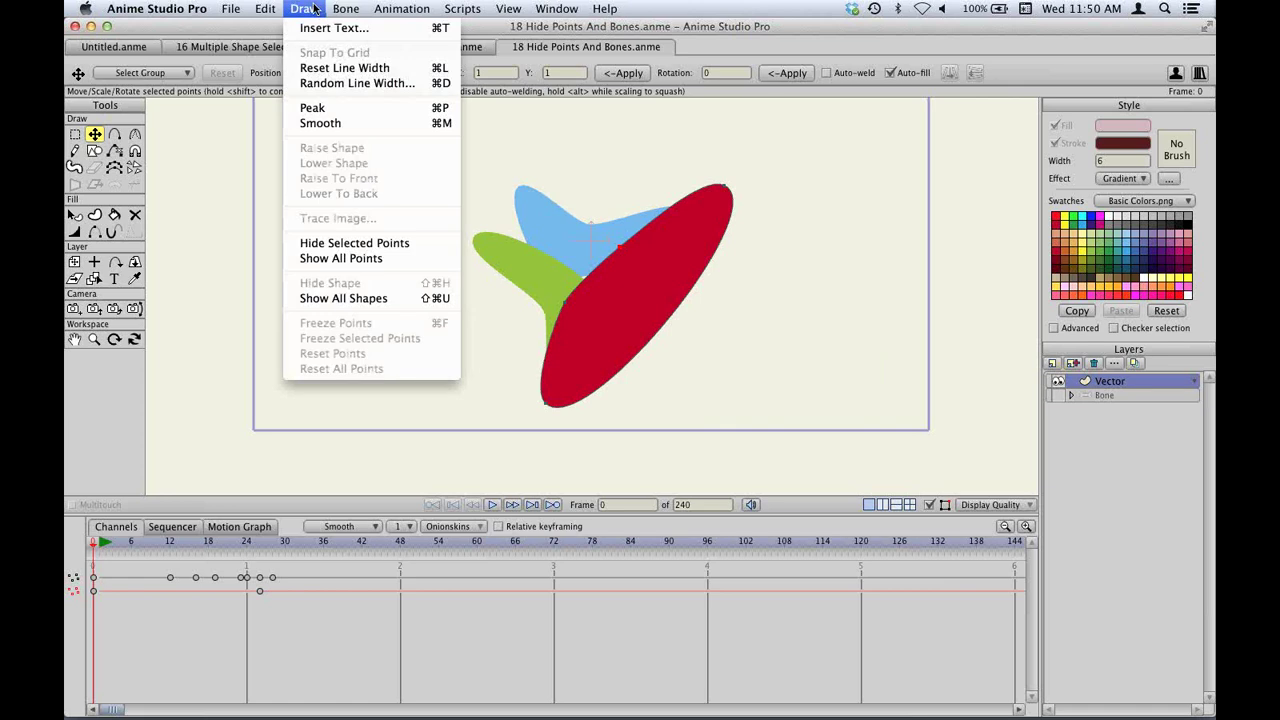
pyautogui.click(363, 259)
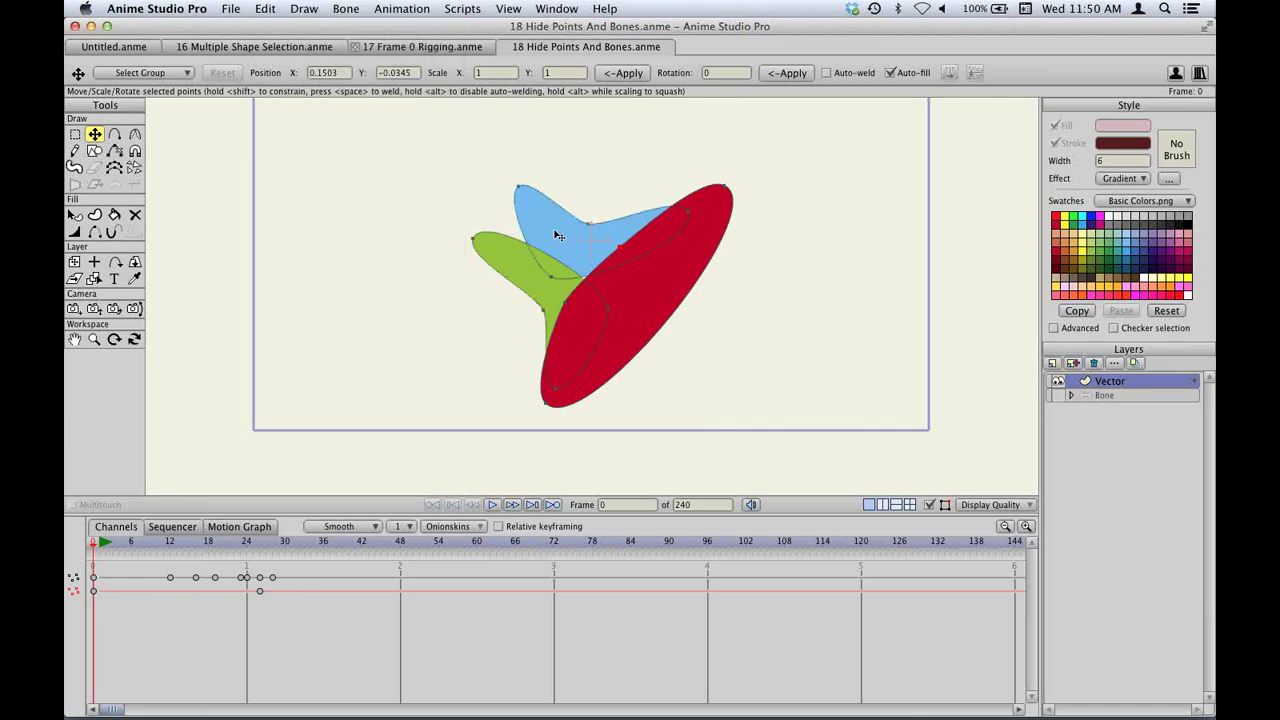
pyautogui.moveTo(576, 231); pyautogui.dragTo(585, 180)
pyautogui.moveTo(472, 240); pyautogui.dragTo(449, 262)
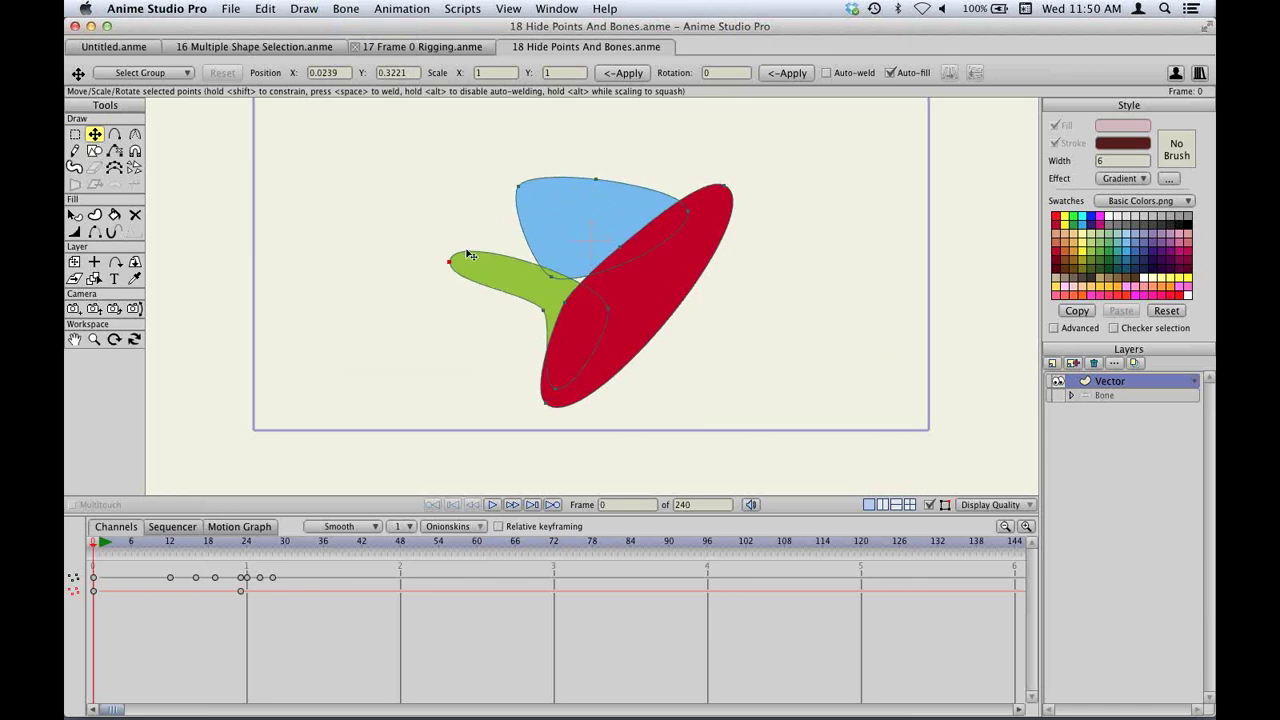
pyautogui.moveTo(553, 311); pyautogui.dragTo(526, 333)
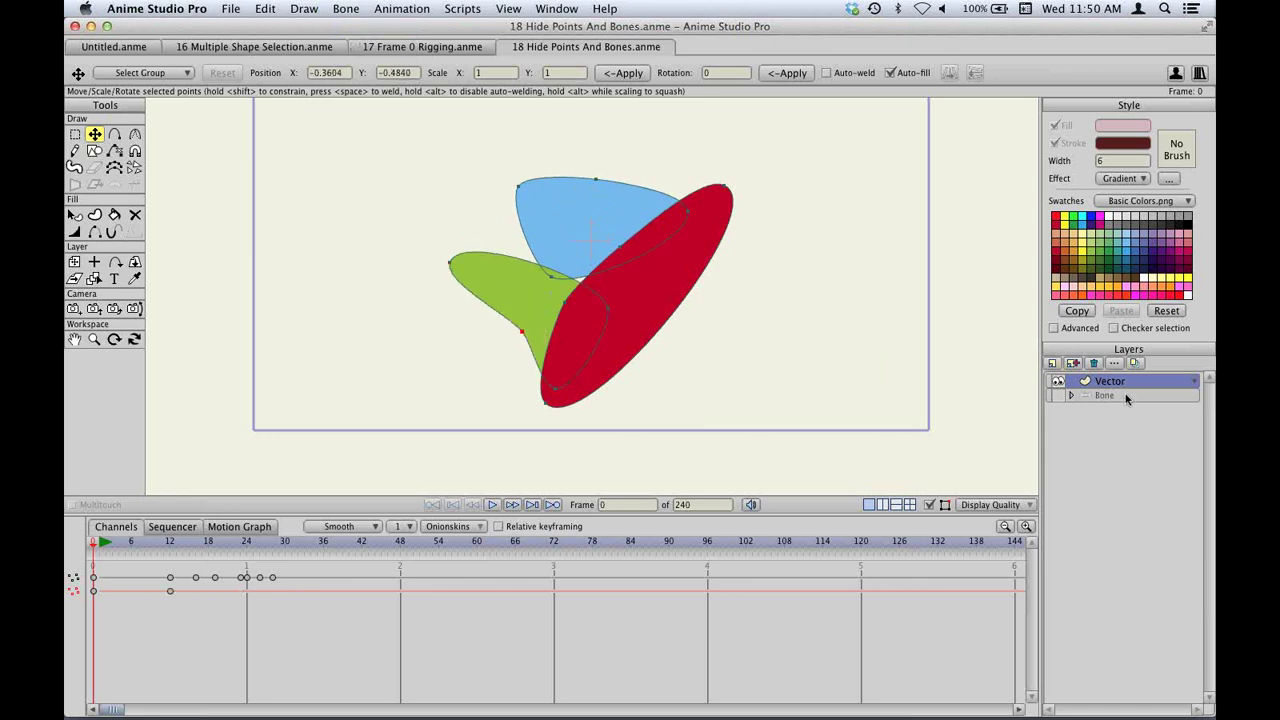
pyautogui.click(1126, 398)
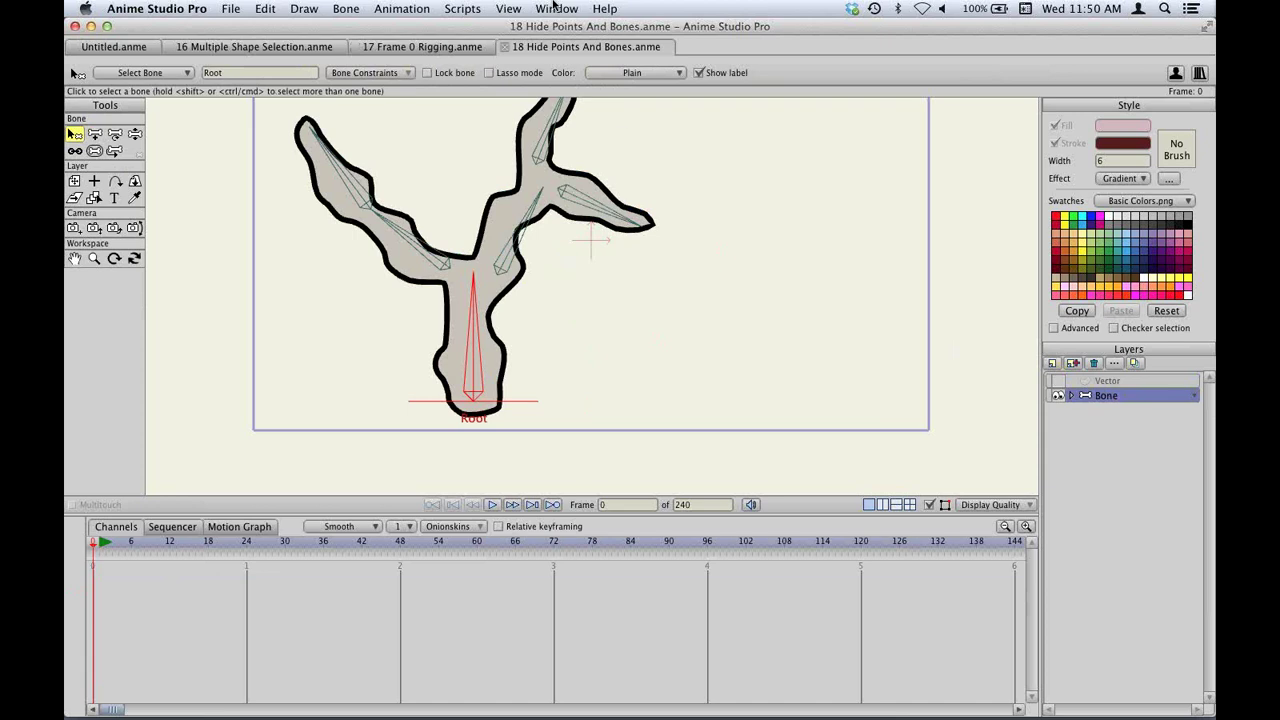
# Reset the view to fit the frame and test-swing the branch rig with Manipulate Bones.
pyautogui.click(522, 9)
pyautogui.click(528, 28)
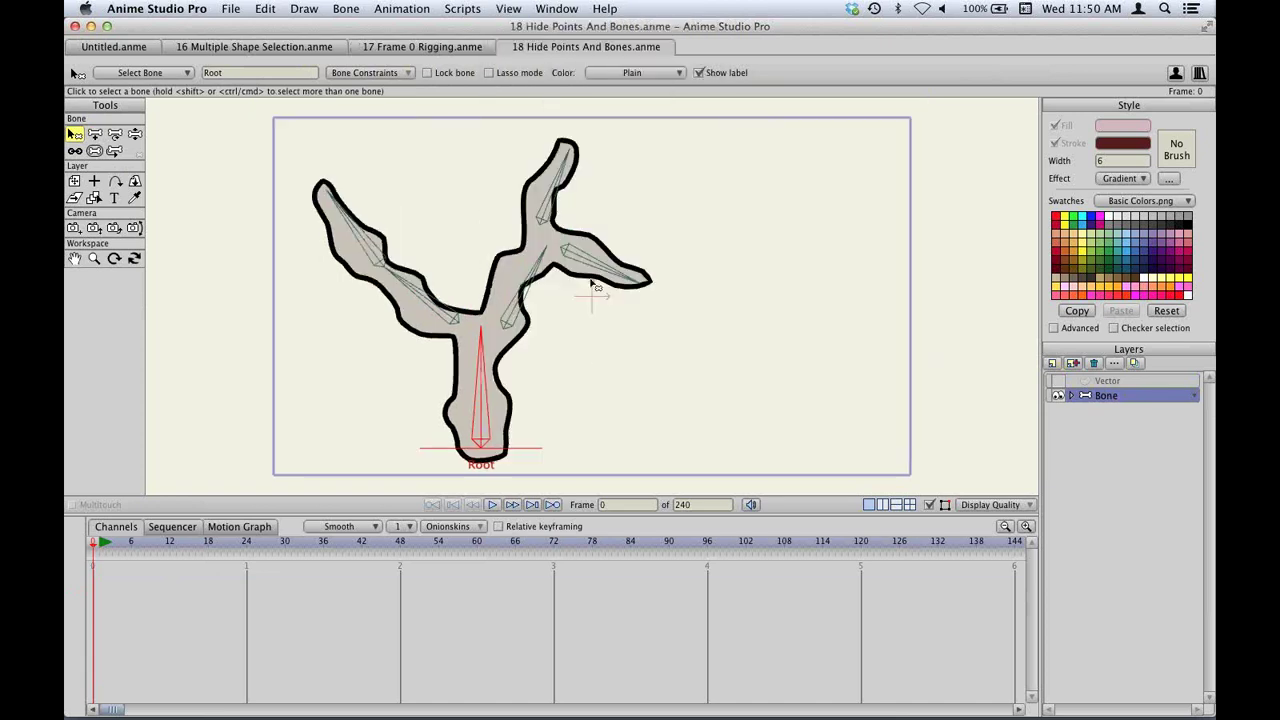
pyautogui.press('z')
pyautogui.moveTo(516, 368); pyautogui.dragTo(519, 372)
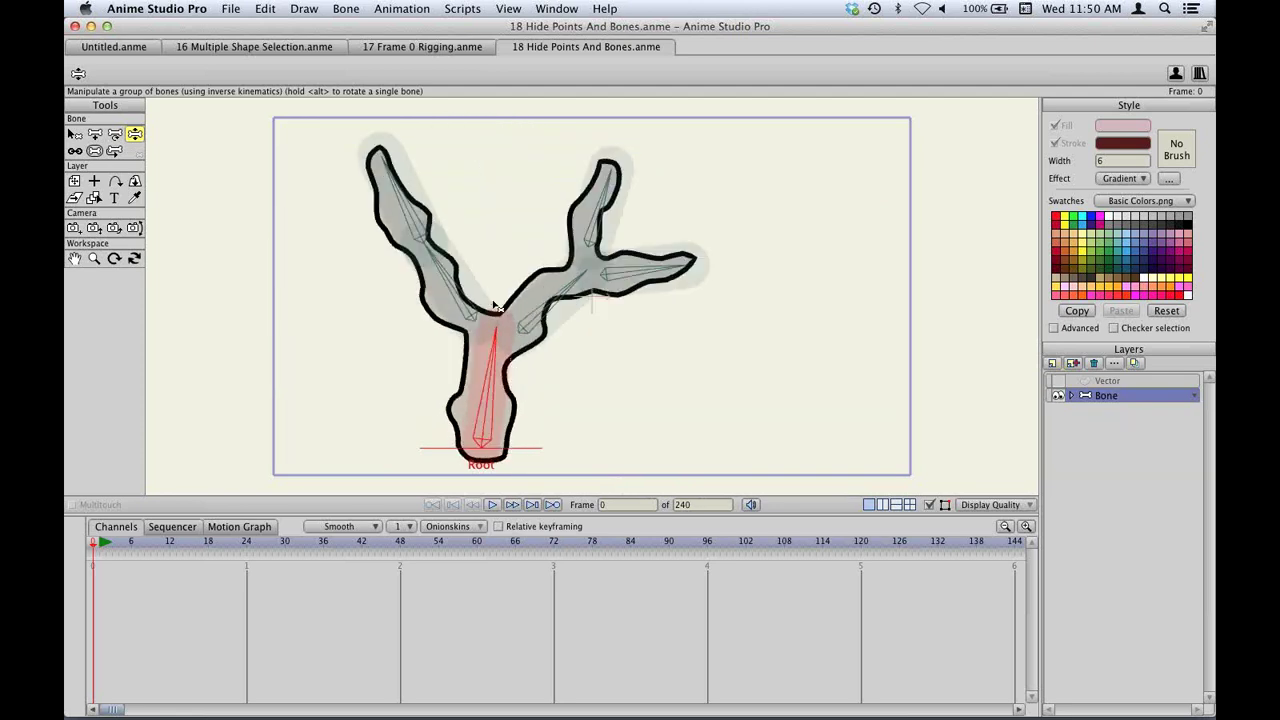
pyautogui.moveTo(493, 305); pyautogui.dragTo(474, 337)
# Select one branch's bones and hide them.
pyautogui.press('b')
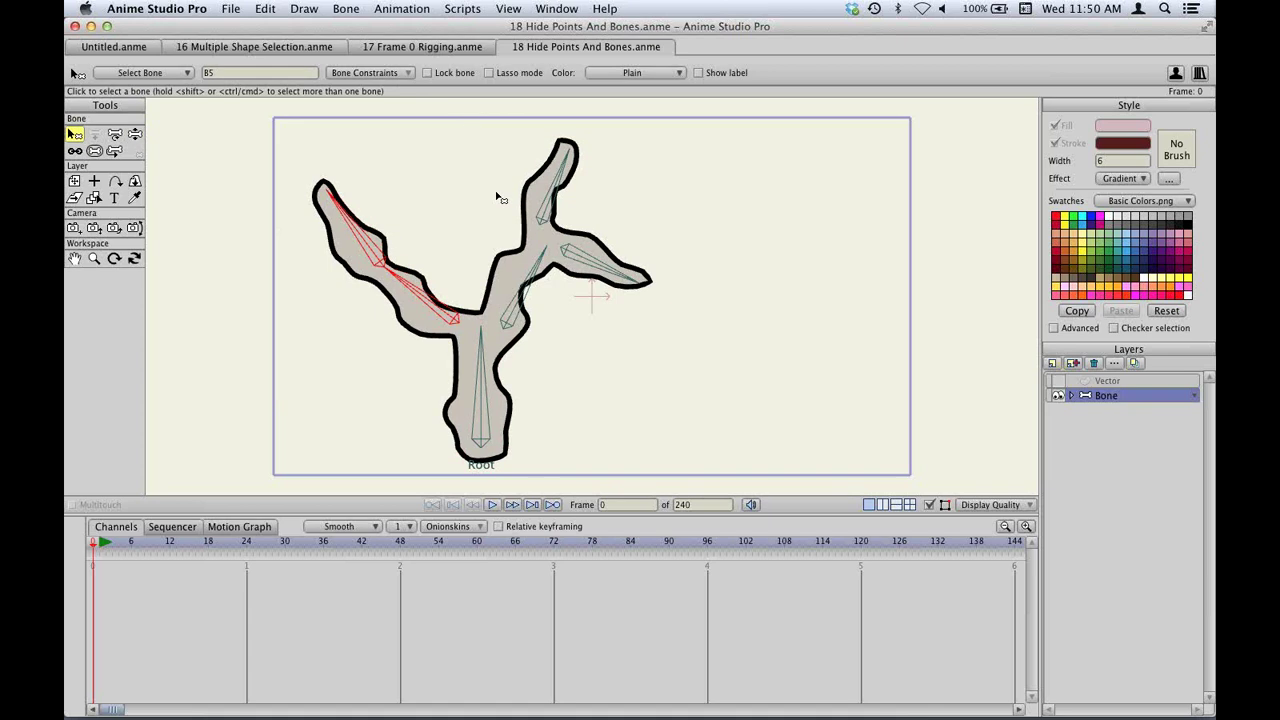
pyautogui.moveTo(505, 183); pyautogui.dragTo(600, 278)
pyautogui.click(346, 8)
pyautogui.click(396, 178)
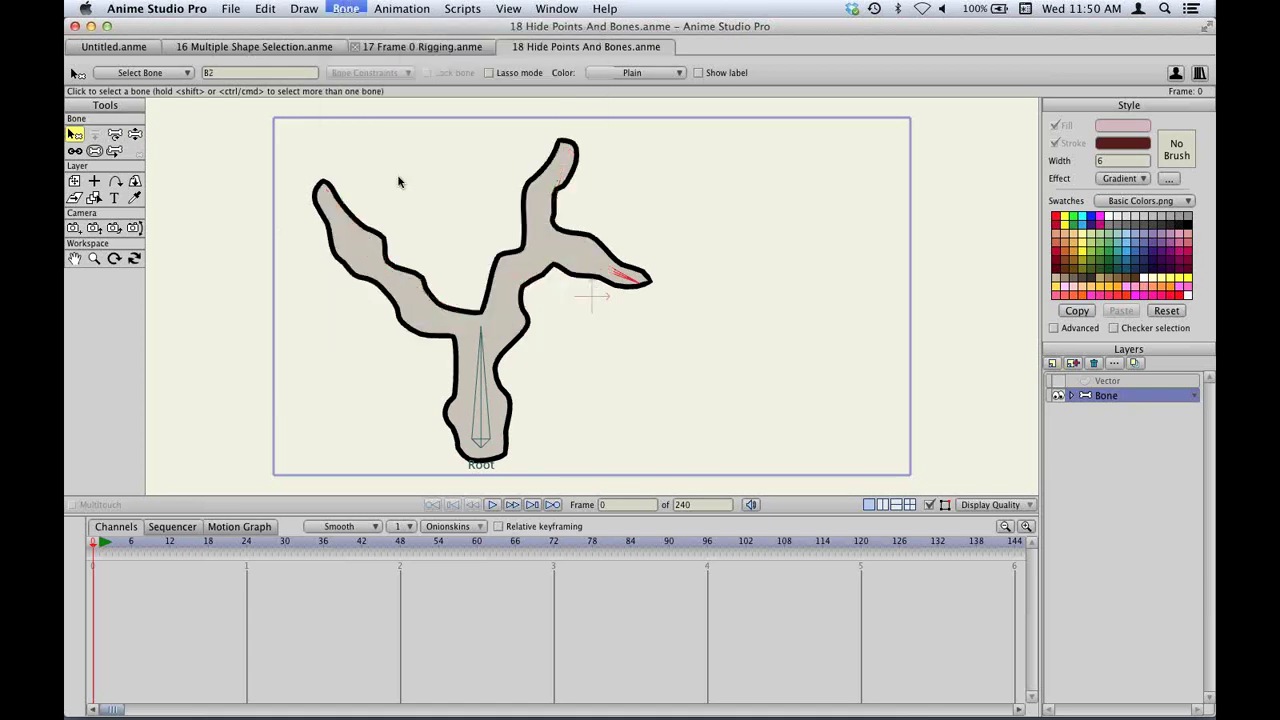
# Rotate the branch shape on its root bone so it tilts right, then bring up the Open dialog.
pyautogui.press('z')
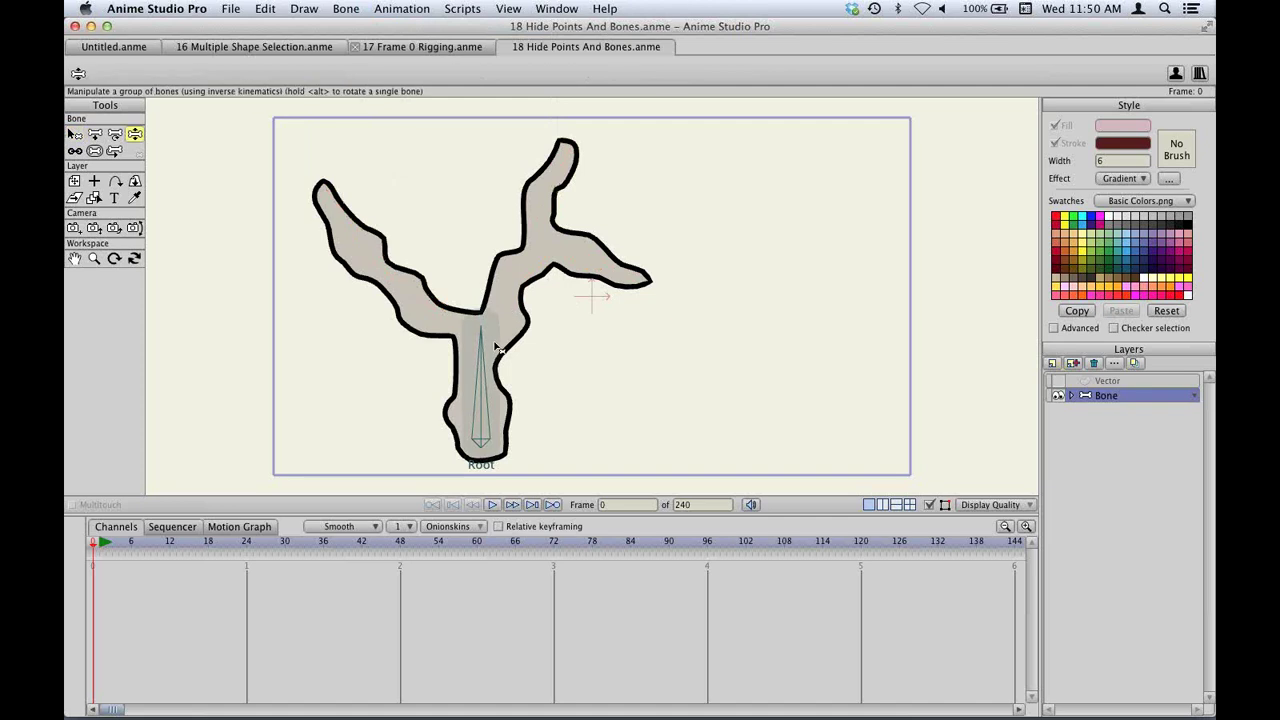
pyautogui.moveTo(505, 325); pyautogui.dragTo(476, 335)
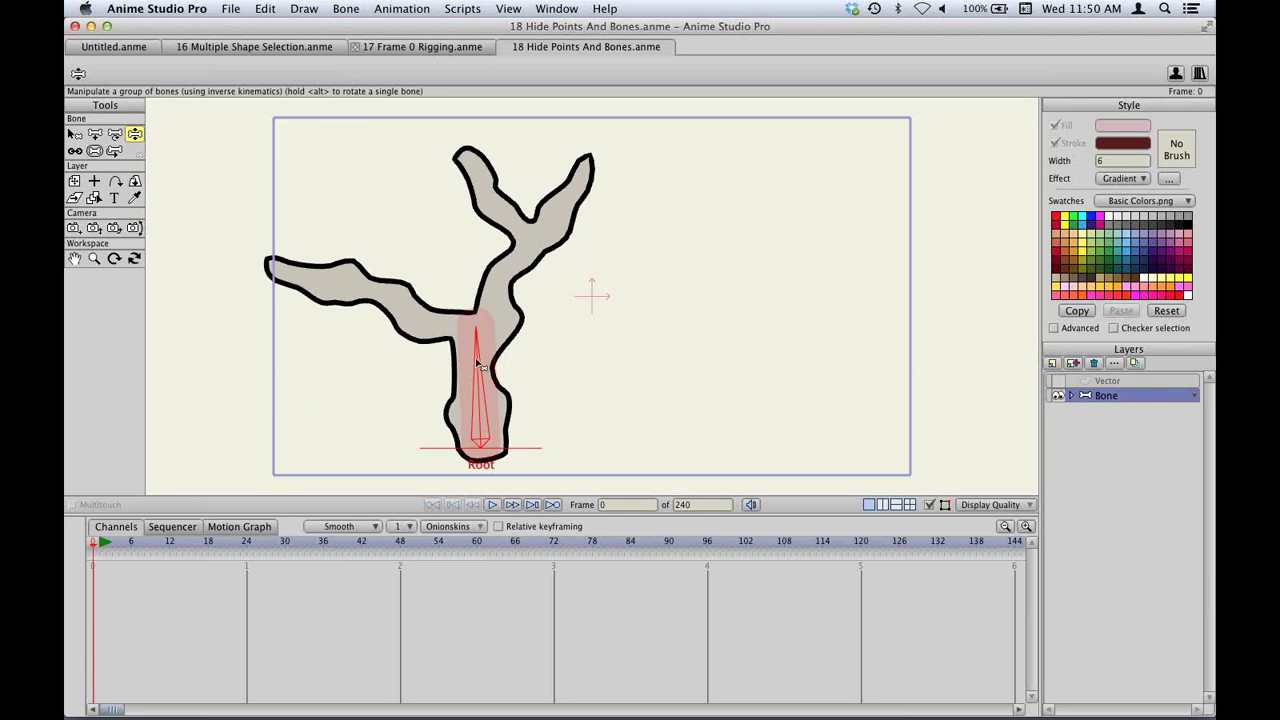
pyautogui.moveTo(483, 355); pyautogui.dragTo(503, 347)
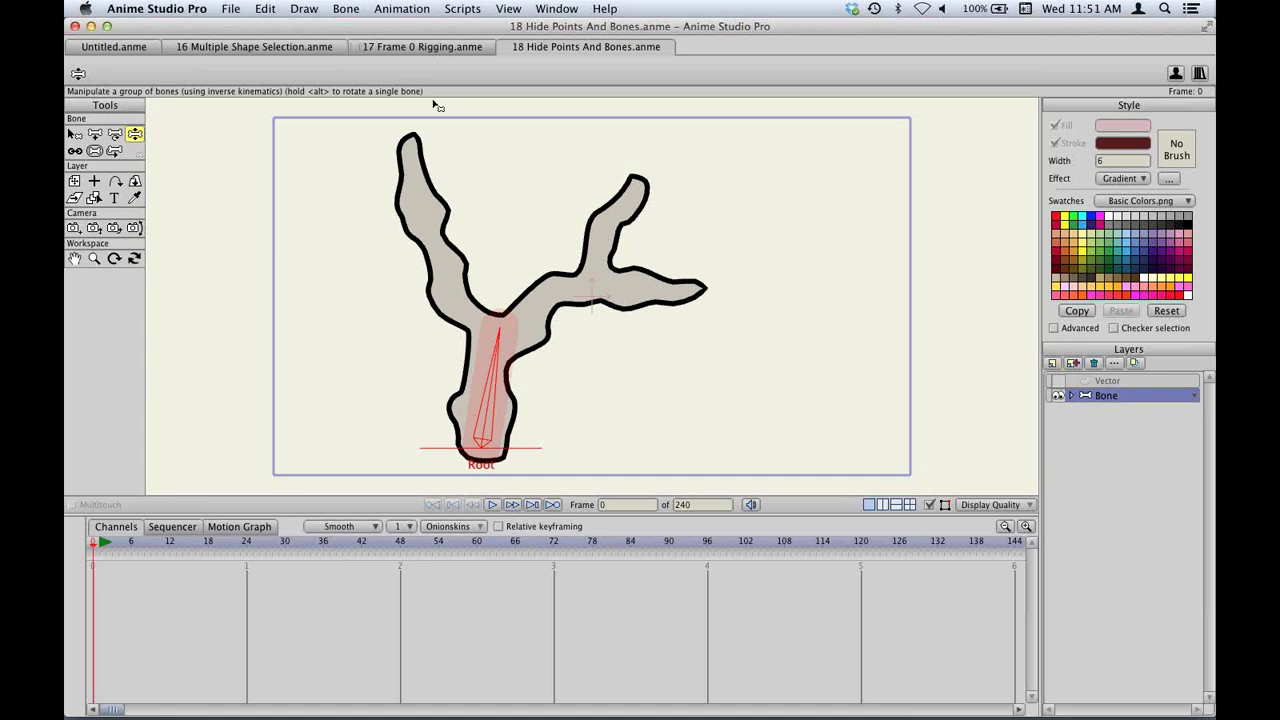
pyautogui.press('super+o')
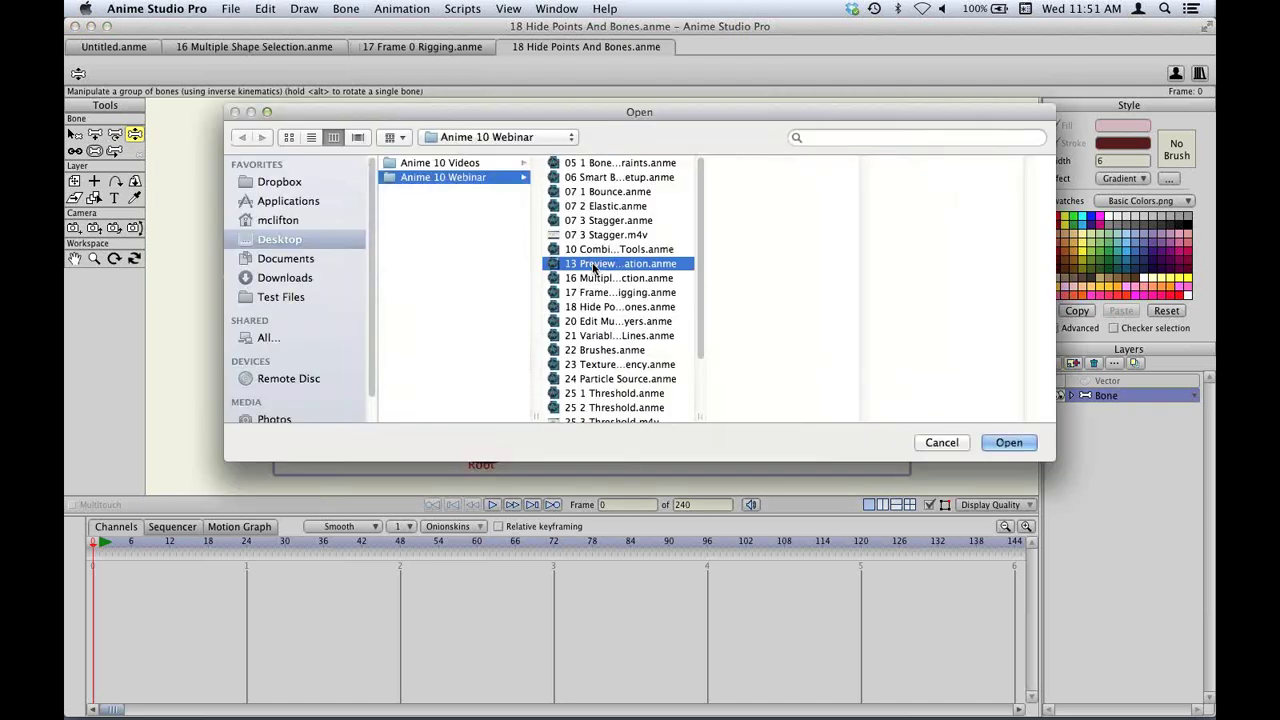
# Open 13 Preview Animation.anme, reset its view and zoom into the forest scene.
pyautogui.press('Escape')
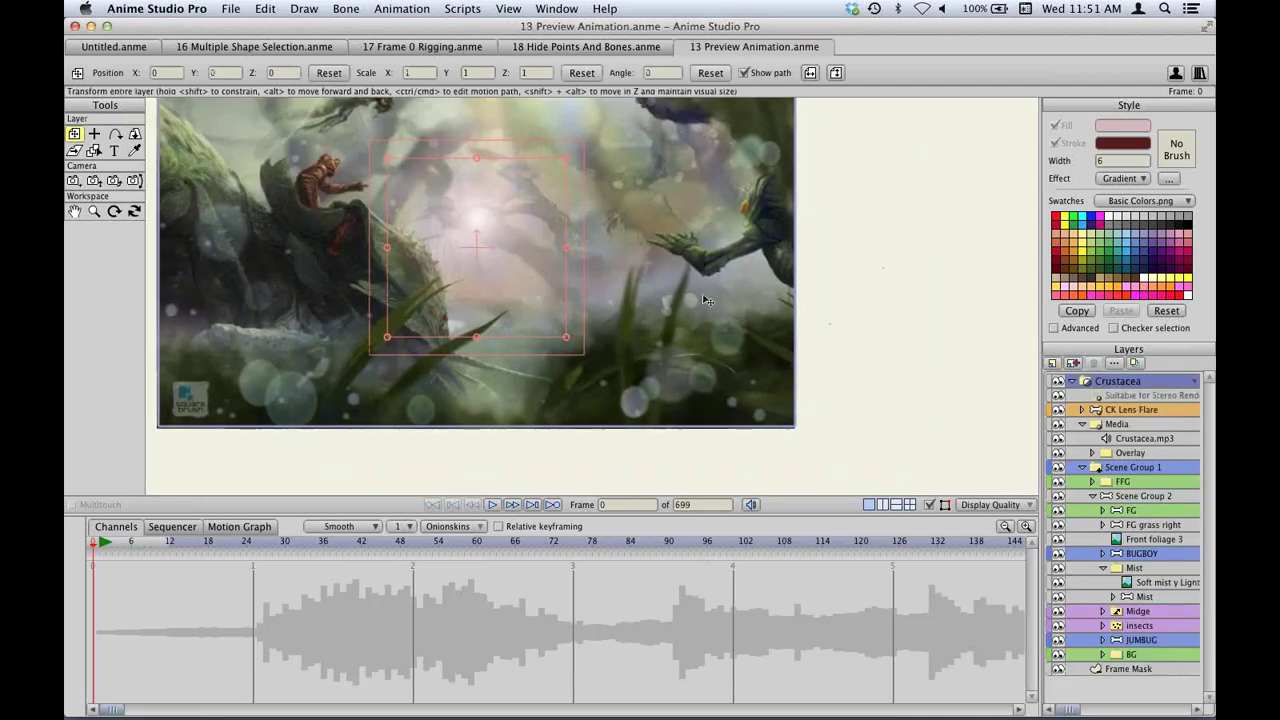
pyautogui.click(512, 9)
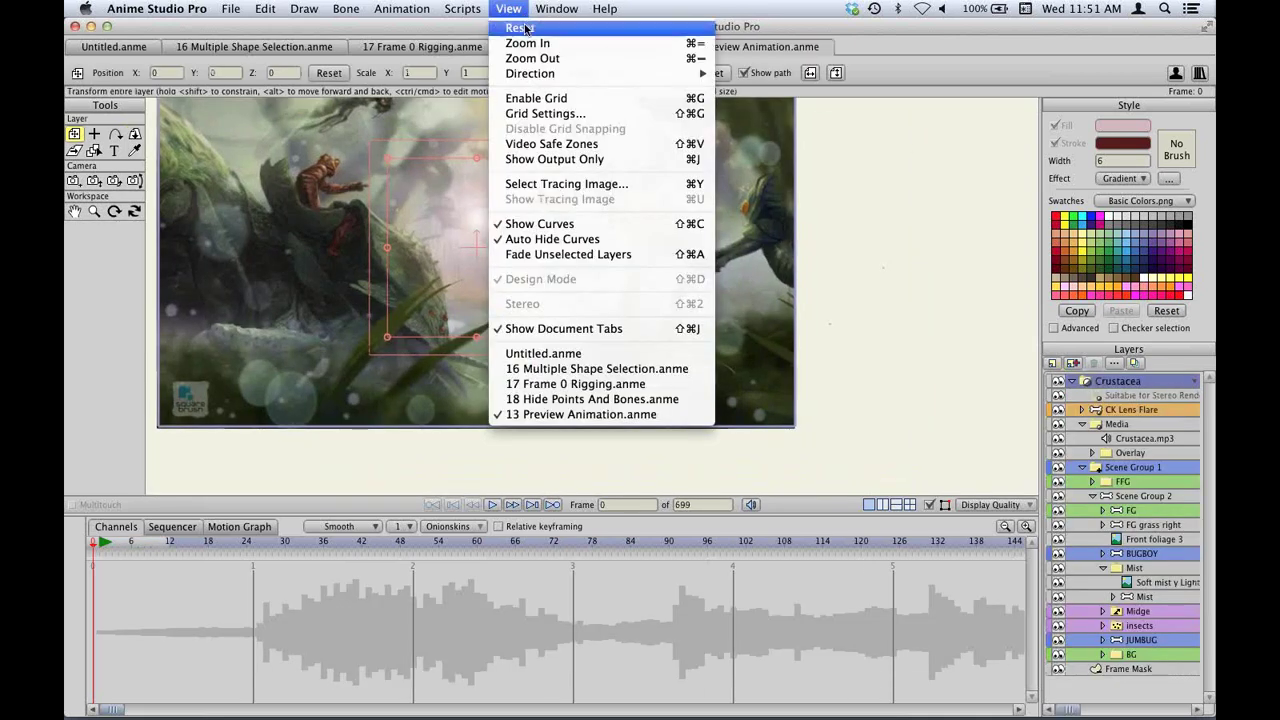
pyautogui.click(524, 28)
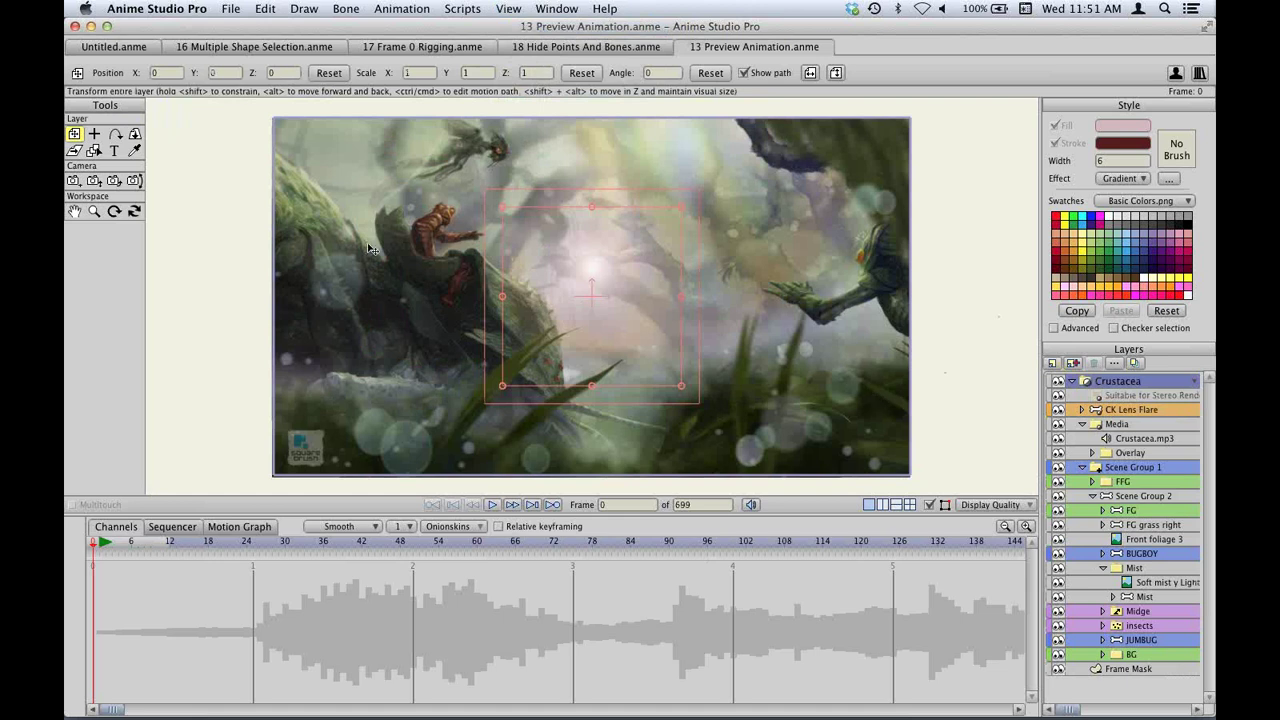
pyautogui.scroll(1, 736, 290)
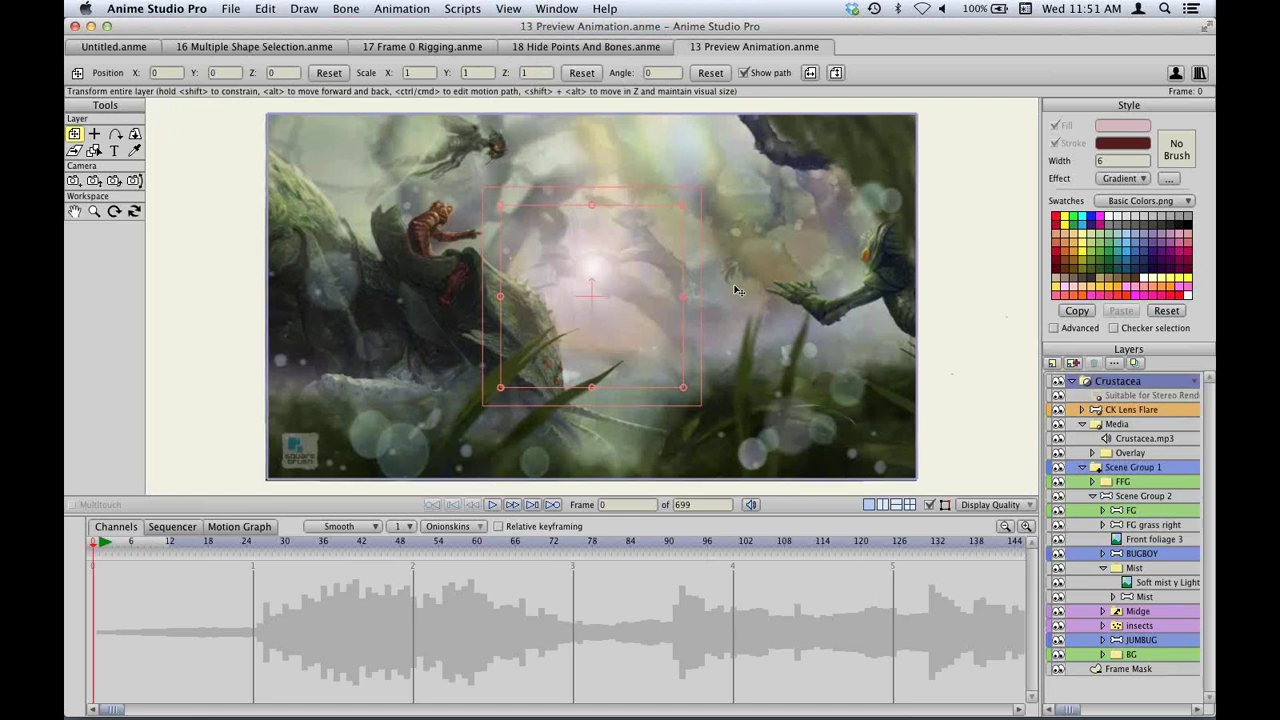
pyautogui.scroll(3, 736, 290)
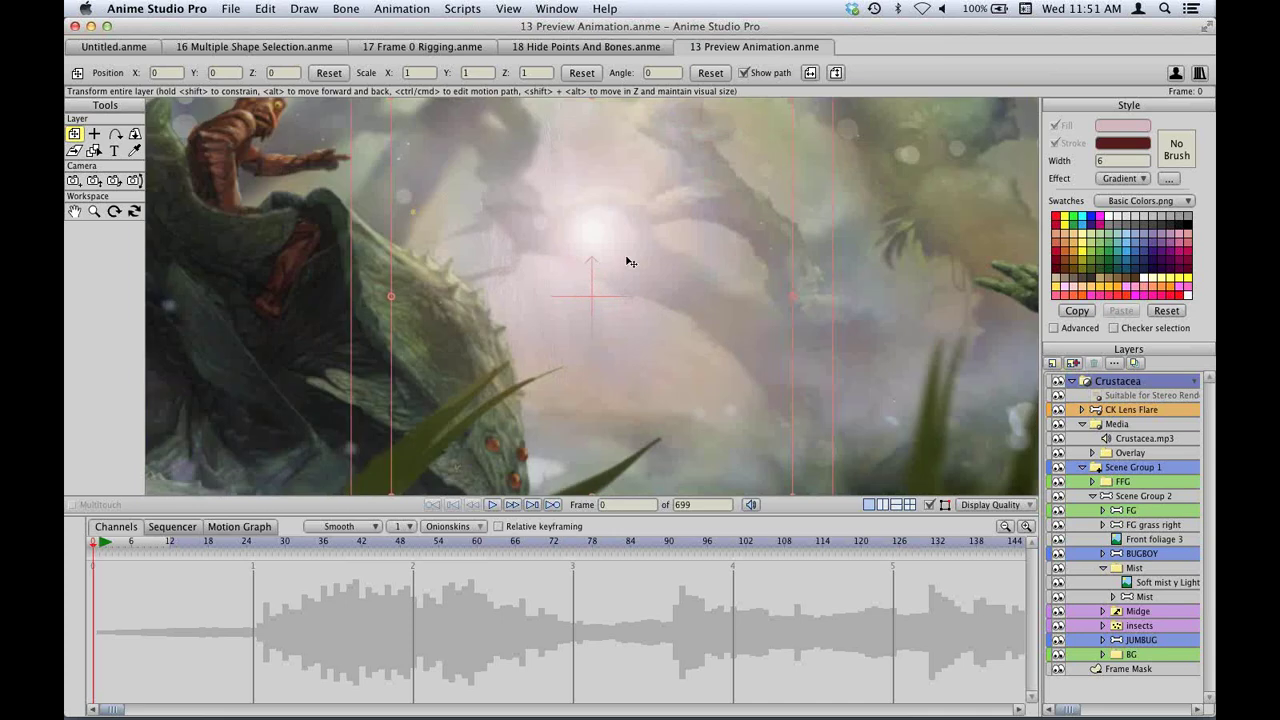
pyautogui.hscroll(-5, 629, 263)
pyautogui.hscroll(-2, 645, 264)
pyautogui.scroll(2, 645, 264)
# Reset the view to the full frame and return to the 18 Hide Points And Bones document.
pyautogui.click(508, 8)
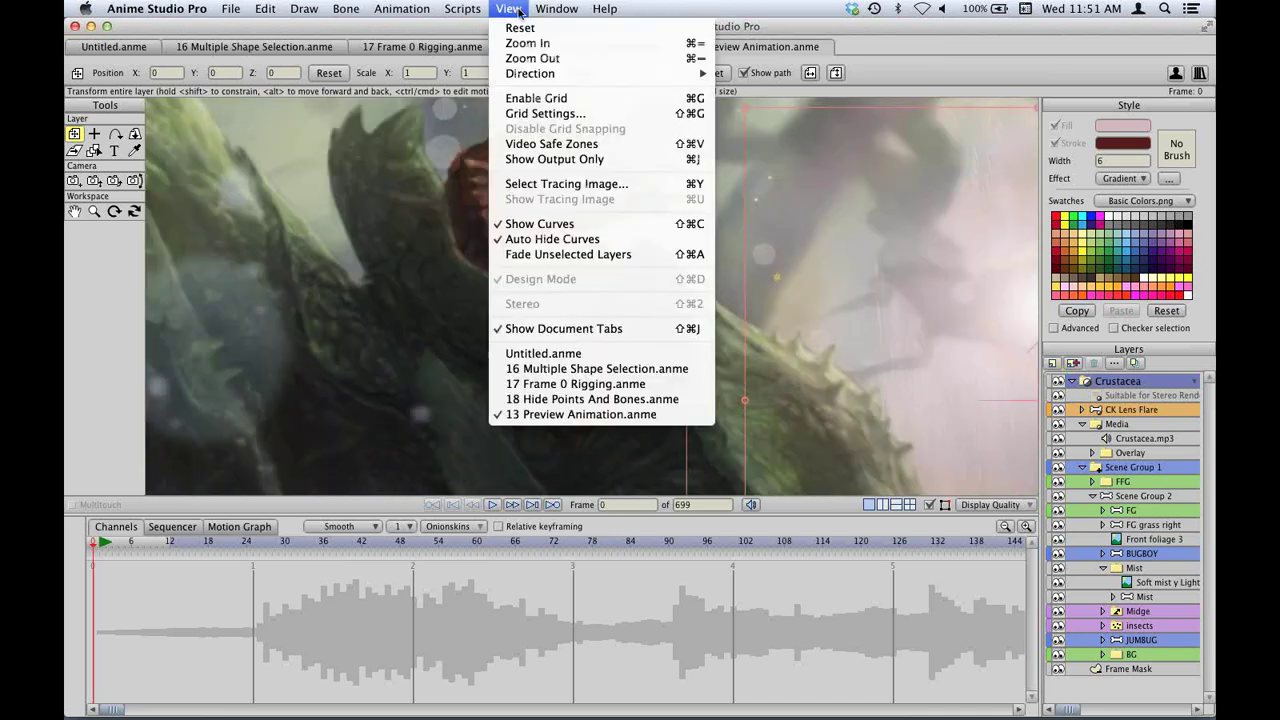
pyautogui.click(520, 28)
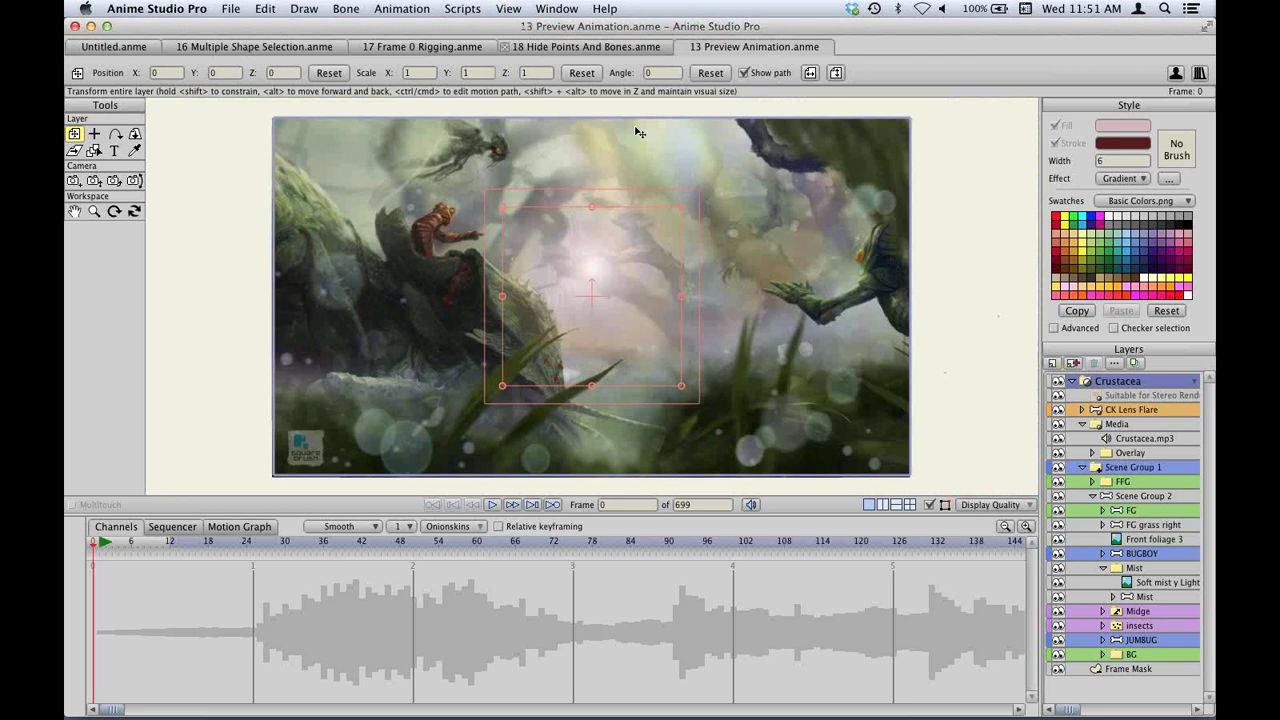
pyautogui.click(582, 50)
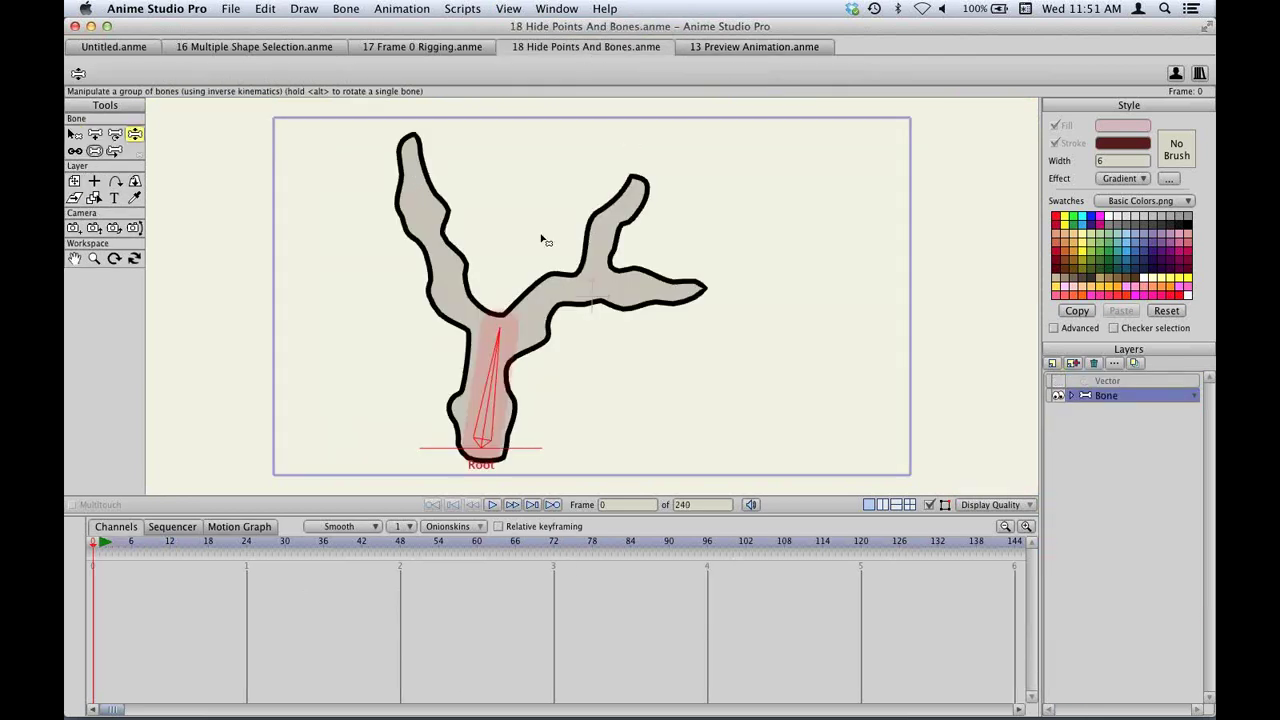
# Toggle GPU acceleration off and back on in Display Quality, then bring up the Open dialog.
pyautogui.click(995, 505)
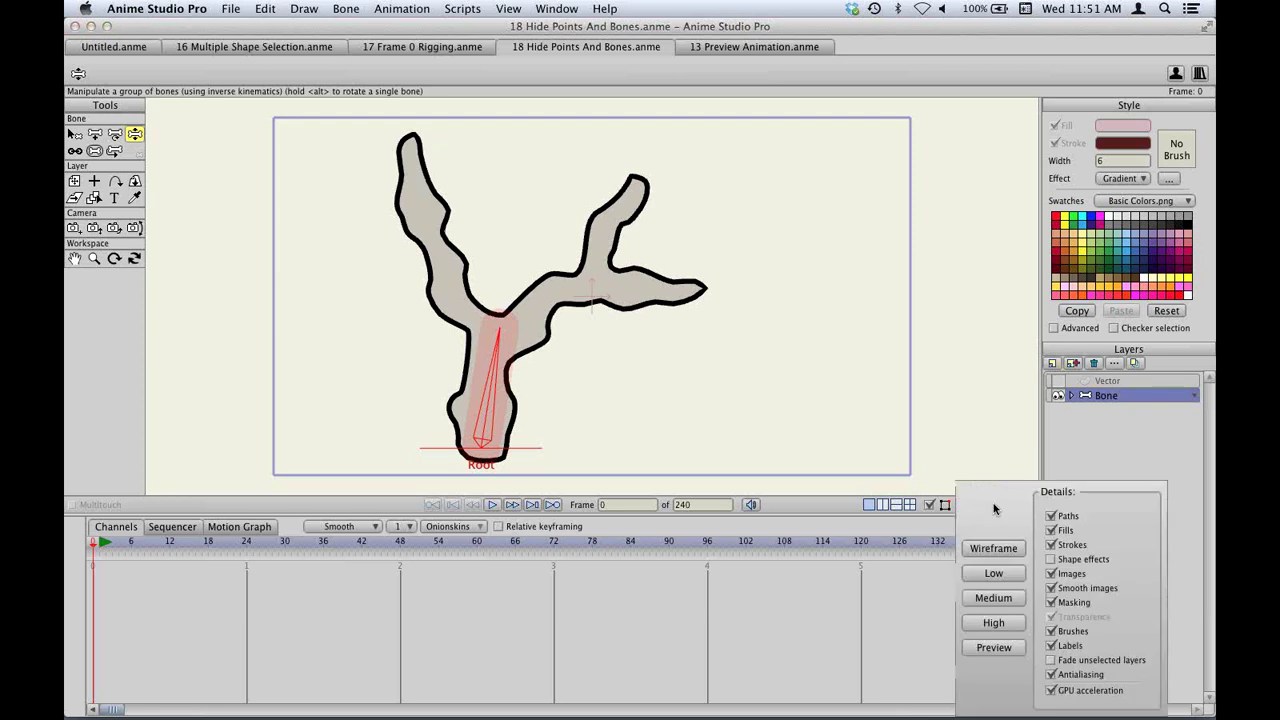
pyautogui.click(1052, 690)
pyautogui.click(1052, 690)
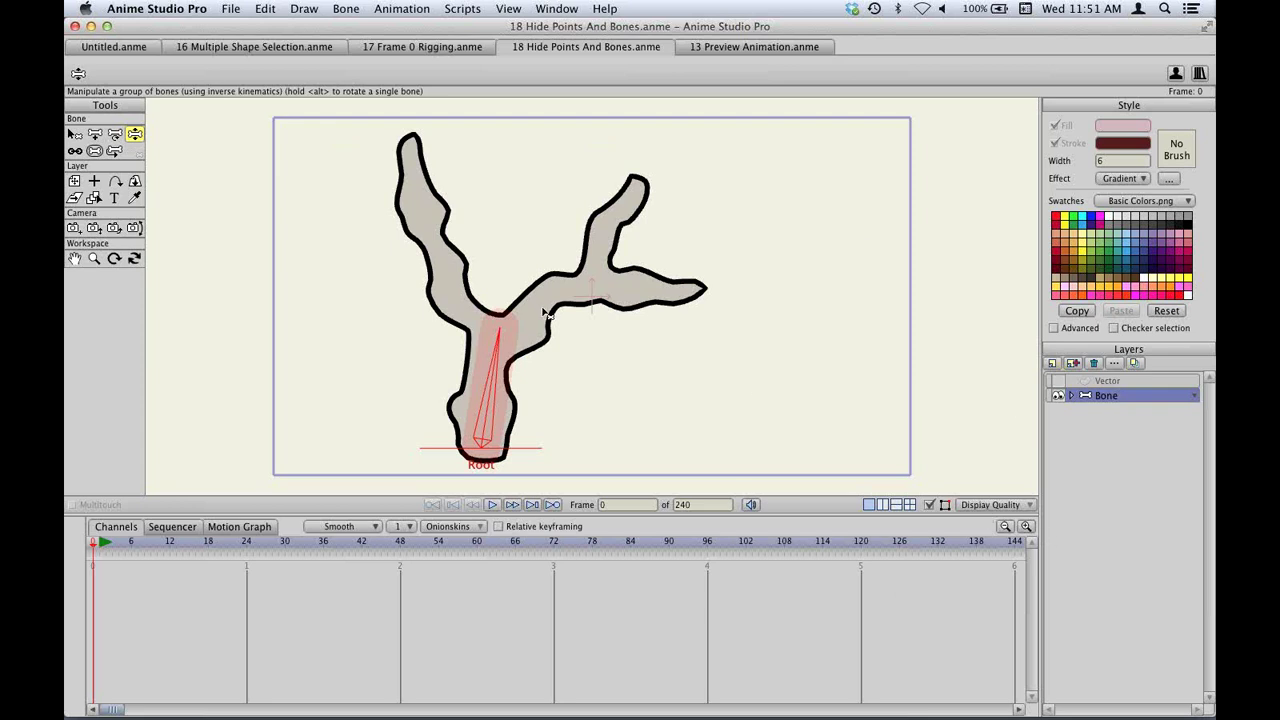
pyautogui.click(994, 506)
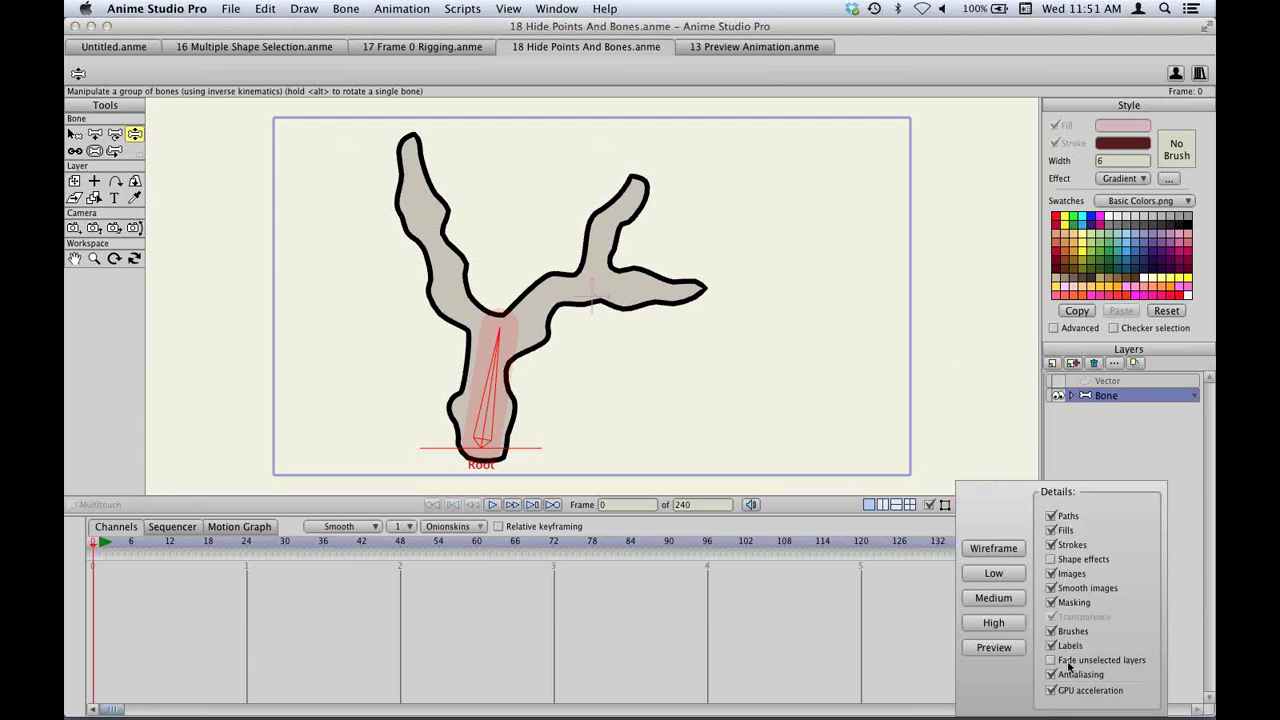
pyautogui.click(517, 628)
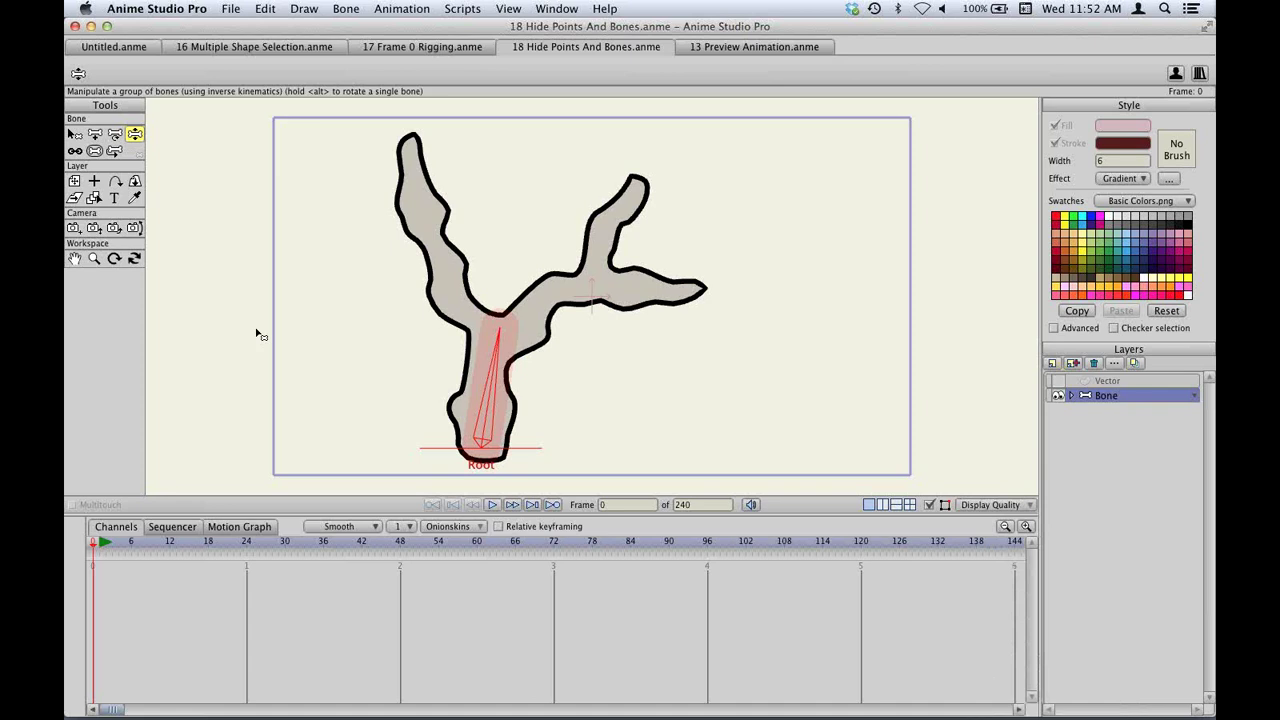
pyautogui.press('super+o')
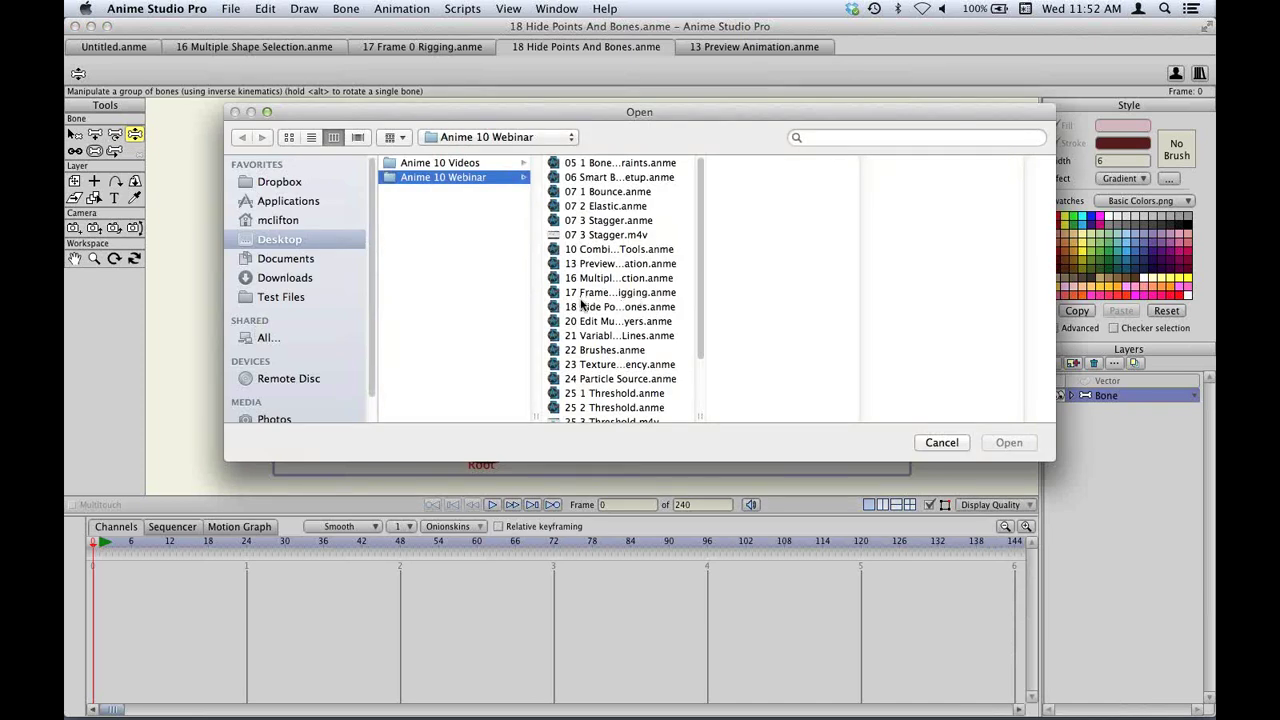
# Open 20 Edit Multiple Layers.anme and play its letter animation once.
pyautogui.scroll(-3, 578, 306)
pyautogui.scroll(2, 596, 226)
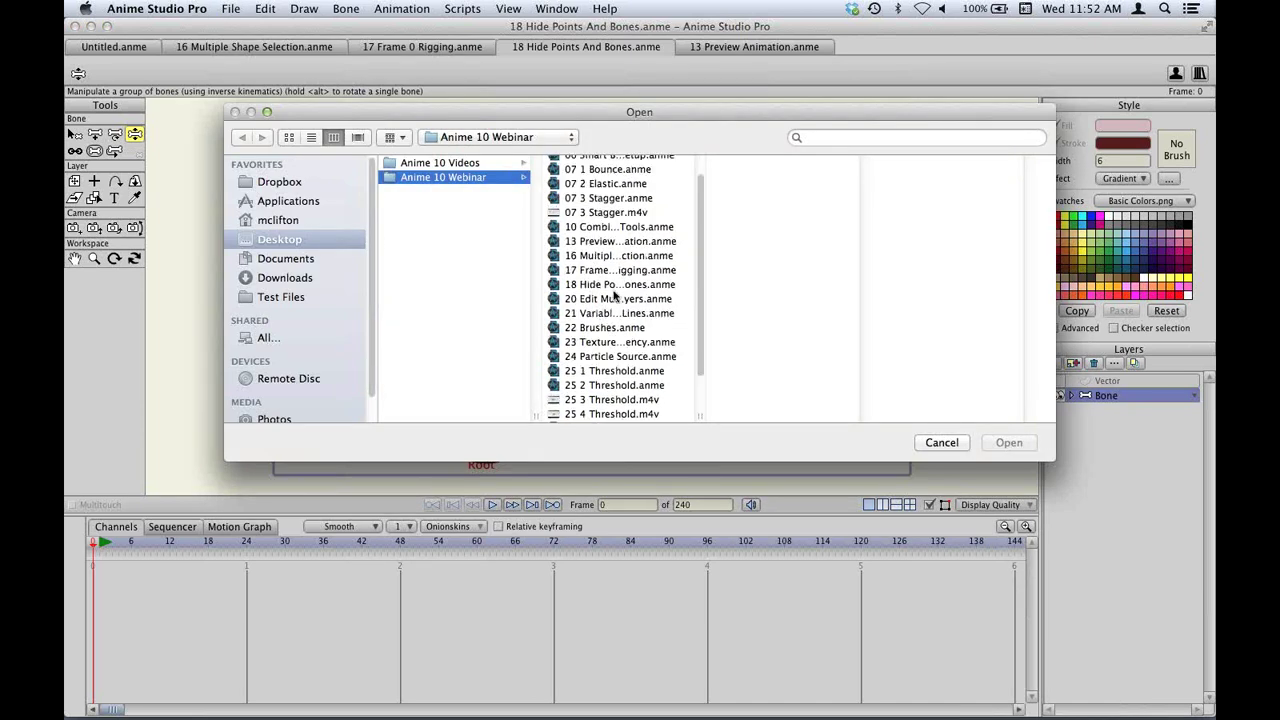
pyautogui.doubleClick(590, 302)
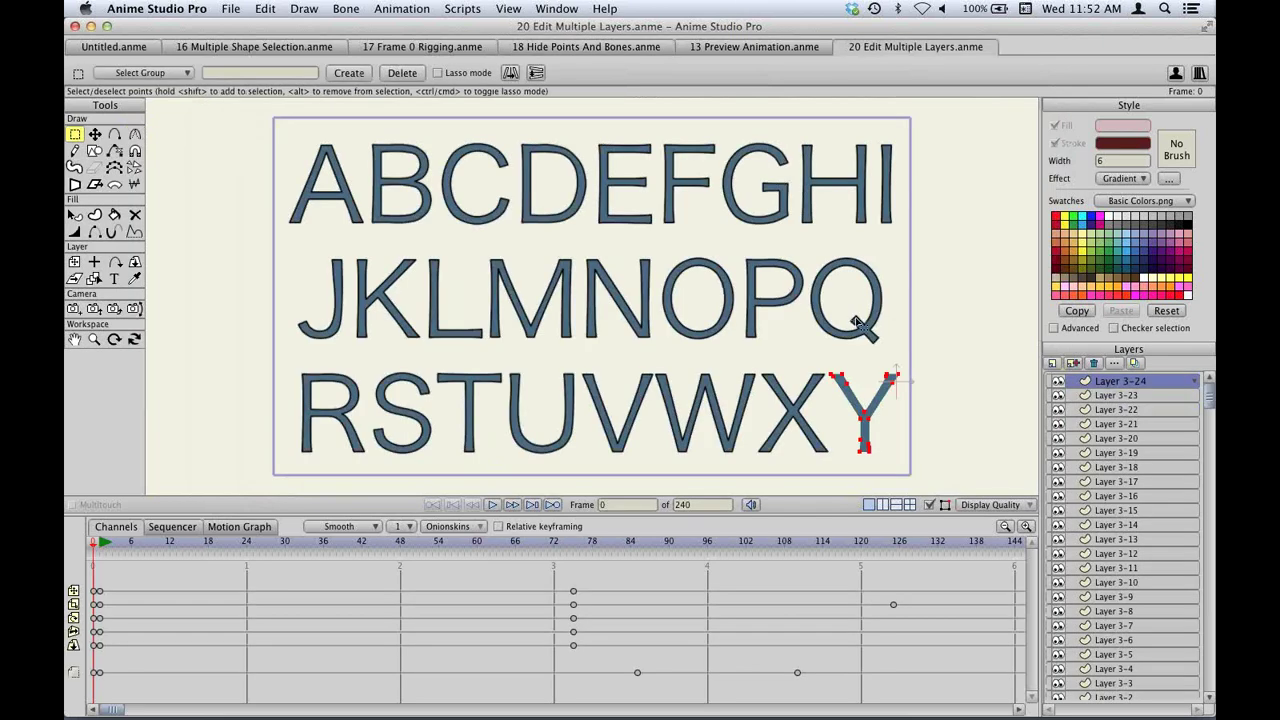
pyautogui.press('space')
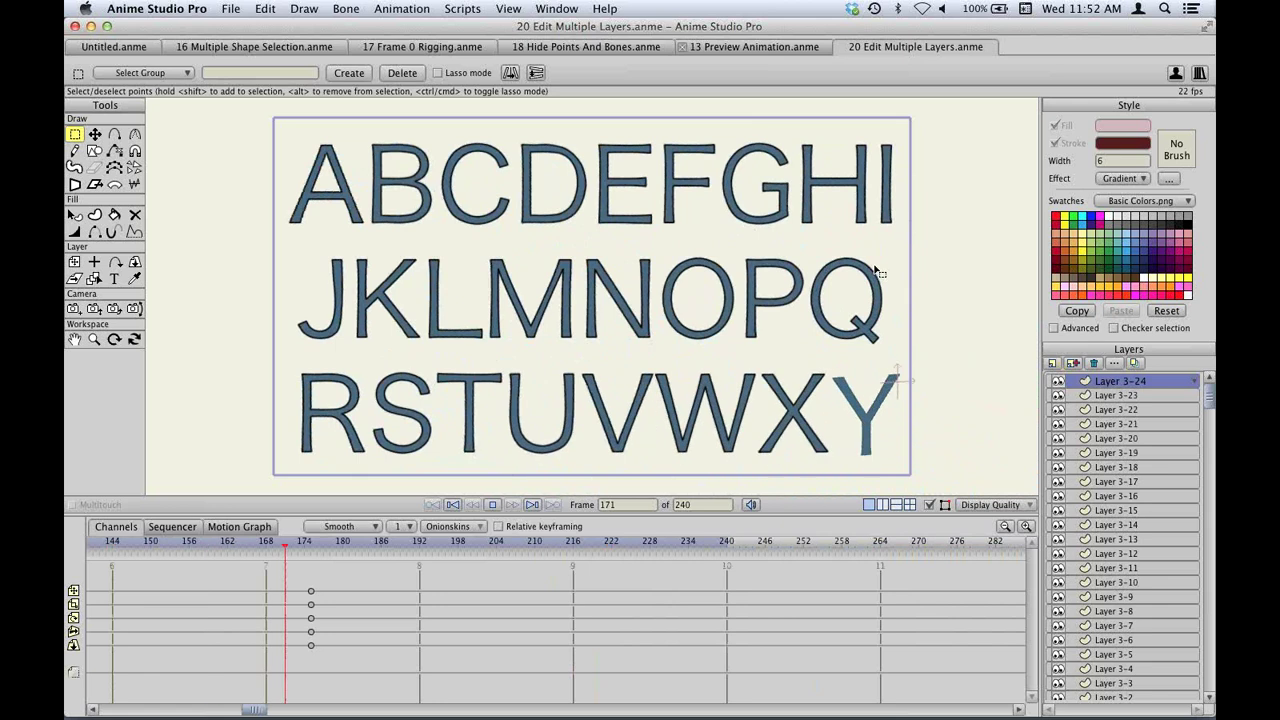
pyautogui.press('space')
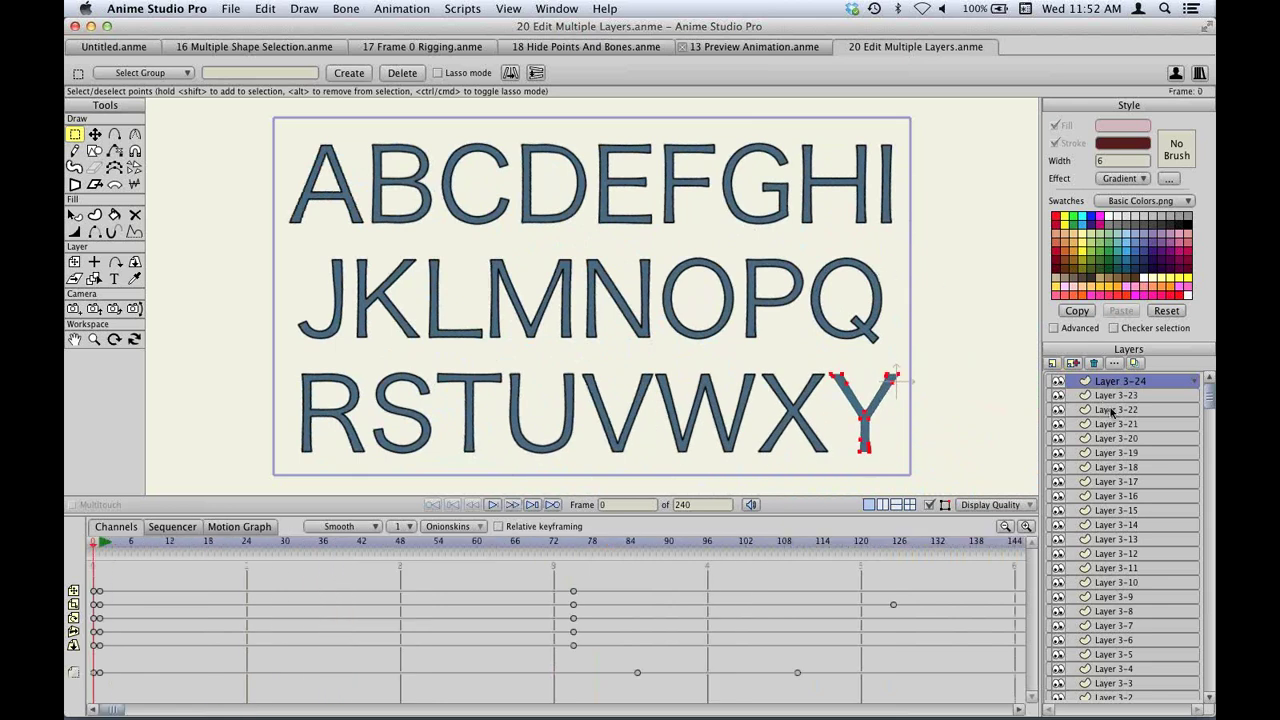
pyautogui.scroll(-3, 1112, 411)
pyautogui.scroll(3, 1134, 575)
pyautogui.scroll(-3, 1133, 574)
pyautogui.scroll(3, 1133, 574)
pyautogui.scroll(-3, 1132, 571)
pyautogui.scroll(3, 1132, 565)
# Set Layer 3-24's 3D conversion to Extrude, turning the letter Y into 3D.
pyautogui.click(1114, 363)
pyautogui.moveTo(413, 157); pyautogui.dragTo(707, 190)
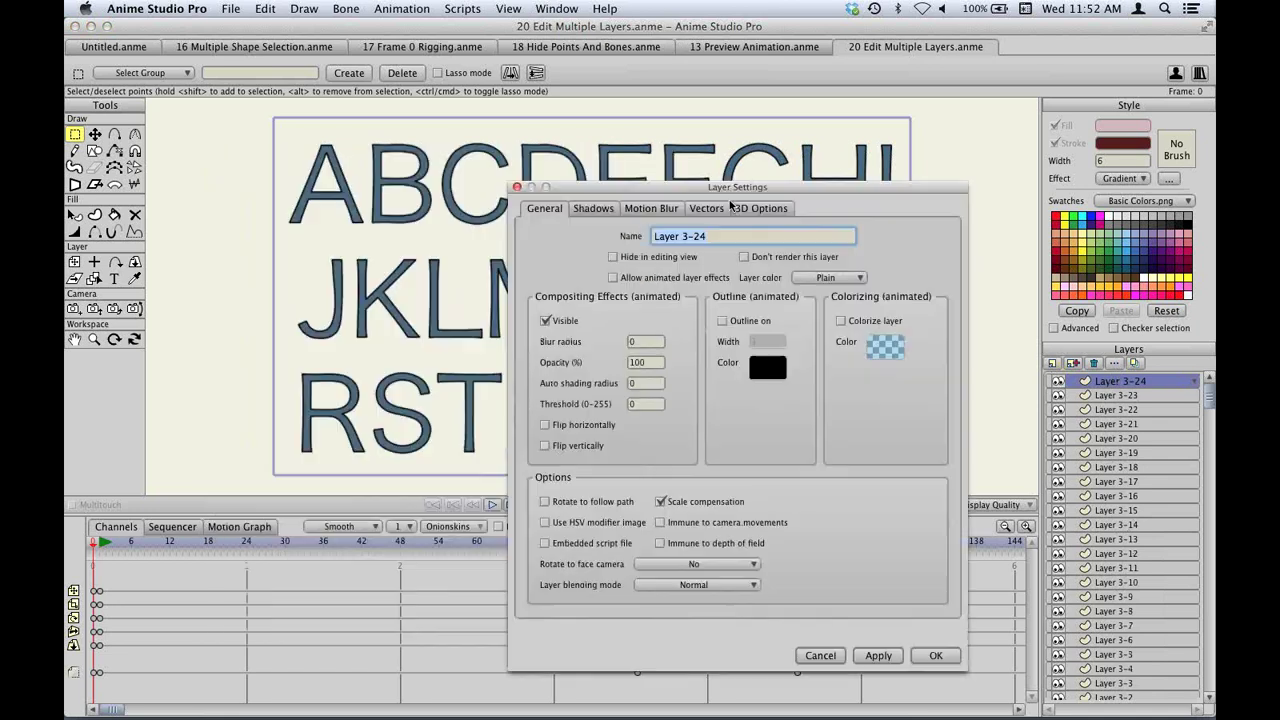
pyautogui.click(761, 208)
pyautogui.click(756, 236)
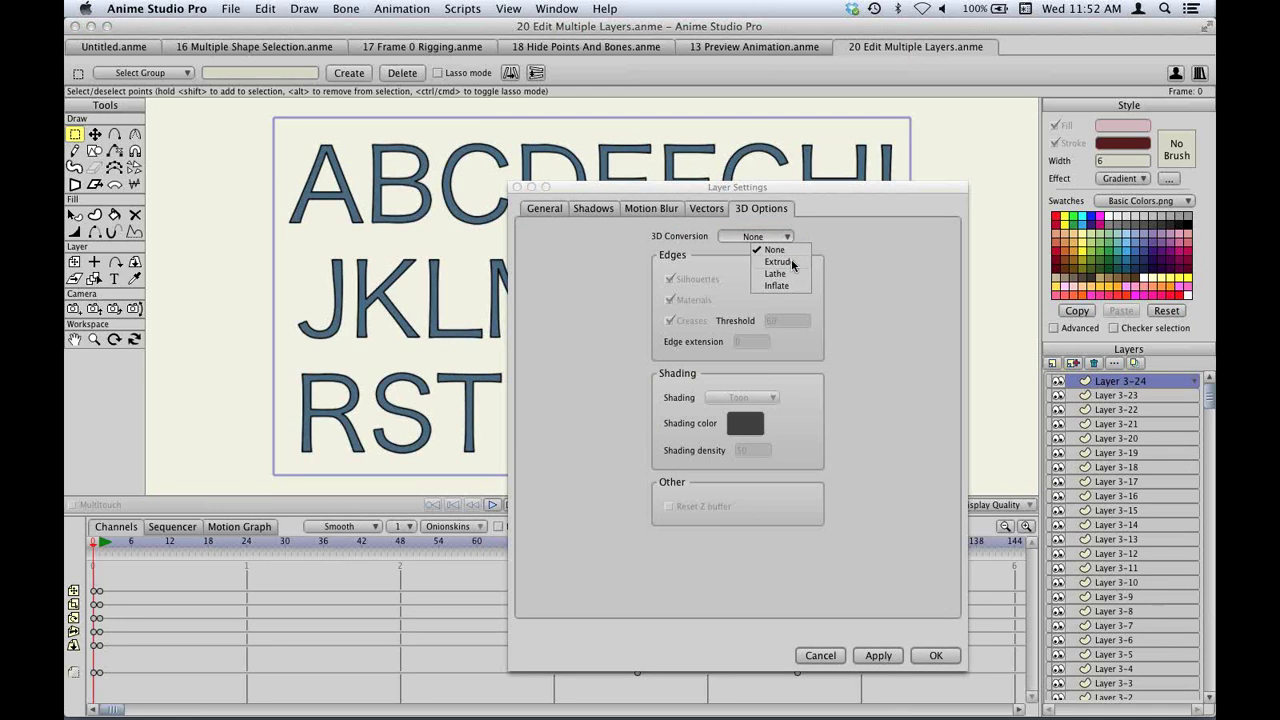
pyautogui.click(781, 261)
pyautogui.click(936, 656)
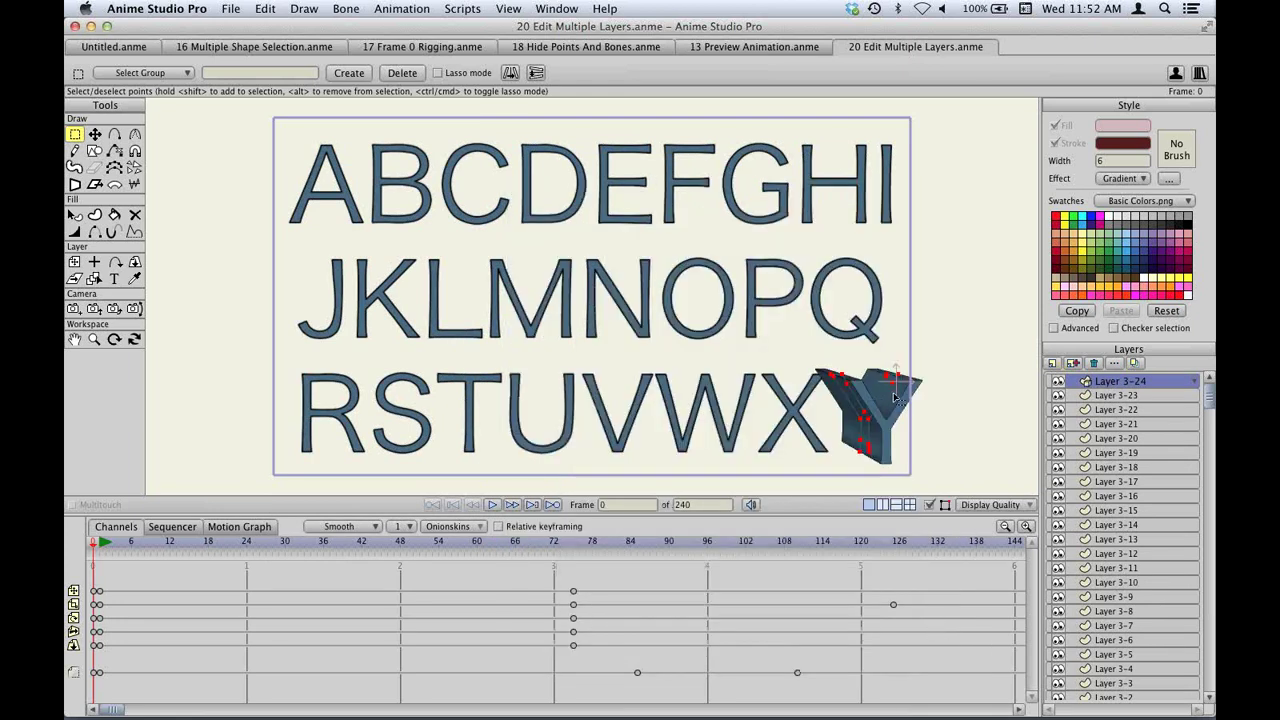
# Select Layer 3-23 together with all the remaining letter layers.
pyautogui.click(1133, 397)
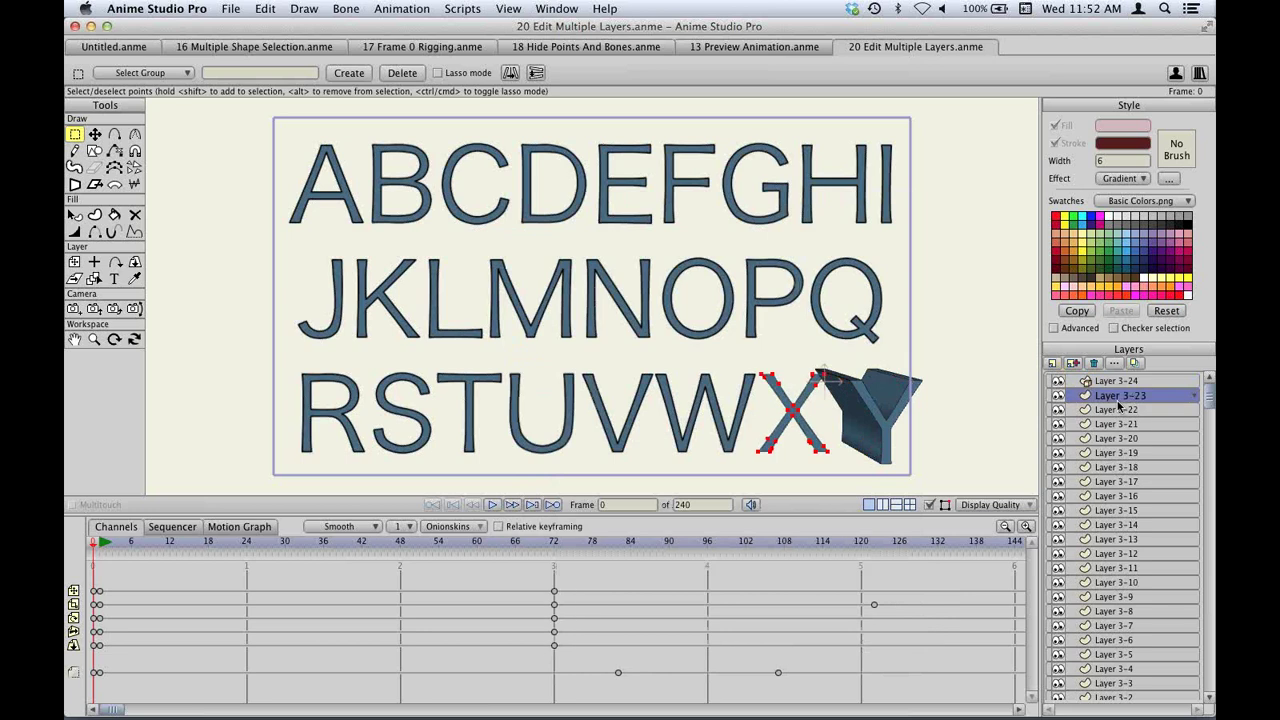
pyautogui.scroll(-5, 1121, 530)
pyautogui.keyDown('shift'); pyautogui.click(1122, 660); pyautogui.keyUp('shift')
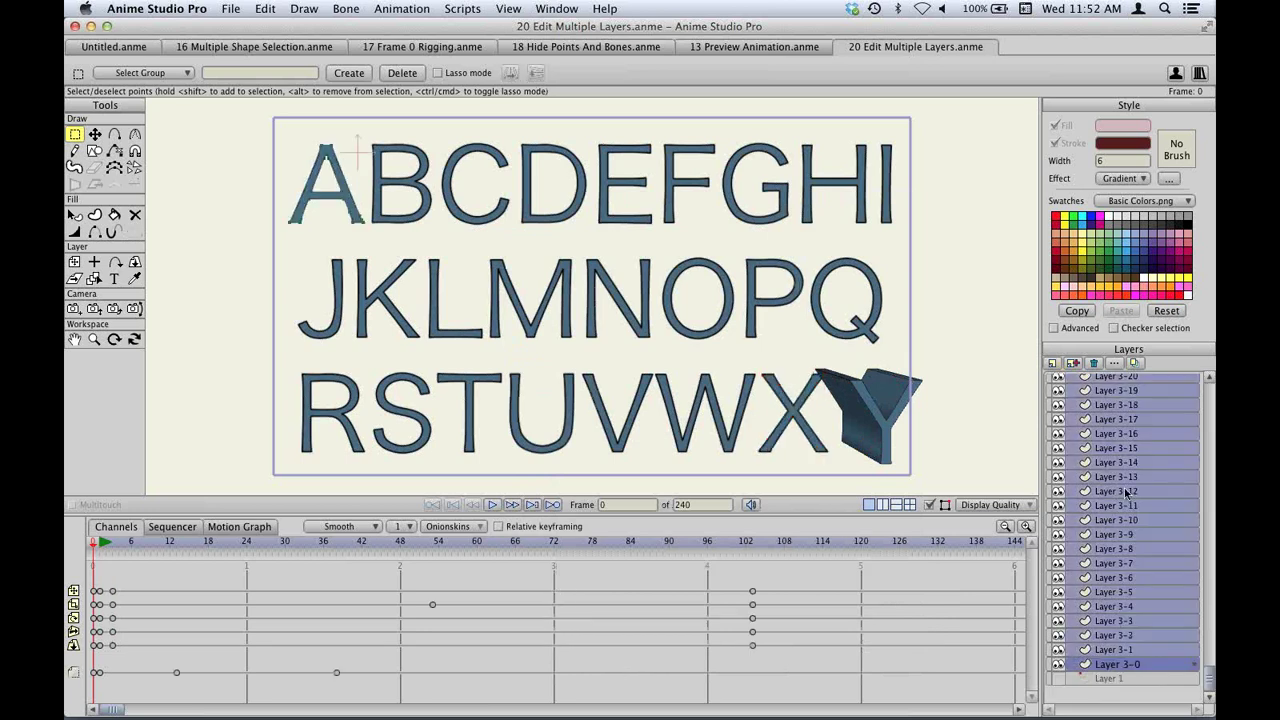
pyautogui.scroll(5, 1120, 500)
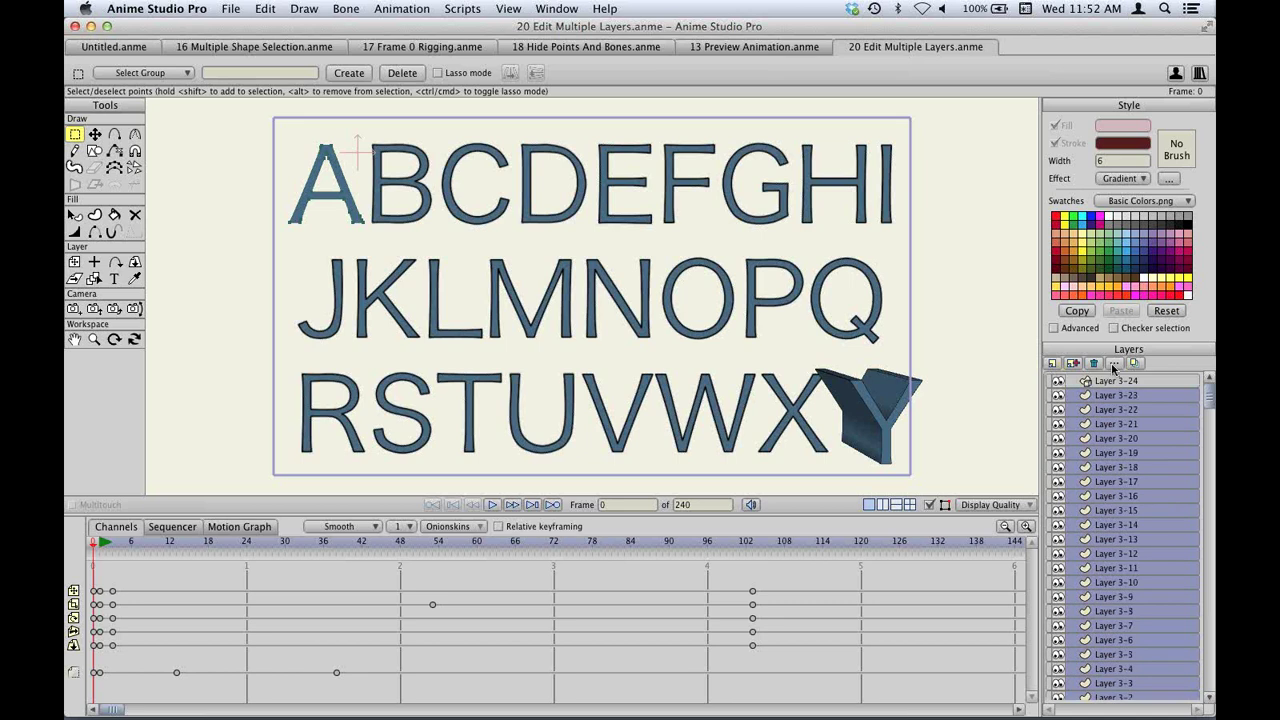
# Set the 3D conversion to Extrude for all the selected letter layers at once.
pyautogui.click(1113, 364)
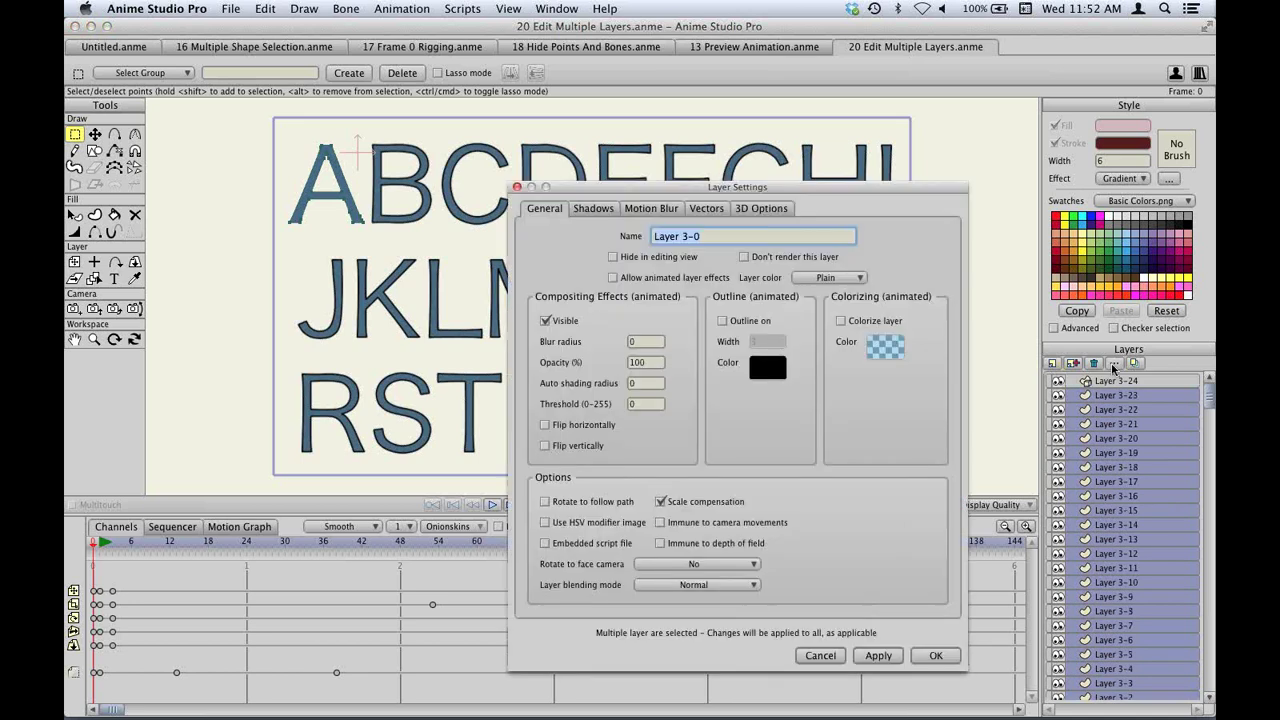
pyautogui.click(779, 207)
pyautogui.click(788, 235)
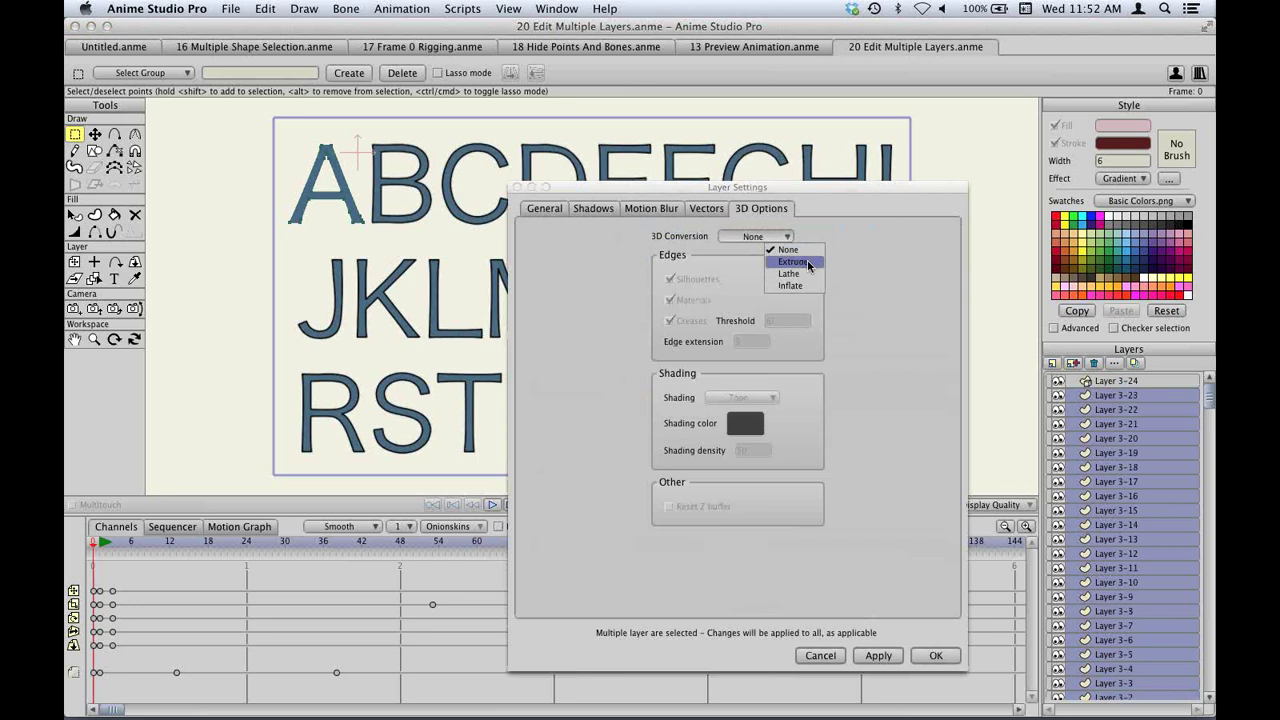
pyautogui.click(809, 266)
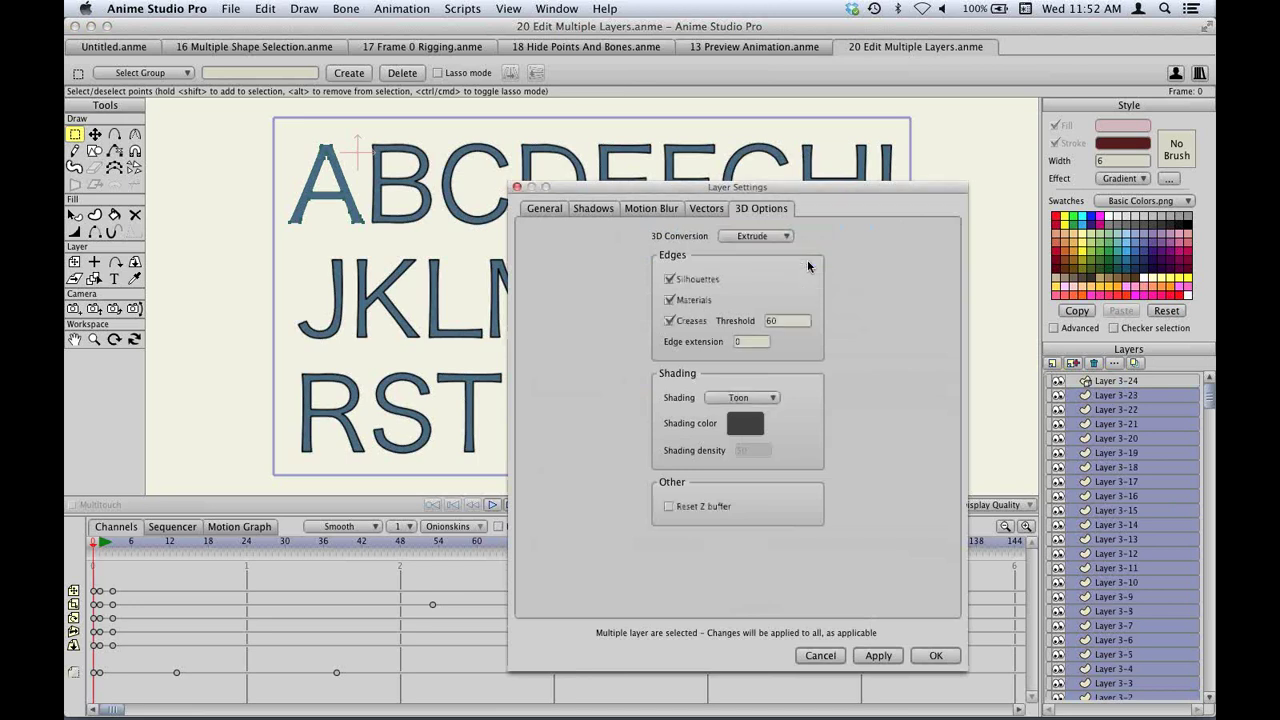
pyautogui.click(883, 658)
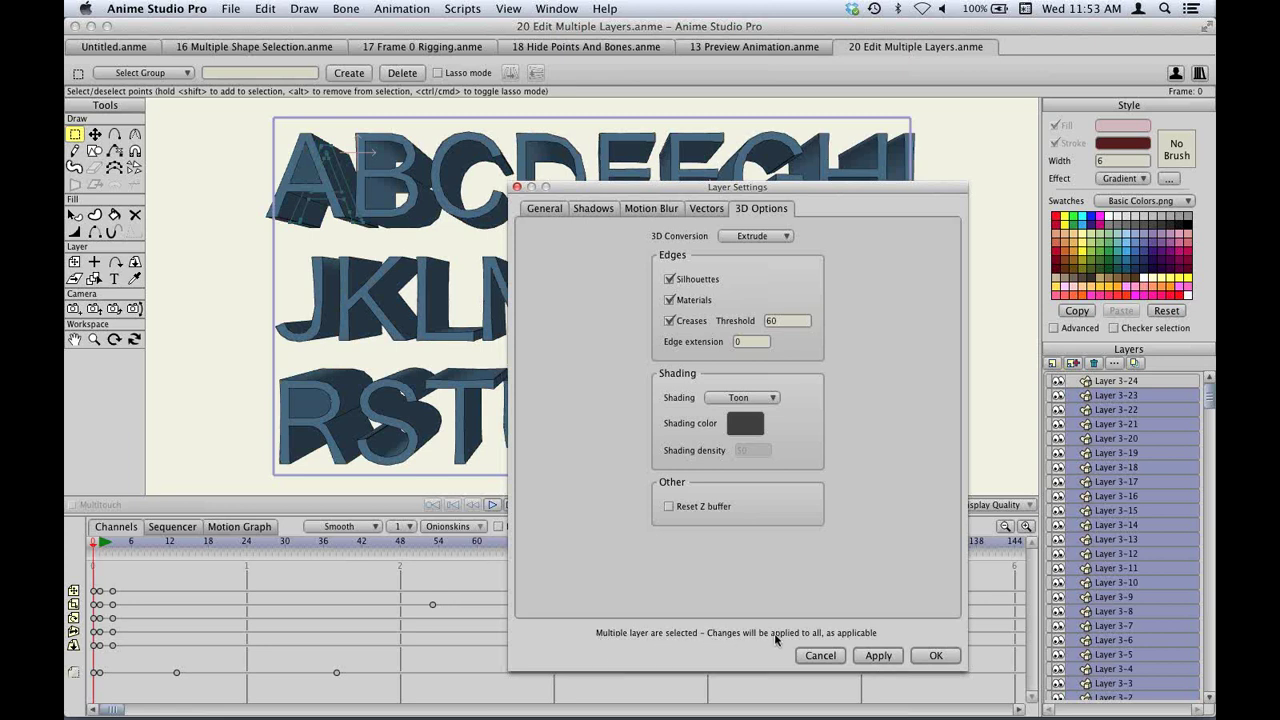
pyautogui.click(938, 656)
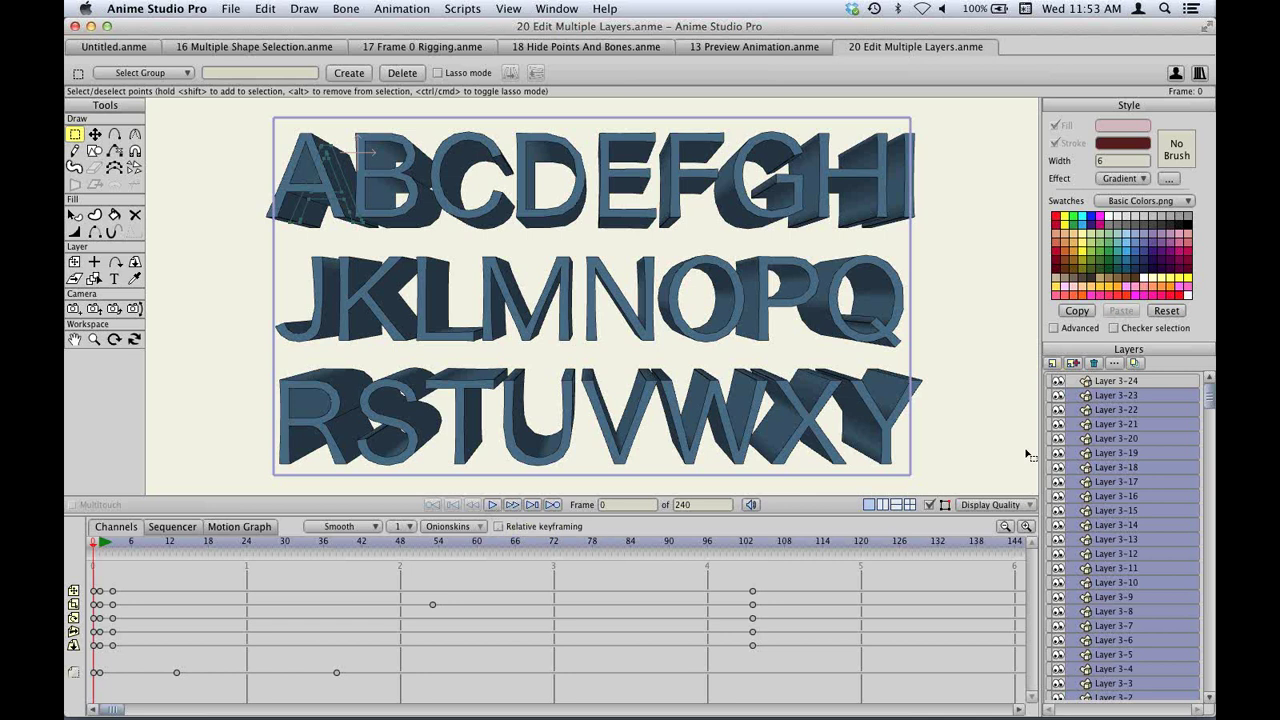
# Play the extruded letters animation, stop it back at frame 0, and bring up the Open dialog.
pyautogui.click(492, 504)
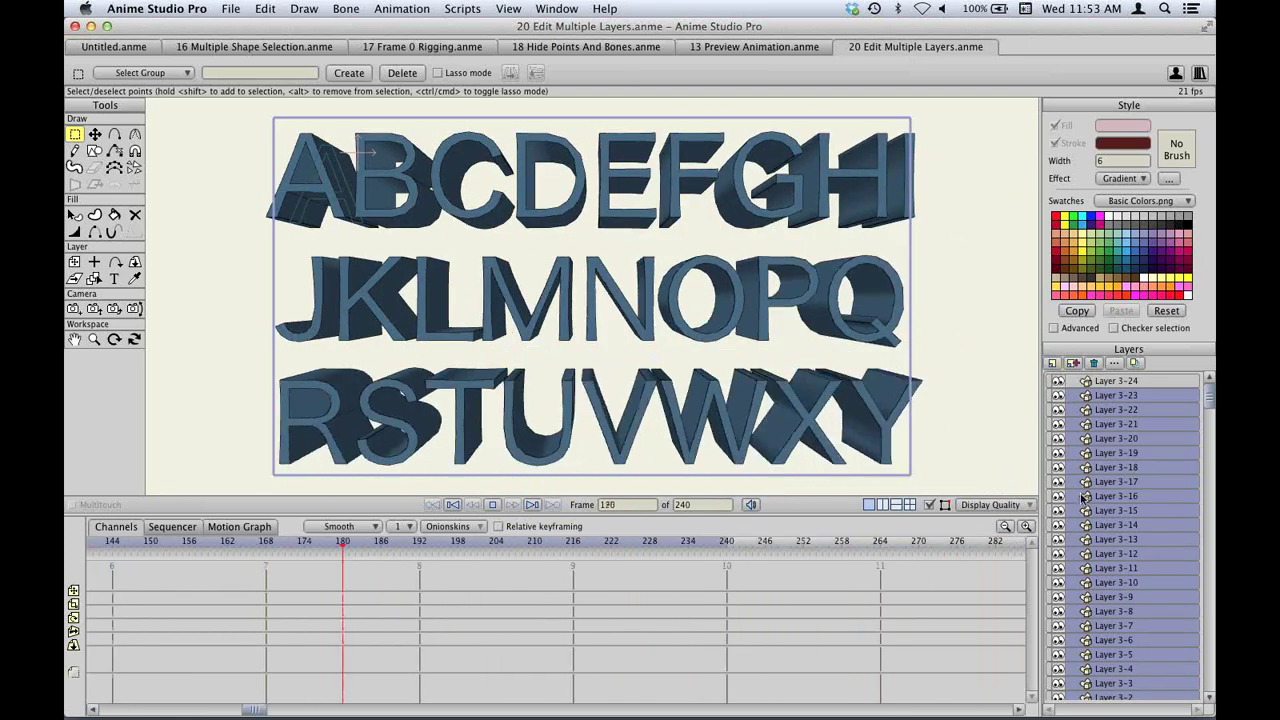
pyautogui.press('space')
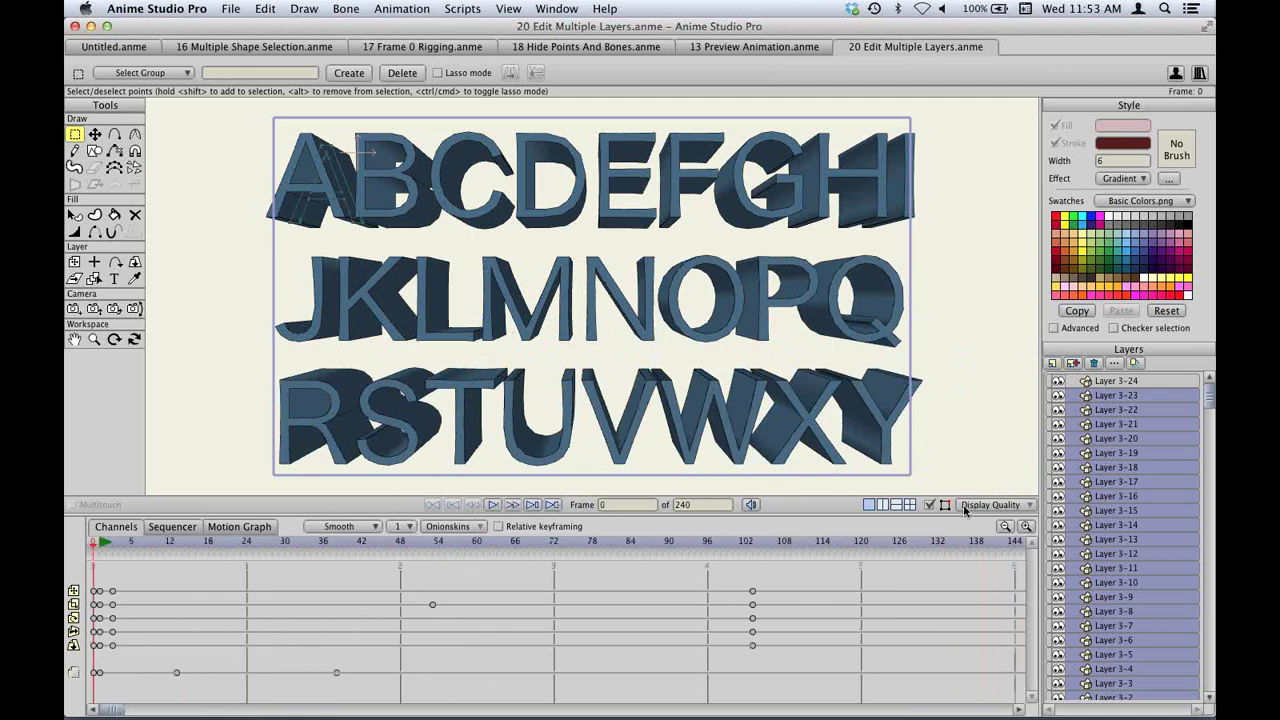
pyautogui.press('super+o')
# Open the 21 Variable Width Lines.anme demo file for point editing.
pyautogui.click(581, 338)
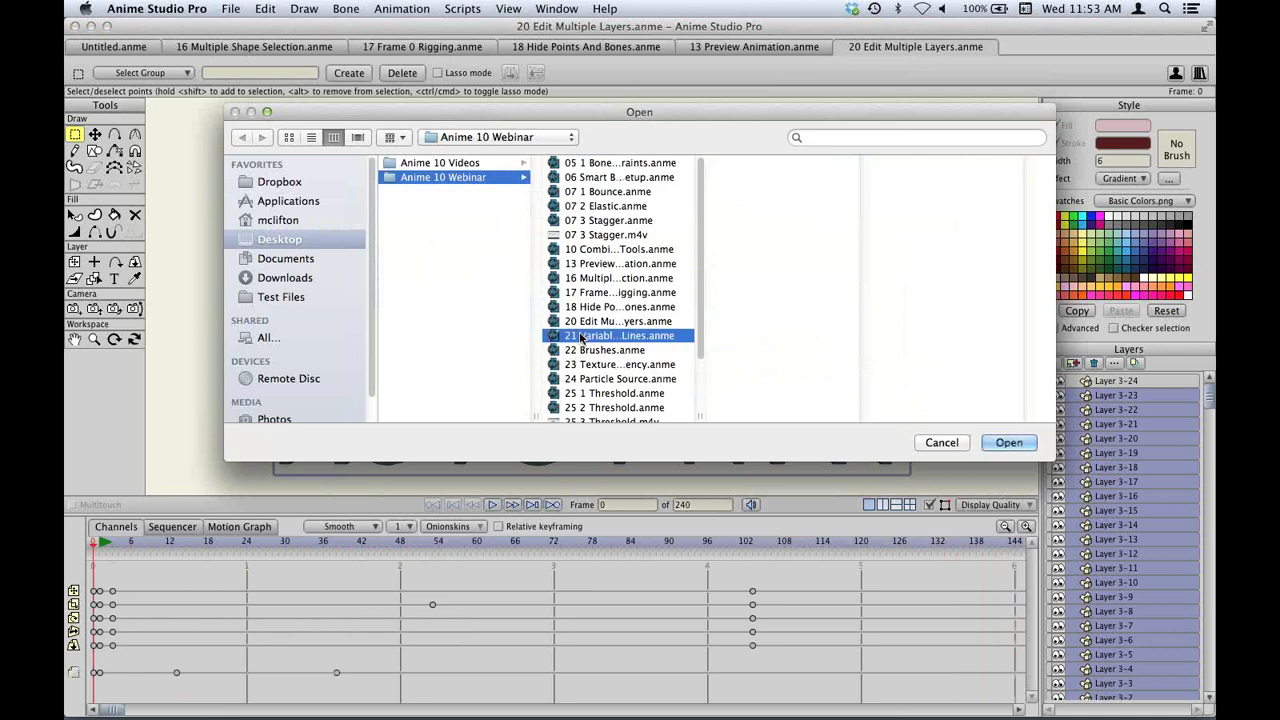
pyautogui.doubleClick(581, 338)
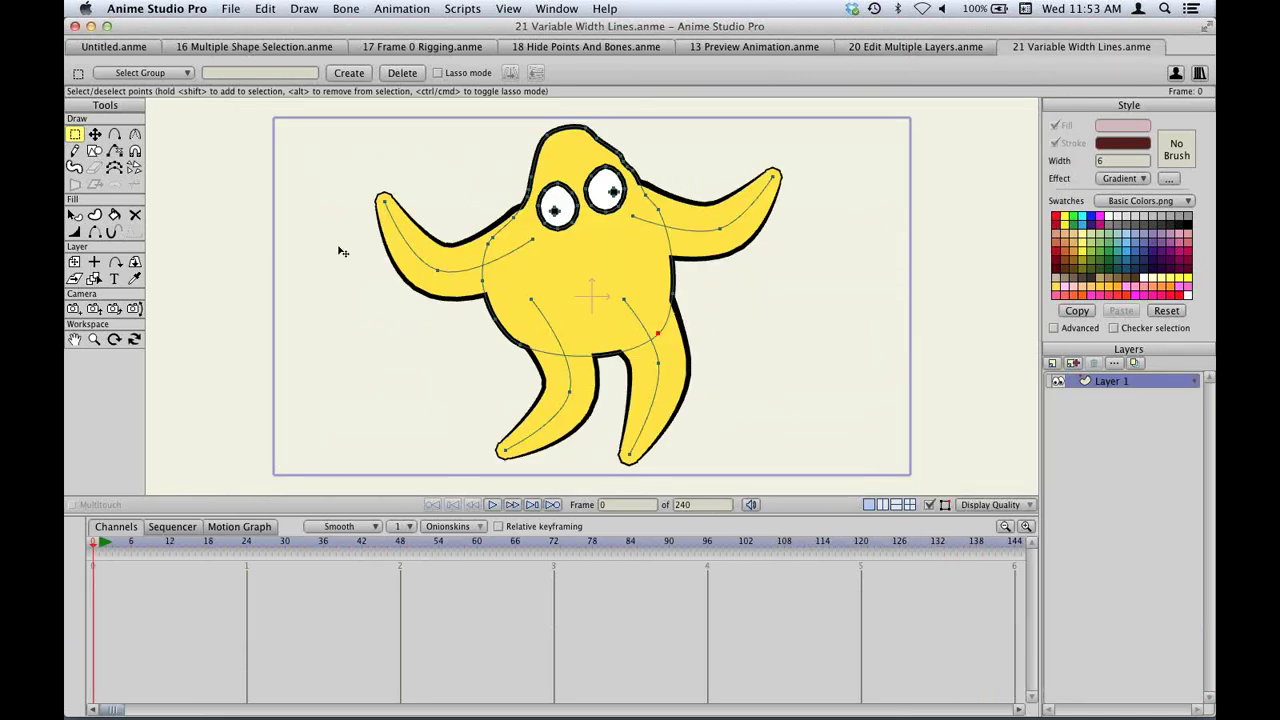
pyautogui.press('t')
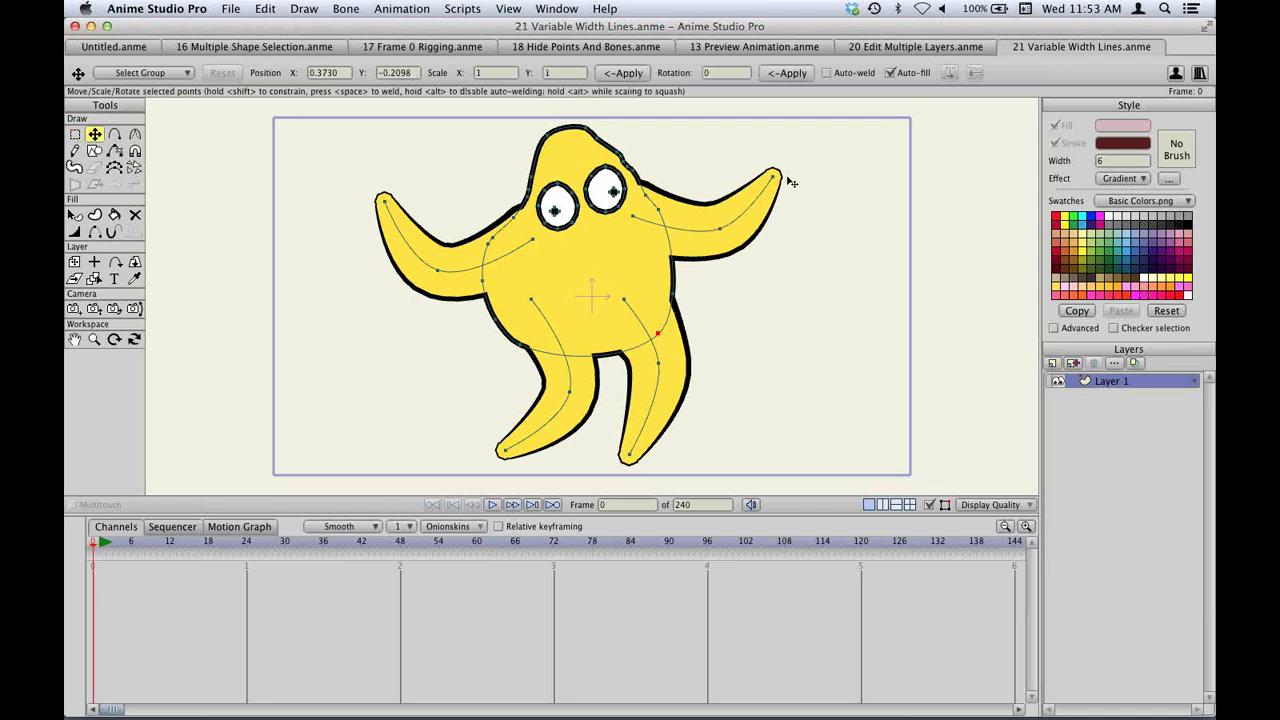
# Repose the starfish, stretching its right leg and curling its right arm into an upward hook.
pyautogui.moveTo(668, 443); pyautogui.dragTo(720, 387)
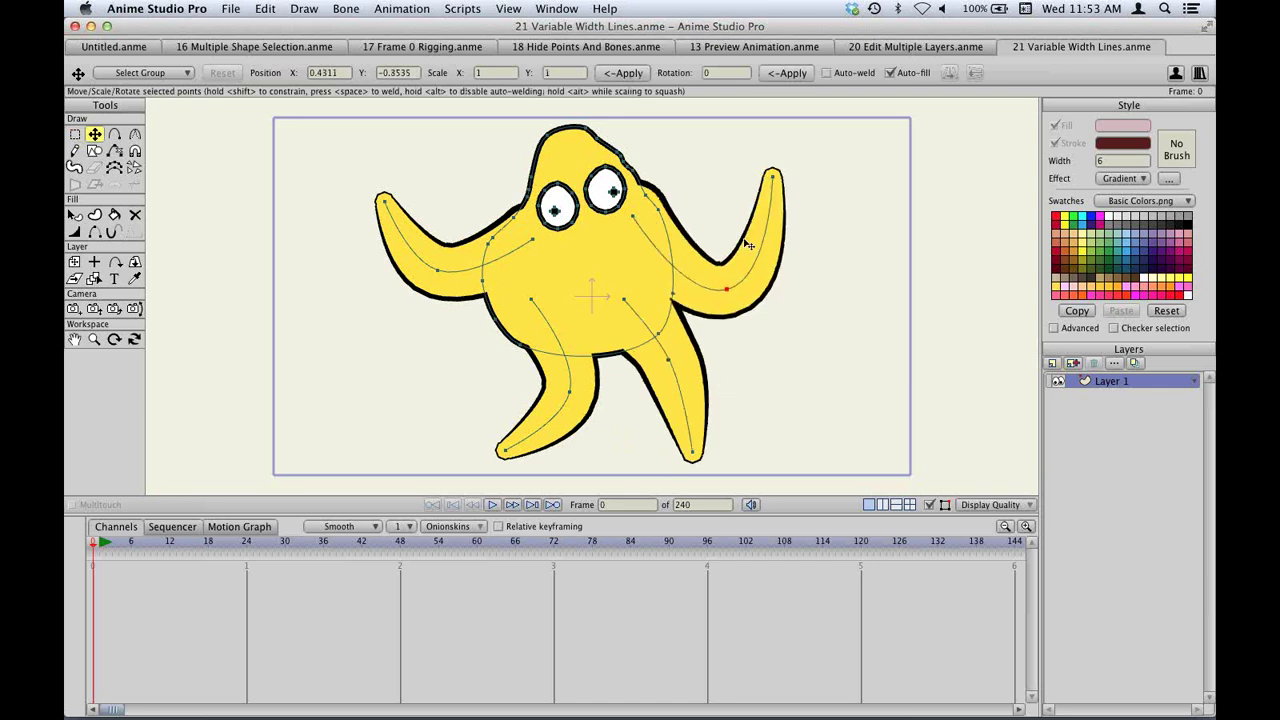
pyautogui.moveTo(774, 180); pyautogui.dragTo(820, 338)
pyautogui.moveTo(731, 214); pyautogui.dragTo(720, 251)
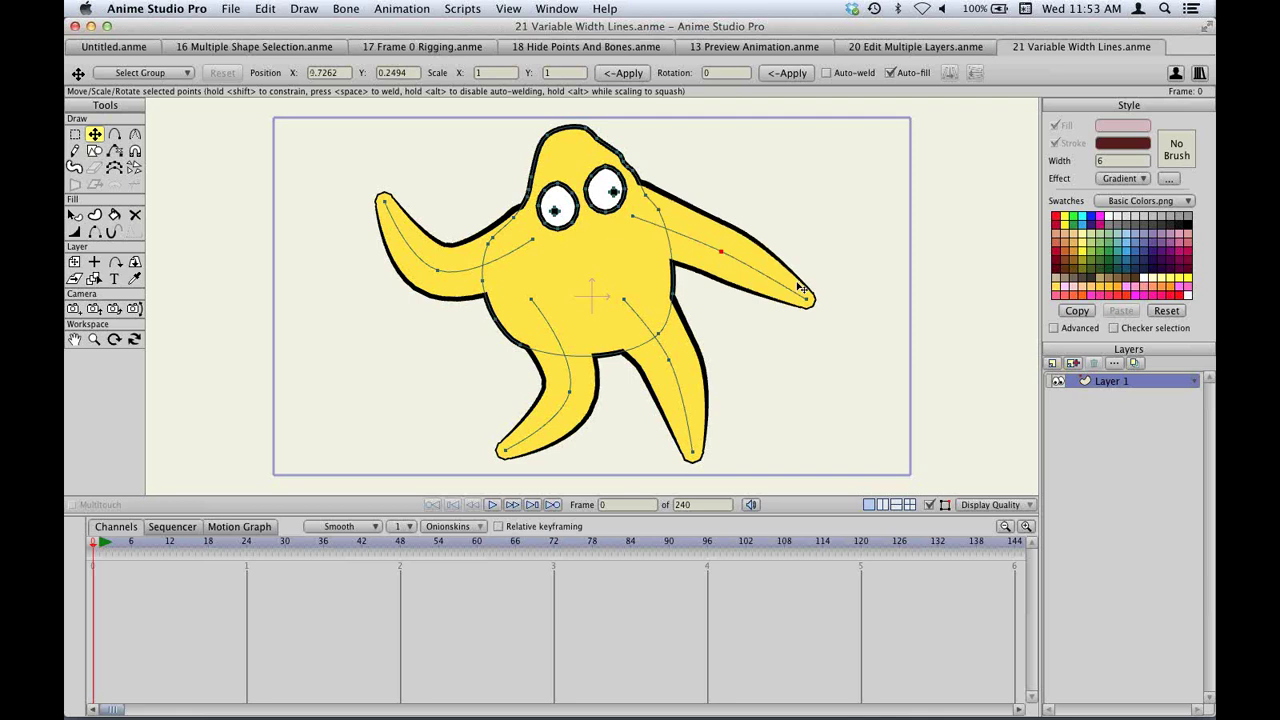
pyautogui.moveTo(720, 286); pyautogui.dragTo(726, 270)
pyautogui.moveTo(638, 221); pyautogui.dragTo(665, 246)
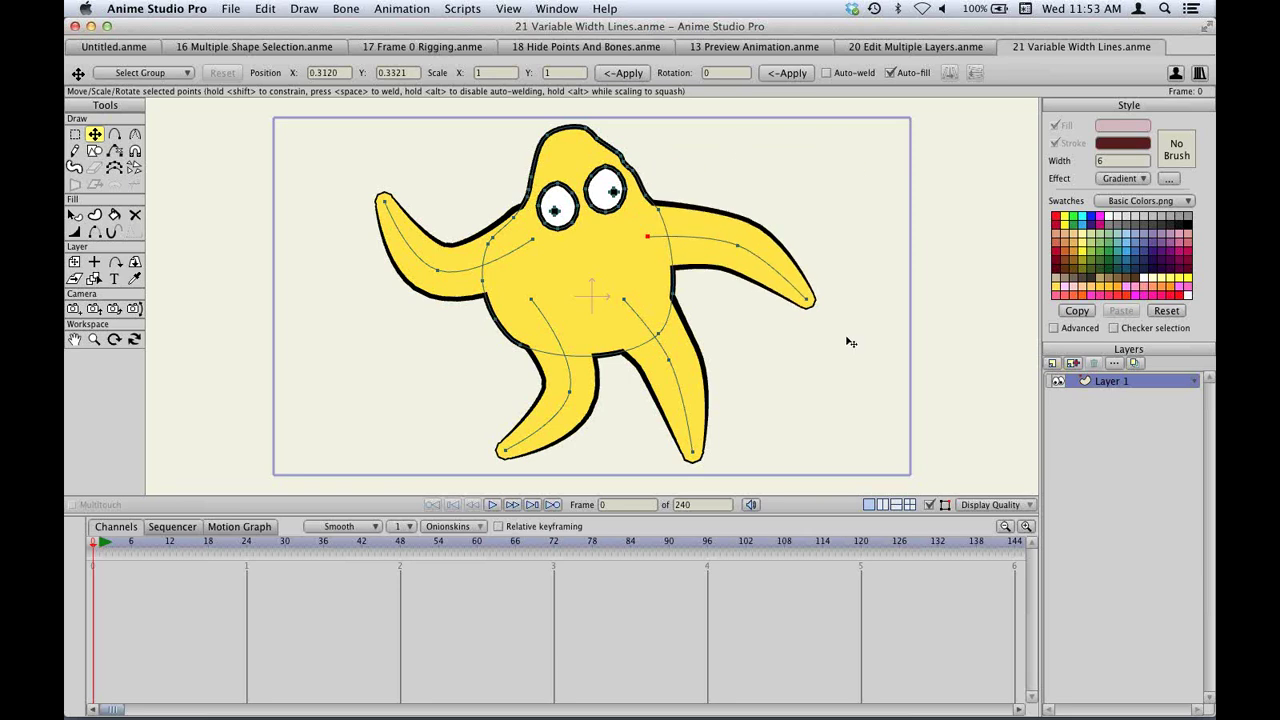
pyautogui.press('a')
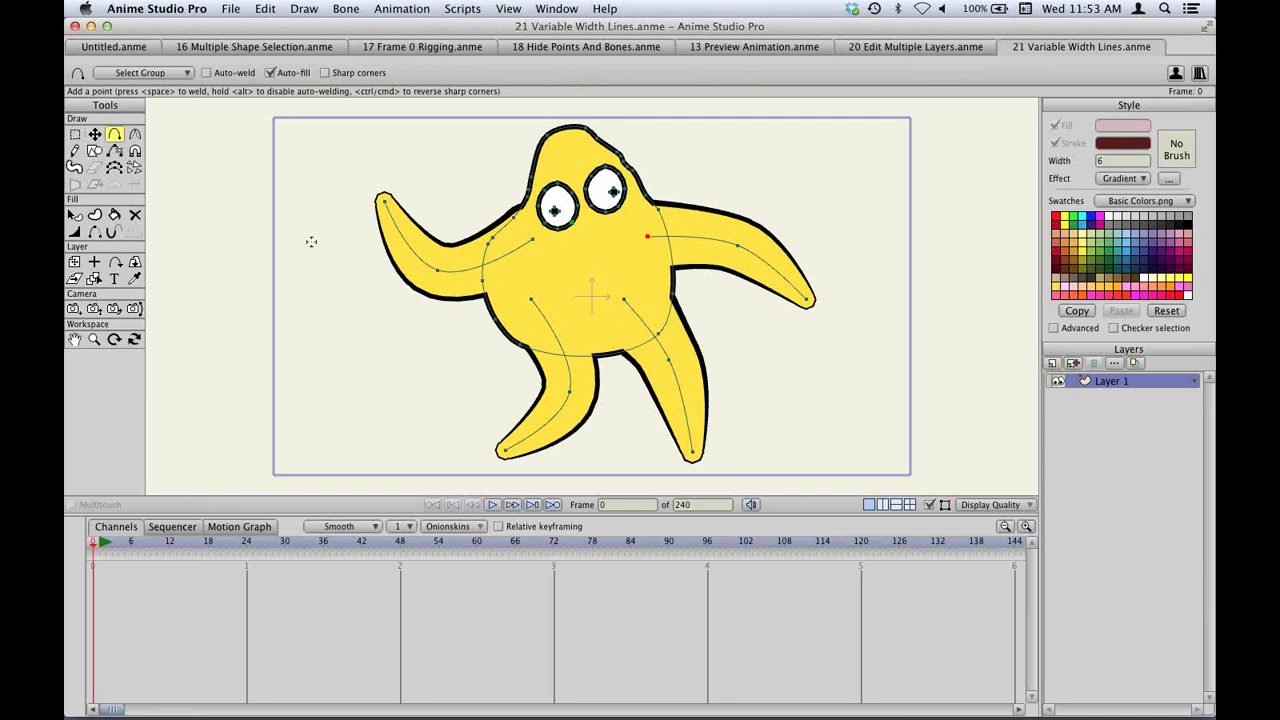
# Draw a new curve left of the starfish and turn it into a stroke.
pyautogui.moveTo(302, 166)
pyautogui.mouseDown()
pyautogui.moveTo(243, 287)
pyautogui.moveTo(256, 310)
pyautogui.mouseUp()
pyautogui.moveTo(295, 352); pyautogui.dragTo(340, 401)
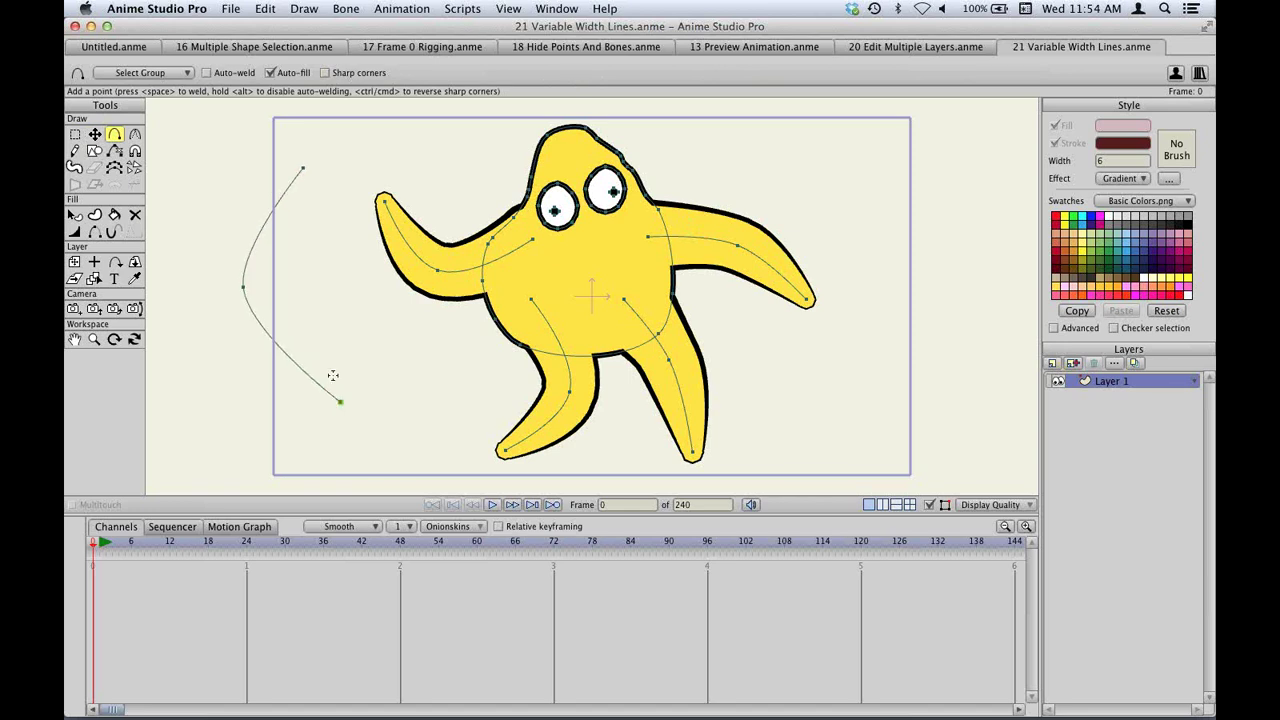
pyautogui.click(94, 214)
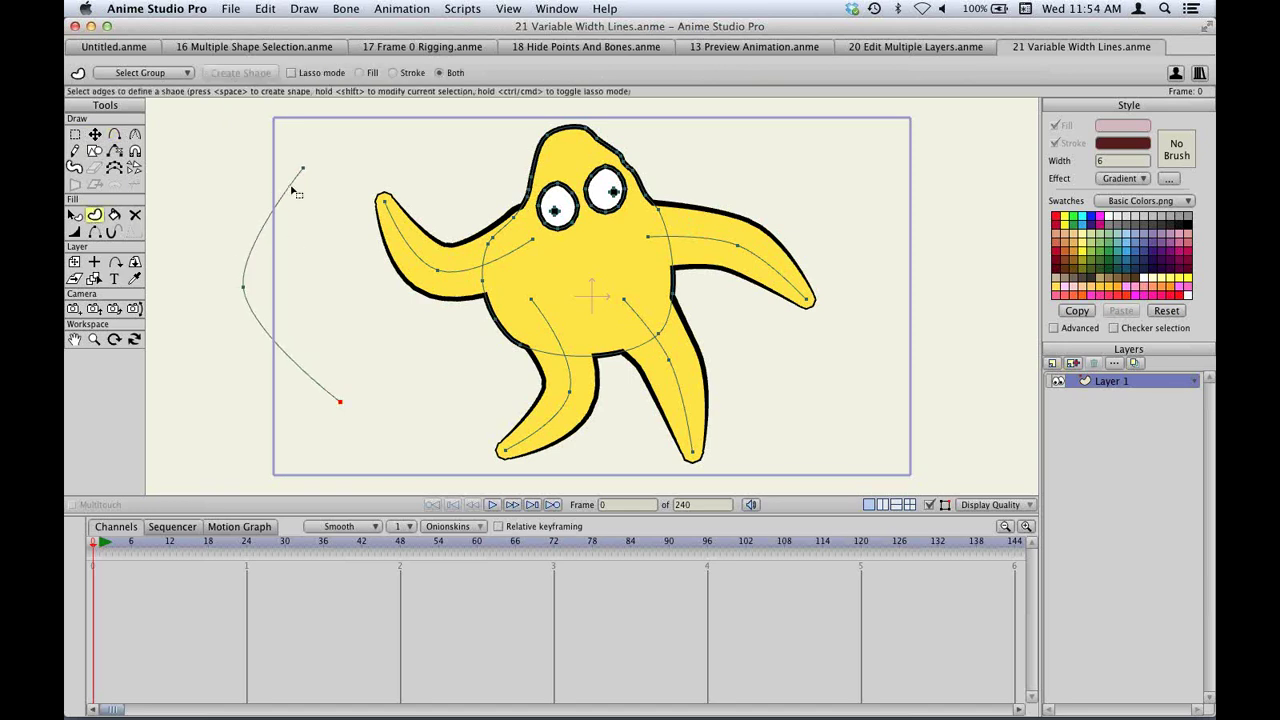
pyautogui.click(292, 190)
pyautogui.click(248, 73)
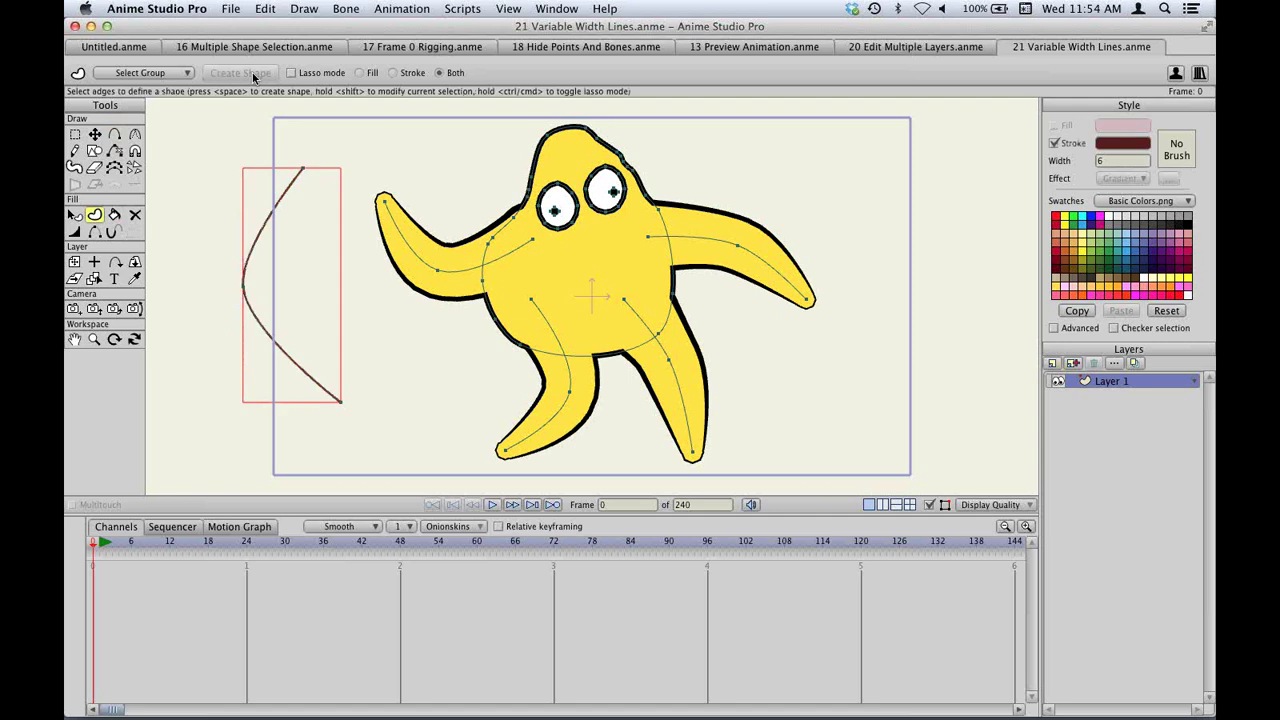
# Color the stroke light purple and make it a shape with a black outline.
pyautogui.scroll(20, 1110, 161)
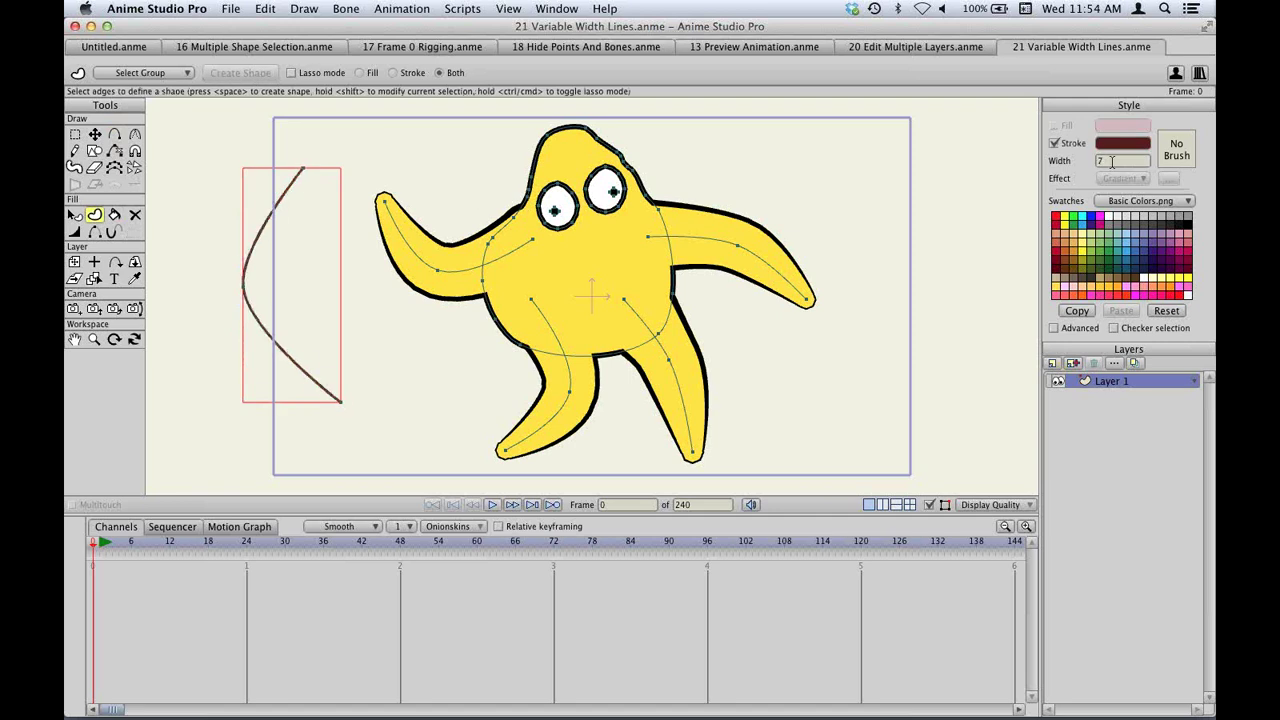
pyautogui.click(1172, 236)
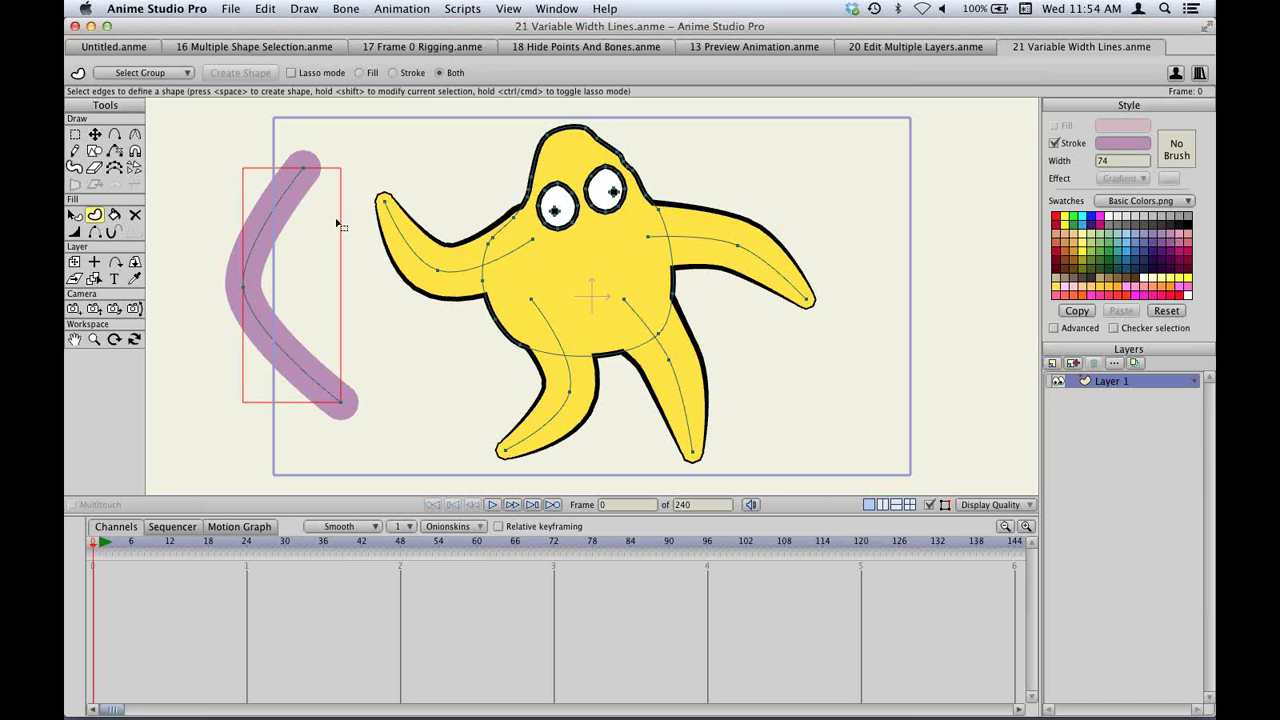
pyautogui.click(285, 205)
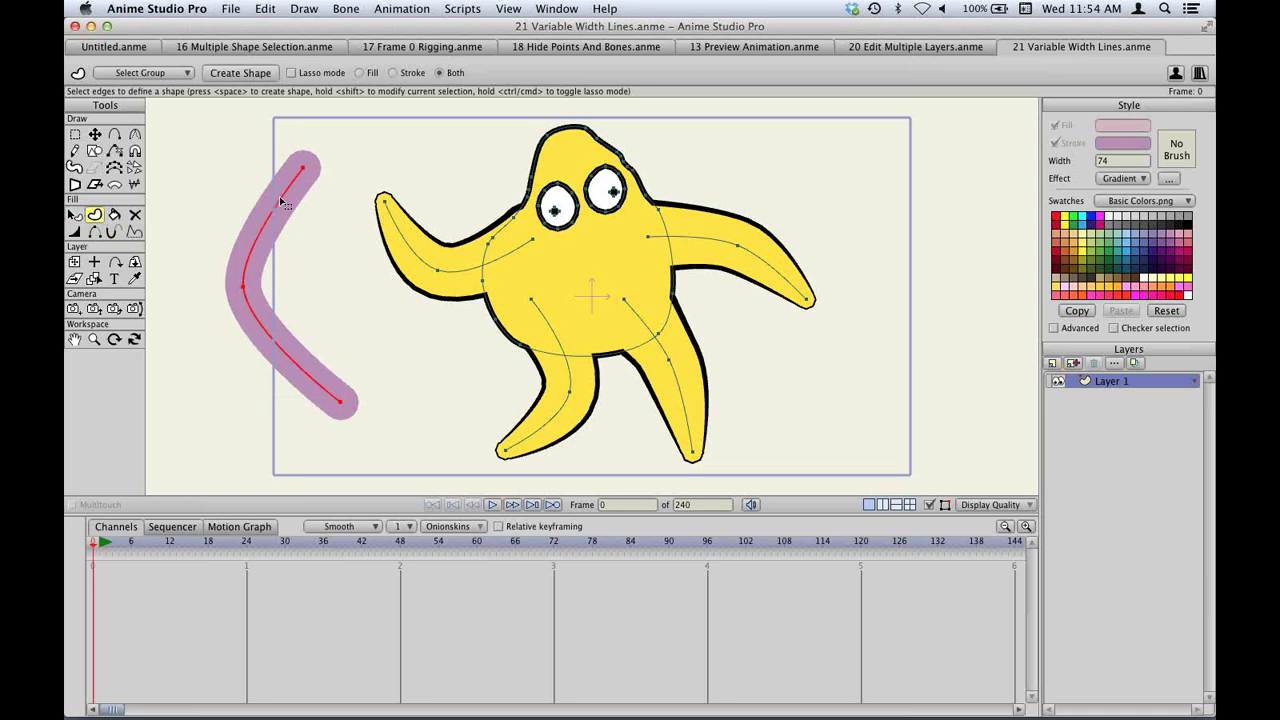
pyautogui.click(259, 78)
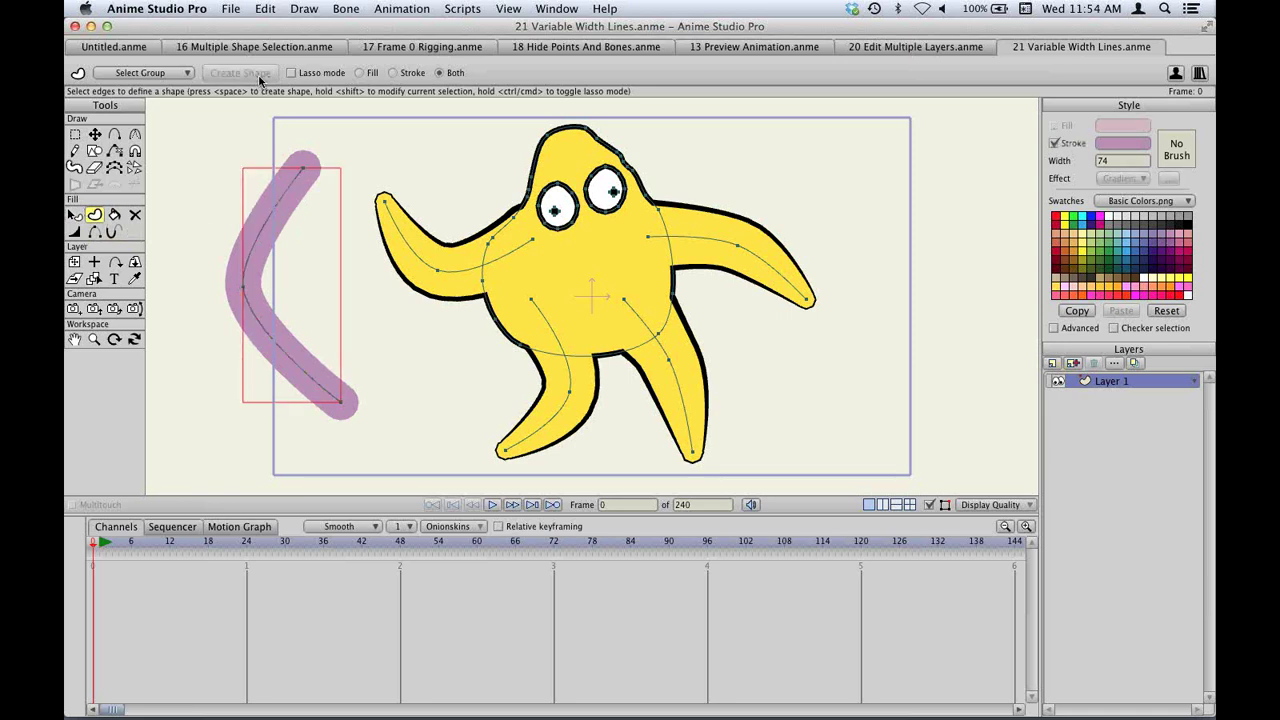
pyautogui.click(1188, 230)
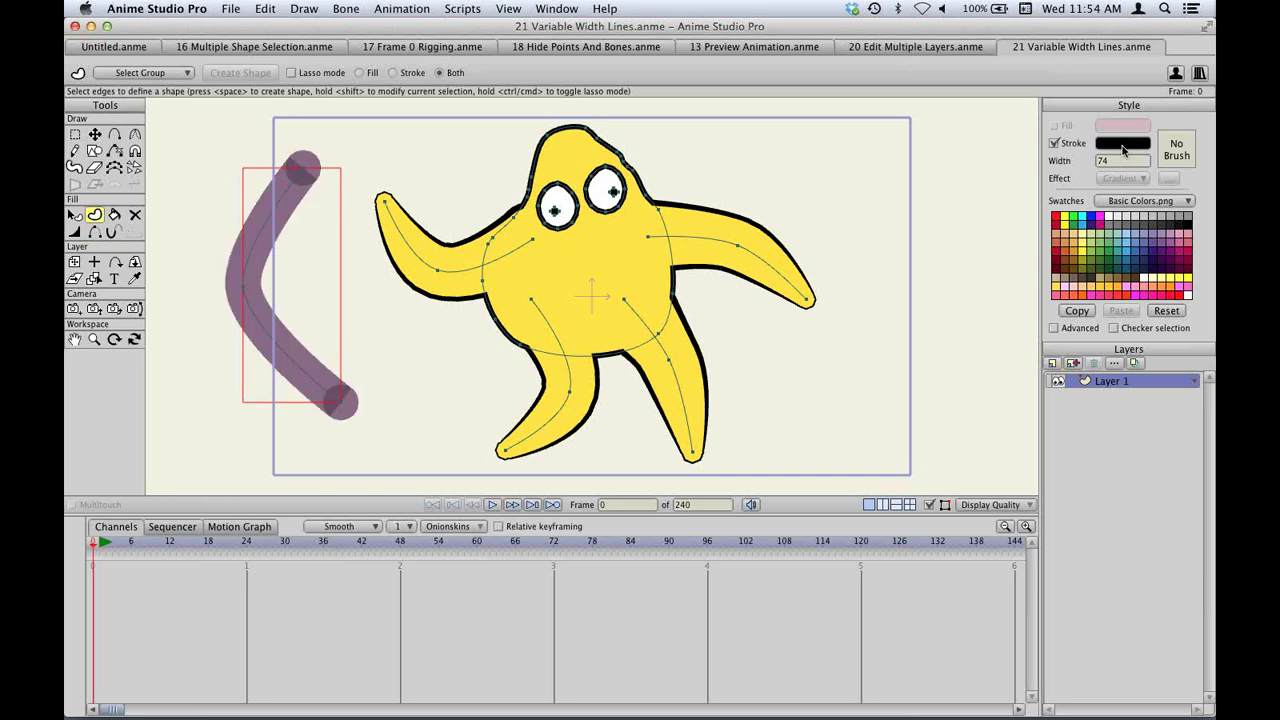
pyautogui.scroll(5, 1123, 158)
pyautogui.scroll(6, 1123, 158)
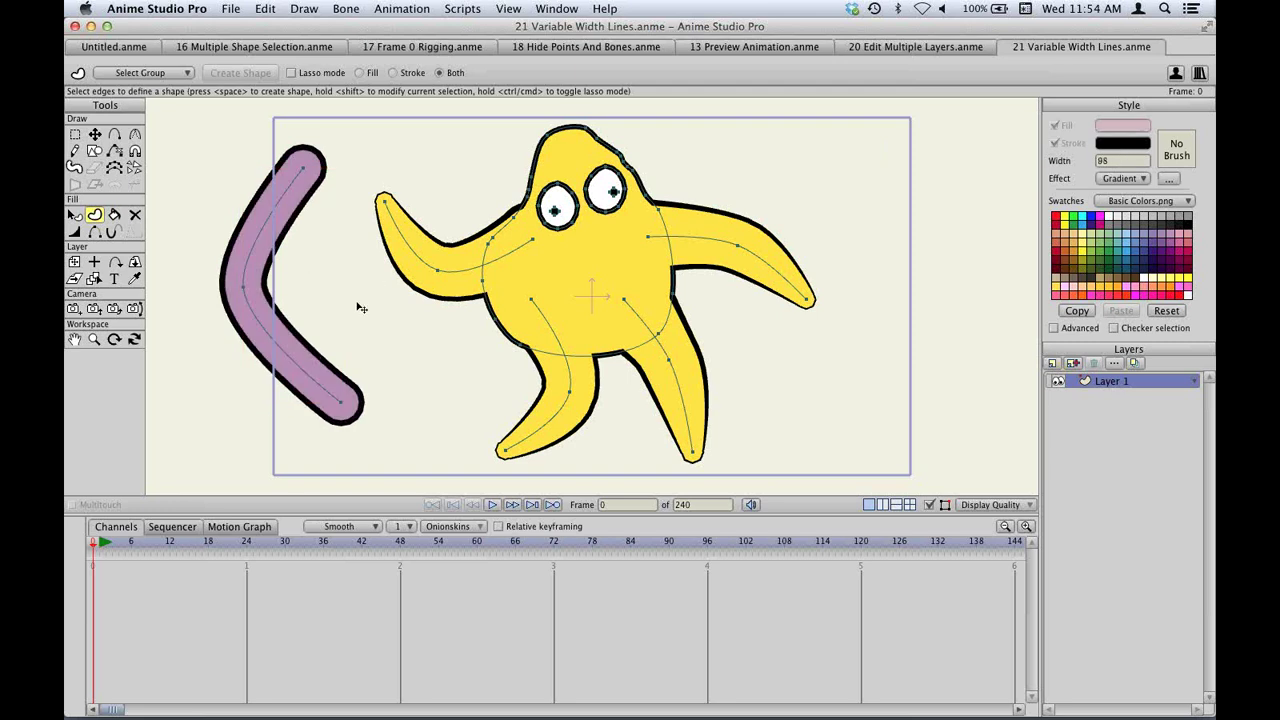
# Bend the purple stroke by moving its middle point and pulling its top end down-right.
pyautogui.press('t')
pyautogui.moveTo(244, 286); pyautogui.dragTo(320, 297)
pyautogui.moveTo(303, 161)
pyautogui.mouseDown()
pyautogui.moveTo(480, 363)
pyautogui.moveTo(471, 371)
pyautogui.mouseUp()
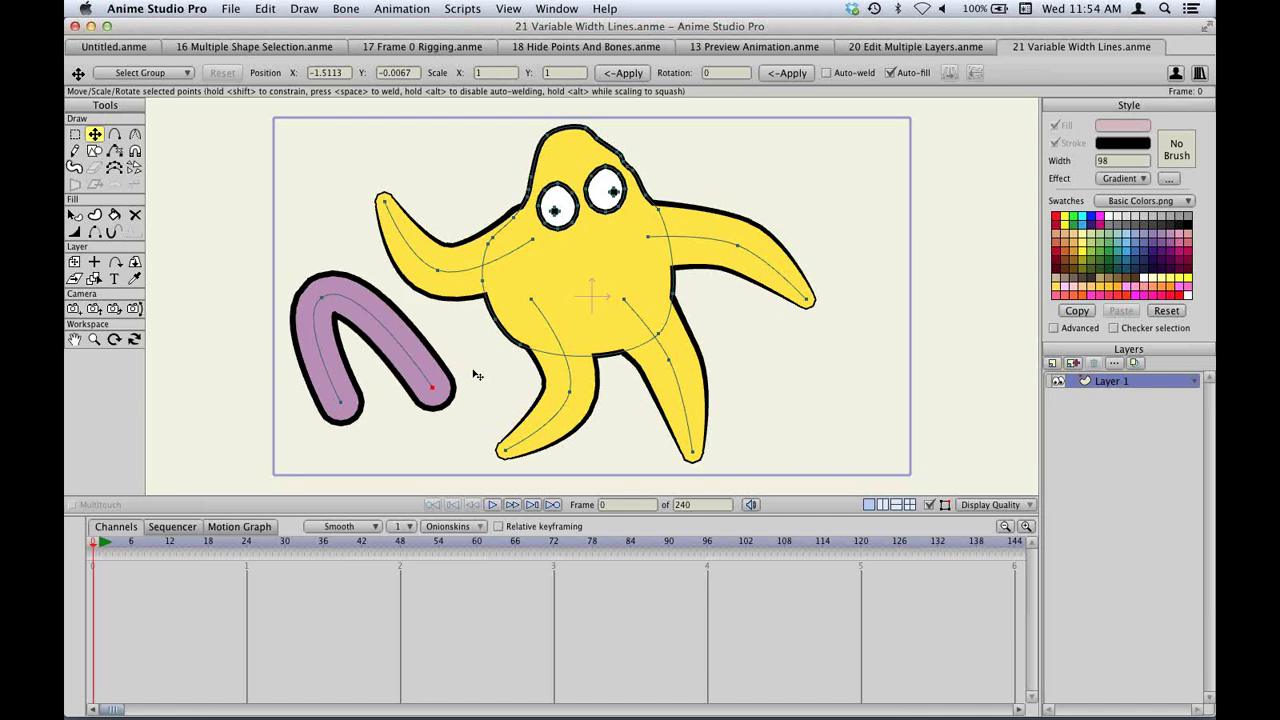
# Vary the purple stroke's line width, wide at one end and tapering to a thin point.
pyautogui.moveTo(340, 402)
pyautogui.mouseDown()
pyautogui.moveTo(205, 172)
pyautogui.moveTo(305, 345)
pyautogui.mouseUp()
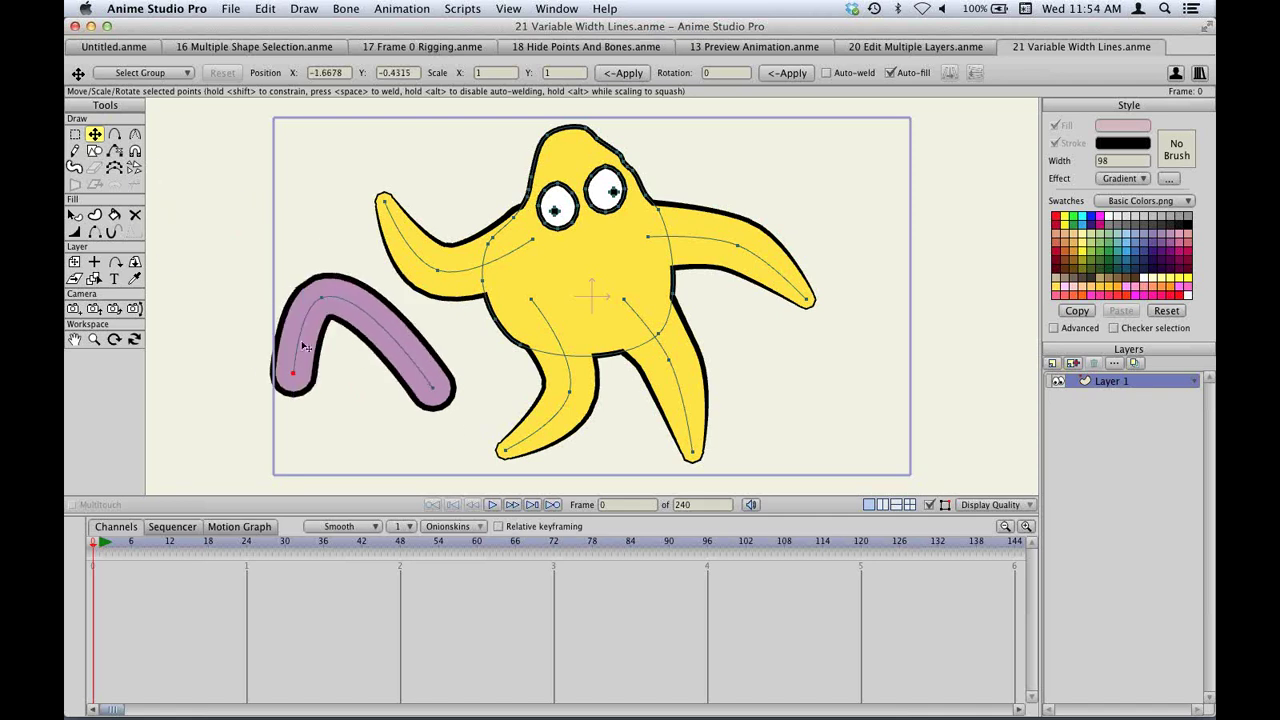
pyautogui.press('w')
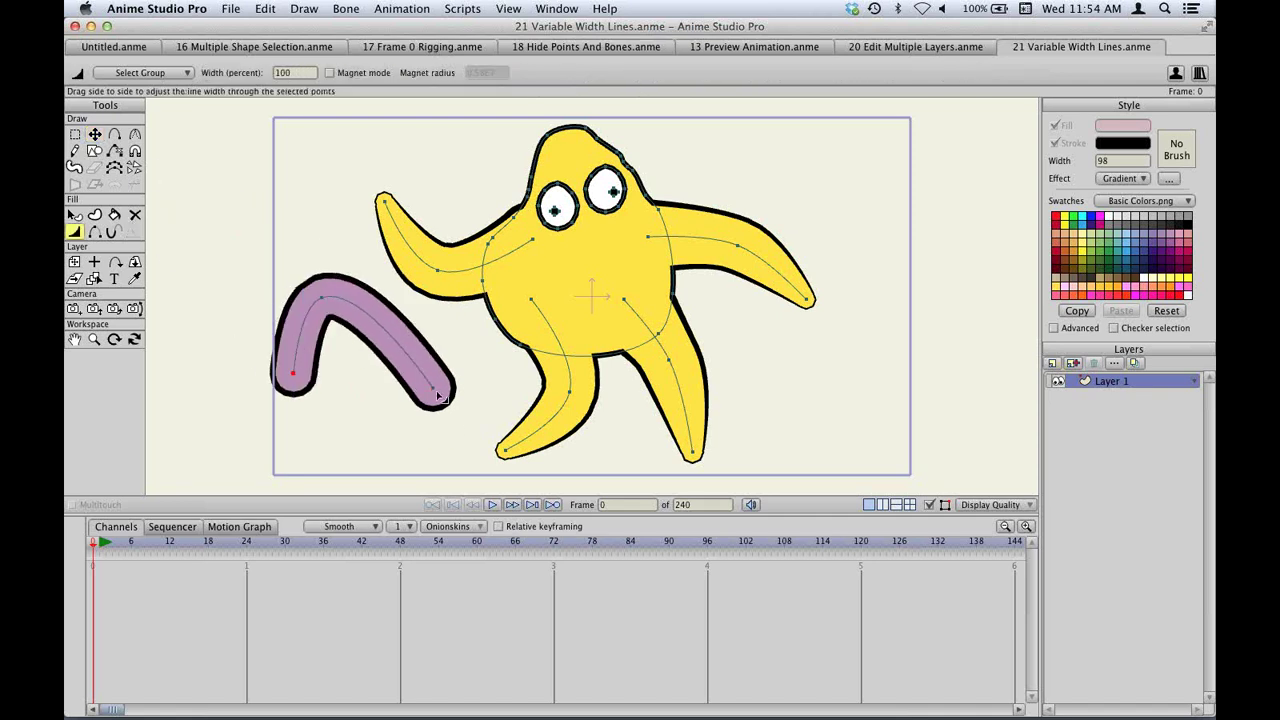
pyautogui.click(436, 389)
pyautogui.moveTo(445, 393)
pyautogui.mouseDown()
pyautogui.moveTo(518, 389)
pyautogui.moveTo(440, 390)
pyautogui.mouseUp()
pyautogui.moveTo(322, 298); pyautogui.dragTo(315, 311)
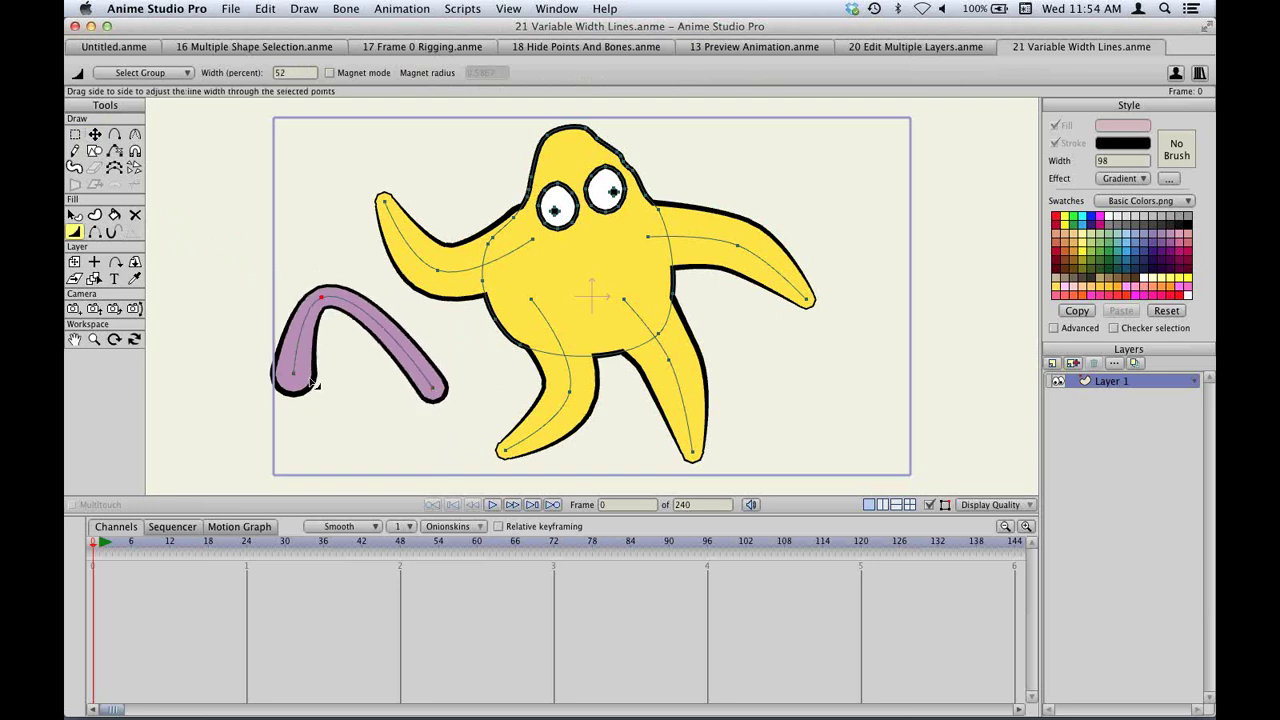
pyautogui.moveTo(315, 384)
pyautogui.mouseDown()
pyautogui.moveTo(286, 374)
pyautogui.moveTo(315, 383)
pyautogui.mouseUp()
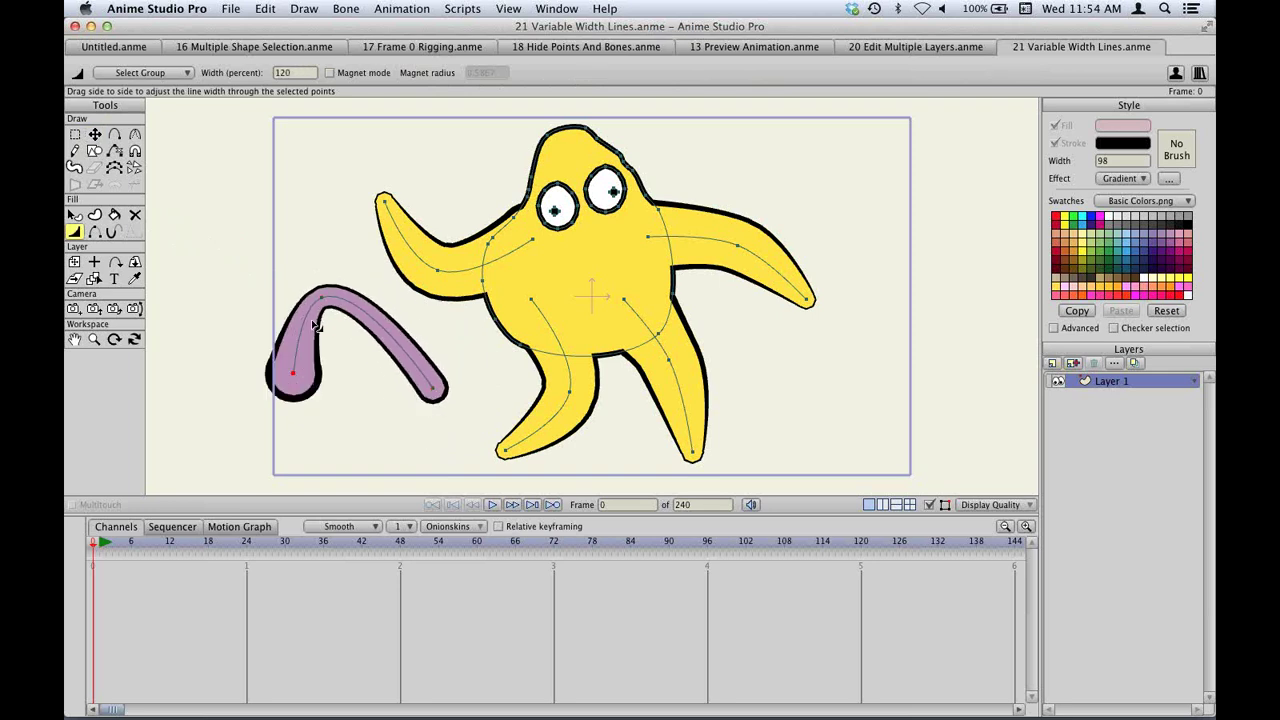
pyautogui.moveTo(320, 299); pyautogui.dragTo(340, 312)
pyautogui.moveTo(433, 388); pyautogui.dragTo(444, 394)
# Flatten the stroke's upper bend, then lift a starfish arm point and swing its lower-right leg outward.
pyautogui.press('t')
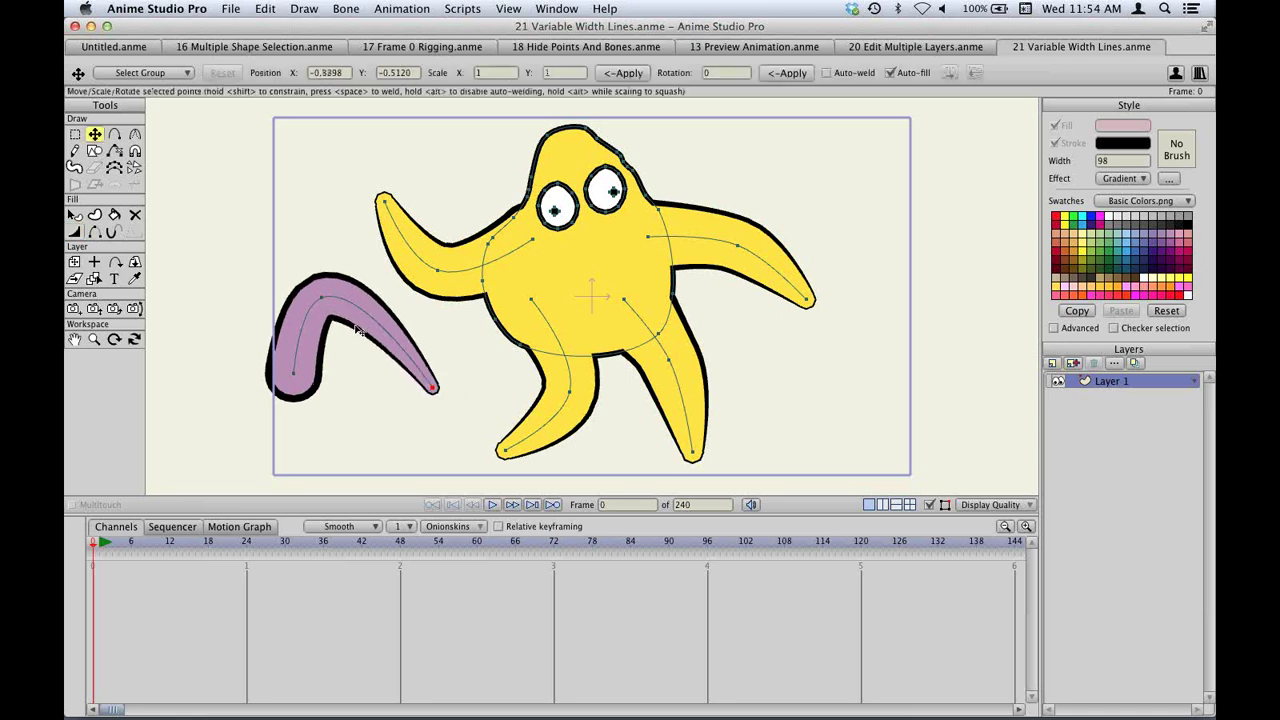
pyautogui.moveTo(334, 307)
pyautogui.mouseDown()
pyautogui.moveTo(362, 372)
pyautogui.moveTo(370, 348)
pyautogui.moveTo(312, 232)
pyautogui.moveTo(470, 255)
pyautogui.moveTo(443, 207)
pyautogui.moveTo(458, 204)
pyautogui.mouseUp()
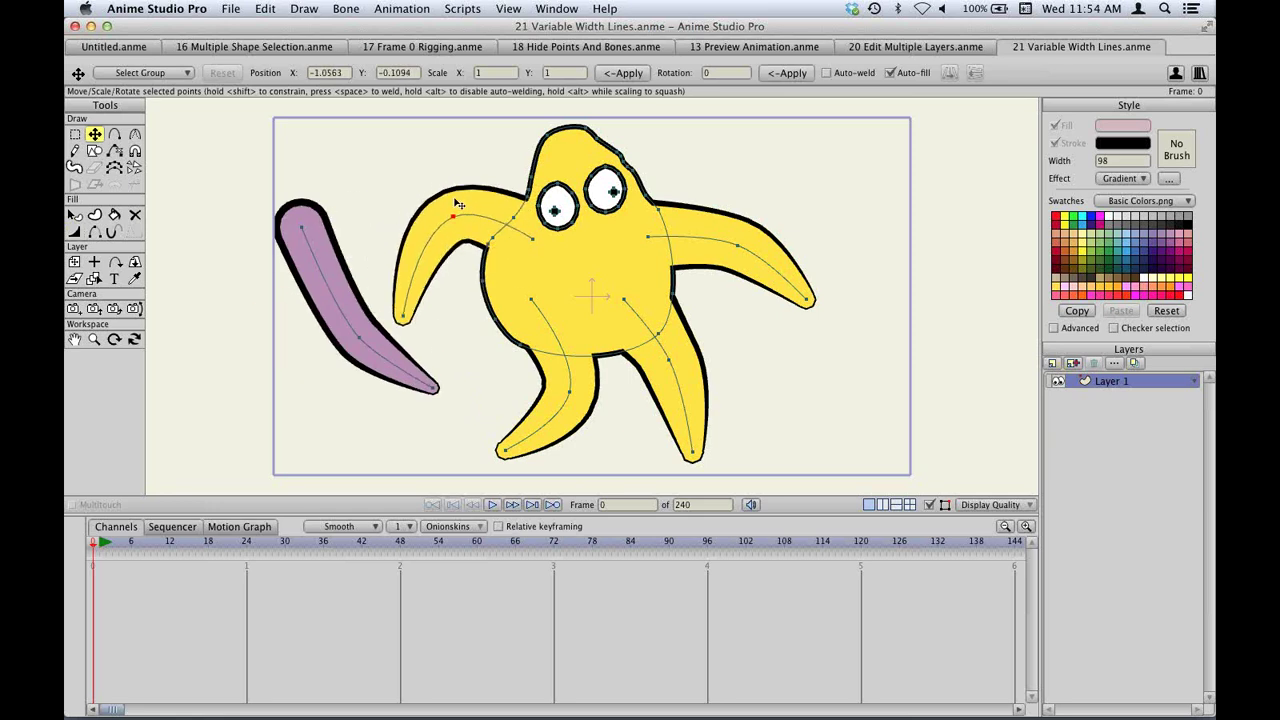
pyautogui.moveTo(737, 245); pyautogui.dragTo(737, 223)
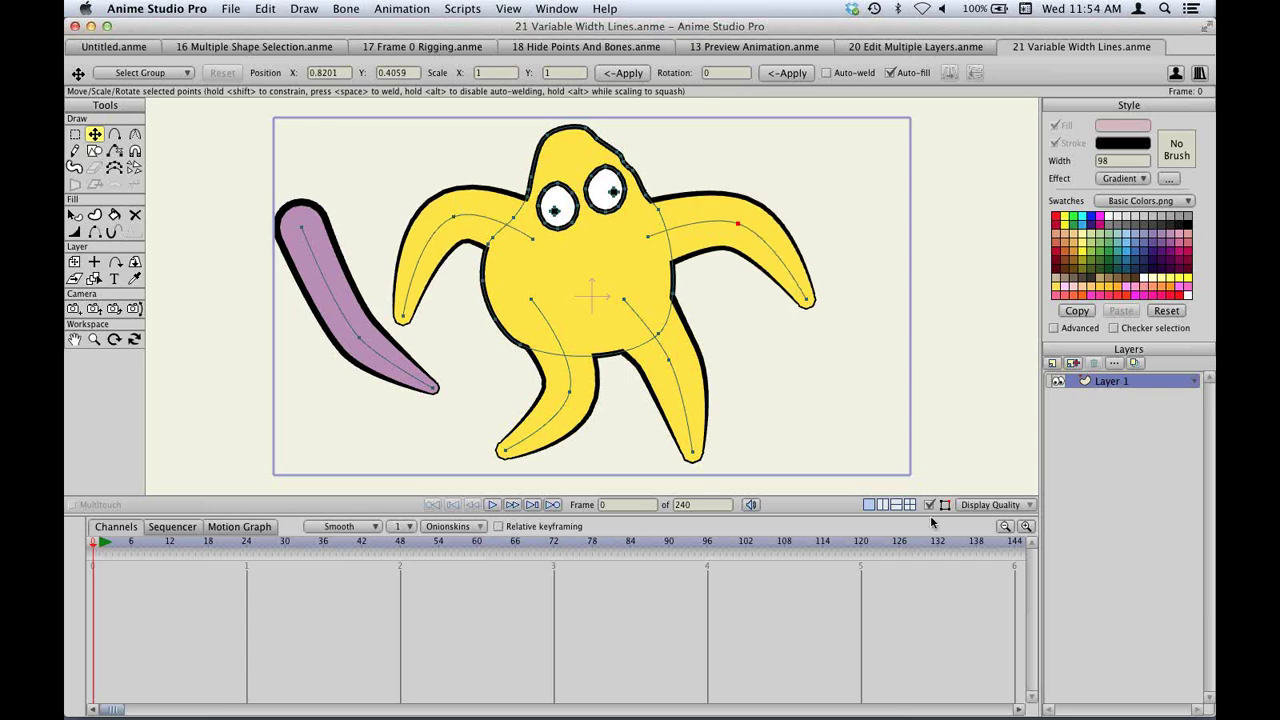
pyautogui.moveTo(692, 455); pyautogui.dragTo(723, 362)
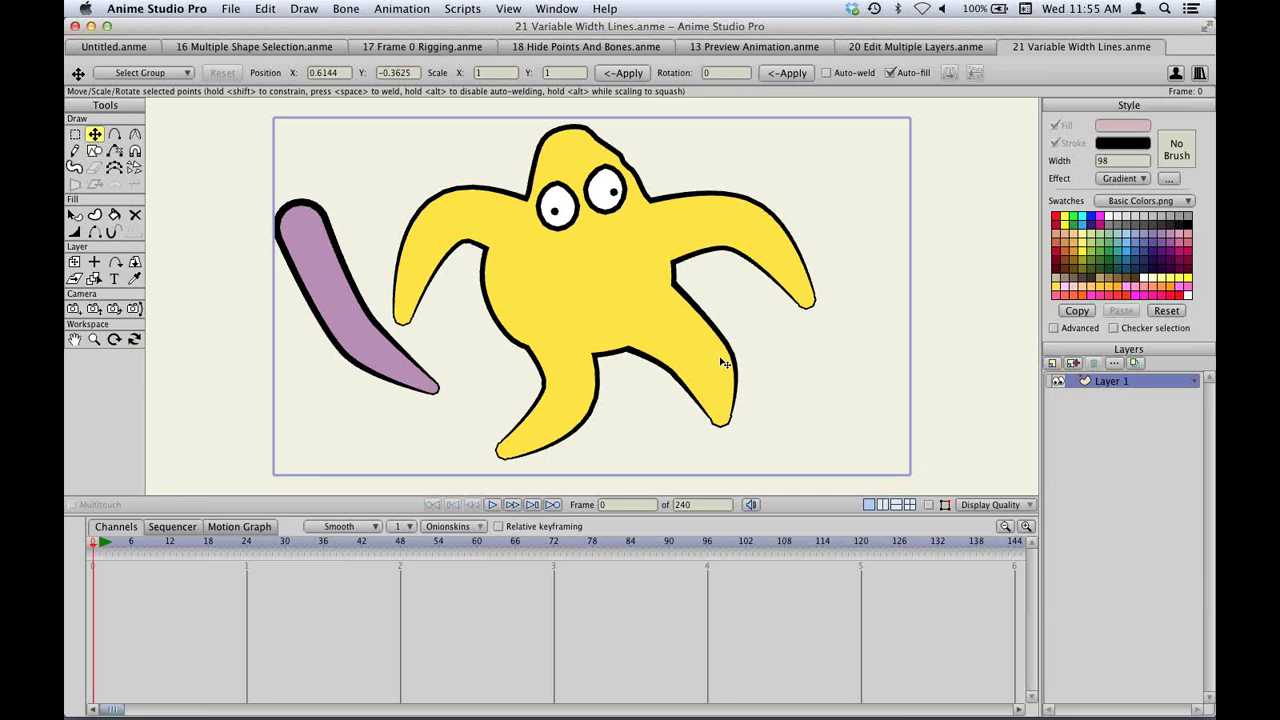
# Open the 22 Brushes.anme demo file from the Anime 10 Webinar folder.
pyautogui.press('super+o')
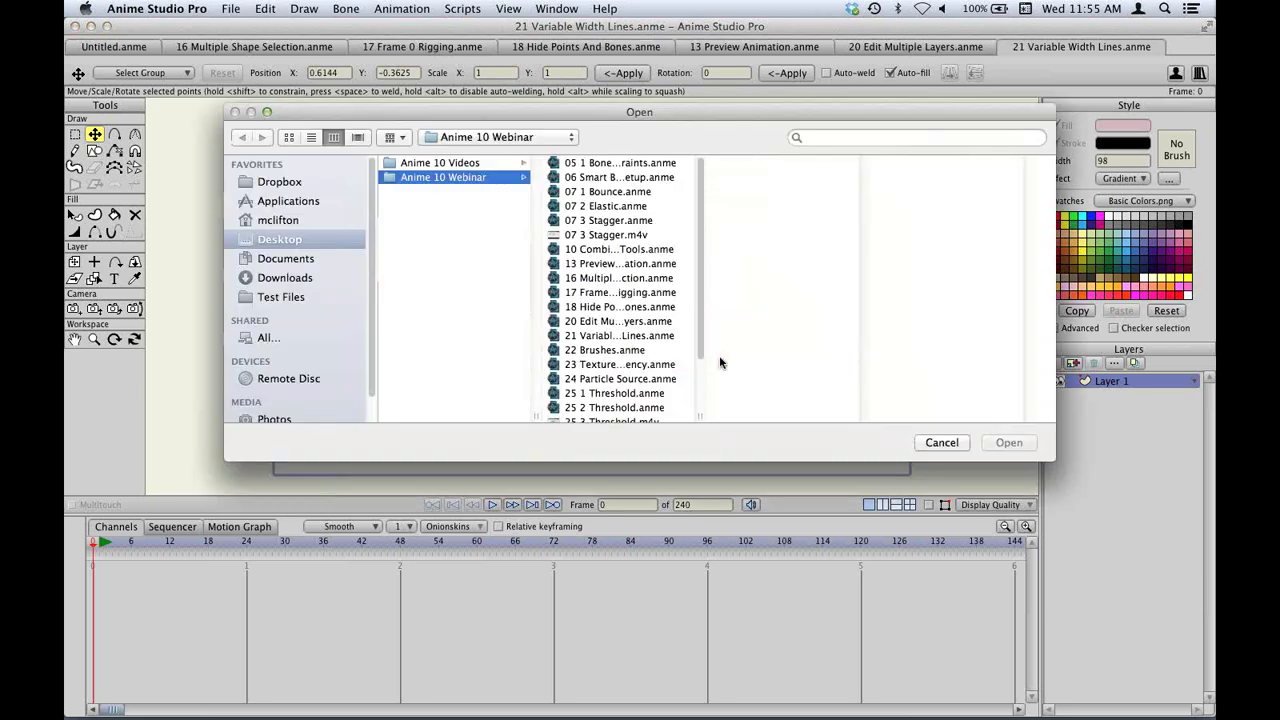
pyautogui.click(610, 351)
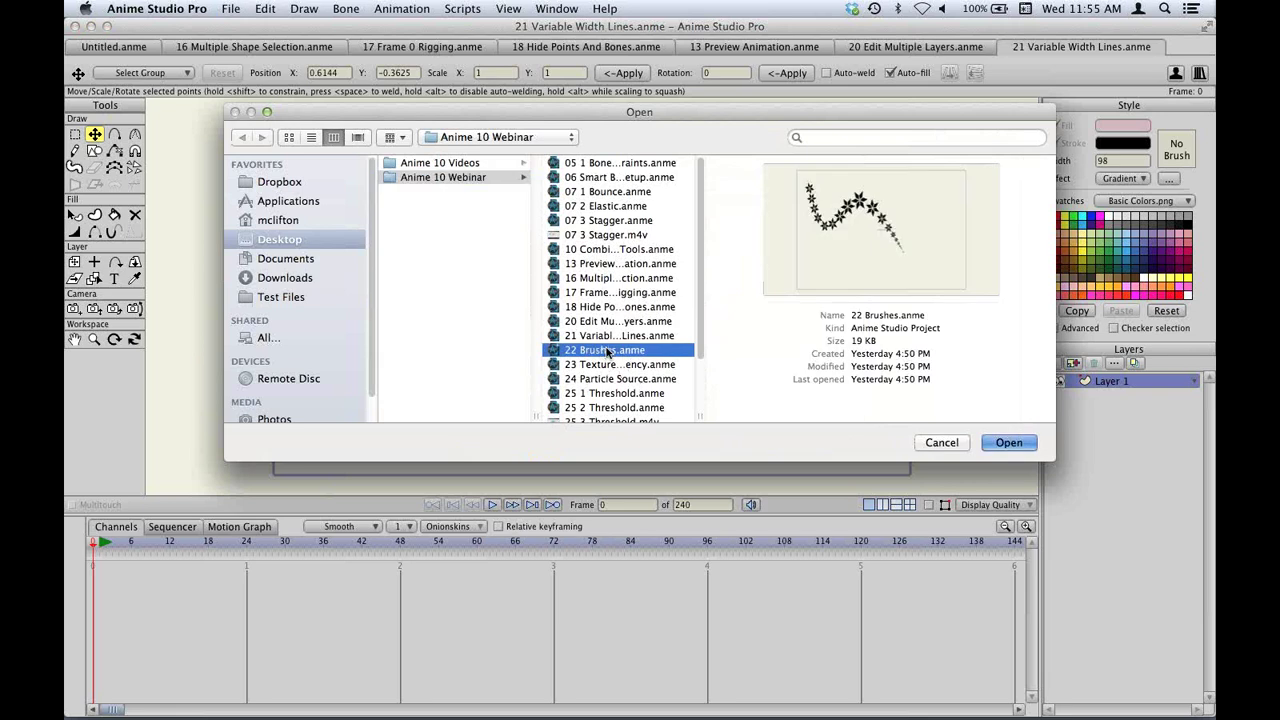
pyautogui.doubleClick(610, 351)
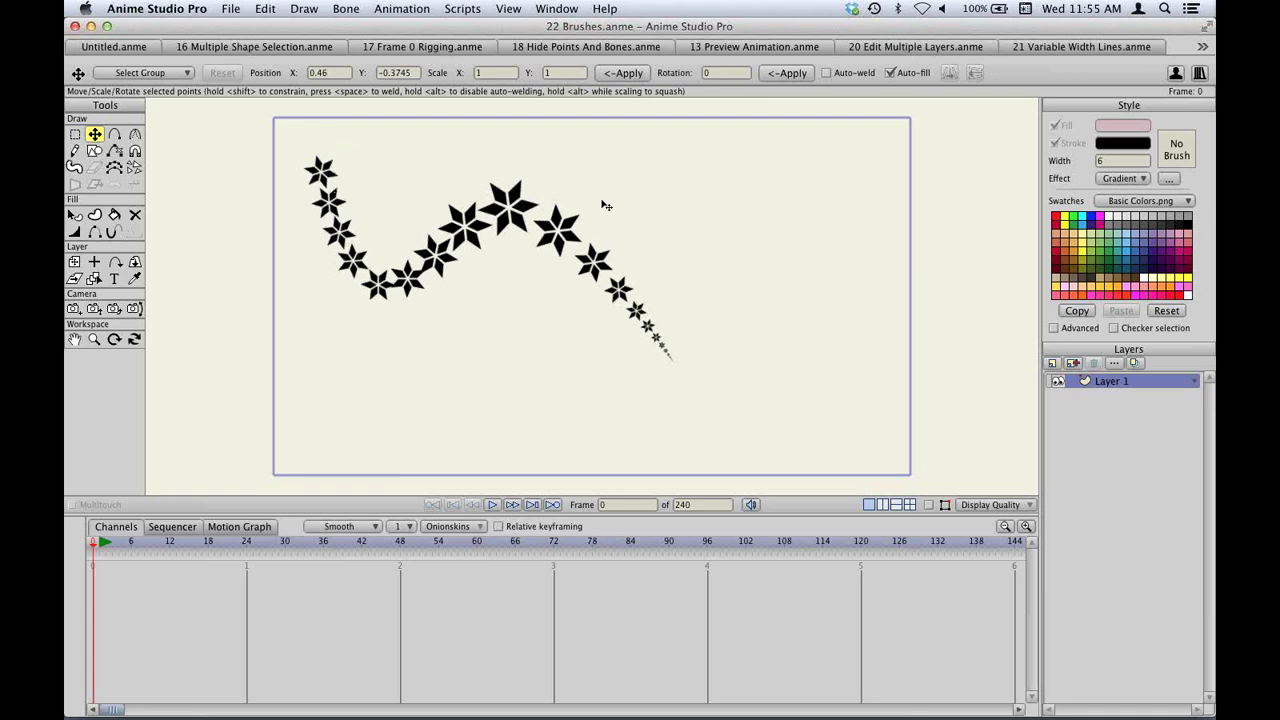
# Render the frame to preview the star trail, then close the render.
pyautogui.press('super+r')
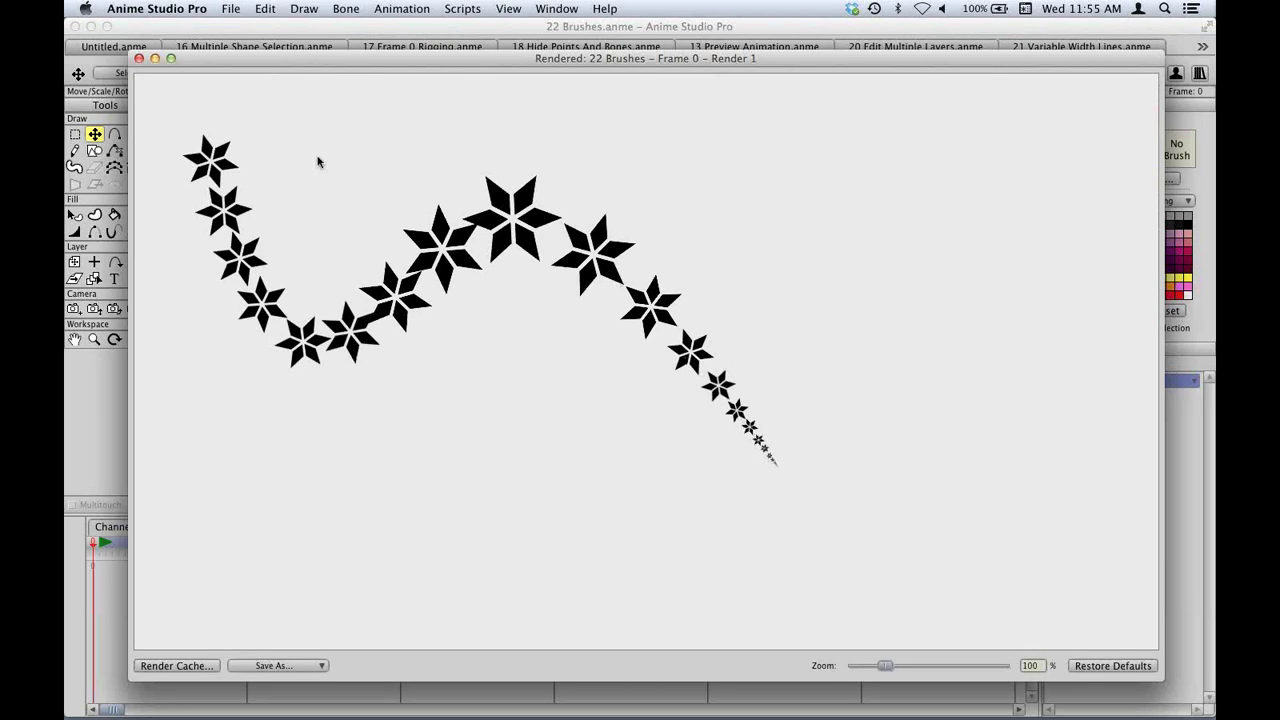
pyautogui.click(139, 59)
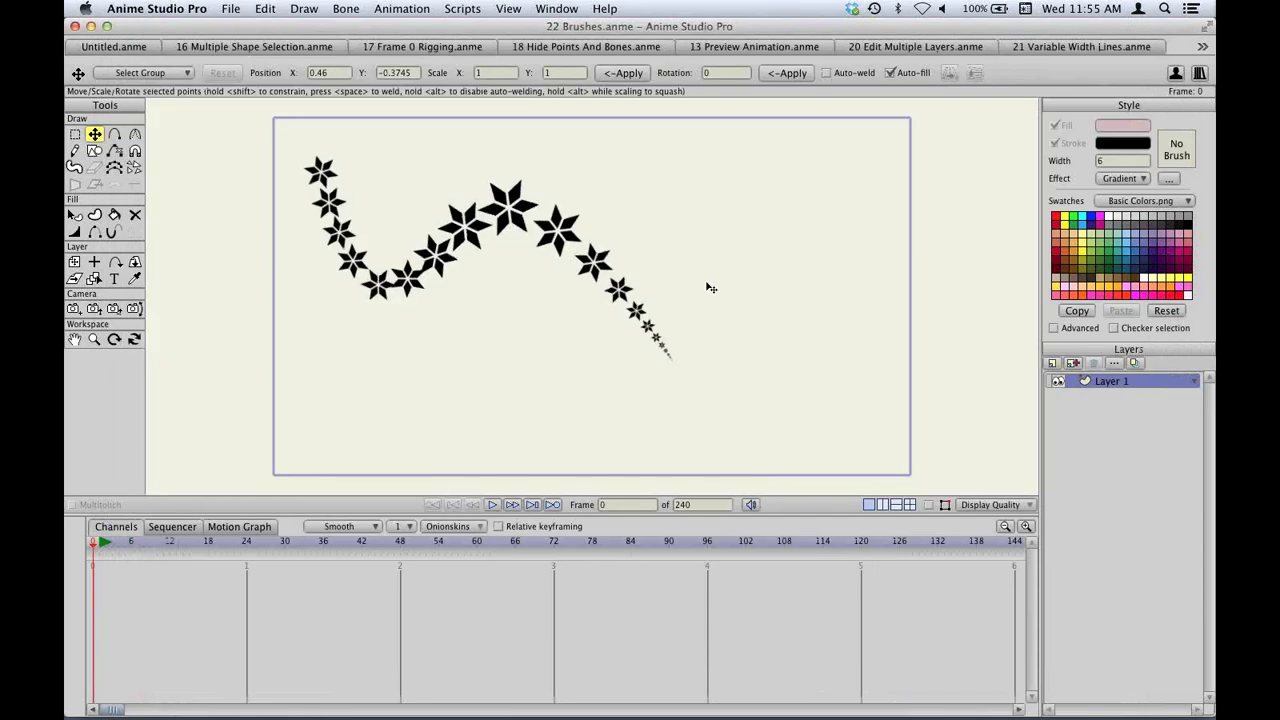
pyautogui.scroll(3, 708, 286)
pyautogui.scroll(2, 740, 282)
pyautogui.scroll(-2, 549, 151)
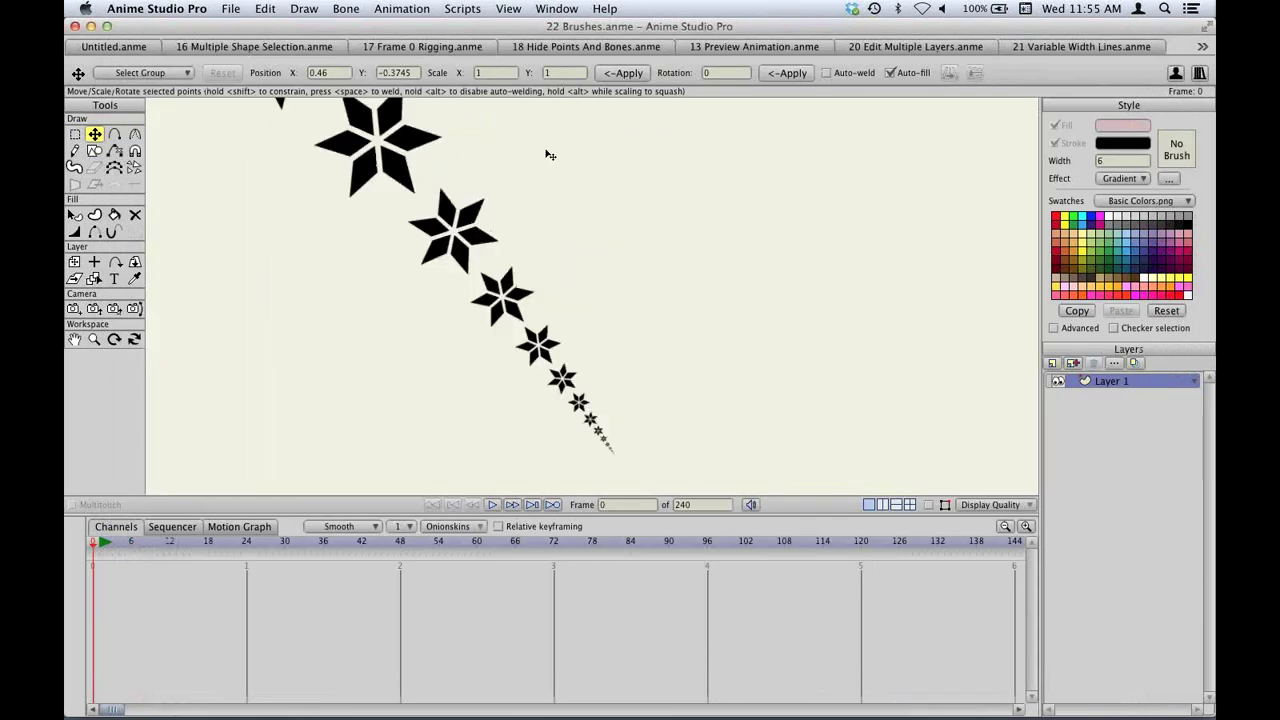
pyautogui.scroll(1, 614, 224)
pyautogui.scroll(-3, 614, 224)
pyautogui.hscroll(-3, 560, 240)
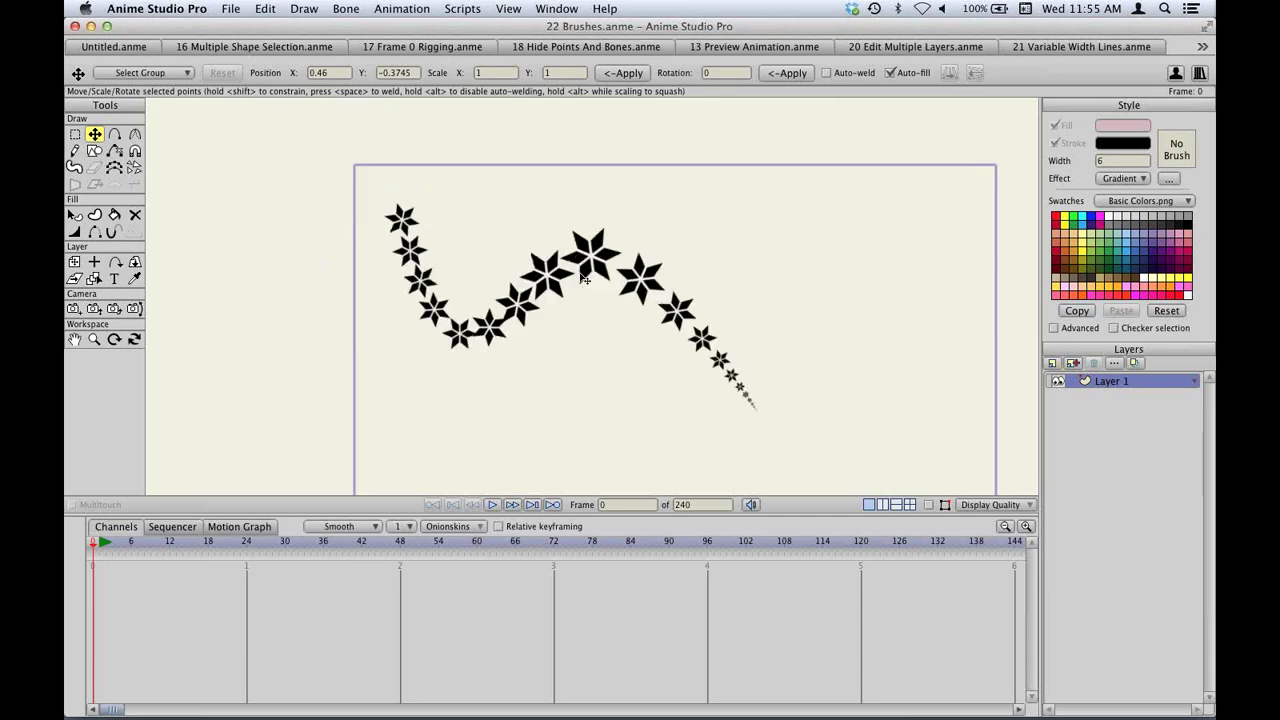
pyautogui.hscroll(2, 491, 251)
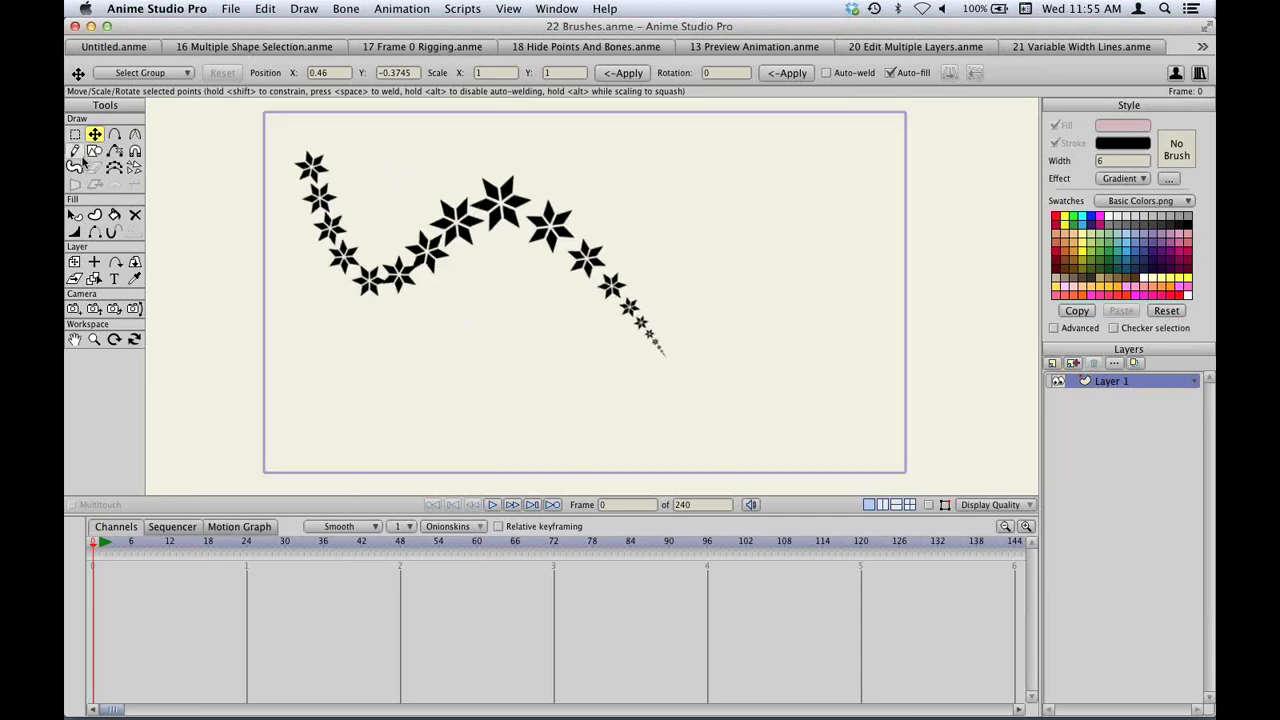
# Reset the style and draw a plain curve from lower left to upper right as a stroke.
pyautogui.press('a')
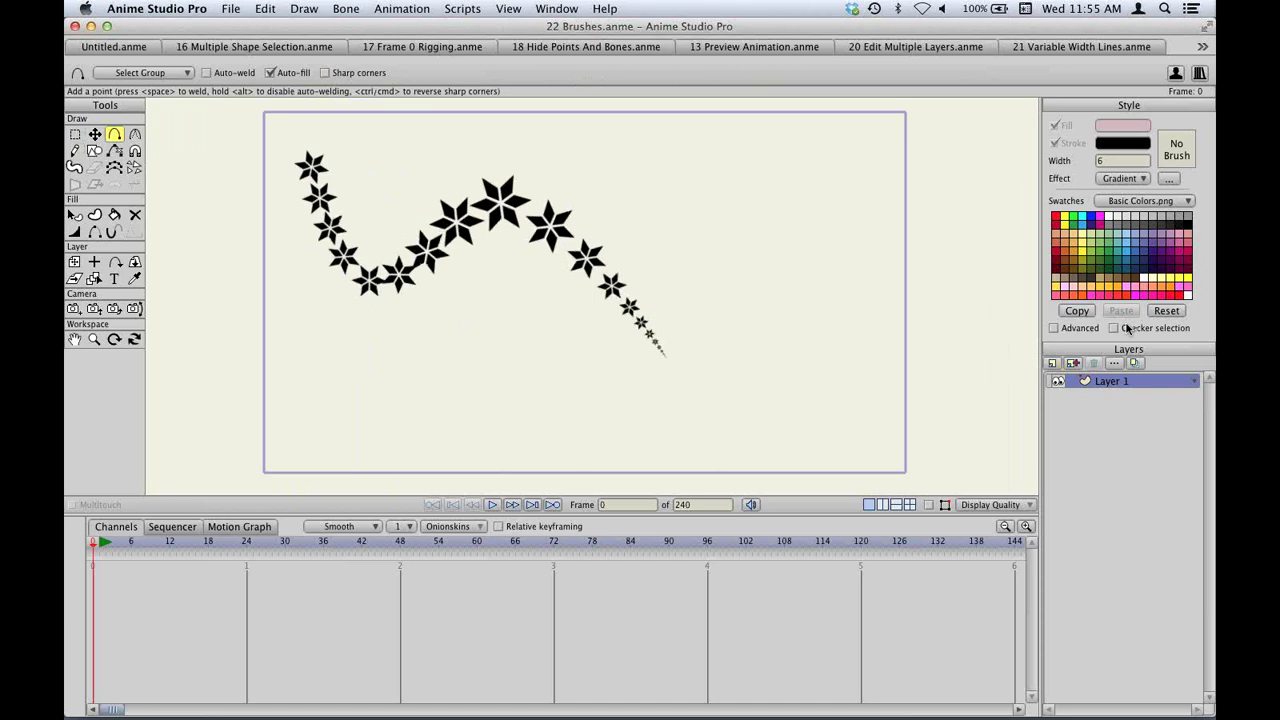
pyautogui.click(1166, 311)
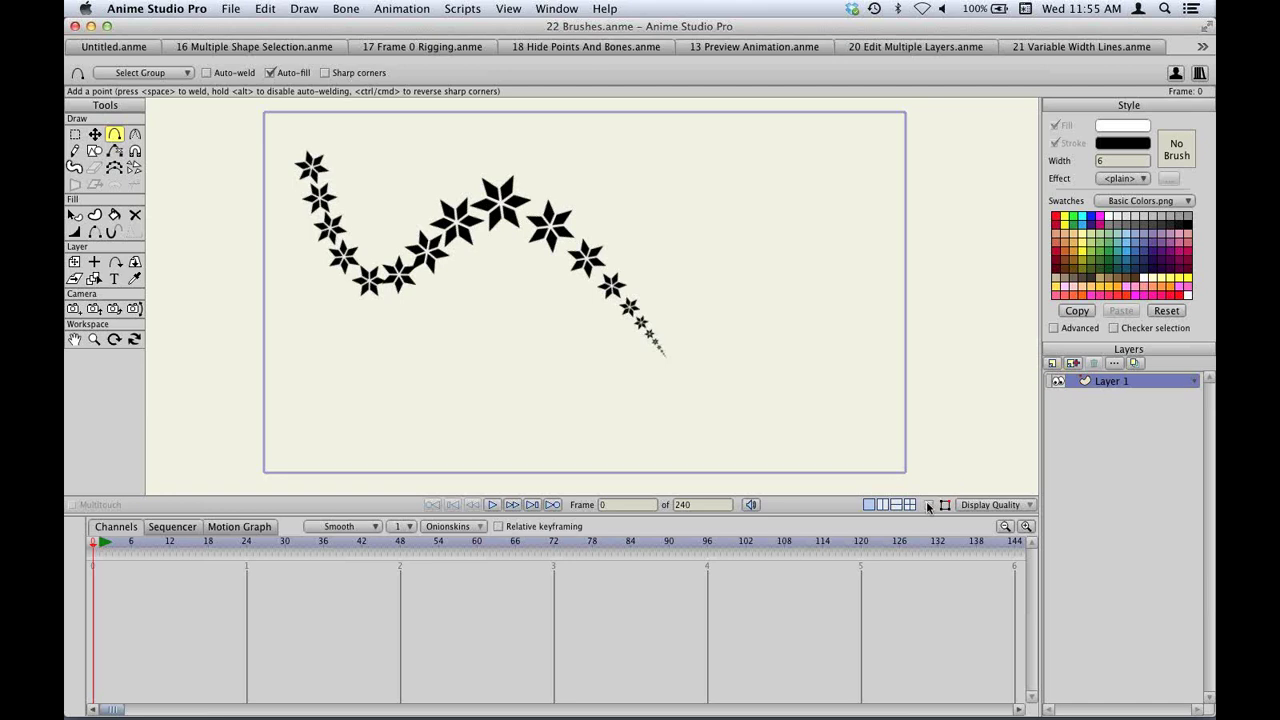
pyautogui.moveTo(372, 344); pyautogui.dragTo(652, 178)
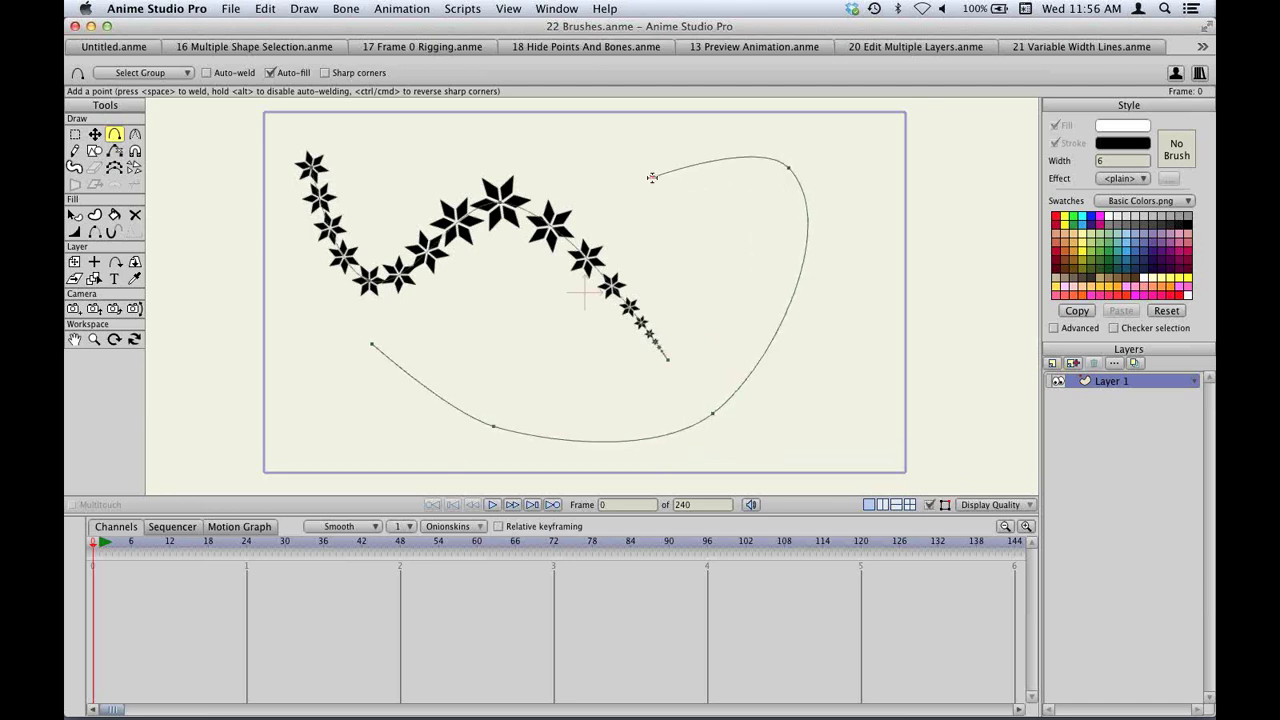
pyautogui.press('u')
pyautogui.press('space')
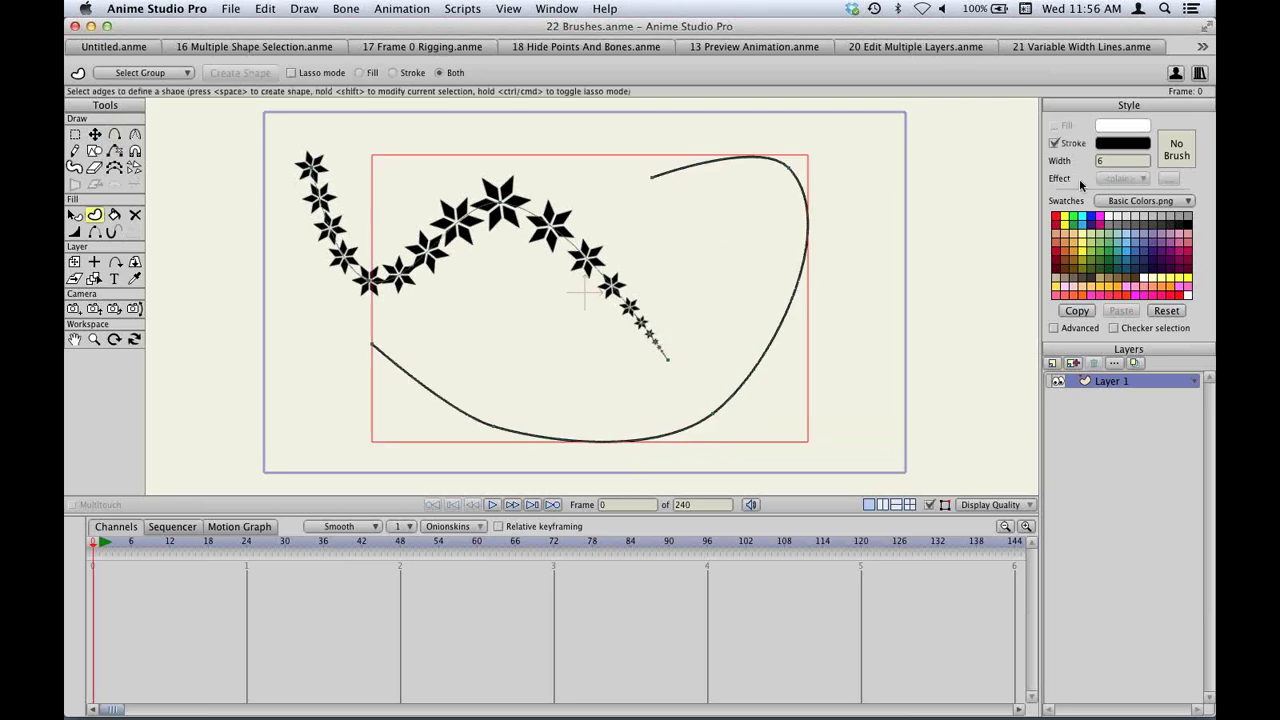
pyautogui.scroll(20, 1104, 163)
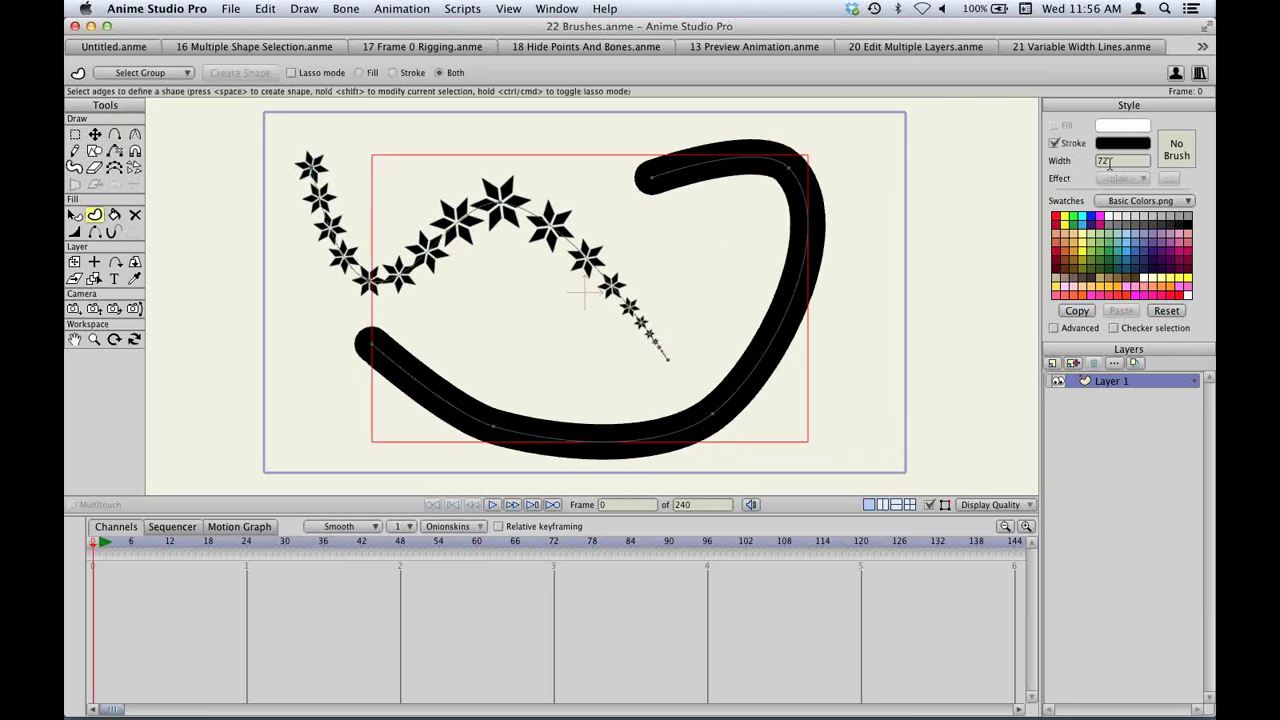
pyautogui.click(1177, 149)
# Try the heart and Brush002 brushes, then settle on the soft grey Brush004.
pyautogui.scroll(-1, 860, 190)
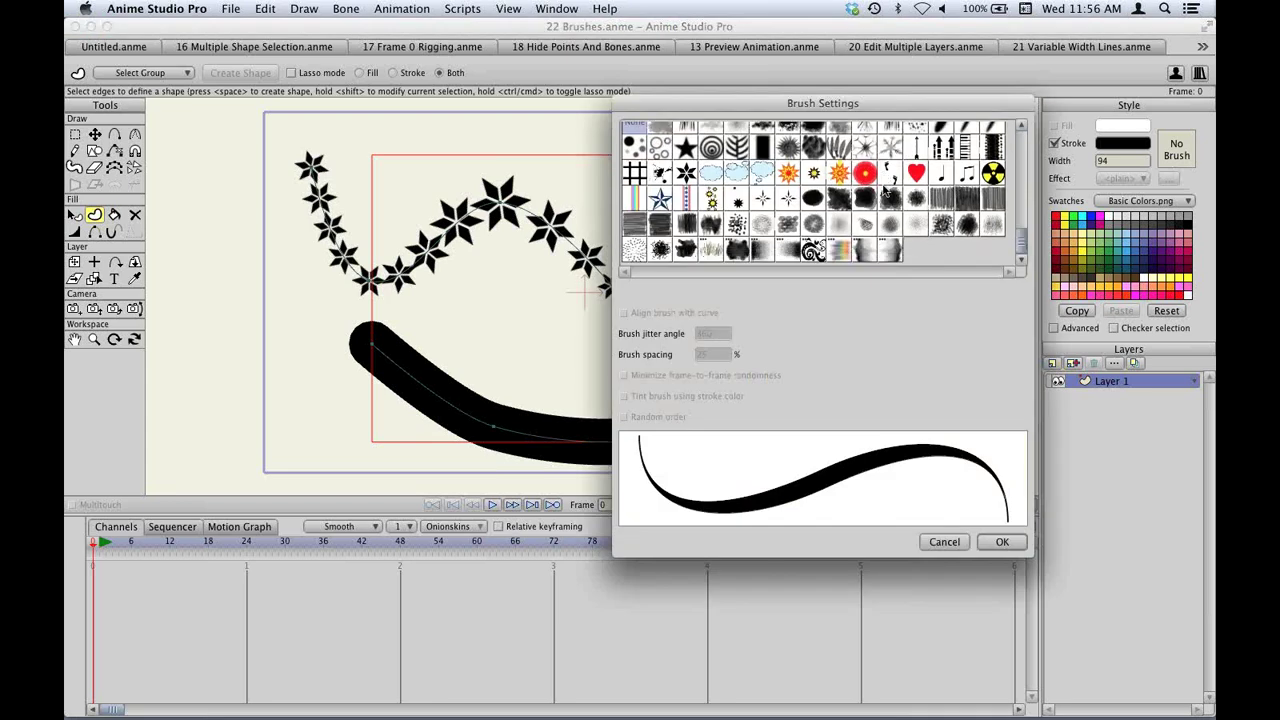
pyautogui.scroll(1, 860, 190)
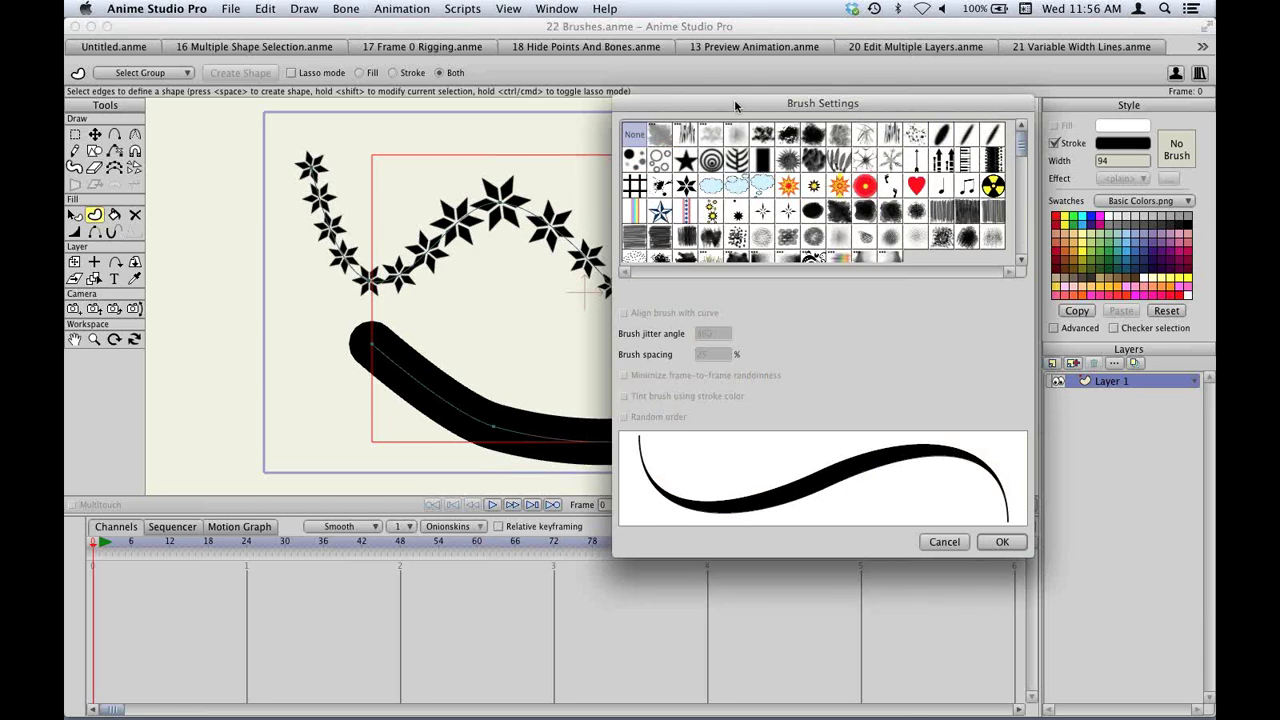
pyautogui.moveTo(735, 106); pyautogui.dragTo(817, 119)
pyautogui.click(795, 147)
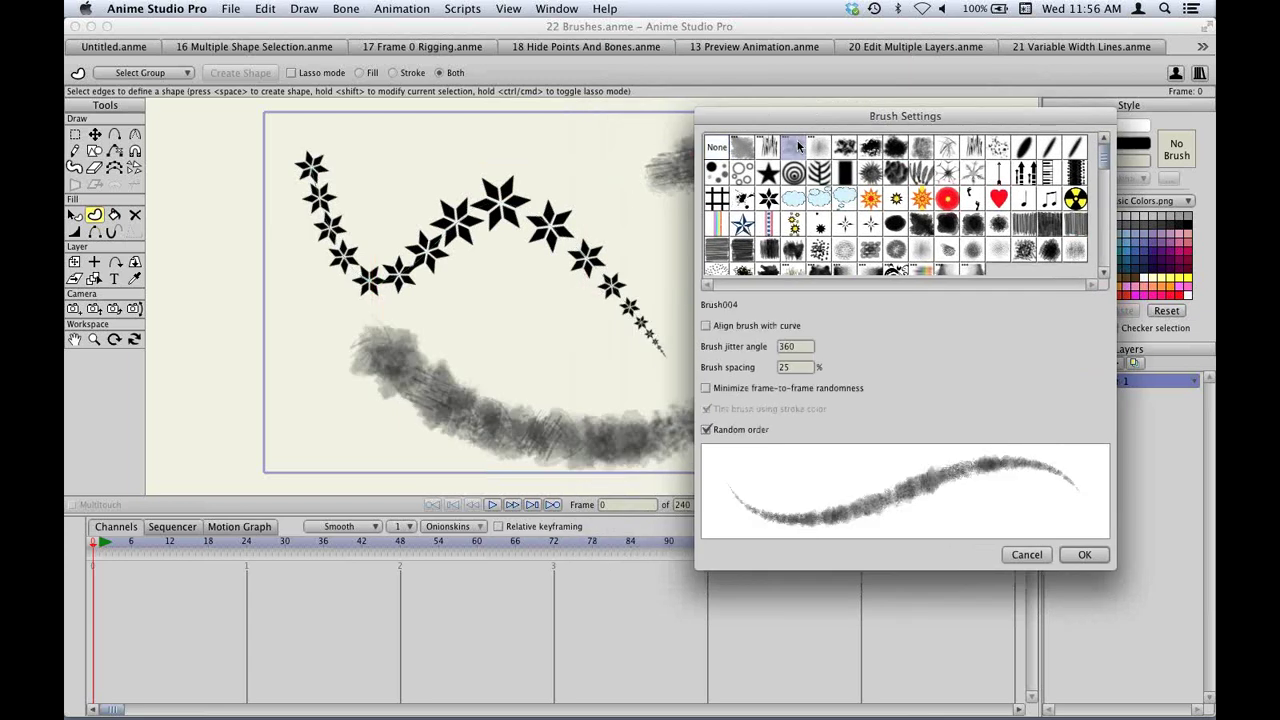
pyautogui.click(1000, 200)
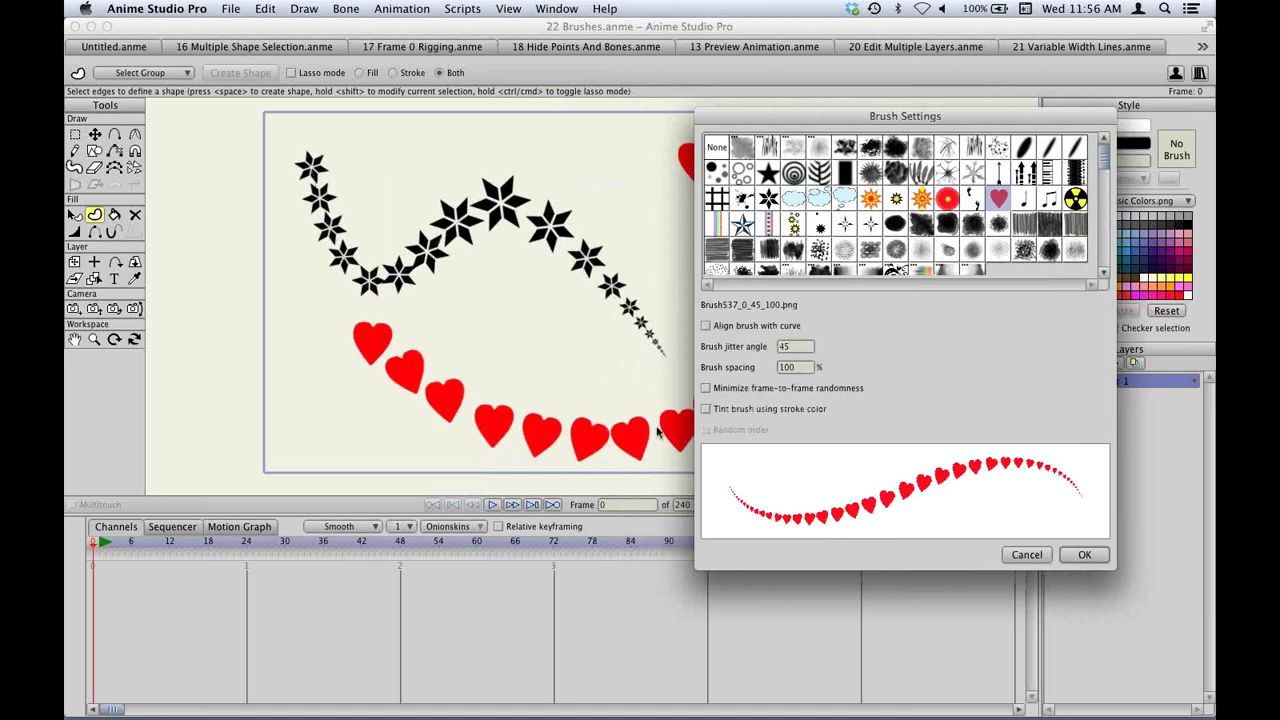
pyautogui.click(767, 150)
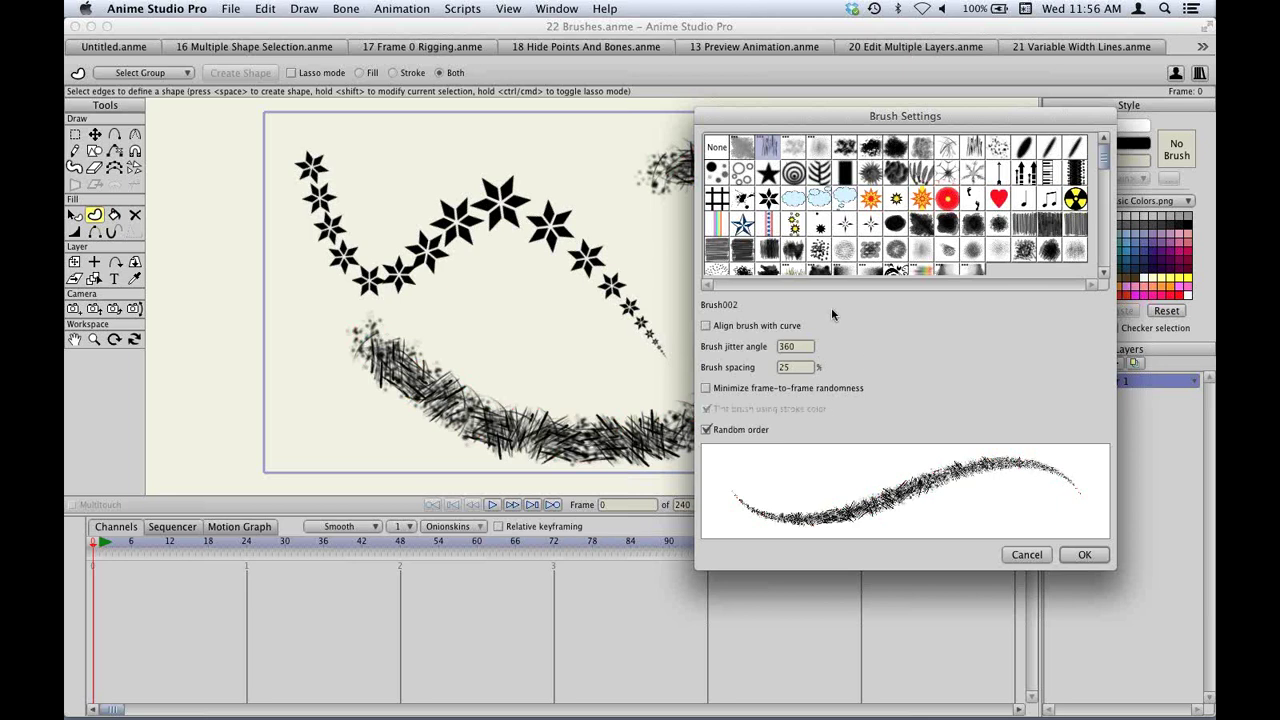
pyautogui.moveTo(800, 367)
pyautogui.mouseDown()
pyautogui.moveTo(810, 113)
pyautogui.moveTo(812, 263)
pyautogui.moveTo(374, 209)
pyautogui.moveTo(208, 132)
pyautogui.moveTo(64, 130)
pyautogui.mouseUp()
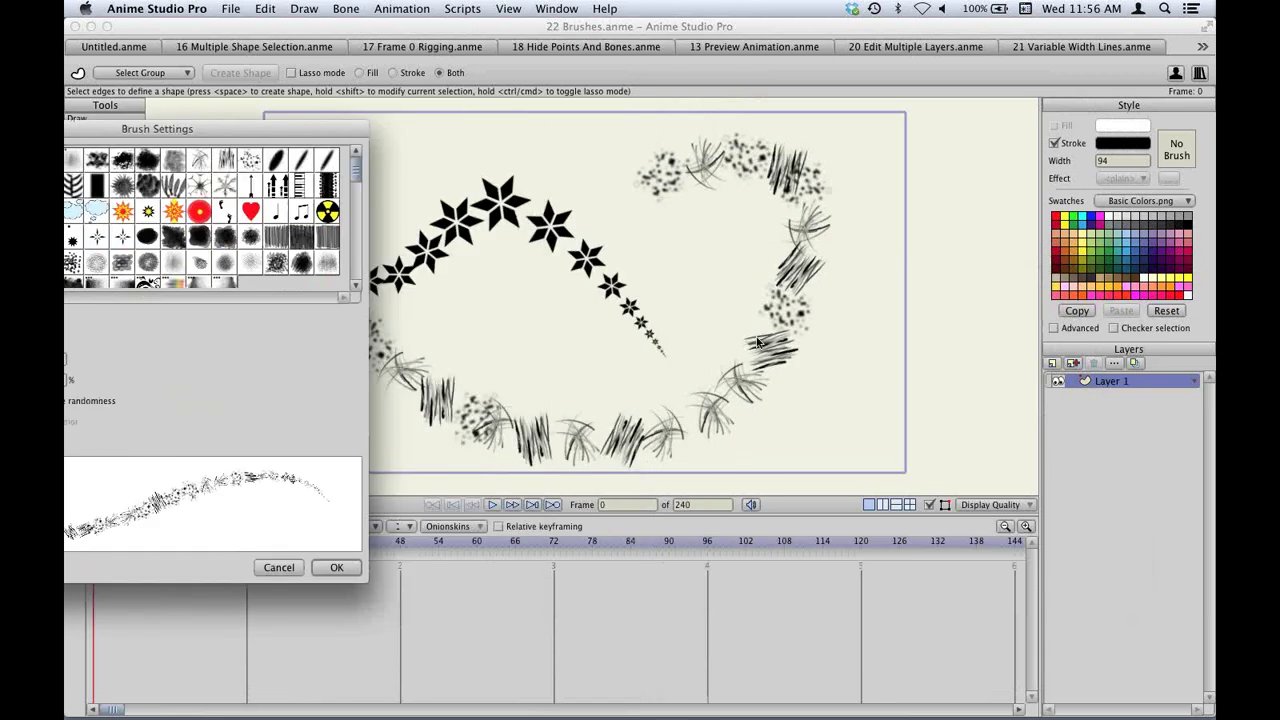
pyautogui.moveTo(157, 128); pyautogui.dragTo(359, 134)
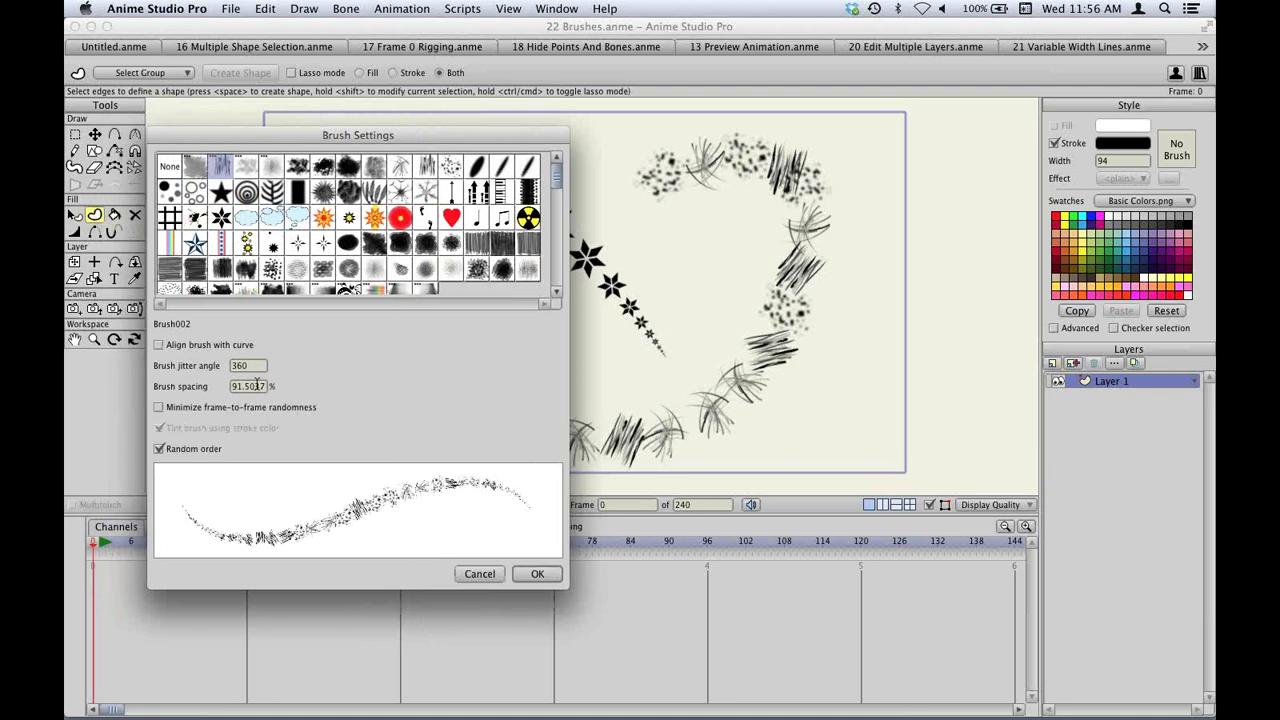
pyautogui.scroll(-15, 258, 385)
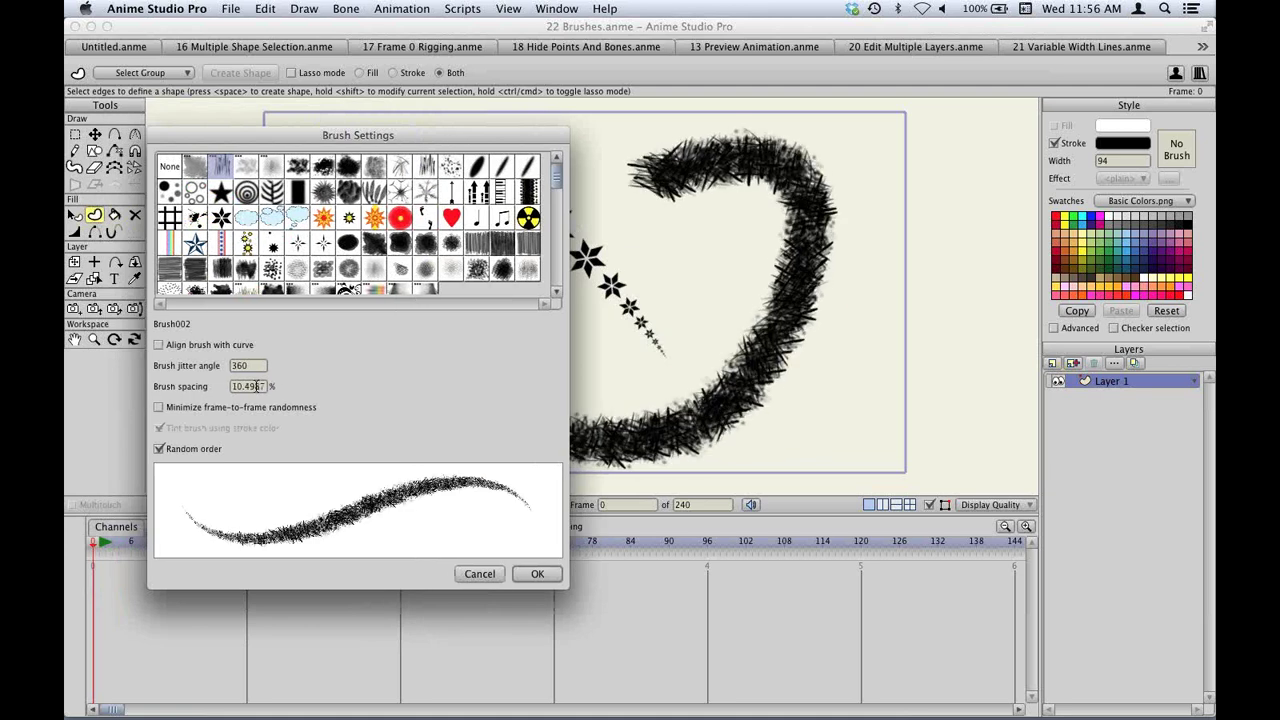
pyautogui.scroll(2, 258, 385)
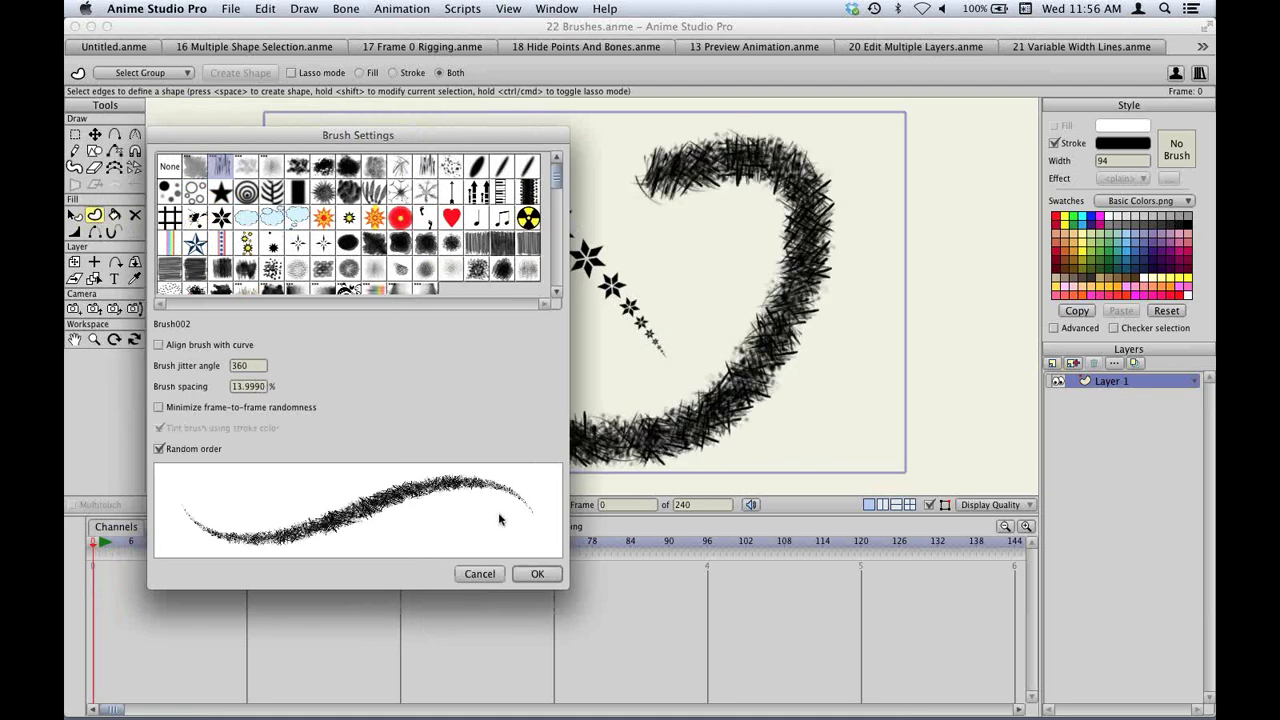
pyautogui.click(248, 166)
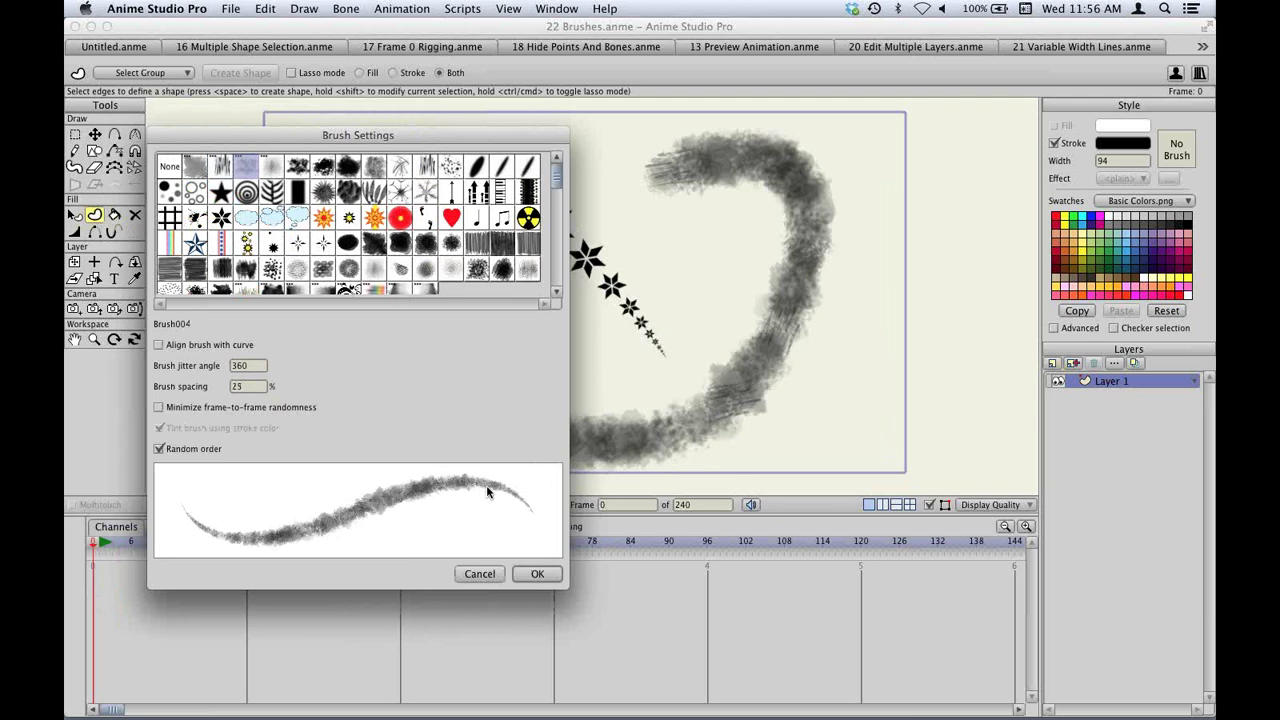
pyautogui.click(537, 573)
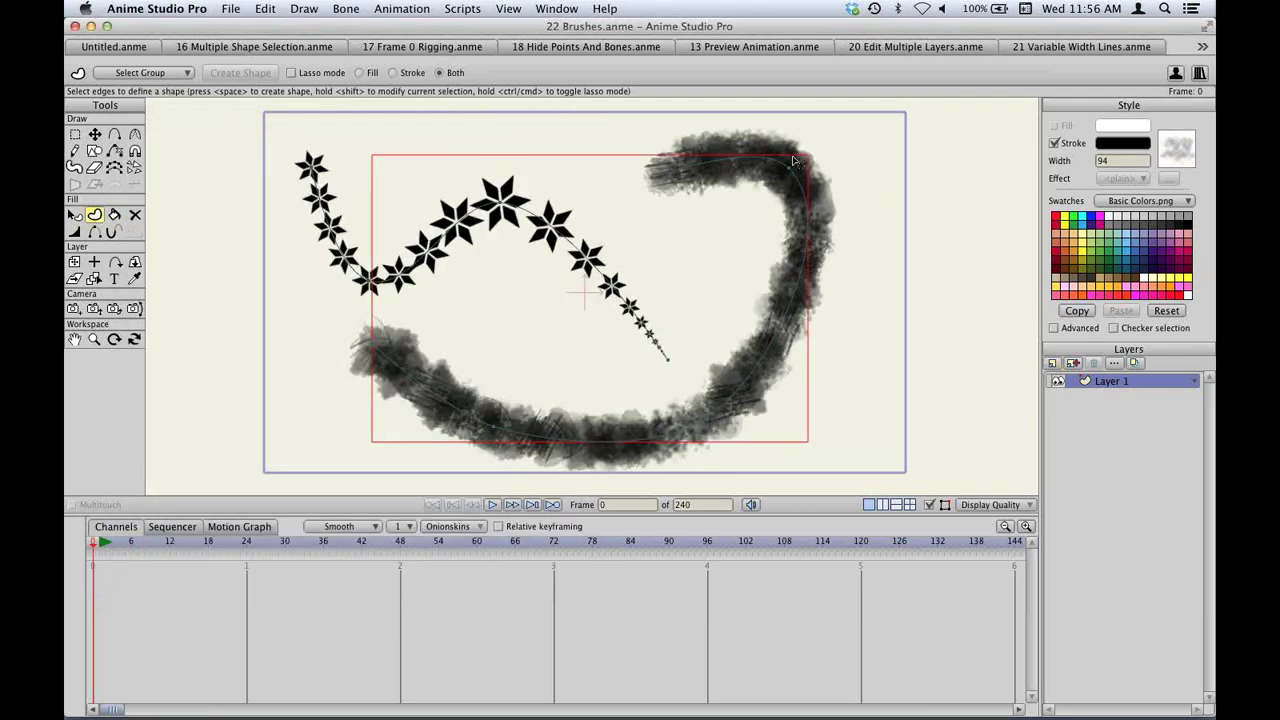
# Thin the stroke near its upper end and render a preview.
pyautogui.press('w')
pyautogui.moveTo(743, 431); pyautogui.dragTo(705, 432)
pyautogui.press('super+s')
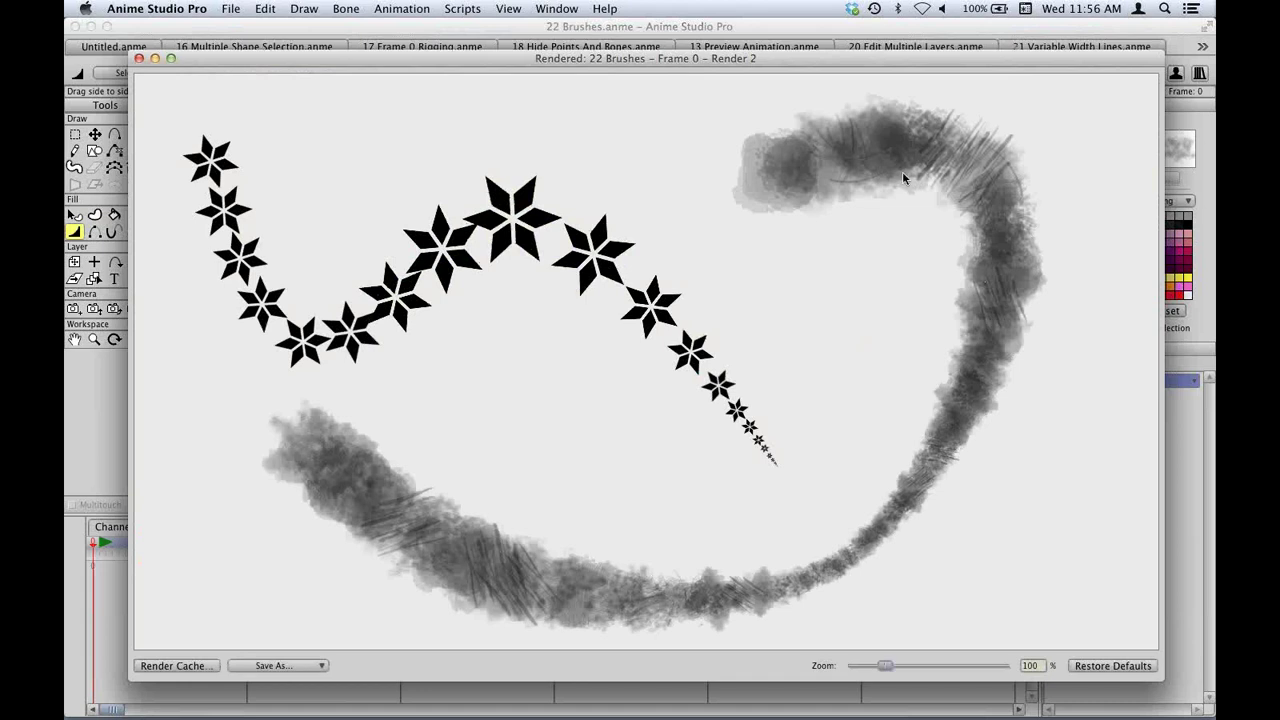
pyautogui.press('super+w')
# Reselect the curved stroke and try the rainbow and black water-edge brushes on it.
pyautogui.press('q')
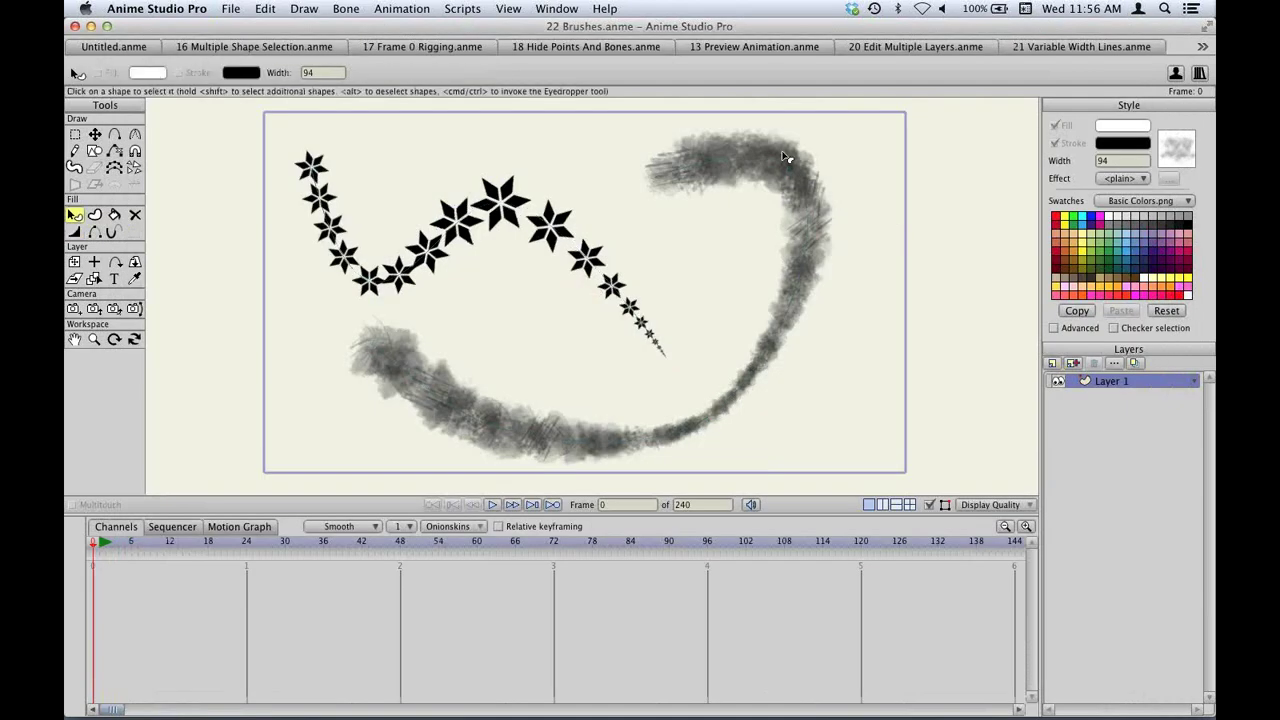
pyautogui.click(789, 160)
pyautogui.click(1190, 149)
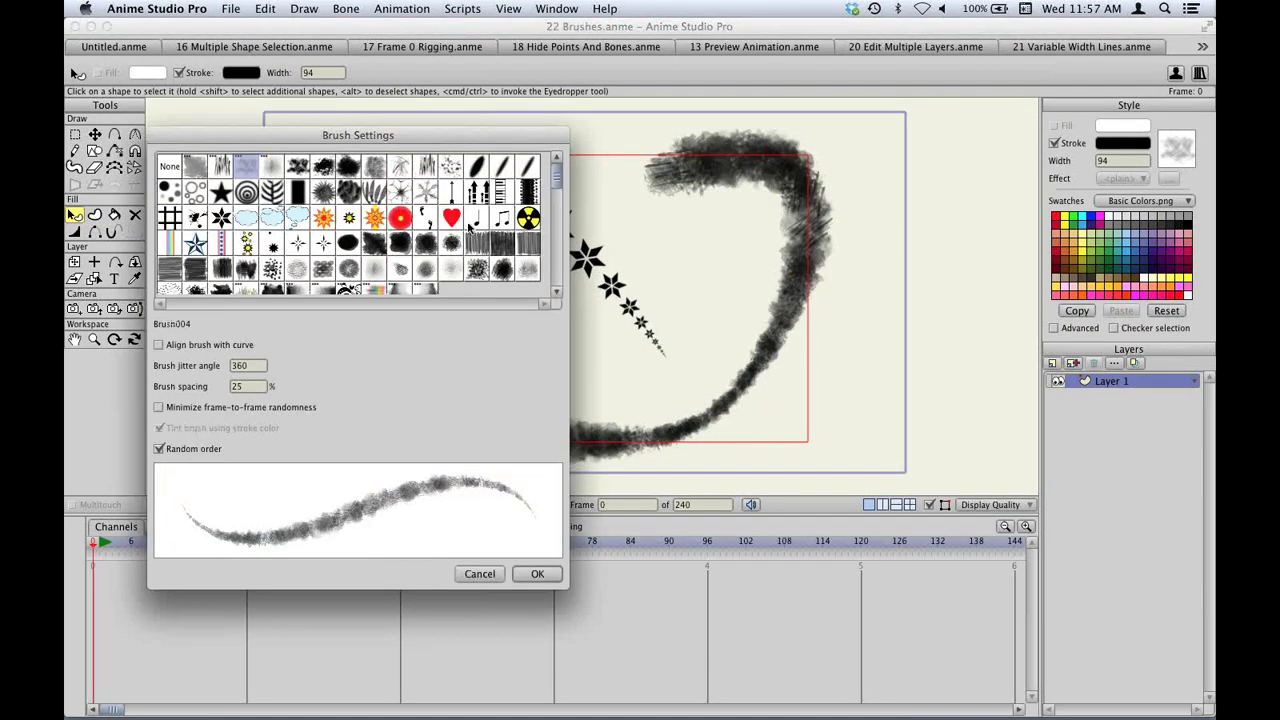
pyautogui.scroll(-1, 386, 260)
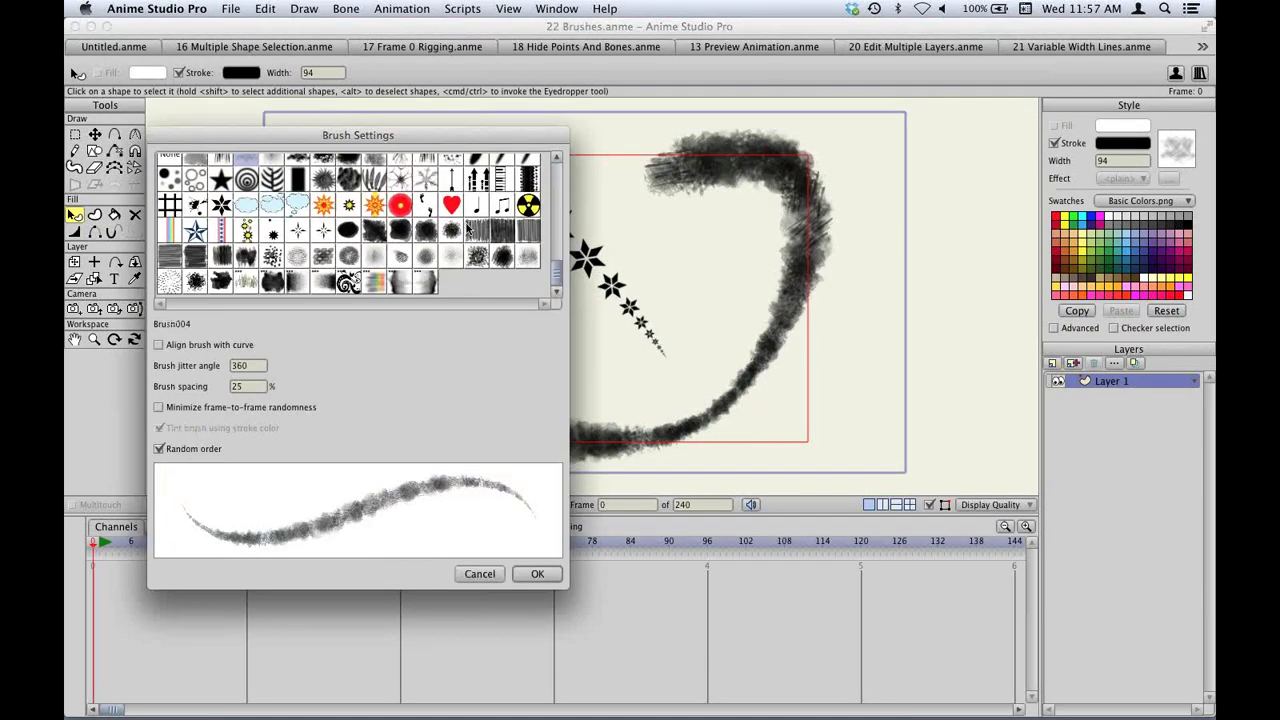
pyautogui.click(371, 283)
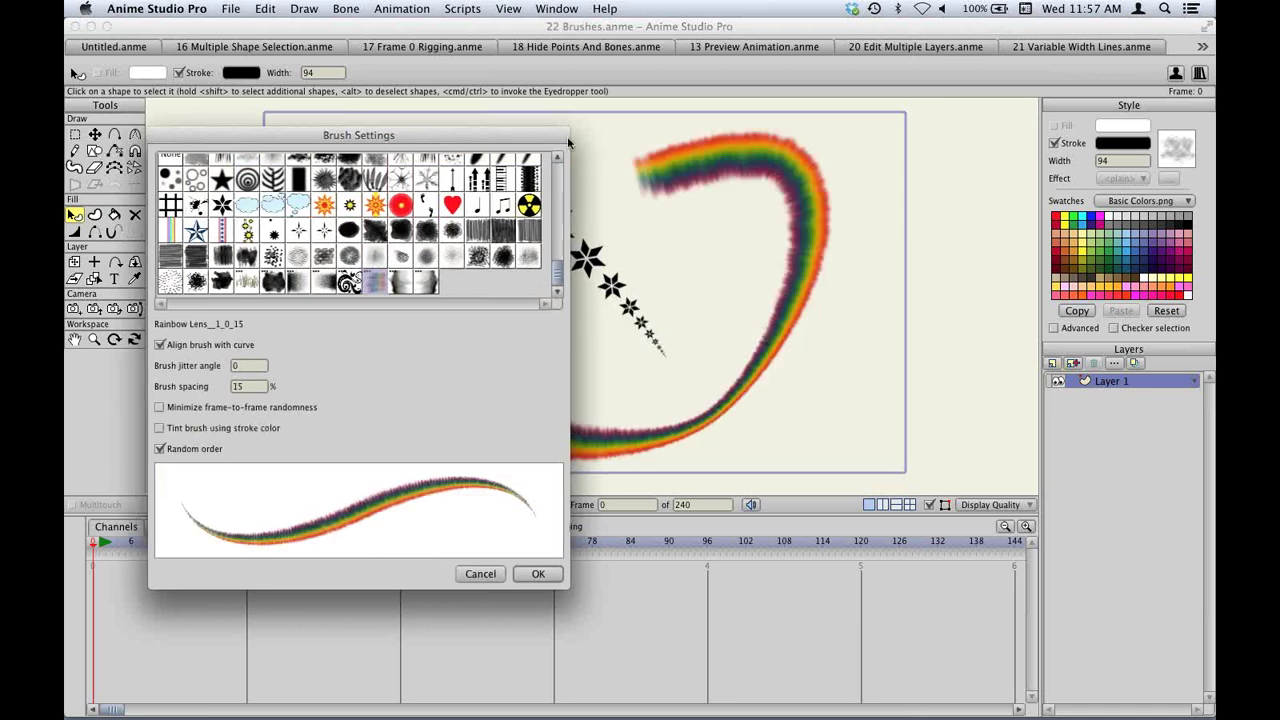
pyautogui.moveTo(412, 139)
pyautogui.mouseDown()
pyautogui.moveTo(1128, 175)
pyautogui.moveTo(944, 180)
pyautogui.mouseUp()
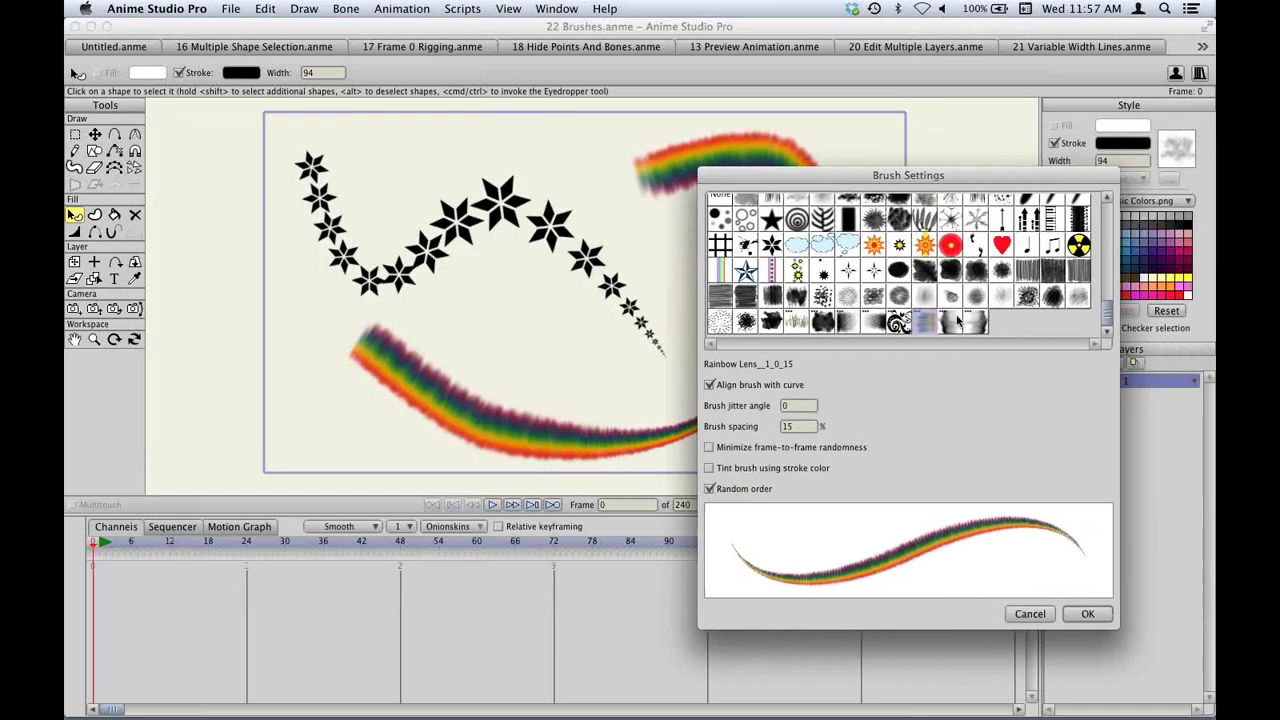
pyautogui.click(972, 322)
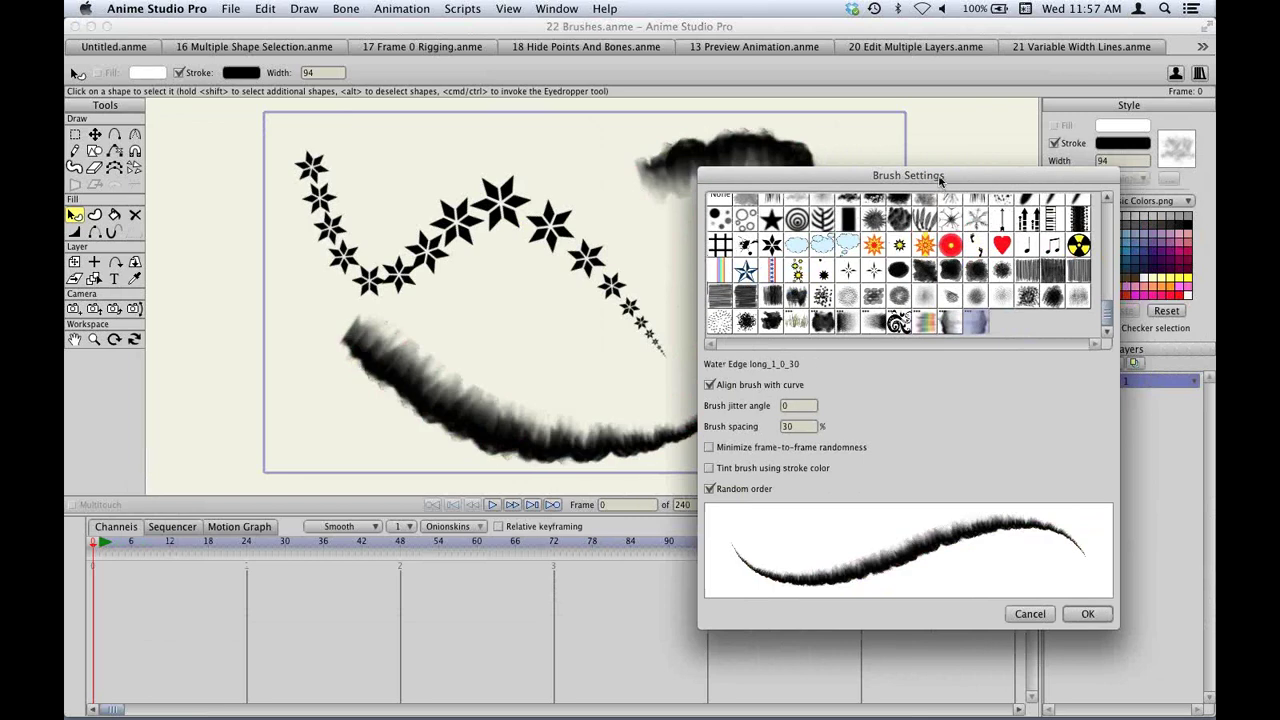
pyautogui.moveTo(937, 177)
pyautogui.mouseDown()
pyautogui.moveTo(1208, 260)
pyautogui.moveTo(957, 178)
pyautogui.mouseUp()
# Apply the CK Grass brush to the stroke, deselect it, and bring up the Open dialog.
pyautogui.click(817, 322)
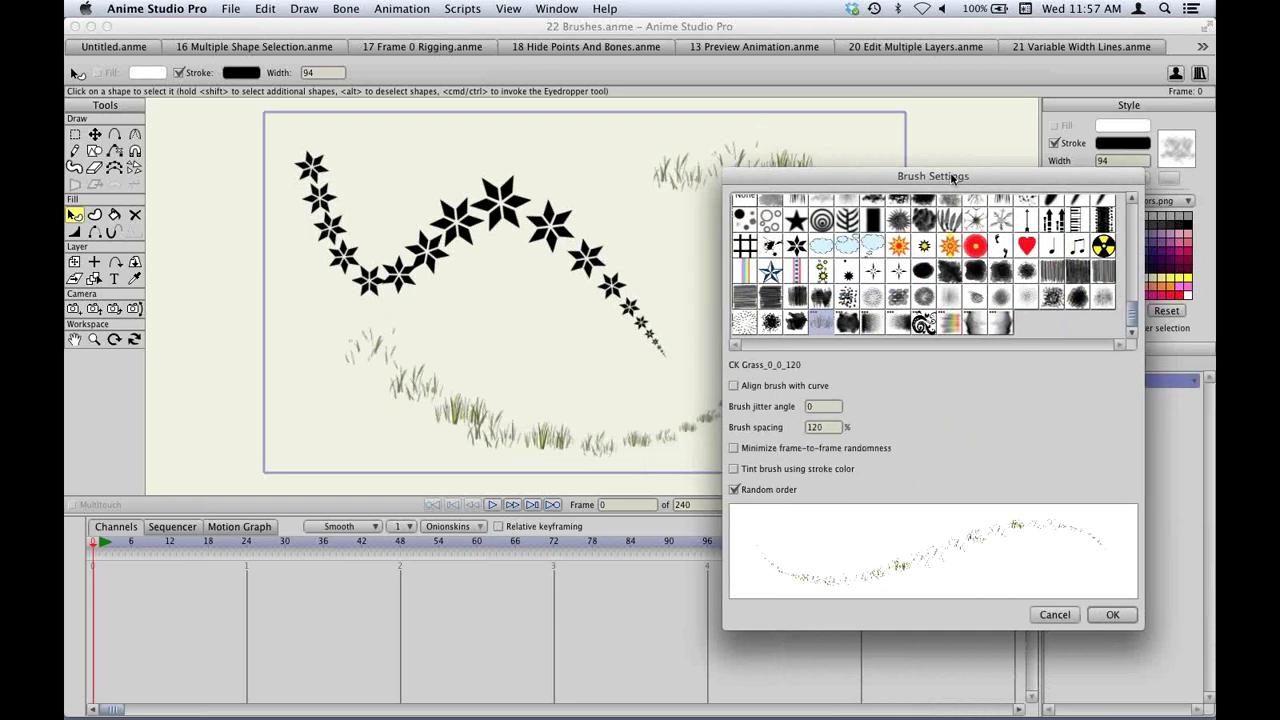
pyautogui.moveTo(905, 177)
pyautogui.mouseDown()
pyautogui.moveTo(1140, 175)
pyautogui.moveTo(995, 175)
pyautogui.mouseUp()
pyautogui.click(1200, 613)
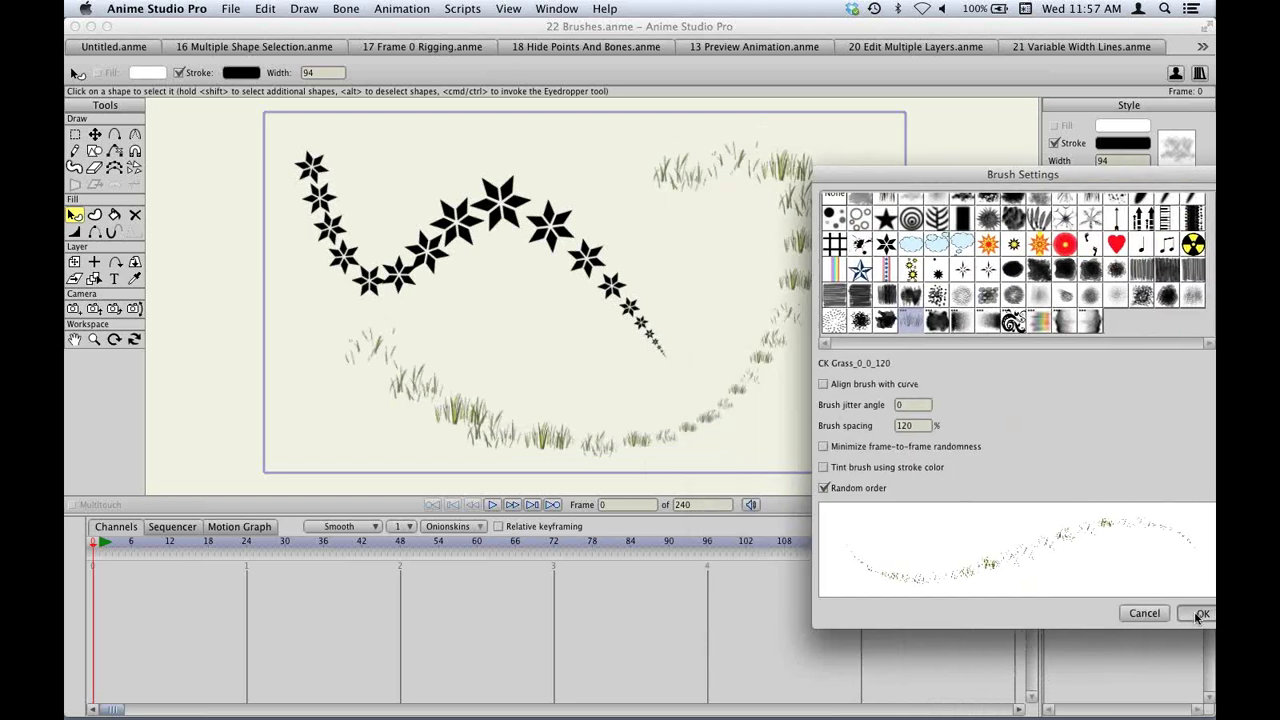
pyautogui.click(872, 371)
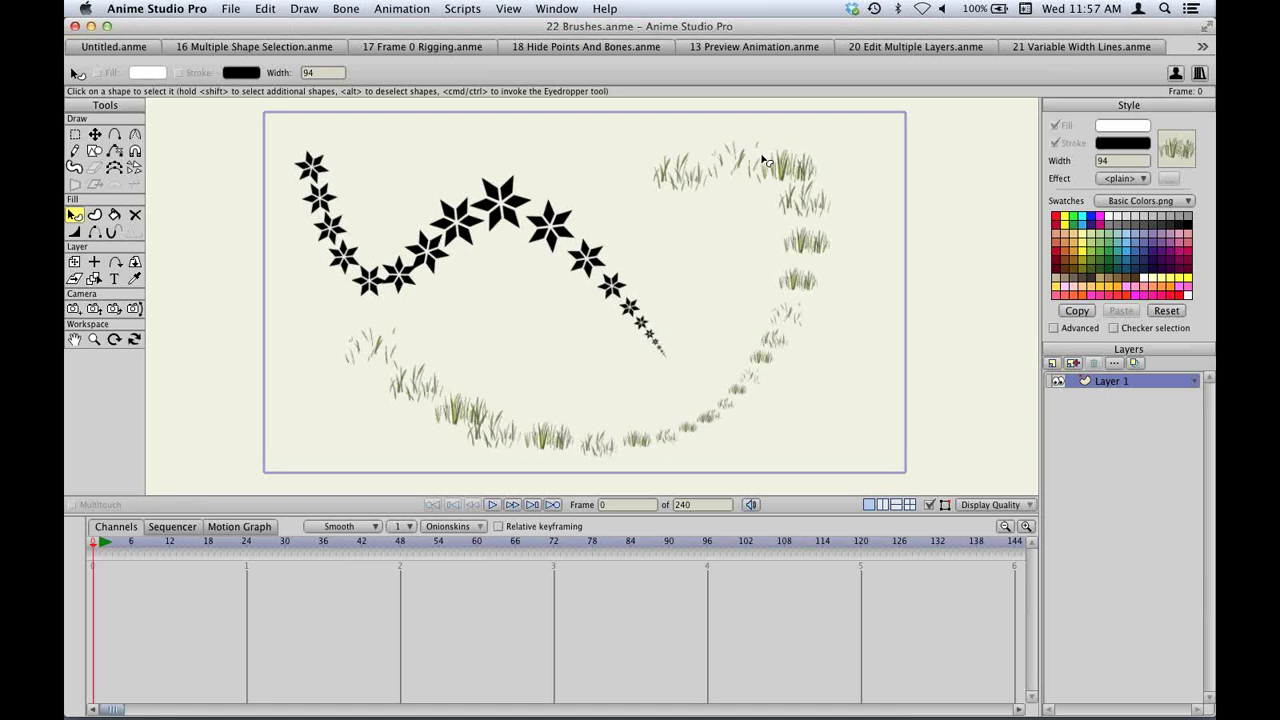
pyautogui.press('super+o')
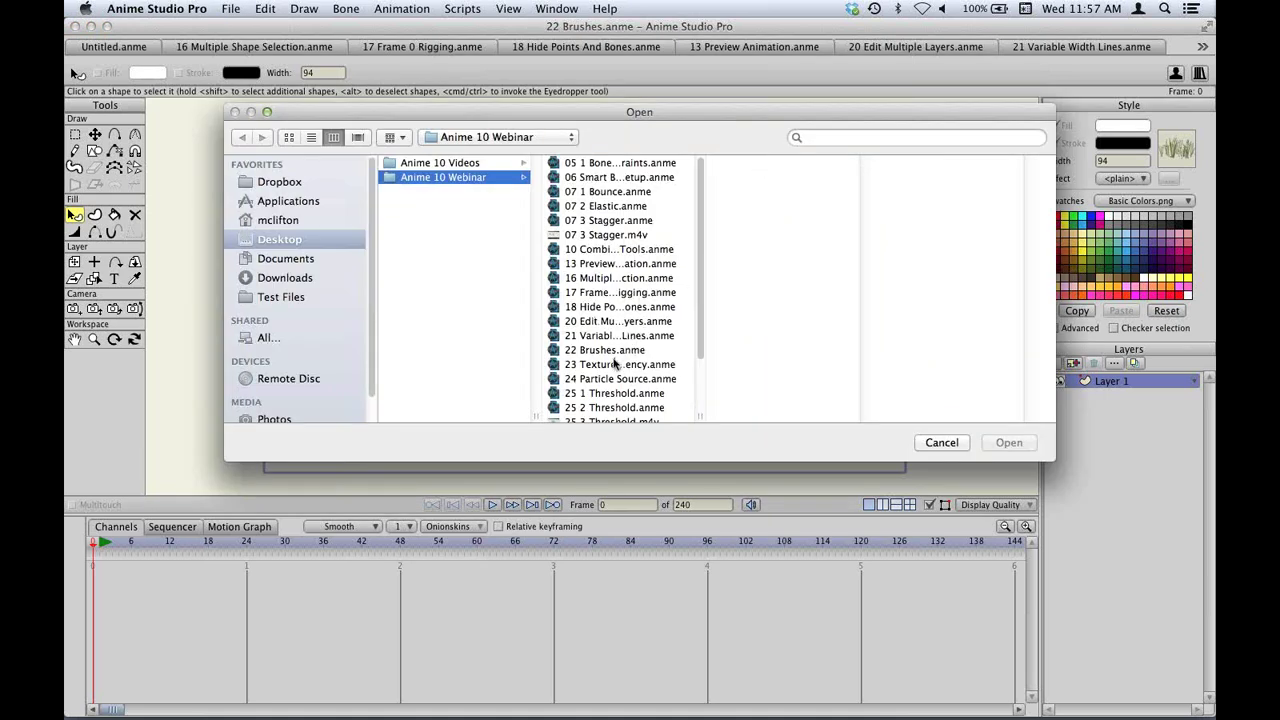
# Open 23 Texture Transparency.anme and select its magenta ellipse.
pyautogui.doubleClick(612, 364)
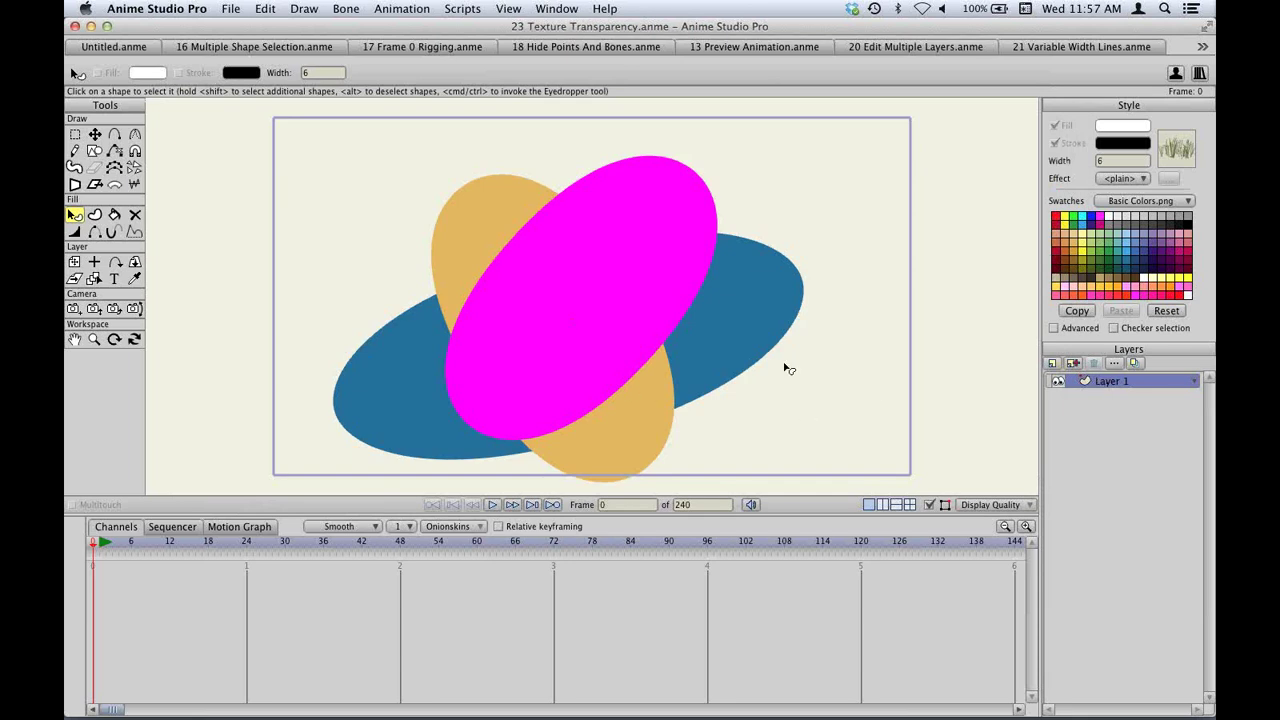
pyautogui.click(589, 278)
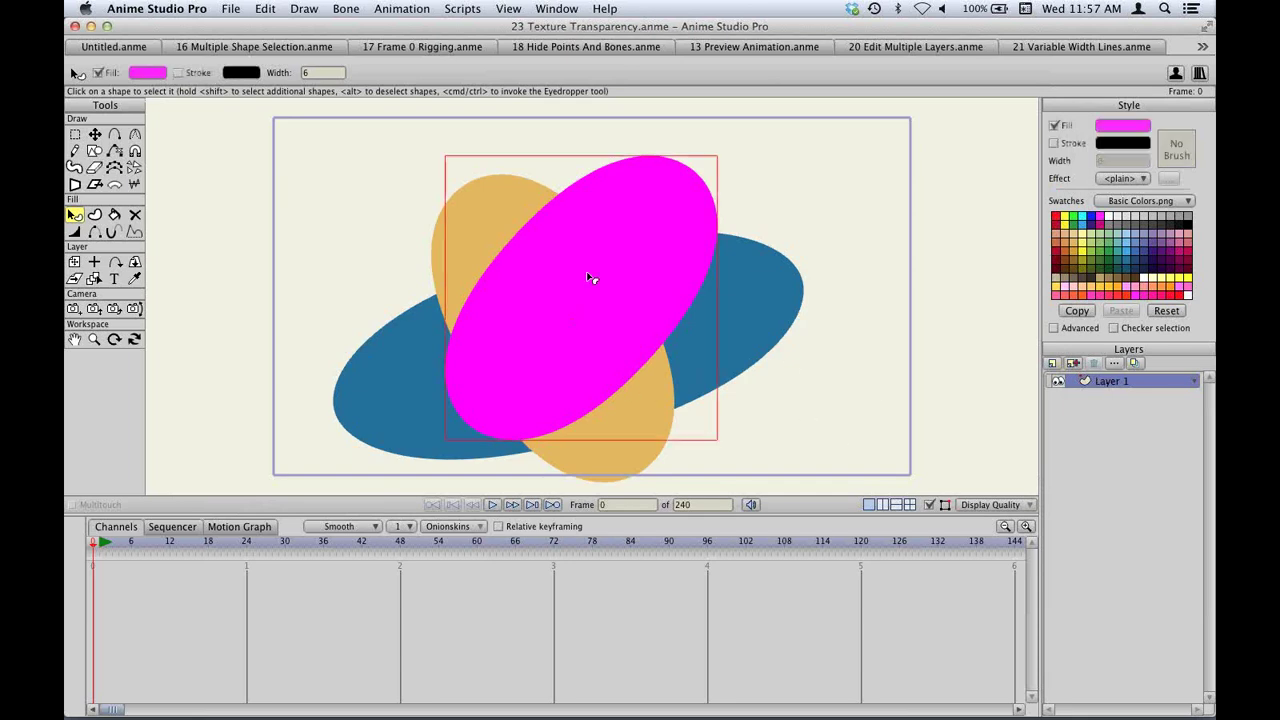
pyautogui.click(1124, 181)
# Give the magenta ellipse an Image Texture fill from Texture.png with Through transparency on.
pyautogui.click(1162, 271)
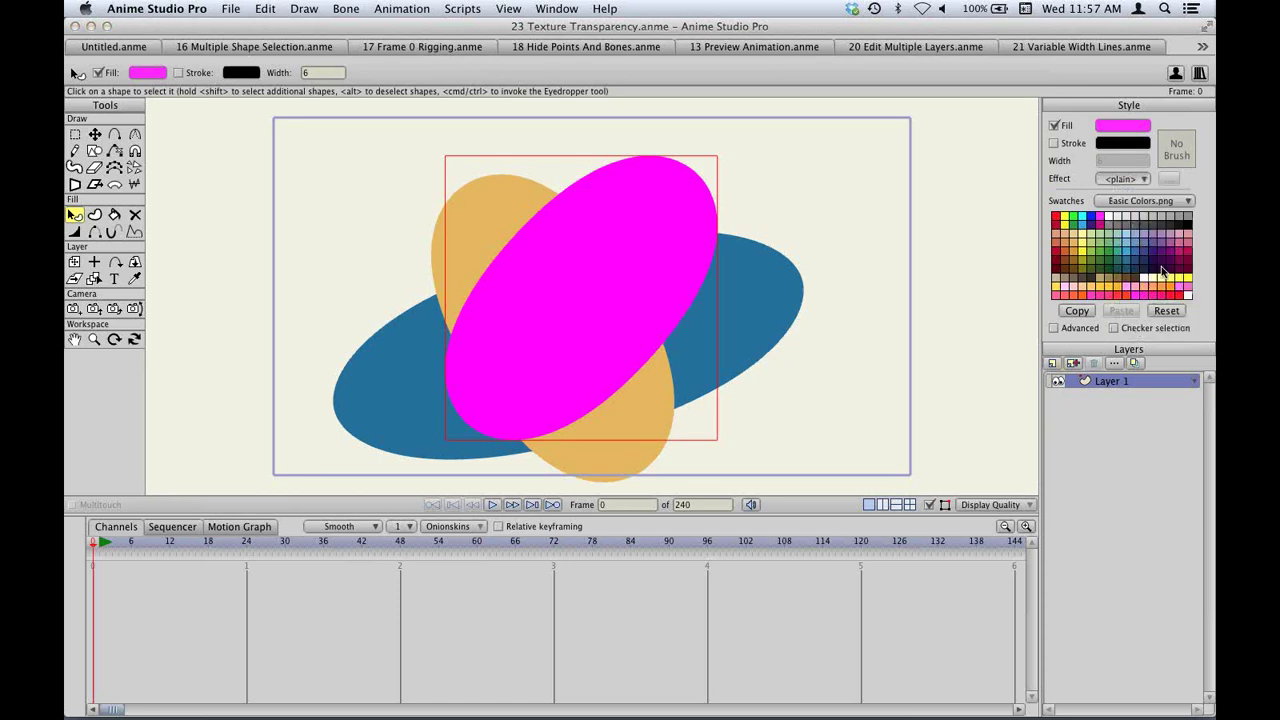
pyautogui.click(711, 311)
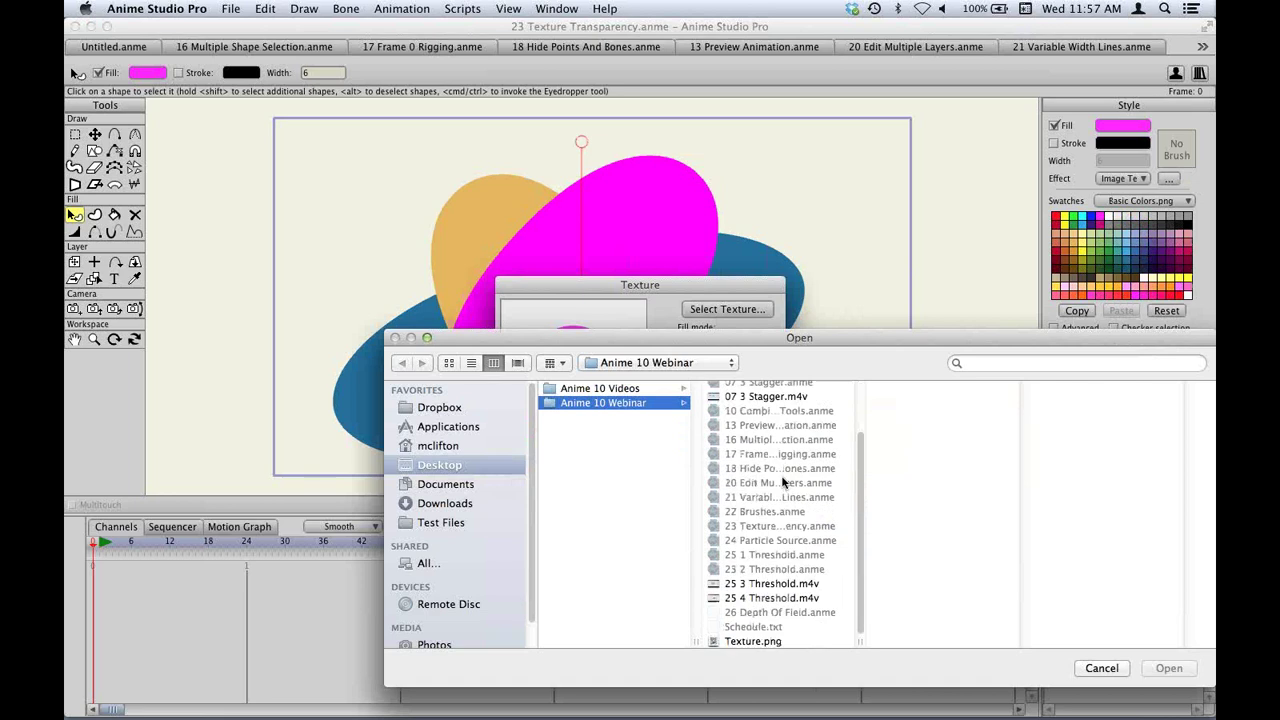
pyautogui.click(778, 641)
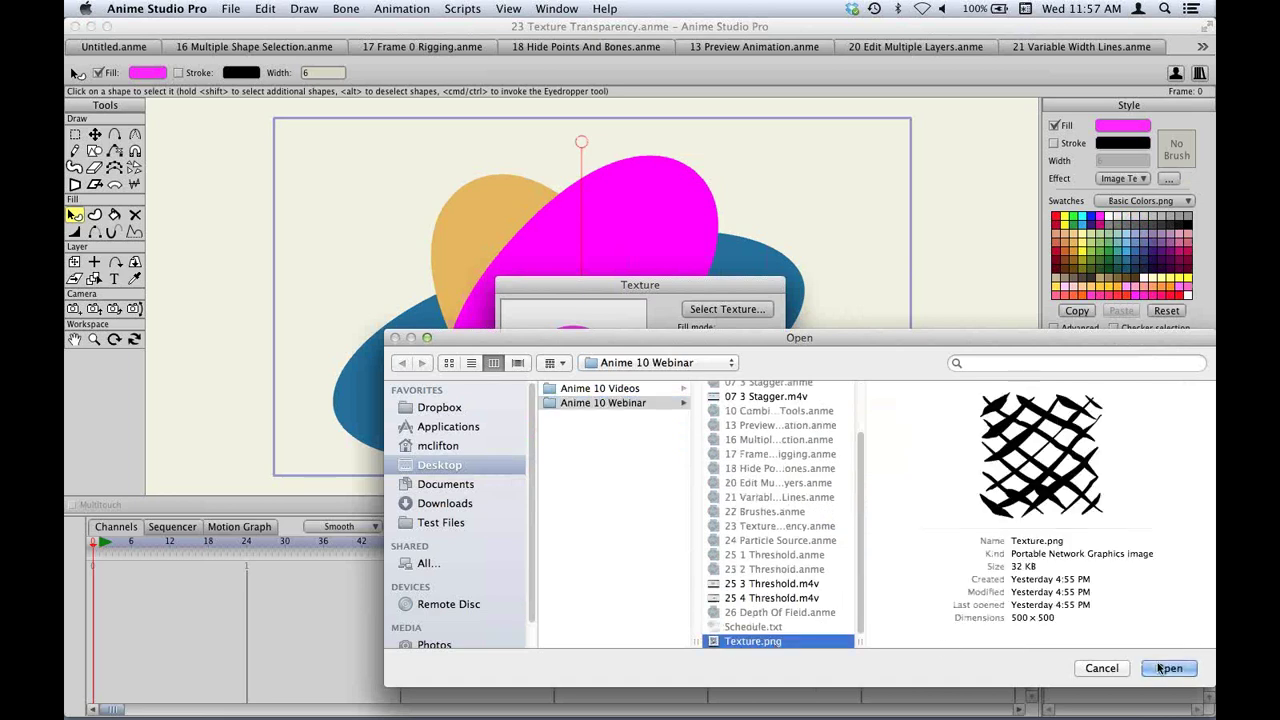
pyautogui.click(1168, 668)
pyautogui.moveTo(720, 286); pyautogui.dragTo(1030, 168)
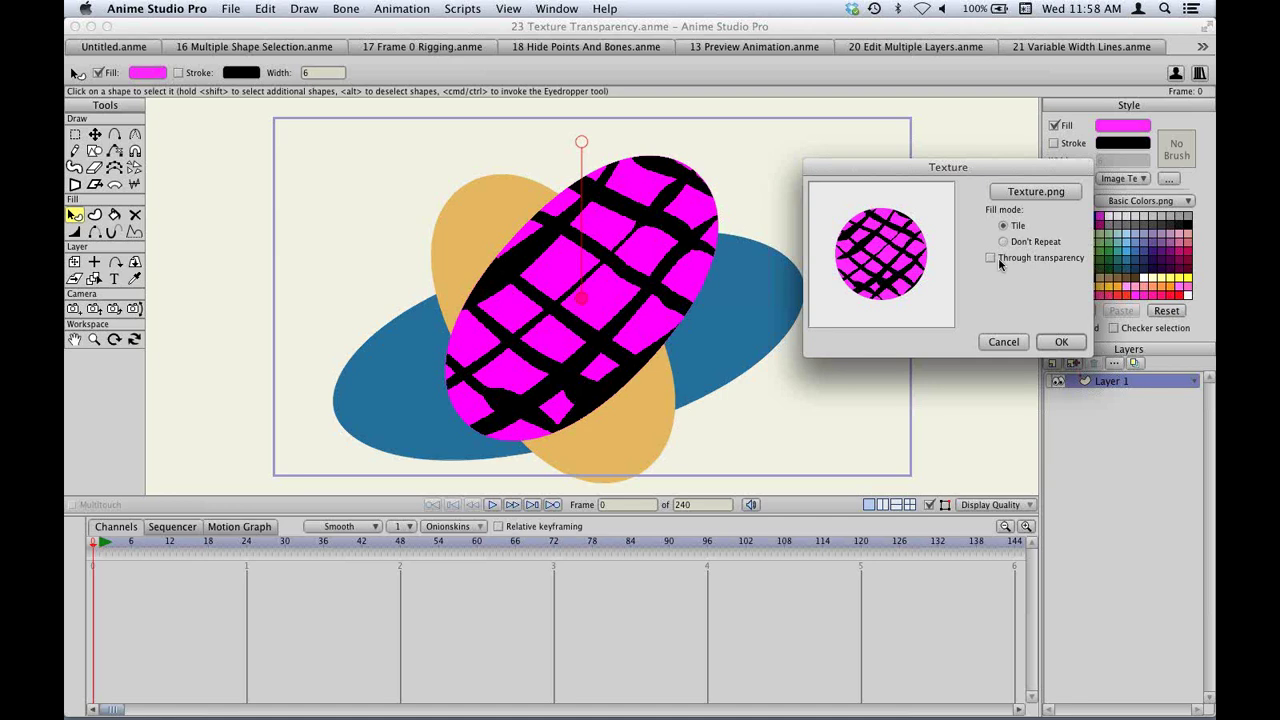
pyautogui.click(1047, 262)
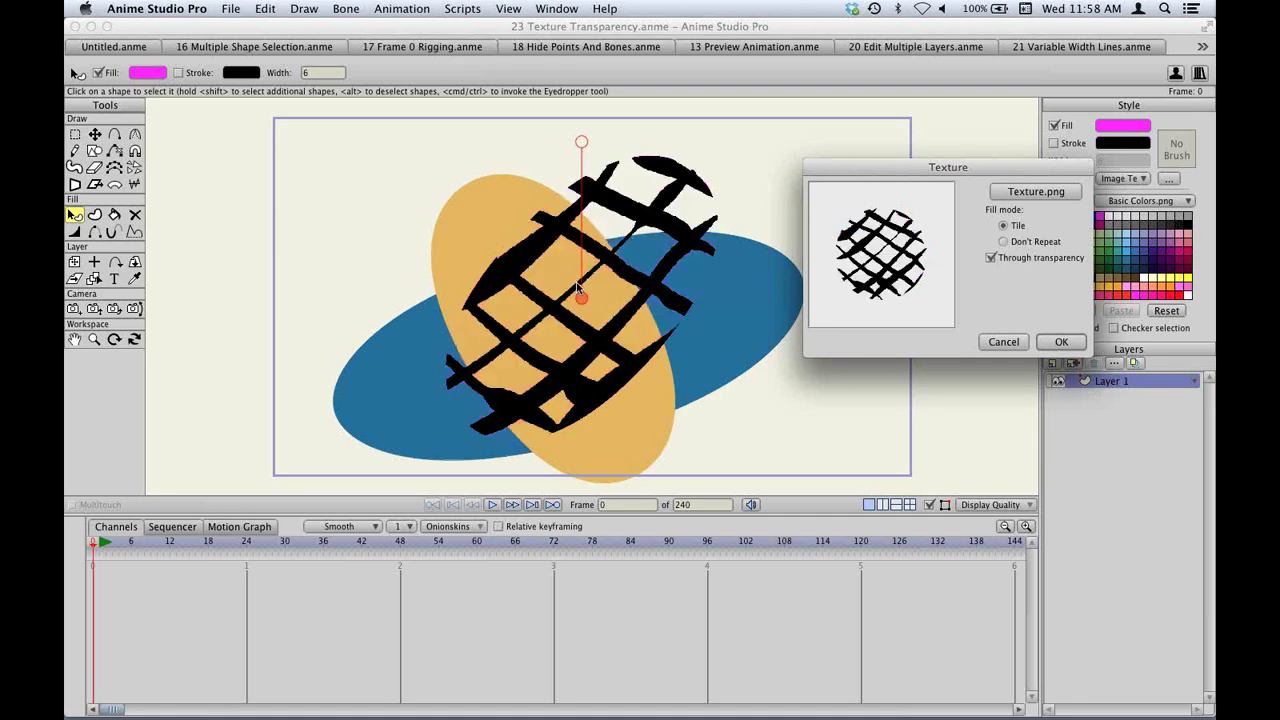
pyautogui.click(1061, 341)
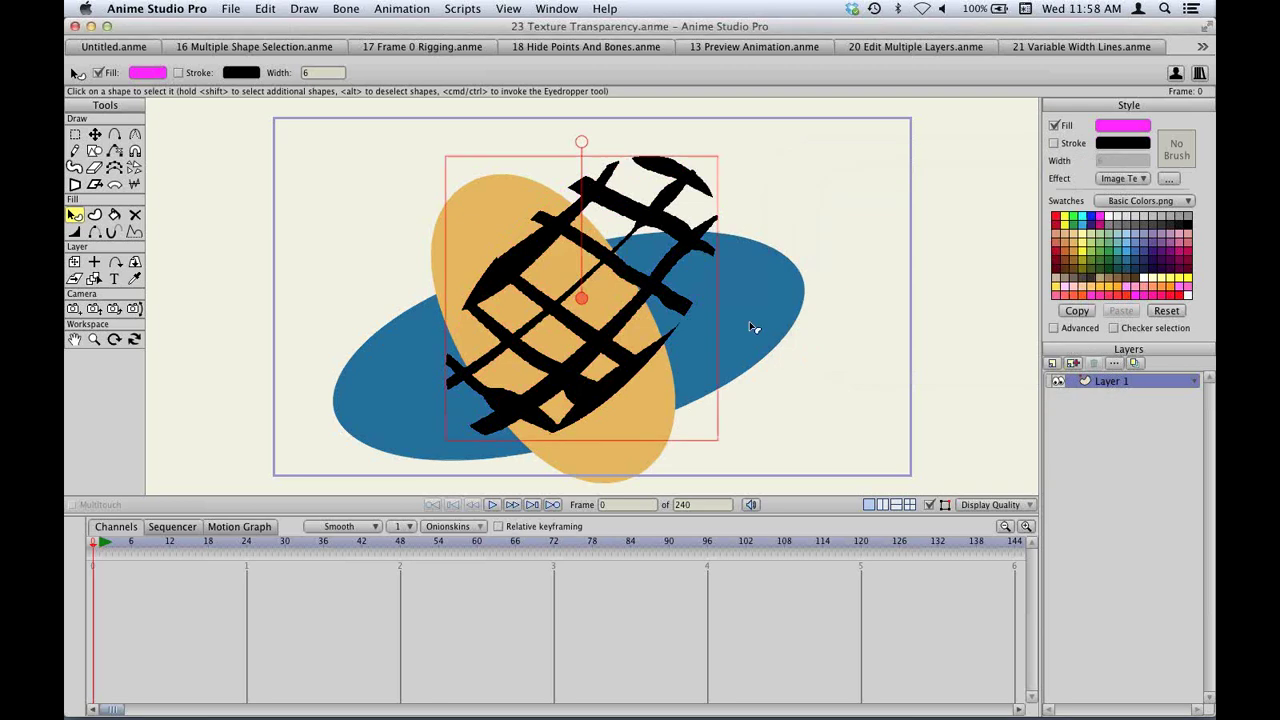
pyautogui.press('t')
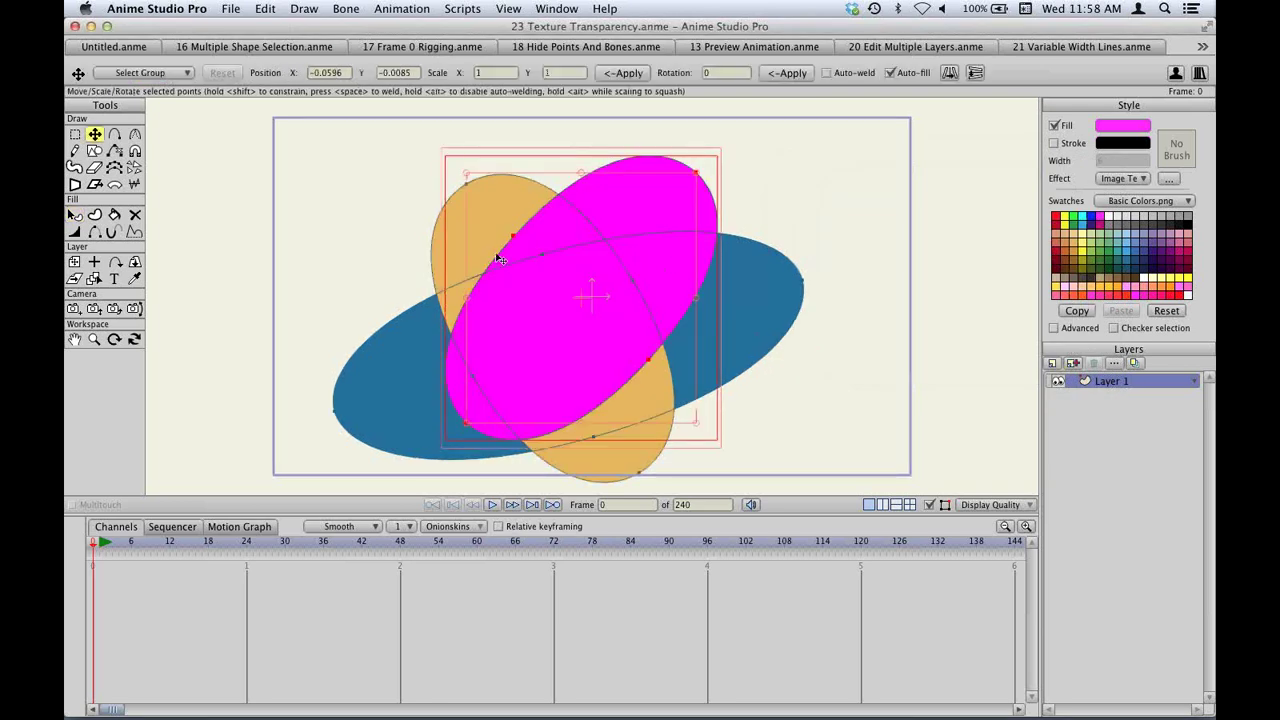
pyautogui.press('q')
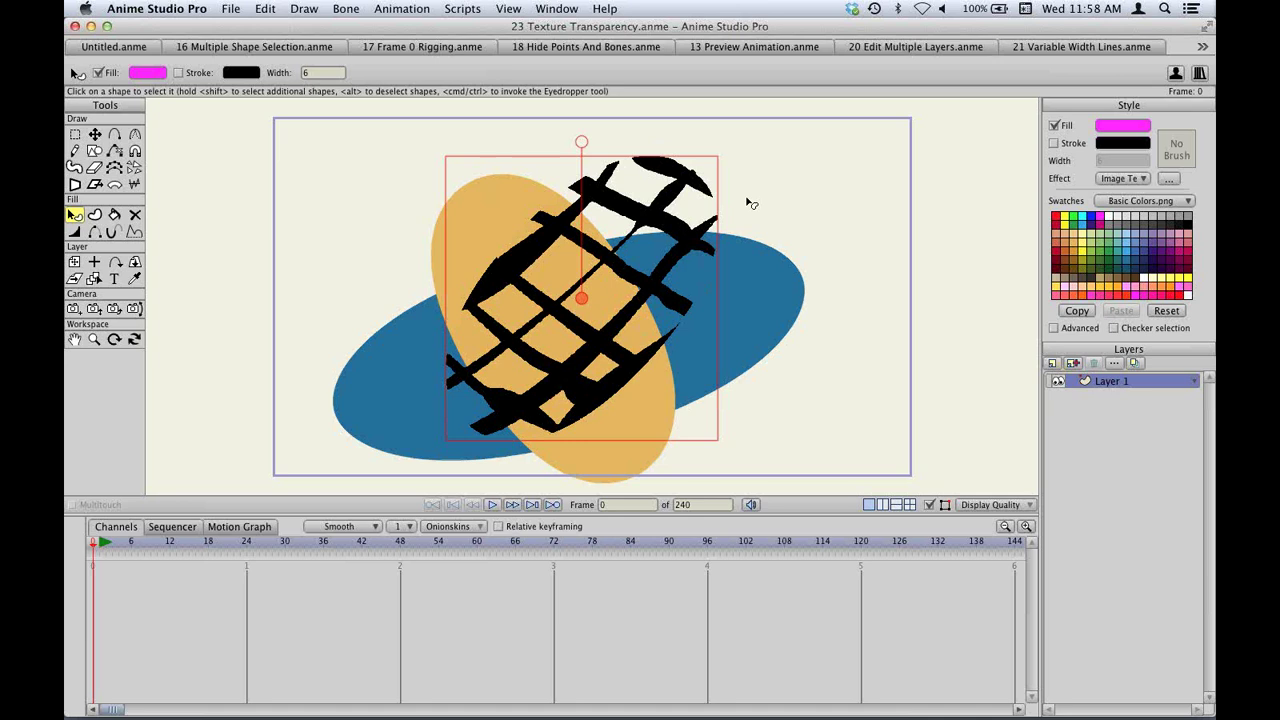
pyautogui.press('super+o')
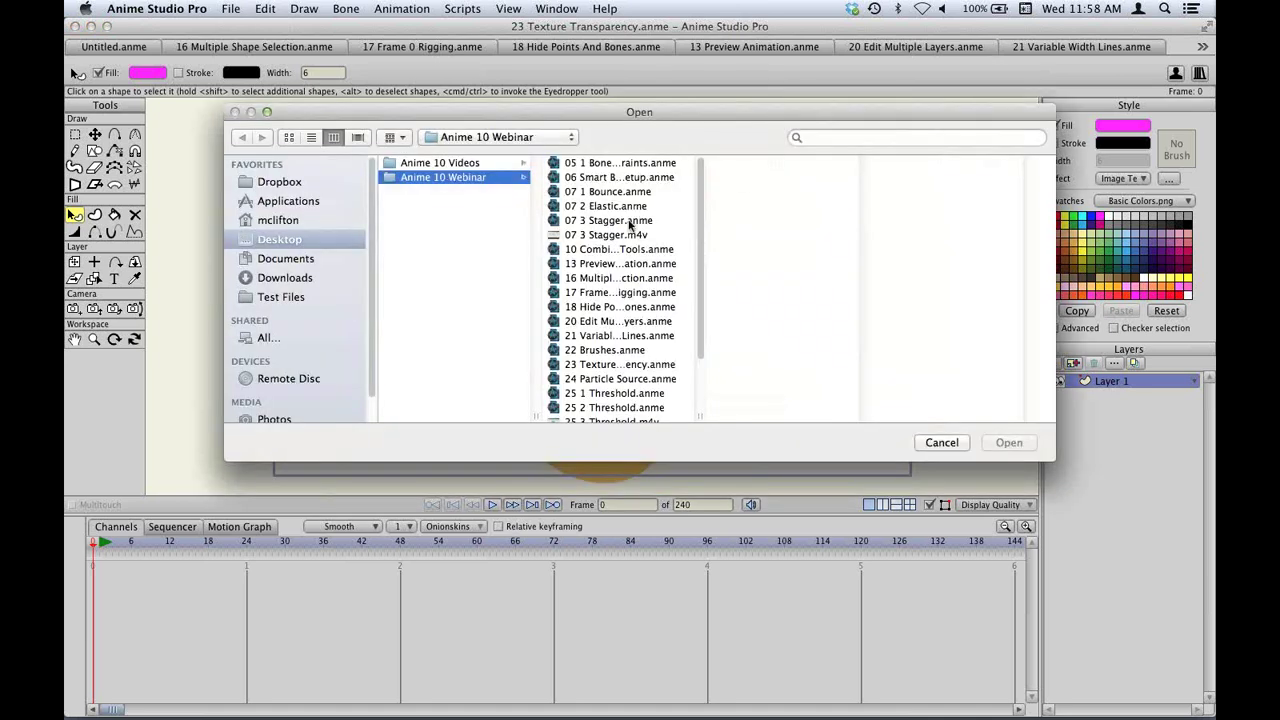
# Open 24 Particle Source.anme and enlarge the canvas area over the timeline.
pyautogui.scroll(-3, 628, 285)
pyautogui.click(616, 316)
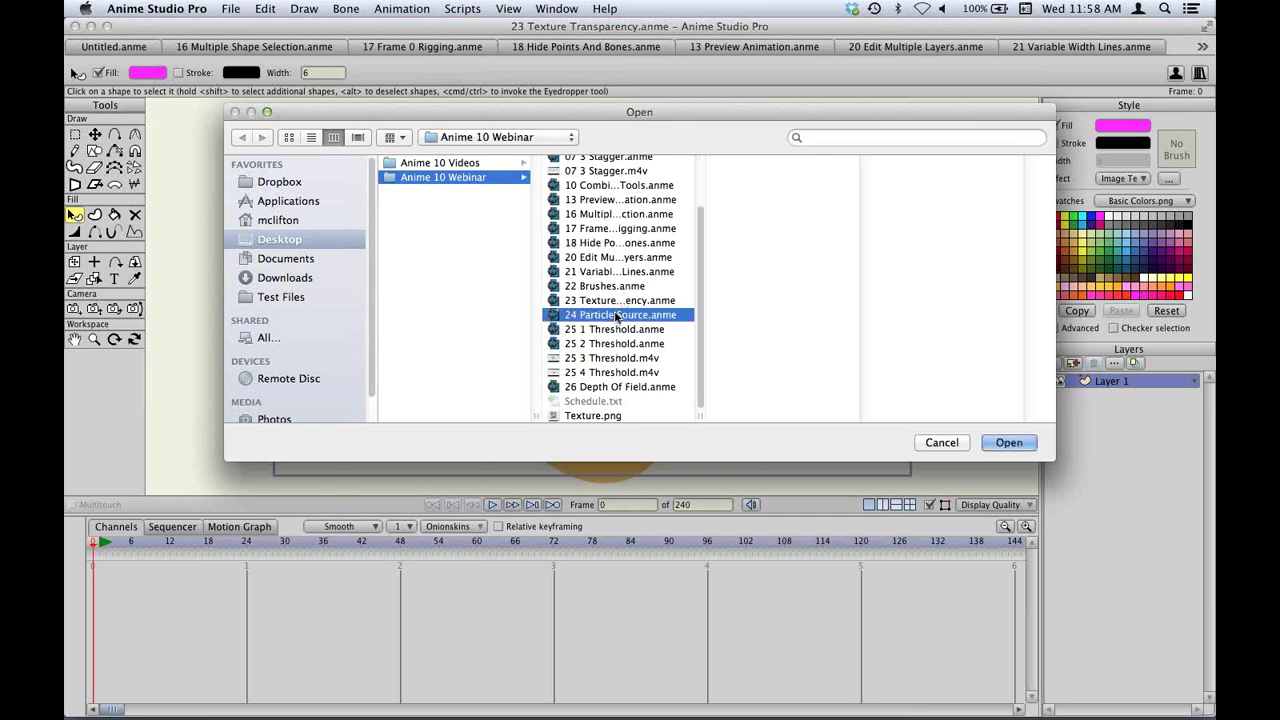
pyautogui.doubleClick(616, 316)
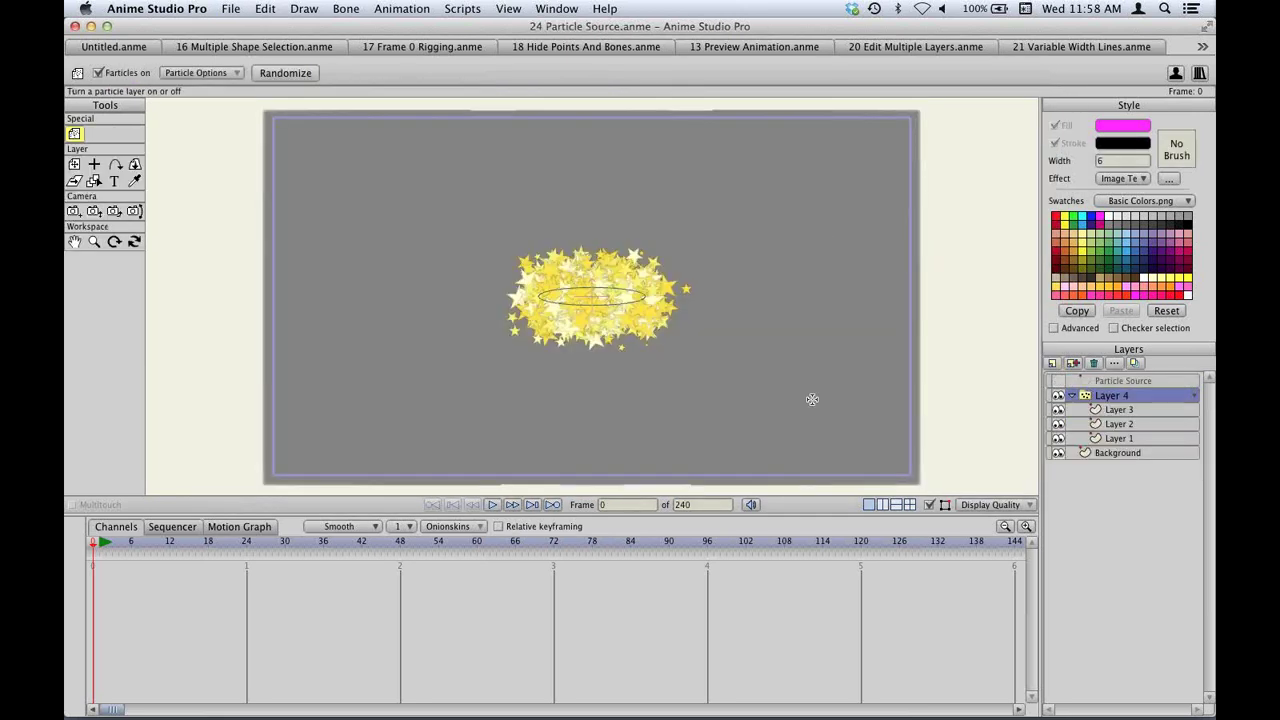
pyautogui.moveTo(803, 513); pyautogui.dragTo(805, 571)
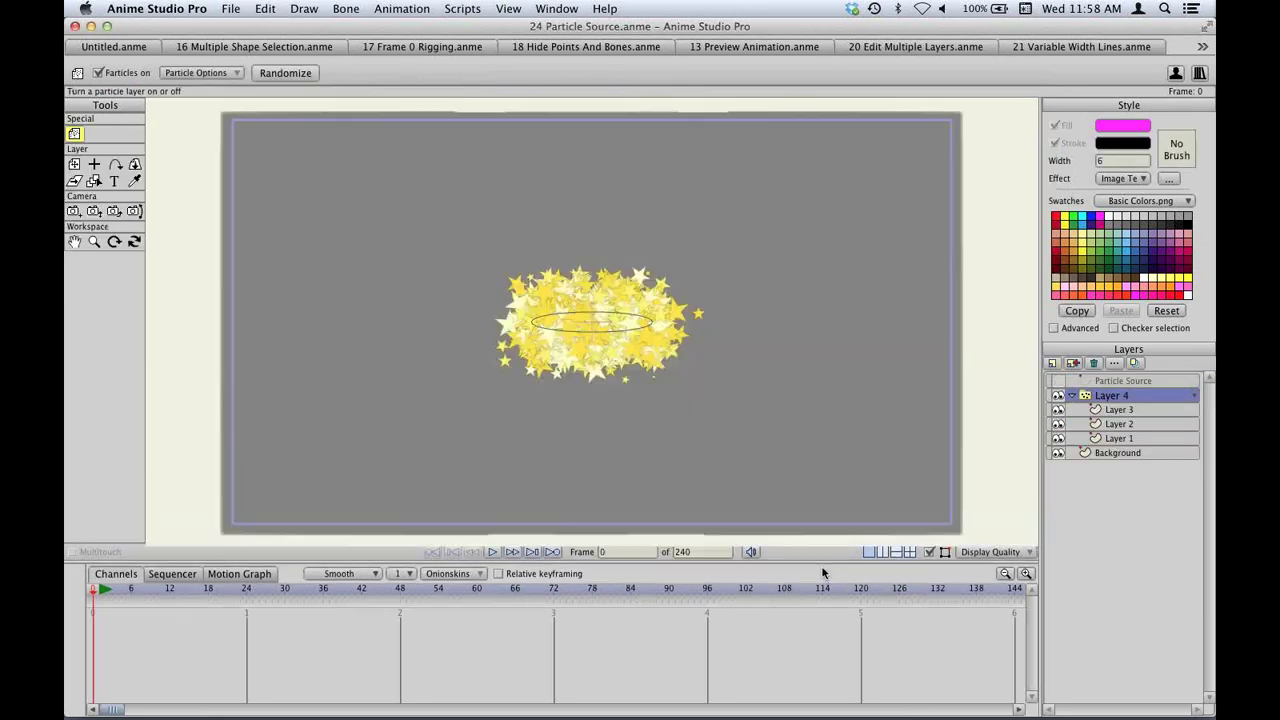
# Play the star particle animation, then make the Particle Source layer visible.
pyautogui.press('space')
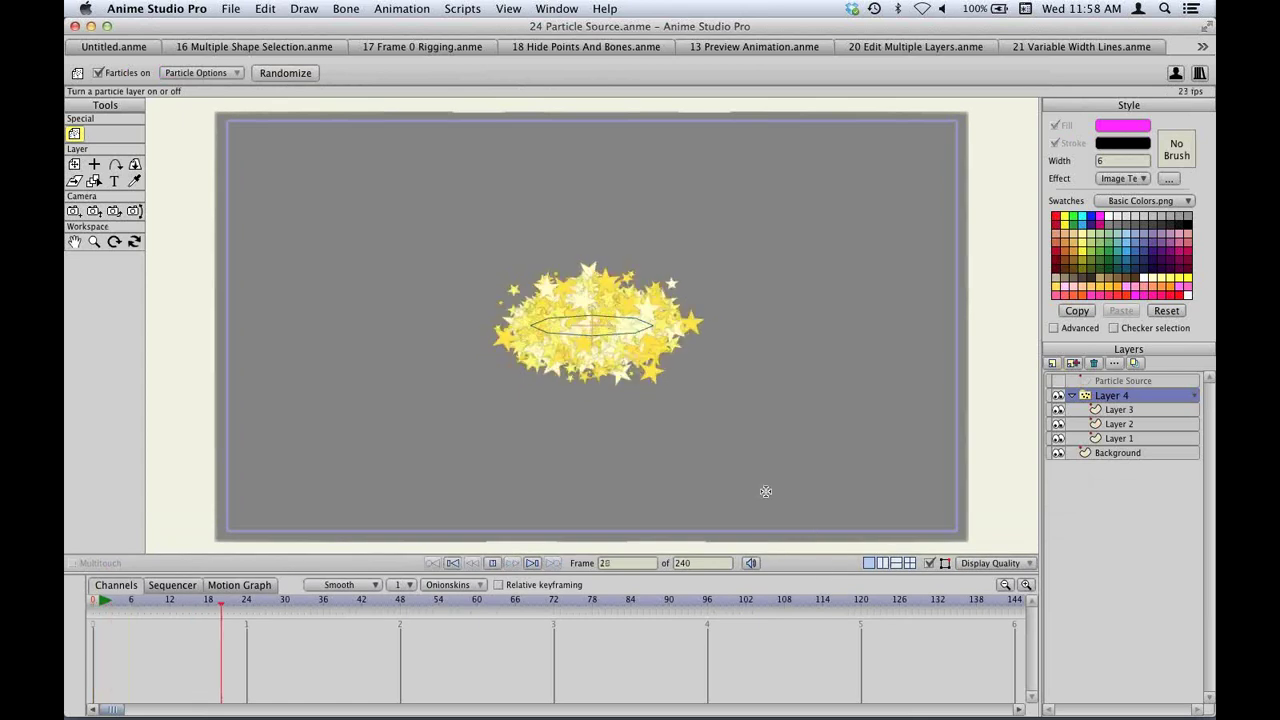
pyautogui.click(421, 8)
pyautogui.click(421, 8)
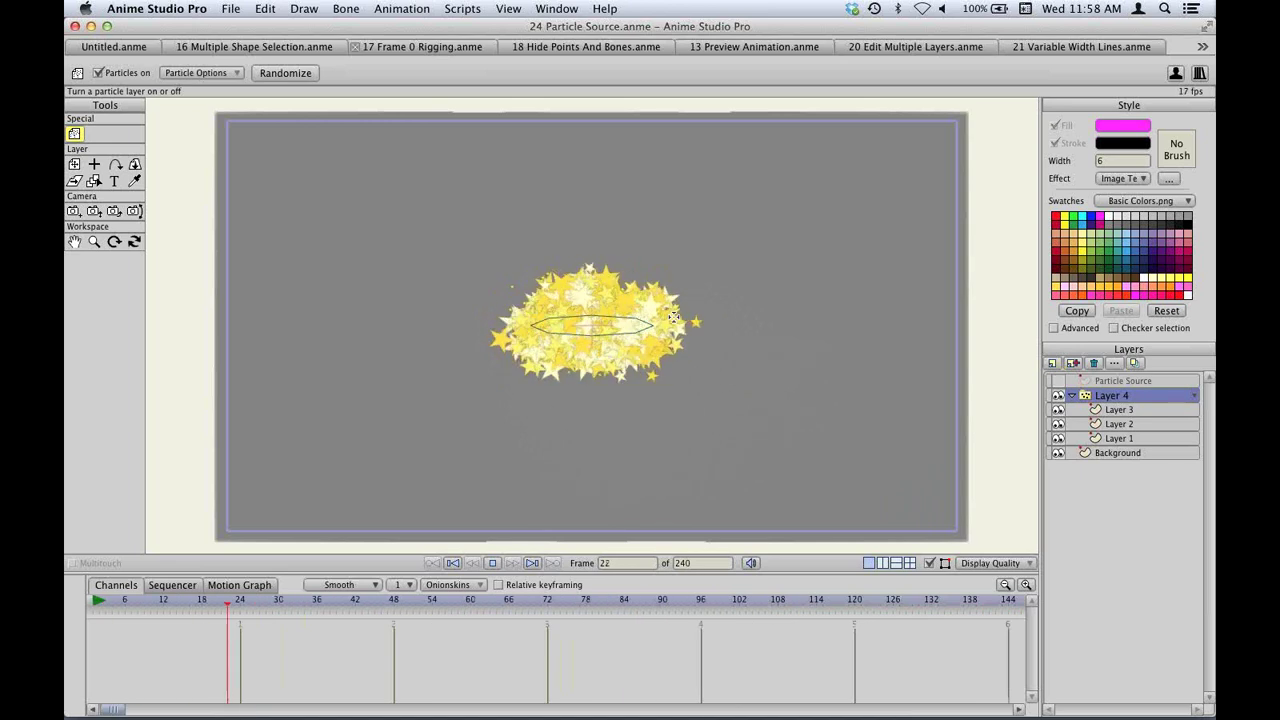
pyautogui.press('space')
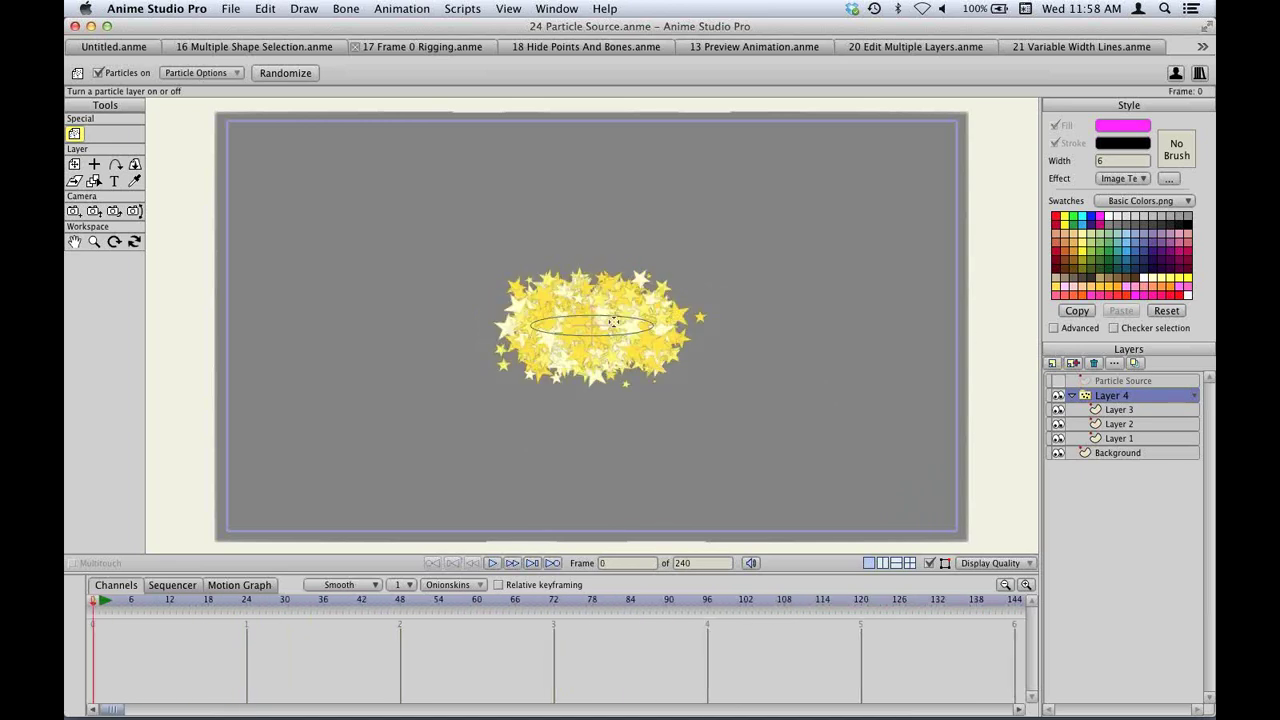
pyautogui.click(1118, 382)
pyautogui.click(1060, 383)
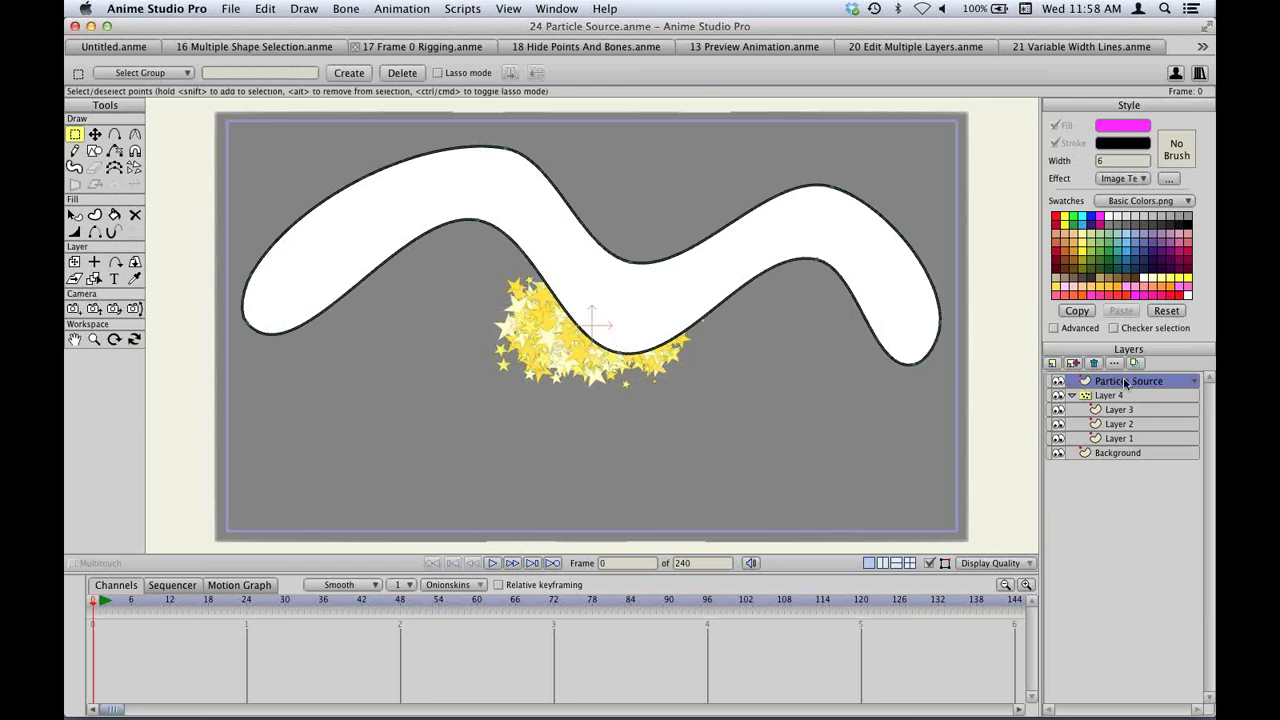
# Move Particle Source into Layer 4 below Layer 1 and open Layer 4's Particle Options.
pyautogui.moveTo(1126, 383); pyautogui.dragTo(1135, 446)
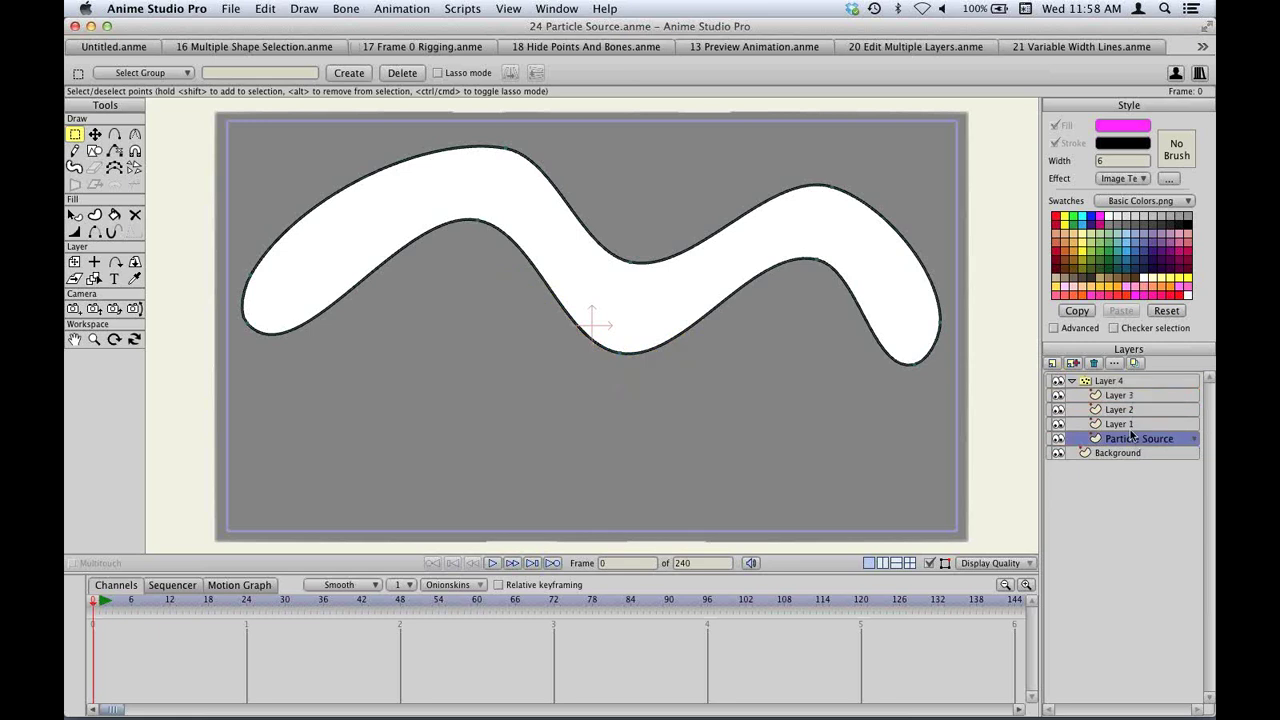
pyautogui.click(1112, 381)
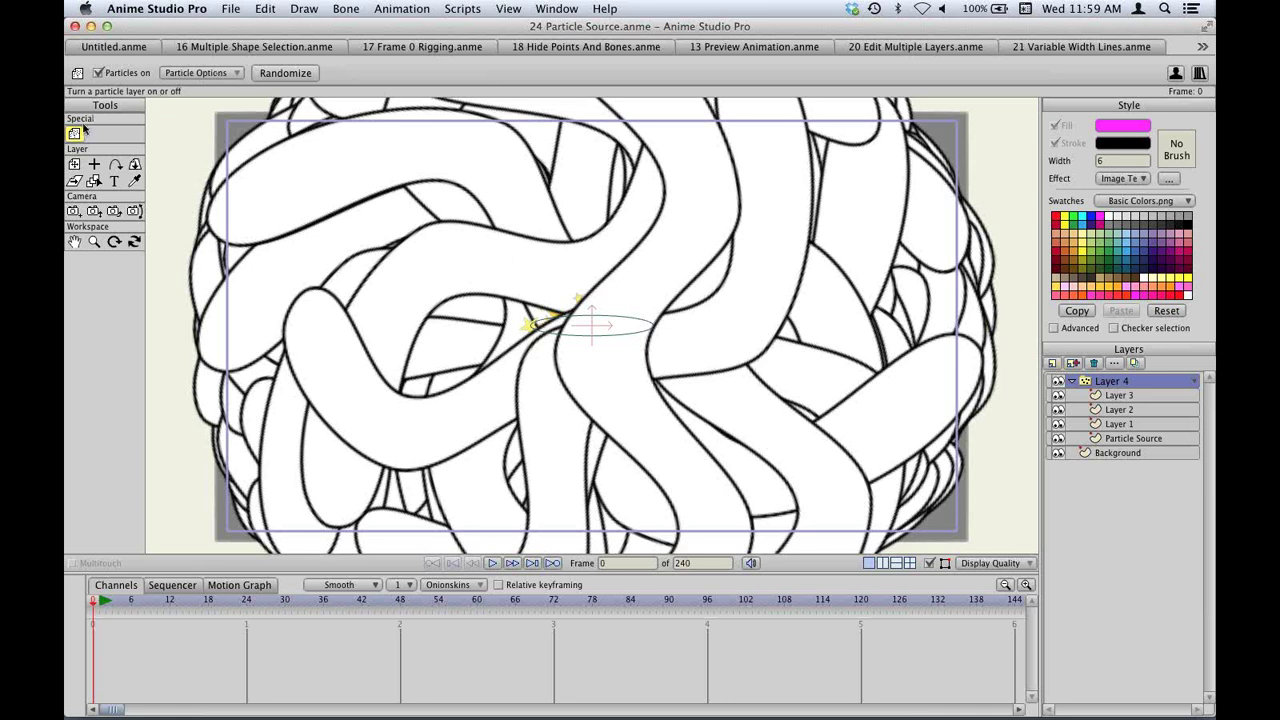
pyautogui.click(200, 73)
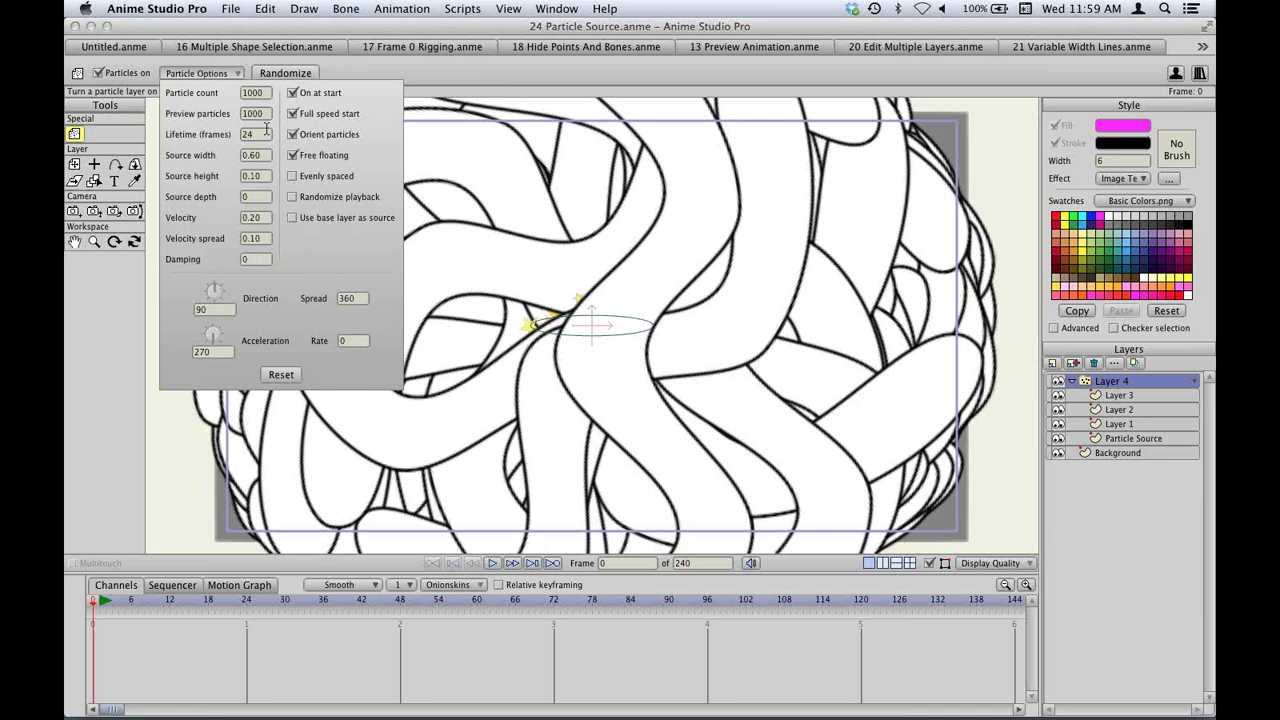
# Make Layer 4 emit particles along the base layer's shape and play the animation.
pyautogui.click(306, 218)
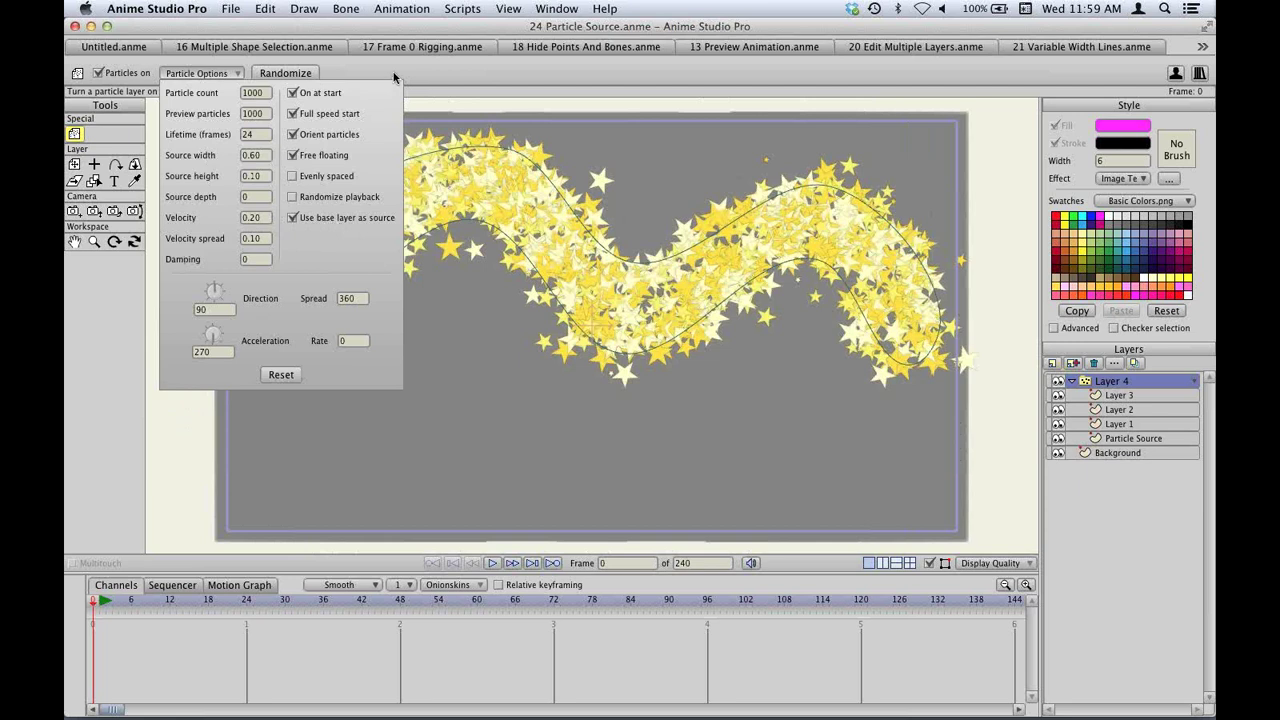
pyautogui.click(559, 190)
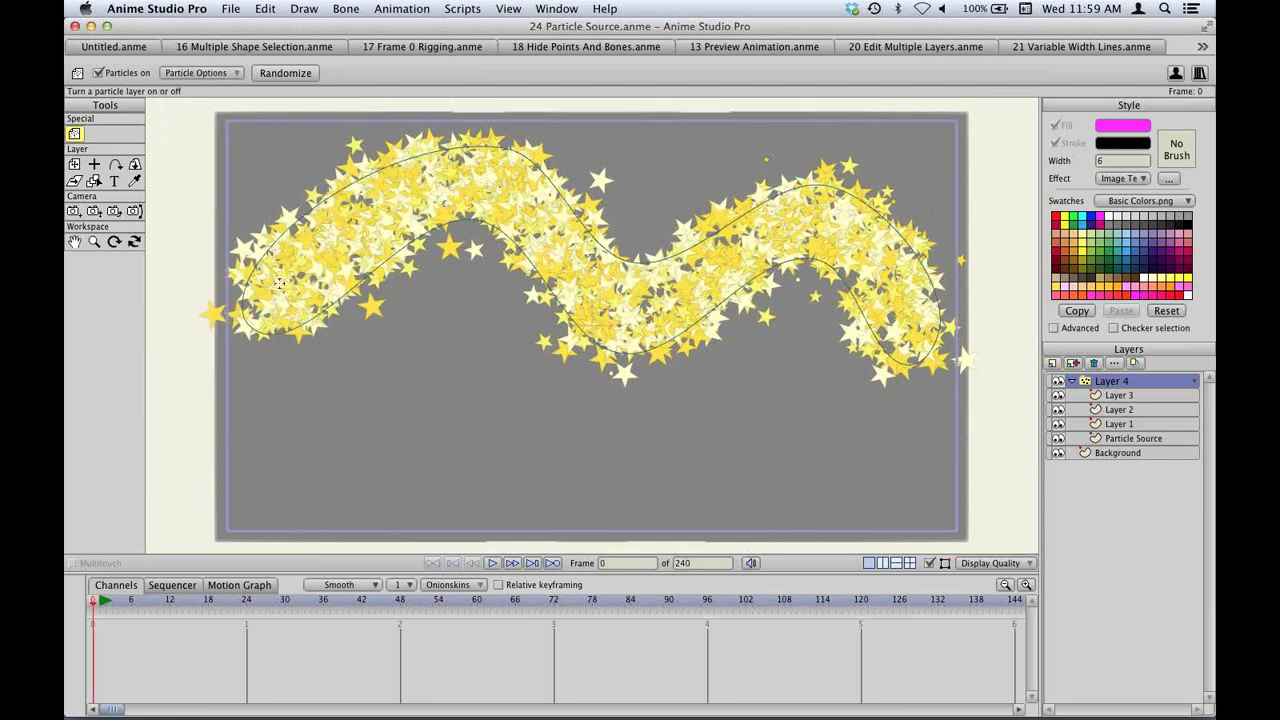
pyautogui.click(492, 563)
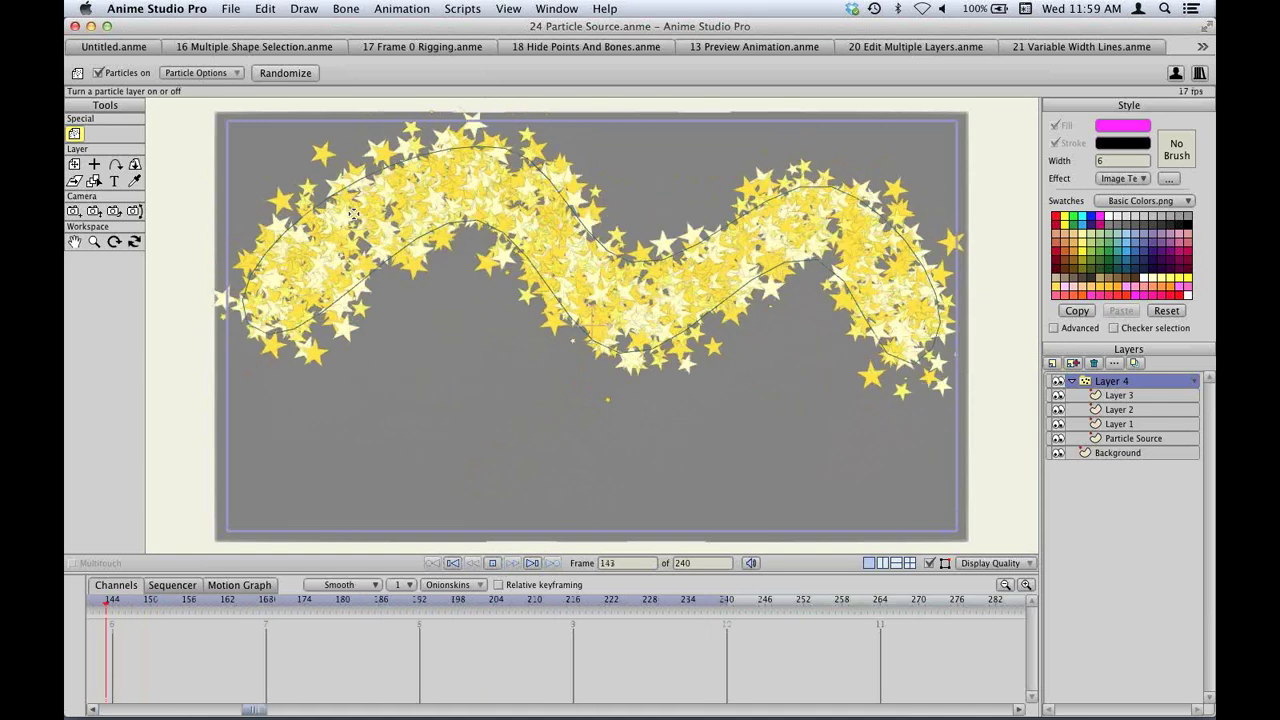
pyautogui.press('space')
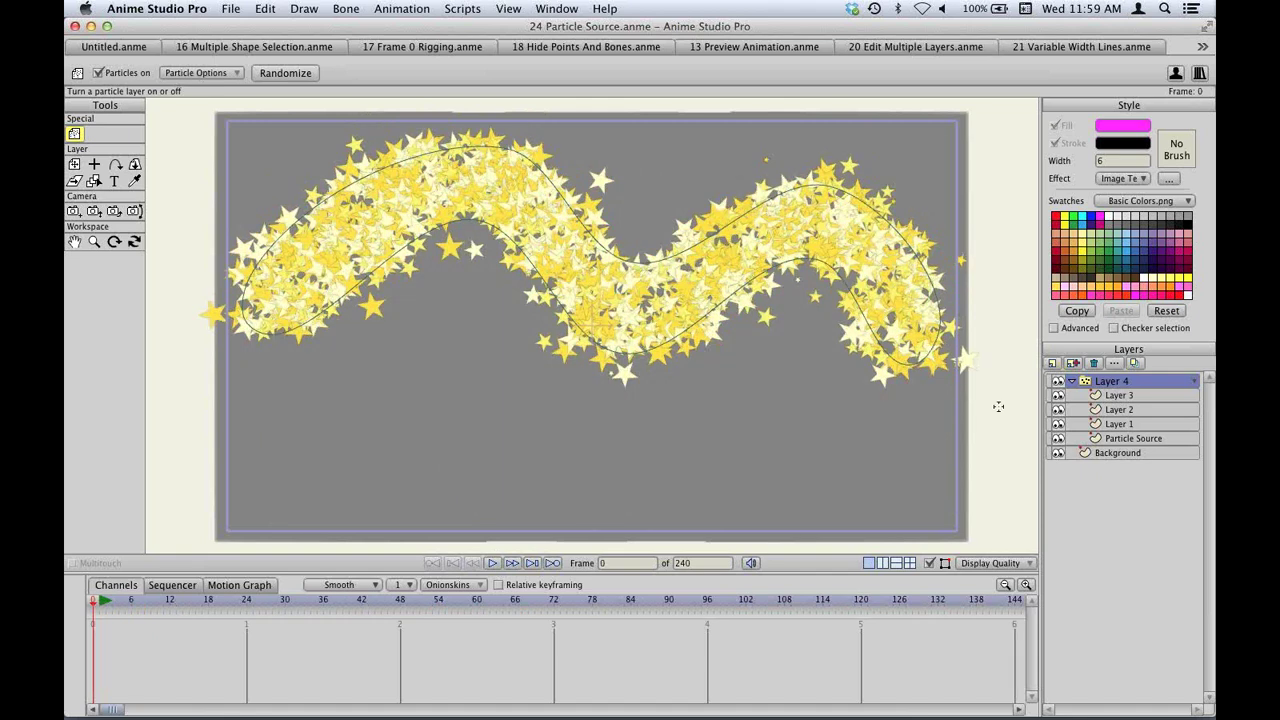
# Replay the star animation from the Layer 4 group, then close 24 Particle Source.
pyautogui.click(1125, 439)
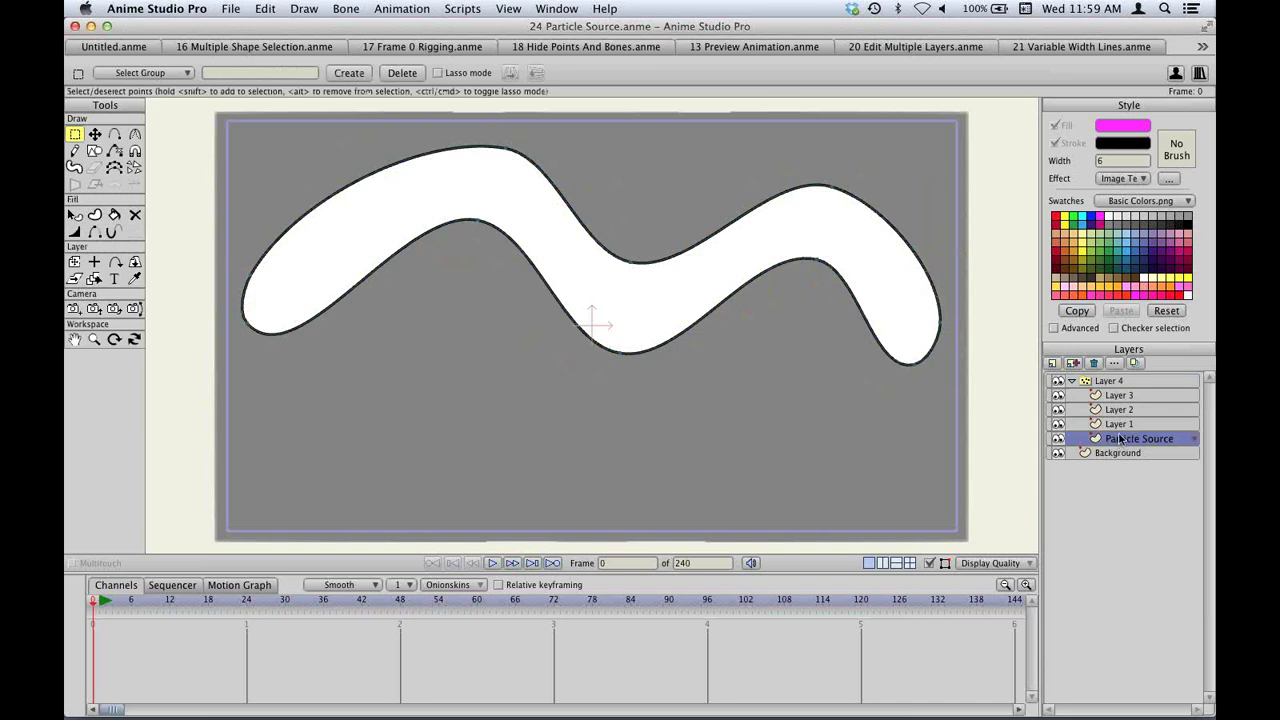
pyautogui.click(1108, 381)
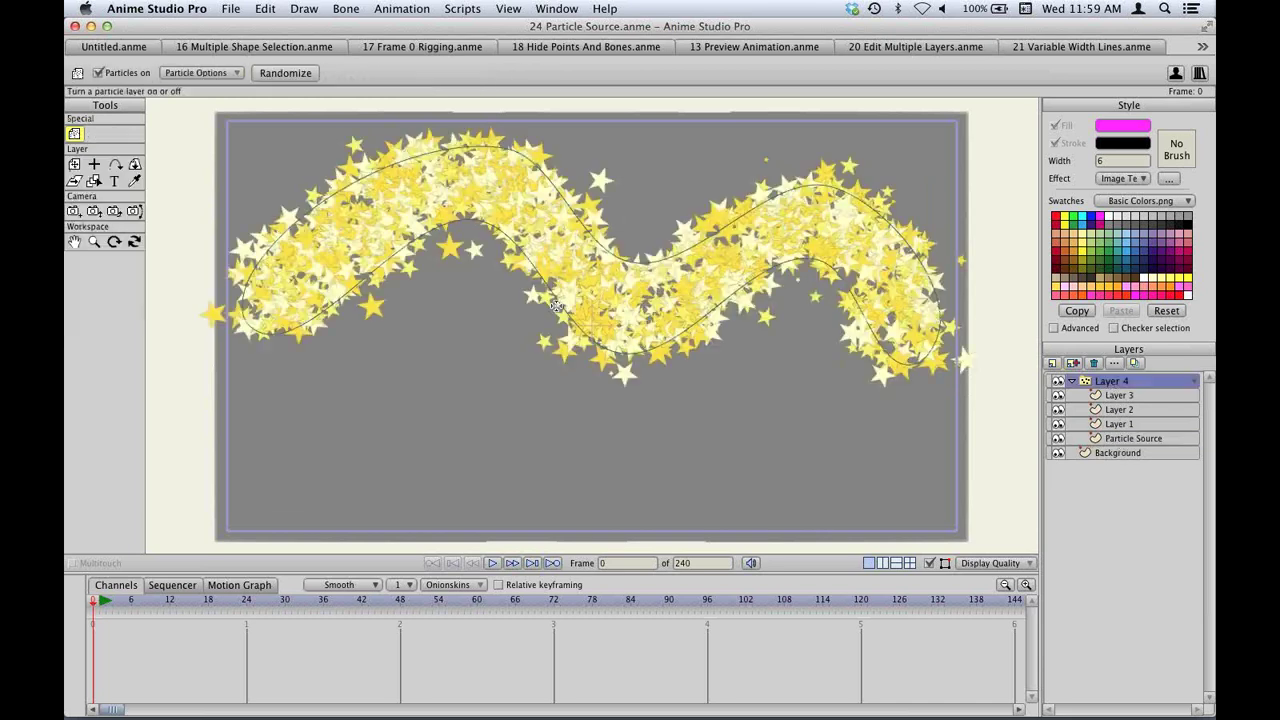
pyautogui.click(491, 563)
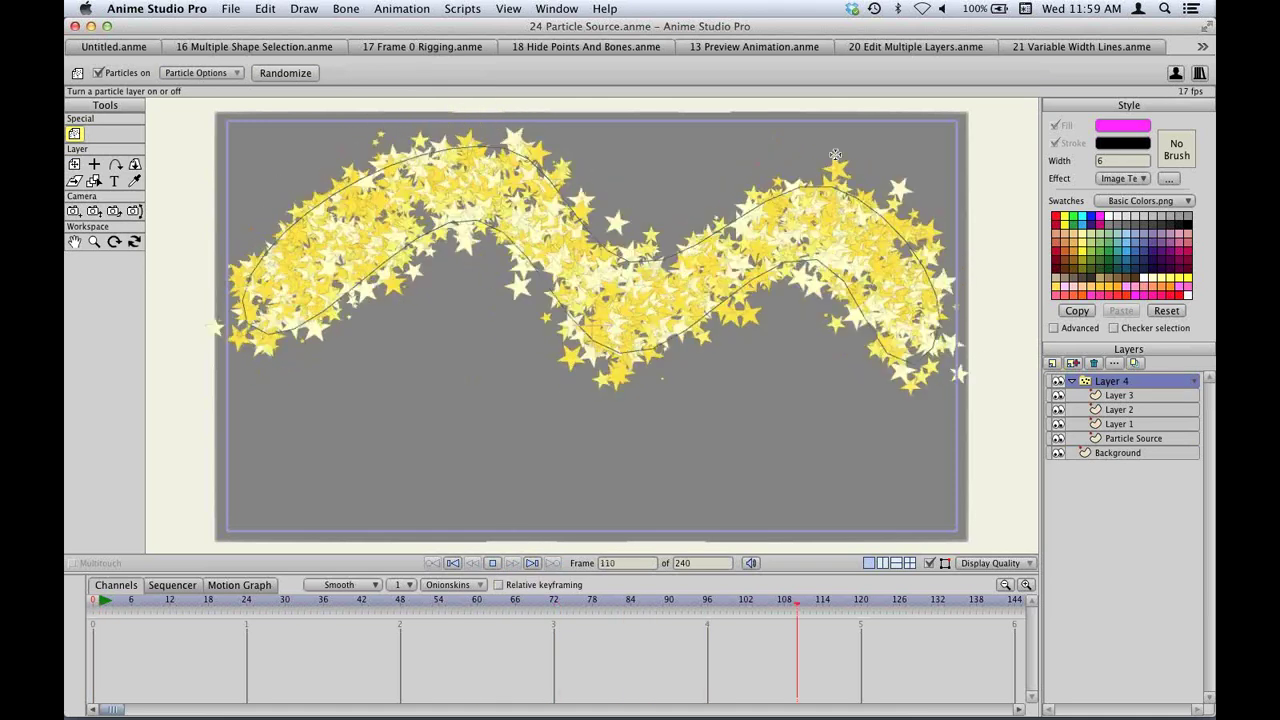
pyautogui.press('space')
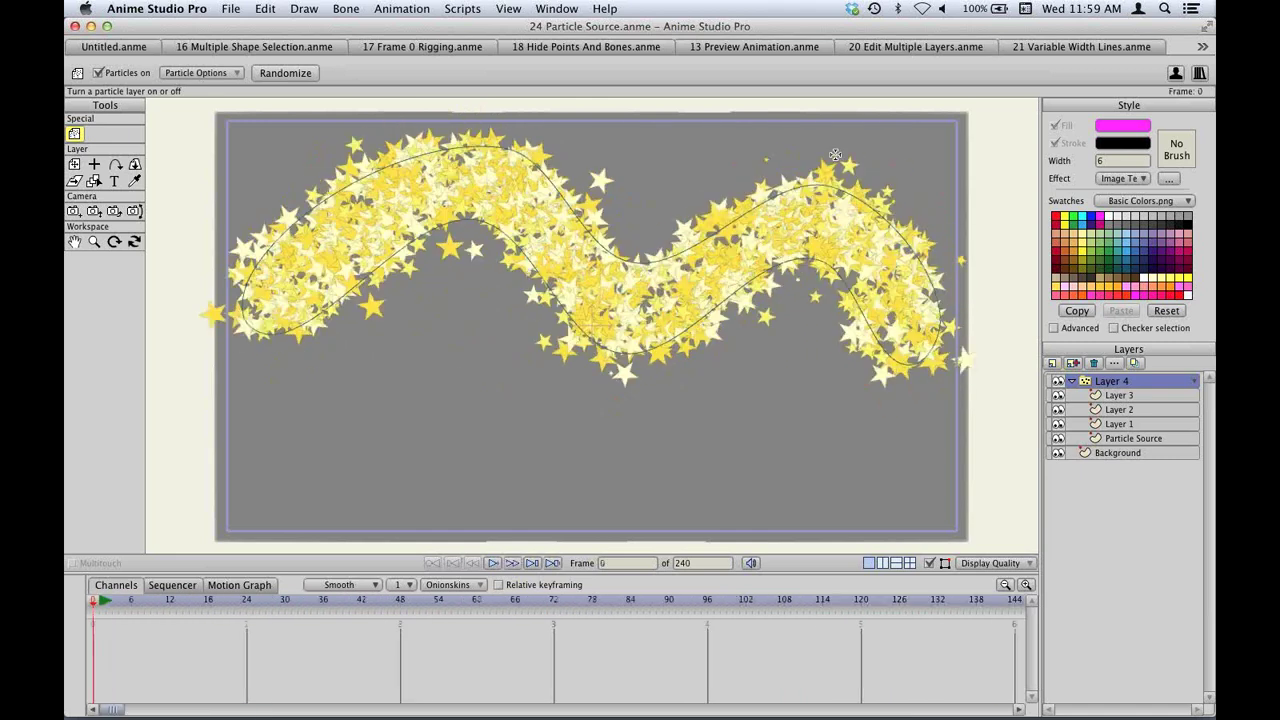
pyautogui.press('super+w')
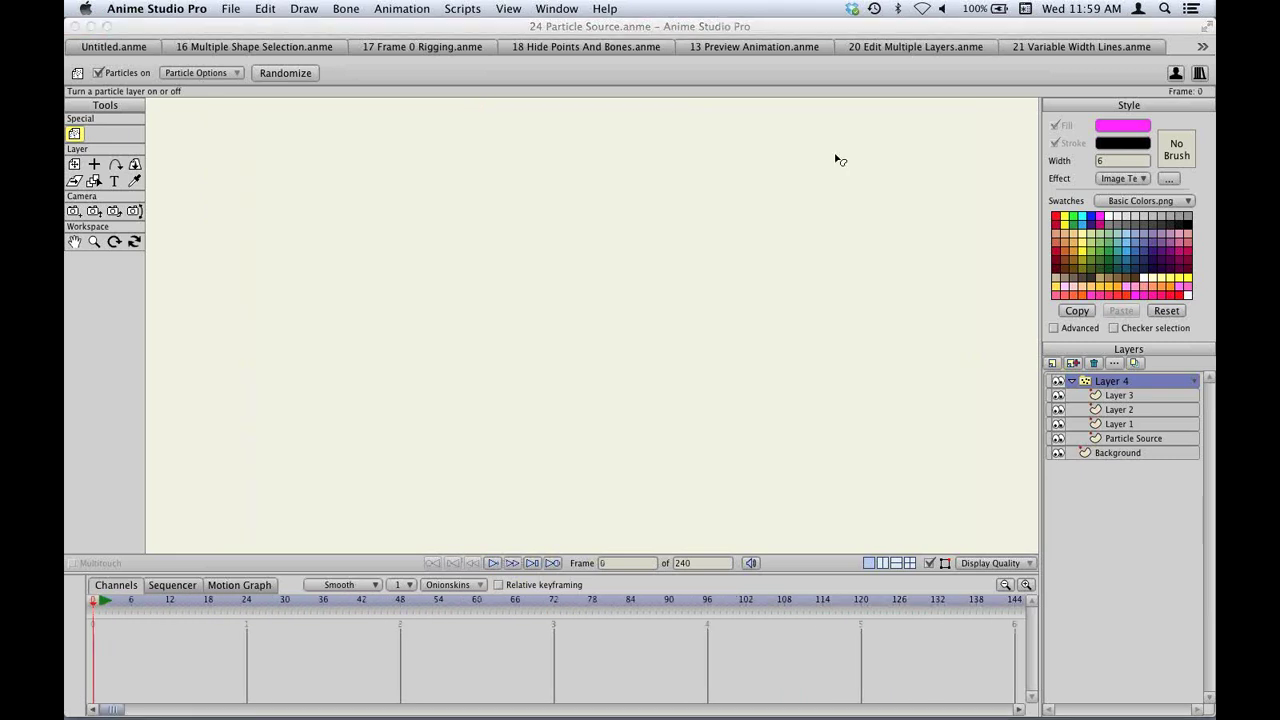
# Close the remaining documents without saving and open 25 1 Threshold.anme.
pyautogui.press('super+w')
pyautogui.press('super+d')
pyautogui.press('super+o')
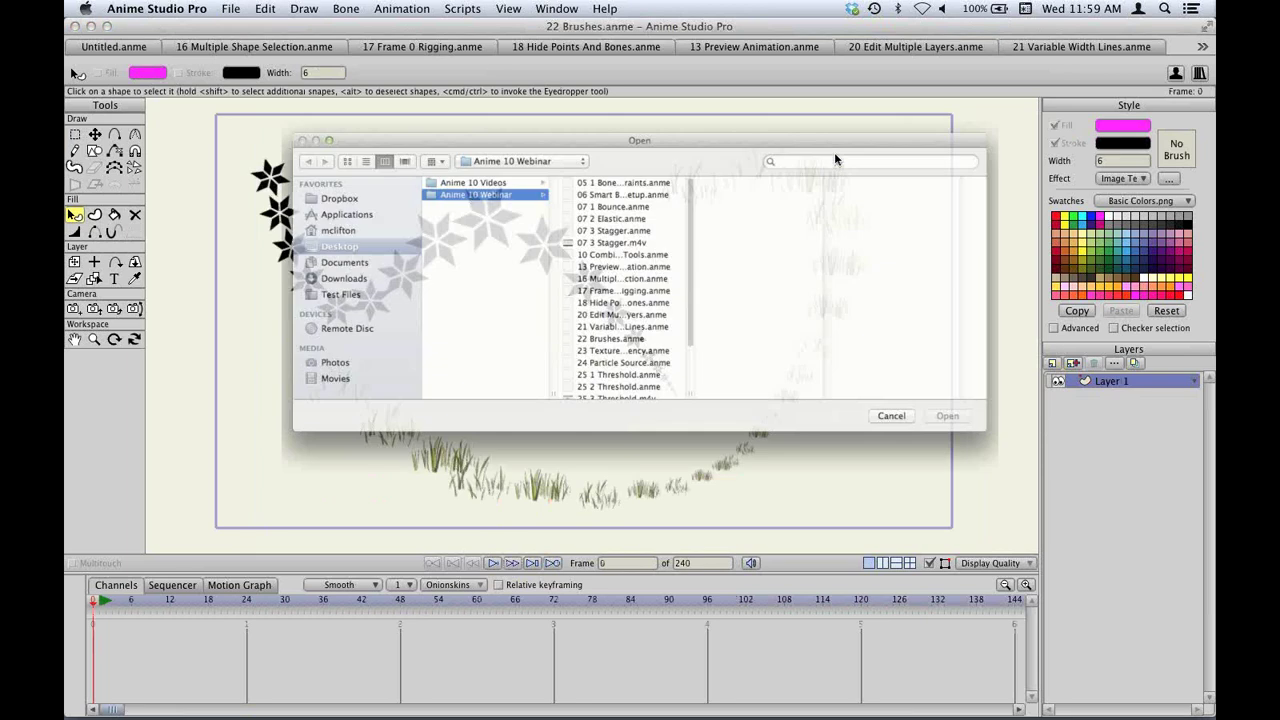
pyautogui.scroll(-3, 614, 337)
pyautogui.doubleClick(614, 332)
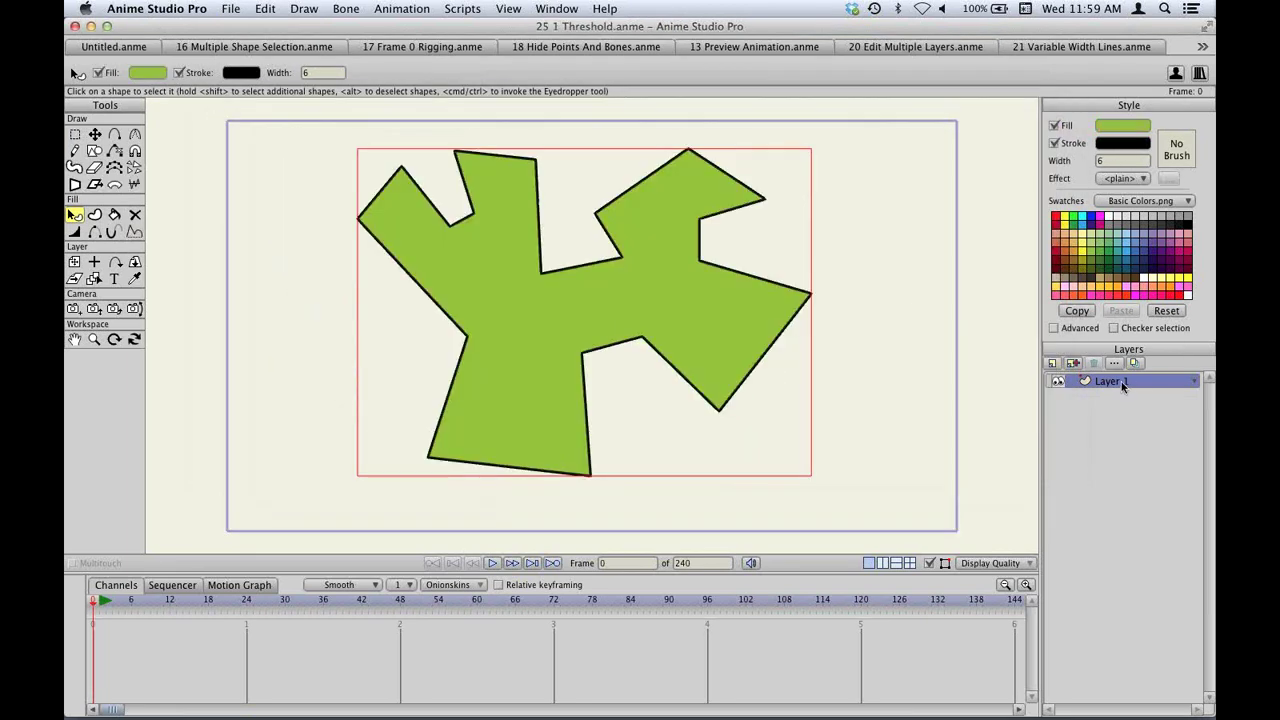
# Turn on Layer 1's drop shadow and render to preview it.
pyautogui.doubleClick(1122, 385)
pyautogui.moveTo(606, 185); pyautogui.dragTo(770, 172)
pyautogui.click(767, 196)
pyautogui.click(748, 248)
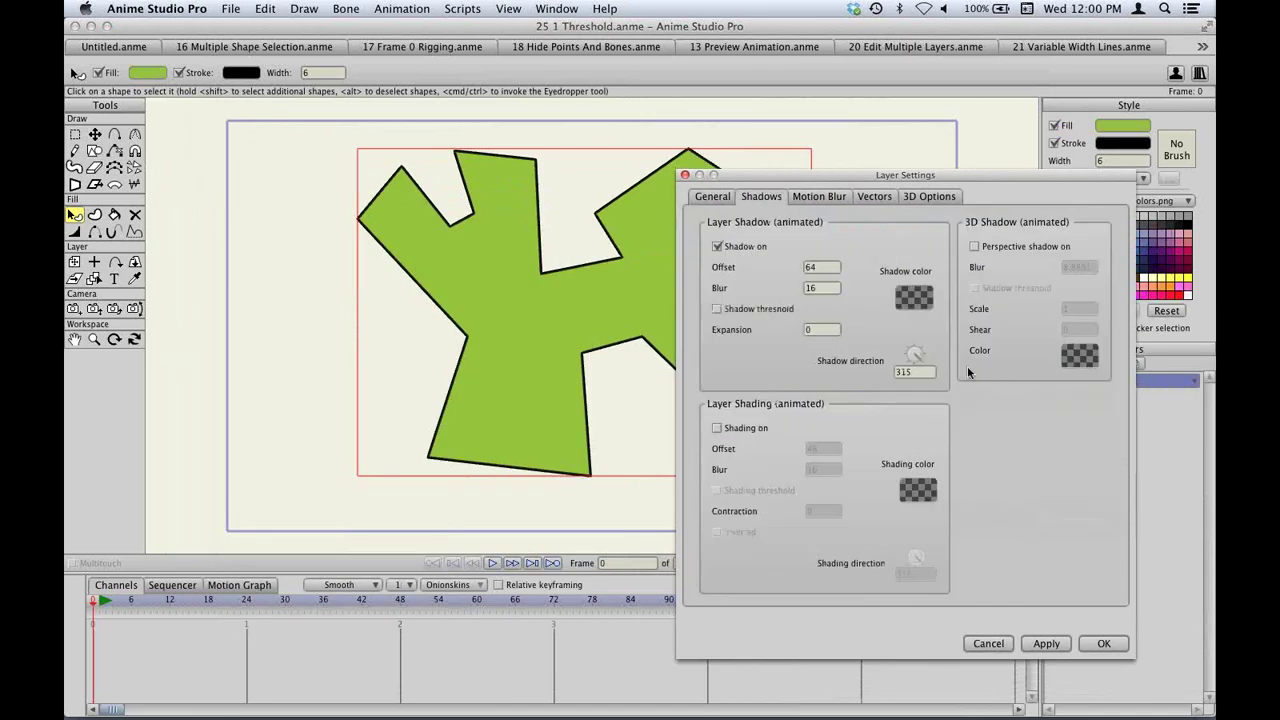
pyautogui.click(1104, 643)
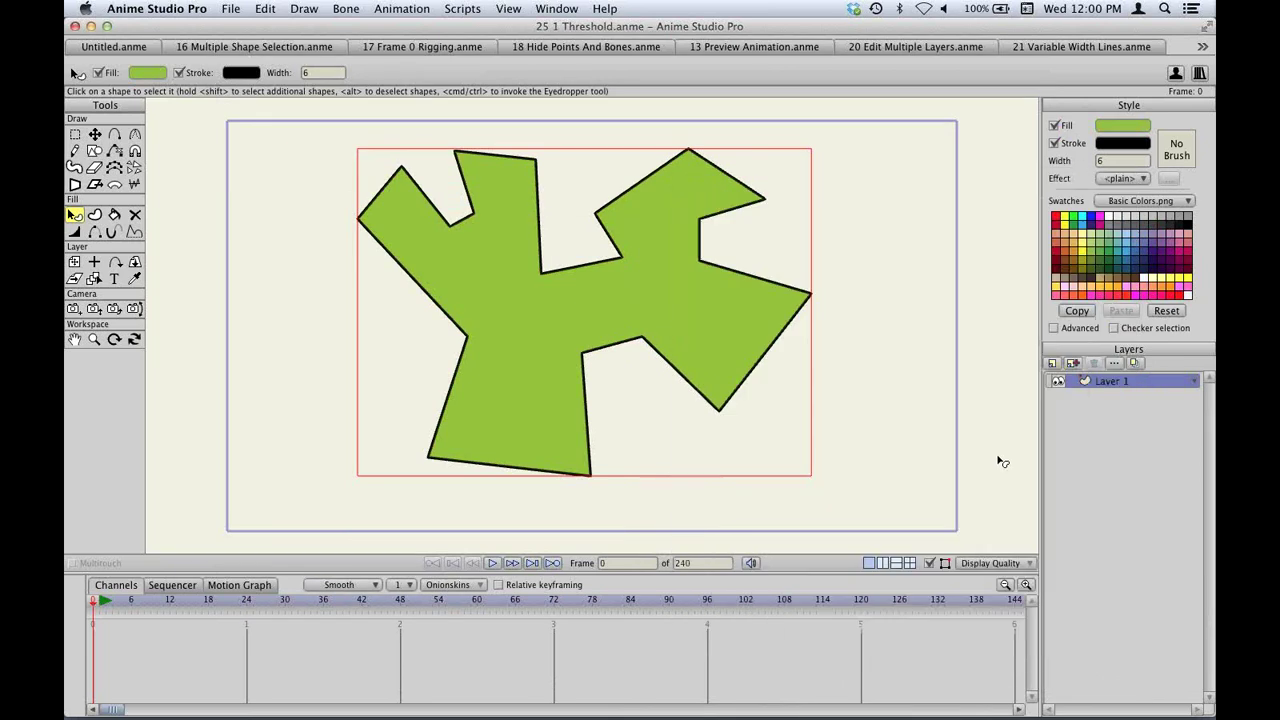
pyautogui.press('super+r')
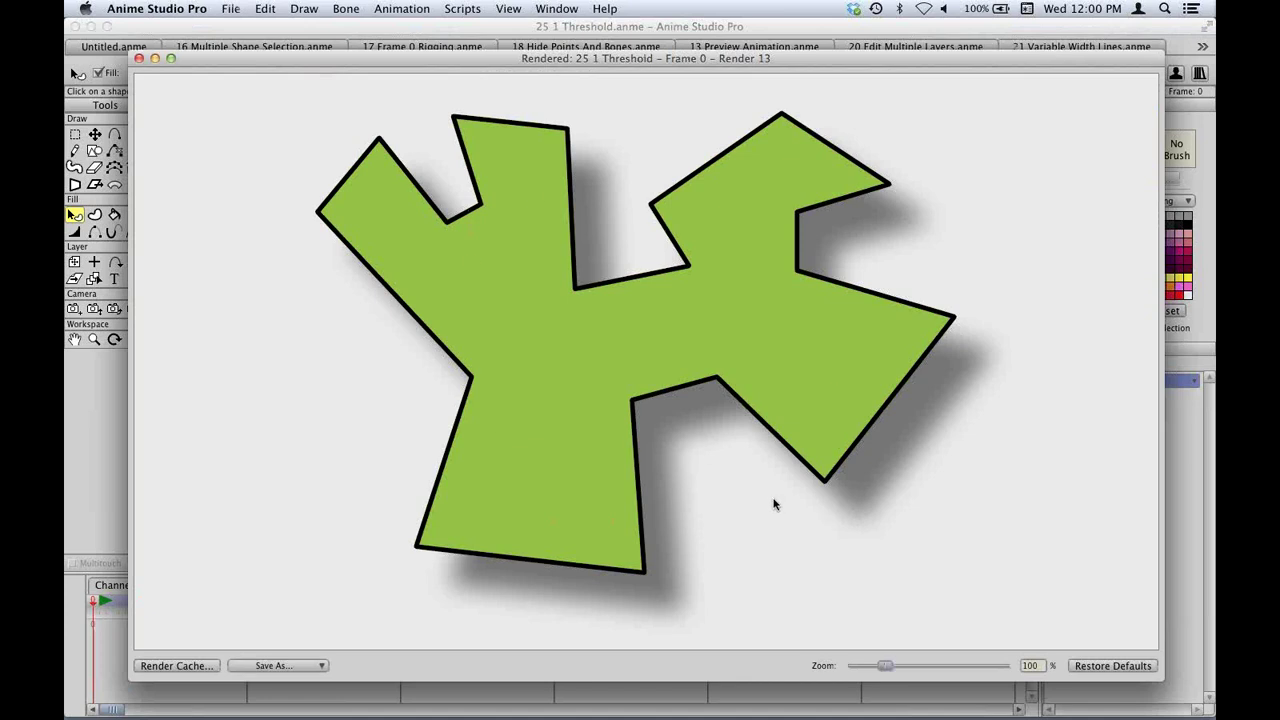
pyautogui.press('super+w')
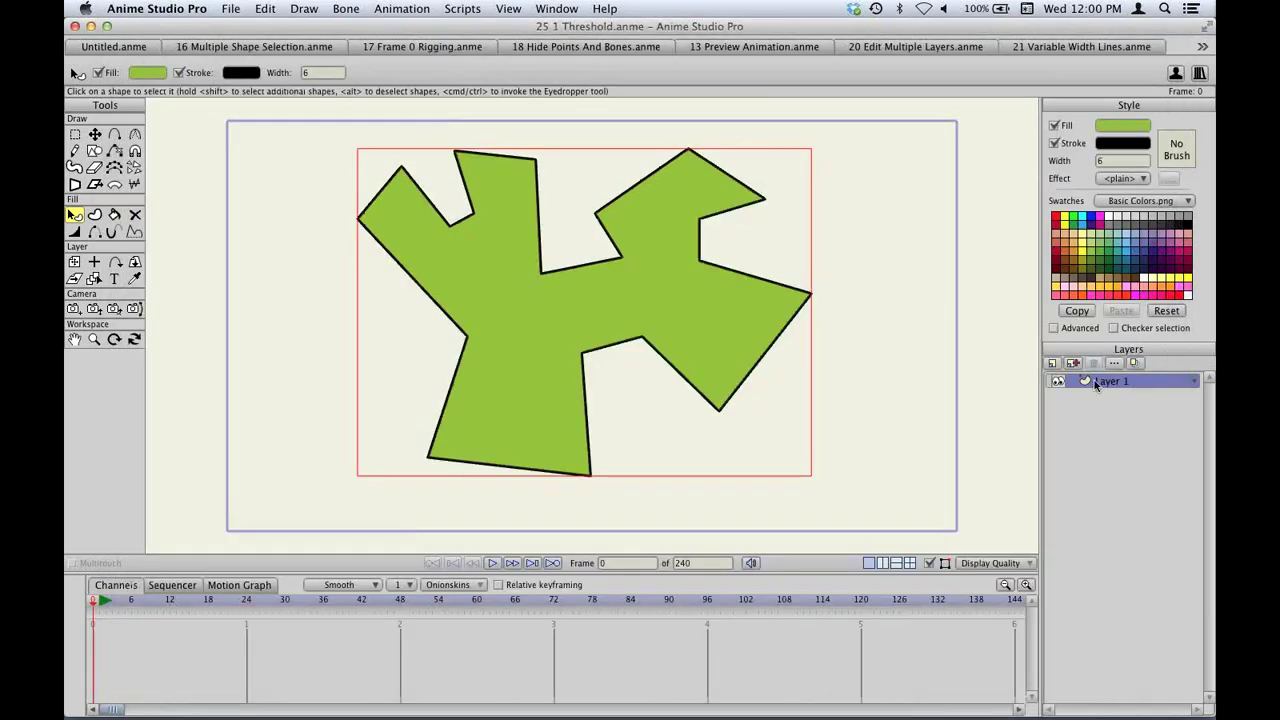
# Enable Shadow threshold on Layer 1 for a hard-edged shadow and render it.
pyautogui.doubleClick(1094, 380)
pyautogui.click(757, 198)
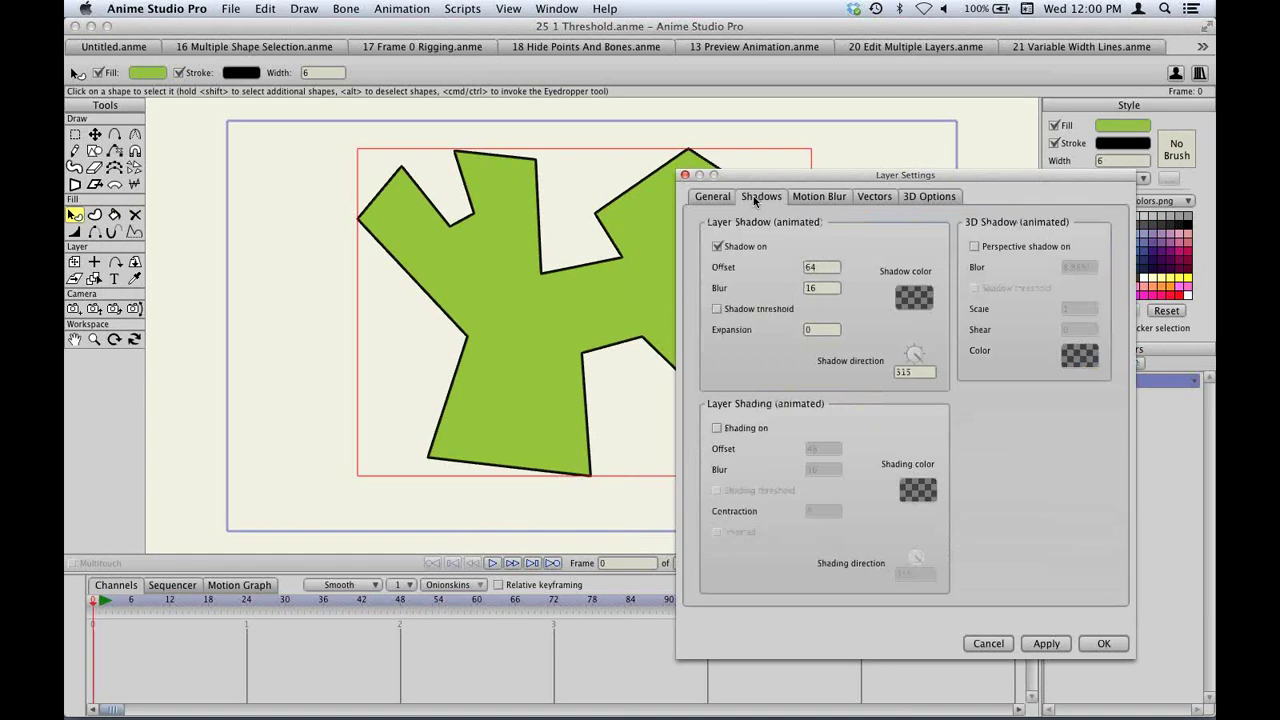
pyautogui.click(742, 312)
pyautogui.click(1107, 643)
pyautogui.press('super+r')
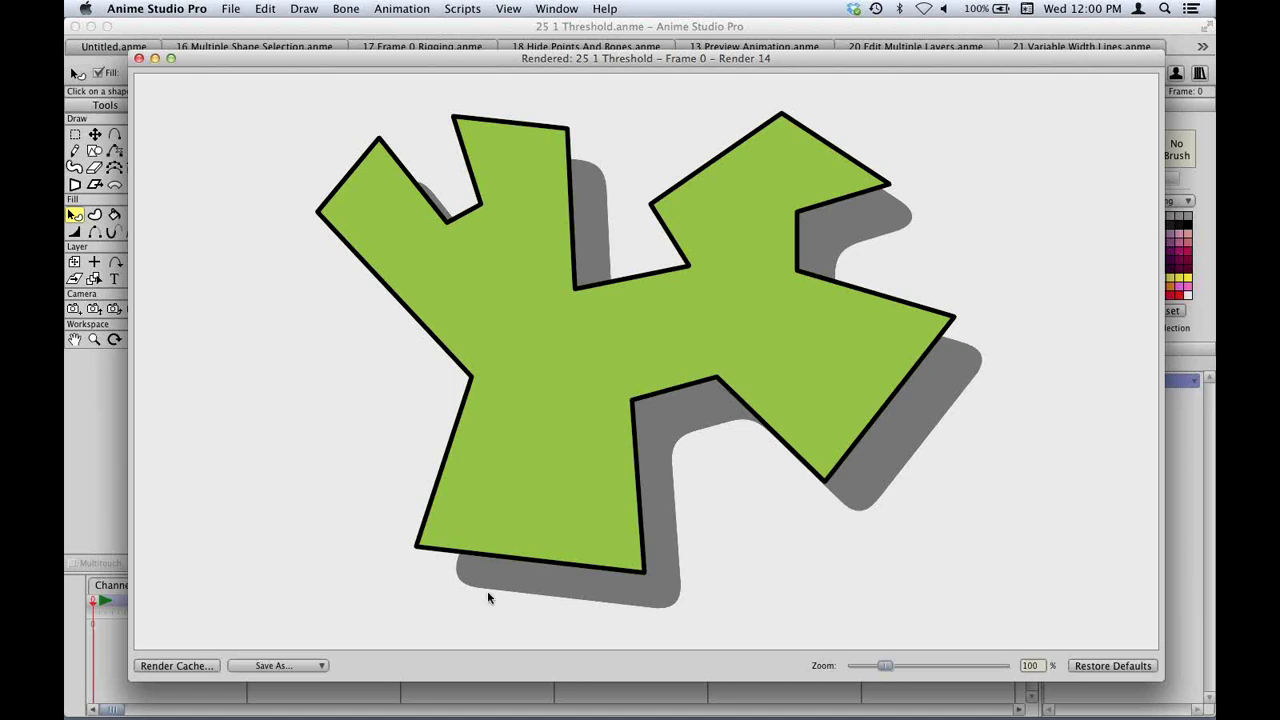
pyautogui.press('super+w')
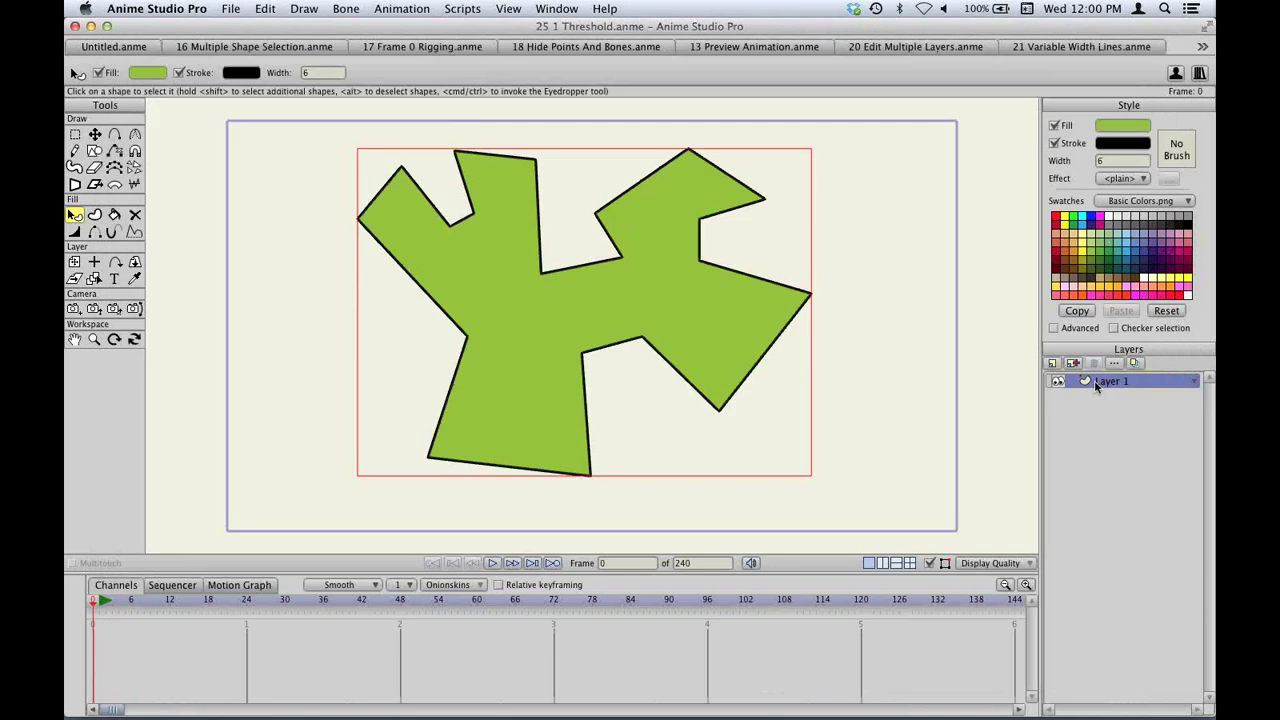
# Turn on inner Shading for Layer 1 and render a preview.
pyautogui.doubleClick(1094, 380)
pyautogui.click(752, 196)
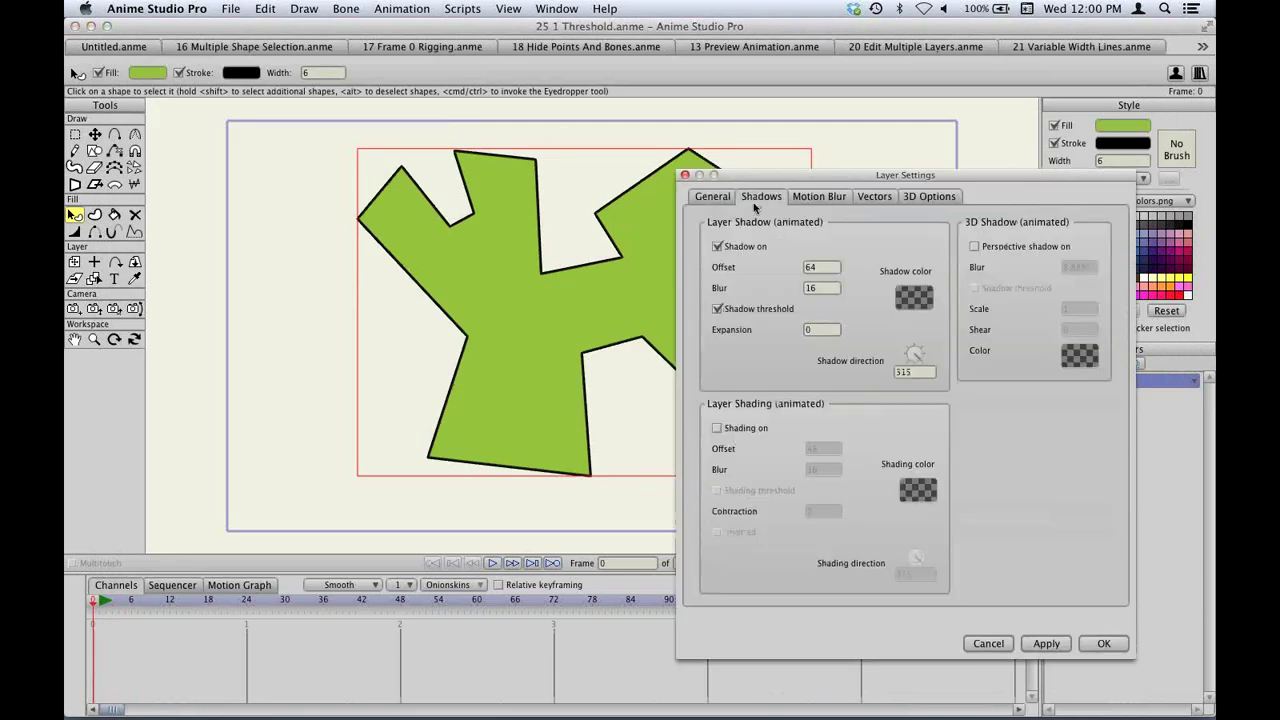
pyautogui.click(717, 428)
pyautogui.press('Return')
pyautogui.press('super+r')
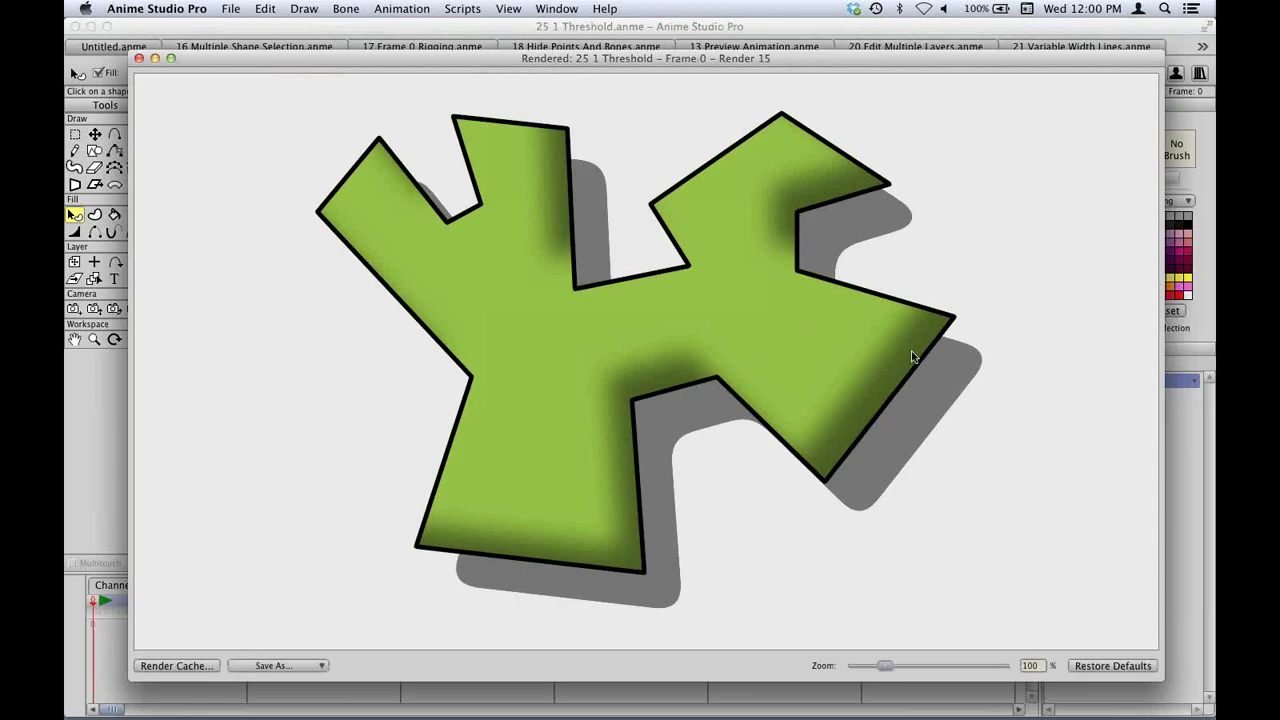
pyautogui.press('super+w')
# Enable Shading threshold for crisp-edged shading and render the result.
pyautogui.doubleClick(1096, 383)
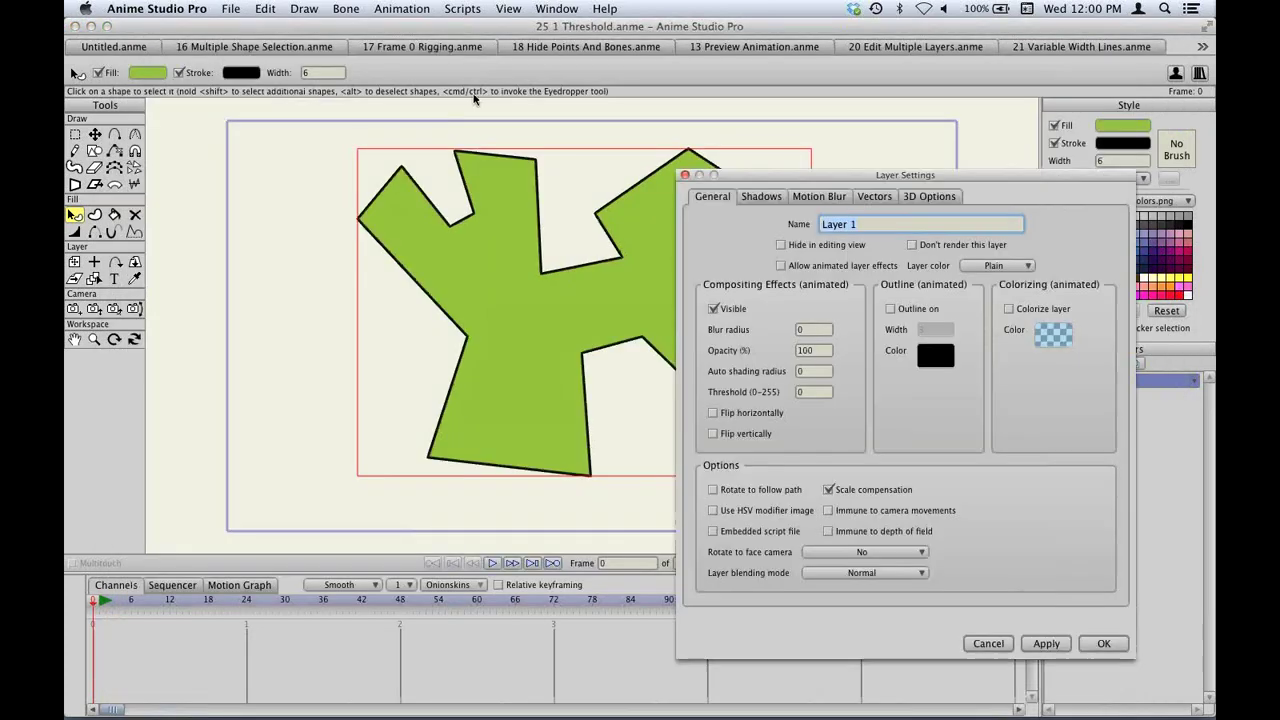
pyautogui.click(752, 196)
pyautogui.click(752, 492)
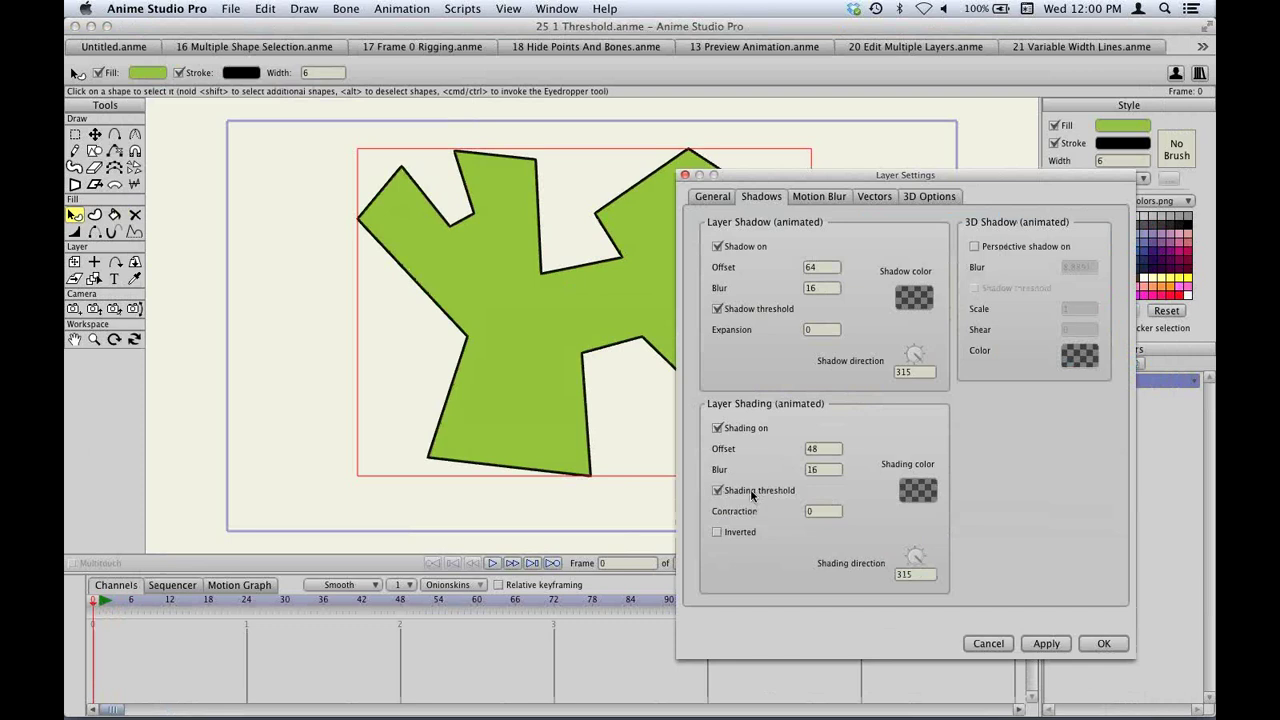
pyautogui.press('Return')
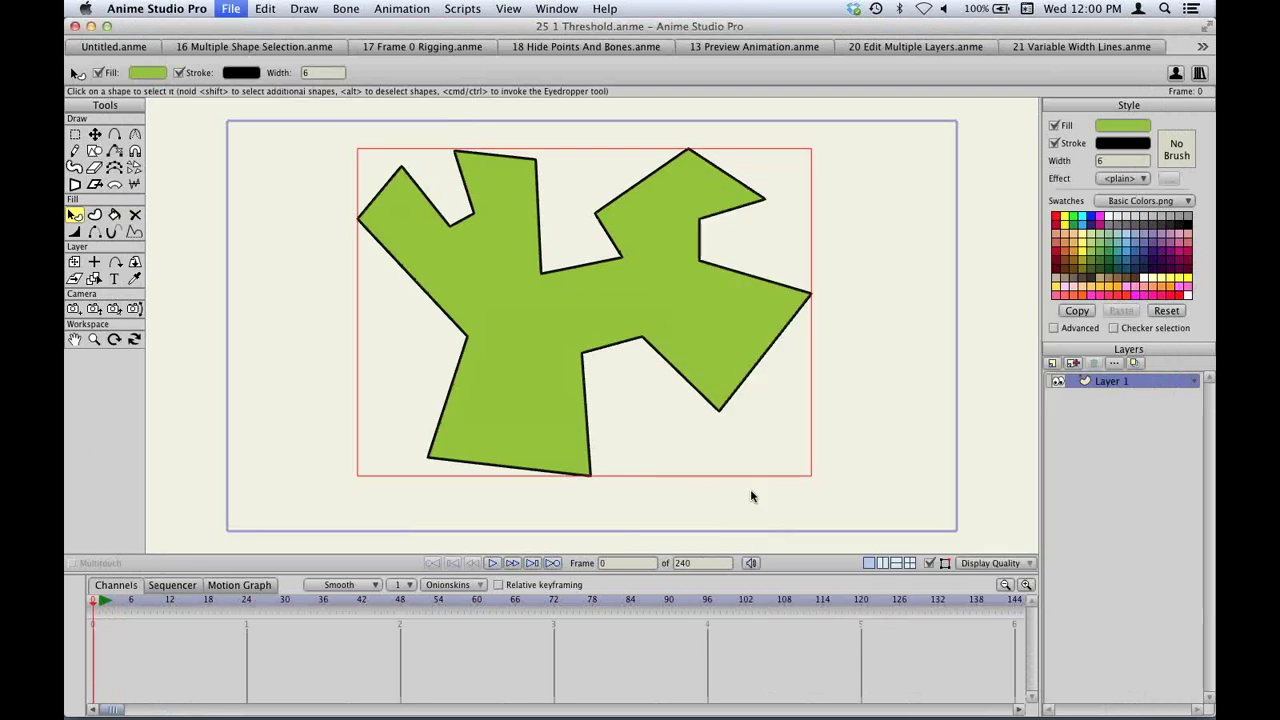
pyautogui.press('super+r')
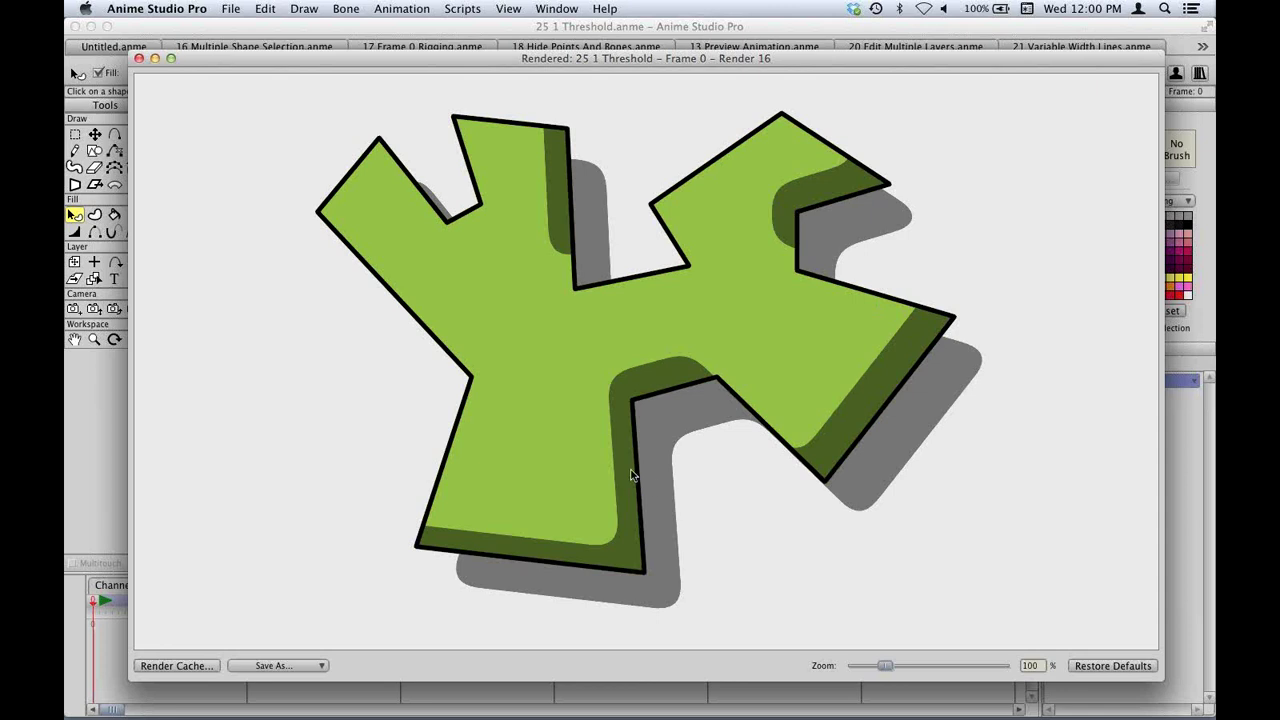
pyautogui.click(139, 58)
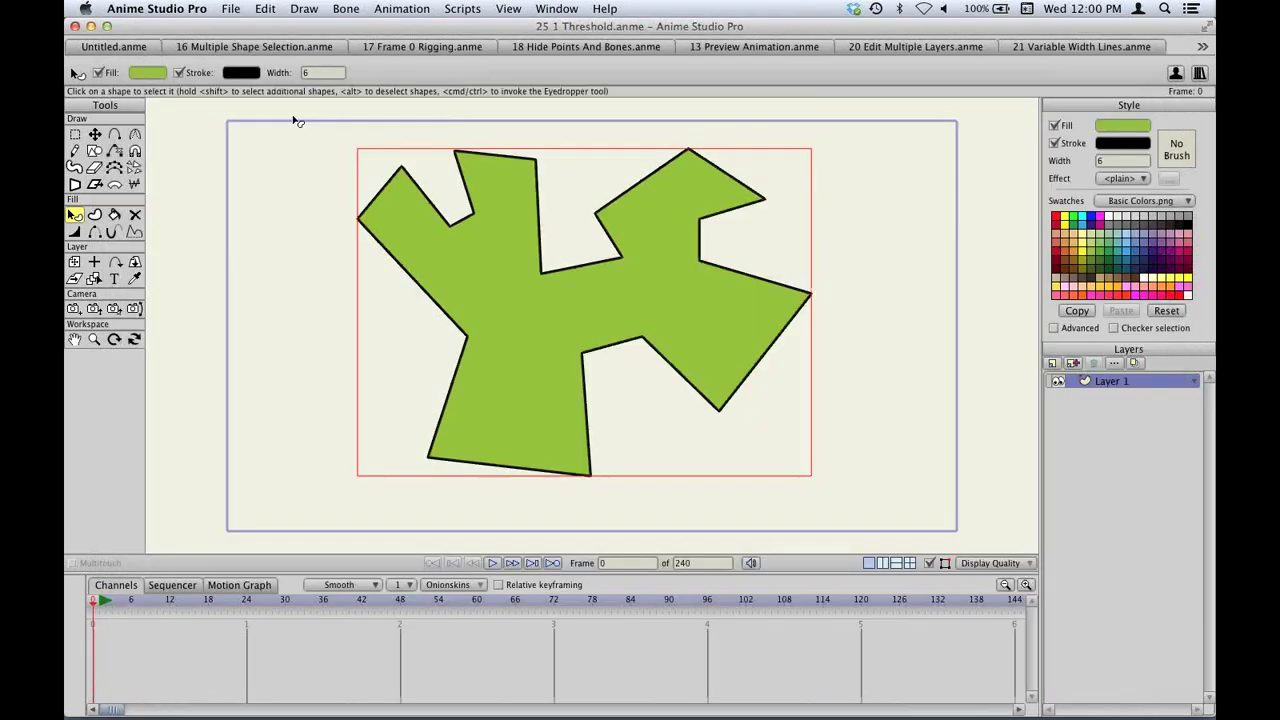
# Open 25 2 Threshold.anme and play, then stop, its morphing circles animation.
pyautogui.press('super+o')
pyautogui.scroll(-2, 641, 336)
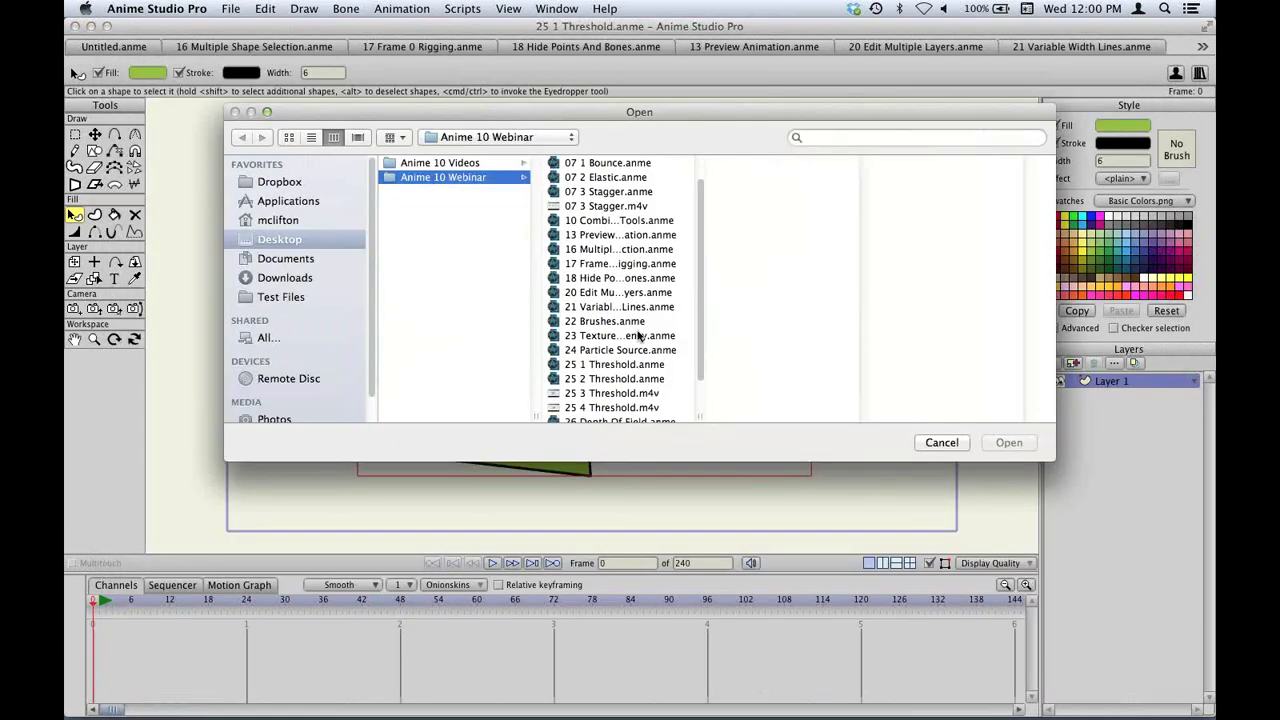
pyautogui.doubleClick(607, 382)
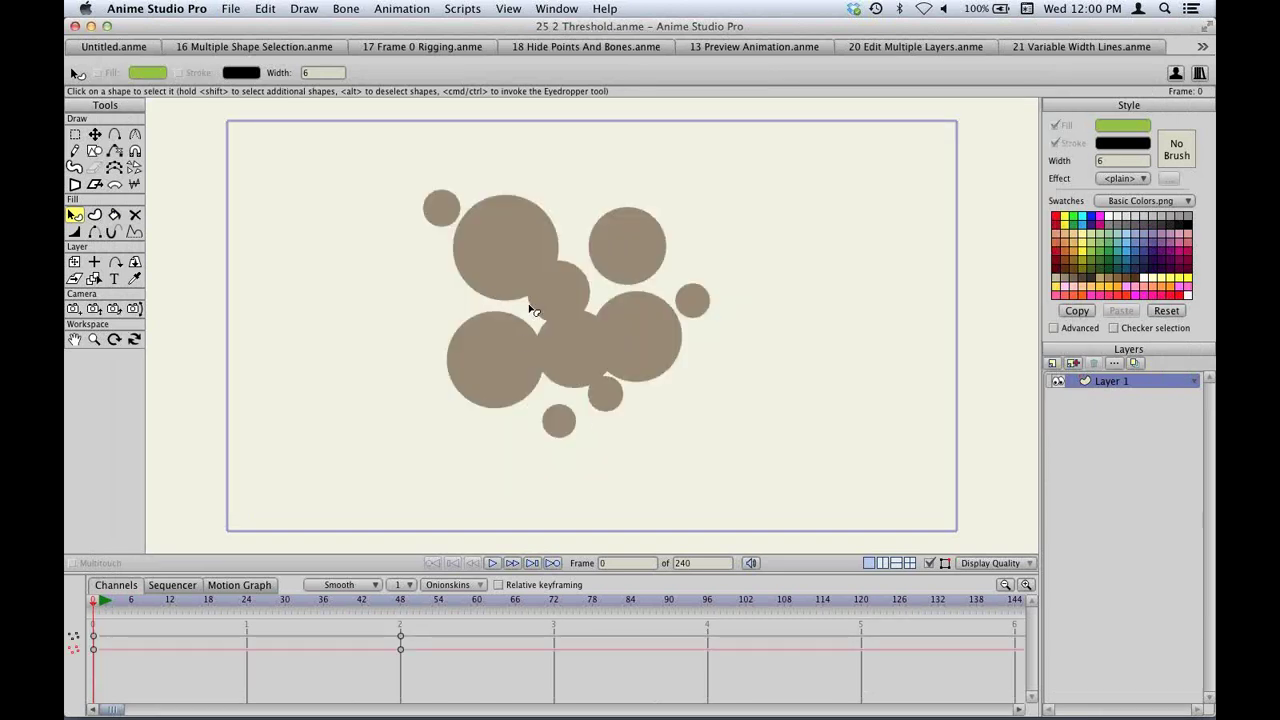
pyautogui.press('space')
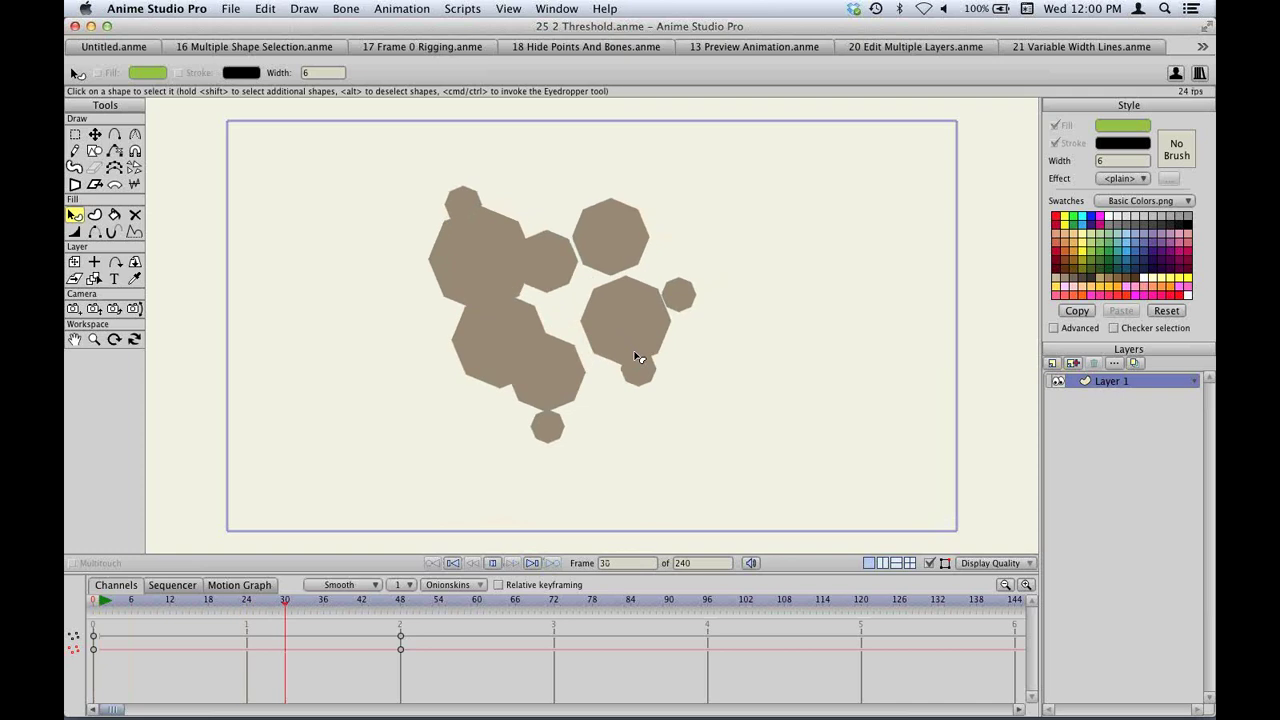
pyautogui.press('space')
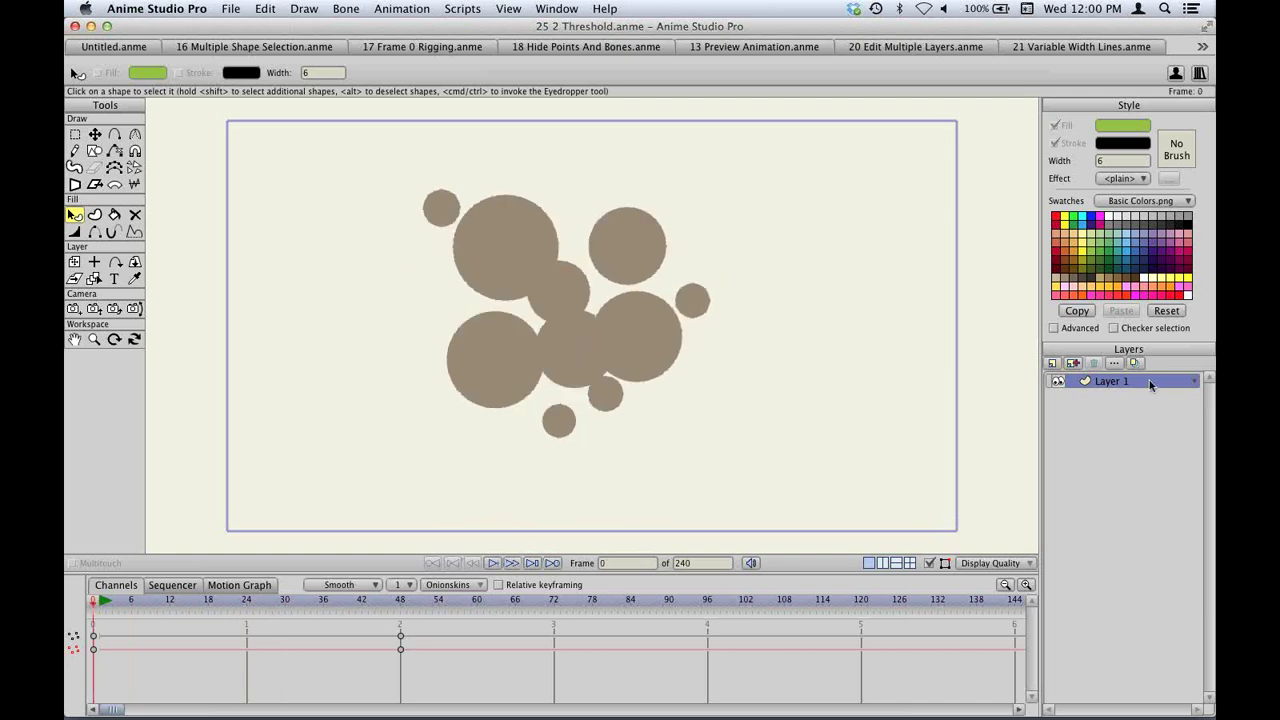
# Set Layer 1's blur radius to 32 and render a preview of the blurred circles.
pyautogui.doubleClick(1148, 379)
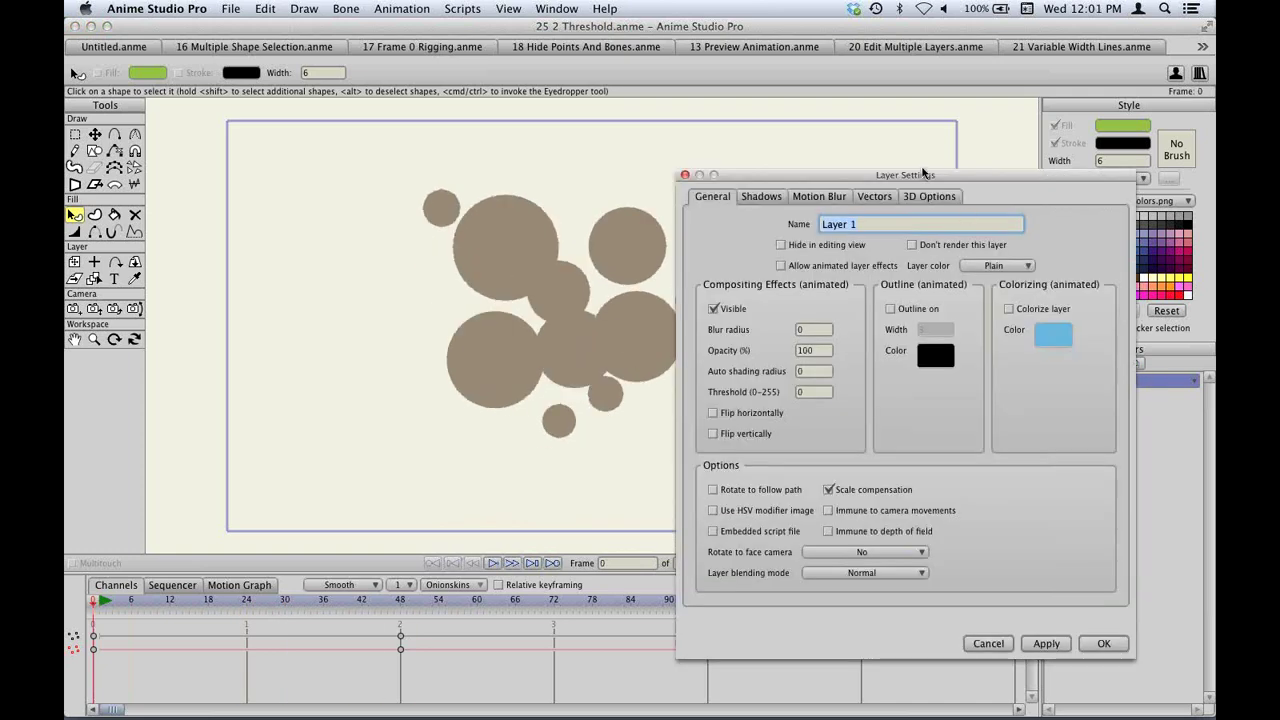
pyautogui.moveTo(924, 174); pyautogui.dragTo(960, 150)
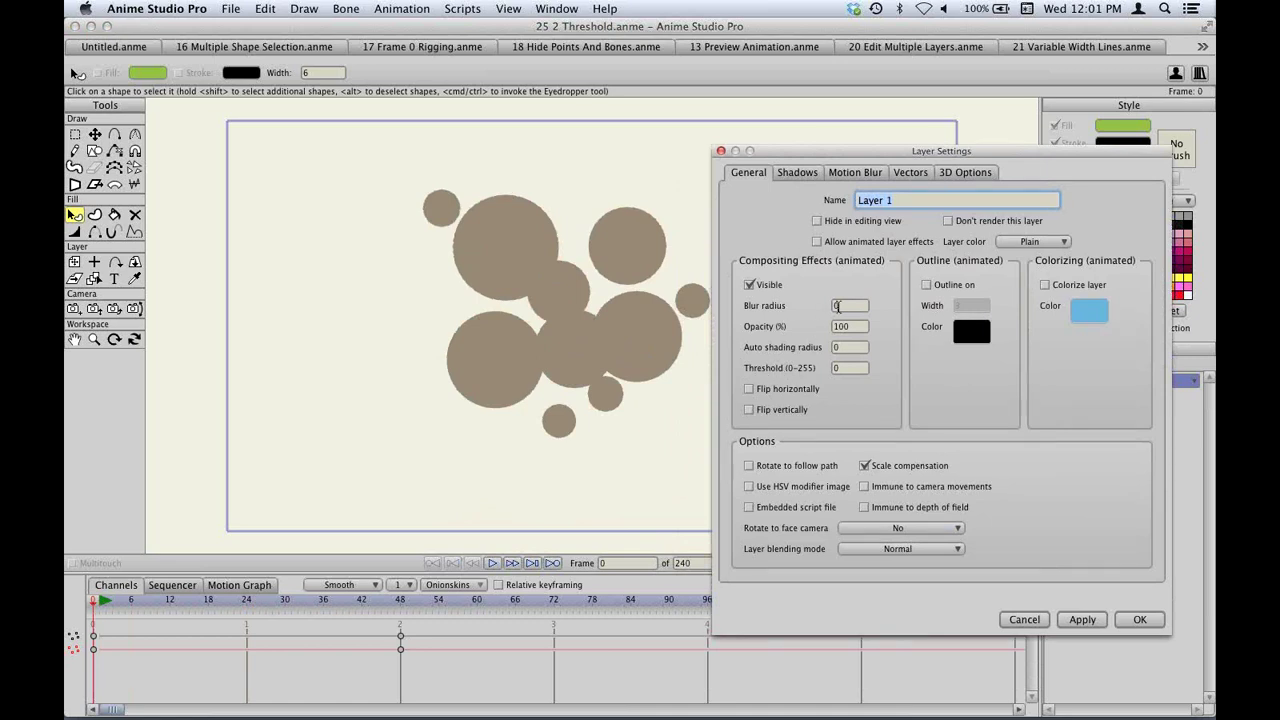
pyautogui.click(850, 306)
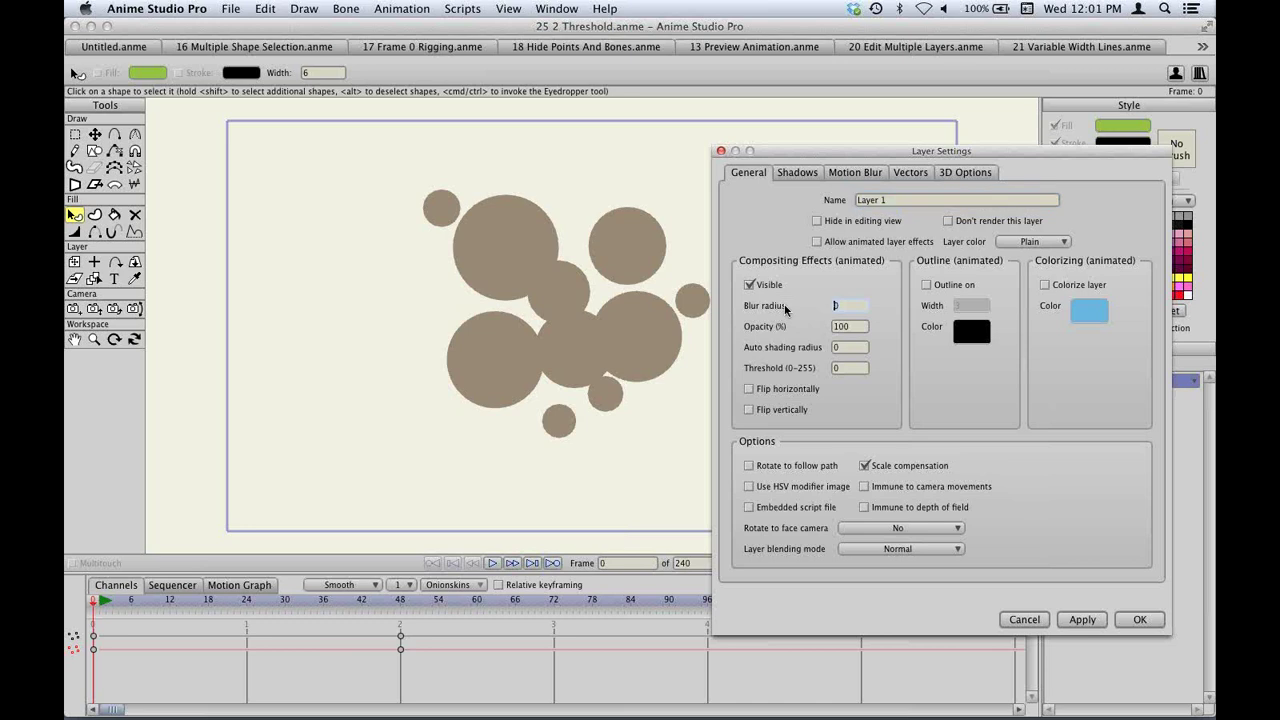
pyautogui.write('32')
pyautogui.click(1138, 620)
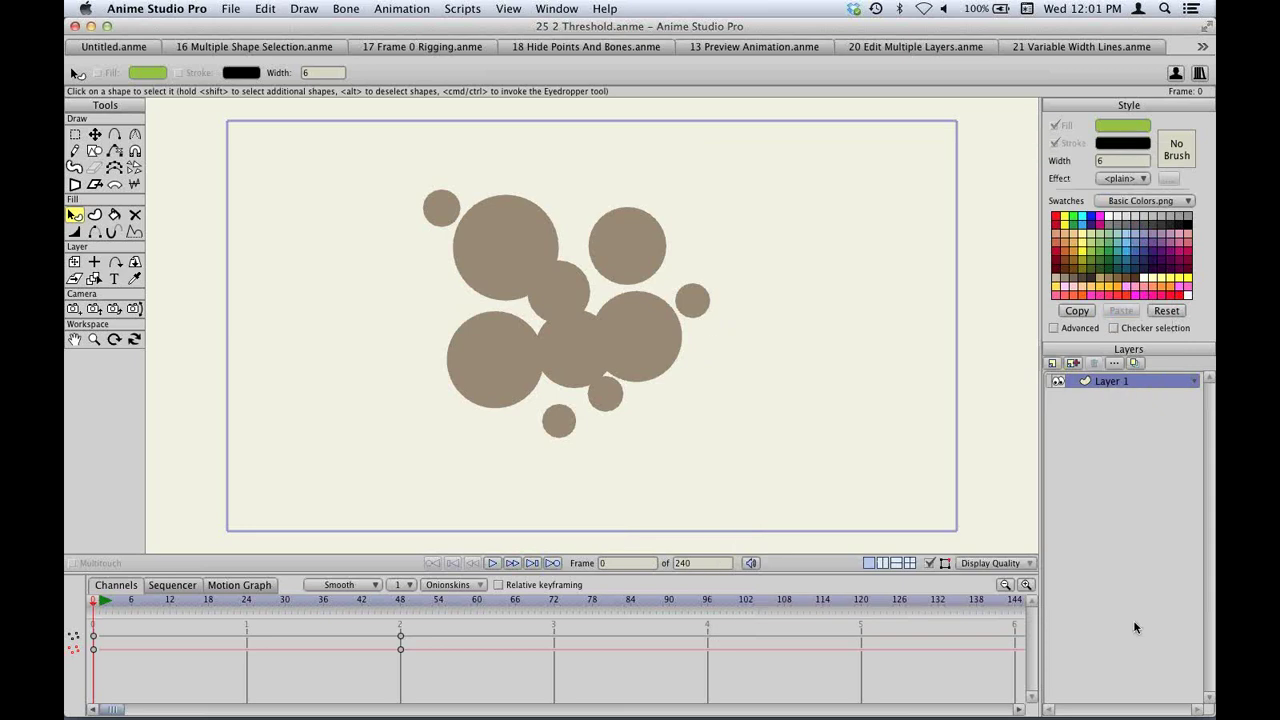
pyautogui.press('super+r')
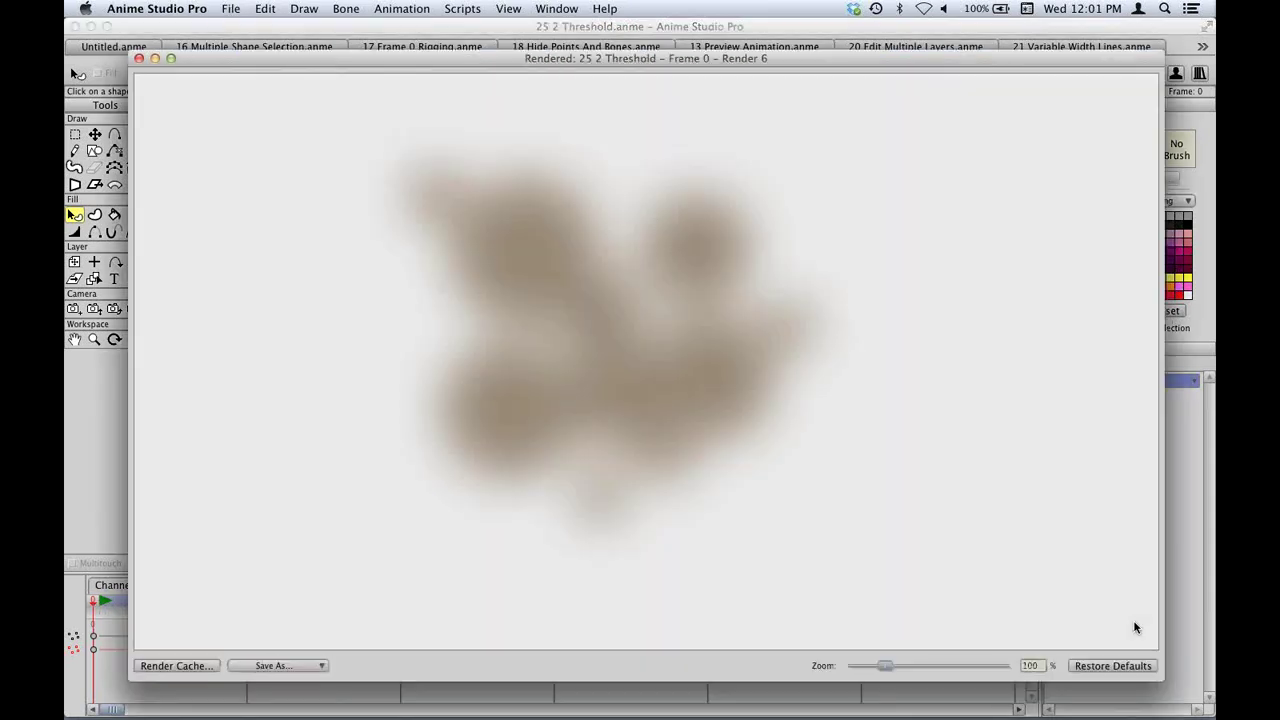
pyautogui.press('super+w')
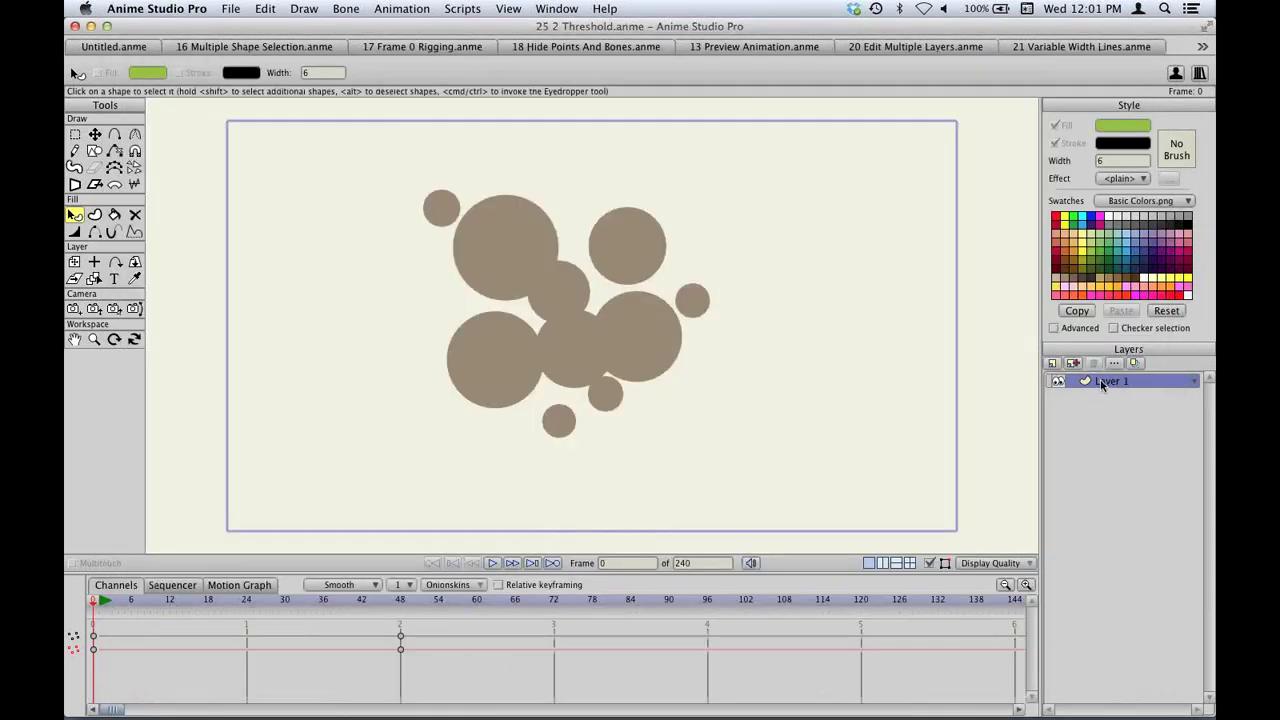
# Set Layer 1's threshold to 128 and render the merged black, red and yellow blob.
pyautogui.doubleClick(1101, 385)
pyautogui.click(850, 369)
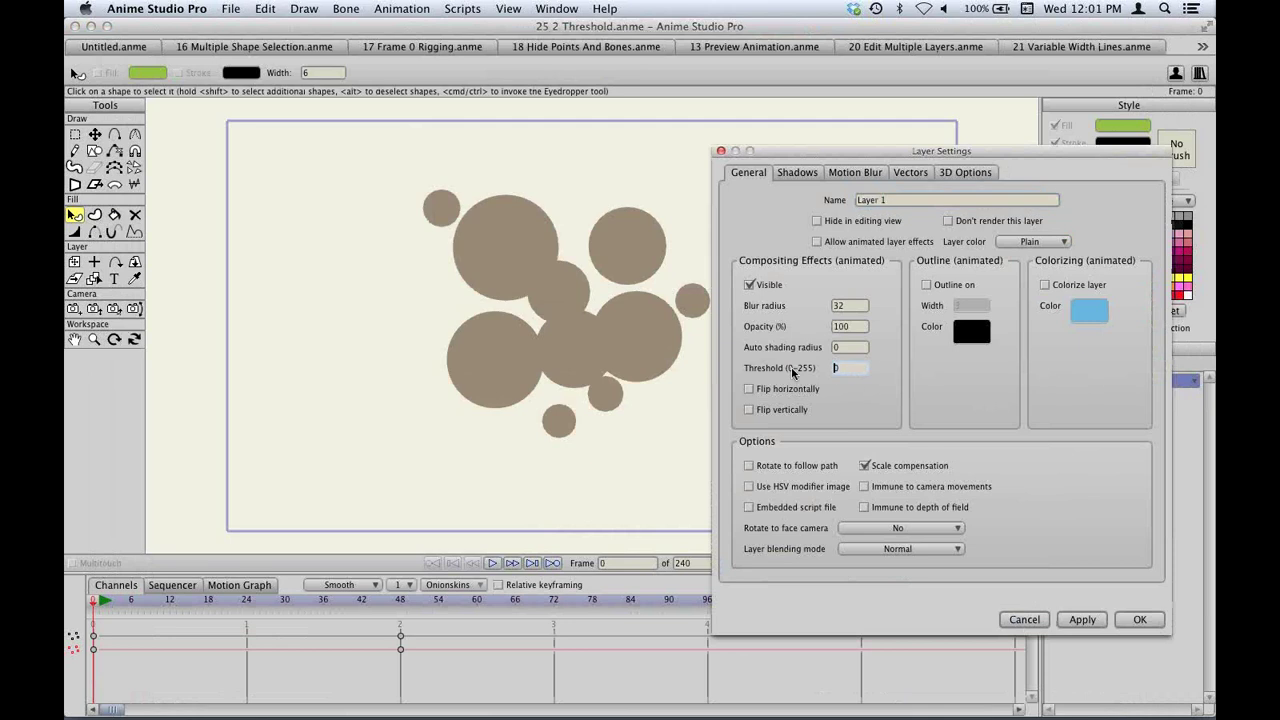
pyautogui.write('128')
pyautogui.click(1127, 620)
pyautogui.press('super+r')
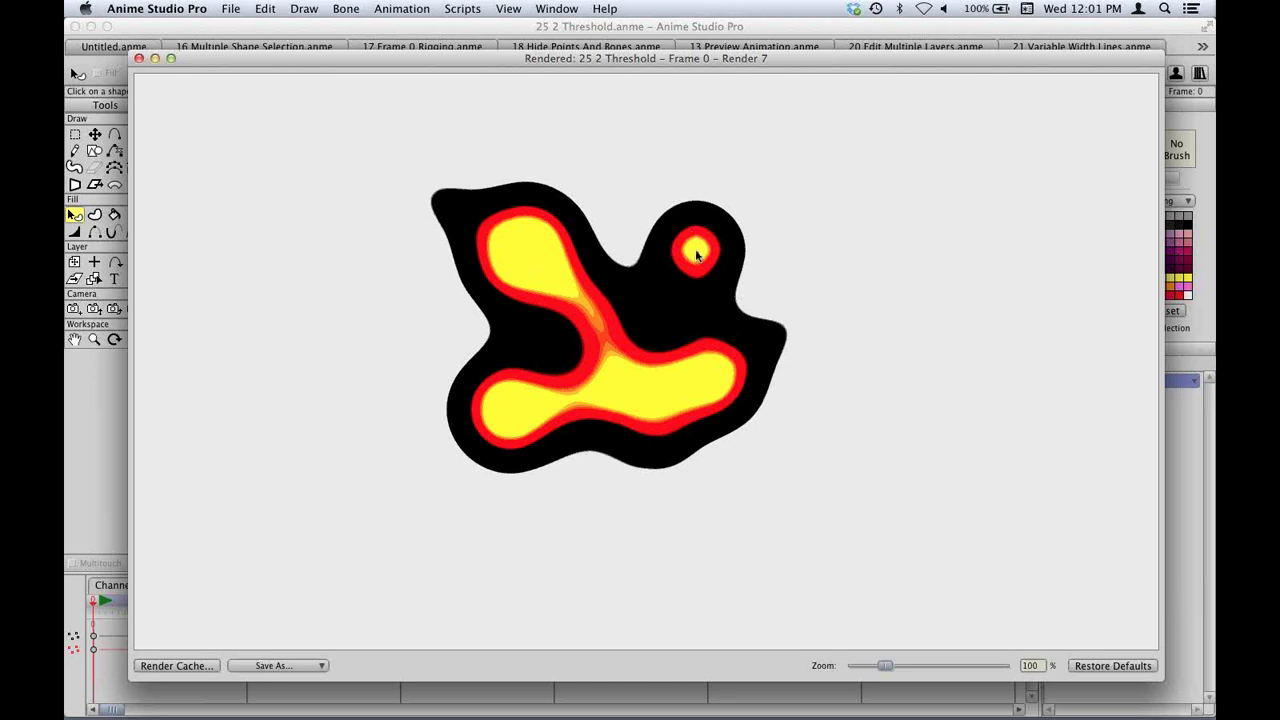
pyautogui.click(139, 58)
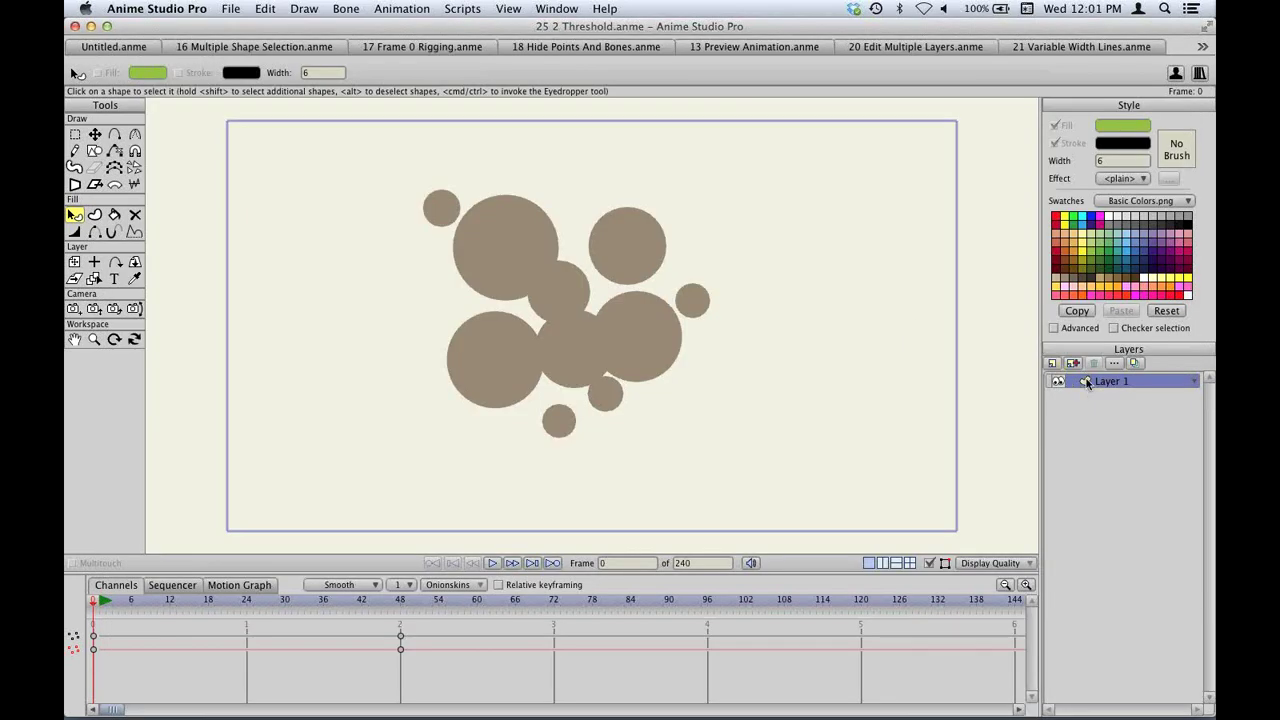
# Turn on Colorize layer (light blue) and a 3-wide black Outline for Layer 1.
pyautogui.doubleClick(1087, 384)
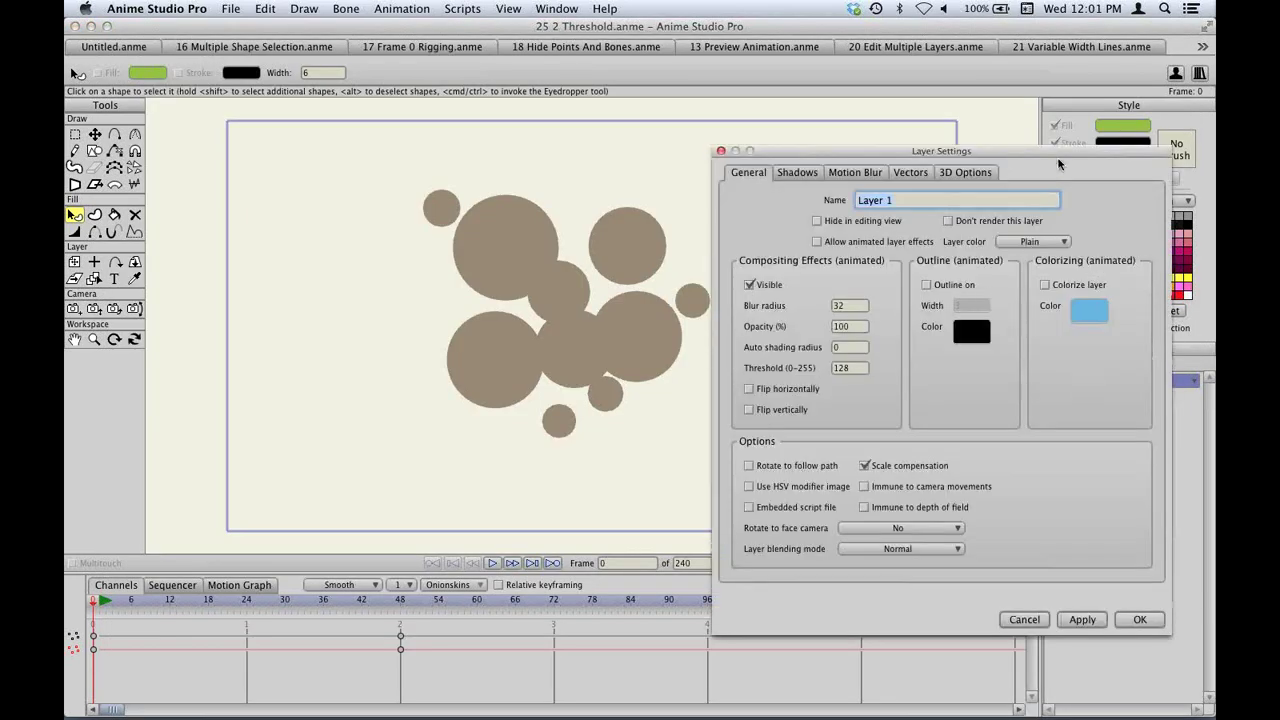
pyautogui.click(1068, 286)
pyautogui.click(1081, 312)
pyautogui.click(938, 286)
pyautogui.click(1138, 620)
# Render the light-blue outlined blob, close the preview and bring up the Open dialog.
pyautogui.press('super+r')
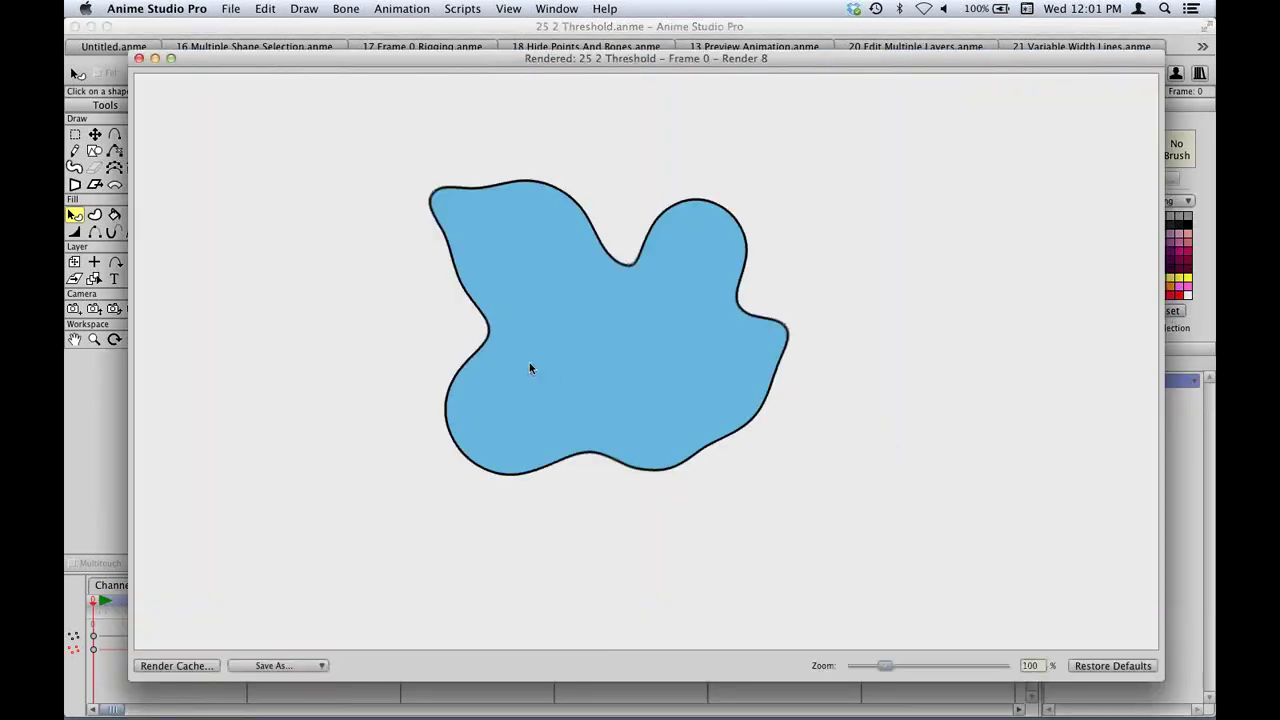
pyautogui.click(139, 58)
pyautogui.press('super+o')
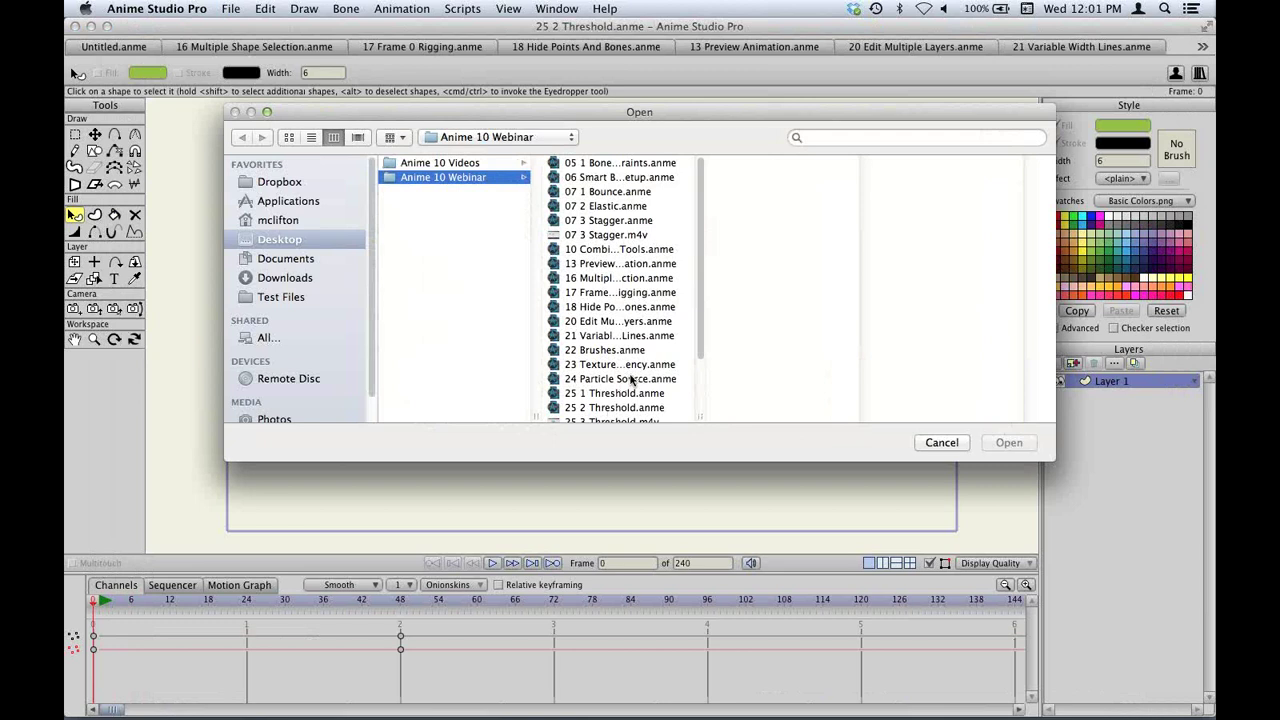
# Open 25 3 Threshold.anme, play and stop its blue outlined blob video, and return to the Open dialog.
pyautogui.press('Escape')
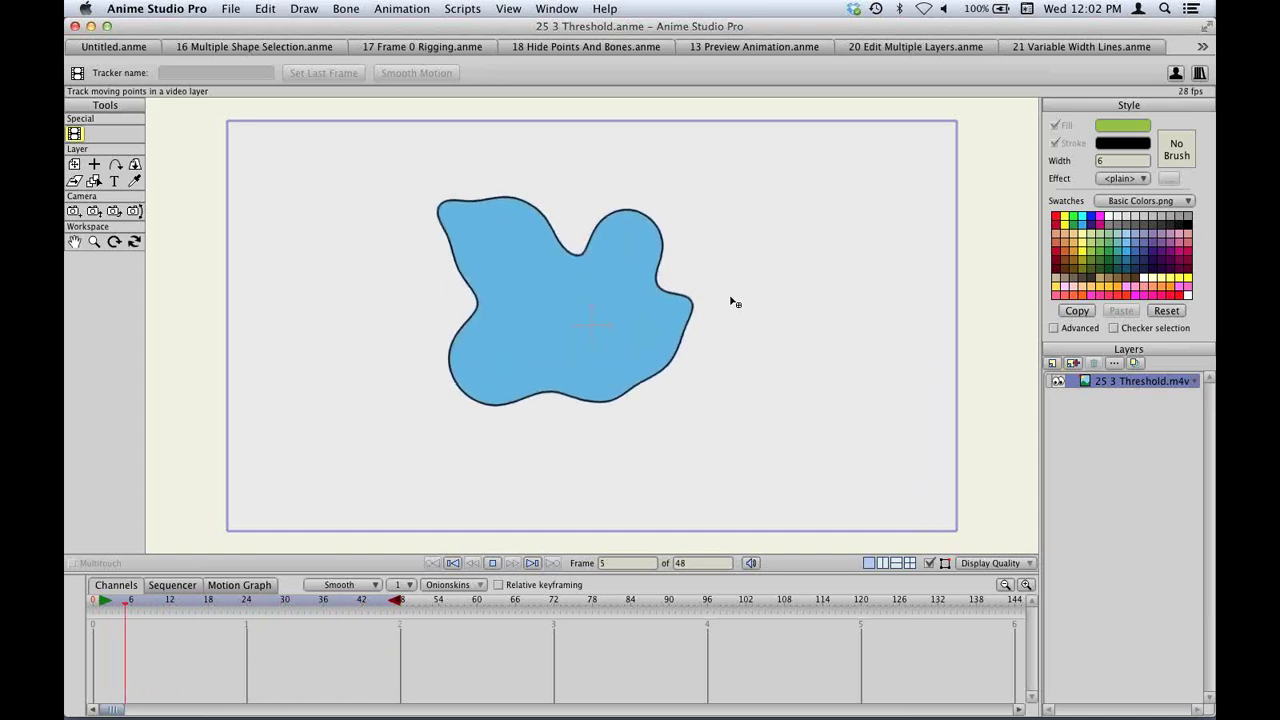
pyautogui.press('space')
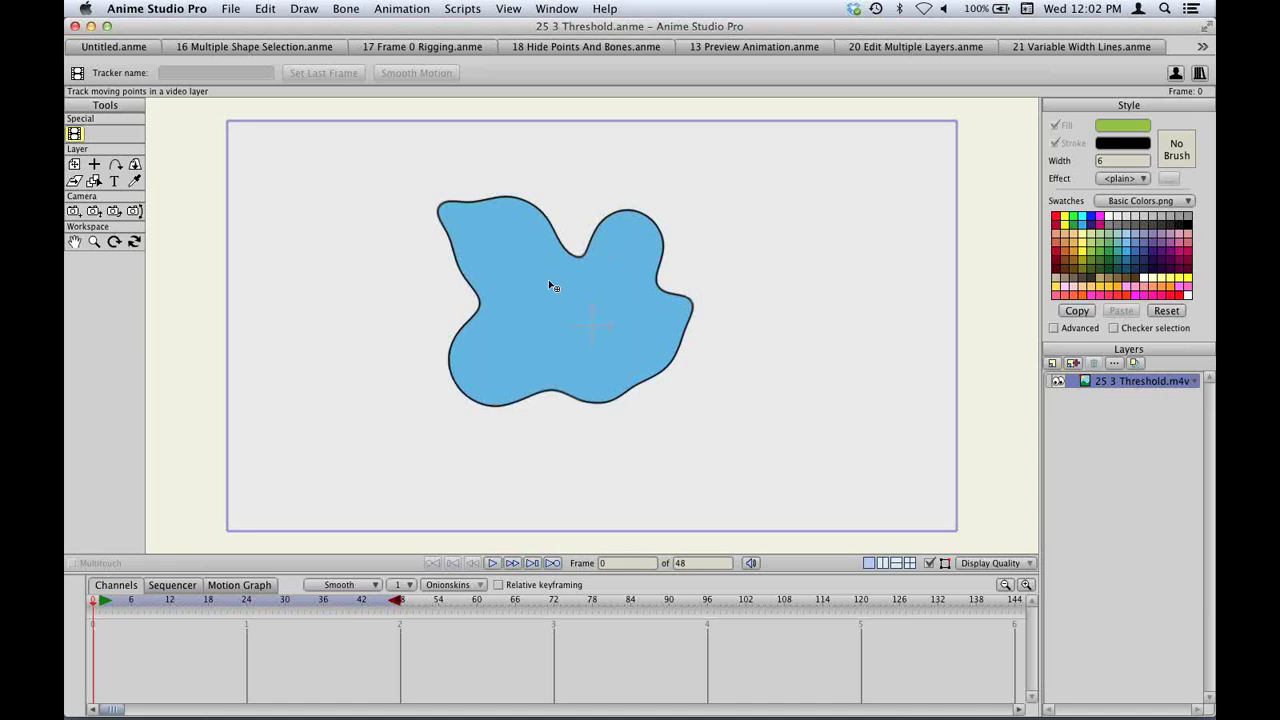
pyautogui.press('super+o')
pyautogui.scroll(-3, 629, 322)
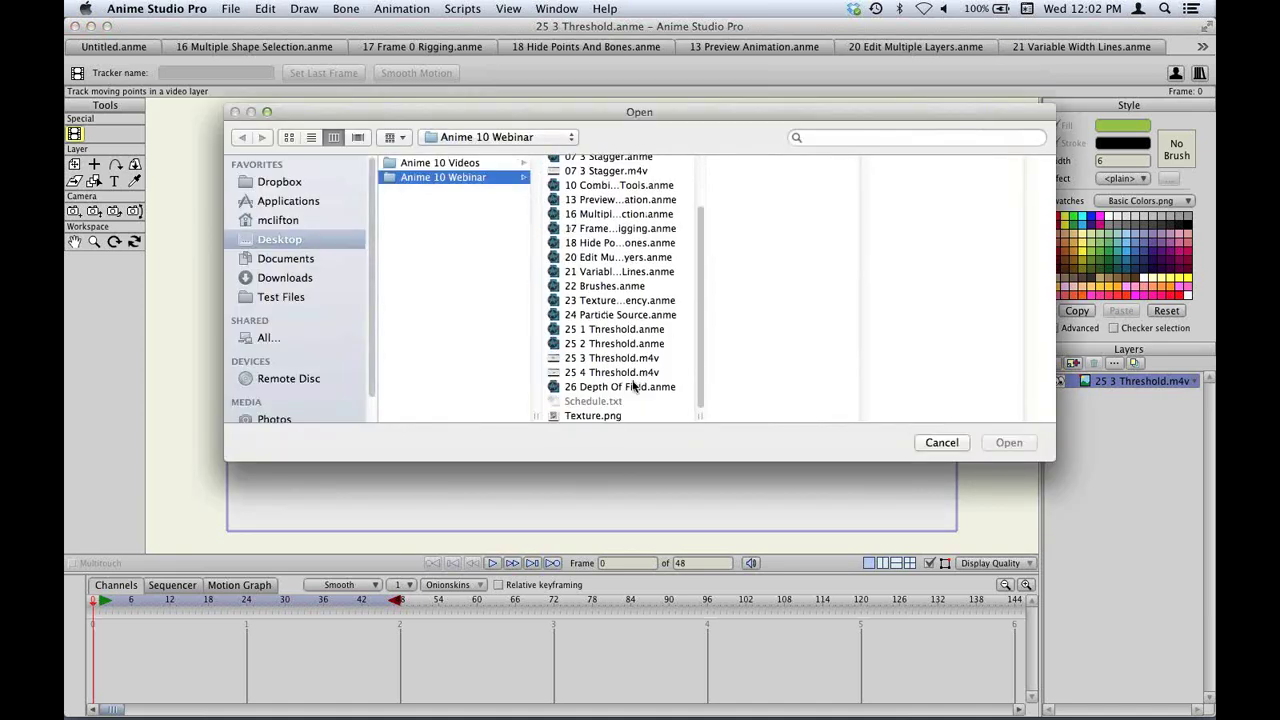
# Open 25 4 Threshold.anme, play its 226-frame red-and-yellow flame blob, then reopen the Open dialog.
pyautogui.doubleClick(622, 372)
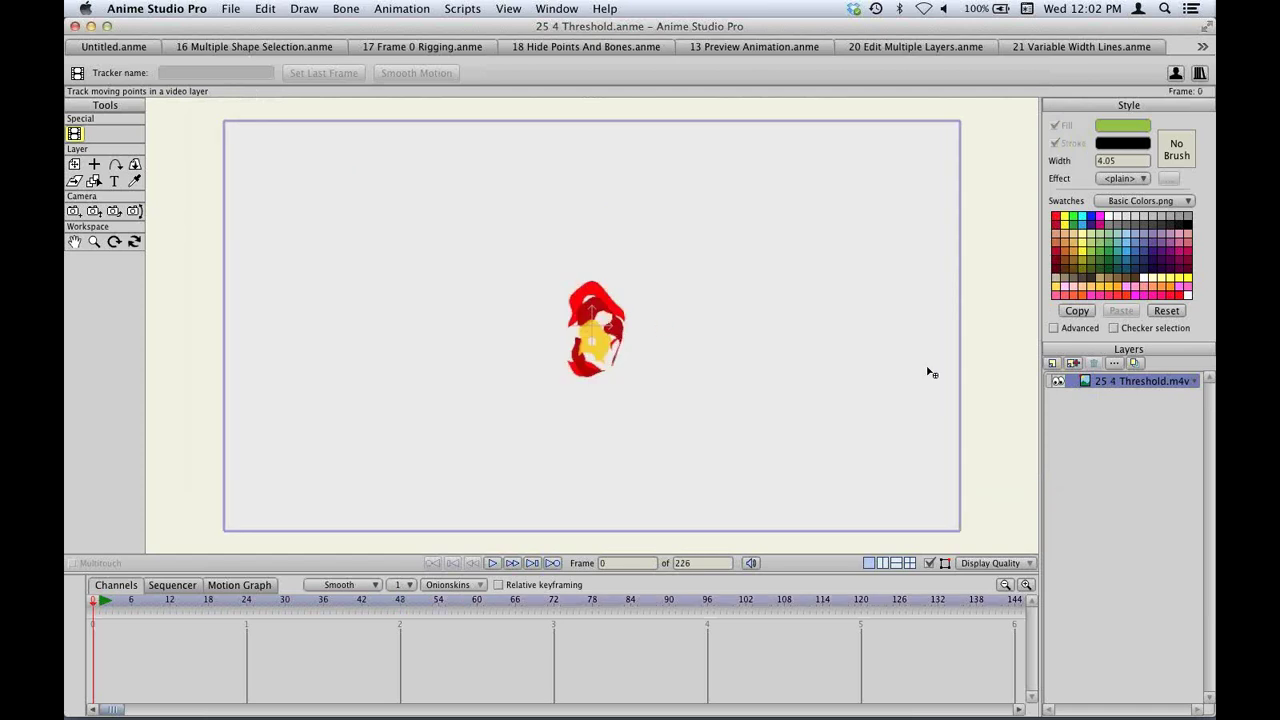
pyautogui.press('space')
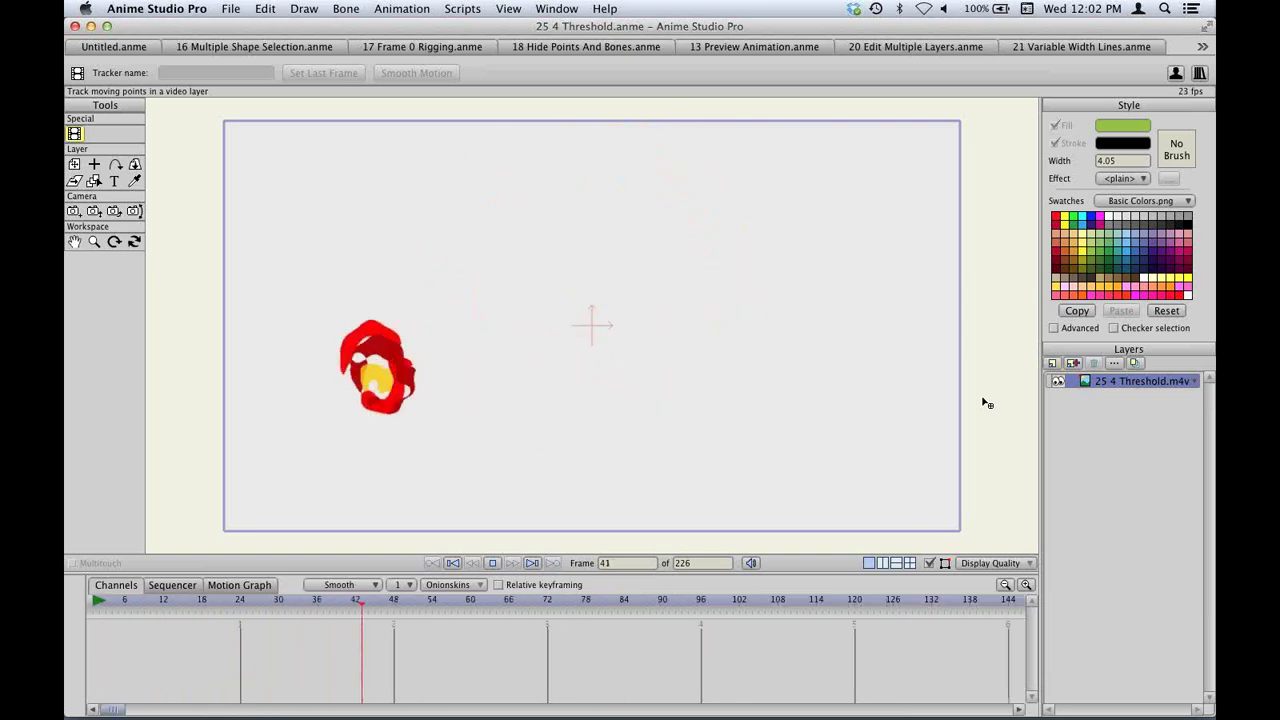
pyautogui.press('space')
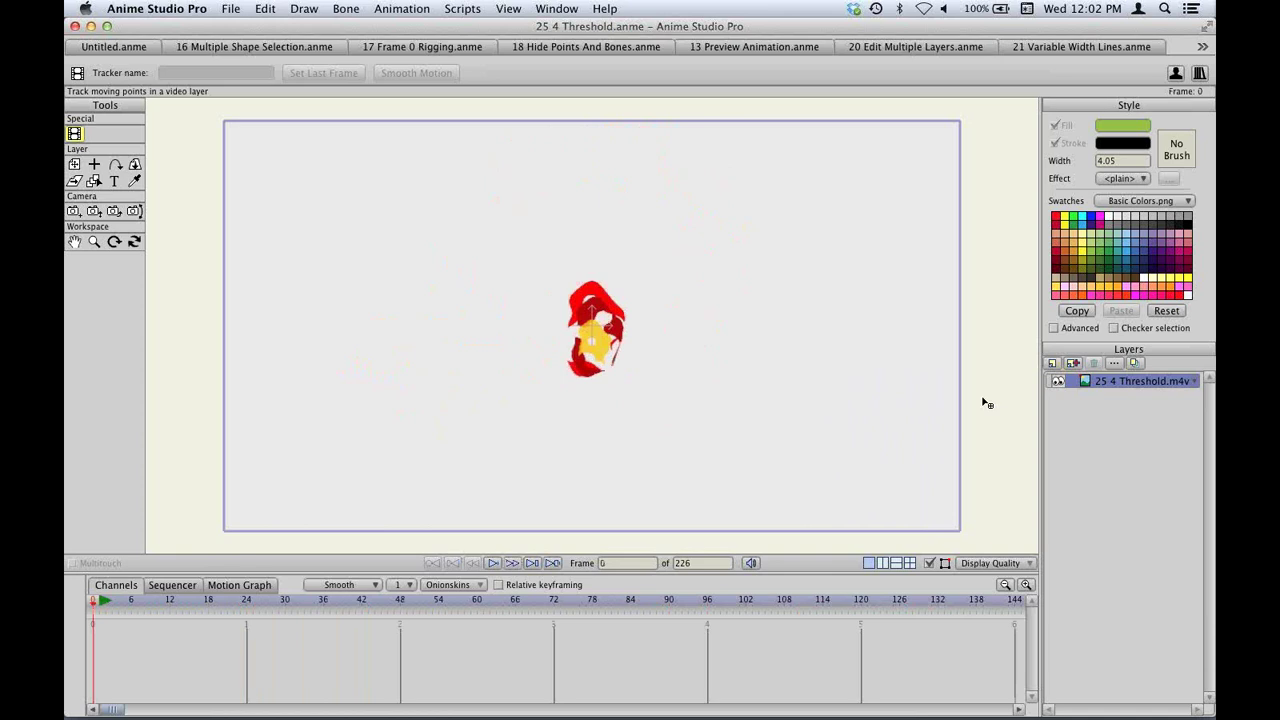
pyautogui.press('super+o')
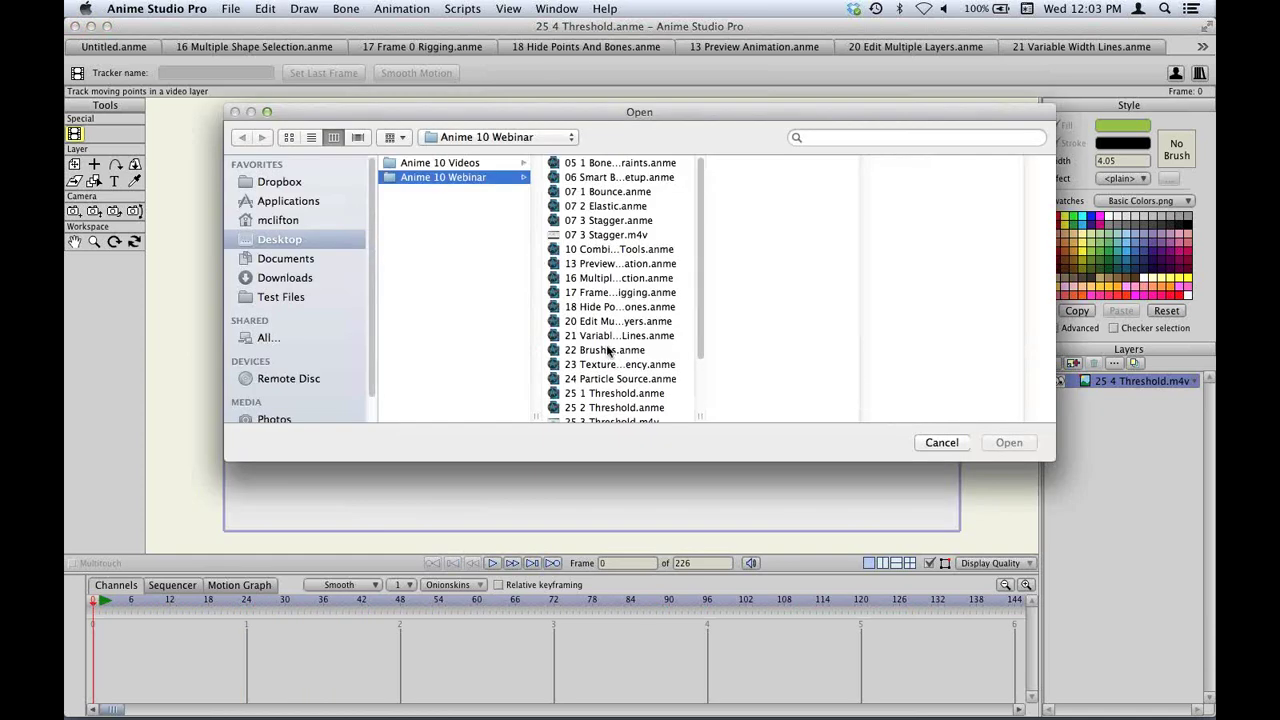
# Open 26 Depth Of Field.anme and enable depth of field: focus distance 0.50, range 2, blur 3.
pyautogui.scroll(-3, 643, 370)
pyautogui.doubleClick(652, 386)
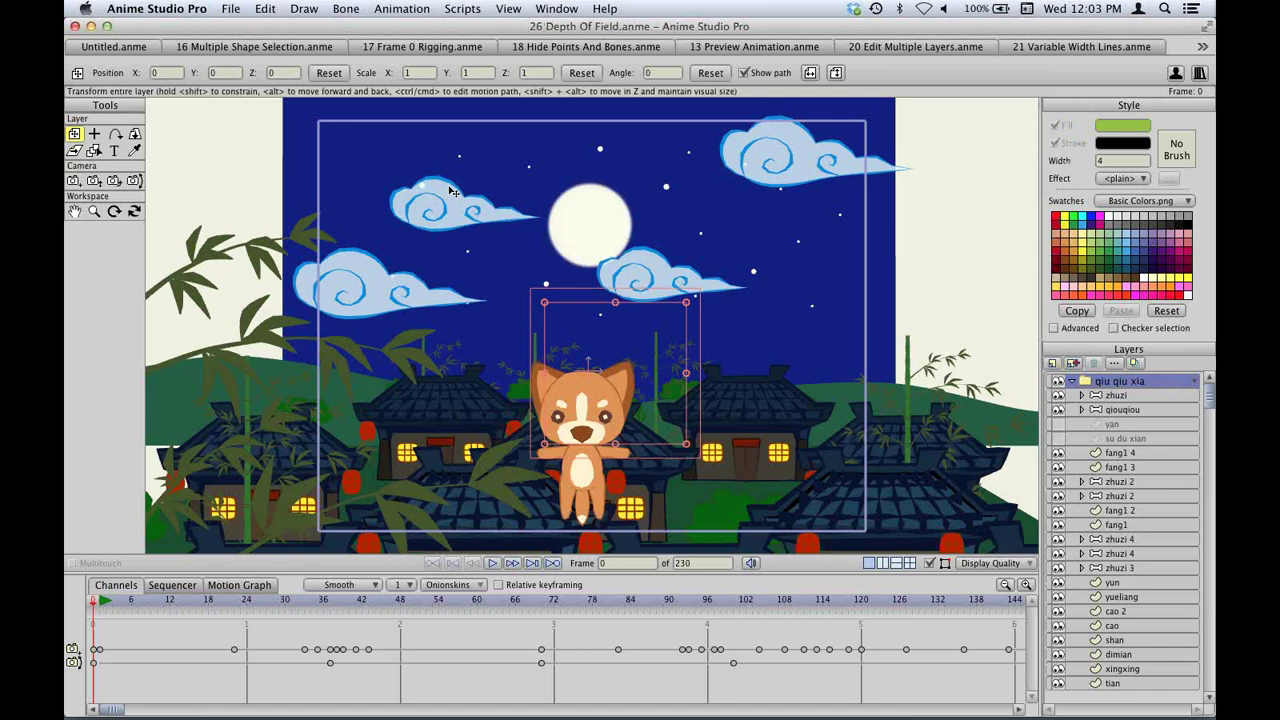
pyautogui.click(224, 8)
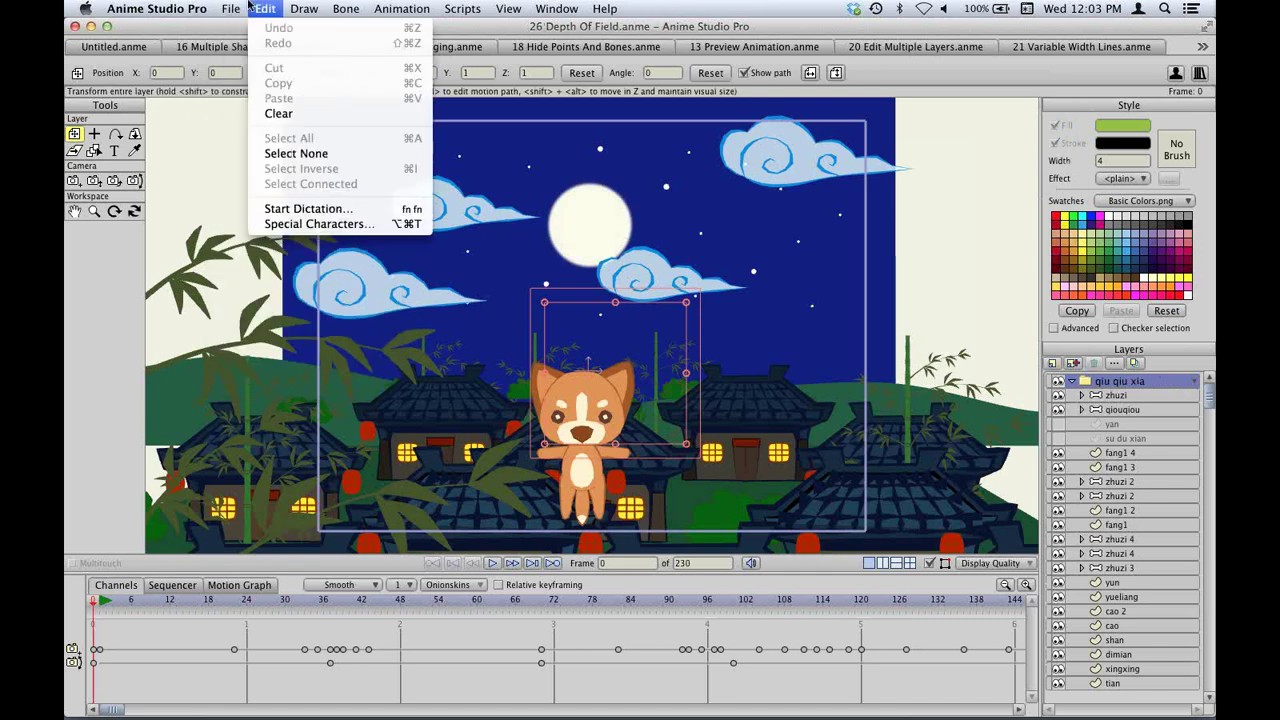
pyautogui.click(808, 316)
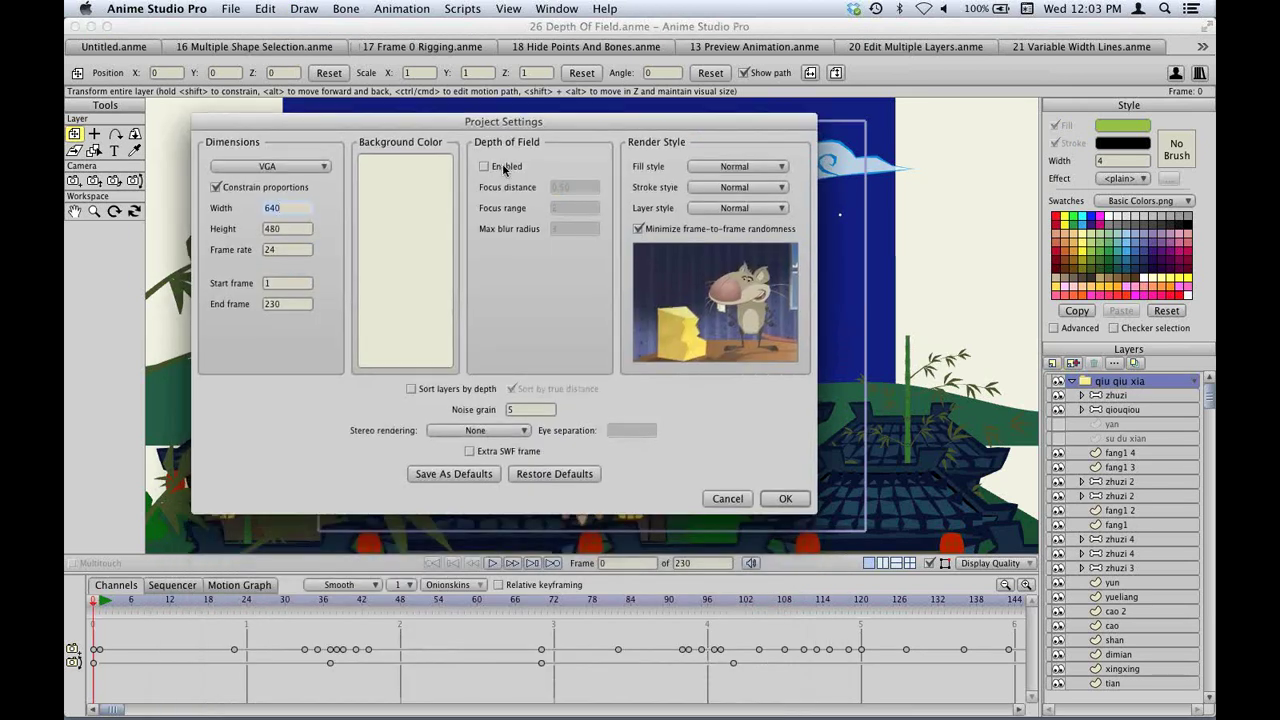
pyautogui.click(486, 167)
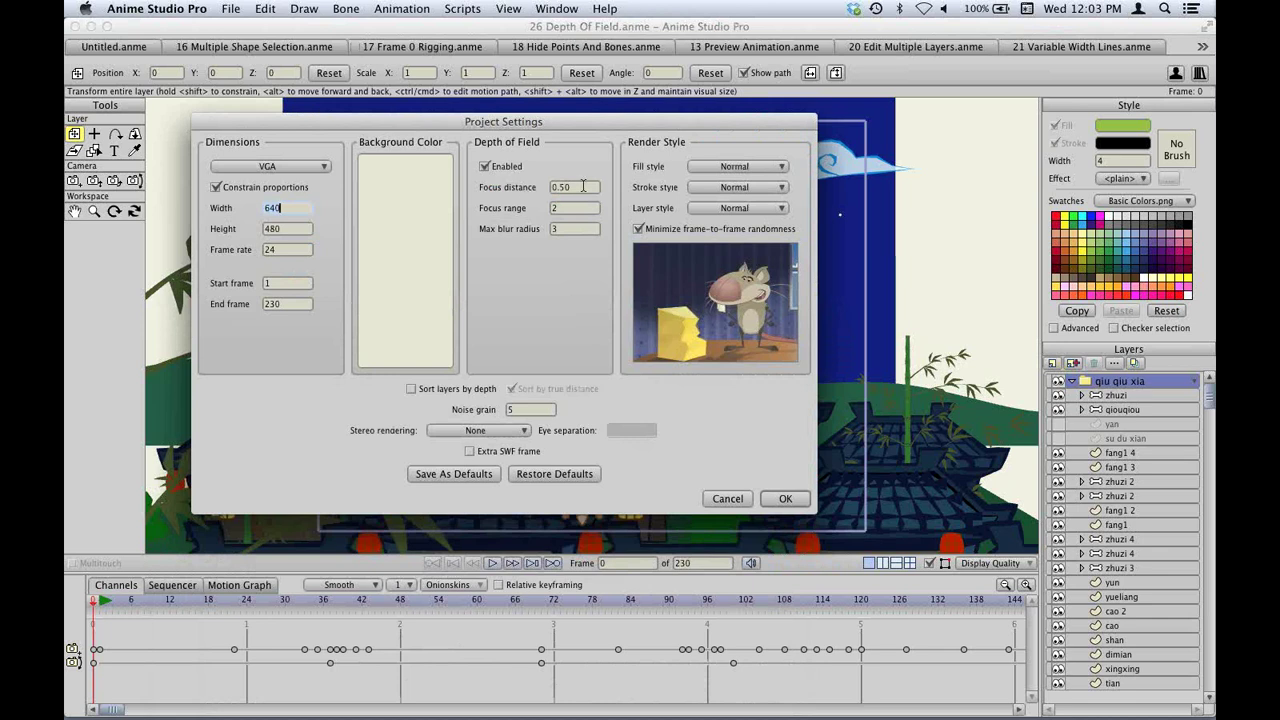
pyautogui.moveTo(585, 187); pyautogui.dragTo(545, 193)
pyautogui.click(803, 501)
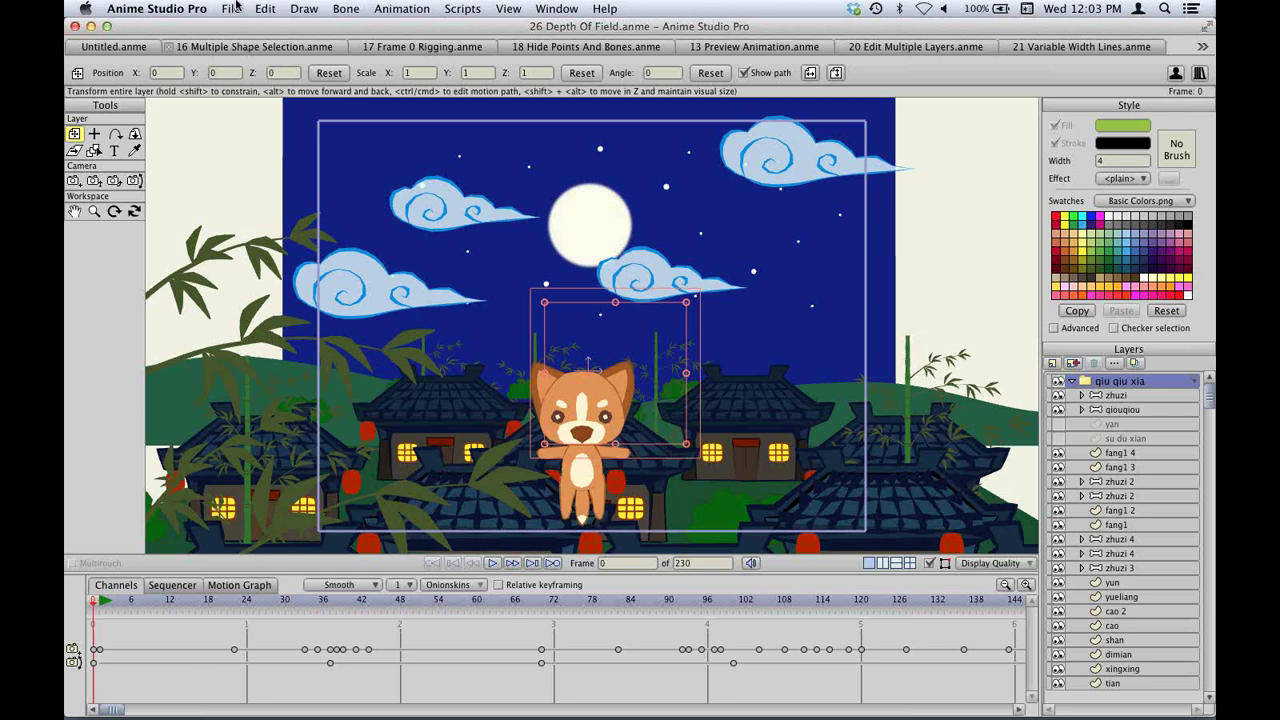
# Reopen Project Settings to verify the depth of field values, keeping the changes.
pyautogui.click(236, 7)
pyautogui.click(265, 365)
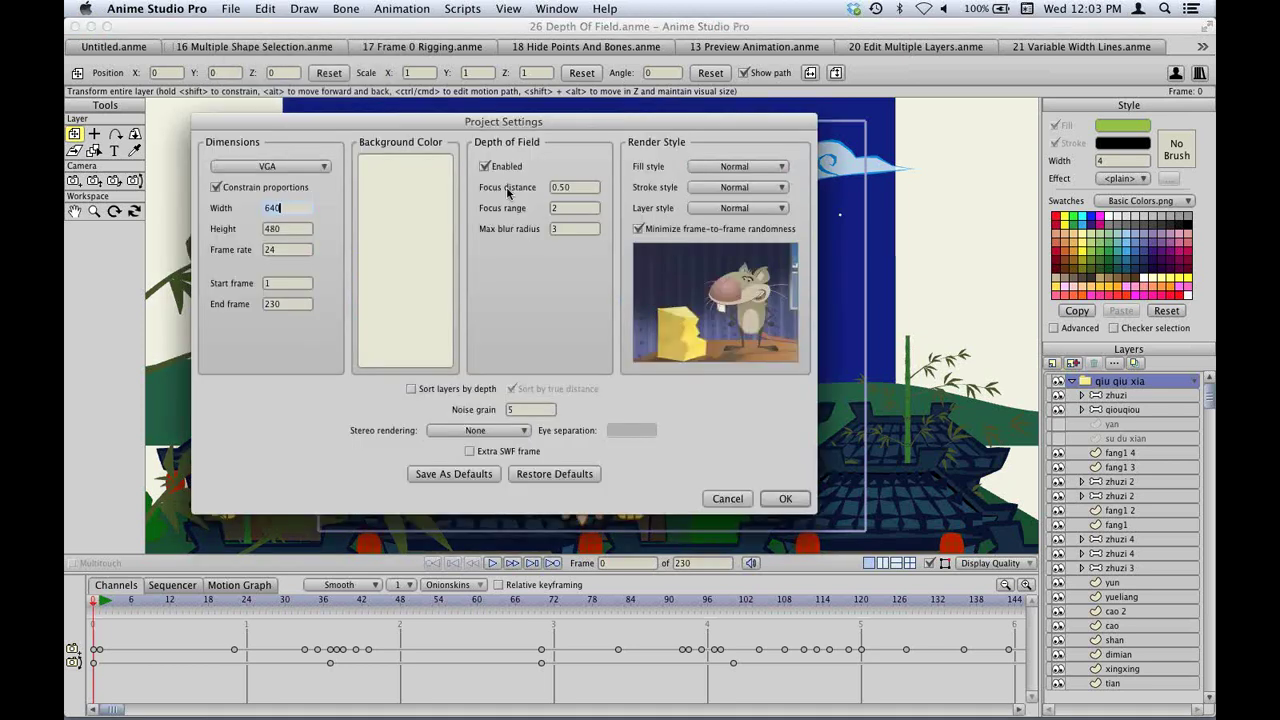
pyautogui.click(786, 499)
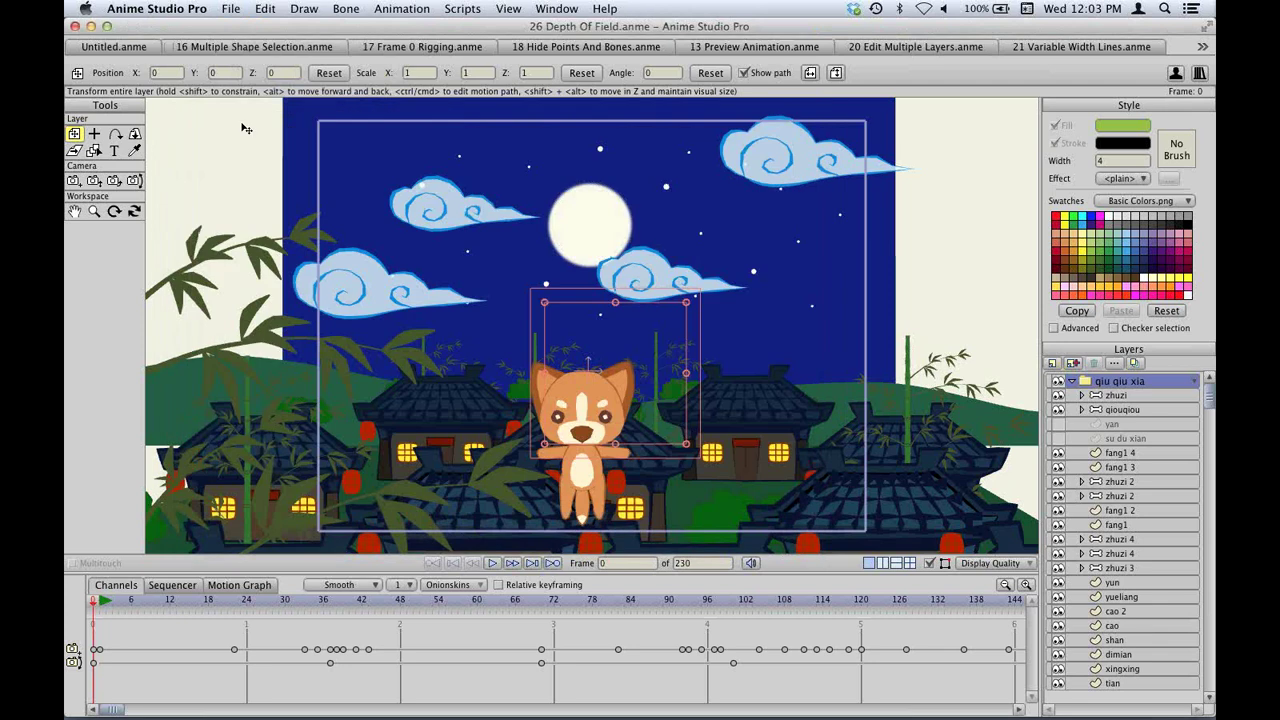
# Orbit the workspace to see the village layers spread in depth and move to frame 47.
pyautogui.click(134, 211)
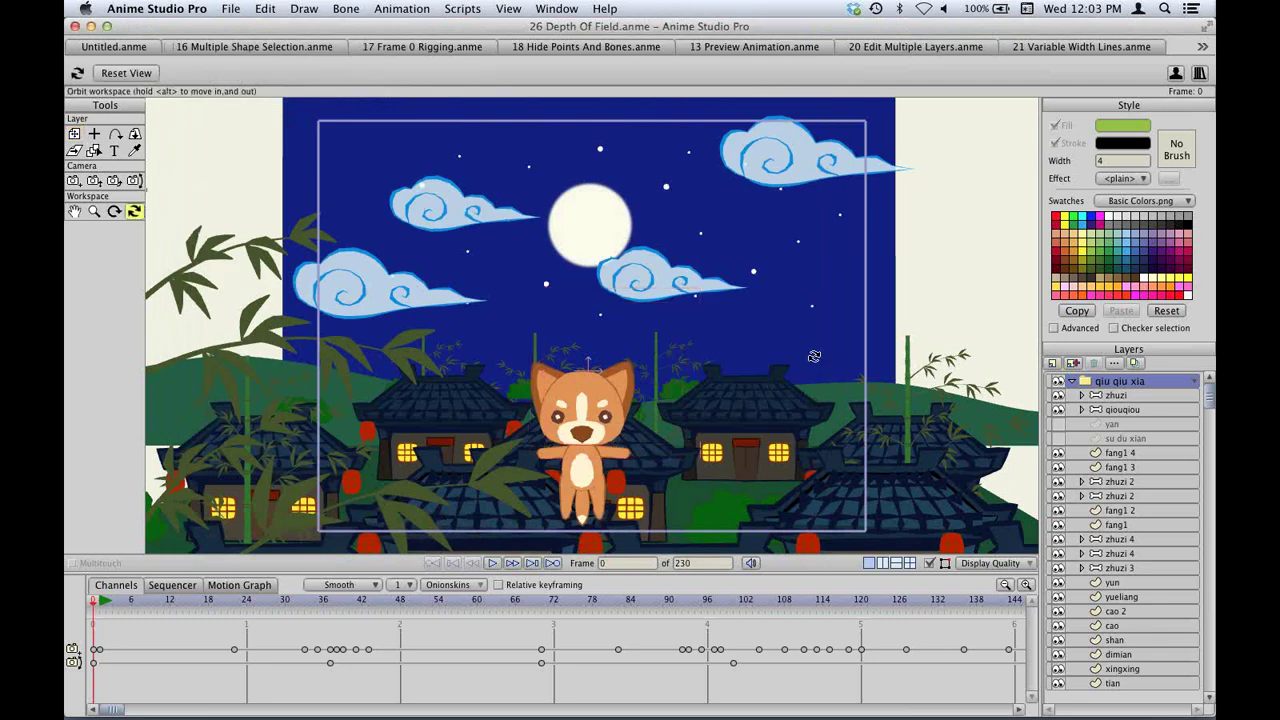
pyautogui.moveTo(829, 343); pyautogui.dragTo(769, 231)
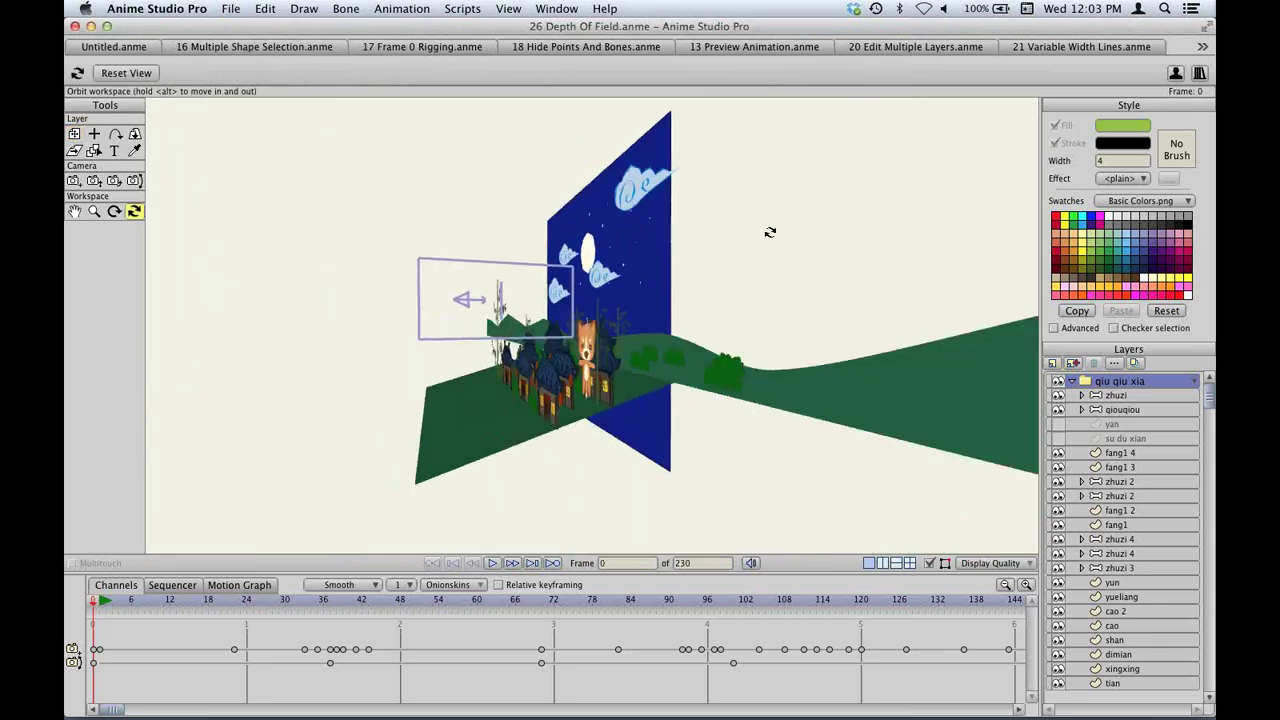
pyautogui.click(322, 599)
pyautogui.moveTo(322, 599); pyautogui.dragTo(395, 599)
pyautogui.scroll(3, 706, 401)
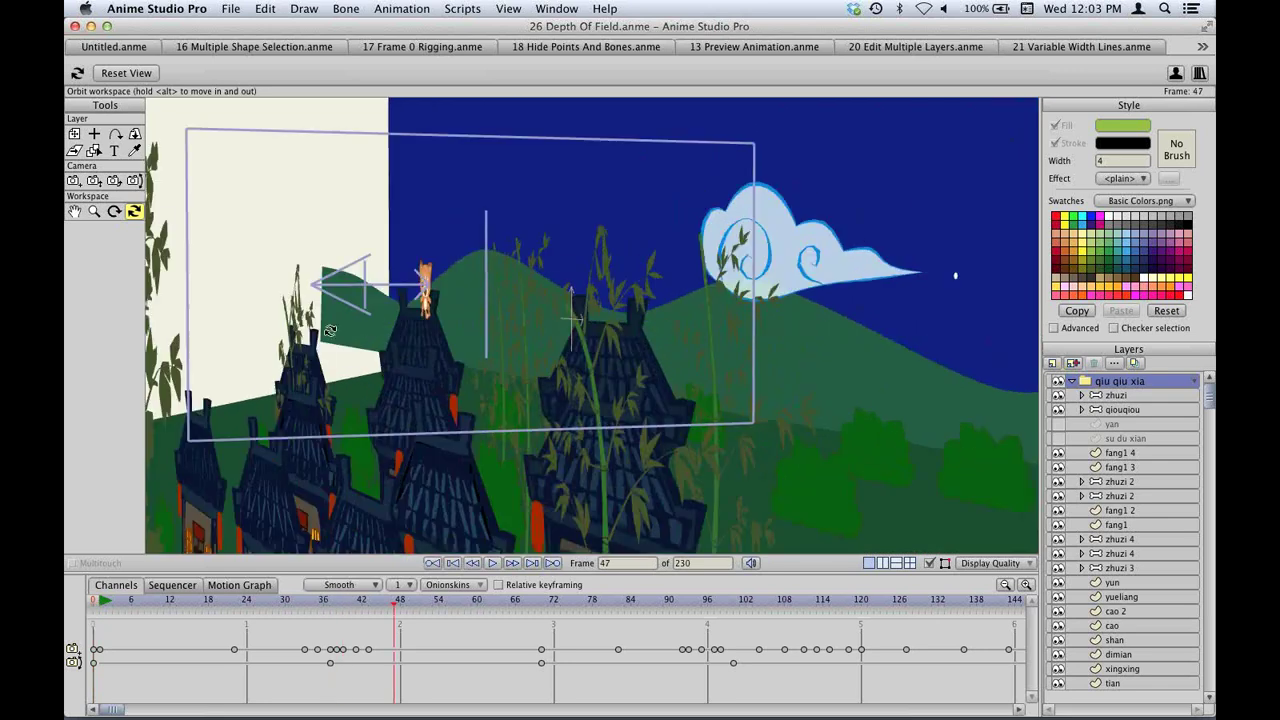
pyautogui.moveTo(643, 335); pyautogui.dragTo(631, 344)
pyautogui.scroll(2, 624, 345)
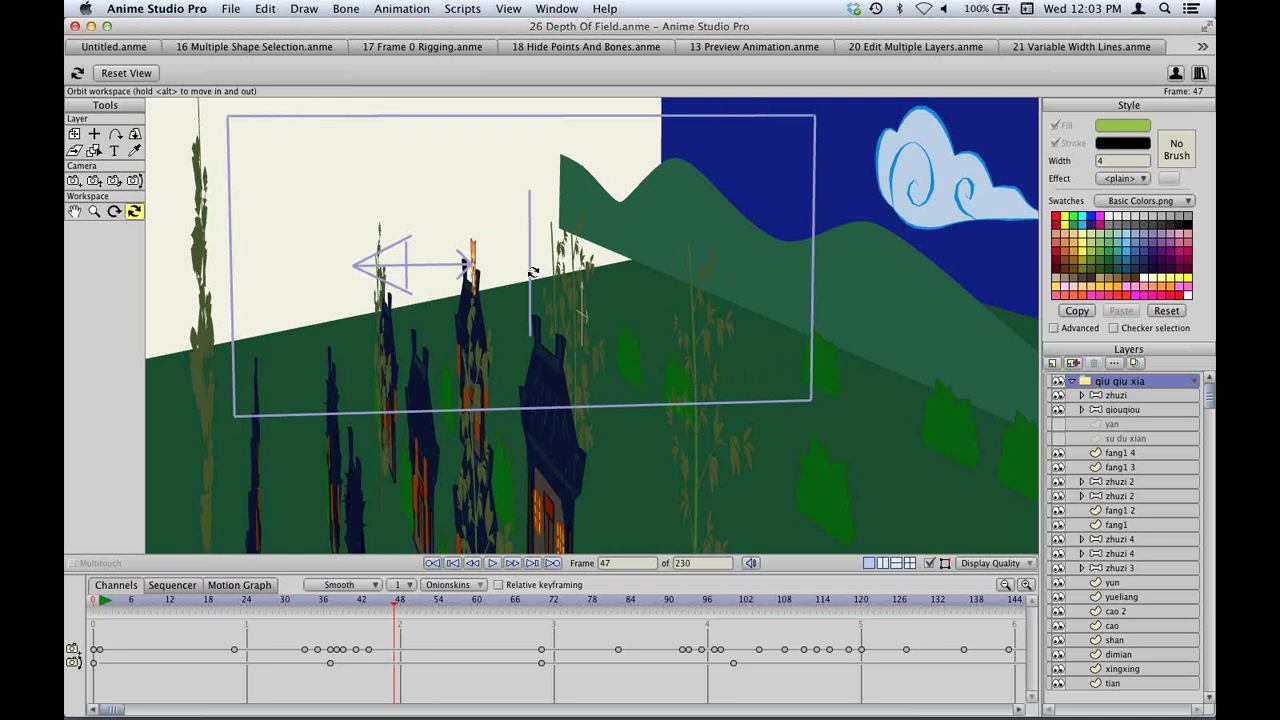
# In Project Settings, change focus distance to 0.30 and focus range to 0.2250, then apply.
pyautogui.click(230, 9)
pyautogui.click(290, 194)
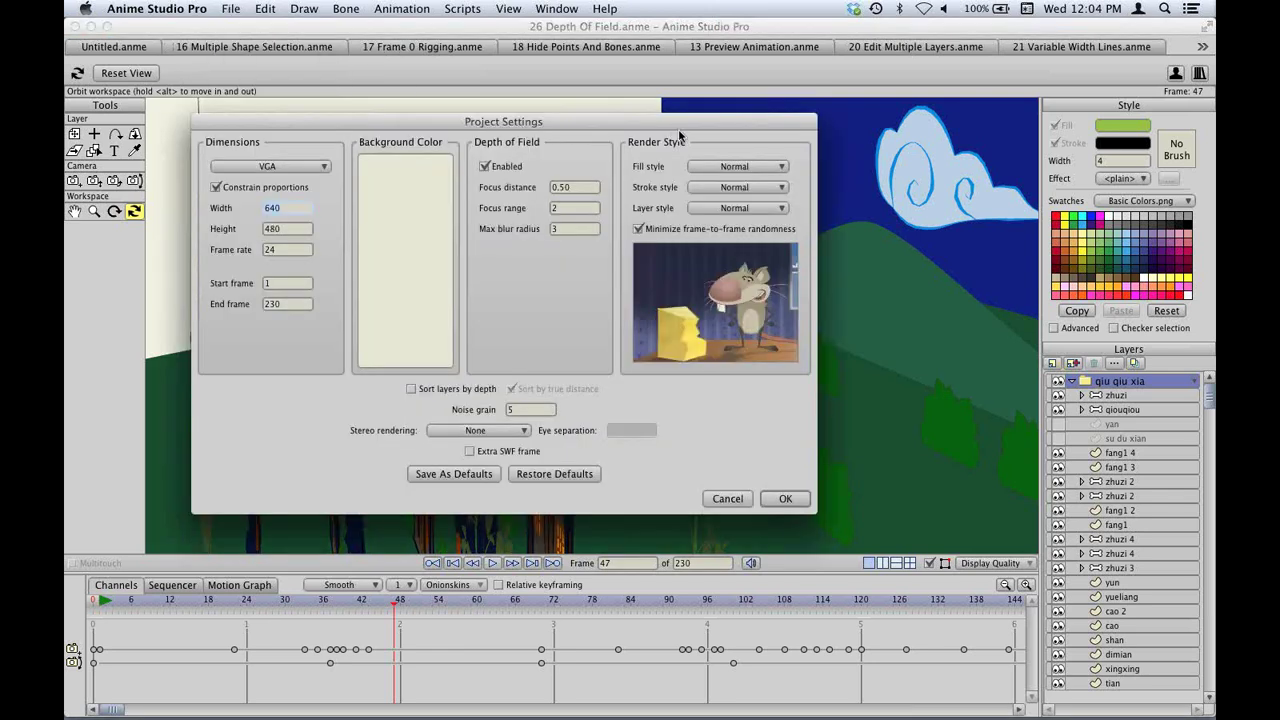
pyautogui.moveTo(674, 127); pyautogui.dragTo(1110, 374)
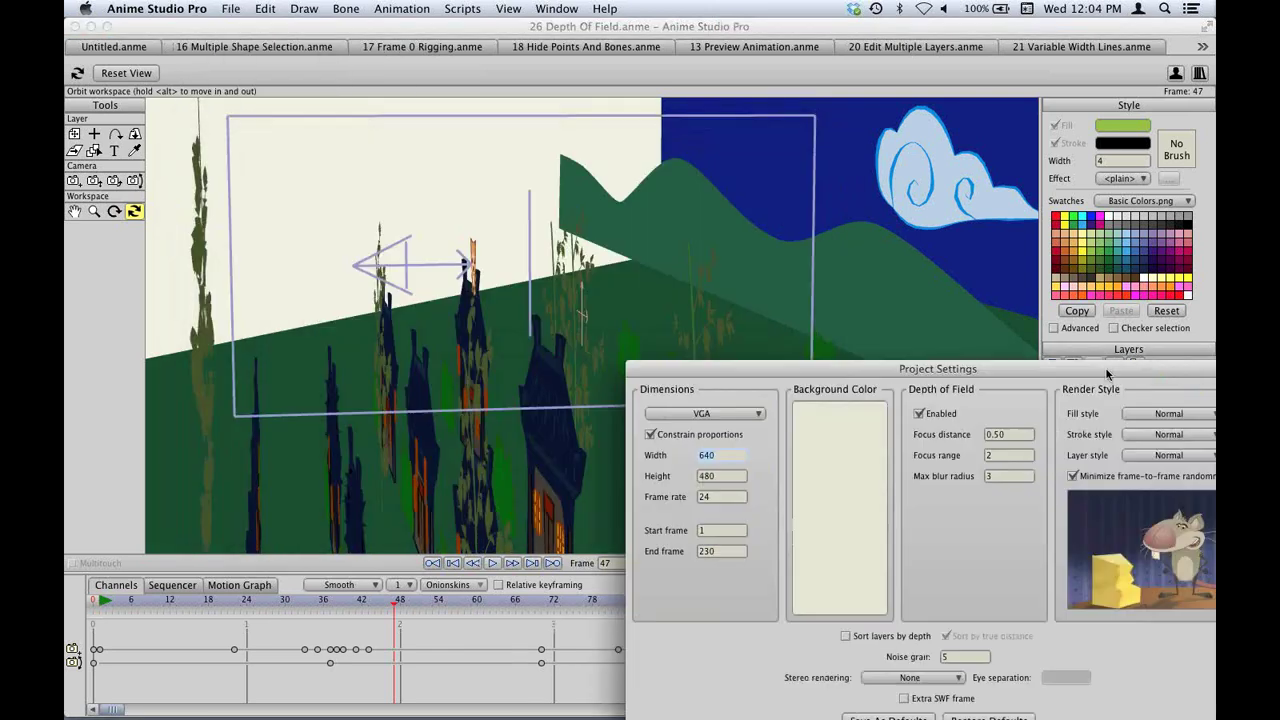
pyautogui.scroll(-2, 1023, 433)
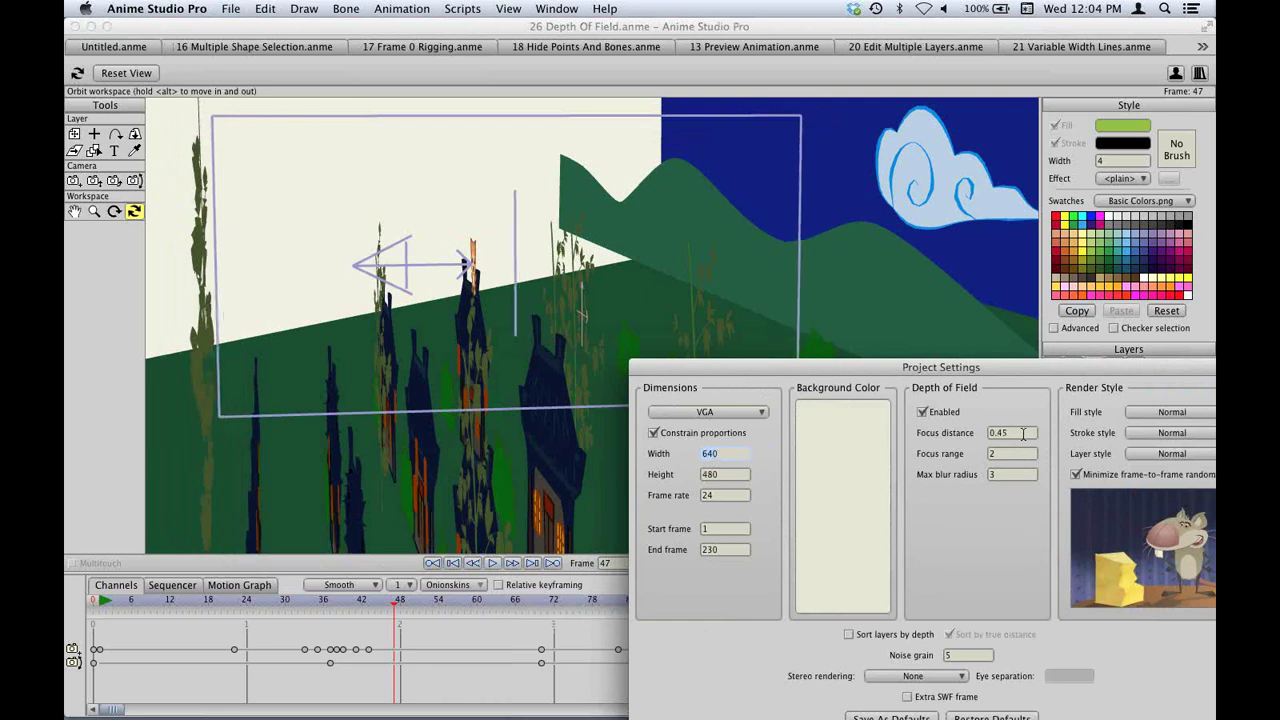
pyautogui.scroll(-3, 1023, 433)
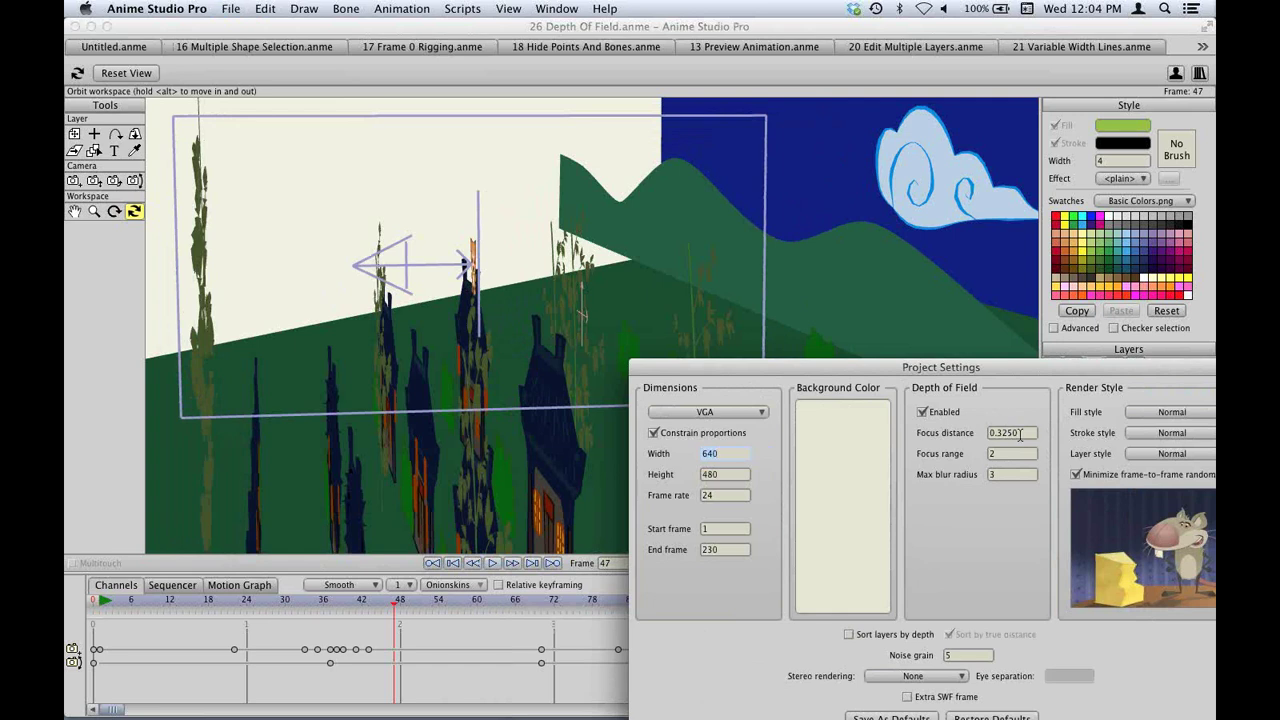
pyautogui.scroll(6, 1022, 433)
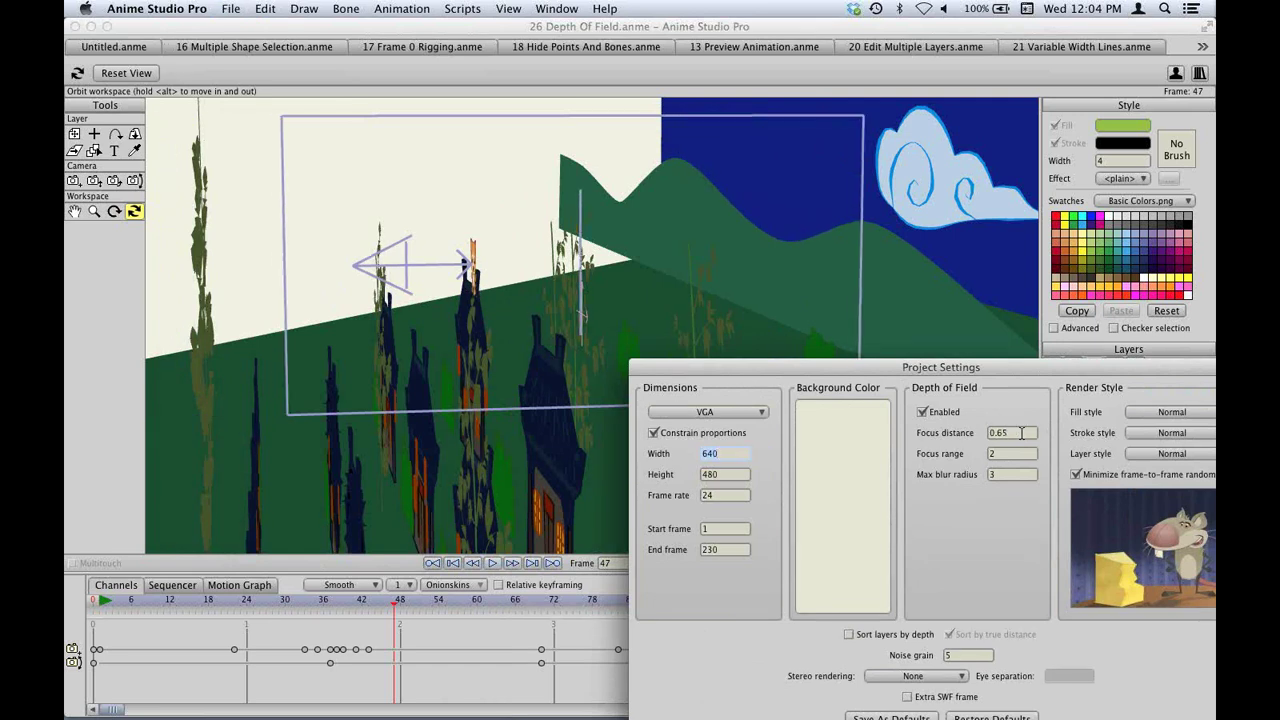
pyautogui.scroll(-6, 1021, 433)
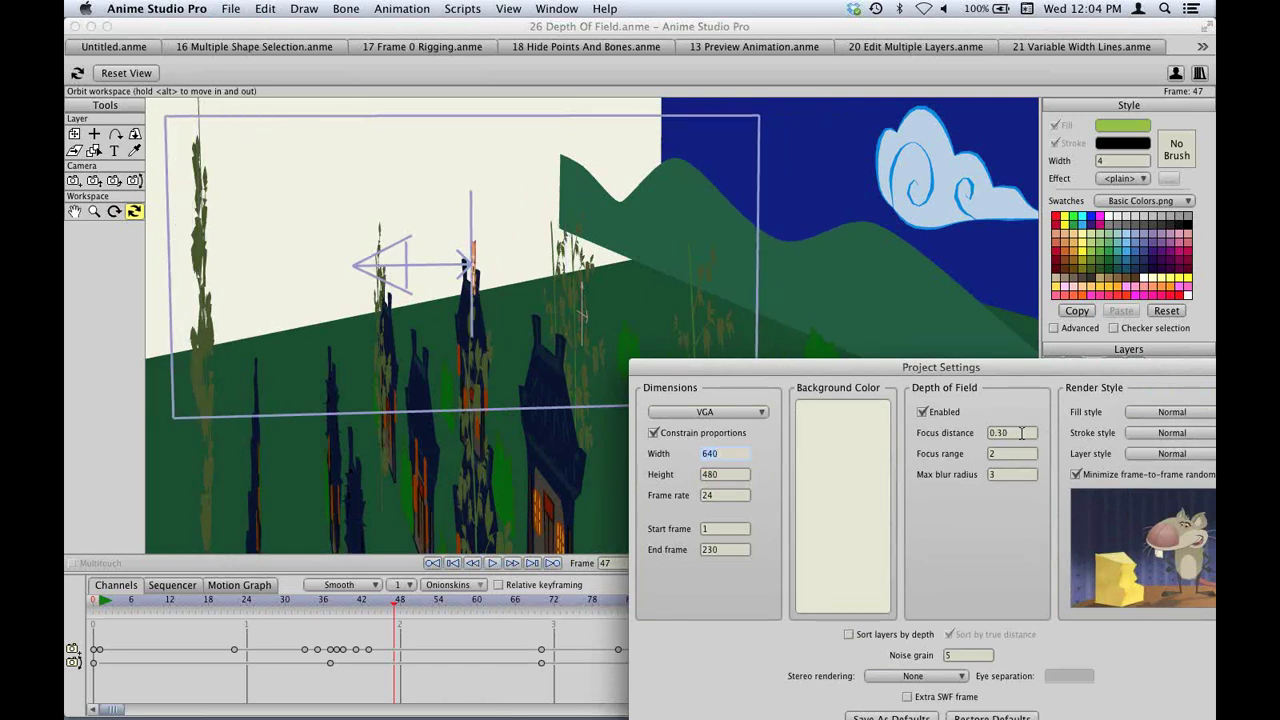
pyautogui.click(1018, 433)
pyautogui.scroll(-3, 1018, 433)
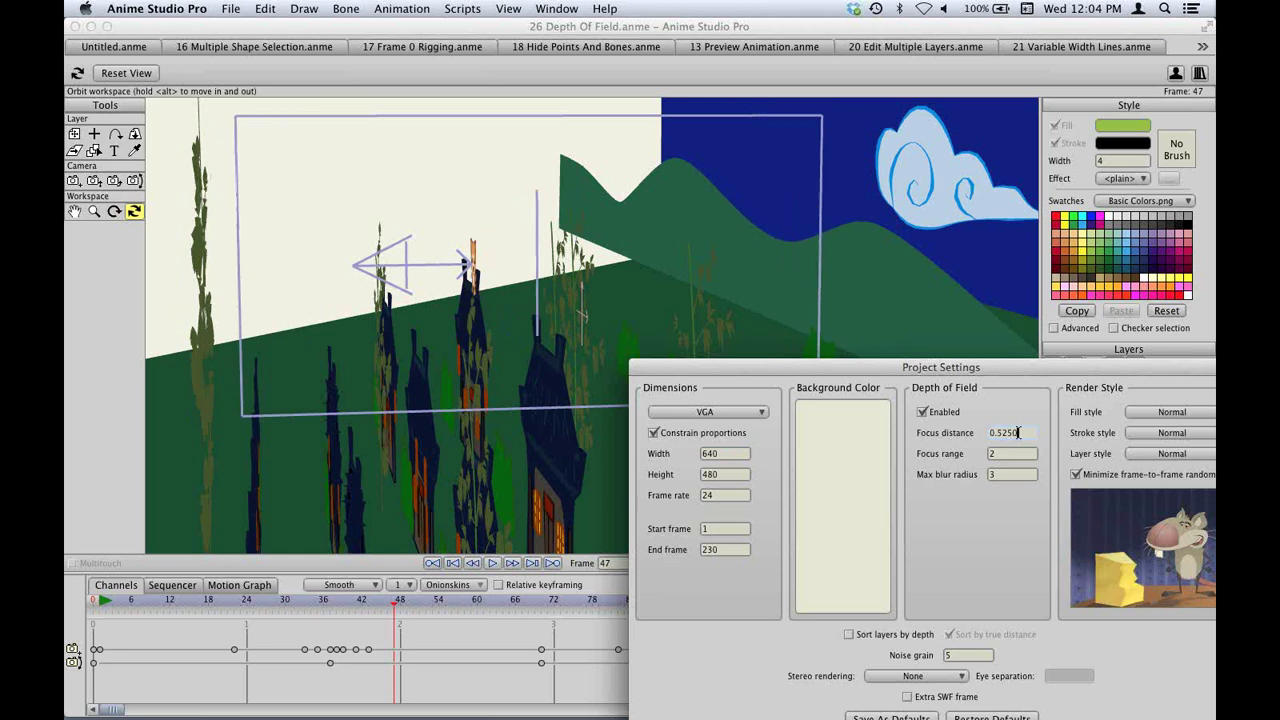
pyautogui.scroll(3, 1017, 433)
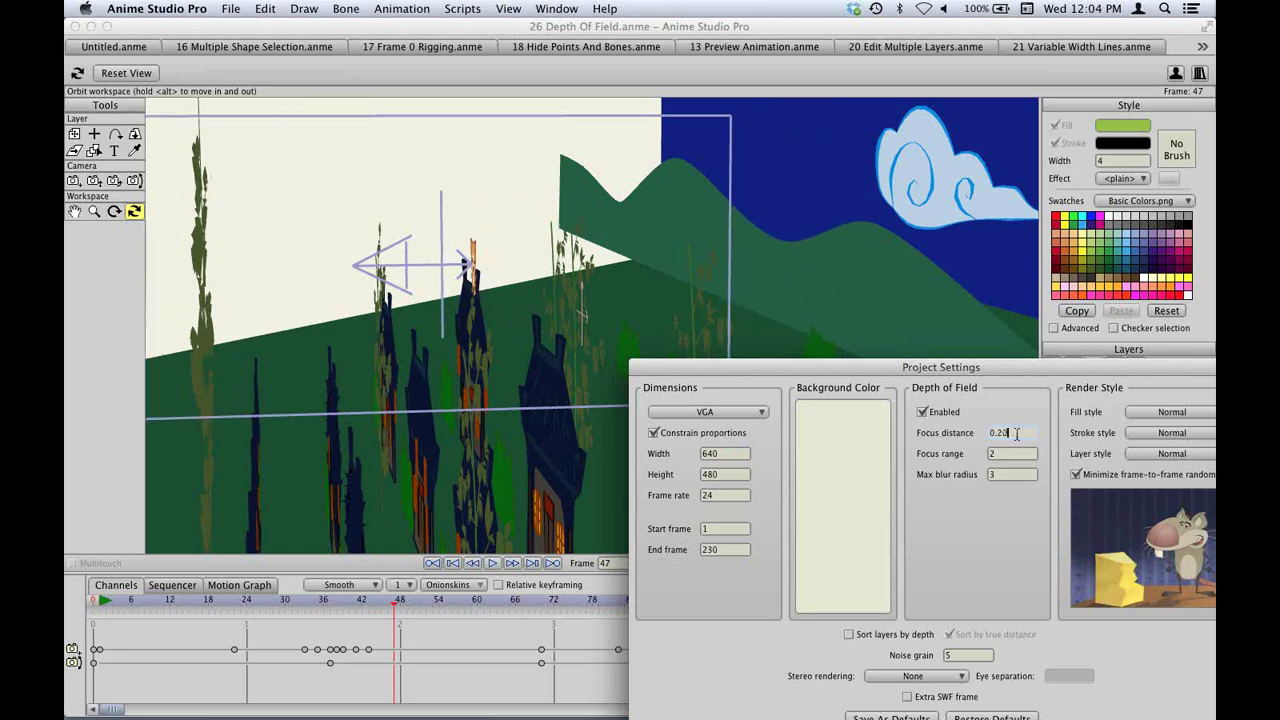
pyautogui.scroll(-2, 1017, 433)
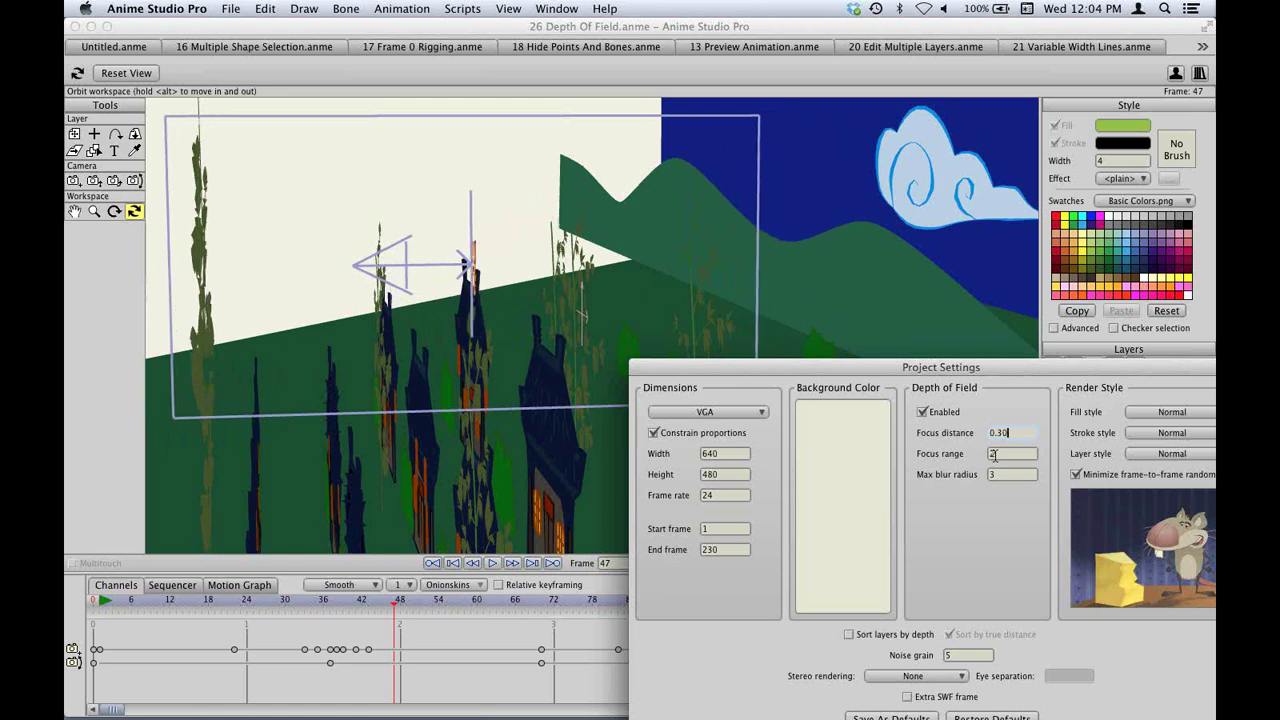
pyautogui.scroll(-4, 1015, 453)
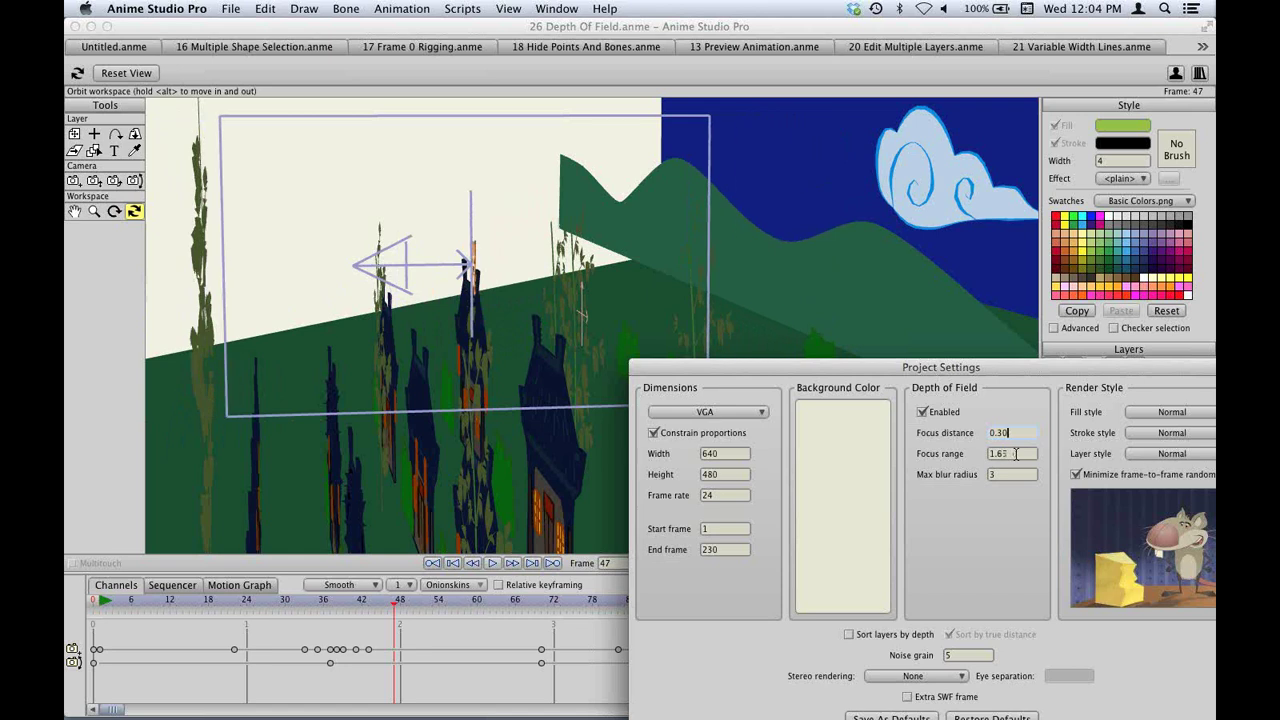
pyautogui.scroll(-8, 1015, 453)
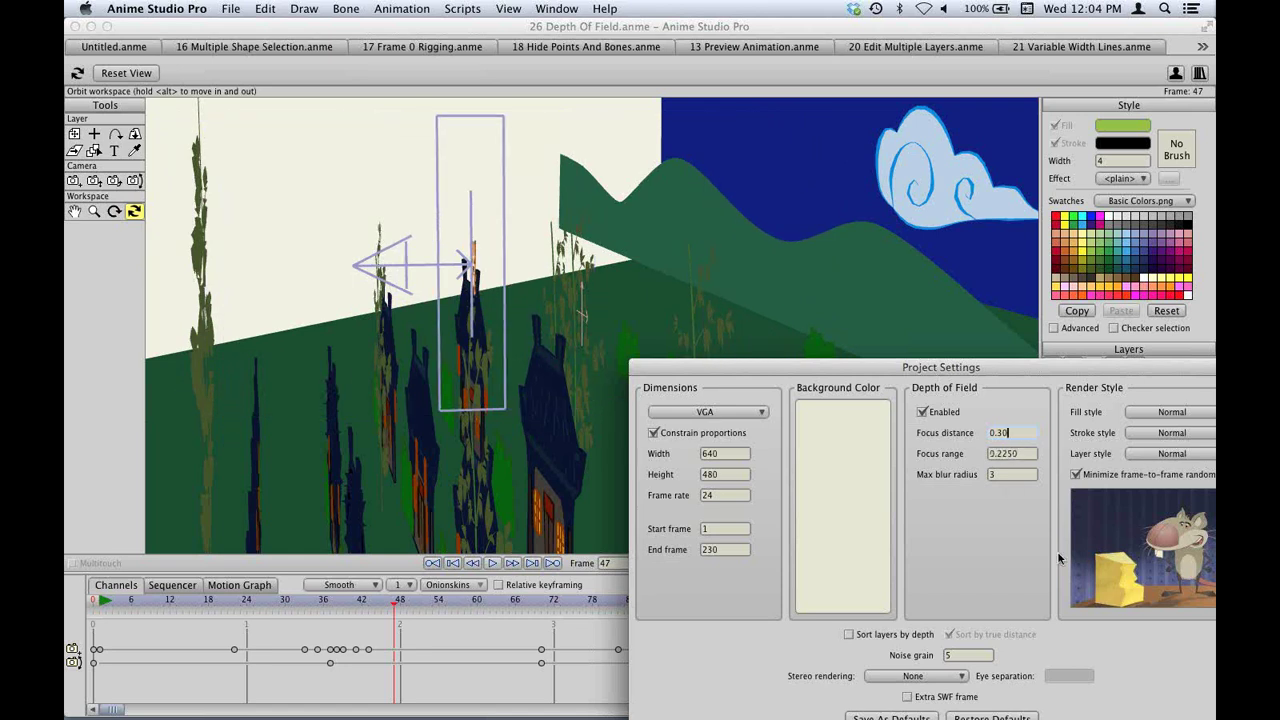
pyautogui.moveTo(1041, 358); pyautogui.dragTo(786, 205)
pyautogui.click(972, 592)
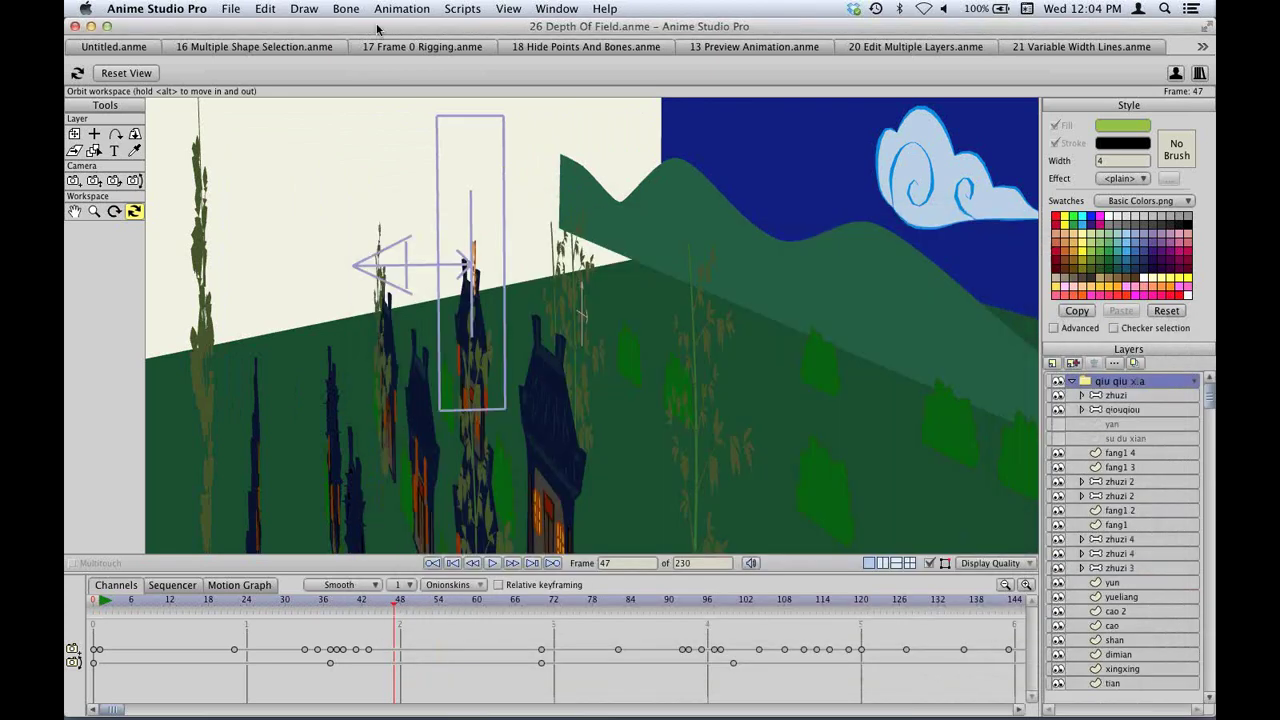
# Reset the view, render frame 47 with the dog sharp against a blurred background, then scrub to frame 182.
pyautogui.click(508, 10)
pyautogui.click(518, 28)
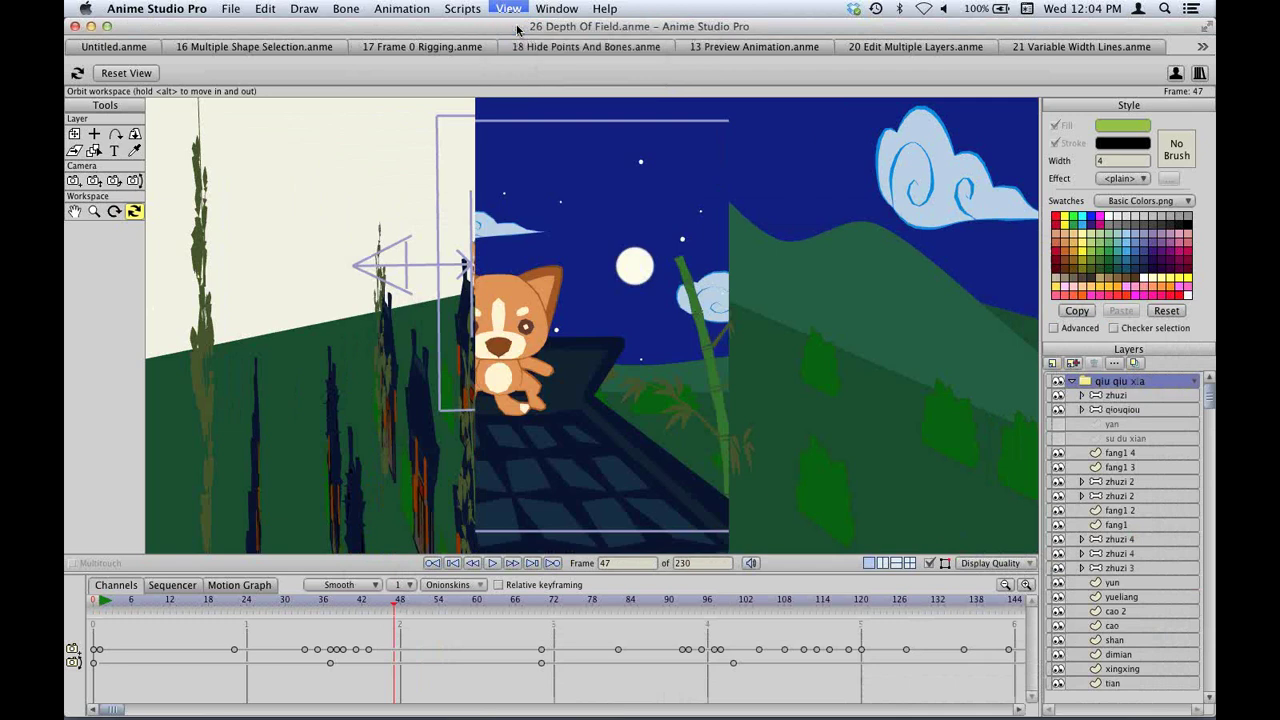
pyautogui.press('super+r')
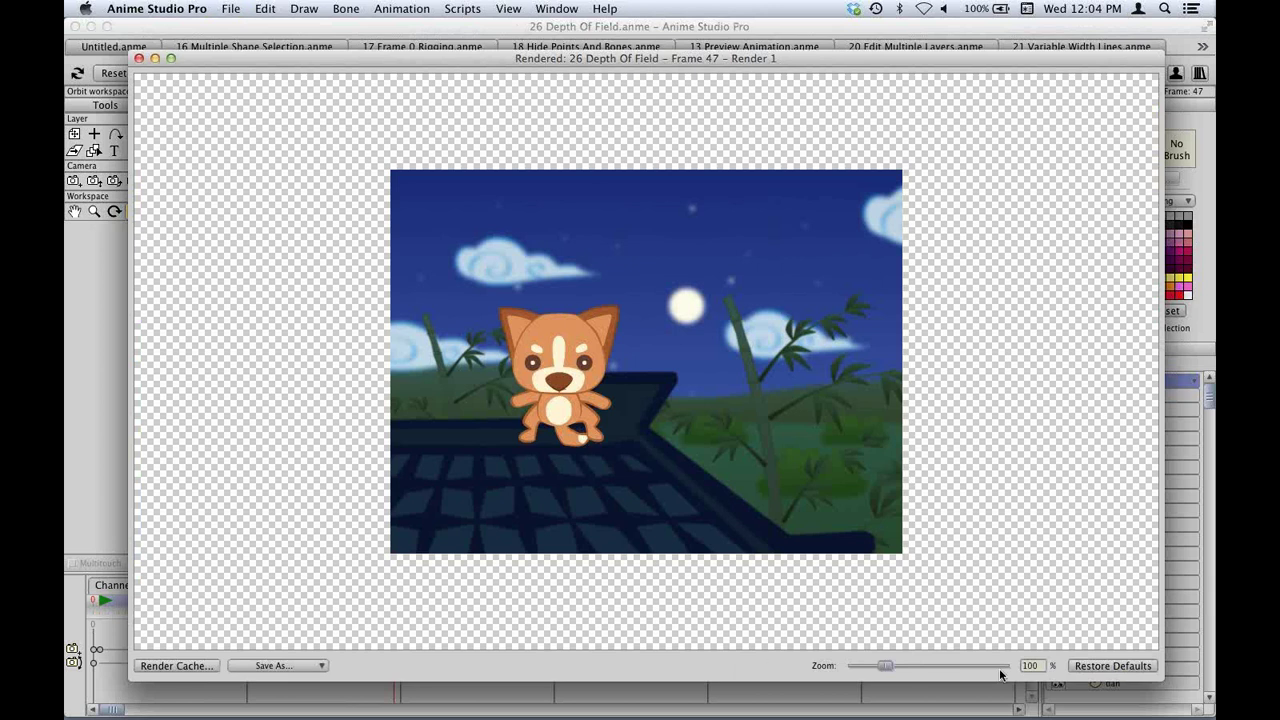
pyautogui.click(1107, 668)
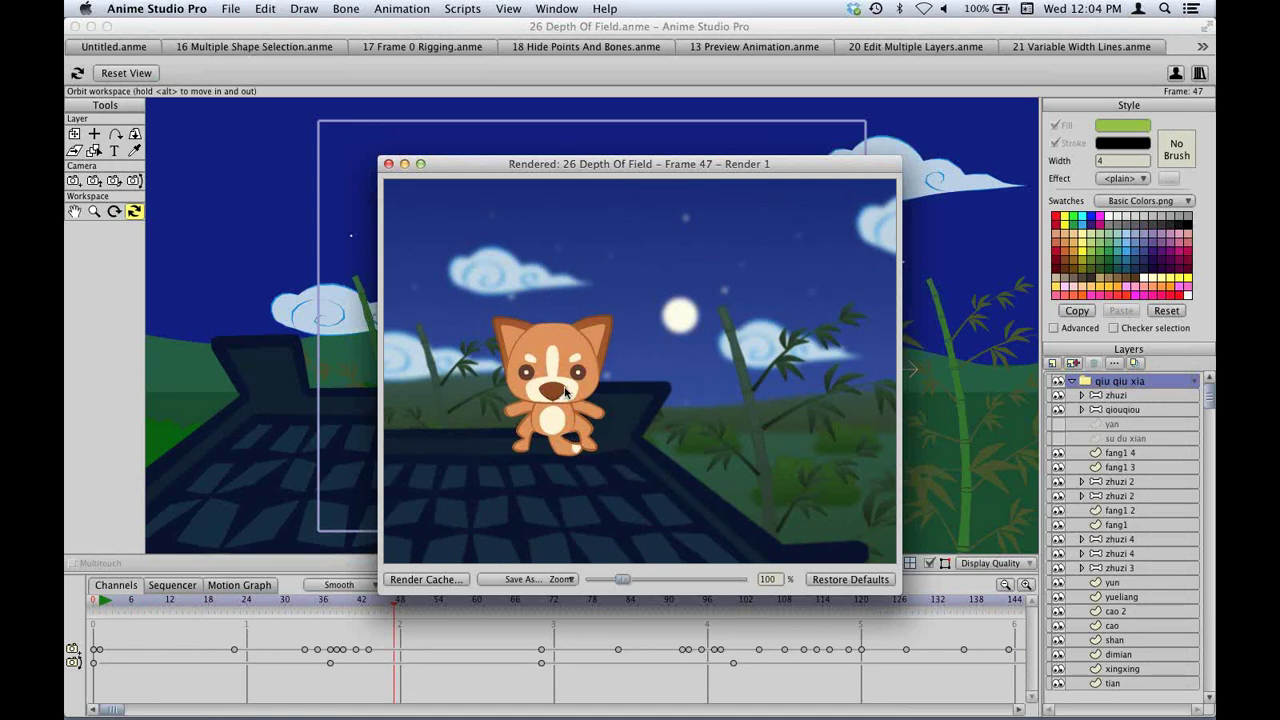
pyautogui.moveTo(735, 166); pyautogui.dragTo(851, 164)
pyautogui.click(504, 163)
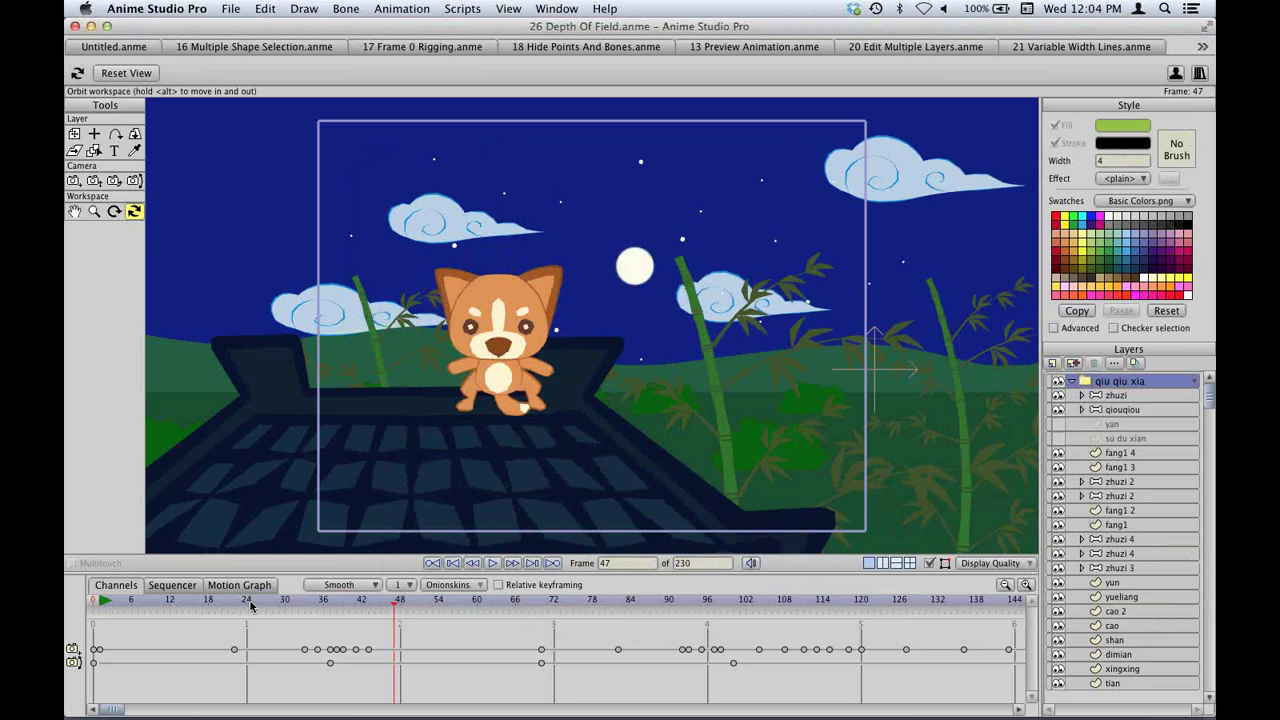
pyautogui.moveTo(251, 605); pyautogui.dragTo(1066, 583)
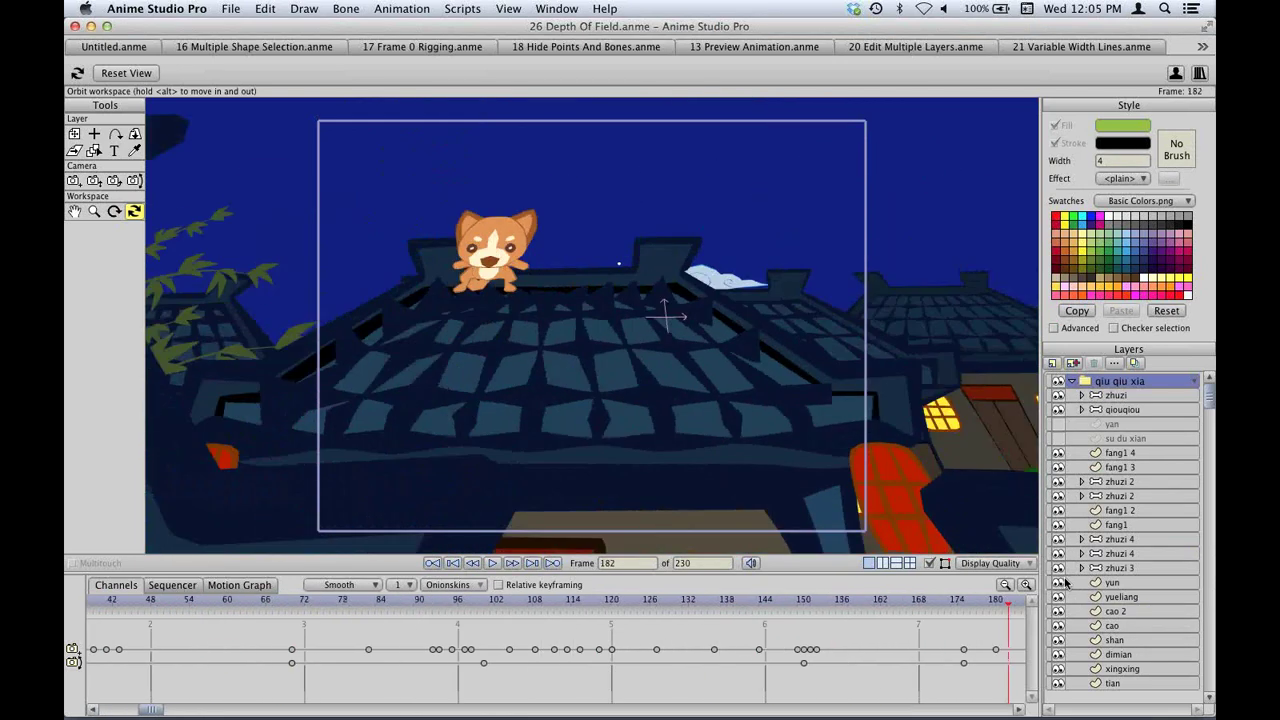
# Render frame 182, then orbit the workspace sideways to see the houses, camera and night sky.
pyautogui.press('super+r')
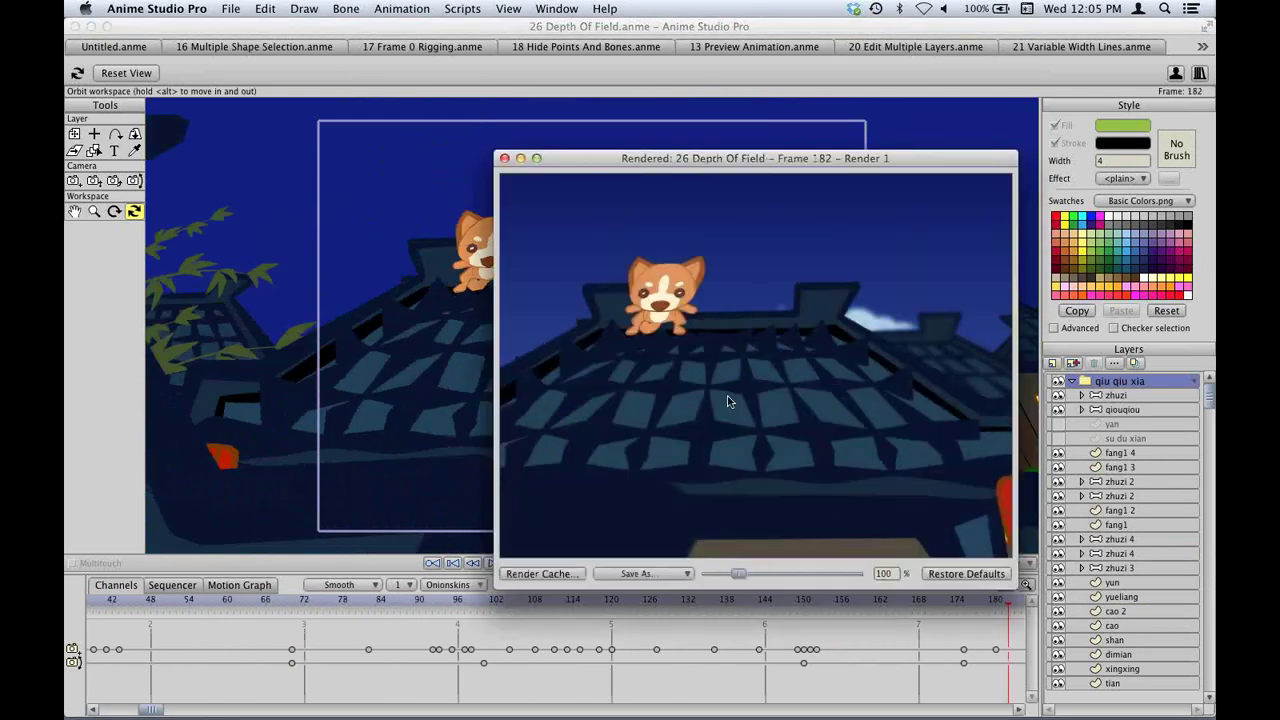
pyautogui.click(505, 158)
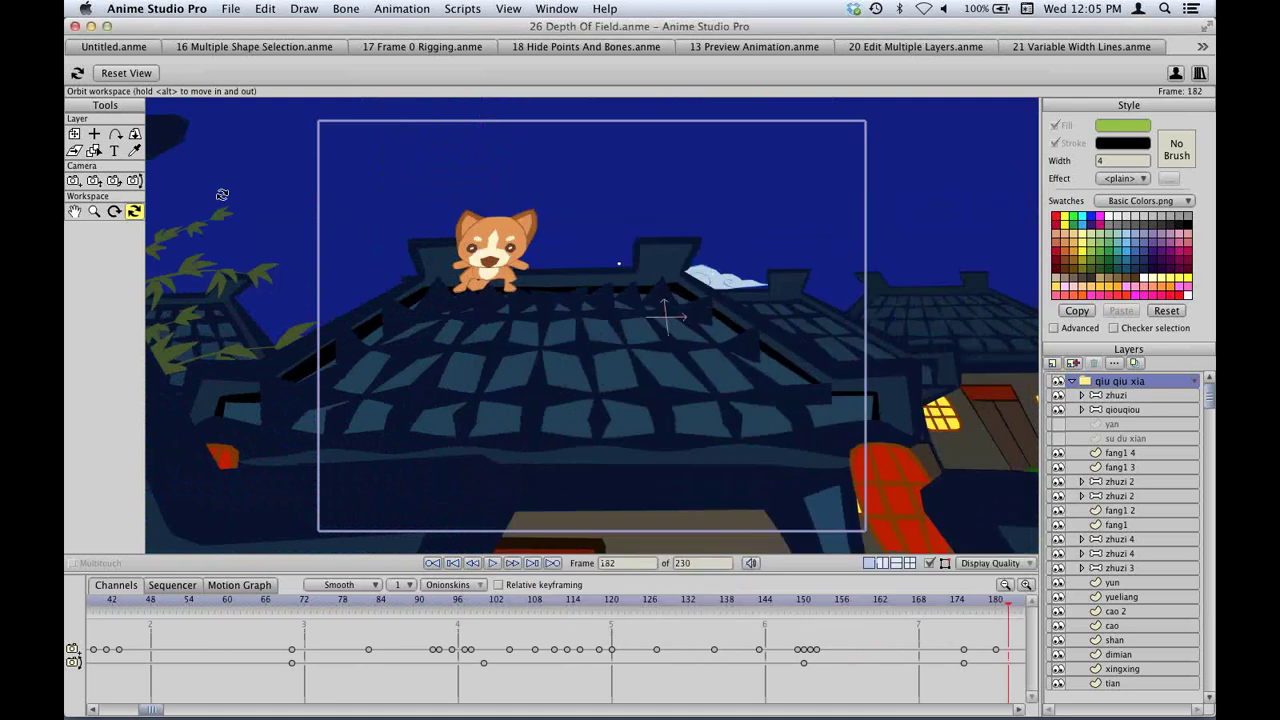
pyautogui.moveTo(638, 226); pyautogui.dragTo(508, 331)
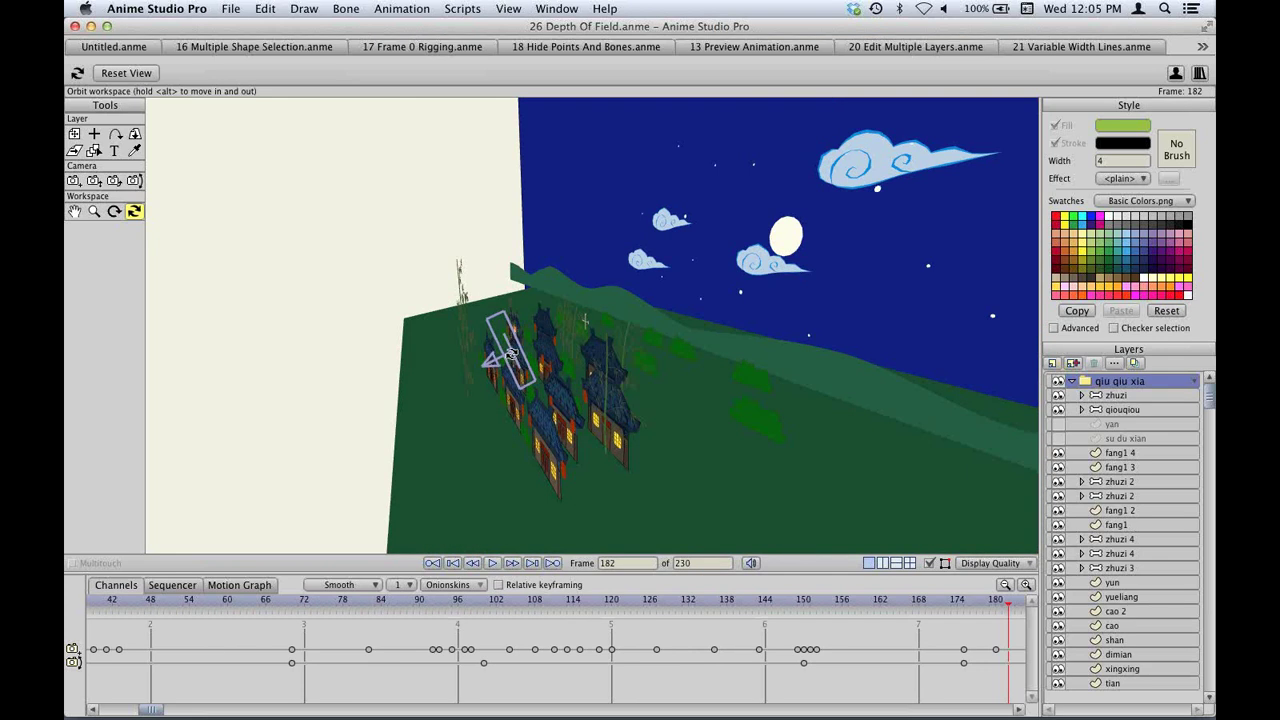
pyautogui.moveTo(517, 352); pyautogui.dragTo(485, 389)
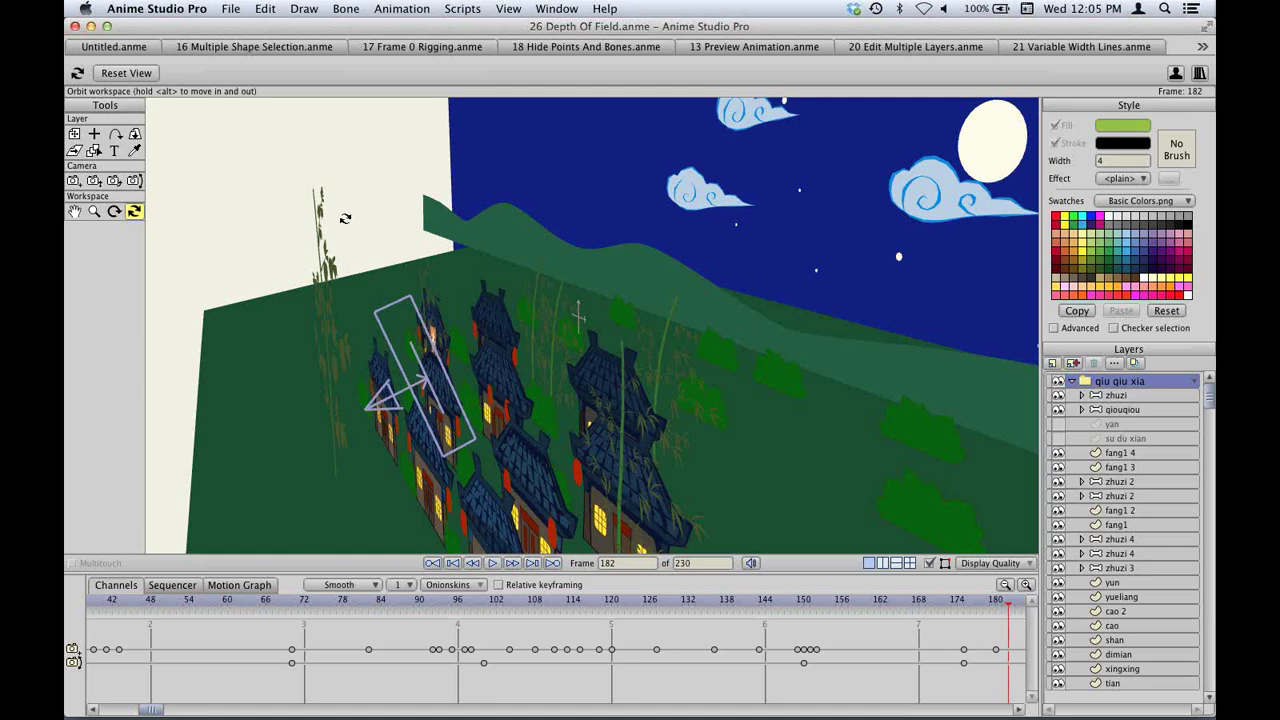
# Close the Depth Of Field document, dismiss the New Layer type list unused, and bring up the Open dialog.
pyautogui.press('super+w')
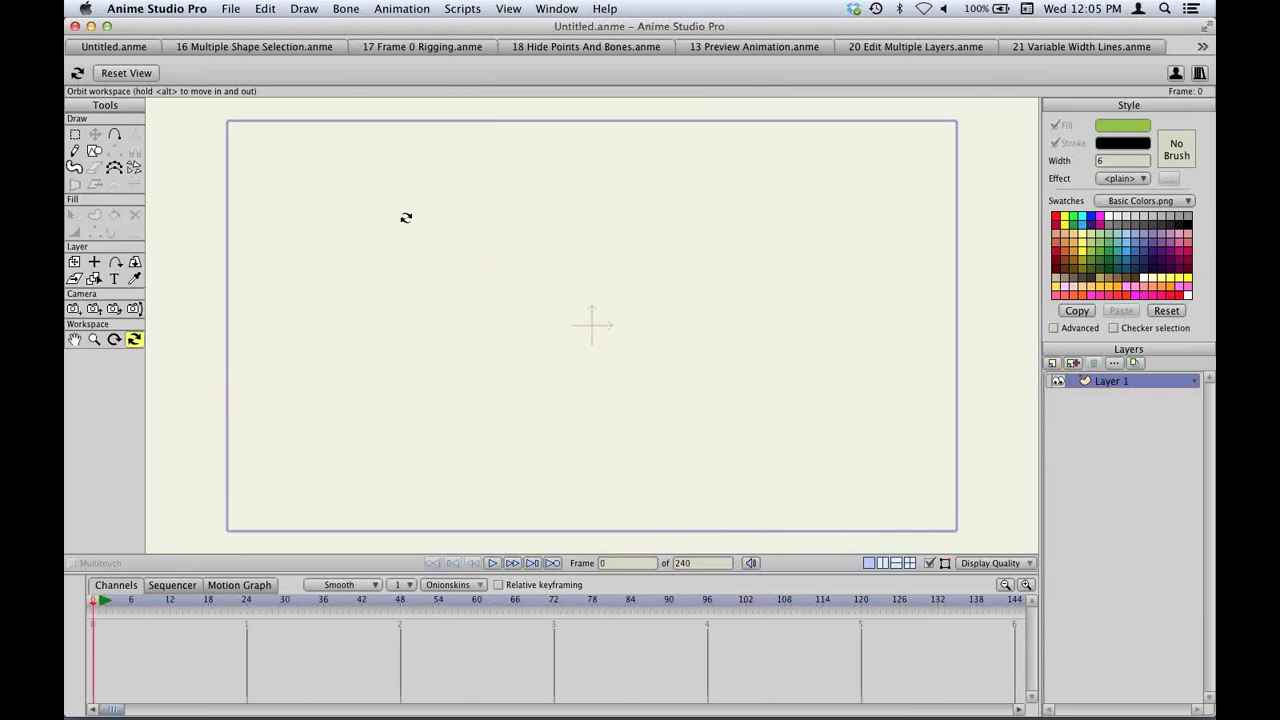
pyautogui.click(1053, 363)
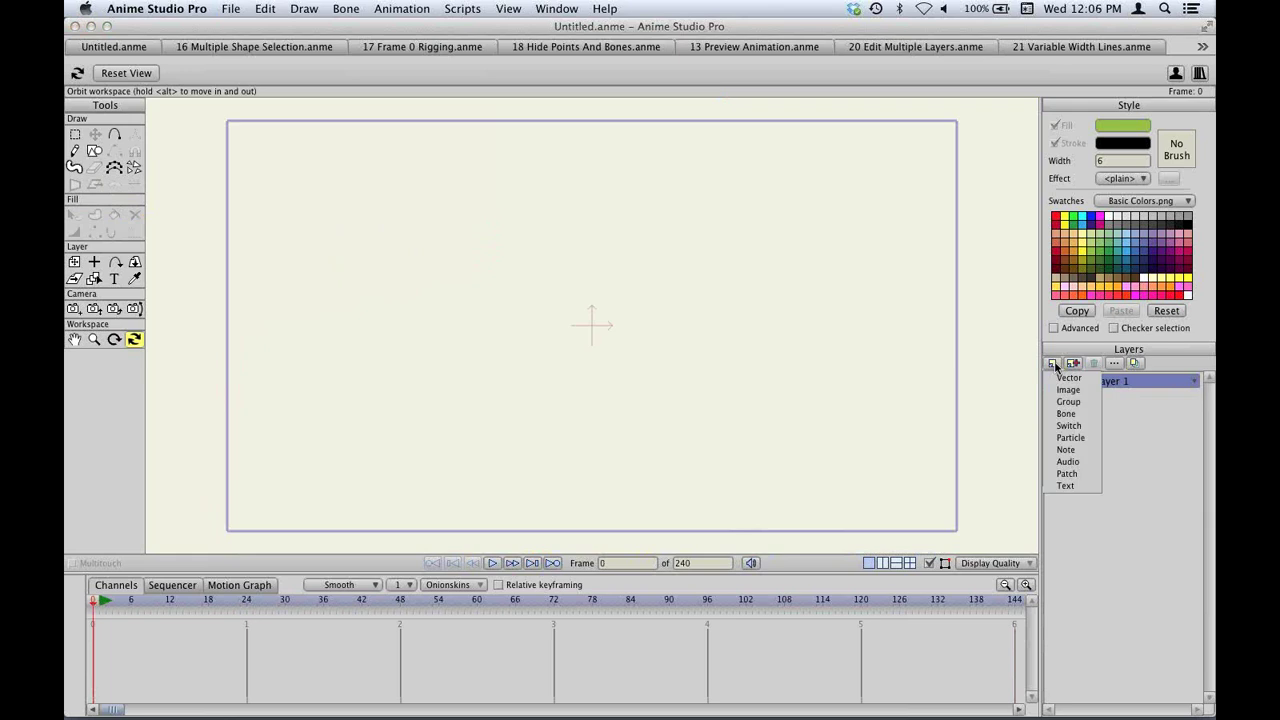
pyautogui.click(1129, 449)
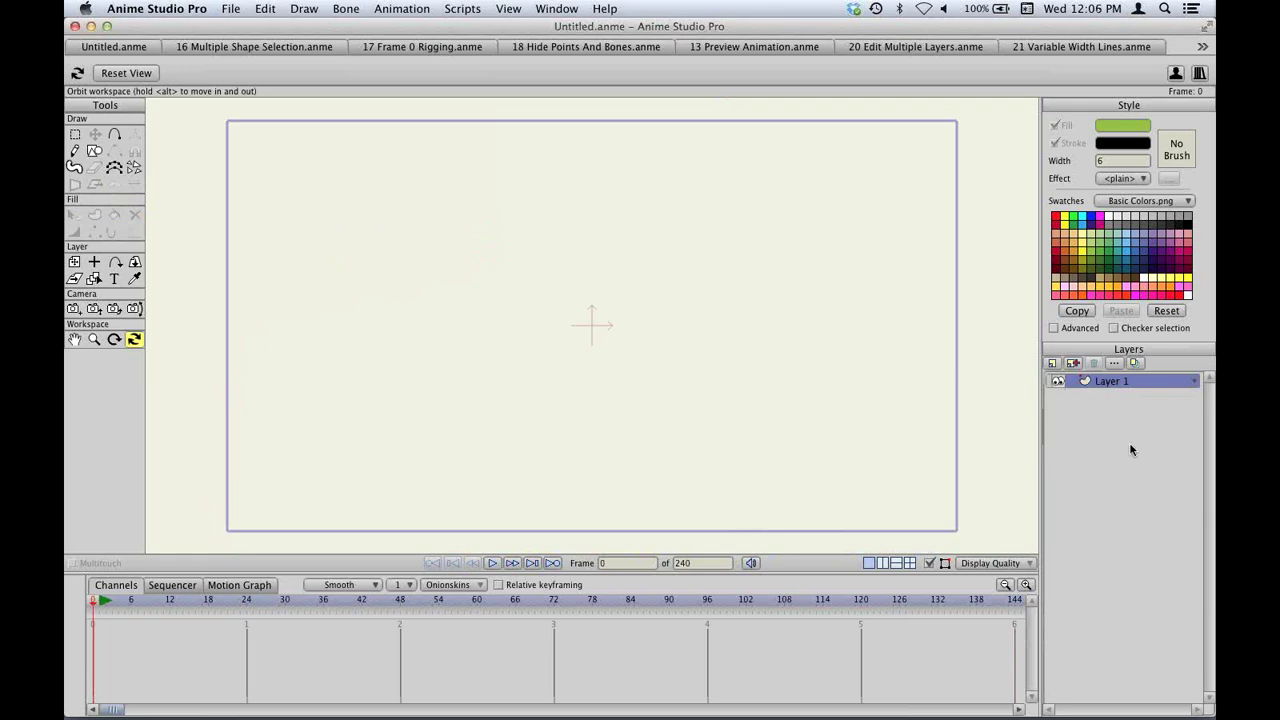
pyautogui.click(1053, 363)
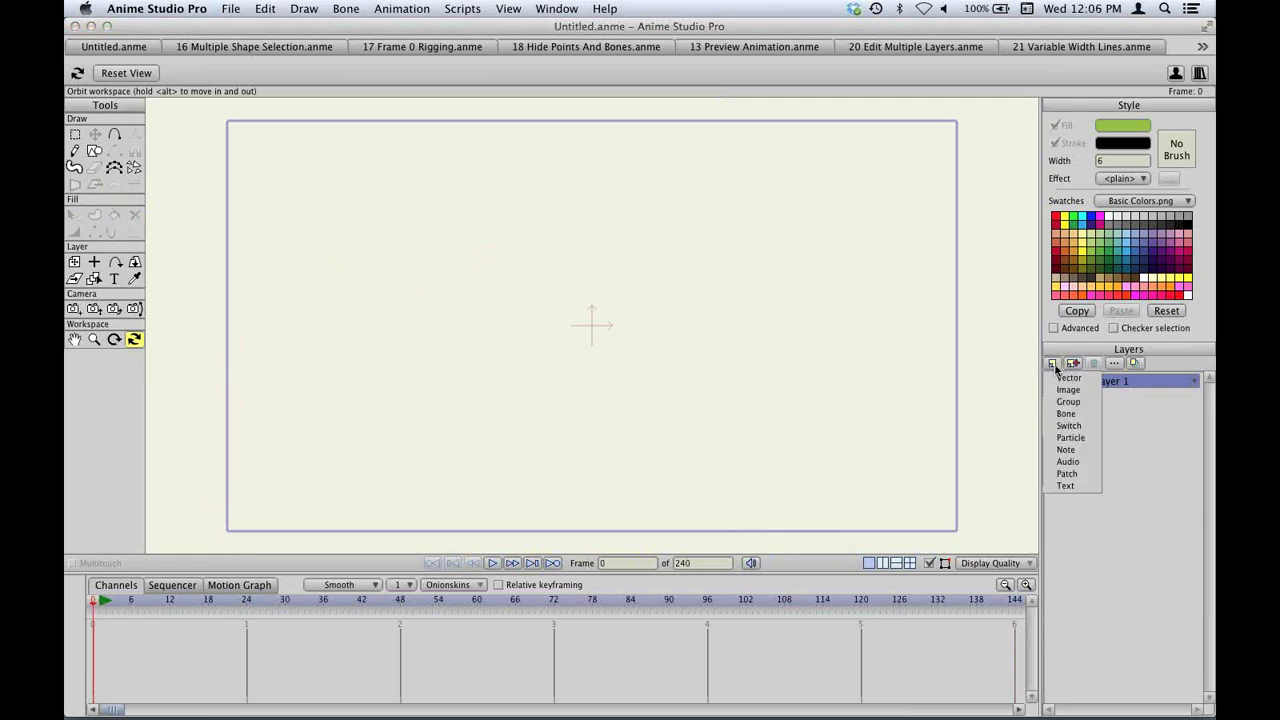
pyautogui.click(1135, 445)
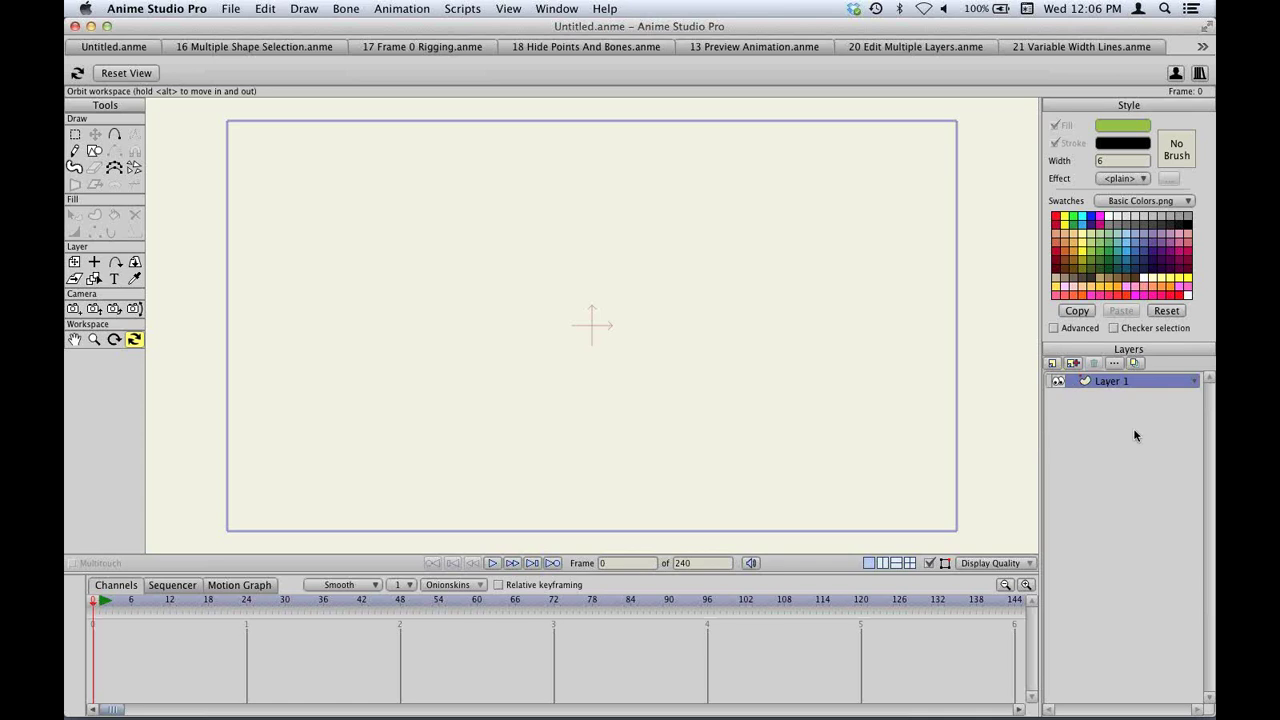
pyautogui.press('super+o')
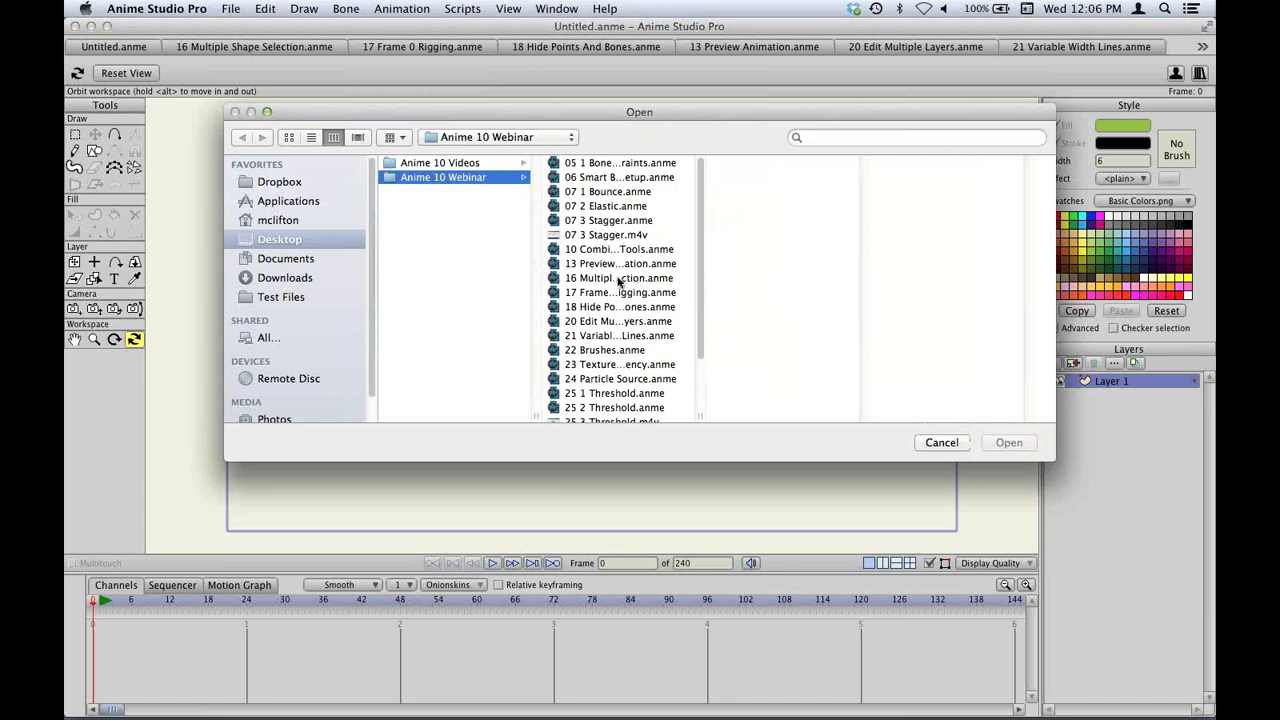
# Open 05 1 Bone Constraints, show Mr. Bean, hide Camera Crane, and make Mr. Bean active.
pyautogui.doubleClick(598, 165)
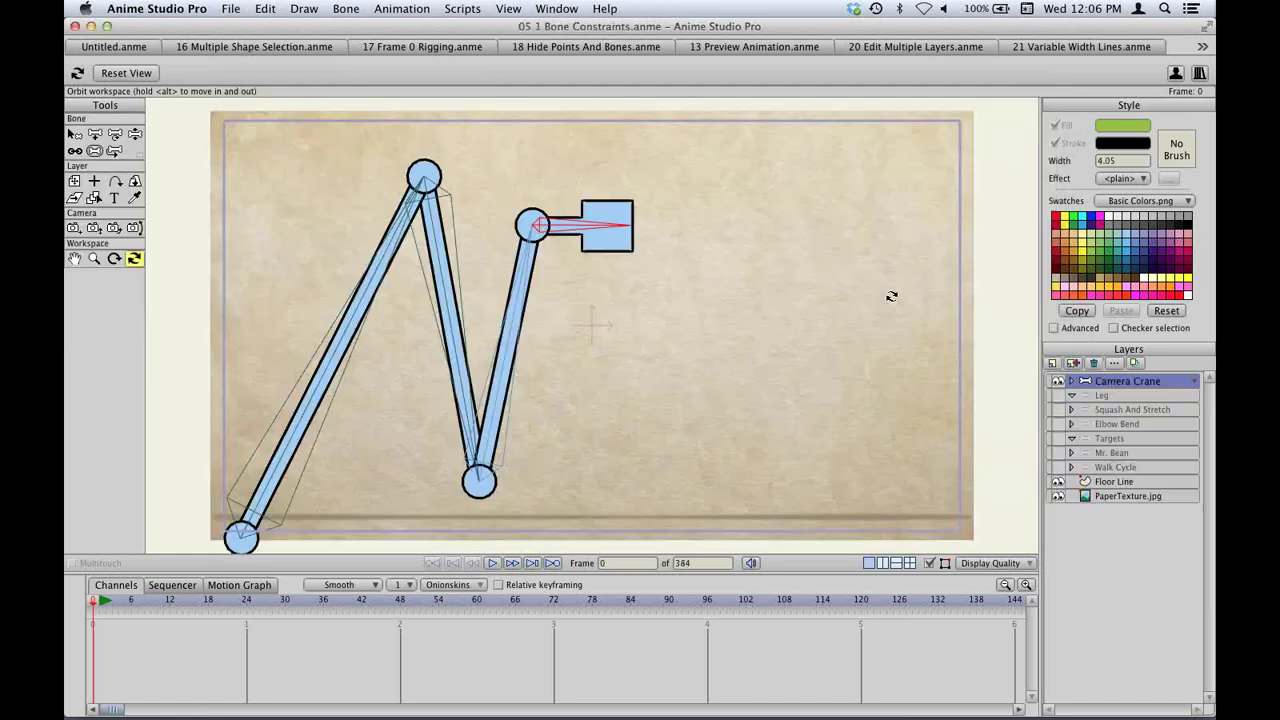
pyautogui.click(1058, 453)
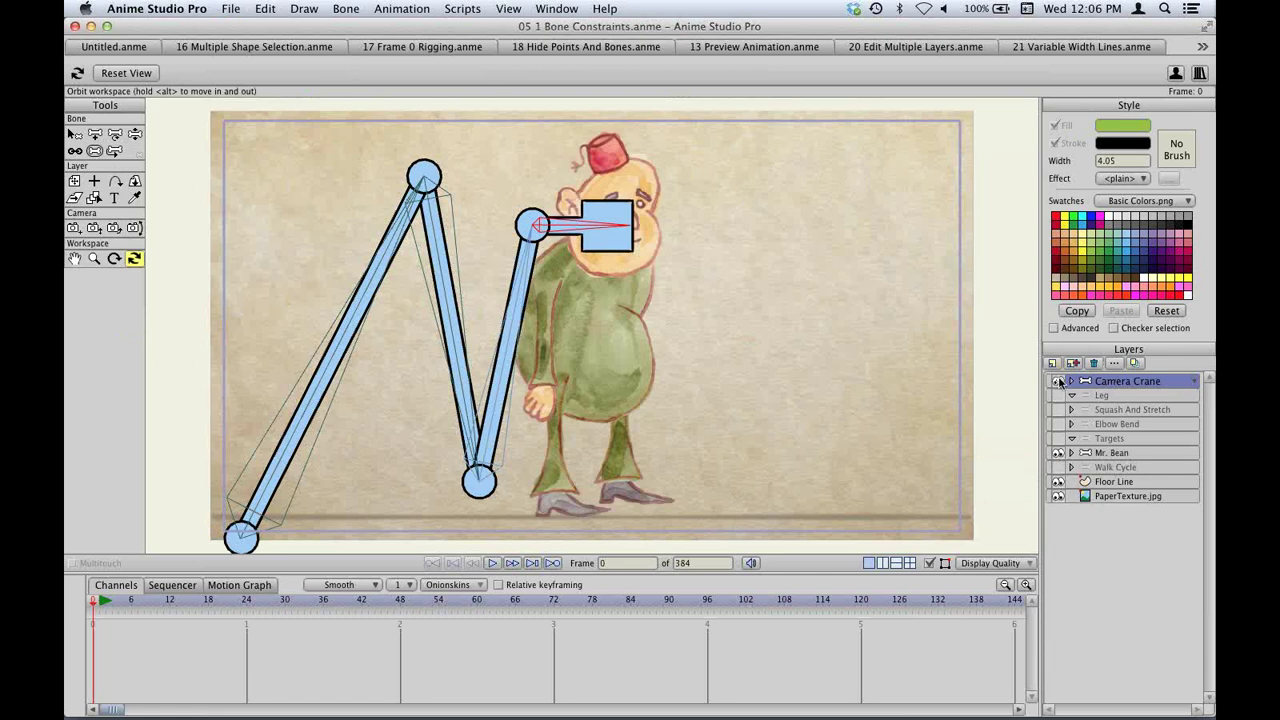
pyautogui.click(1059, 381)
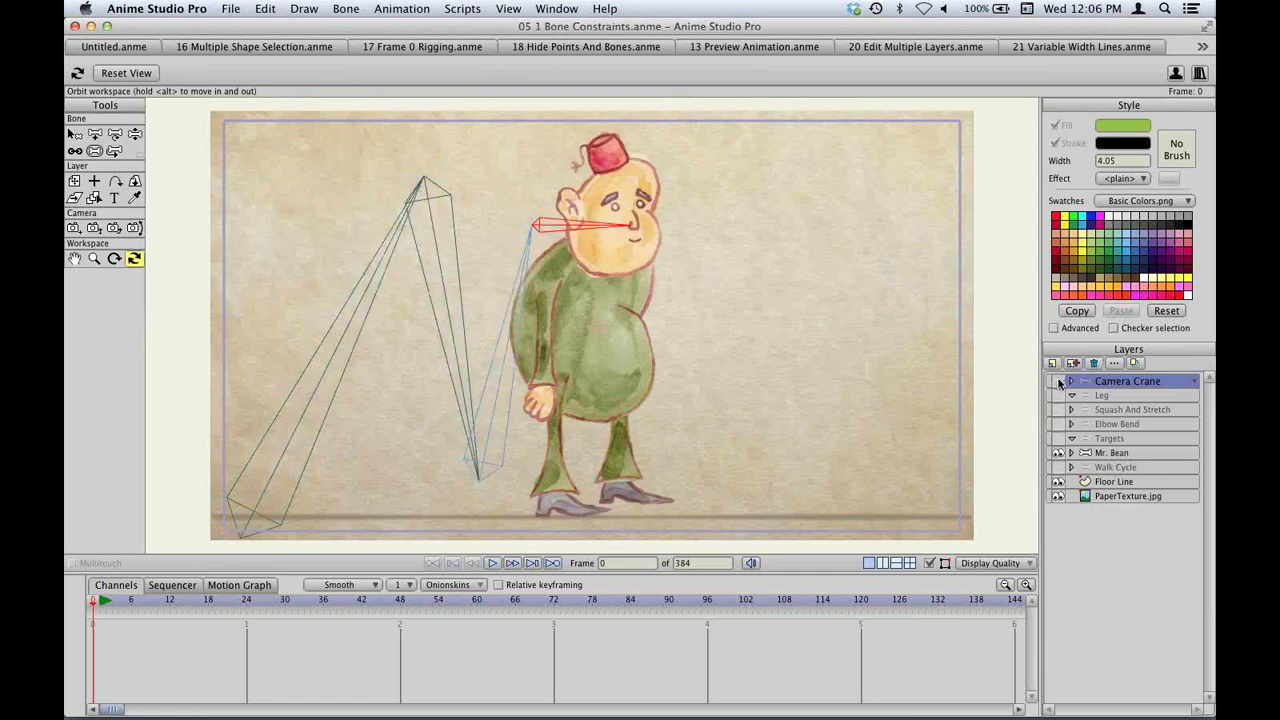
pyautogui.click(1116, 454)
pyautogui.moveTo(814, 434); pyautogui.dragTo(760, 354)
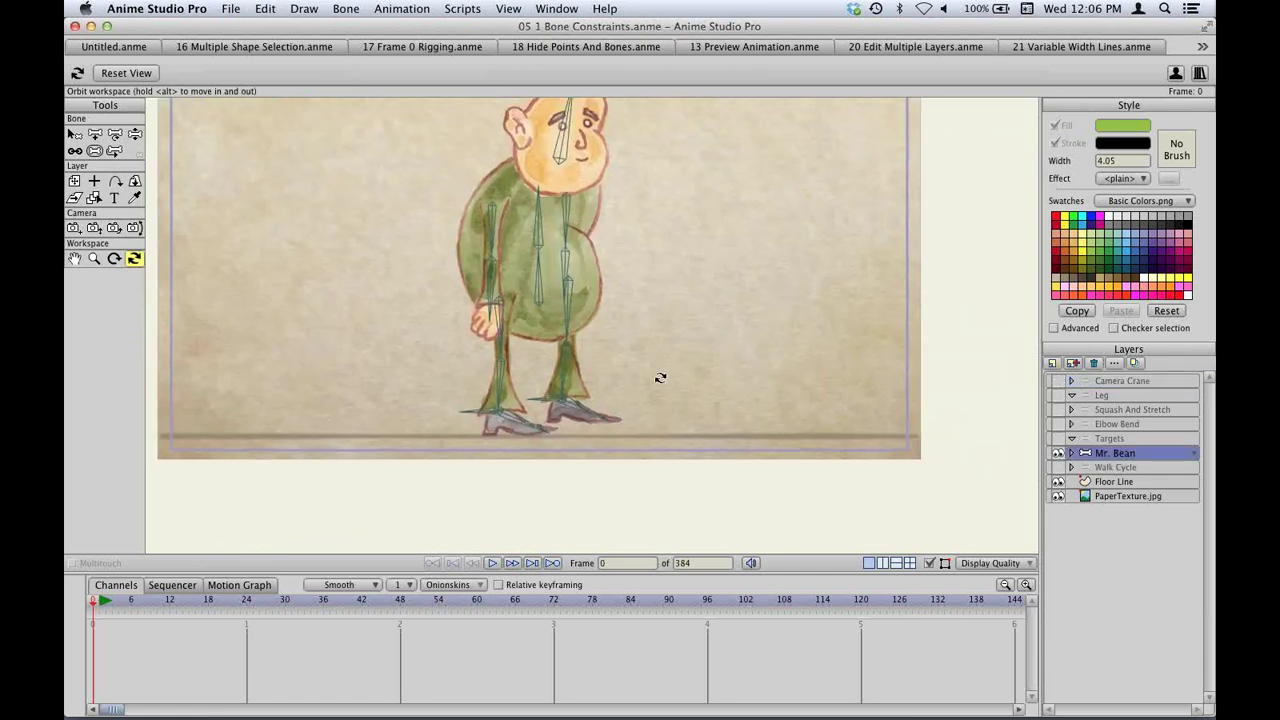
# At frame 8, raise Mr. Bean's leg into a kick with the lower leg swung up.
pyautogui.press('z')
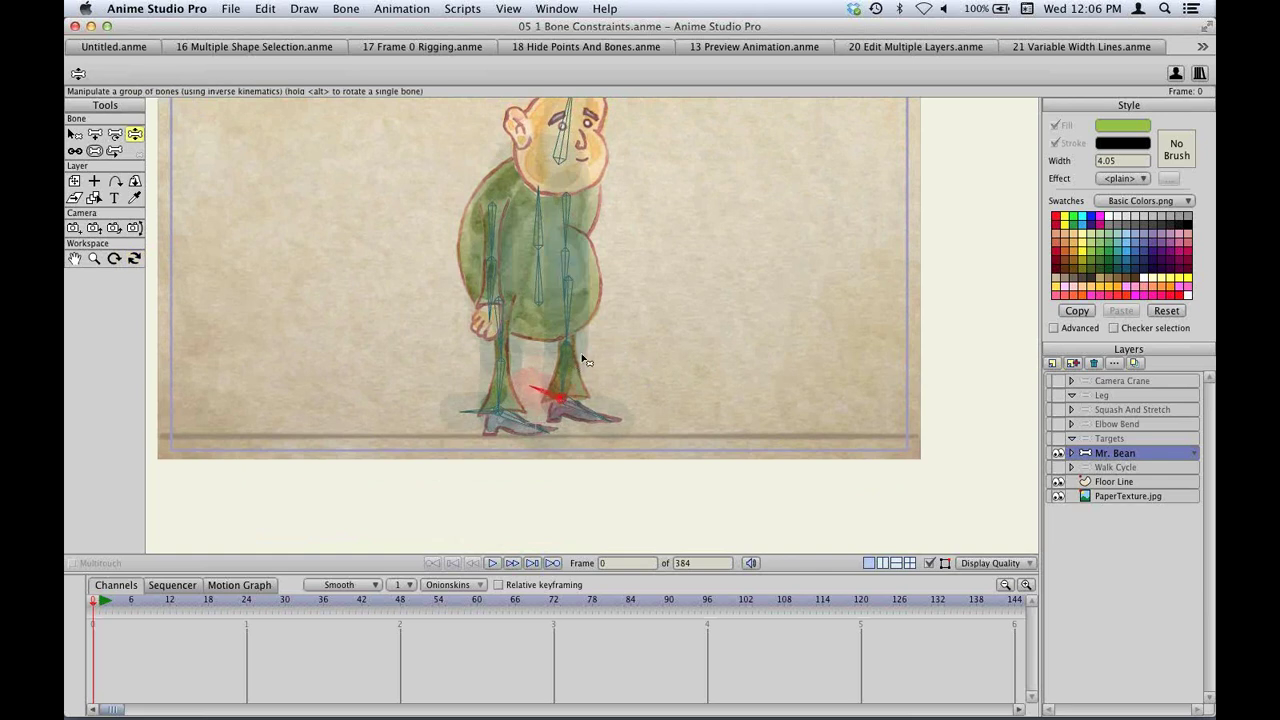
pyautogui.click(143, 603)
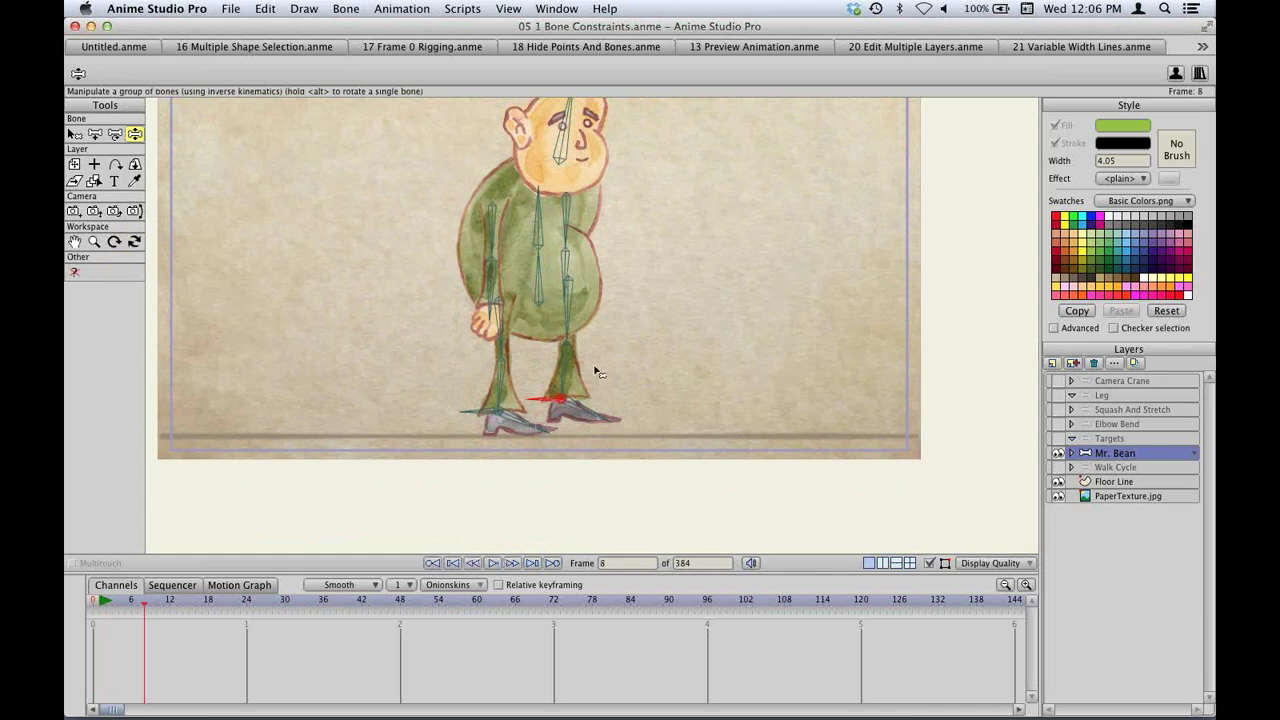
pyautogui.moveTo(594, 366); pyautogui.dragTo(632, 289)
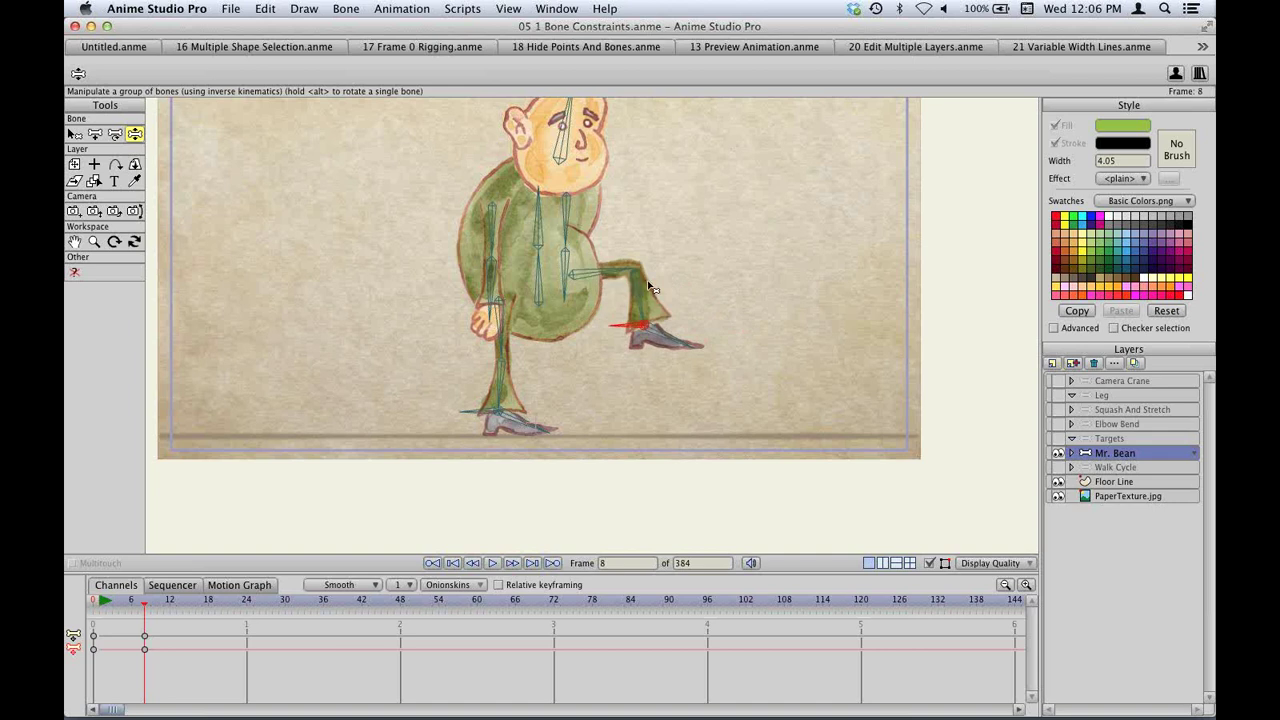
pyautogui.scroll(5, 680, 274)
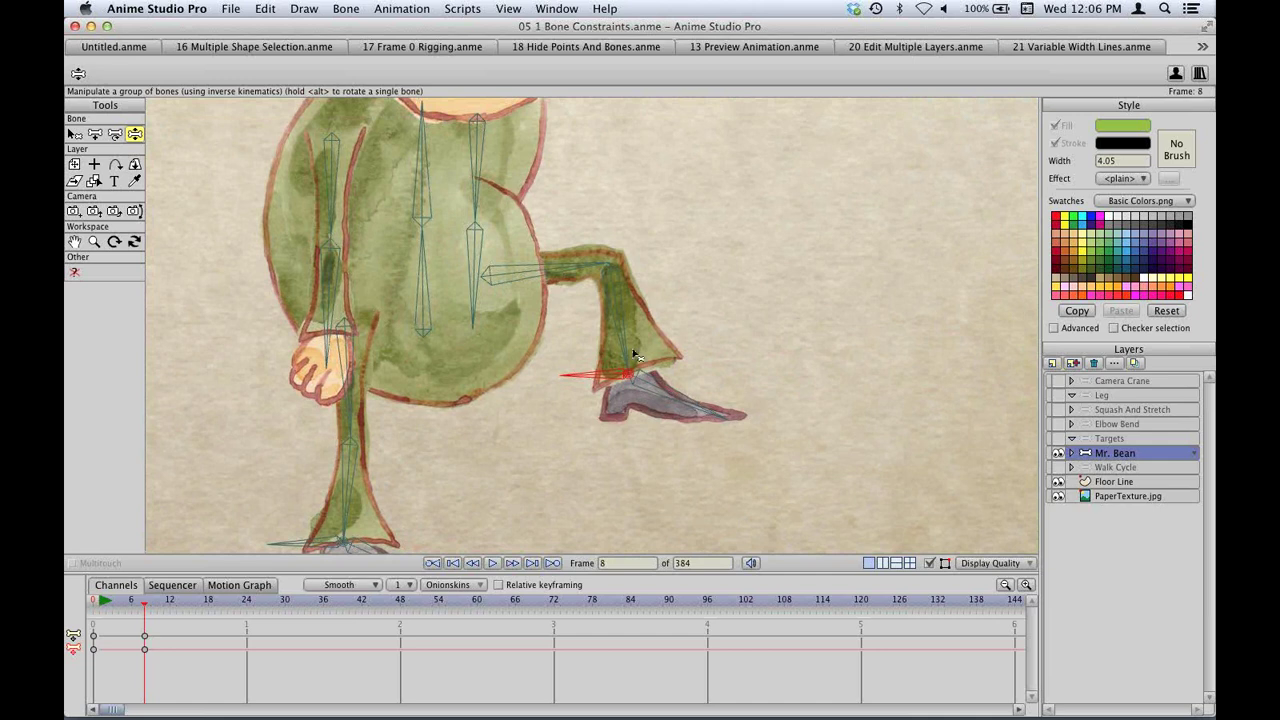
pyautogui.moveTo(619, 344); pyautogui.dragTo(643, 316)
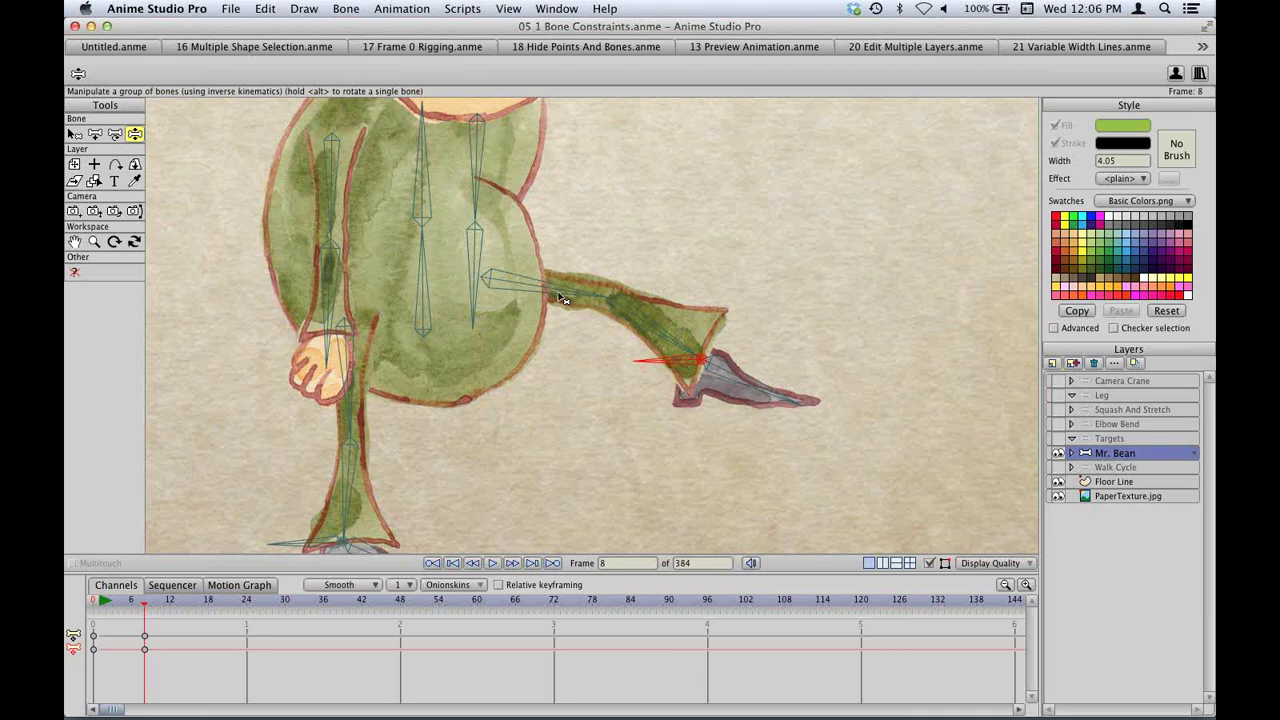
# Select the shin bone, lift the foot, and bend the leg at the knee.
pyautogui.press('b')
pyautogui.click(610, 303)
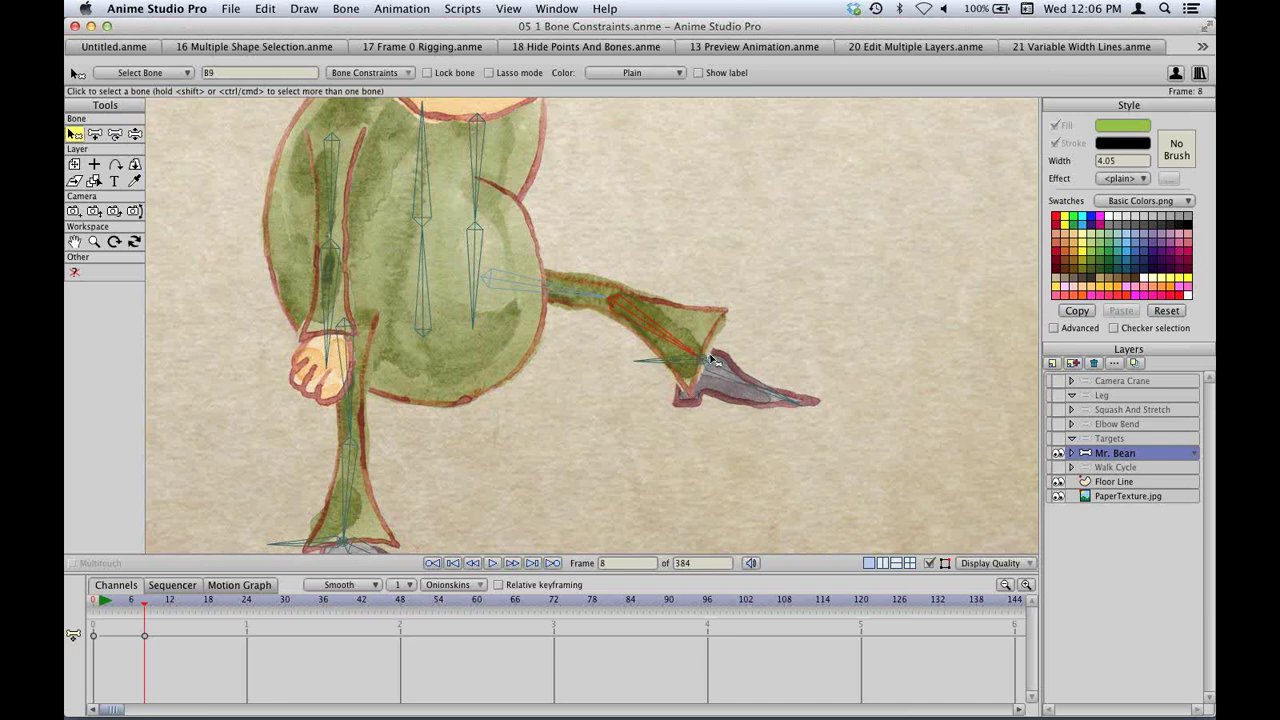
pyautogui.press('z')
pyautogui.moveTo(739, 380); pyautogui.dragTo(762, 265)
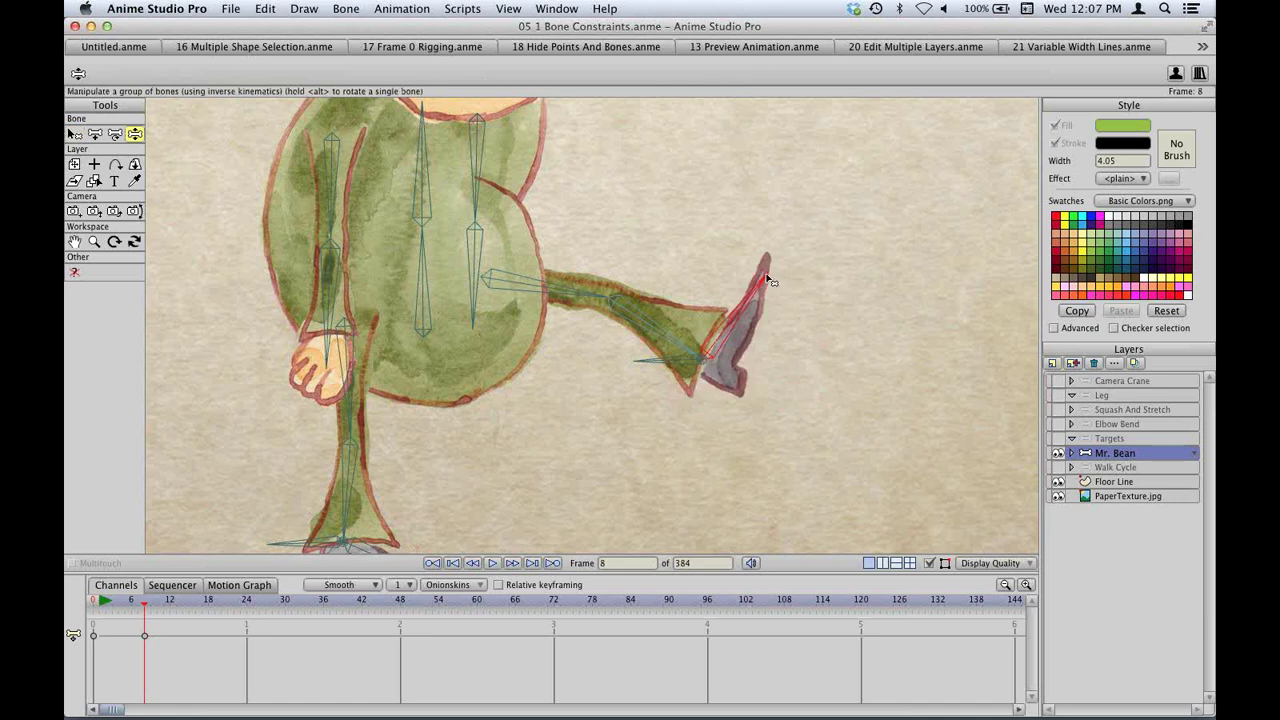
pyautogui.moveTo(645, 323); pyautogui.dragTo(733, 468)
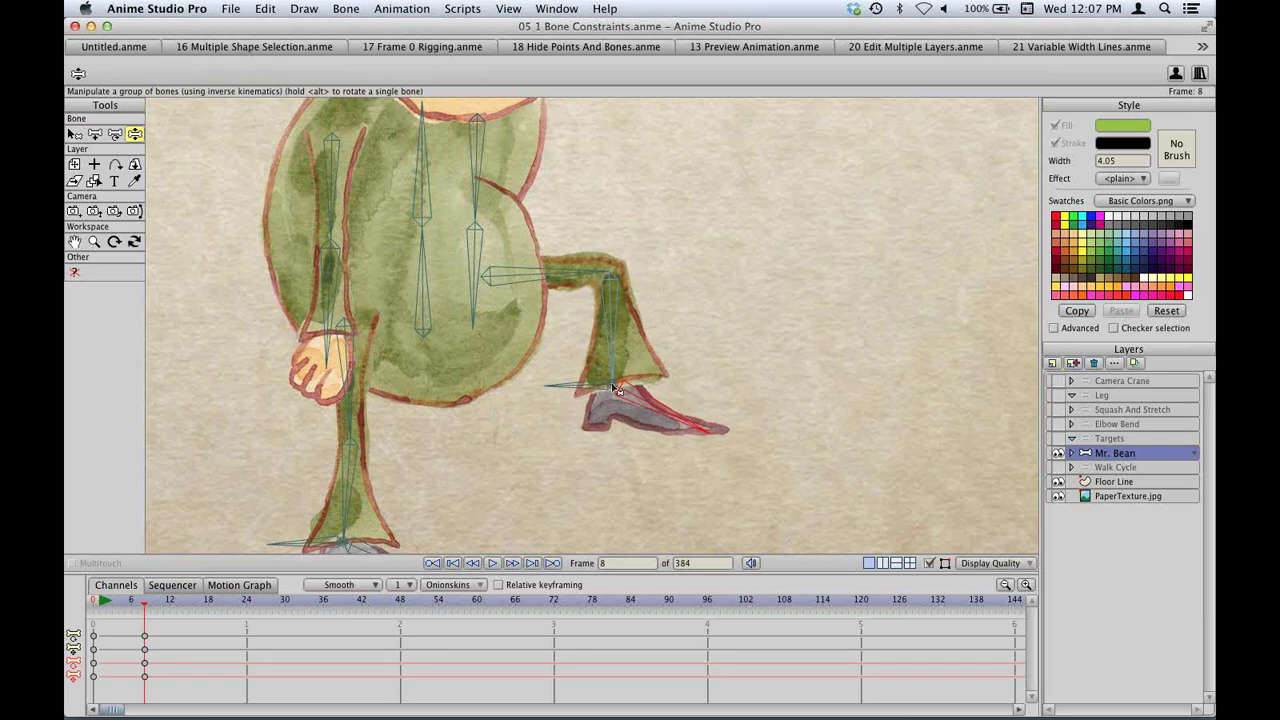
# Expand the Mr. Bean group, rotate the foot bone straight down, and bring up the Open dialog.
pyautogui.click(1072, 454)
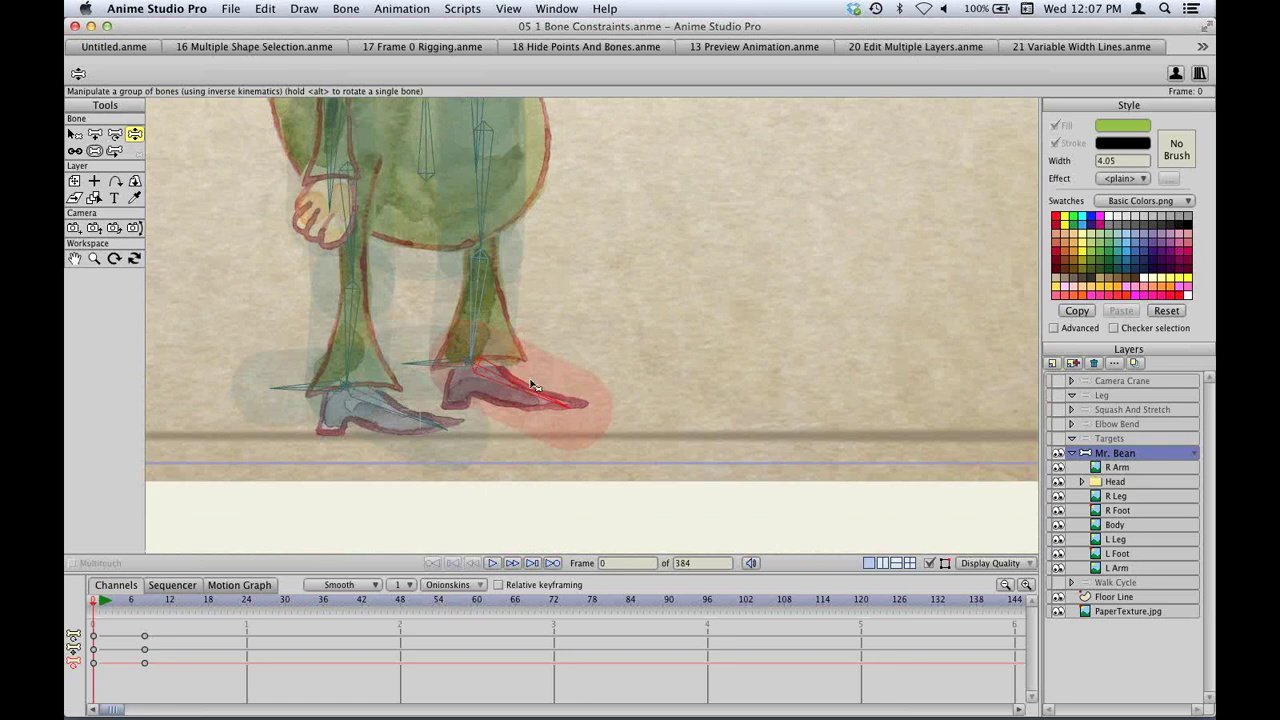
pyautogui.press('t')
pyautogui.moveTo(537, 387); pyautogui.dragTo(458, 460)
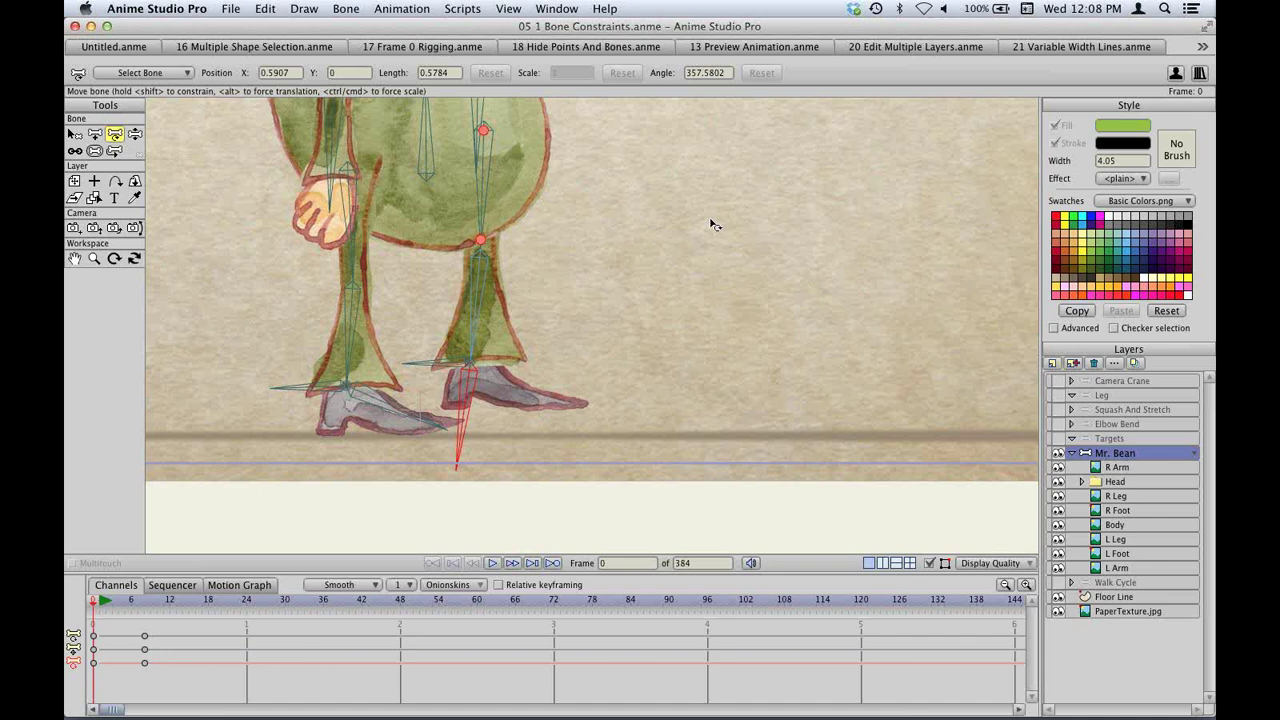
pyautogui.press('super+o')
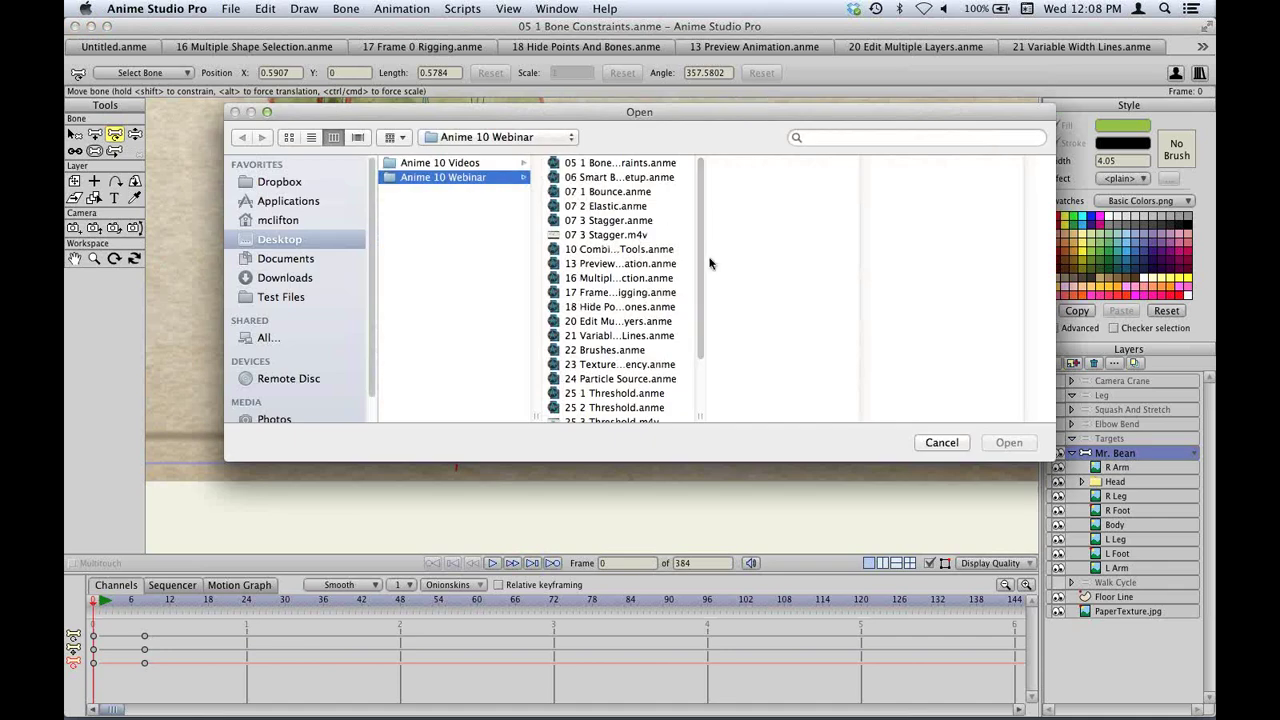
# Open 06 Smart Bone Setup.anme, draw bone B1 upward beside the star, and select the star shape.
pyautogui.doubleClick(611, 178)
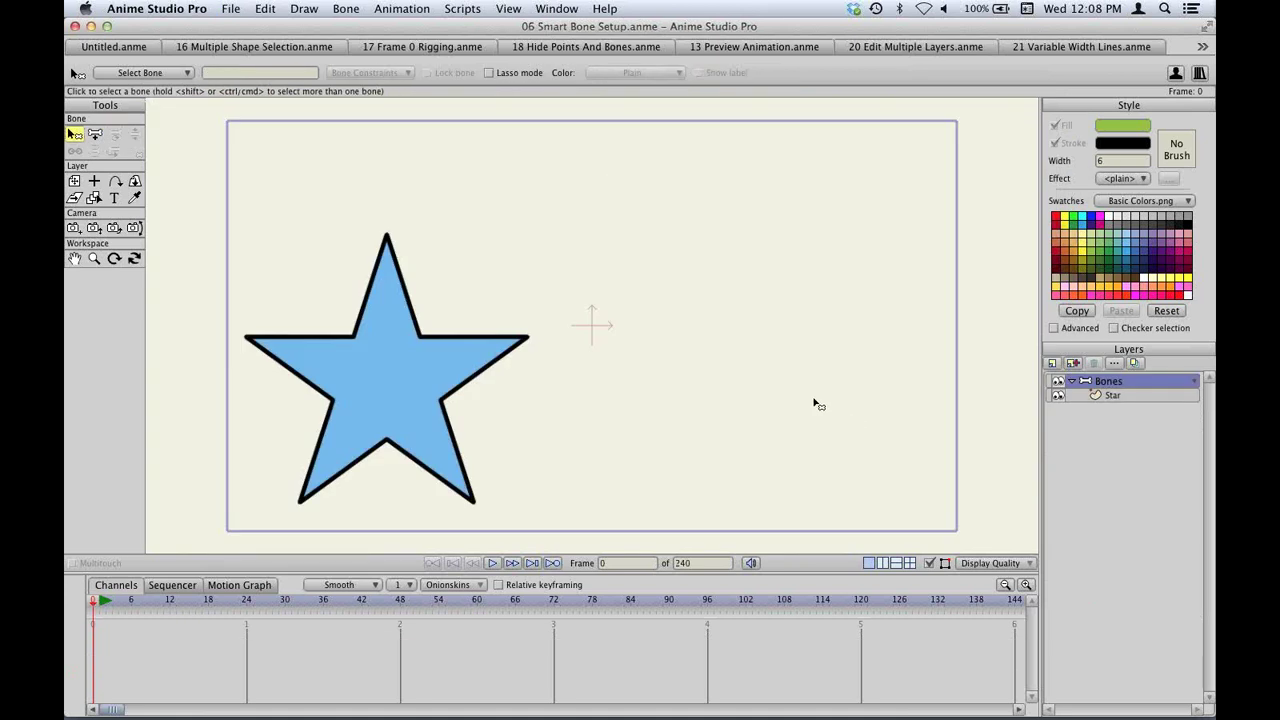
pyautogui.press('a')
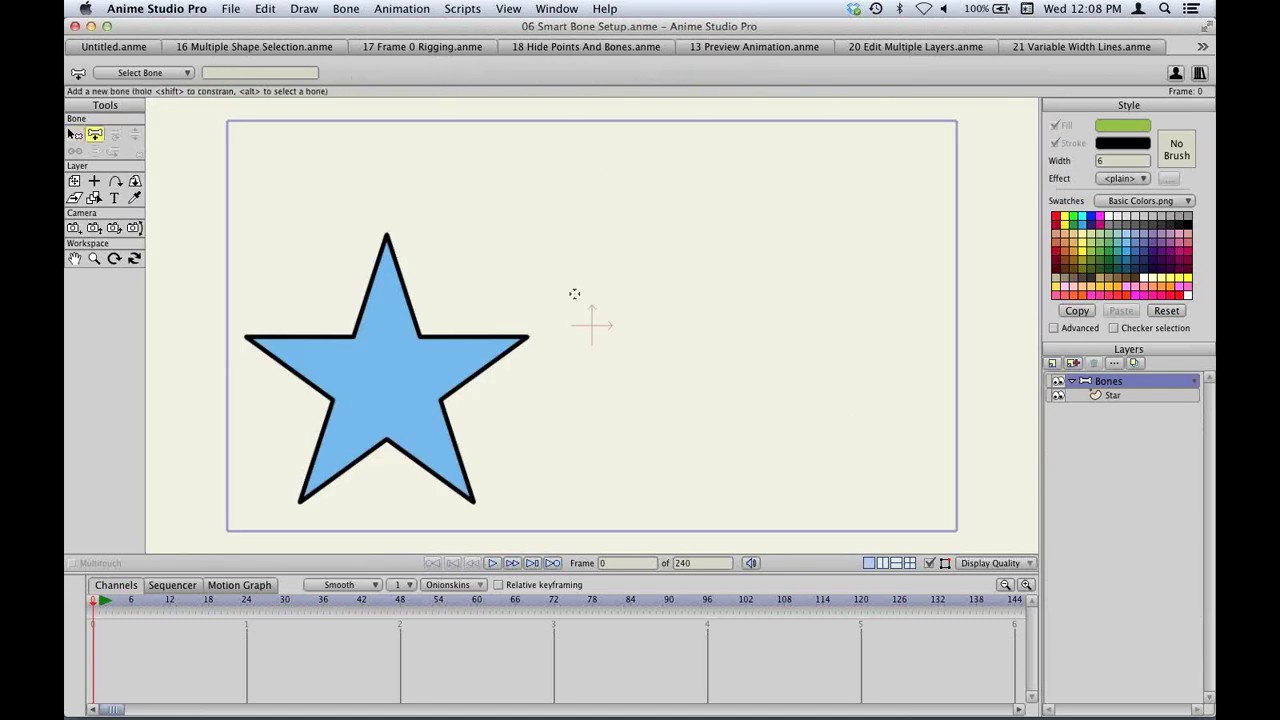
pyautogui.moveTo(574, 293); pyautogui.dragTo(574, 160)
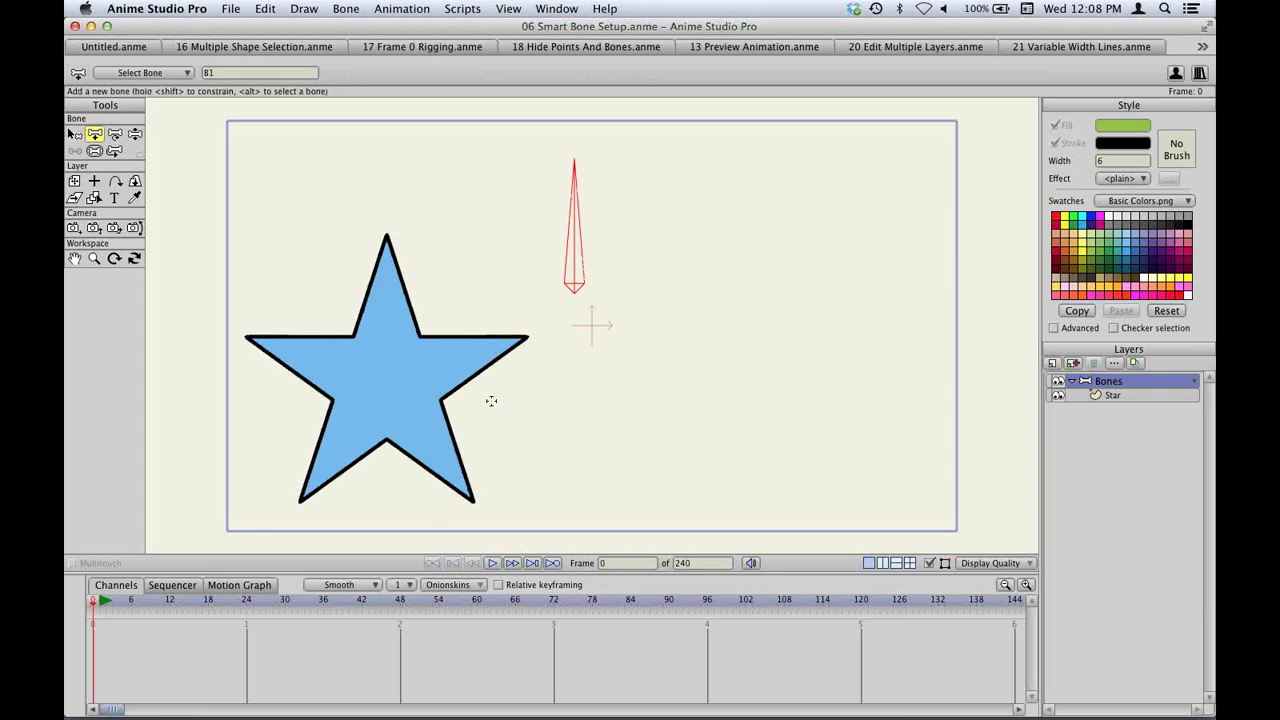
pyautogui.click(400, 385)
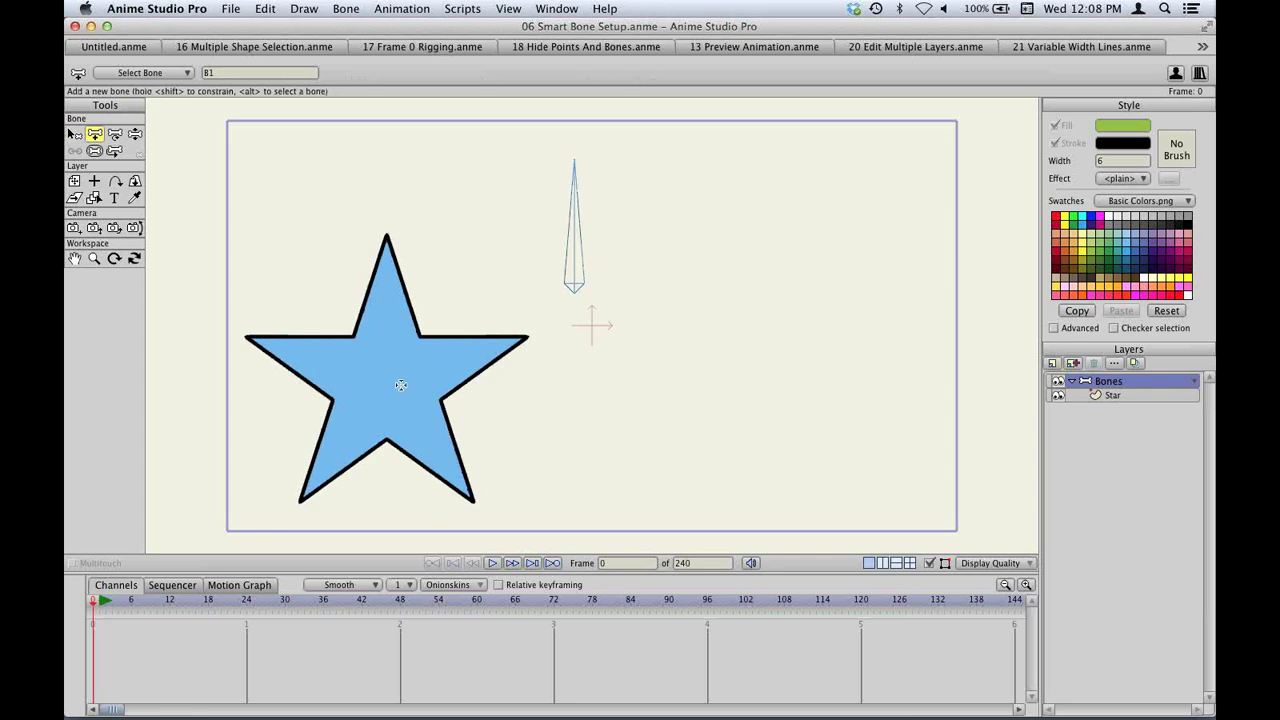
pyautogui.click(1112, 395)
pyautogui.click(400, 427)
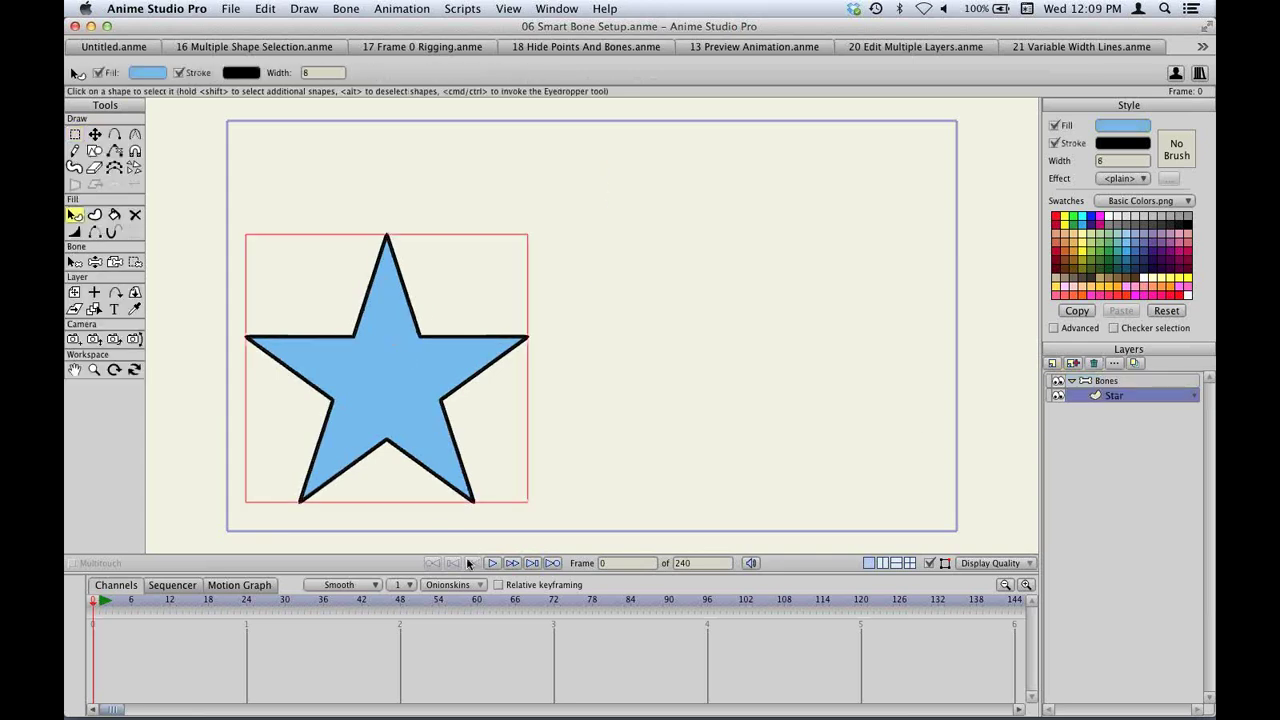
# At frame 72, make the star's fill black and set its keyframes to Stagger interpolation.
pyautogui.click(556, 601)
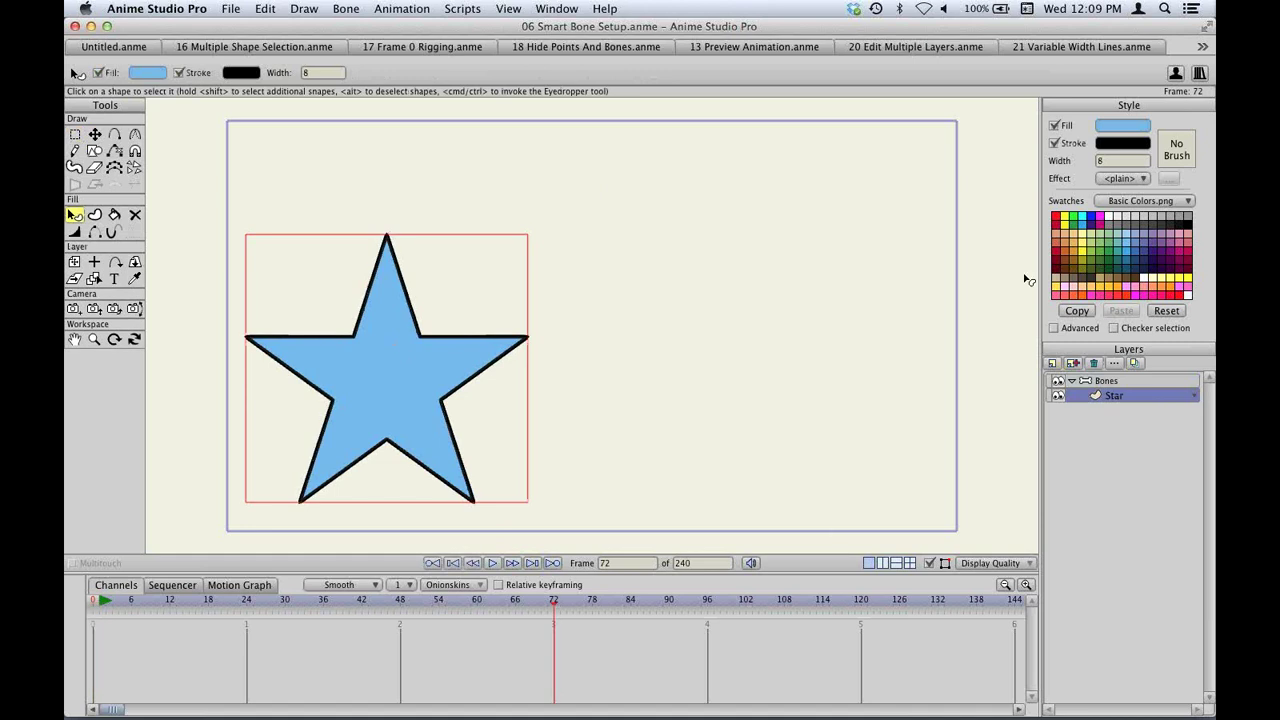
pyautogui.click(1188, 225)
pyautogui.rightClick(94, 641)
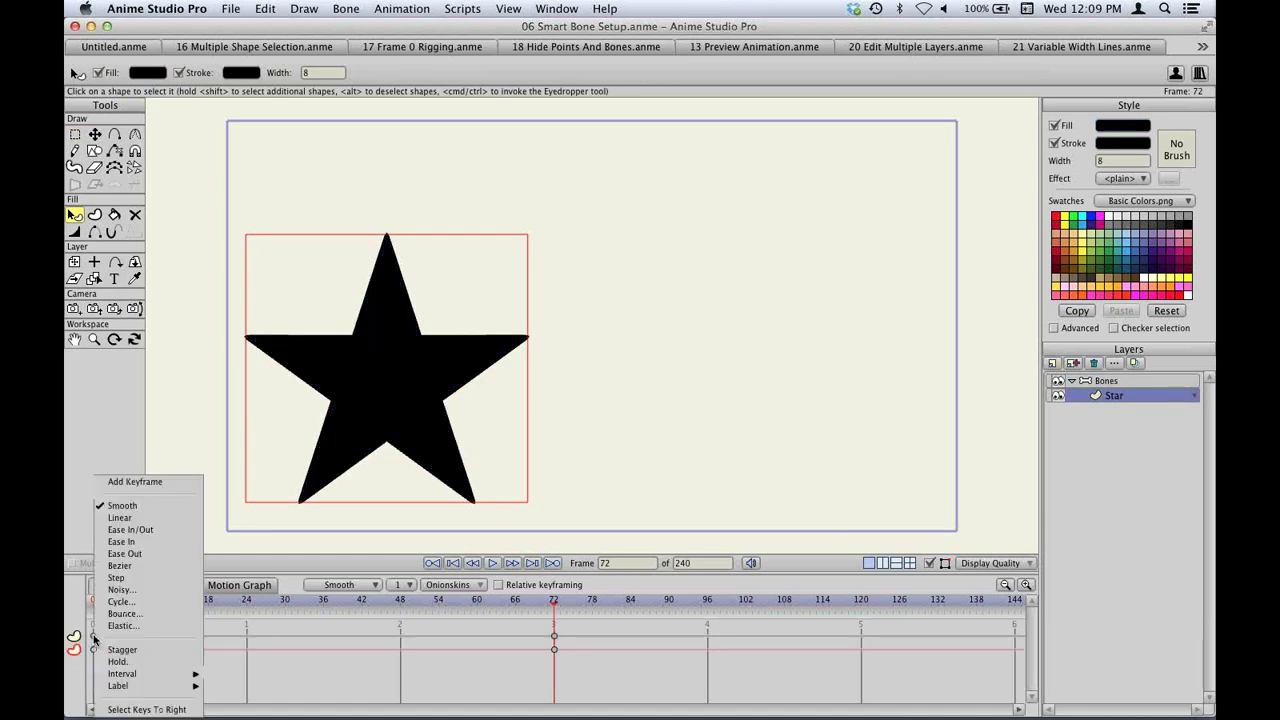
pyautogui.click(132, 651)
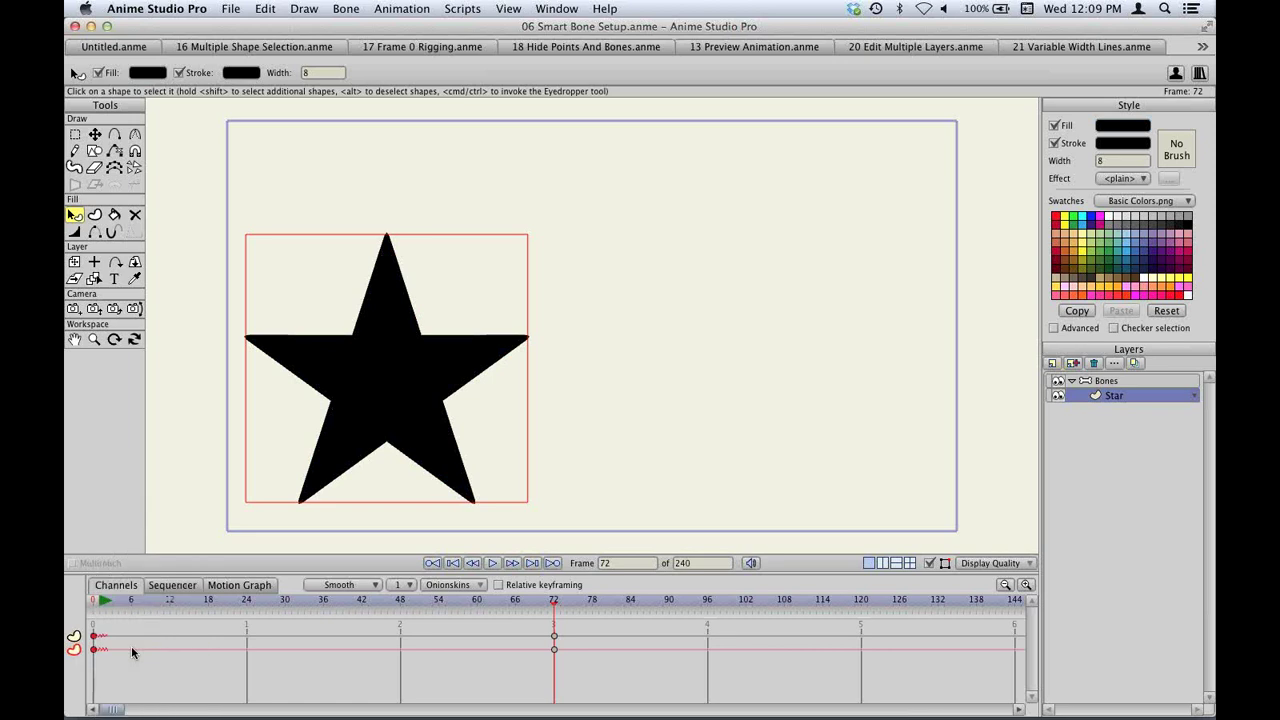
# Play and stop the star animation, then bring up the Open dialog.
pyautogui.press('space')
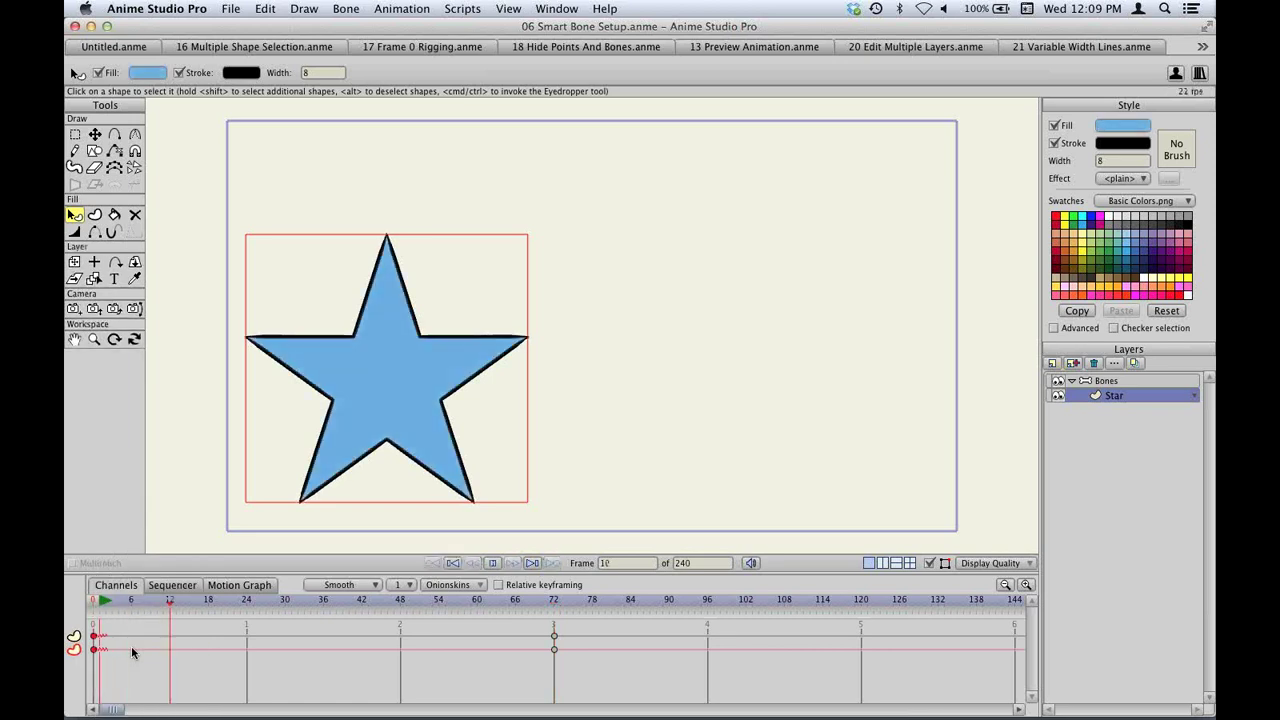
pyautogui.press('space')
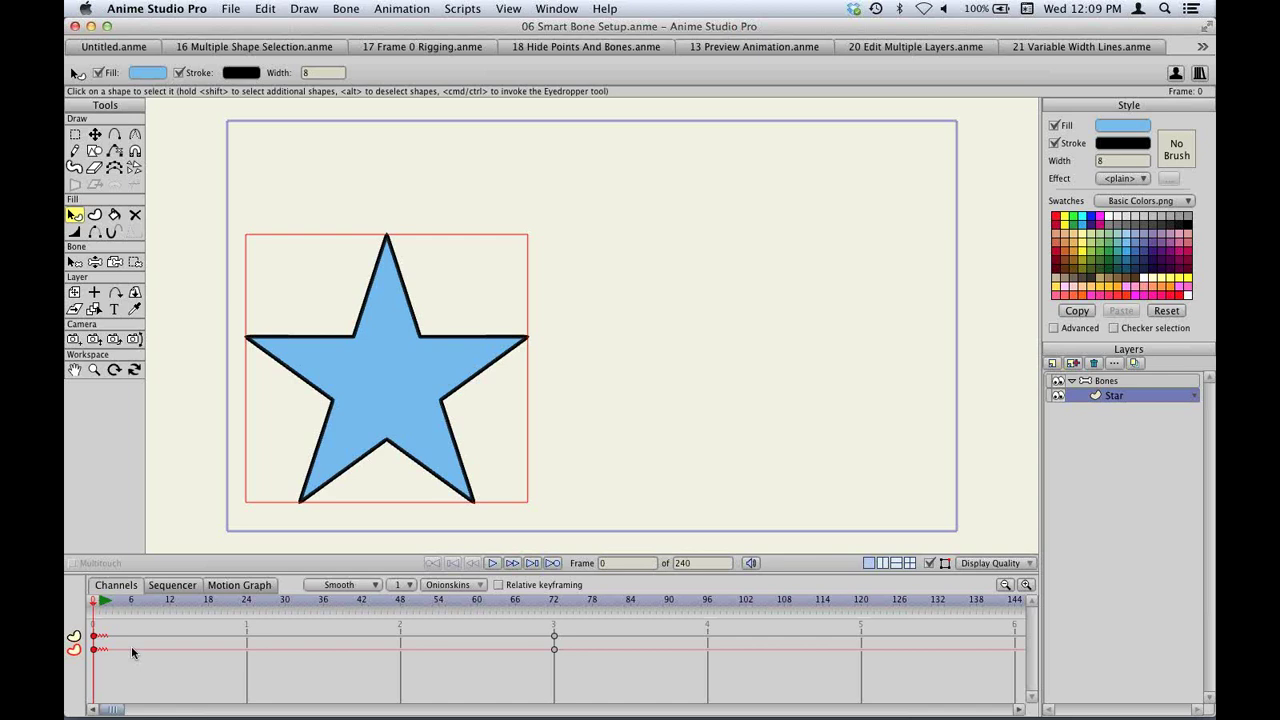
pyautogui.press('super+o')
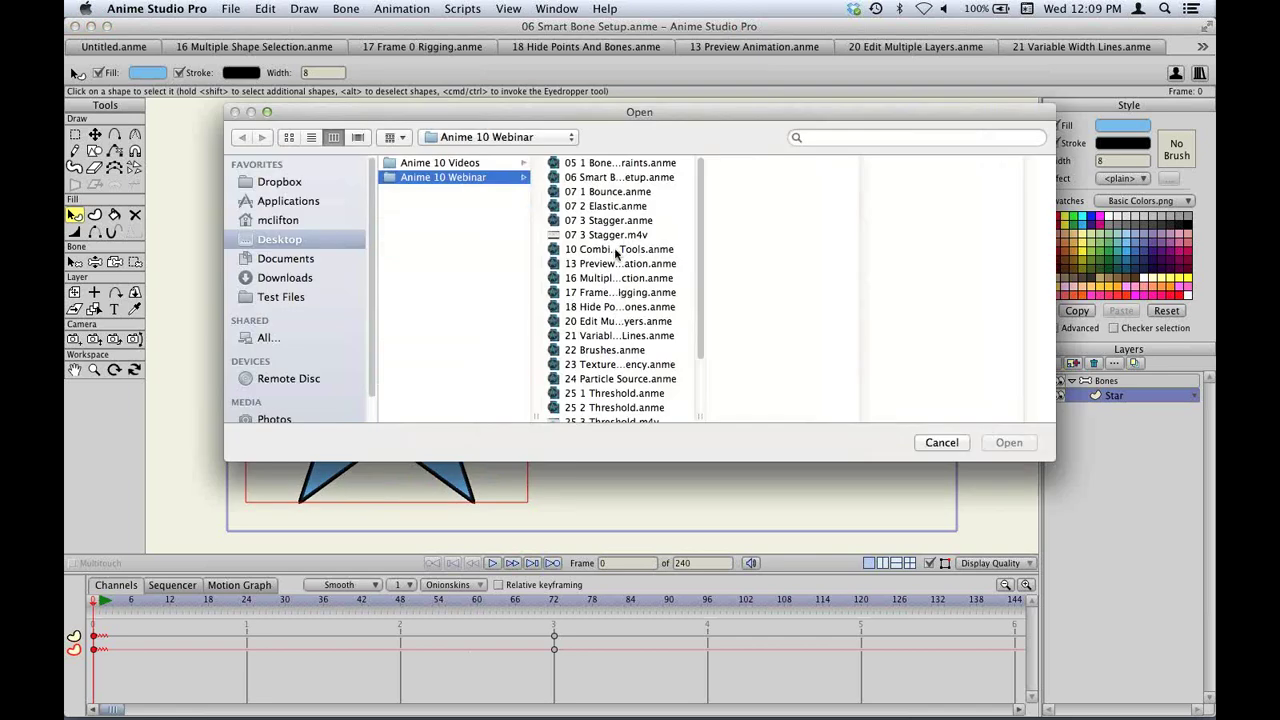
# Open 07 1 Bounce.anme and stretch the red ball tall and narrow with Transform Layer.
pyautogui.doubleClick(612, 192)
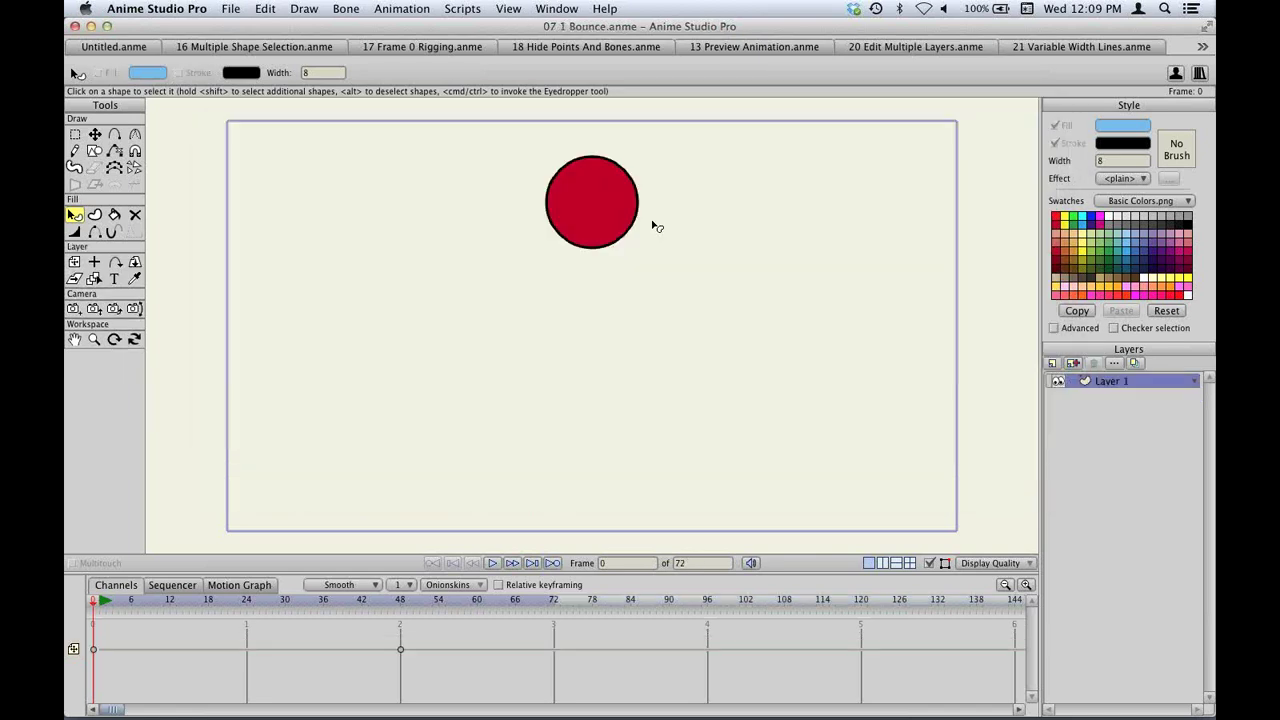
pyautogui.press('0')
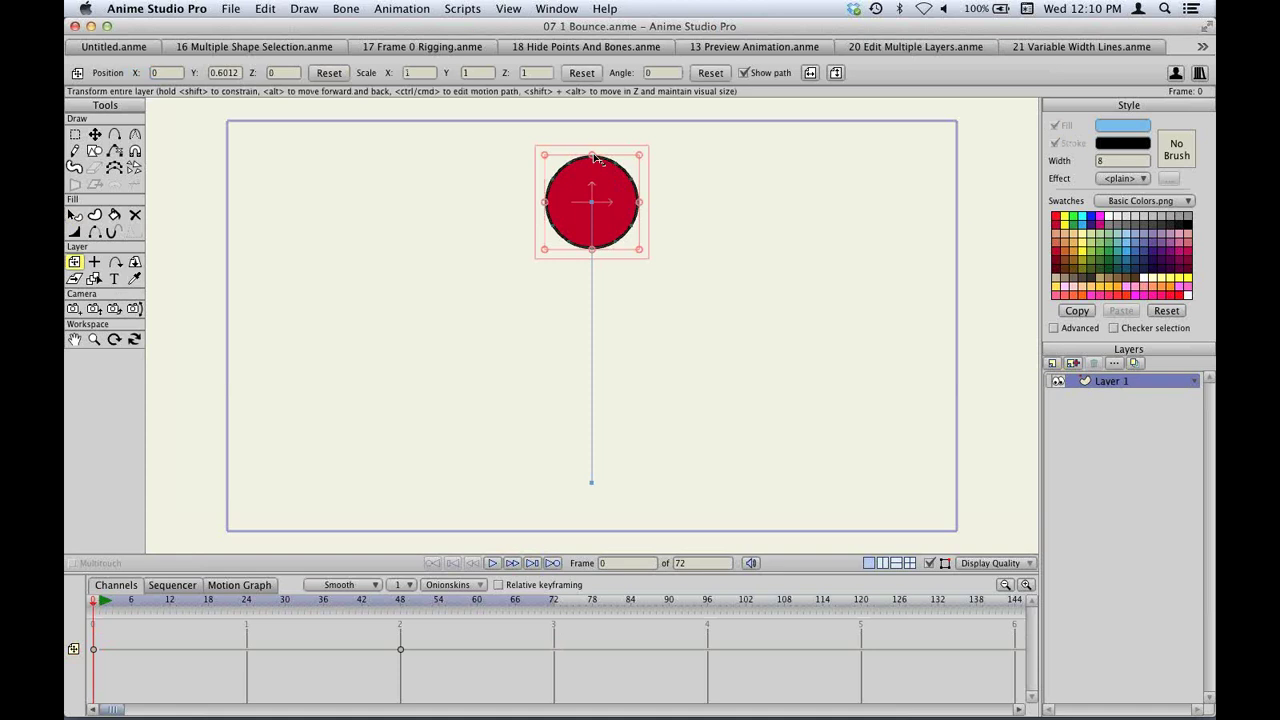
pyautogui.moveTo(594, 157); pyautogui.dragTo(593, 157)
pyautogui.moveTo(593, 167); pyautogui.dragTo(592, 149)
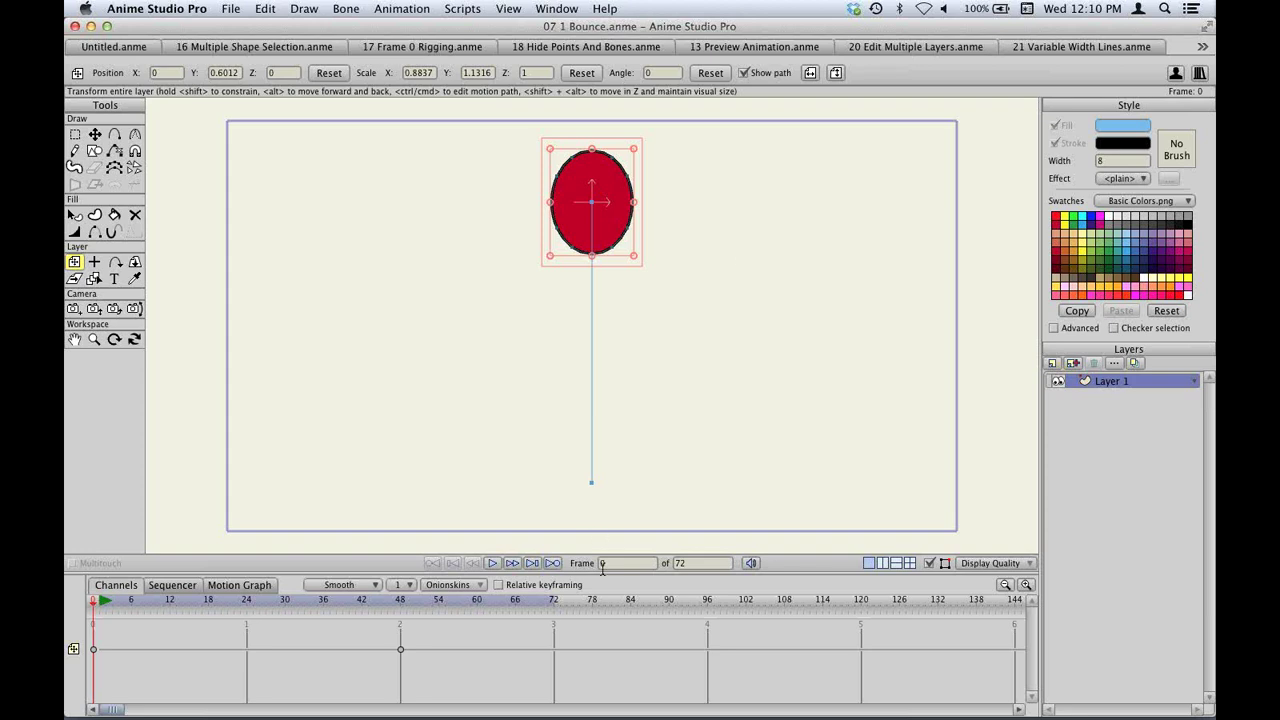
# At frame 24, move the ball right to curve its path, then select the keyframes.
pyautogui.moveTo(598, 572); pyautogui.dragTo(600, 428)
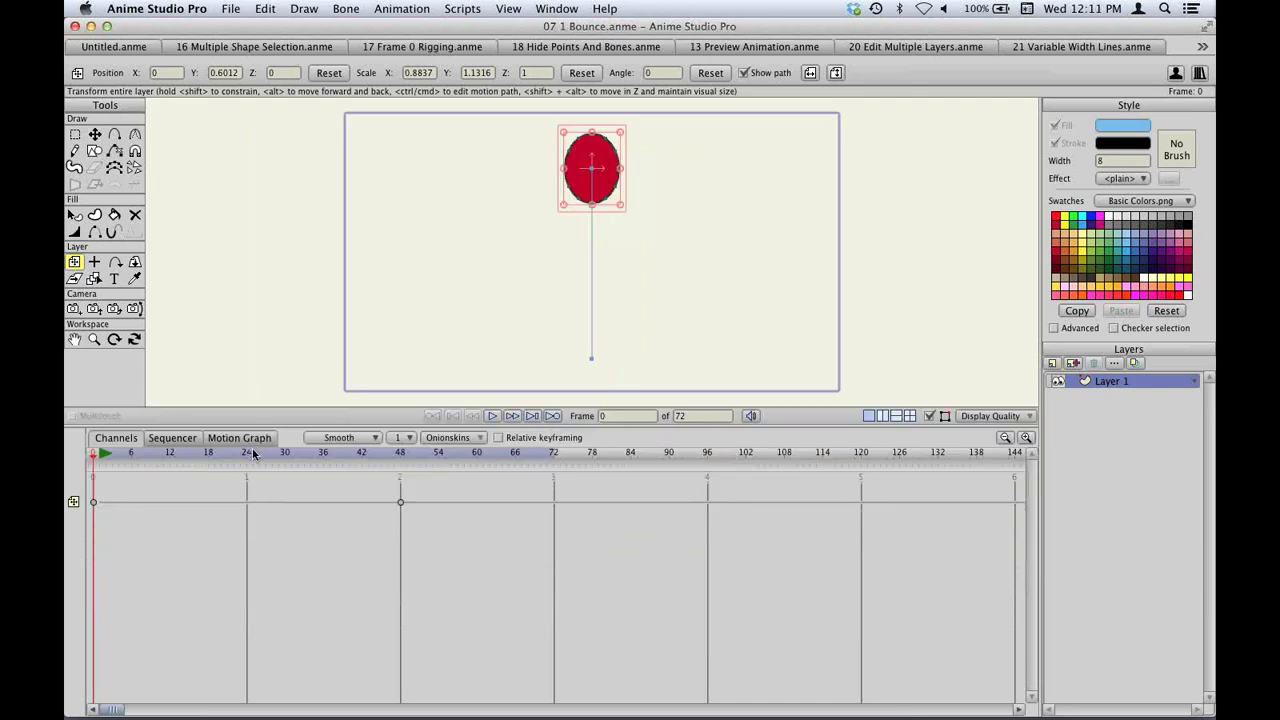
pyautogui.click(246, 453)
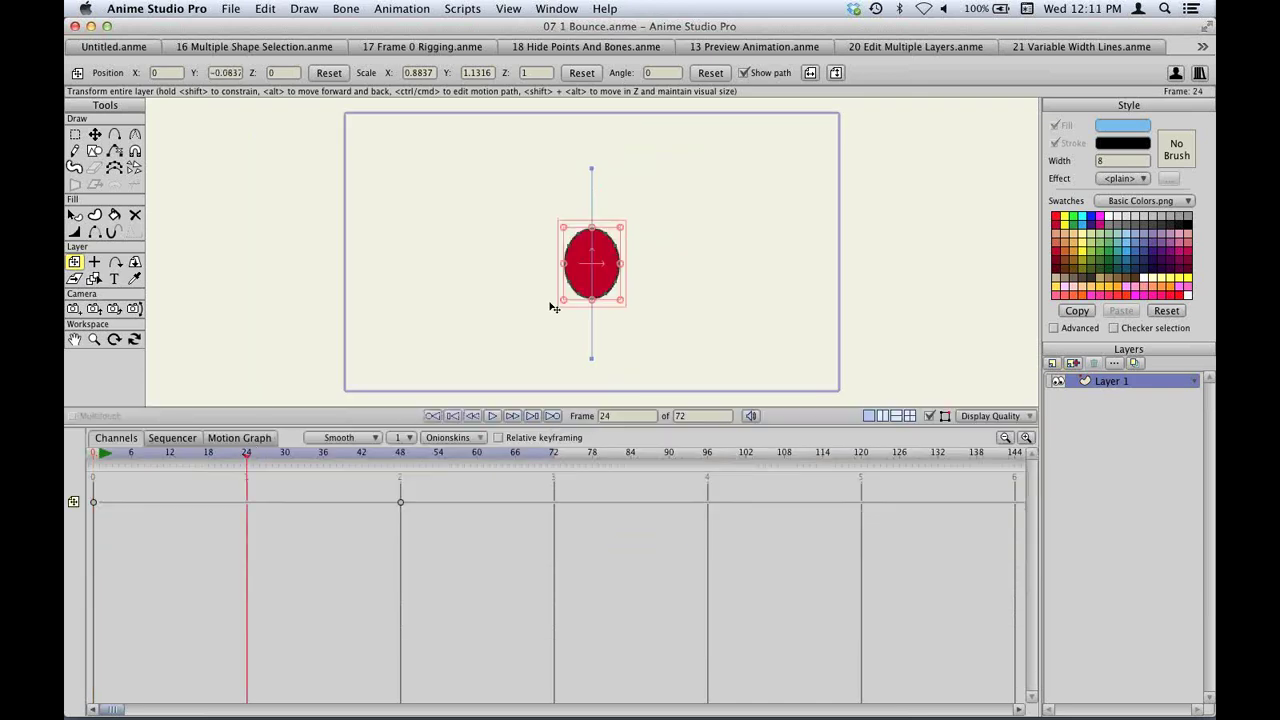
pyautogui.moveTo(591, 256); pyautogui.dragTo(750, 256)
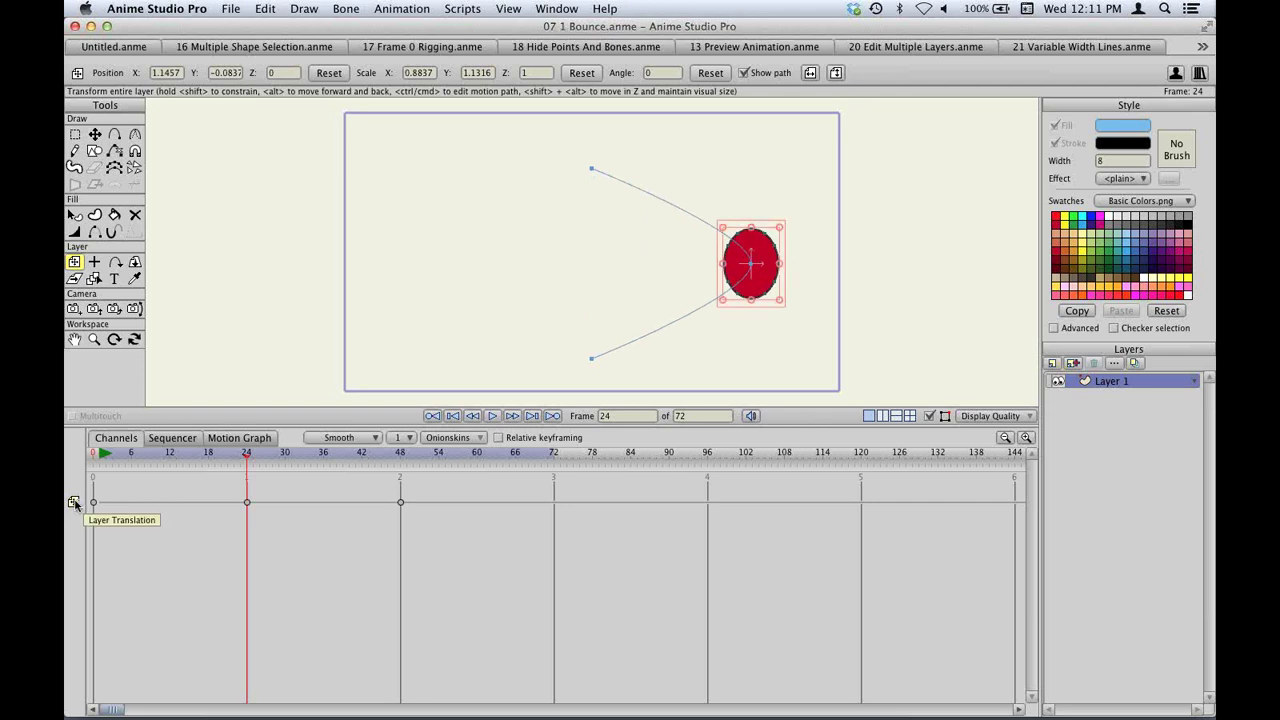
pyautogui.moveTo(414, 492); pyautogui.dragTo(86, 514)
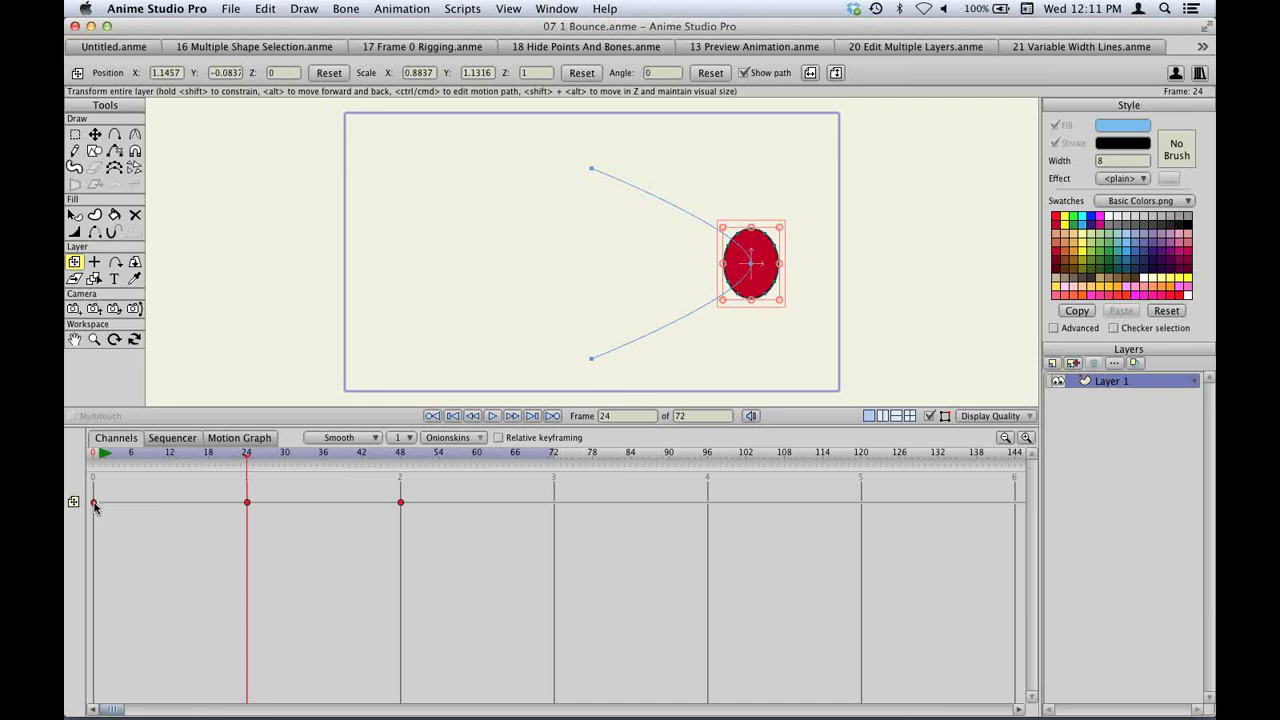
# Set the ball's keyframes to Stagger interpolation and preview from frame 0.
pyautogui.rightClick(94, 505)
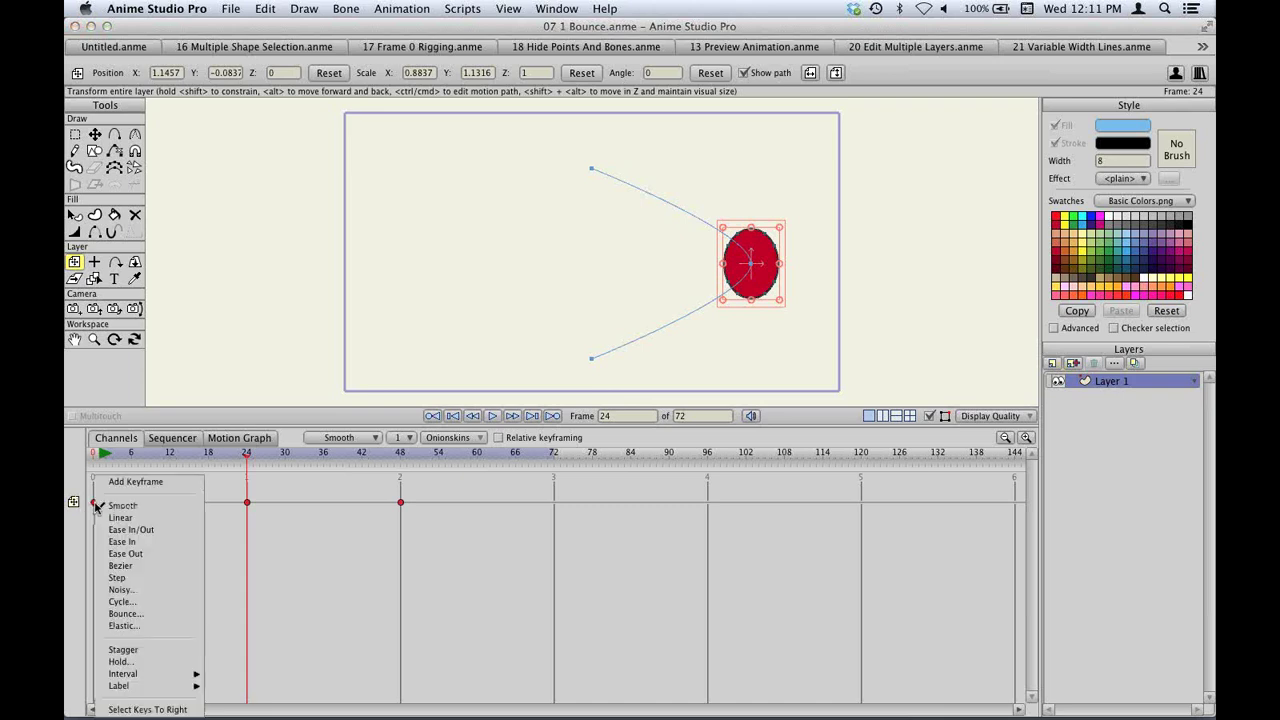
pyautogui.click(133, 650)
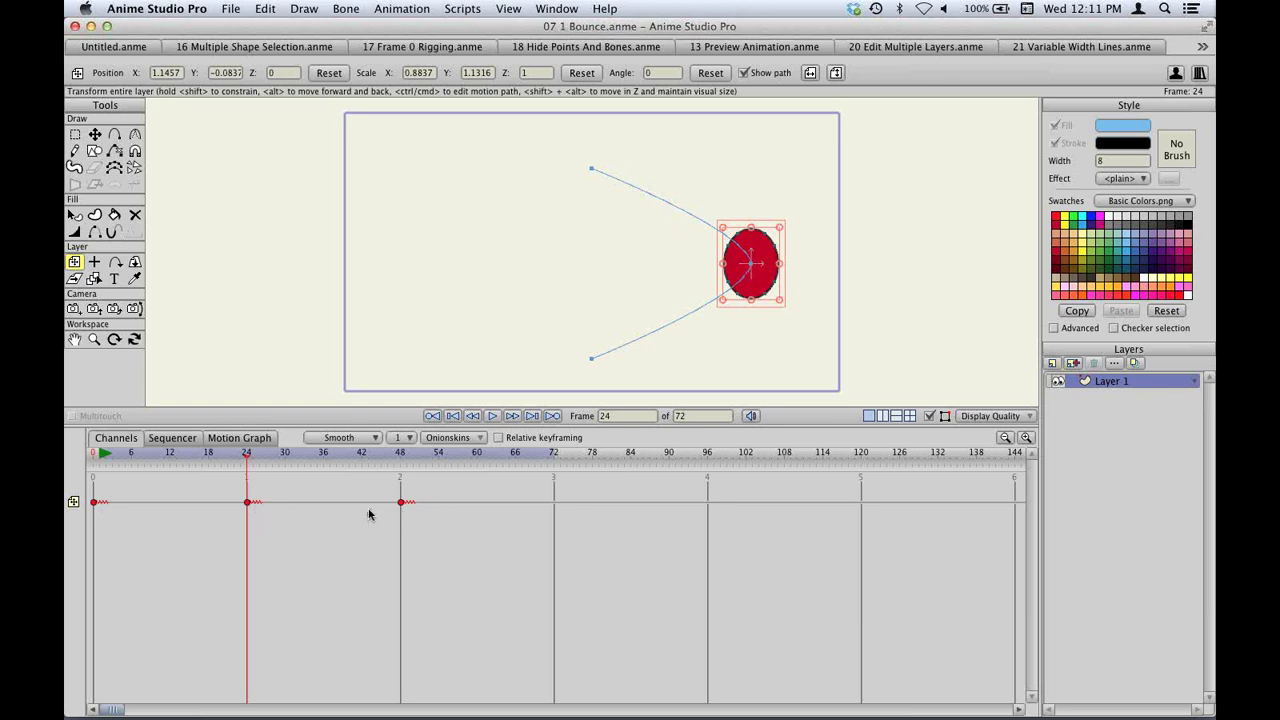
pyautogui.press('super+shift+Left')
pyautogui.press('space')
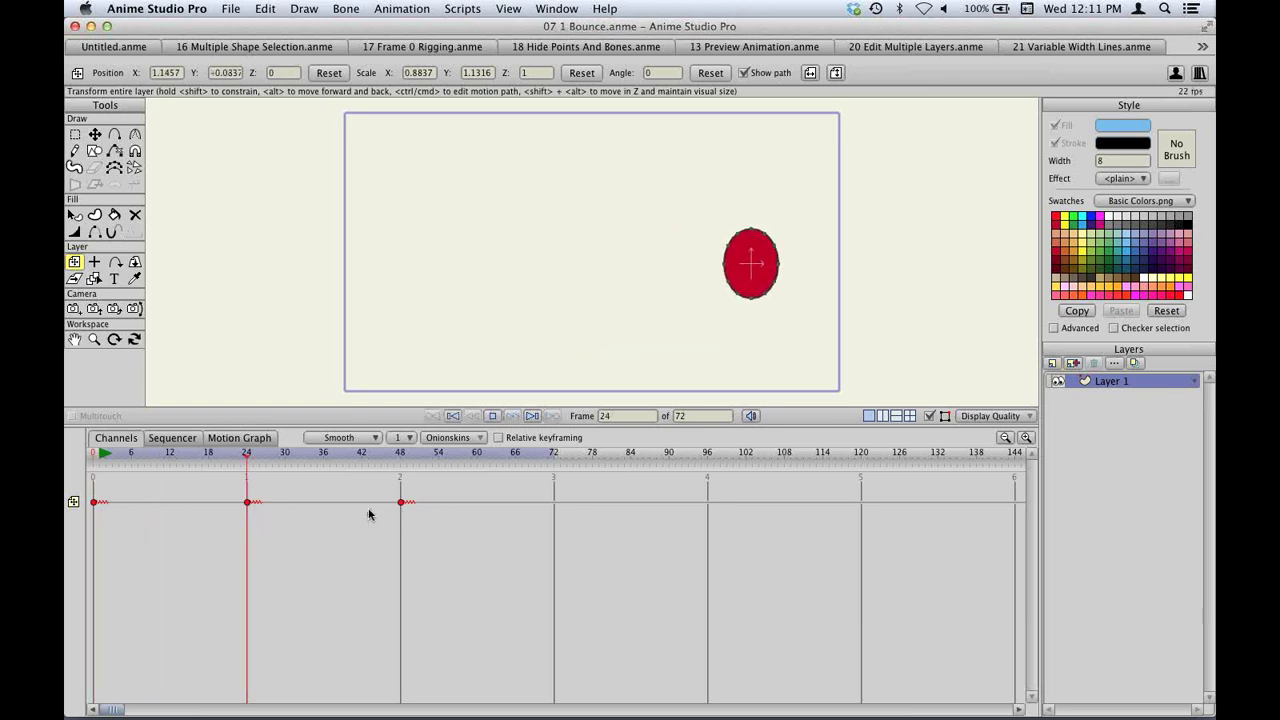
pyautogui.press('space')
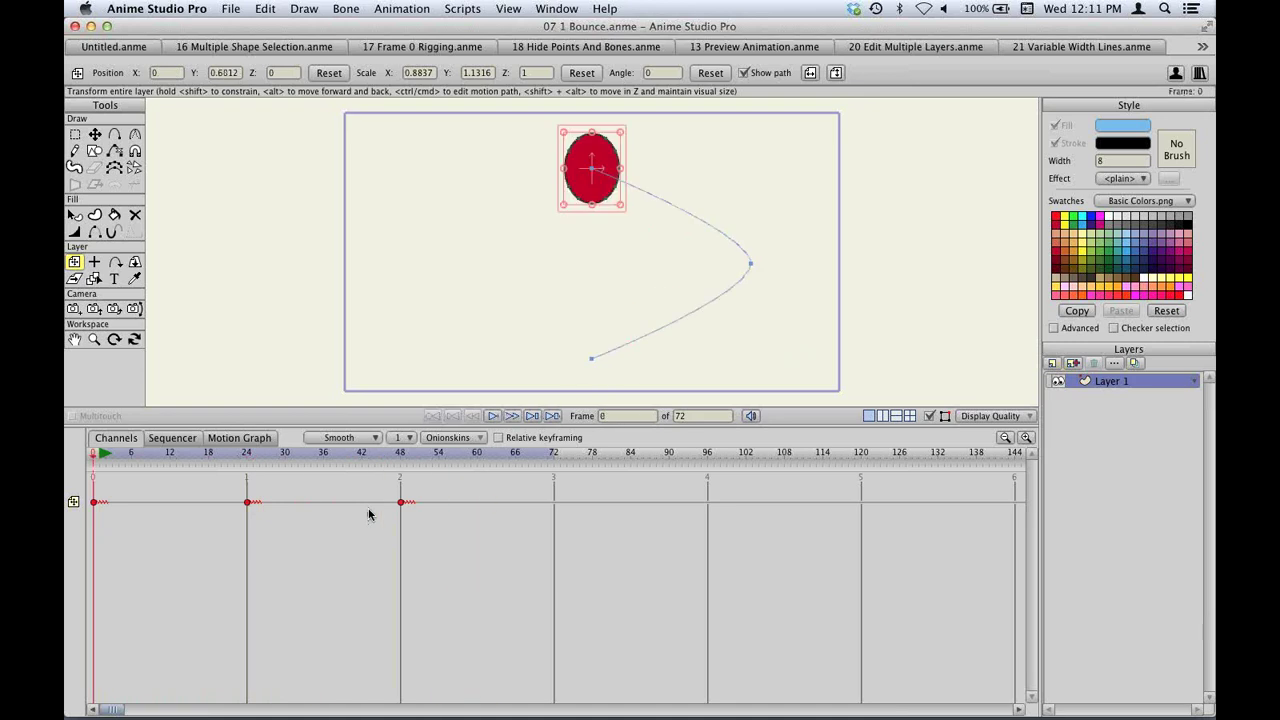
# Set the first keyframe's interval to 3 frames and play the stepped motion.
pyautogui.moveTo(400, 428); pyautogui.dragTo(404, 456)
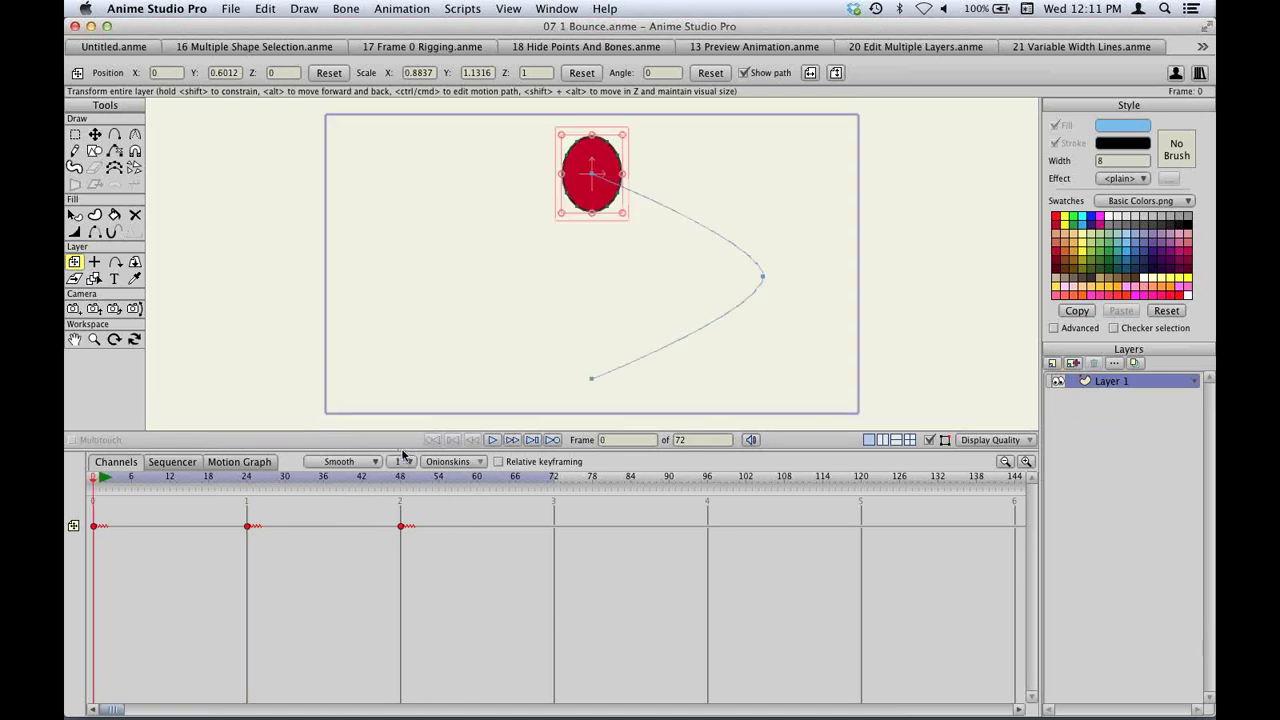
pyautogui.rightClick(94, 530)
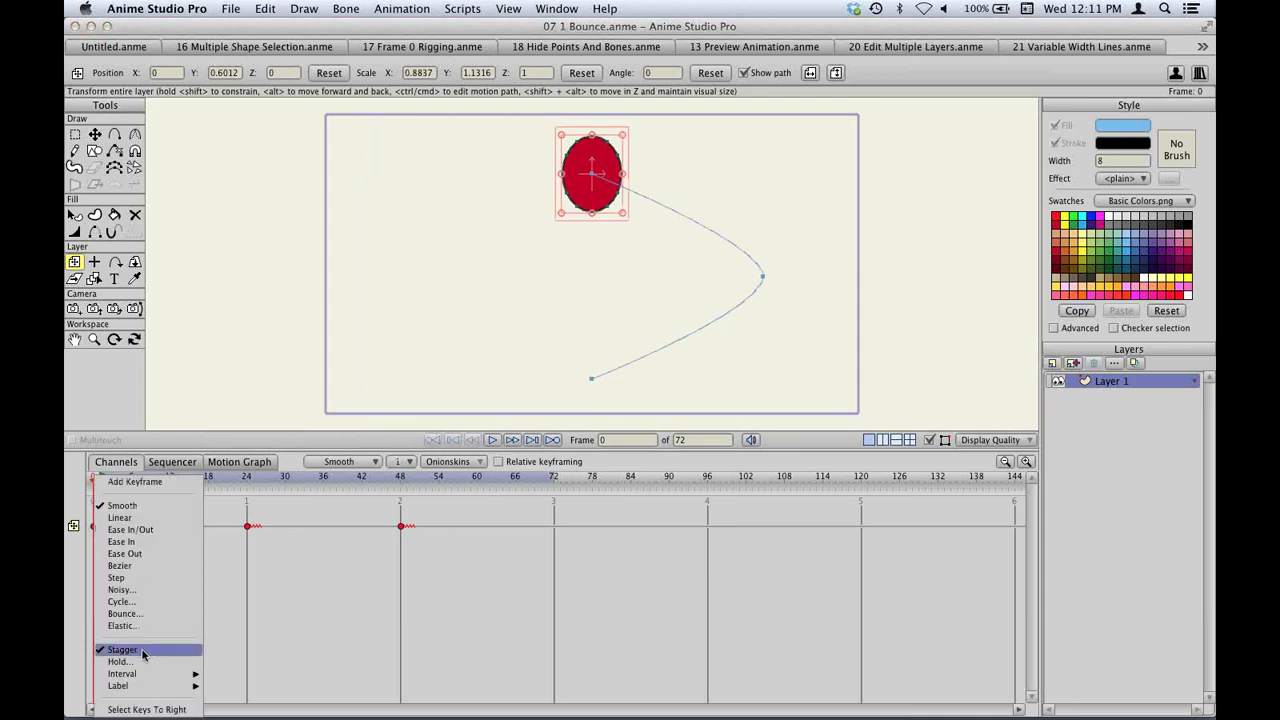
pyautogui.moveTo(143, 677)
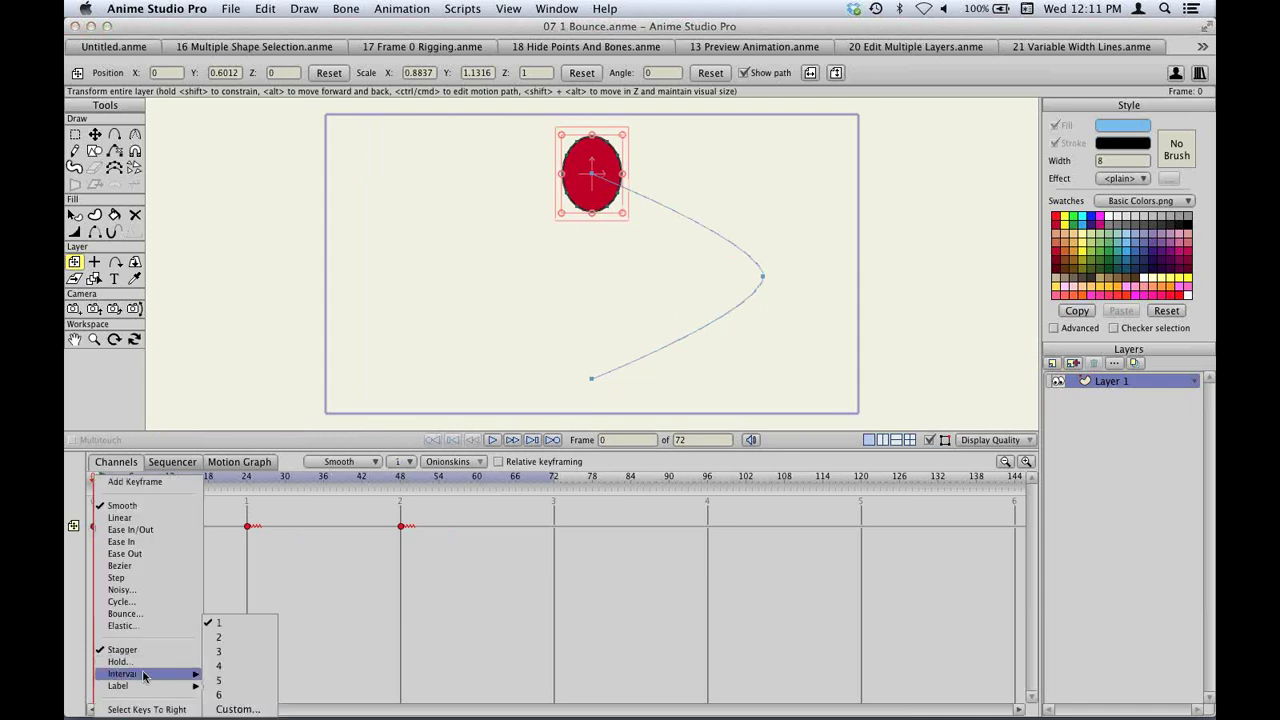
pyautogui.click(238, 652)
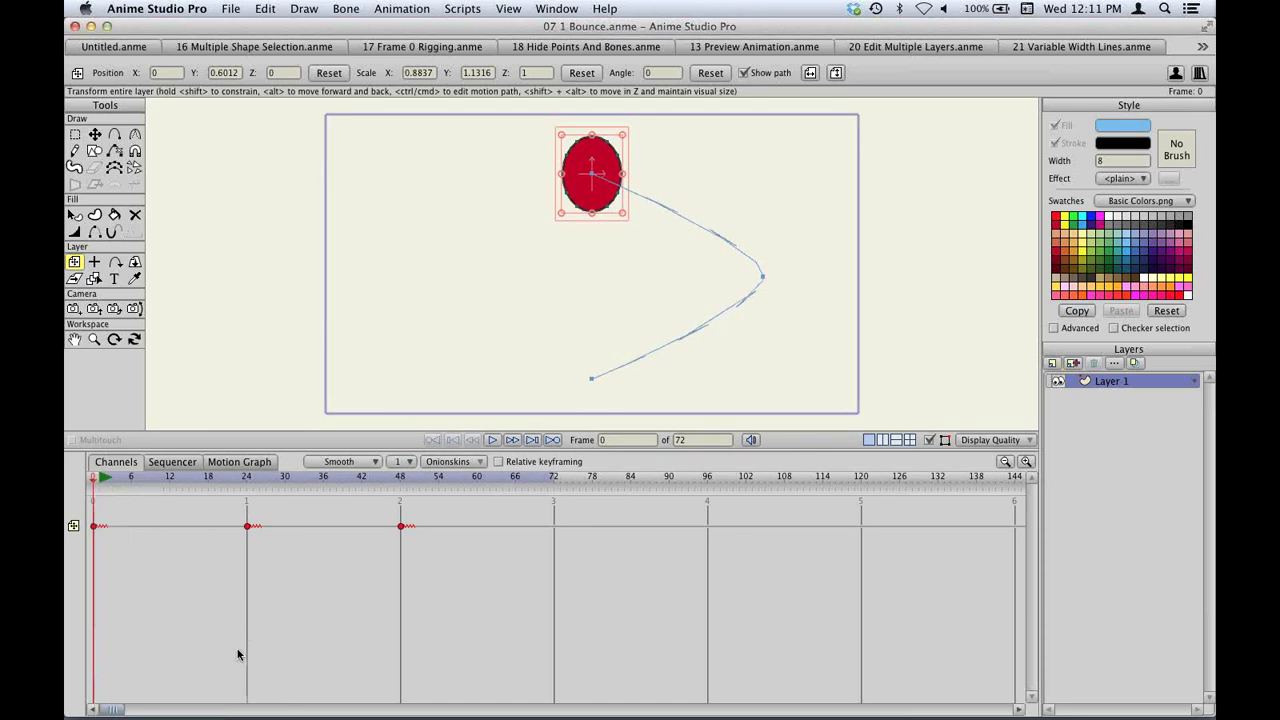
pyautogui.press('space')
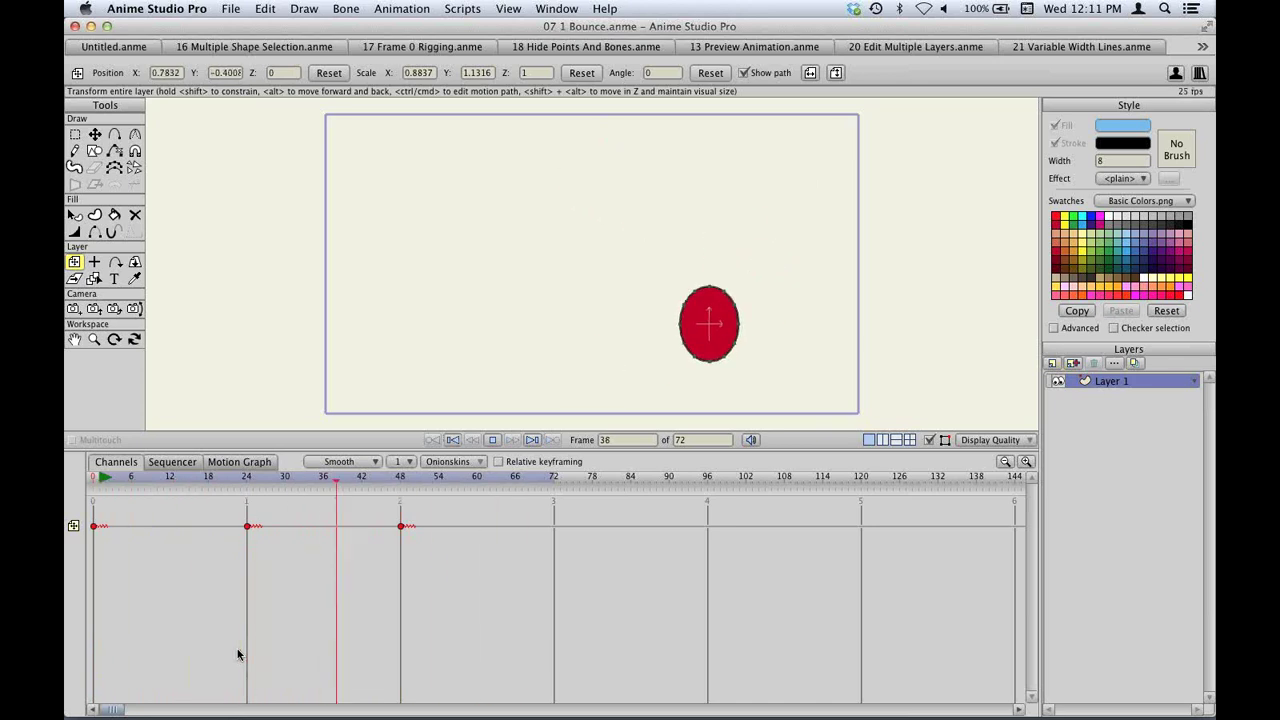
pyautogui.press('space')
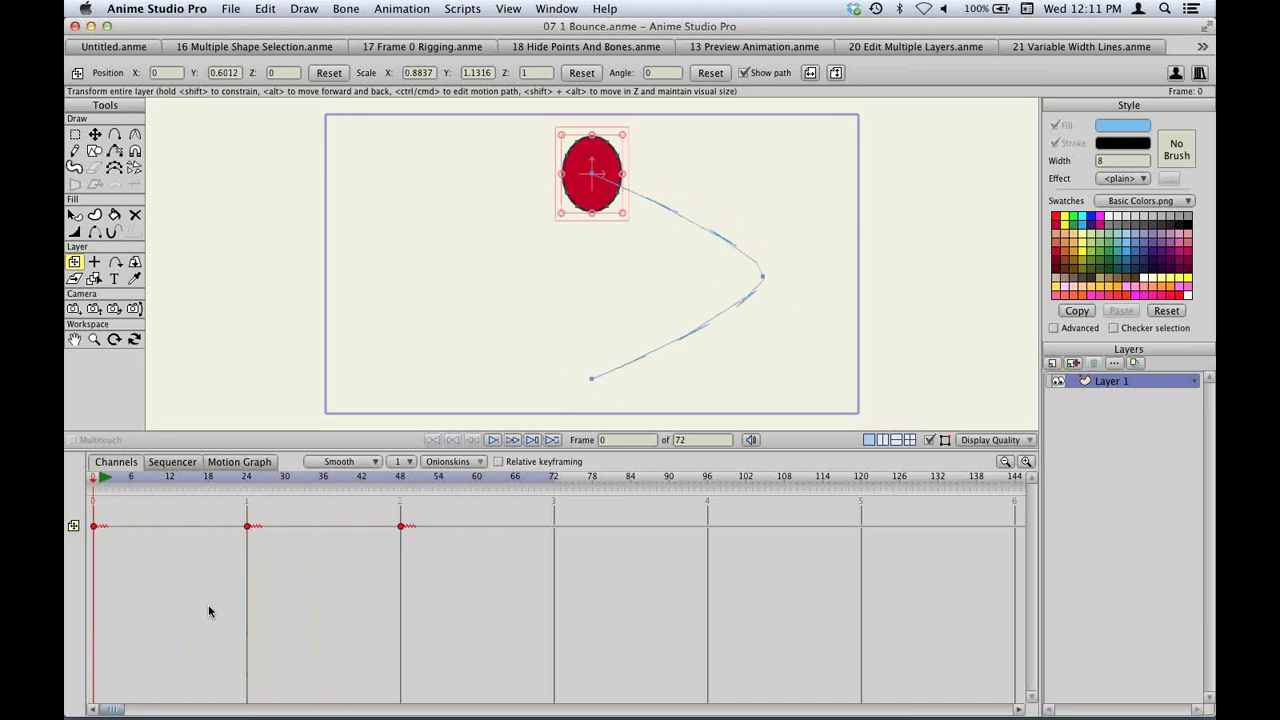
pyautogui.click(247, 463)
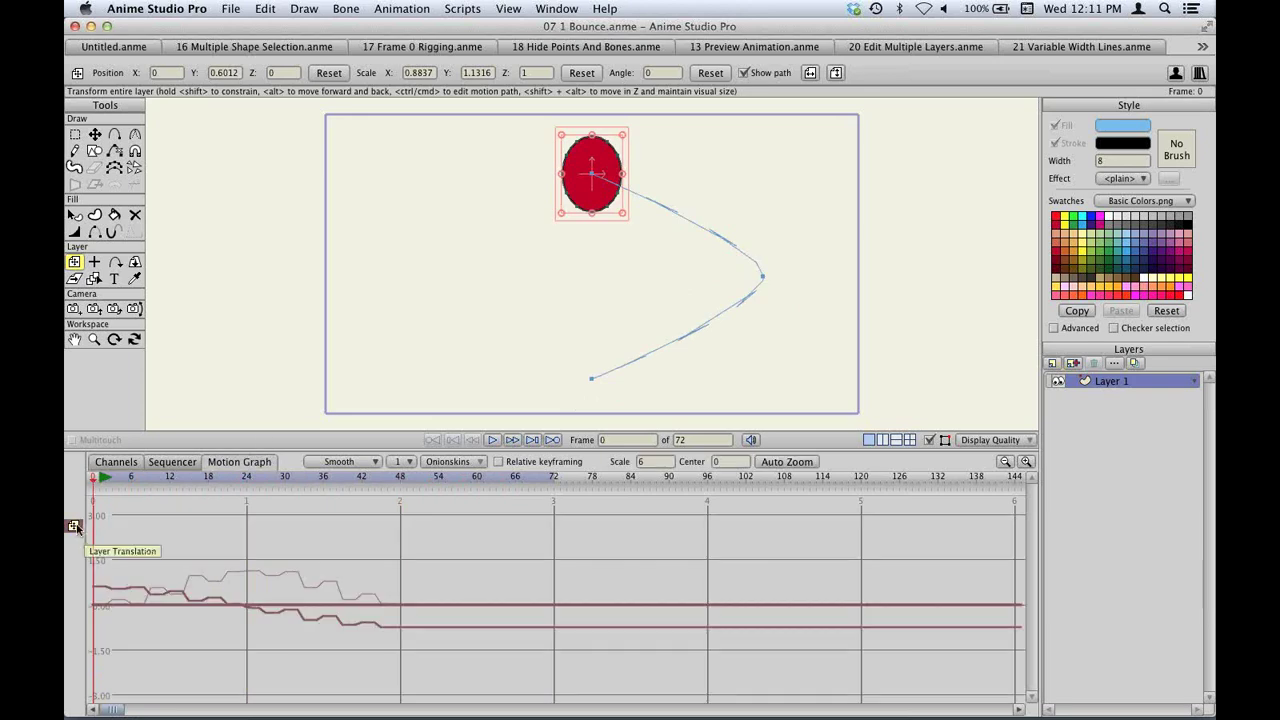
pyautogui.click(74, 526)
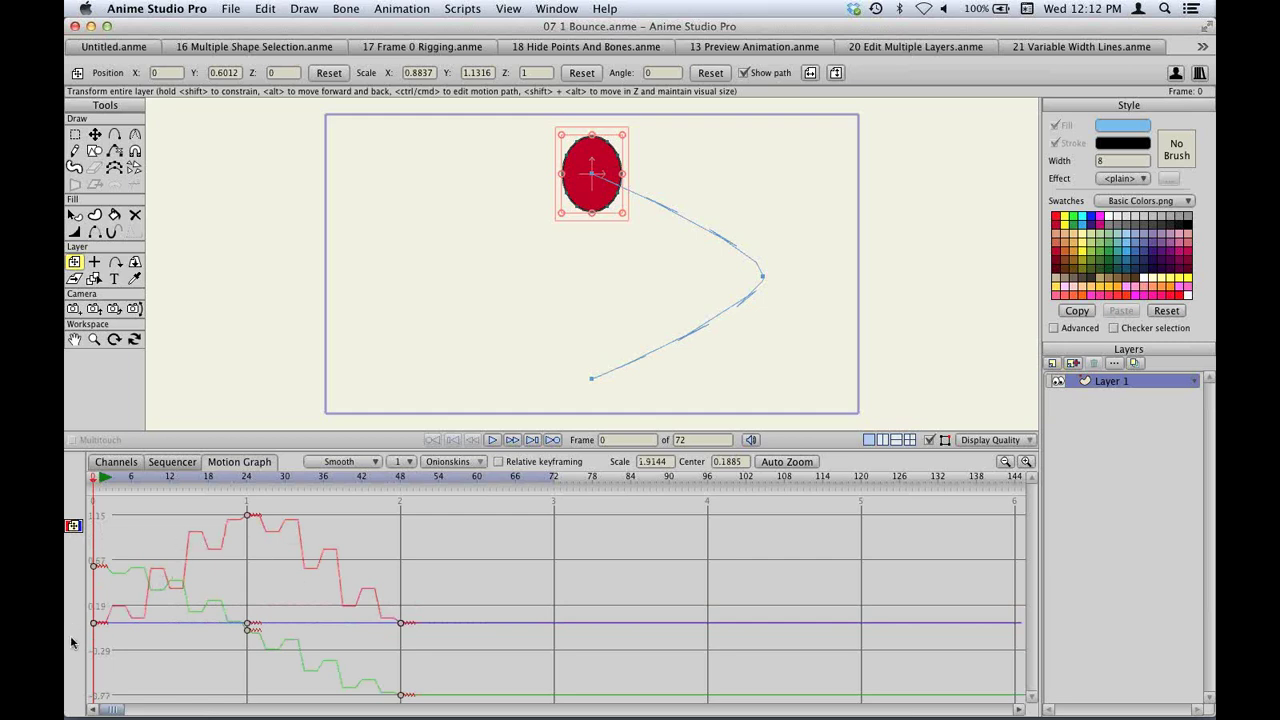
pyautogui.moveTo(112, 478); pyautogui.dragTo(505, 482)
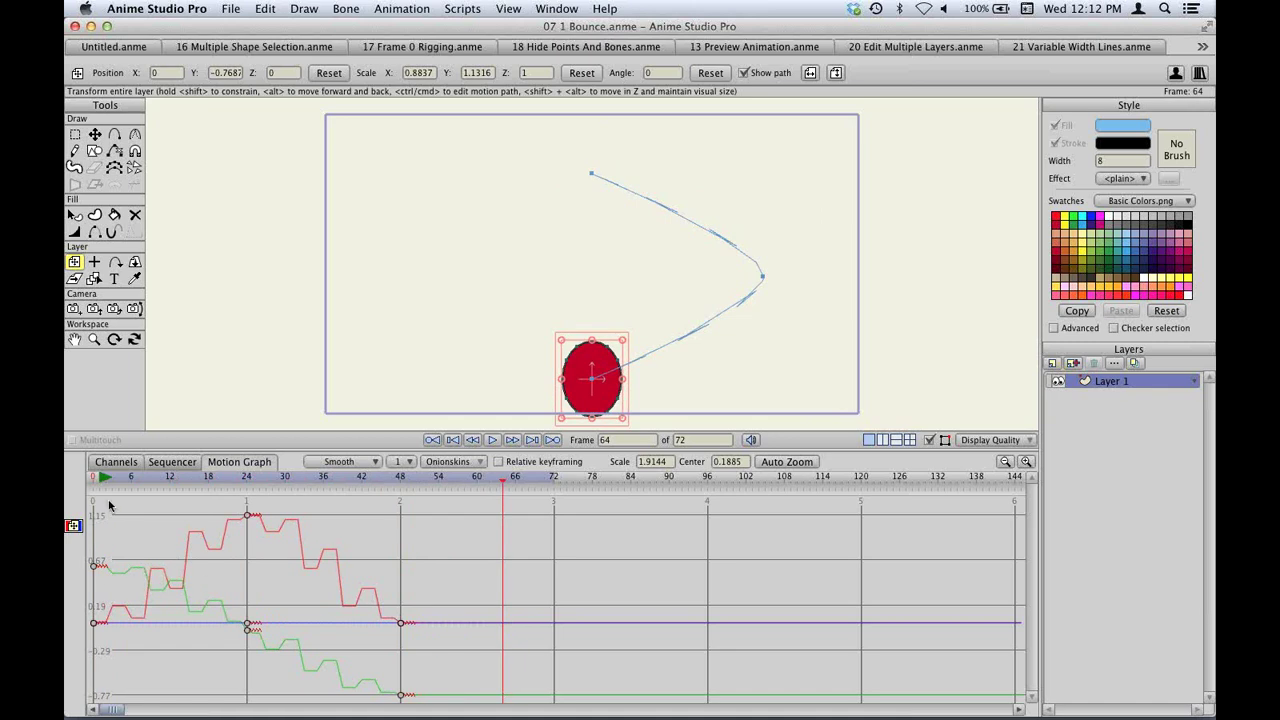
pyautogui.click(117, 463)
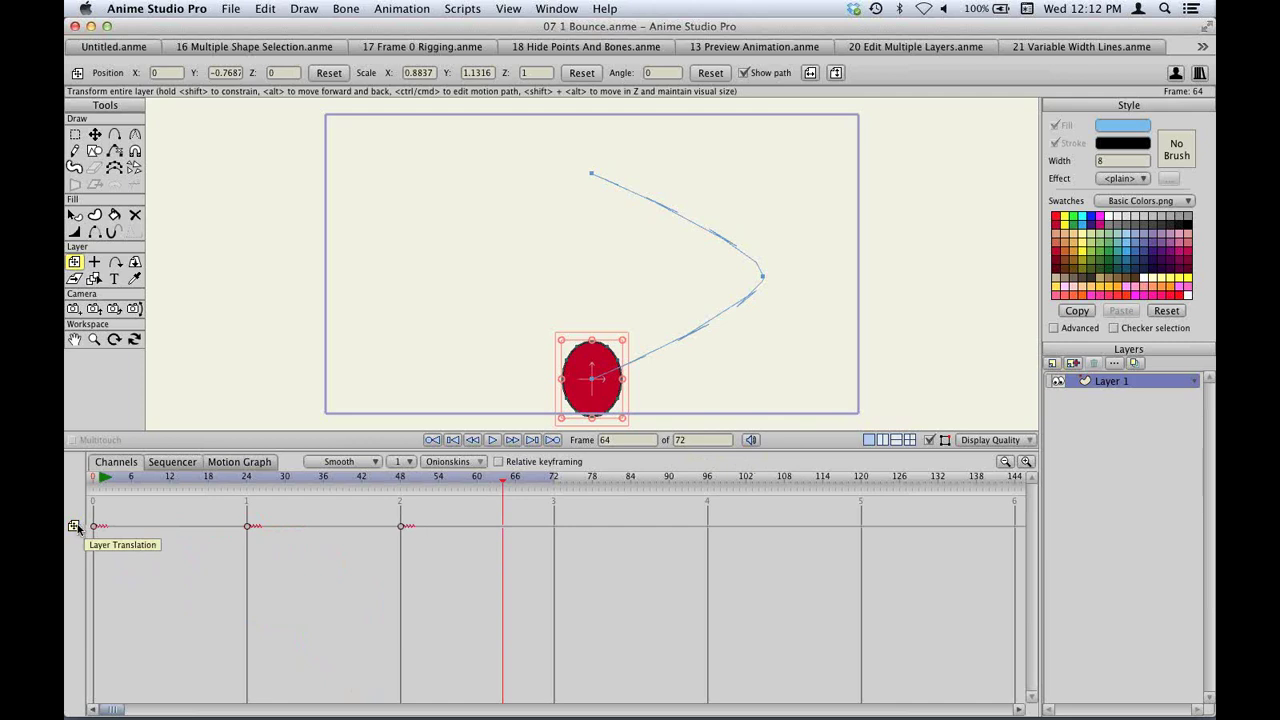
# Change the first keyframe's interval to 1 and return to the start of the animation.
pyautogui.rightClick(93, 526)
pyautogui.moveTo(143, 675)
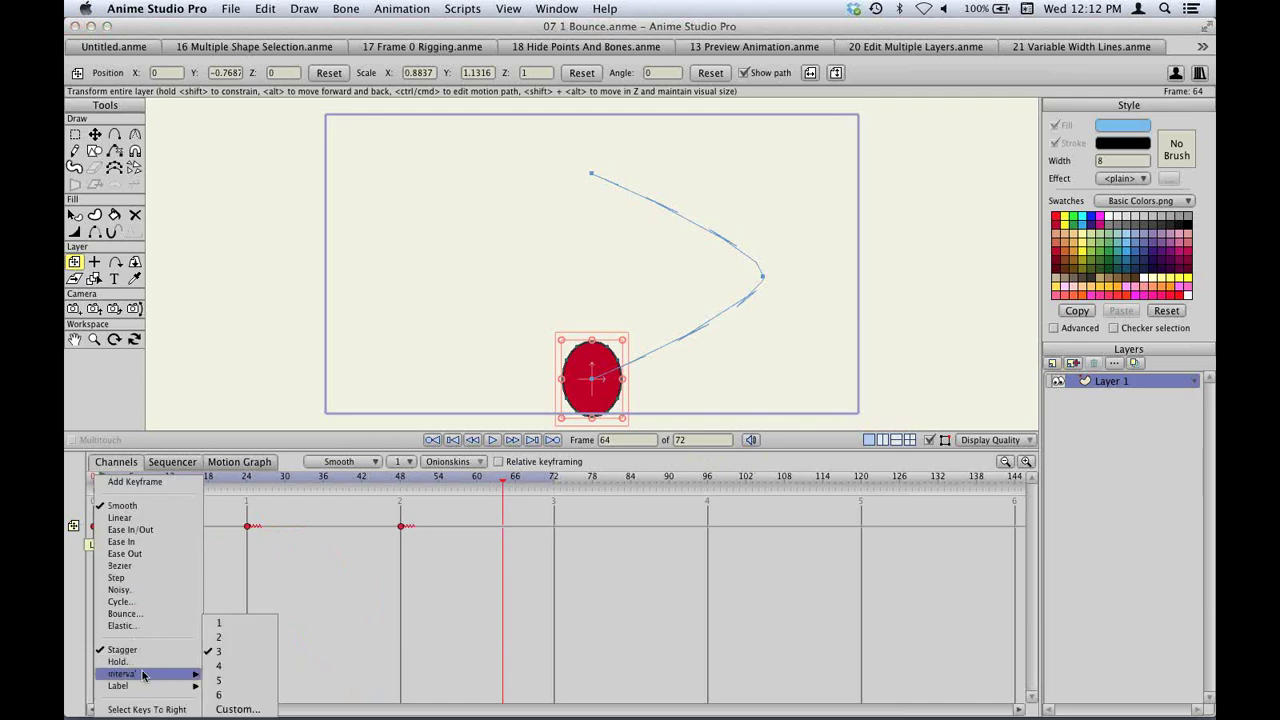
pyautogui.click(228, 624)
pyautogui.click(104, 478)
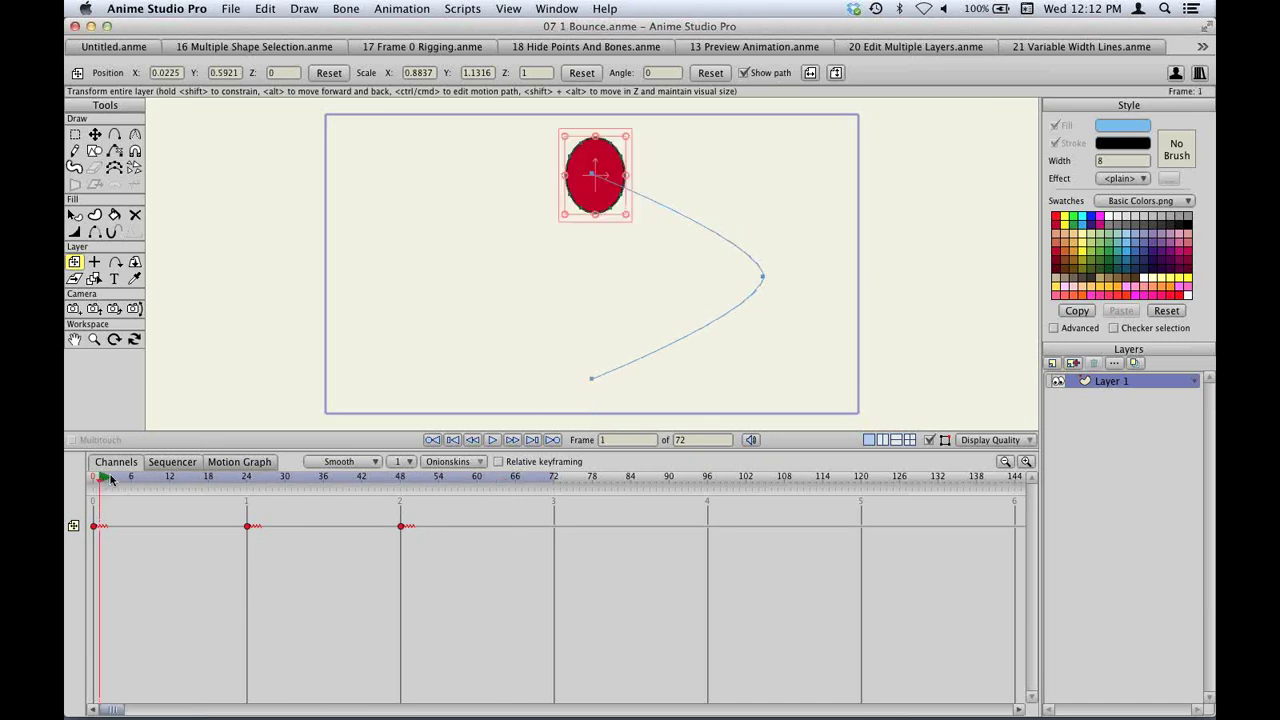
pyautogui.moveTo(110, 478); pyautogui.dragTo(95, 478)
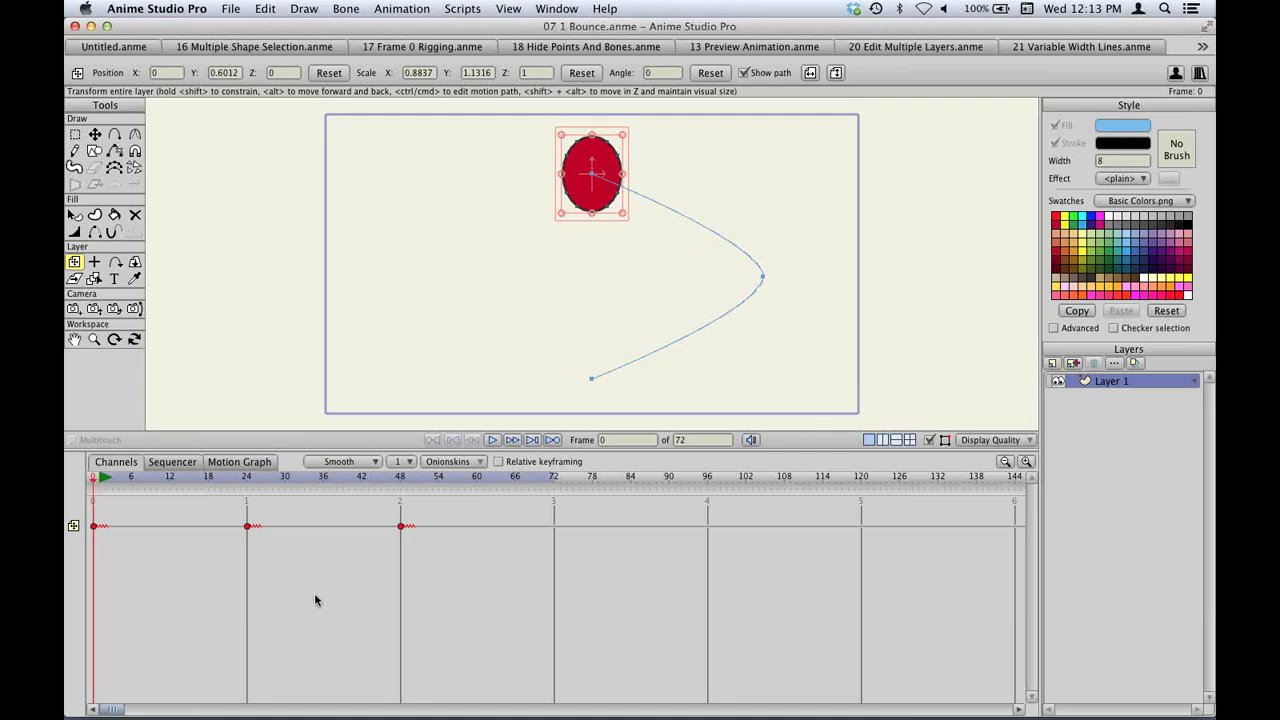
# Select the red ball shape and apply an Image Texture fill effect.
pyautogui.scroll(5, 657, 269)
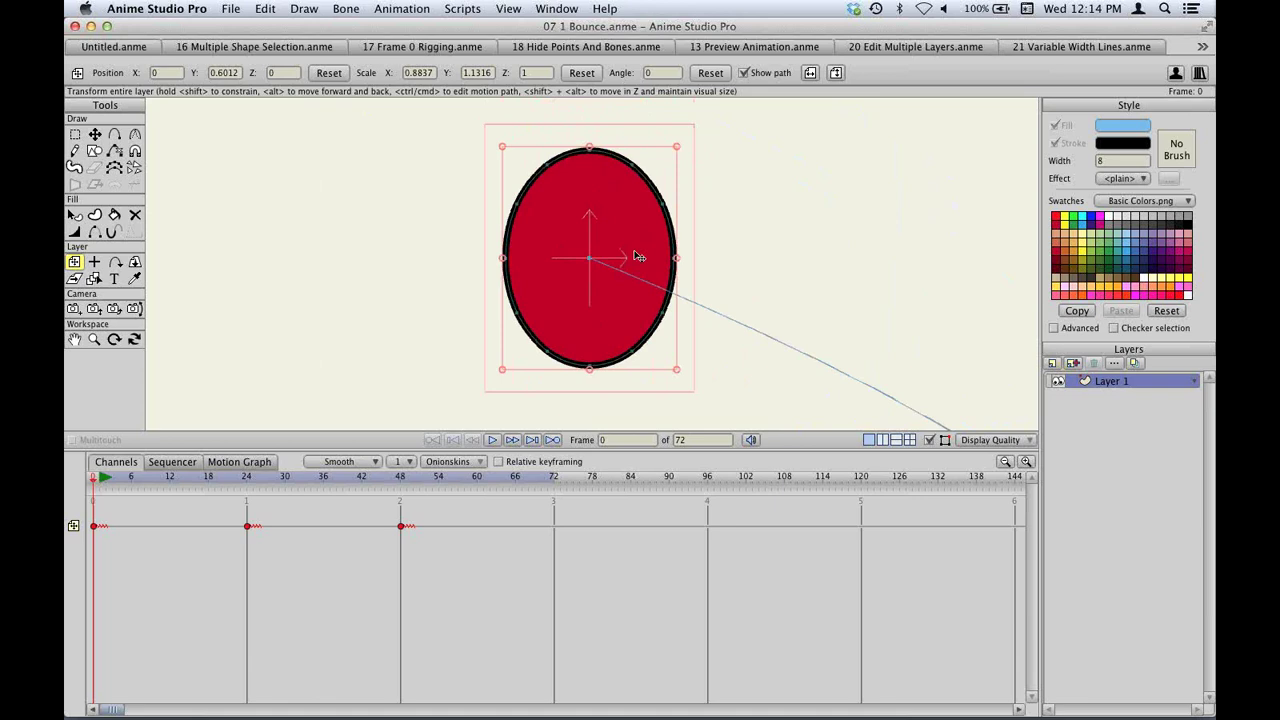
pyautogui.press('q')
pyautogui.click(634, 226)
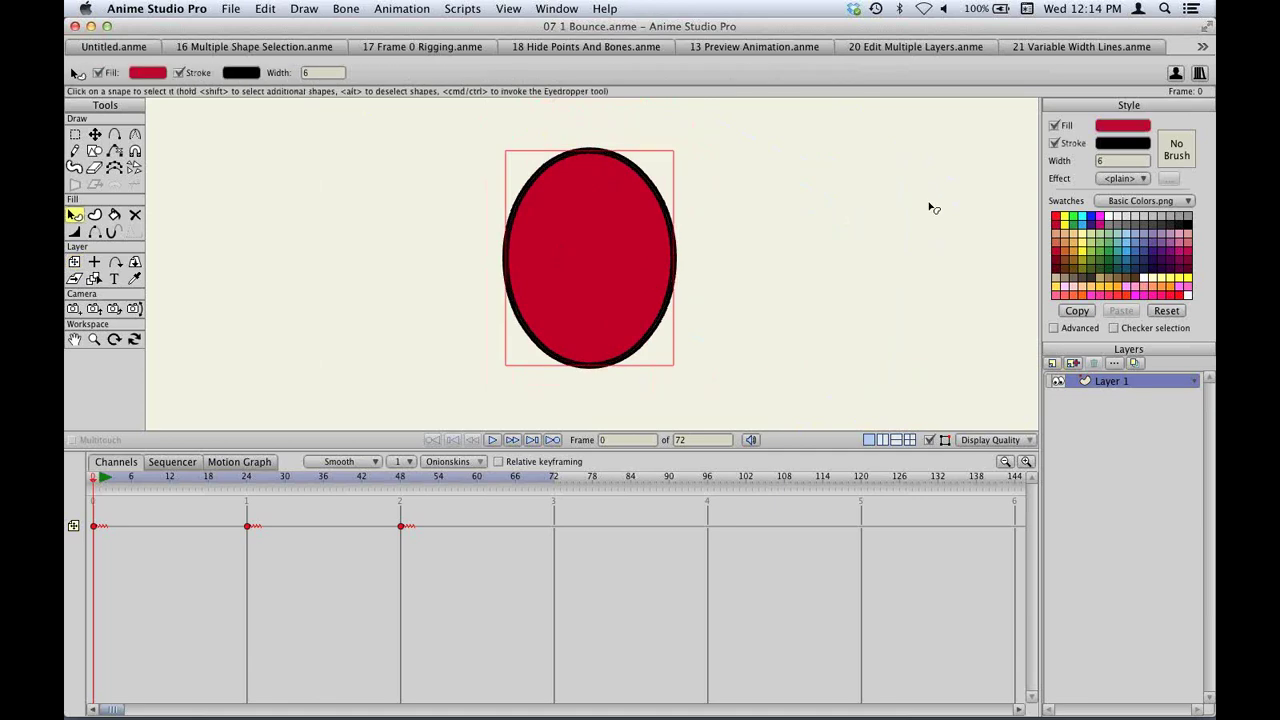
pyautogui.click(1128, 180)
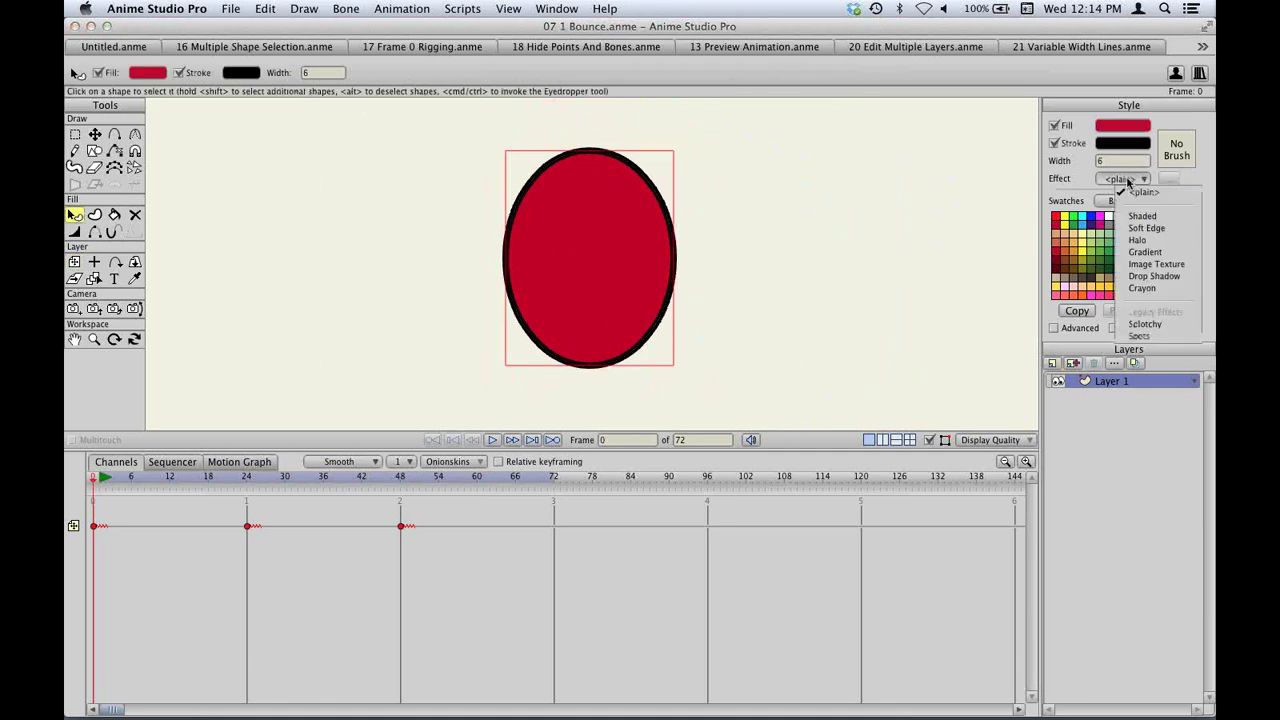
pyautogui.click(1150, 266)
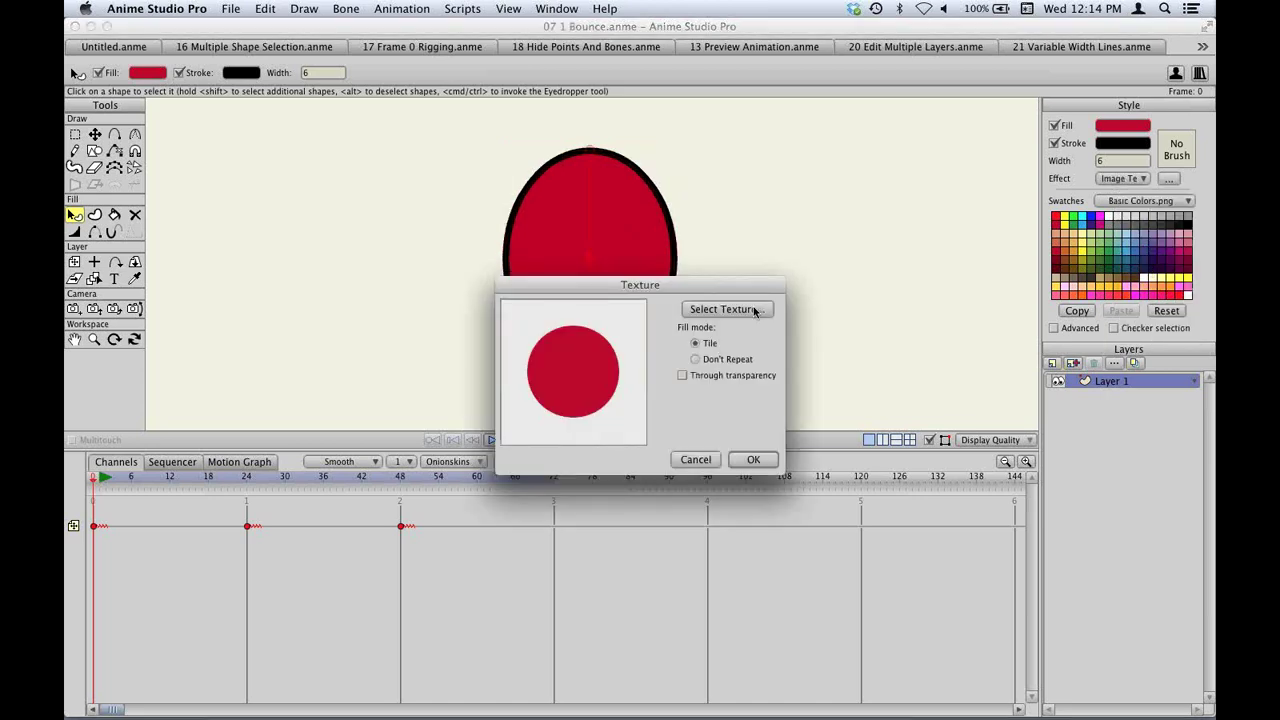
# Load Texture.png as the fill texture, confirm, and enable Through transparency in its settings.
pyautogui.click(755, 312)
pyautogui.scroll(-3, 794, 500)
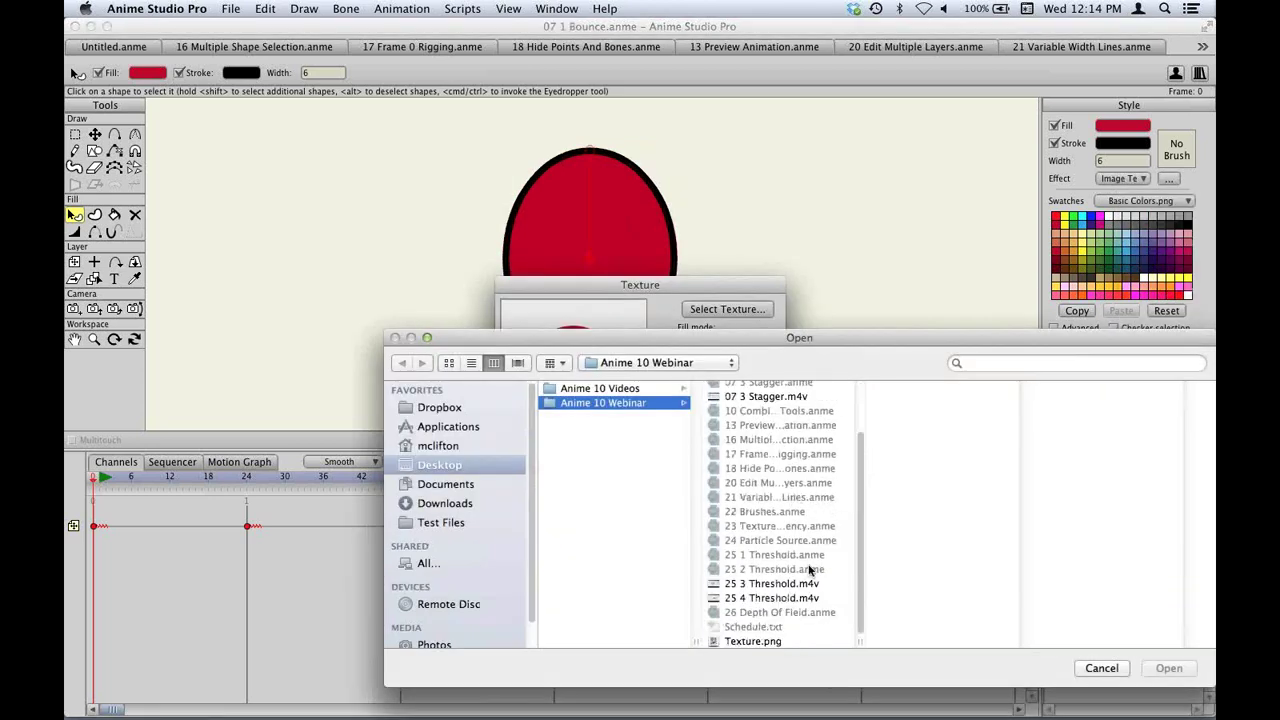
pyautogui.click(752, 641)
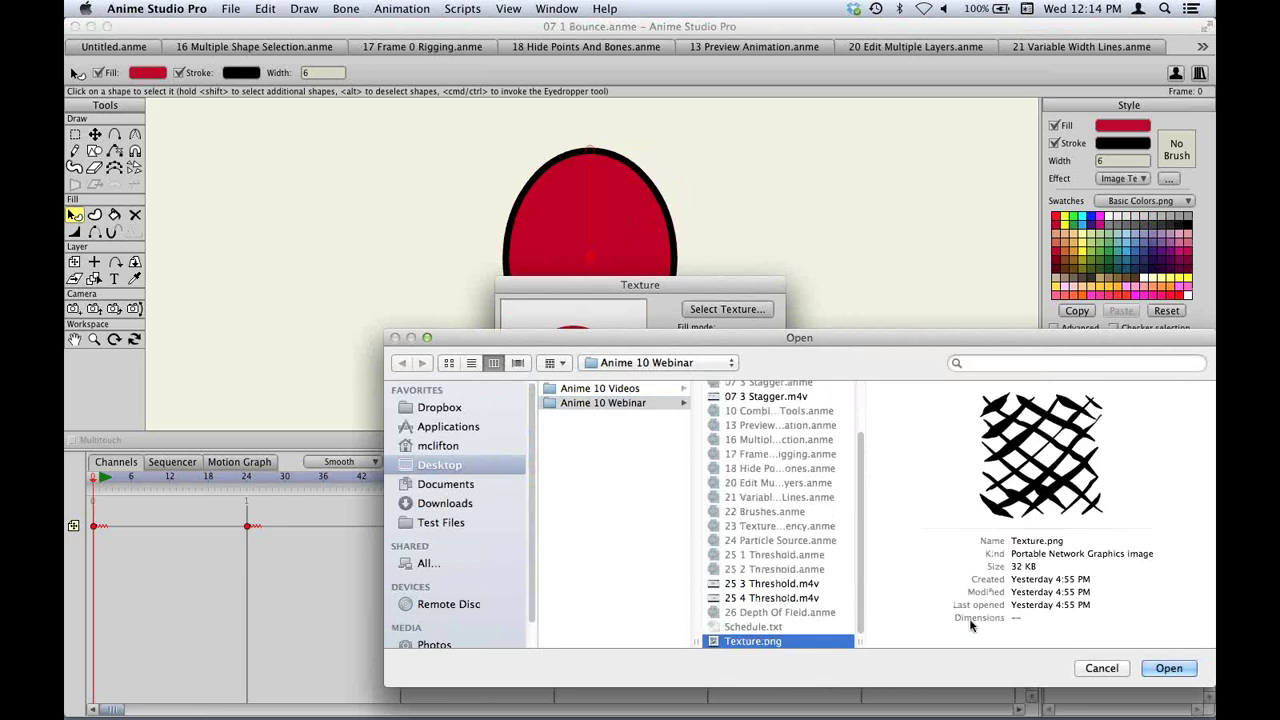
pyautogui.click(1168, 668)
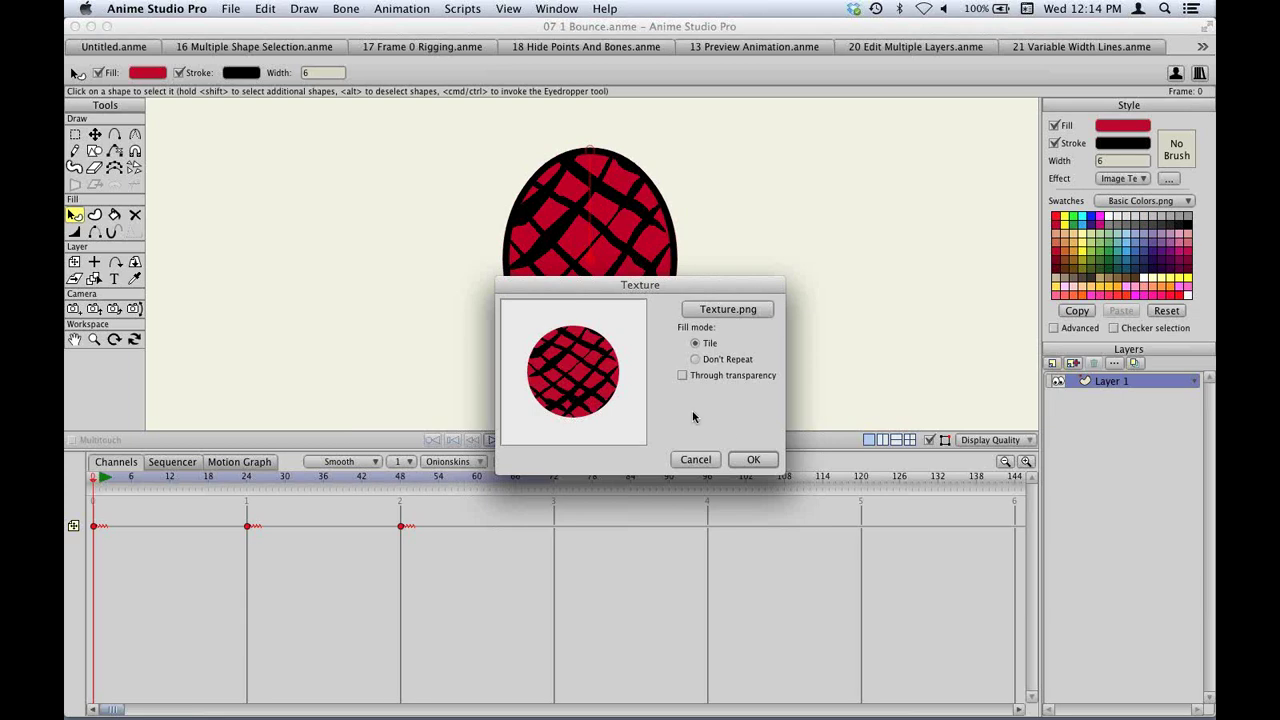
pyautogui.click(756, 459)
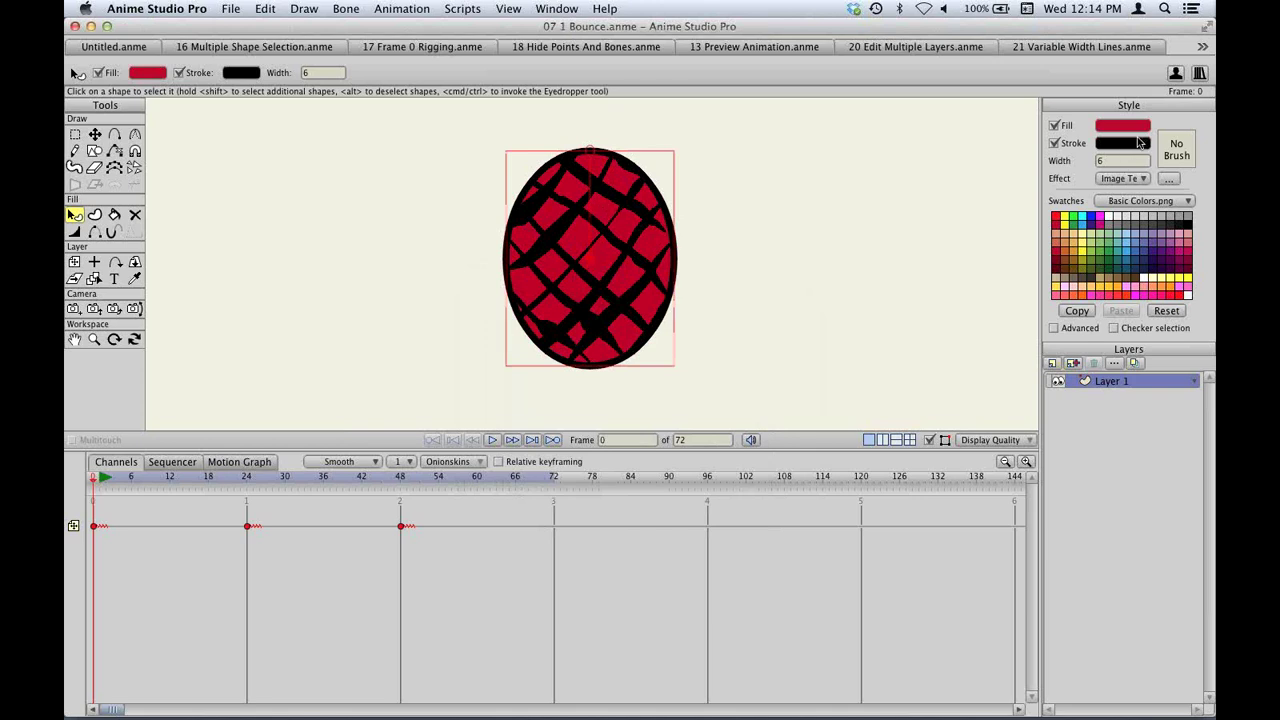
pyautogui.click(1169, 178)
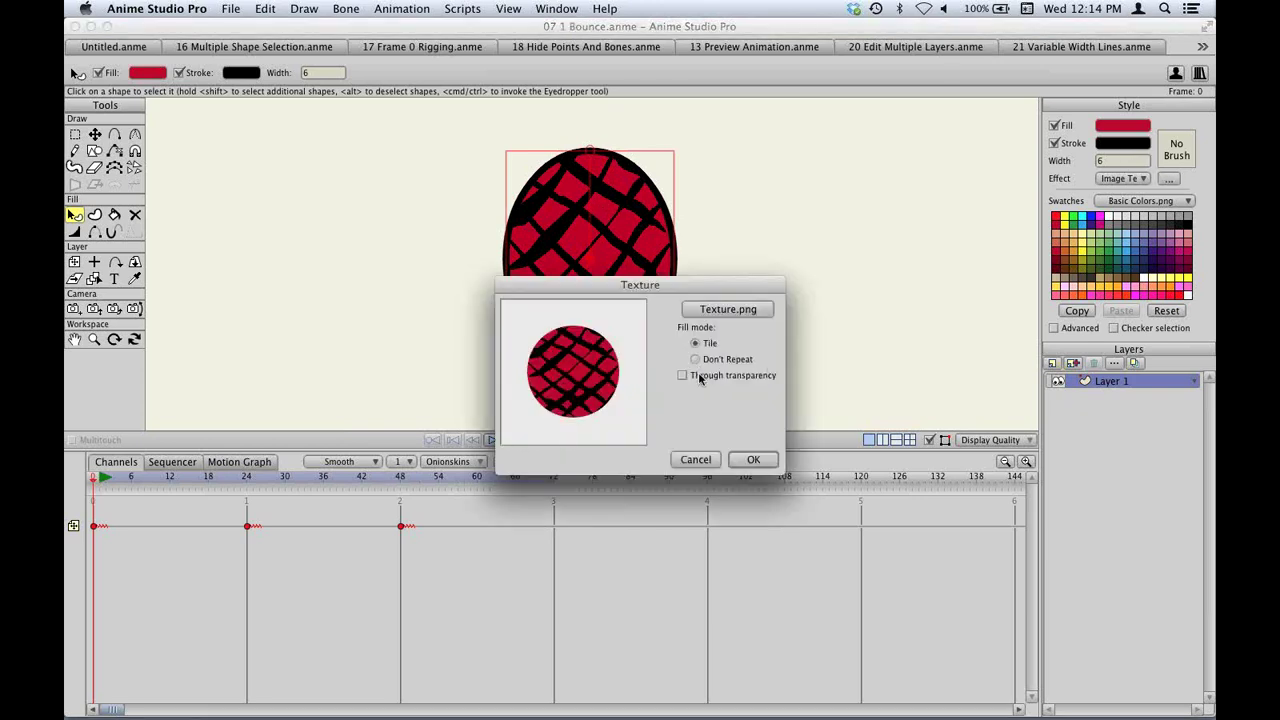
pyautogui.click(702, 378)
# Confirm the Through transparency texture setting, then open and cancel the stroke's Brush Settings.
pyautogui.click(740, 462)
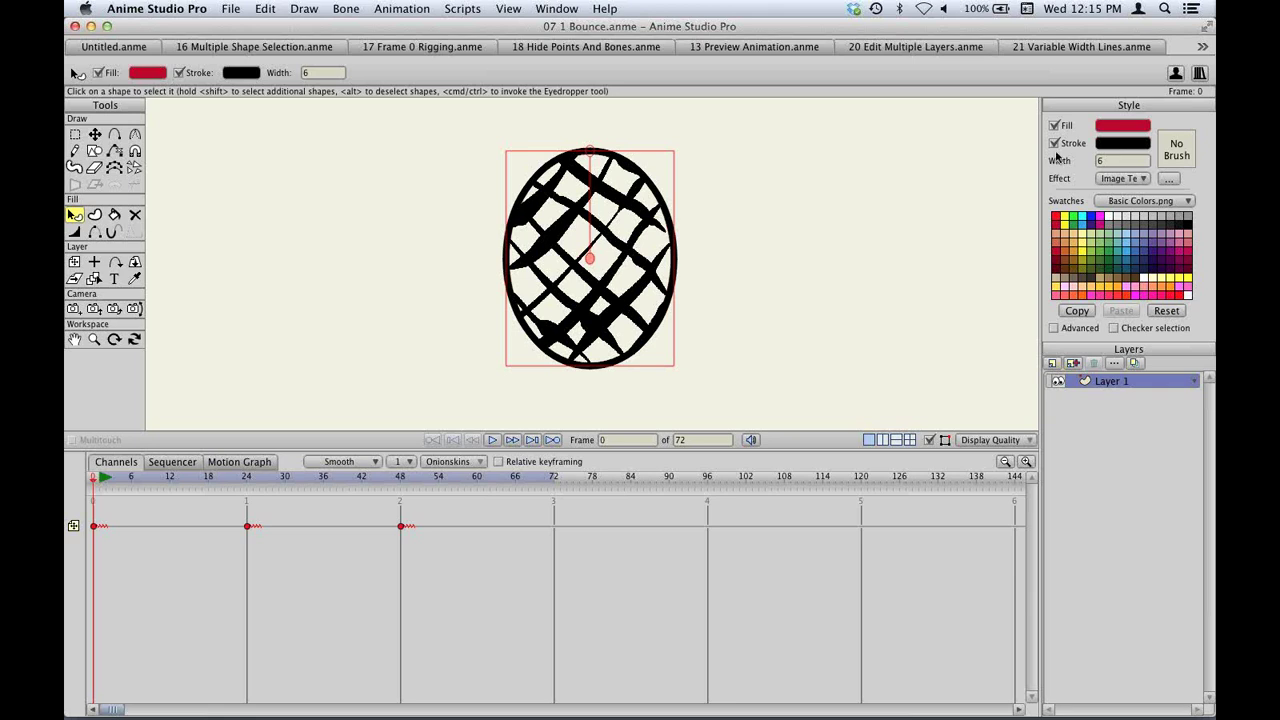
pyautogui.click(1180, 151)
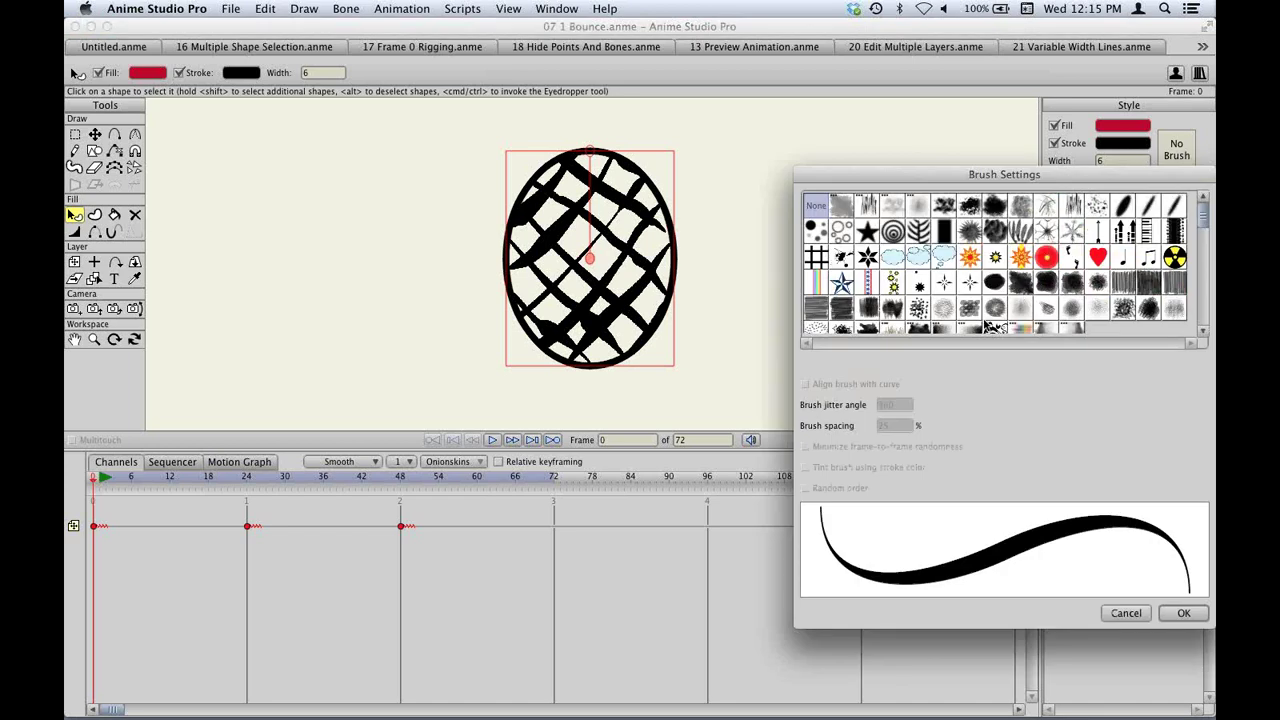
pyautogui.press('Escape')
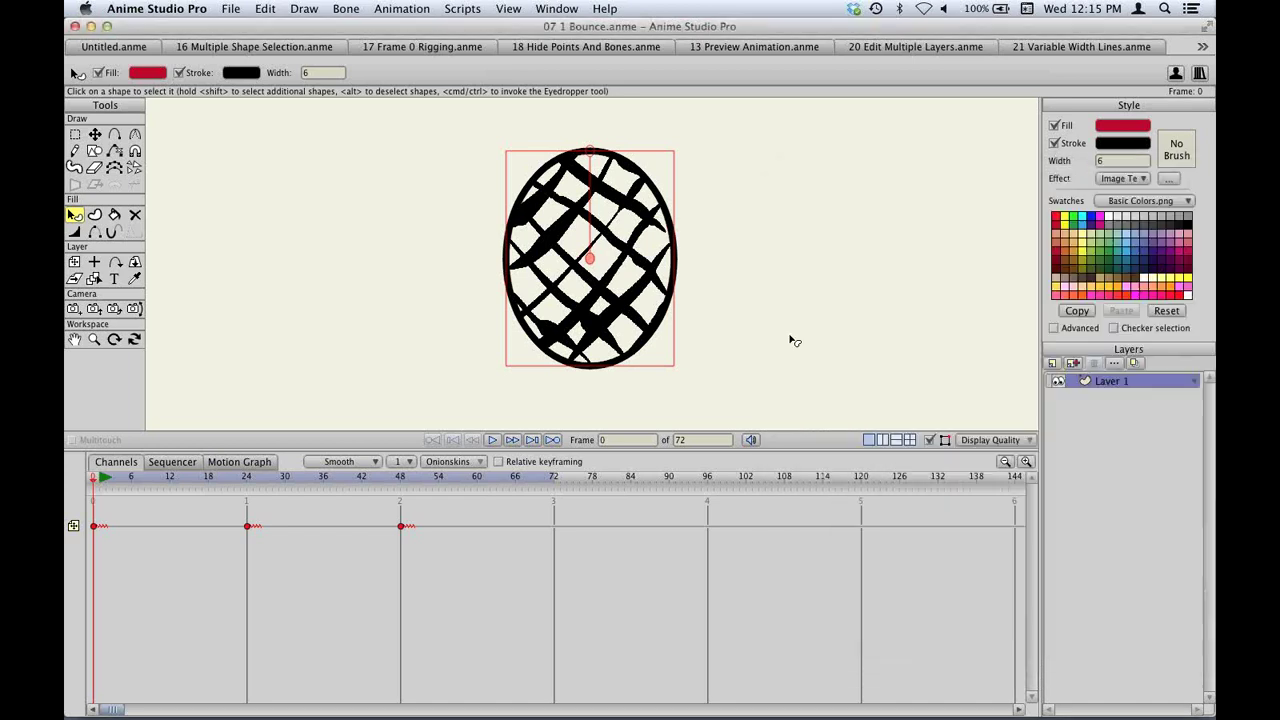
# Draw a curve sweeping across the canvas below the ball and make it a shape.
pyautogui.press('a')
pyautogui.moveTo(198, 142); pyautogui.dragTo(828, 170)
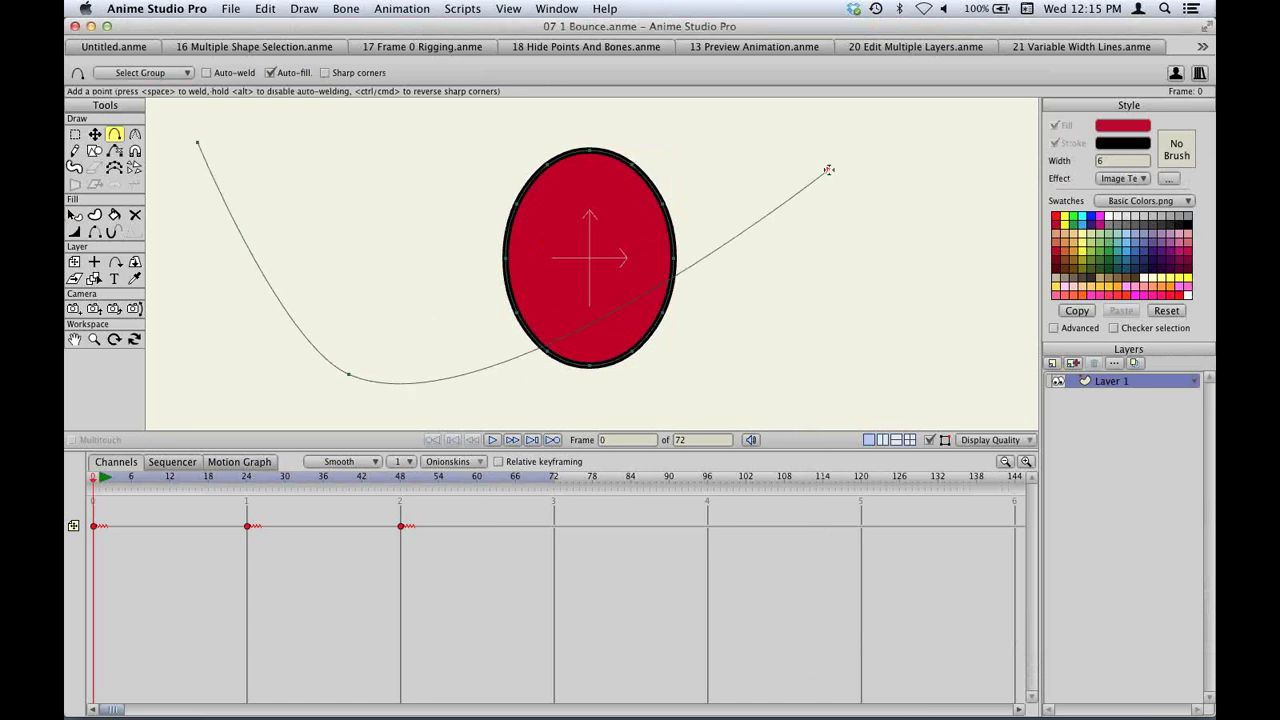
pyautogui.press('u')
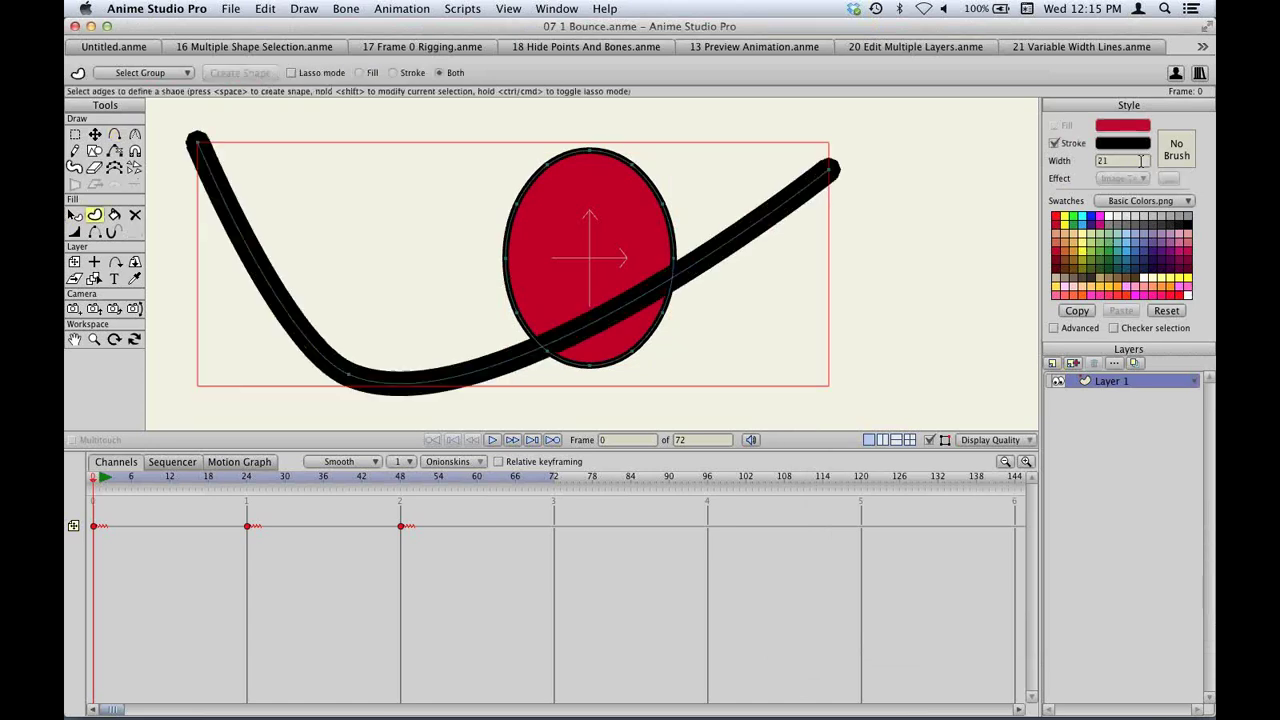
pyautogui.scroll(15, 1141, 160)
# Give the stroke the scratchy Brush002 with jitter angle 0, Align brush with curve, and Minimize randomness.
pyautogui.click(1176, 149)
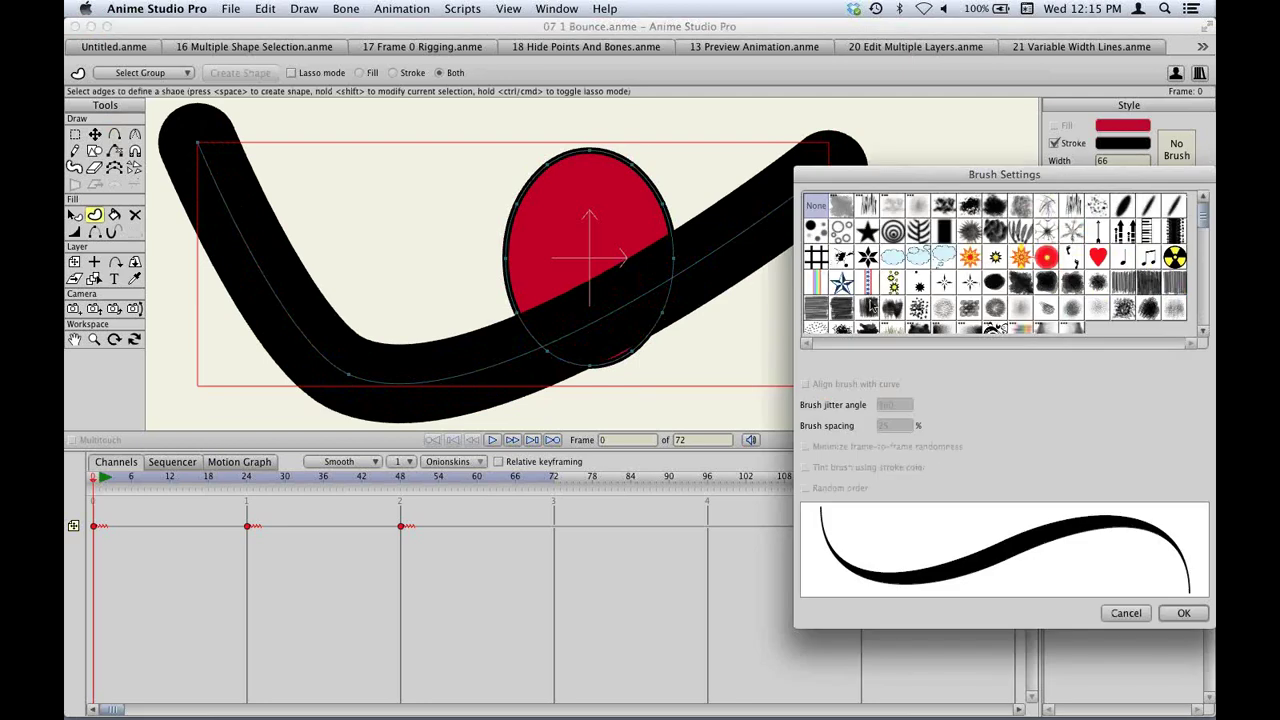
pyautogui.click(867, 206)
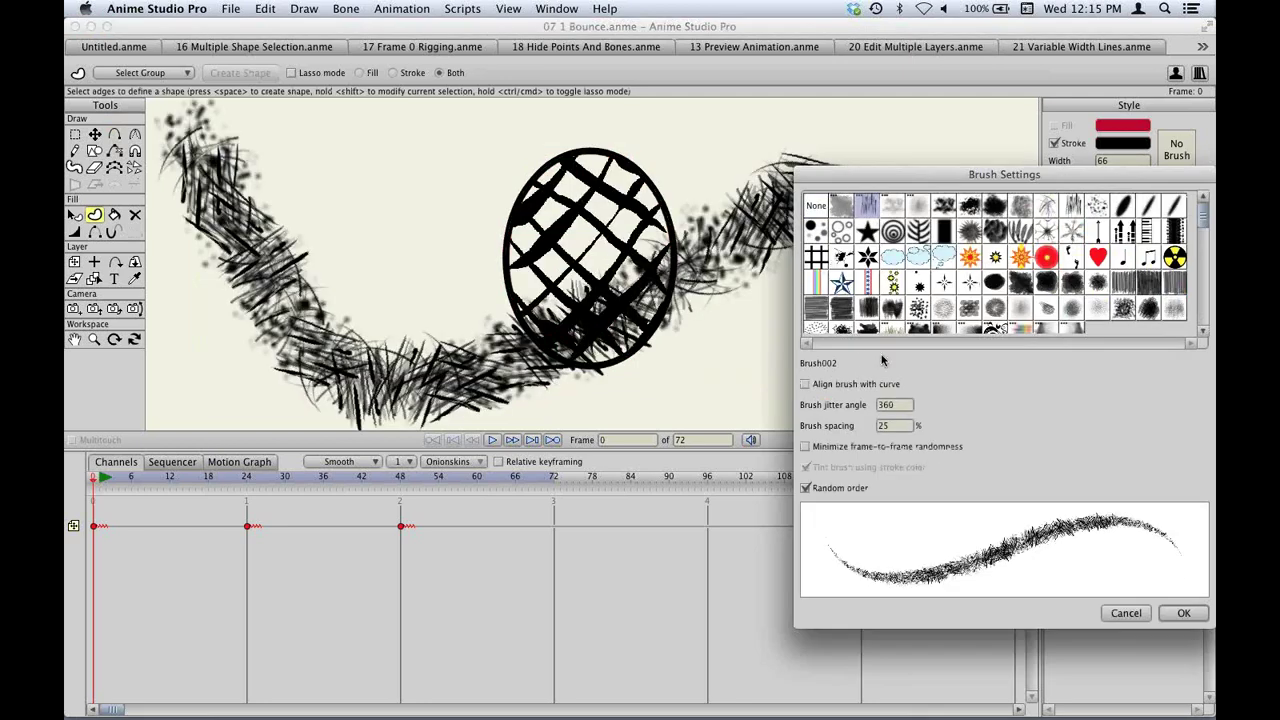
pyautogui.moveTo(886, 176); pyautogui.dragTo(776, 158)
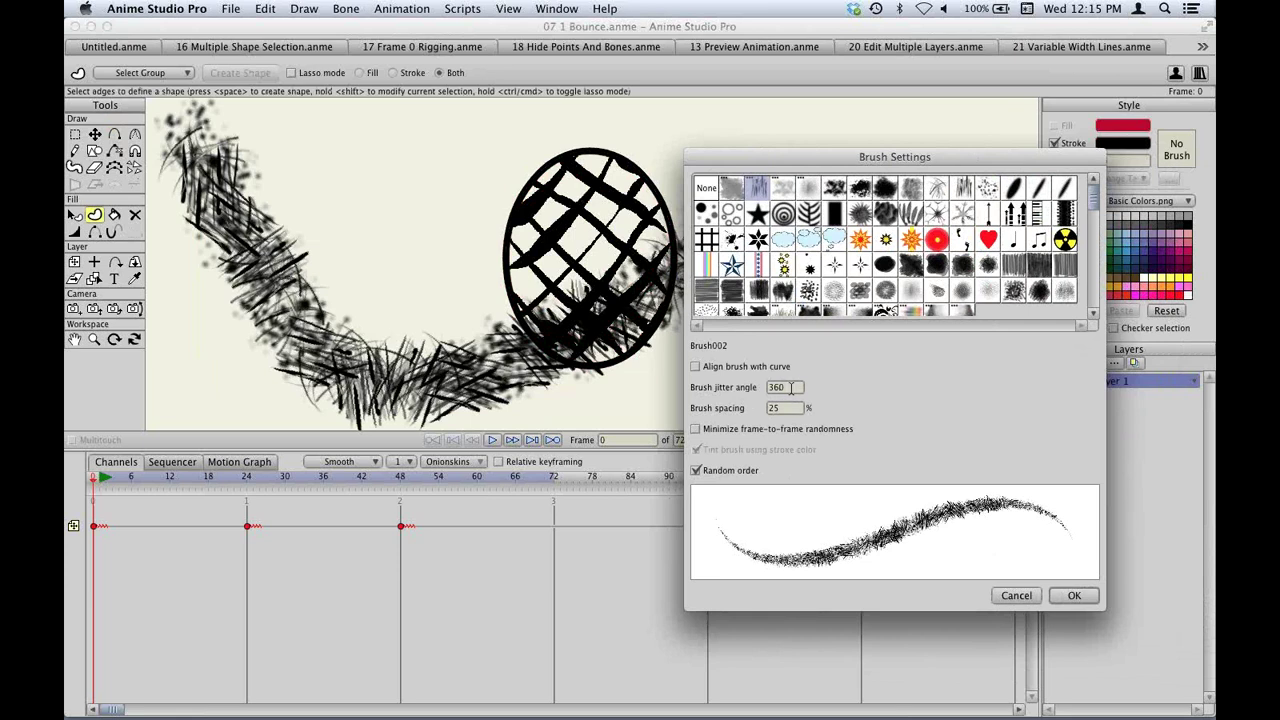
pyautogui.moveTo(792, 387)
pyautogui.mouseDown()
pyautogui.moveTo(780, 388)
pyautogui.moveTo(792, 388)
pyautogui.mouseUp()
pyautogui.press('Tab')
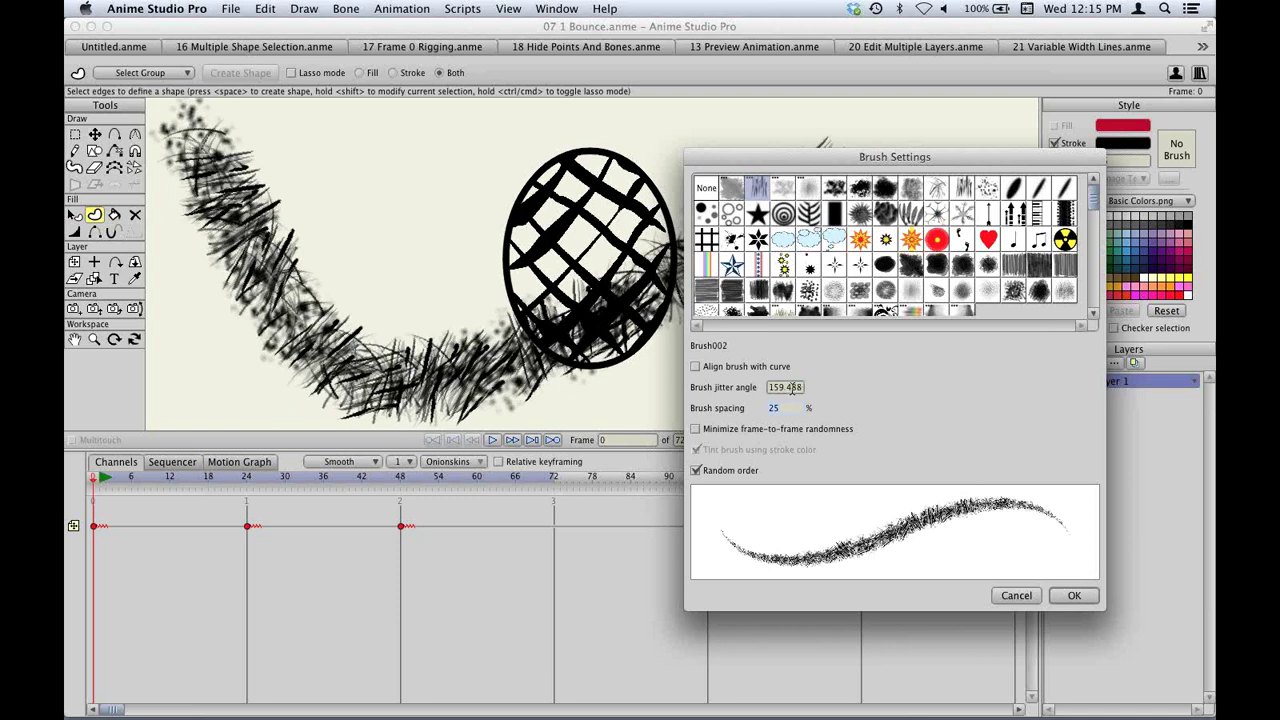
pyautogui.doubleClick(792, 388)
pyautogui.write('0')
pyautogui.press('Tab')
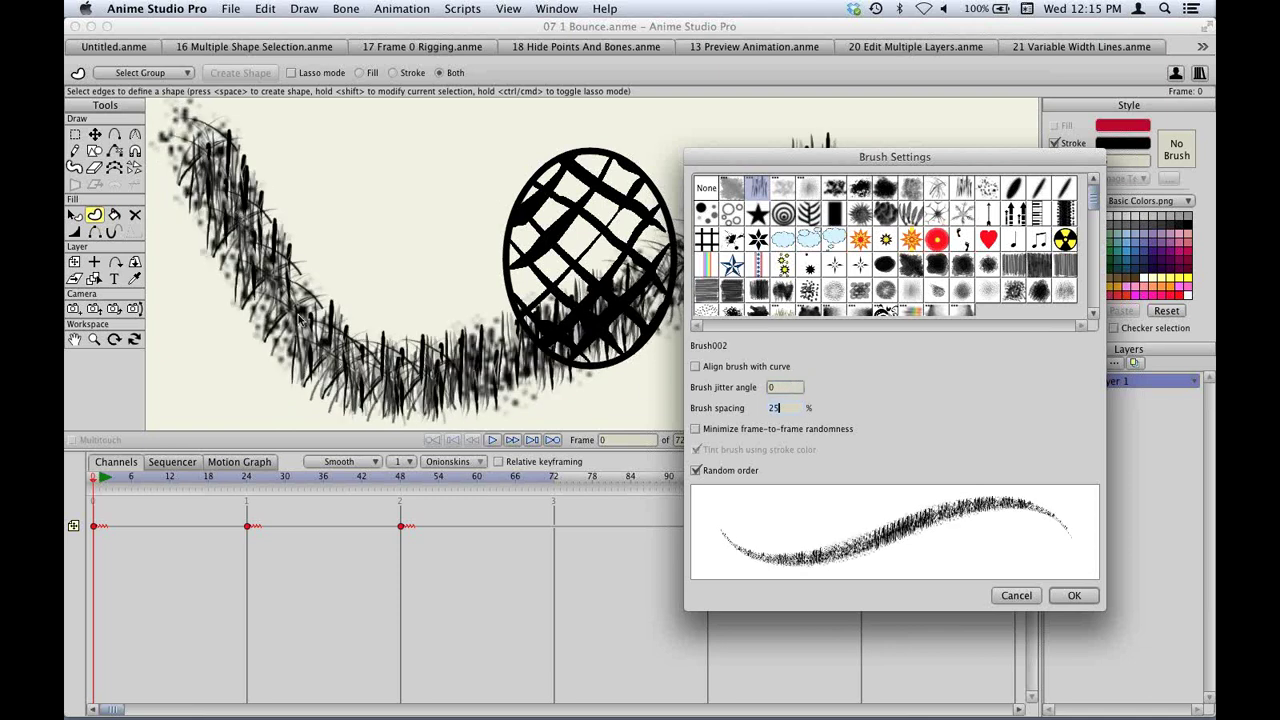
pyautogui.click(728, 367)
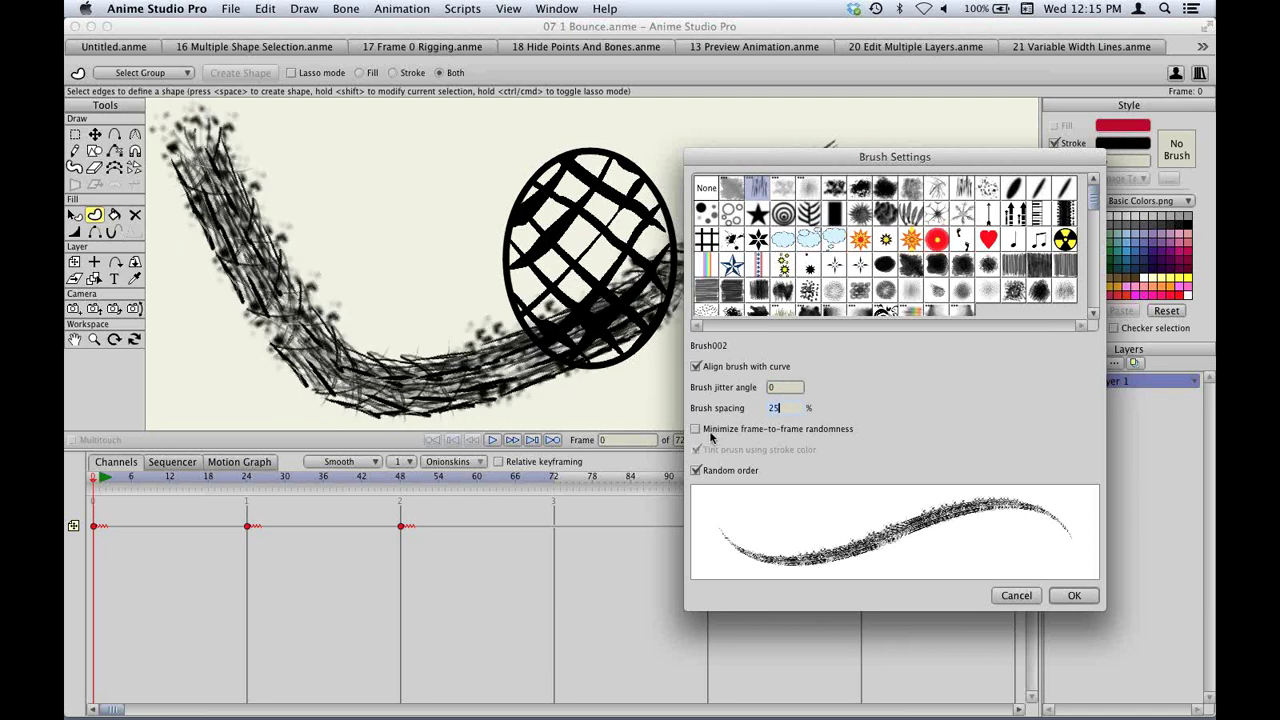
pyautogui.click(805, 431)
pyautogui.click(1075, 596)
pyautogui.scroll(-3, 714, 294)
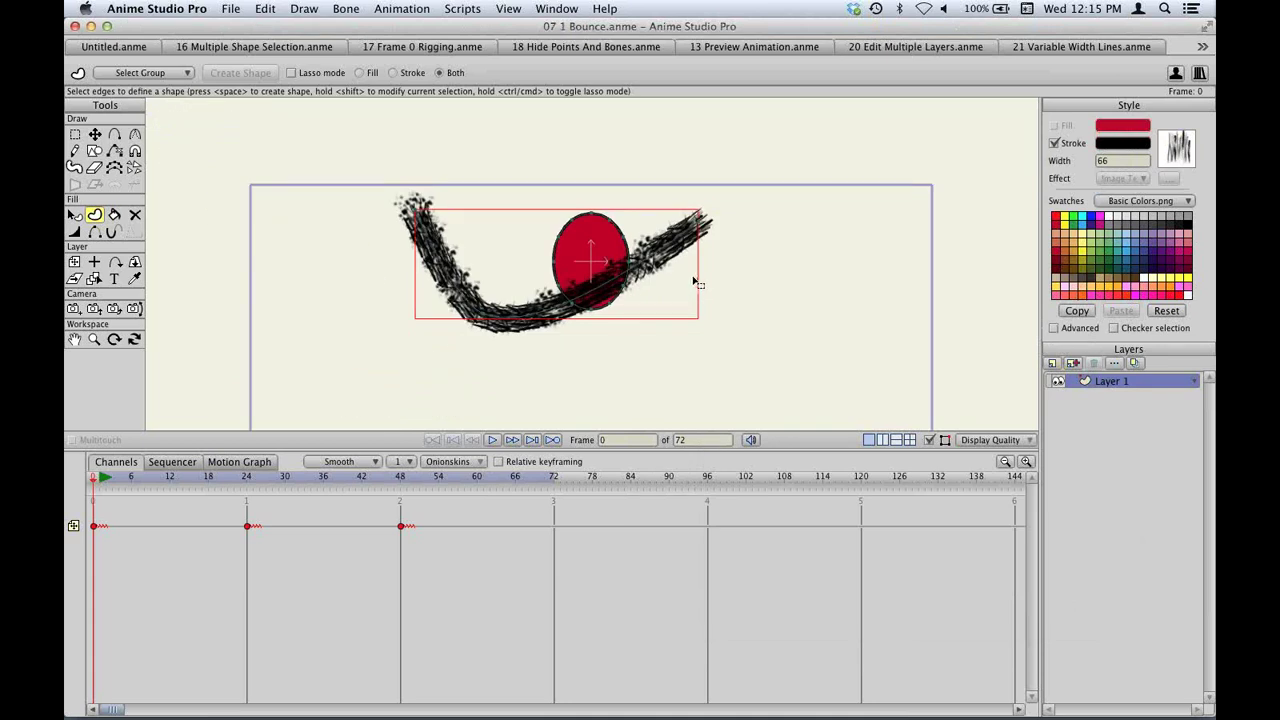
# Drag the Brush002 stroke's points into a small V-shaped scribble just left of the red ball.
pyautogui.press('t')
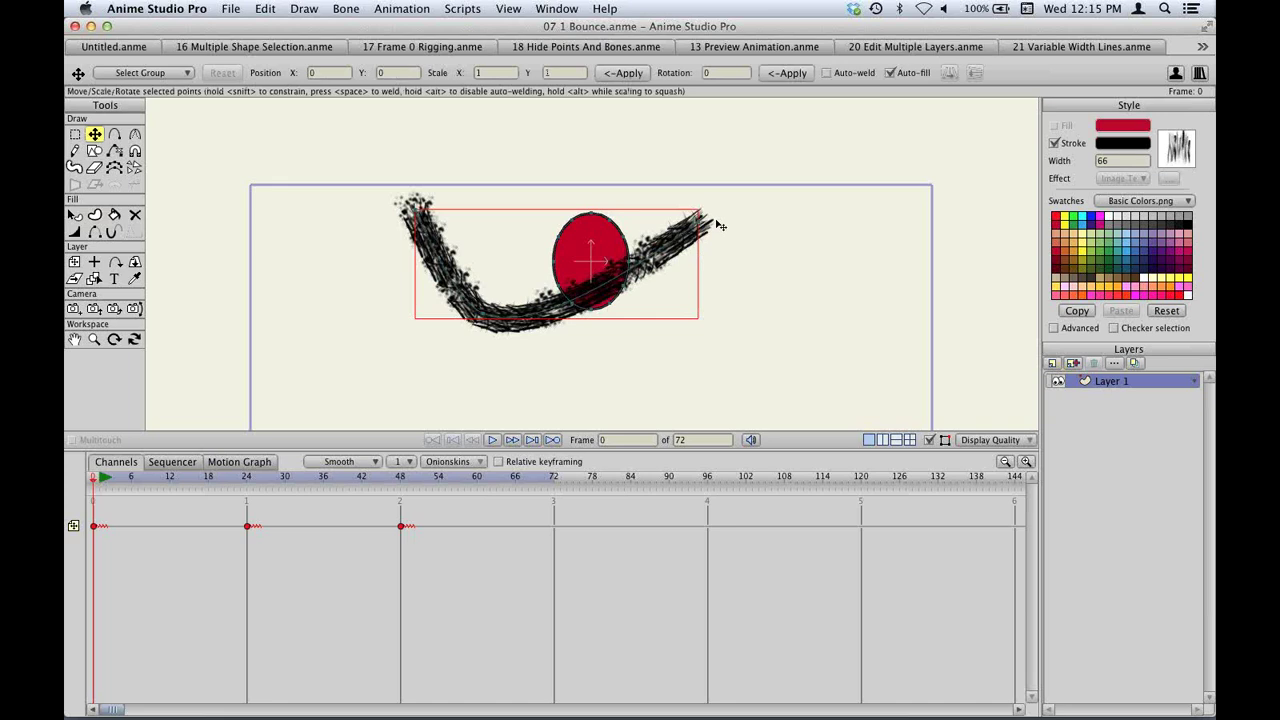
pyautogui.moveTo(720, 225)
pyautogui.mouseDown()
pyautogui.moveTo(686, 279)
pyautogui.moveTo(543, 309)
pyautogui.moveTo(922, 306)
pyautogui.moveTo(647, 320)
pyautogui.moveTo(837, 289)
pyautogui.moveTo(786, 234)
pyautogui.moveTo(760, 228)
pyautogui.moveTo(500, 216)
pyautogui.mouseUp()
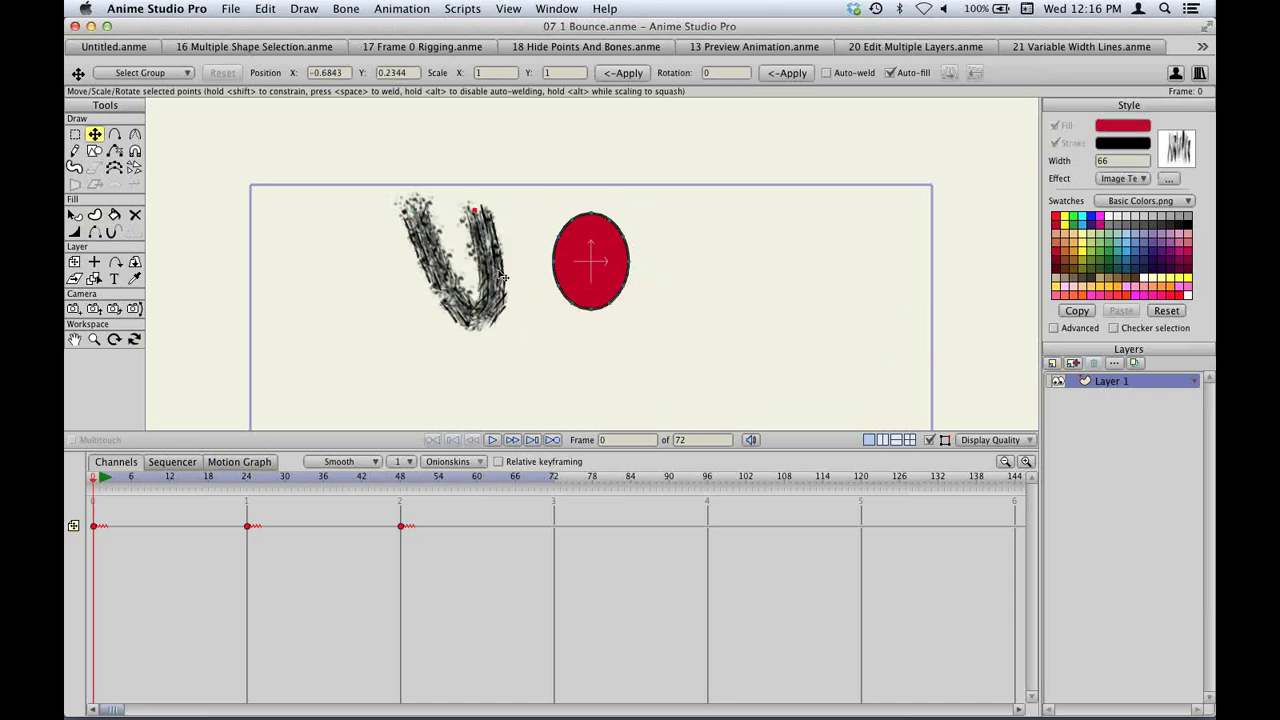
pyautogui.moveTo(488, 330)
pyautogui.mouseDown()
pyautogui.moveTo(452, 218)
pyautogui.moveTo(474, 349)
pyautogui.moveTo(572, 447)
pyautogui.moveTo(618, 432)
pyautogui.mouseUp()
pyautogui.scroll(-3, 766, 251)
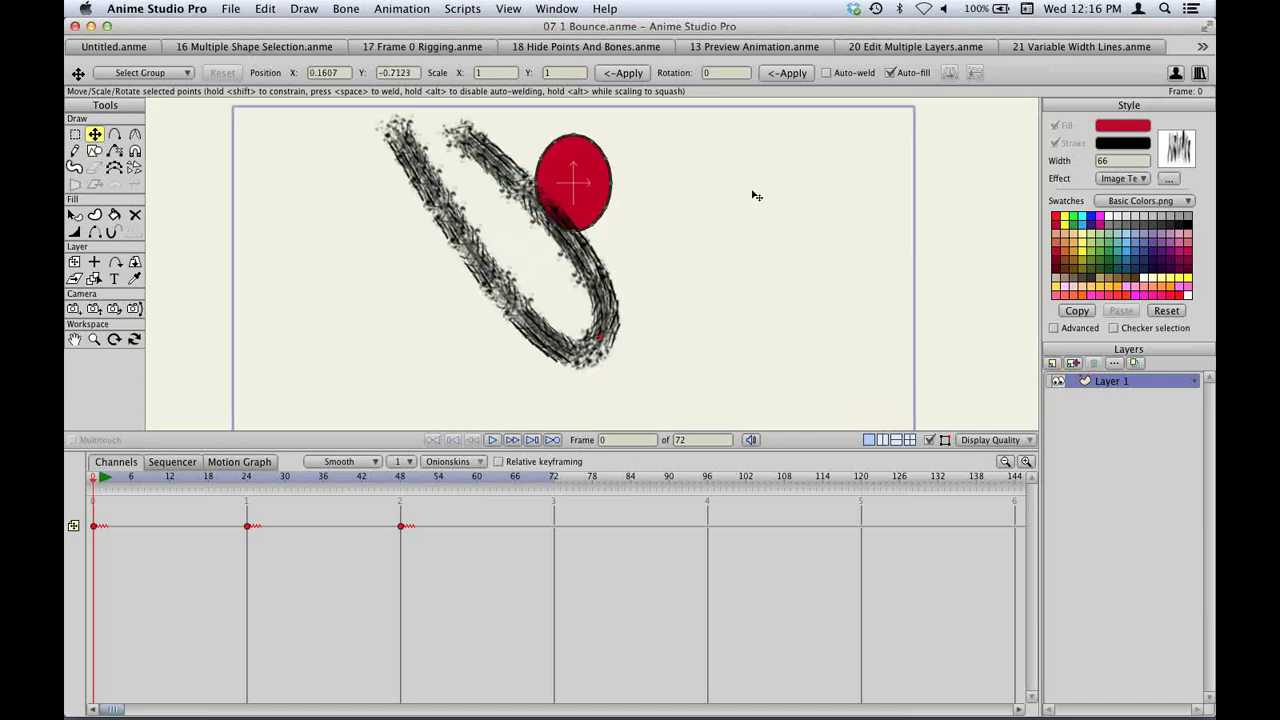
pyautogui.moveTo(790, 448); pyautogui.dragTo(790, 546)
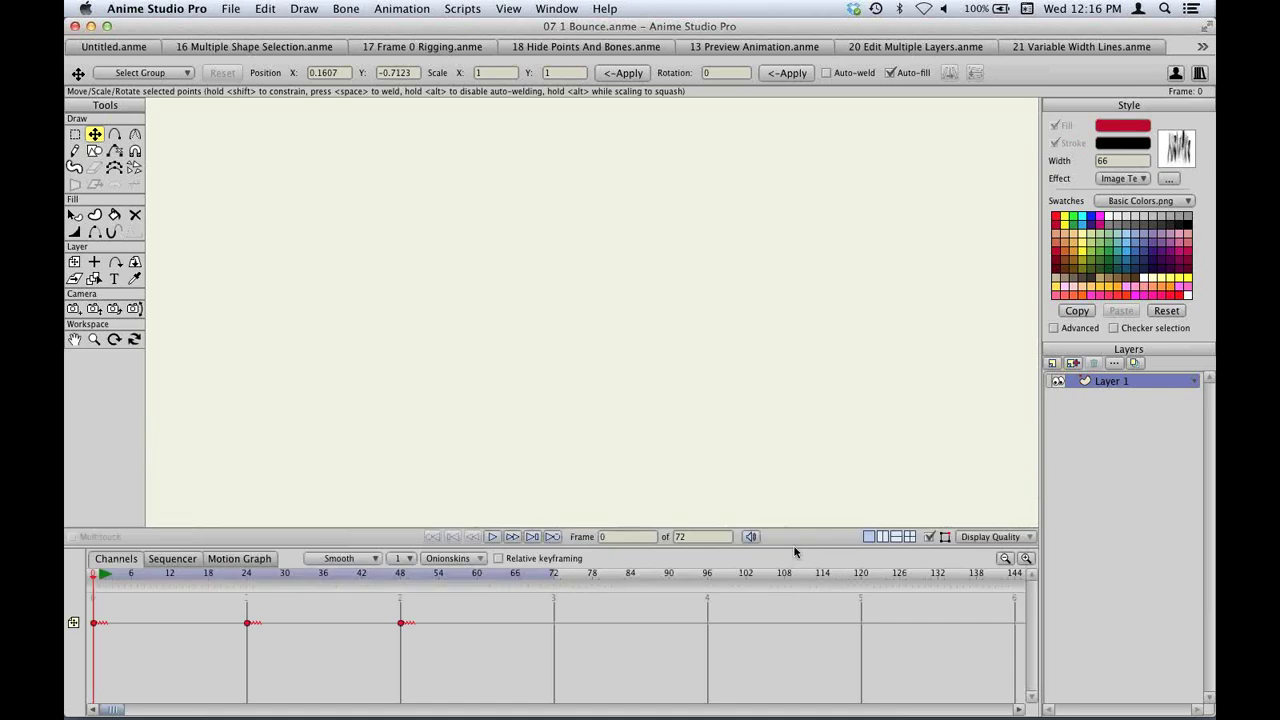
pyautogui.moveTo(638, 427)
pyautogui.mouseDown()
pyautogui.moveTo(452, 191)
pyautogui.moveTo(414, 180)
pyautogui.mouseUp()
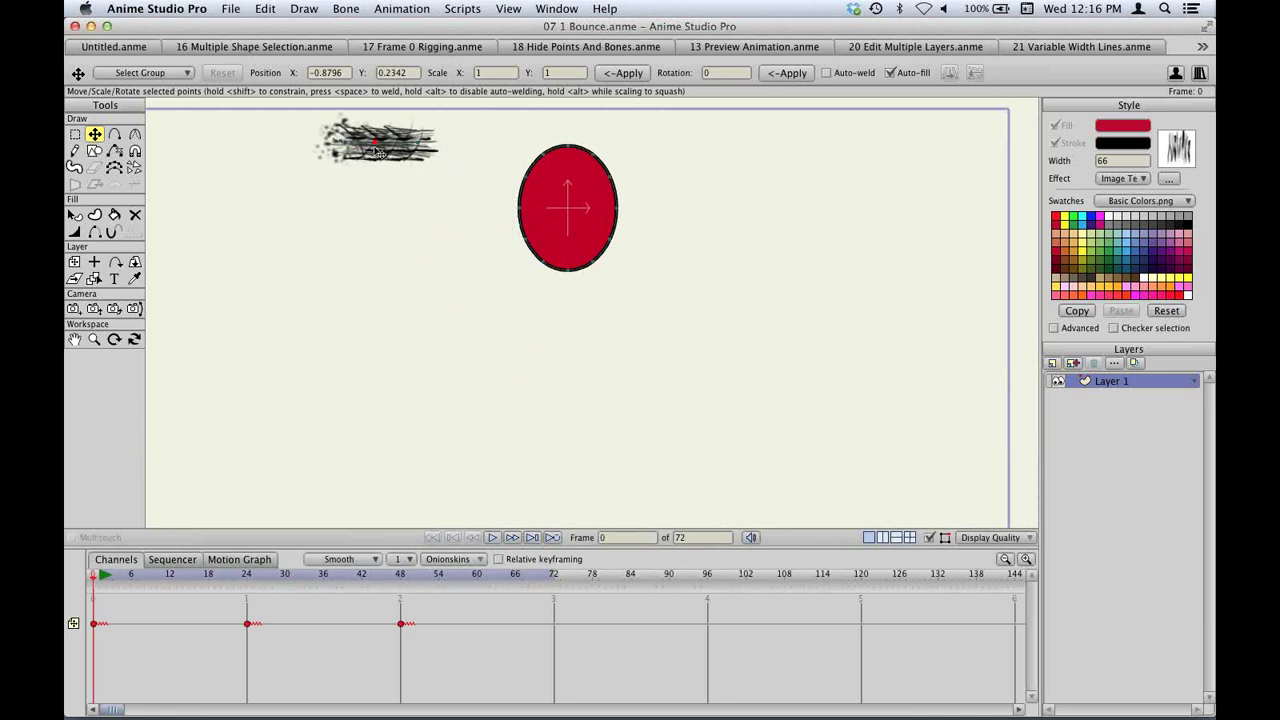
pyautogui.moveTo(378, 152)
pyautogui.mouseDown()
pyautogui.moveTo(423, 277)
pyautogui.moveTo(554, 451)
pyautogui.moveTo(643, 537)
pyautogui.mouseUp()
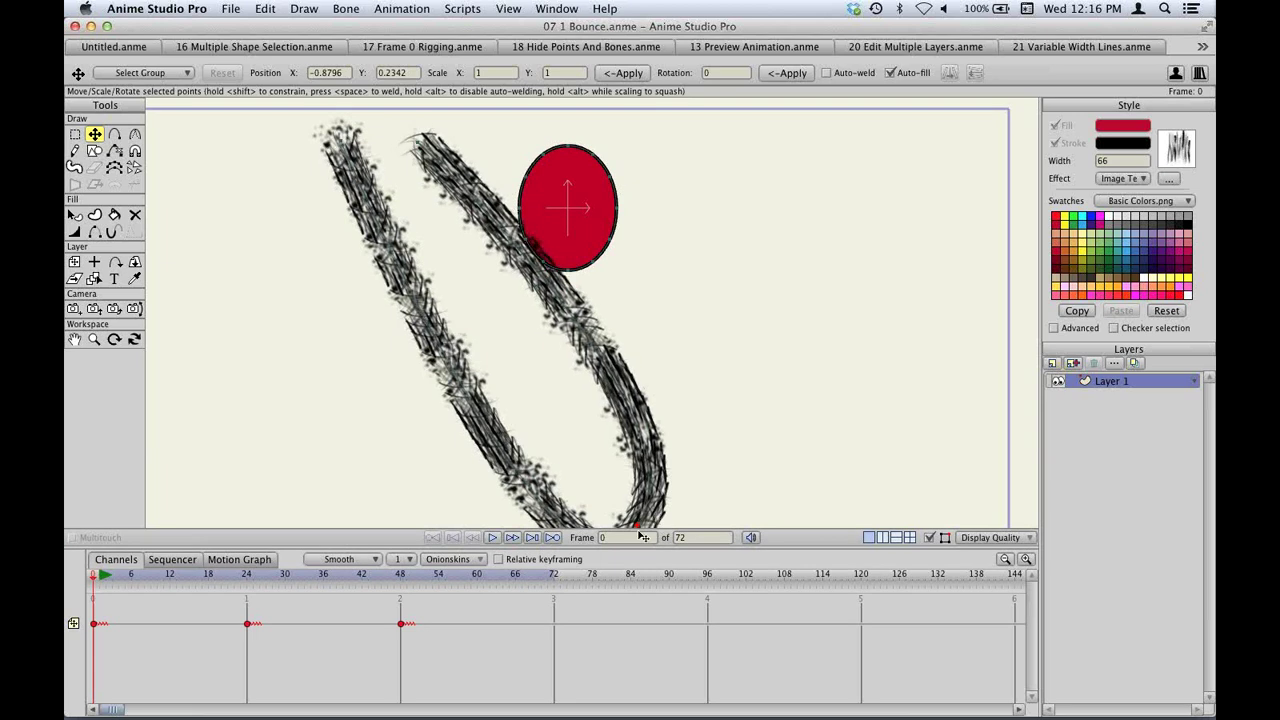
pyautogui.scroll(-2, 766, 400)
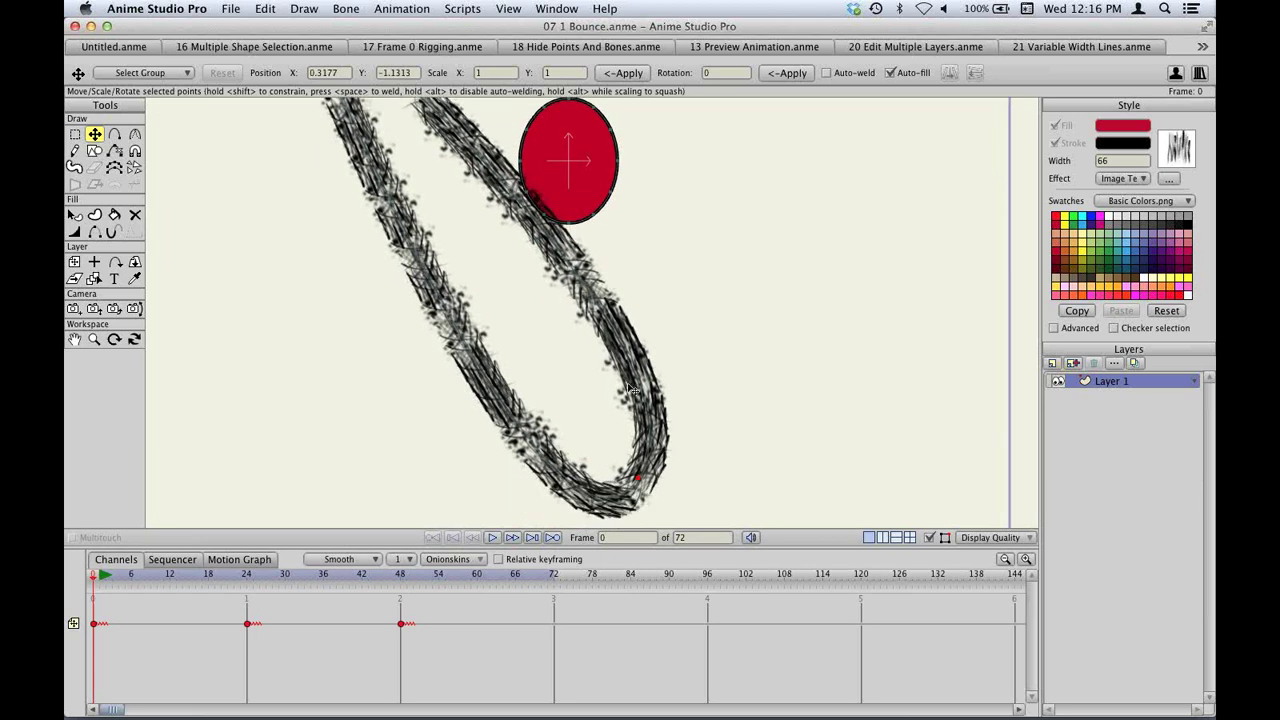
pyautogui.moveTo(670, 486)
pyautogui.mouseDown()
pyautogui.moveTo(614, 429)
pyautogui.moveTo(527, 251)
pyautogui.moveTo(557, 409)
pyautogui.moveTo(478, 292)
pyautogui.moveTo(446, 197)
pyautogui.mouseUp()
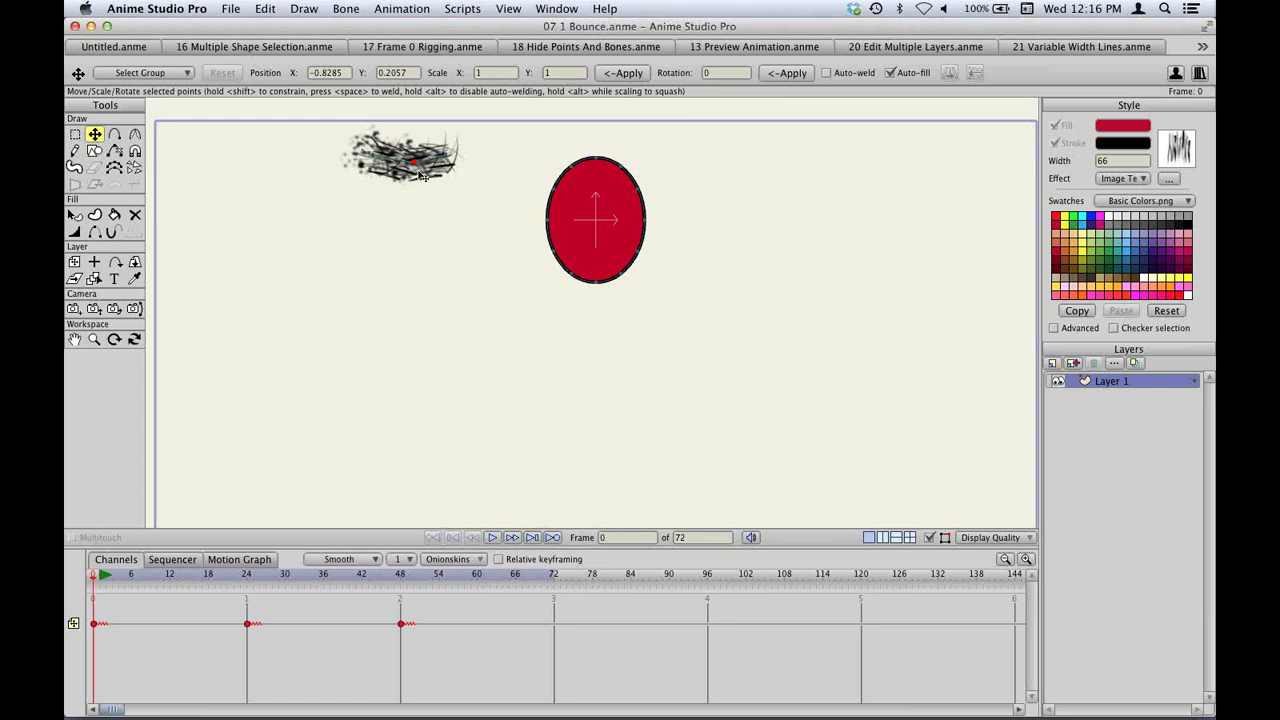
pyautogui.moveTo(422, 176)
pyautogui.mouseDown()
pyautogui.moveTo(411, 193)
pyautogui.moveTo(405, 158)
pyautogui.moveTo(418, 239)
pyautogui.mouseUp()
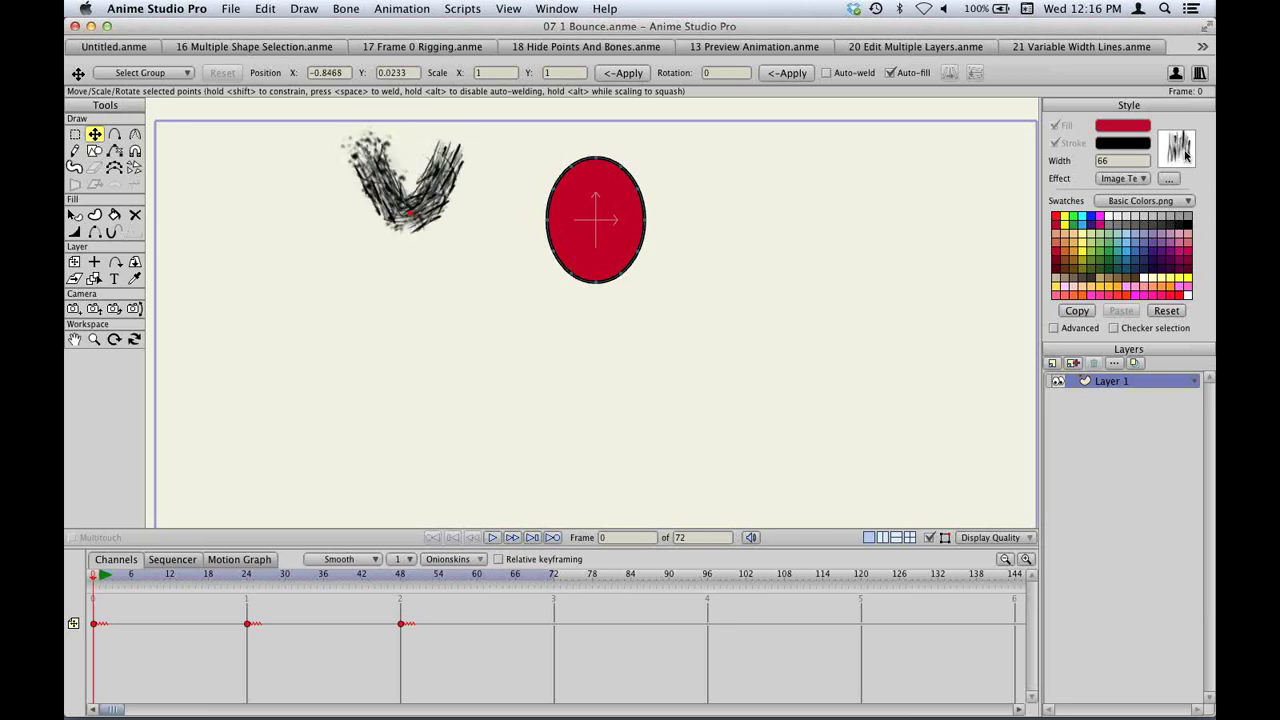
pyautogui.click(1182, 150)
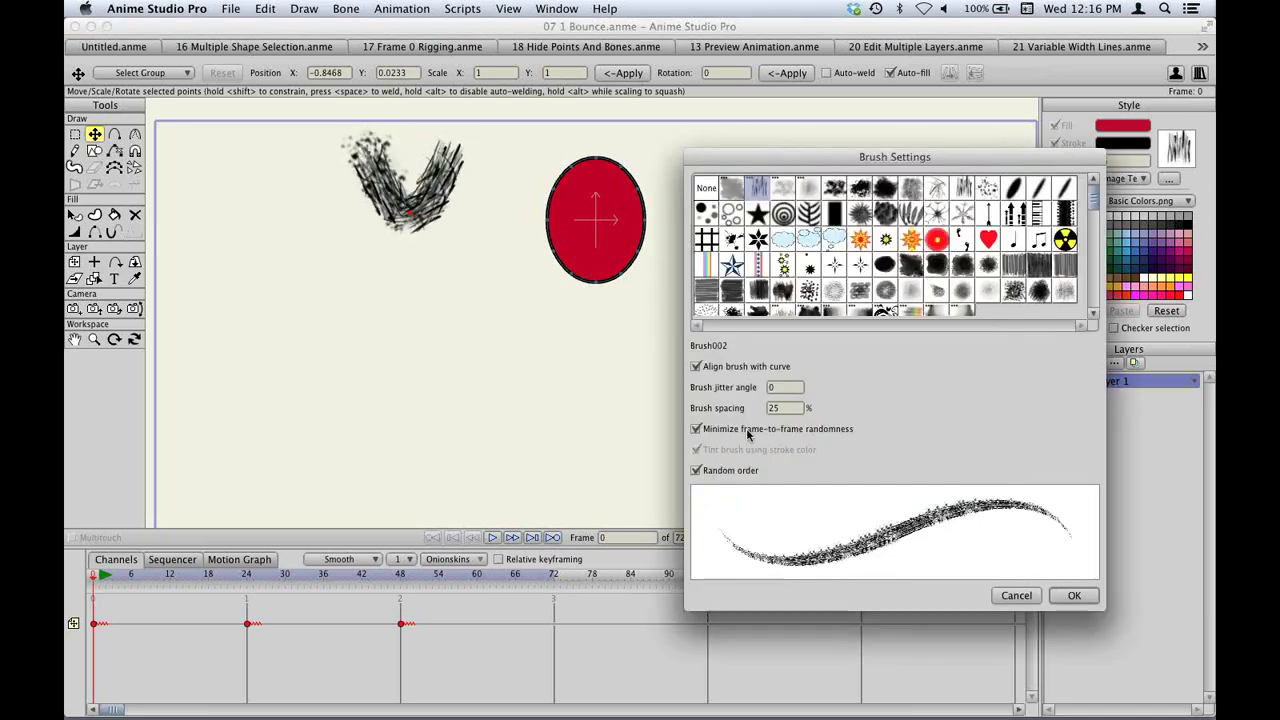
pyautogui.click(706, 472)
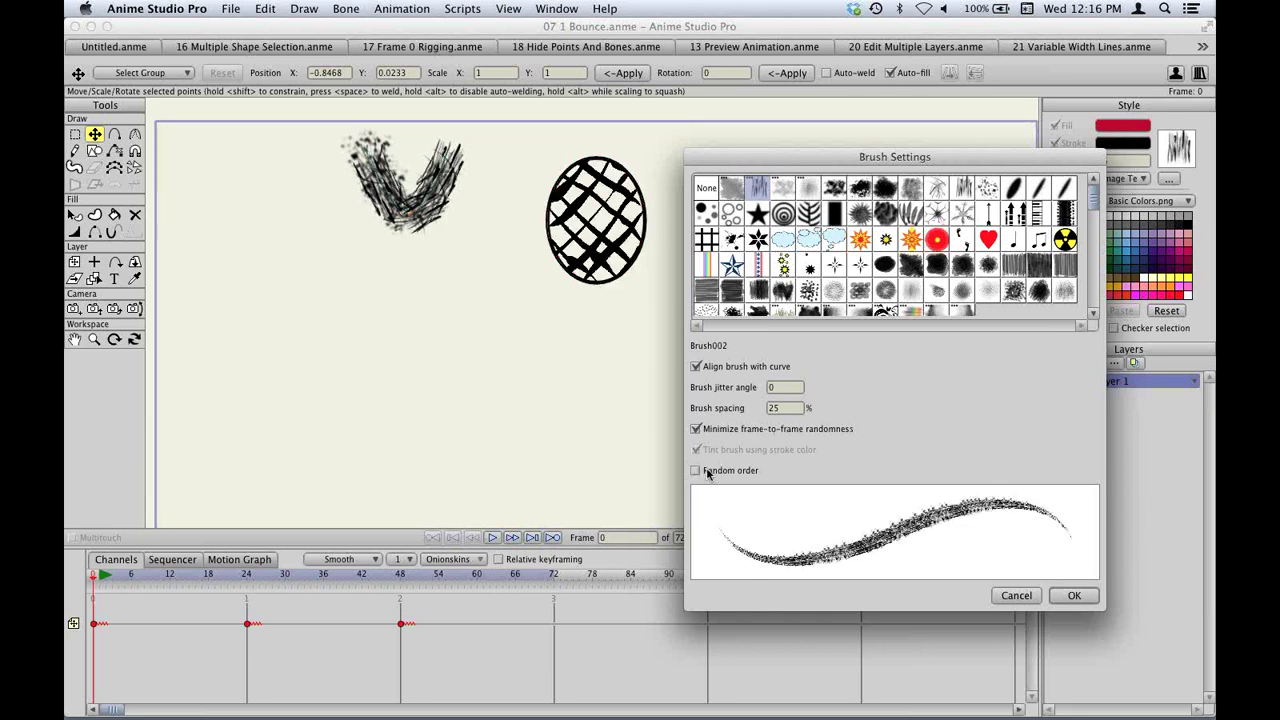
pyautogui.click(706, 472)
pyautogui.click(1072, 595)
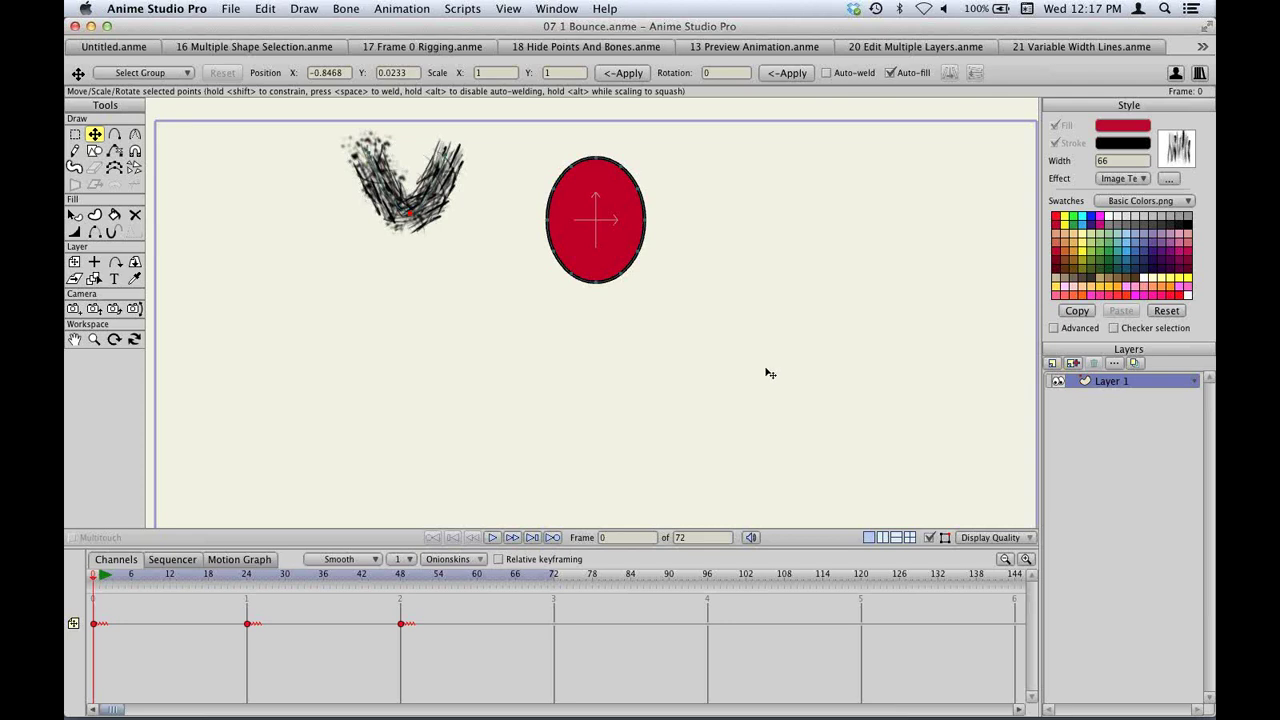
pyautogui.press('m')
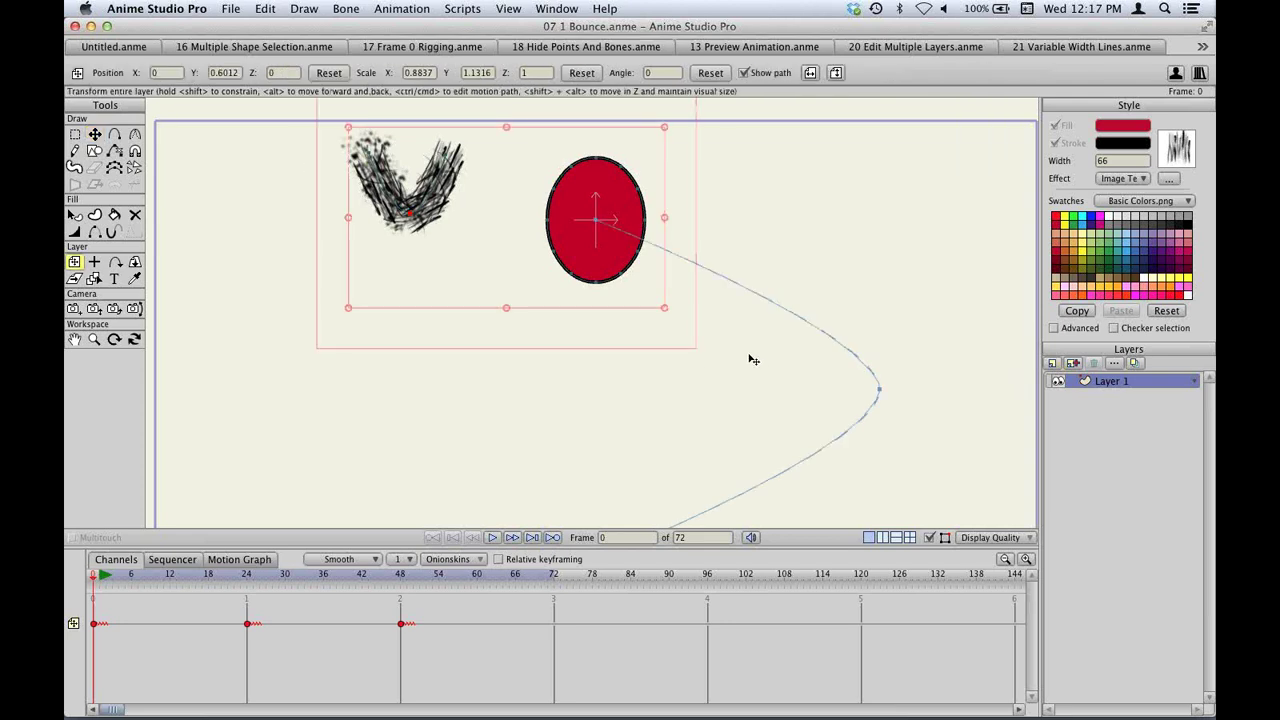
# Nudge the whole scribble layer slightly right, showing its bounds and the ball's motion path.
pyautogui.moveTo(753, 360); pyautogui.dragTo(754, 360)
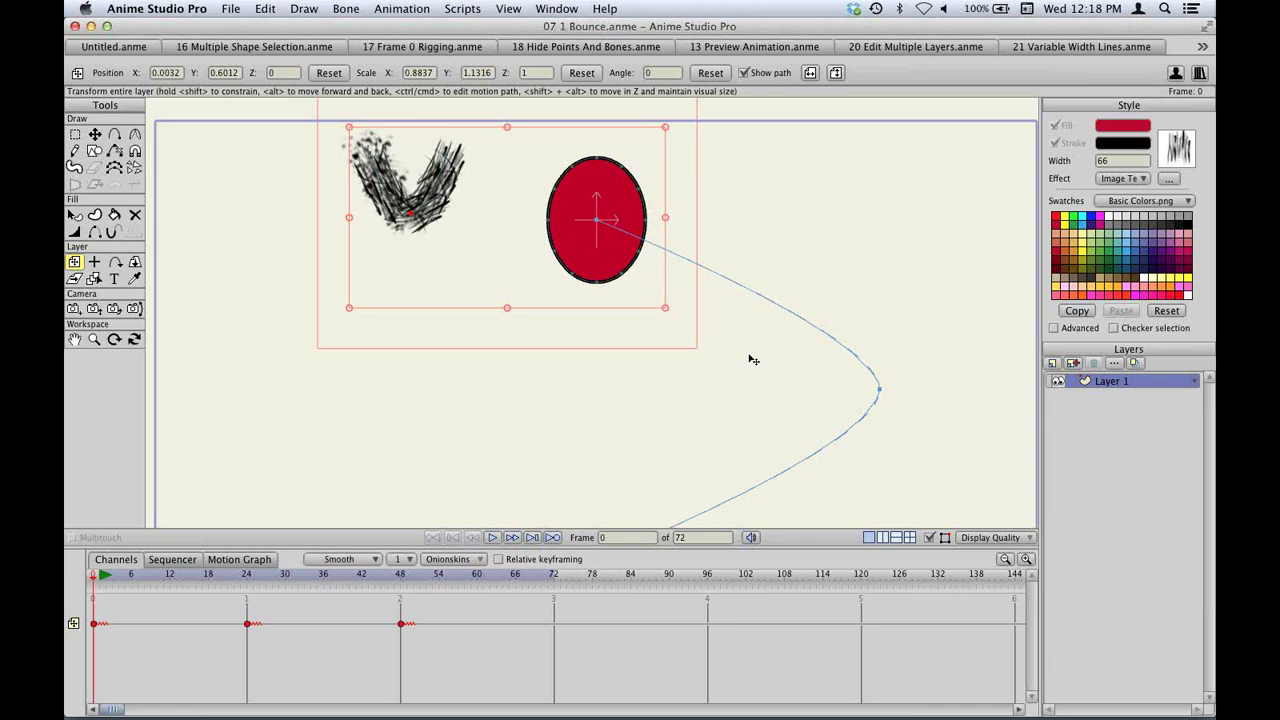
pyautogui.moveTo(727, 700)
pyautogui.moveTo(565, 714)
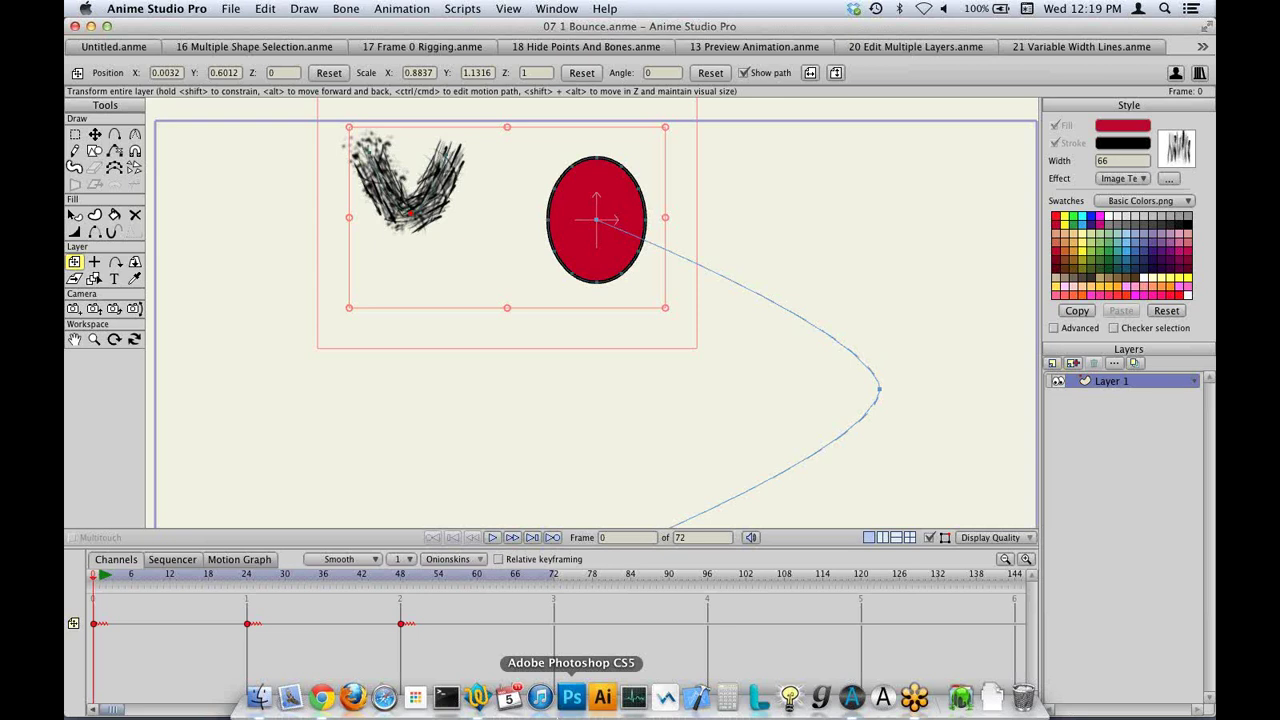
# Open 21 Variable Width Lines.anme and delete the purple curved shape beside the starfish.
pyautogui.press('super+o')
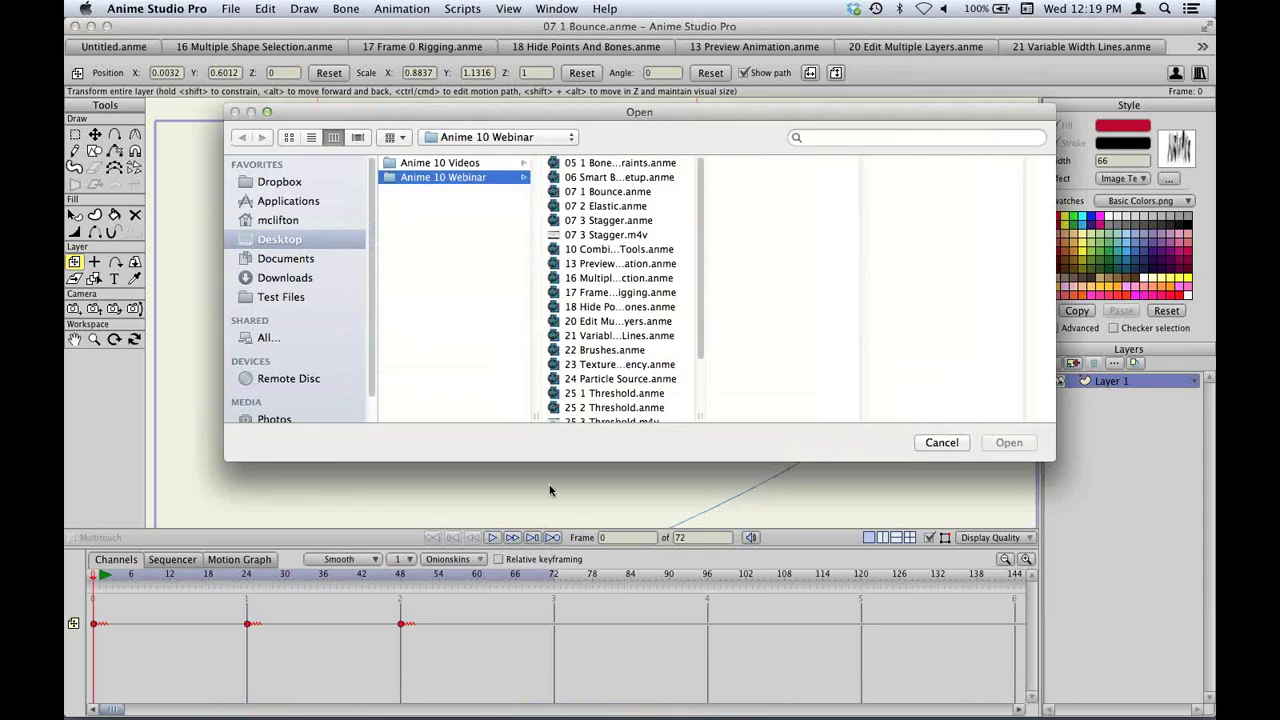
pyautogui.doubleClick(593, 336)
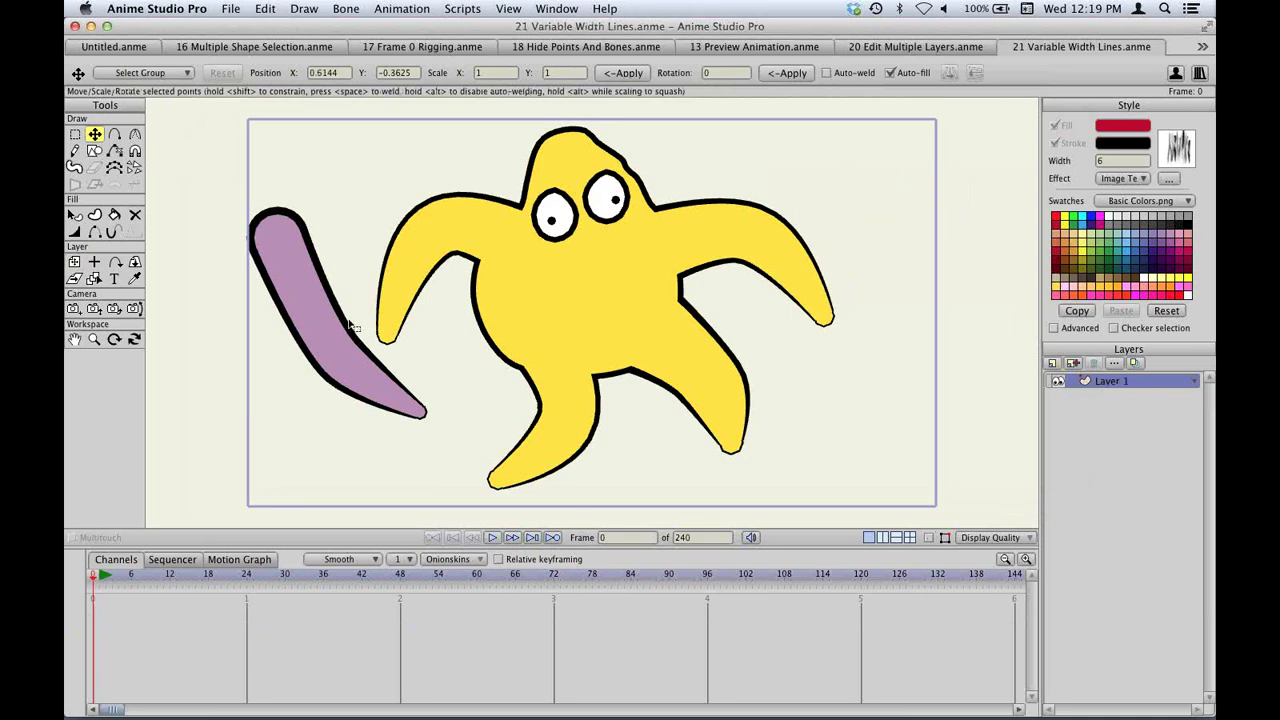
pyautogui.press('g')
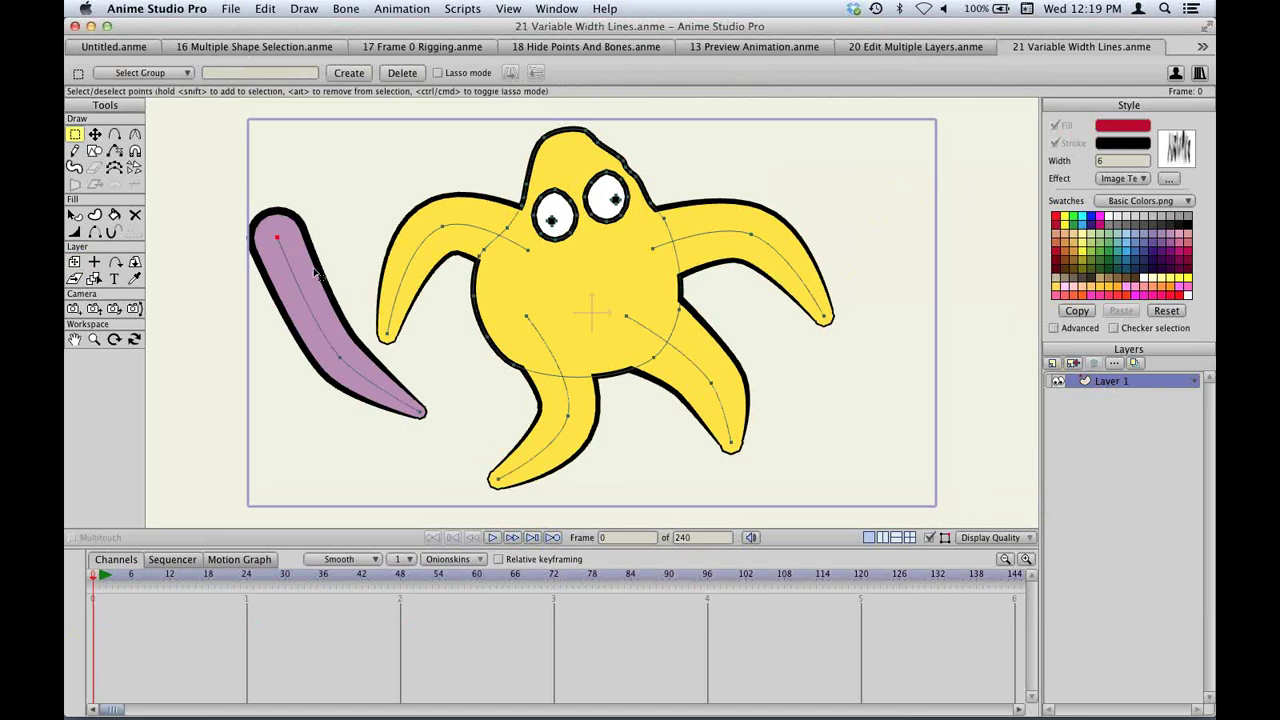
pyautogui.press('super+z')
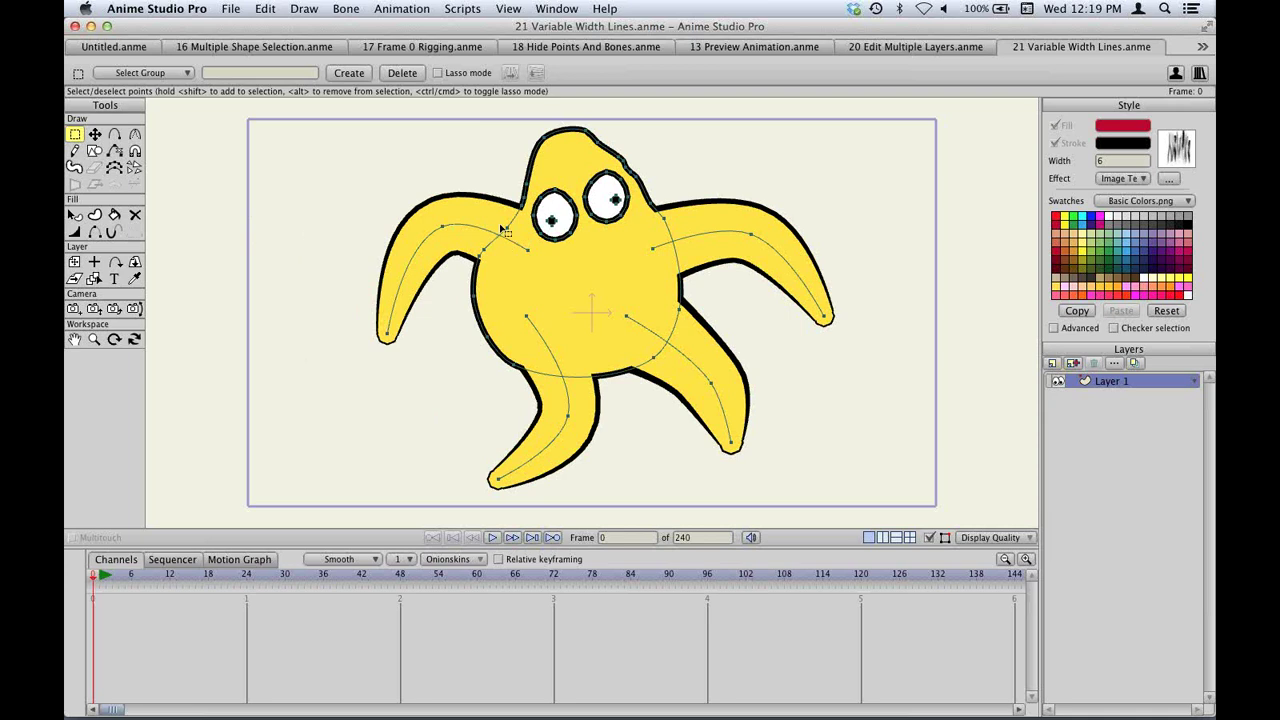
# Select the starfish body shape, try moving it left, then undo the move.
pyautogui.press('q')
pyautogui.click(597, 259)
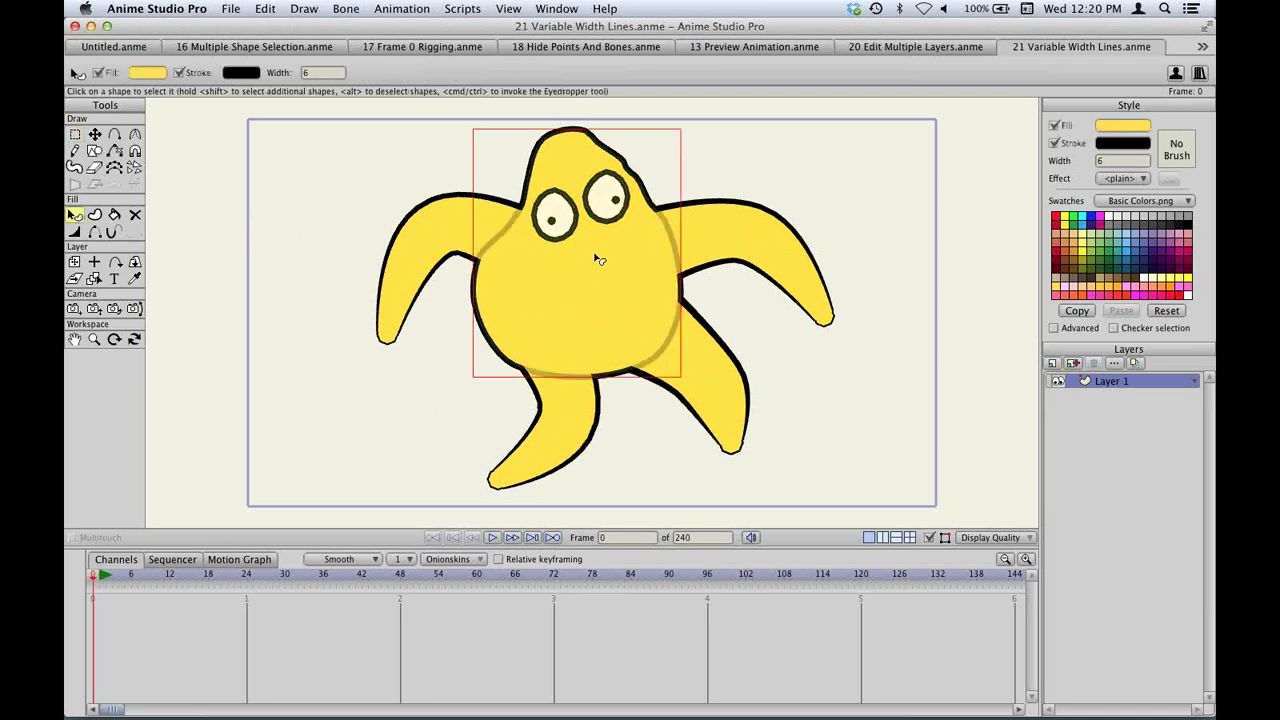
pyautogui.press('t')
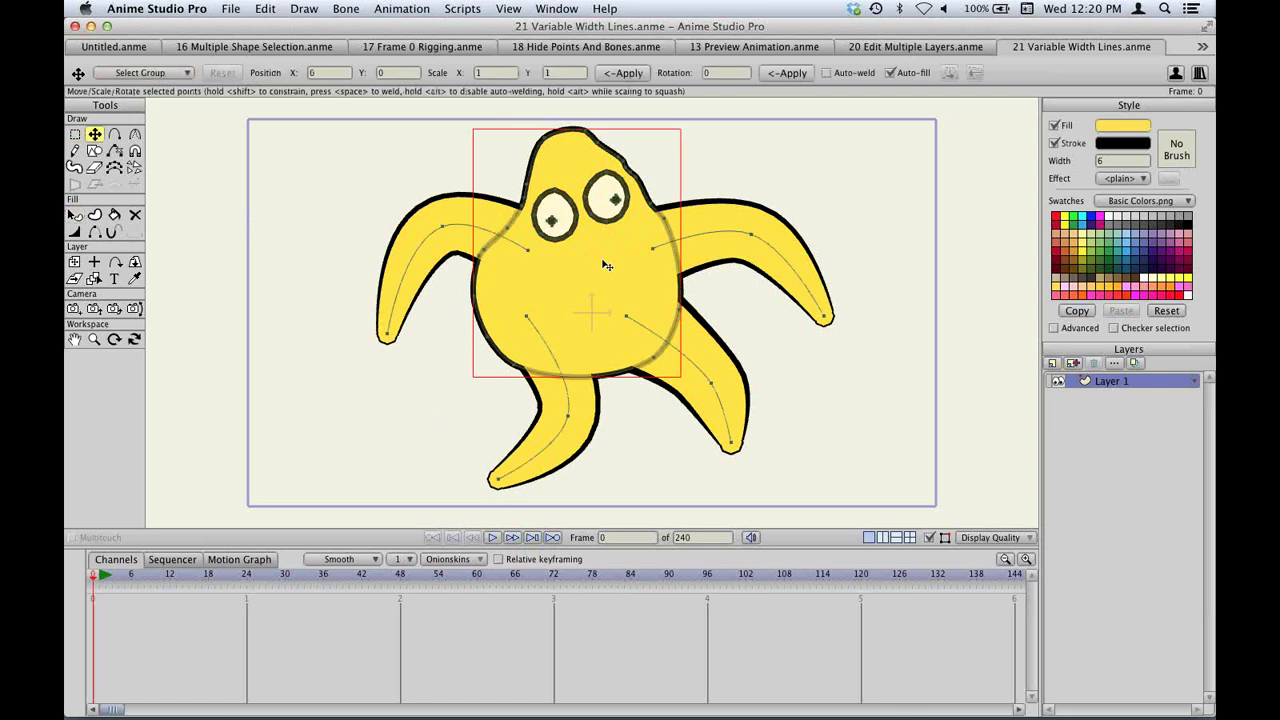
pyautogui.moveTo(600, 263); pyautogui.dragTo(289, 263)
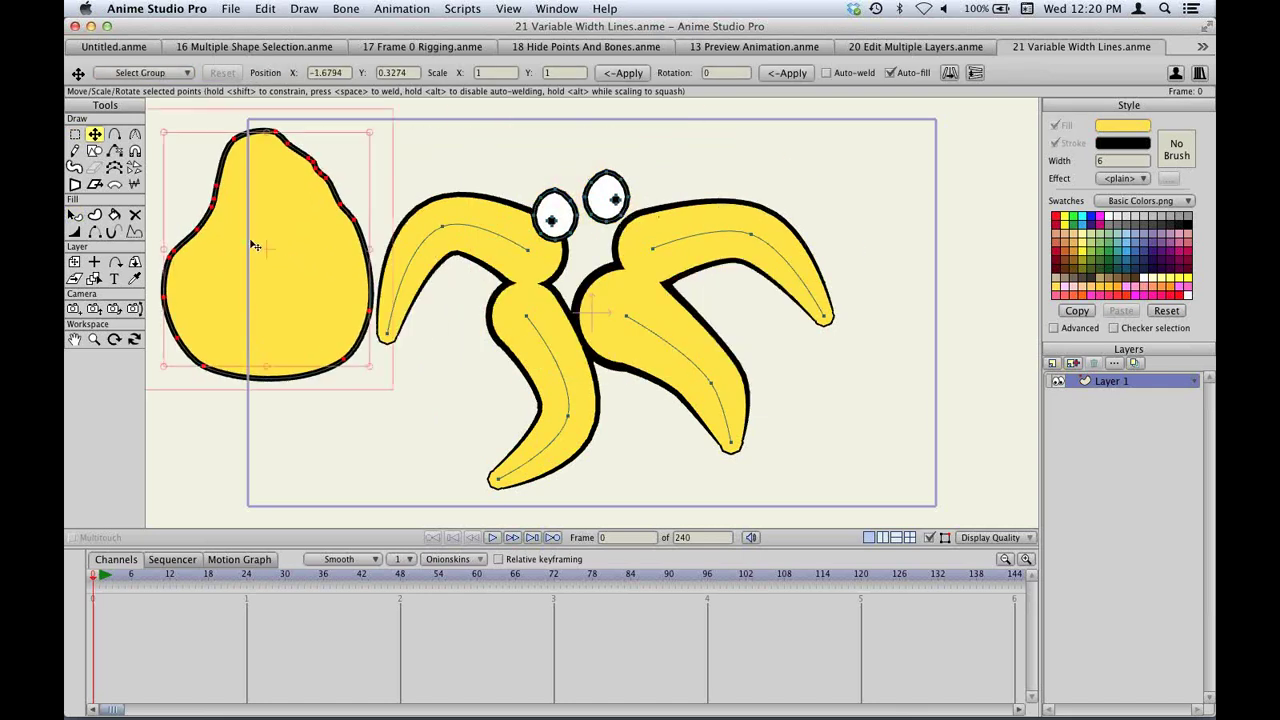
pyautogui.press('super+z')
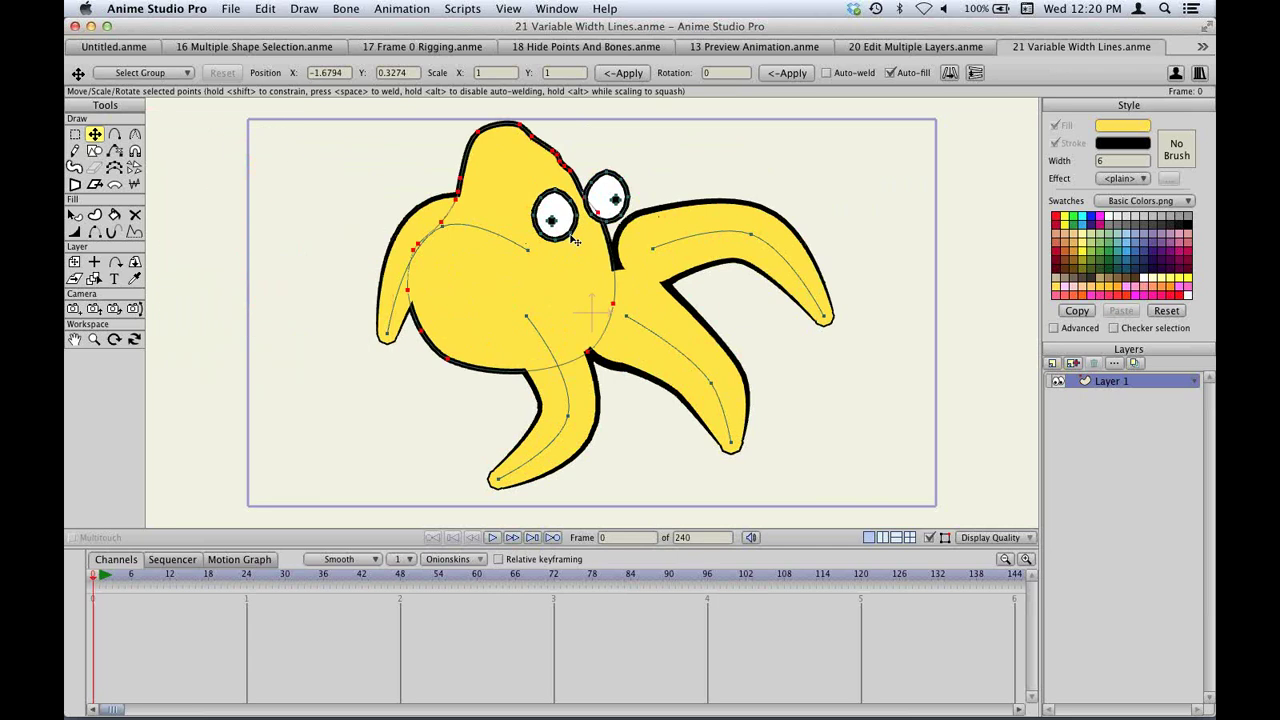
pyautogui.press('super+z')
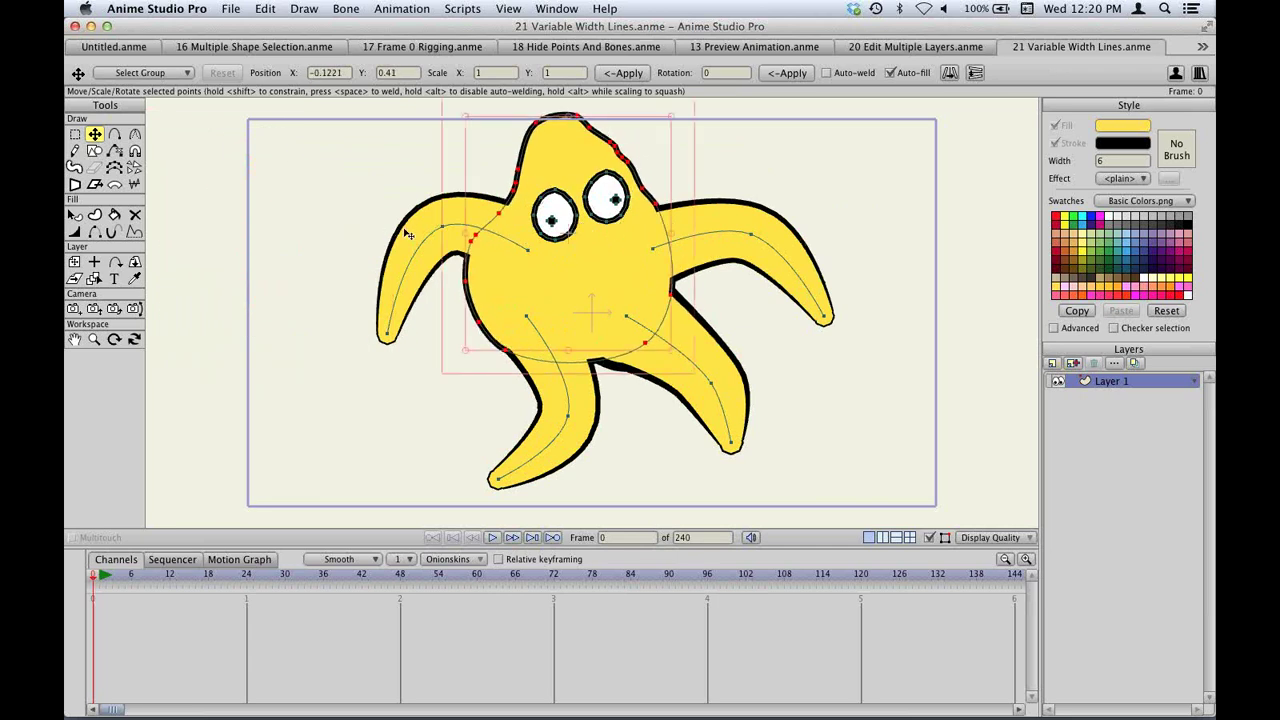
# Select the left arm's fill, outline and stroke shapes in turn, then deselect all.
pyautogui.press('q')
pyautogui.click(436, 231)
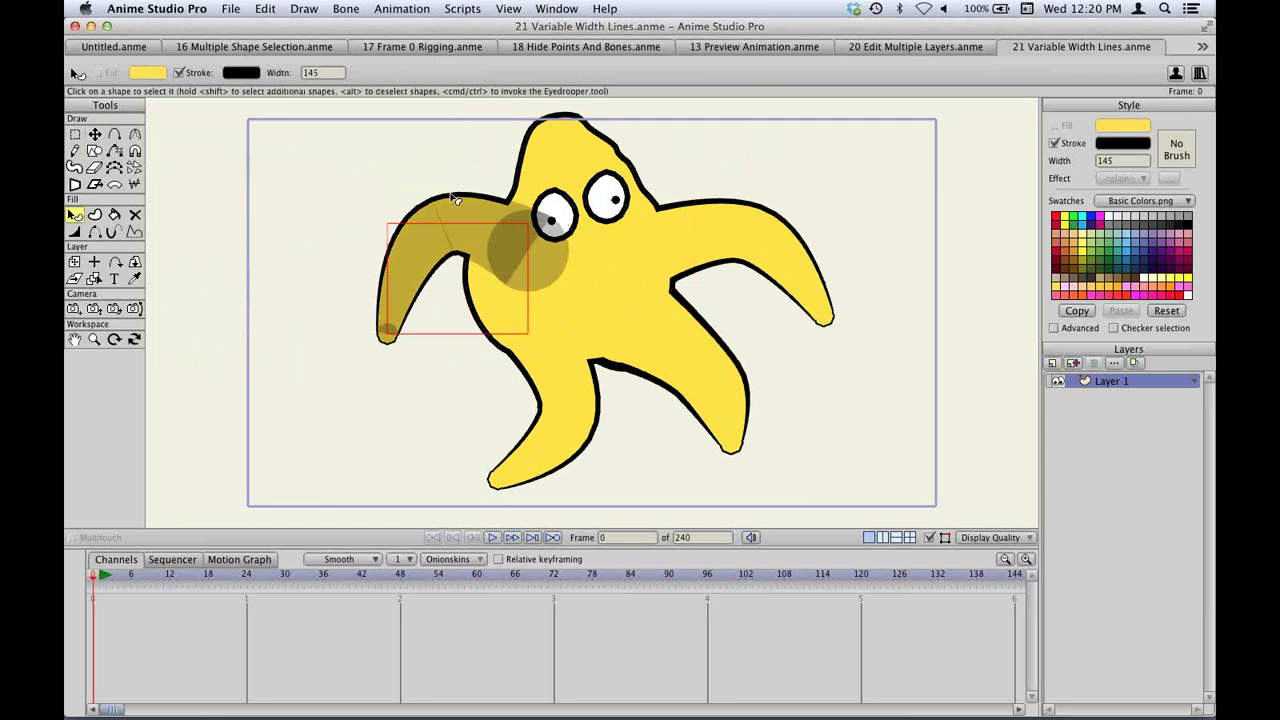
pyautogui.click(455, 200)
pyautogui.click(453, 200)
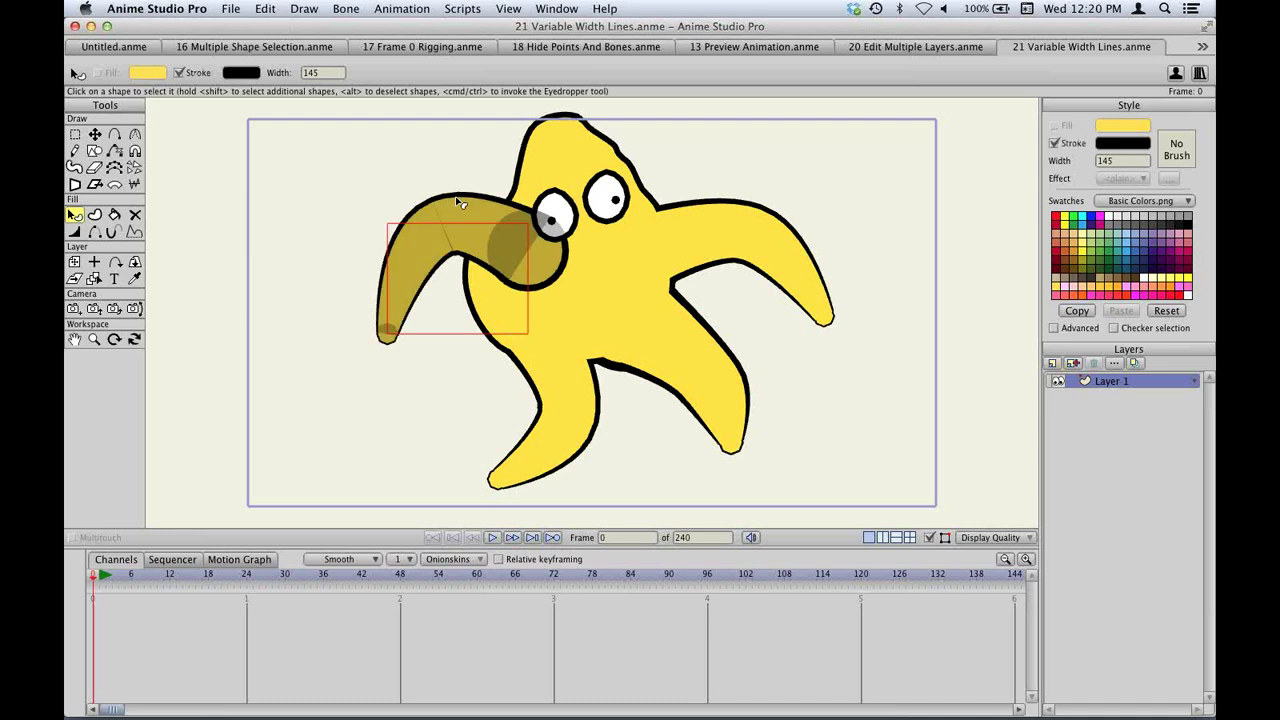
pyautogui.click(497, 229)
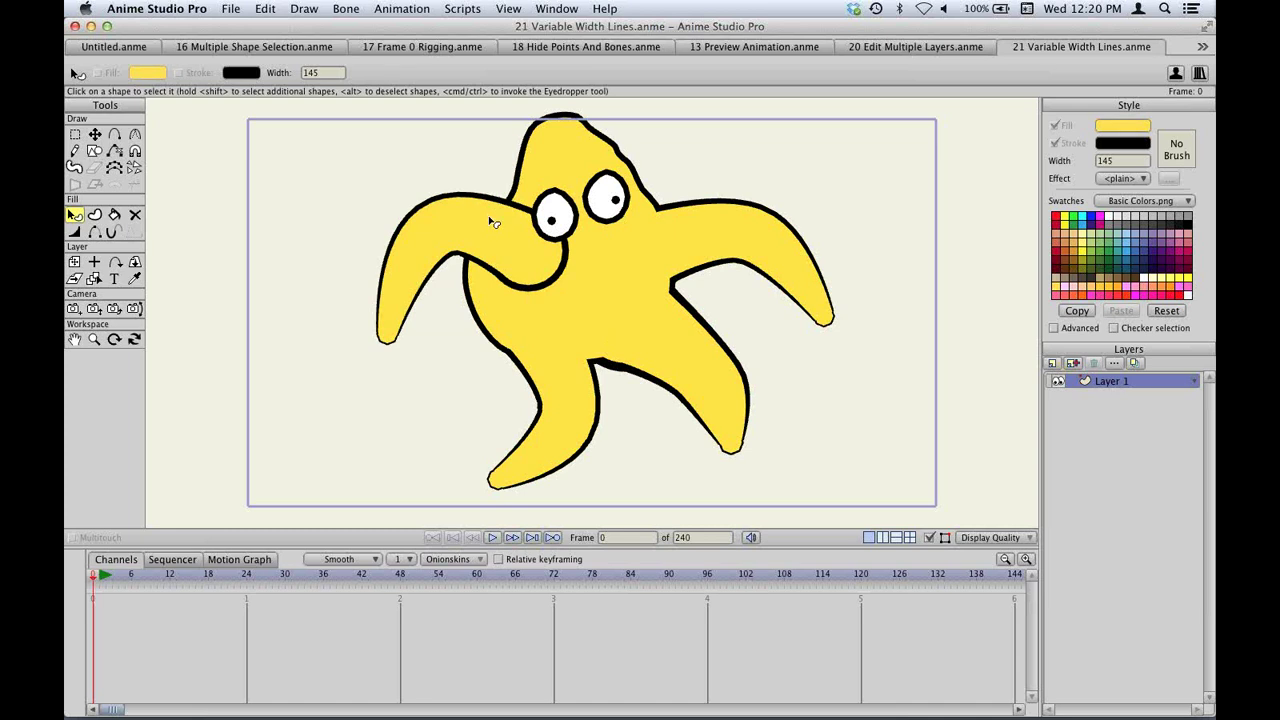
pyautogui.scroll(2, 491, 203)
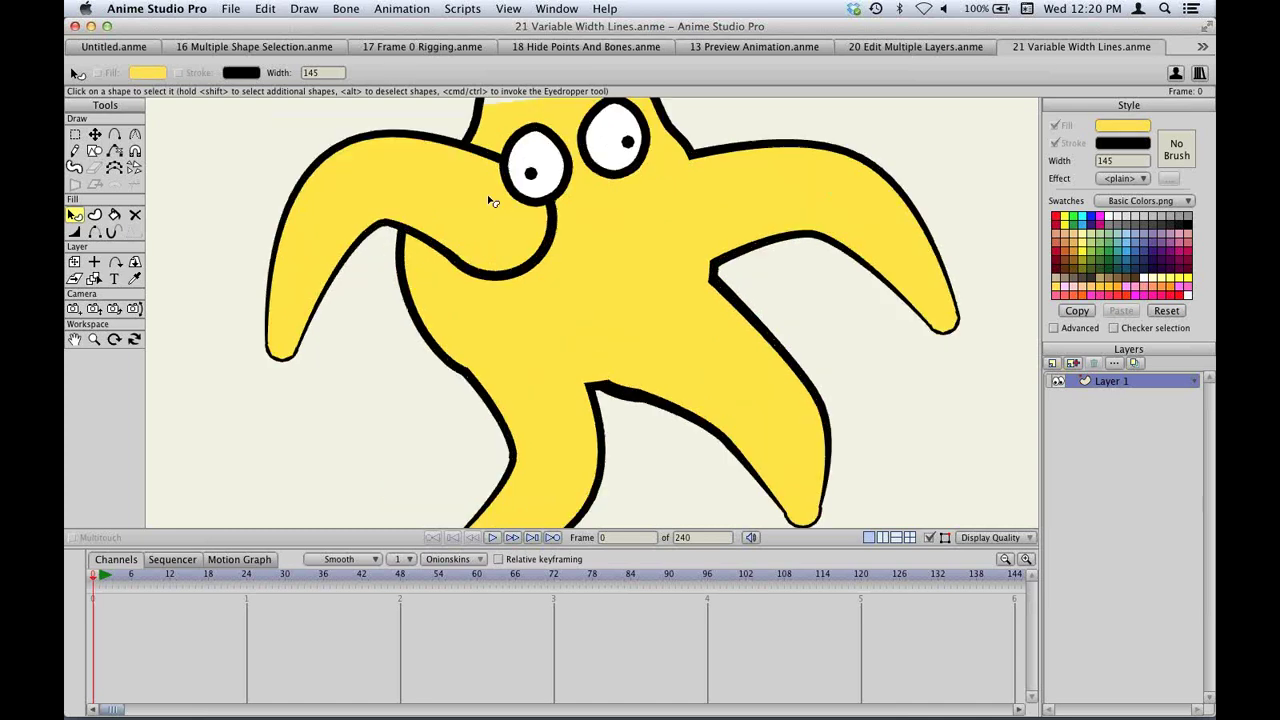
# Send the black-outlined left arm shape behind the starfish body with Lower To Back.
pyautogui.scroll(3, 491, 201)
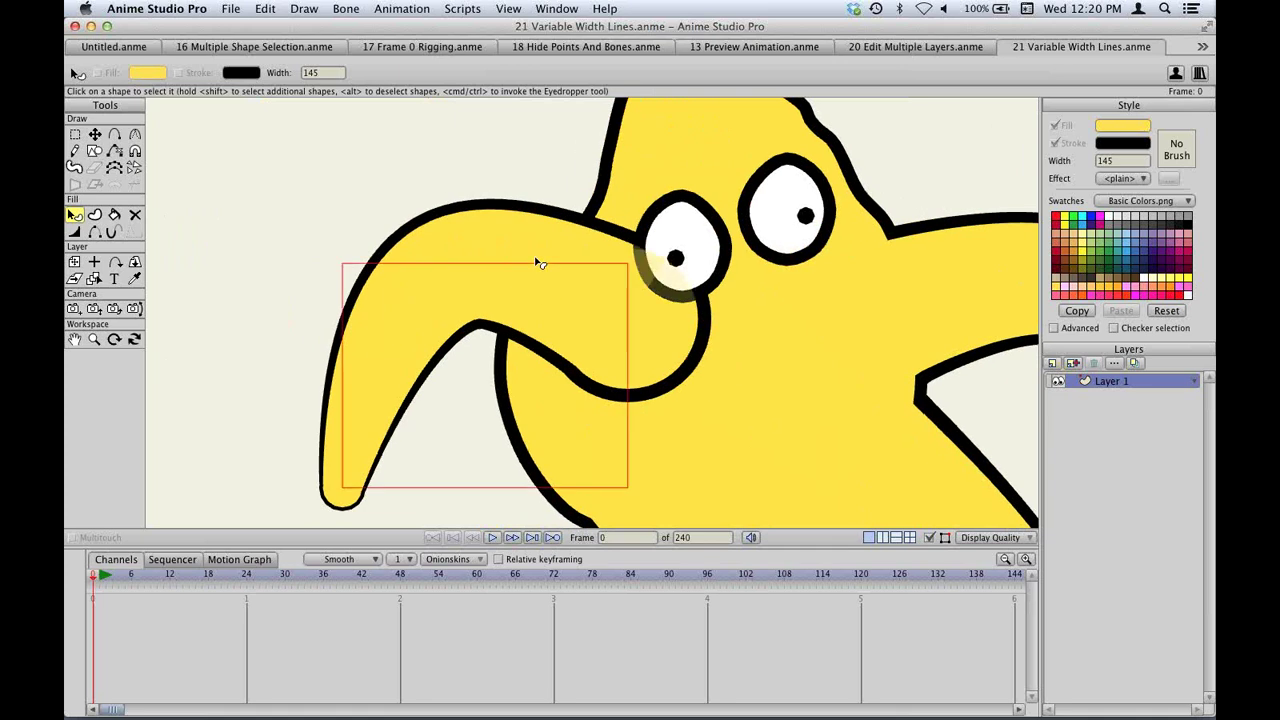
pyautogui.click(540, 263)
pyautogui.click(537, 210)
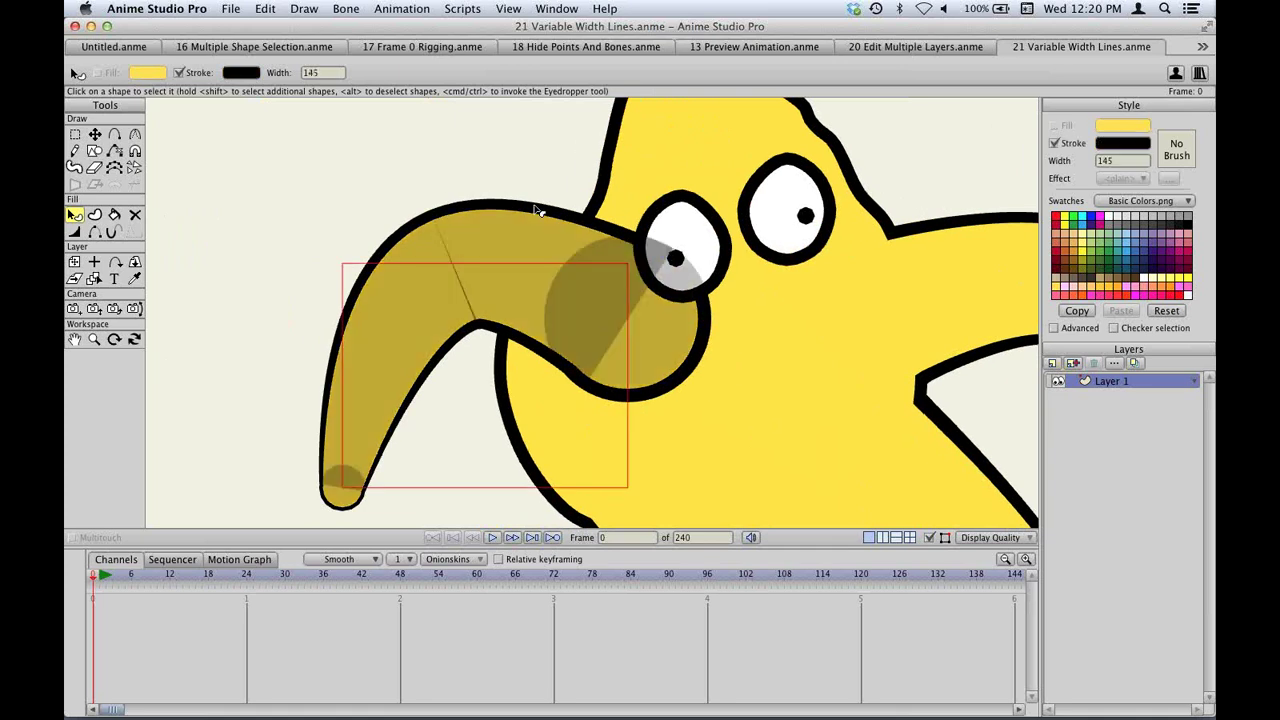
pyautogui.click(316, 8)
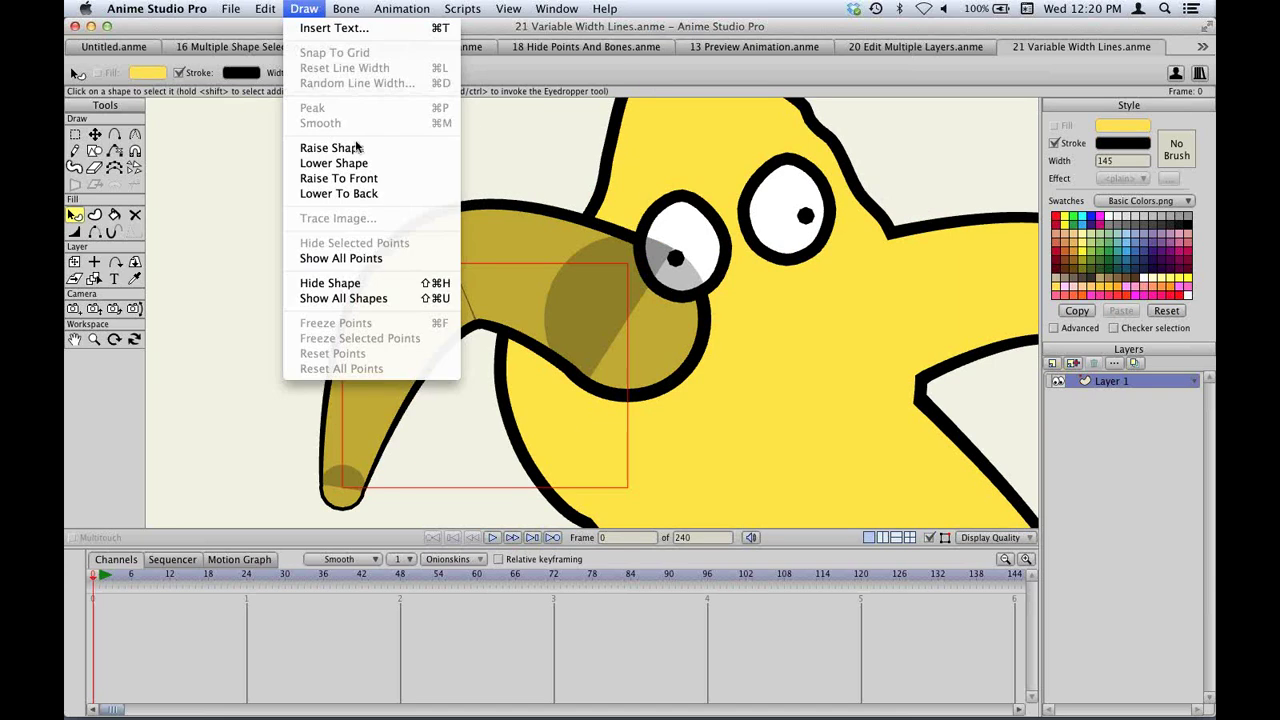
pyautogui.click(368, 195)
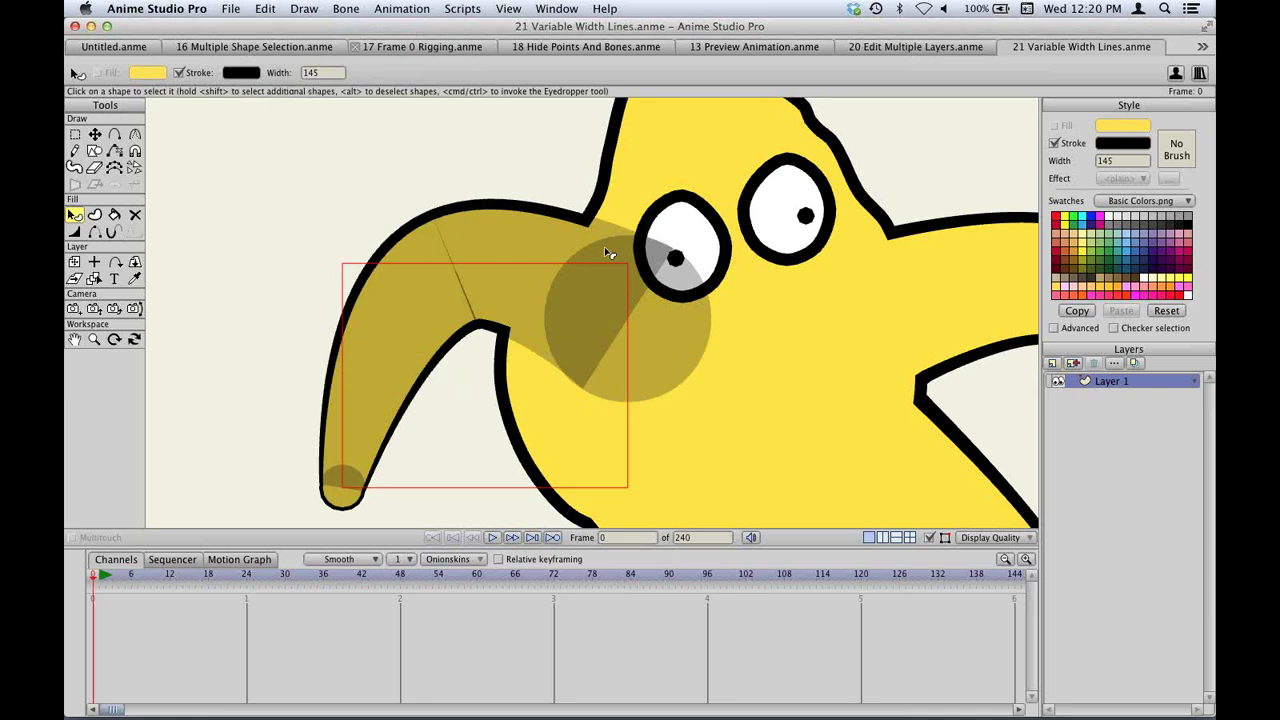
pyautogui.click(561, 208)
pyautogui.press('super+r')
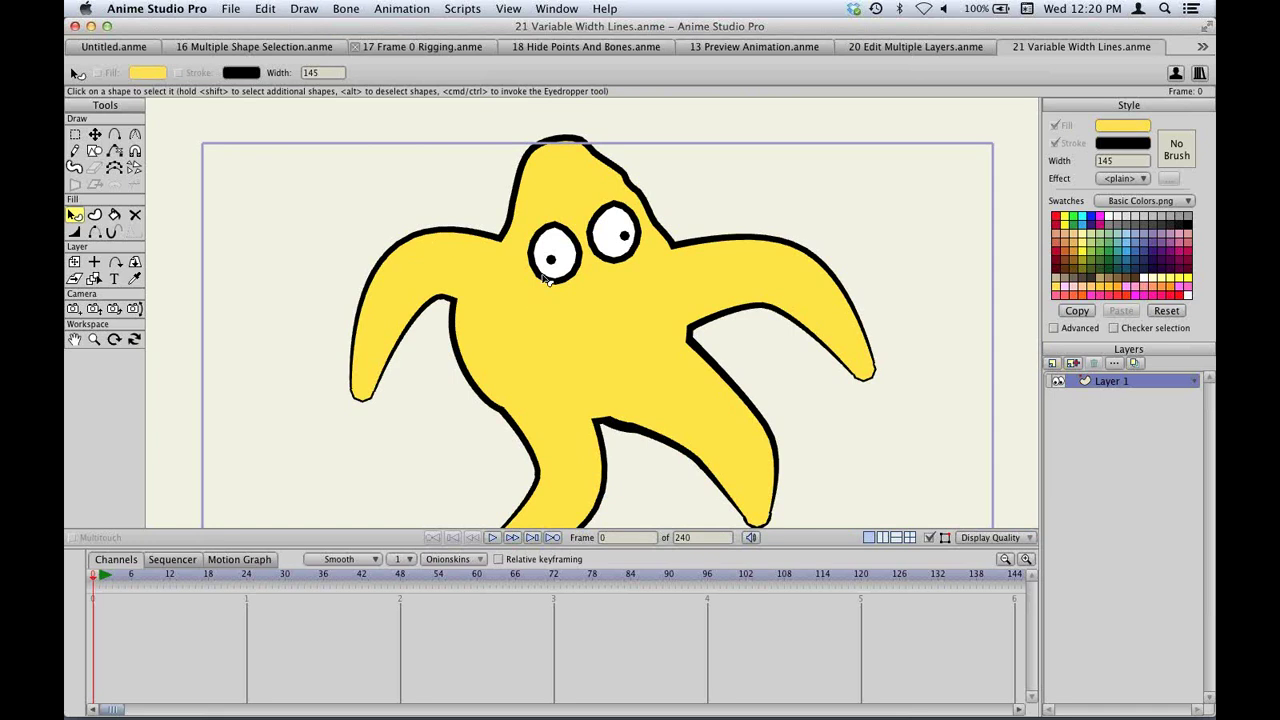
# Drag the left arm's points into a short downward hook, then reset the view.
pyautogui.press('t')
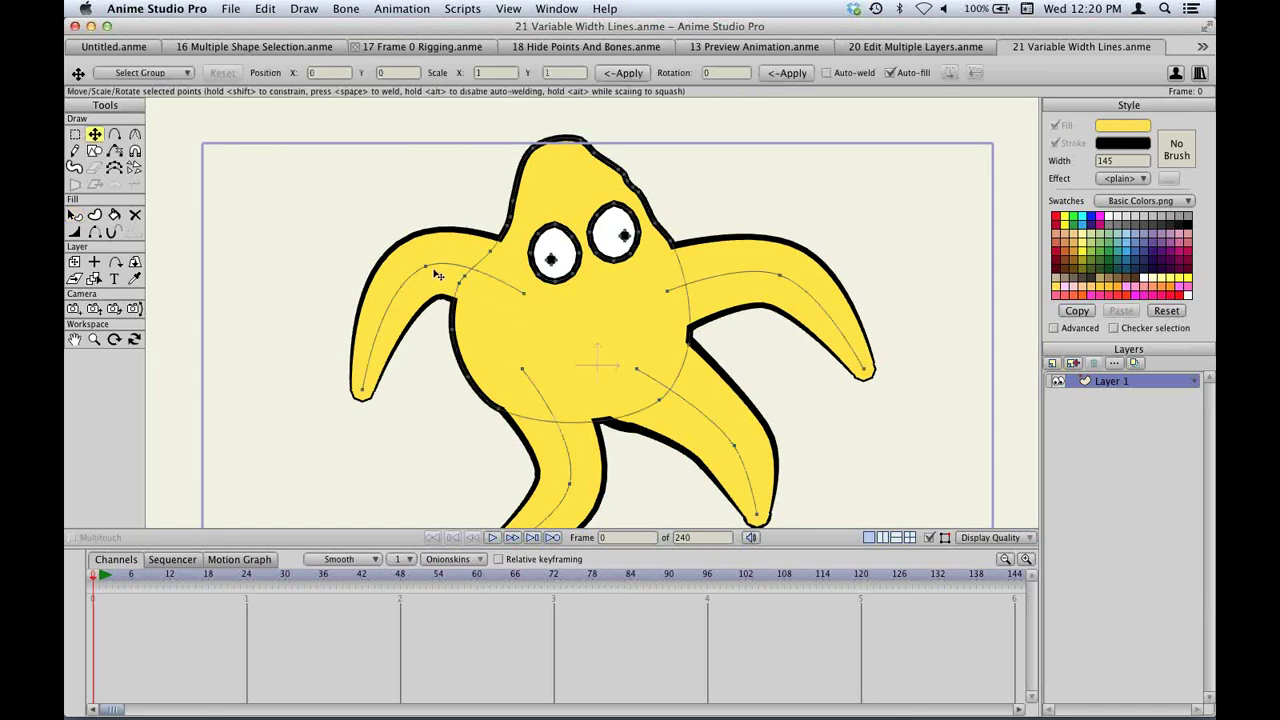
pyautogui.moveTo(437, 275); pyautogui.dragTo(382, 460)
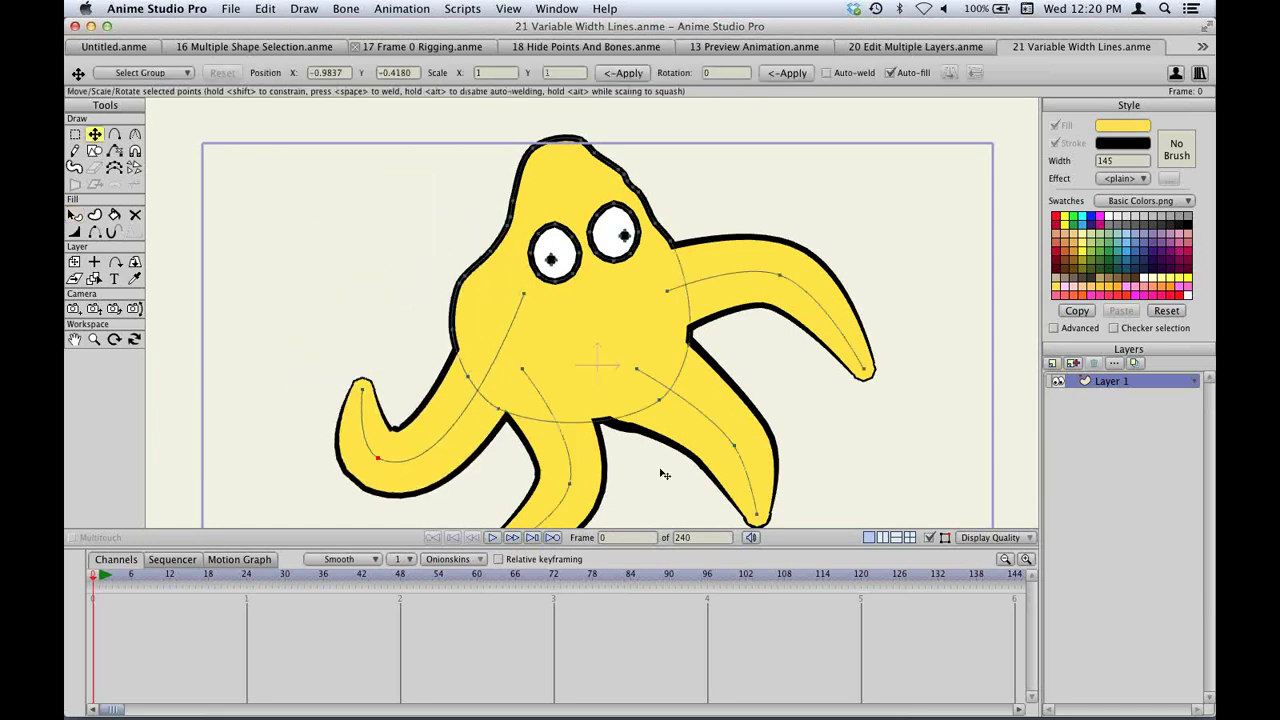
pyautogui.click(929, 537)
pyautogui.hotkey('ctrl', 'z')
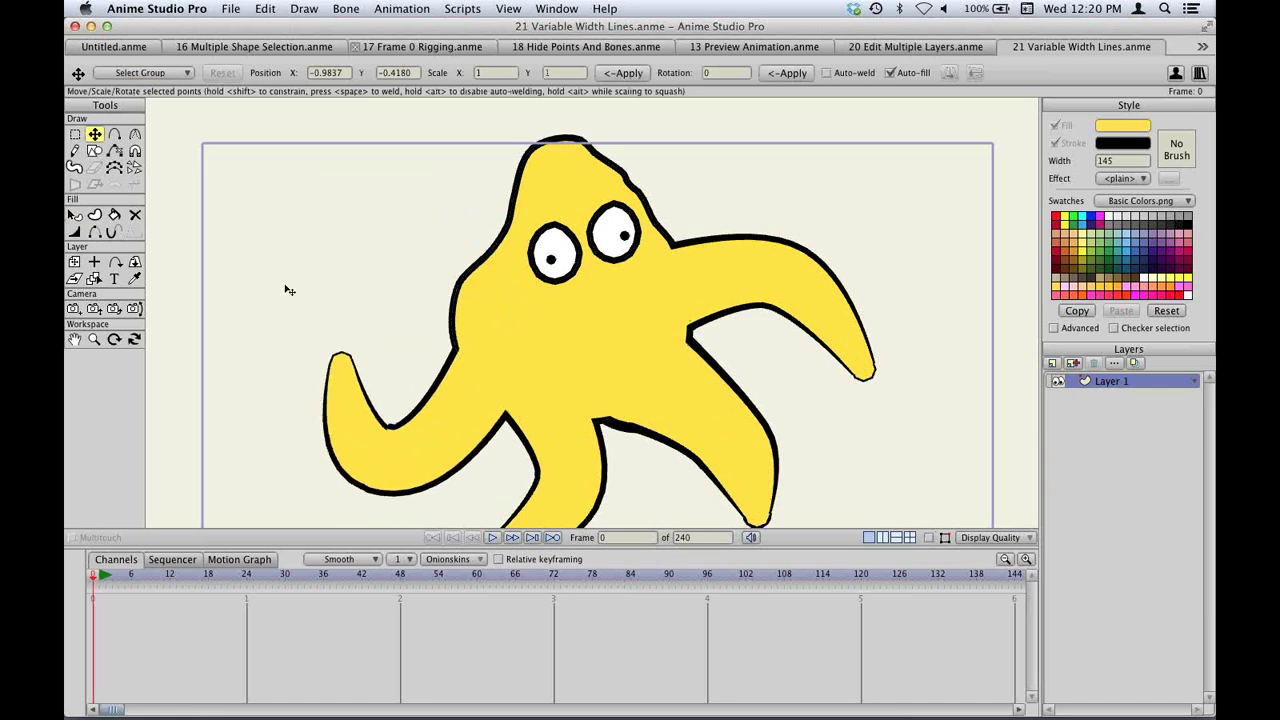
pyautogui.moveTo(289, 290); pyautogui.dragTo(260, 240)
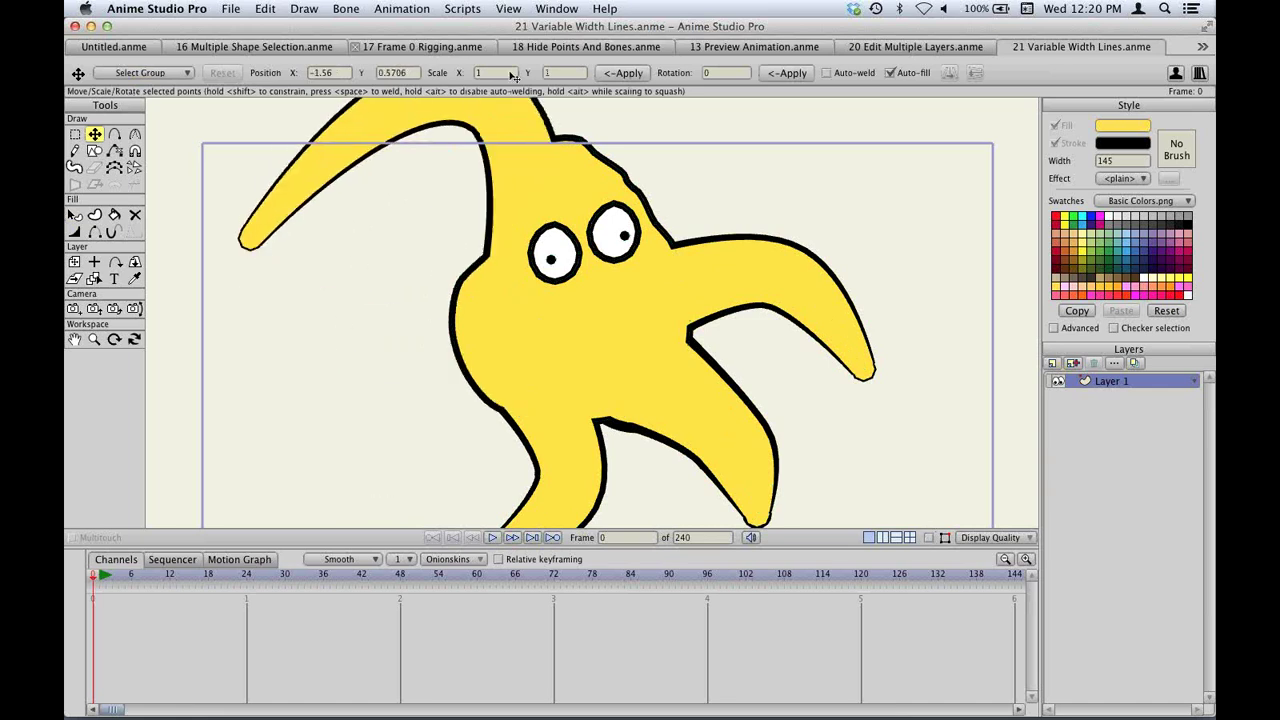
pyautogui.moveTo(478, 128); pyautogui.dragTo(510, 340)
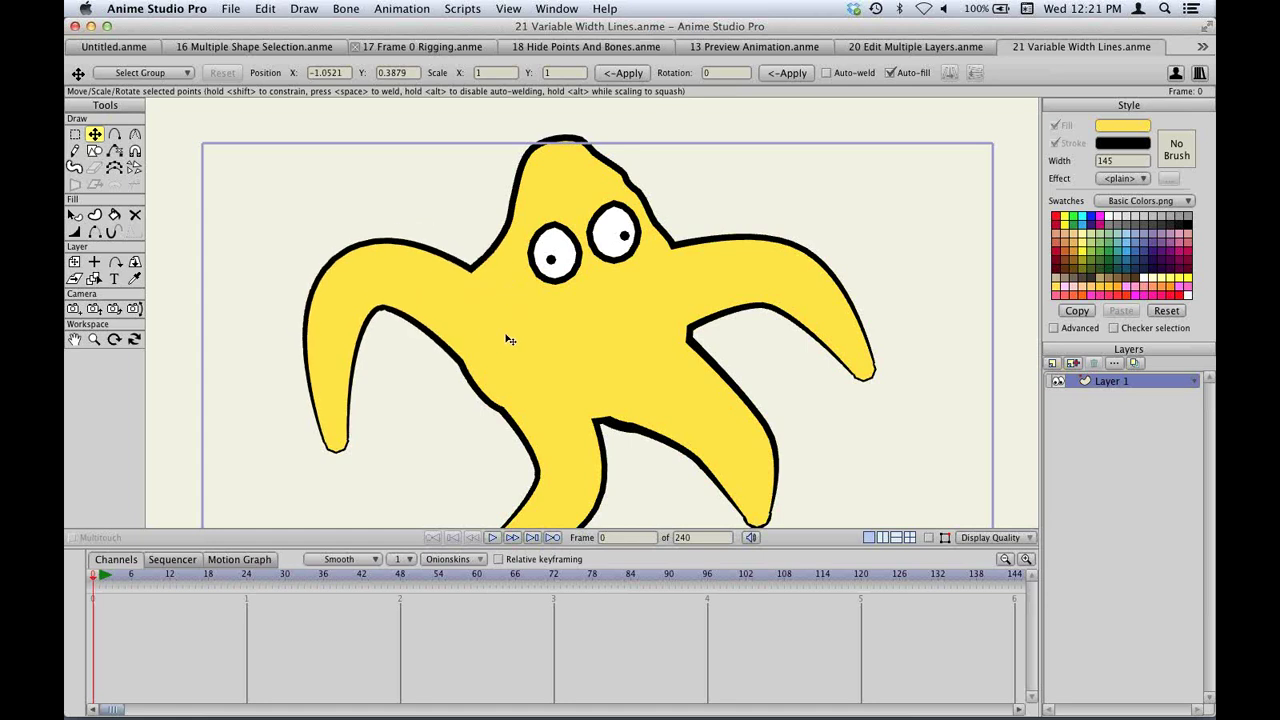
pyautogui.moveTo(343, 277); pyautogui.dragTo(380, 337)
pyautogui.hotkey('ctrl', 'z')
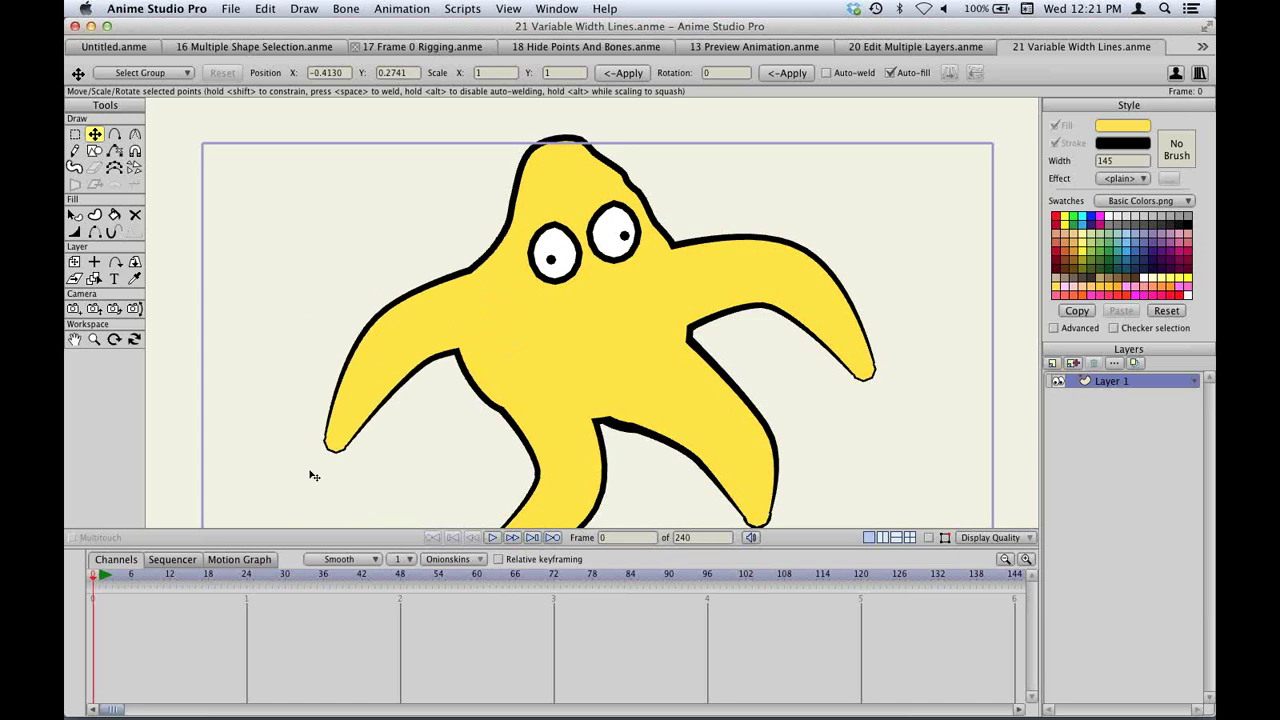
pyautogui.moveTo(311, 474); pyautogui.dragTo(383, 271)
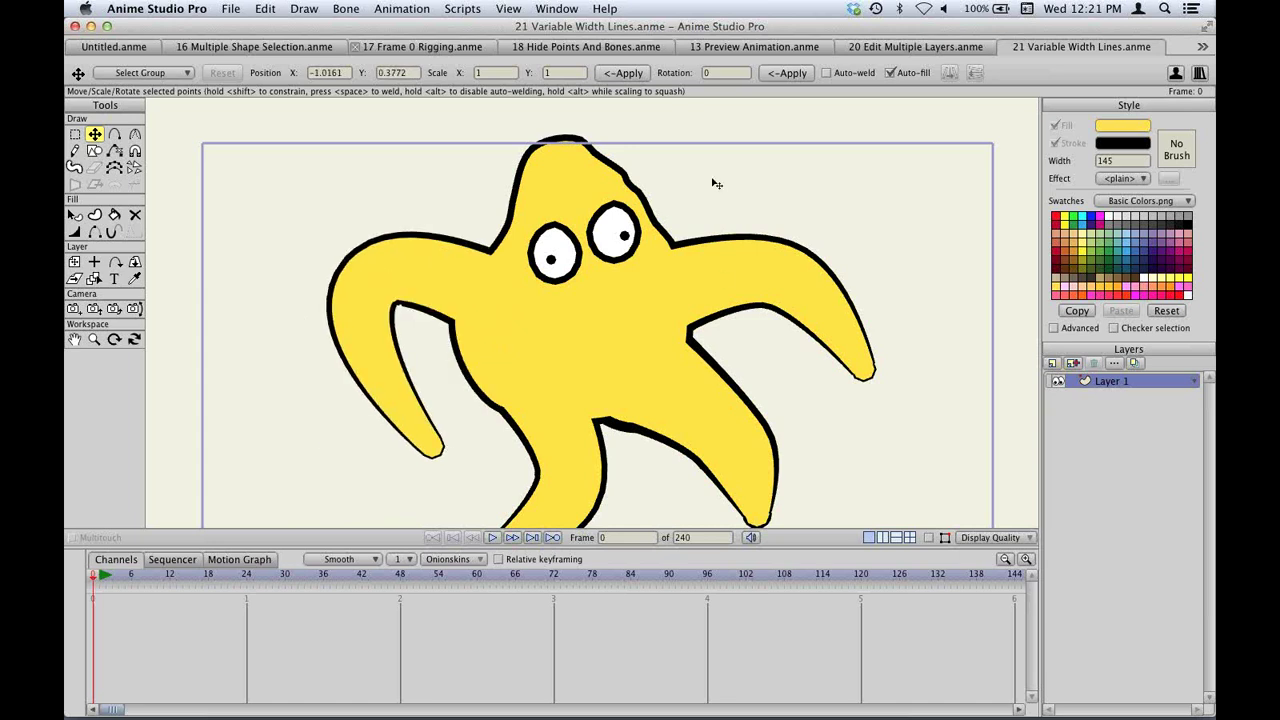
pyautogui.click(503, 8)
pyautogui.click(530, 26)
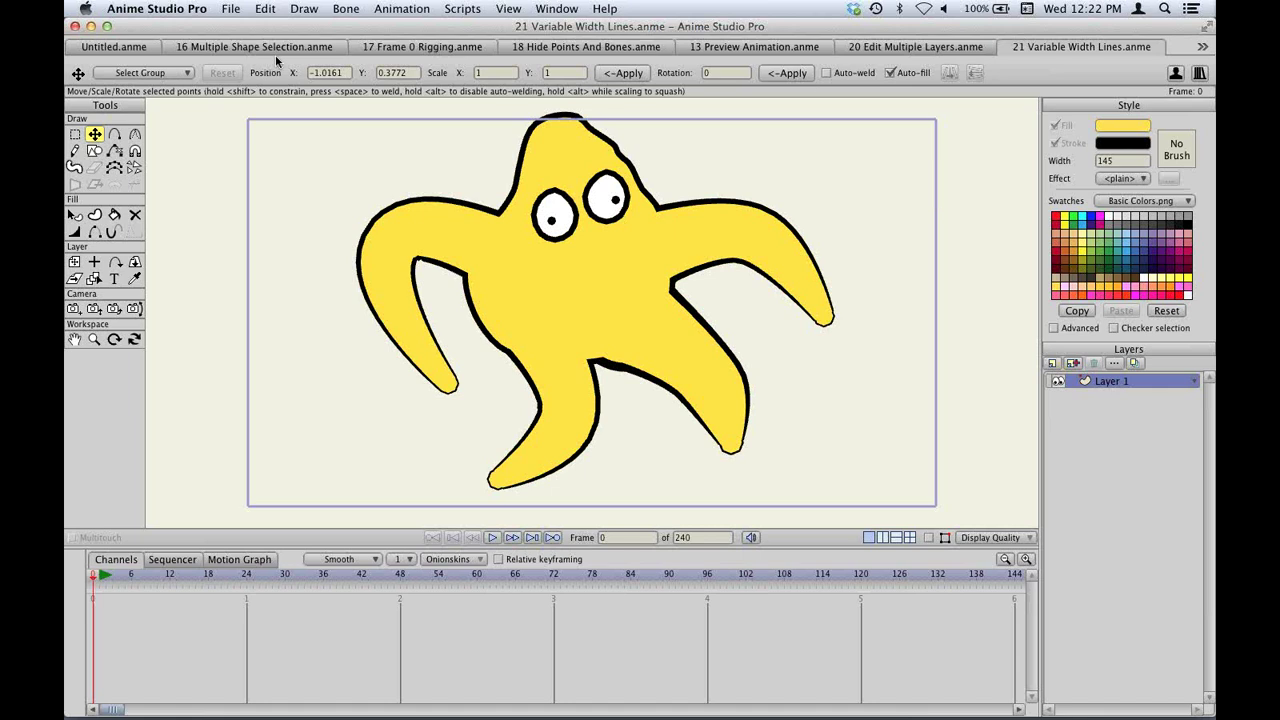
# Open the 05 1 Bone Constraints.anme project and reset the view to the whole character.
pyautogui.press('super+o')
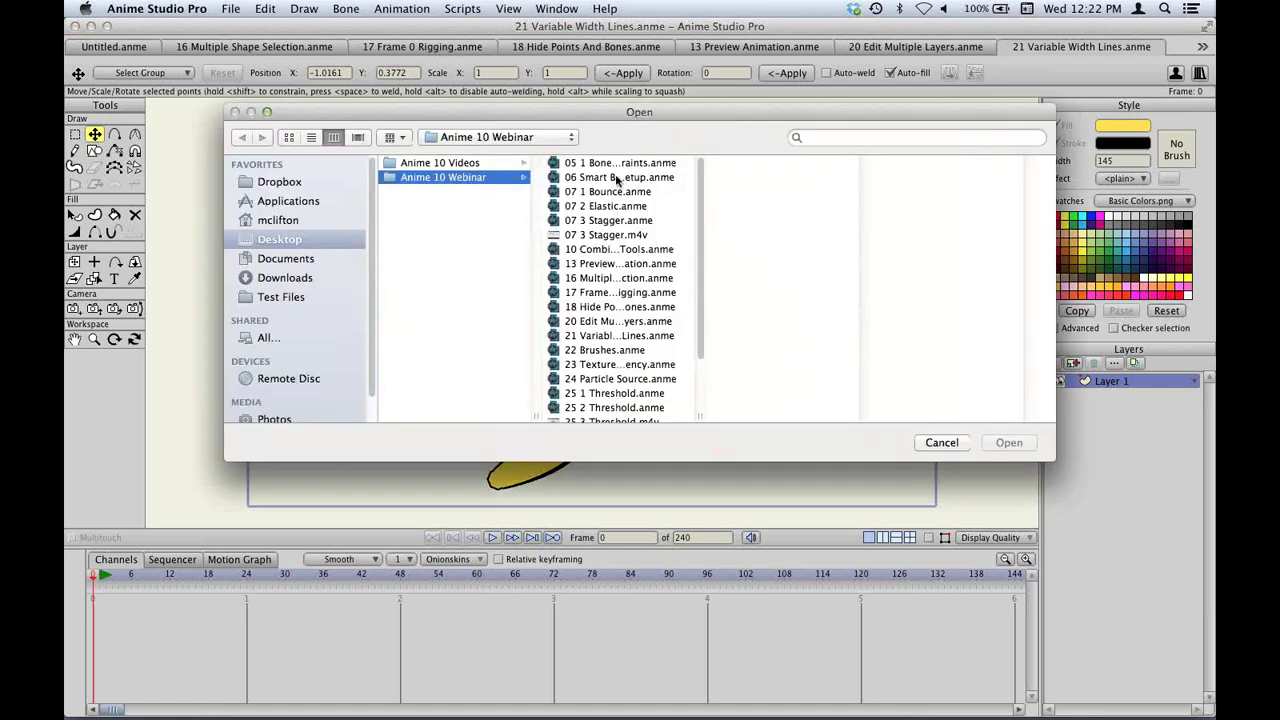
pyautogui.doubleClick(605, 163)
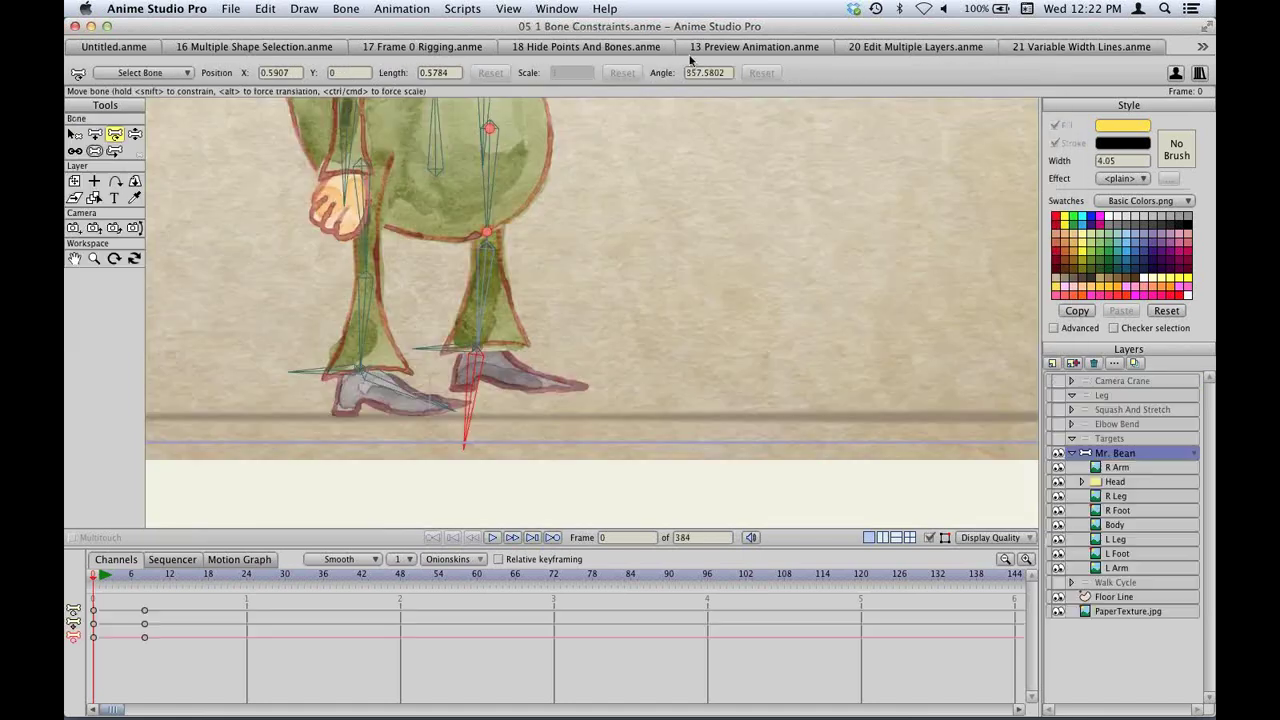
pyautogui.click(545, 8)
pyautogui.moveTo(508, 8)
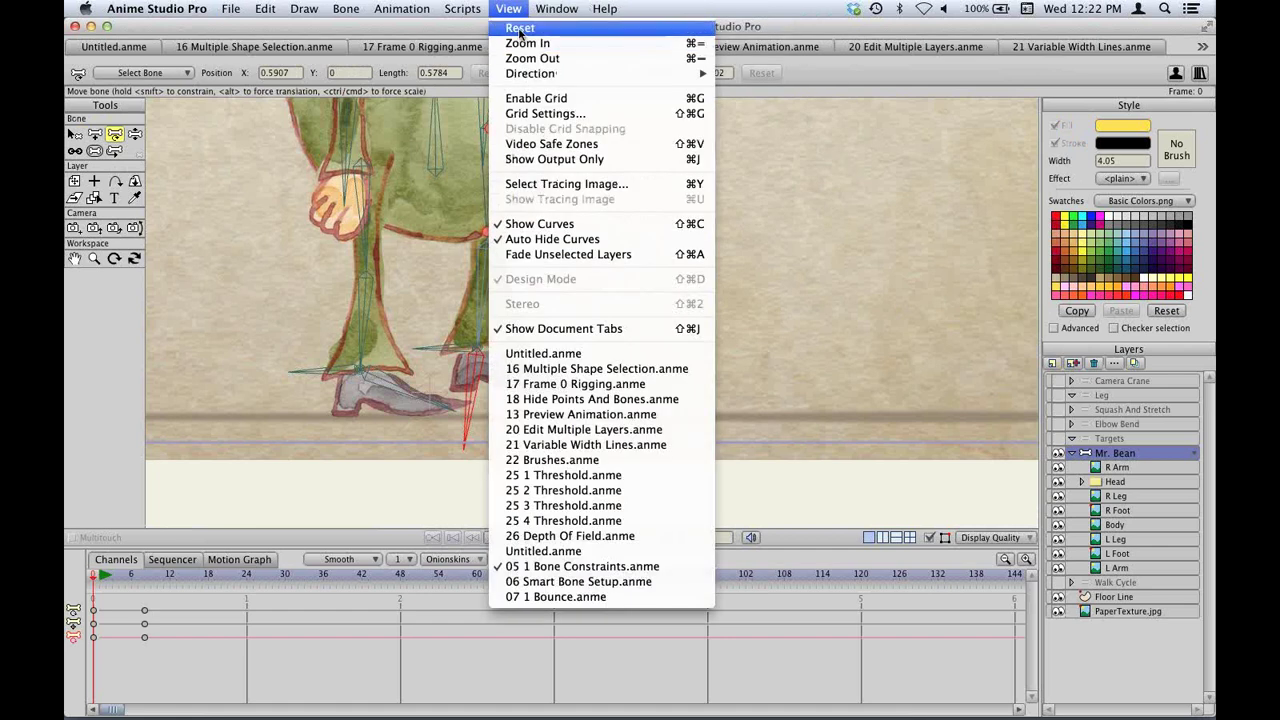
pyautogui.click(519, 31)
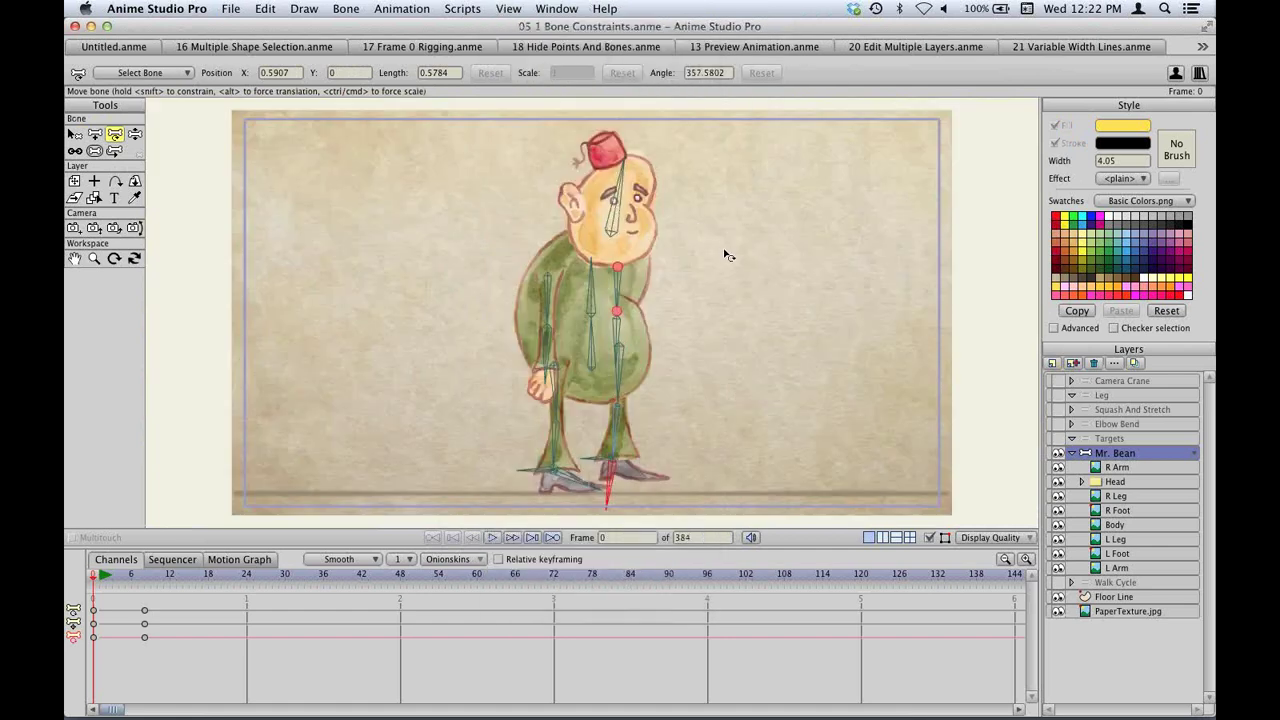
# Select the R Arm layer and move it up and to the left.
pyautogui.press('Down')
pyautogui.press('Down')
pyautogui.press('Down')
pyautogui.press('Down')
pyautogui.press('Down')
pyautogui.click(1118, 468)
pyautogui.moveTo(543, 305); pyautogui.dragTo(449, 256)
pyautogui.scroll(5, 449, 257)
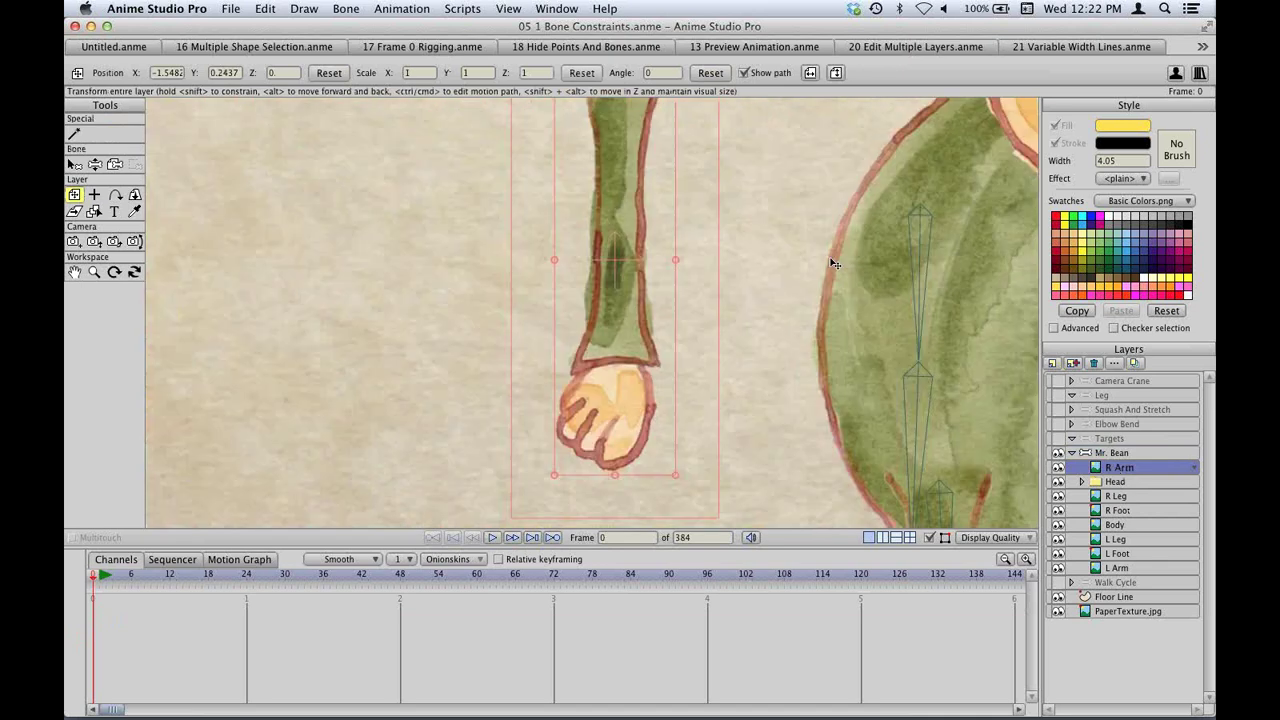
pyautogui.scroll(-5, 740, 291)
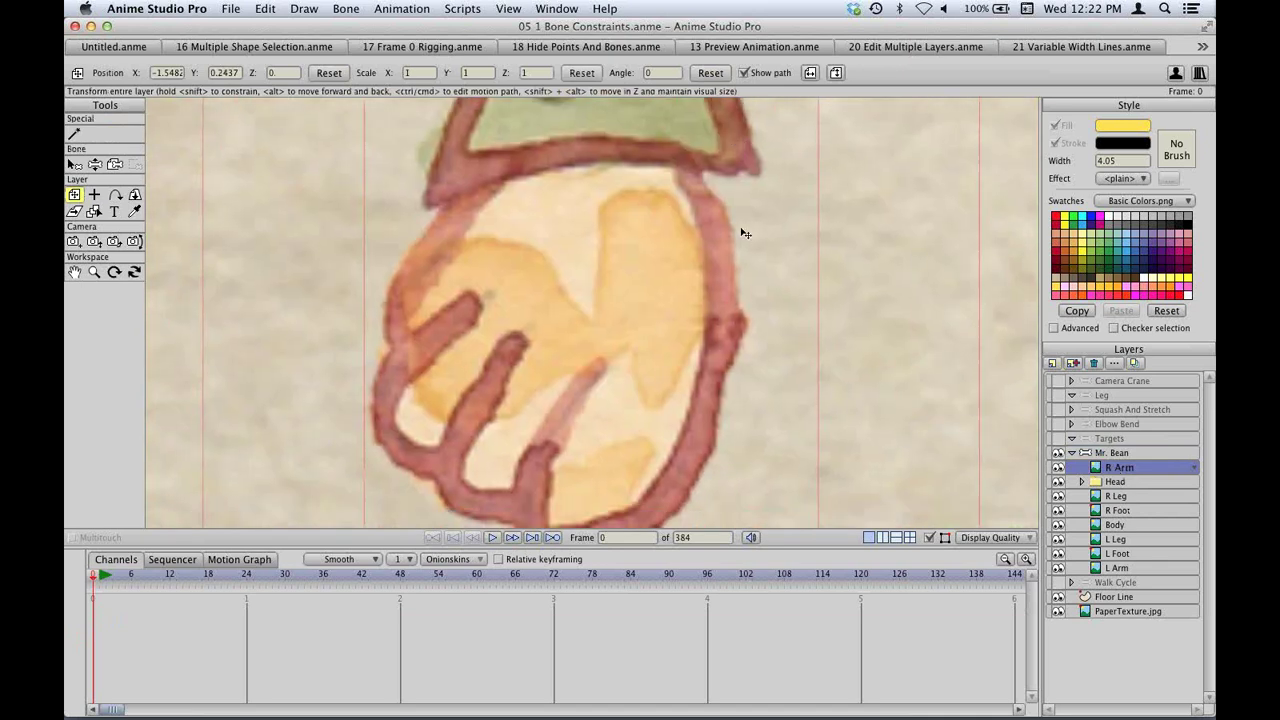
pyautogui.scroll(-2, 744, 200)
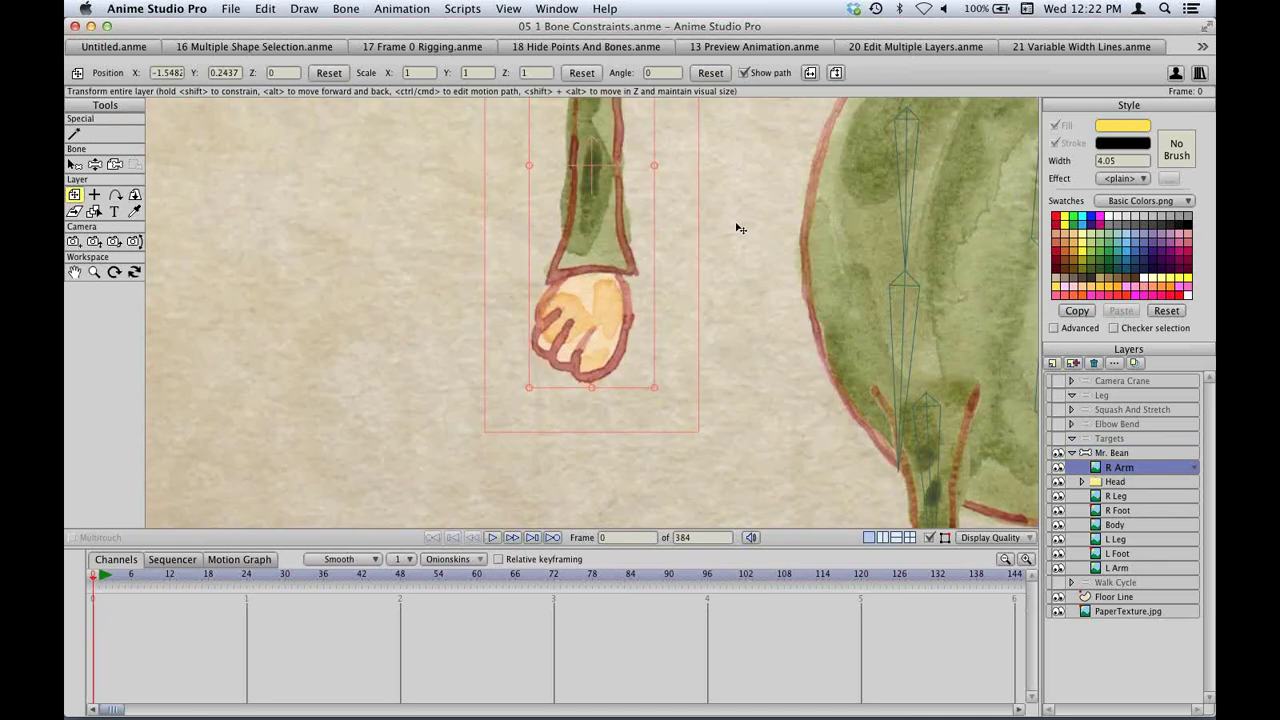
pyautogui.scroll(3, 735, 250)
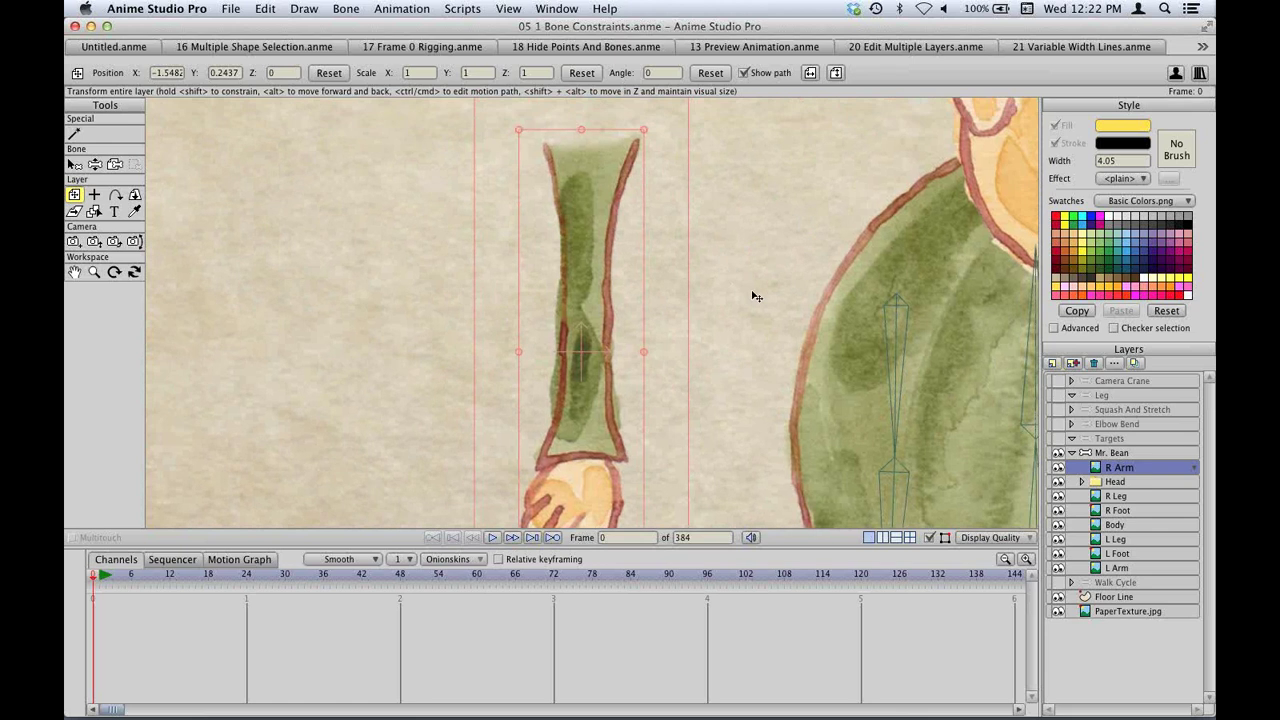
pyautogui.scroll(-2, 757, 296)
pyautogui.scroll(2, 406, 214)
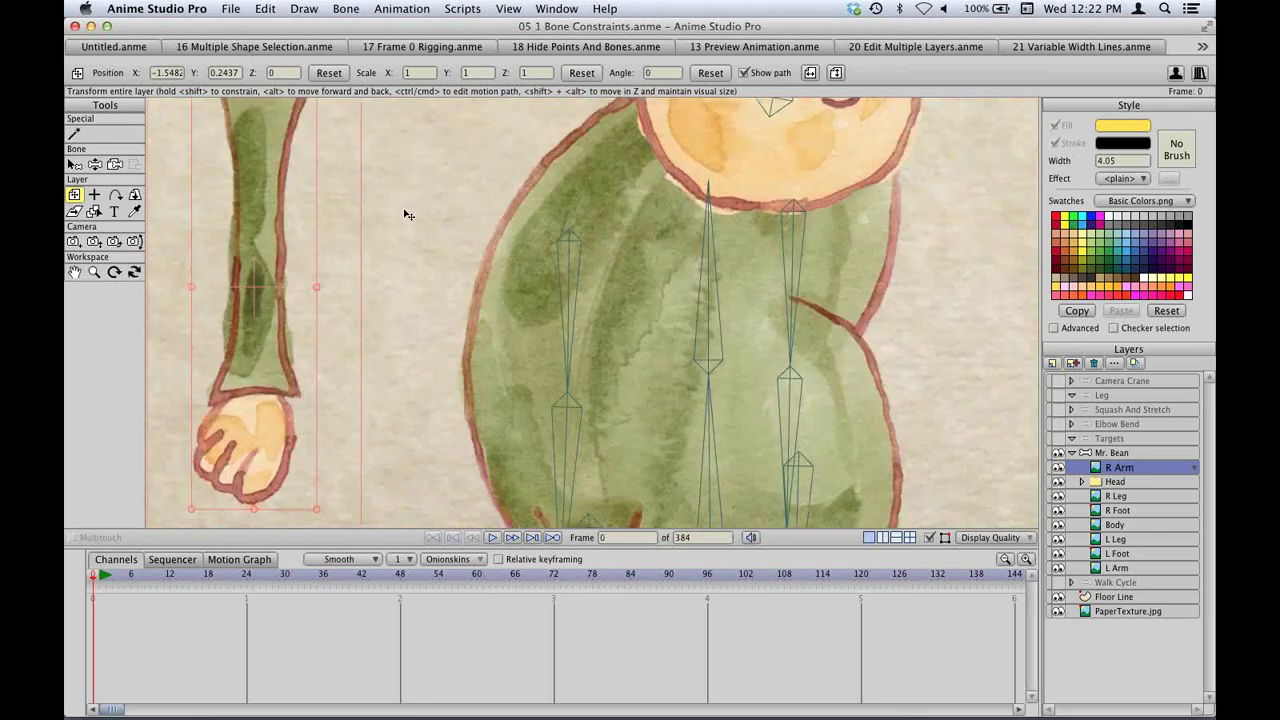
pyautogui.scroll(-3, 606, 277)
# Pose the right arm with Manipulate Bones: raise it in a wave, then point it right.
pyautogui.press('z')
pyautogui.moveTo(786, 320); pyautogui.dragTo(862, 158)
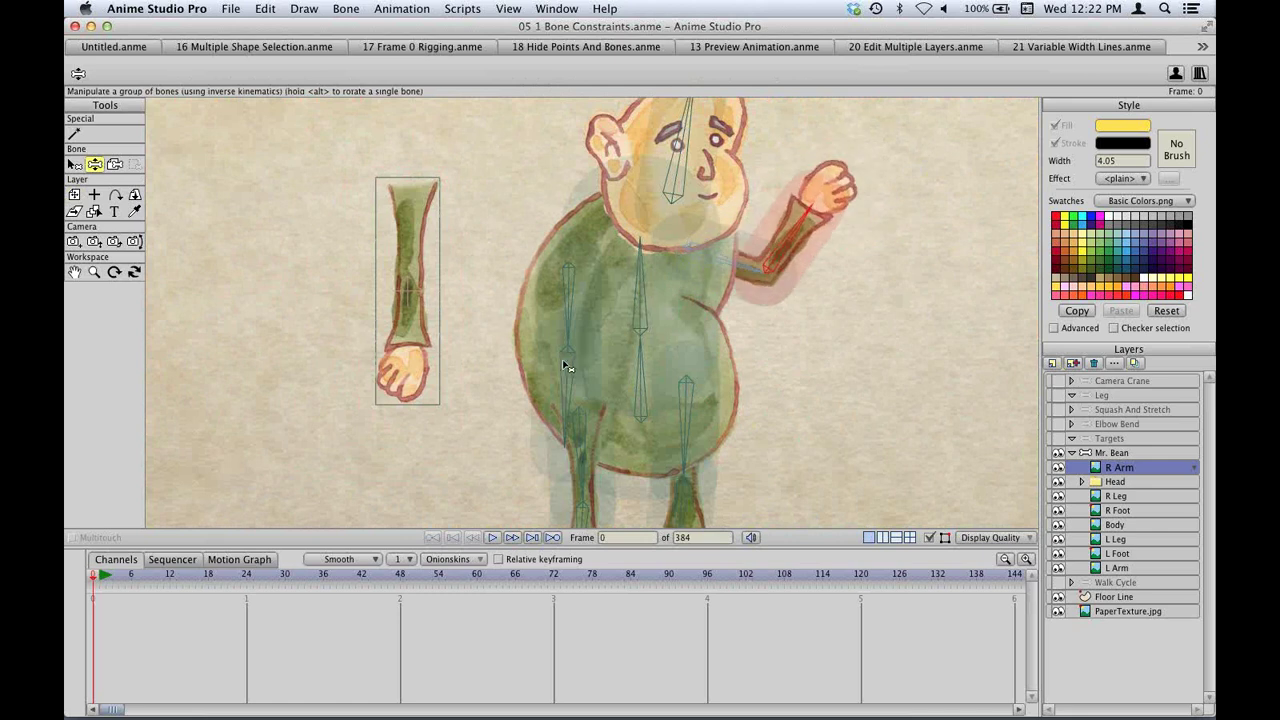
pyautogui.moveTo(566, 363); pyautogui.dragTo(470, 405)
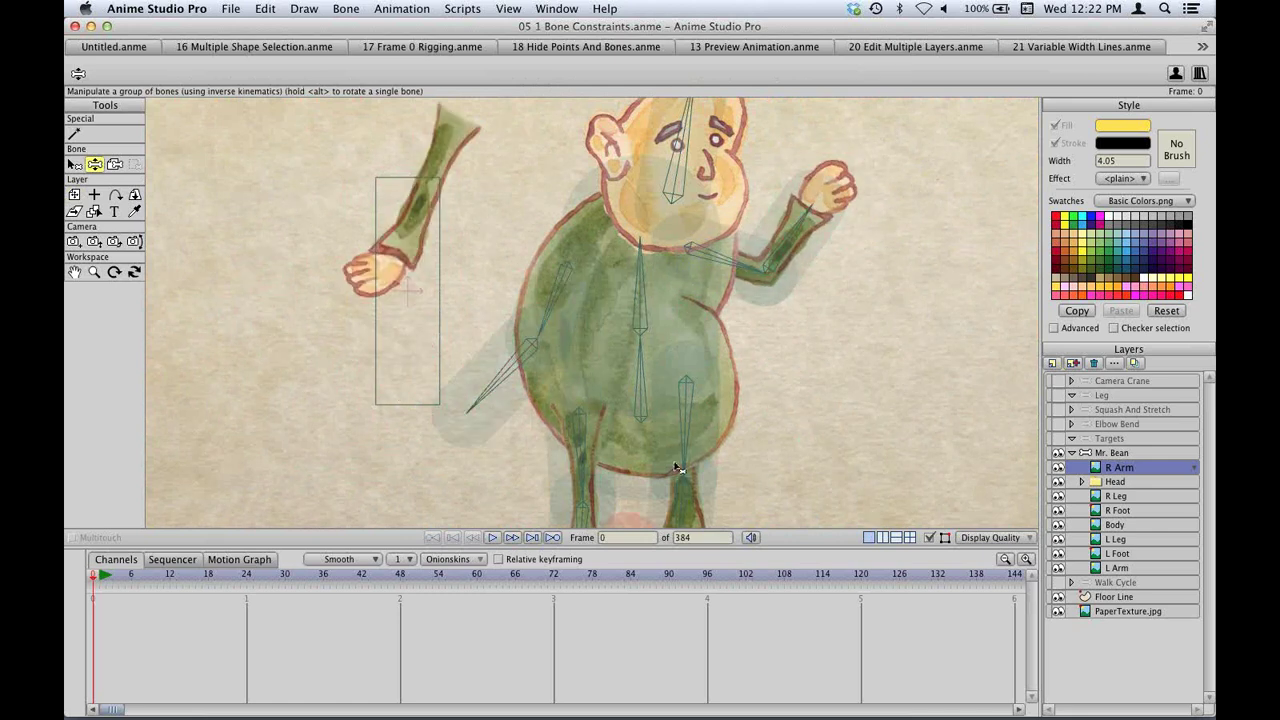
pyautogui.moveTo(700, 286); pyautogui.dragTo(656, 275)
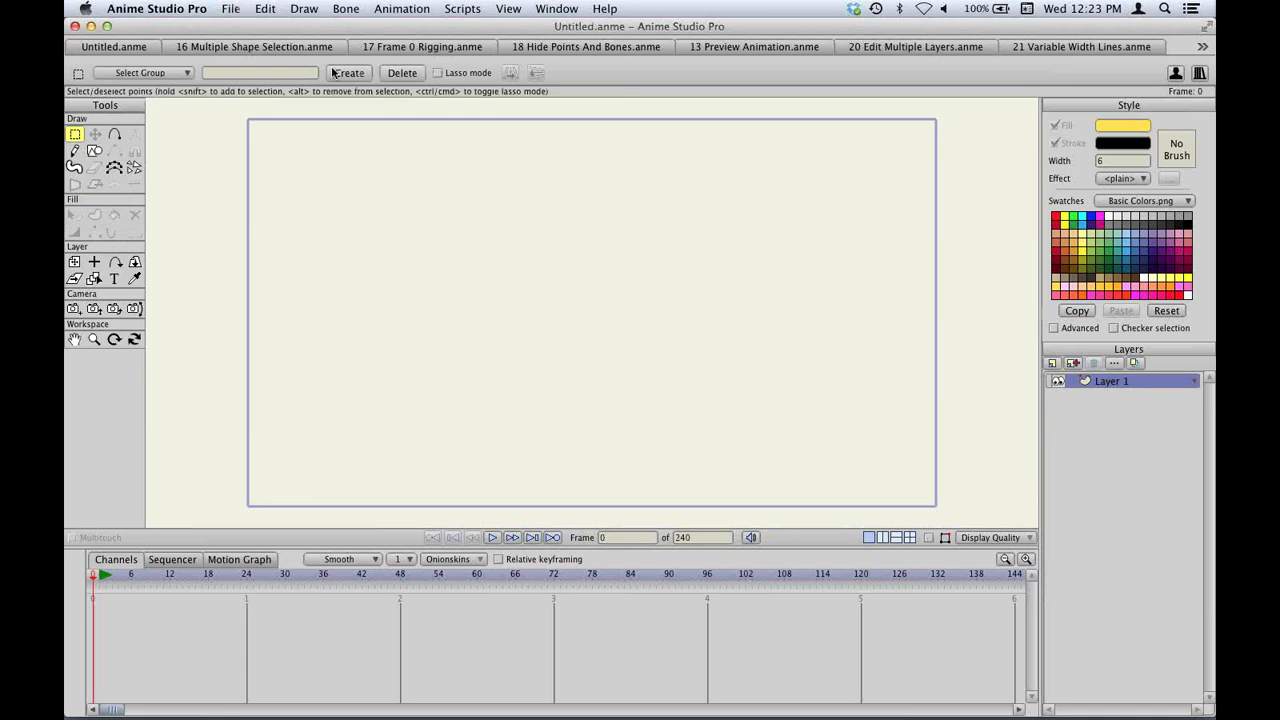
# Open 06 Smart Bone Setup.anme and revert it to its last saved version.
pyautogui.press('super+o')
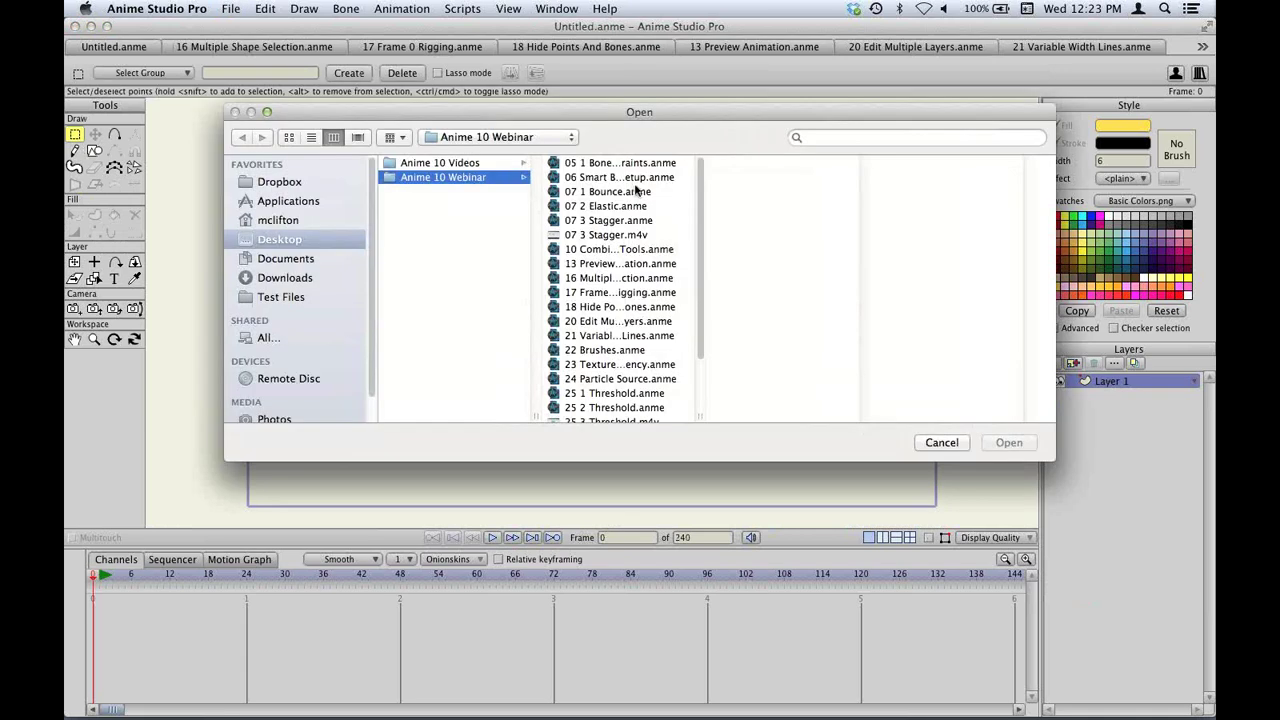
pyautogui.press('Escape')
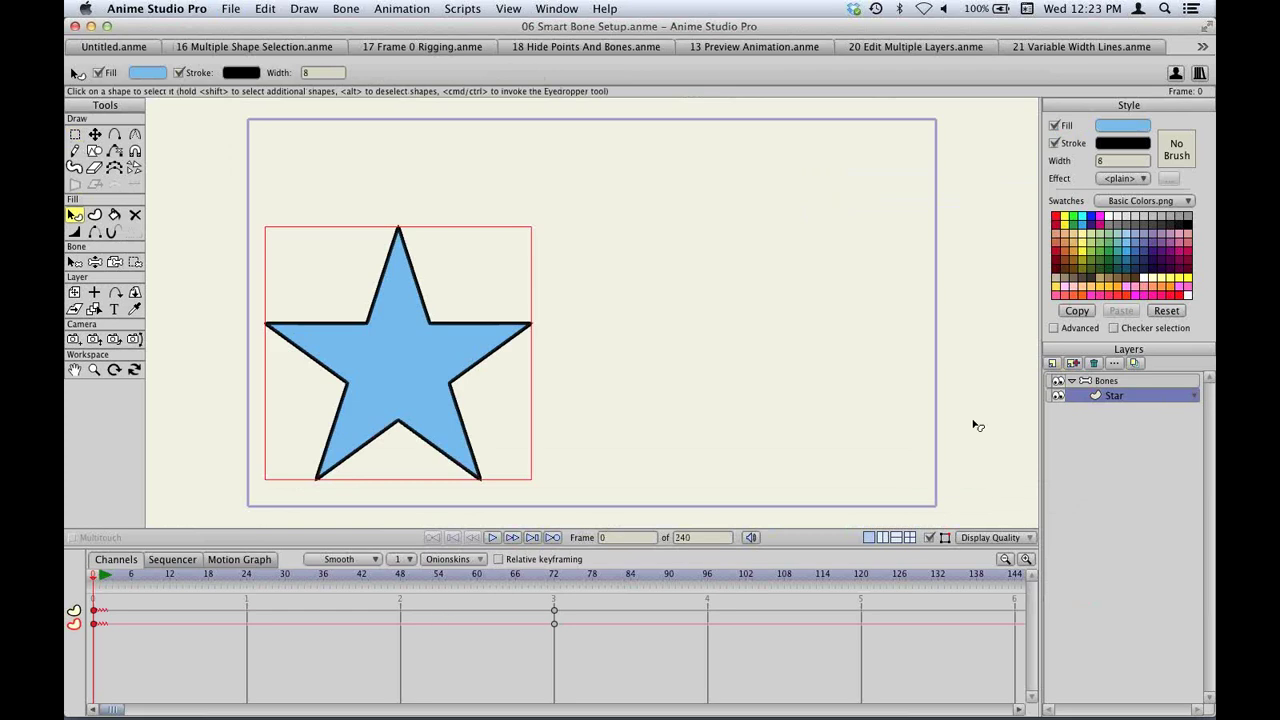
pyautogui.click(231, 8)
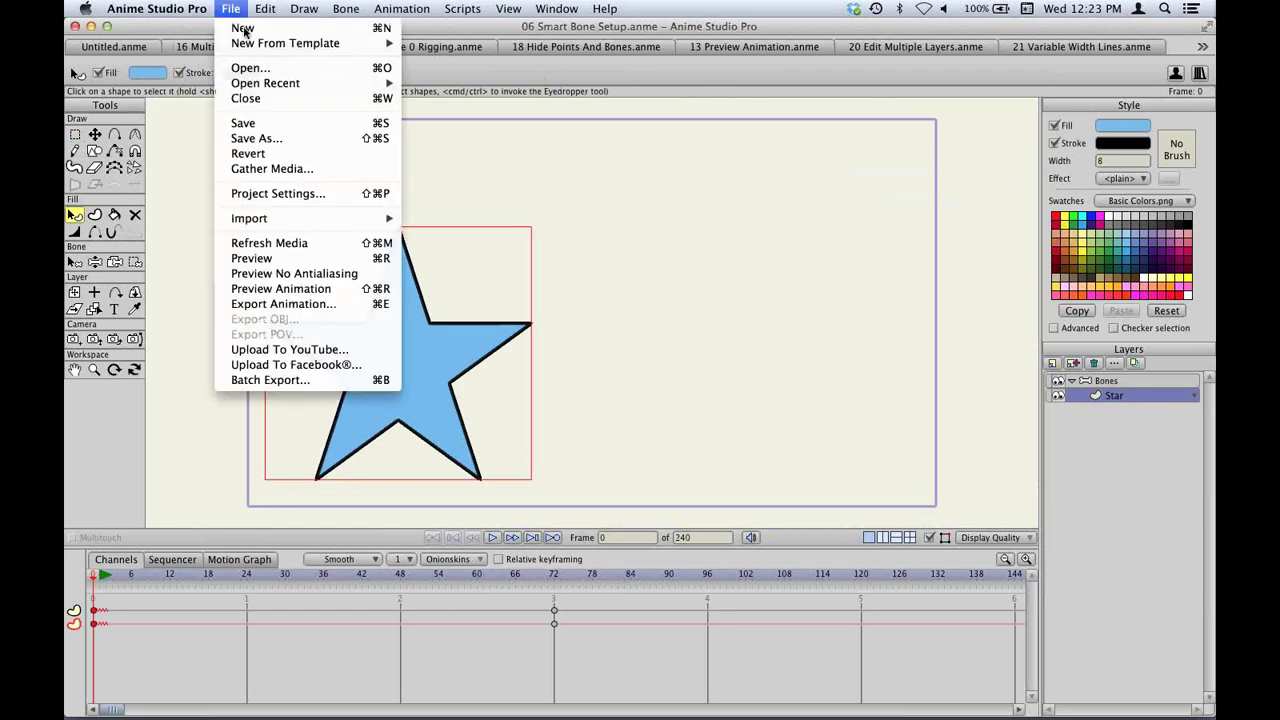
pyautogui.click(276, 155)
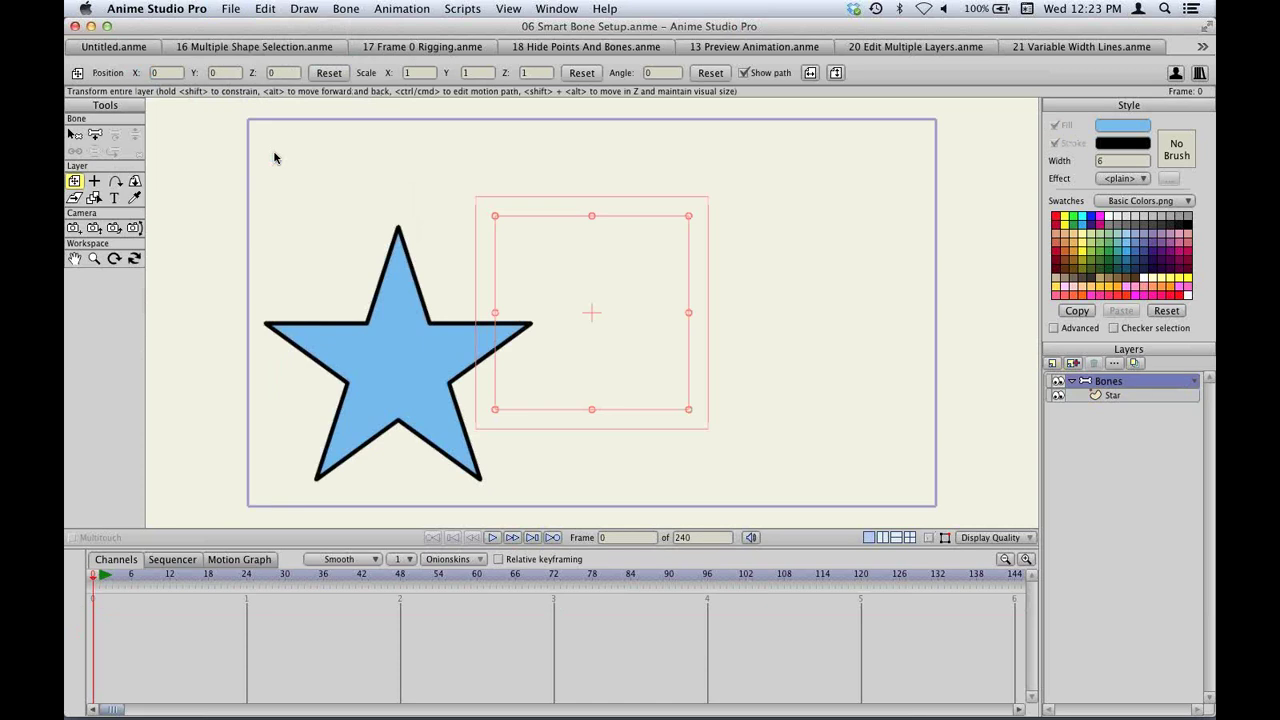
pyautogui.click(94, 135)
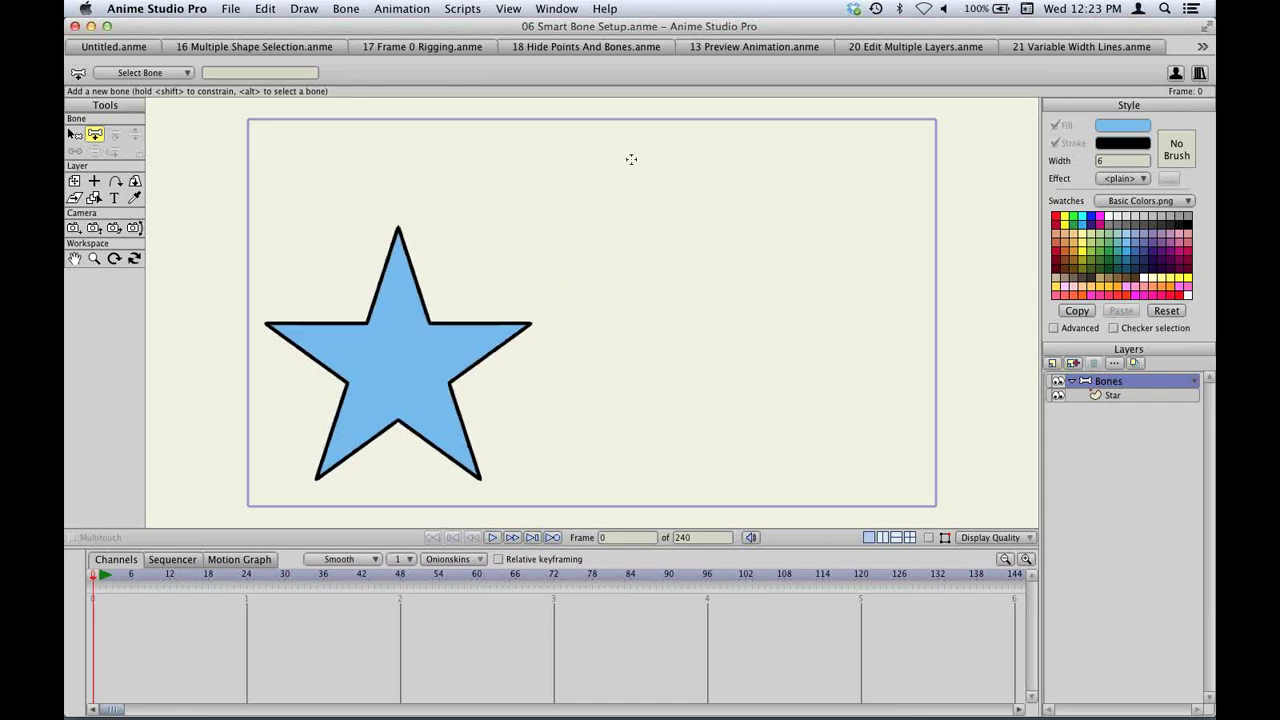
# Draw a vertical bone right of the star and make it a smart bone dial named Mood.
pyautogui.moveTo(631, 160); pyautogui.dragTo(638, 302)
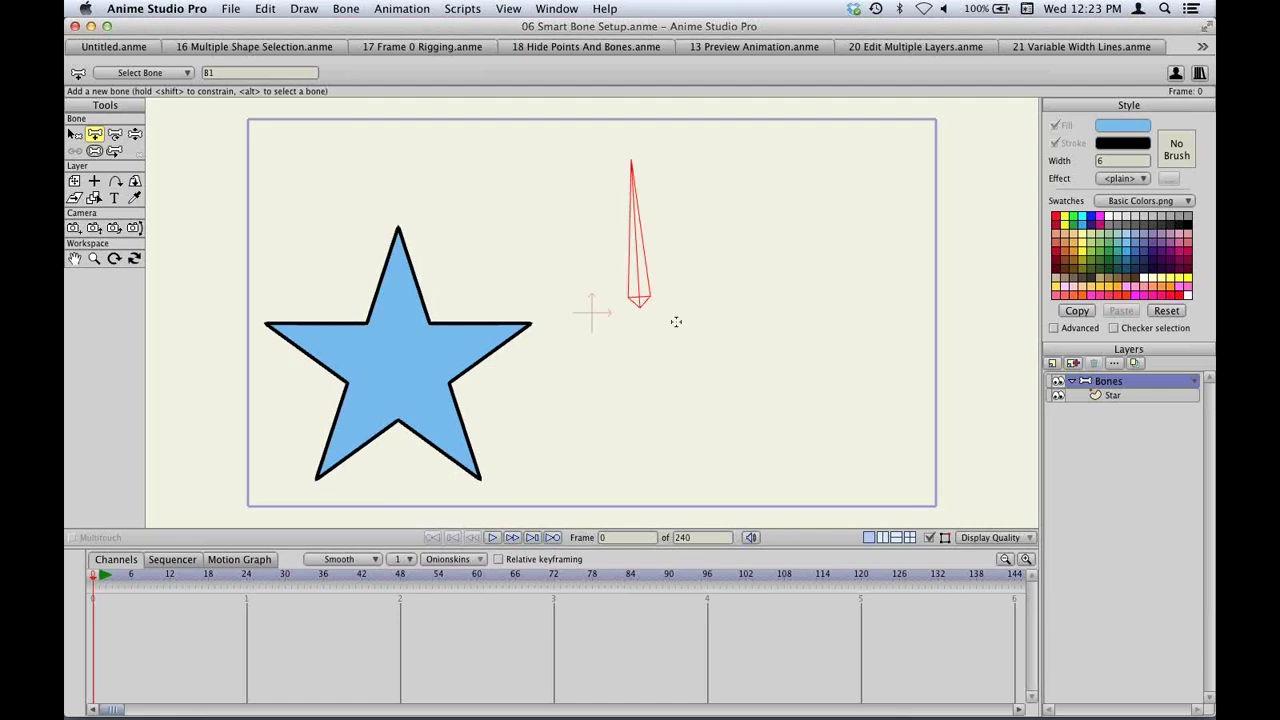
pyautogui.click(342, 8)
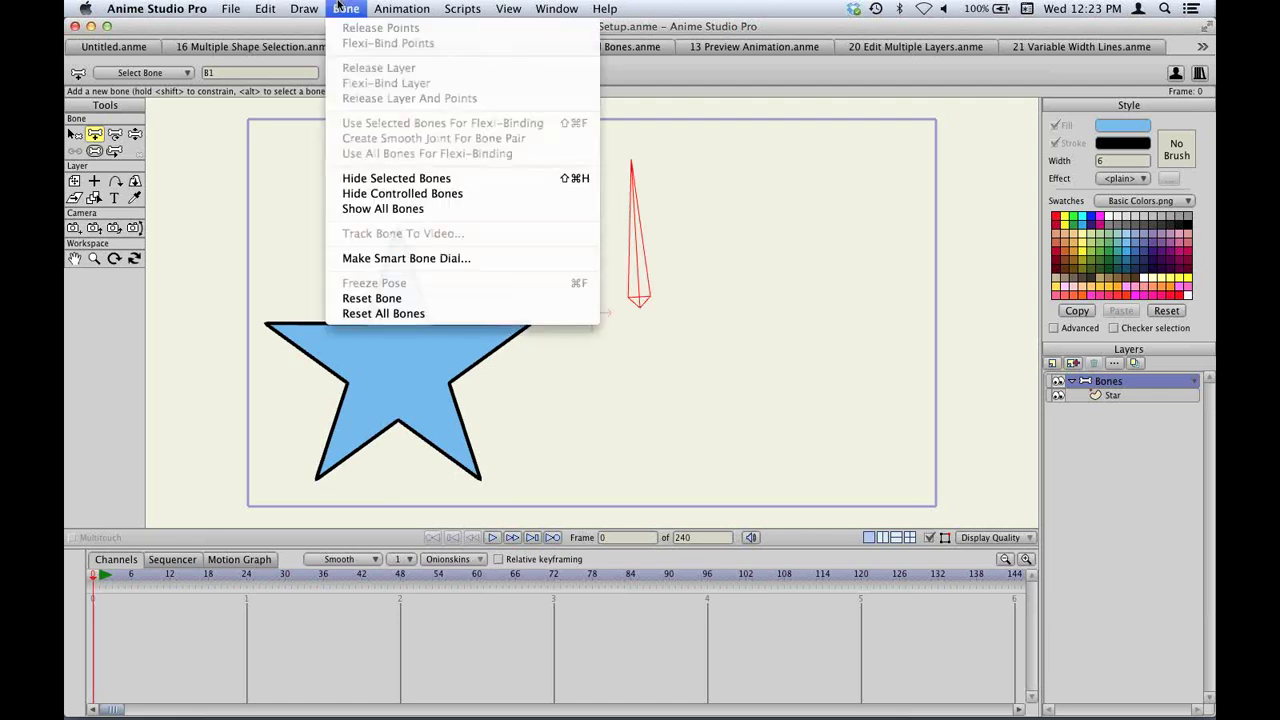
pyautogui.click(404, 258)
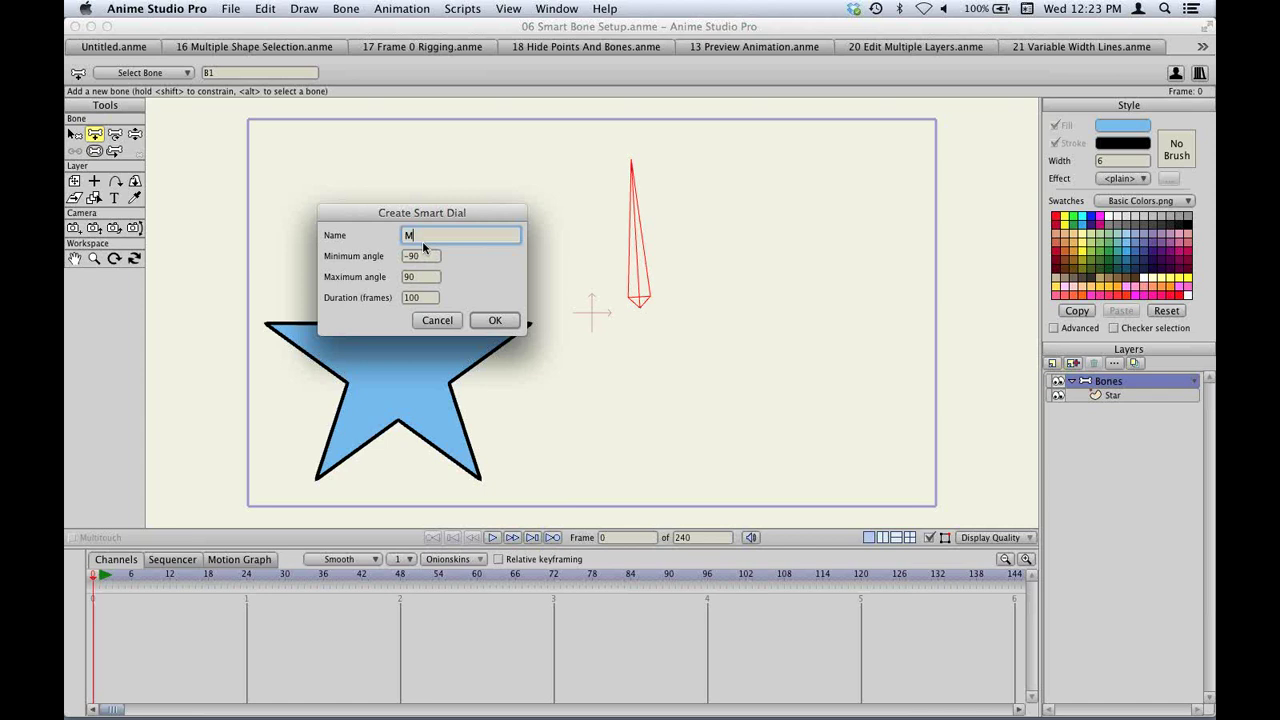
pyautogui.write('ood')
pyautogui.press('Return')
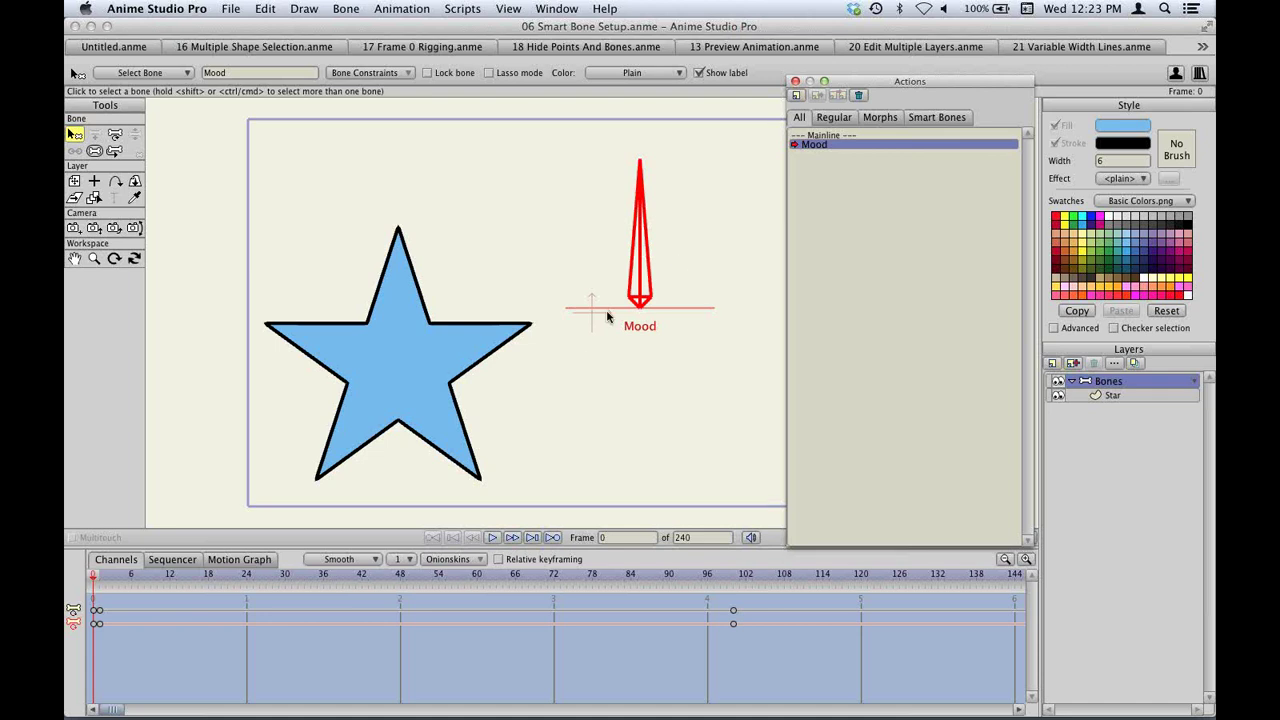
# Select all of the Star layer's points and reset them to key the shape at frame 1.
pyautogui.click(97, 580)
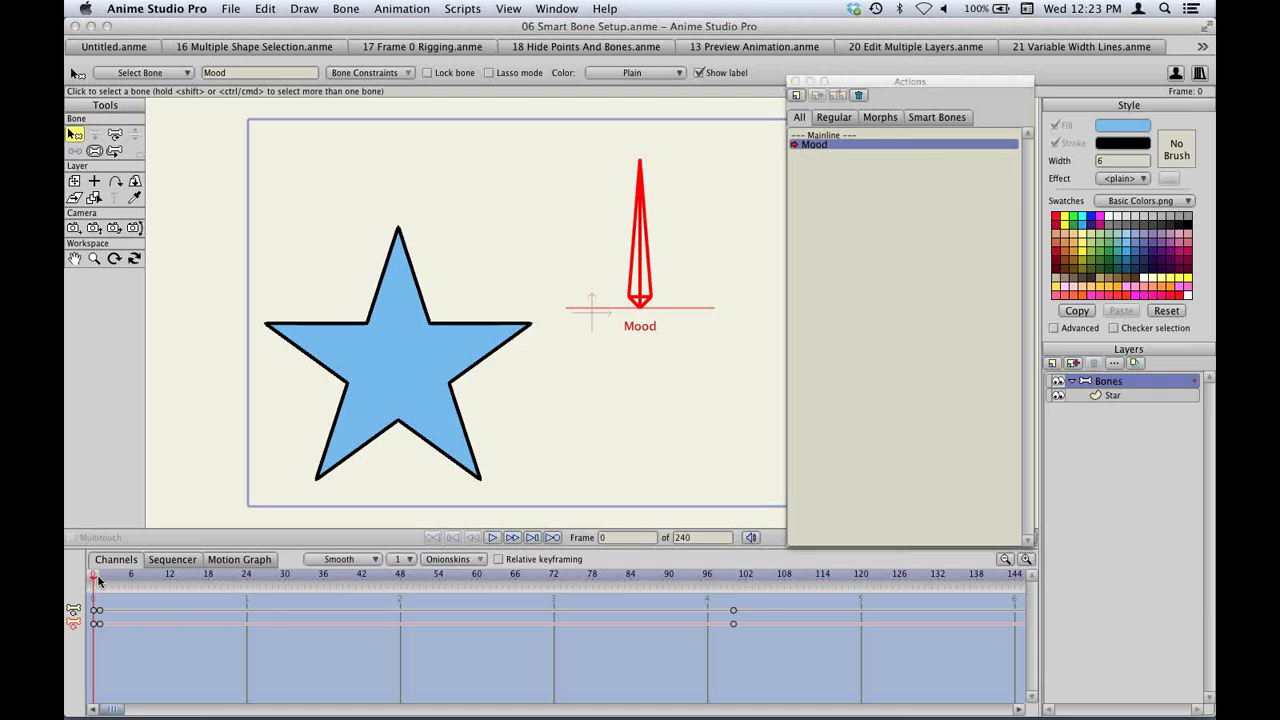
pyautogui.moveTo(97, 580); pyautogui.dragTo(391, 577)
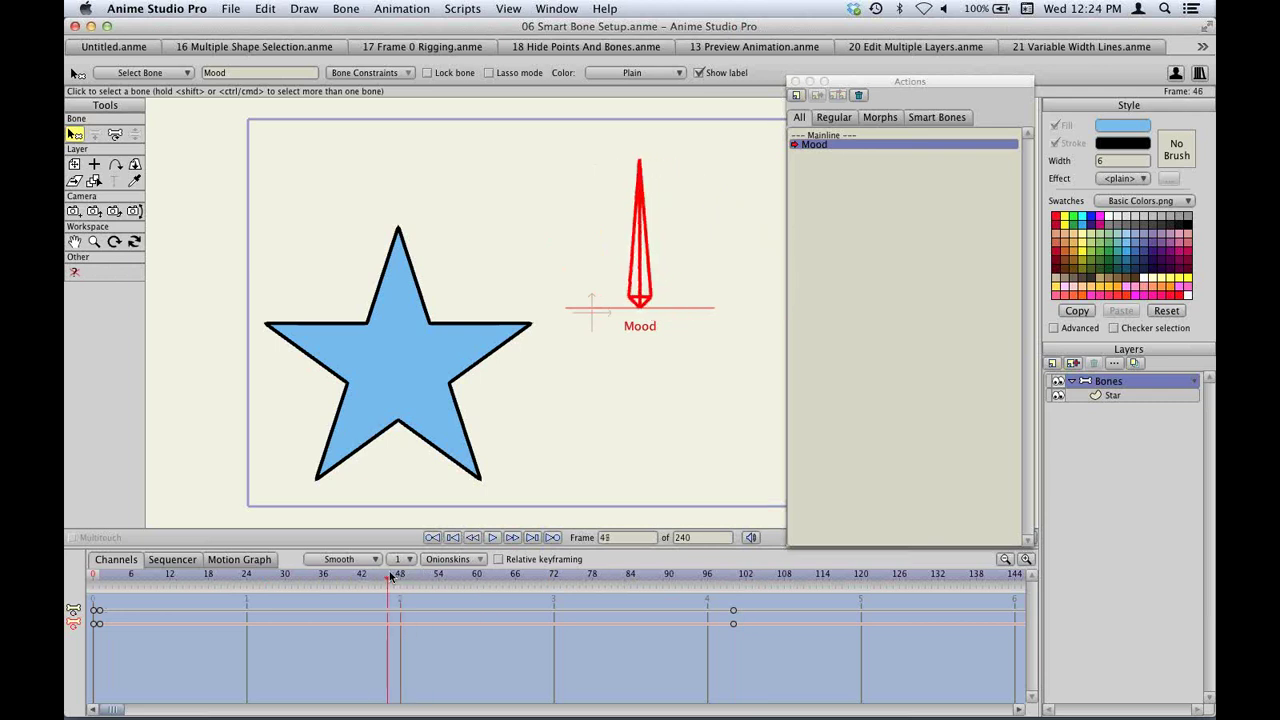
pyautogui.click(1118, 396)
pyautogui.press('super+a')
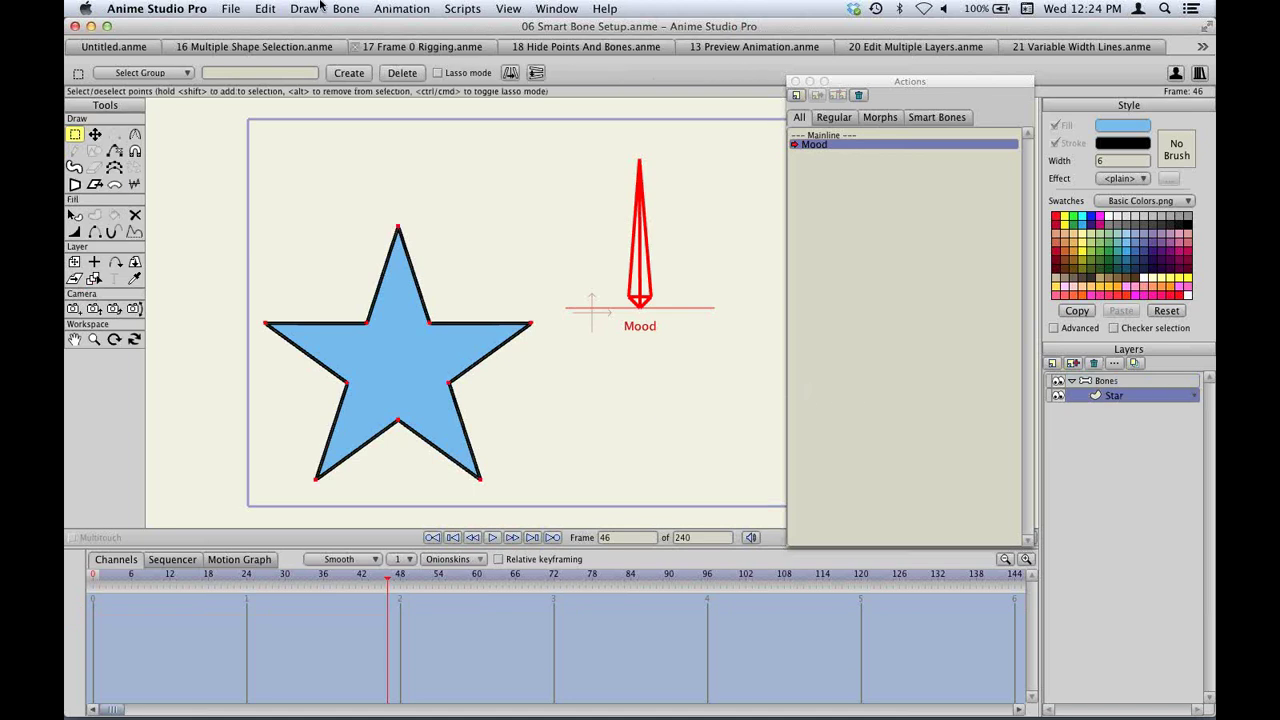
pyautogui.click(305, 8)
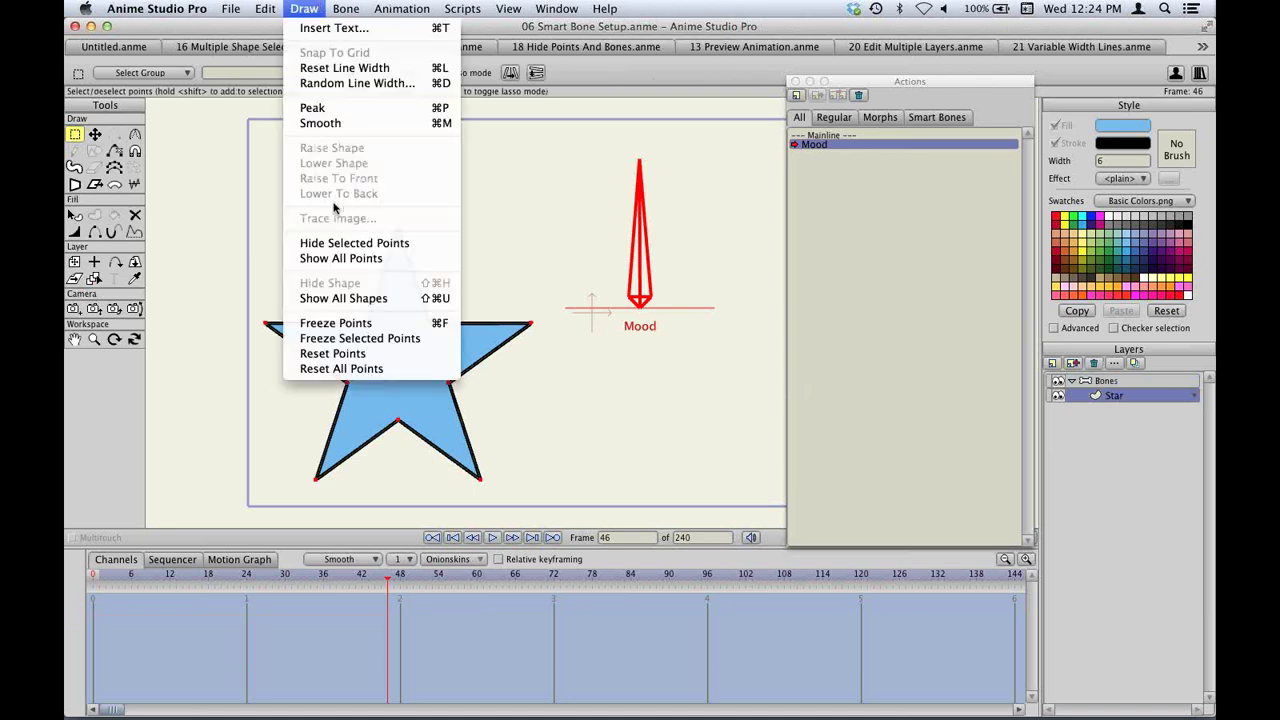
pyautogui.click(371, 369)
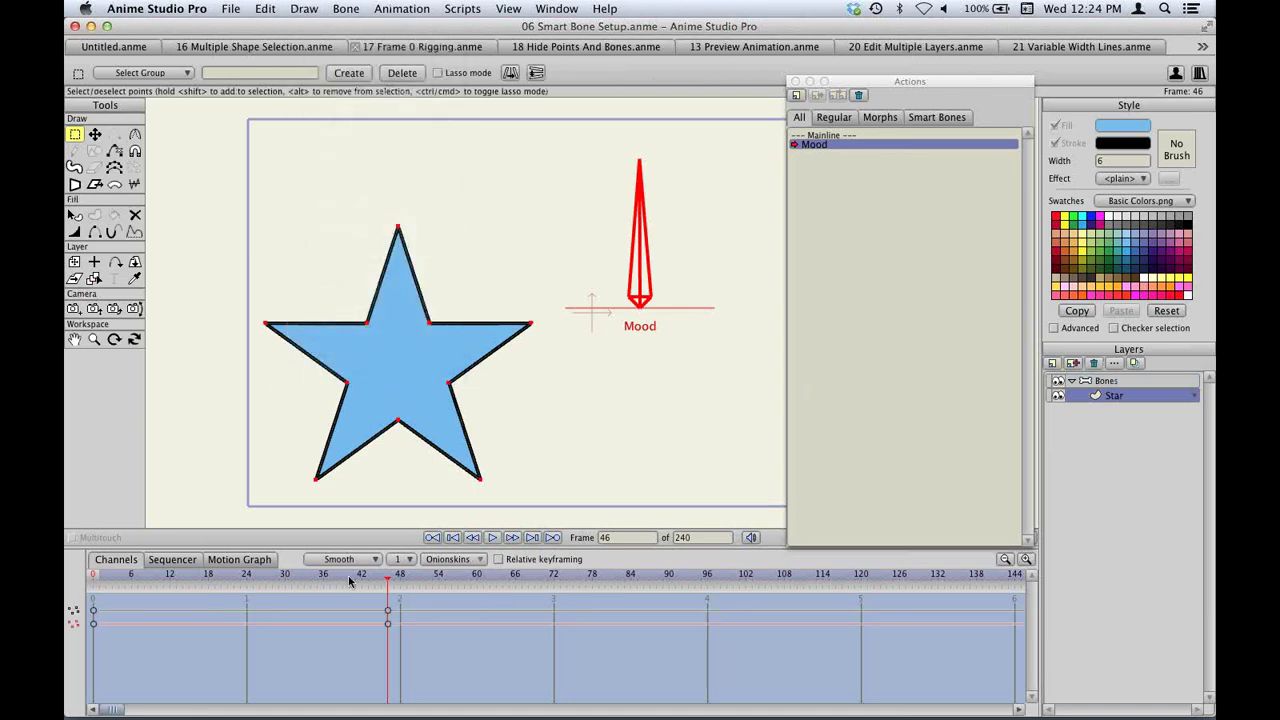
pyautogui.click(100, 576)
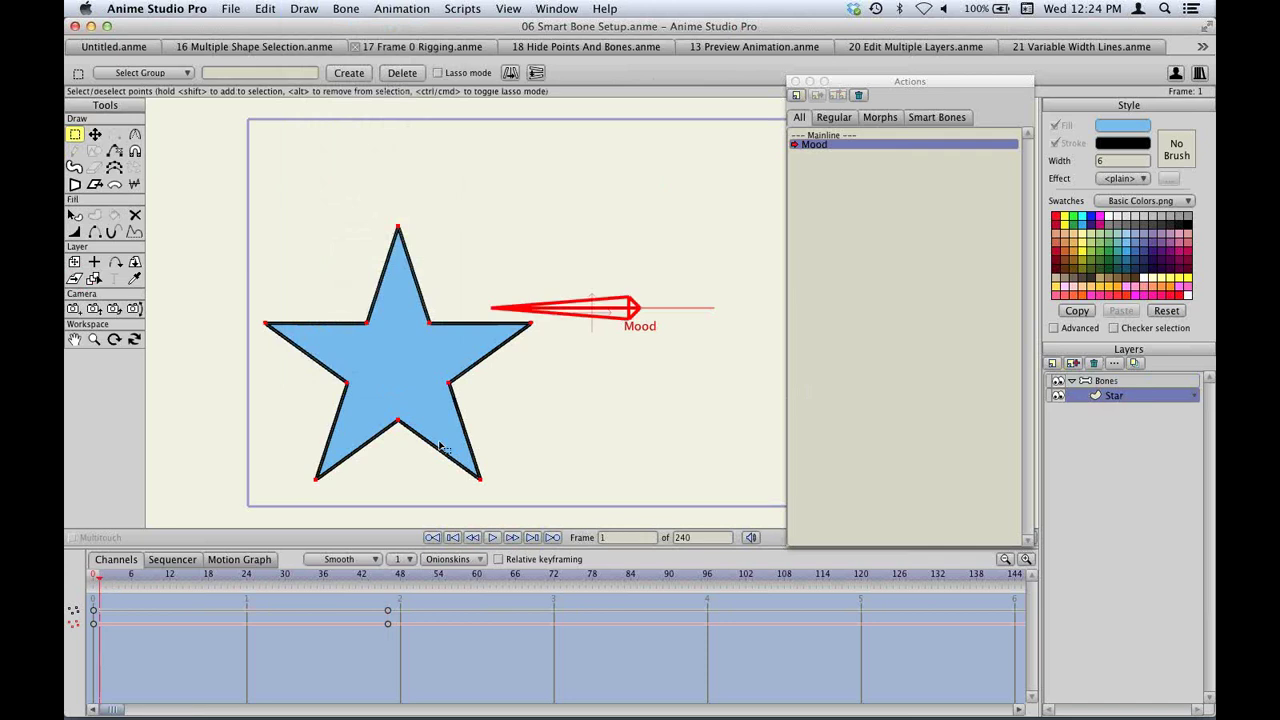
# Pull the star's five tips outward and down to distort its frame-1 shape.
pyautogui.press('t')
pyautogui.moveTo(531, 323); pyautogui.dragTo(563, 391)
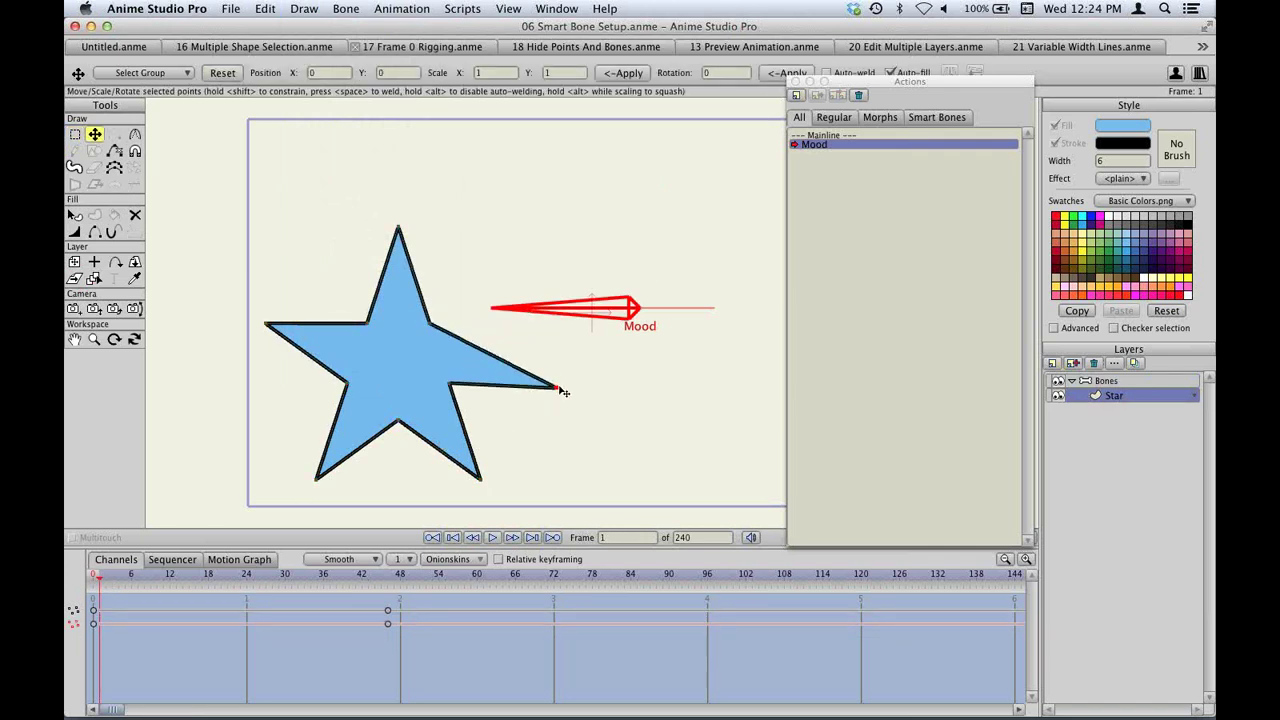
pyautogui.moveTo(266, 323); pyautogui.dragTo(241, 373)
pyautogui.moveTo(316, 478); pyautogui.dragTo(330, 510)
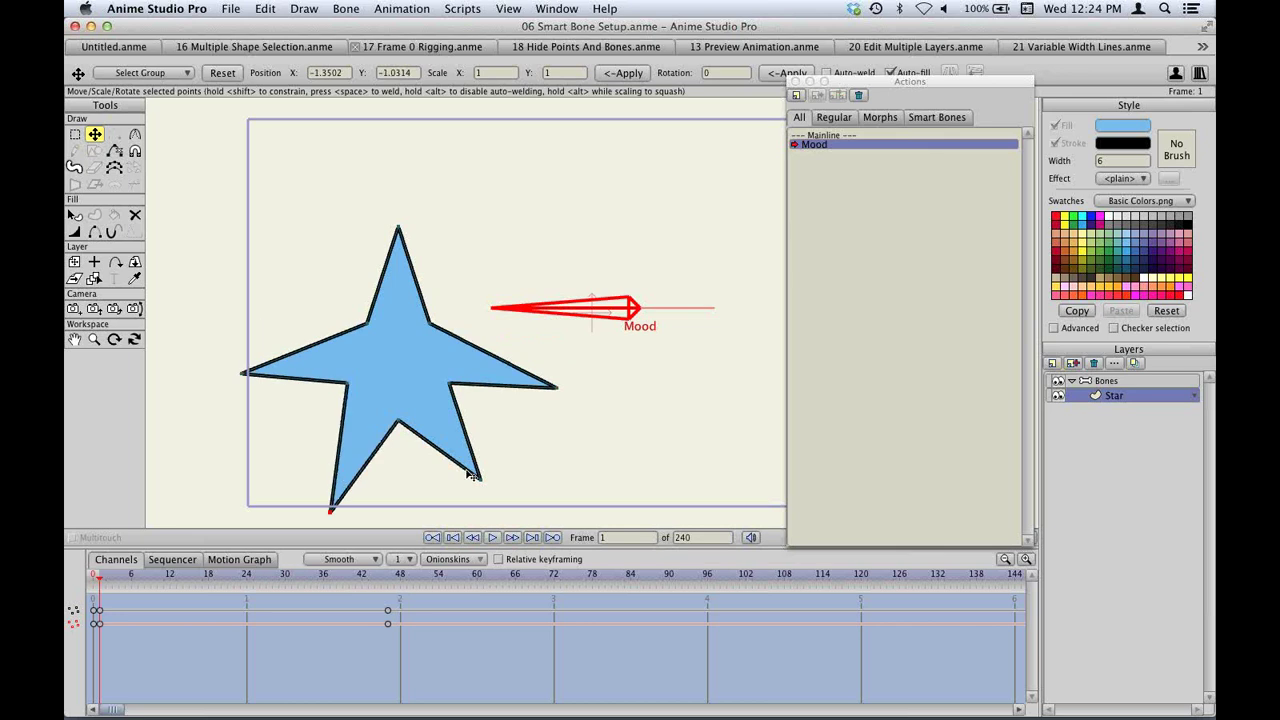
pyautogui.moveTo(481, 479); pyautogui.dragTo(476, 489)
pyautogui.moveTo(398, 227); pyautogui.dragTo(363, 274)
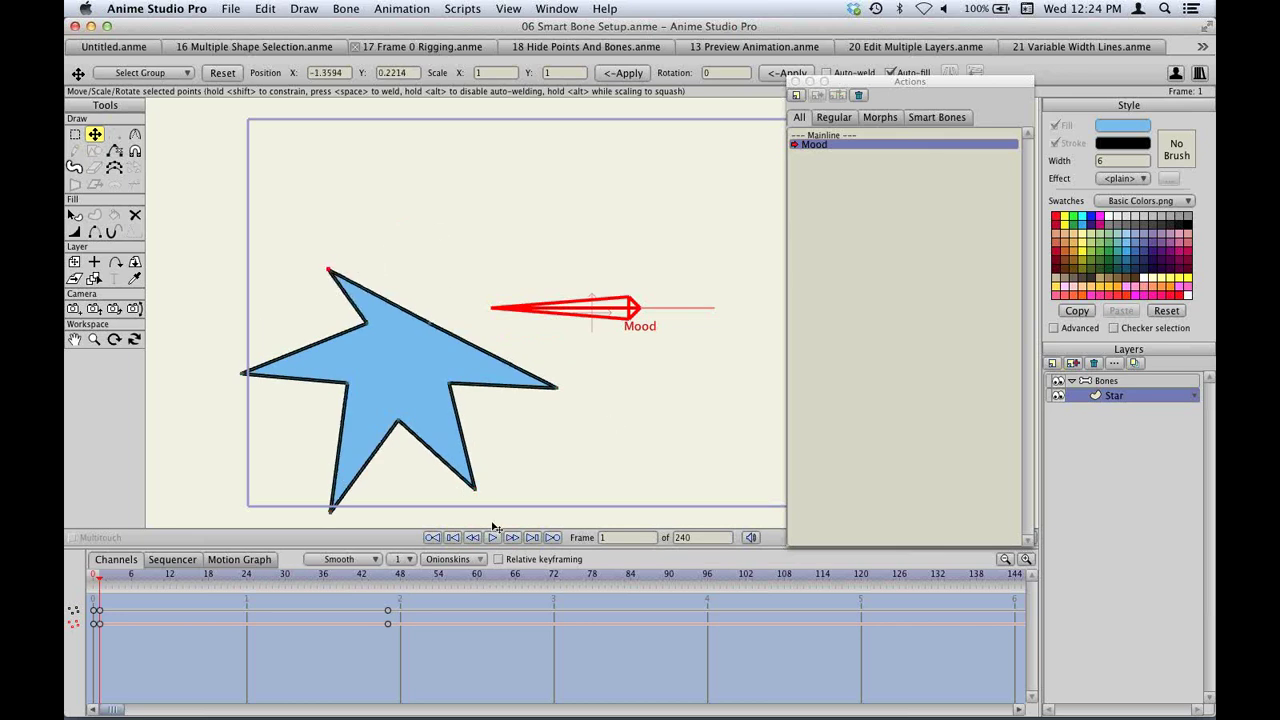
# At frame 98, stretch the star's tips upward and outward, then return to Mainline.
pyautogui.moveTo(456, 578); pyautogui.dragTo(720, 578)
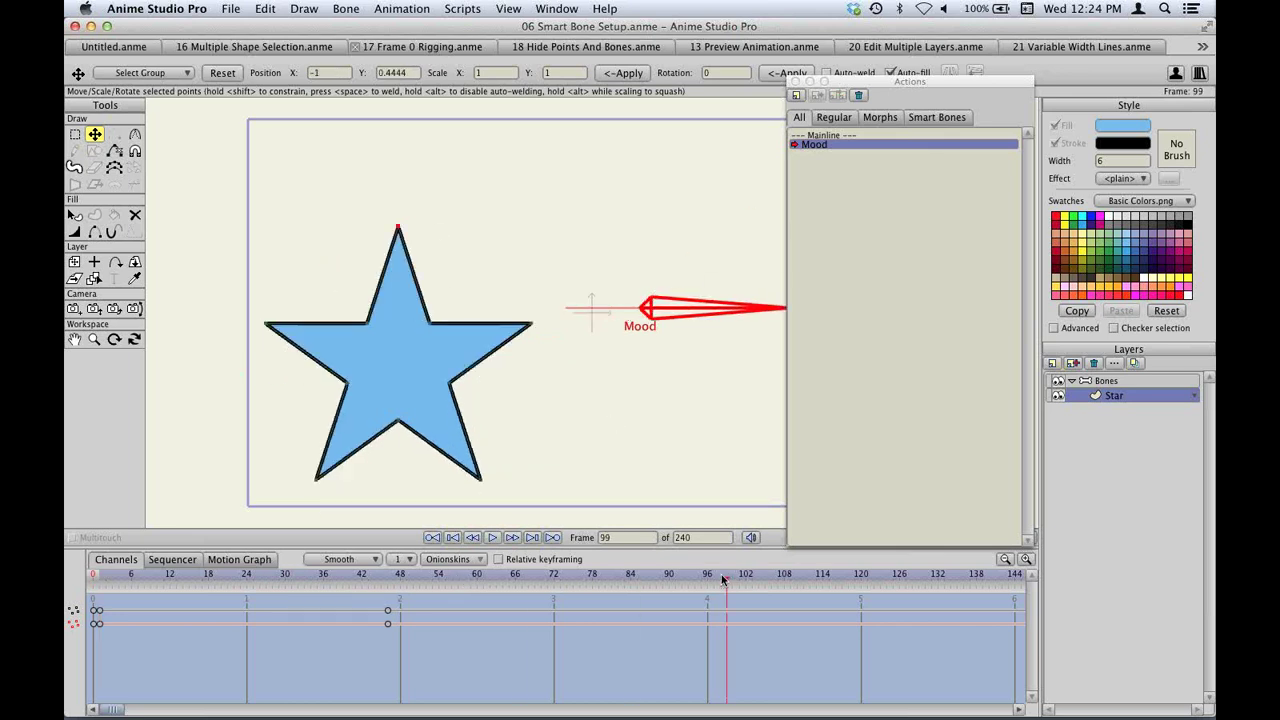
pyautogui.moveTo(531, 318); pyautogui.dragTo(530, 215)
pyautogui.moveTo(266, 323); pyautogui.dragTo(264, 236)
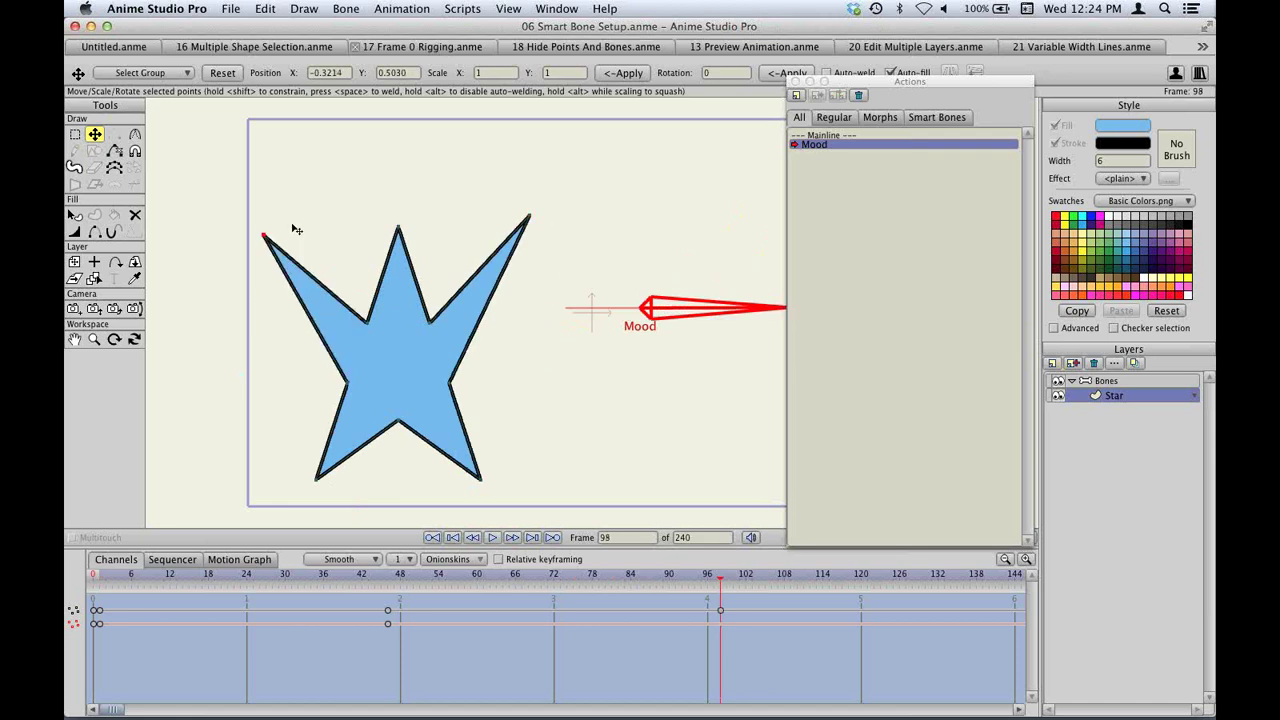
pyautogui.moveTo(481, 479); pyautogui.dragTo(512, 413)
pyautogui.moveTo(318, 476); pyautogui.dragTo(256, 417)
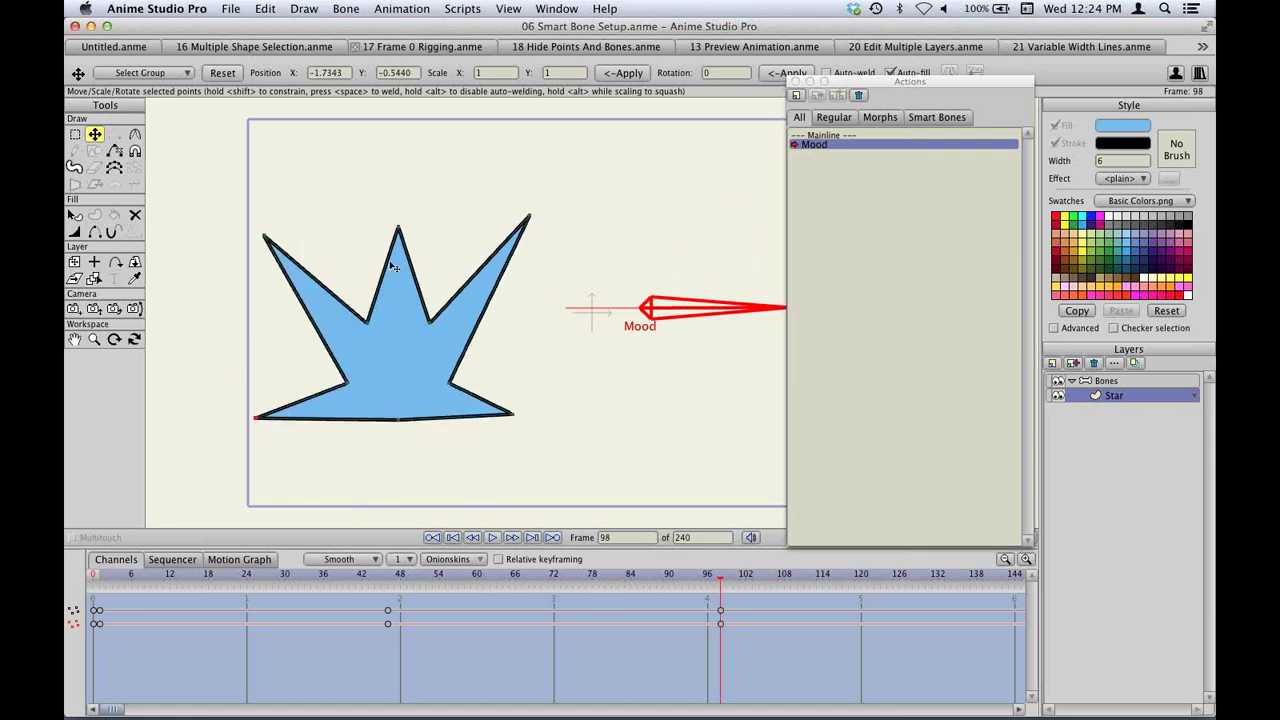
pyautogui.moveTo(398, 228); pyautogui.dragTo(412, 163)
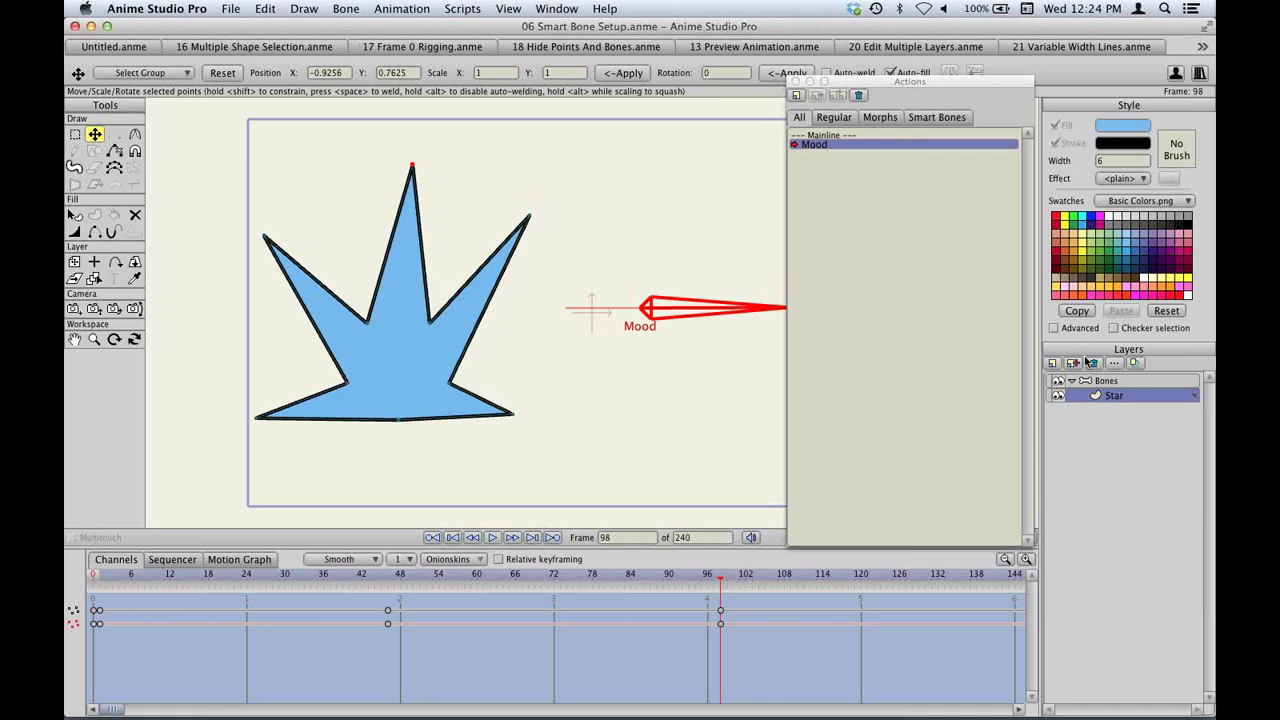
pyautogui.click(860, 134)
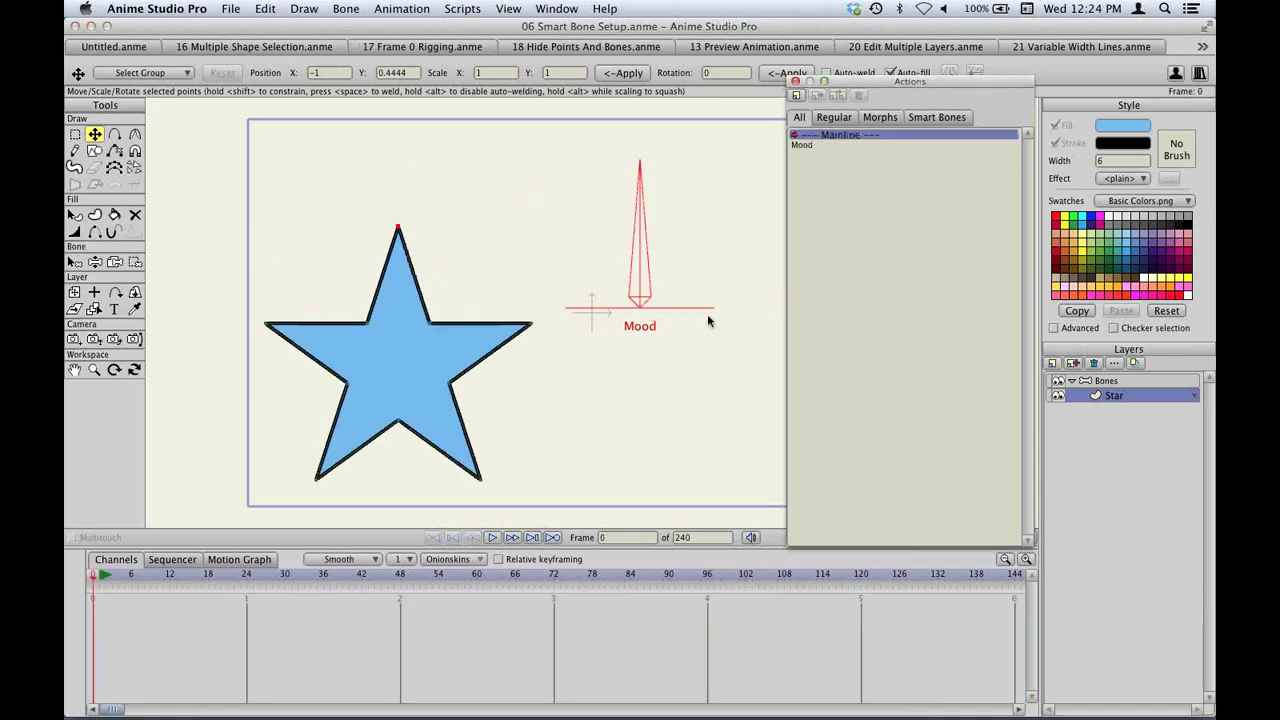
# Swing the Mood bone right and left to check the star distorts, then open the Mood action.
pyautogui.press('z')
pyautogui.click(640, 183)
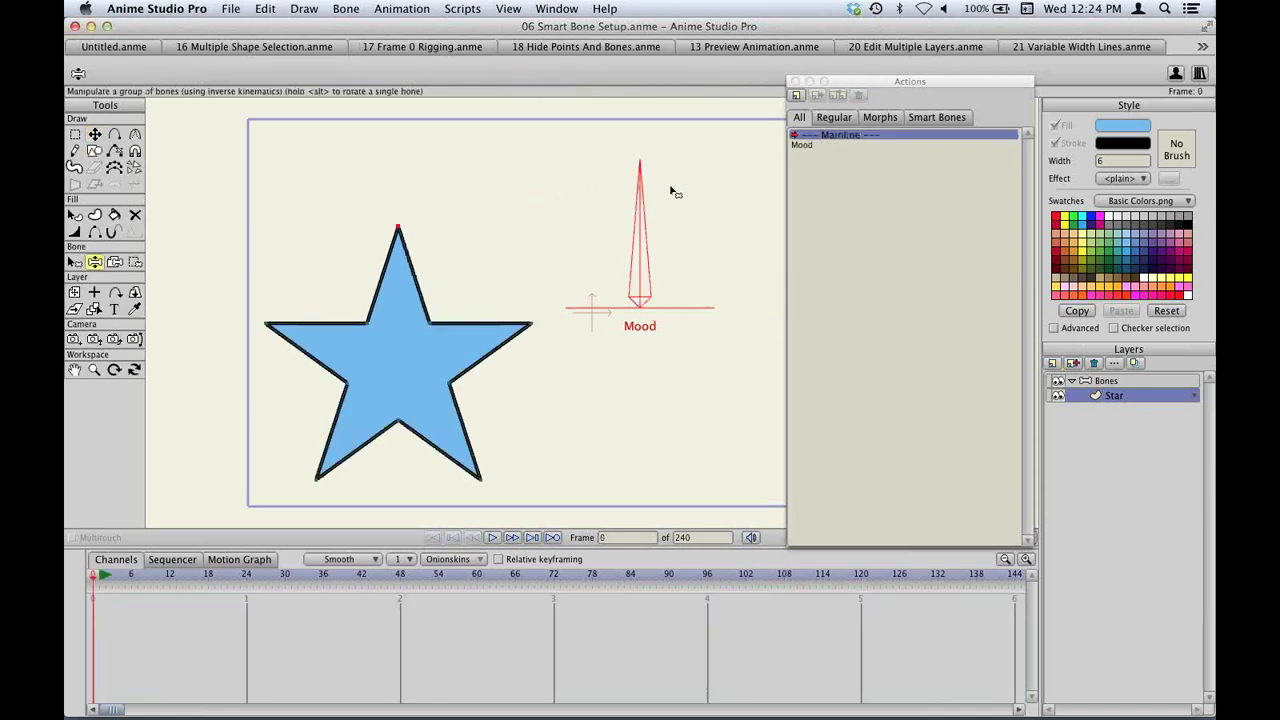
pyautogui.moveTo(627, 183); pyautogui.dragTo(722, 190)
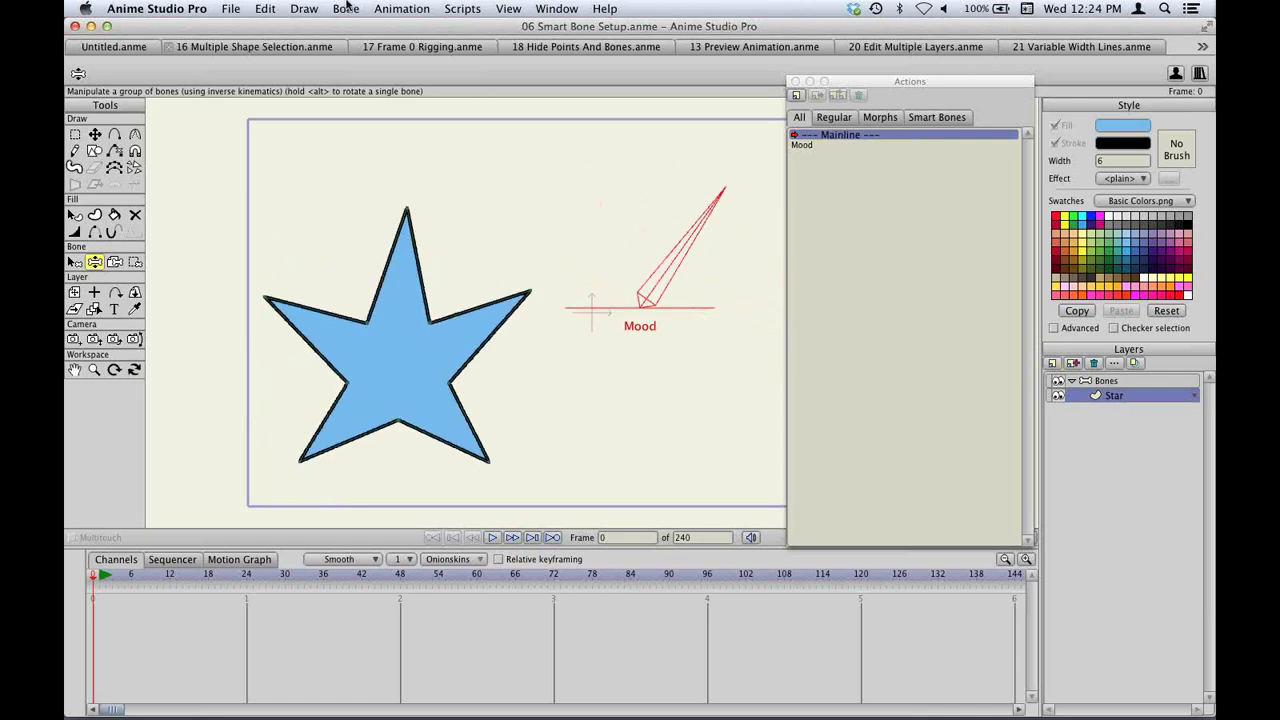
pyautogui.click(346, 8)
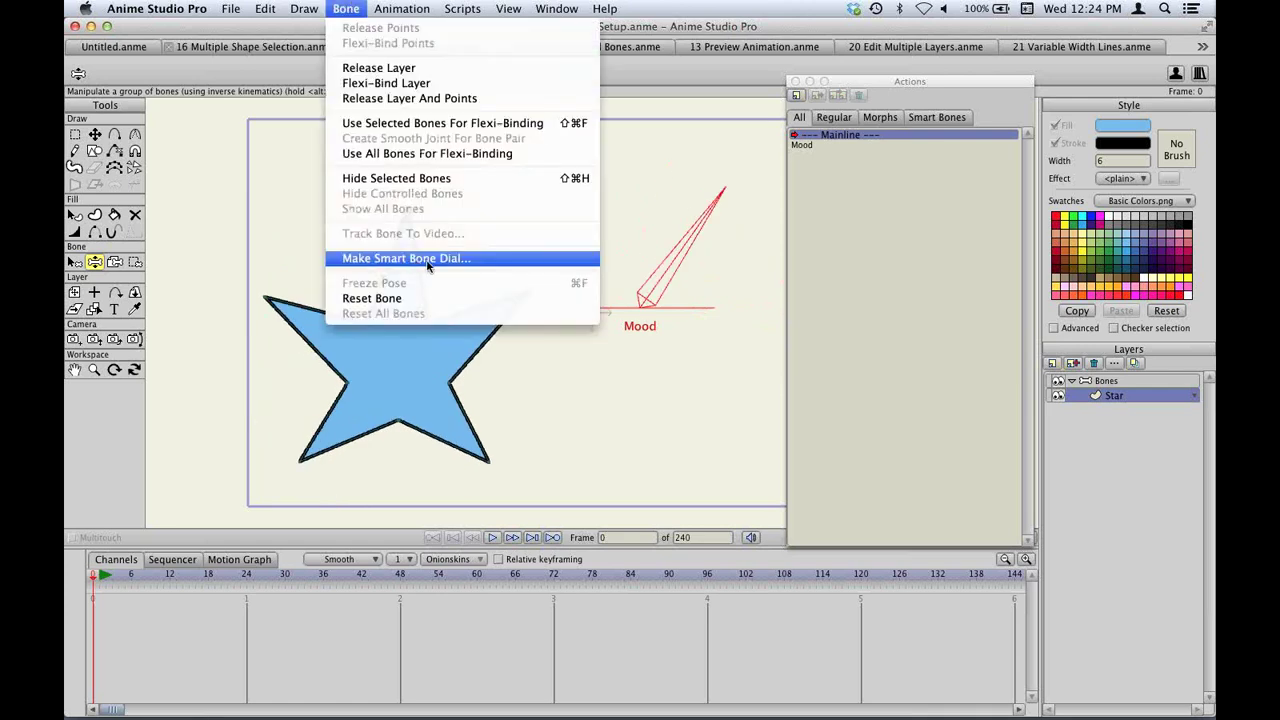
pyautogui.click(340, 6)
pyautogui.moveTo(724, 206); pyautogui.dragTo(450, 282)
pyautogui.doubleClick(814, 144)
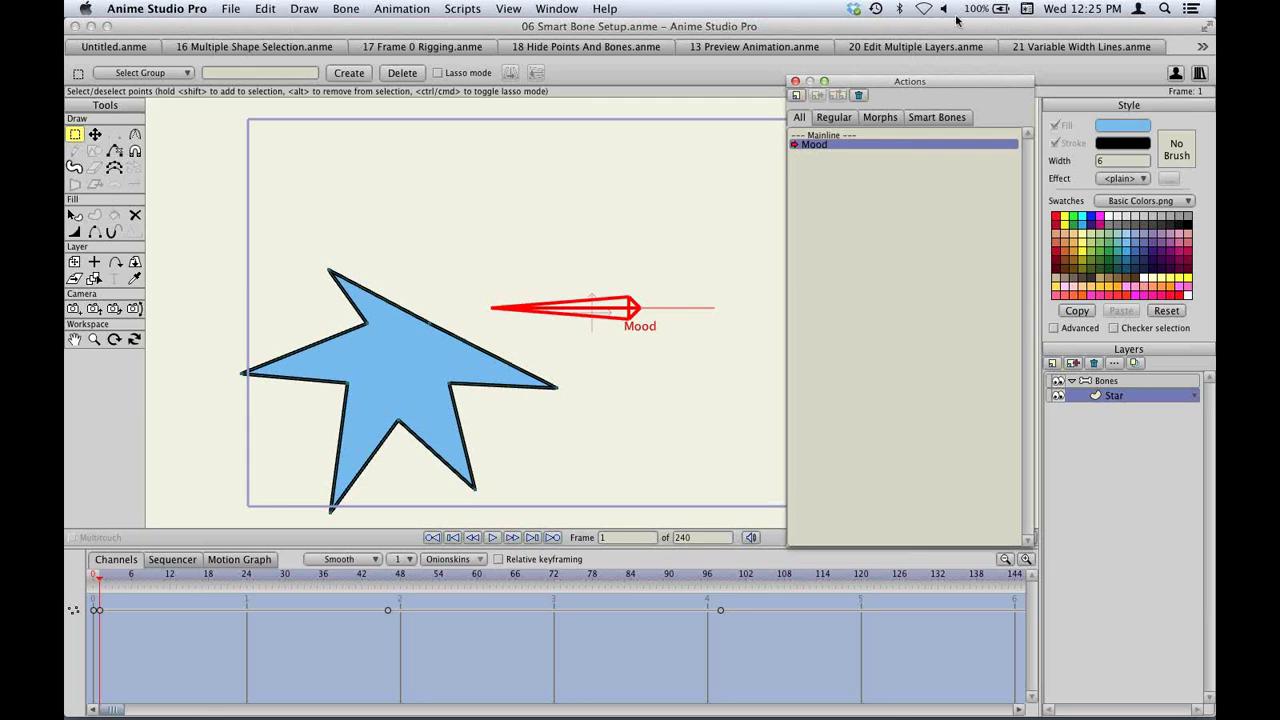
# Select the Bones layer and switch the Actions window back to Mainline.
pyautogui.click(795, 81)
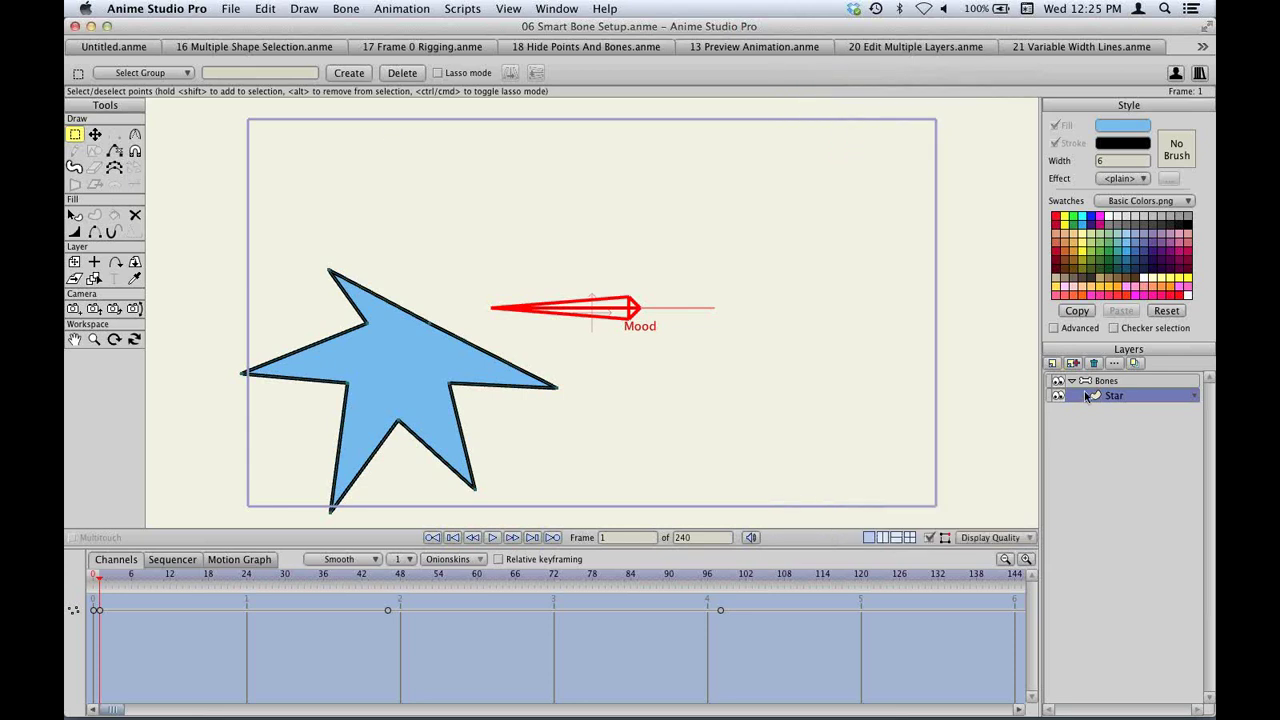
pyautogui.click(1090, 384)
pyautogui.press('super+shift+a')
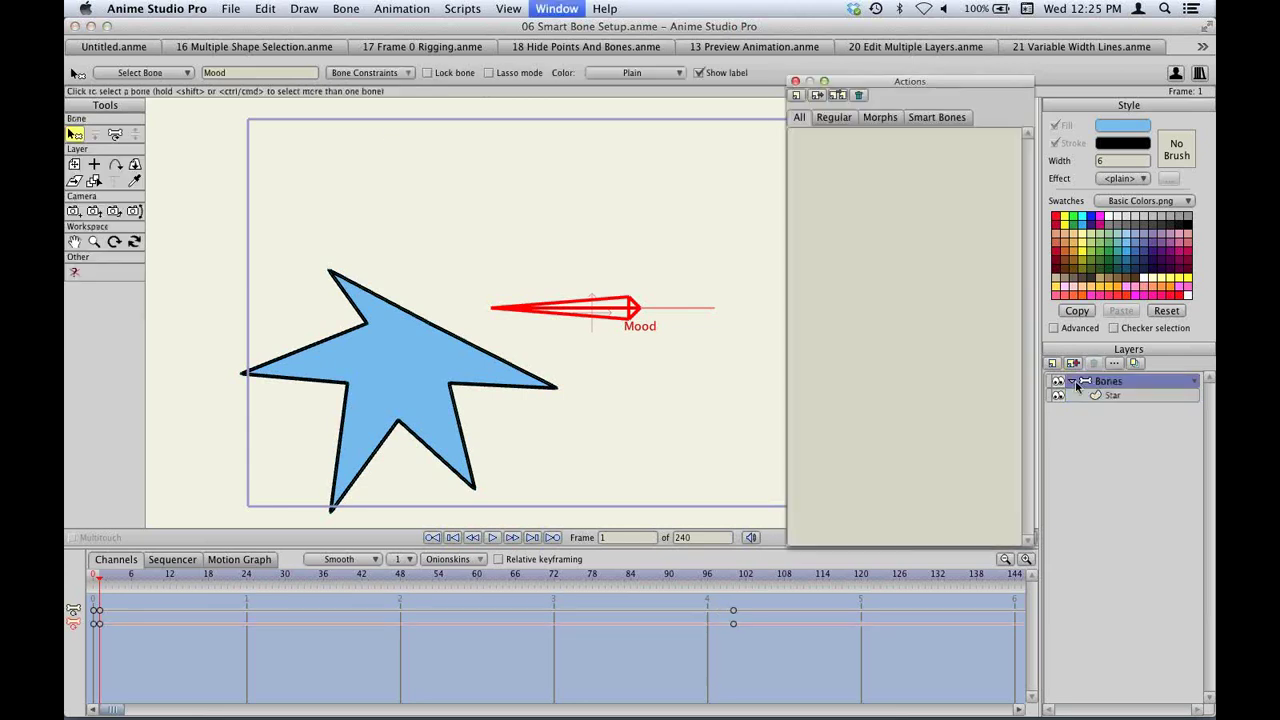
pyautogui.click(827, 135)
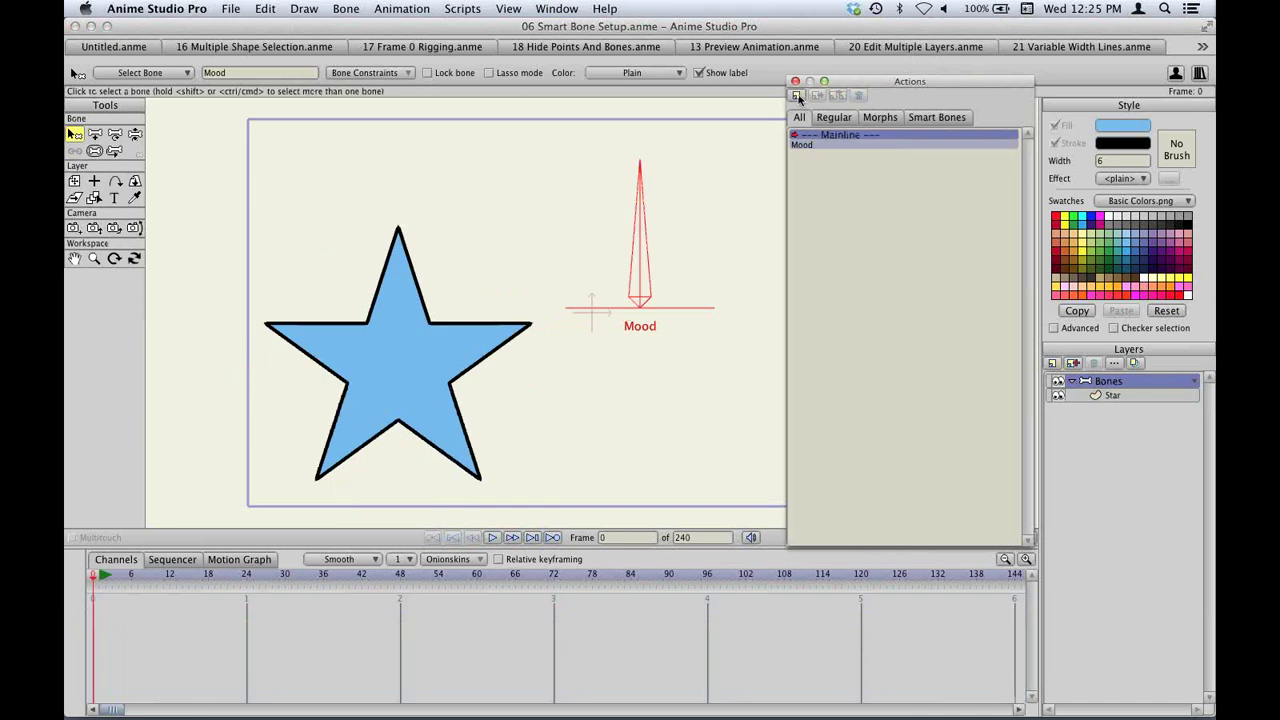
pyautogui.click(795, 81)
# Select the Star layer, reactivate the Mood action, and drag its first keyframe later.
pyautogui.click(1108, 396)
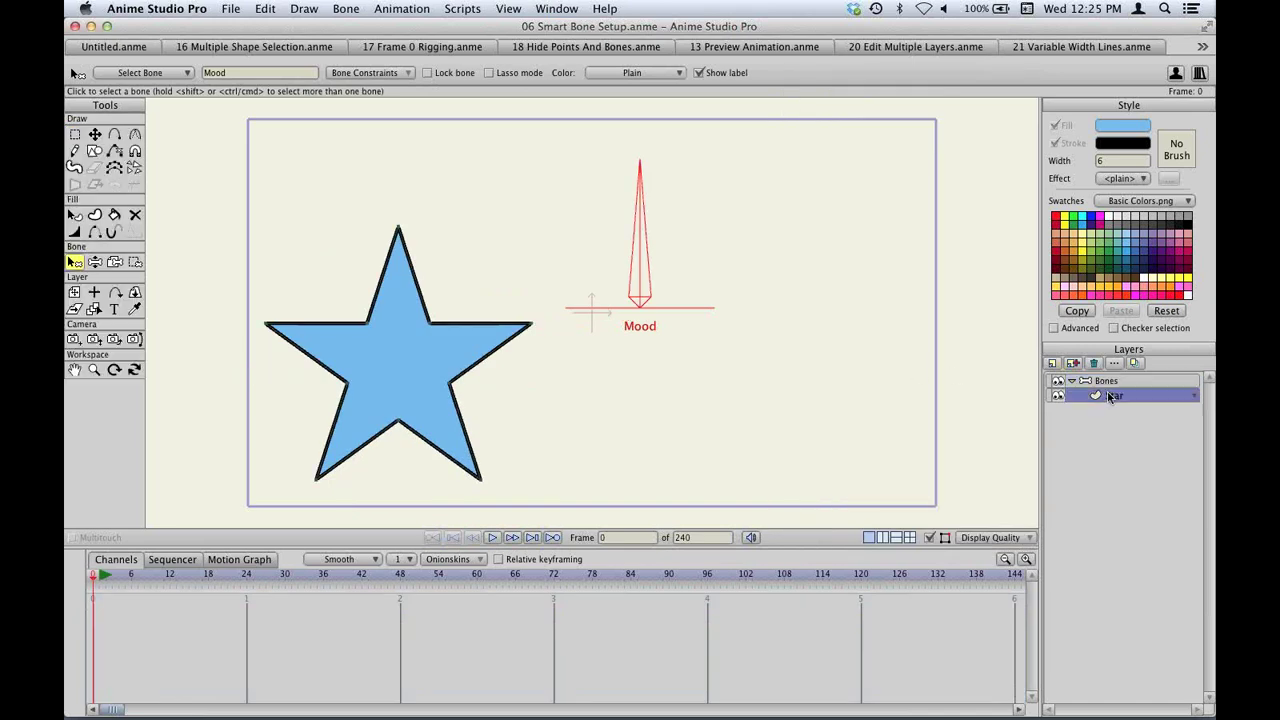
pyautogui.press('super+shift+a')
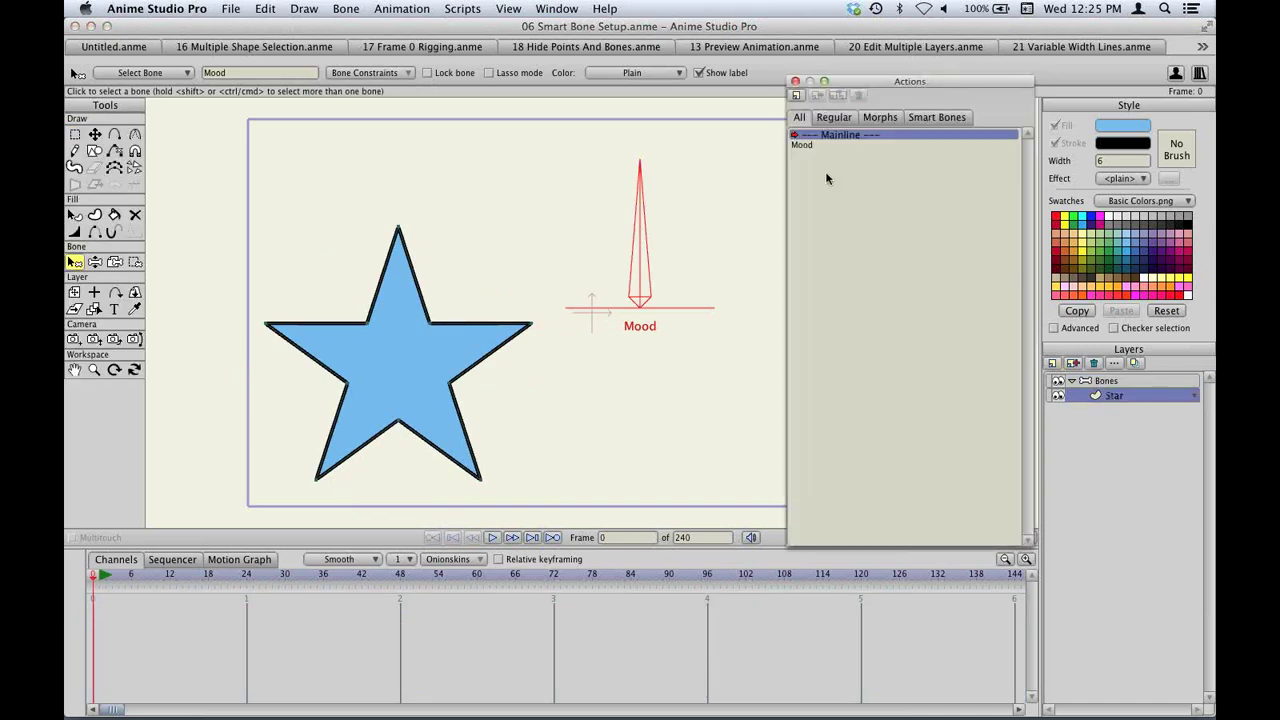
pyautogui.click(819, 143)
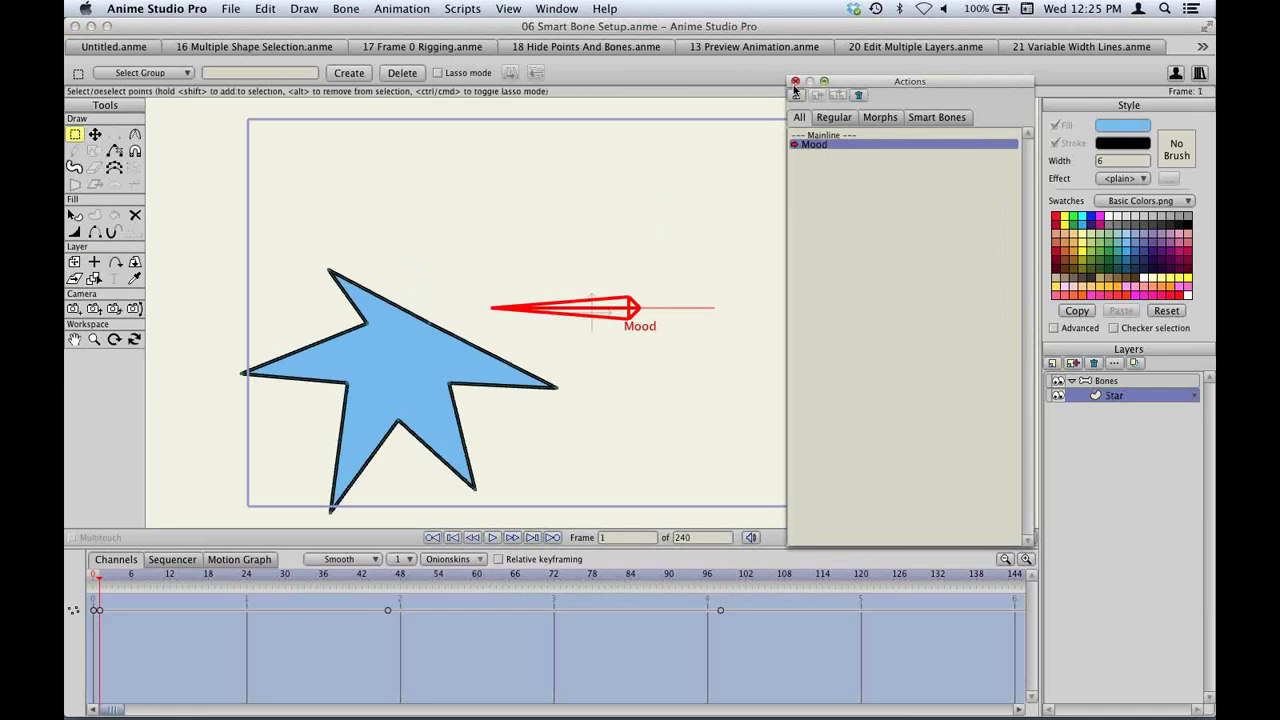
pyautogui.click(795, 81)
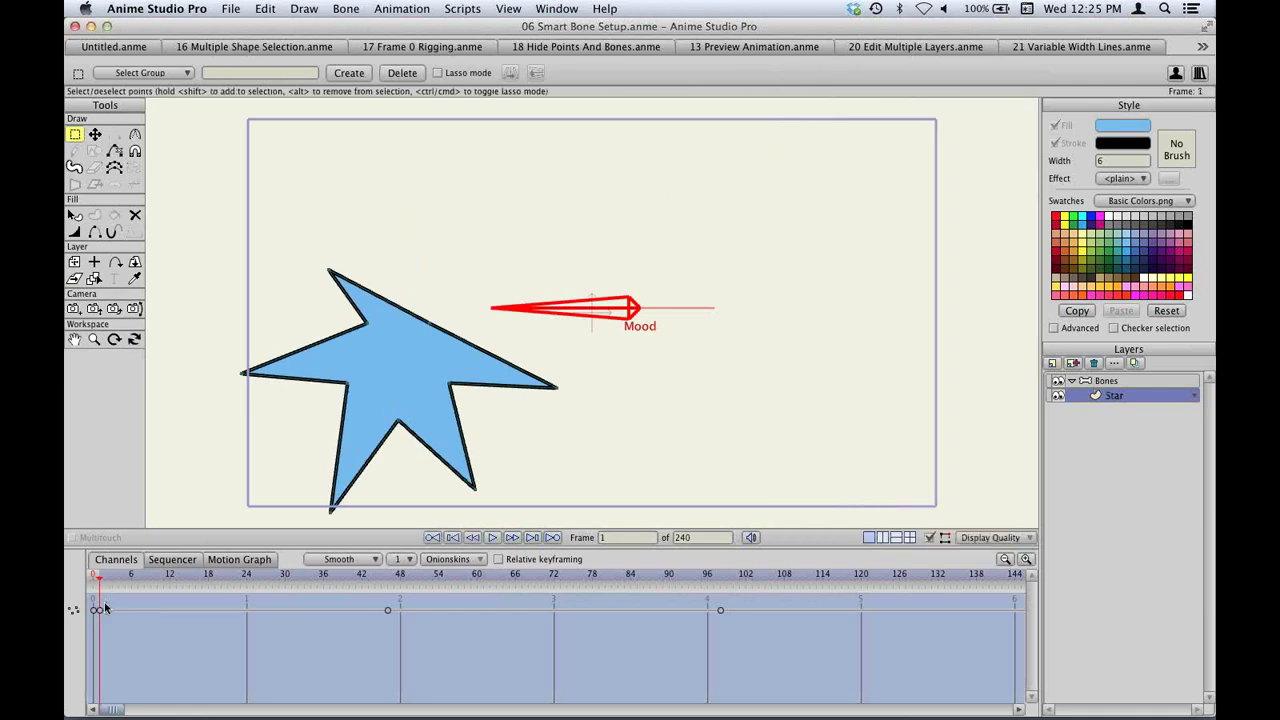
pyautogui.moveTo(100, 612); pyautogui.dragTo(208, 611)
# Inspect the interpolation menus of the first and frame-18 keyframes without changing anything.
pyautogui.rightClick(208, 611)
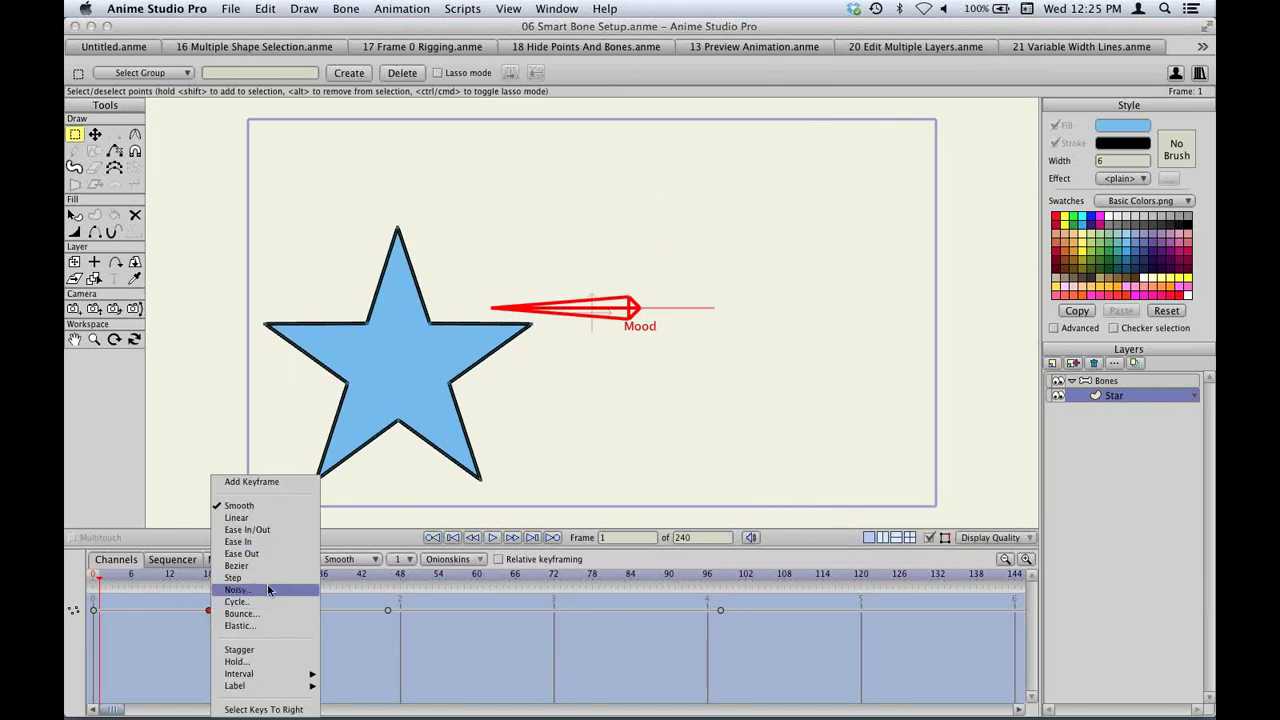
pyautogui.click(259, 517)
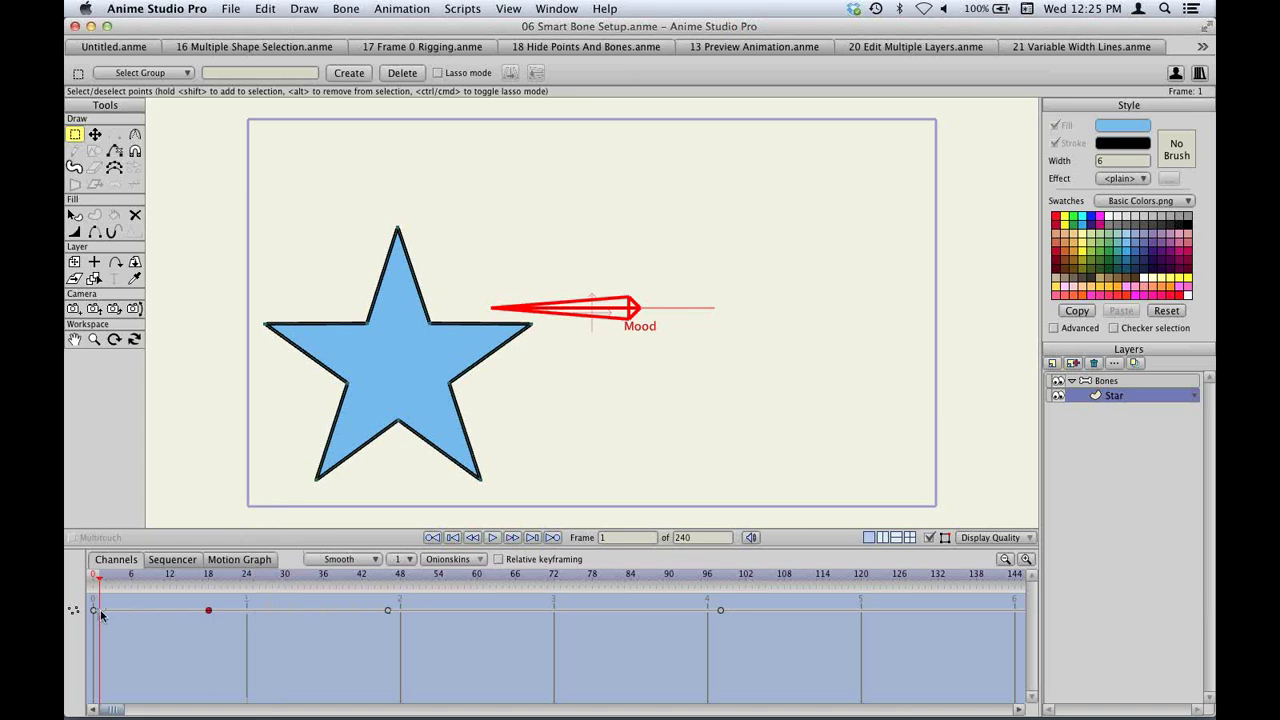
pyautogui.rightClick(94, 614)
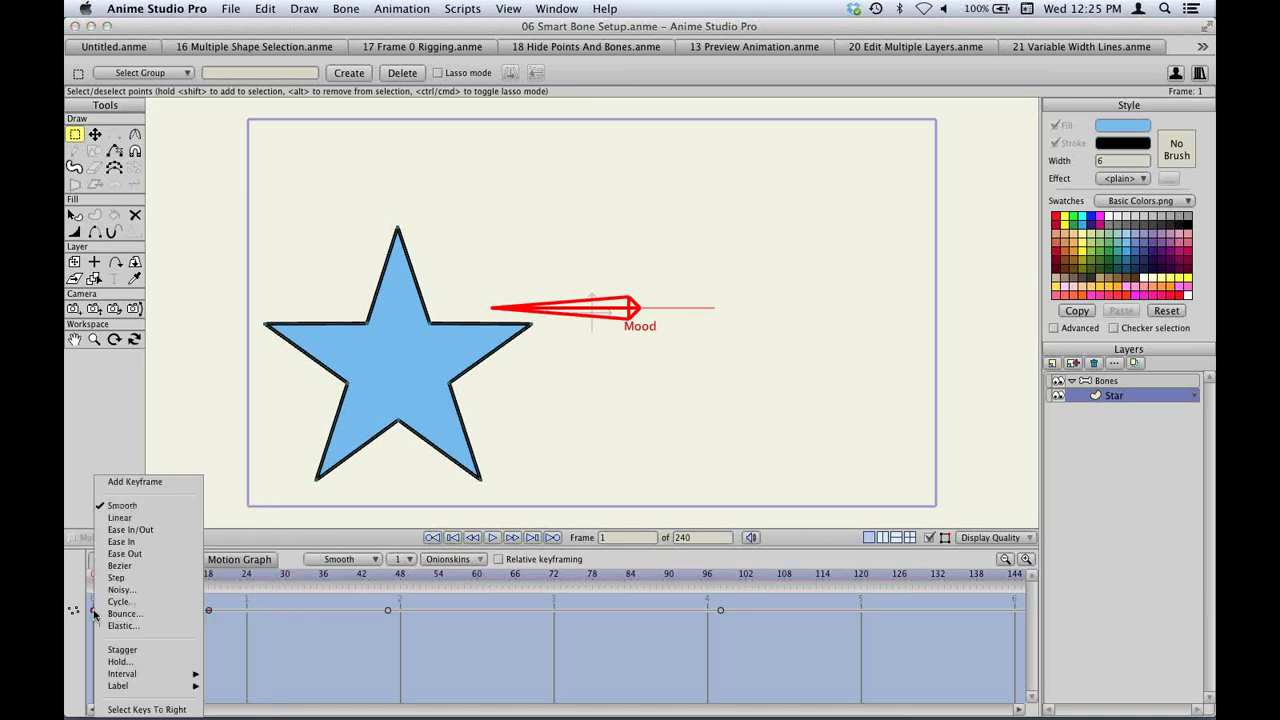
pyautogui.click(234, 637)
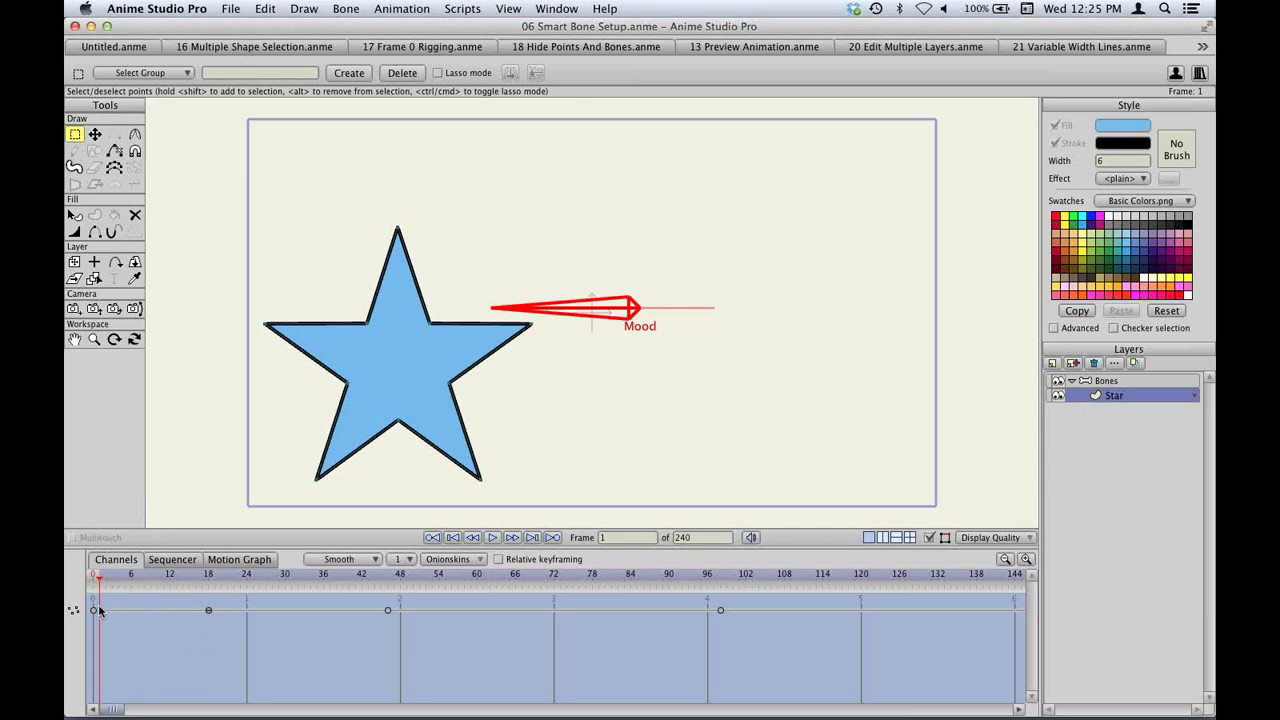
pyautogui.rightClick(208, 612)
pyautogui.click(183, 622)
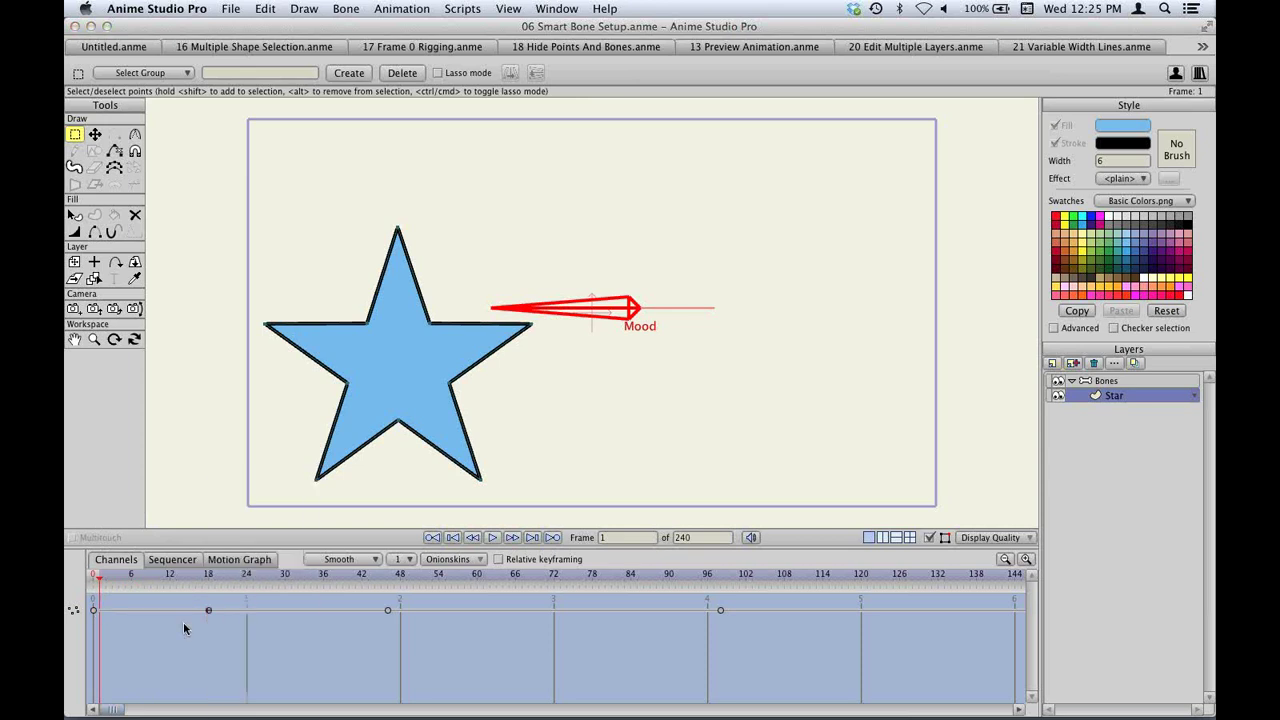
# Set the first and frame-18 keyframes to Stagger interpolation and preview frames 6–18.
pyautogui.rightClick(94, 610)
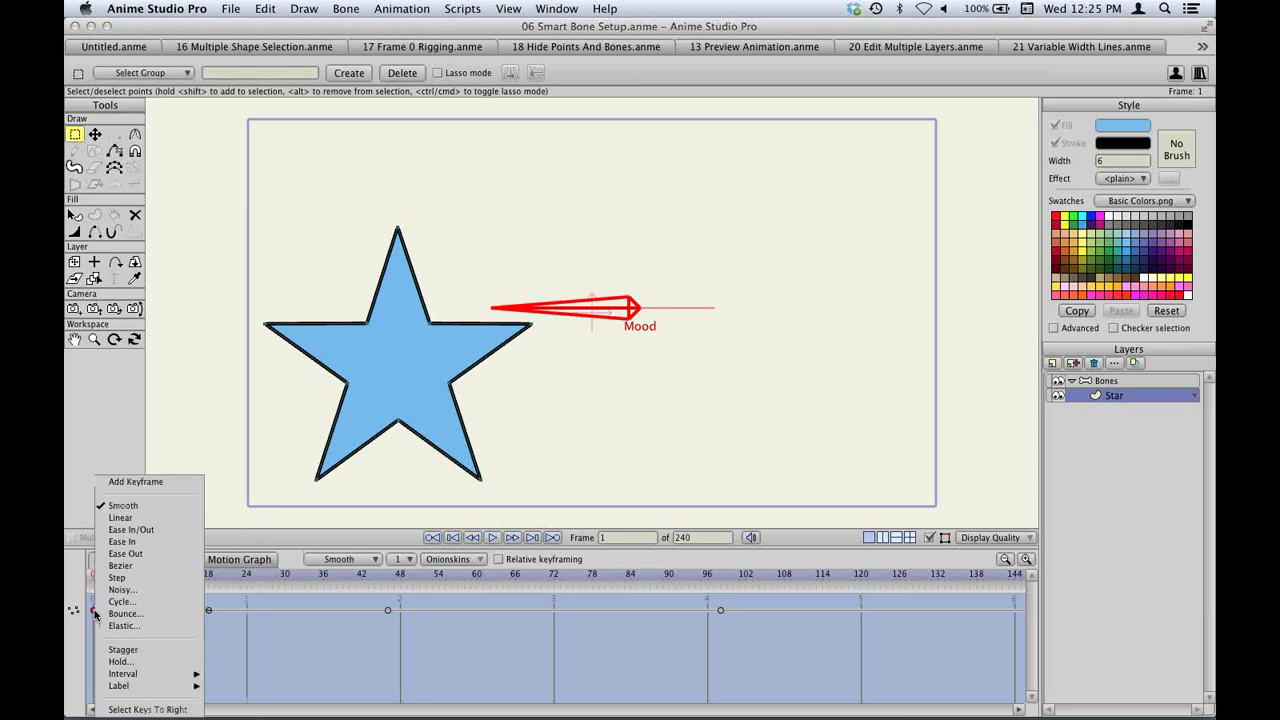
pyautogui.click(125, 649)
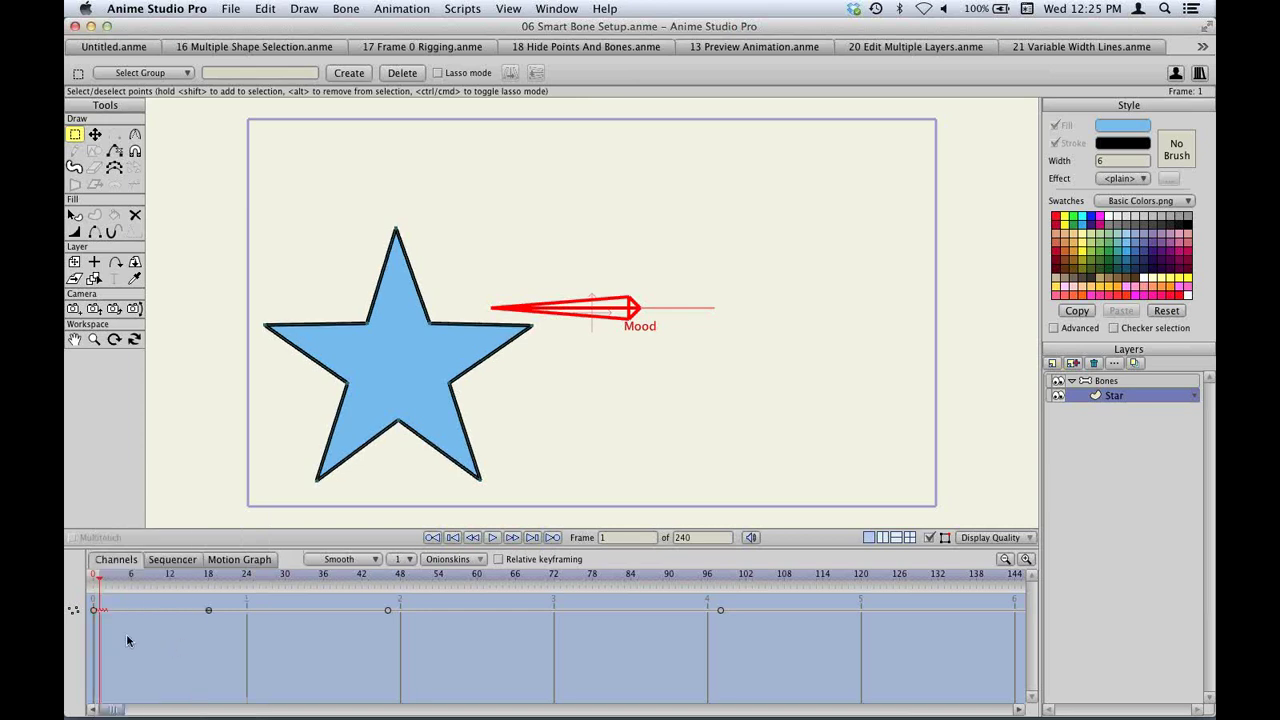
pyautogui.rightClick(209, 614)
pyautogui.click(239, 650)
pyautogui.click(132, 577)
pyautogui.moveTo(138, 578); pyautogui.dragTo(229, 578)
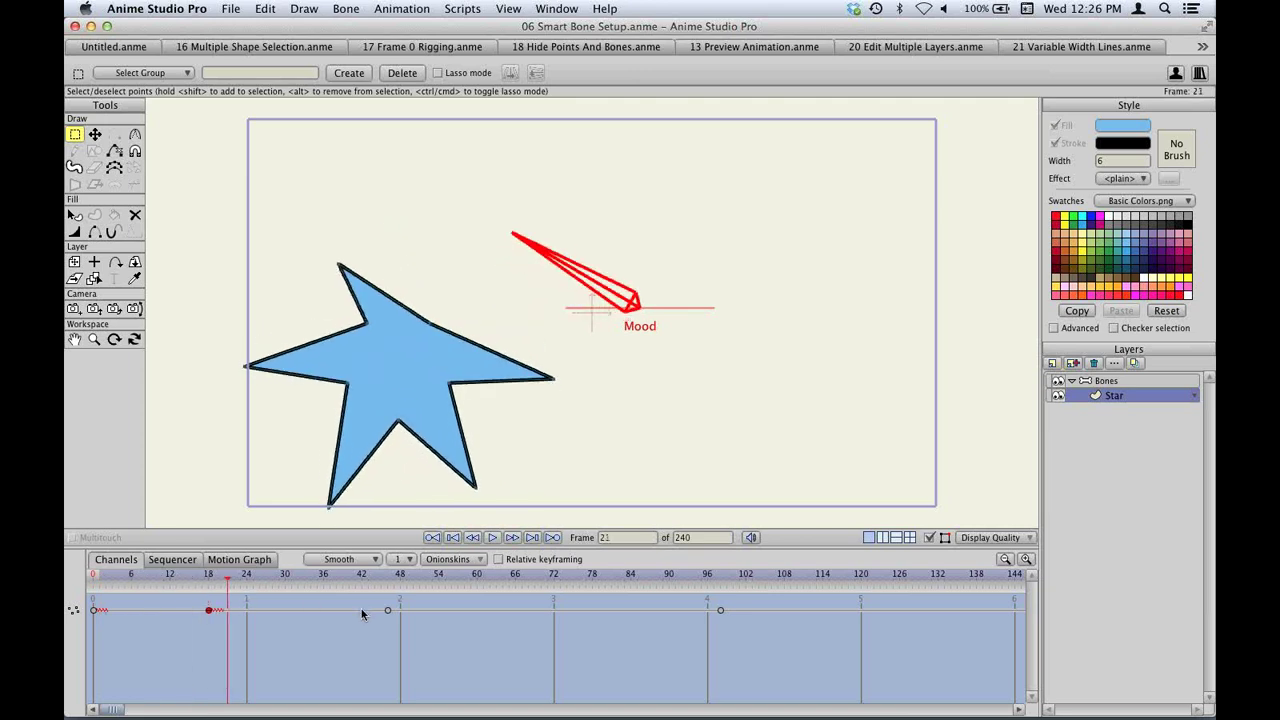
# Select all channel keys, switch them to Smooth then Stagger, and select the Bones layer.
pyautogui.click(95, 611)
pyautogui.click(78, 611)
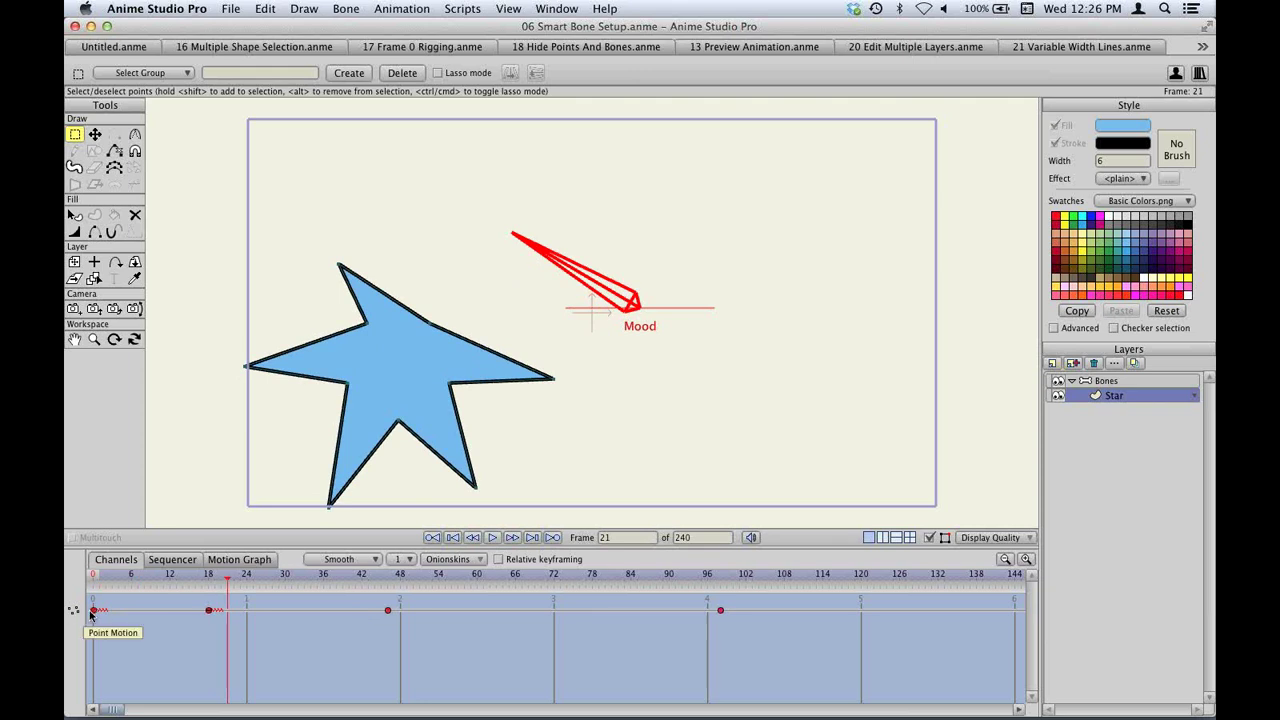
pyautogui.rightClick(95, 612)
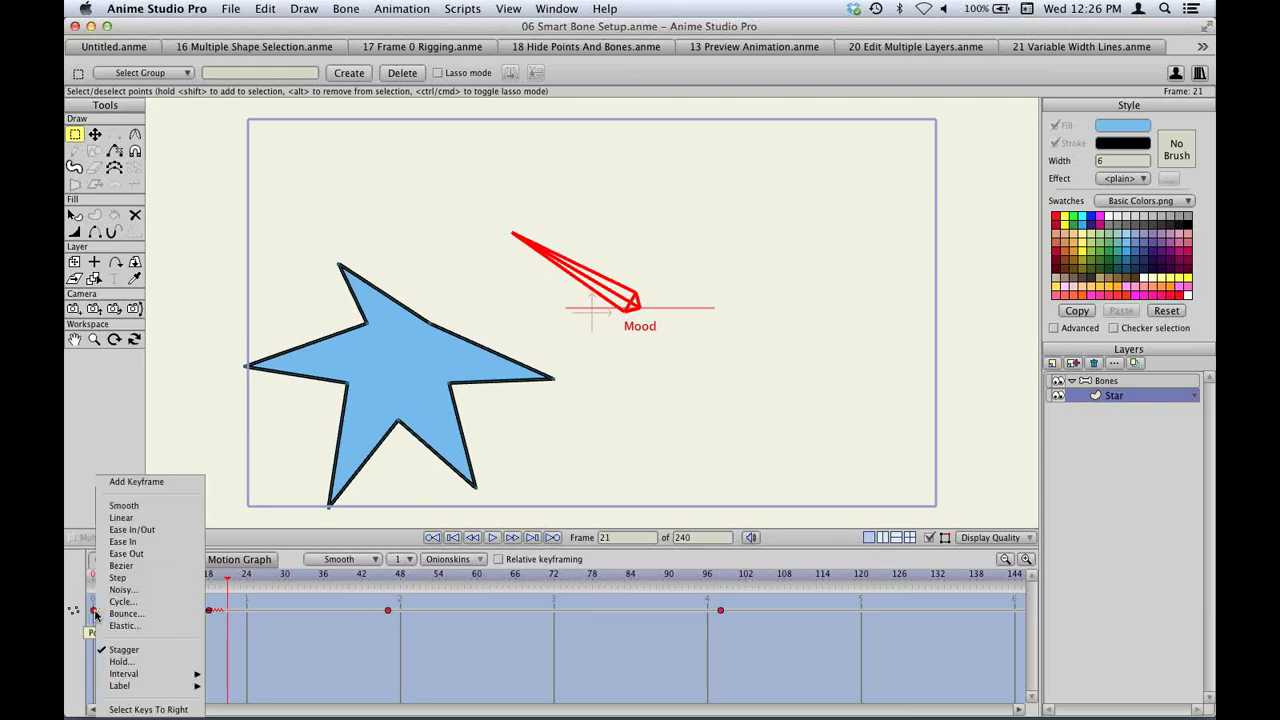
pyautogui.click(124, 506)
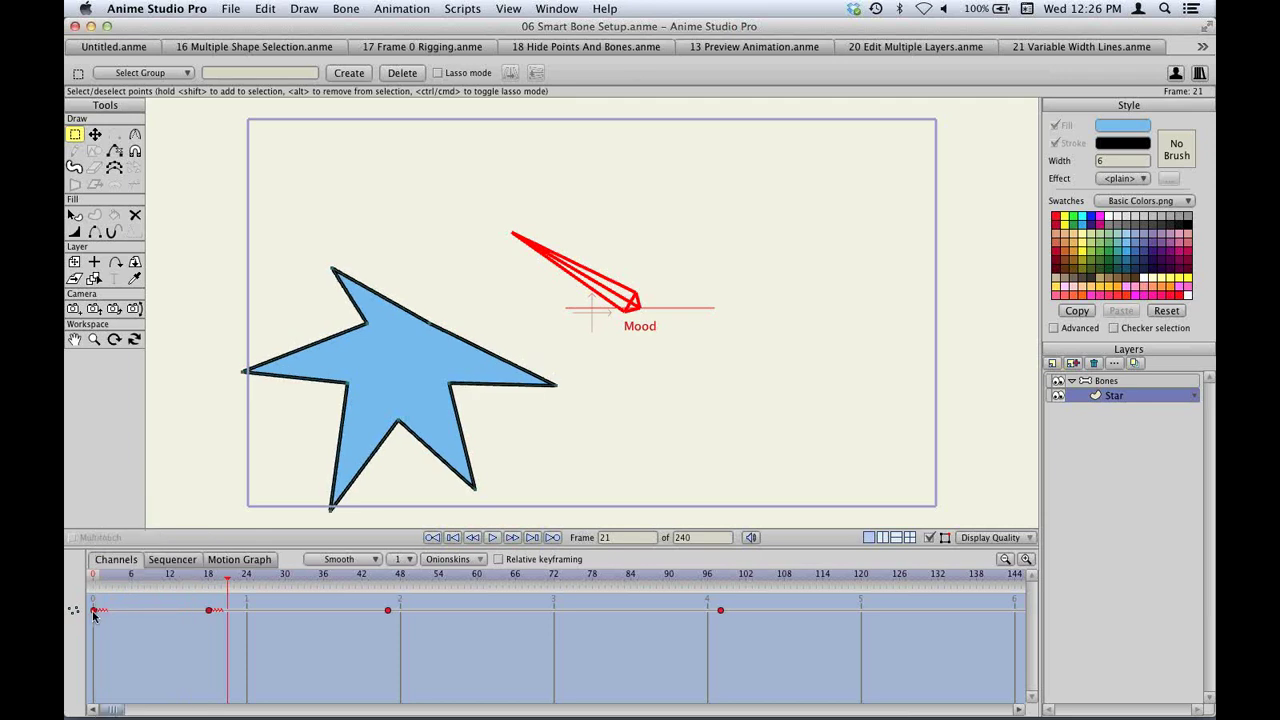
pyautogui.rightClick(93, 611)
pyautogui.click(118, 649)
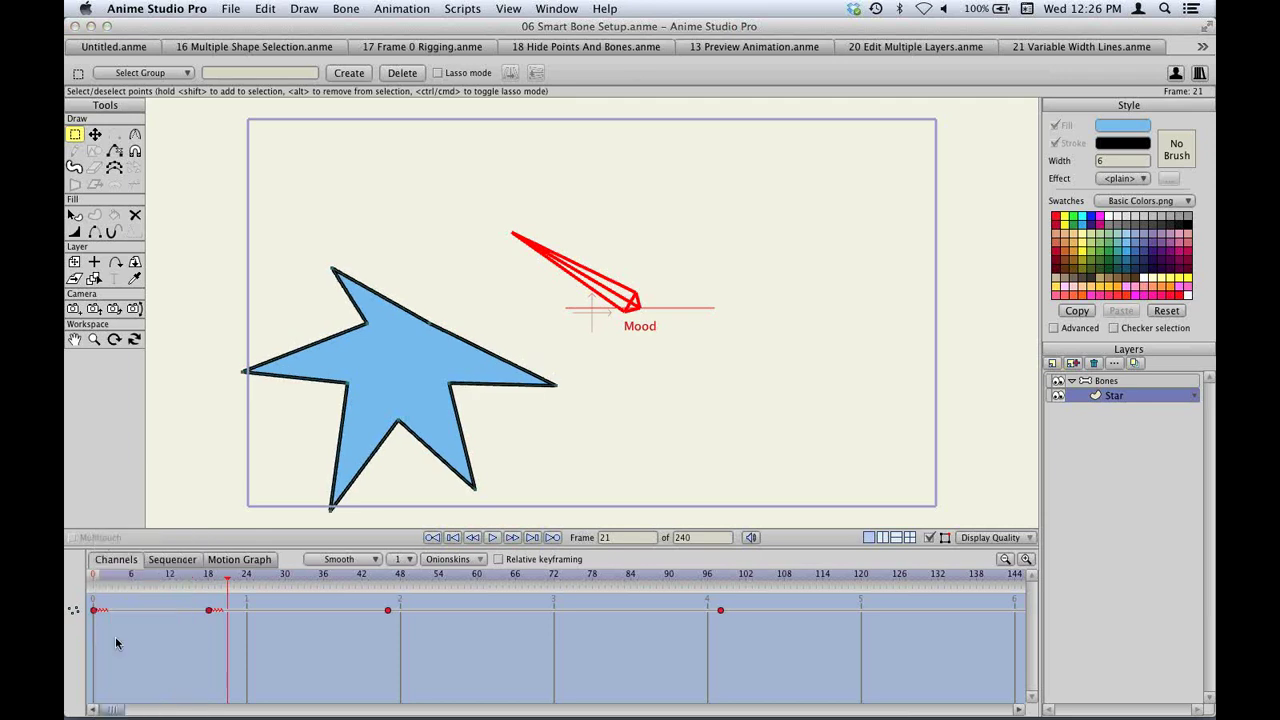
pyautogui.rightClick(208, 611)
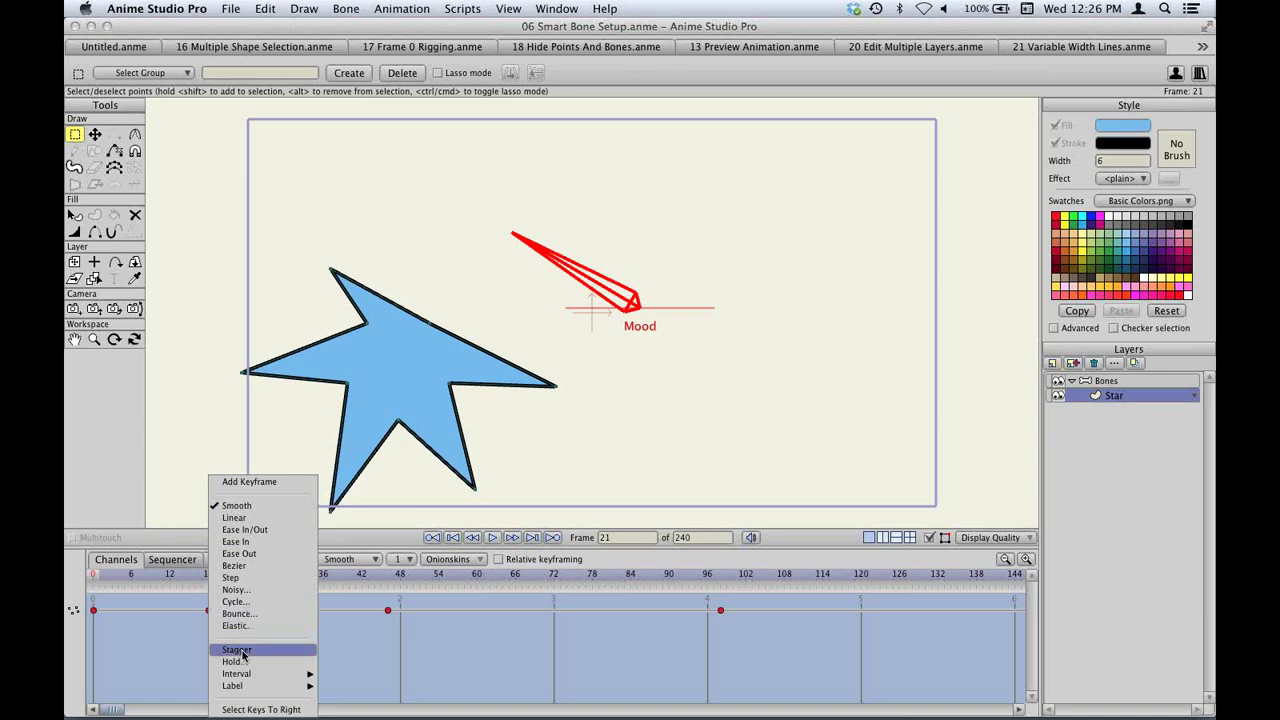
pyautogui.click(237, 650)
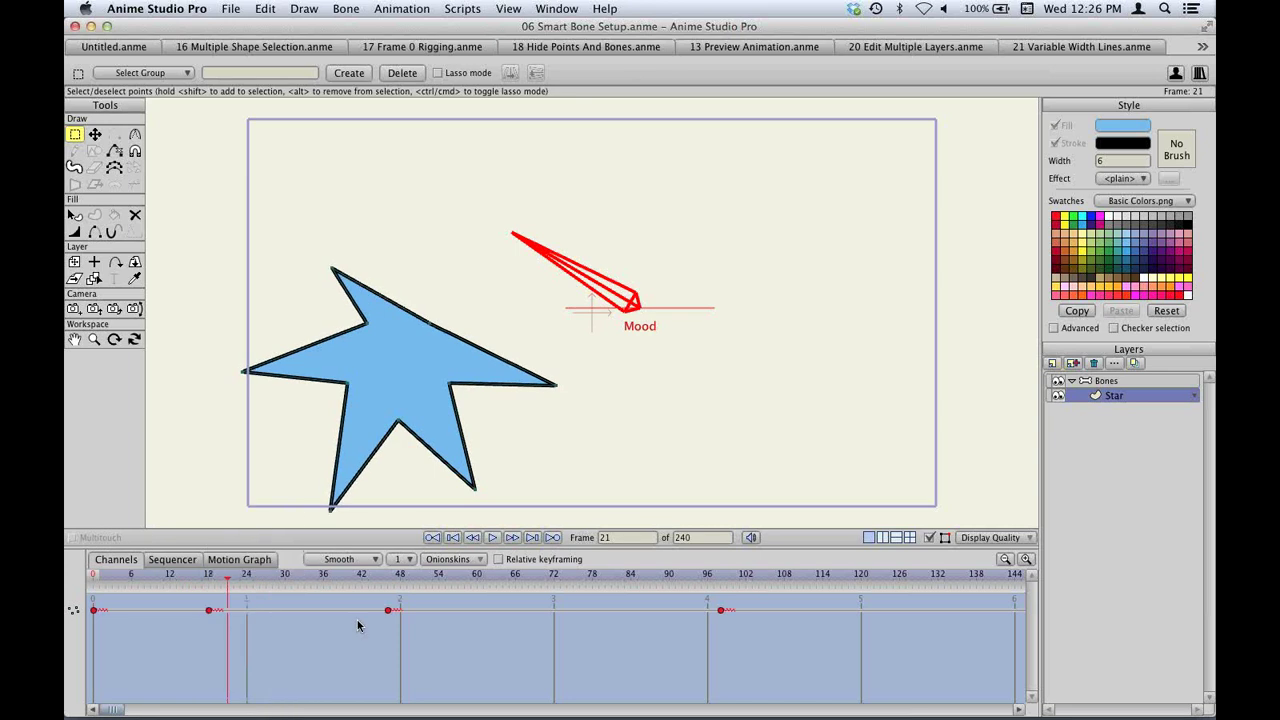
pyautogui.click(1106, 382)
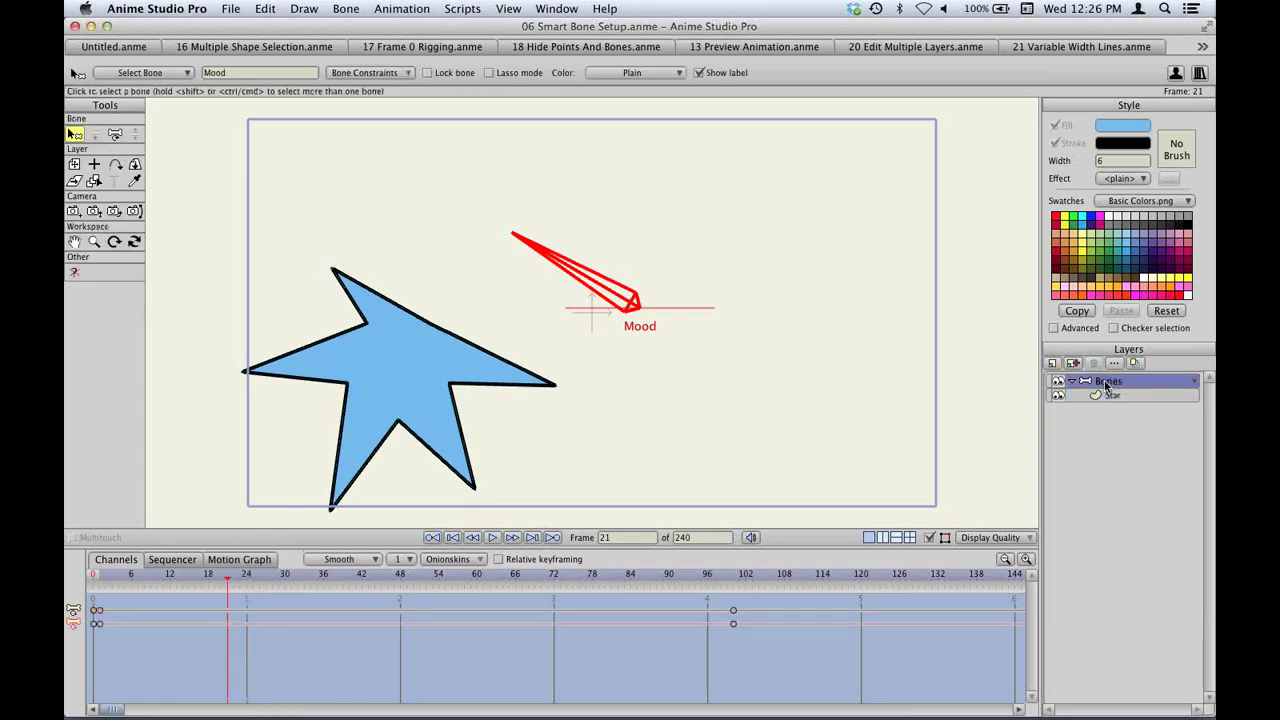